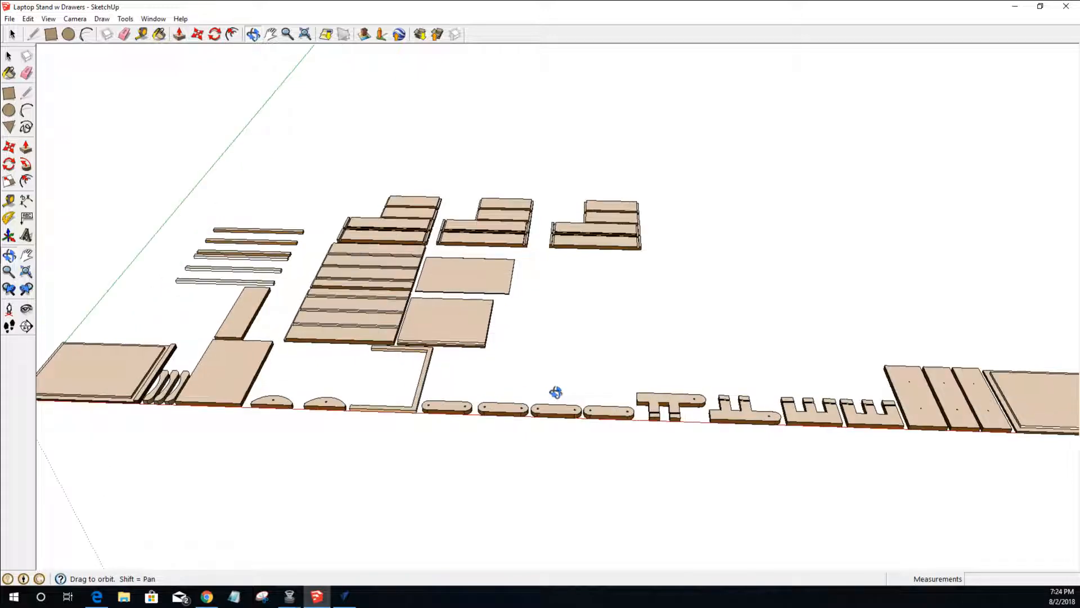
- Examine the flat-laid laptop stand parts in the model and briefly view the available paint materials
scroll(556, 392, down, 1)
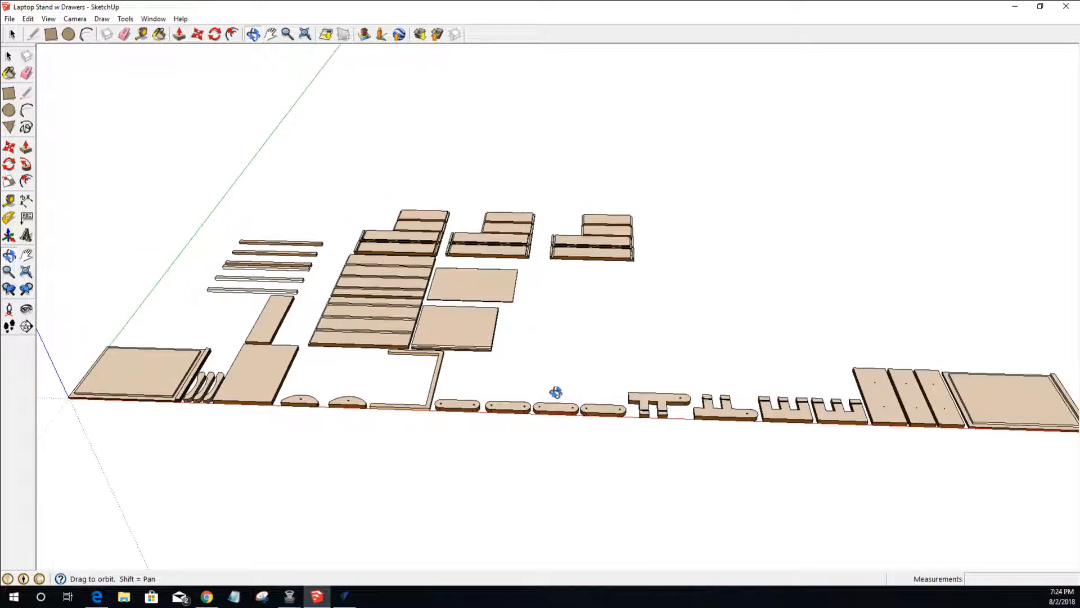
scroll(556, 392, down, 1)
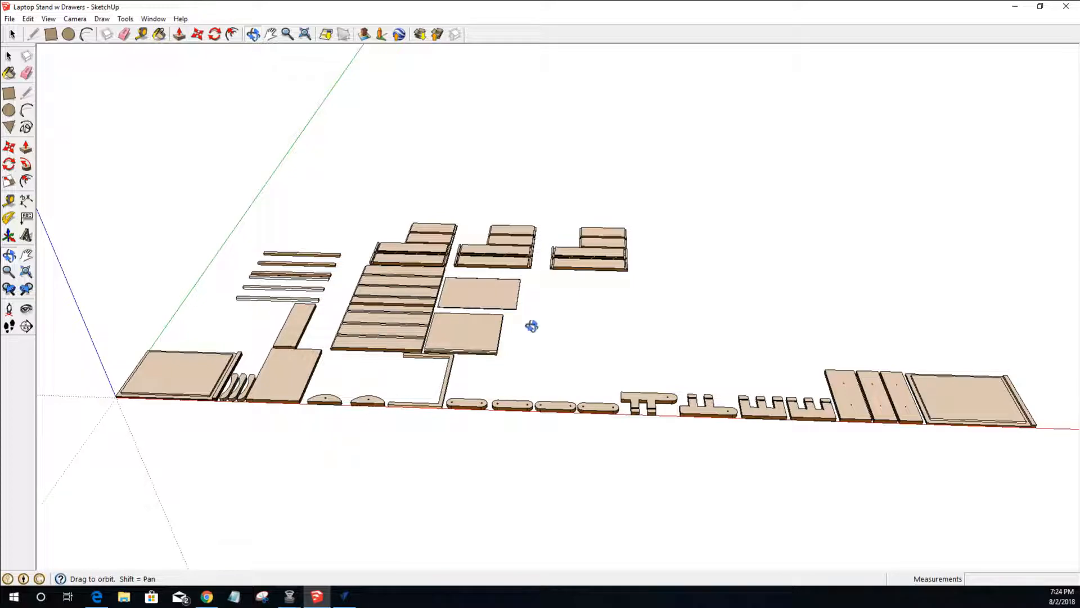
scroll(483, 392, up, 1)
scroll(483, 392, up, 2)
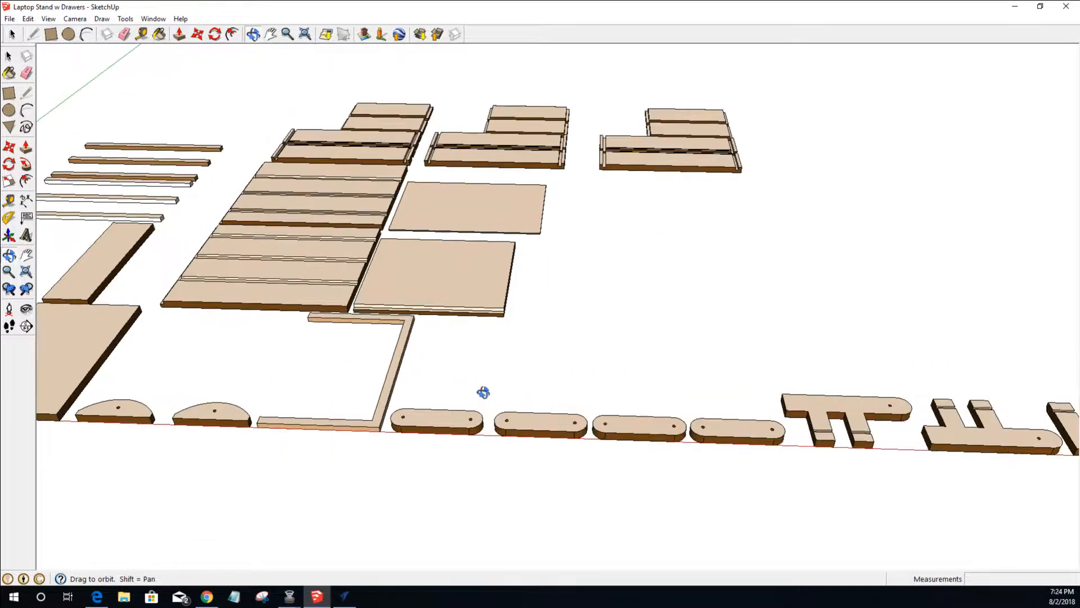
scroll(483, 392, down, 5)
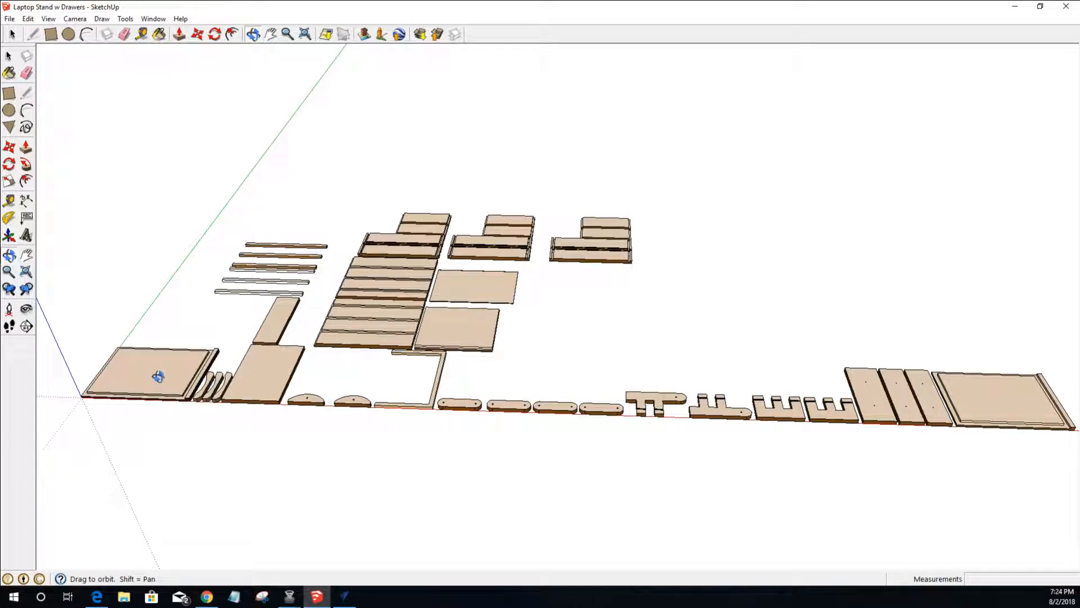
scroll(156, 382, up, 5)
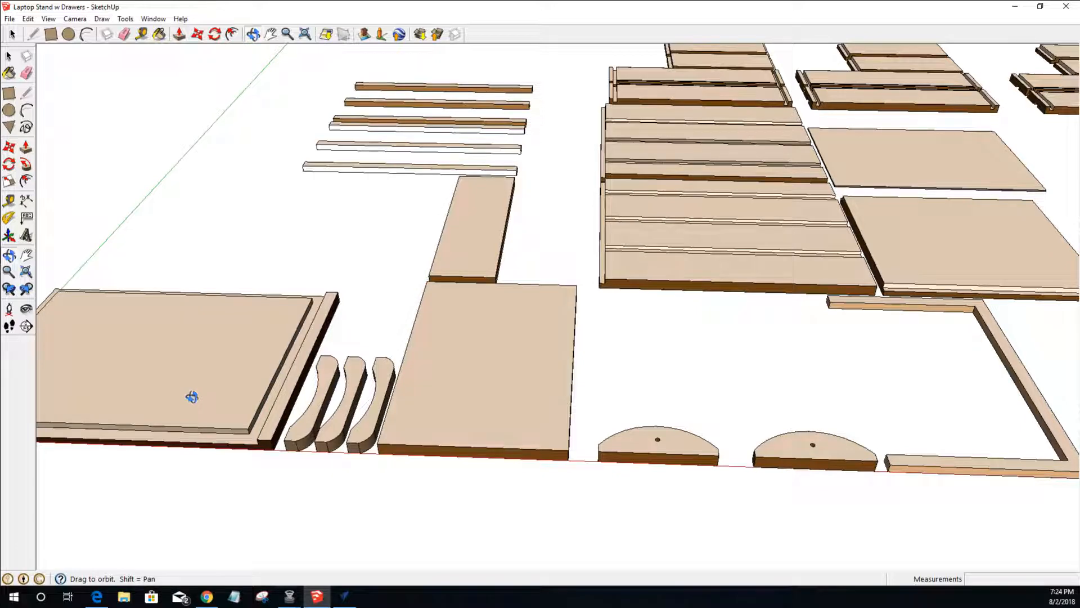
scroll(192, 396, down, 5)
click(159, 34)
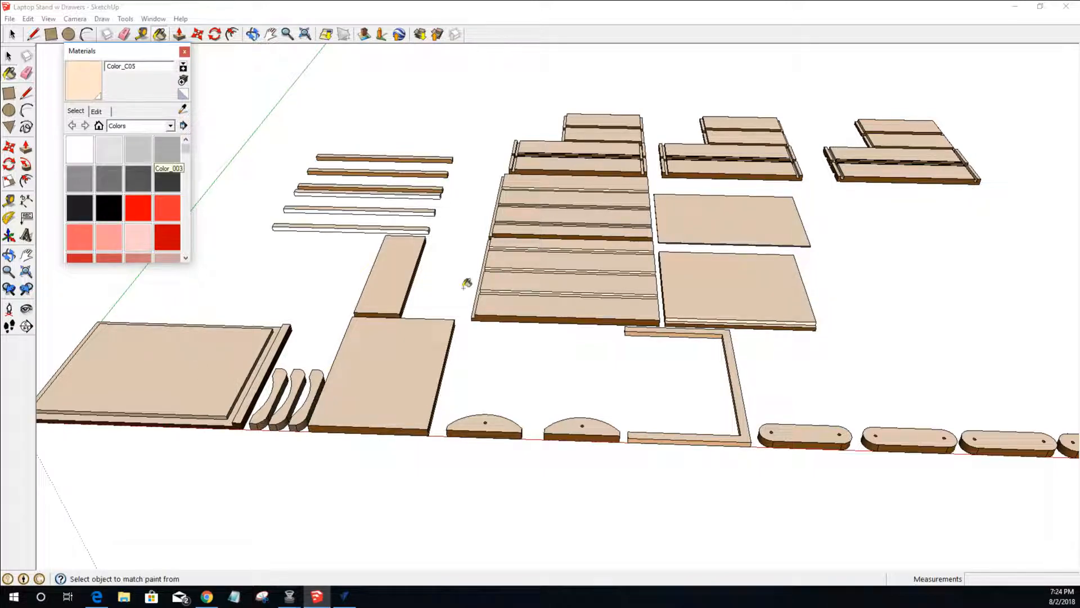
click(184, 51)
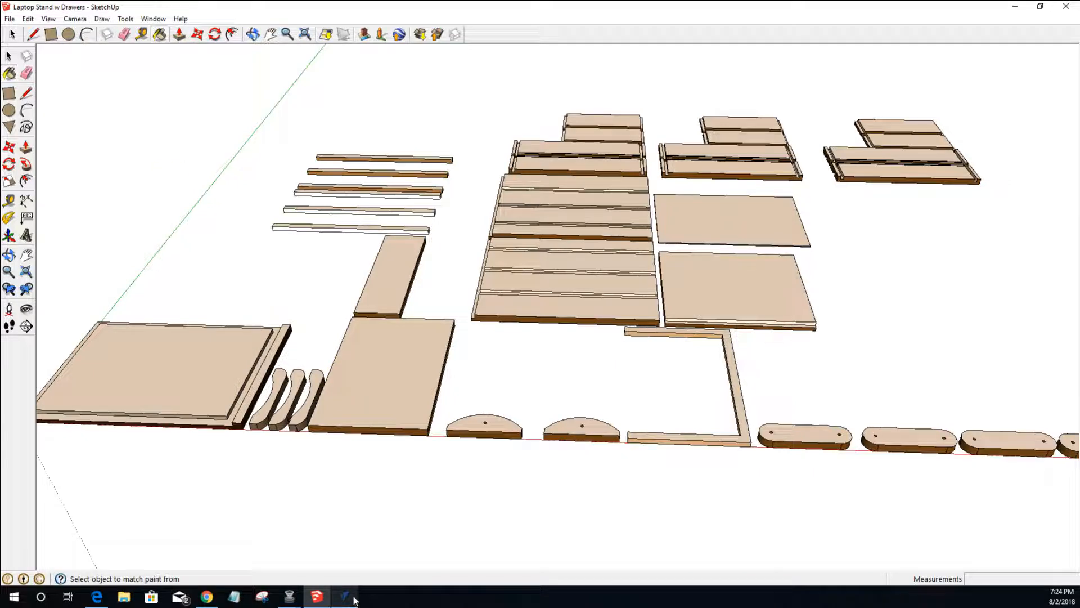
- Switch to VCarve Pro, leave part nesting and look over the nested sheets of the laptop stand cabinet
mouse_move(355, 597)
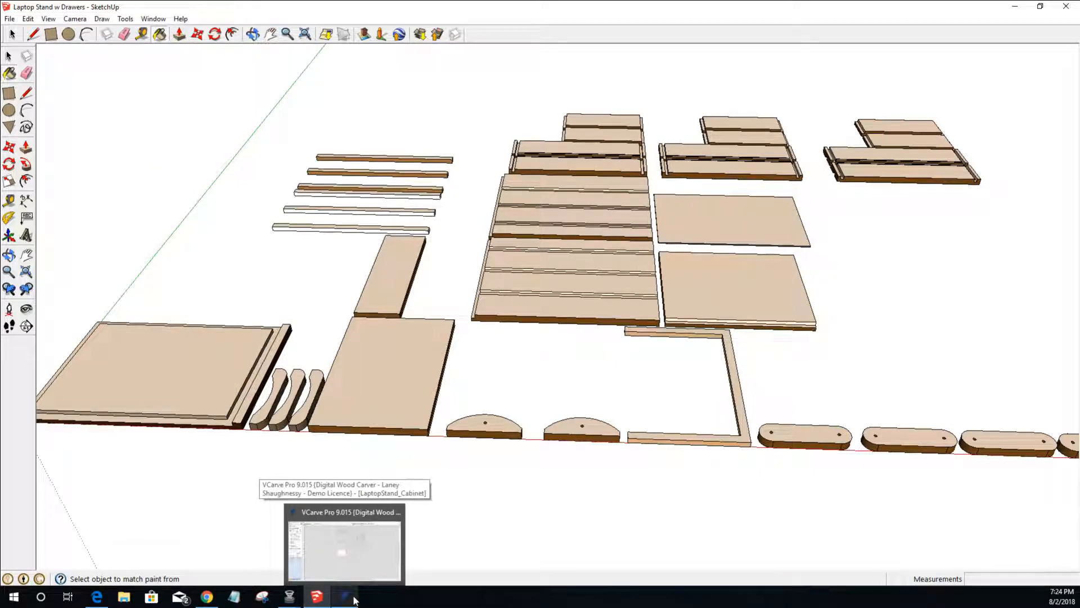
click(355, 597)
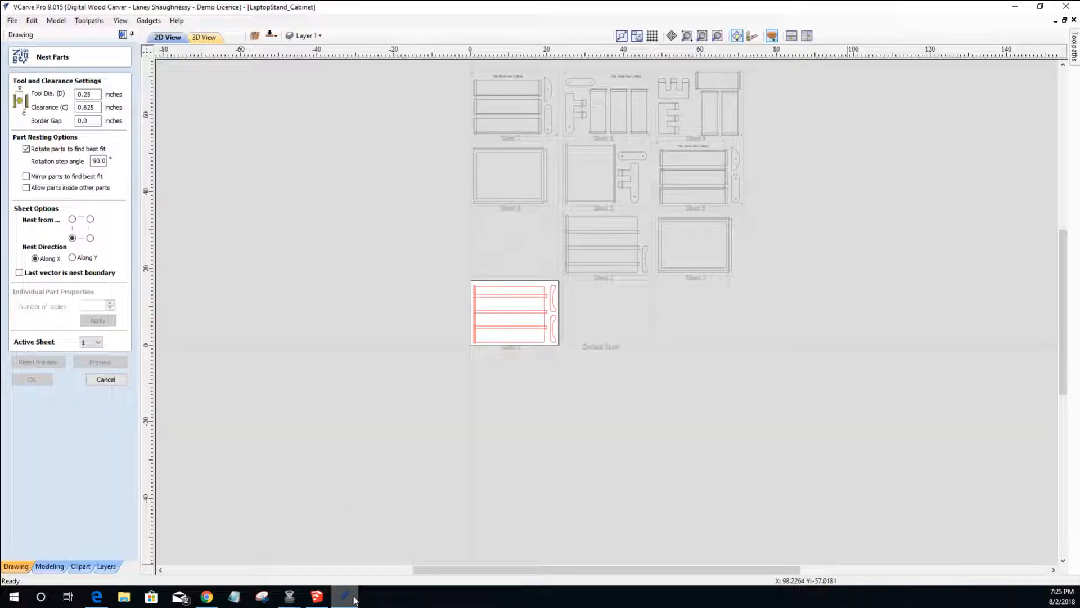
click(106, 379)
scroll(549, 210, down, 2)
scroll(573, 205, up, 4)
scroll(584, 207, down, 4)
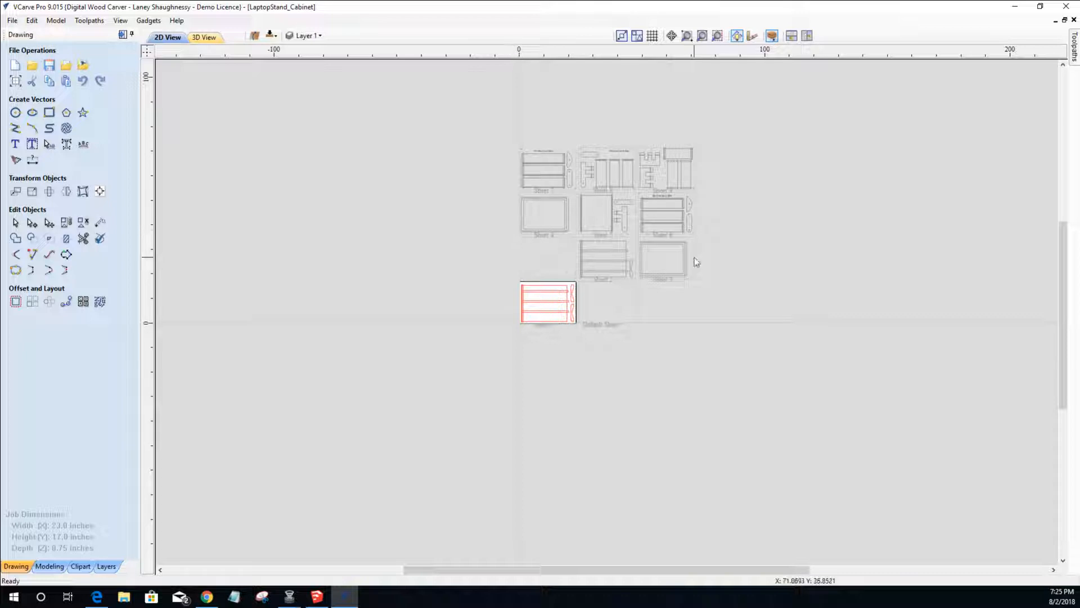
scroll(598, 176, up, 1)
scroll(598, 172, up, 2)
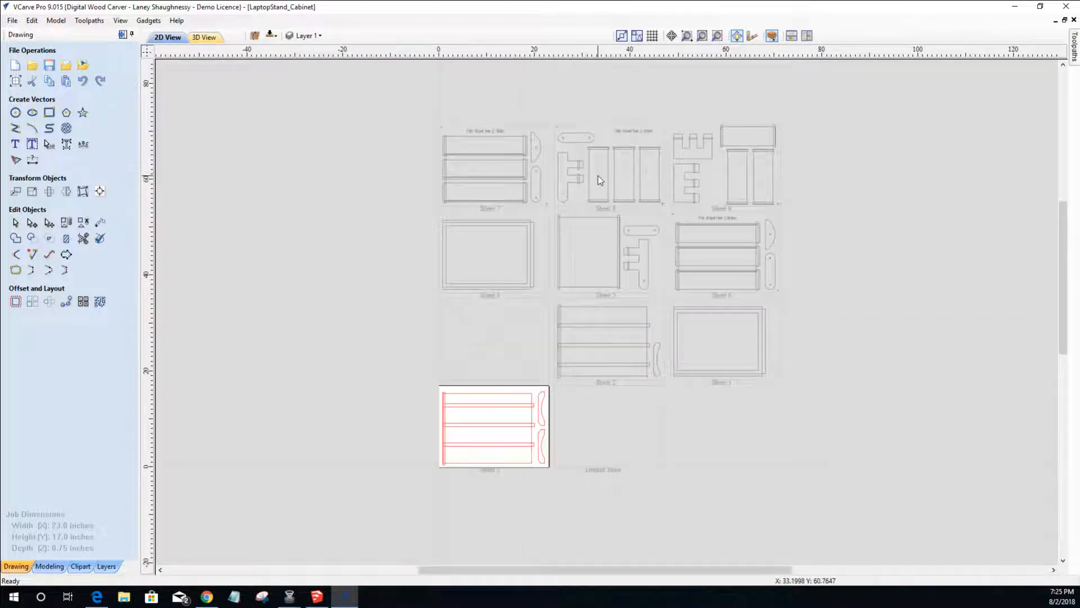
scroll(598, 175, down, 2)
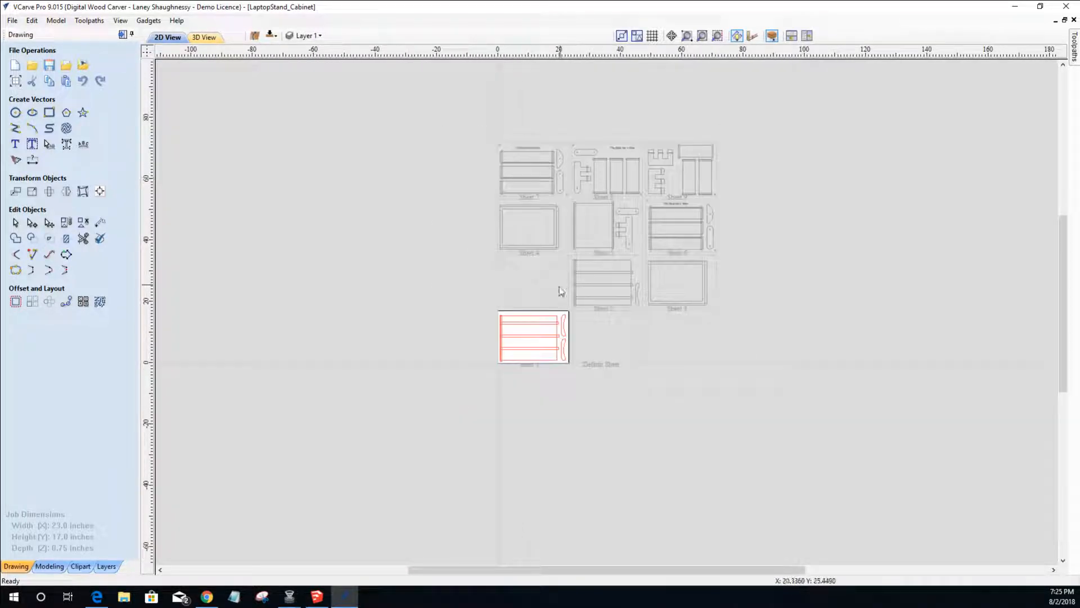
- Review the job setup of the LaptopStand_Cabinet file
click(345, 596)
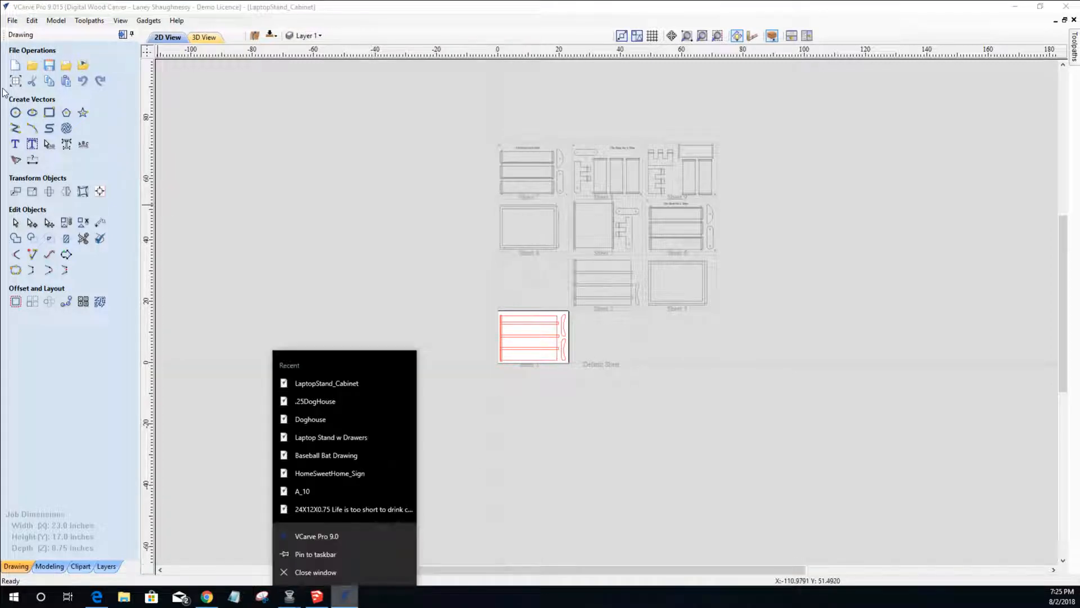
click(17, 77)
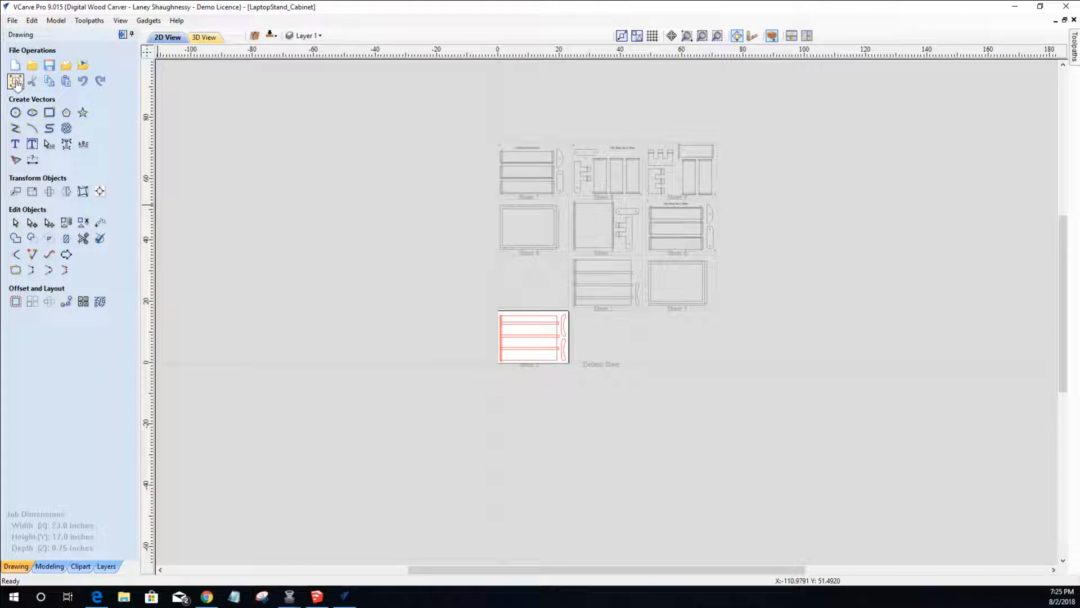
click(15, 81)
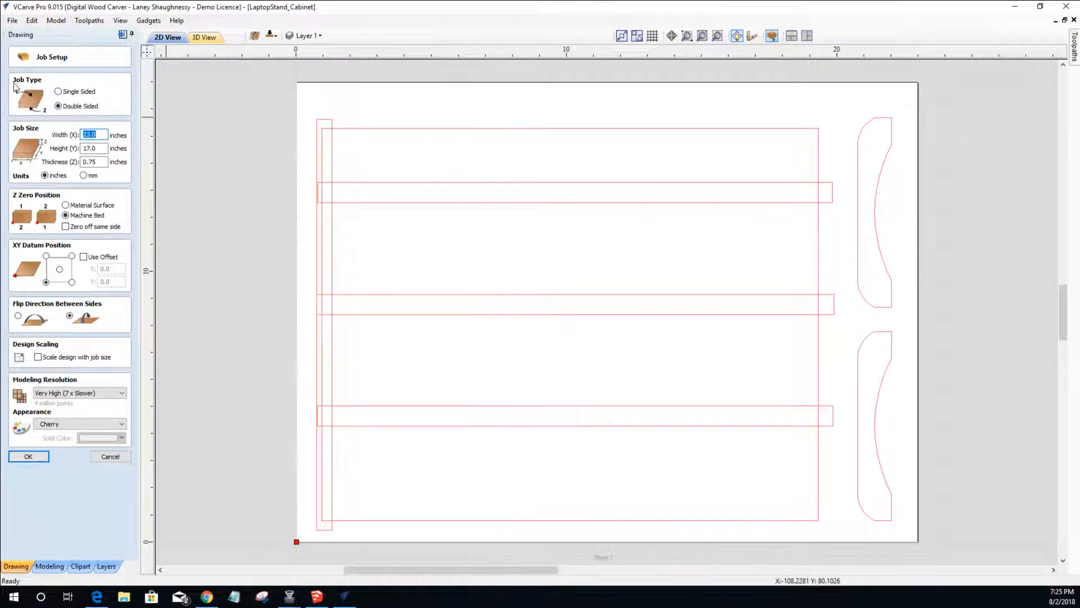
click(115, 460)
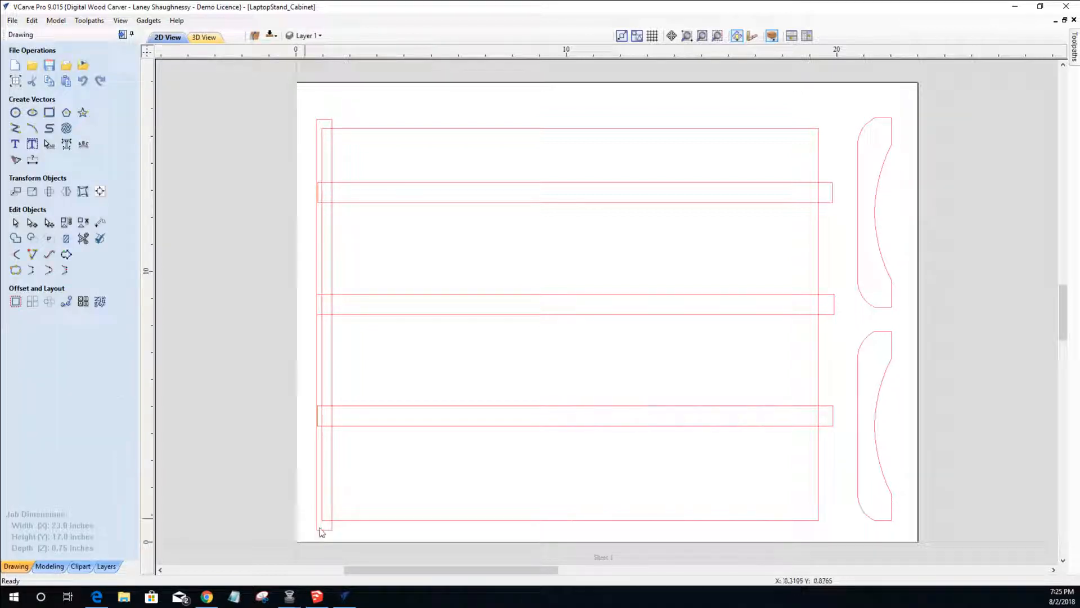
- Open a second VCarve Pro window and start a new file in it
right_click(344, 596)
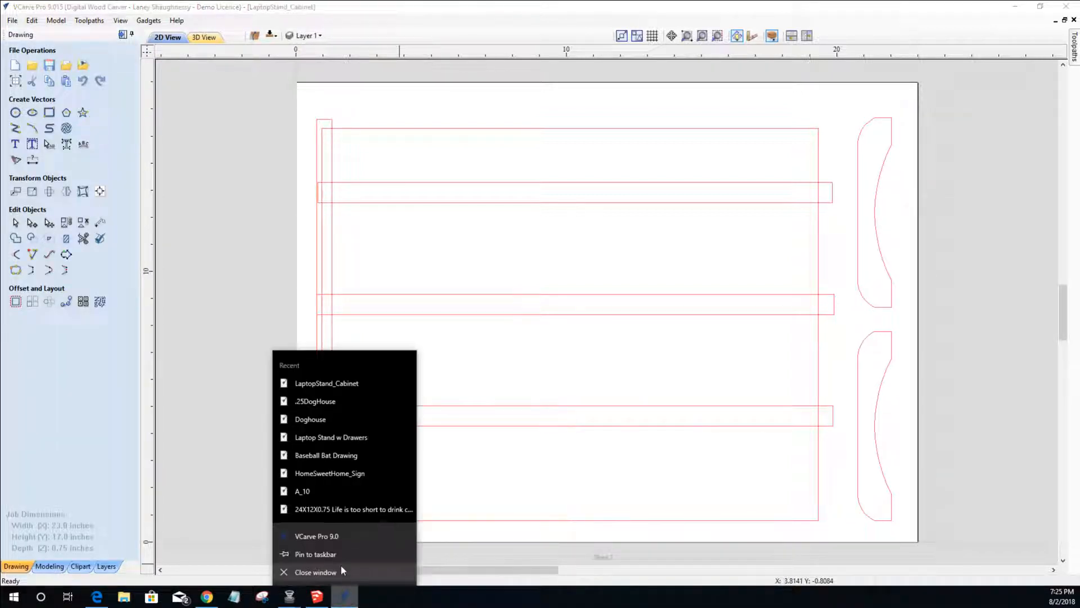
click(322, 538)
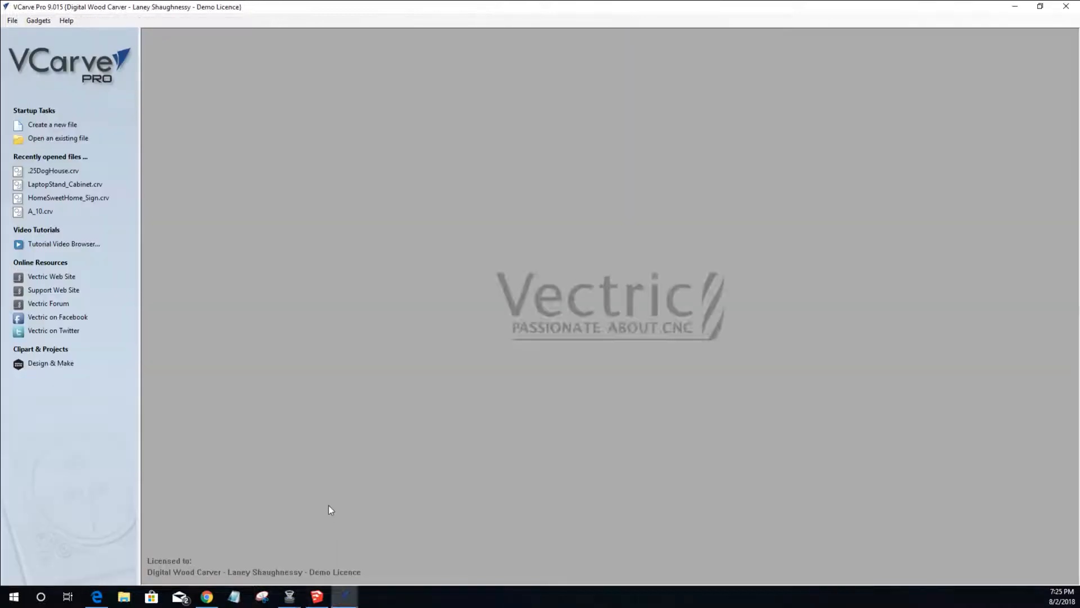
click(70, 124)
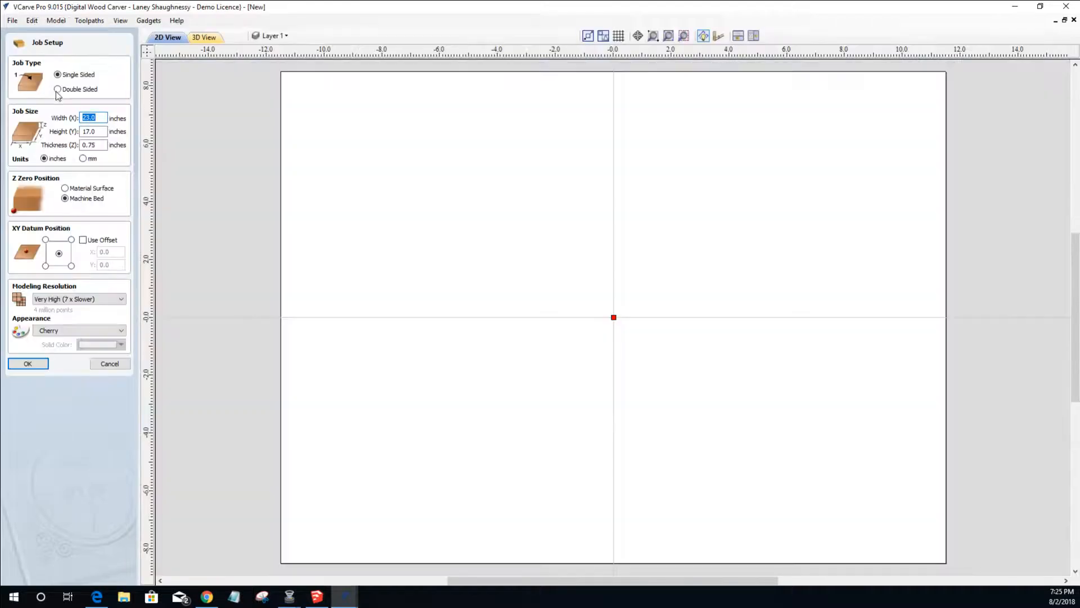
- Set up a double-sided job of 23 x 17 inches, 0.75 inches thick, with the XY datum at the material's lower-left corner
click(57, 90)
click(87, 131)
click(96, 144)
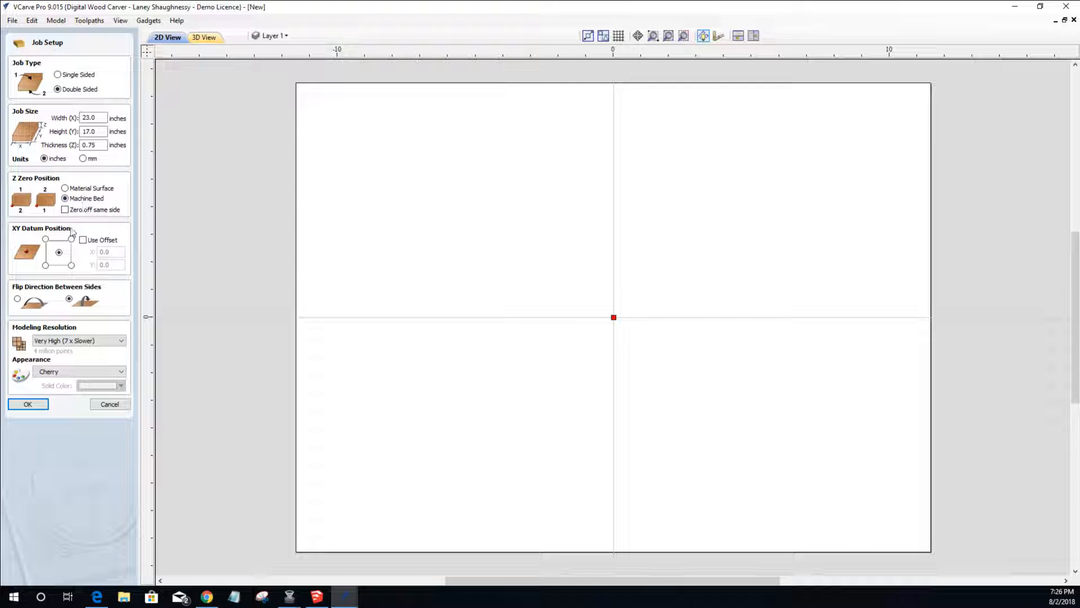
click(46, 265)
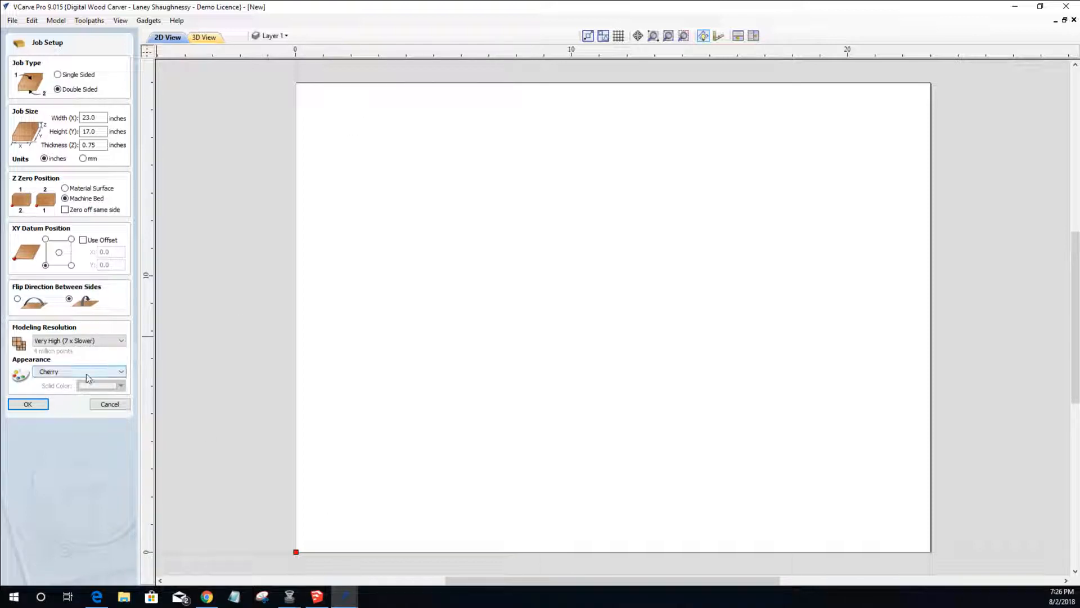
click(16, 404)
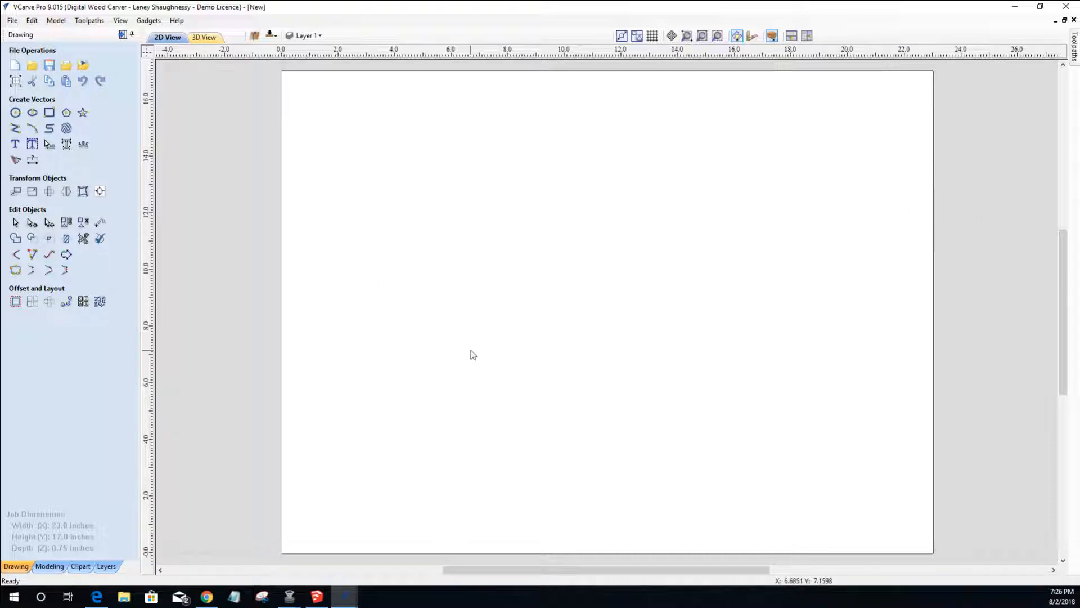
- Start importing the SketchUp model Laptop Stand w Drawers from the CNC Laptop Stand folder in Documents
scroll(471, 352, down, 3)
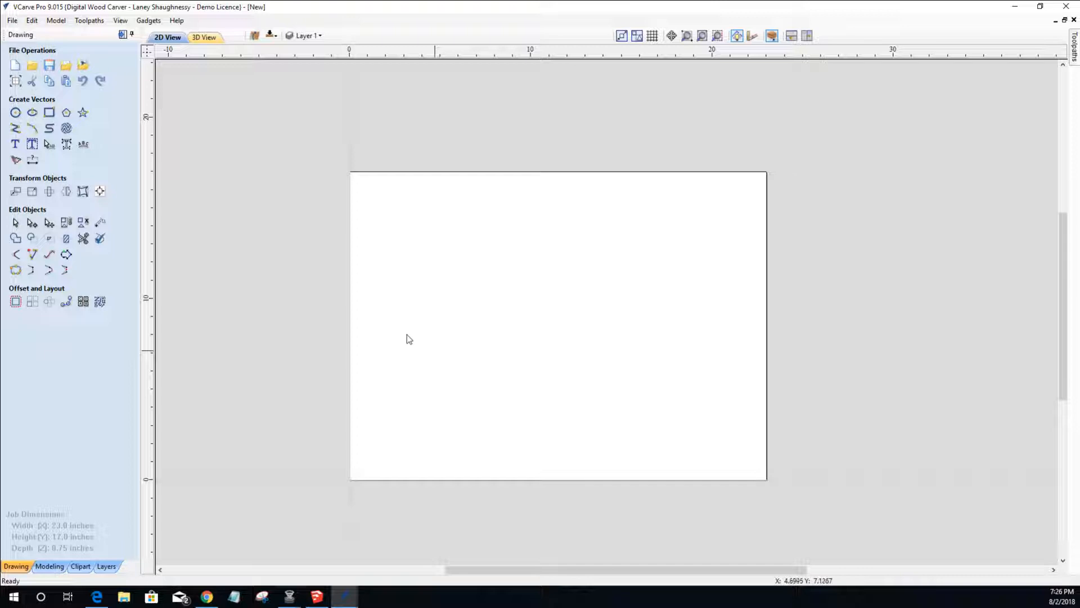
click(65, 67)
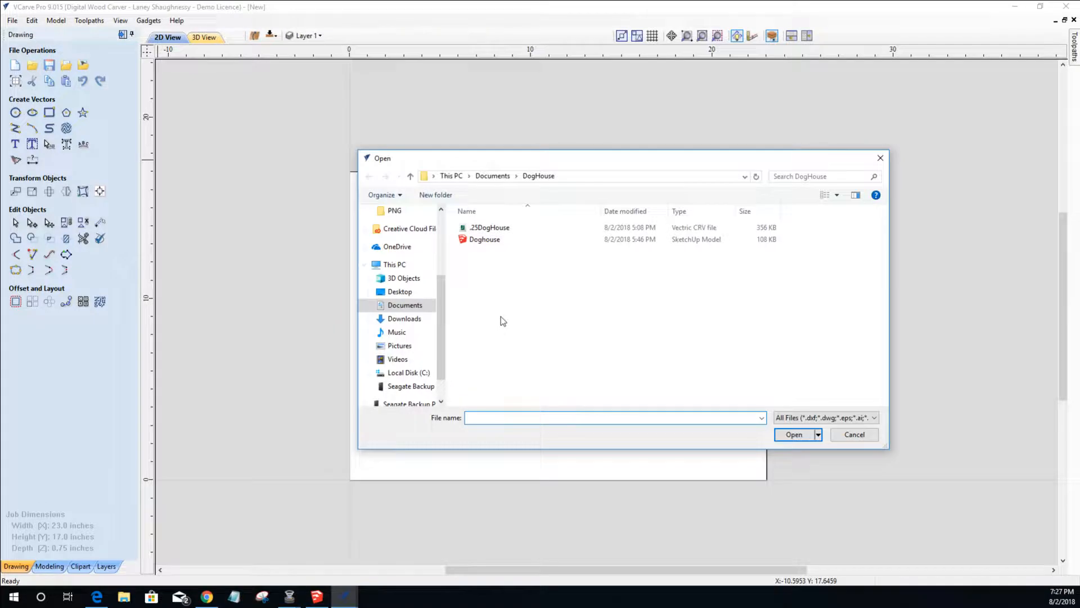
click(488, 178)
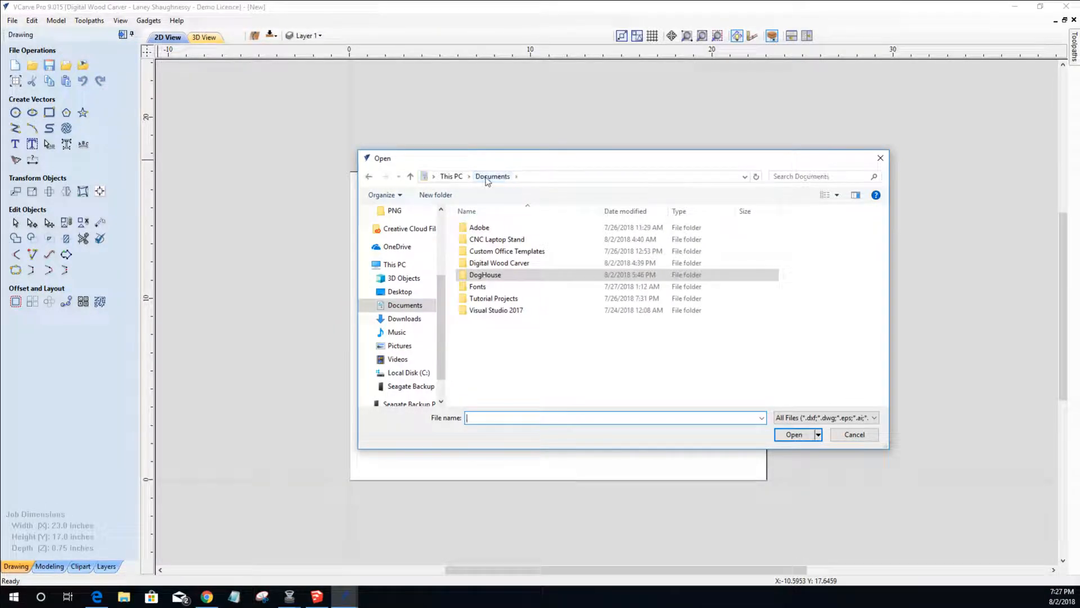
double_click(495, 239)
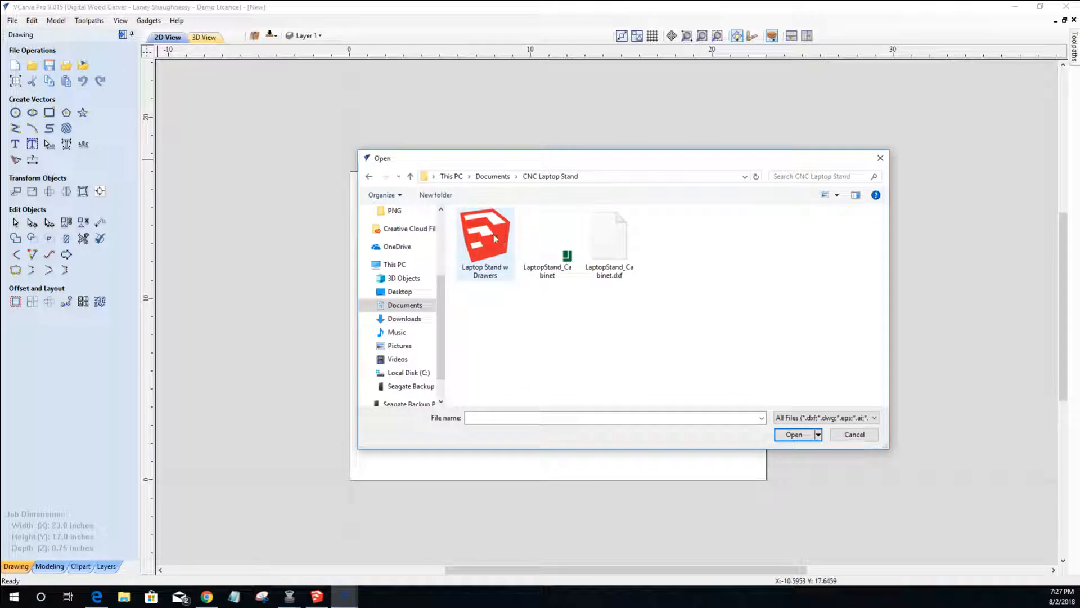
click(495, 239)
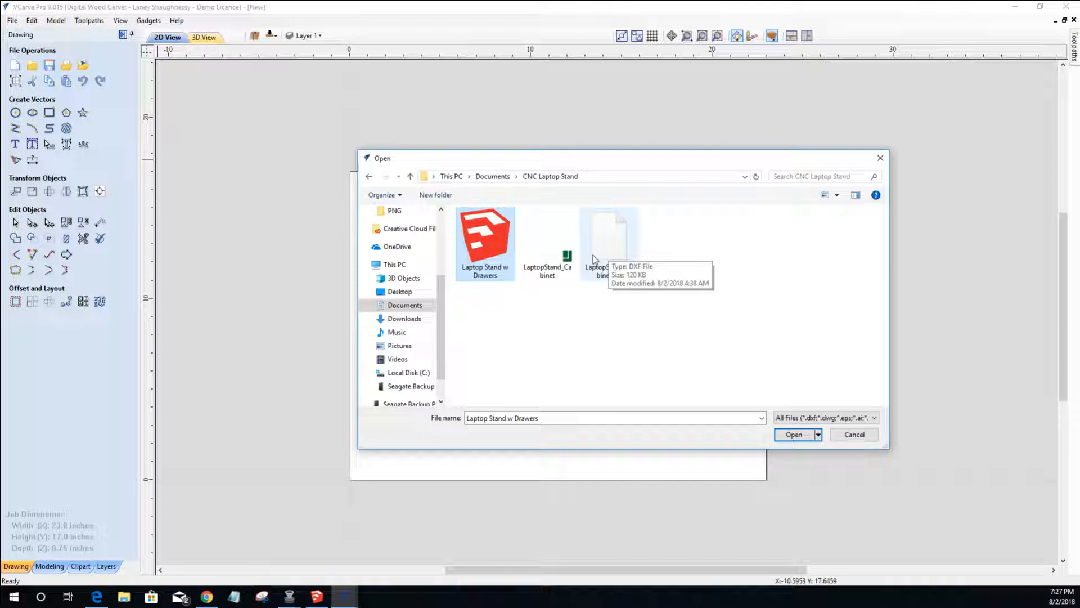
double_click(478, 243)
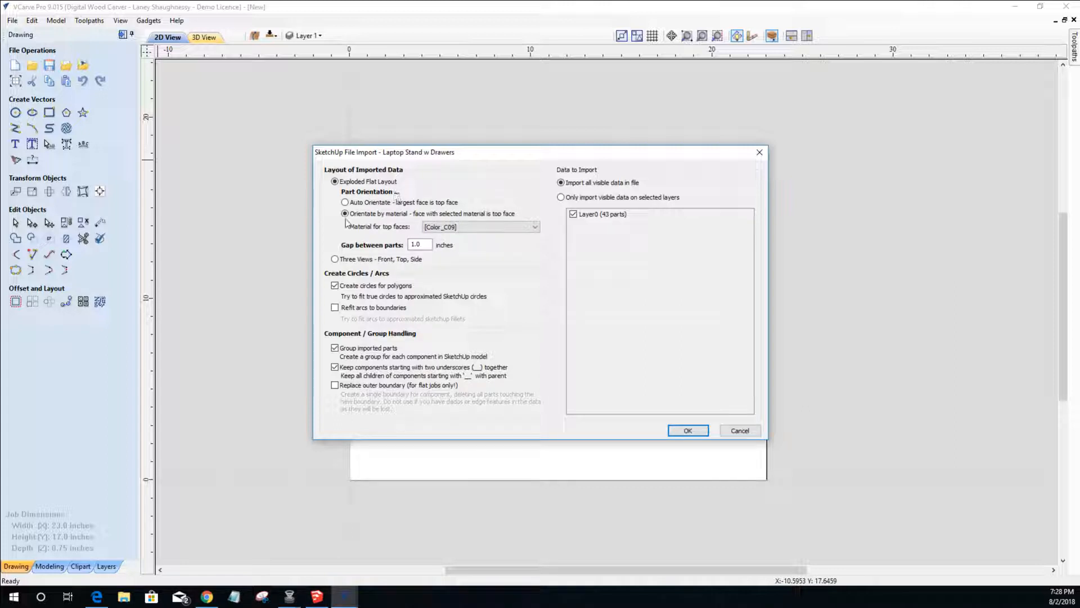
- Look up the material on the parts' top faces in SketchUp and return to the import options in VCarve Pro
click(482, 227)
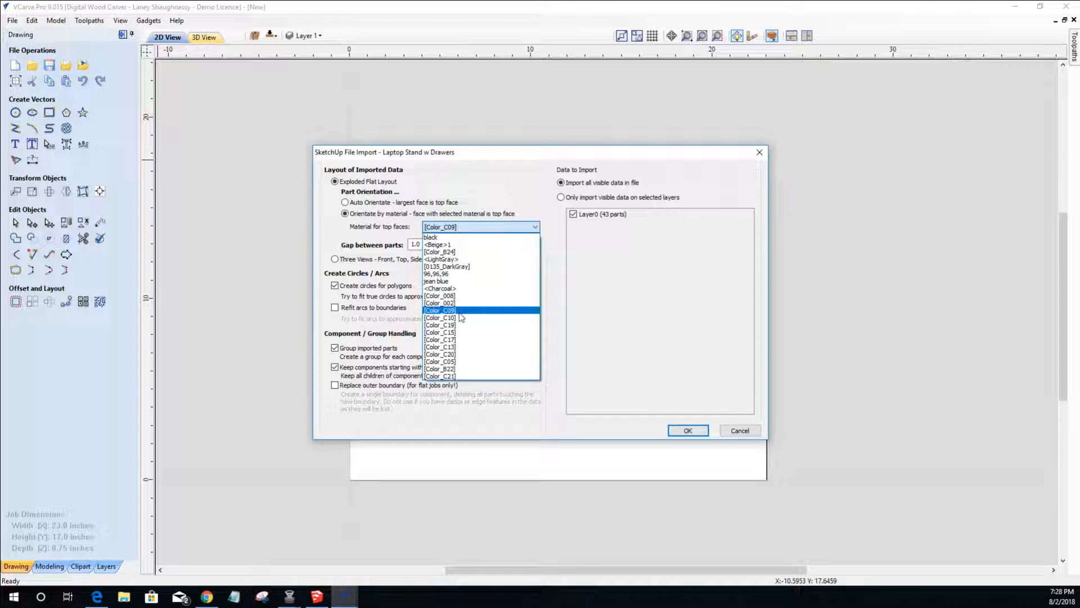
click(317, 597)
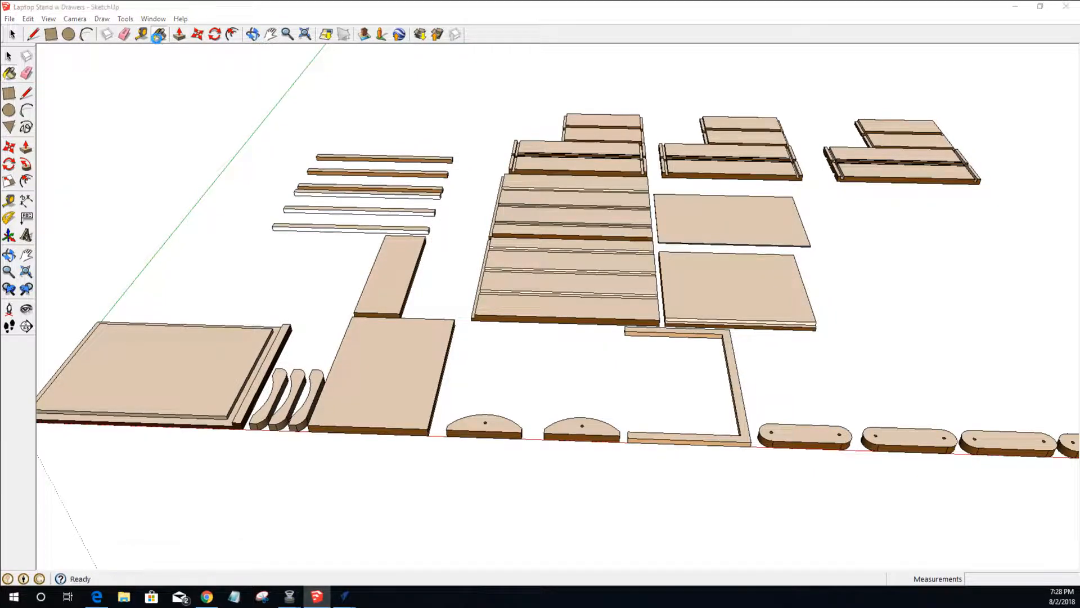
click(158, 38)
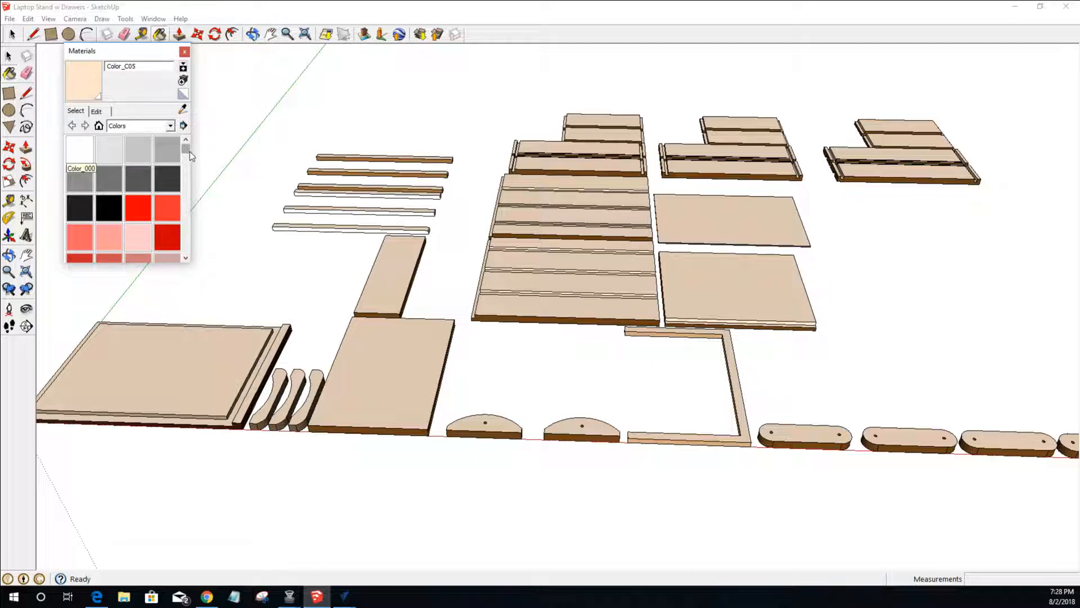
drag(188, 150, 188, 171)
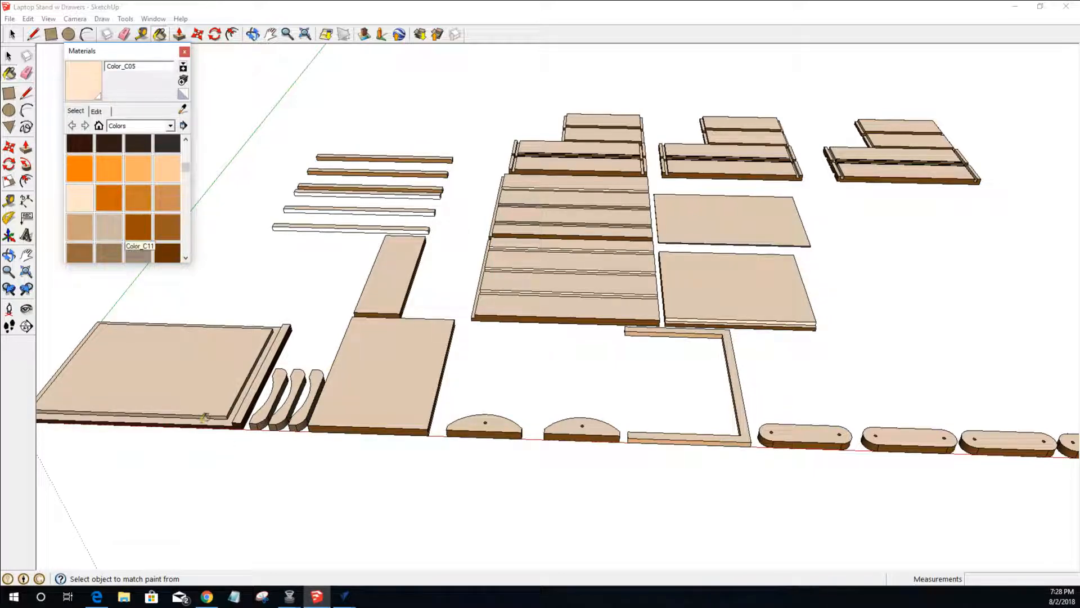
click(195, 370)
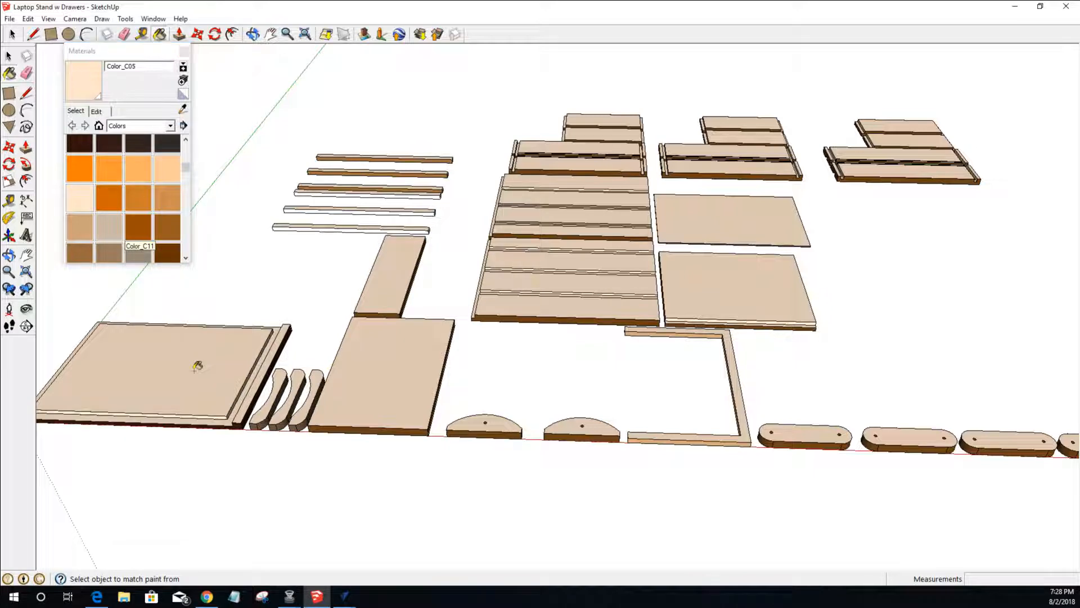
ctrl+click(195, 370)
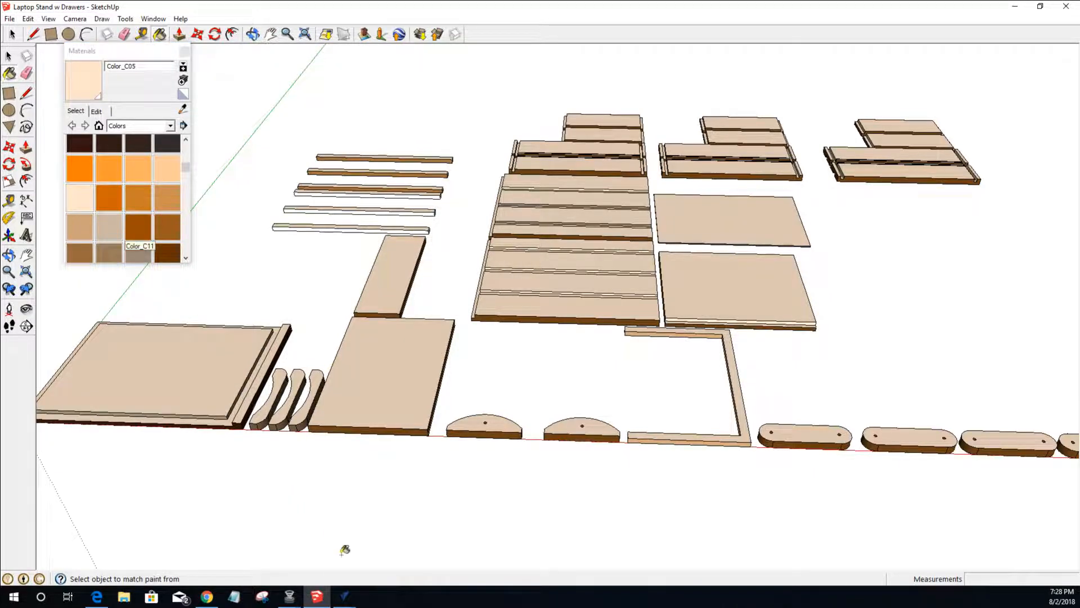
mouse_move(345, 597)
click(404, 559)
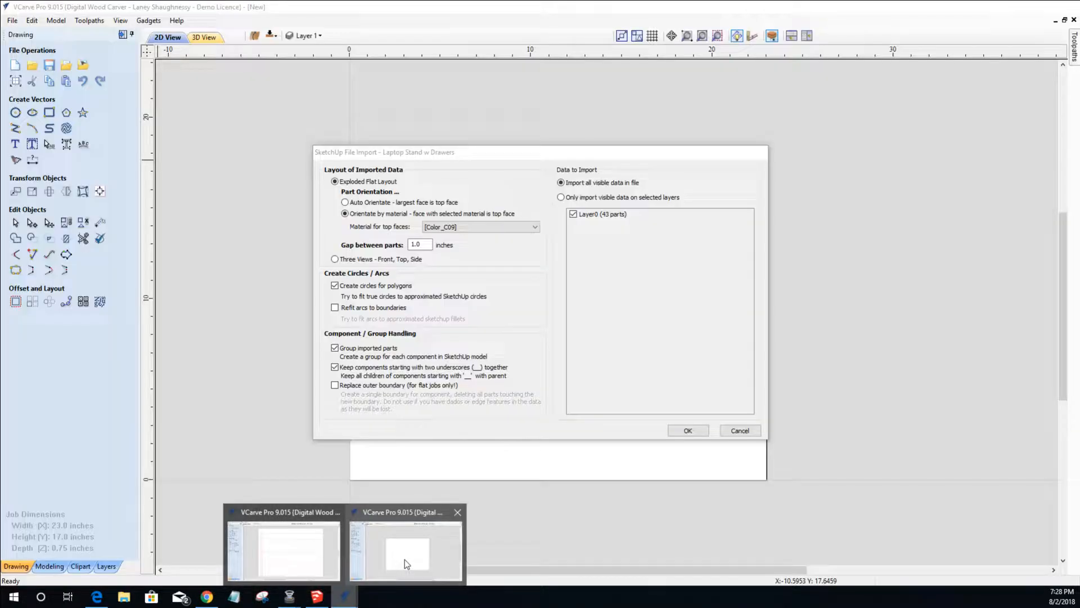
- Import all visible data as an exploded flat layout oriented by top-face material [Color_C09], with a 1.0 inch gap and imported parts grouped
click(404, 559)
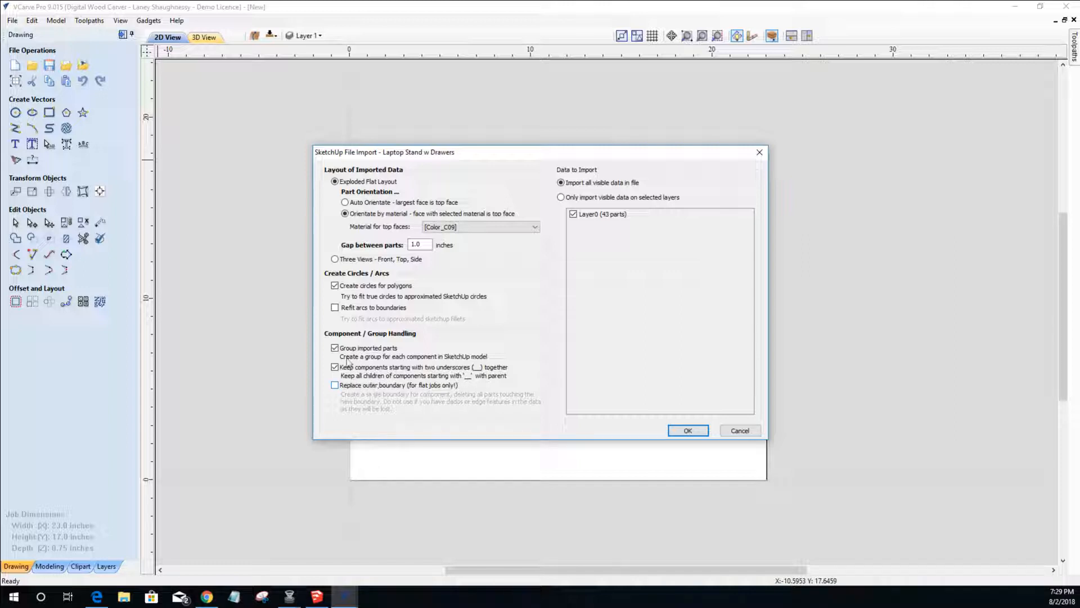
click(687, 431)
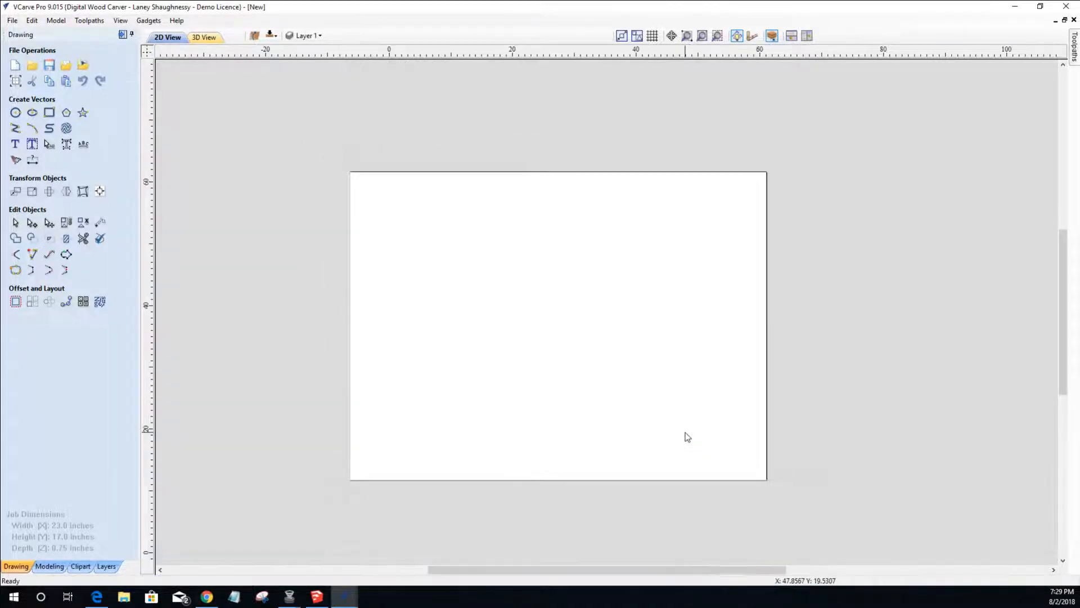
scroll(686, 432, down, 4)
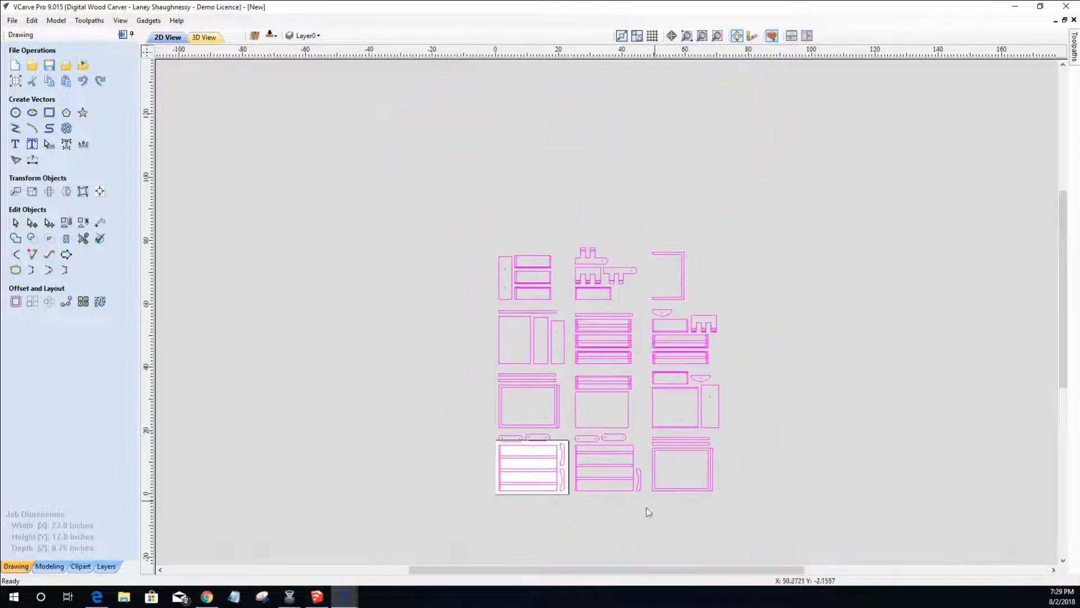
scroll(605, 506, up, 3)
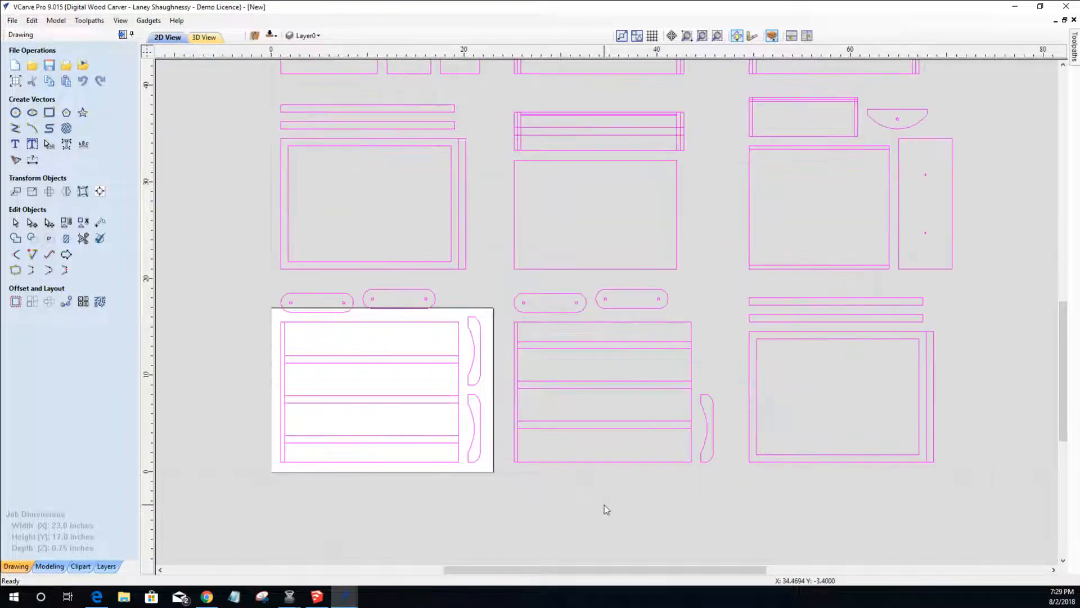
scroll(605, 505, down, 3)
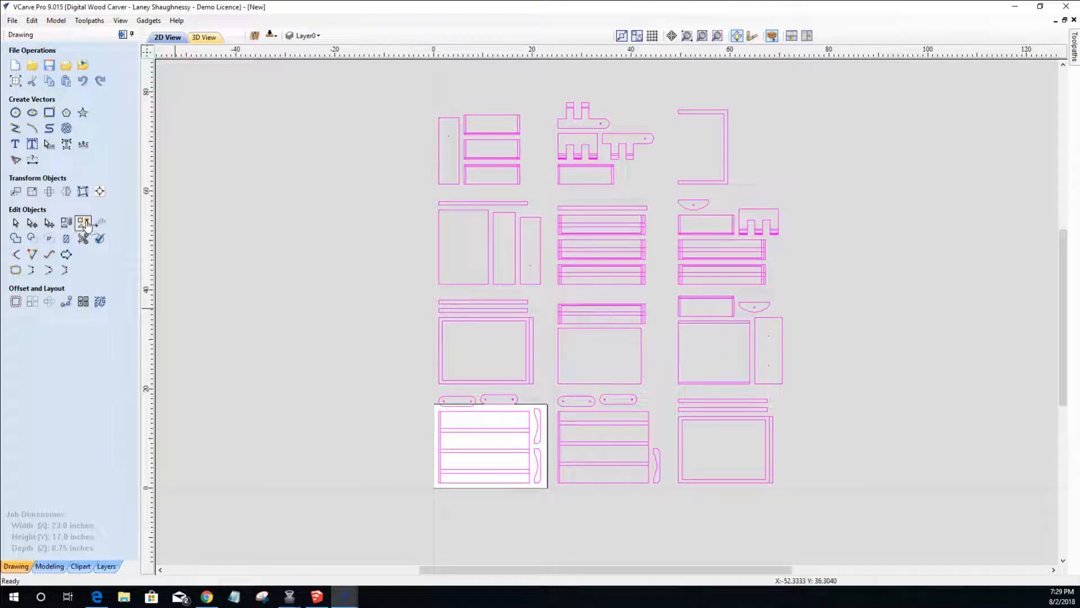
- Check the imported parts by selecting the thin strips, the frame panel and the rounded pieces one at a time
click(364, 325)
click(446, 310)
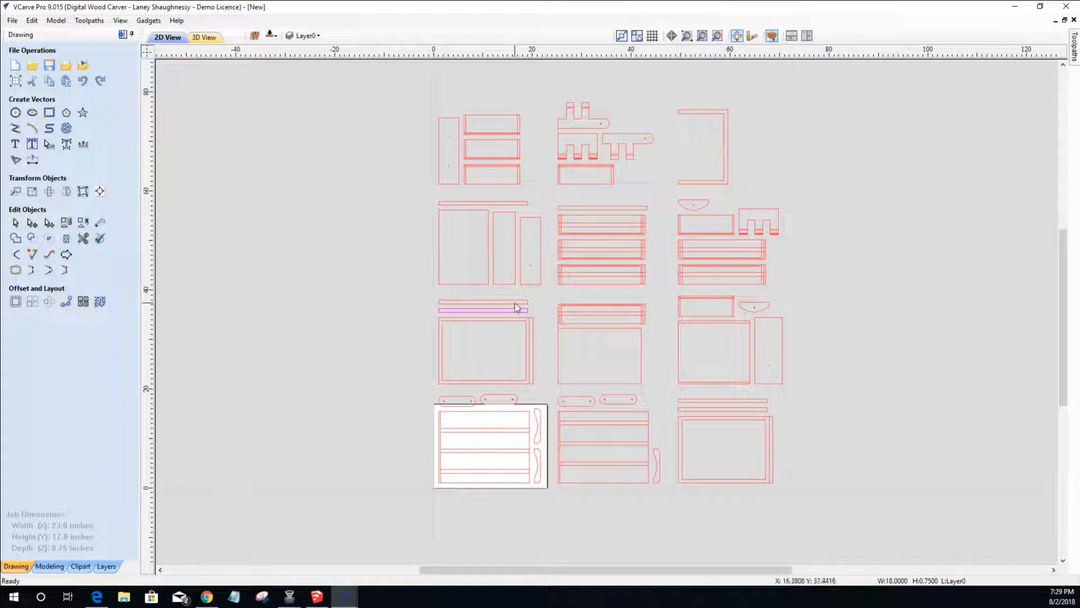
click(508, 322)
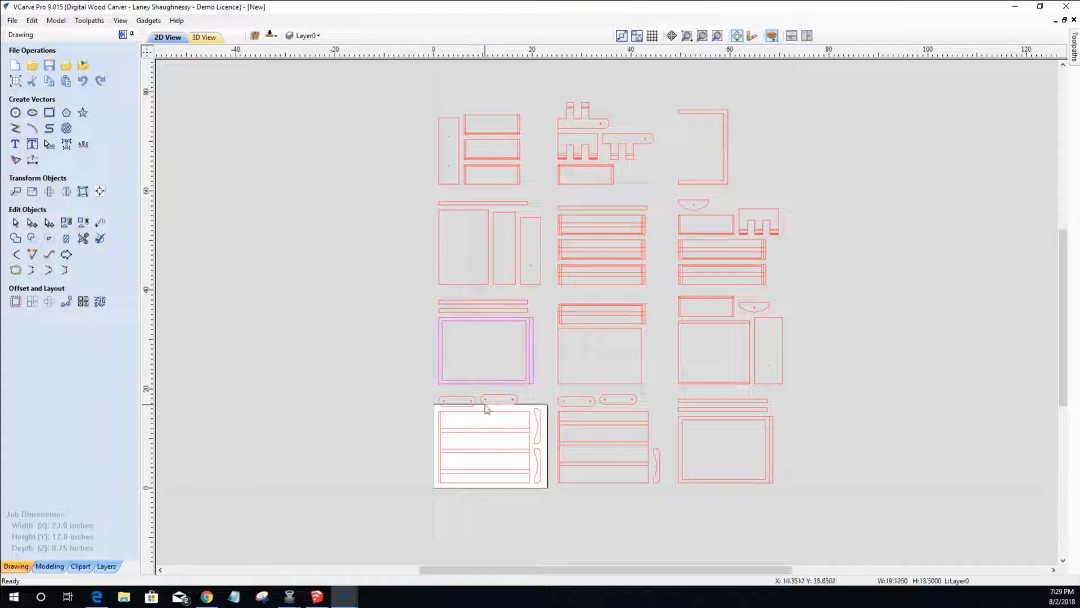
click(464, 403)
click(469, 406)
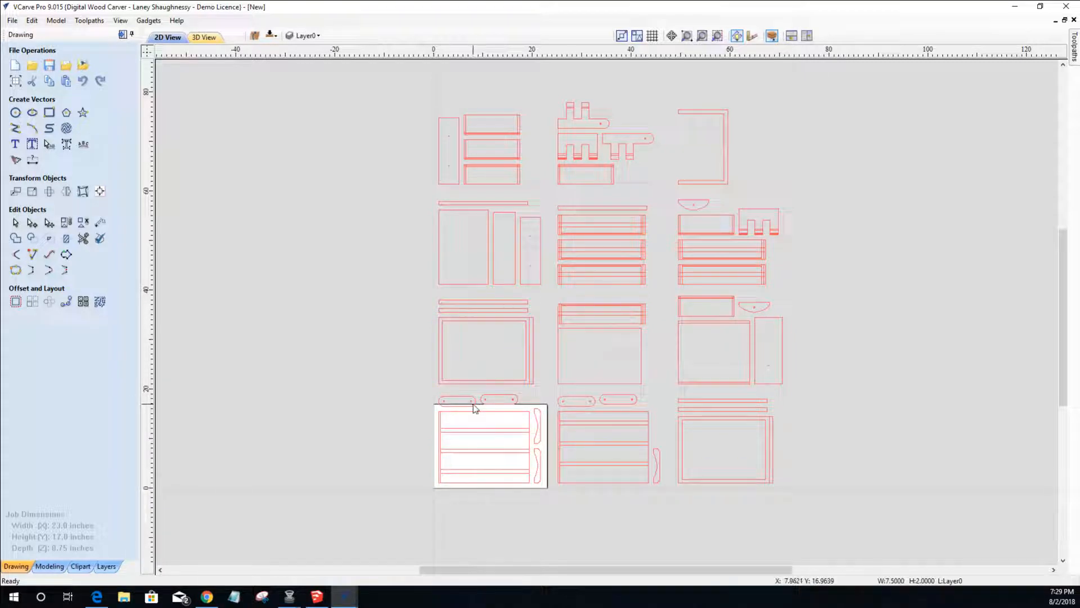
click(493, 400)
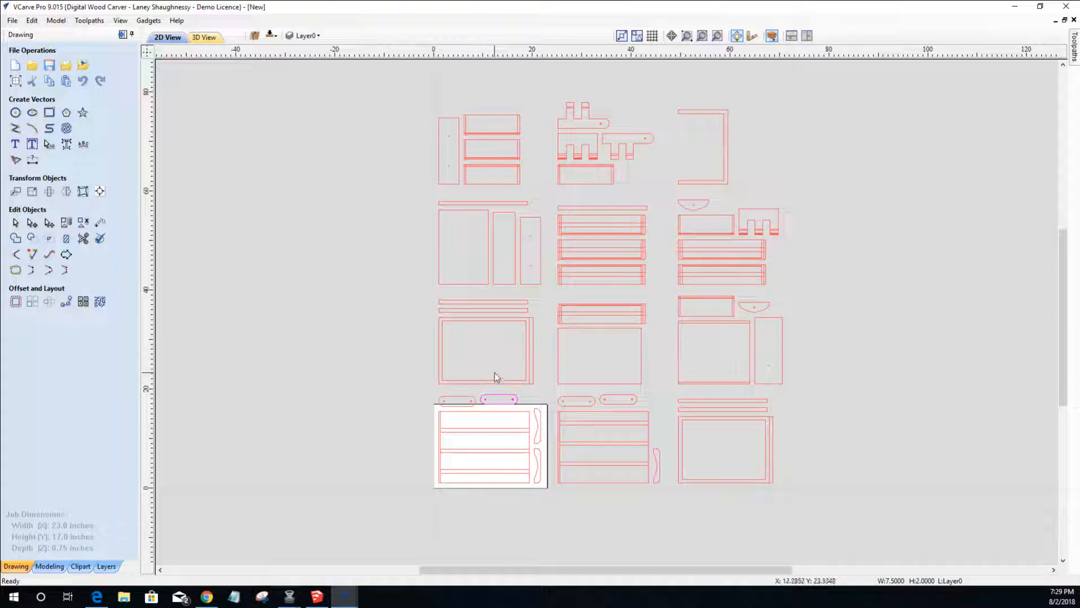
- Add a new layer named ".5 inch part"
click(313, 36)
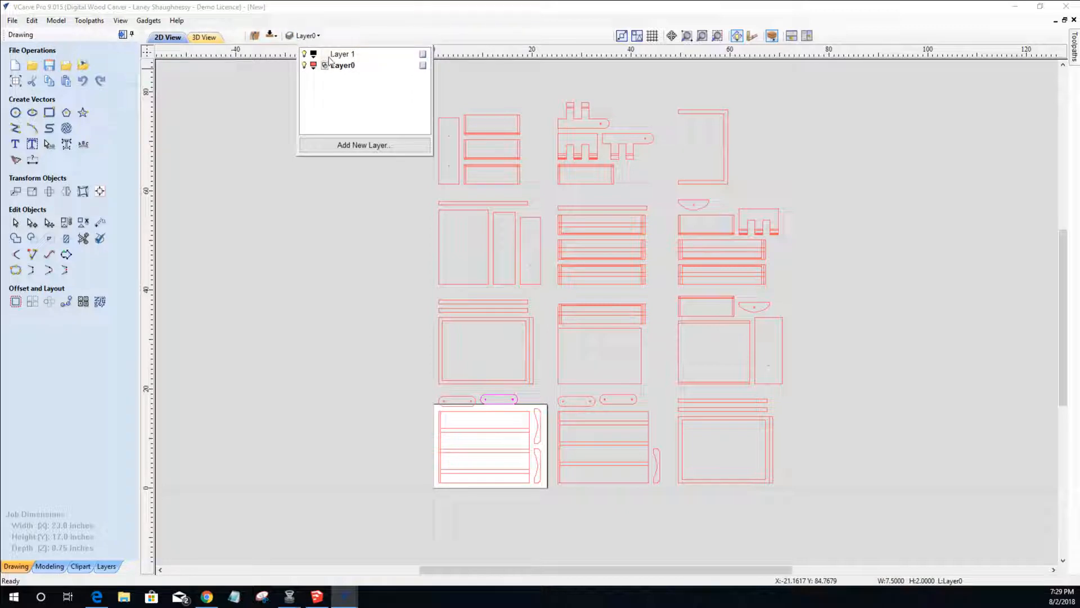
click(333, 55)
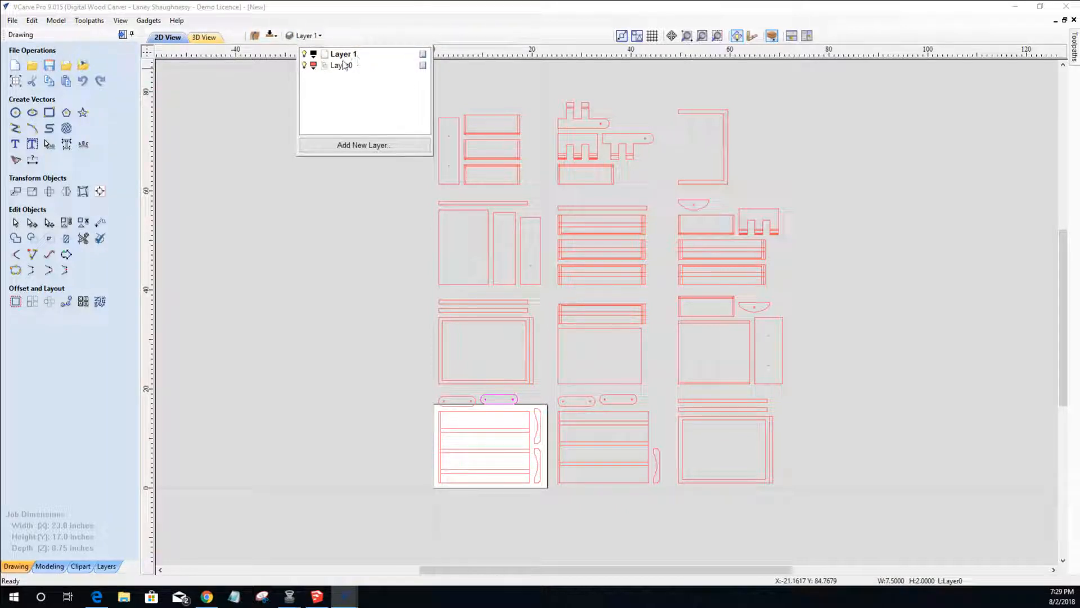
click(341, 66)
click(363, 146)
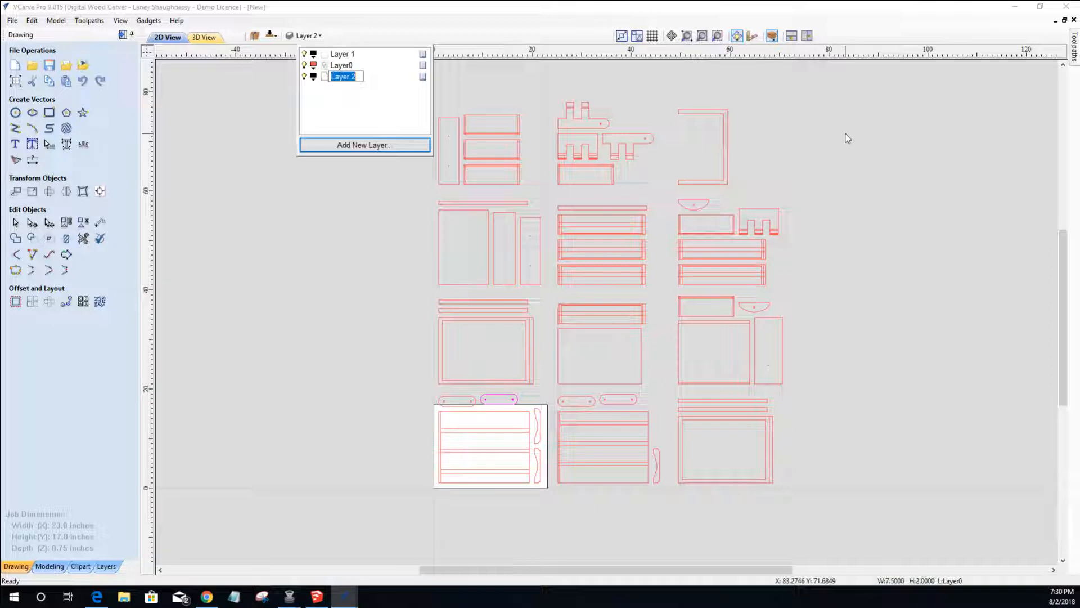
text(.5 inch part)
key(Return)
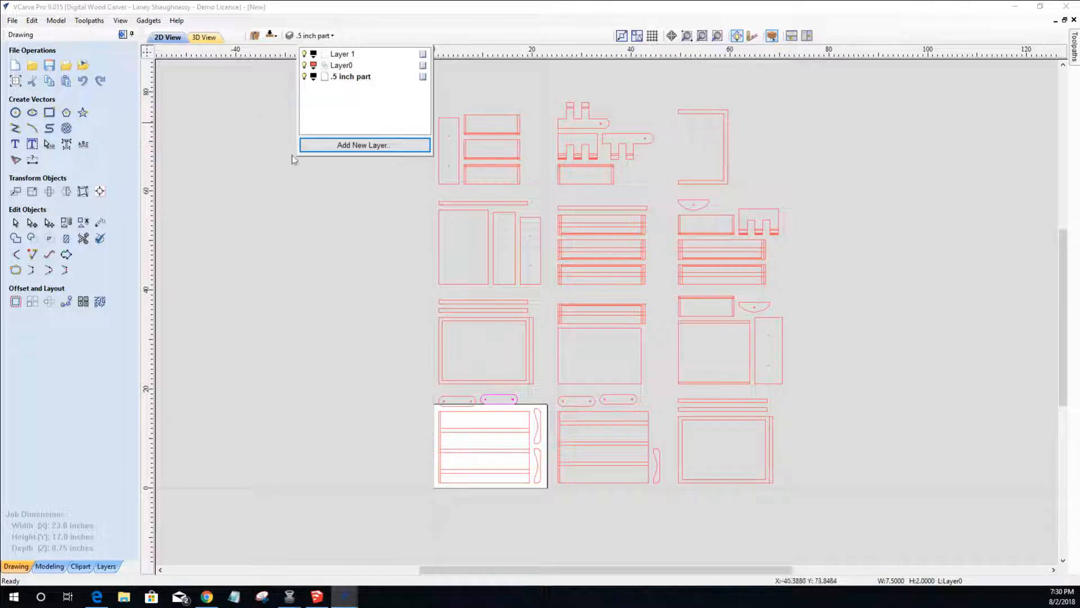
- Add another layer named ".125 inch parts"
click(366, 147)
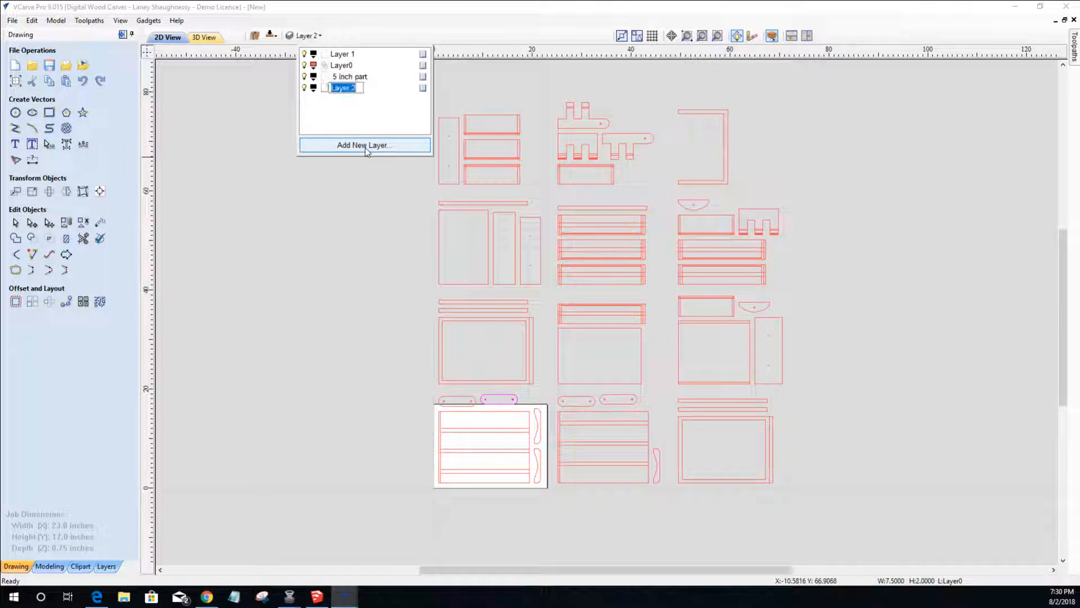
text(.125 inch parts)
key(Return)
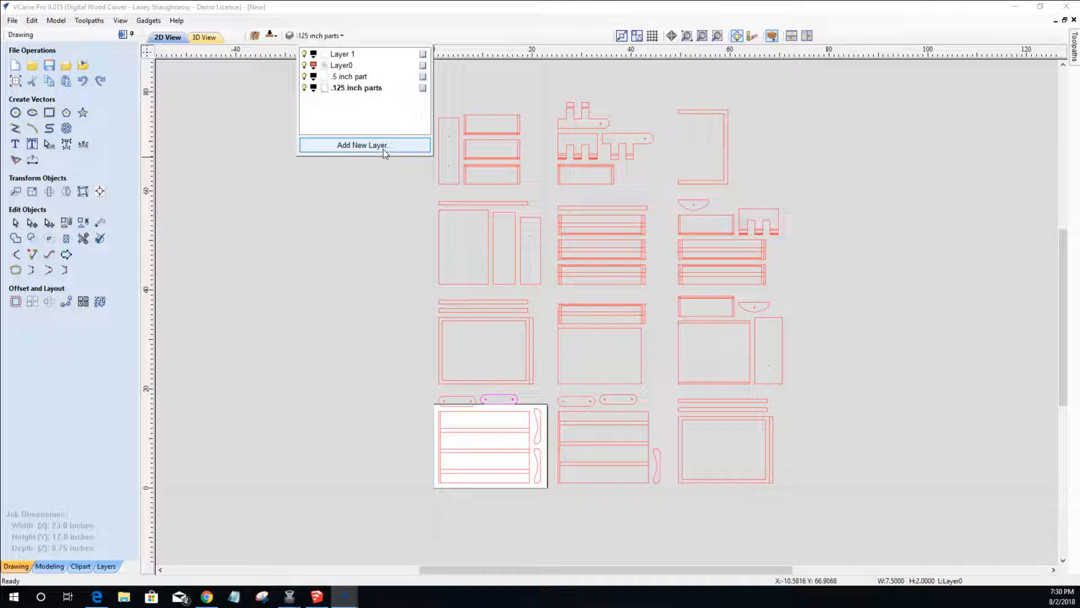
- Add a layer named "Table Saw Parts" and make Layer0 the active layer
click(383, 150)
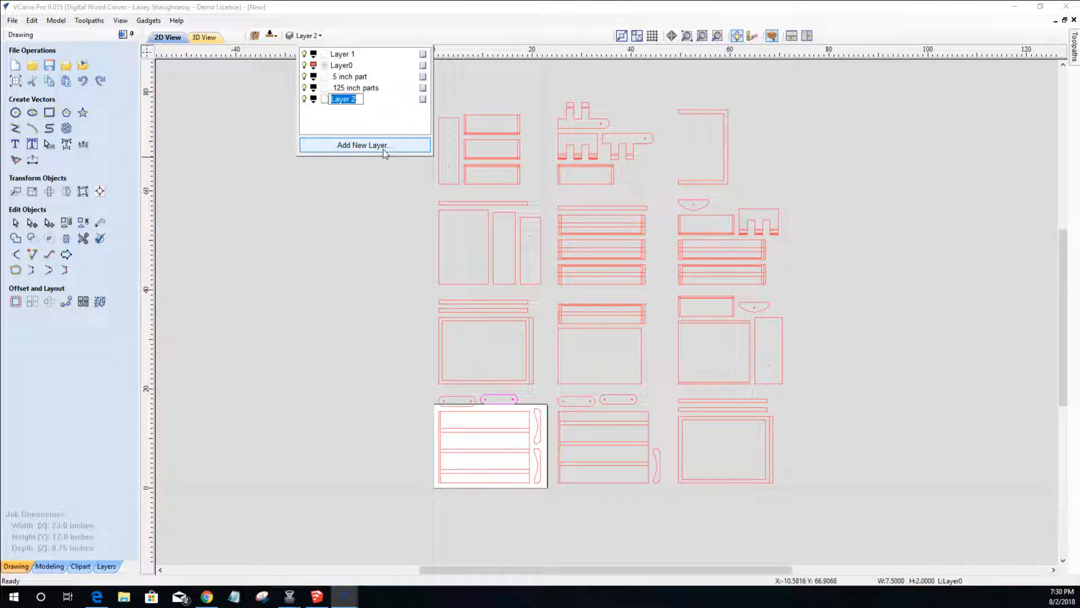
text(Table Saw Parts)
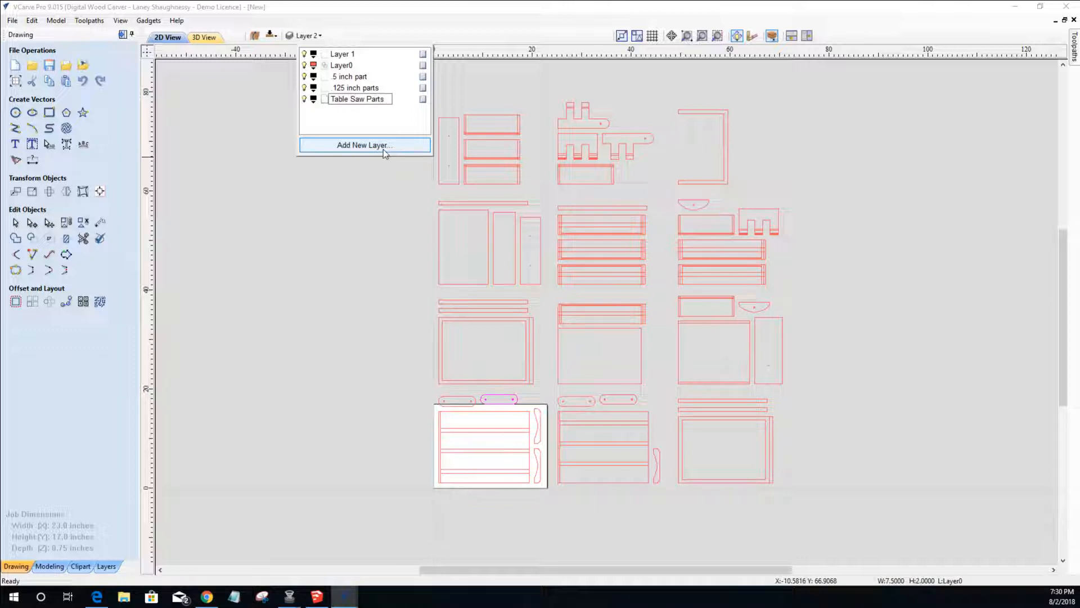
key(Return)
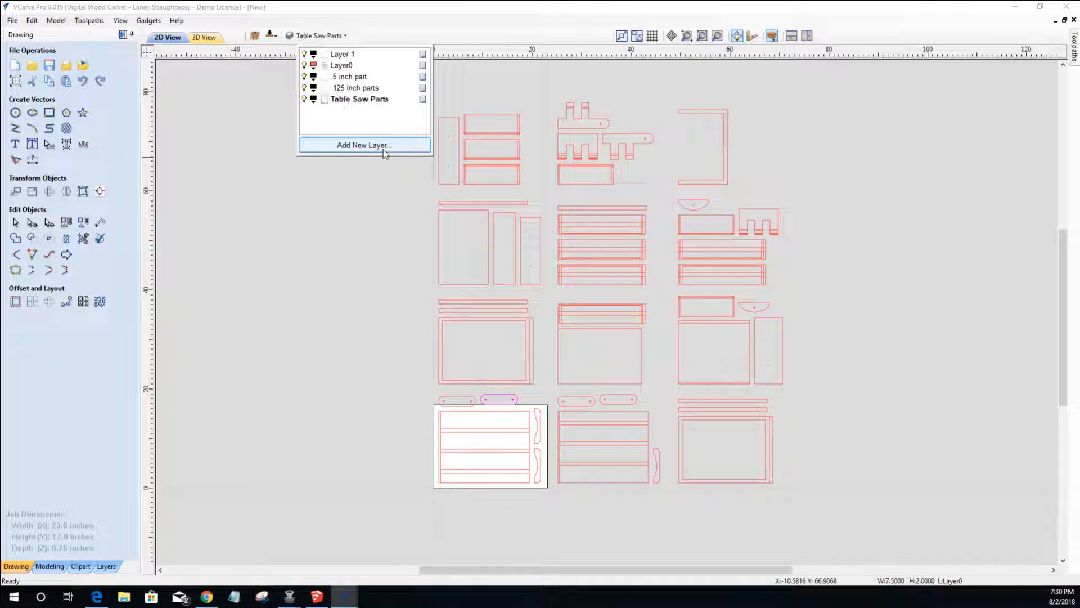
click(338, 67)
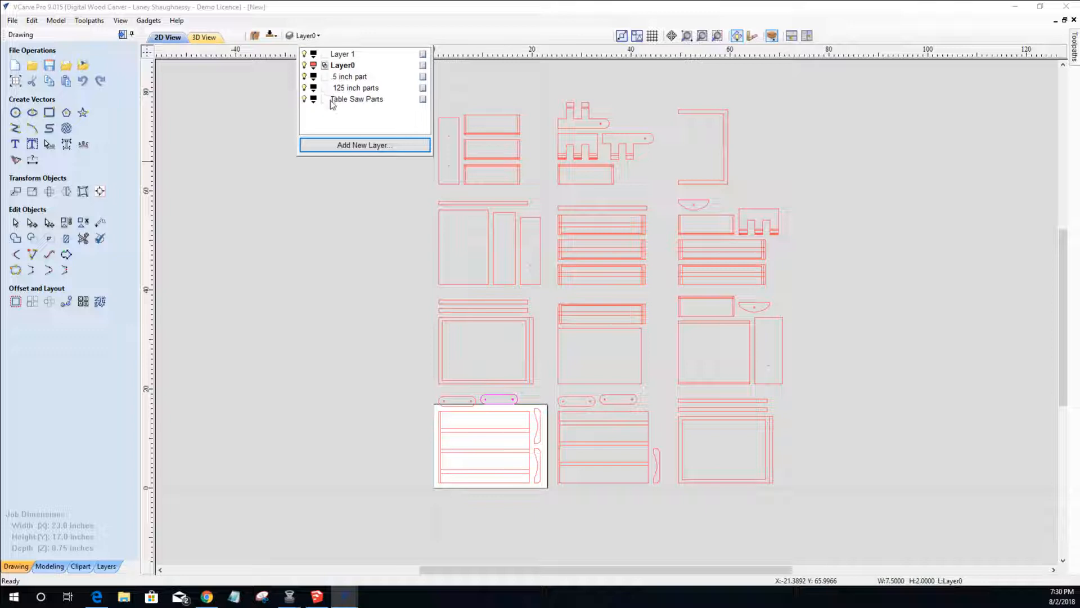
click(333, 232)
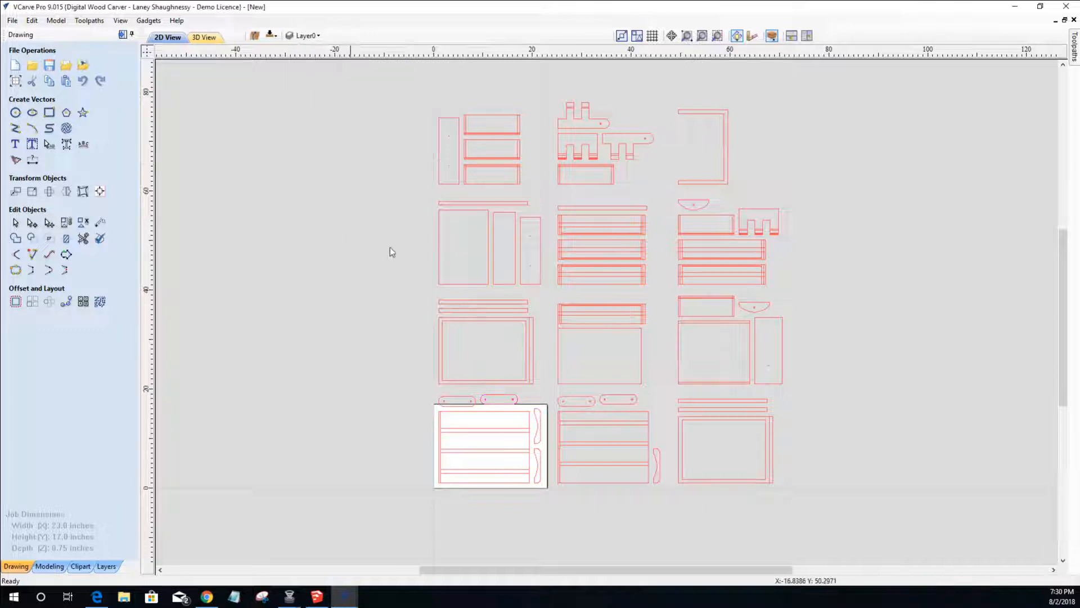
- Move the three-sided frame part and the six thin horizontal strips to the .5 inch part layer
click(726, 166)
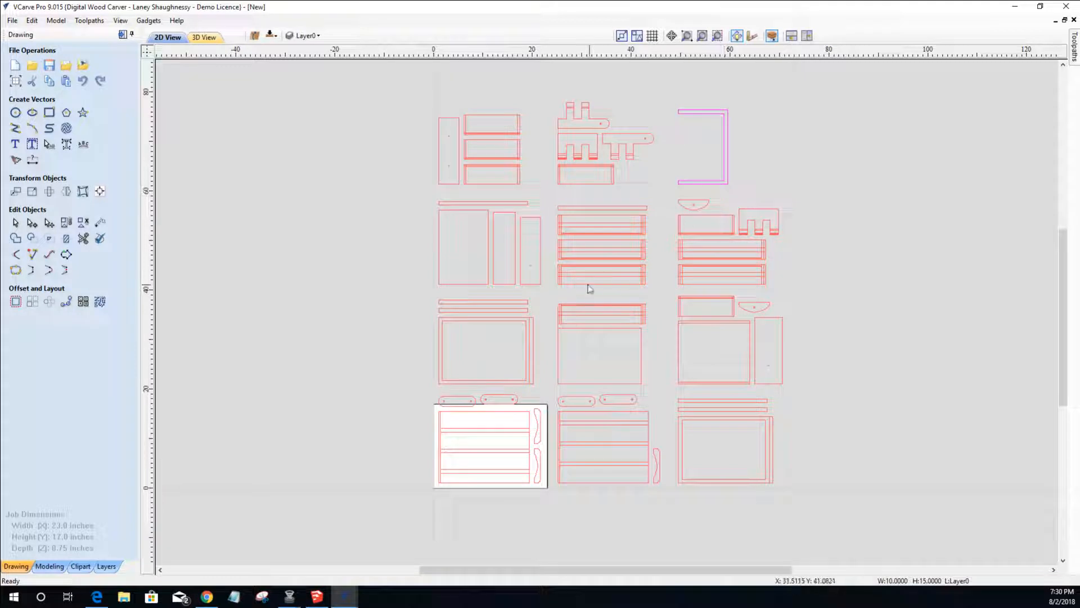
shift+click(500, 203)
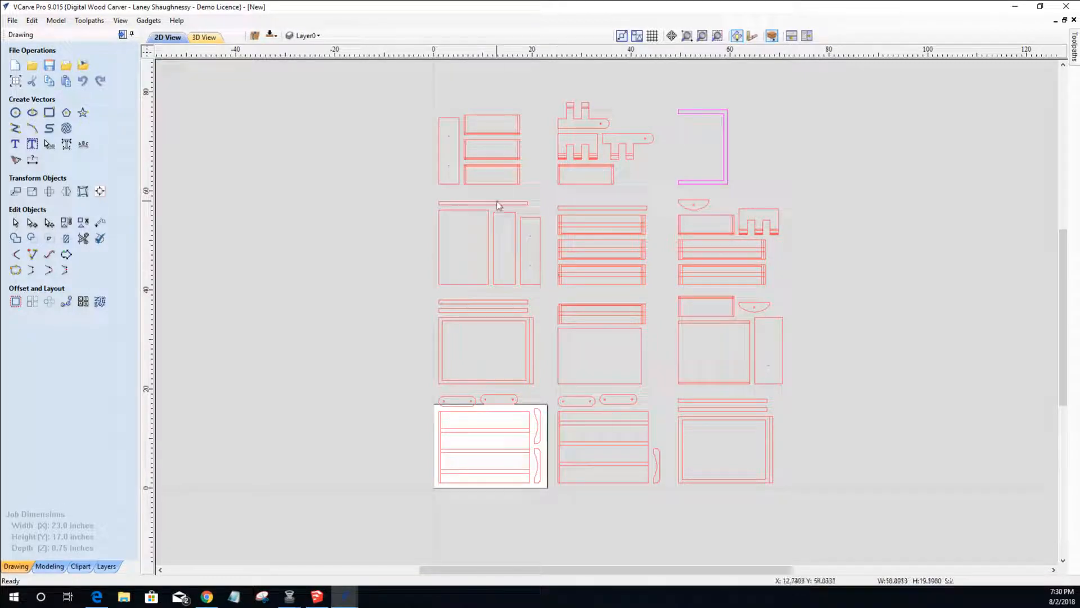
shift+click(588, 208)
shift+click(483, 303)
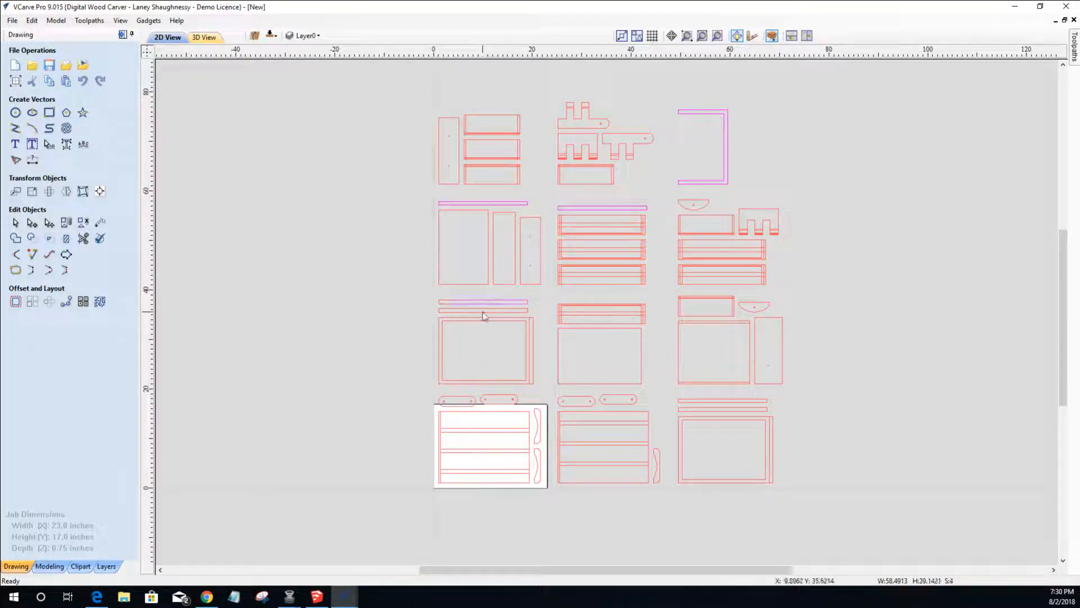
shift+click(484, 310)
shift+click(731, 401)
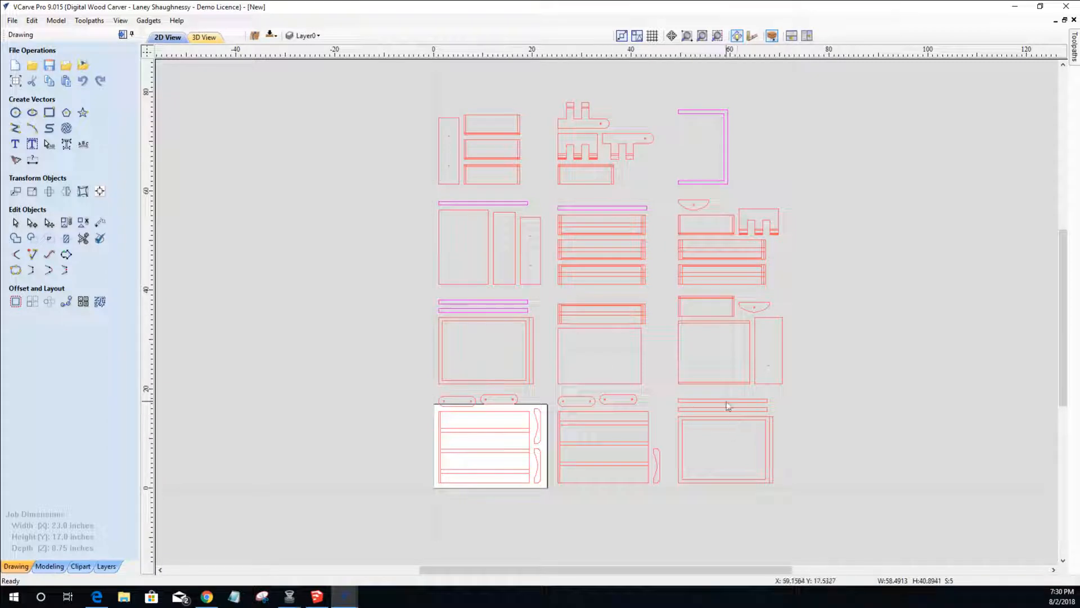
shift+click(730, 410)
right_click(684, 185)
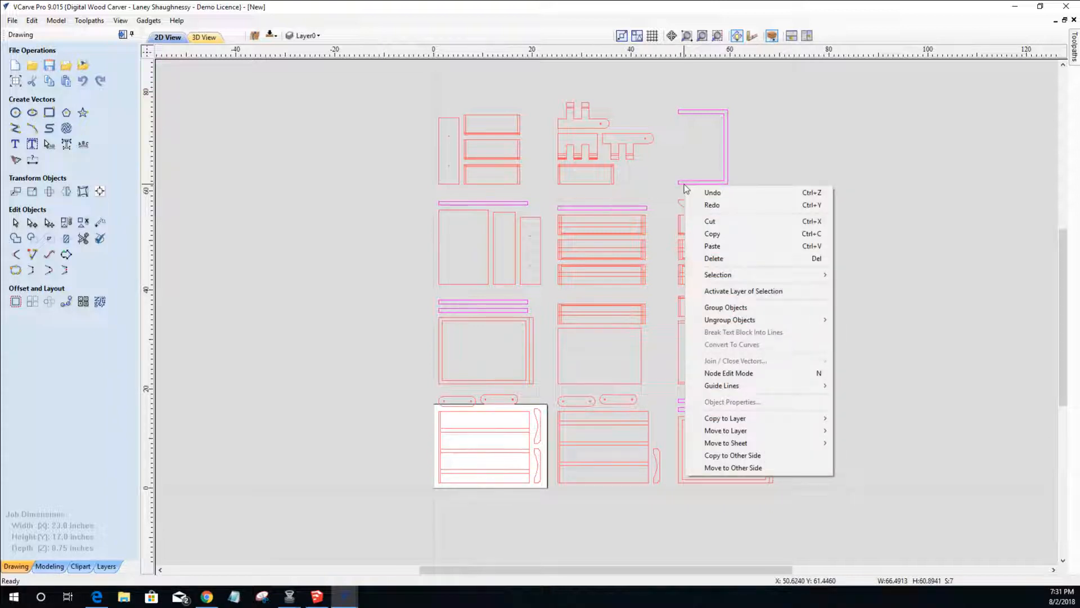
mouse_move(712, 434)
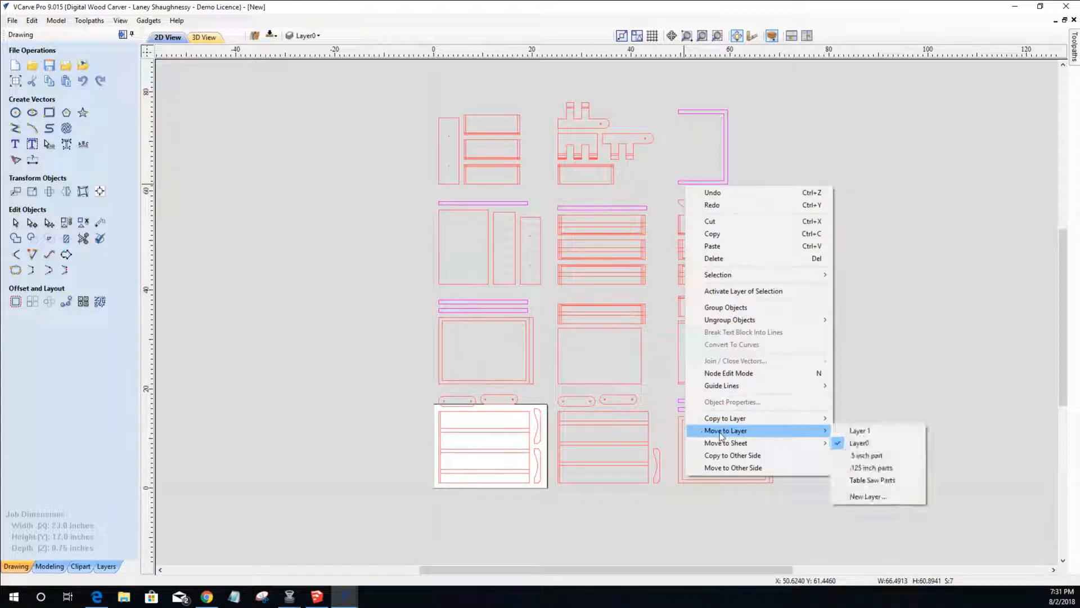
click(862, 457)
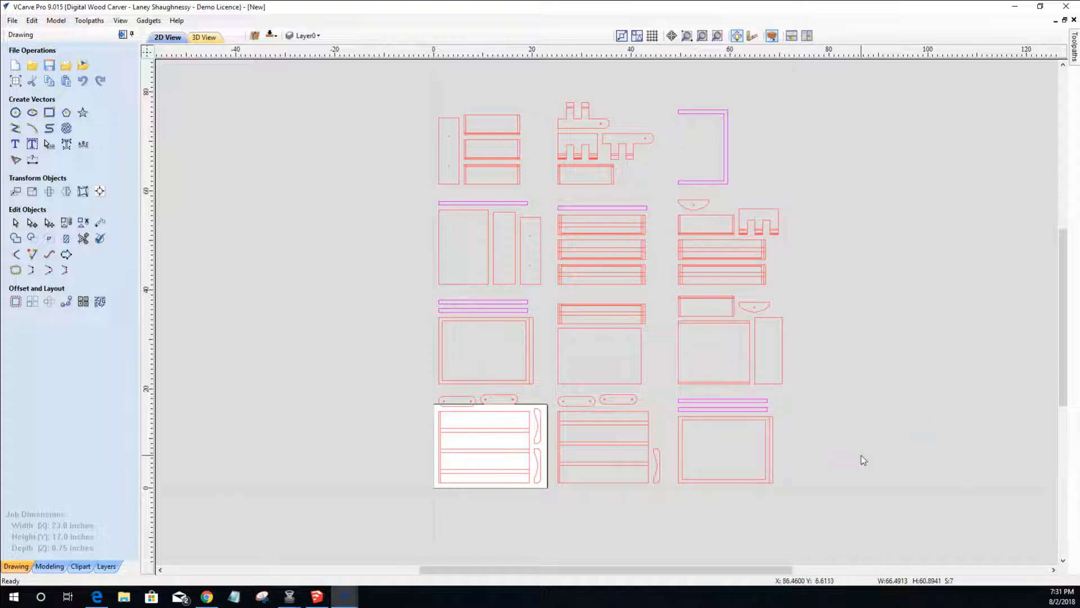
- Make the .5 inch part layer active and set its colour to dark olive green
click(304, 35)
click(346, 79)
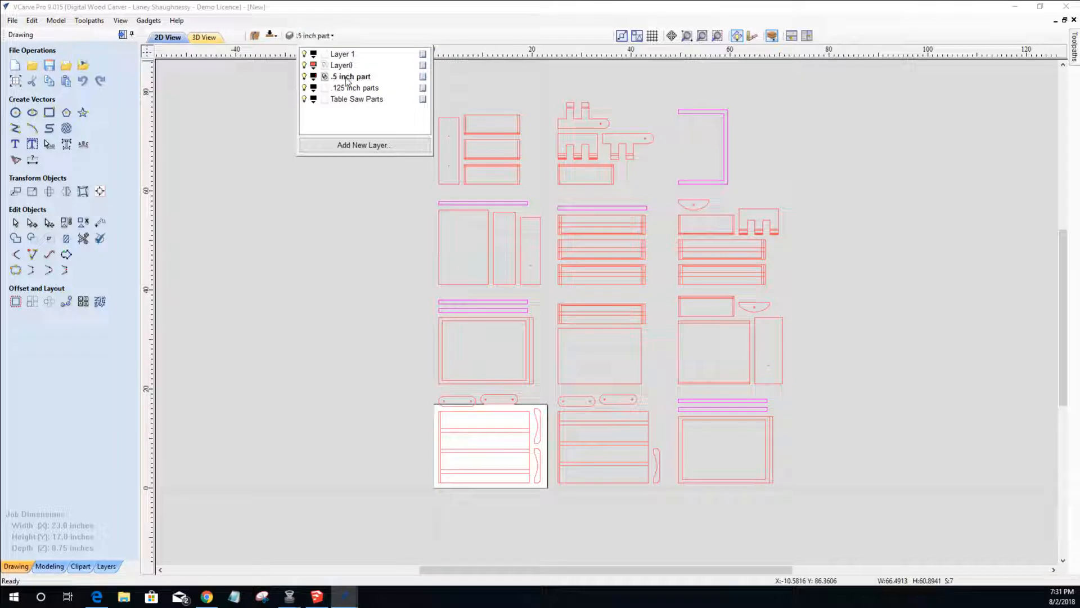
click(314, 77)
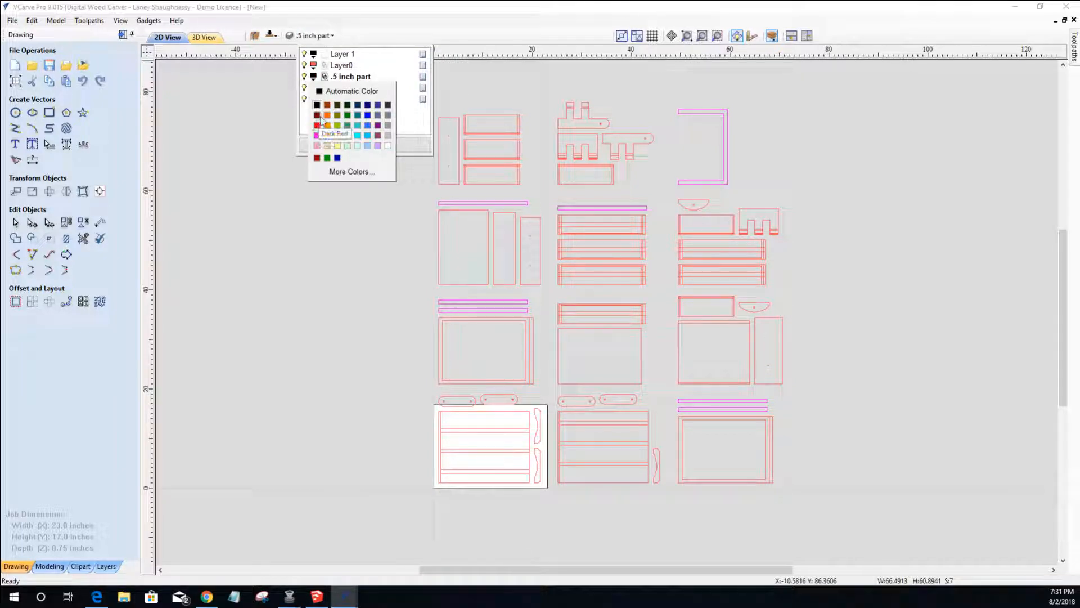
click(340, 107)
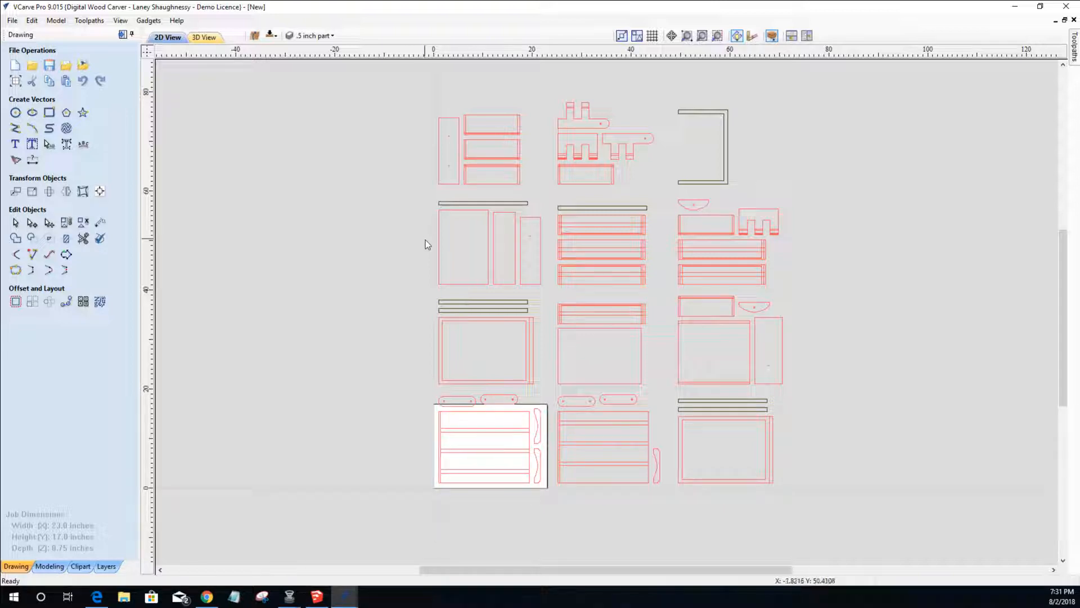
- Move the plain rectangular panel in the middle column to the .125 inch parts layer
click(561, 345)
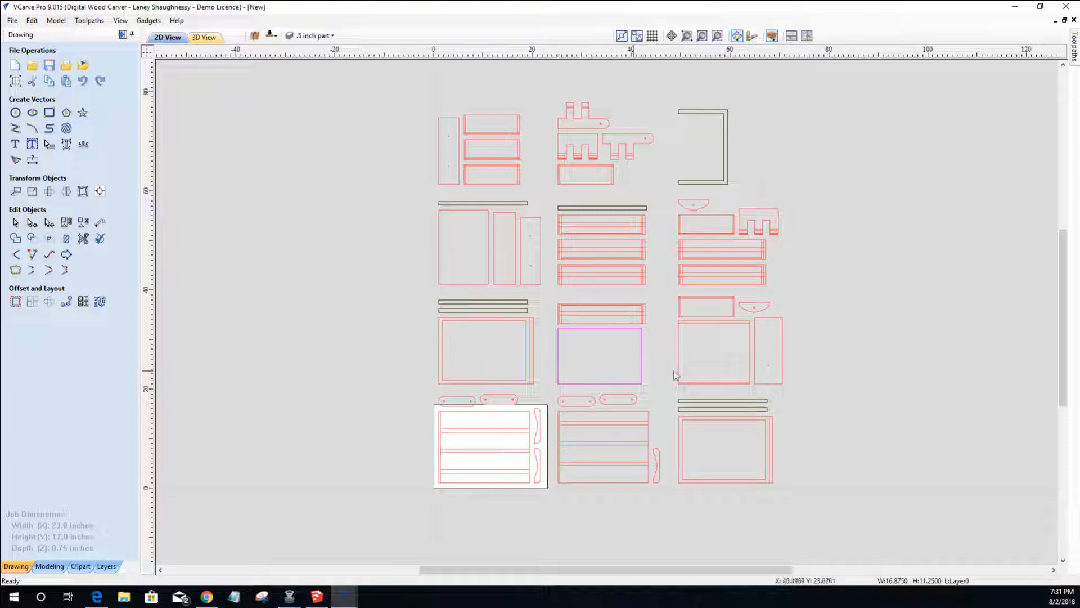
right_click(557, 362)
mouse_move(596, 319)
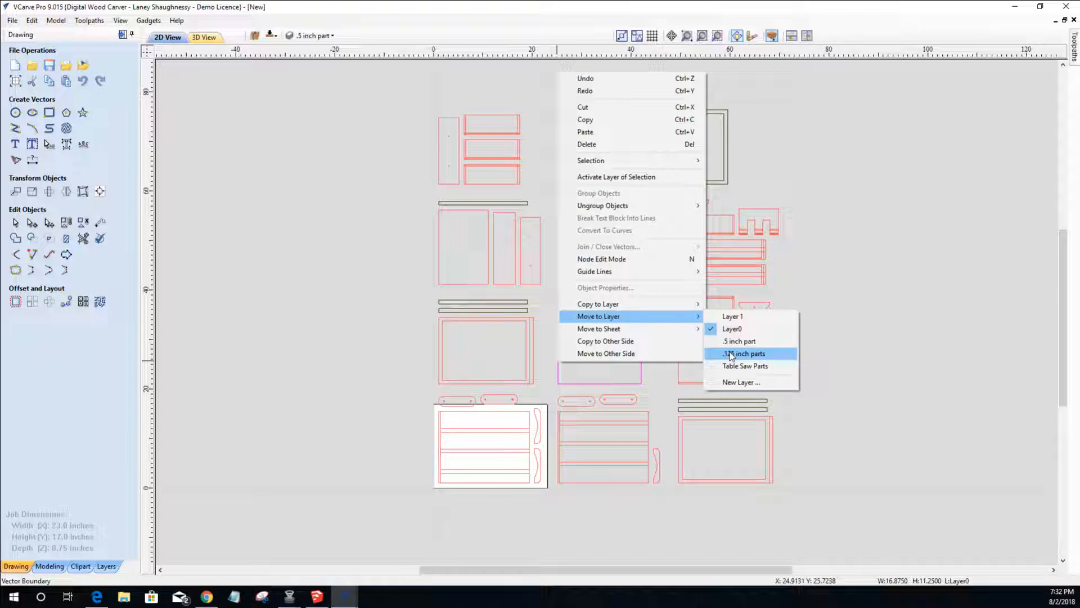
click(731, 355)
- Make the .125 inch parts layer active and set its colour to blue
click(314, 36)
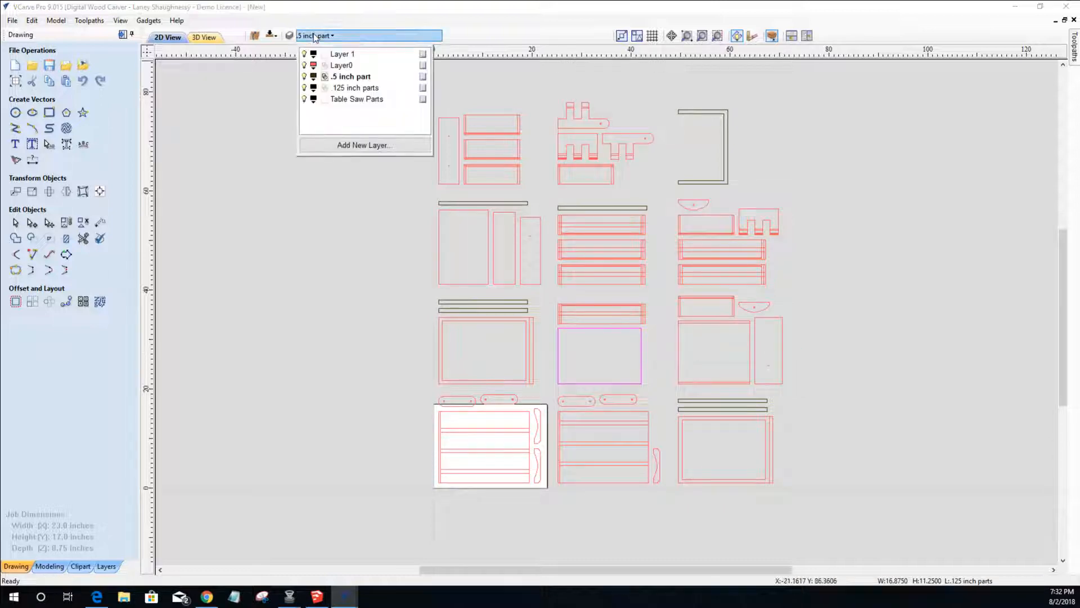
click(326, 88)
click(314, 88)
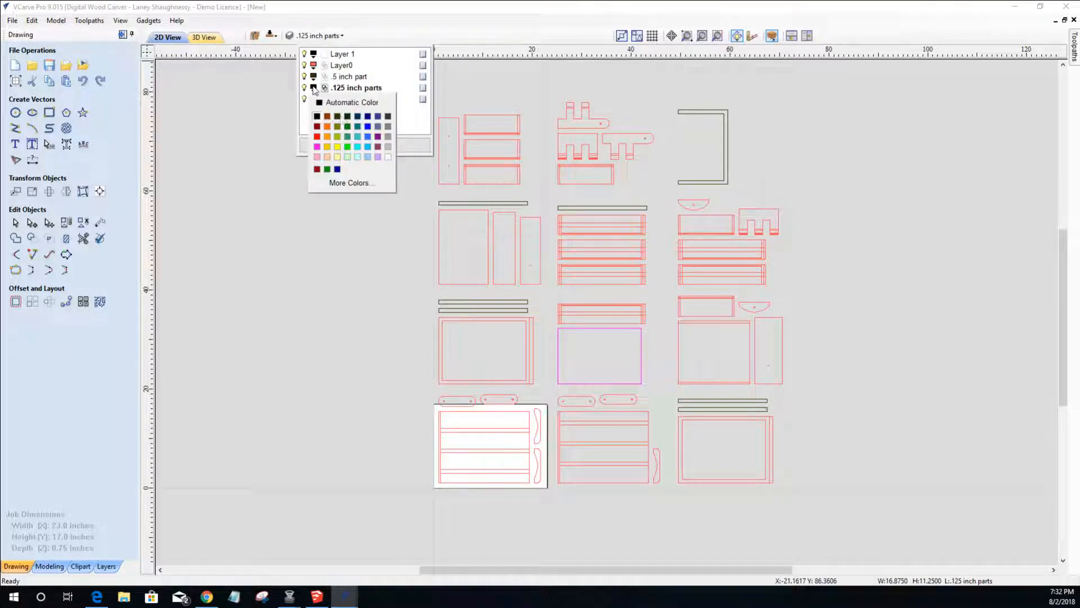
click(368, 137)
click(362, 307)
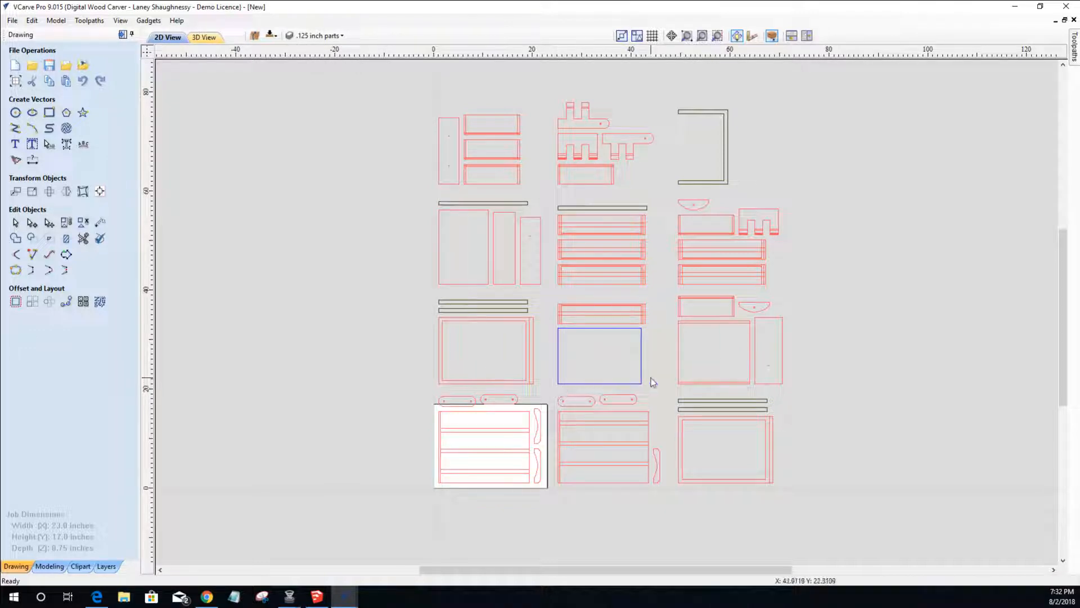
- Move the four narrow upright panels and the wide plain panel in the left column's second row to the Table Saw Parts layer
scroll(607, 378, down, 1)
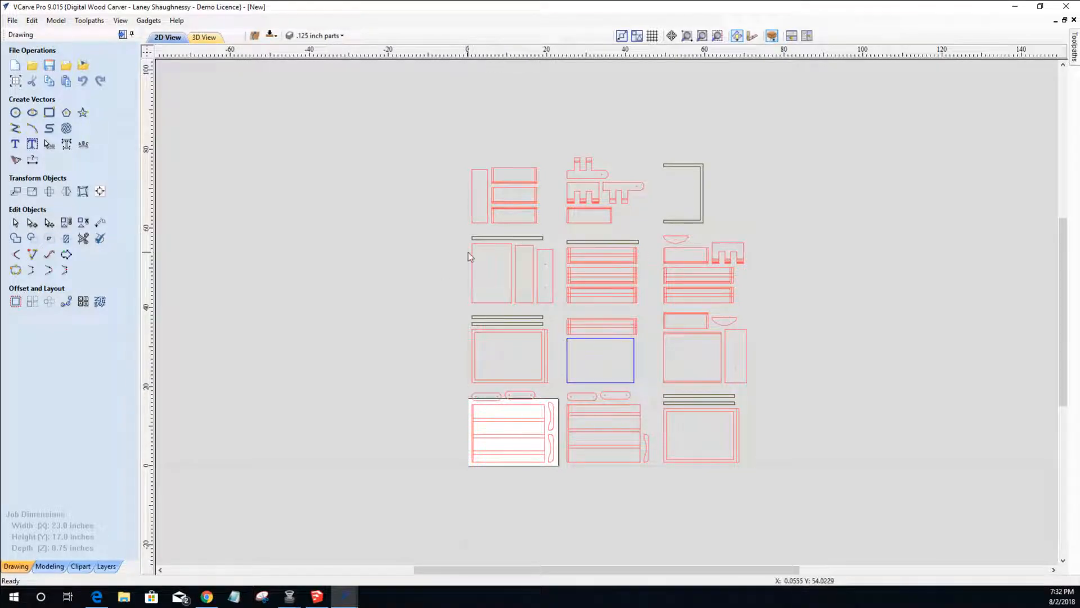
scroll(502, 272, up, 3)
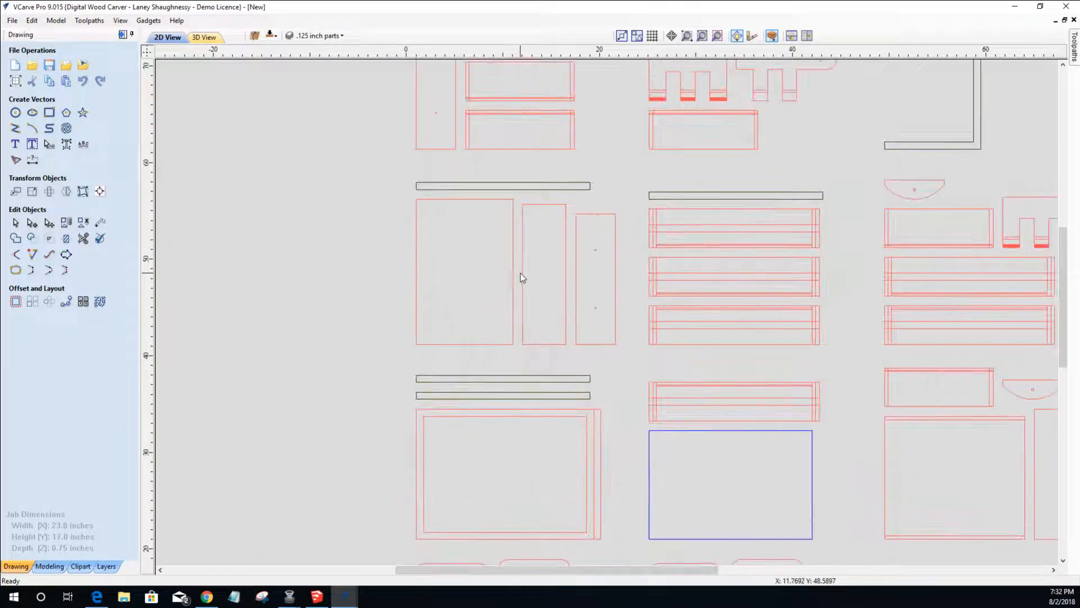
scroll(521, 272, down, 3)
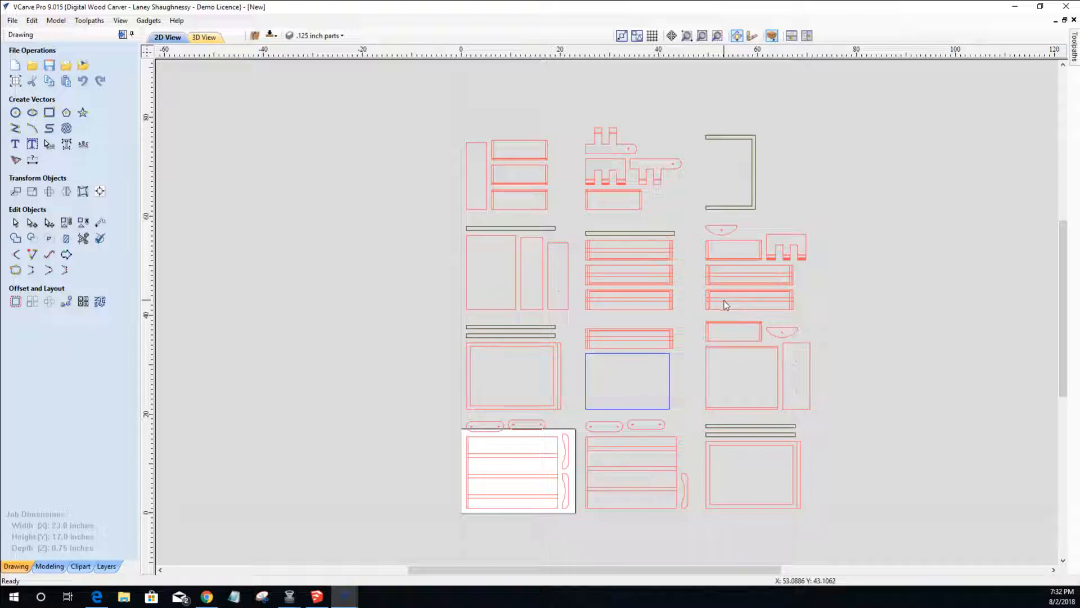
click(784, 345)
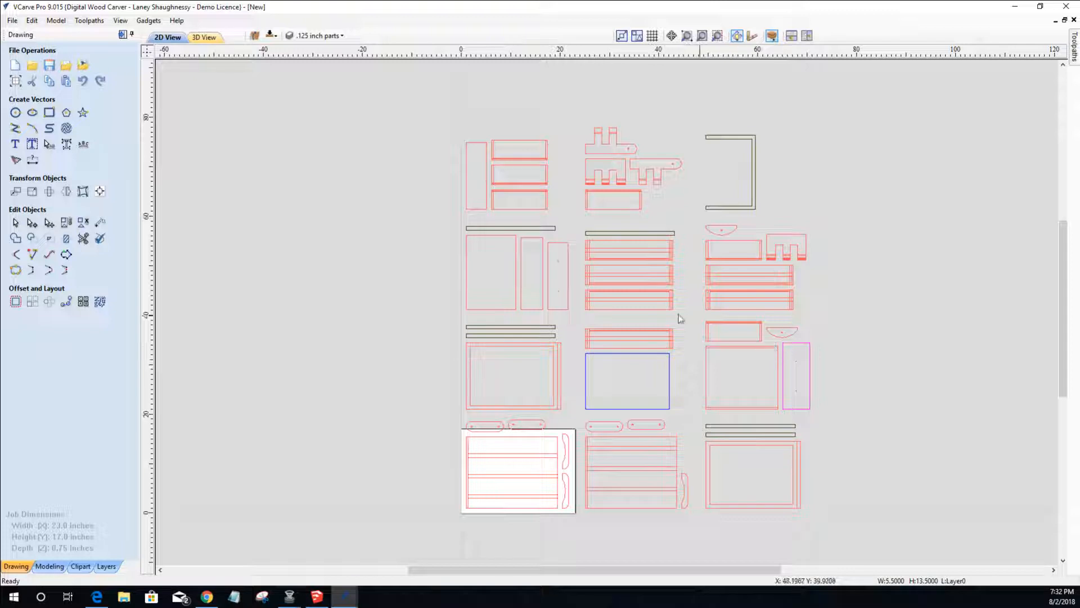
shift+click(569, 298)
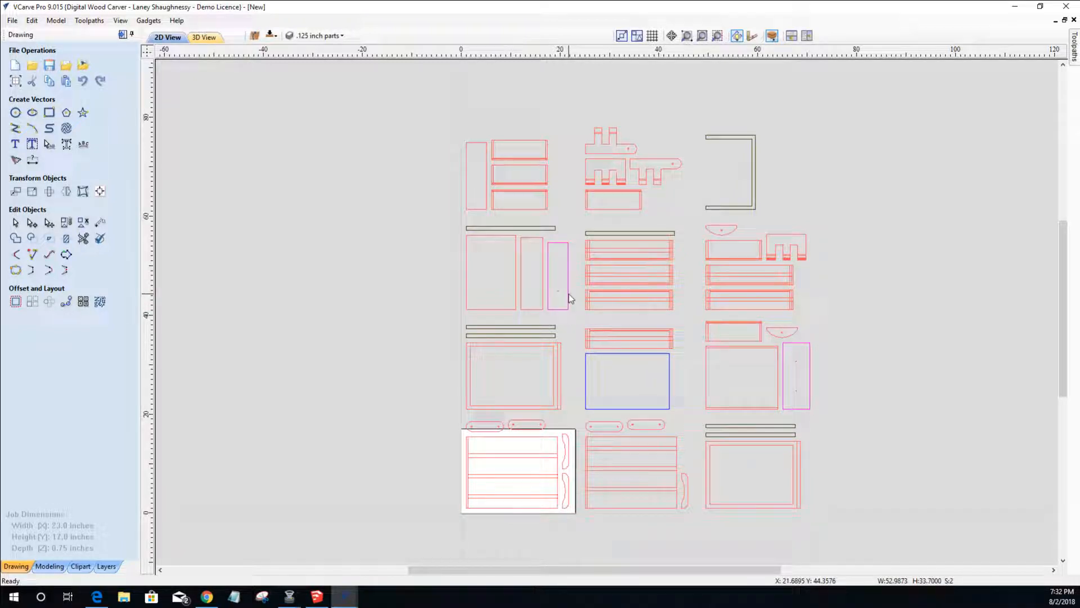
shift+click(466, 206)
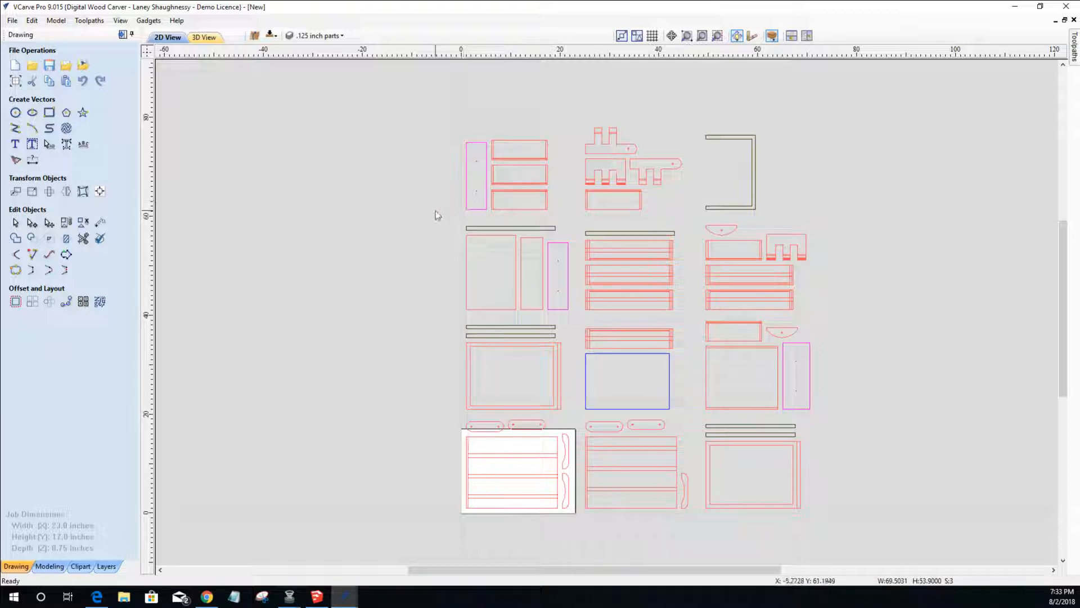
shift+click(521, 255)
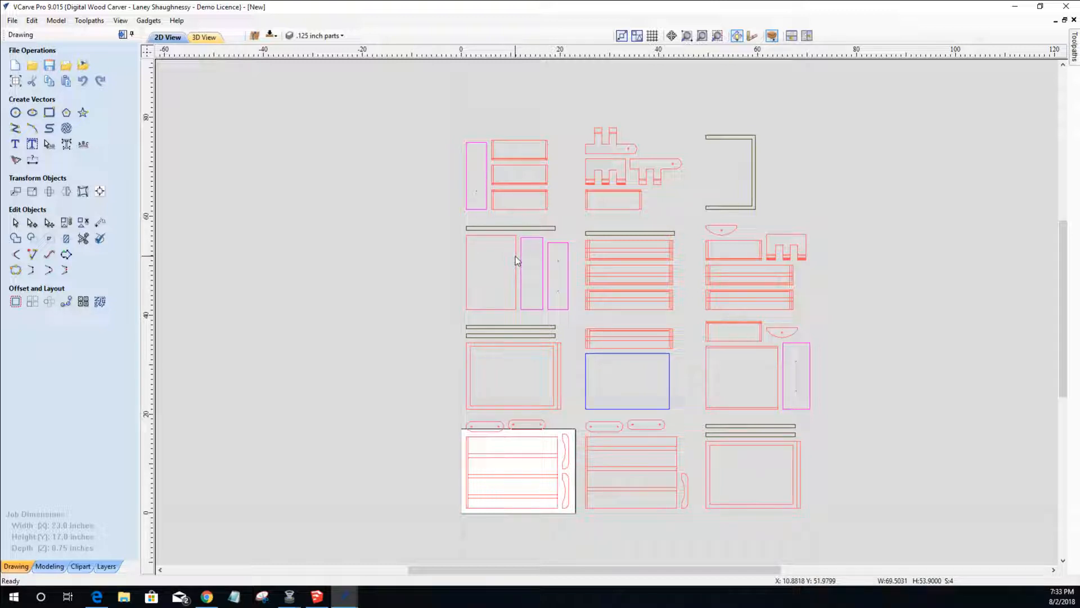
shift+click(516, 259)
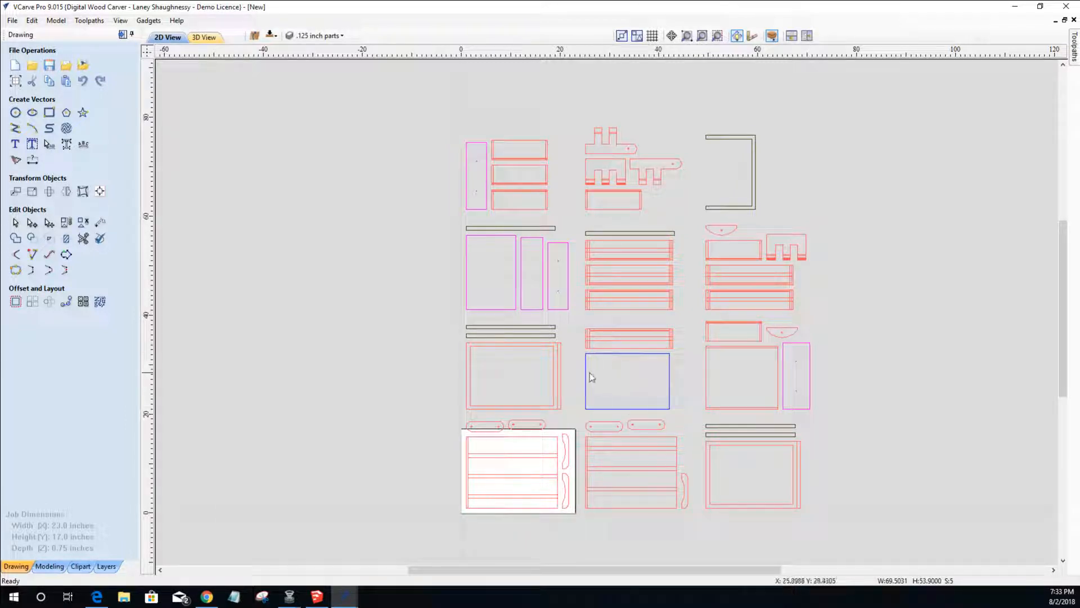
right_click(518, 288)
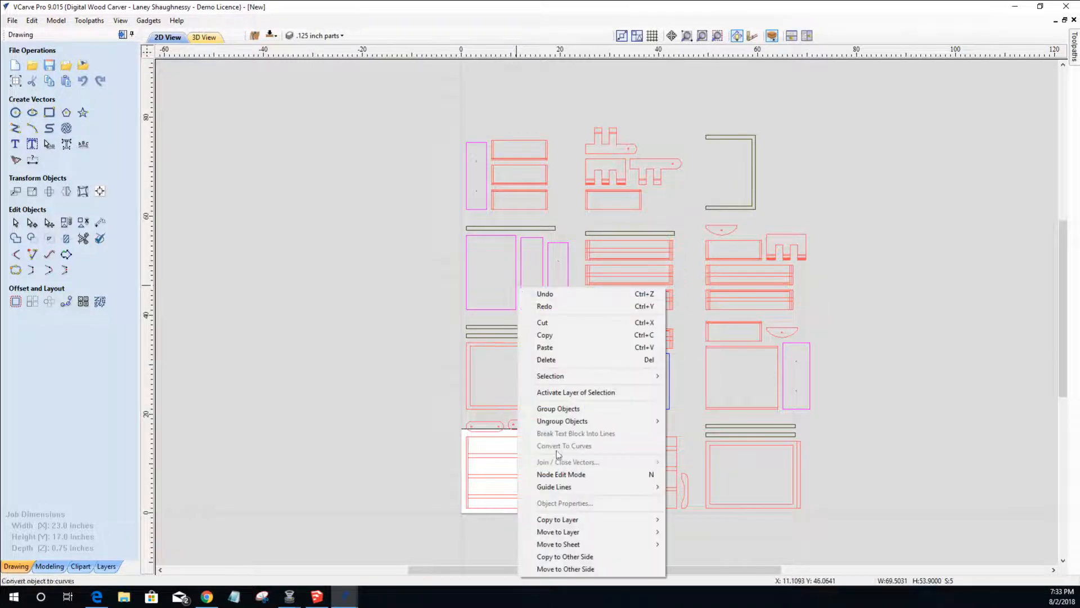
mouse_move(596, 533)
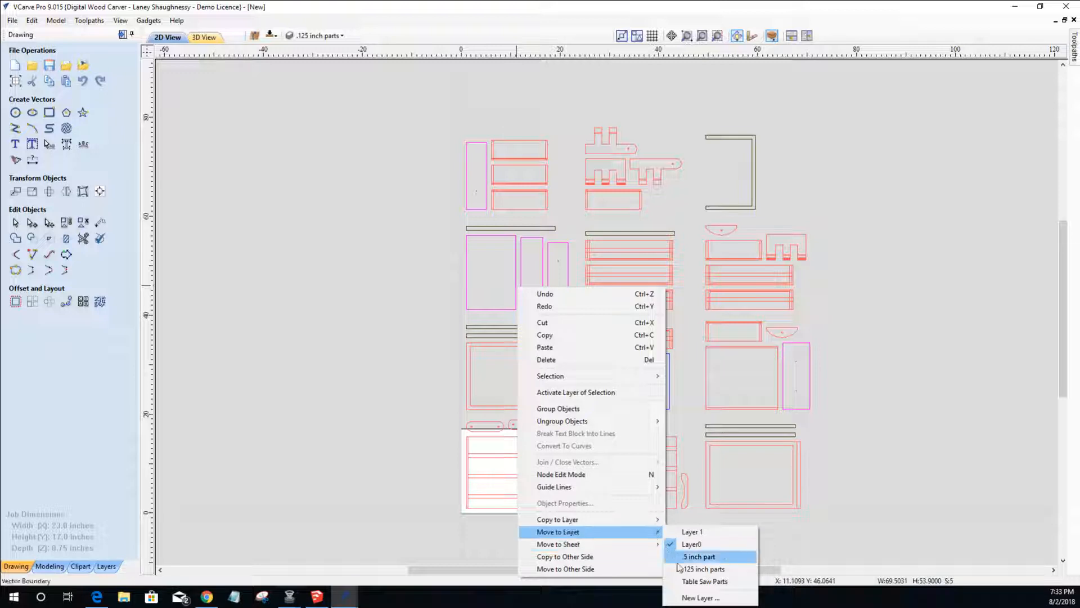
click(686, 582)
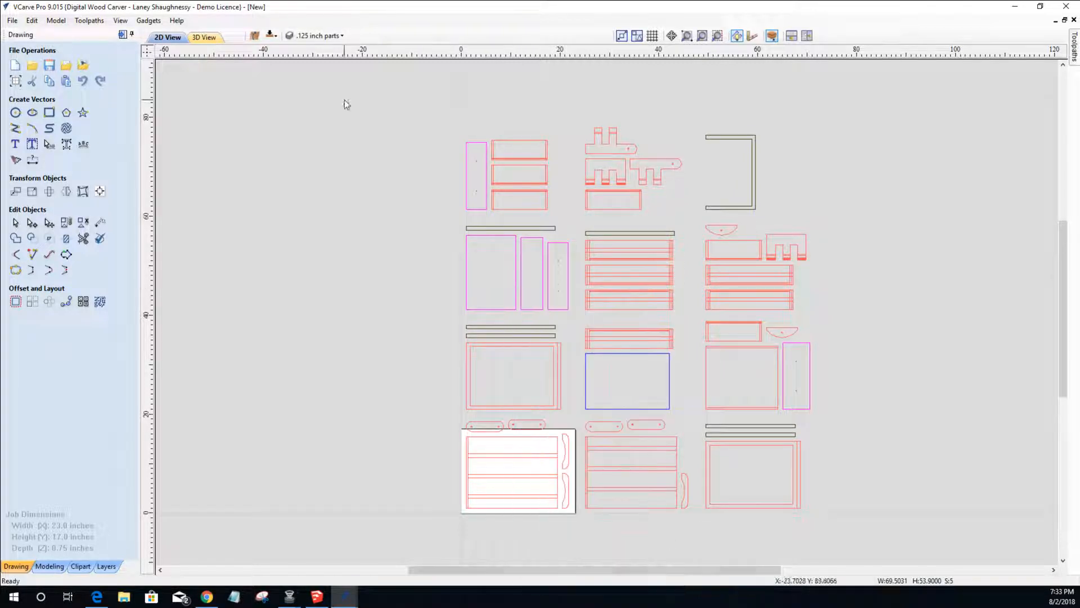
- Set the Table Saw Parts layer's colour to orange and clear the selection
click(336, 37)
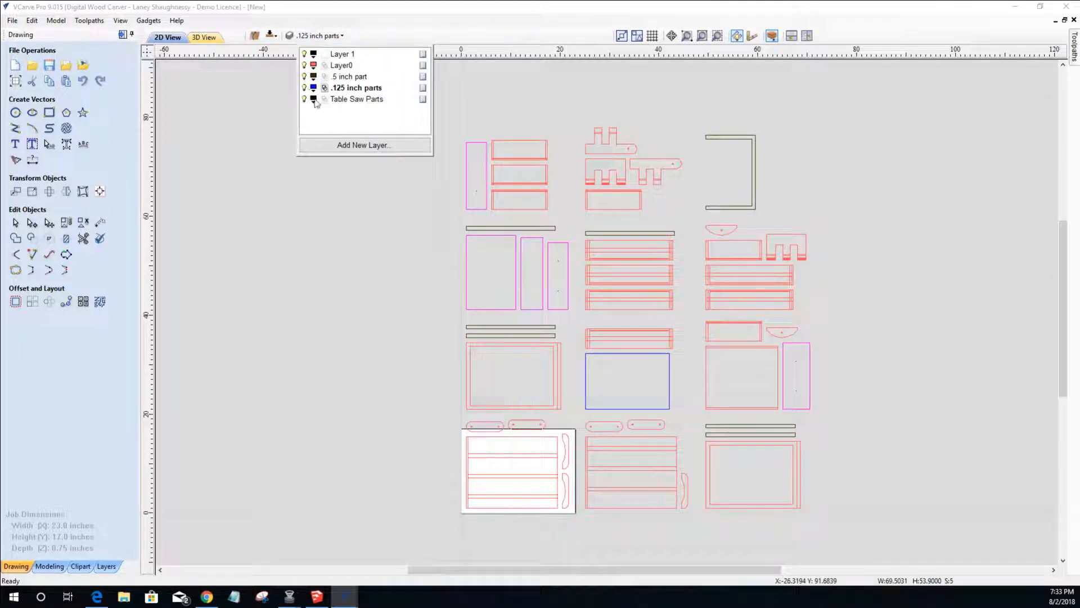
click(314, 100)
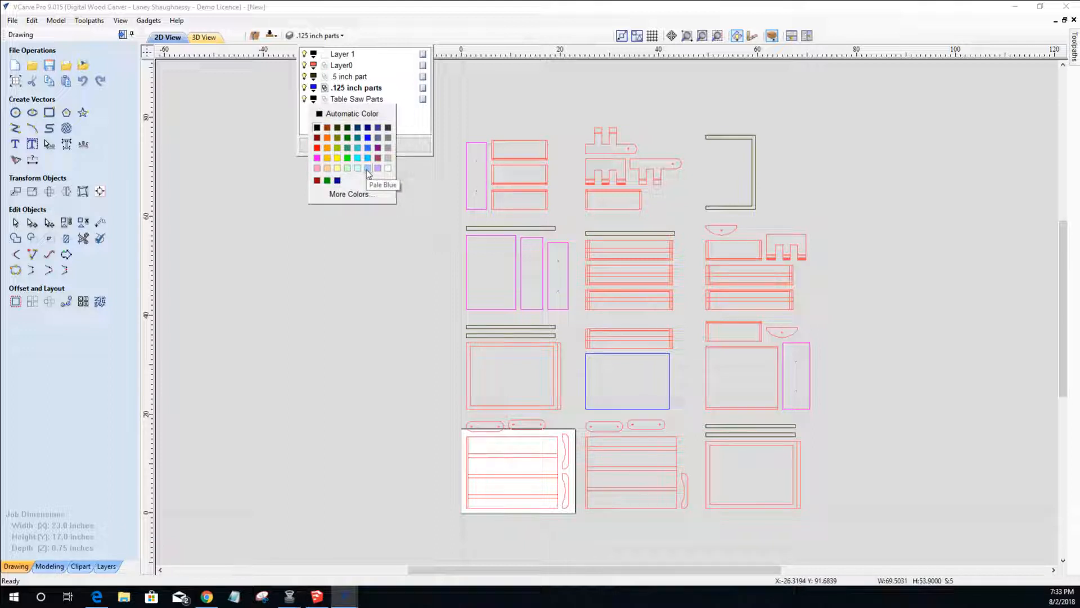
click(326, 150)
click(341, 253)
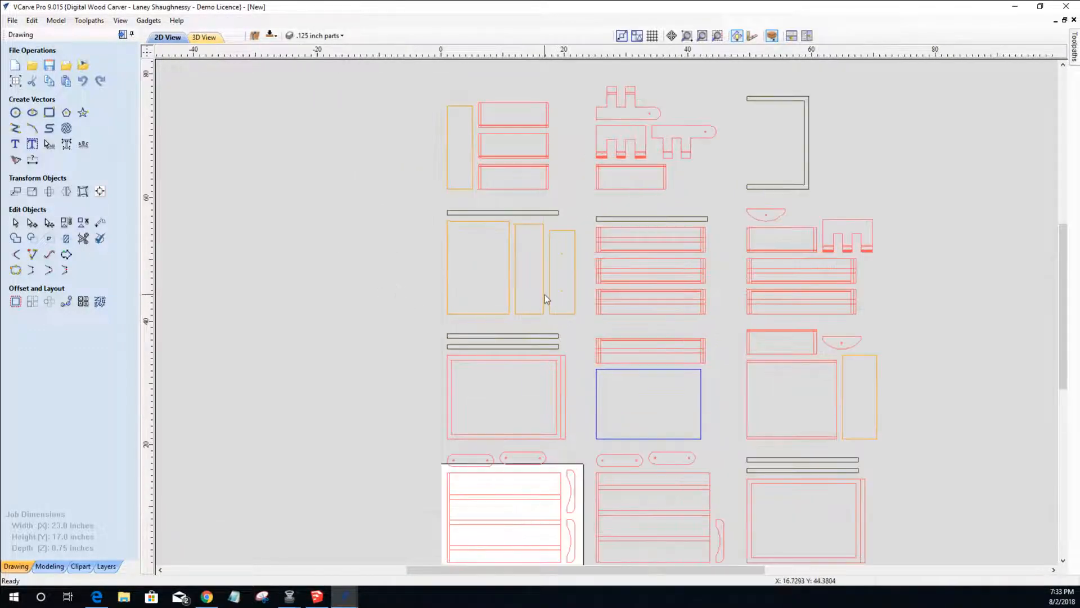
- Hide the .5 inch part, .125 inch parts and Table Saw Parts layers
click(326, 37)
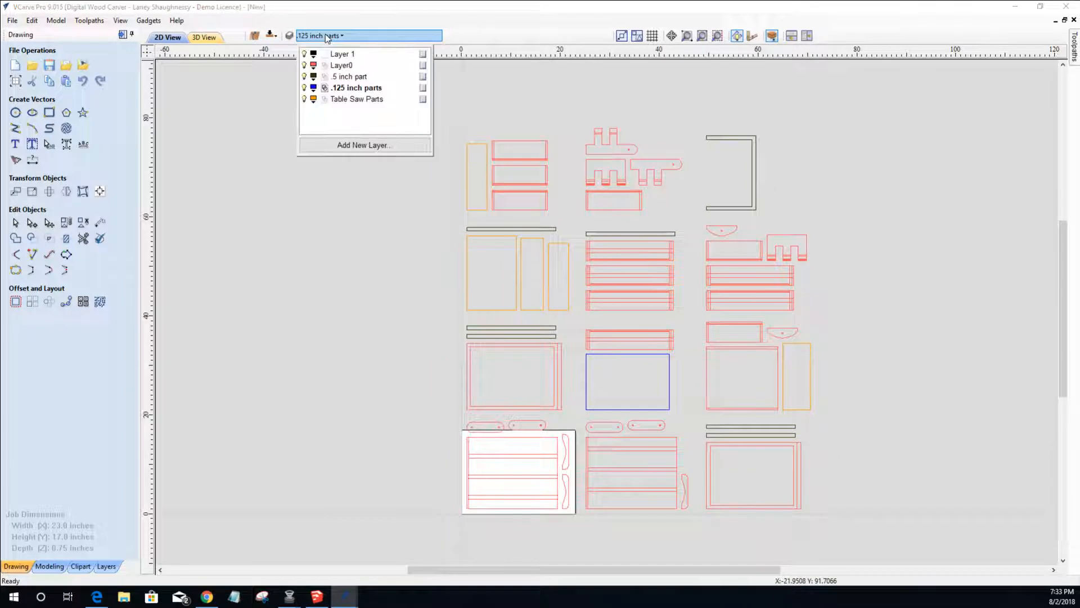
click(305, 77)
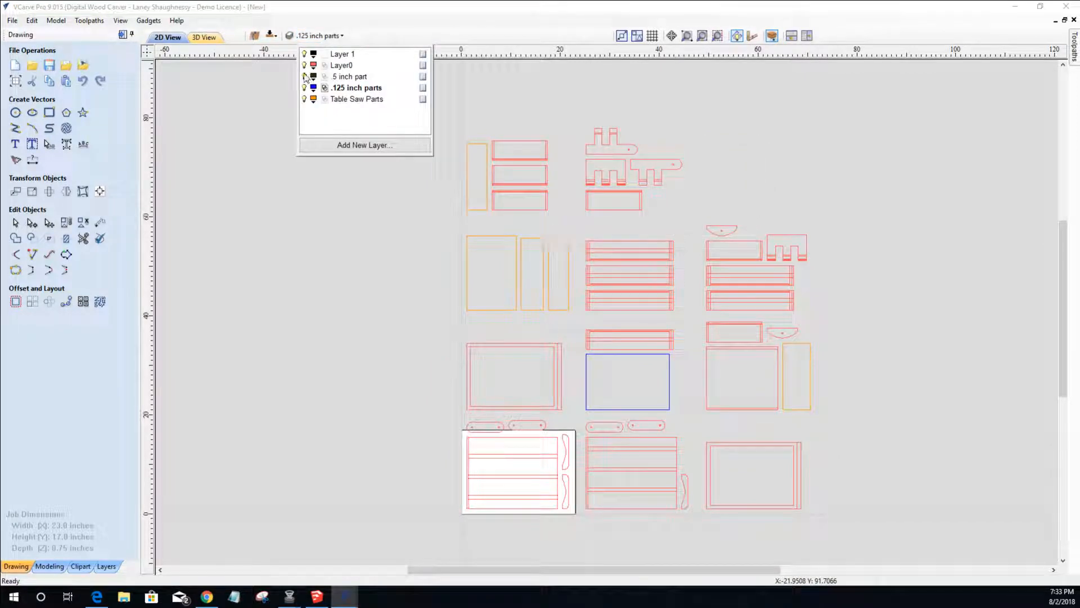
click(305, 88)
click(304, 99)
click(453, 254)
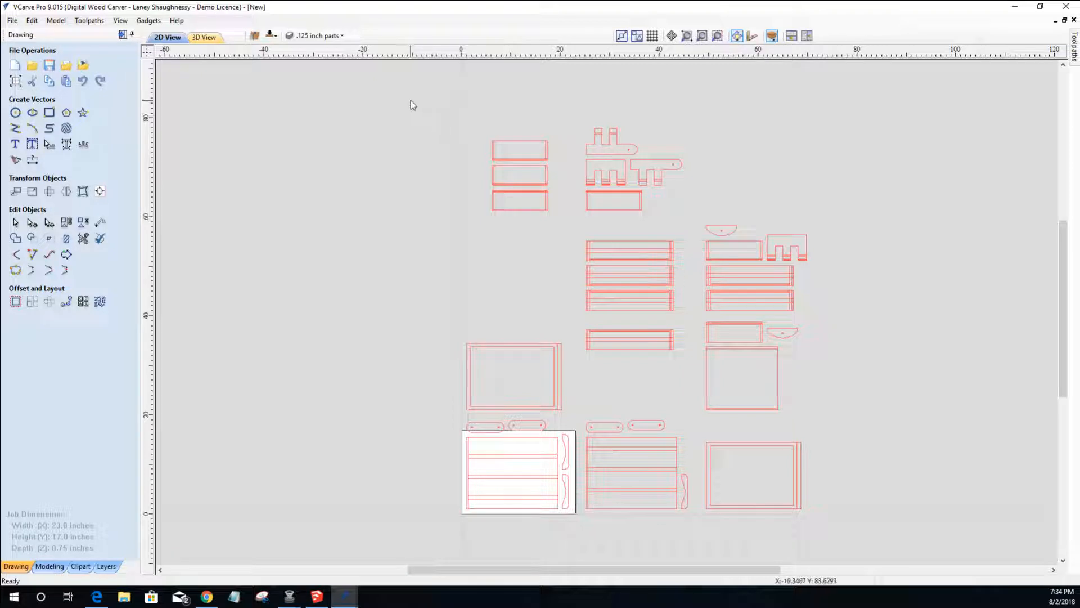
- Select all visible parts and preview nesting them onto sheets with the existing Nest Parts settings
key(ctrl+a)
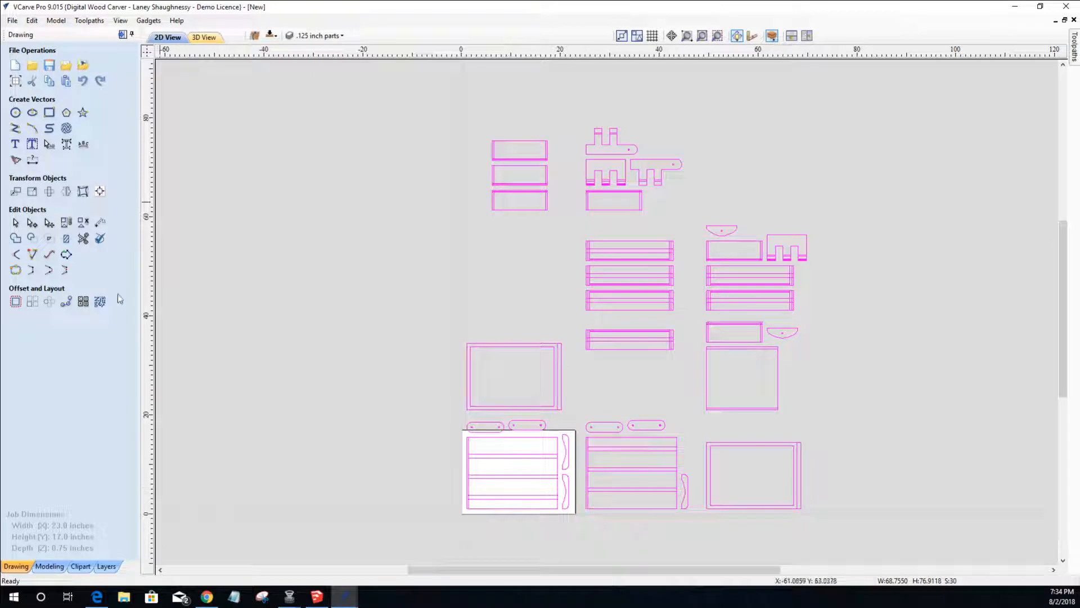
click(106, 306)
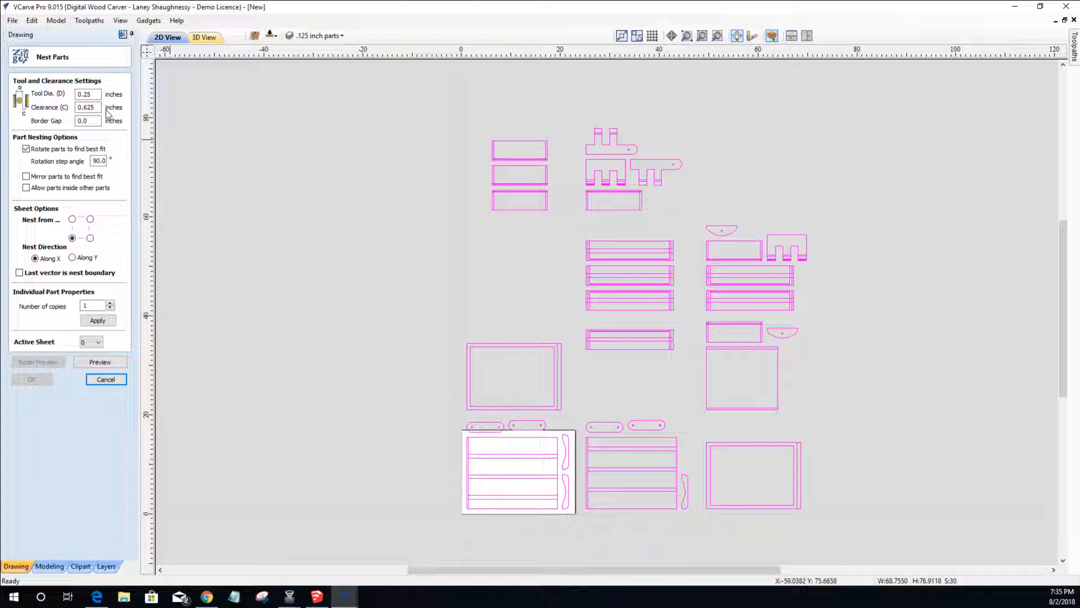
click(93, 94)
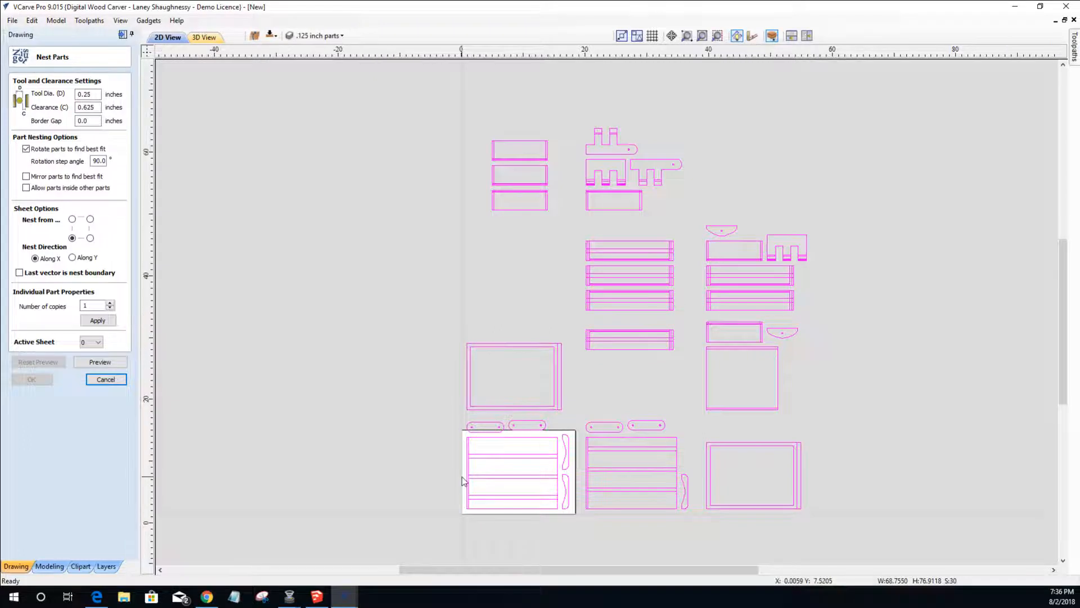
scroll(464, 475, up, 4)
scroll(465, 396, up, 3)
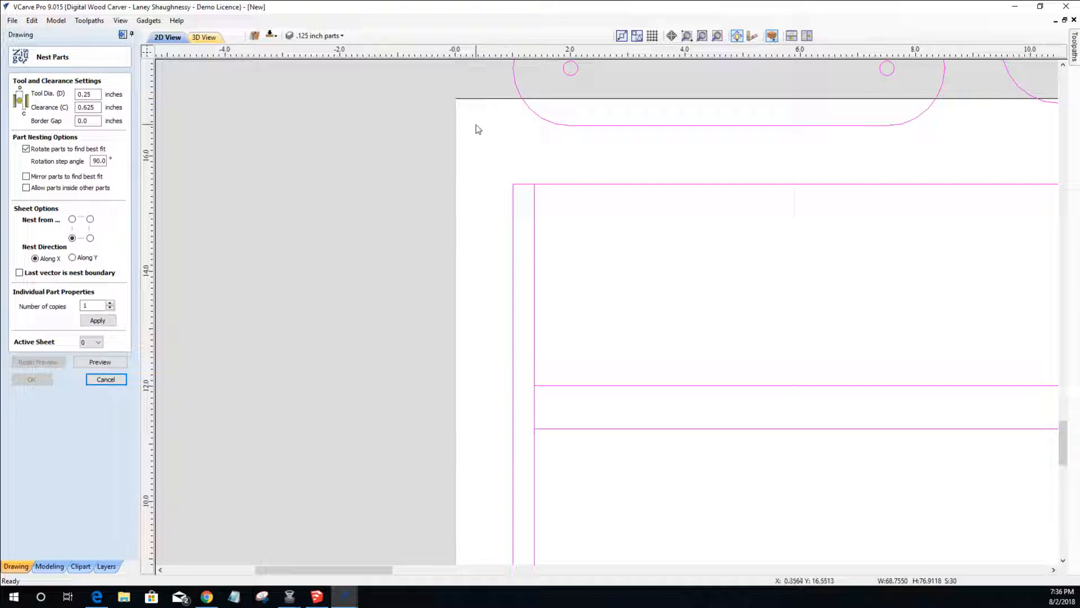
scroll(470, 135, down, 3)
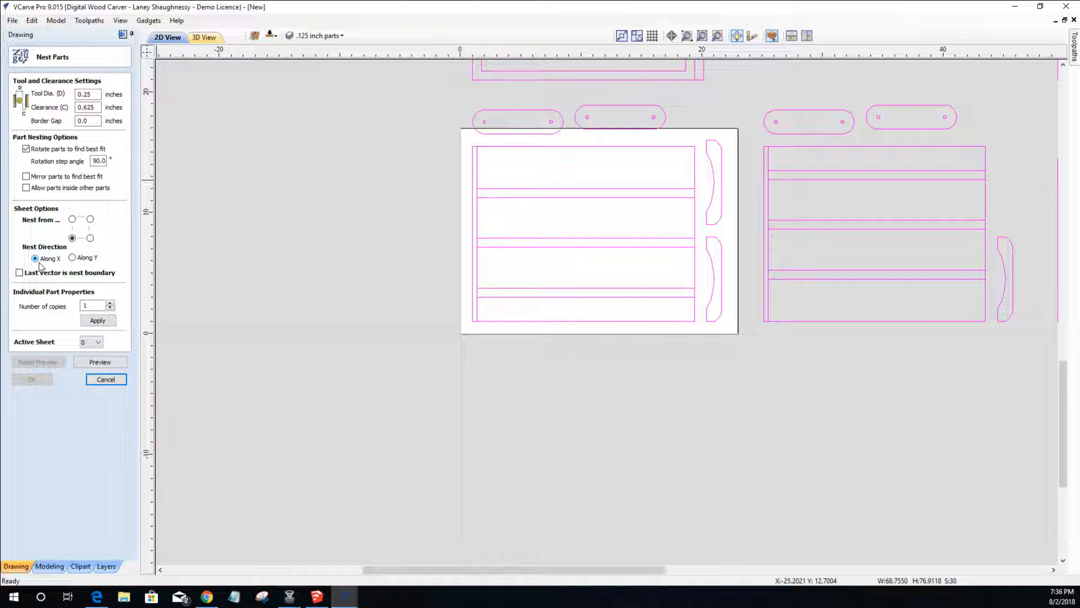
click(100, 363)
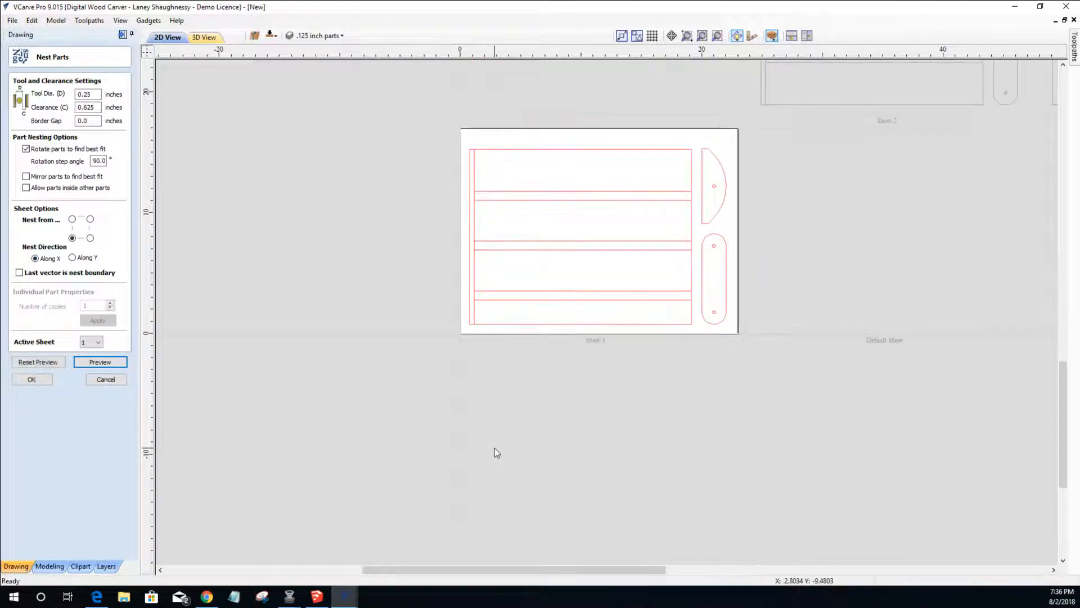
- Look over the nested sheets and make sheet 10 the active sheet
scroll(545, 360, up, 4)
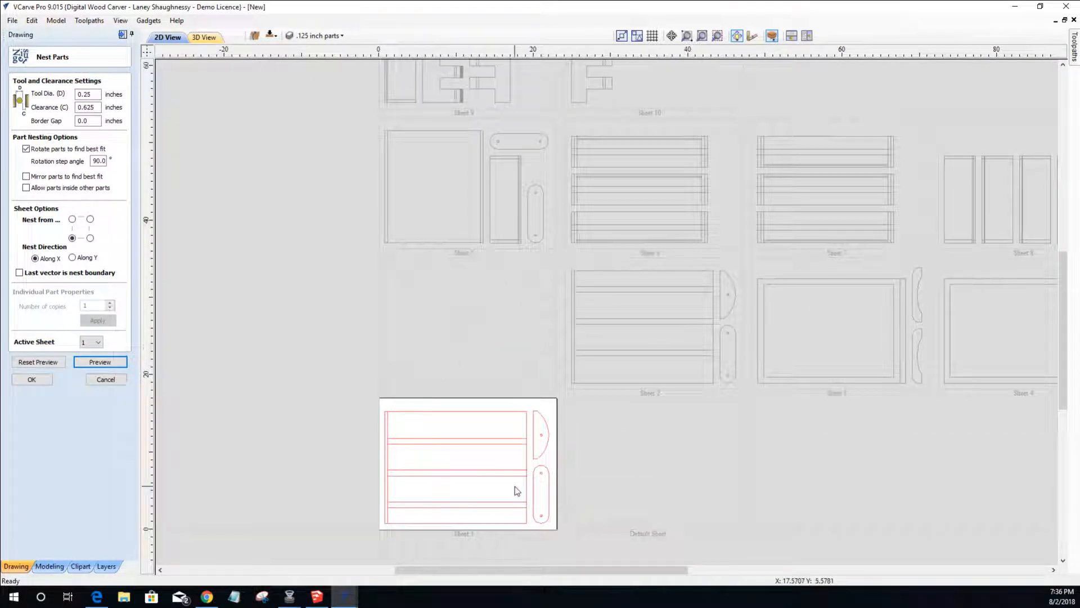
scroll(515, 488, up, 3)
scroll(515, 488, down, 5)
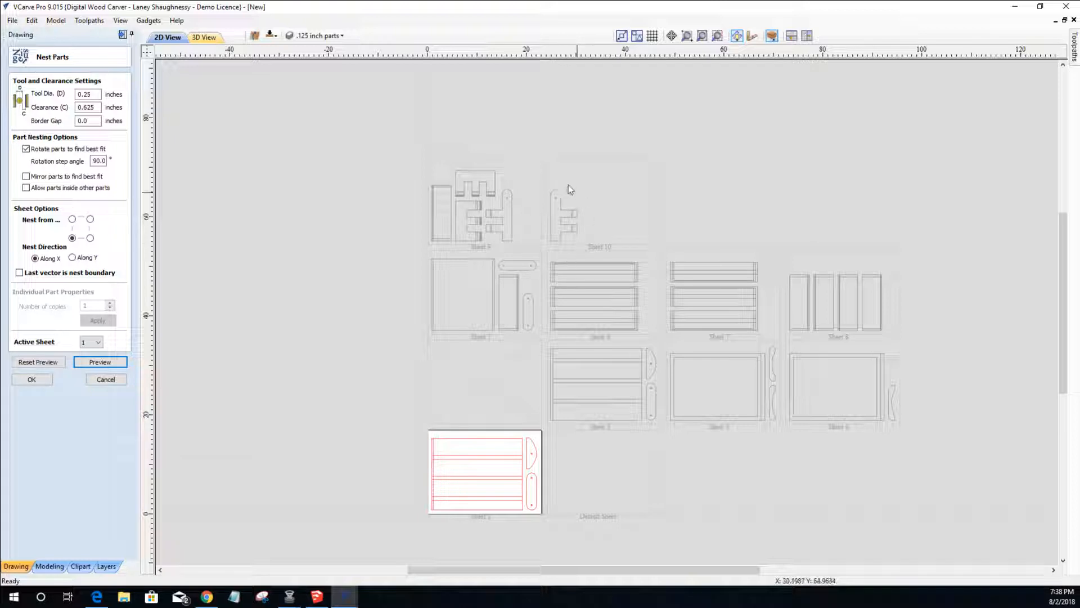
scroll(397, 550, down, 2)
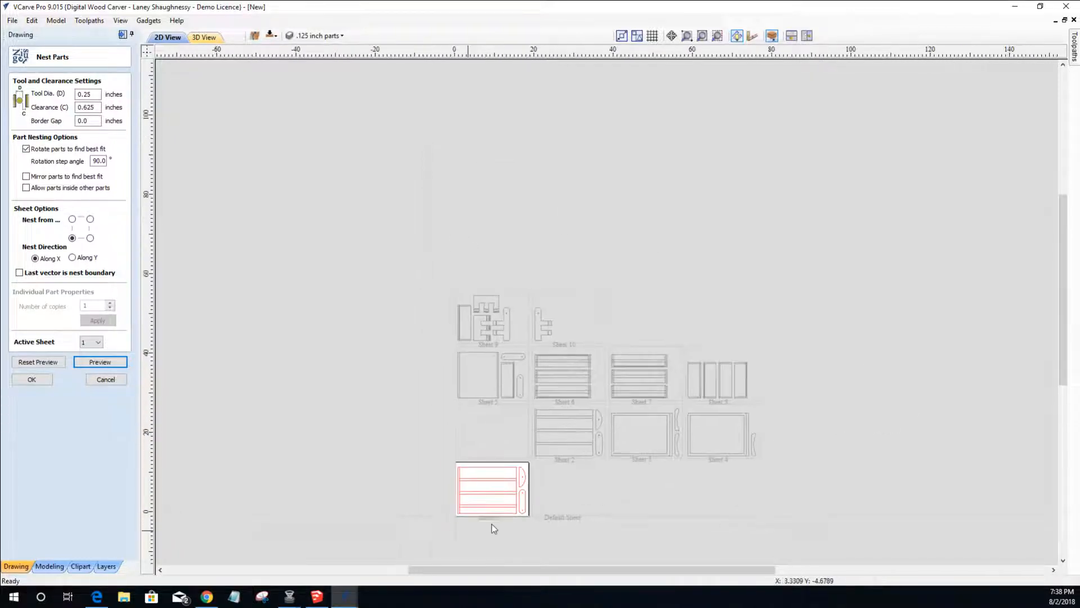
scroll(496, 509, up, 5)
scroll(495, 507, up, 2)
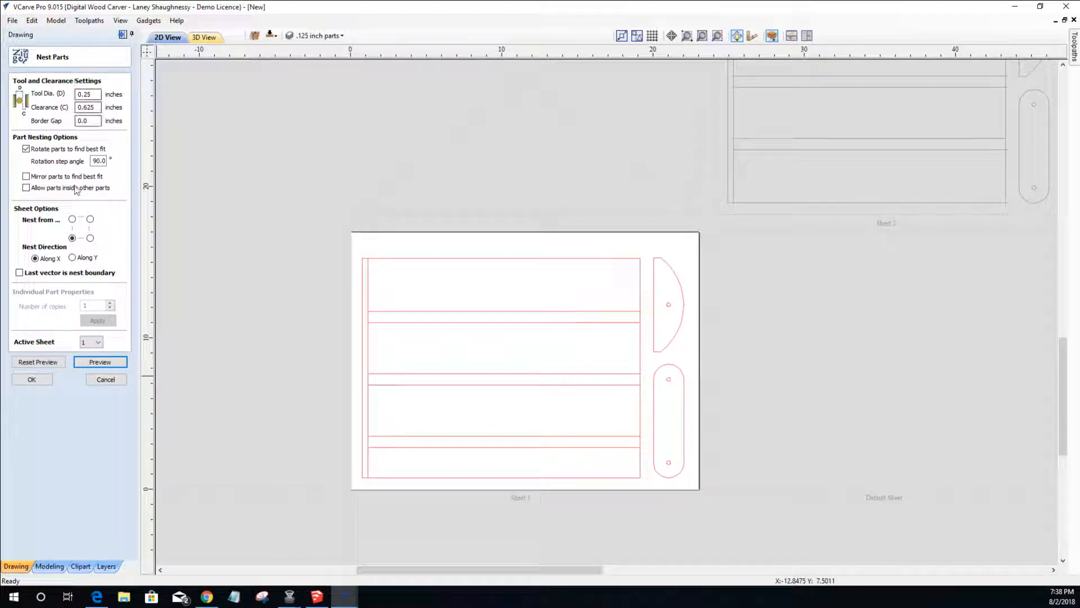
click(98, 344)
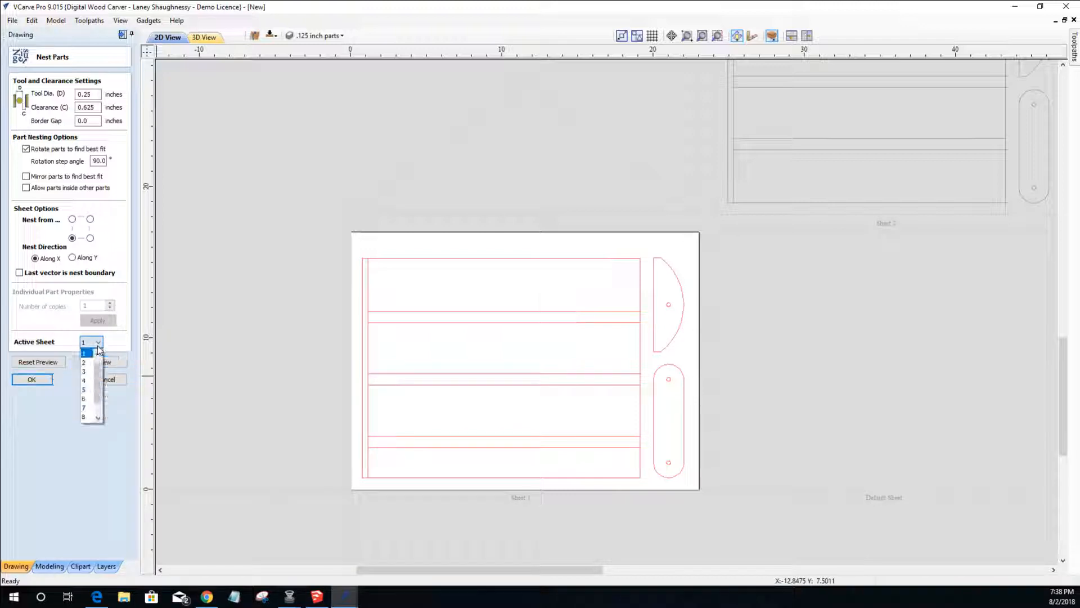
scroll(88, 406, down, 1)
click(87, 417)
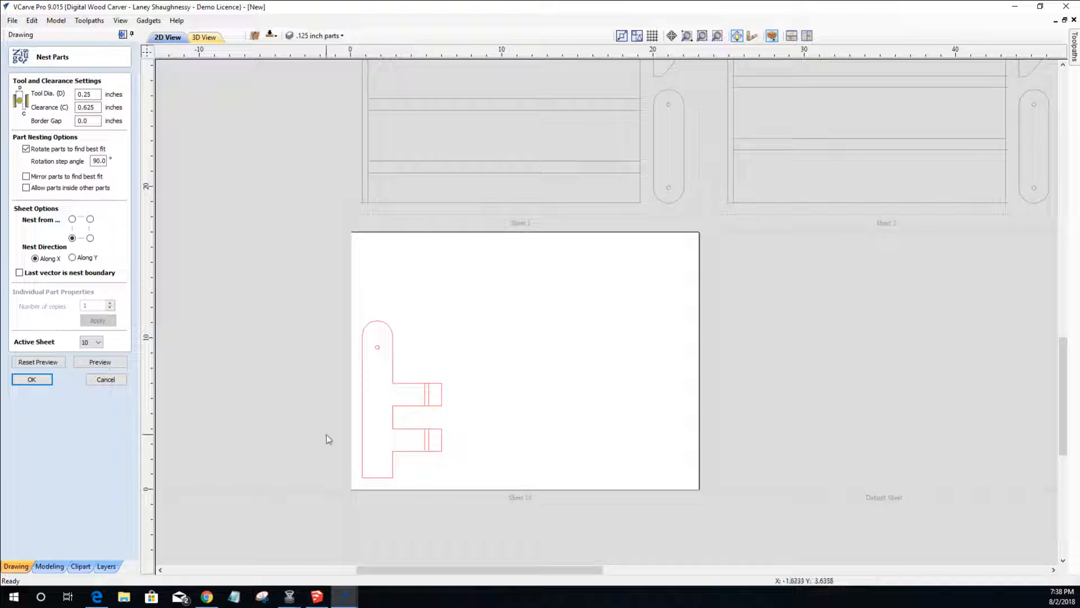
- Move the two-pronged arm part from sheet 10 to sheet 9 and make sheet 9 the active sheet
click(360, 407)
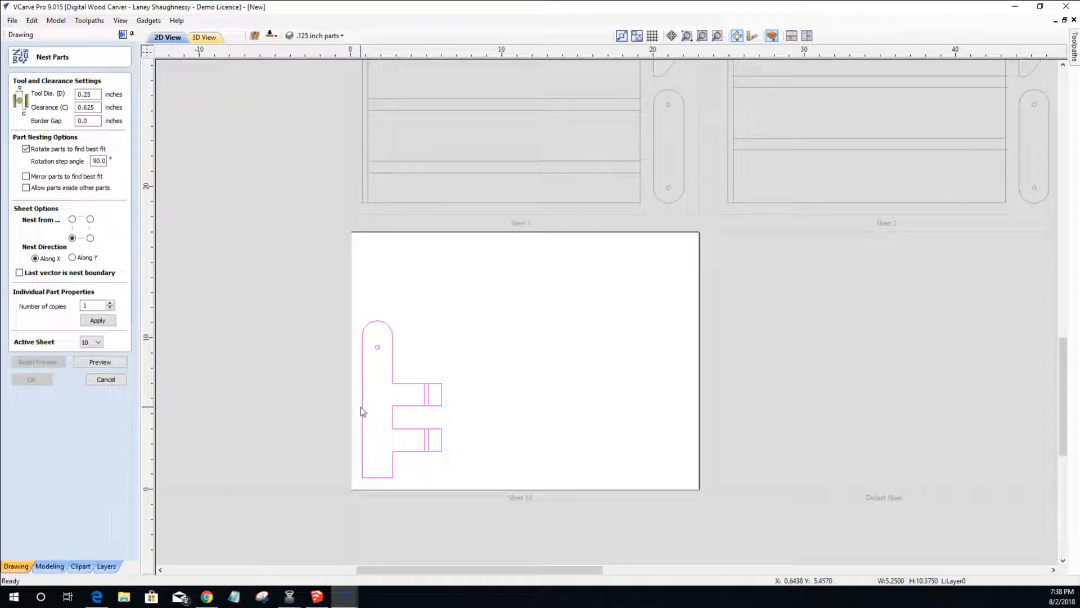
right_click(362, 406)
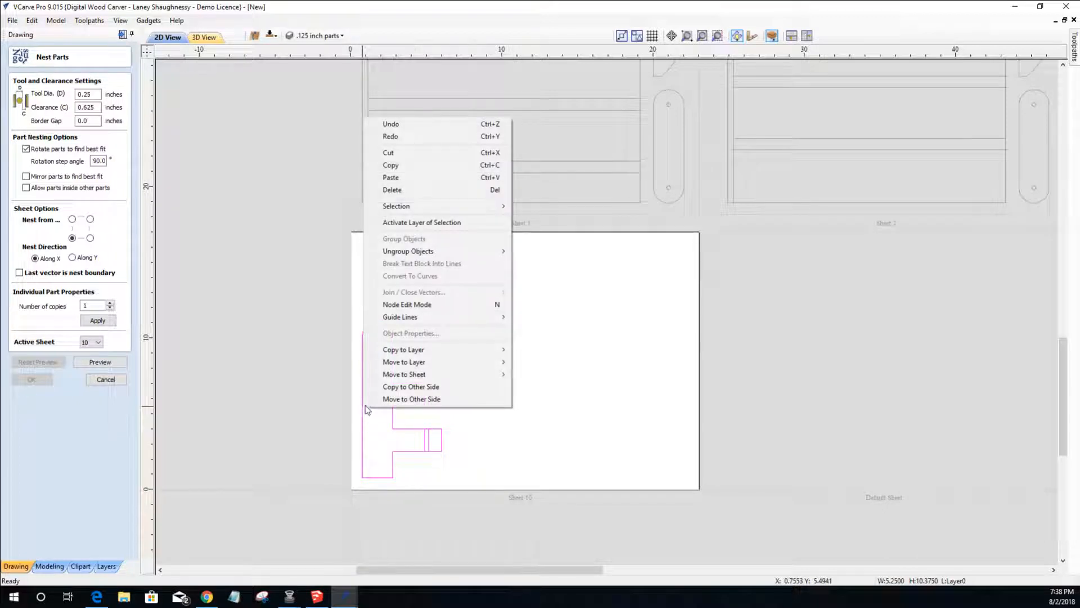
mouse_move(394, 376)
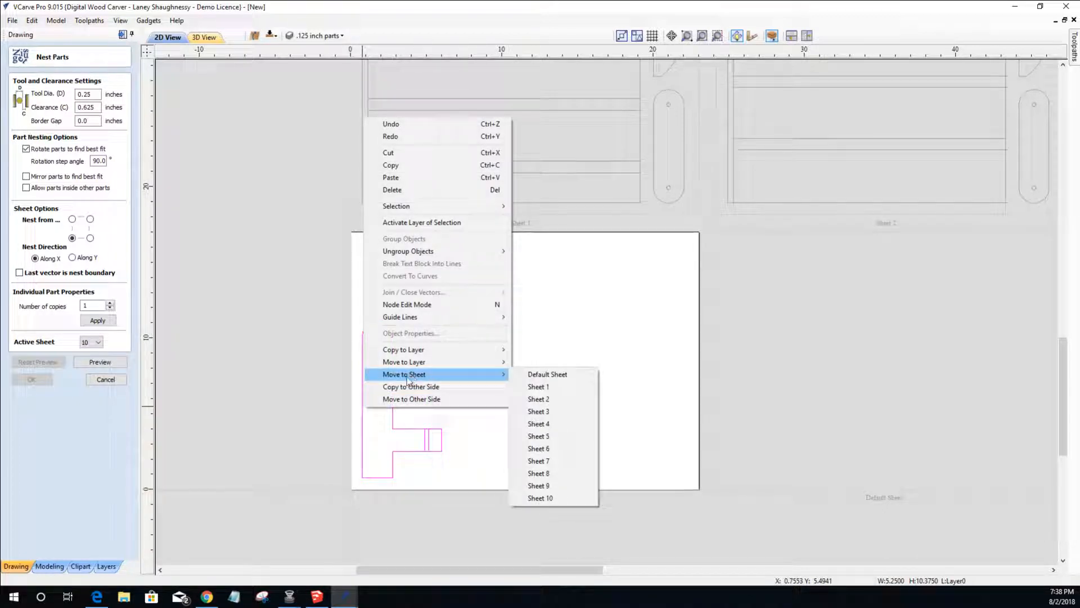
click(549, 486)
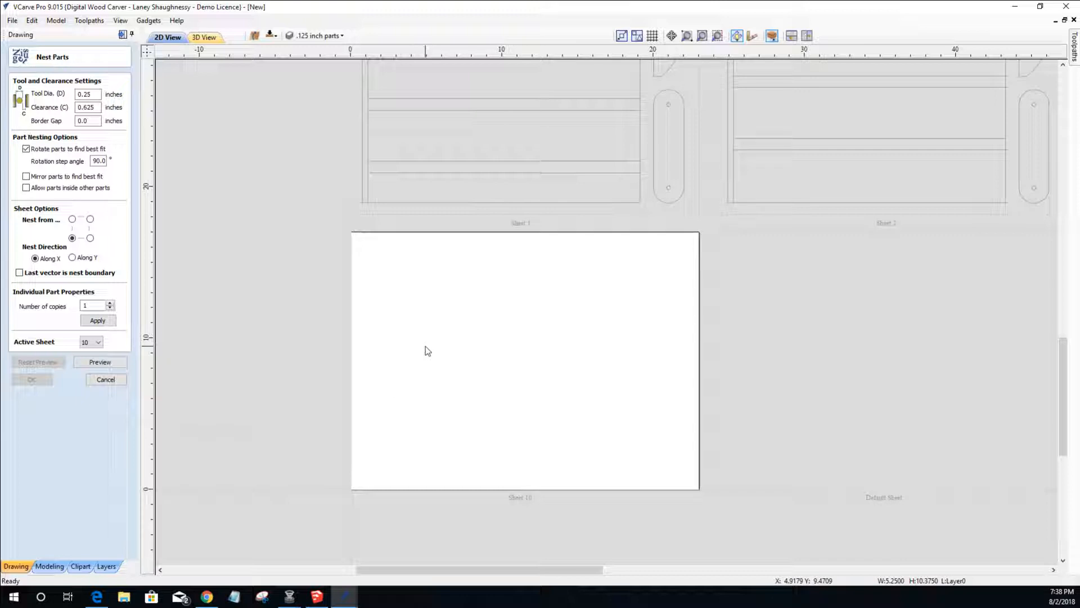
click(99, 343)
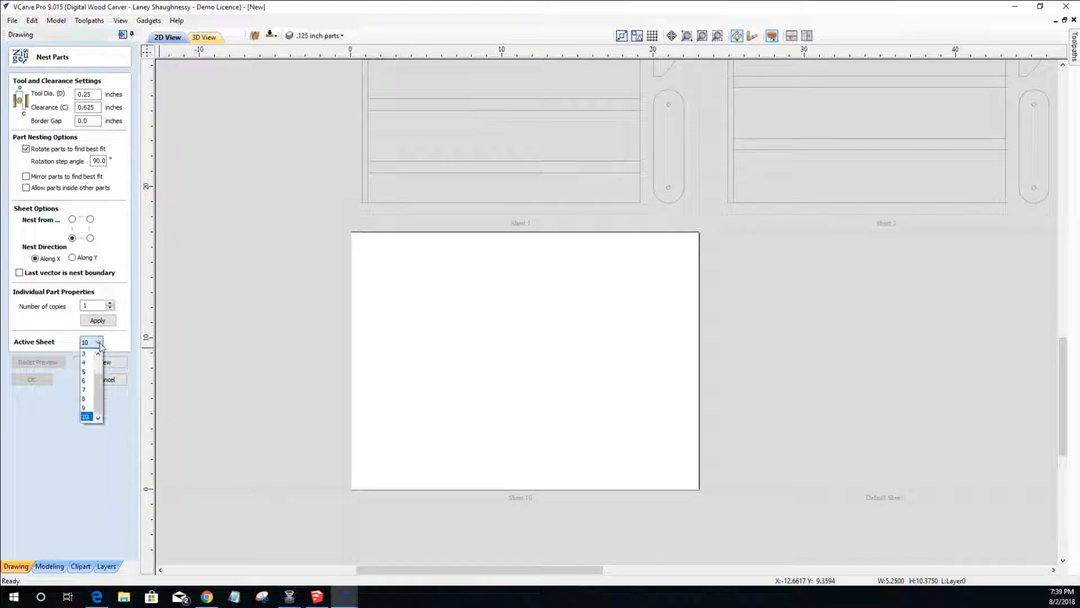
click(89, 407)
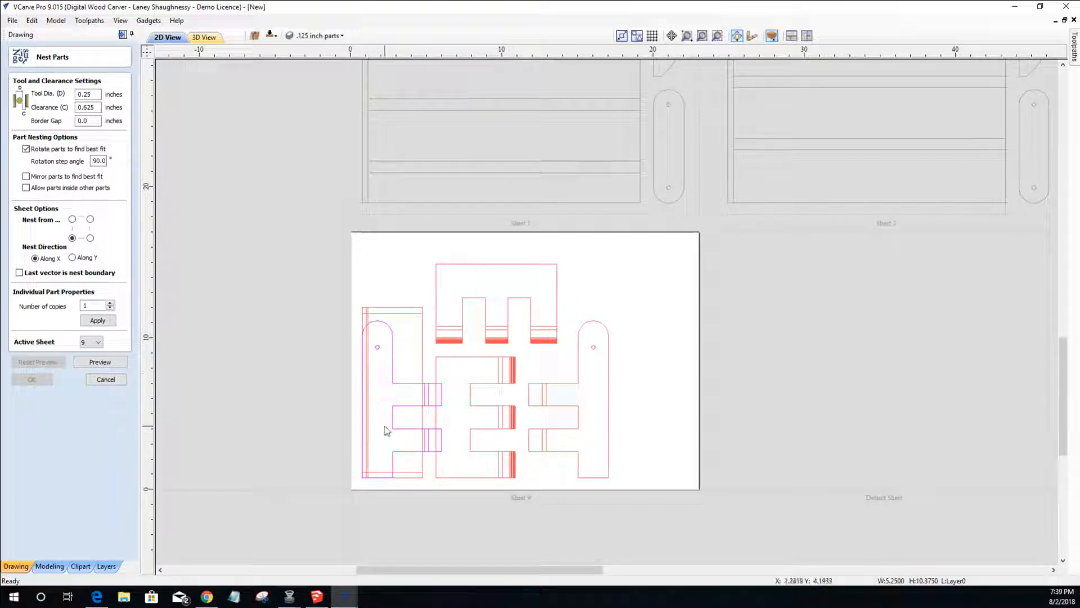
- Close part nesting and move the overlapping two-pronged arm on sheet 9 to the space beside the other arm
click(105, 380)
click(415, 384)
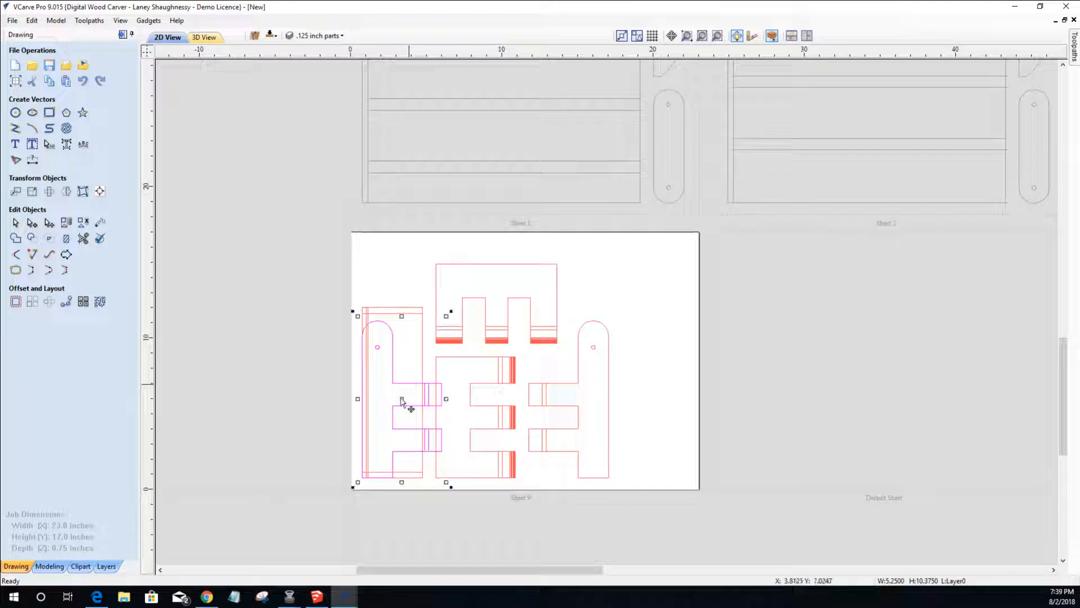
click(406, 394)
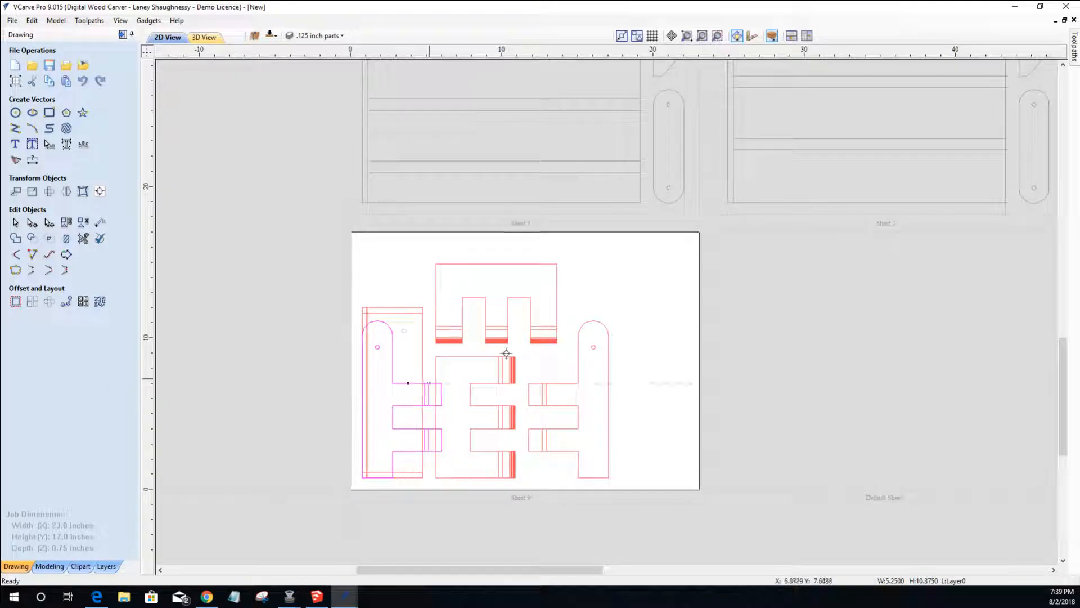
drag(660, 376, 661, 376)
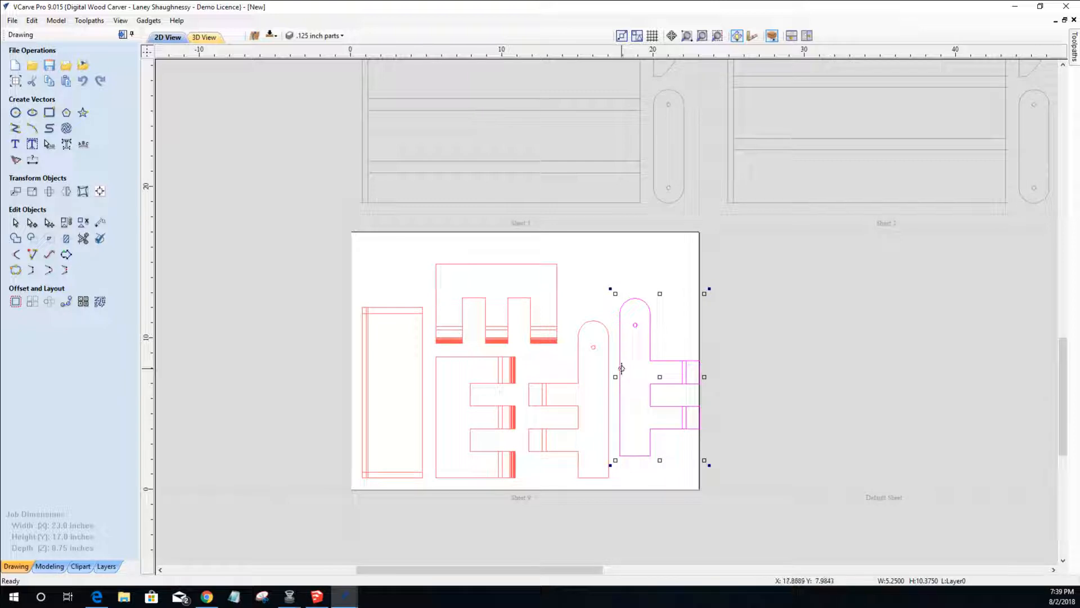
drag(620, 364, 620, 357)
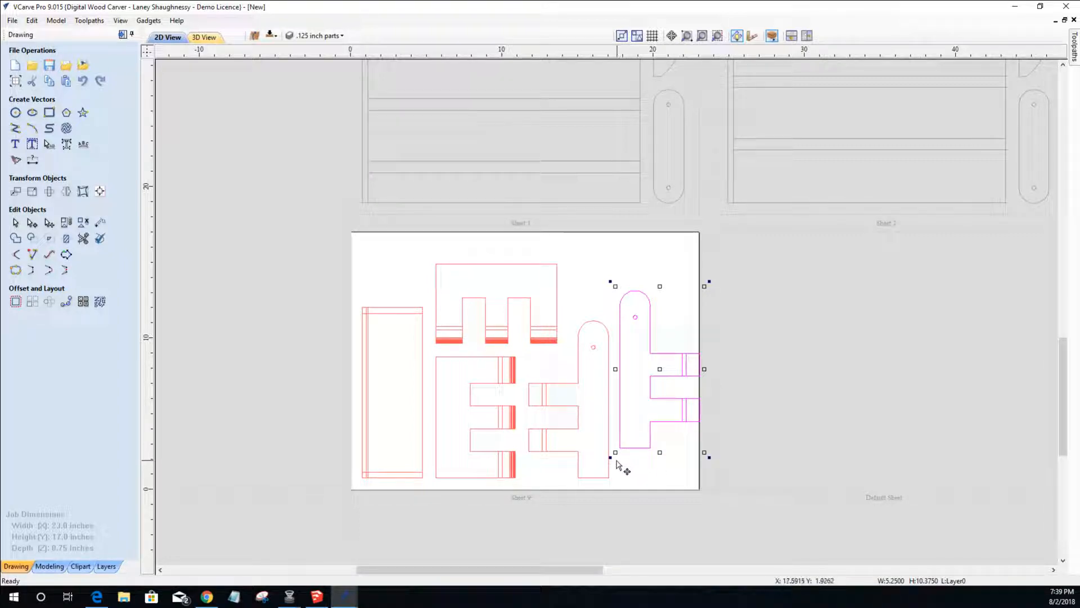
- Rotate the moved two-pronged arm 180 degrees about its centre
click(49, 191)
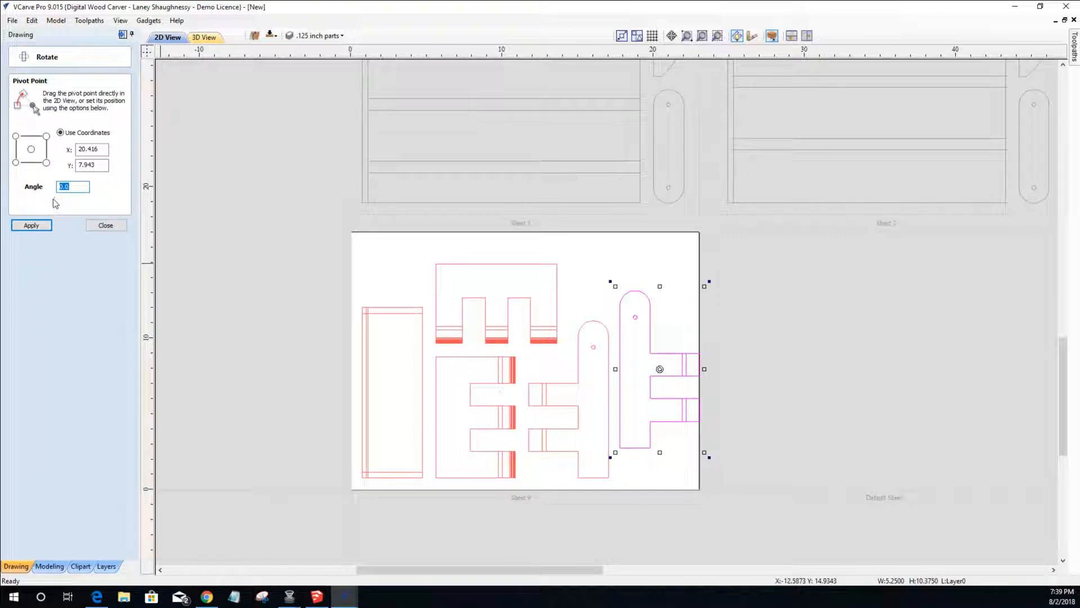
click(31, 150)
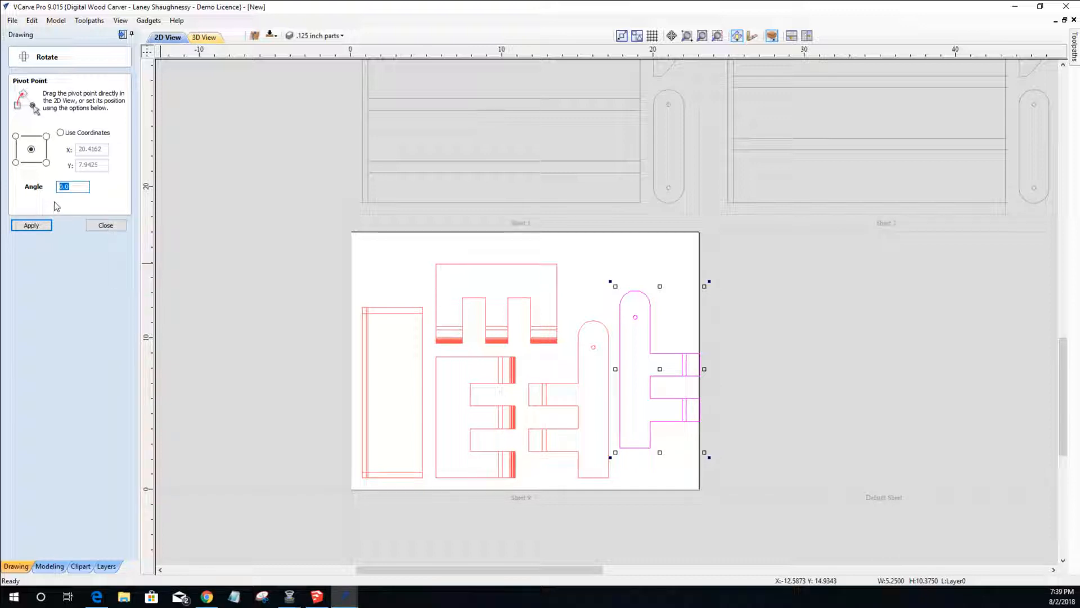
click(45, 227)
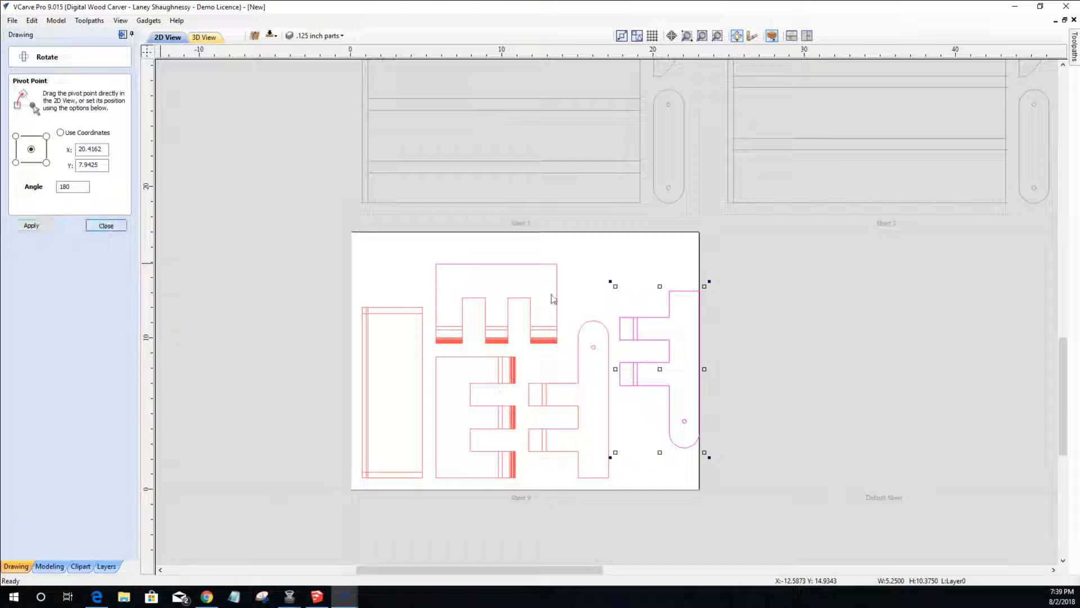
click(102, 226)
- Move the rotated arm into the upper-right corner of sheet 9 and nudge it sideways to balance its clearances
click(670, 354)
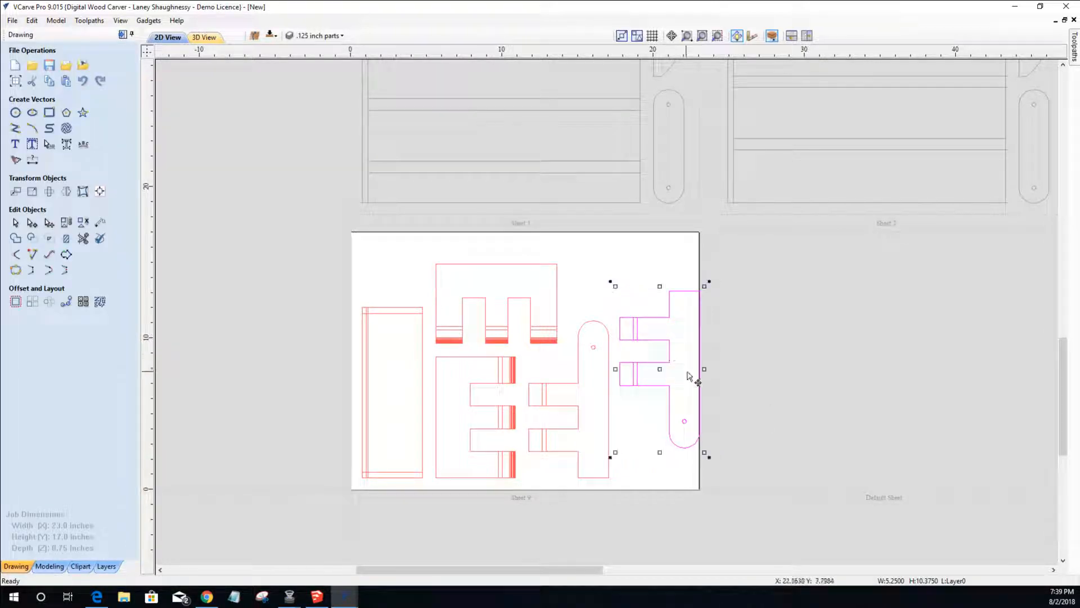
drag(661, 372, 649, 316)
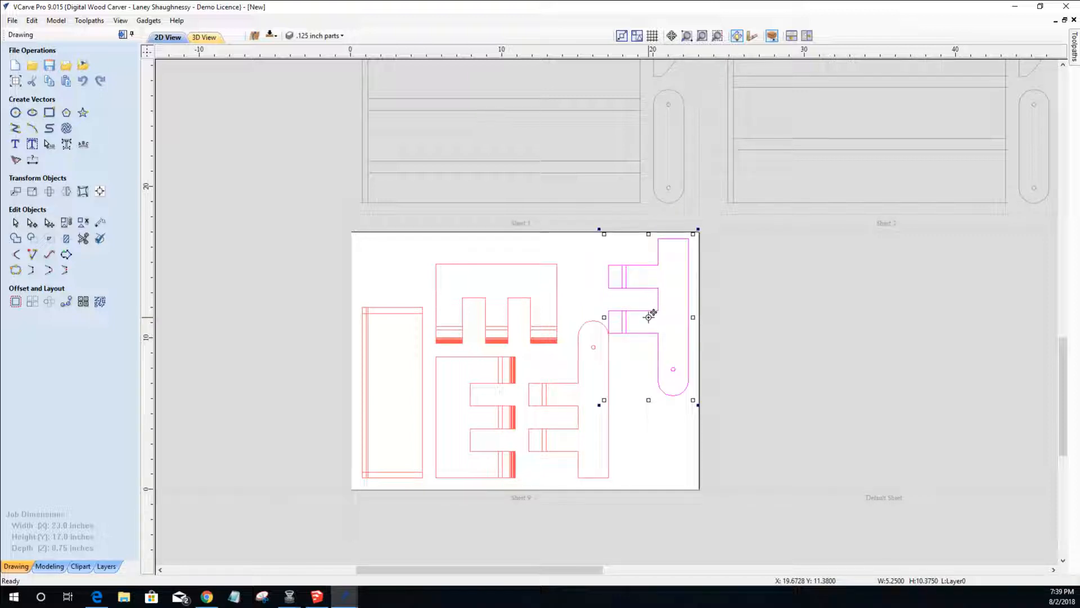
key(Right)
key(Right)
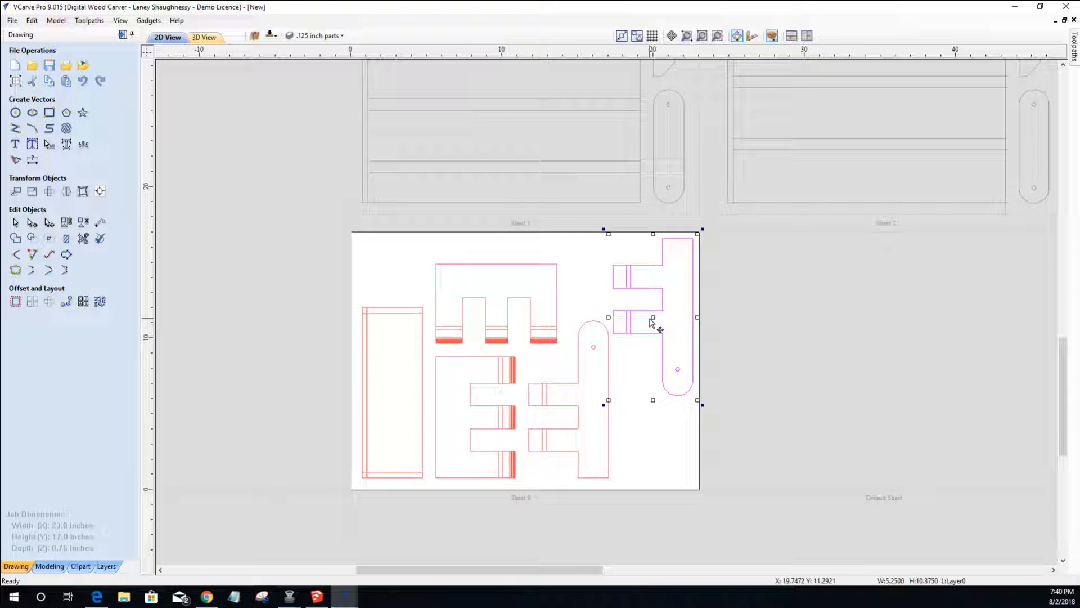
key(Right)
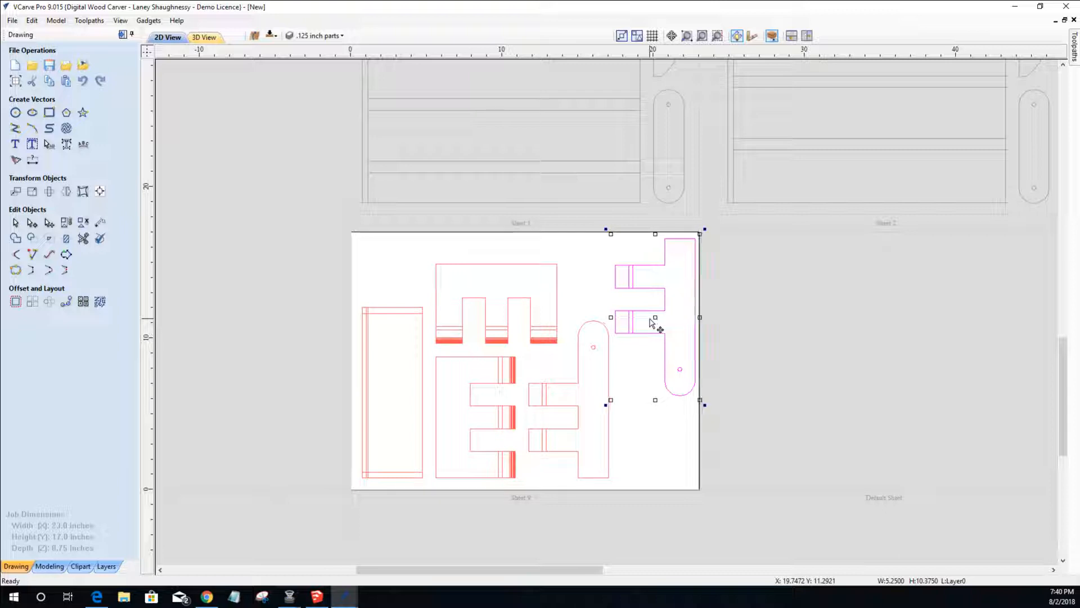
key(Left)
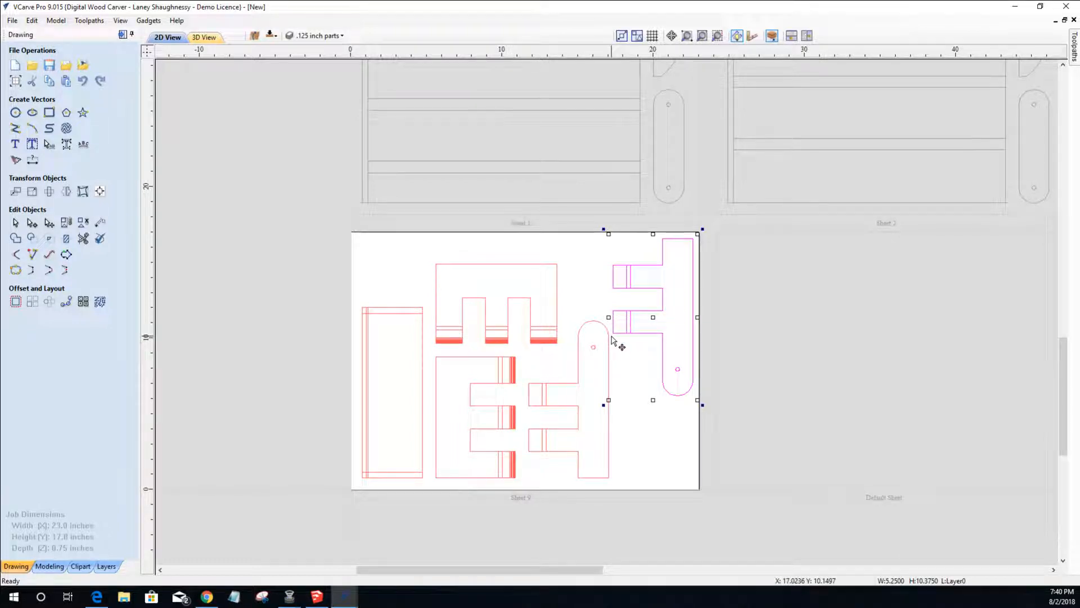
- Measure the gap between the two arm parts with a horizontal dimension, and remove the dimension
scroll(614, 340, up, 5)
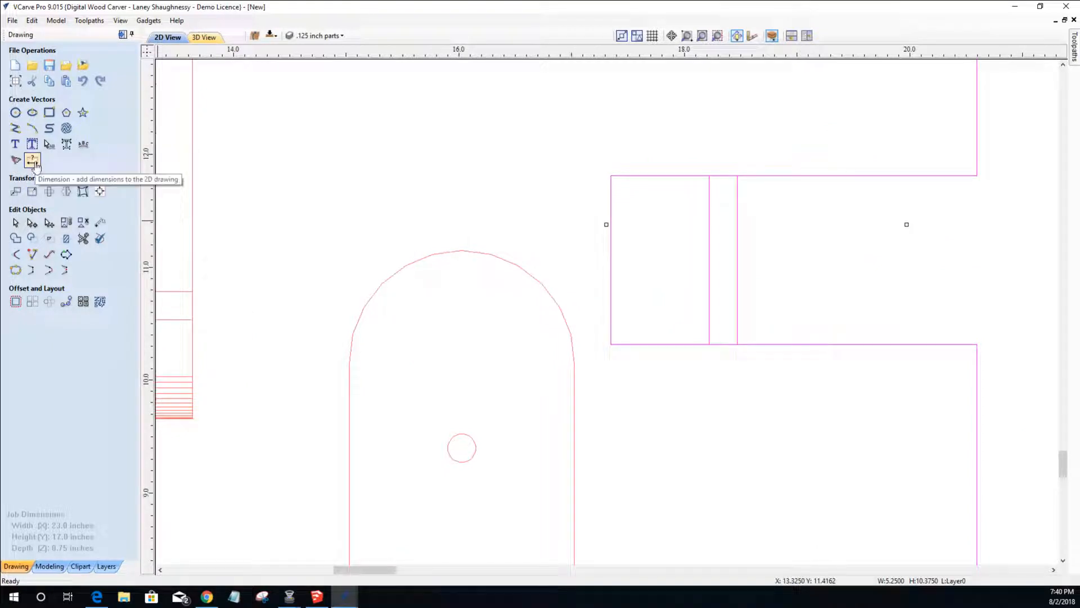
click(32, 160)
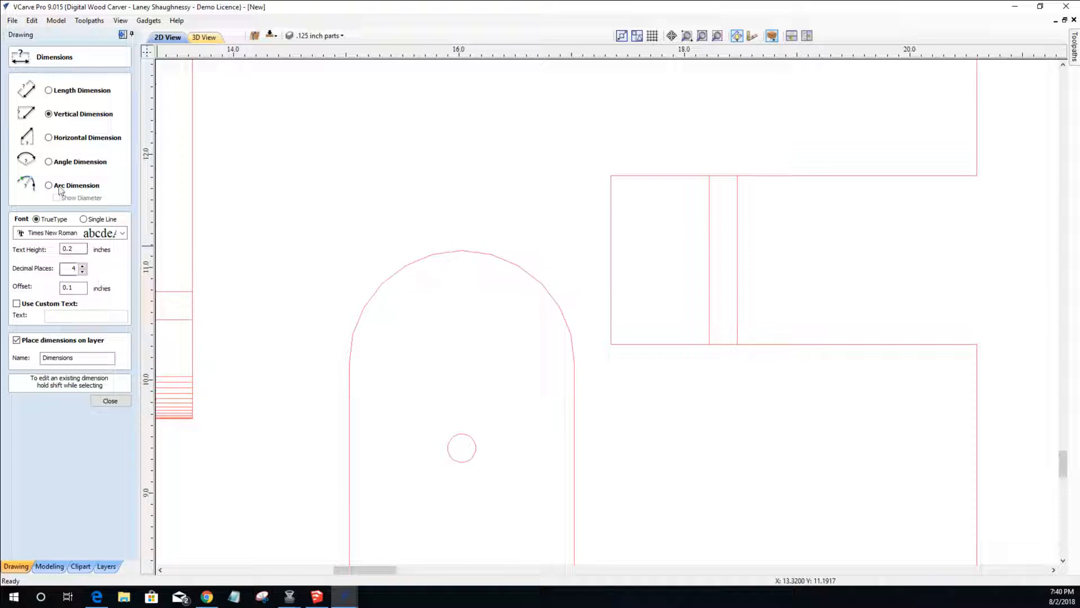
click(48, 137)
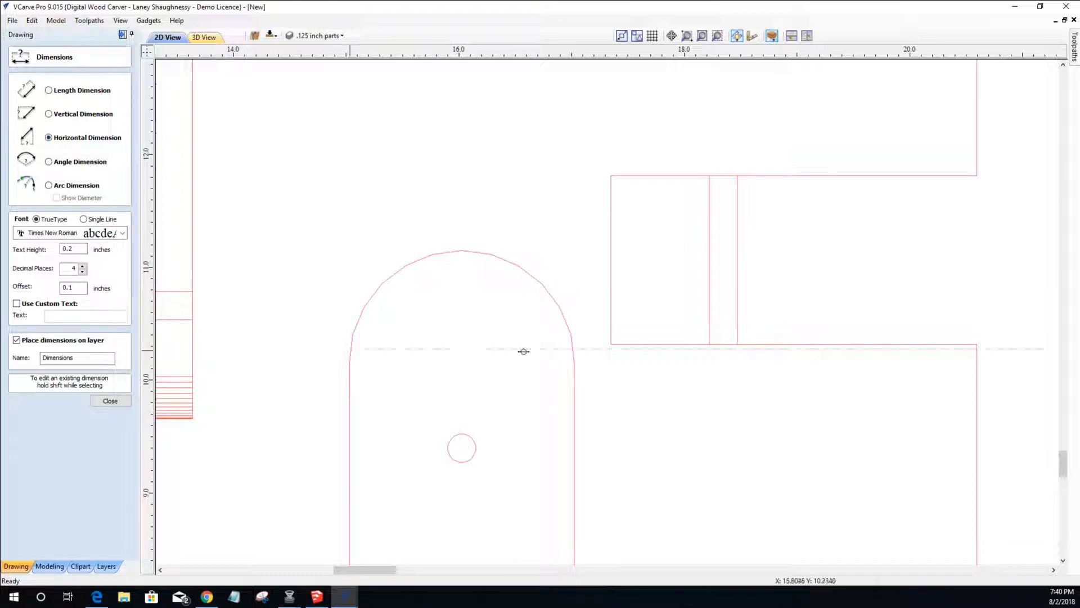
click(574, 363)
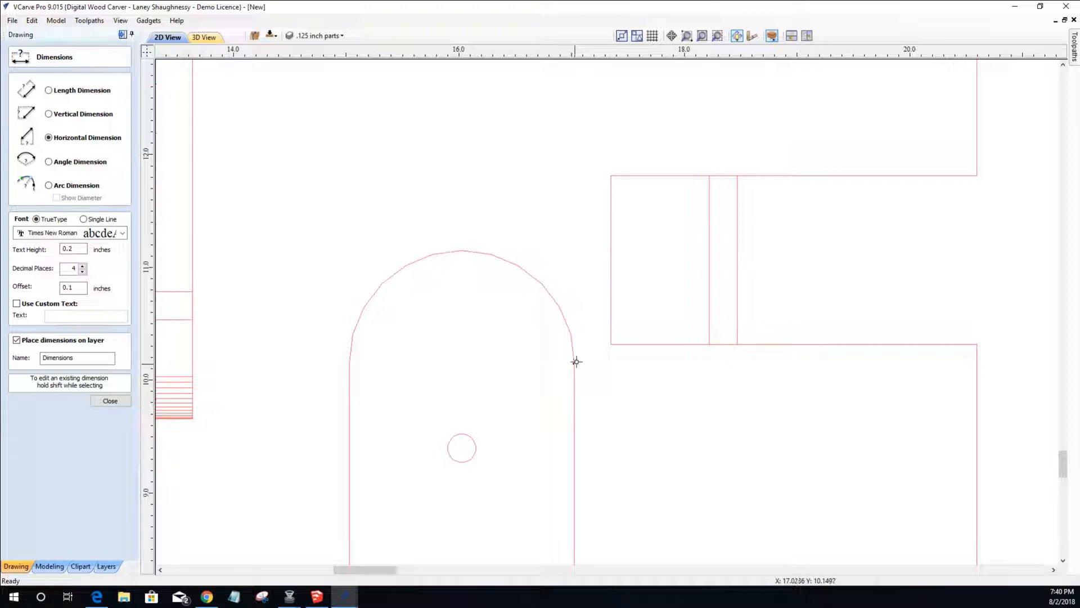
click(612, 344)
click(579, 291)
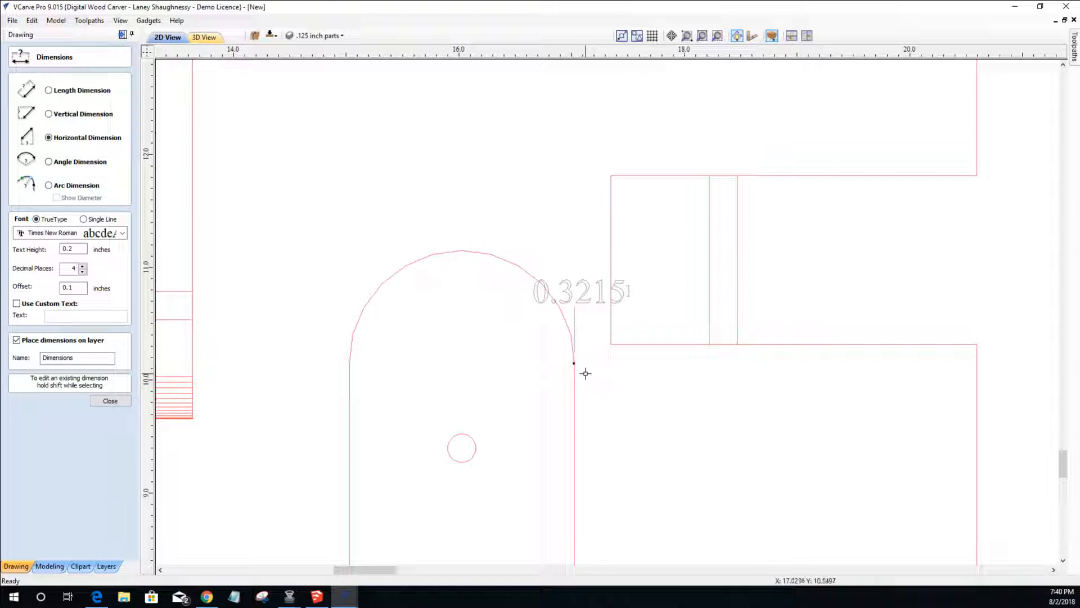
scroll(585, 374, up, 2)
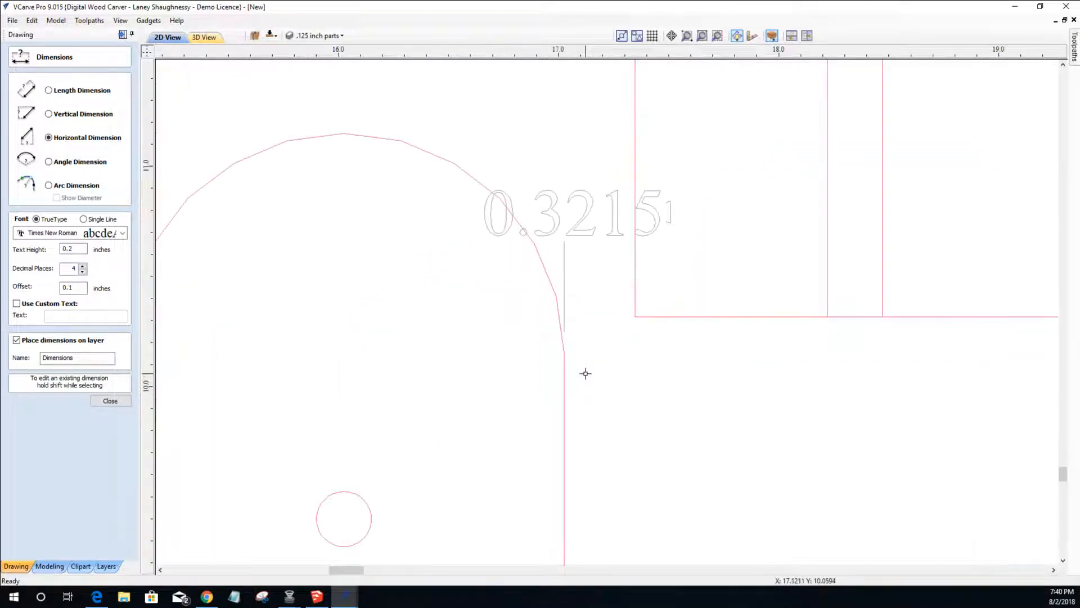
scroll(585, 374, down, 5)
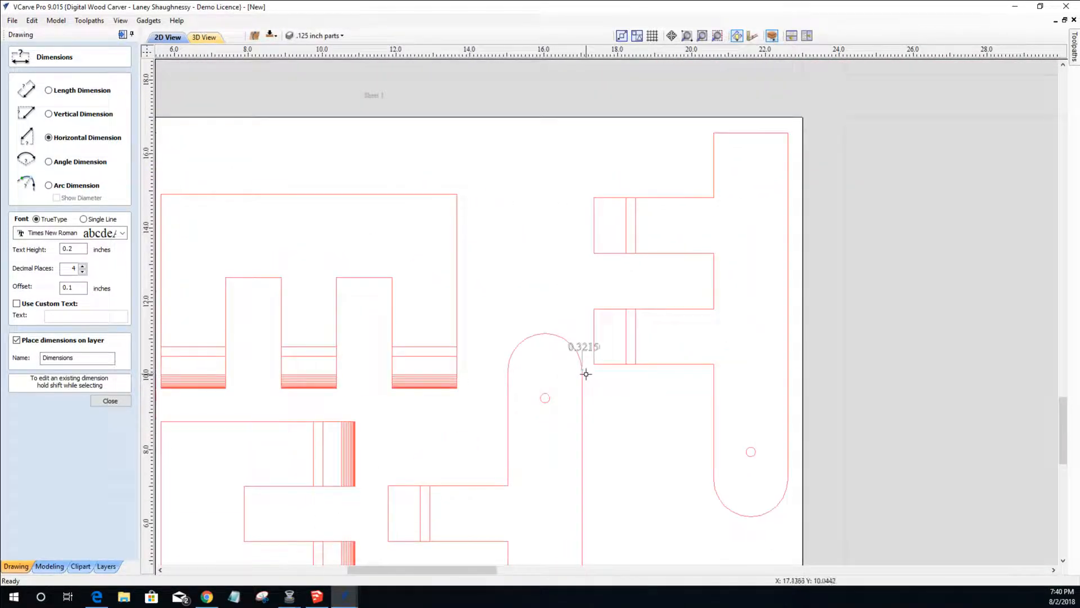
click(504, 293)
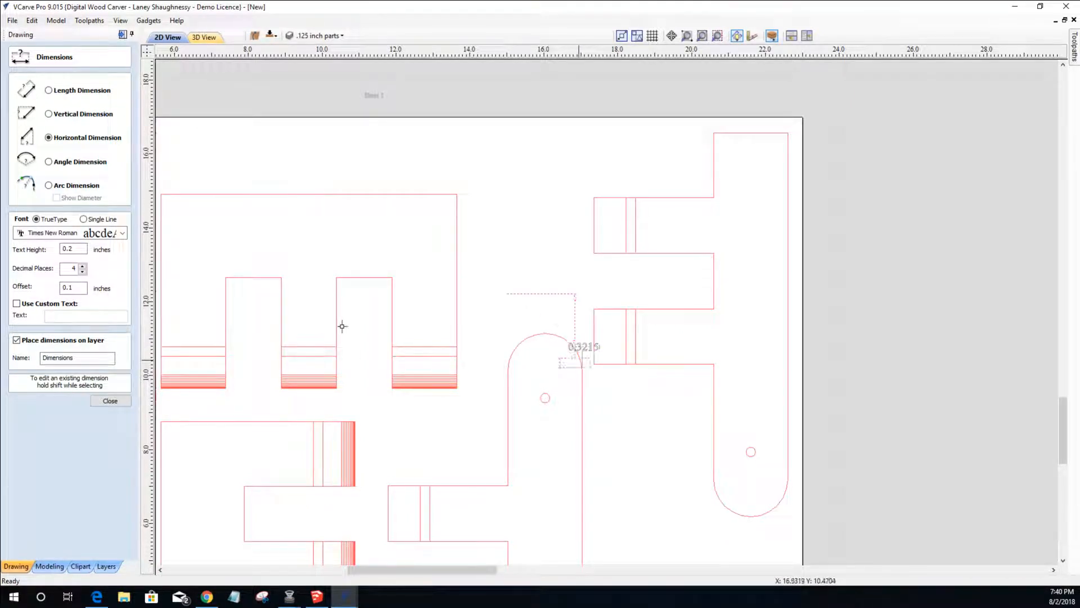
click(110, 401)
click(590, 352)
- Look over the arrangement of parts on sheet 9 and the other nested sheets
scroll(591, 352, down, 7)
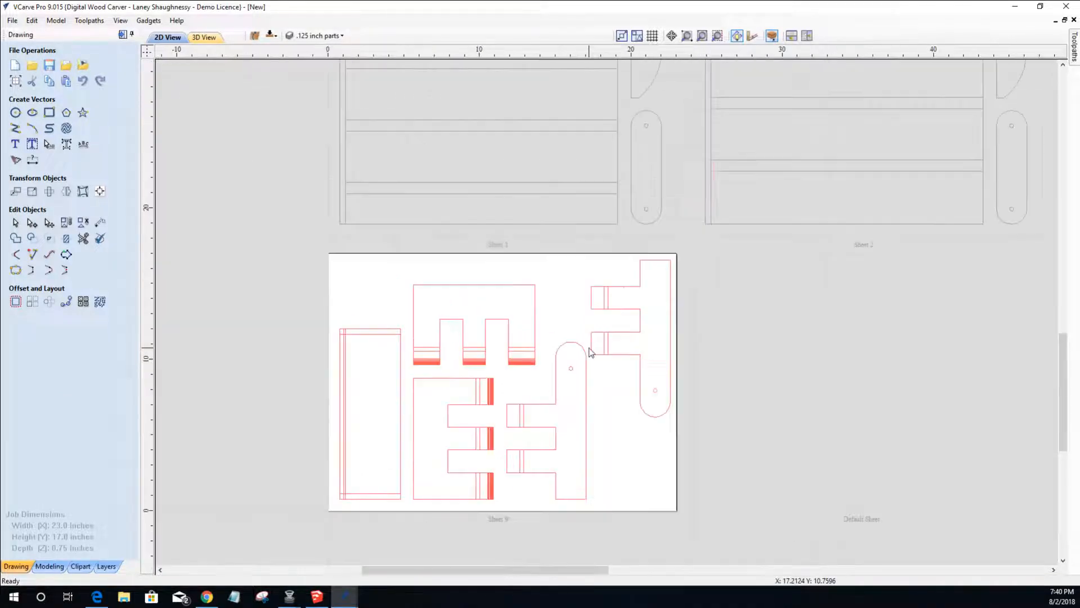
scroll(591, 351, down, 1)
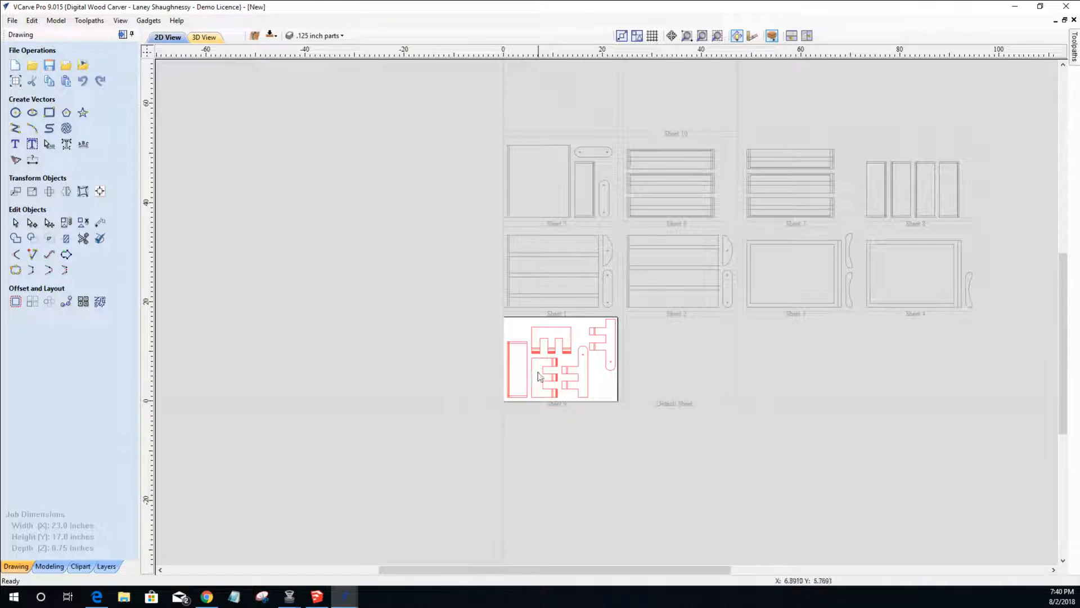
scroll(539, 376, up, 3)
scroll(539, 372, down, 6)
scroll(539, 371, up, 2)
scroll(484, 367, up, 2)
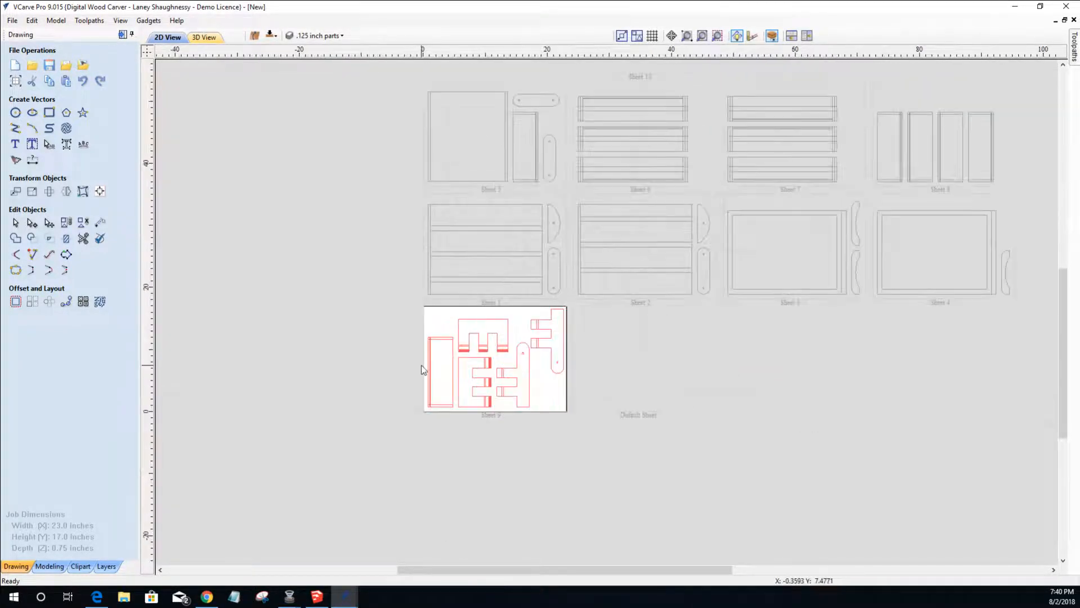
scroll(421, 366, up, 1)
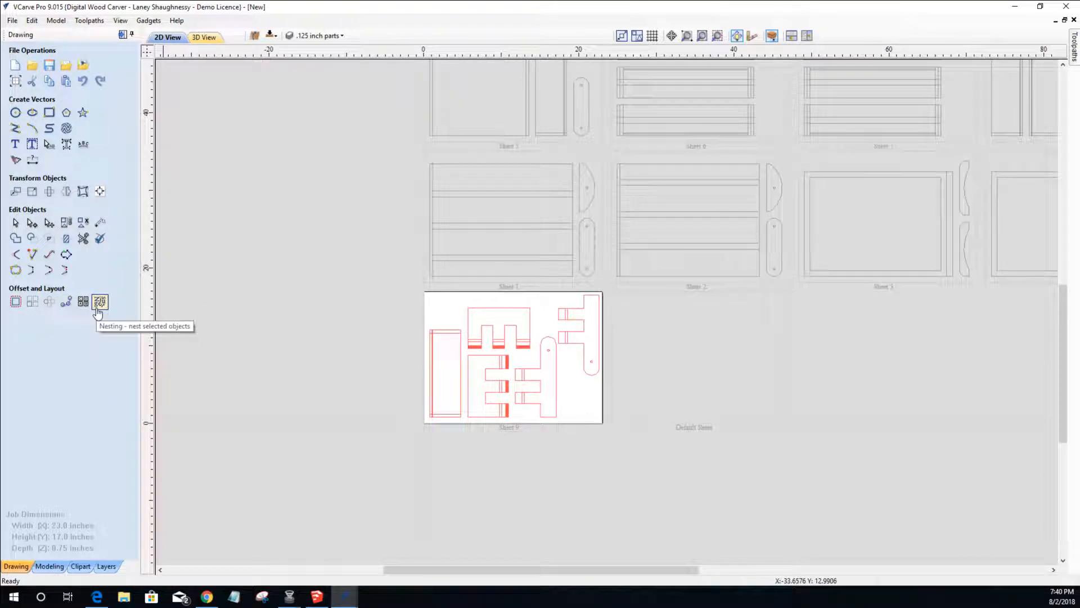
- Make sheet 1 the active sheet through the Nest Parts settings and leave them without nesting again
click(482, 336)
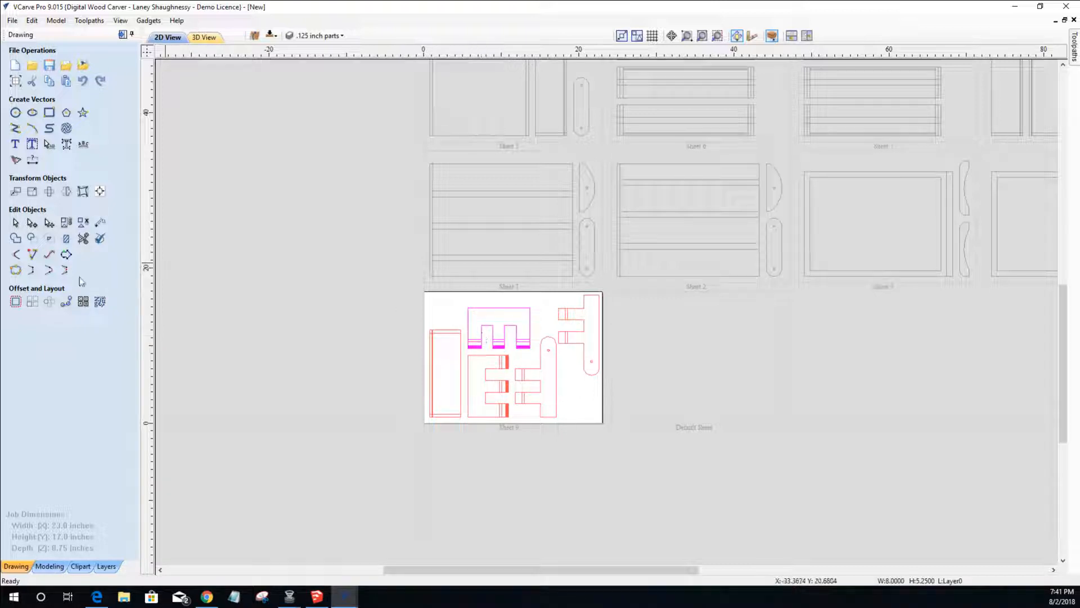
click(99, 303)
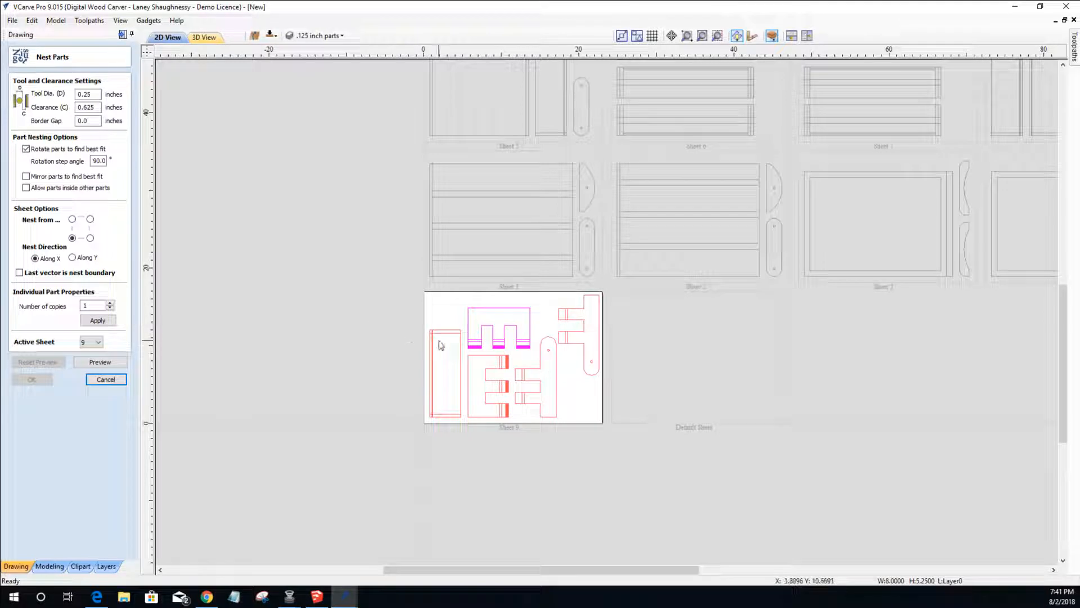
click(99, 343)
scroll(99, 371, up, 1)
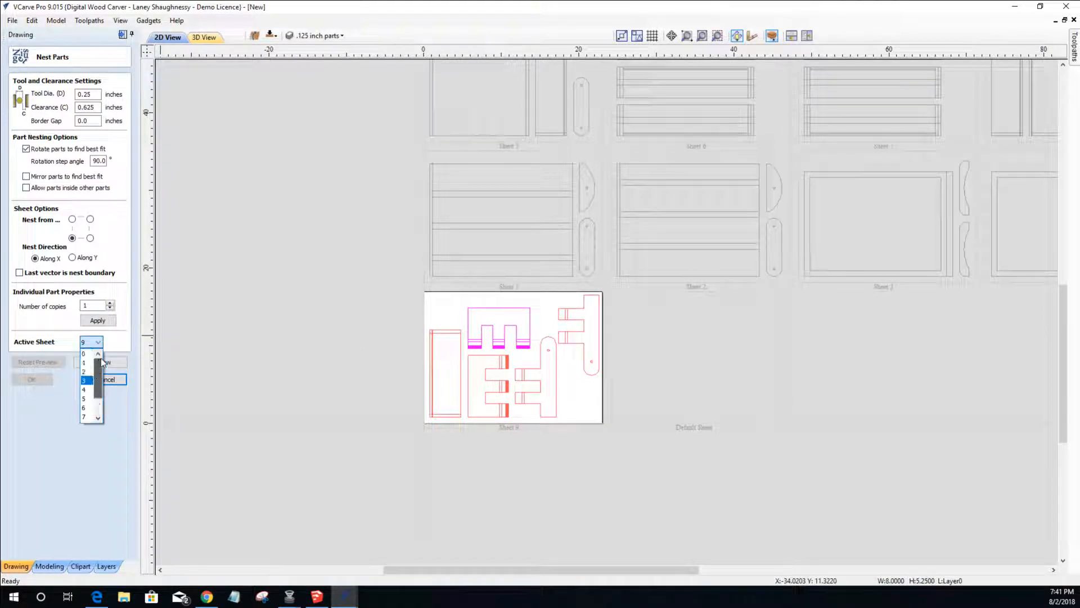
click(89, 363)
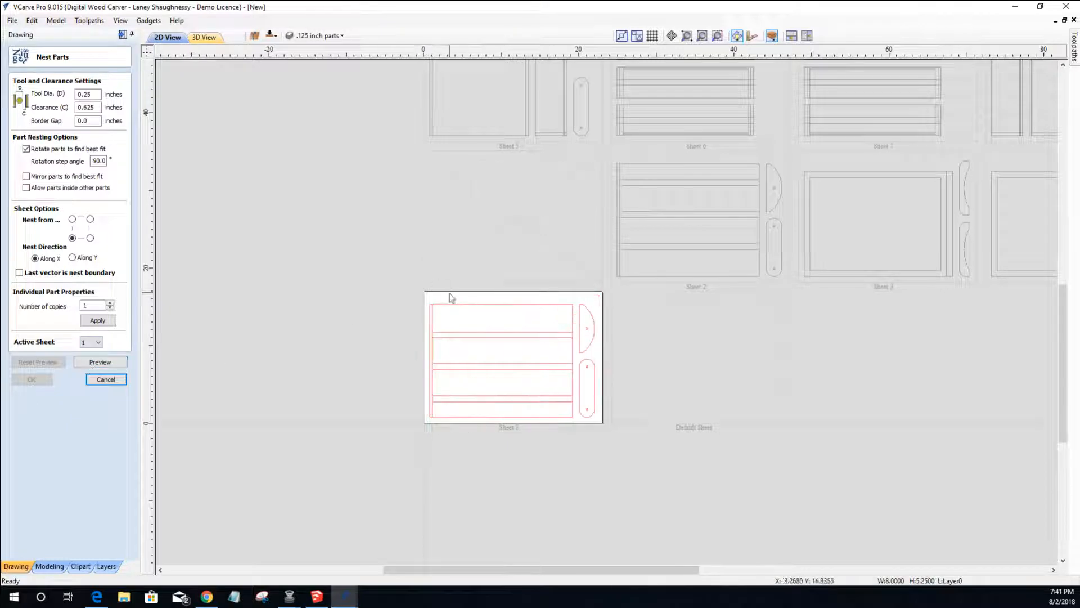
click(104, 380)
- Examine the parts on sheet 1, selecting the large grooved panel and the half-round part in turn
scroll(521, 328, up, 2)
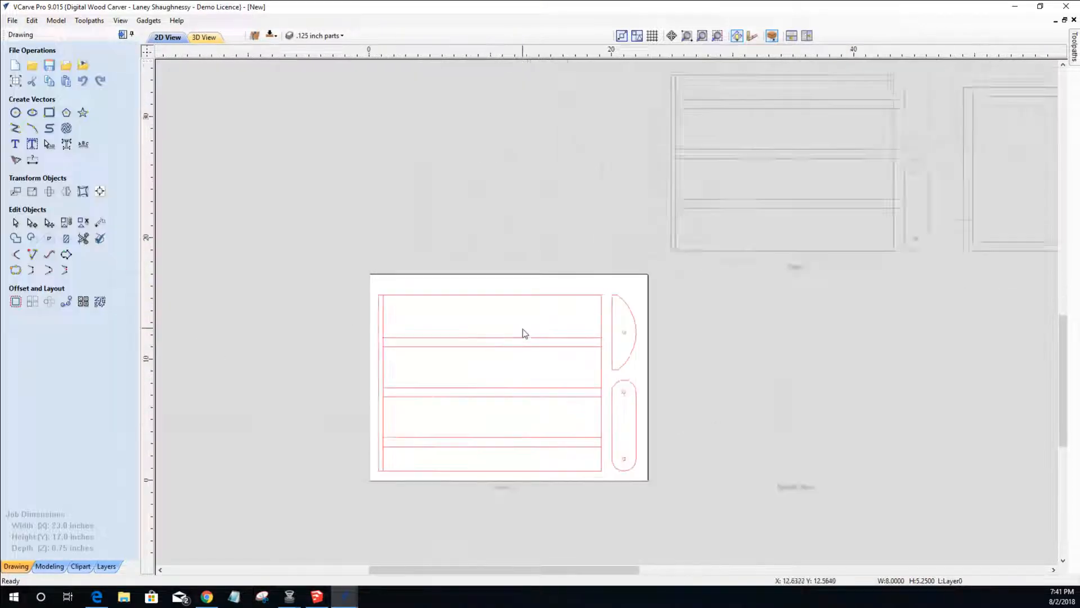
scroll(497, 338, down, 1)
drag(1063, 360, 1063, 385)
scroll(430, 282, up, 2)
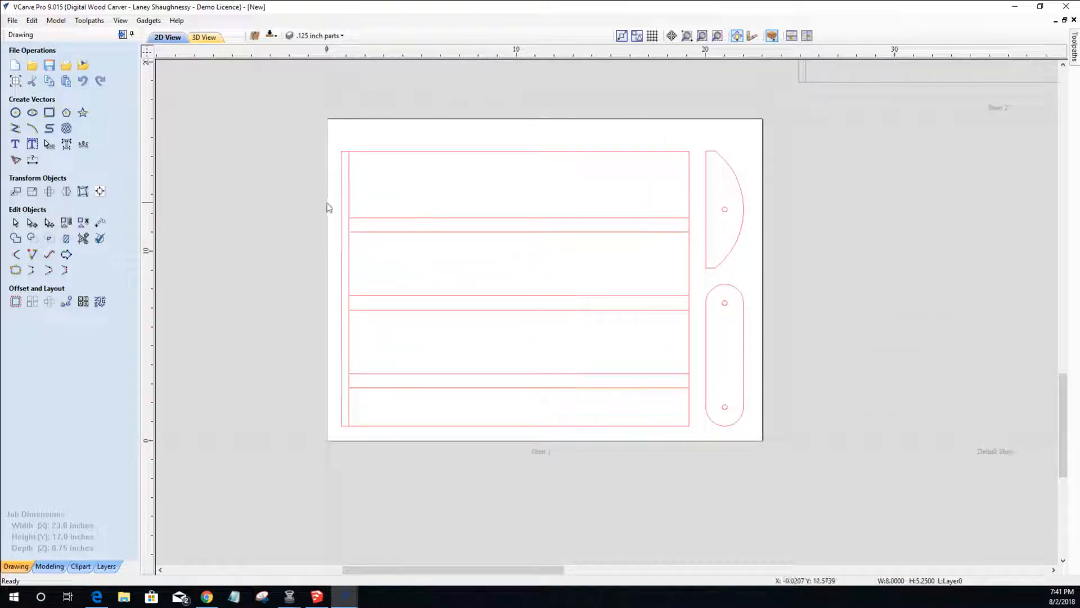
click(372, 150)
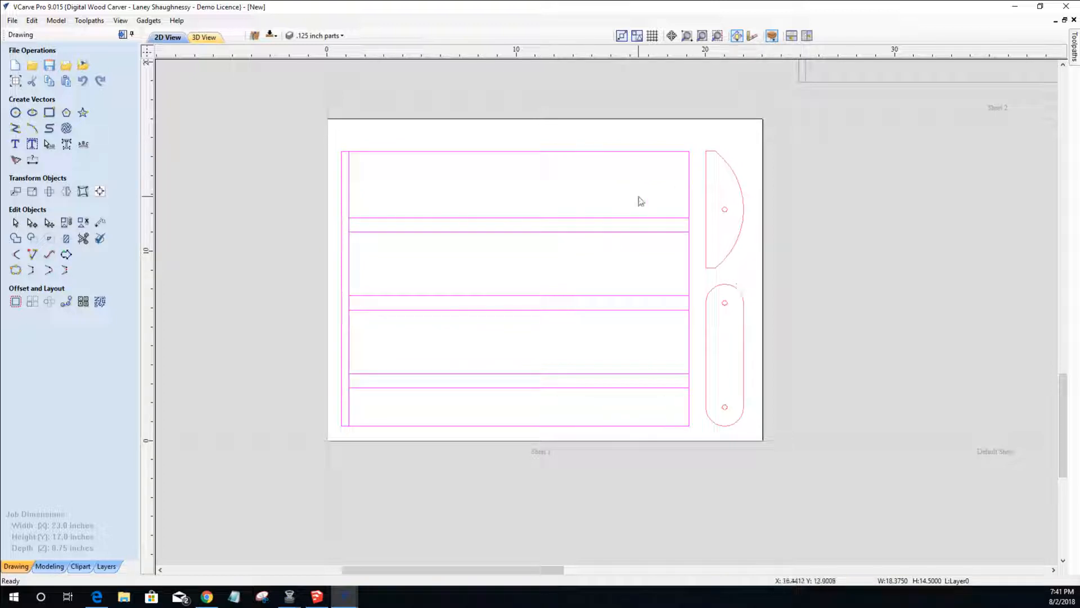
click(707, 200)
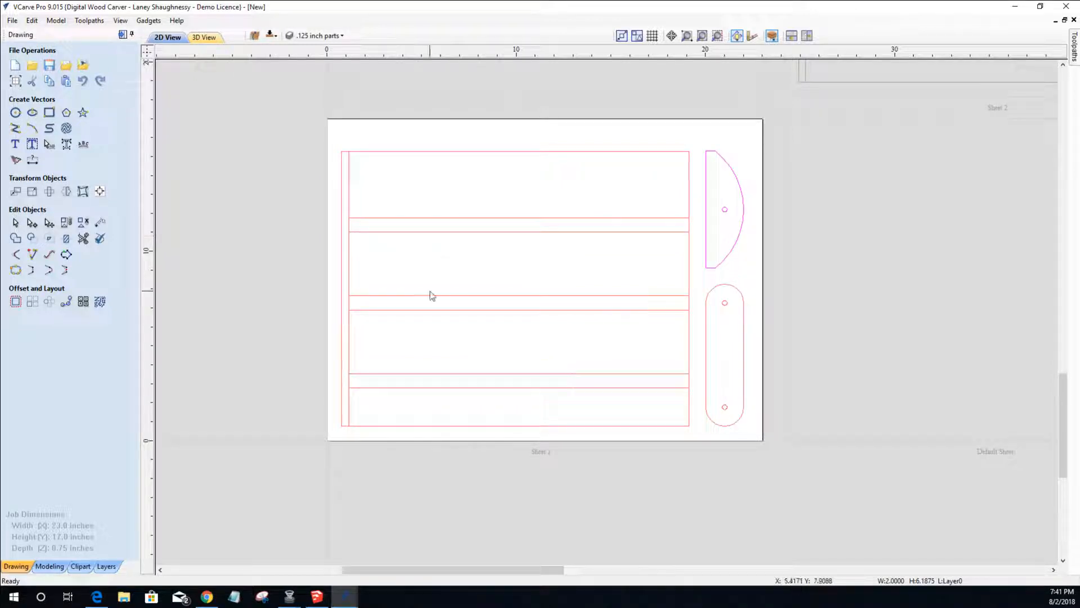
- Switch to SketchUp to view the laptop stand parts in 3D, and return to the VCarve Pro nesting job
click(316, 596)
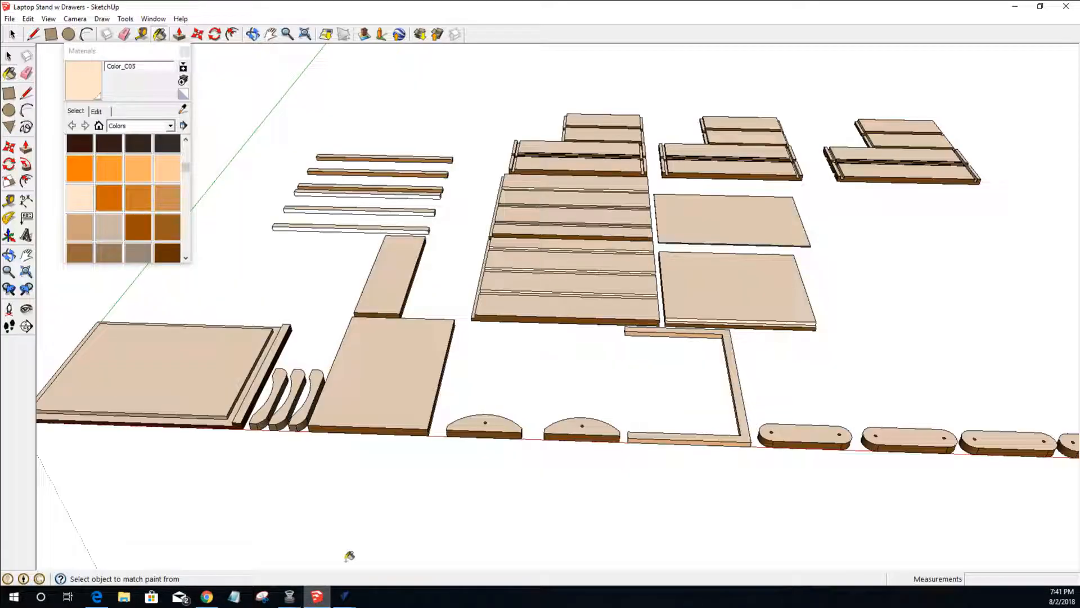
mouse_move(356, 601)
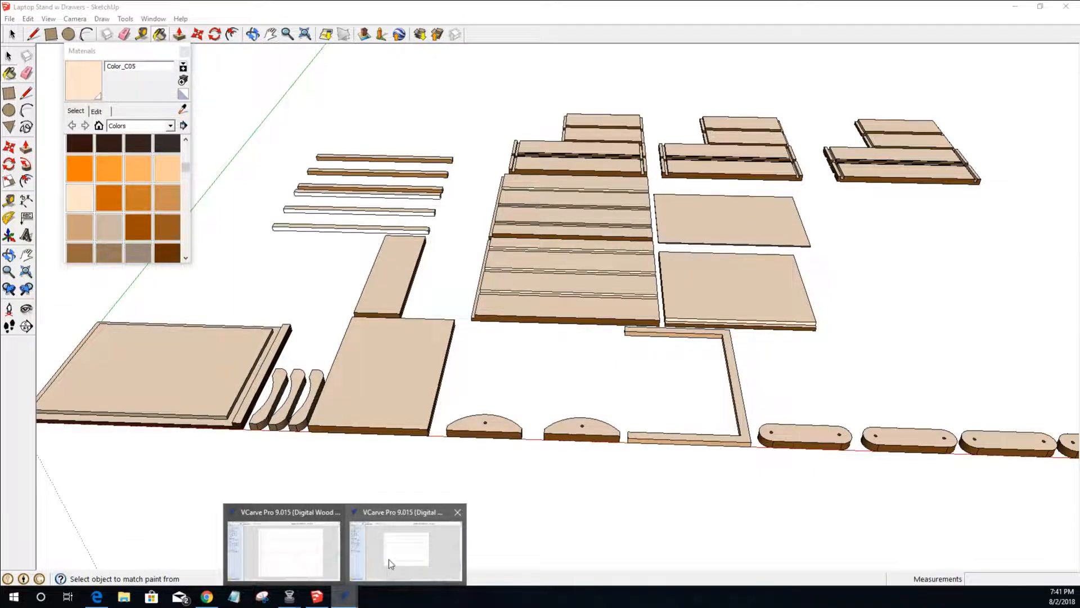
click(390, 560)
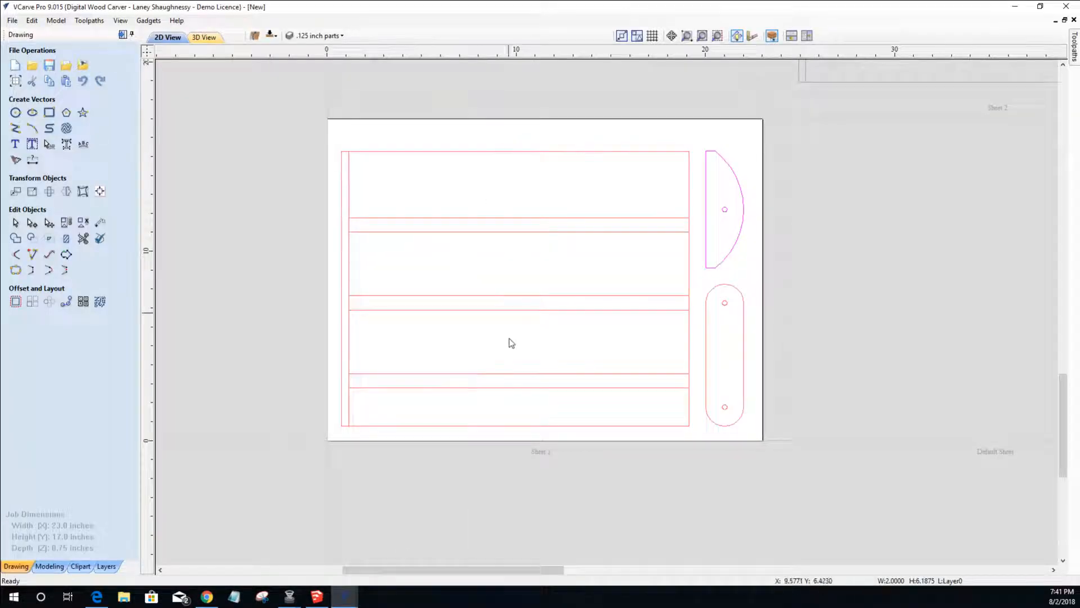
- Switch to SketchUp to examine the grooves and edge rabbet of the large grooved panel, and return to the VCarve Pro job
click(316, 600)
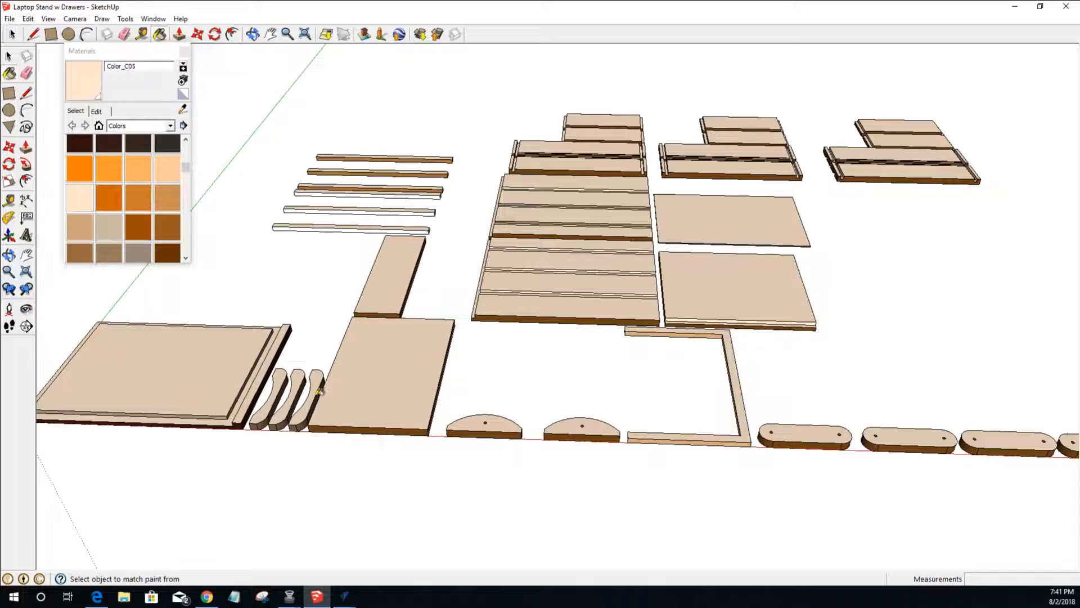
scroll(512, 304, up, 3)
scroll(512, 304, up, 4)
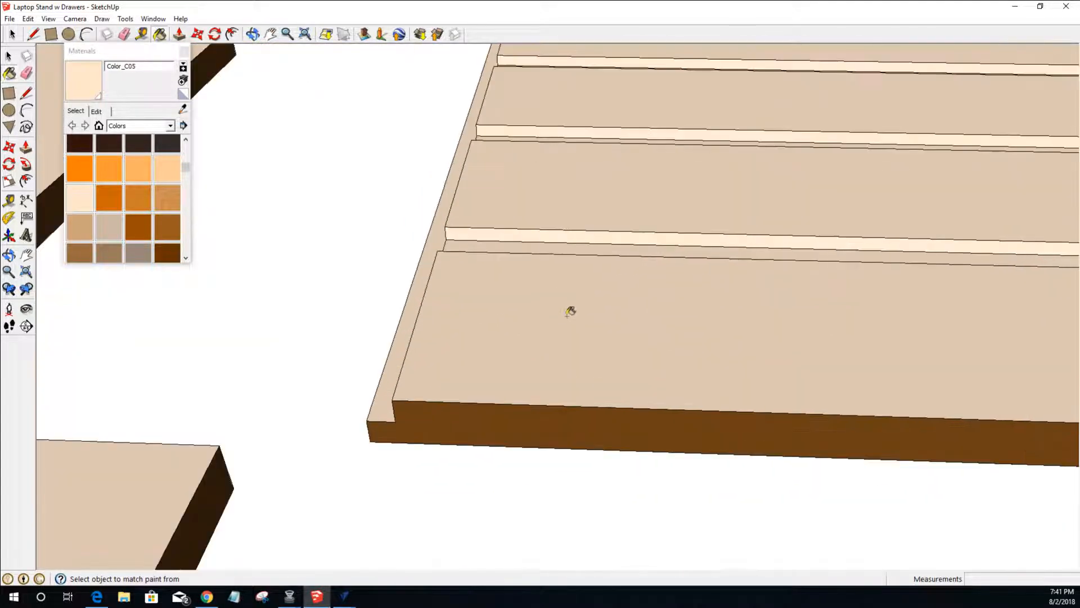
mouse_move(830, 285)
middle_down()
mouse_move(943, 272)
mouse_move(892, 293)
mouse_move(694, 311)
middle_up()
scroll(567, 309, down, 1)
scroll(569, 304, down, 1)
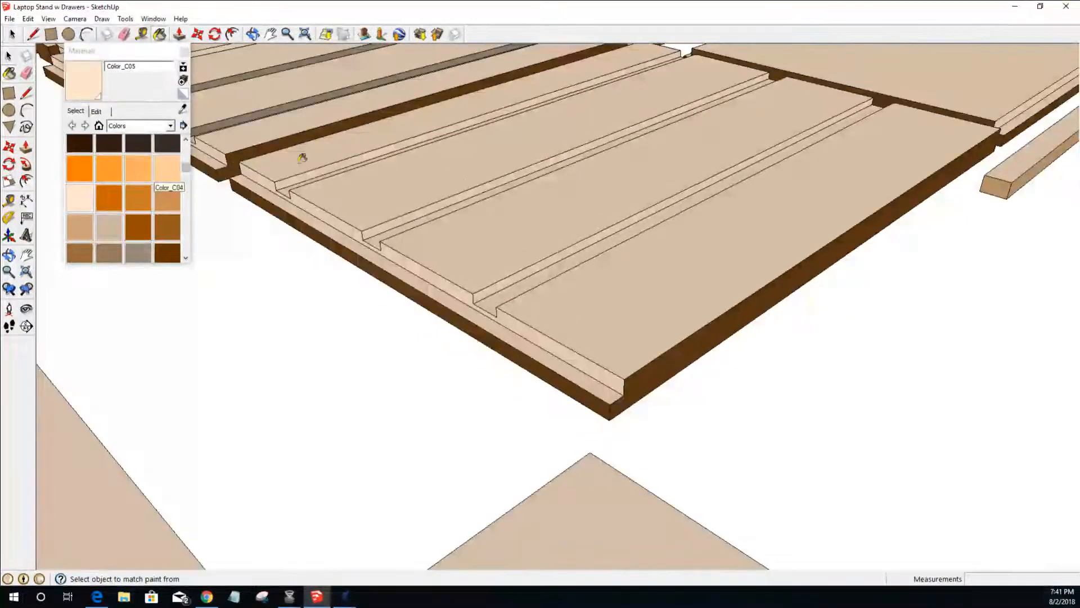
key(space)
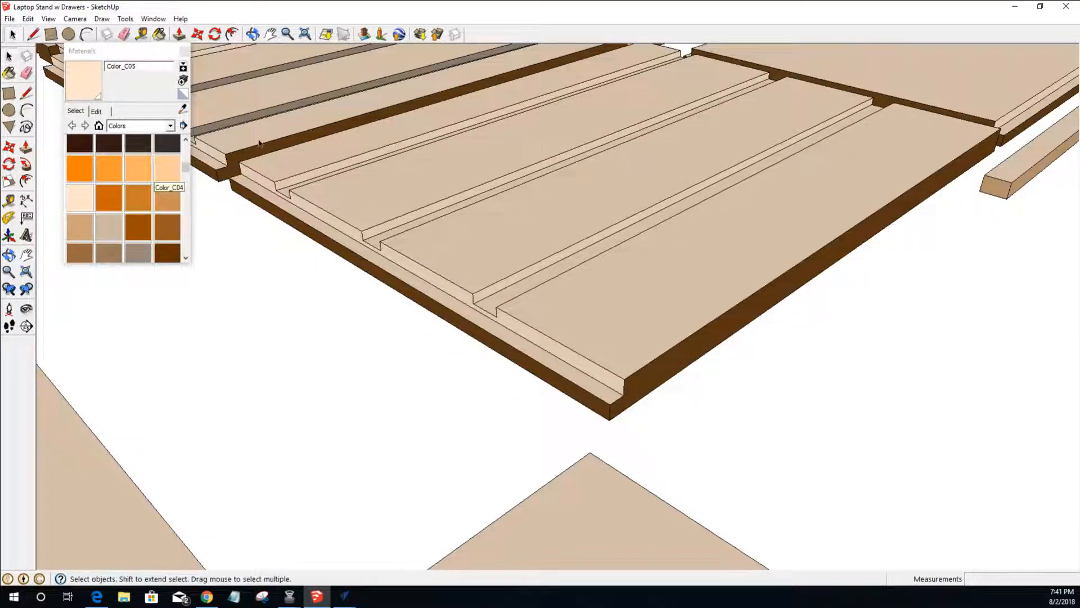
click(388, 237)
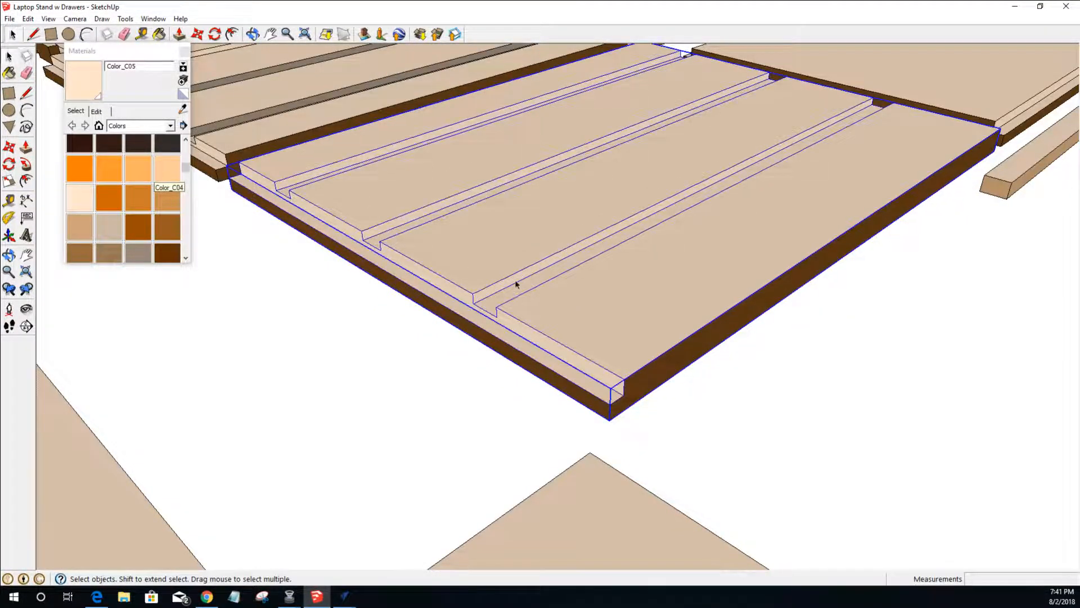
click(353, 352)
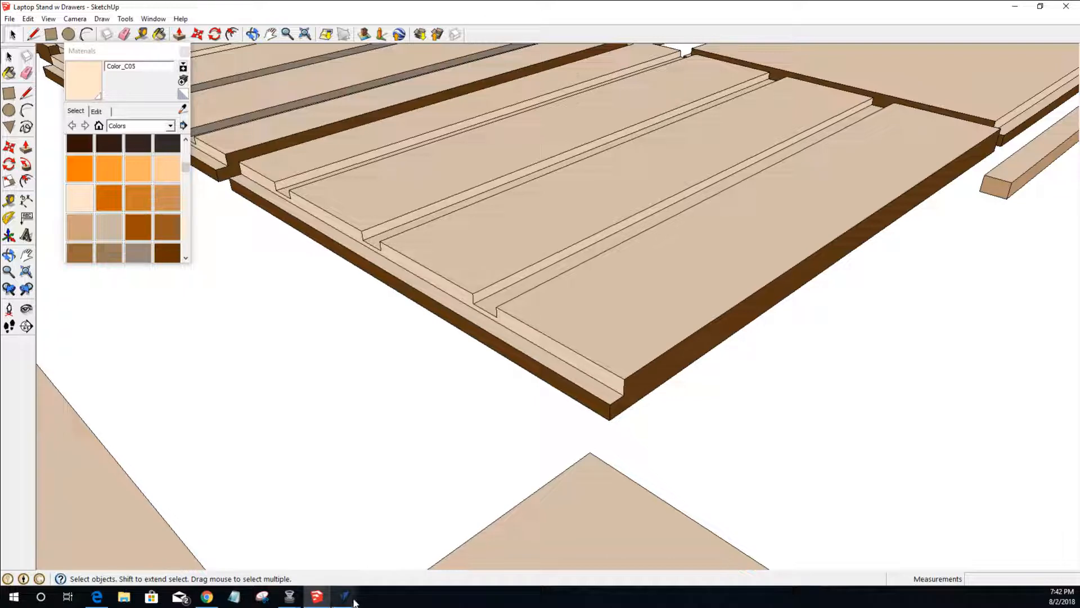
click(398, 572)
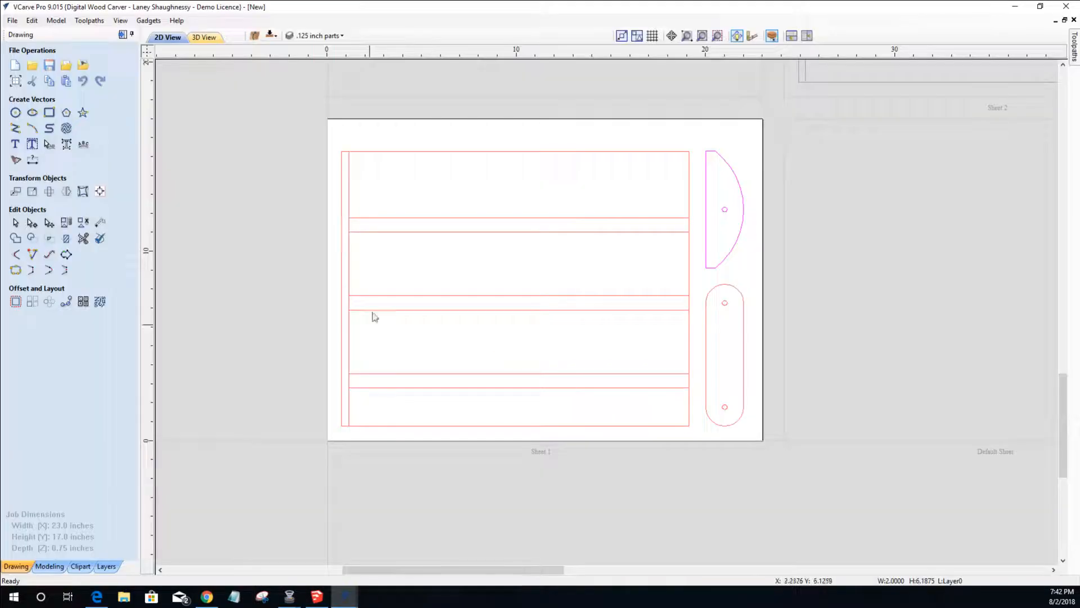
- Ungroup the large grooved panel on sheet 1 and select its uppermost rectangle for a closer look
click(403, 151)
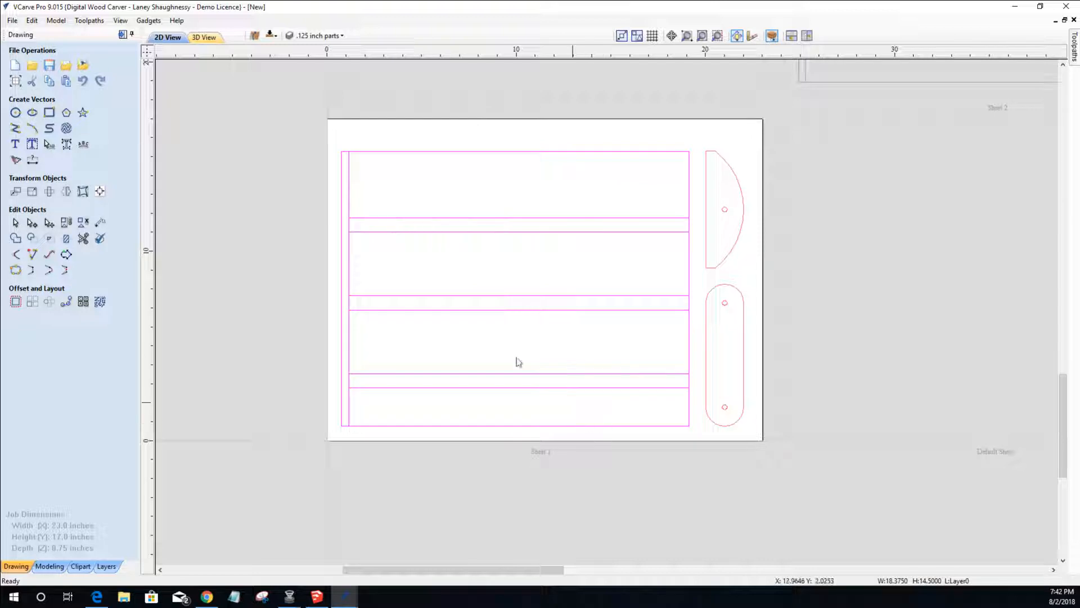
scroll(373, 237, up, 1)
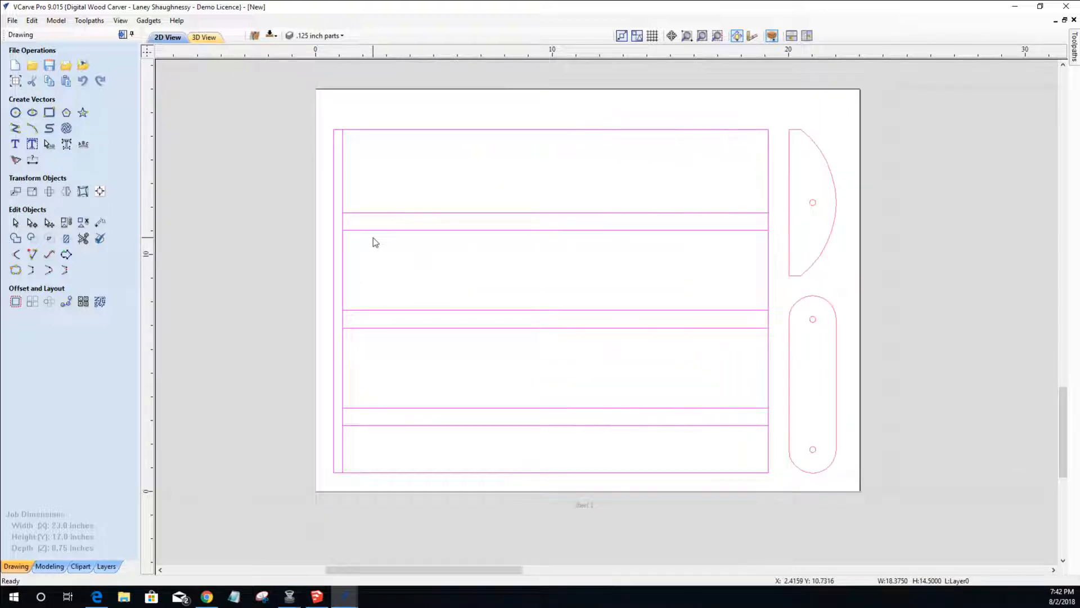
click(82, 222)
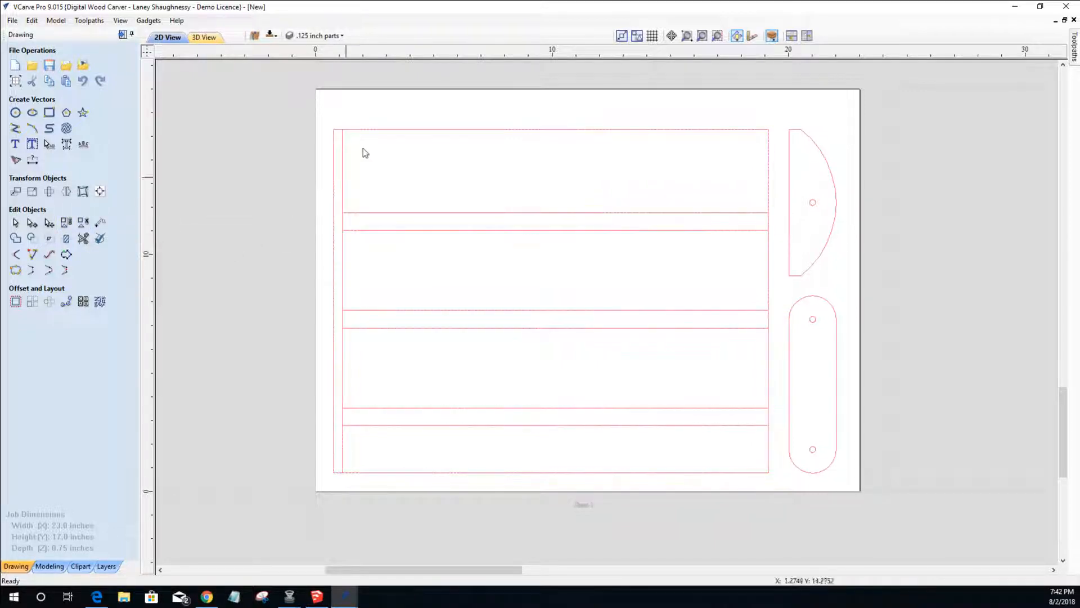
click(408, 130)
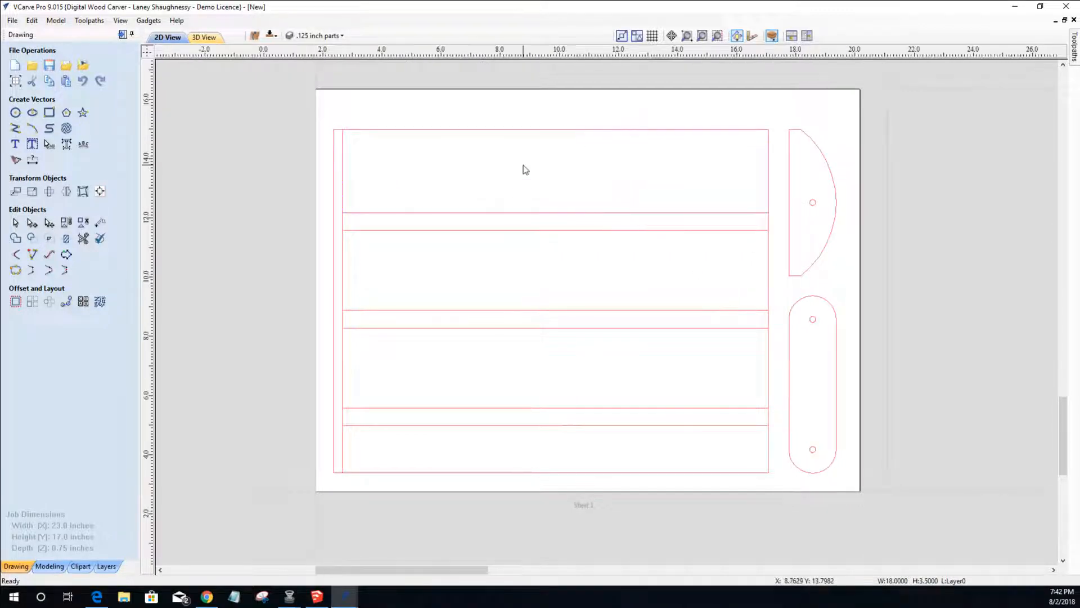
scroll(526, 170, up, 2)
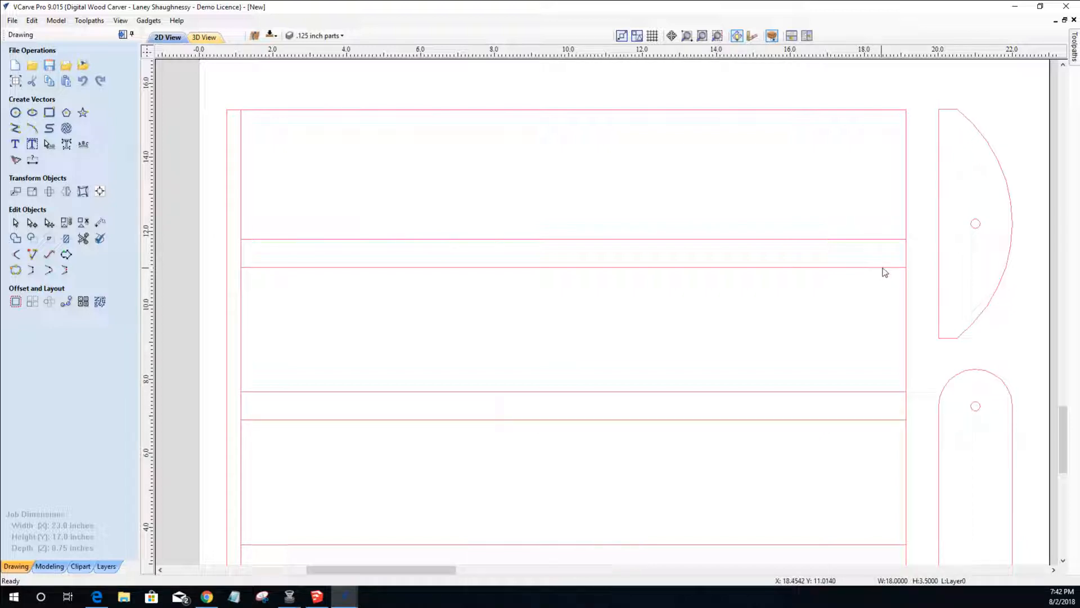
scroll(886, 267, up, 1)
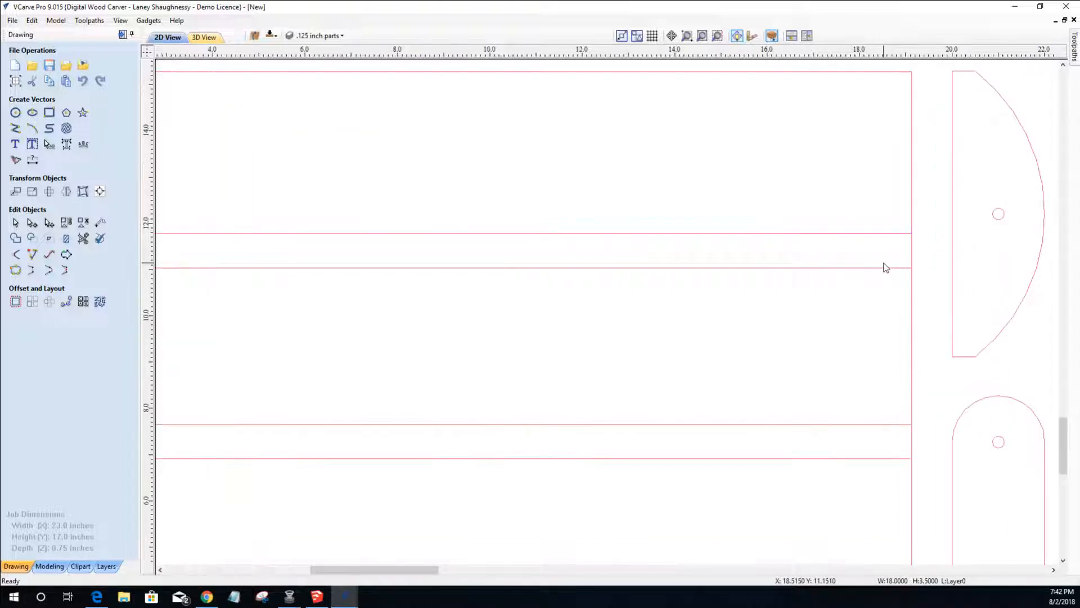
scroll(885, 268, down, 2)
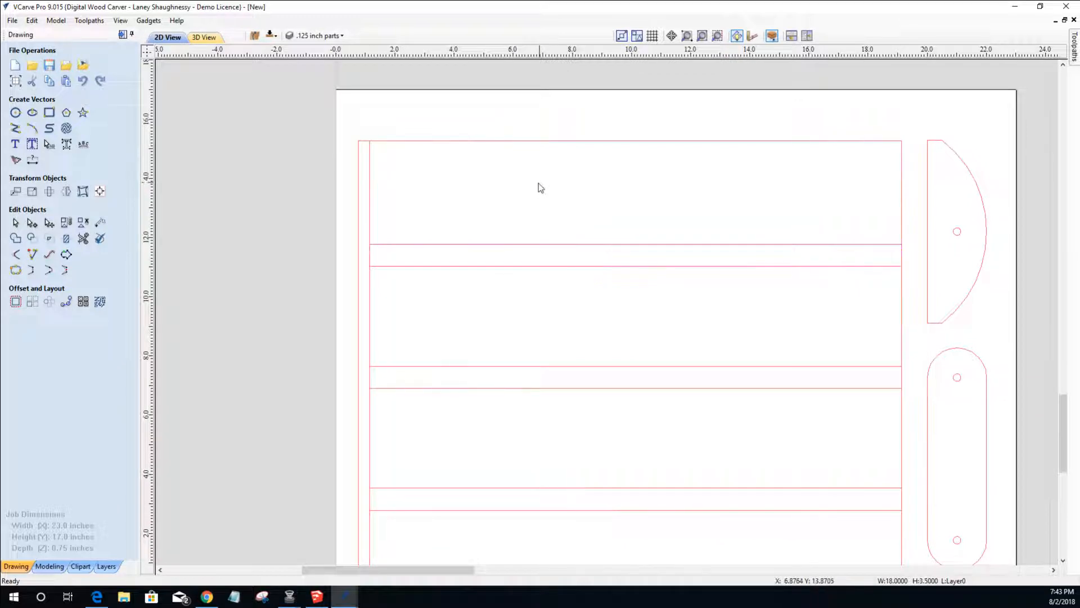
- Set the colour of Layer0 to black
click(319, 37)
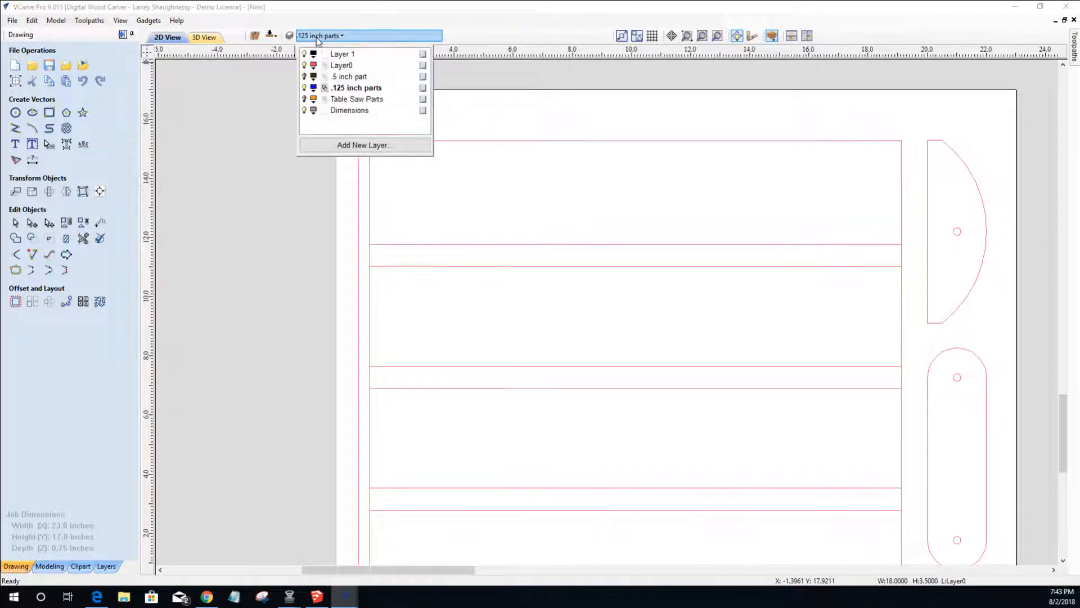
click(314, 65)
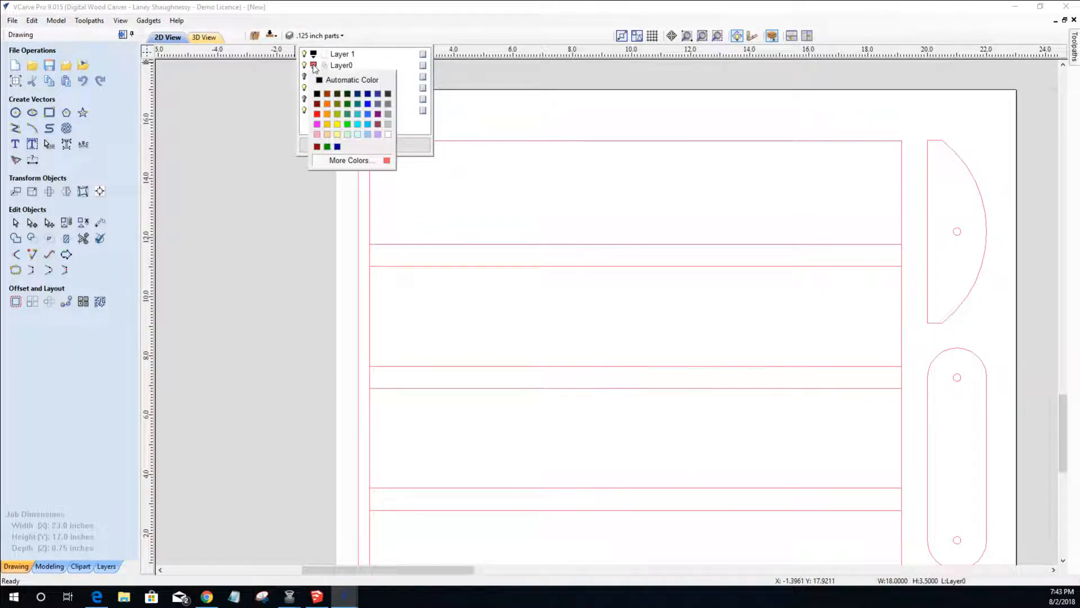
click(318, 94)
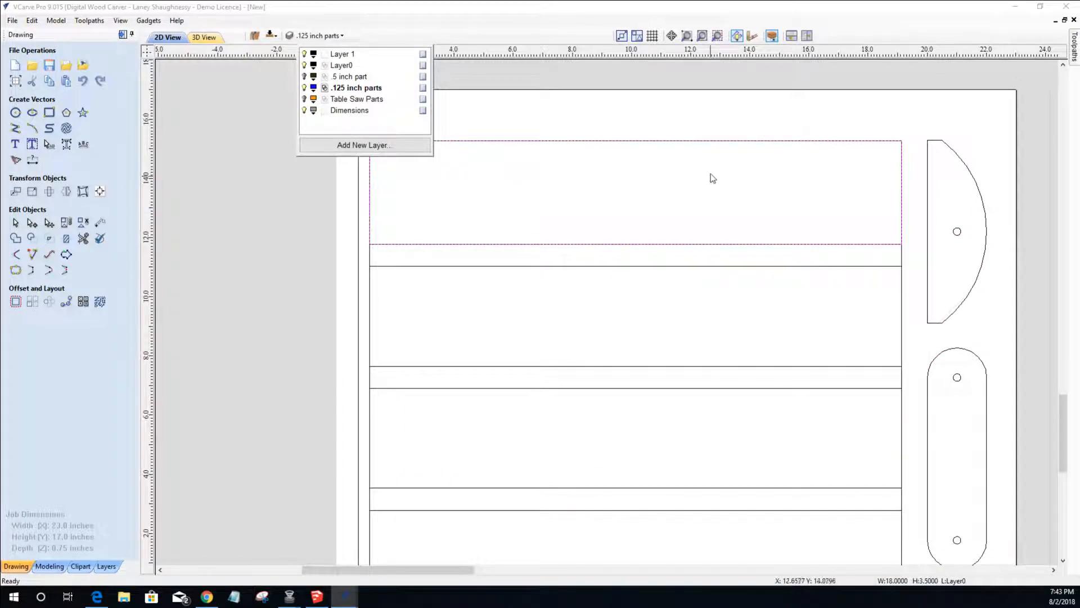
- Examine the grooved panel's outlines close up, selecting the uppermost groove and the rectangle above it in turn
scroll(697, 136, up, 3)
scroll(697, 138, down, 5)
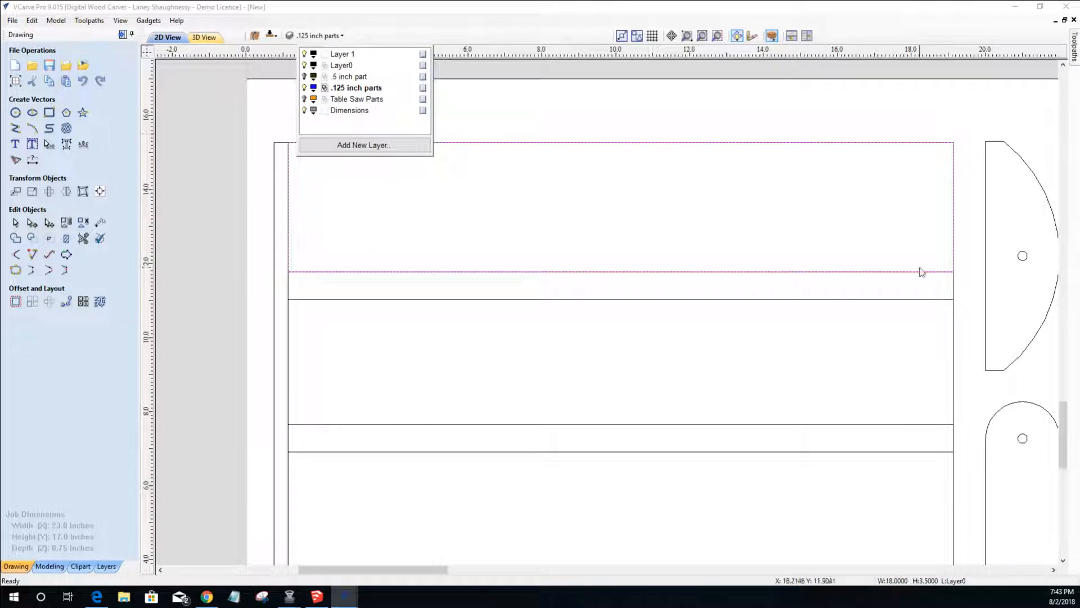
click(351, 302)
click(352, 304)
click(350, 299)
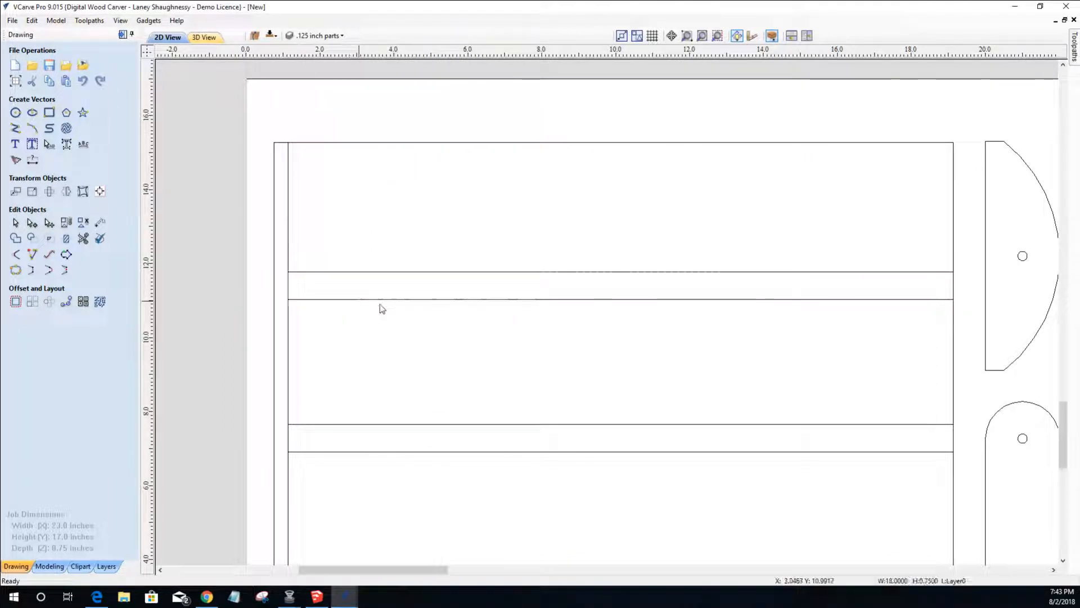
click(406, 144)
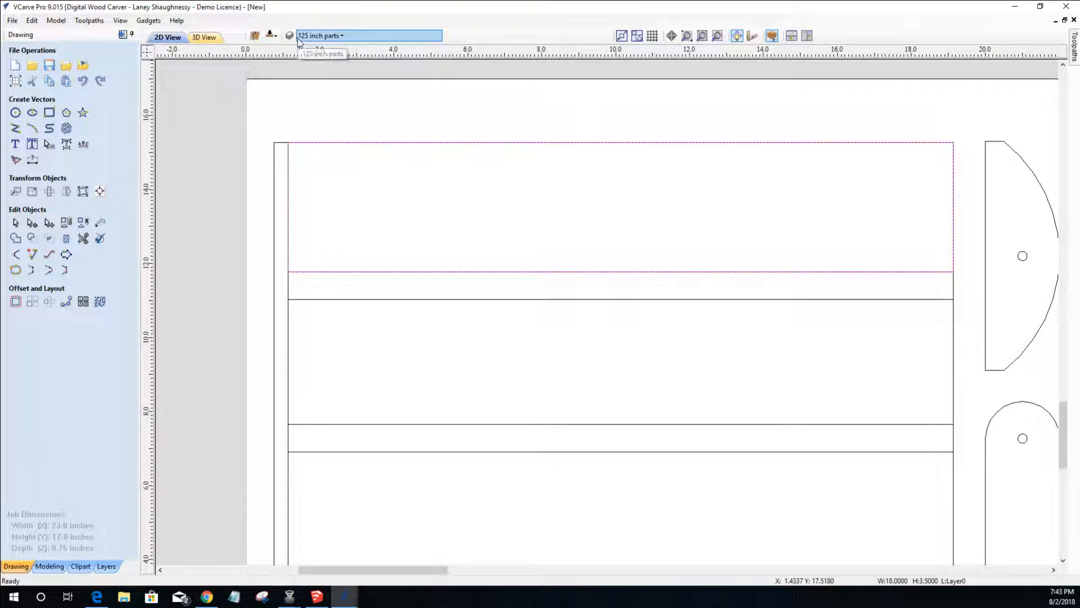
scroll(395, 141, up, 6)
scroll(395, 141, down, 7)
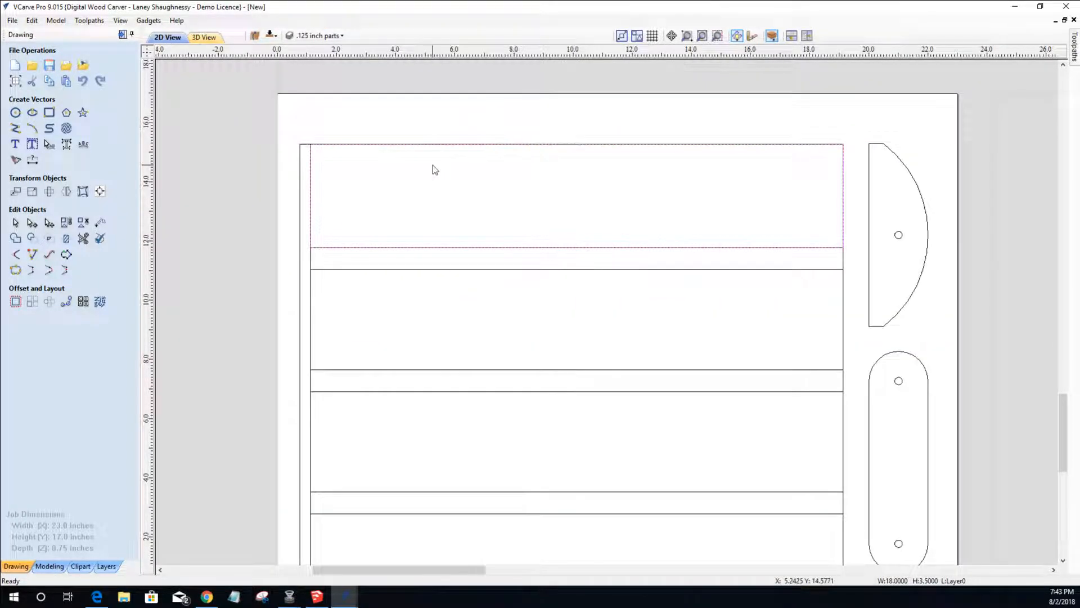
scroll(435, 166, up, 3)
scroll(435, 165, down, 1)
scroll(434, 165, down, 1)
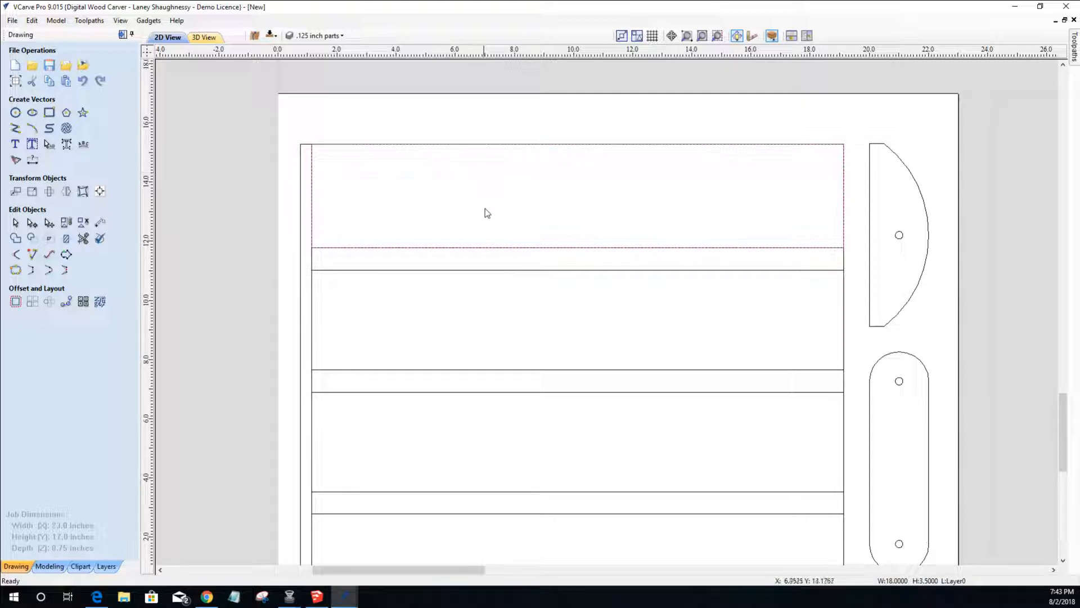
- Select the panel's upper groove, the rectangle below it and the uppermost rectangle in turn, and inspect the shared edges close up
click(493, 273)
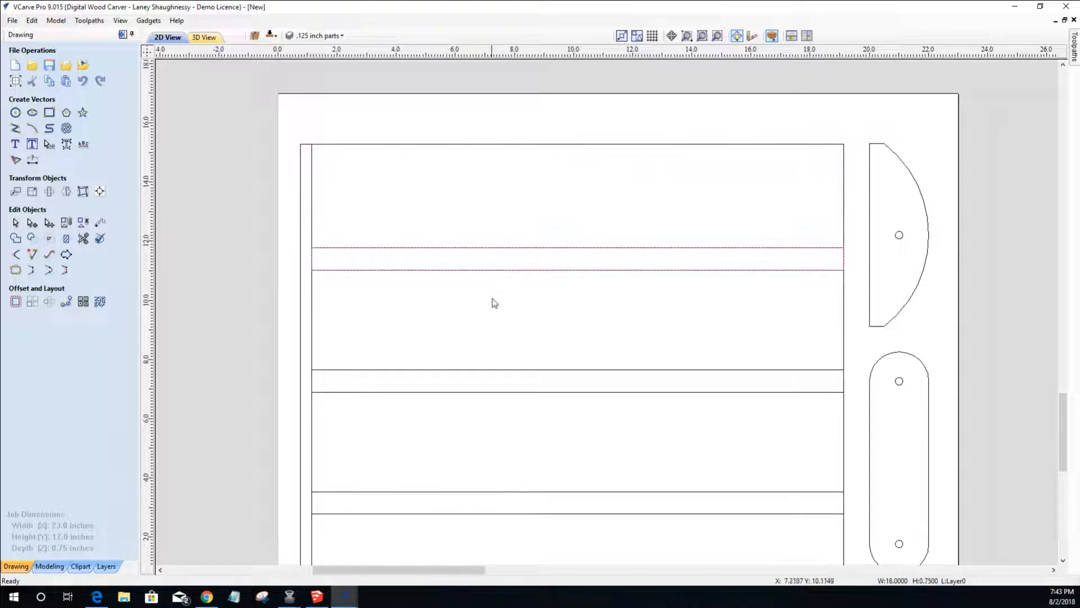
click(499, 371)
click(499, 371)
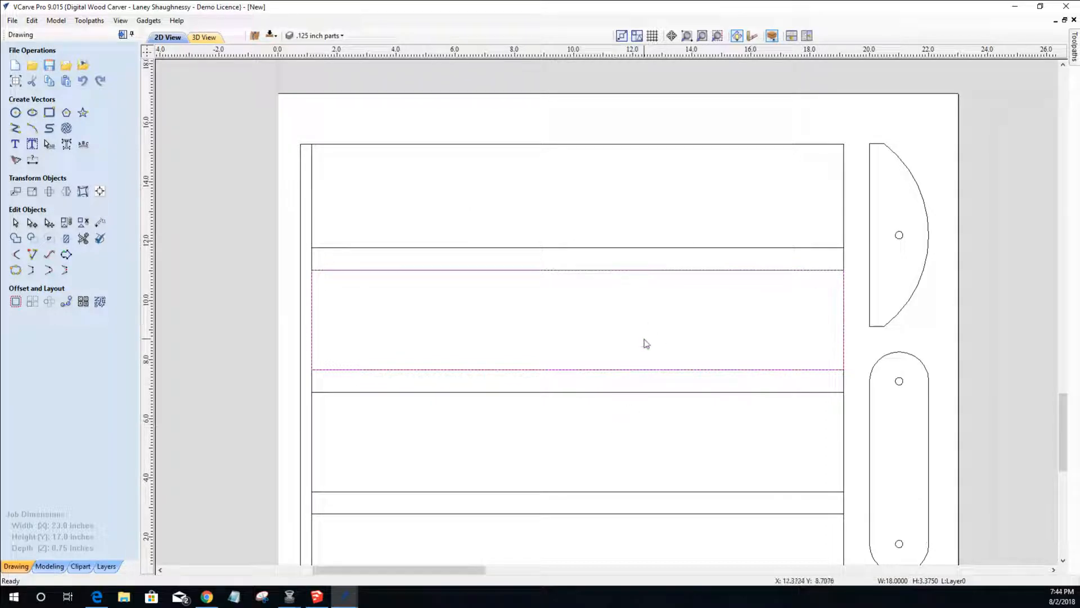
click(467, 145)
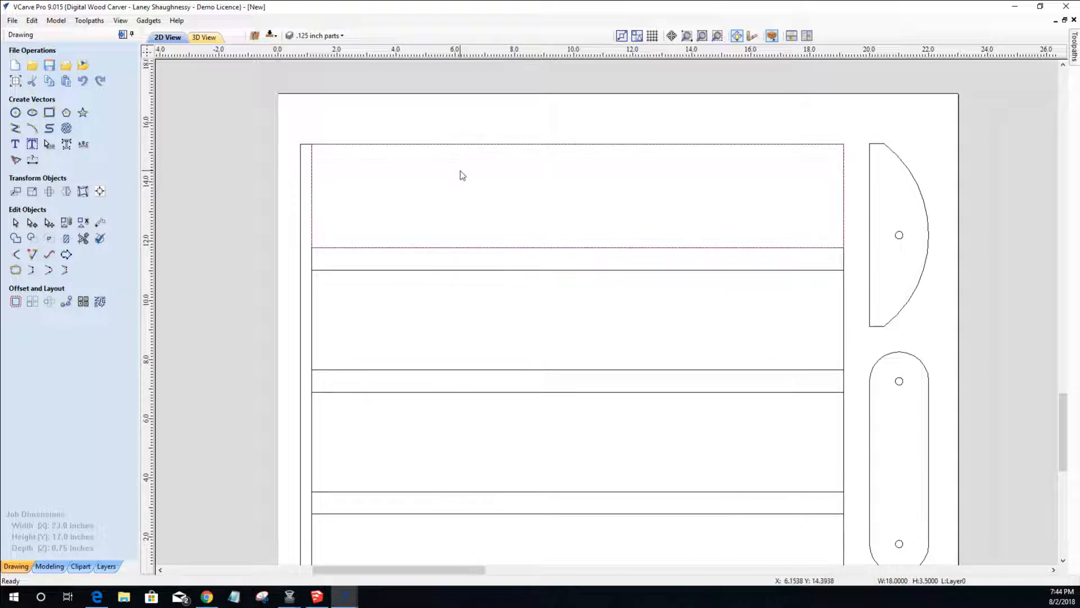
scroll(519, 161, up, 10)
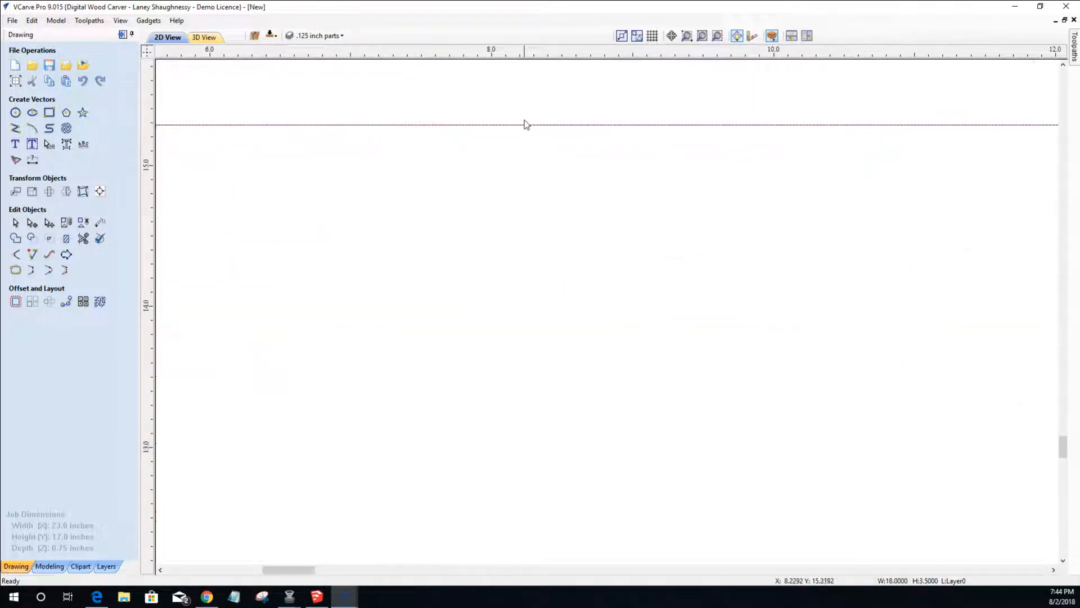
scroll(529, 121, up, 4)
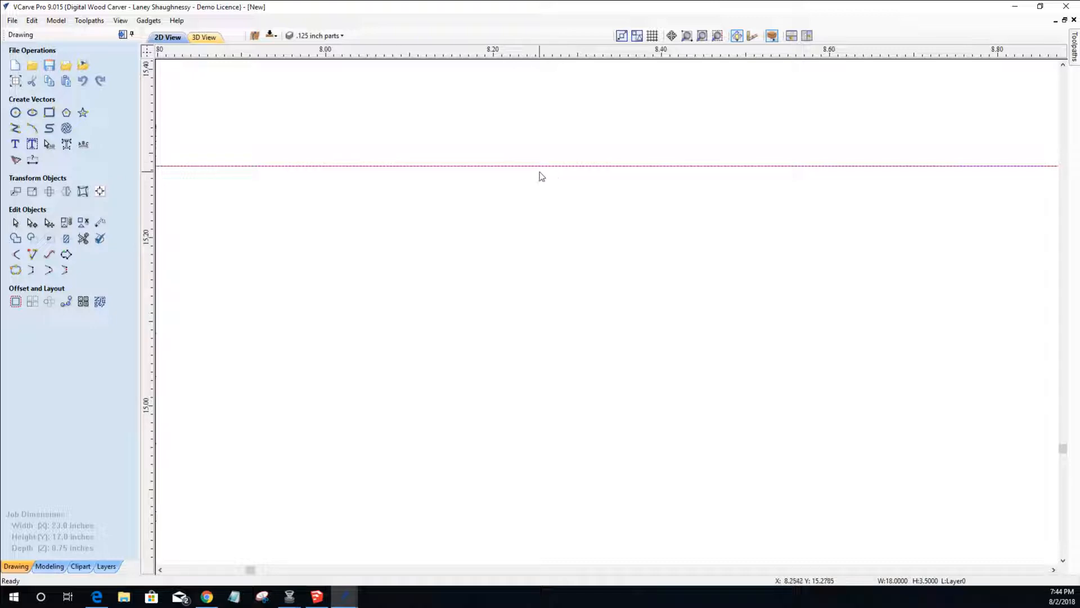
scroll(540, 176, down, 4)
scroll(534, 172, down, 5)
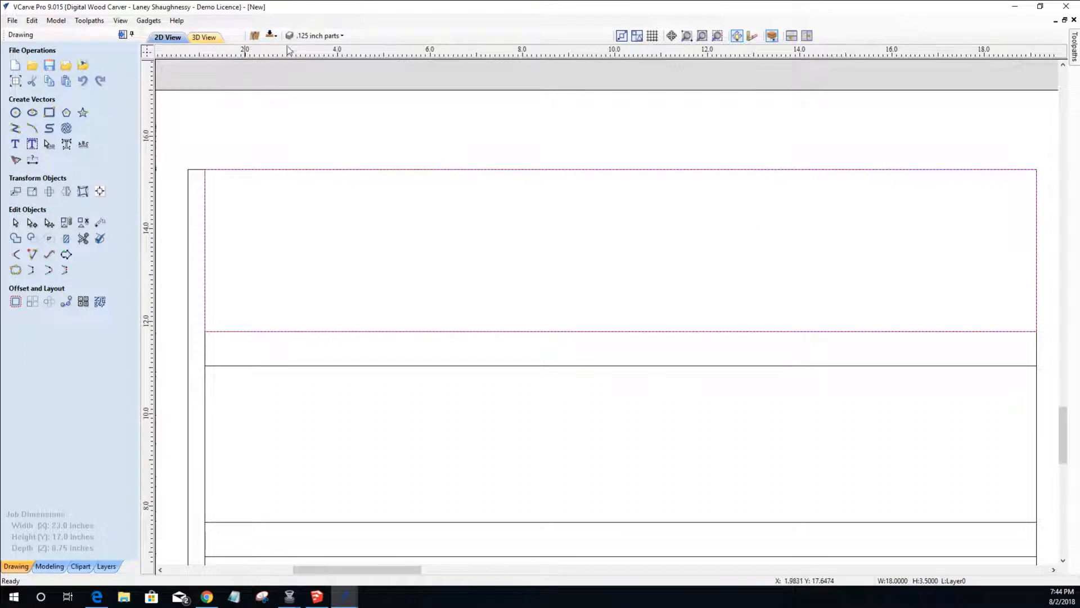
- Make Layer0 the active layer, set its colour to light blue and check the outlines on sheet 1
click(319, 35)
click(330, 66)
click(314, 65)
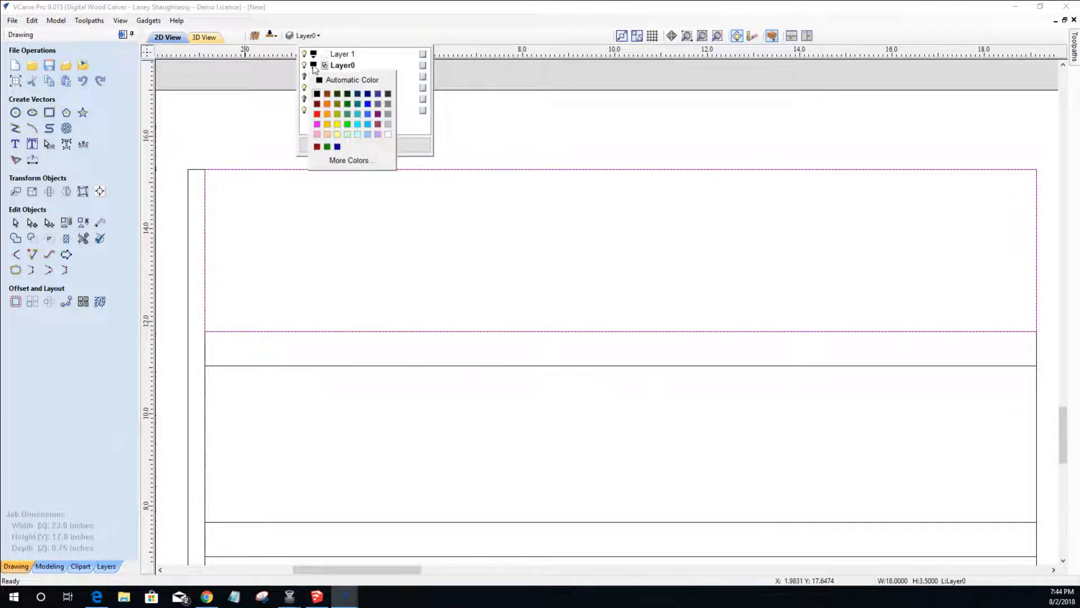
click(358, 124)
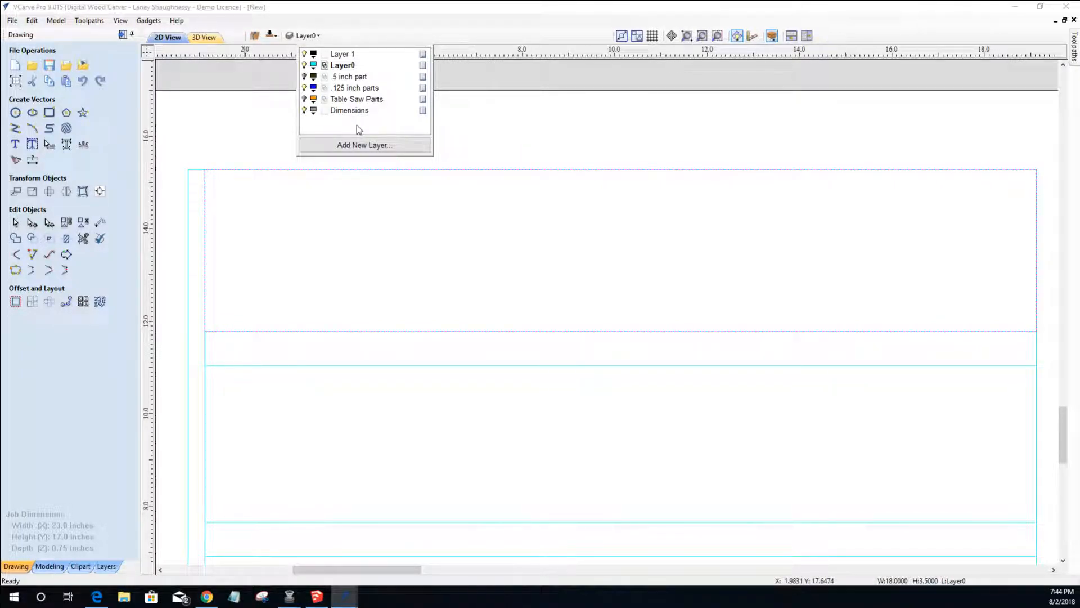
double_click(341, 66)
click(314, 66)
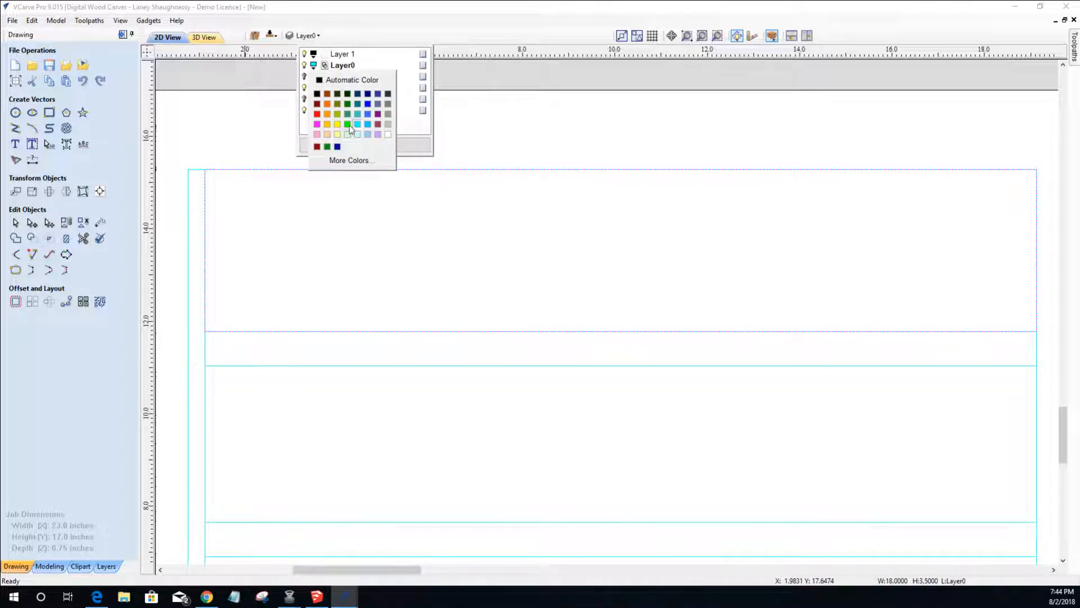
click(366, 129)
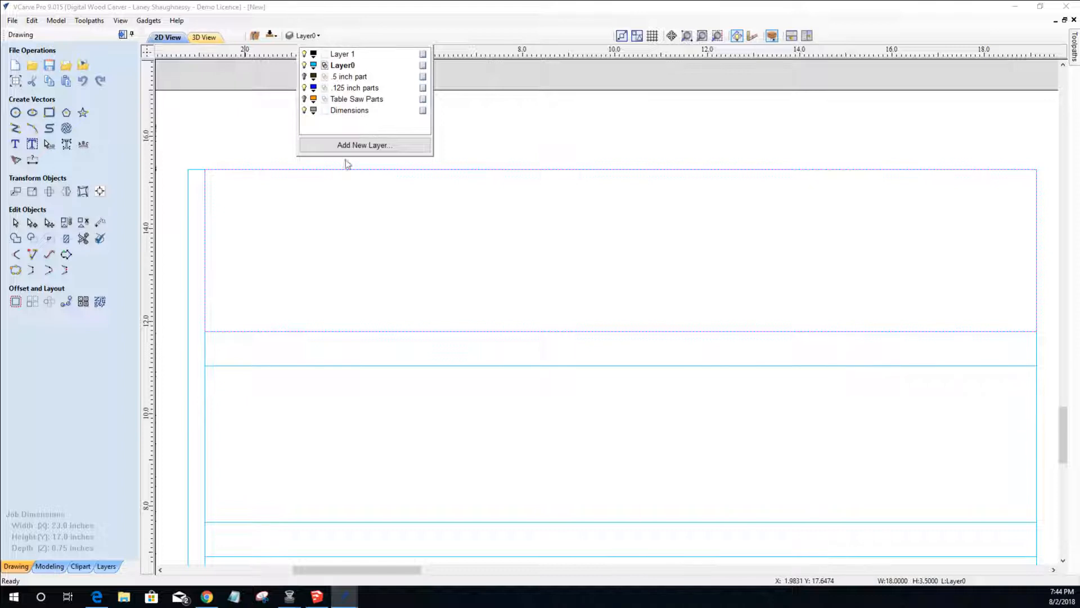
click(264, 367)
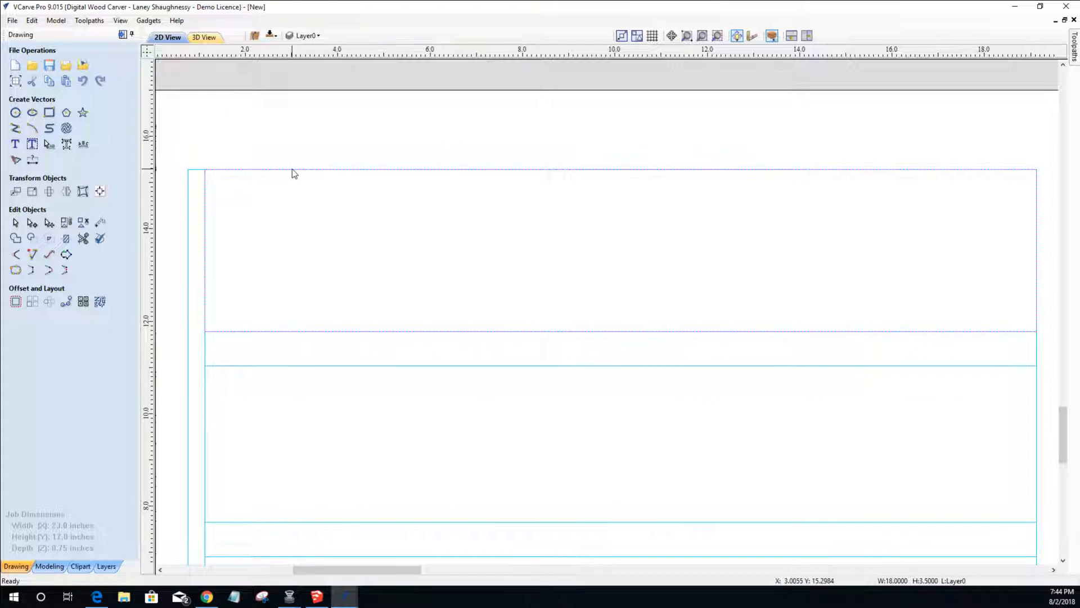
scroll(292, 168, down, 3)
scroll(292, 169, down, 1)
scroll(281, 242, up, 4)
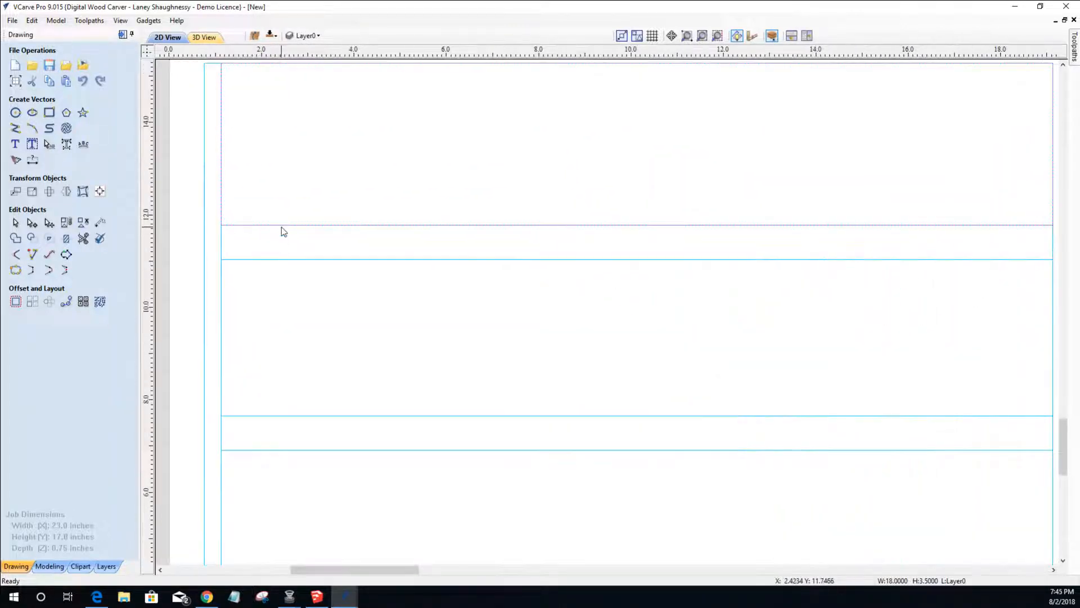
scroll(281, 227, down, 3)
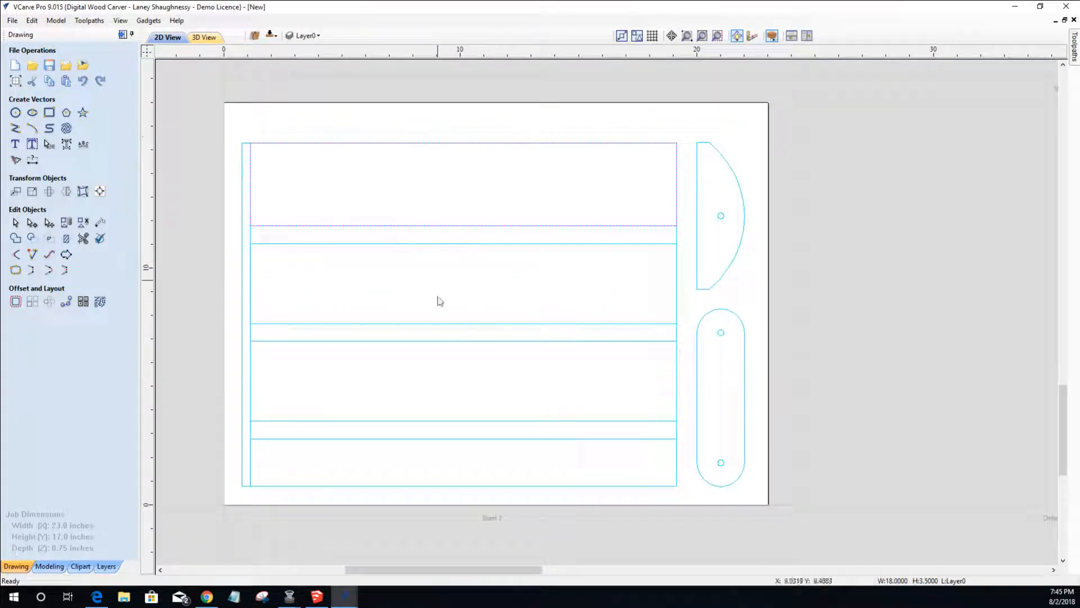
- Check the rectangles between the panel's grooves one by one, and delete the uppermost rectangle above the upper groove
click(441, 324)
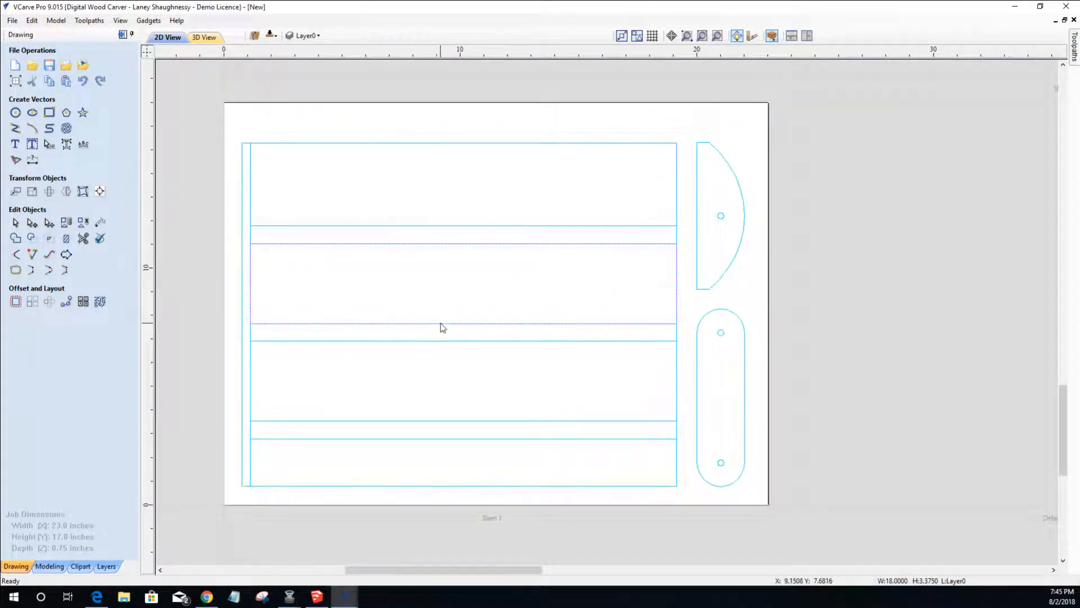
click(460, 422)
click(460, 485)
scroll(414, 349, up, 1)
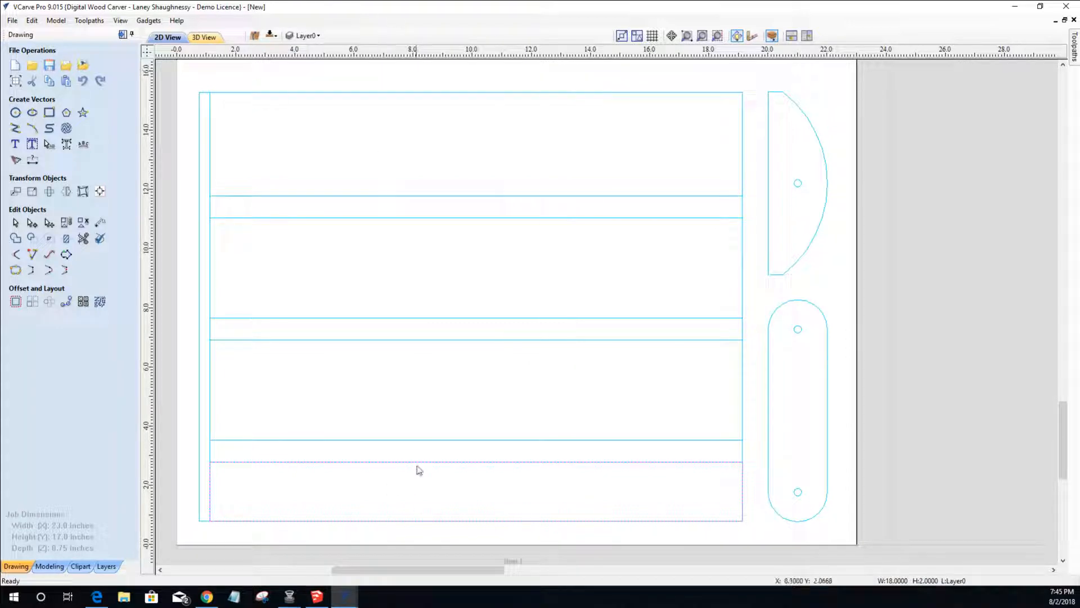
click(419, 92)
right_click(421, 96)
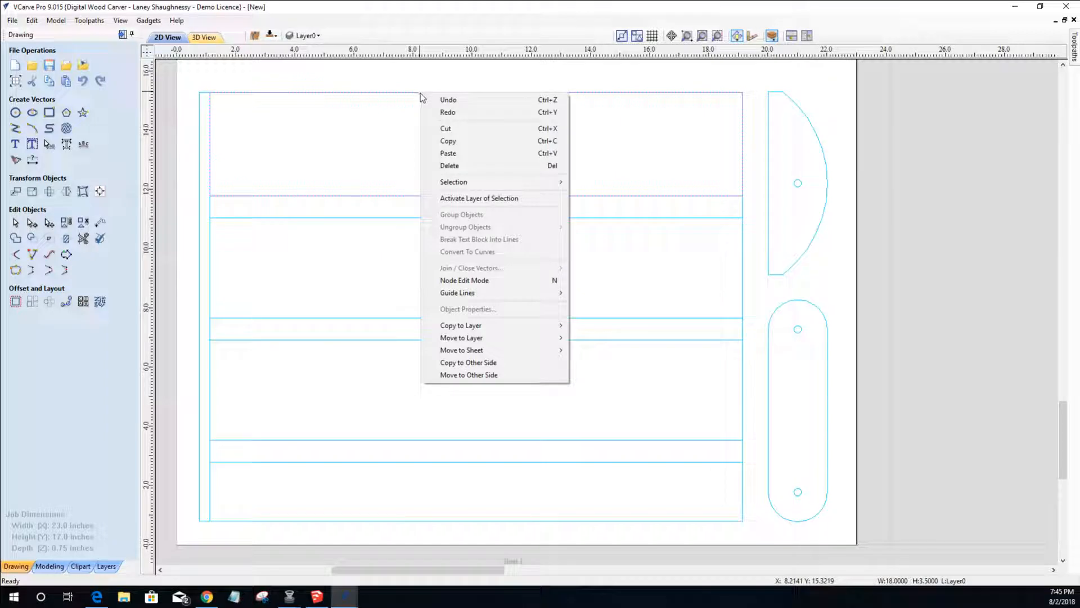
click(442, 166)
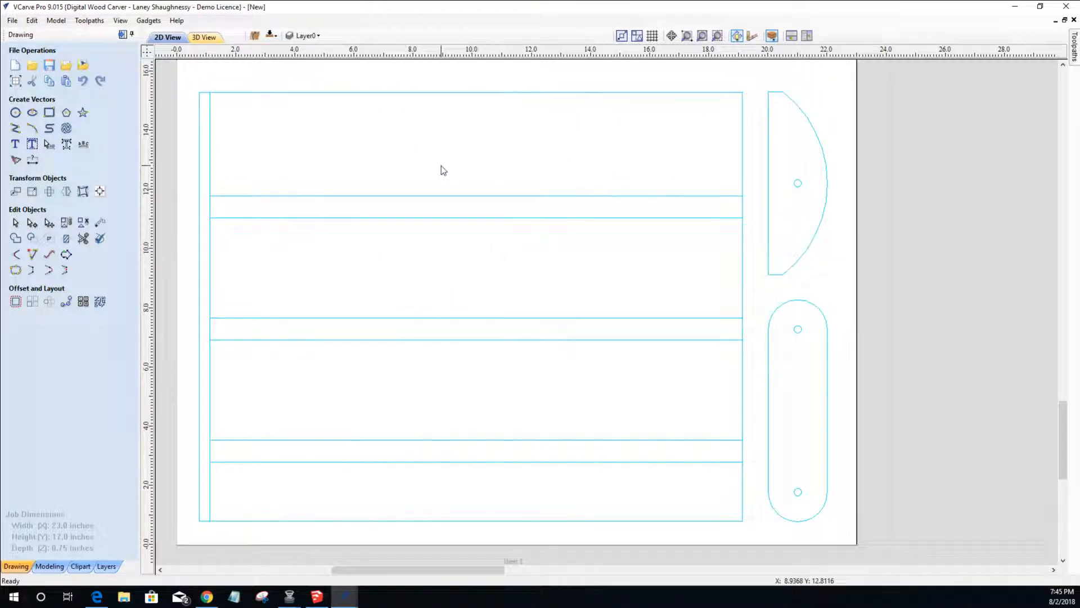
- Check the panel outline and upper groove, and delete the rectangle between the upper and middle grooves
click(450, 94)
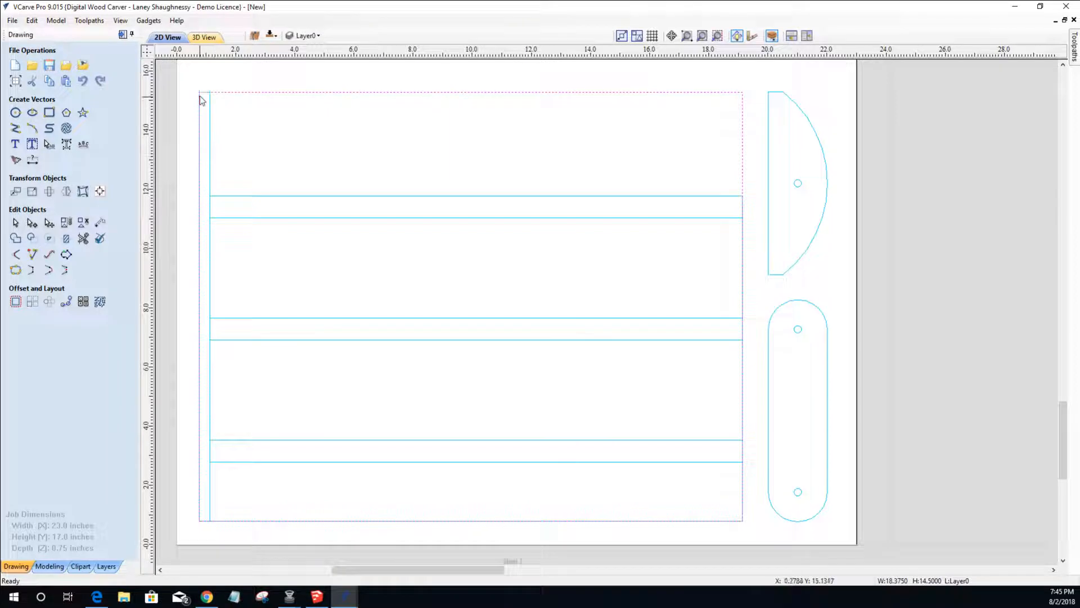
click(443, 138)
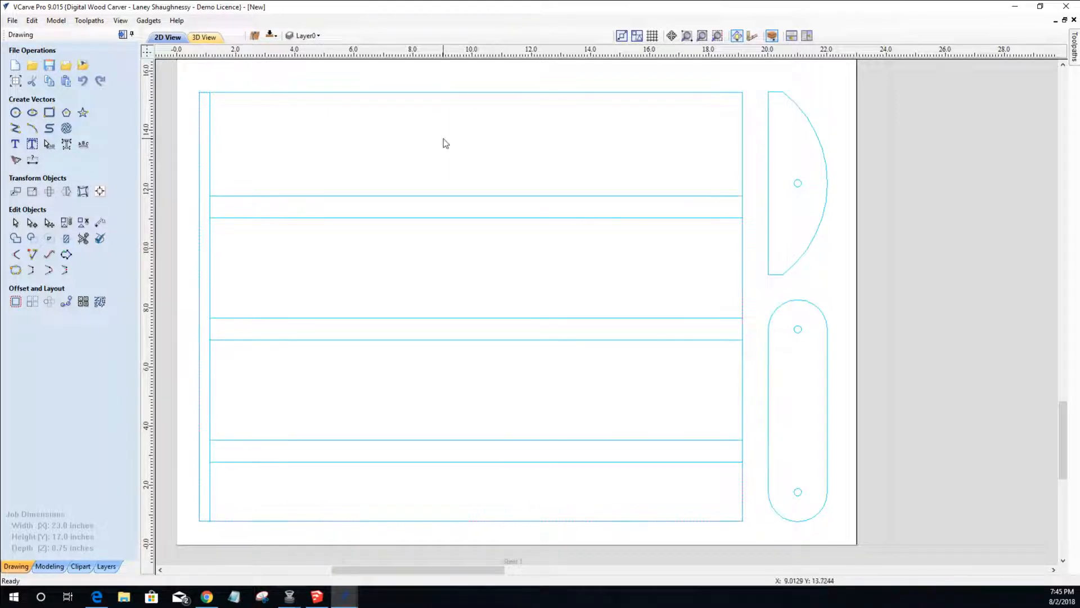
click(430, 197)
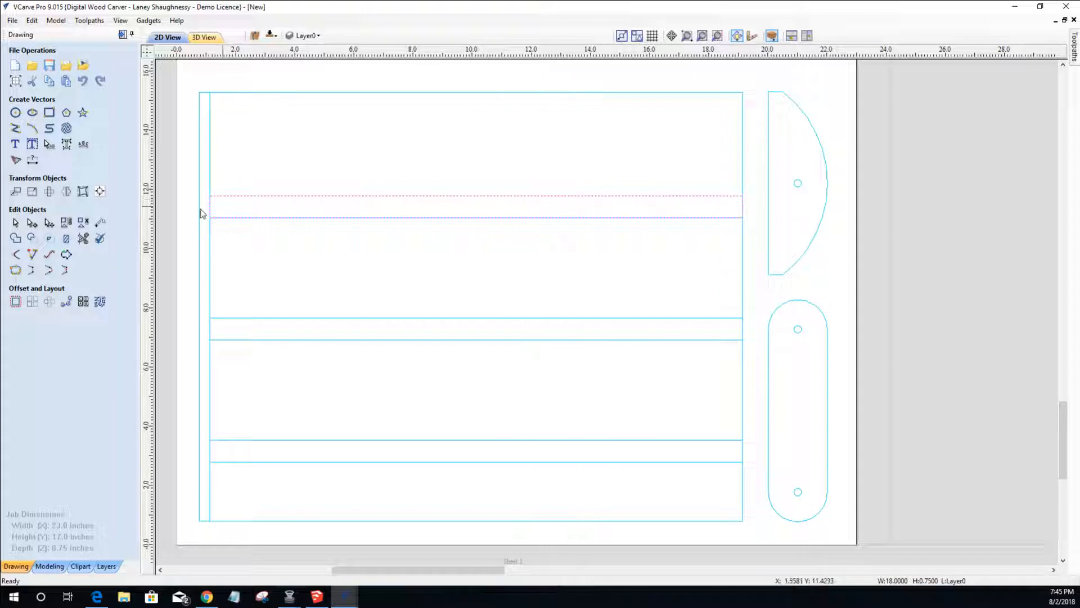
click(280, 328)
click(280, 318)
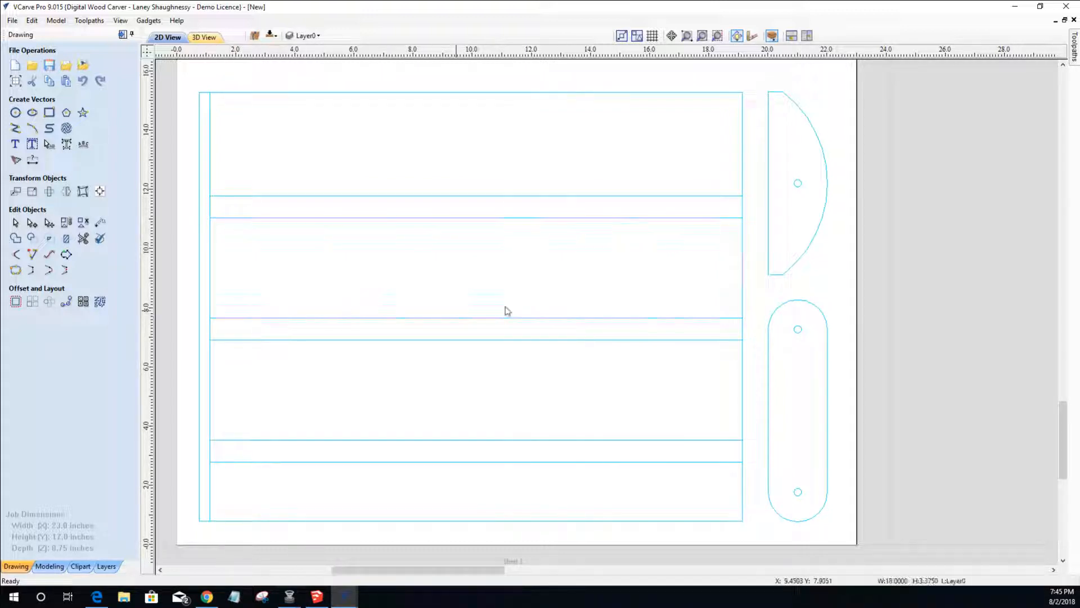
click(622, 280)
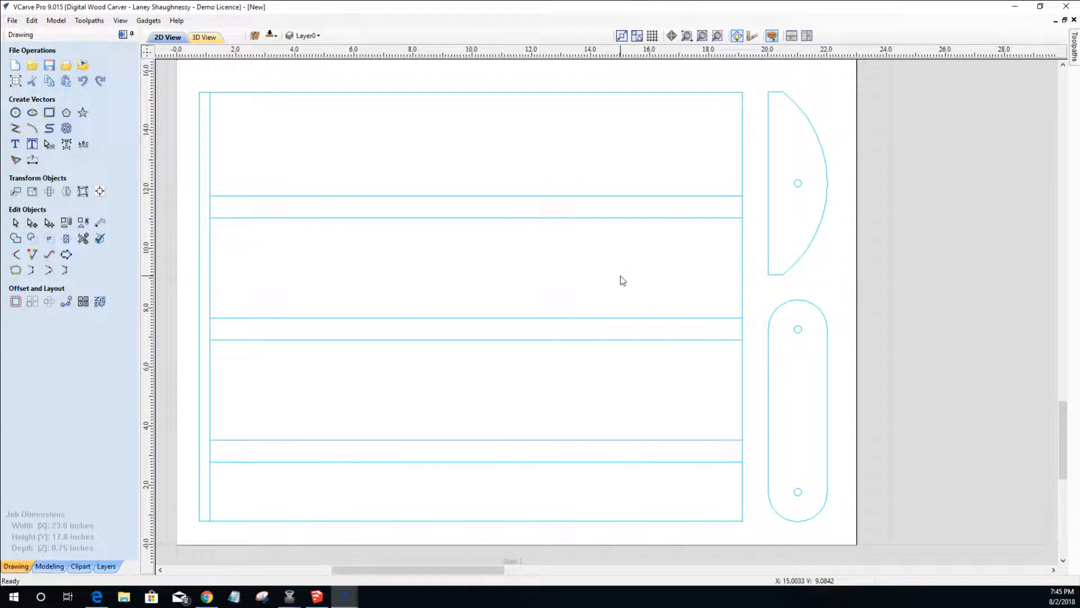
- Delete the rectangle between the middle and lower grooves and the rectangle below the lower groove
click(588, 319)
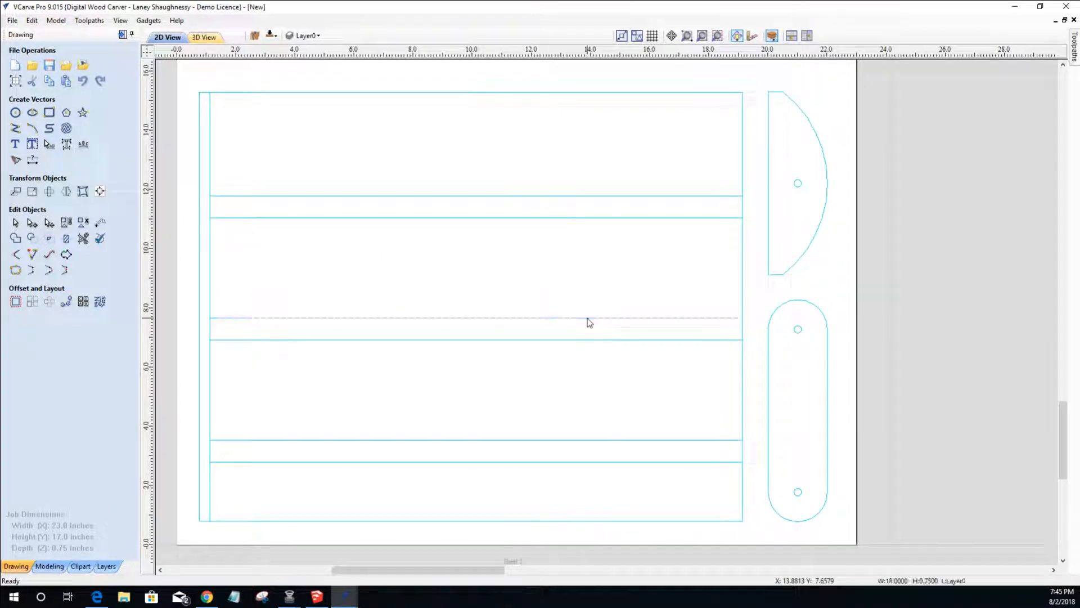
click(547, 445)
click(378, 389)
click(461, 521)
key(Escape)
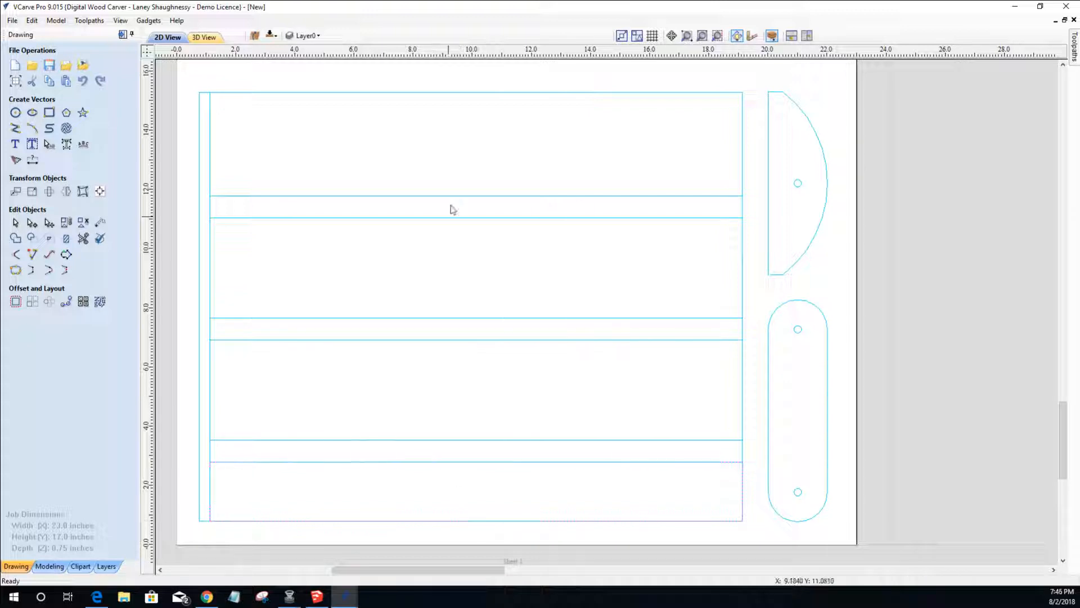
- Select the panel outline, the grooves and the narrow vertical strip in turn to check the remaining vectors
click(457, 92)
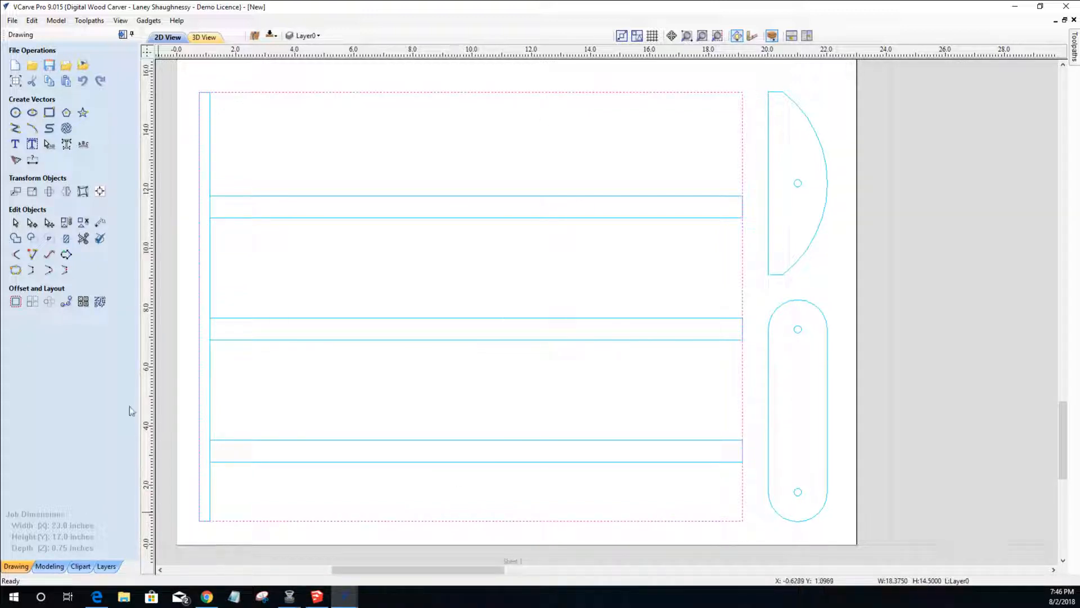
click(600, 218)
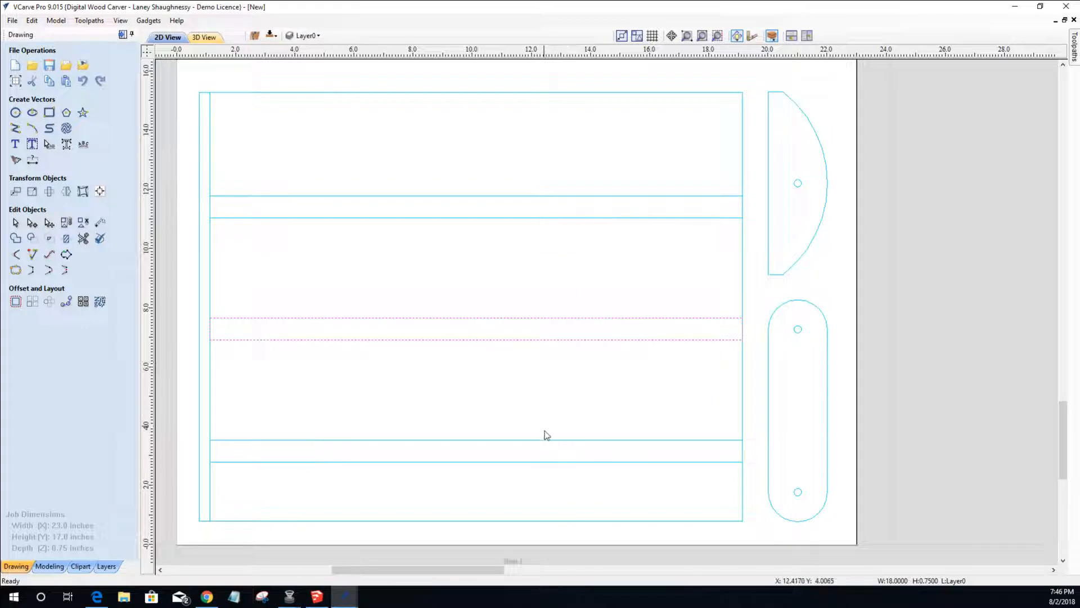
click(552, 444)
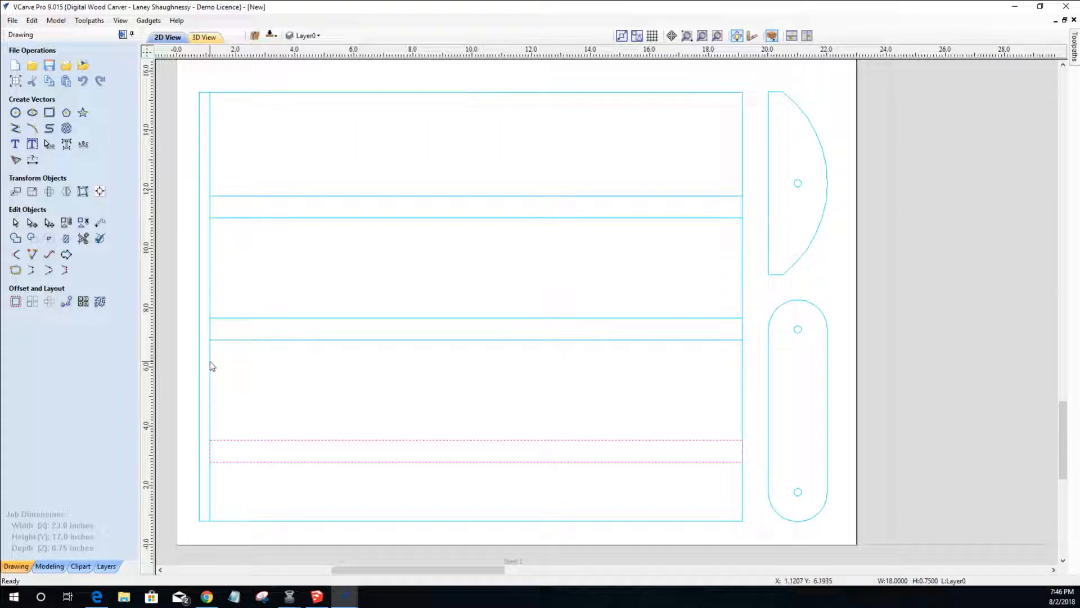
click(201, 100)
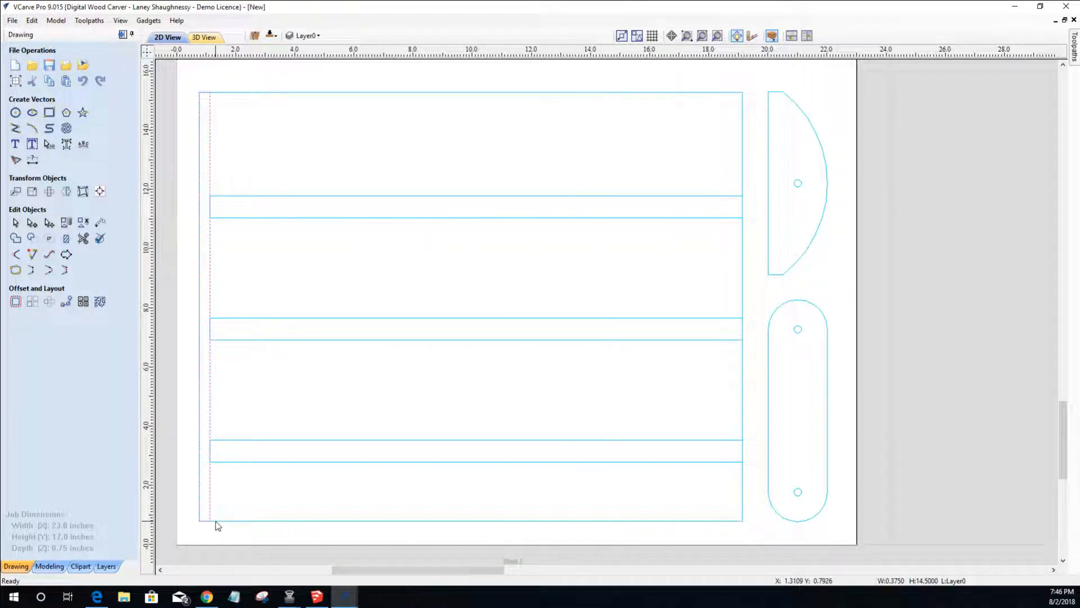
drag(407, 573, 370, 571)
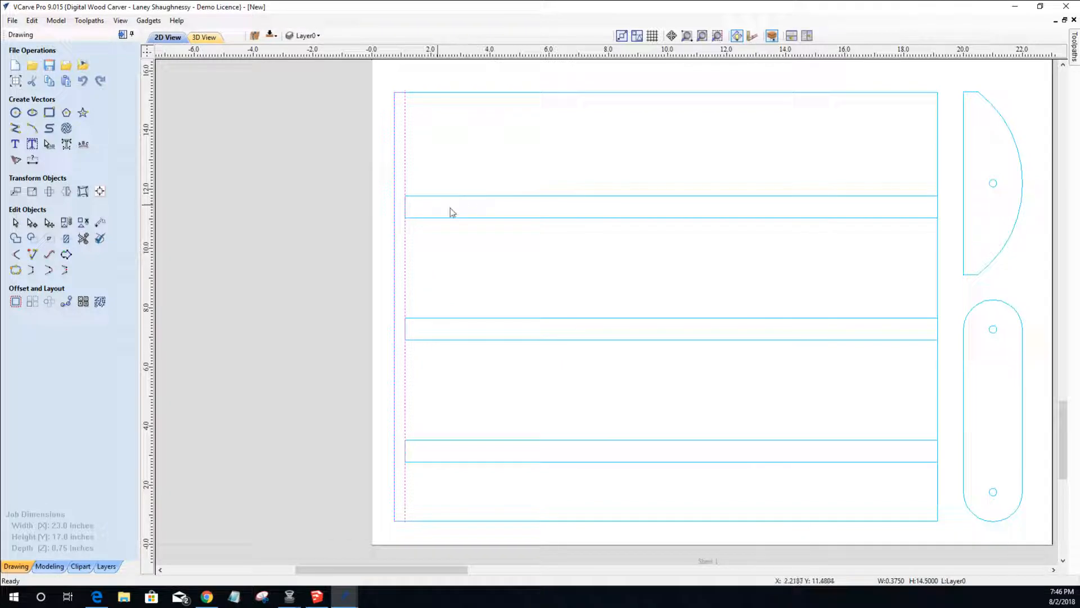
scroll(521, 214, up, 1)
scroll(521, 214, down, 3)
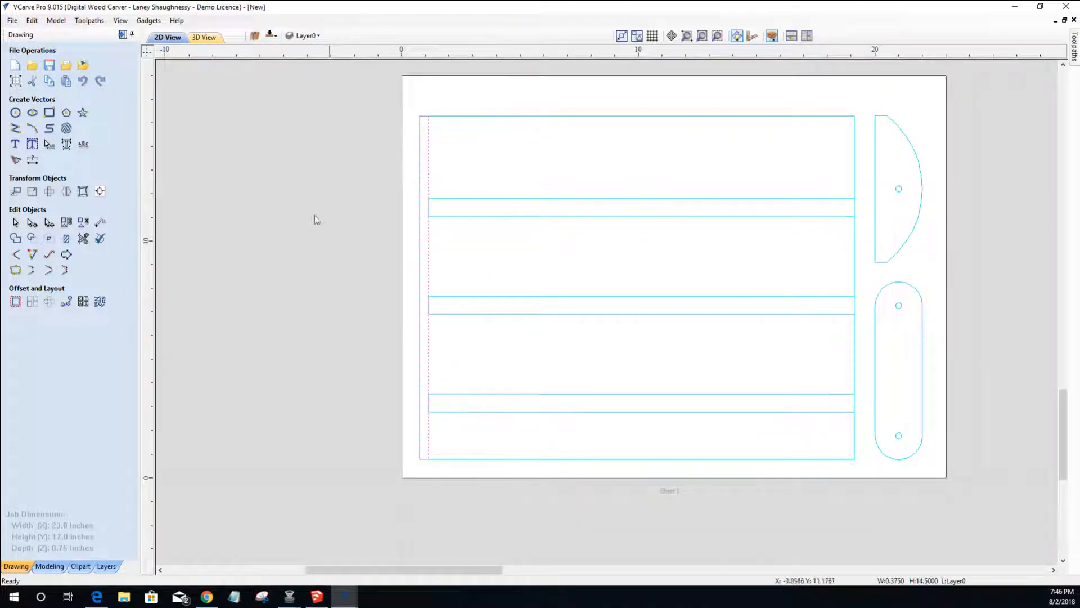
- Draw two 0.25-inch-diameter circles, one at X 0.5, Y 16.5 and one inside the upper groove near its left end
click(15, 112)
click(19, 183)
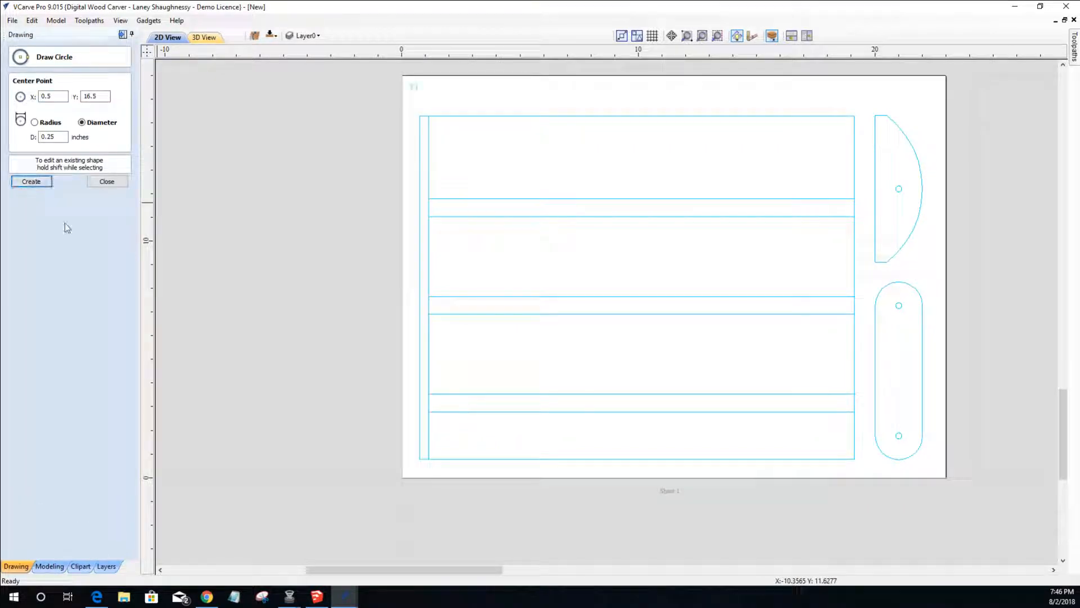
click(442, 208)
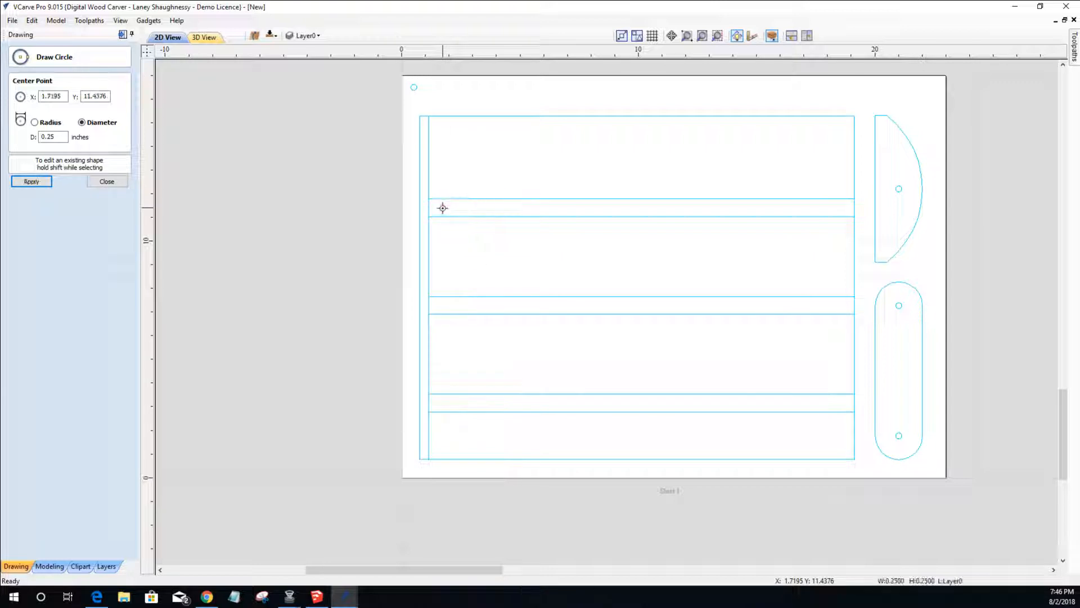
click(107, 181)
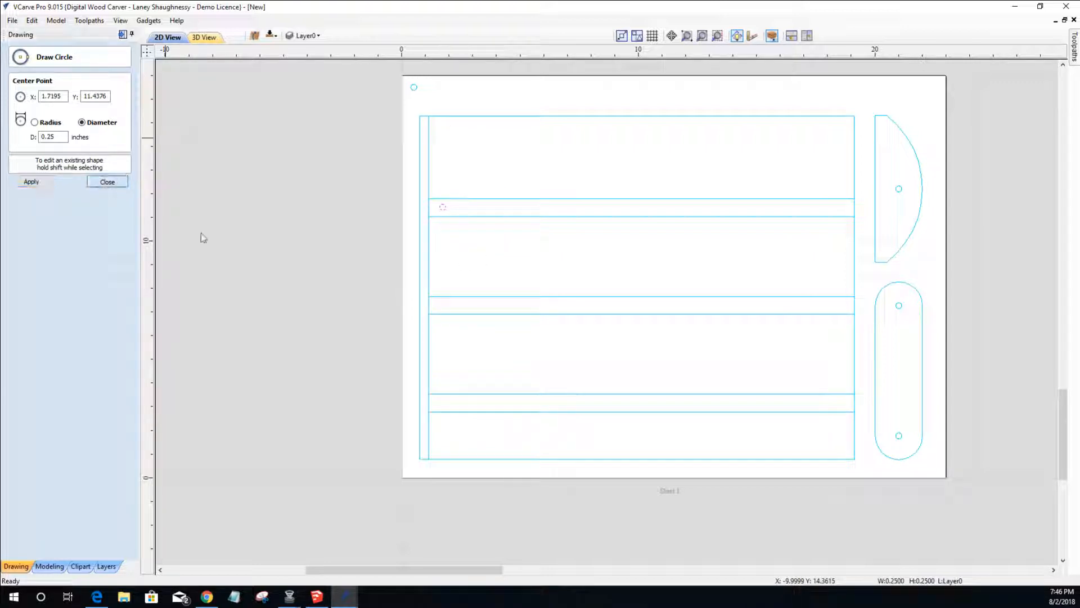
click(340, 222)
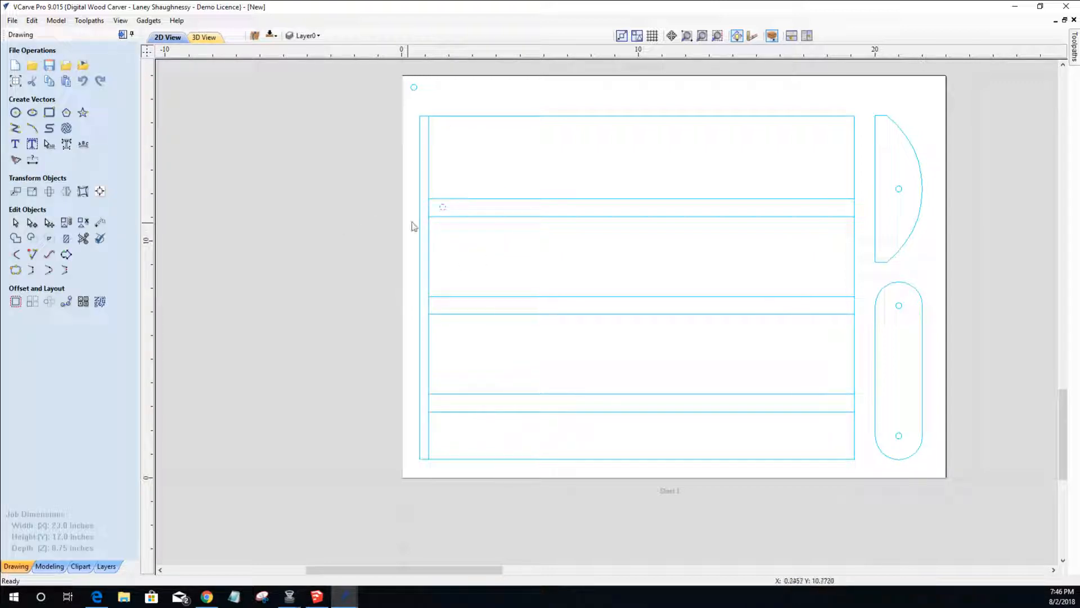
- Move the circle inside the upper groove to a new black layer named bit
right_click(442, 212)
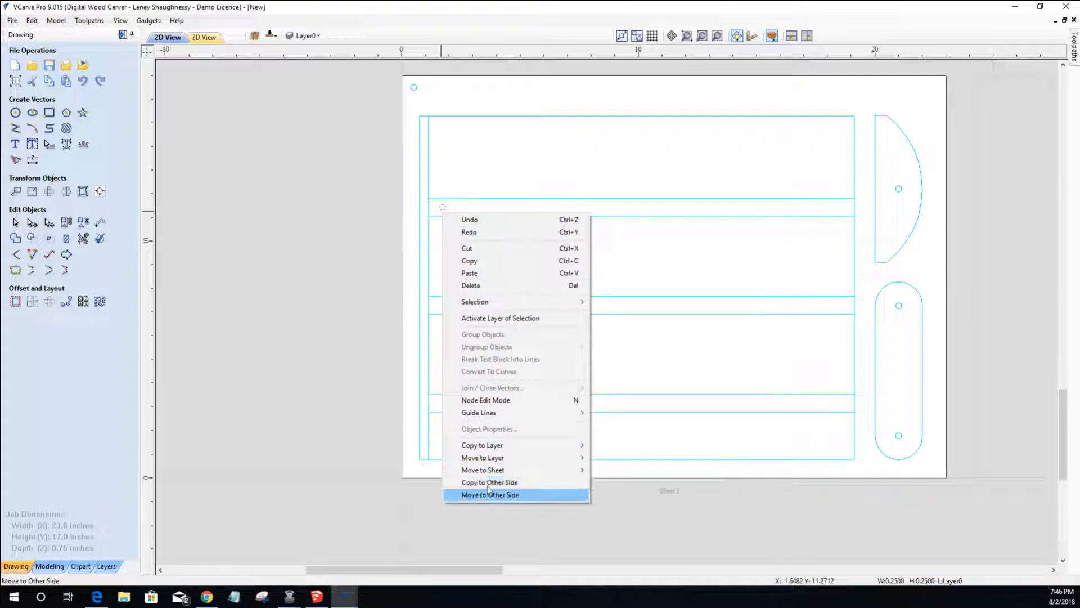
mouse_move(569, 459)
click(611, 537)
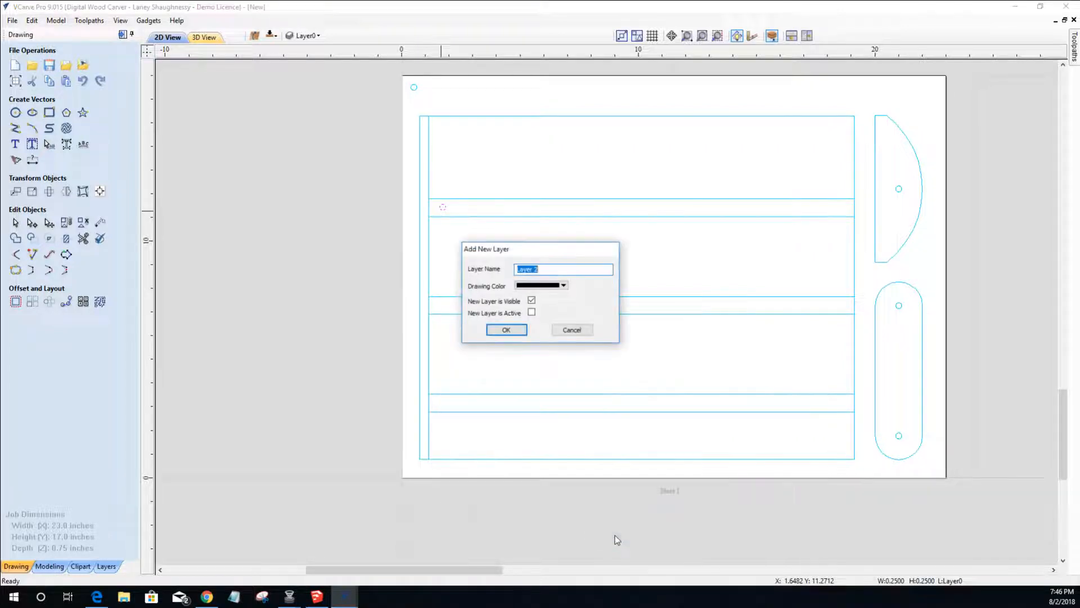
text(bit)
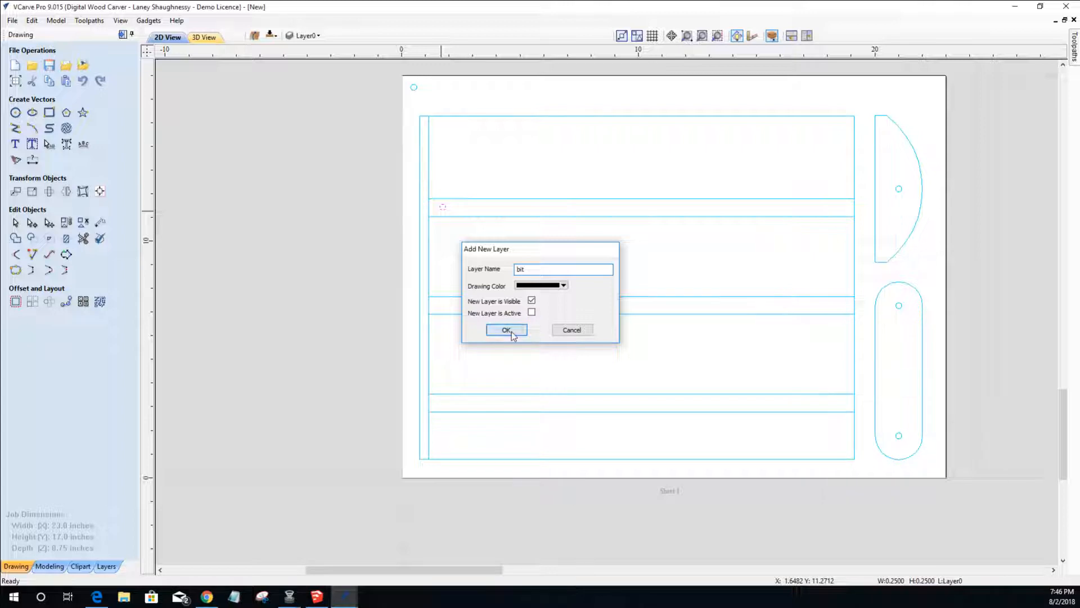
click(507, 329)
- Move the bit circle around the left end of the upper groove, along its edges and corners, to simulate the cutter's path
scroll(451, 247, up, 3)
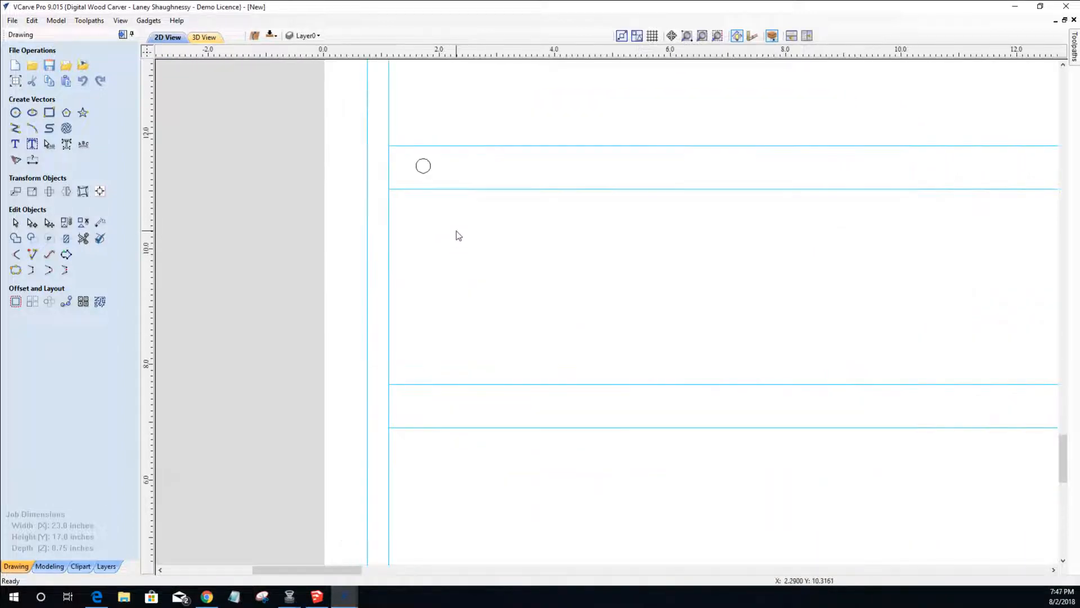
click(423, 173)
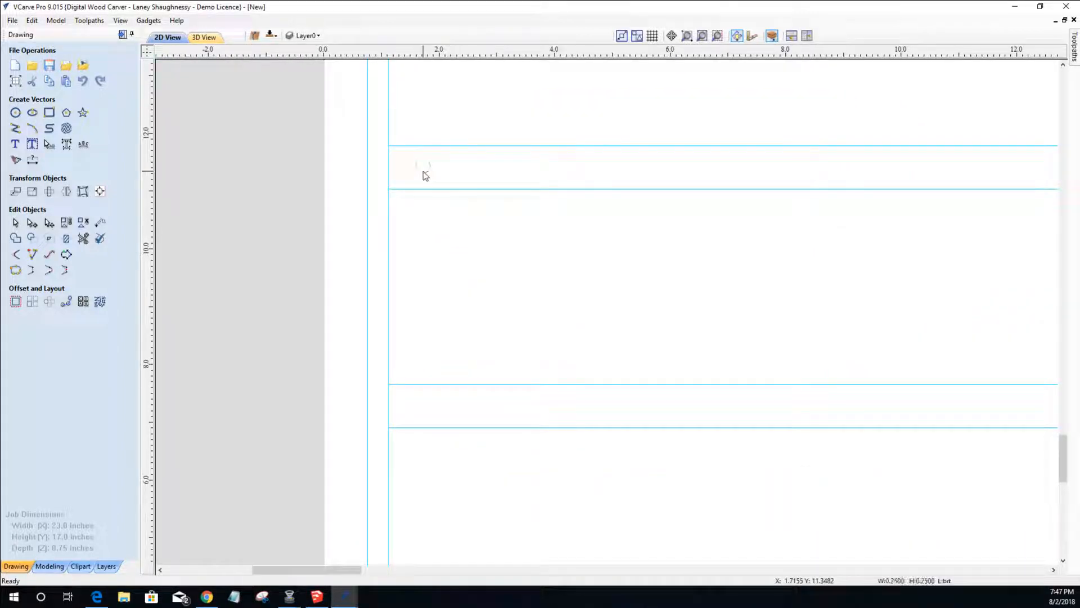
mouse_move(425, 157)
mouse_down()
mouse_move(393, 150)
mouse_move(405, 153)
mouse_up()
key(Left)
key(Down)
key(Down)
key(Down)
key(Down)
key(Down)
key(Down)
key(Down)
key(Down)
key(Down)
key(Right)
key(Right)
key(Right)
key(Right)
key(Right)
key(Right)
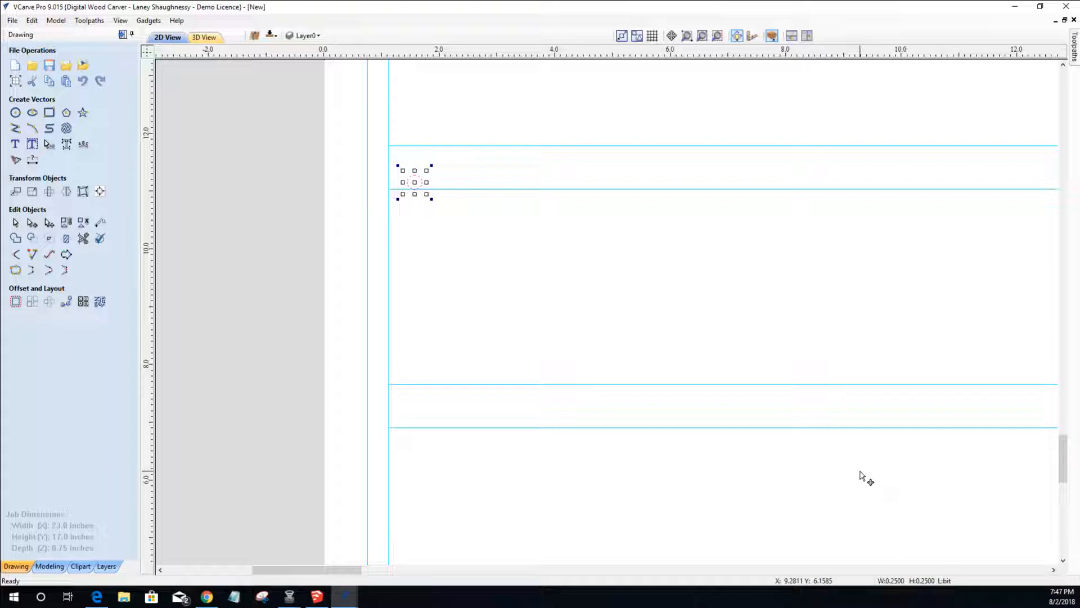
key(Left)
key(Left)
key(Left)
key(Left)
key(Left)
key(Left)
key(Up)
key(Up)
key(Up)
key(Up)
key(Up)
key(Up)
key(Up)
key(Up)
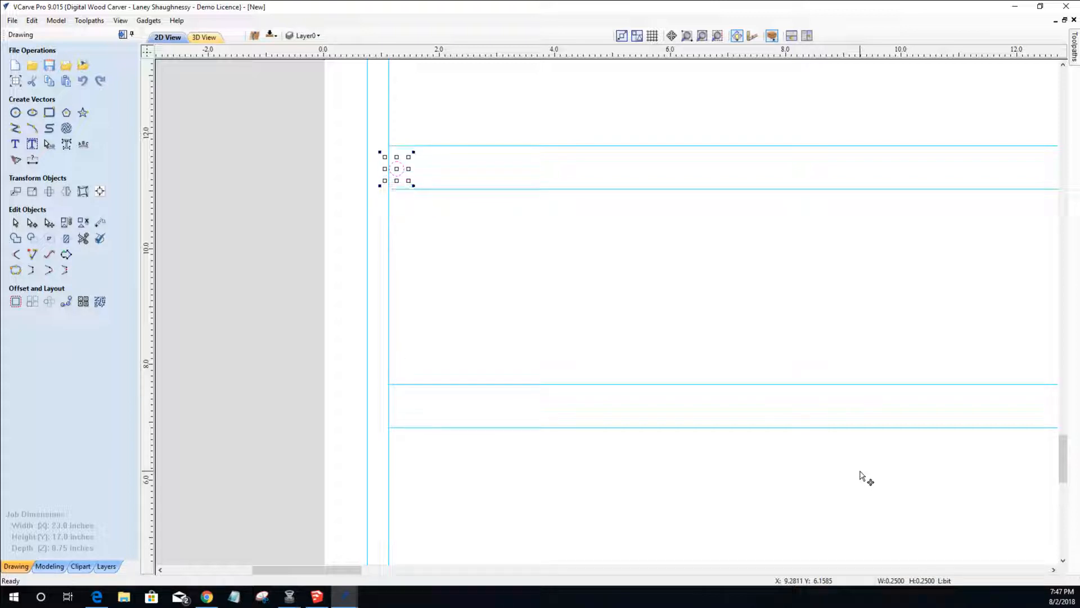
key(Up)
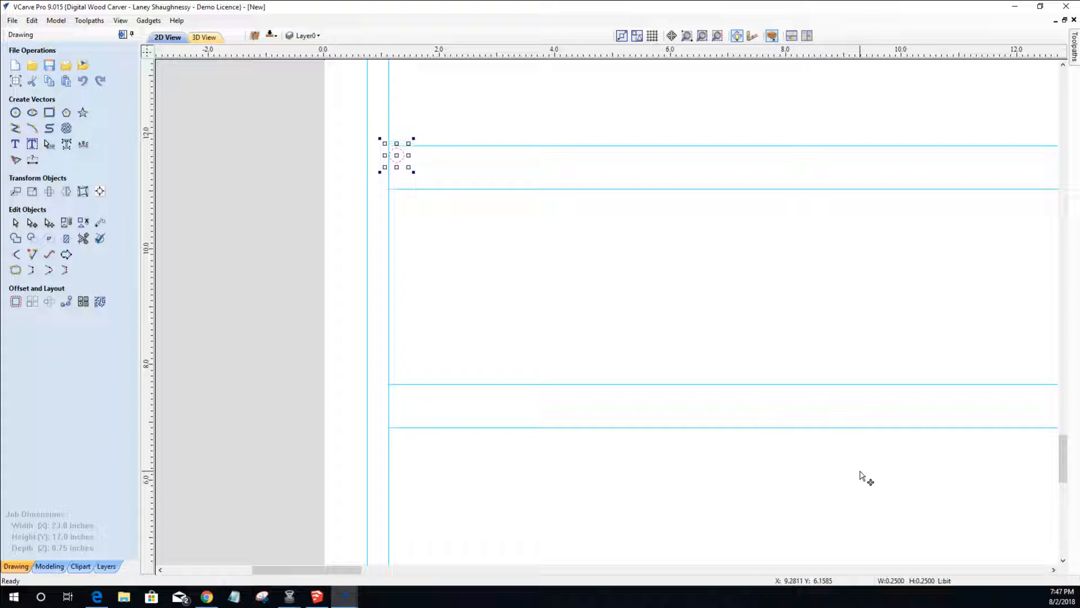
- Move the bit circle off the sheet, into the empty area beyond its left edge
scroll(552, 386, down, 3)
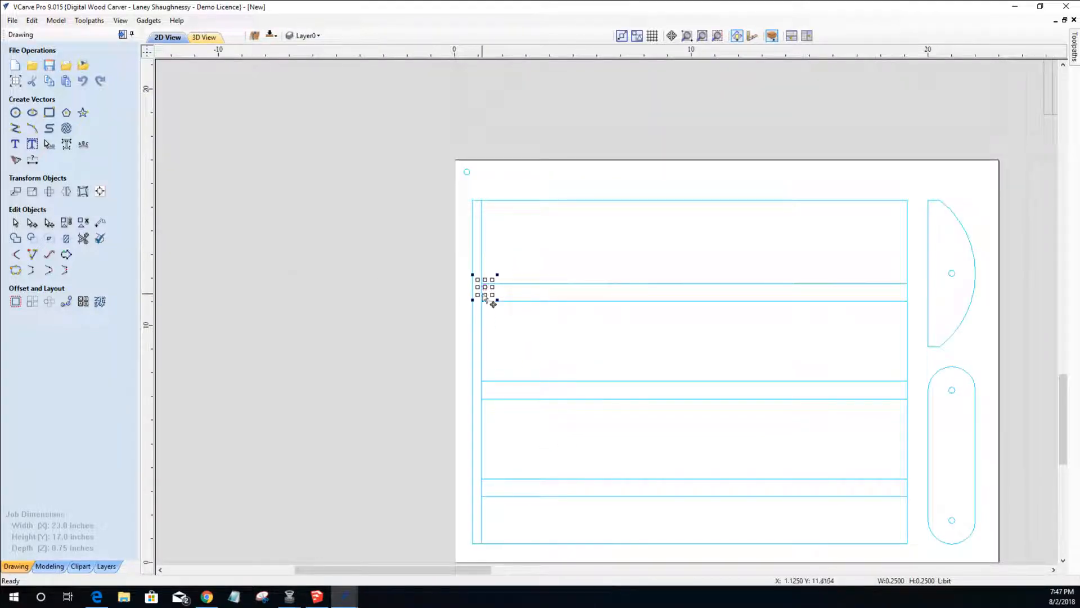
click(425, 227)
drag(426, 227, 404, 189)
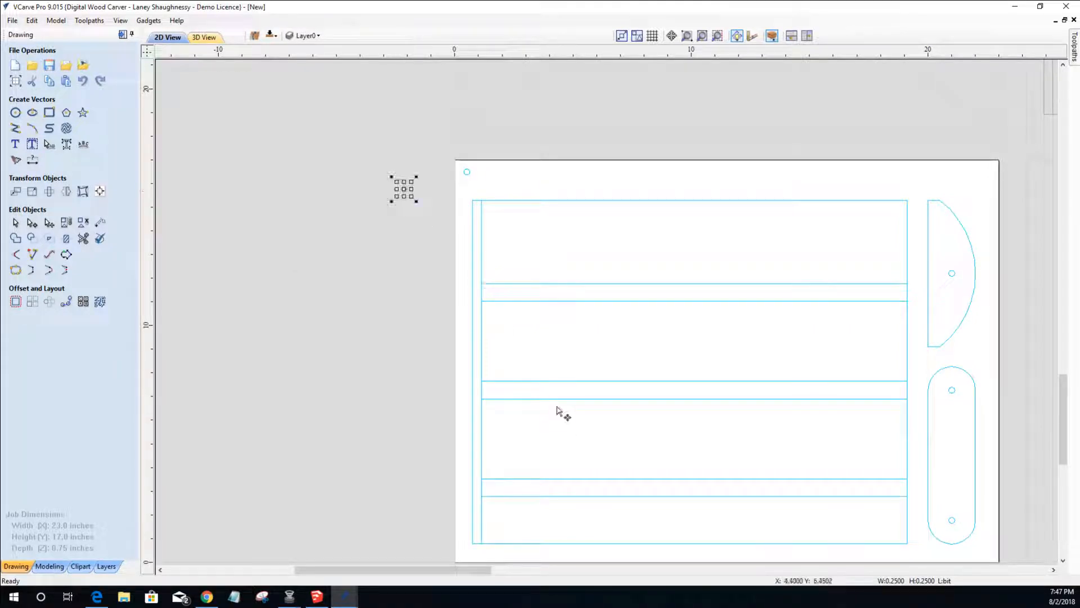
- Stretch the upper groove symmetrically to about 18.85 inches wide so both ends extend past the panel's edges
click(518, 303)
click(518, 304)
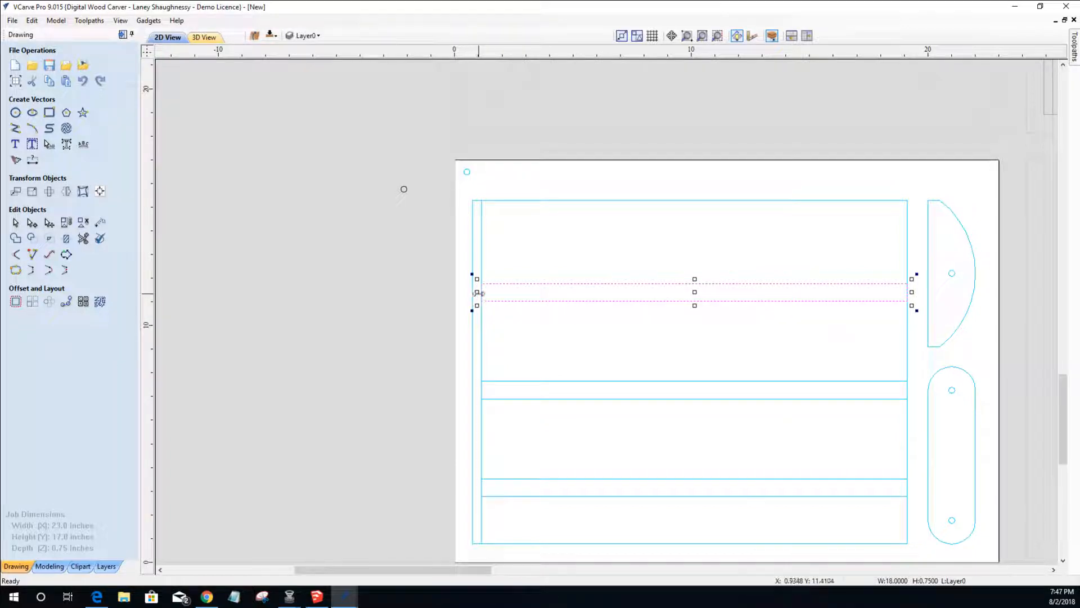
scroll(479, 307, up, 2)
scroll(478, 307, down, 1)
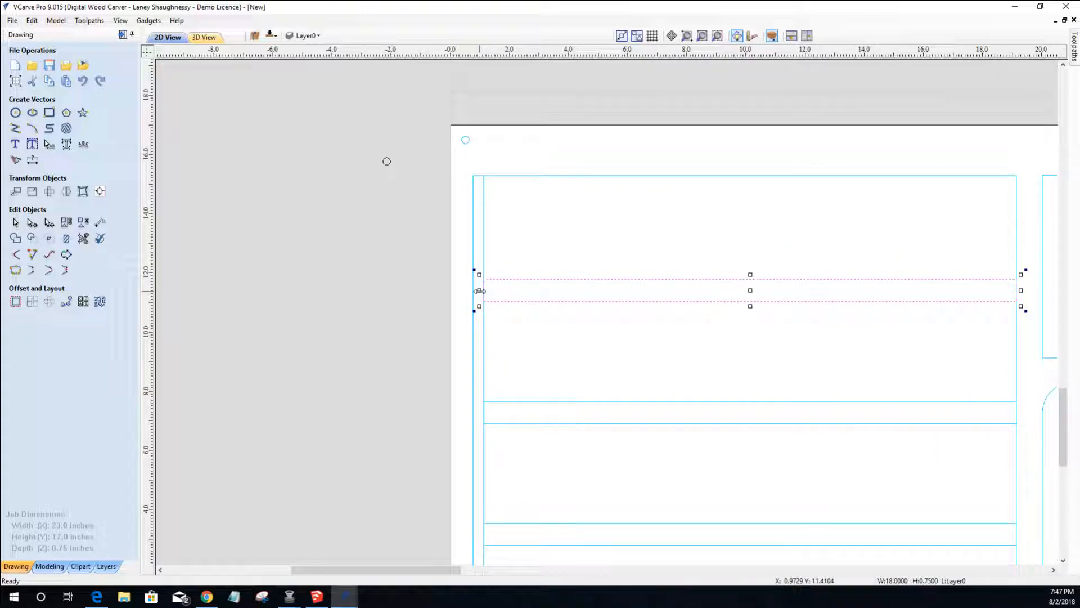
drag(479, 291, 471, 295)
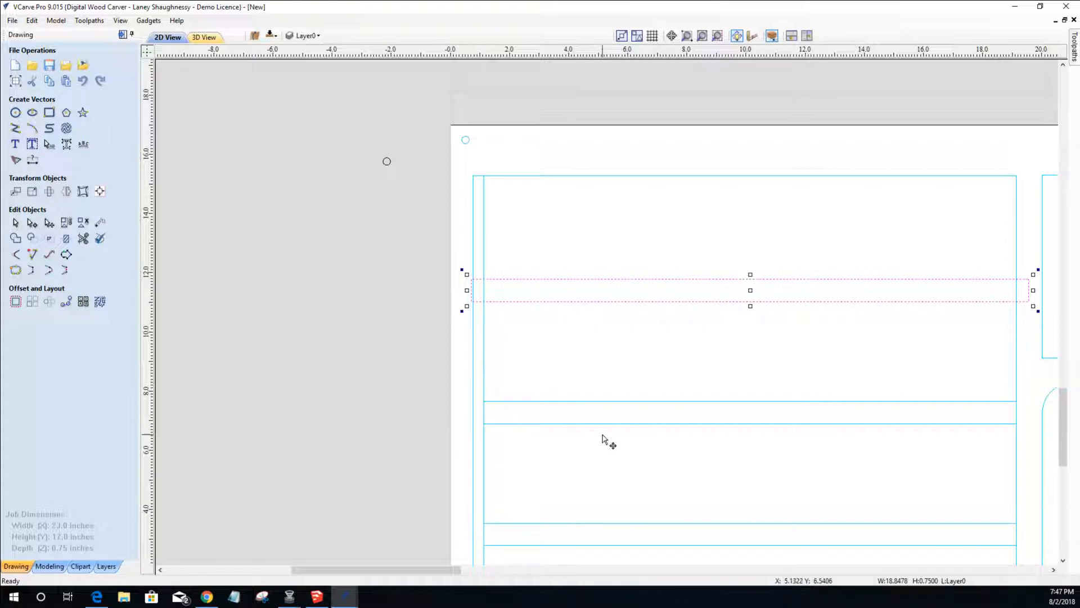
scroll(601, 412, down, 2)
scroll(634, 470, up, 1)
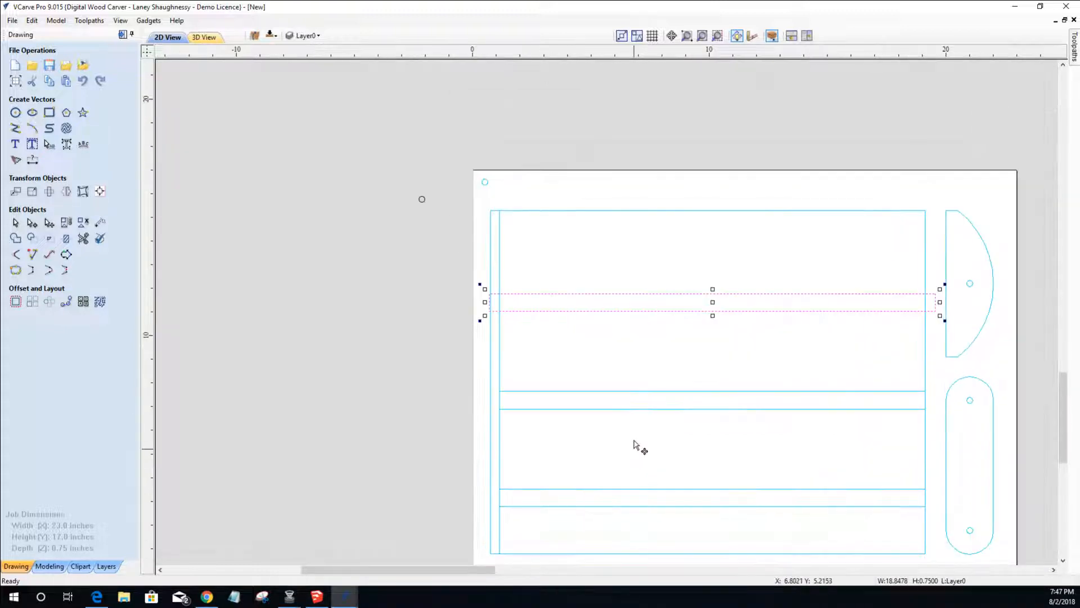
- Stretch the middle and lower grooves symmetrically to about 18.82 and 18.86 inches wide so their ends extend past the panel's edges
click(645, 396)
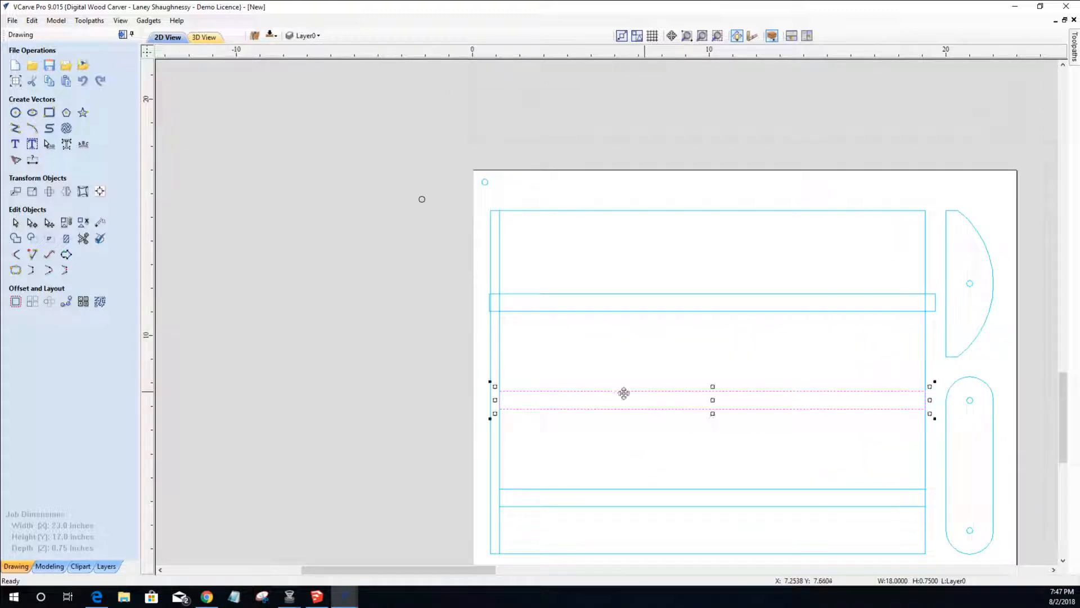
drag(495, 401, 490, 400)
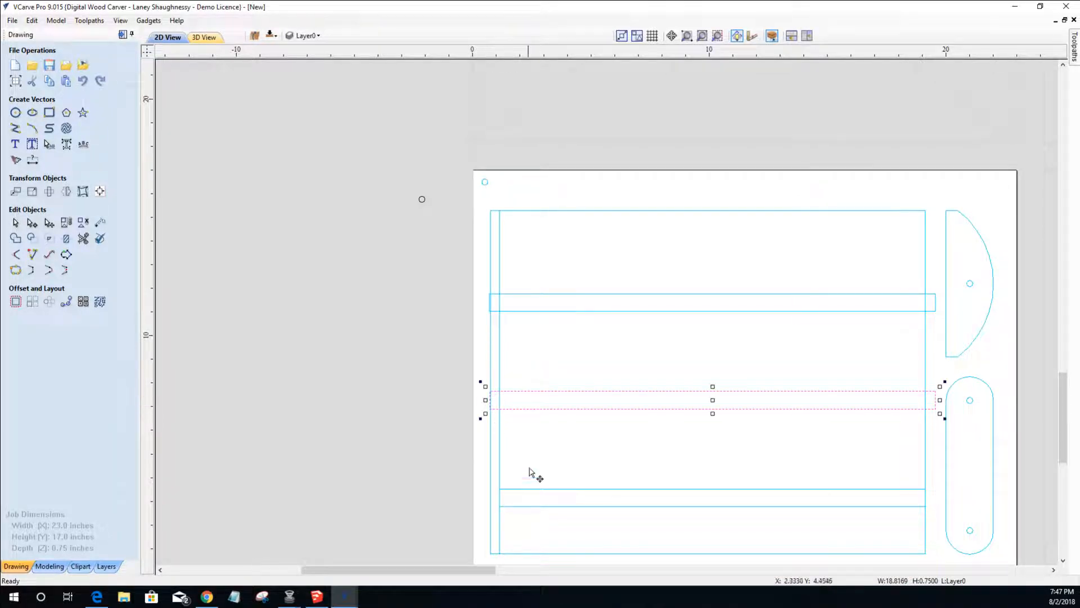
scroll(619, 511, down, 3)
scroll(634, 548, up, 3)
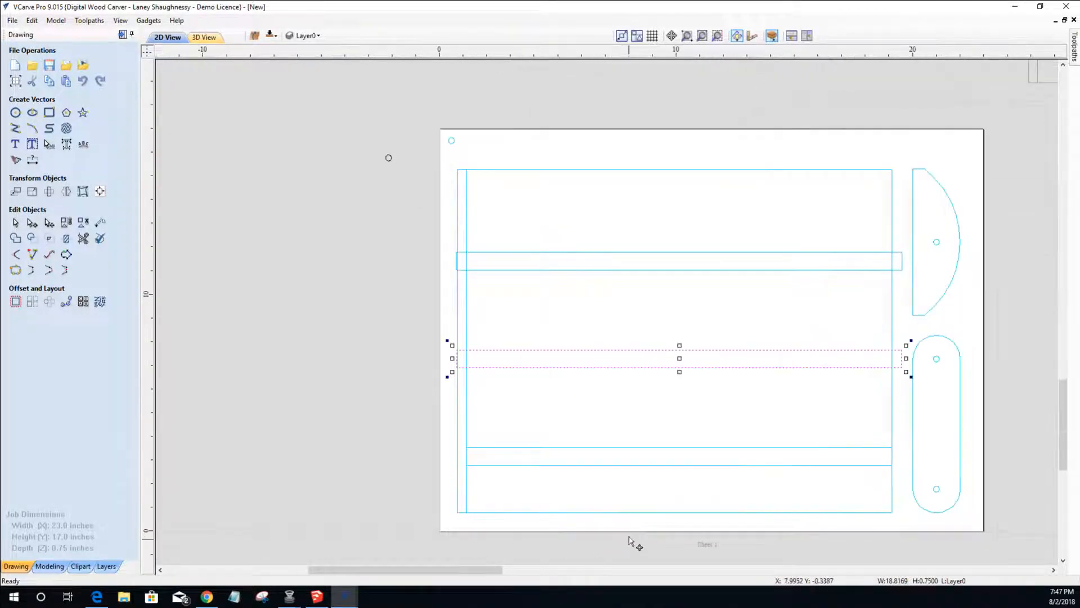
click(616, 450)
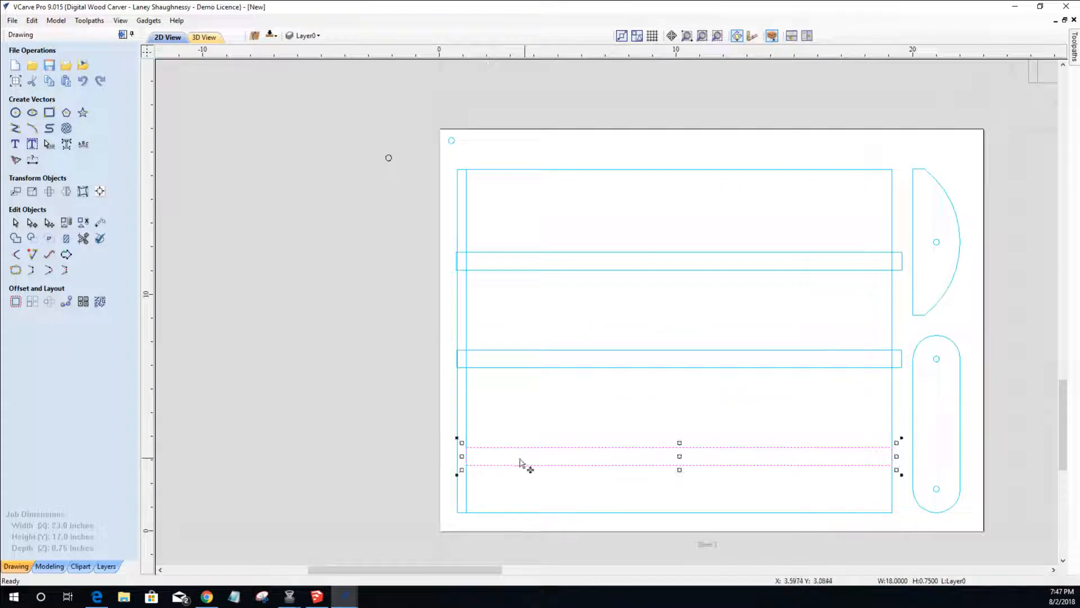
drag(458, 457, 455, 455)
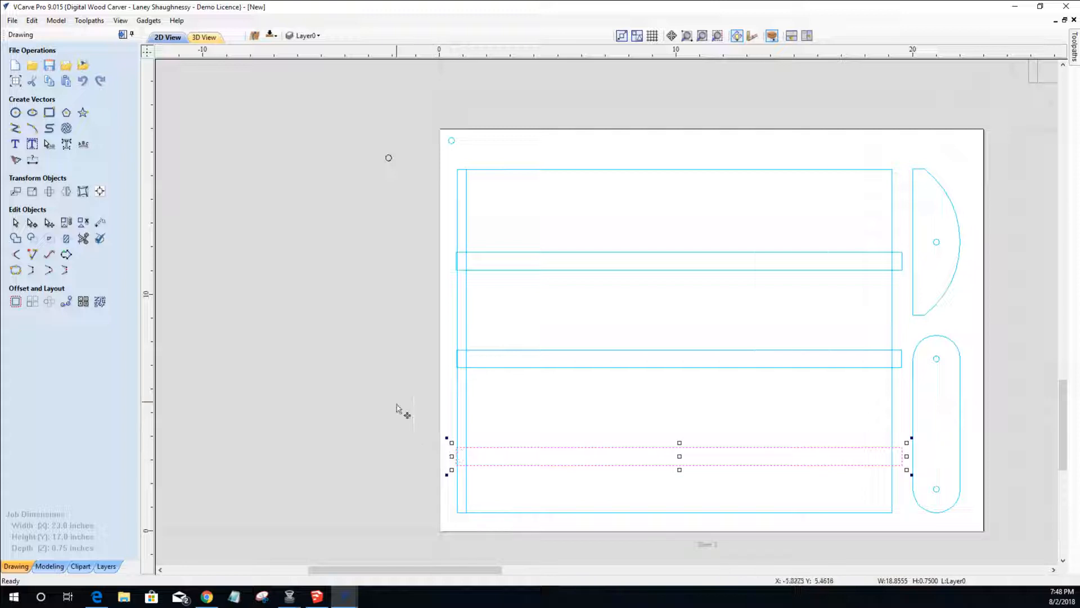
- Try to widen the vertical edge groove outward past the panel's left edge, then undo the stretch
click(457, 307)
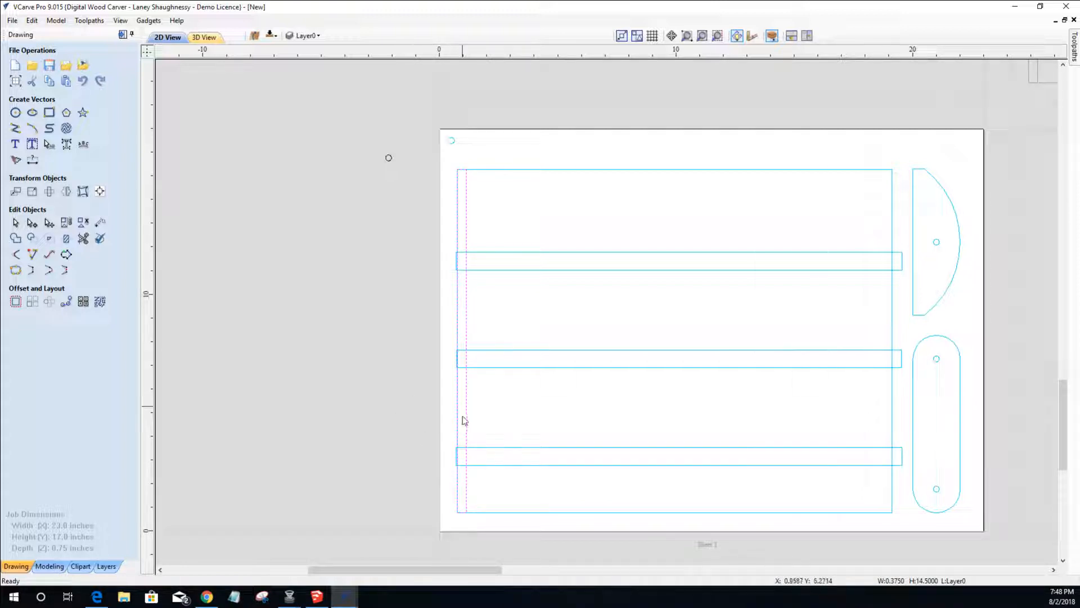
scroll(411, 251, up, 2)
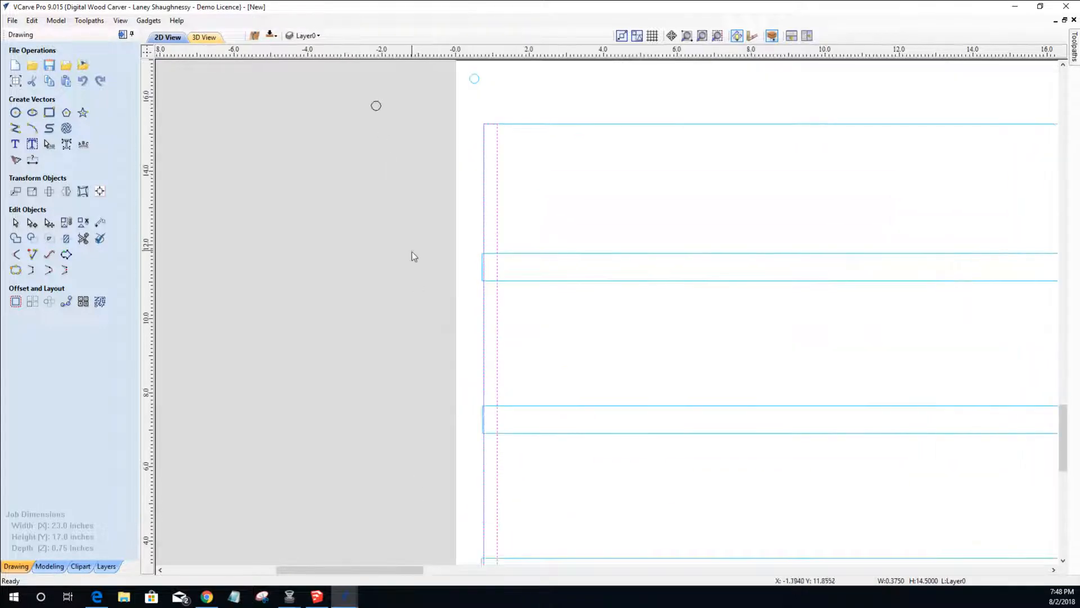
click(484, 351)
drag(479, 391, 474, 391)
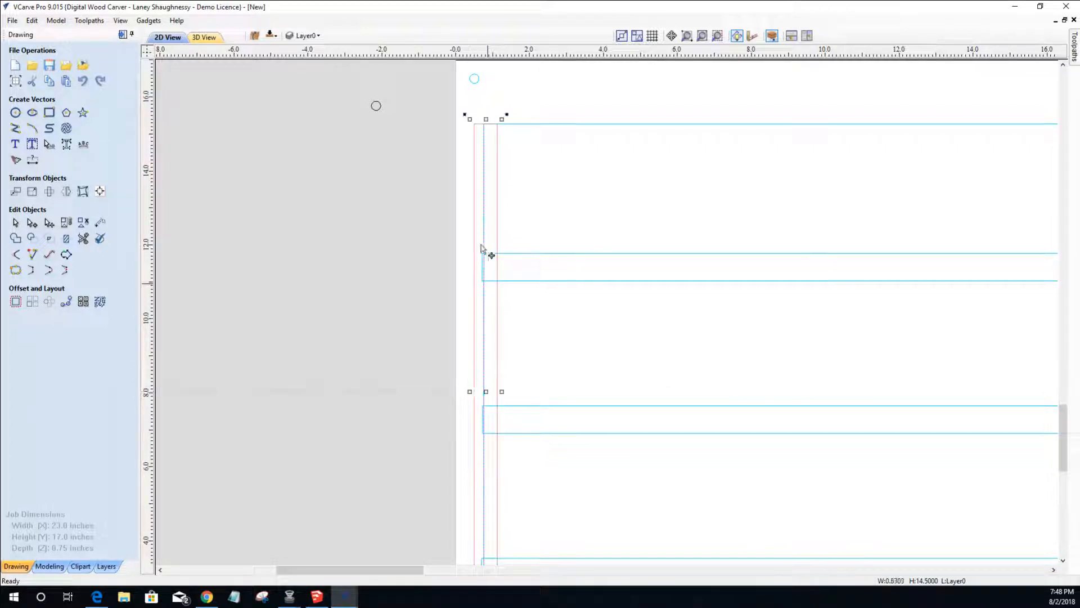
click(485, 145)
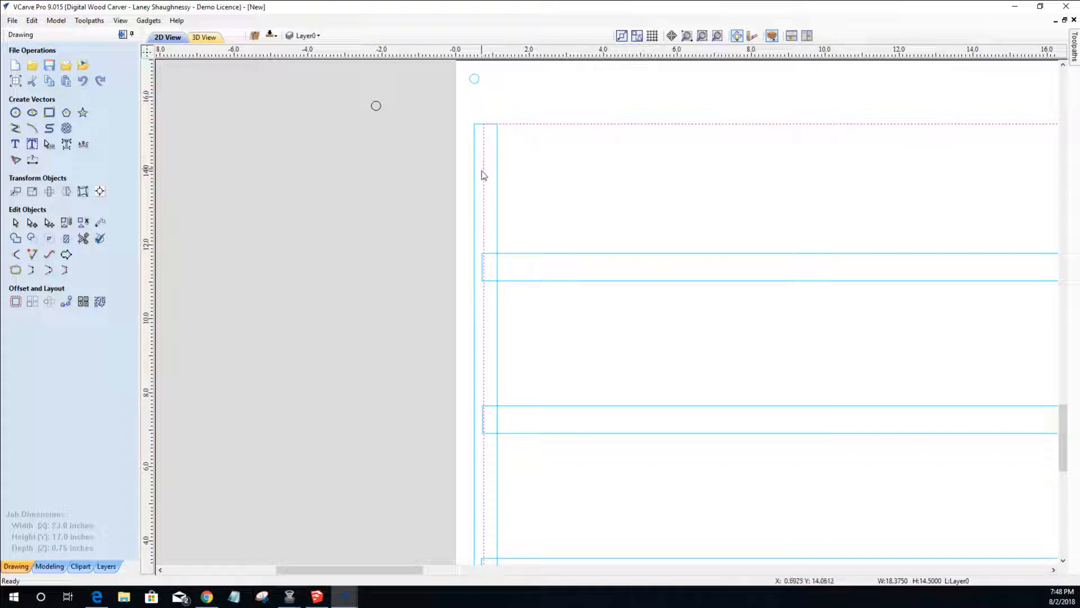
key(ctrl+z)
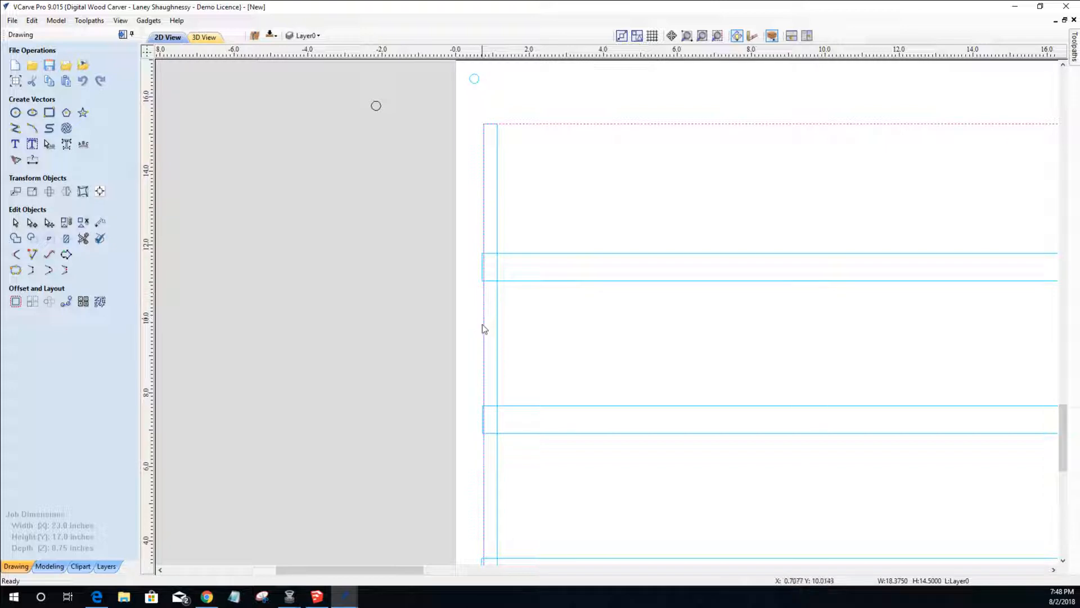
- Widen the vertical edge groove outward past the panel's left edge to about 0.58 inches
click(484, 367)
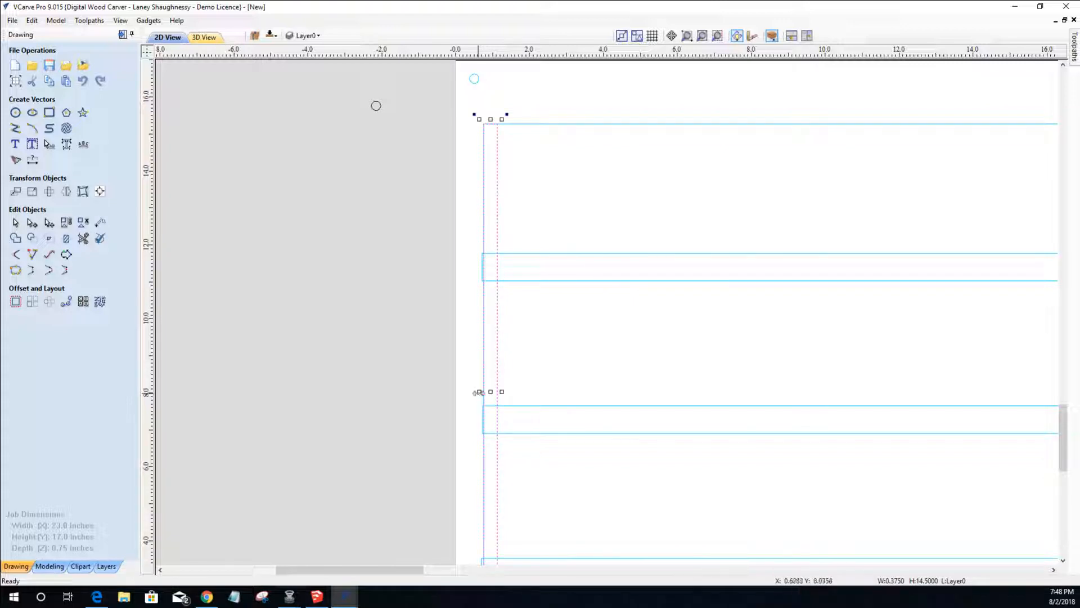
drag(480, 390, 476, 393)
click(483, 185)
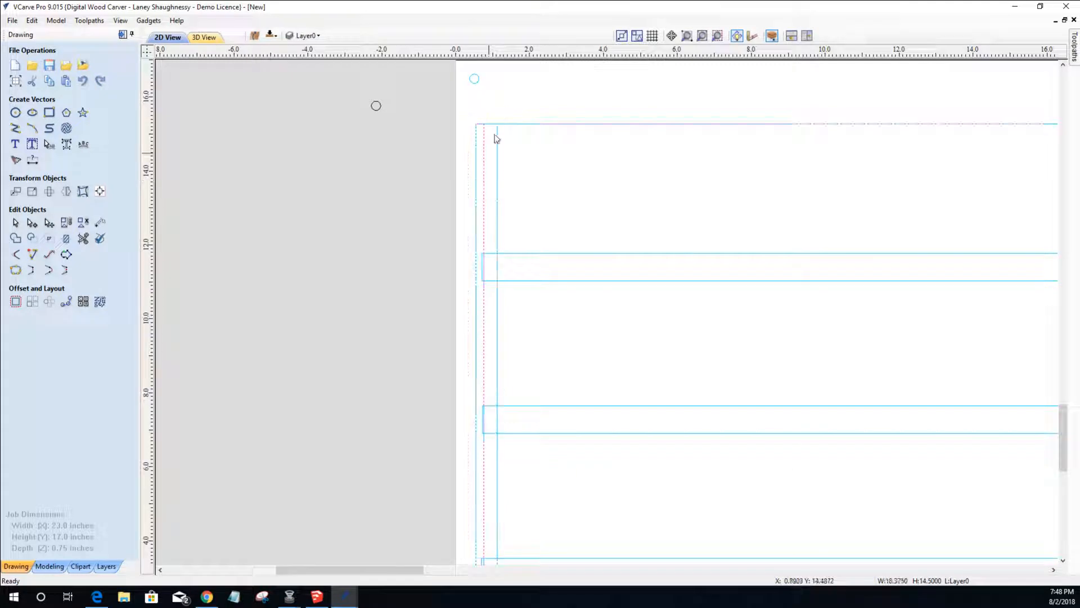
click(476, 204)
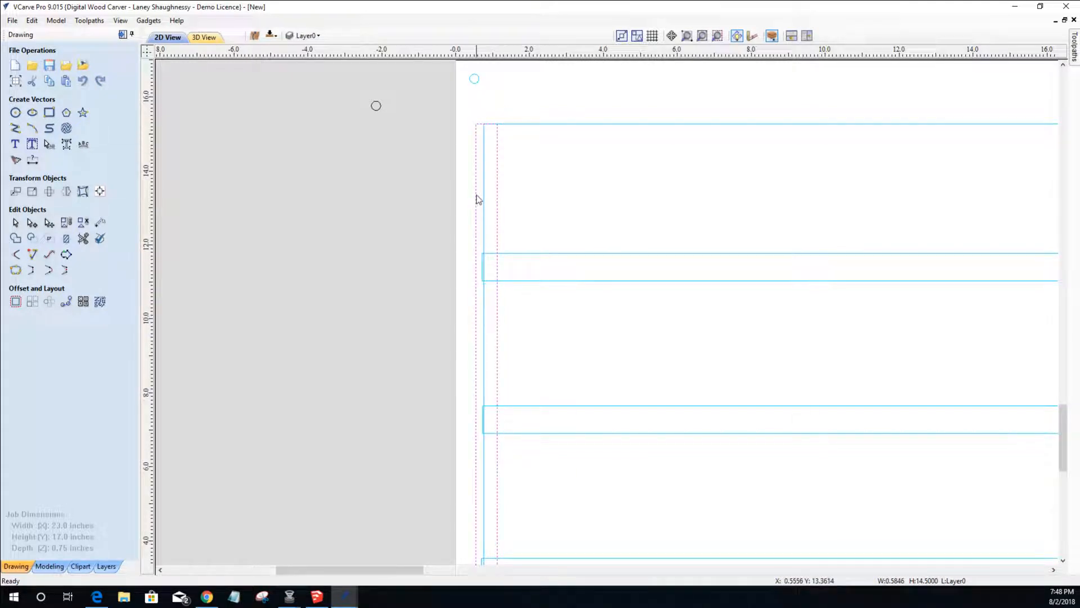
- Lengthen the vertical edge groove symmetrically to about 15.55 inches so it extends past the panel's top and bottom edges
click(488, 169)
scroll(486, 120, down, 3)
scroll(488, 189, up, 1)
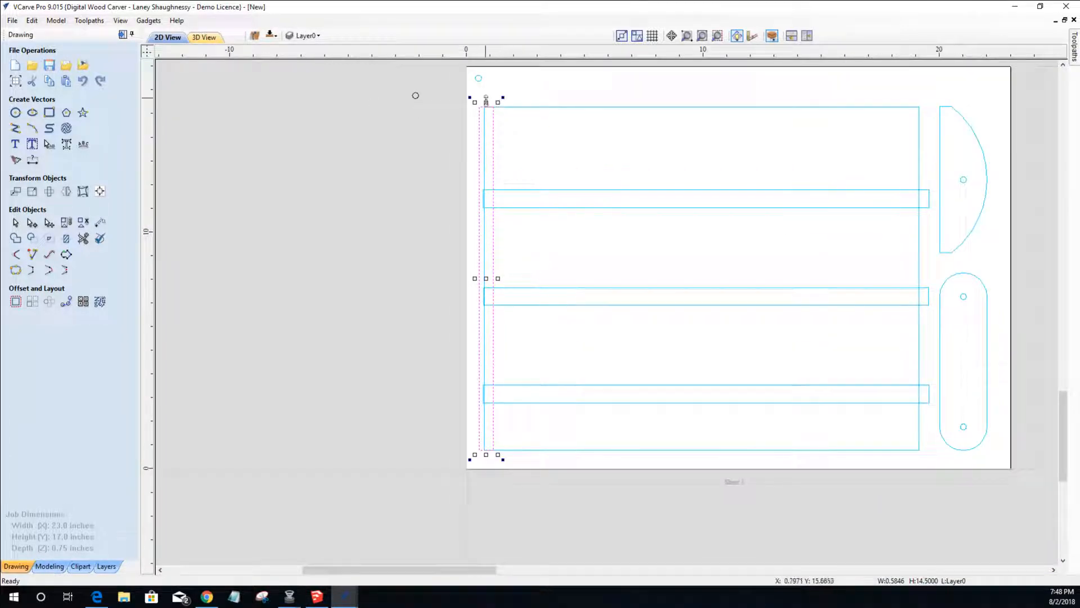
drag(486, 101, 486, 86)
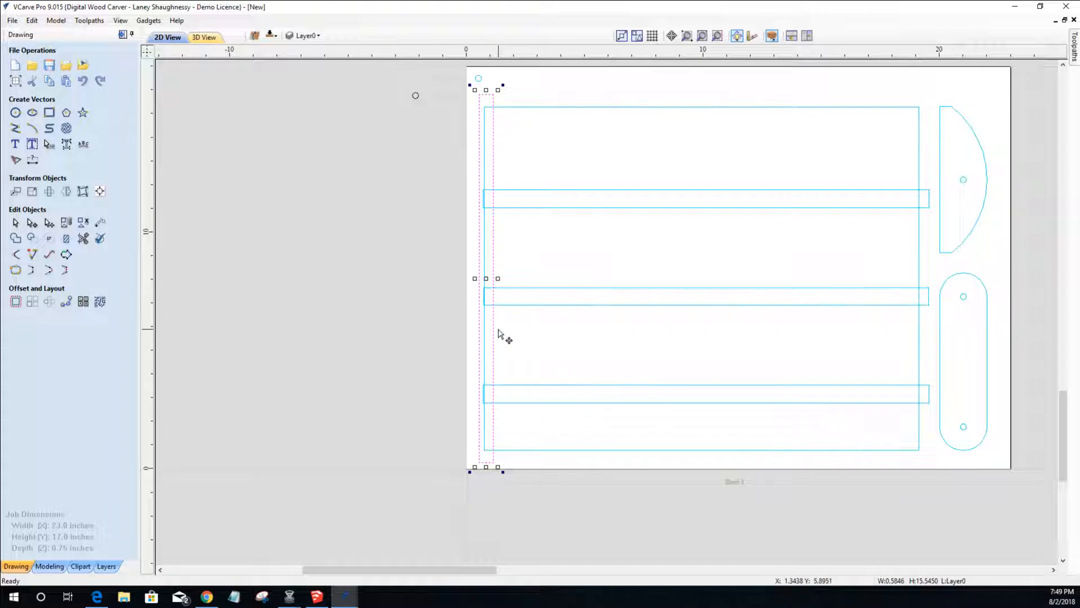
scroll(501, 335, down, 1)
scroll(588, 165, up, 1)
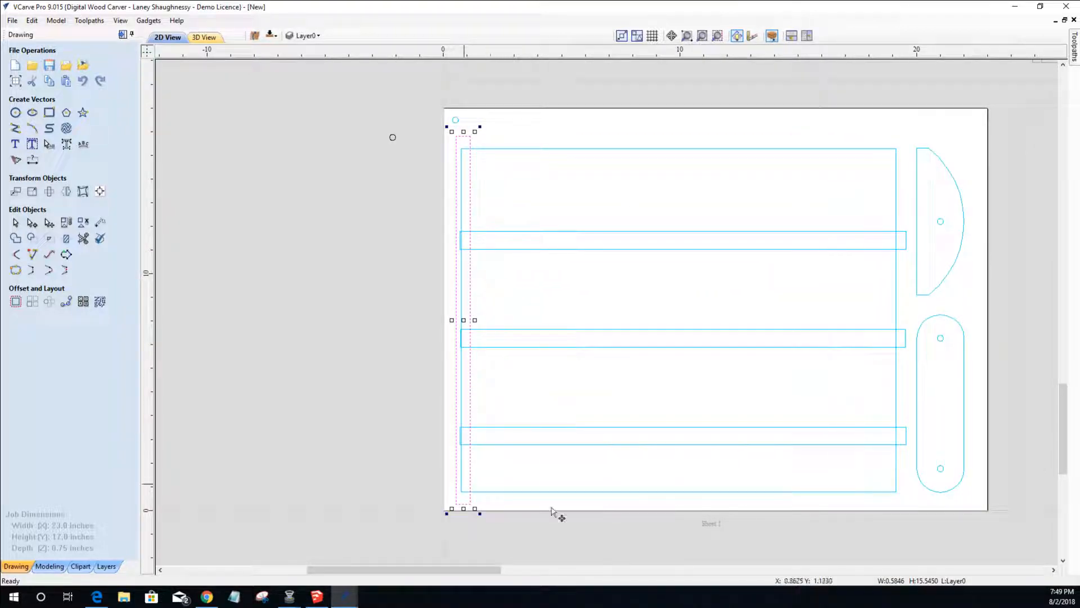
- Ungroup the D-shaped part and the long rounded part so their outlines and holes are separate vectors
click(917, 226)
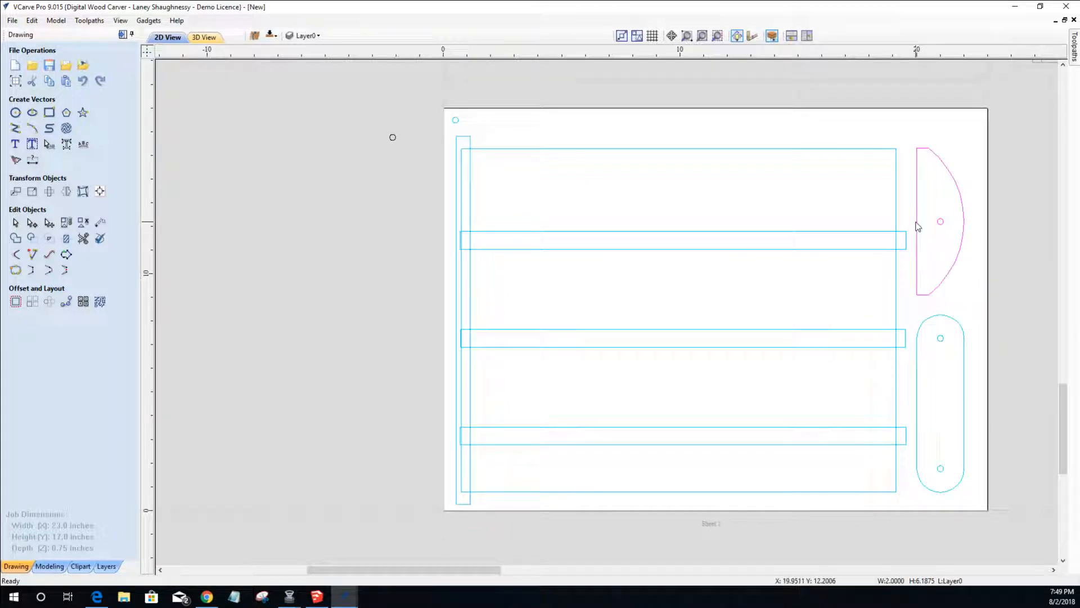
click(939, 320)
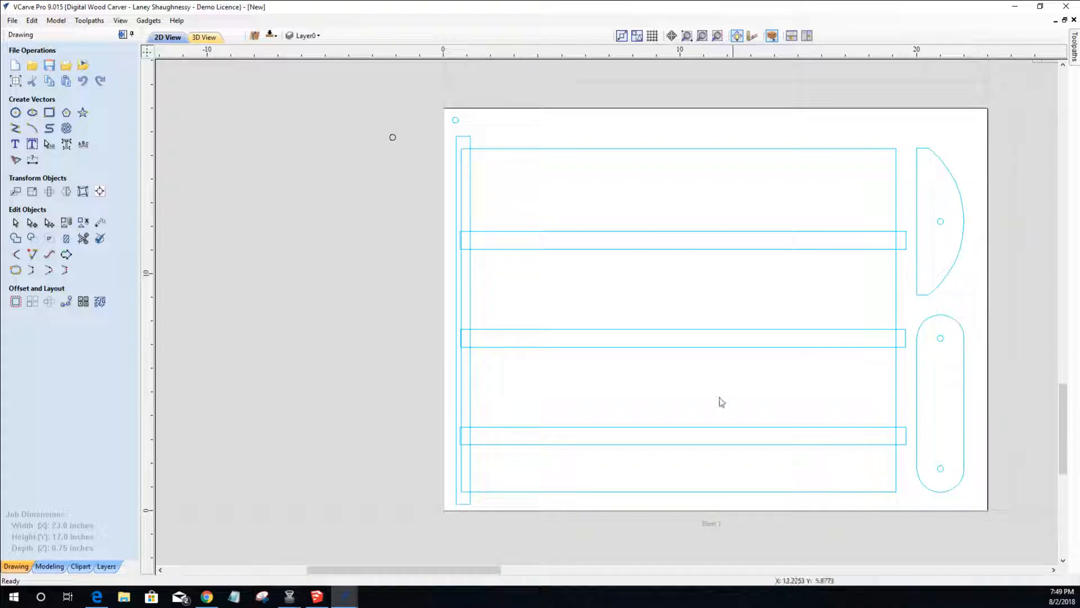
click(629, 409)
- Bring up the toolpath operations in place of the drawing tools, with Sheet 1 filling the 2D view
click(122, 35)
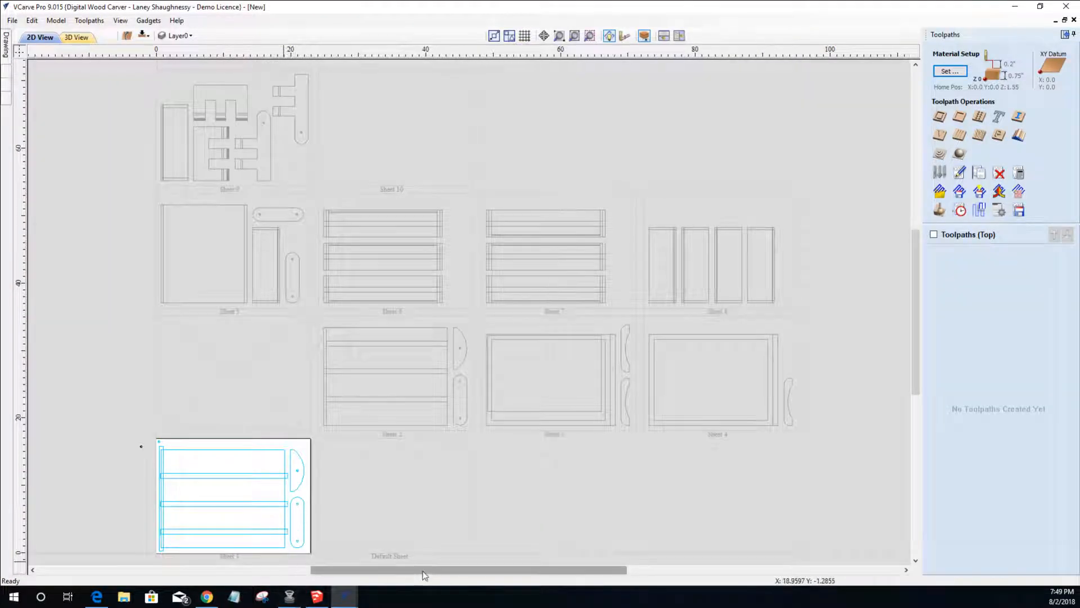
drag(423, 570, 342, 573)
drag(914, 304, 907, 340)
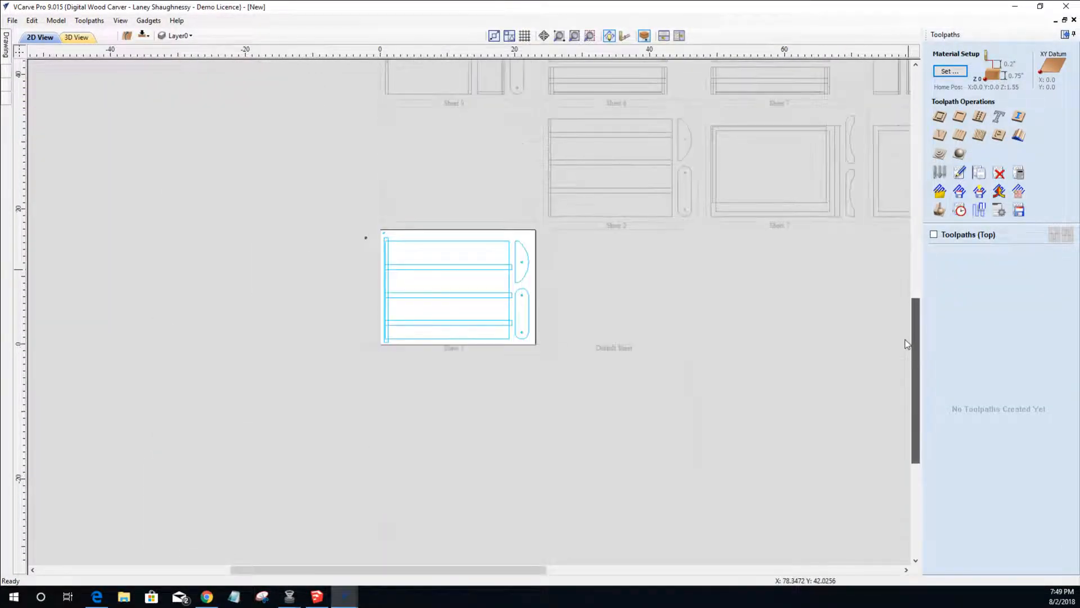
scroll(369, 244, up, 3)
scroll(713, 285, up, 2)
scroll(713, 285, down, 3)
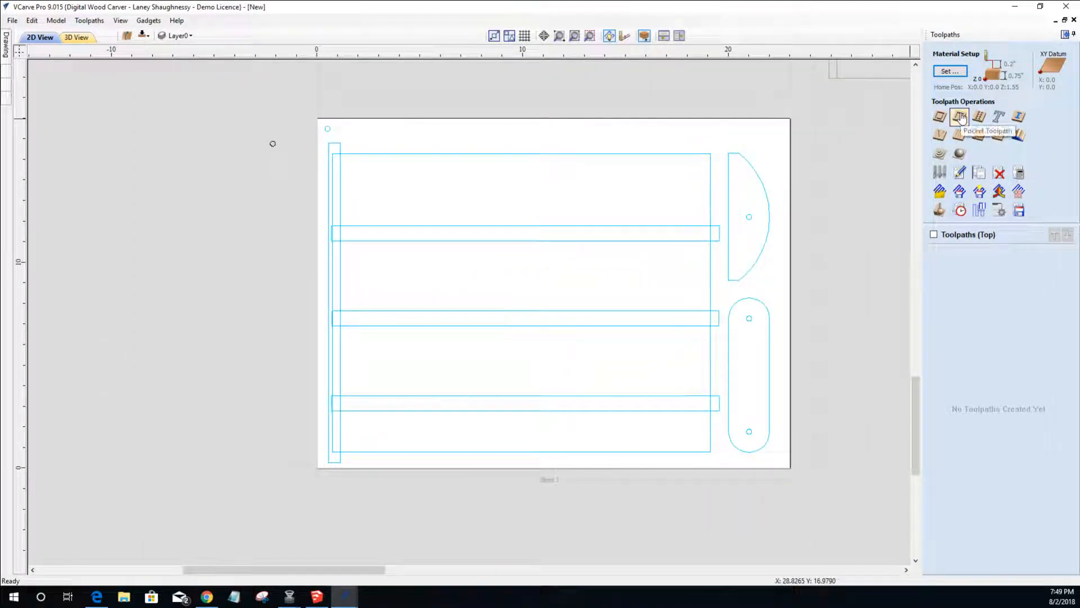
- Examine which Sheet 1 vectors need machining: the three horizontal grooves, the vertical edge groove, the holes and the two part outlines
click(631, 243)
click(616, 312)
click(608, 399)
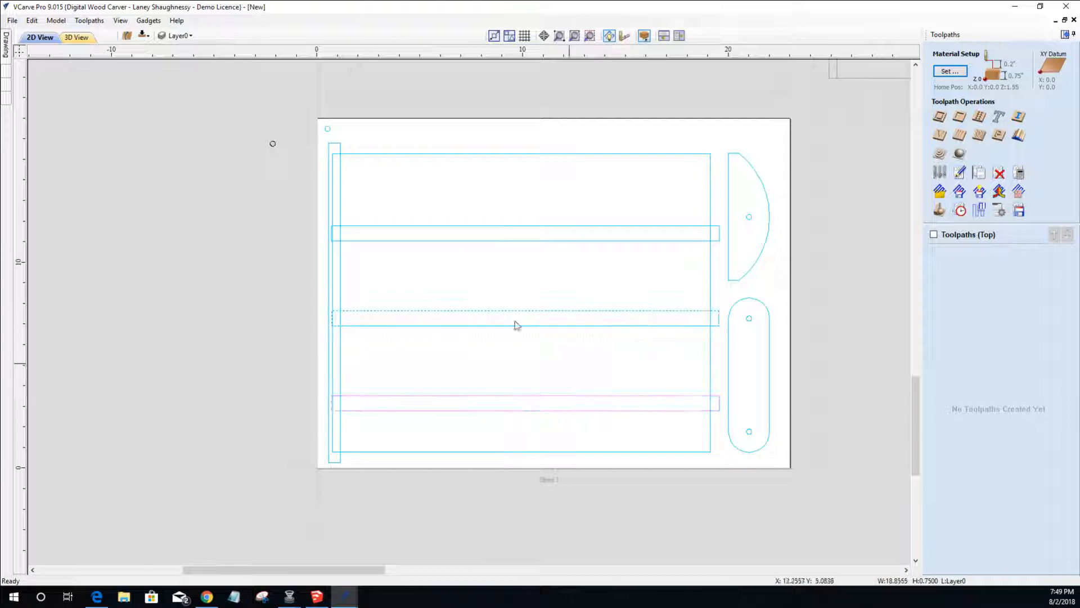
click(334, 146)
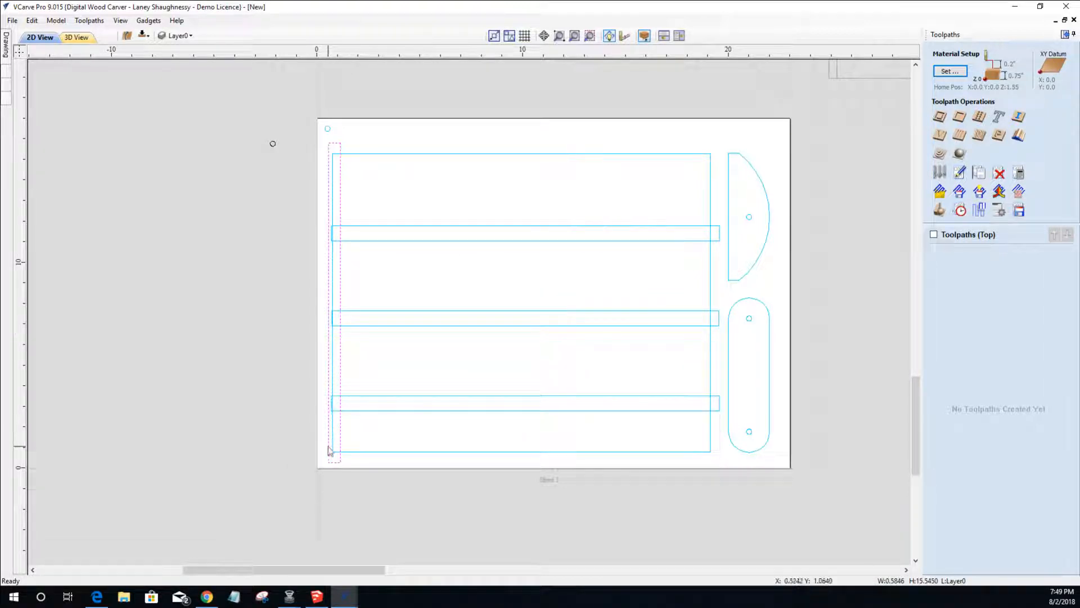
click(750, 219)
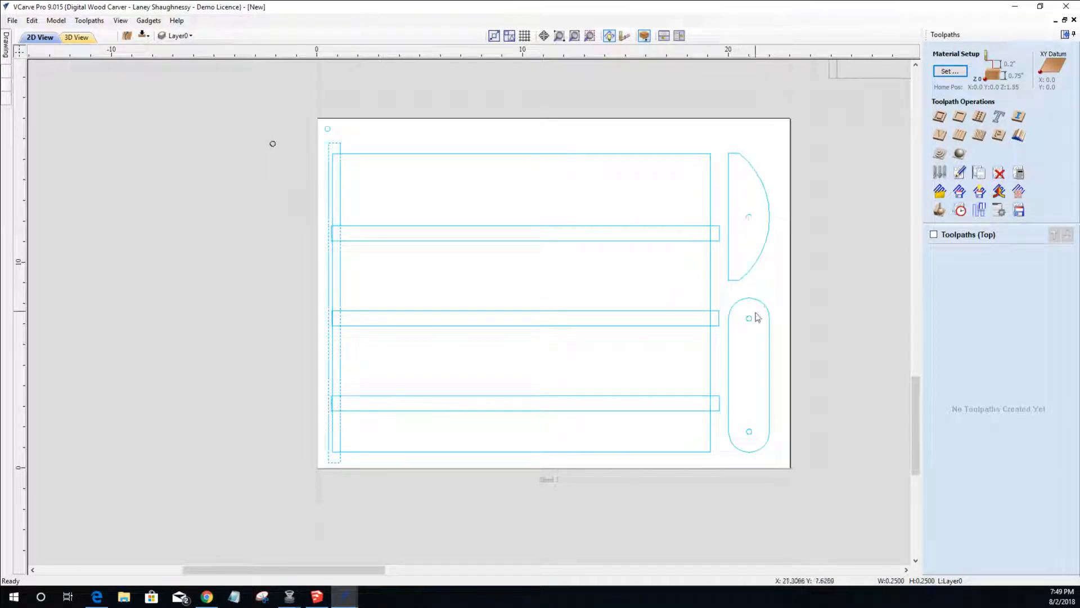
click(751, 432)
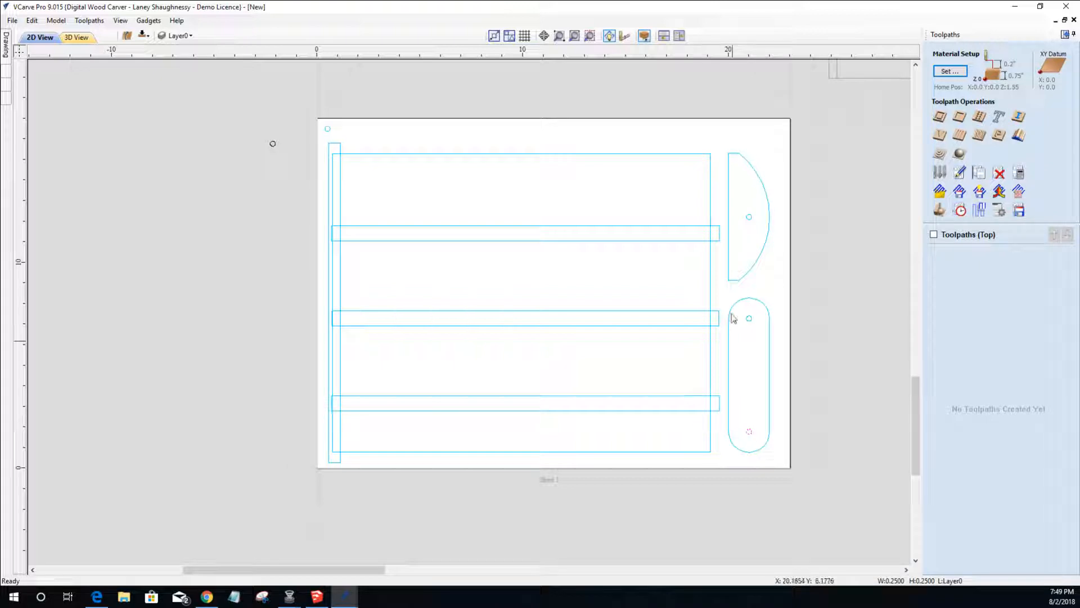
click(737, 281)
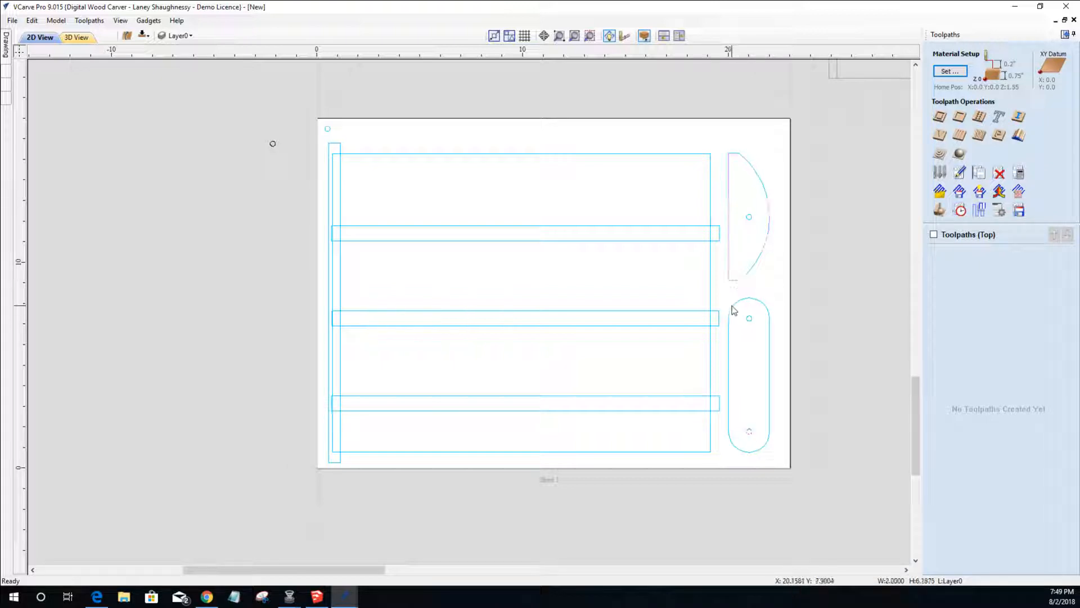
click(734, 310)
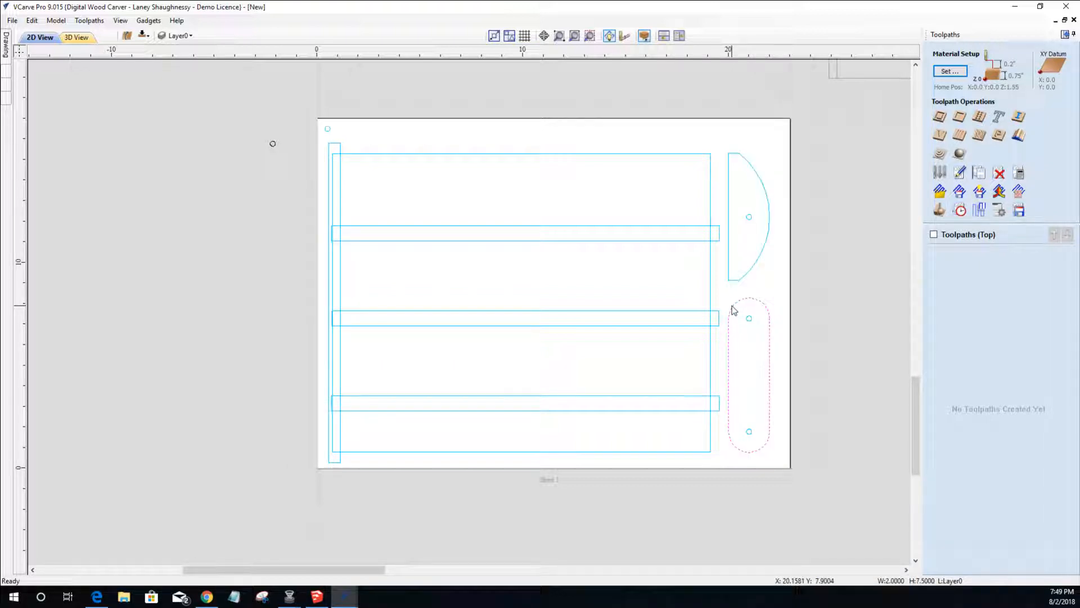
- Delete the small circle in the upper-left corner of Sheet 1
click(329, 130)
key(Delete)
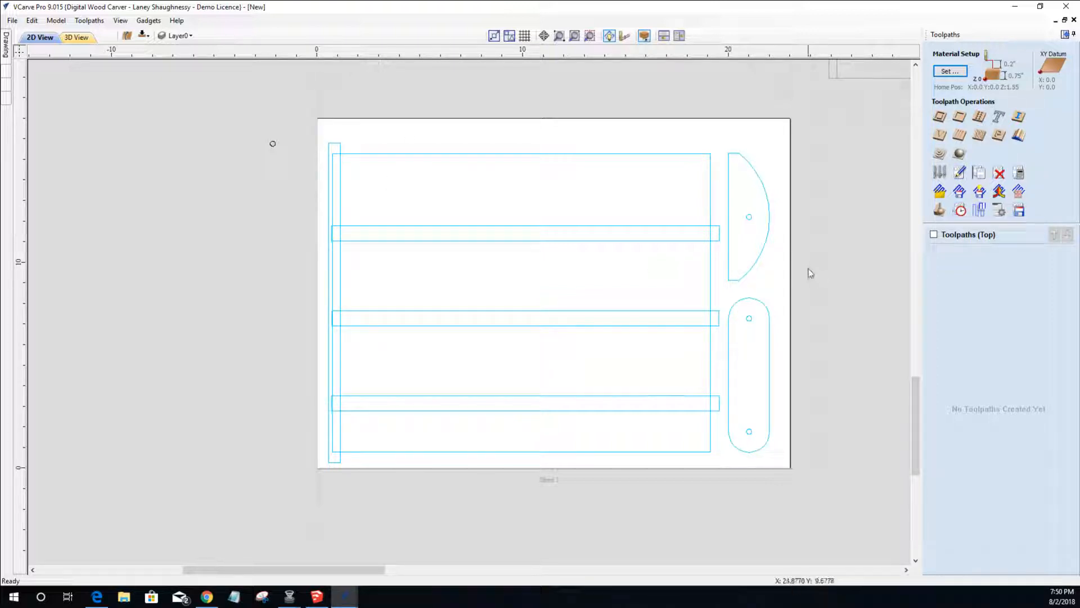
- Start a pocket toolpath with a cut depth of .25 inches and the End Mill (0.25 inch) tool
click(959, 118)
key(Tab)
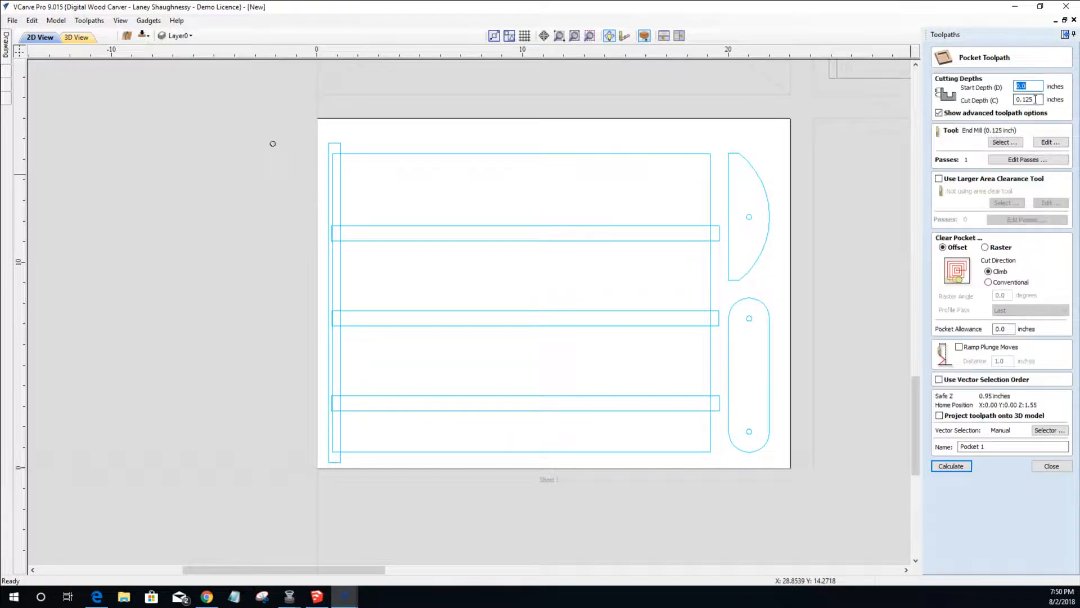
text(.25)
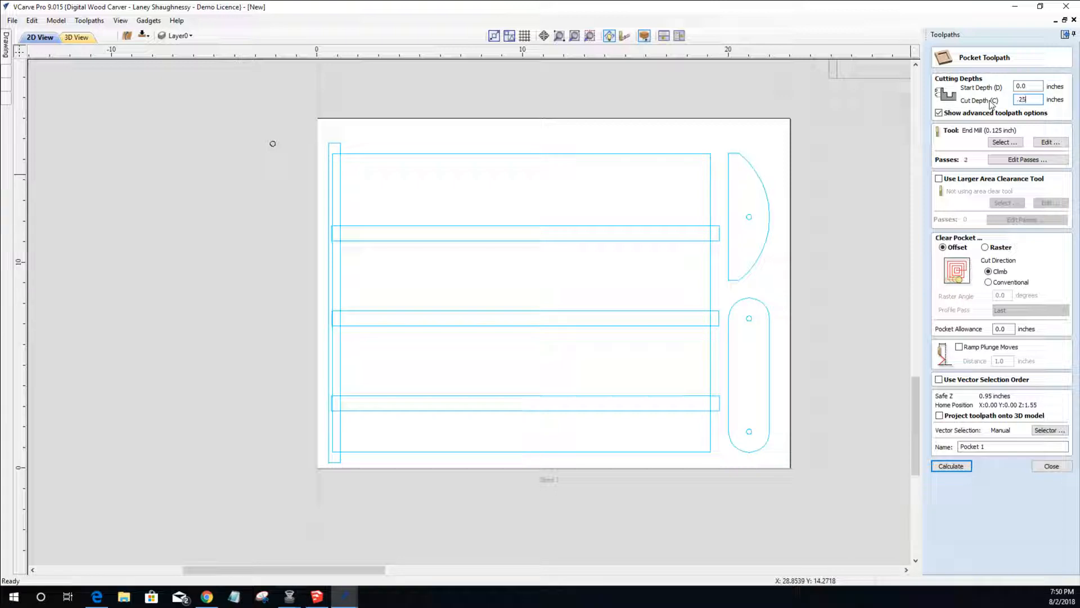
click(1004, 142)
click(423, 200)
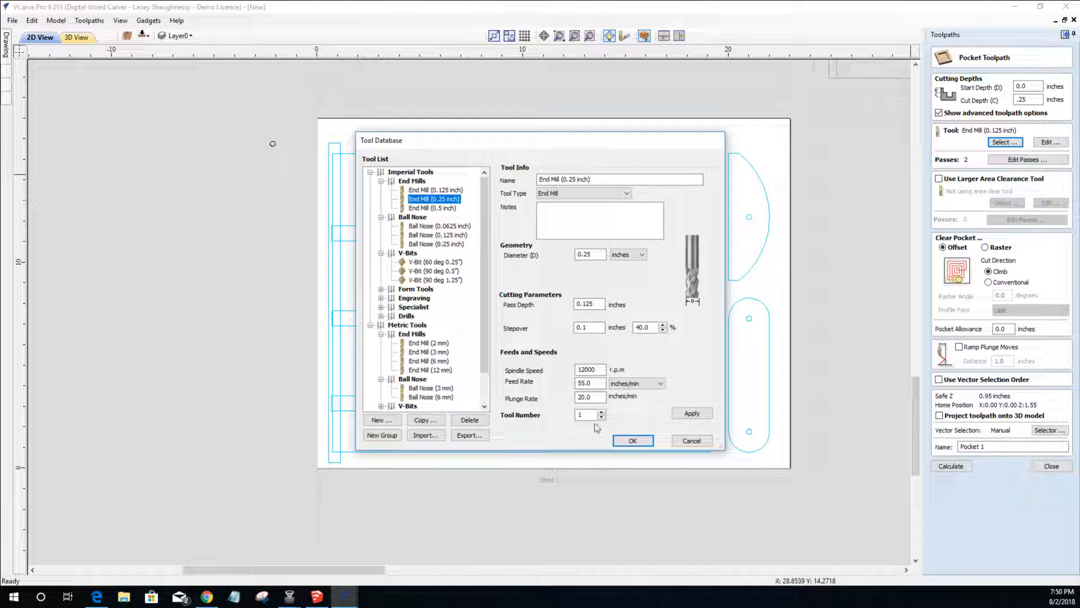
click(624, 441)
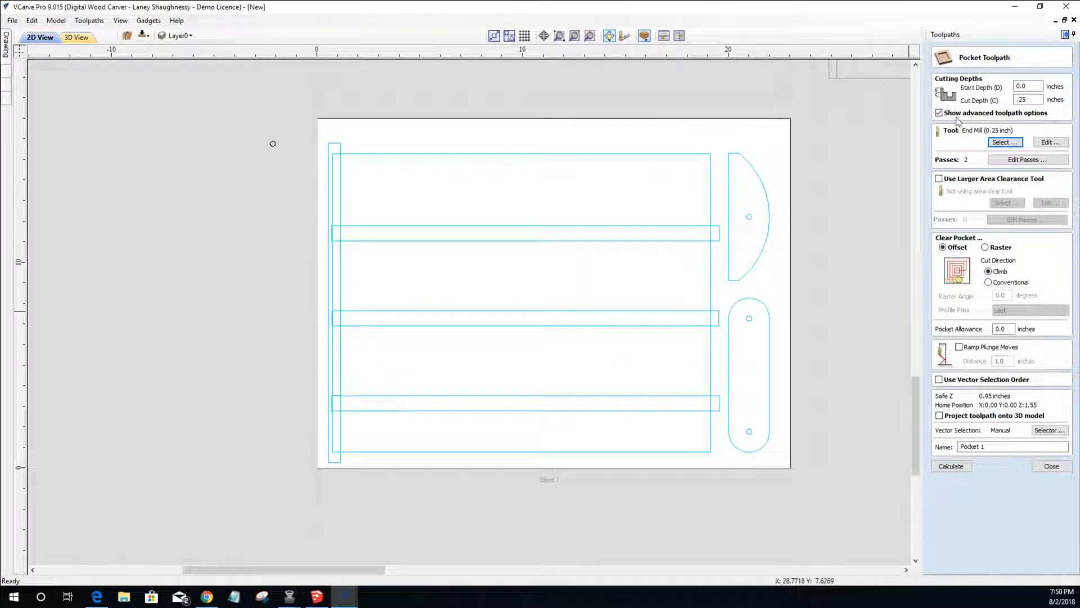
- Select the three horizontal grooves for the pocket and name the toolpath Sheet1_Pocket1_.25EM
click(617, 241)
shift+click(618, 319)
shift+click(615, 397)
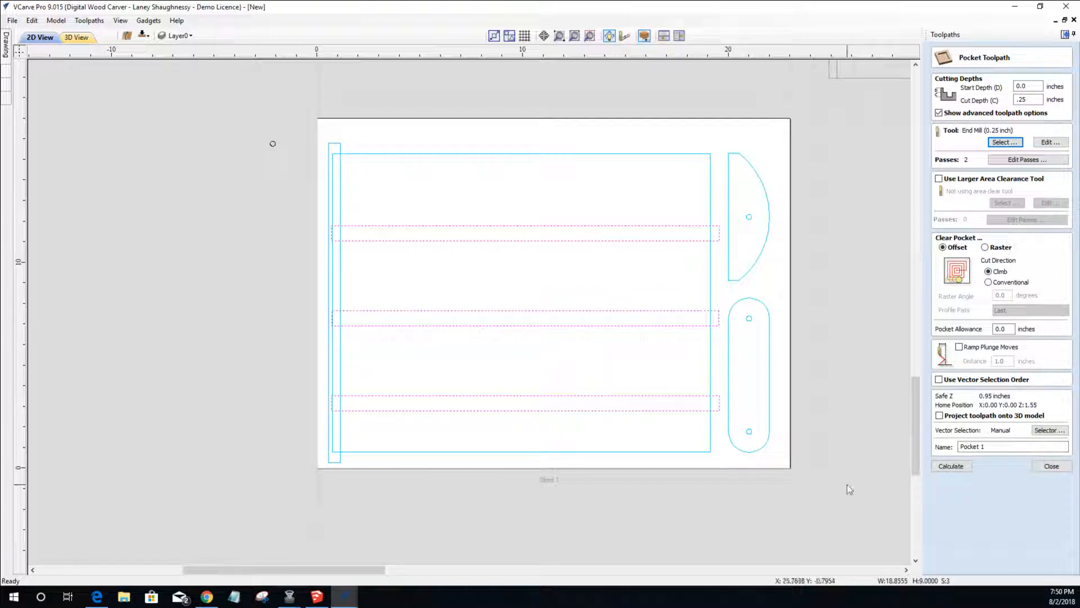
drag(989, 447, 944, 451)
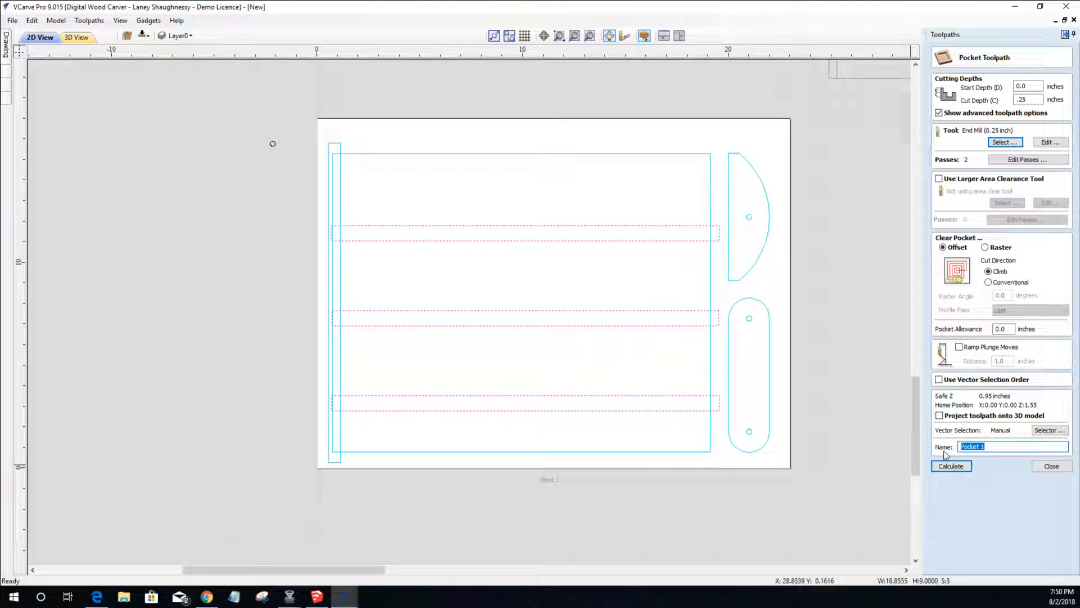
text(Sheet 1)
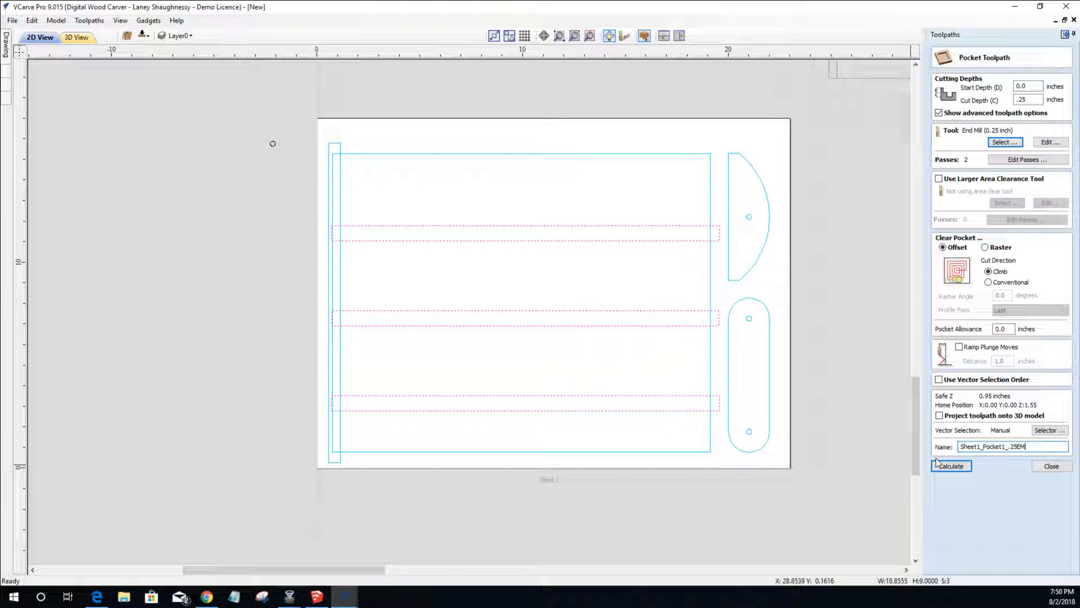
- Calculate the pocket toolpath for the three horizontal grooves and hide it in the 2D view
click(955, 465)
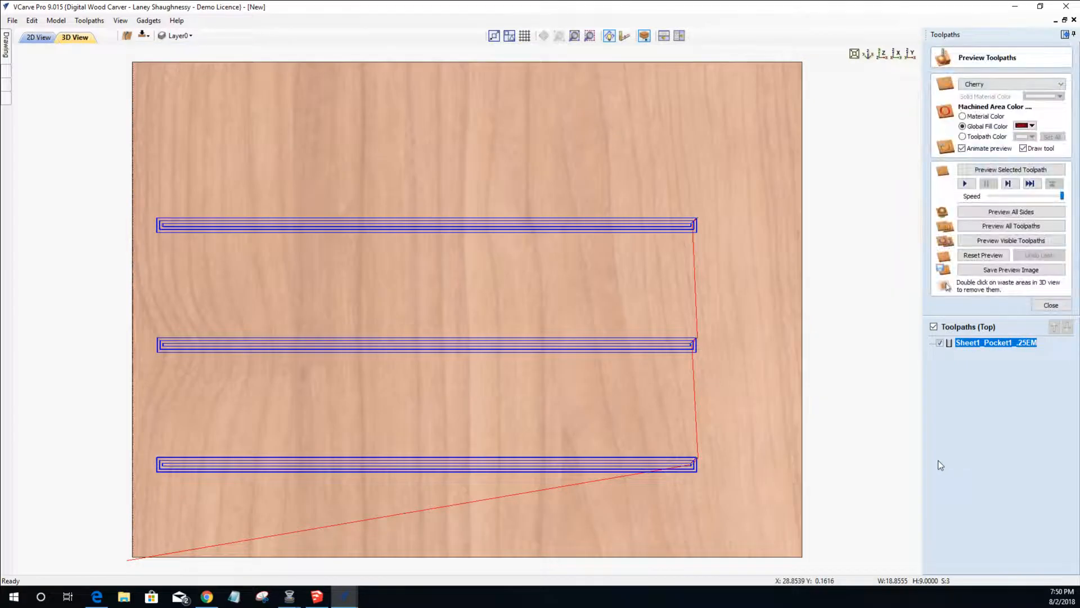
click(26, 38)
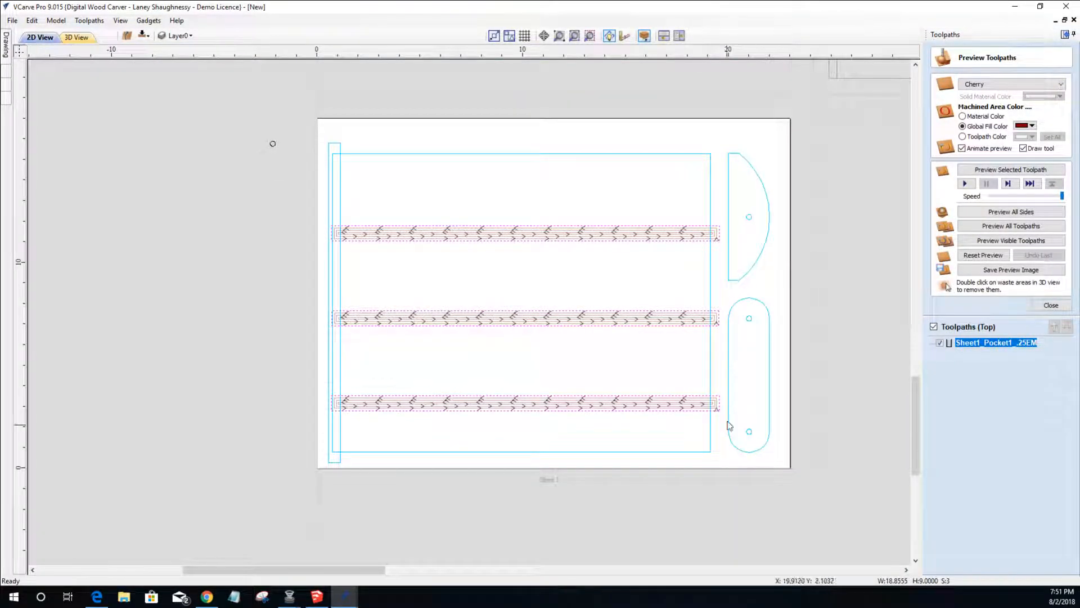
click(939, 343)
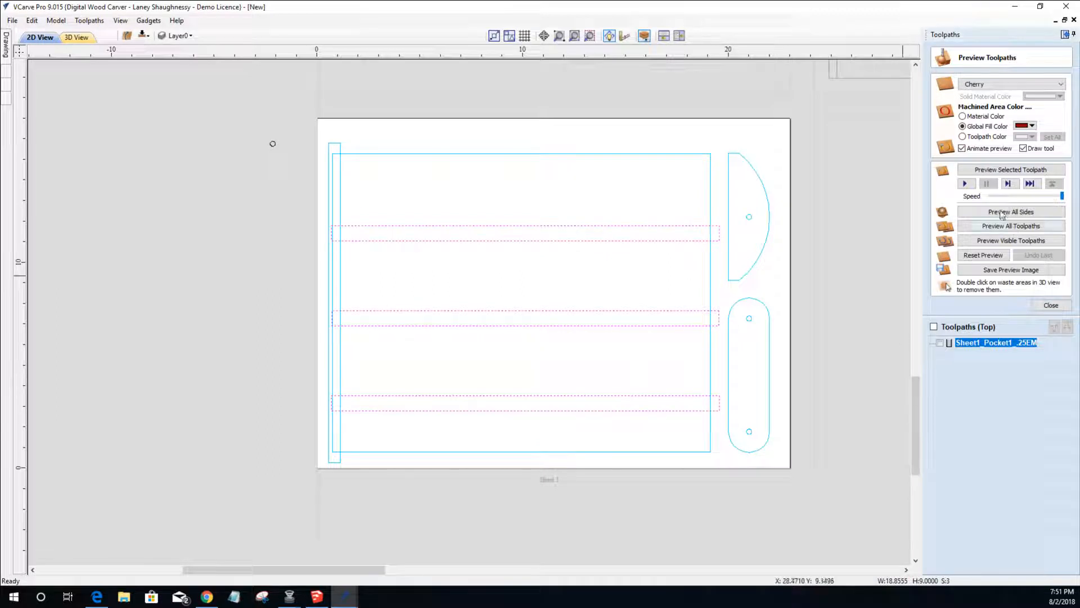
click(1051, 305)
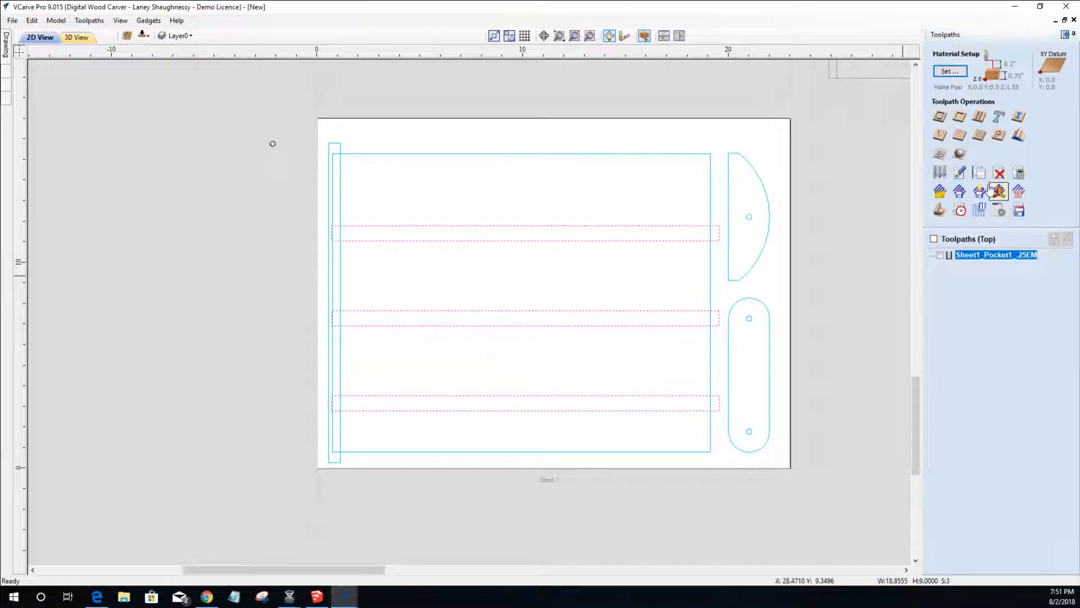
- Start another pocket toolpath with a cut depth of 0.375 inches for the vertical edge groove
click(960, 117)
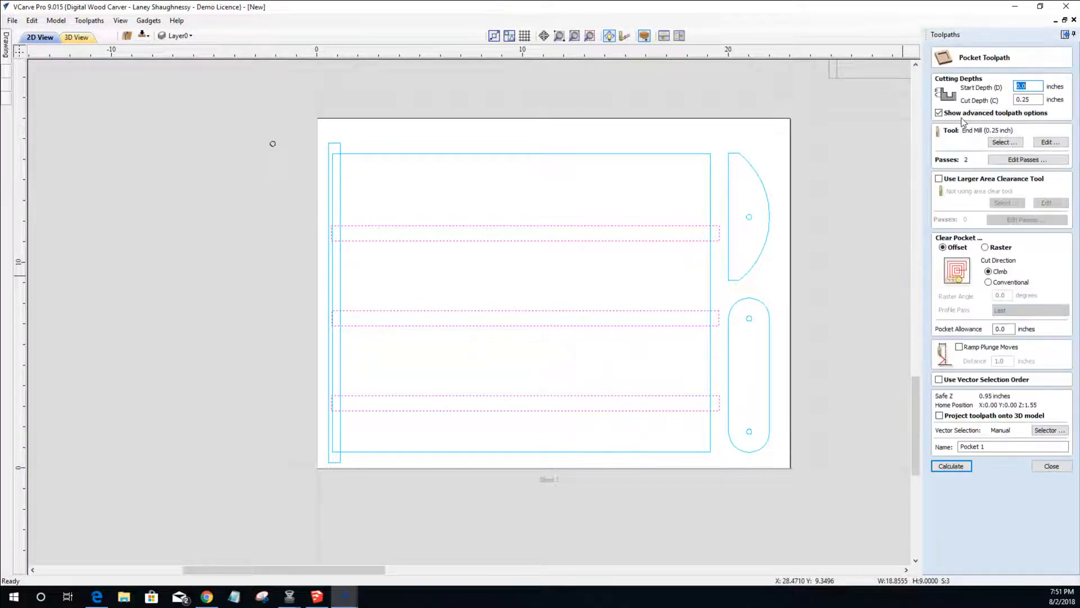
drag(1022, 100, 1071, 100)
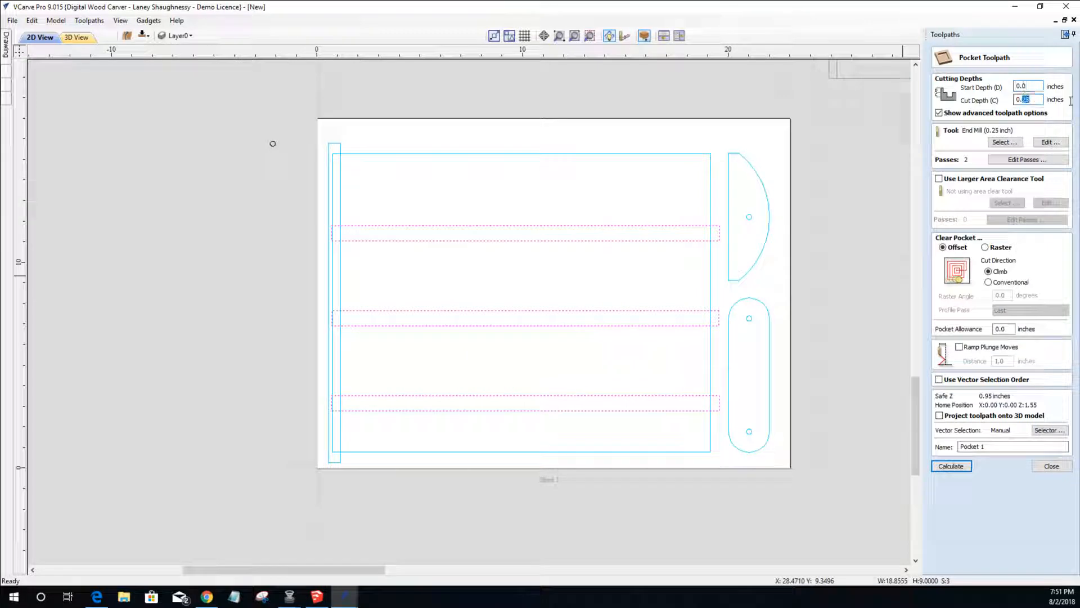
text(.3)
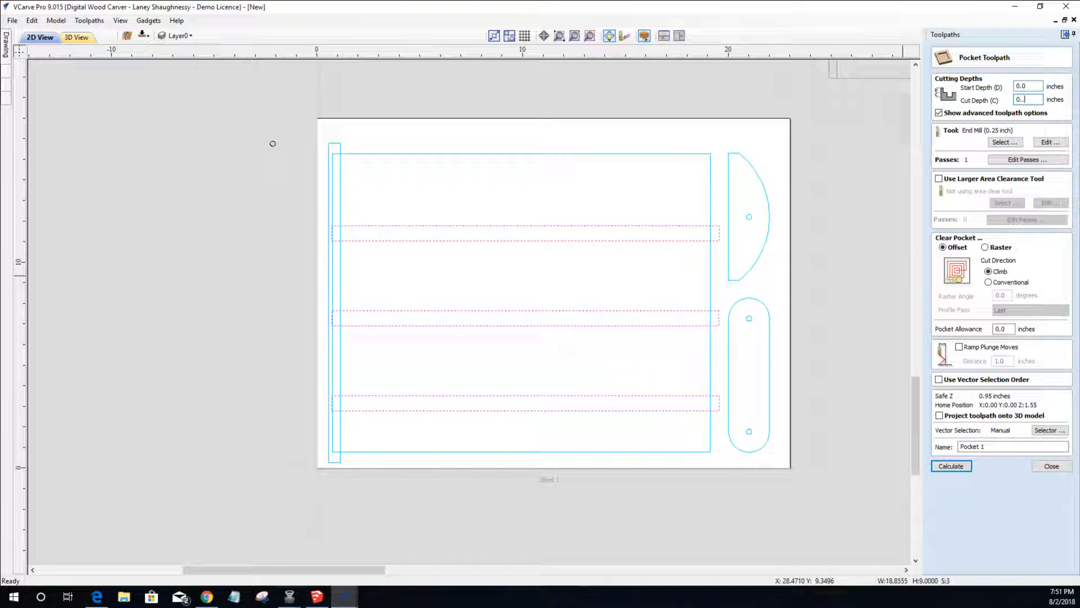
text(75)
click(331, 148)
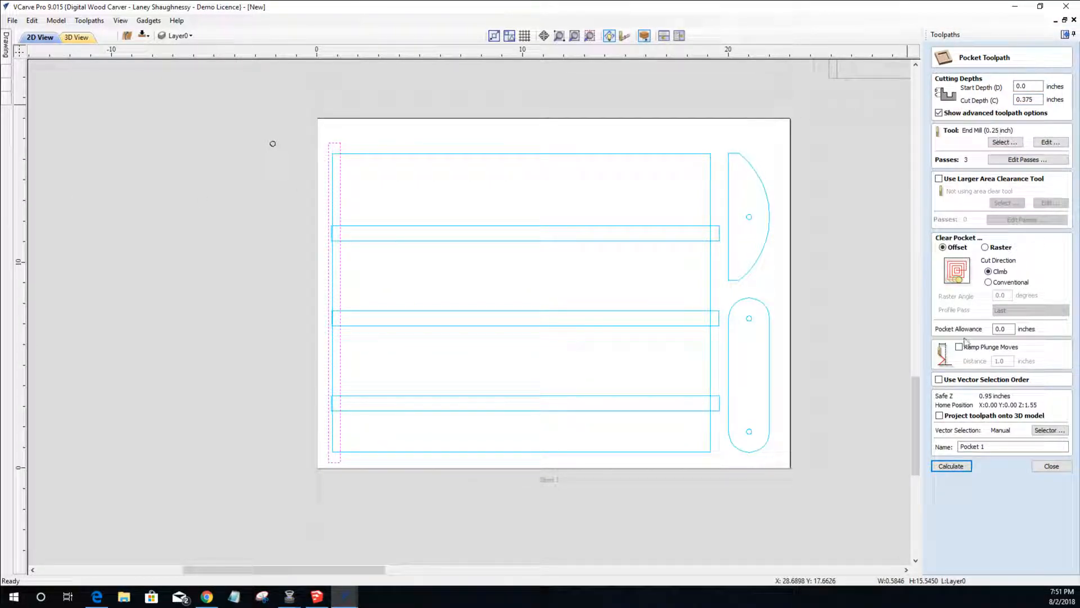
- Name the edge groove pocket Sheet1_Pocket2_.25EM and calculate its toolpath
drag(994, 445, 949, 444)
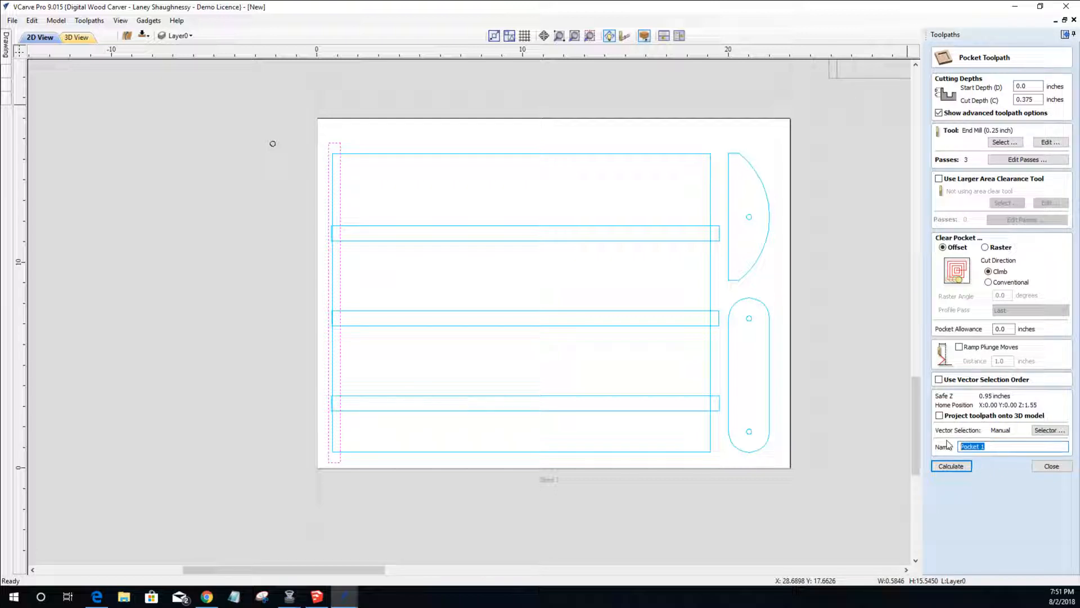
text(Sheet)
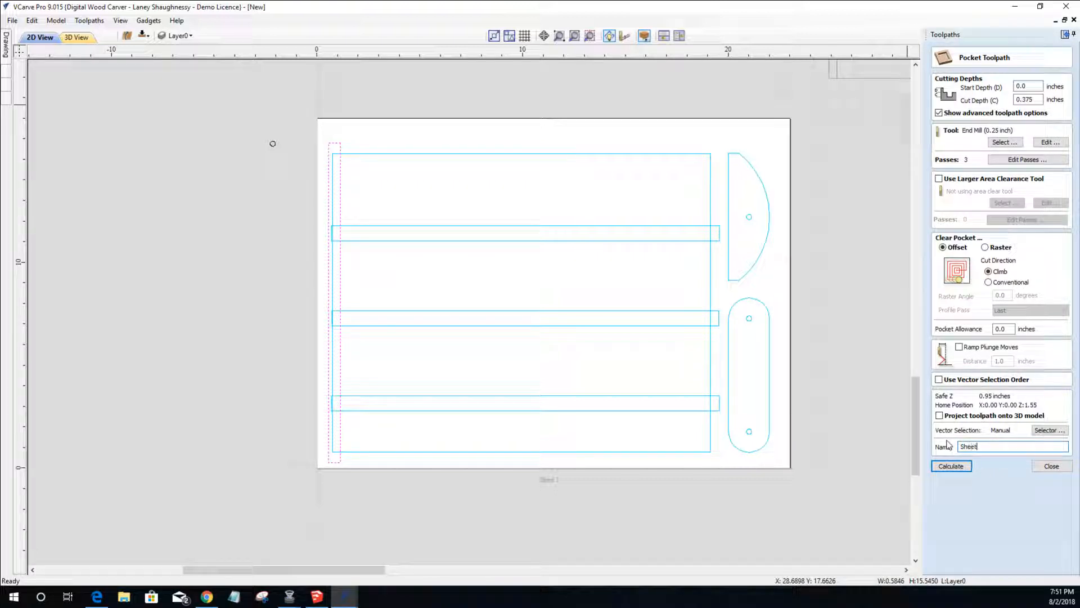
text(1_Pocket2_.25EM)
click(950, 466)
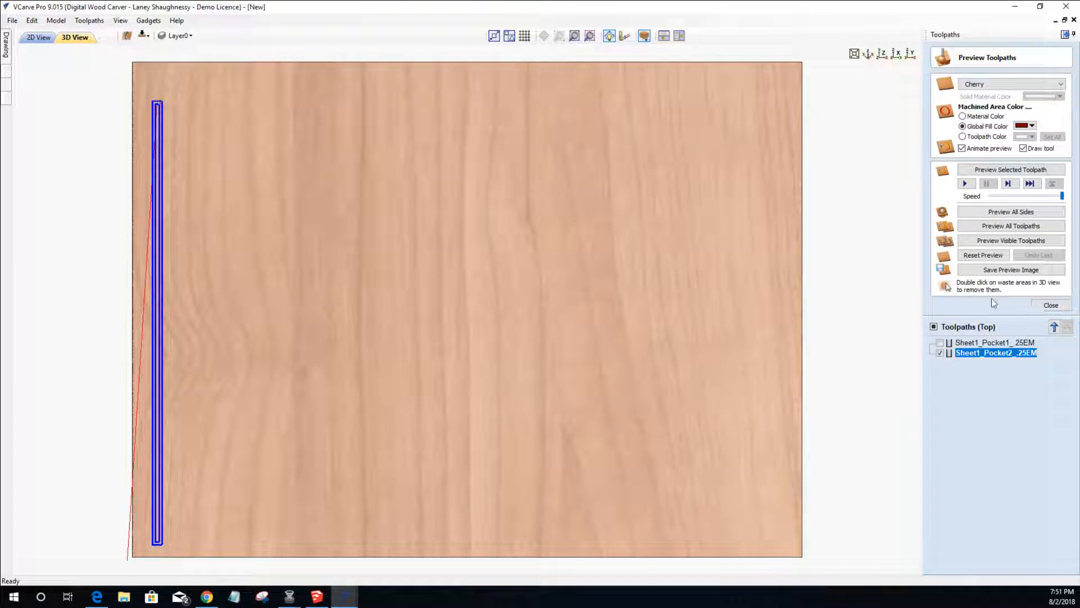
- Close the toolpath preview, return to the 2D view and hide the Sheet1_Pocket2_.25EM toolpath
click(1052, 306)
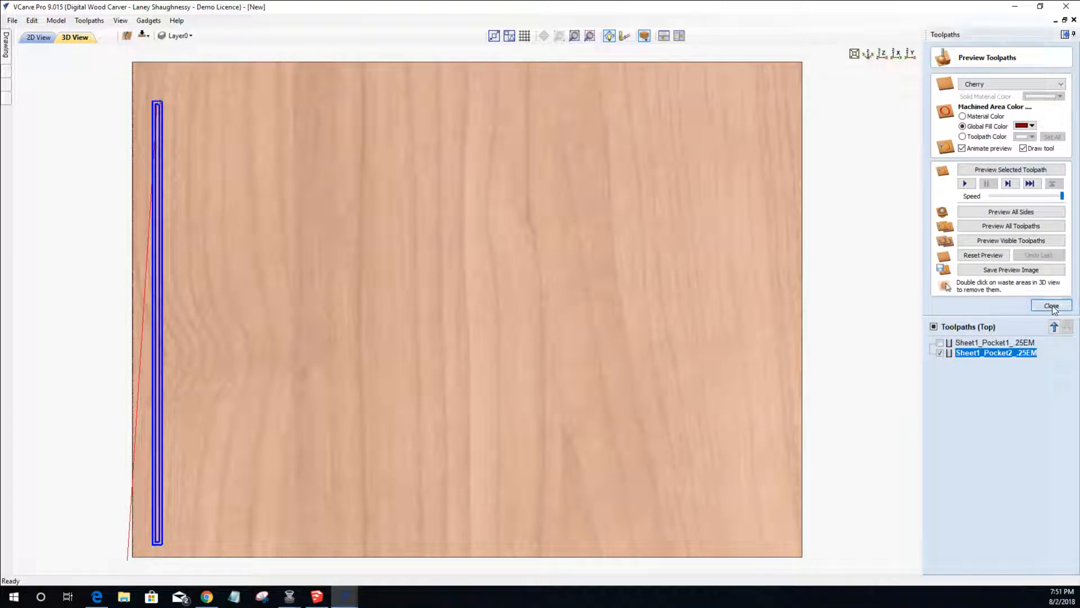
click(44, 39)
click(458, 296)
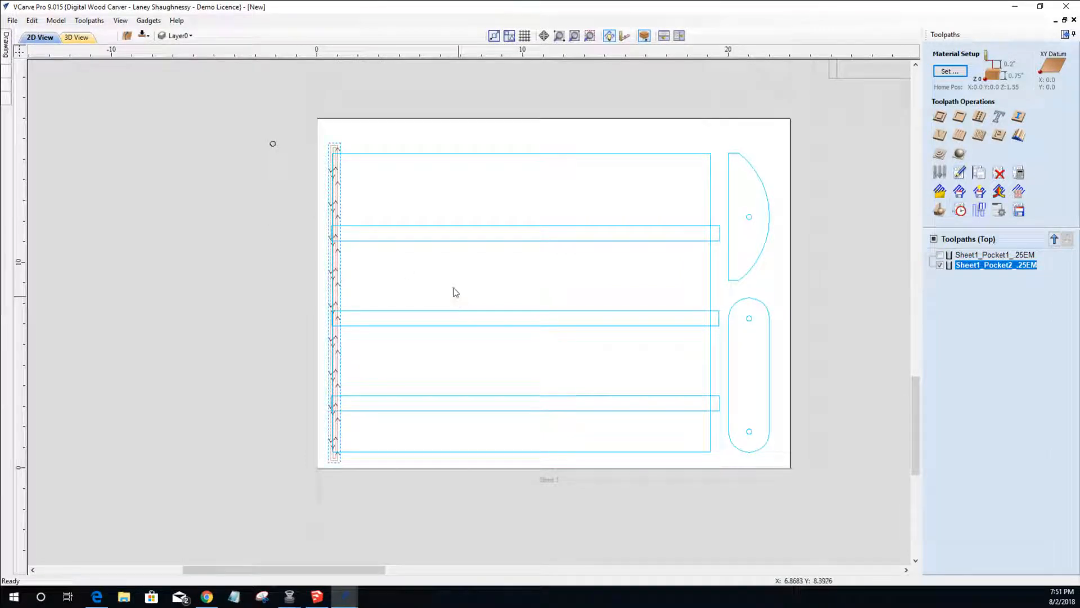
click(940, 265)
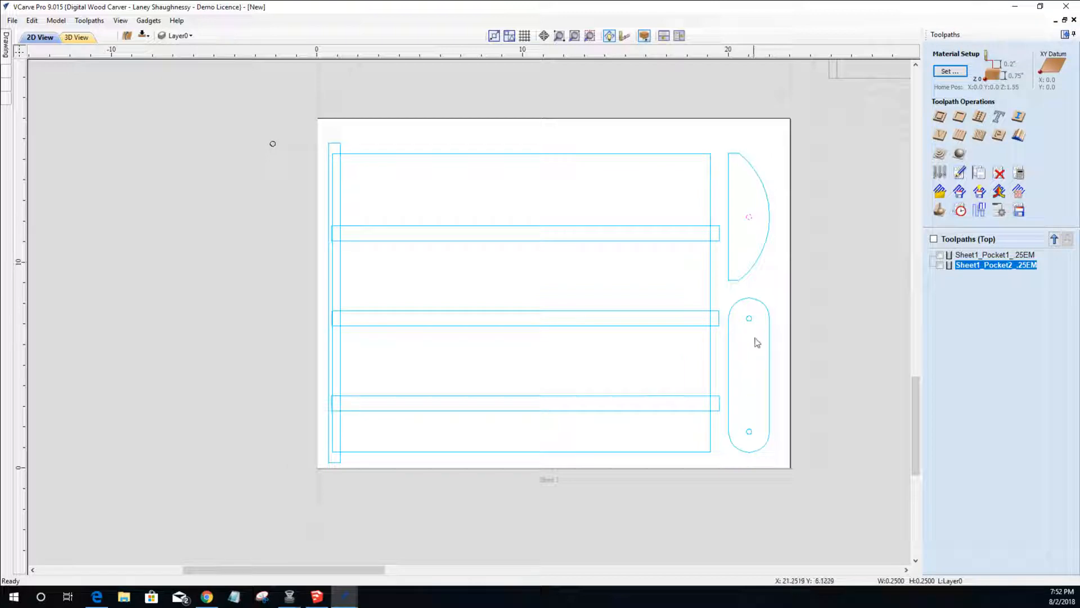
- Select the three holes in the two small parts and start a drilling toolpath with a cut depth of 0.75 inches
shift+click(750, 318)
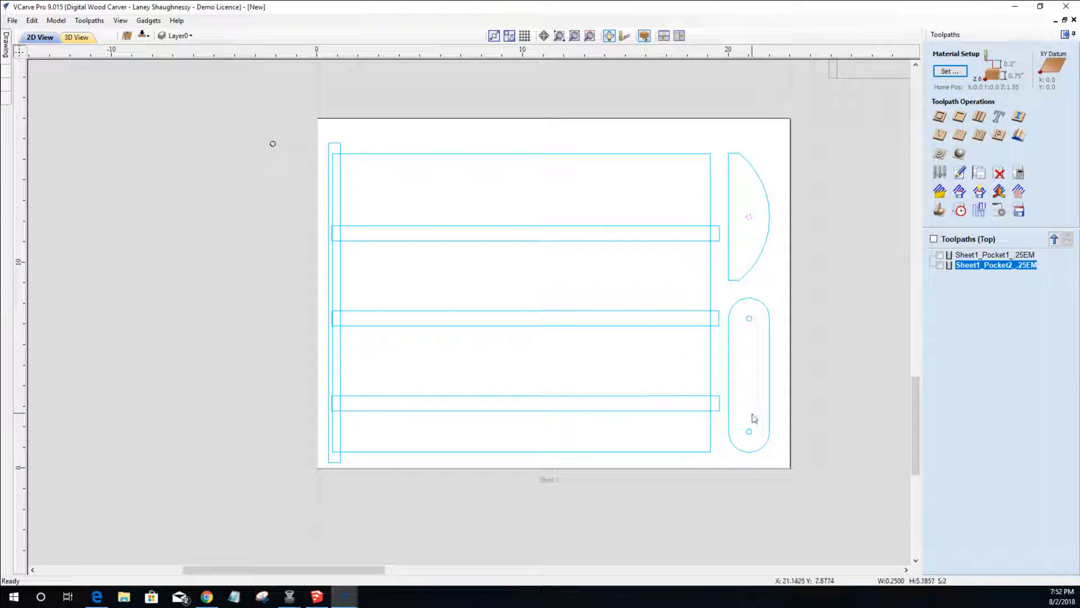
shift+click(750, 432)
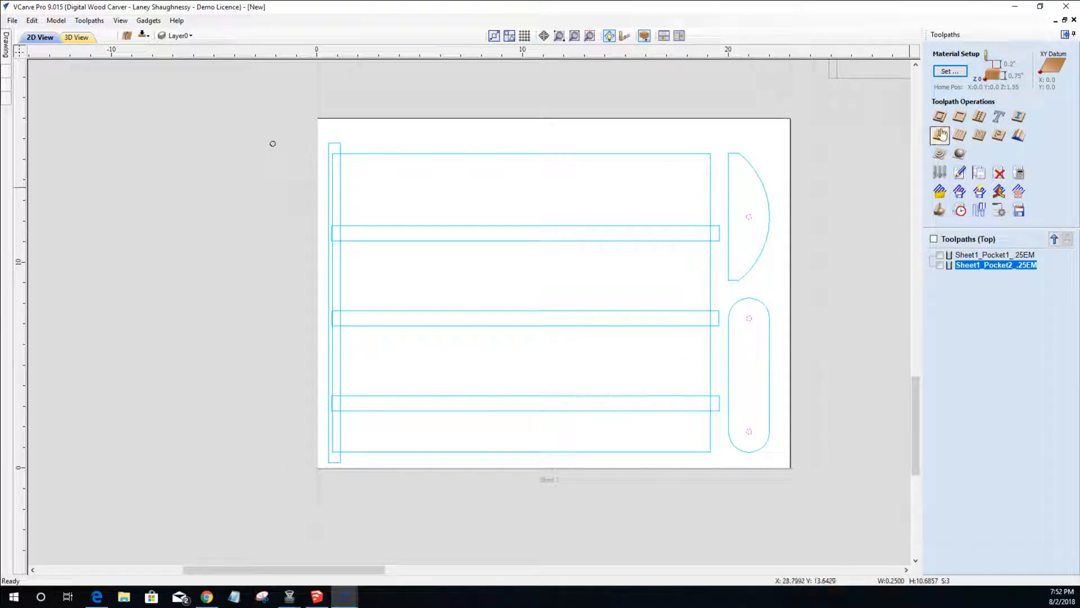
click(980, 117)
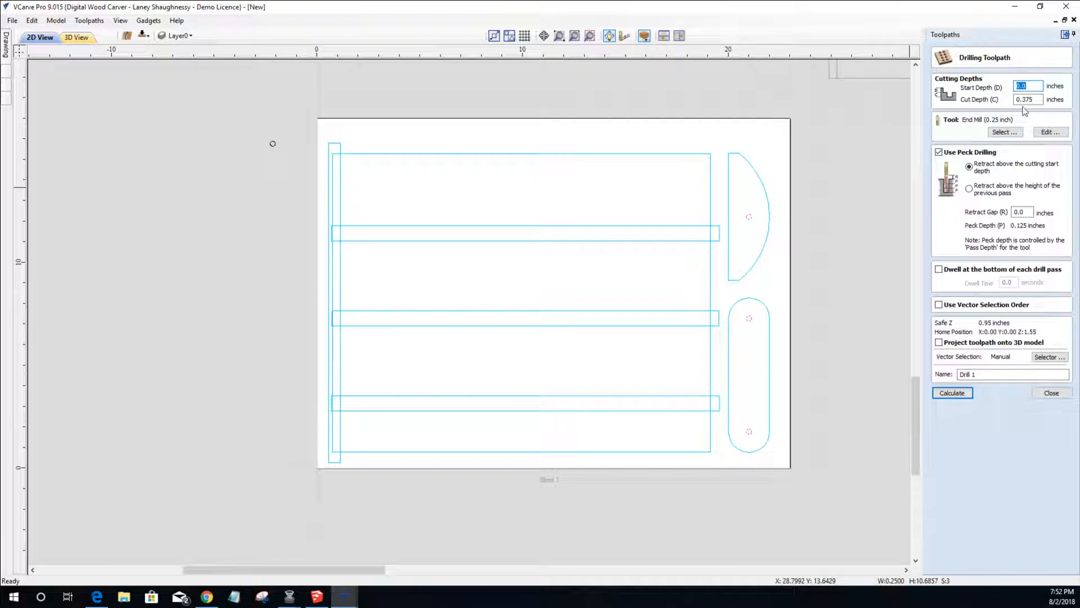
double_click(1028, 99)
text(.)
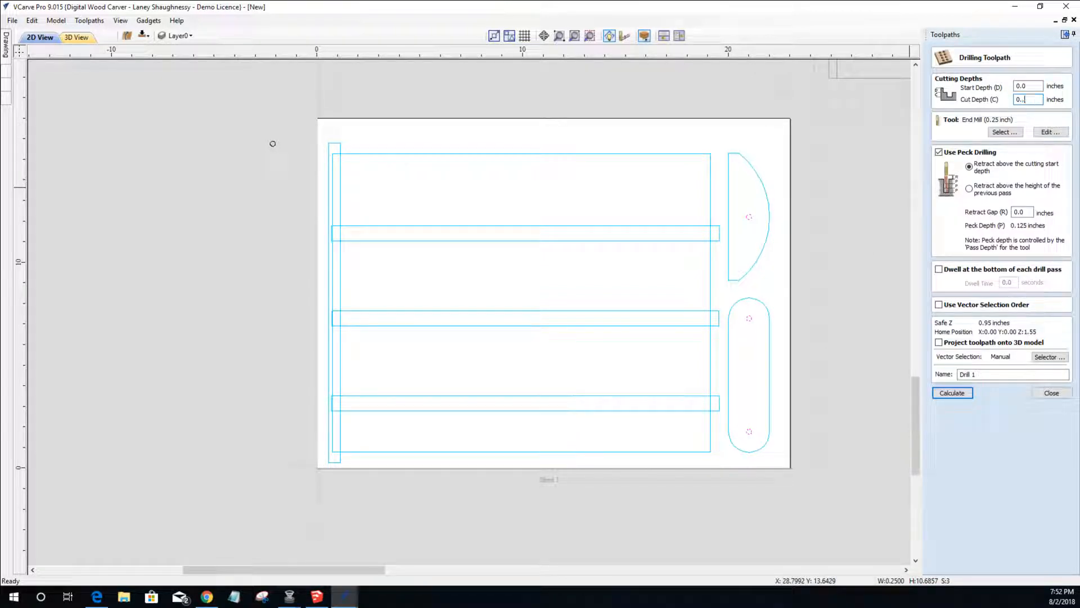
text(75)
key(BackSpace)
key(BackSpace)
key(BackSpace)
- Name the drilling toolpath Sheet1_Drill1_.25EM, calculate it and return to the 2D view
drag(977, 374, 938, 375)
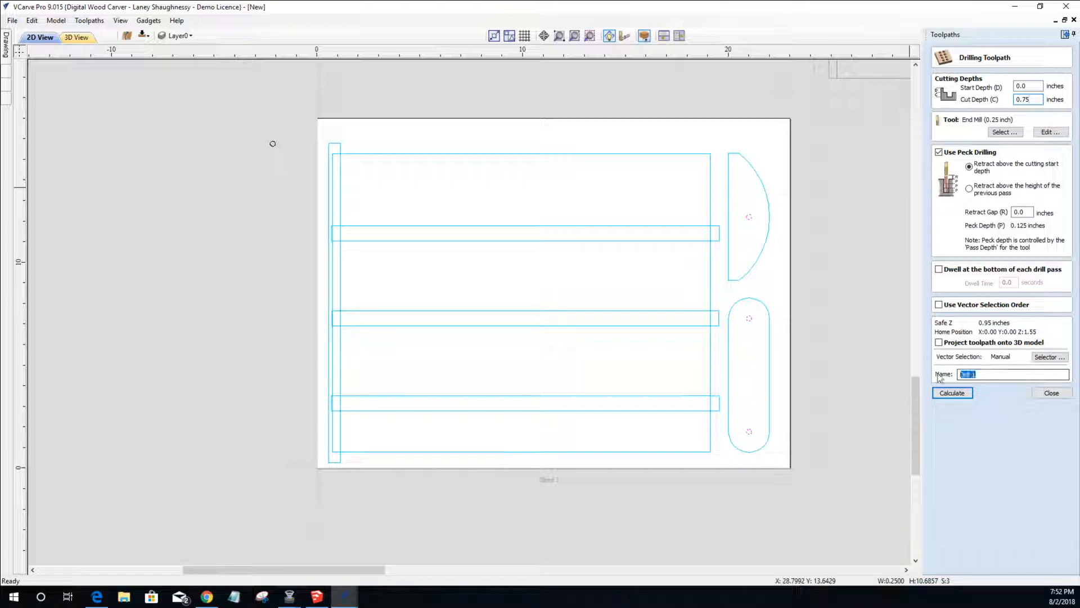
text(Sheet1_Drill1)
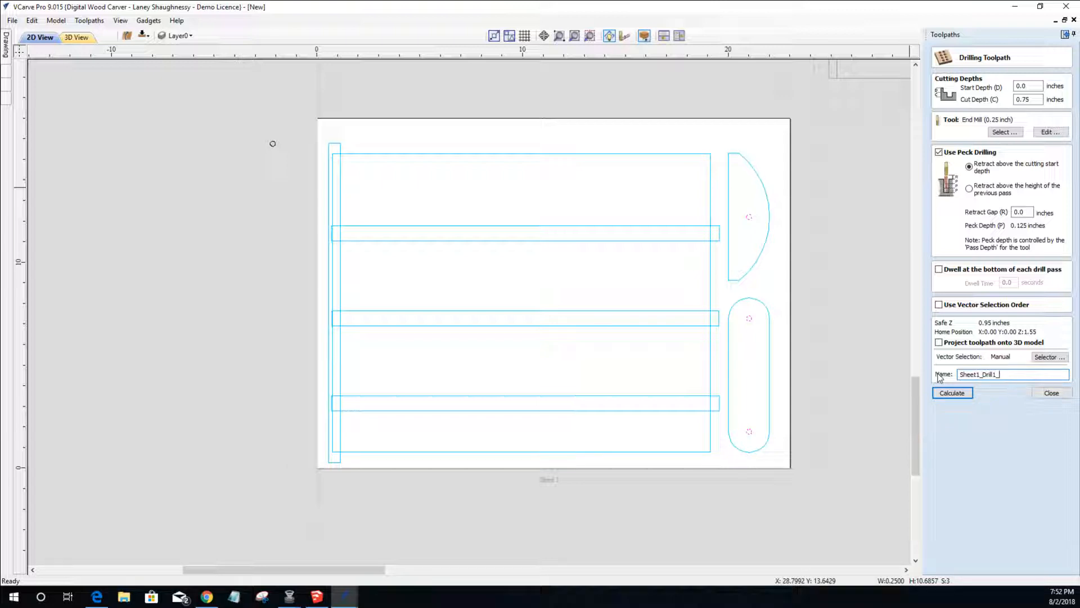
text(_2)
click(952, 396)
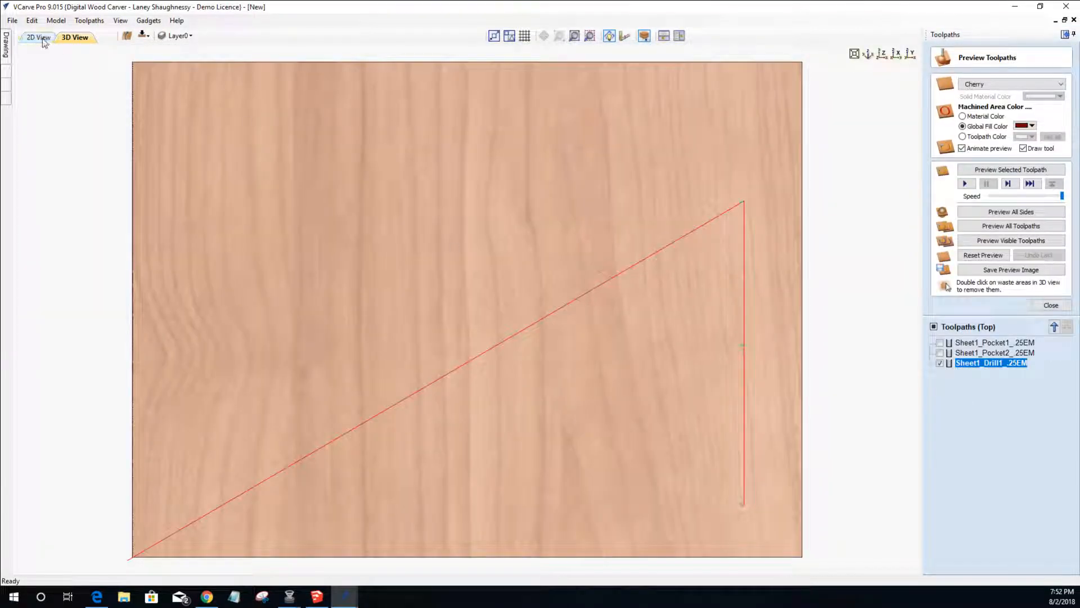
click(40, 37)
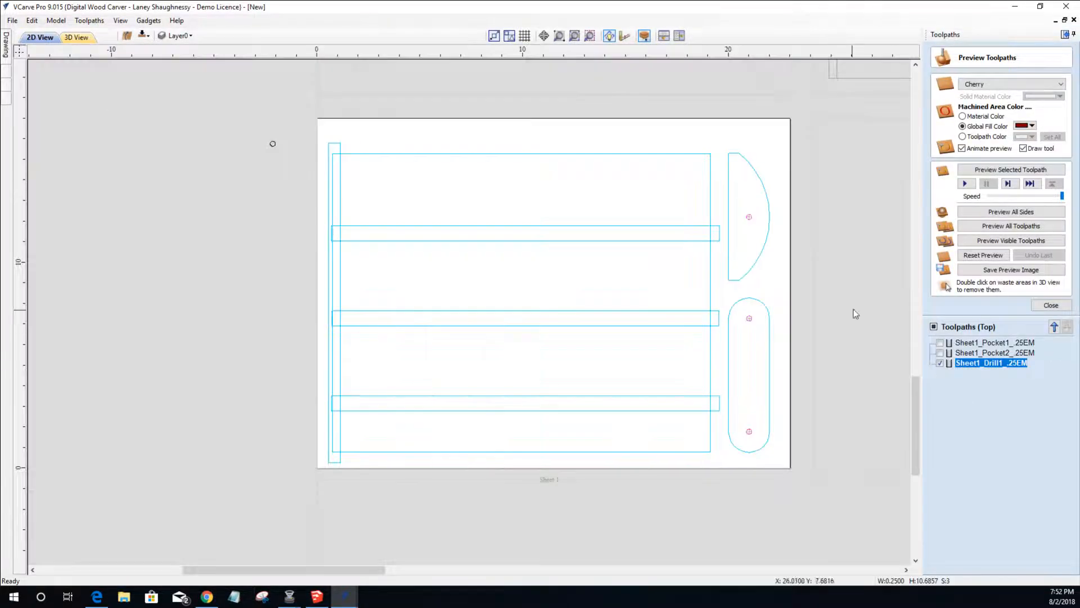
click(1051, 305)
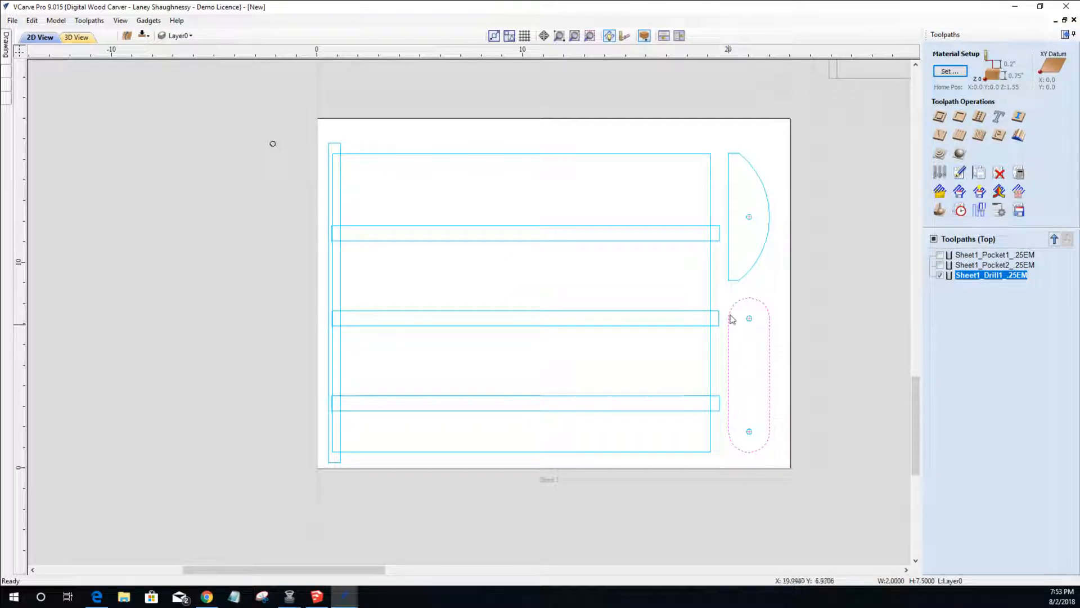
- Select the outlines of all three parts and start a 2D profile toolpath with a cut depth of 0.75 inches
shift+click(733, 280)
shift+click(710, 293)
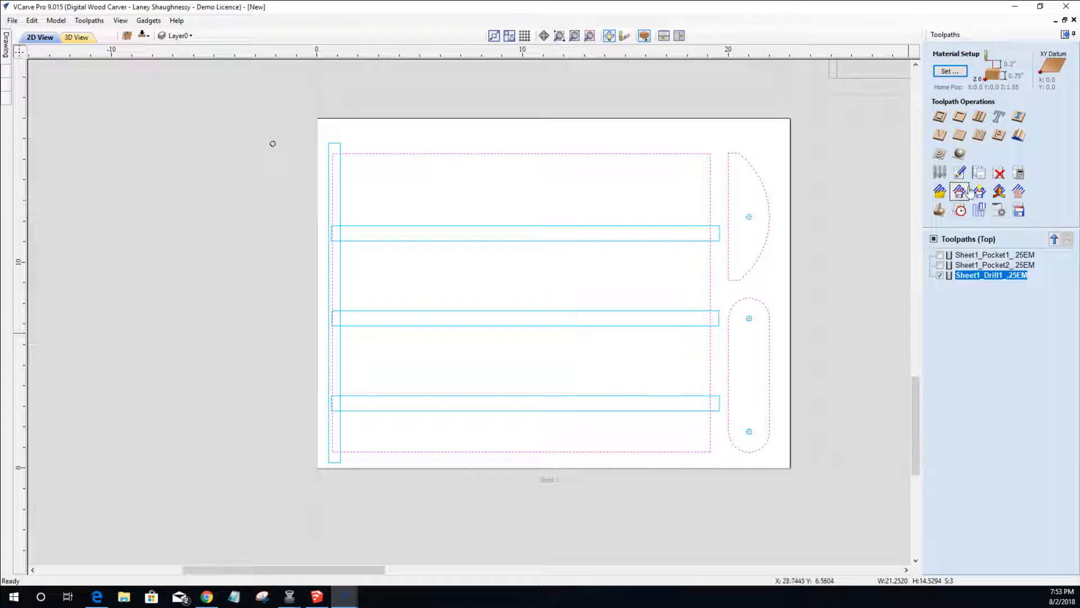
click(941, 119)
drag(1025, 99, 1037, 100)
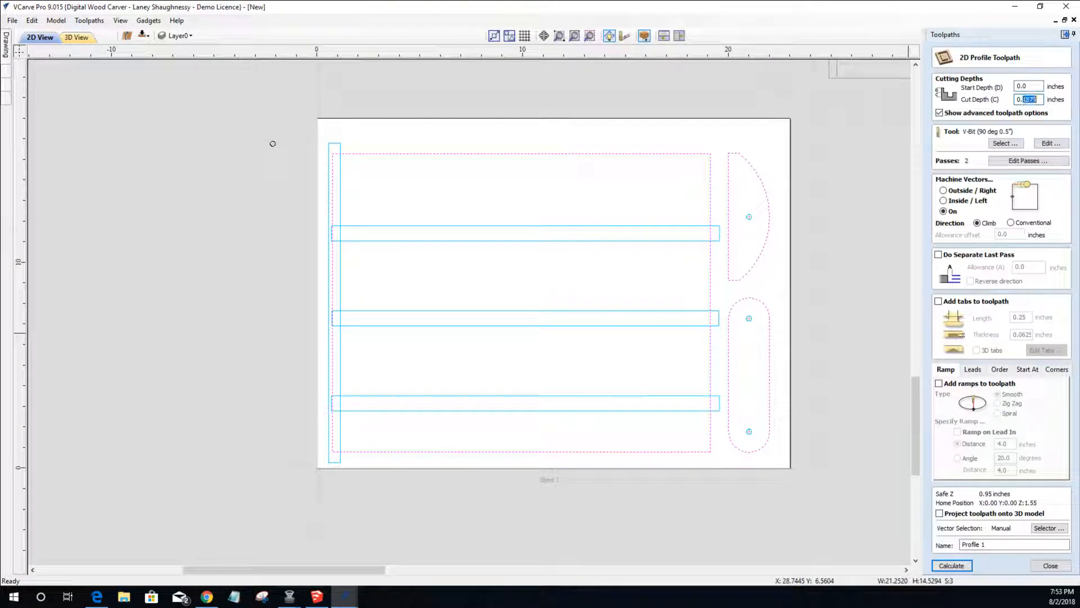
text(.)
- Assign the End Mill (0.25 inch) to the profile toolpath and machine outside the vectors
click(1004, 143)
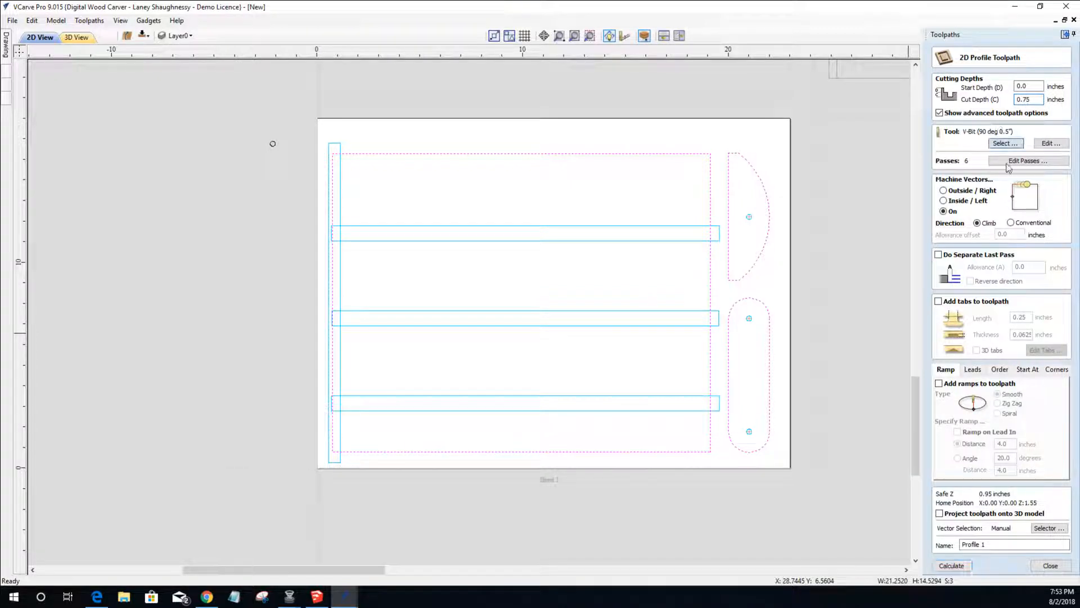
click(455, 200)
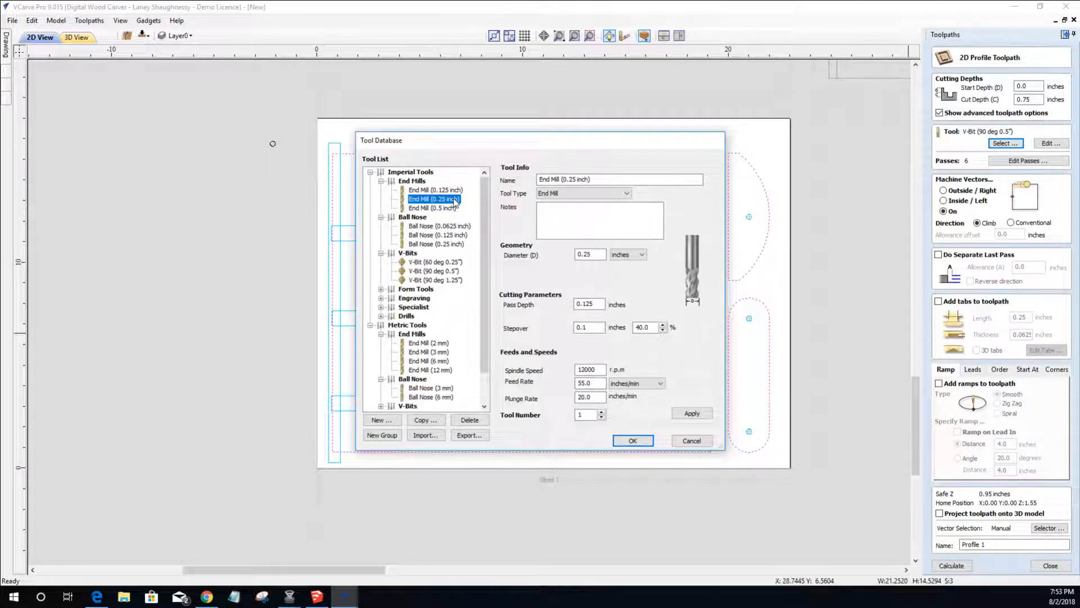
click(633, 440)
click(951, 194)
- Add tabs to the profile toolpath with a tab thickness of 0.125 inches
click(938, 301)
double_click(1020, 335)
text(0.125)
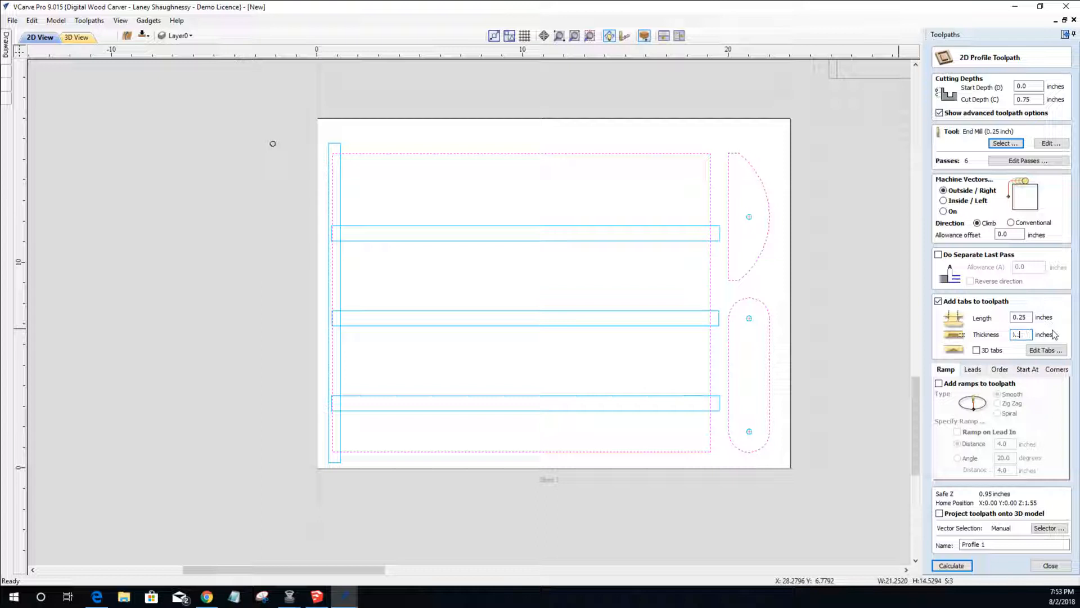
text(25)
- Place two tabs on the upper edge and two on the lower edge of the large rectangular panel
click(1045, 350)
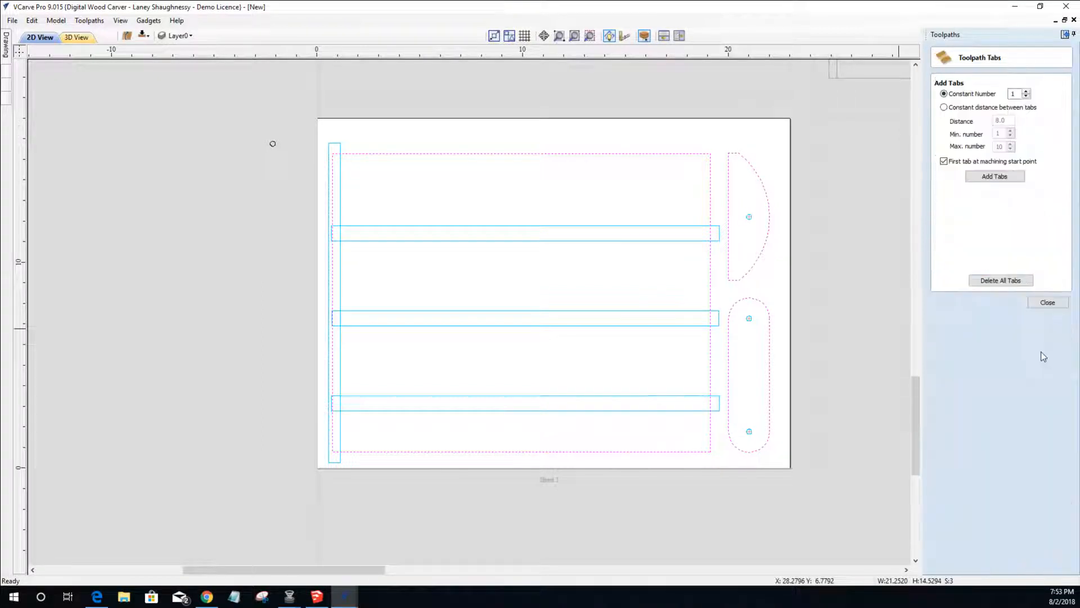
click(381, 152)
click(642, 153)
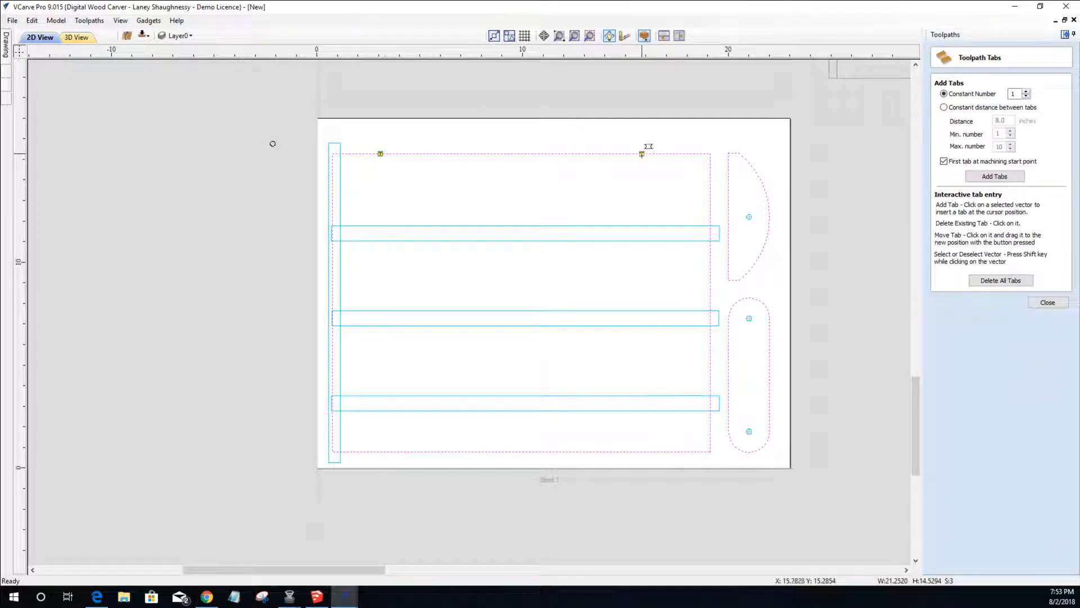
click(385, 451)
click(629, 452)
- Place two tabs on the curved part's straight edge, one on its arc, and one on each long side of the rounded bar
click(728, 185)
click(729, 238)
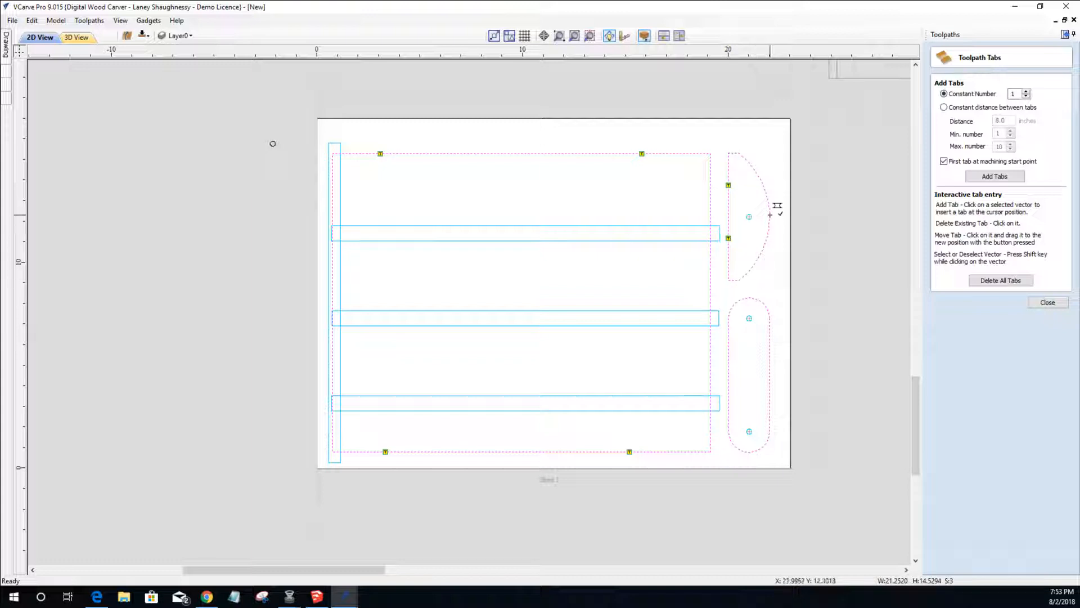
click(770, 215)
click(769, 341)
click(728, 406)
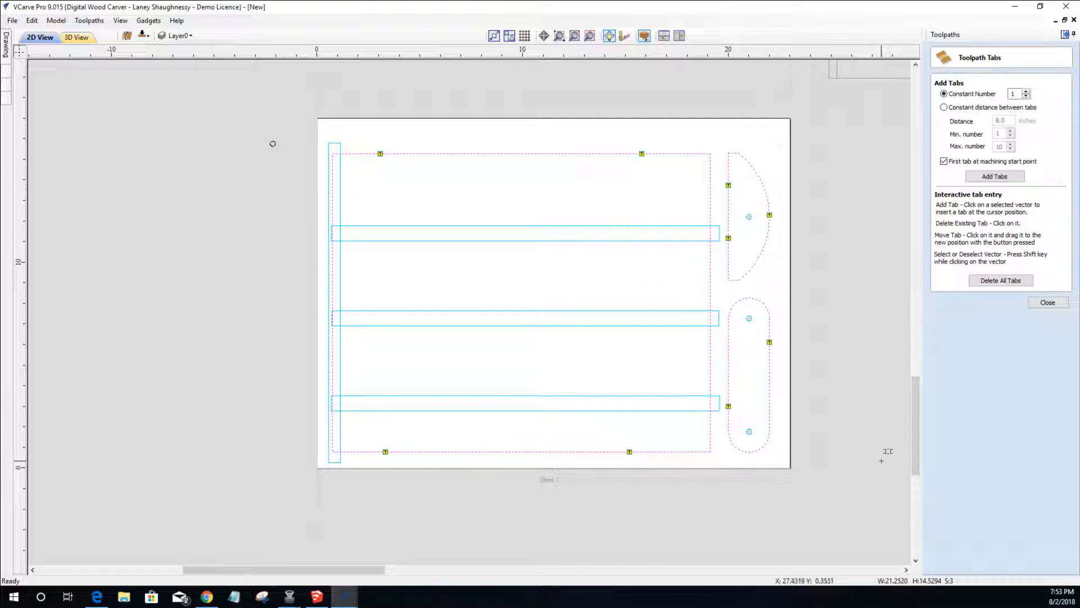
click(1048, 304)
- Name the profile toolpath Sheet1_ProfileCut1_.25EM and calculate it
drag(999, 547, 958, 544)
text(Sh)
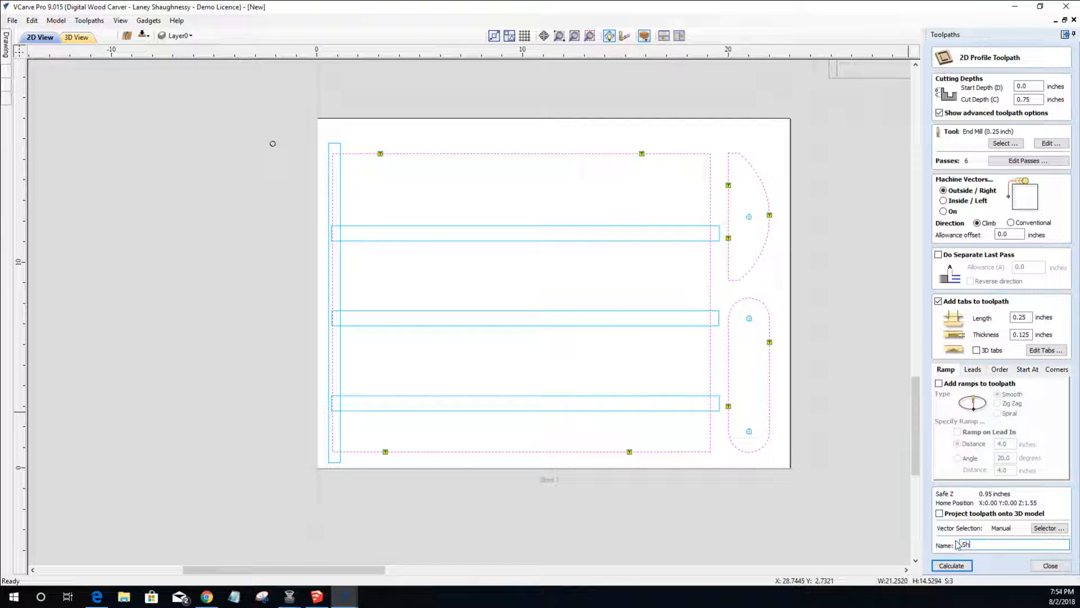
text(eet1_ProfileCut1_.25EM)
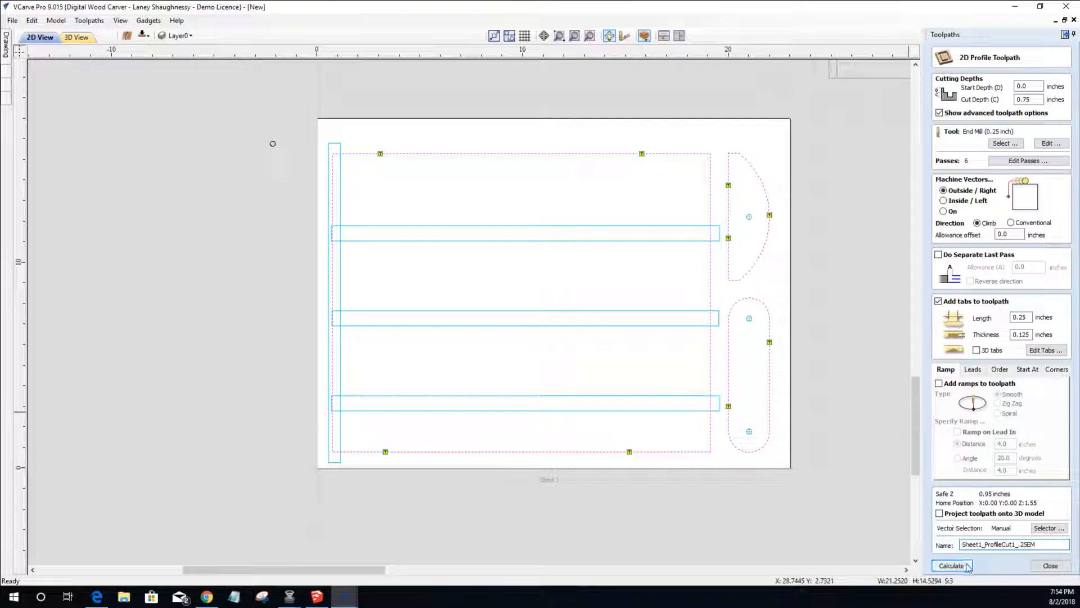
click(967, 566)
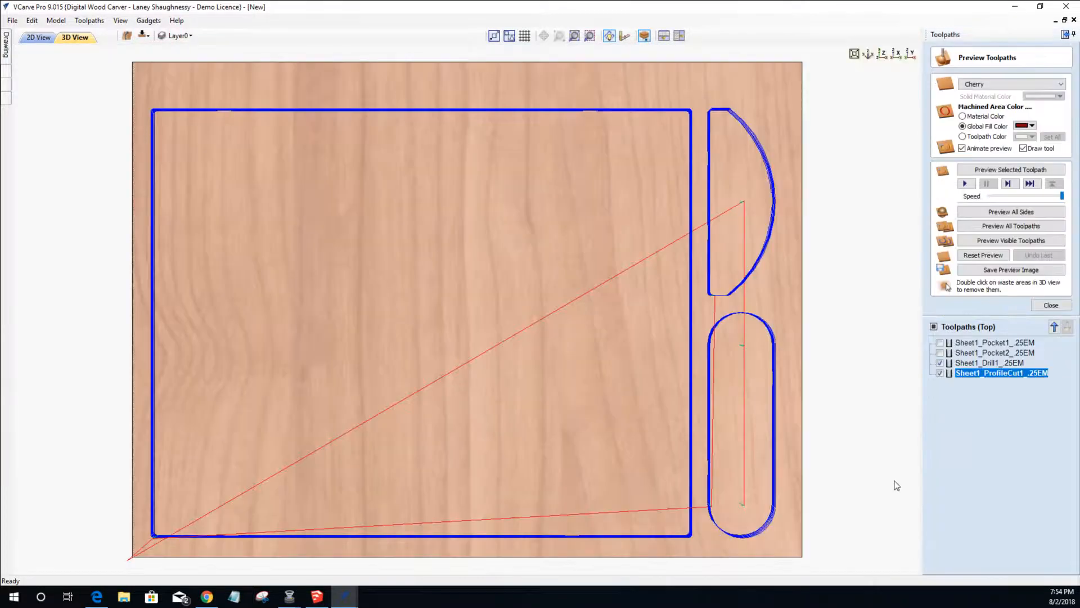
- Try to preview only the selected profile toolpath in the 3D simulation and reset the preview
click(940, 342)
drag(536, 536, 535, 387)
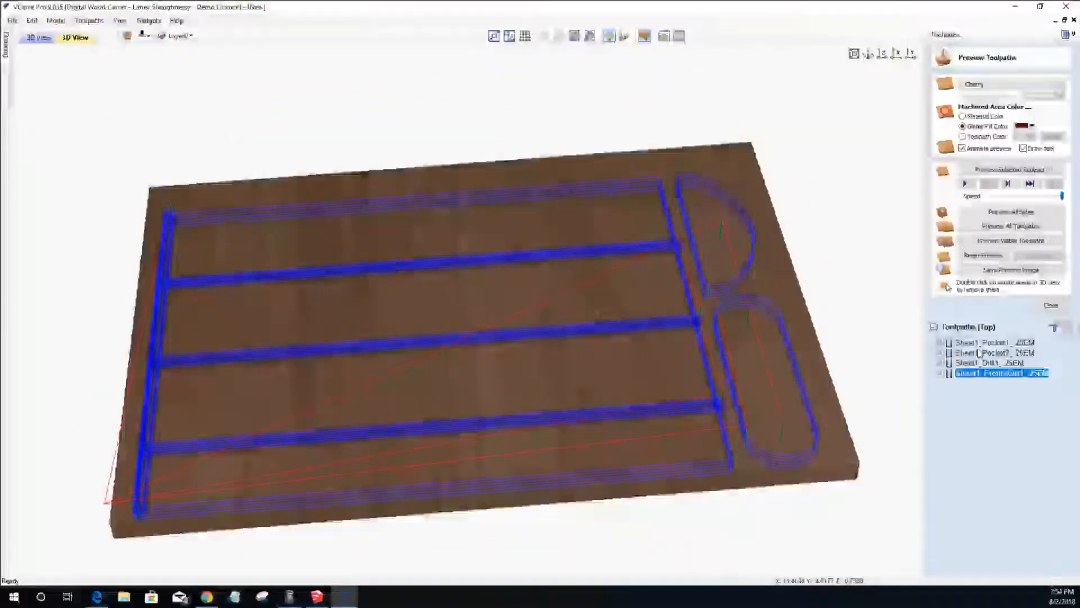
click(984, 169)
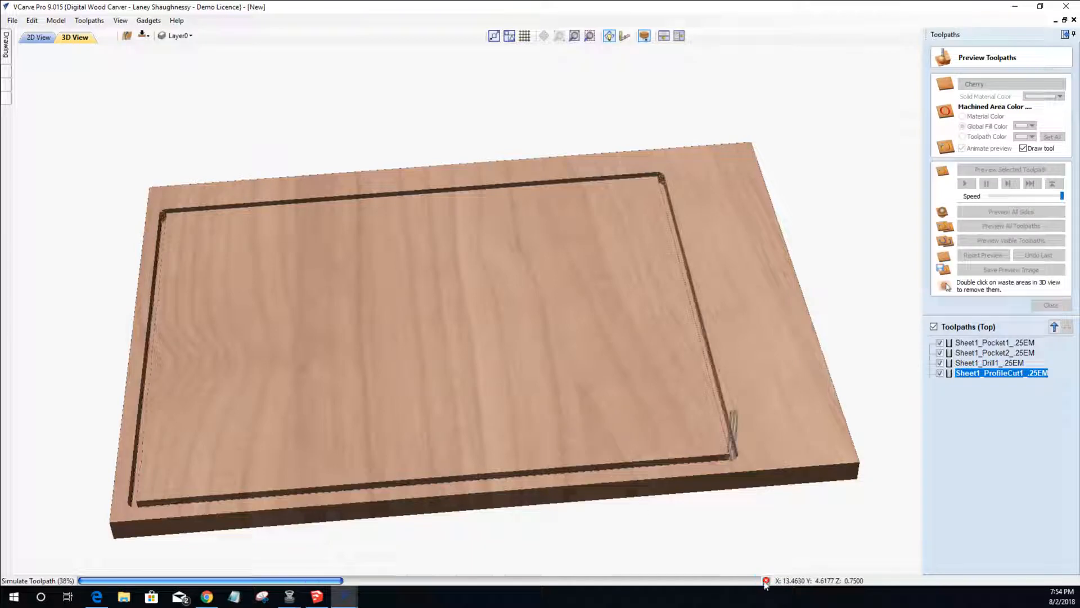
click(972, 256)
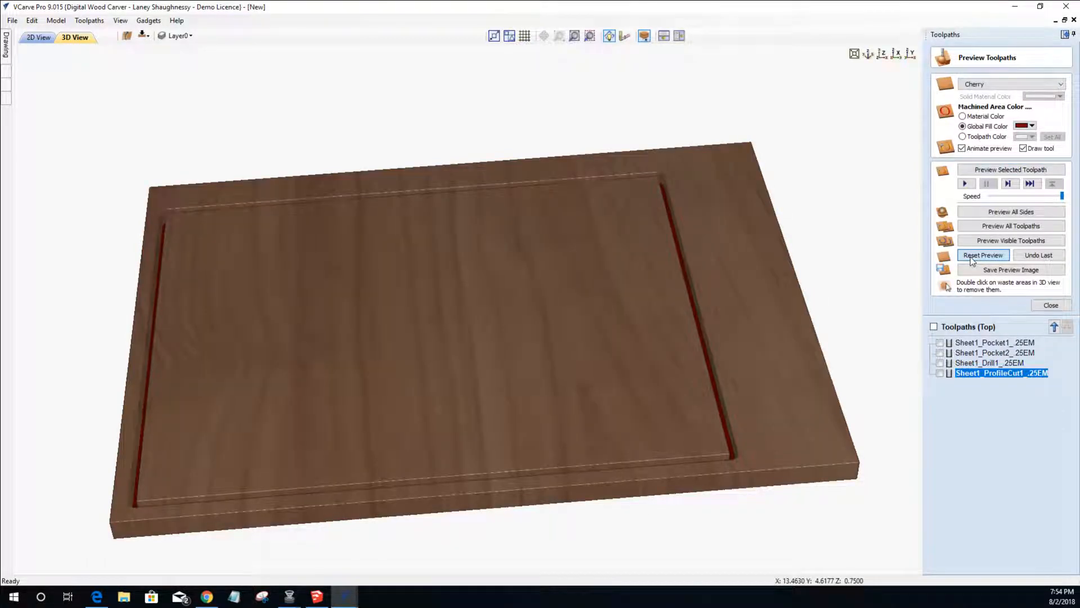
click(971, 256)
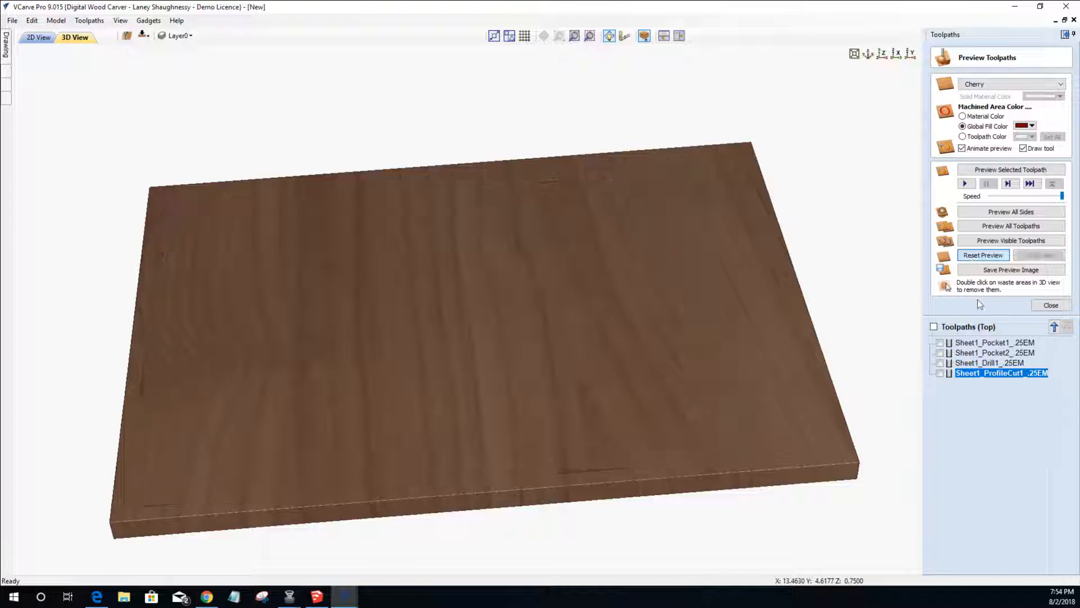
- Make all four Sheet 1 toolpaths visible and run a preview of the visible toolpaths
click(940, 342)
click(940, 352)
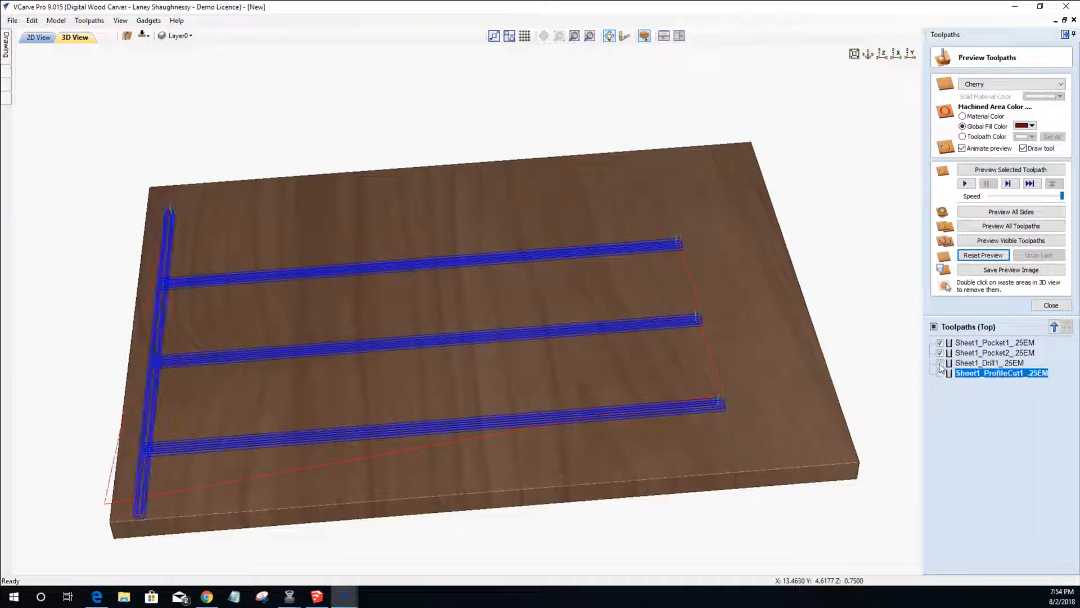
click(940, 373)
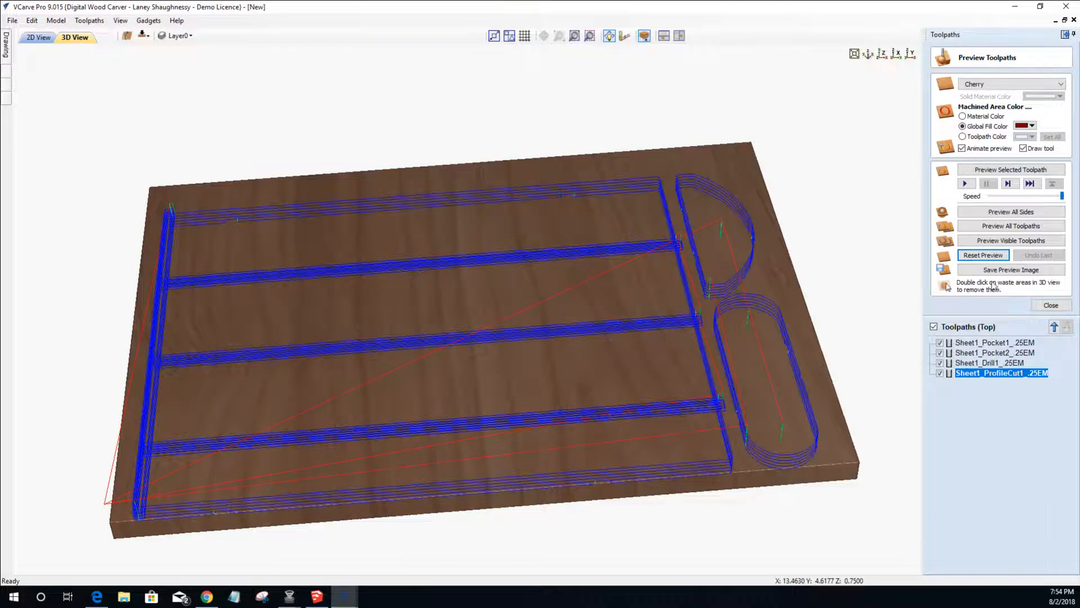
click(998, 242)
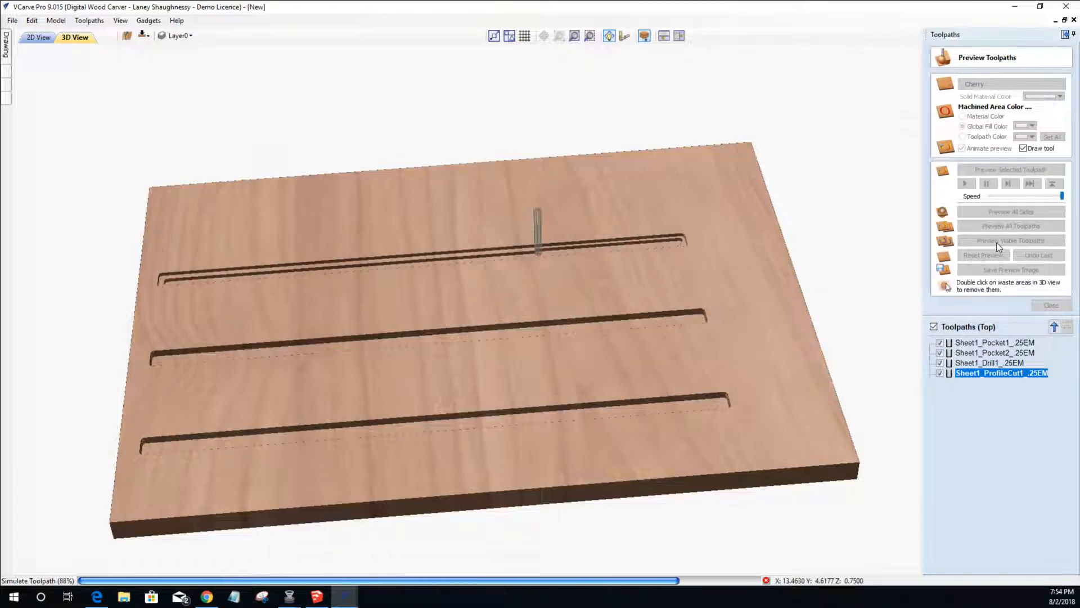
click(997, 246)
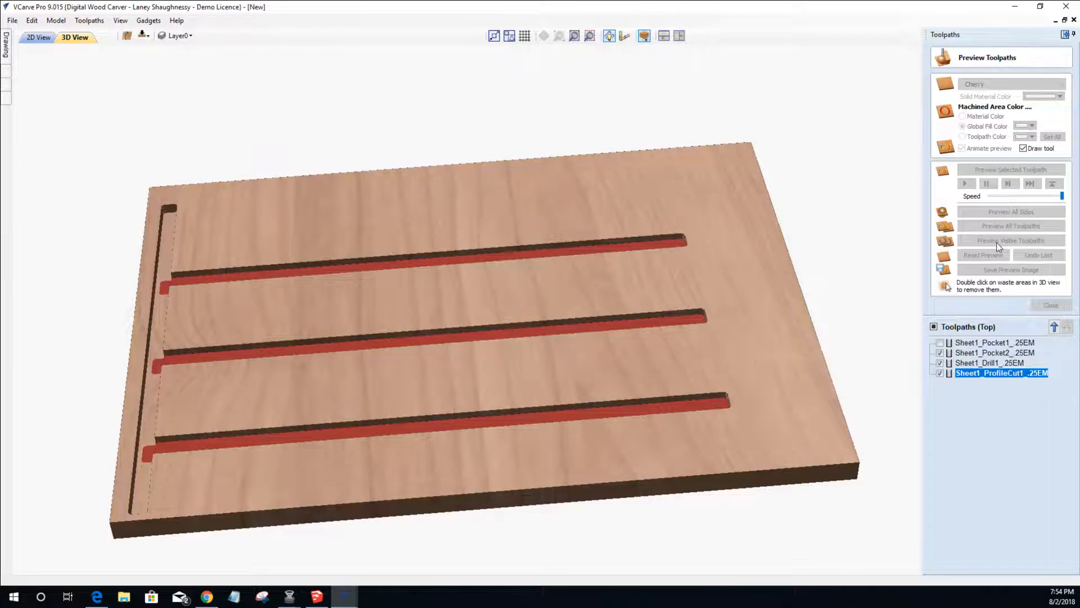
click(997, 246)
click(997, 246)
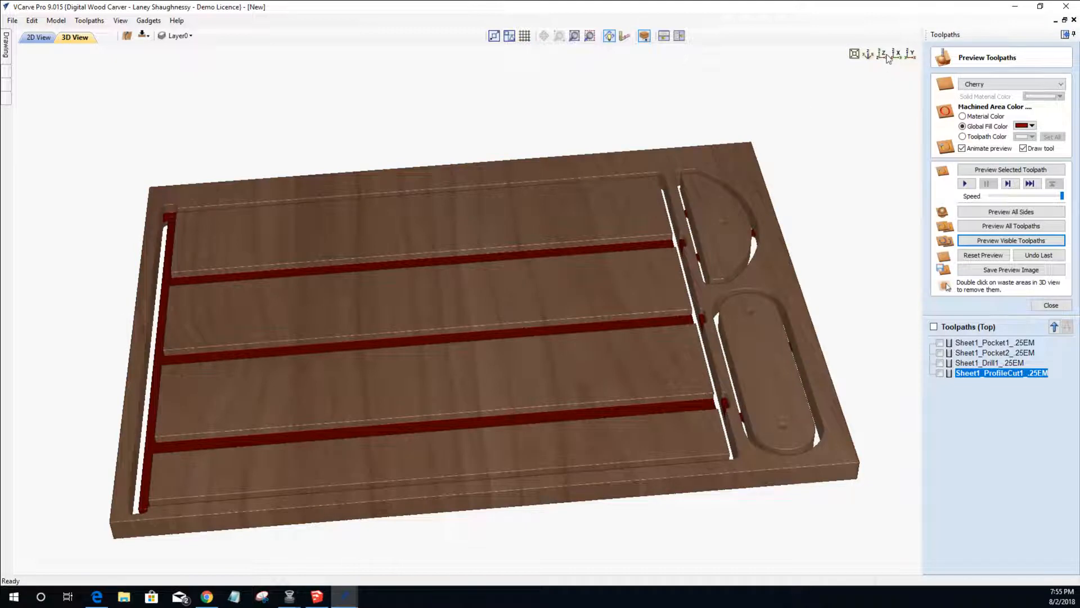
- Inspect the simulated pockets, holes, profile cuts and tabs from above and up close at an angle
click(884, 55)
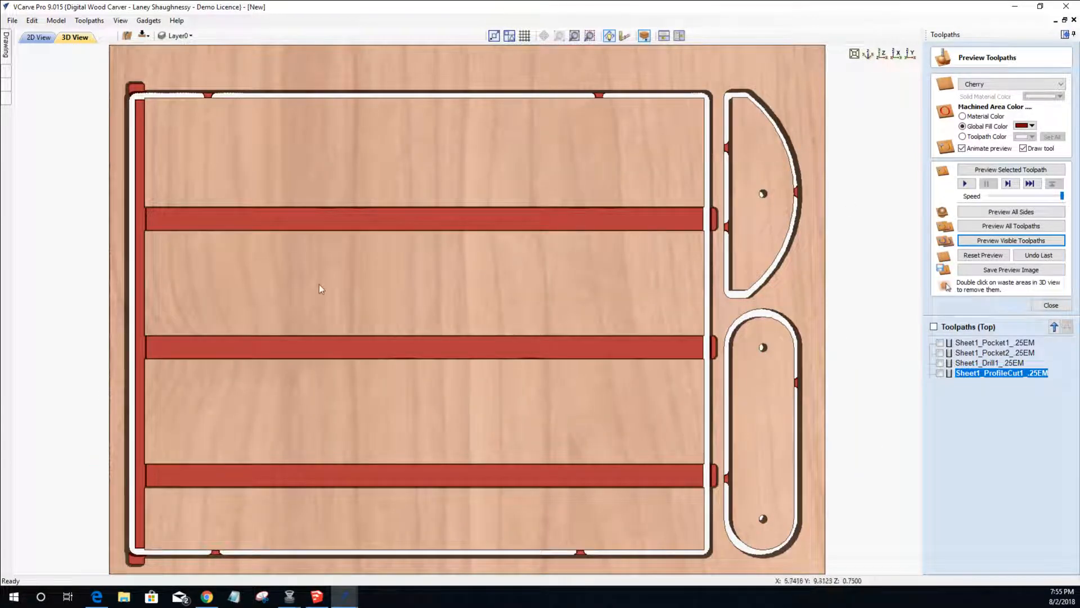
scroll(317, 287, down, 2)
middle_drag(394, 292, 552, 287)
drag(467, 402, 561, 280)
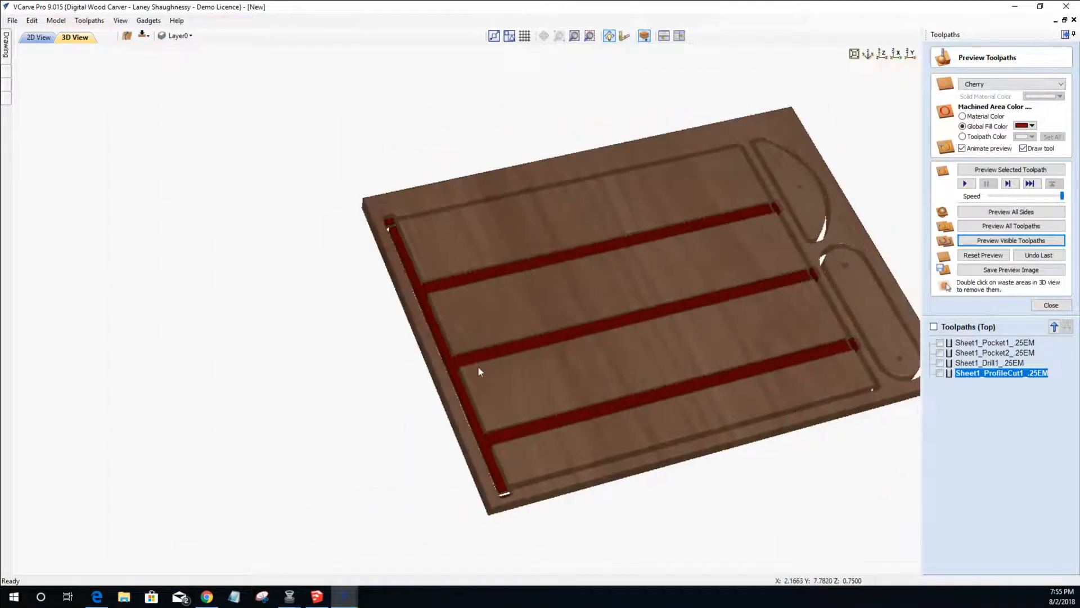
scroll(478, 369, up, 3)
scroll(469, 372, up, 1)
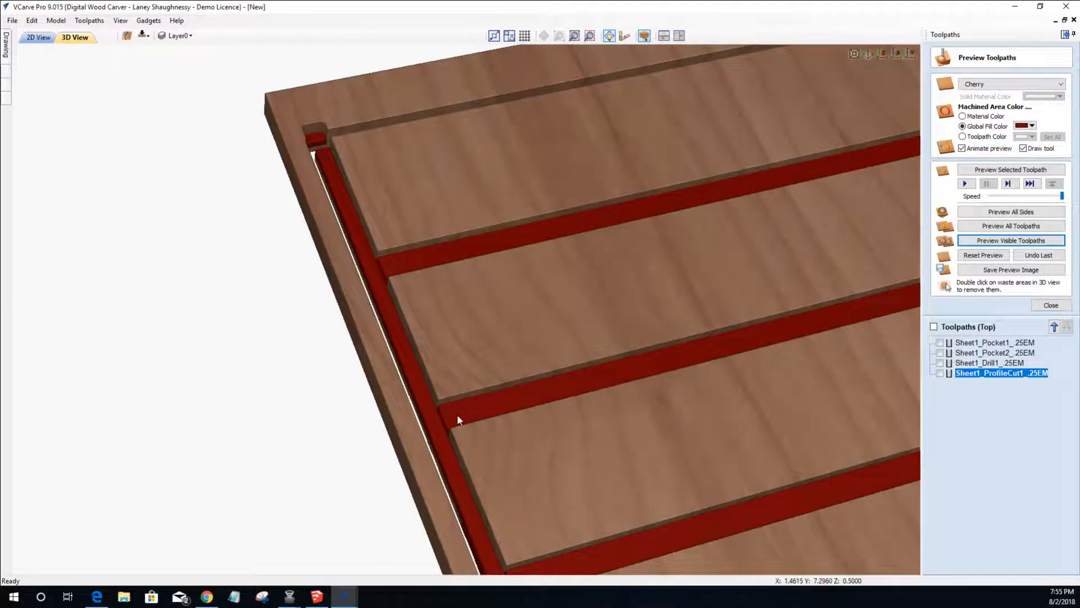
scroll(457, 423, up, 2)
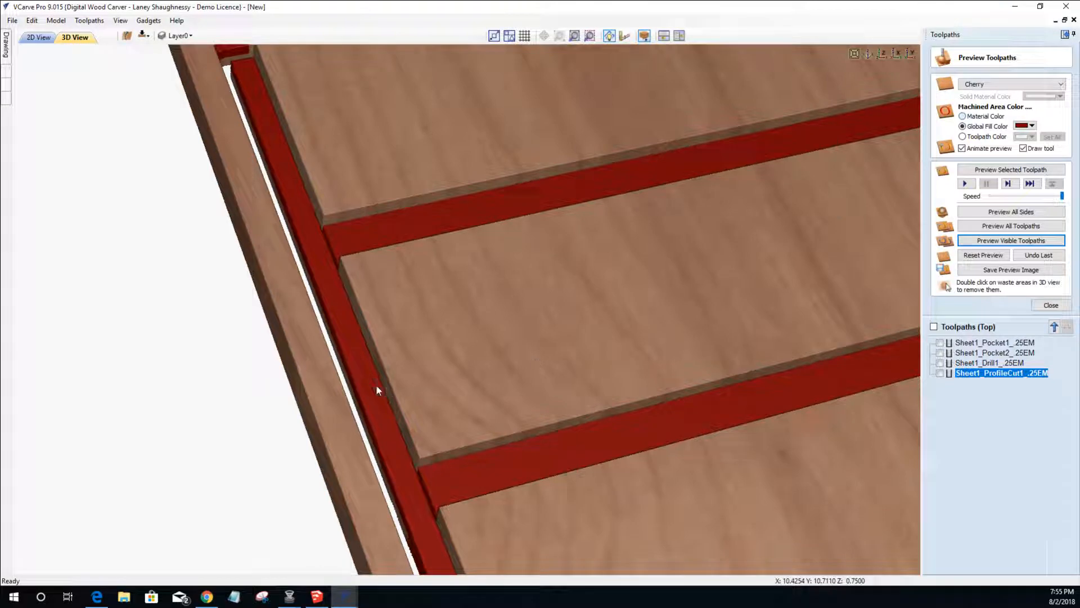
- Show the machined areas in the material color, then reset the toolpath preview and close it
click(963, 116)
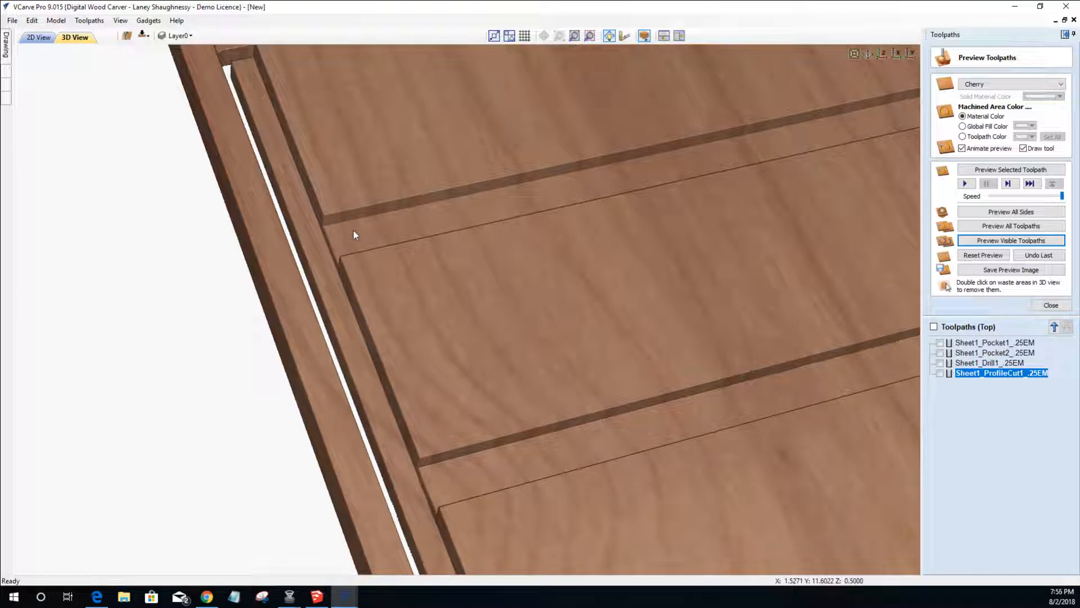
scroll(313, 253, down, 3)
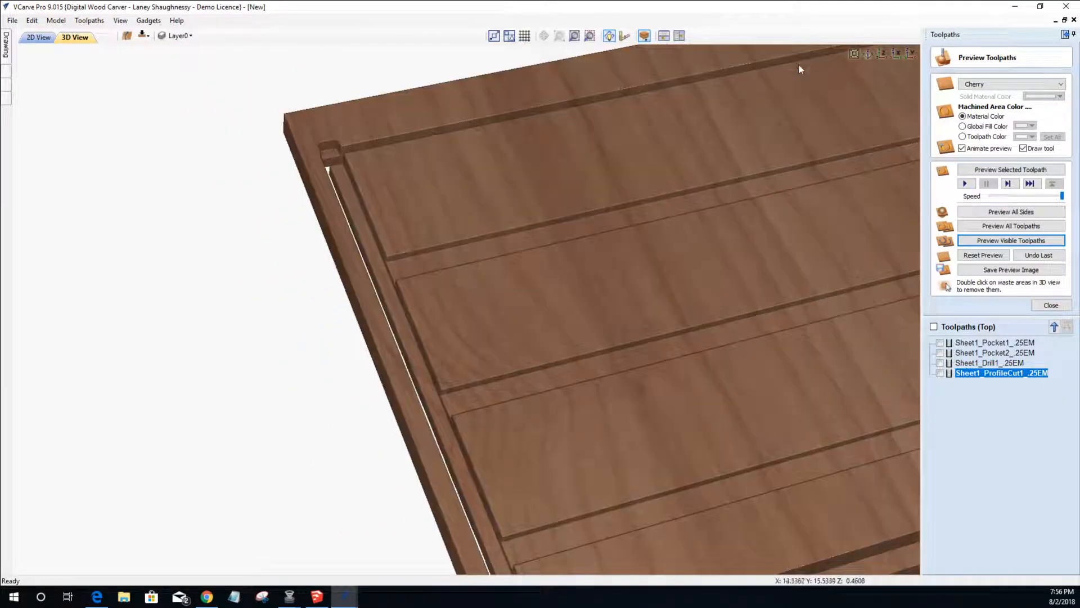
click(868, 53)
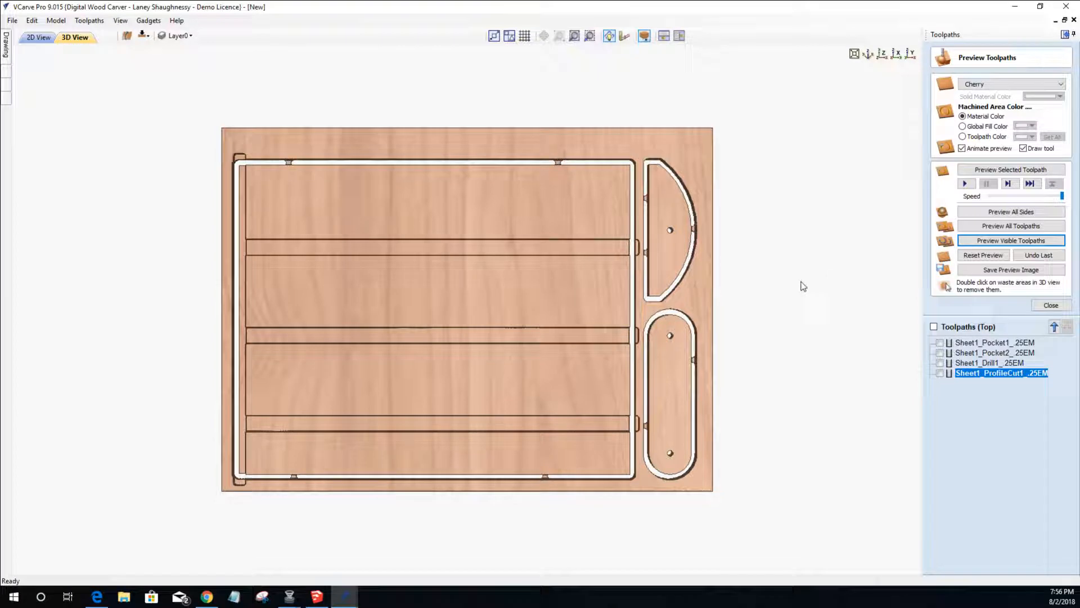
click(983, 255)
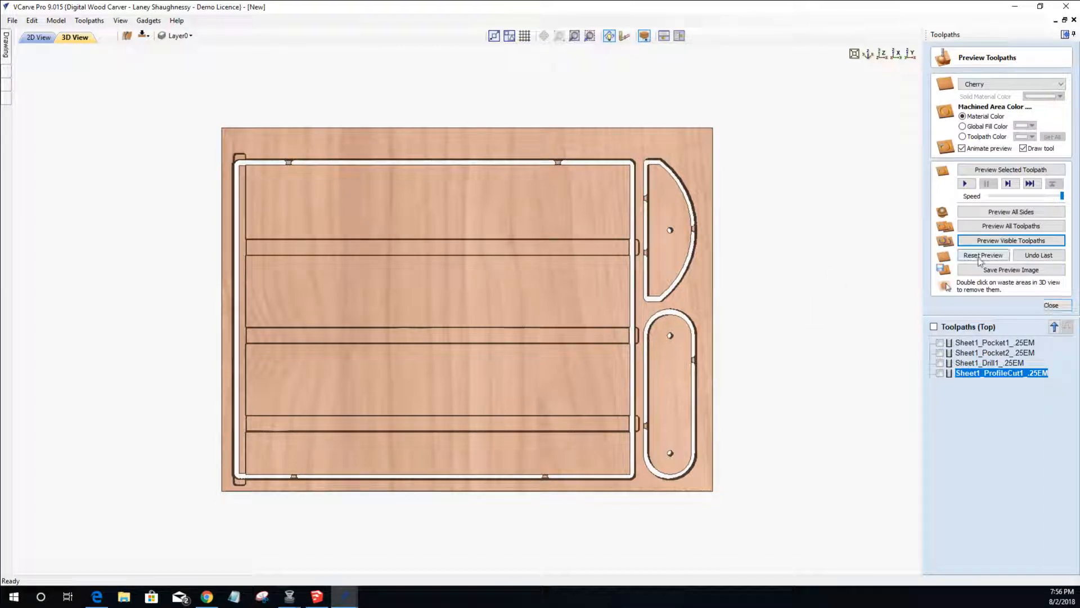
click(1051, 307)
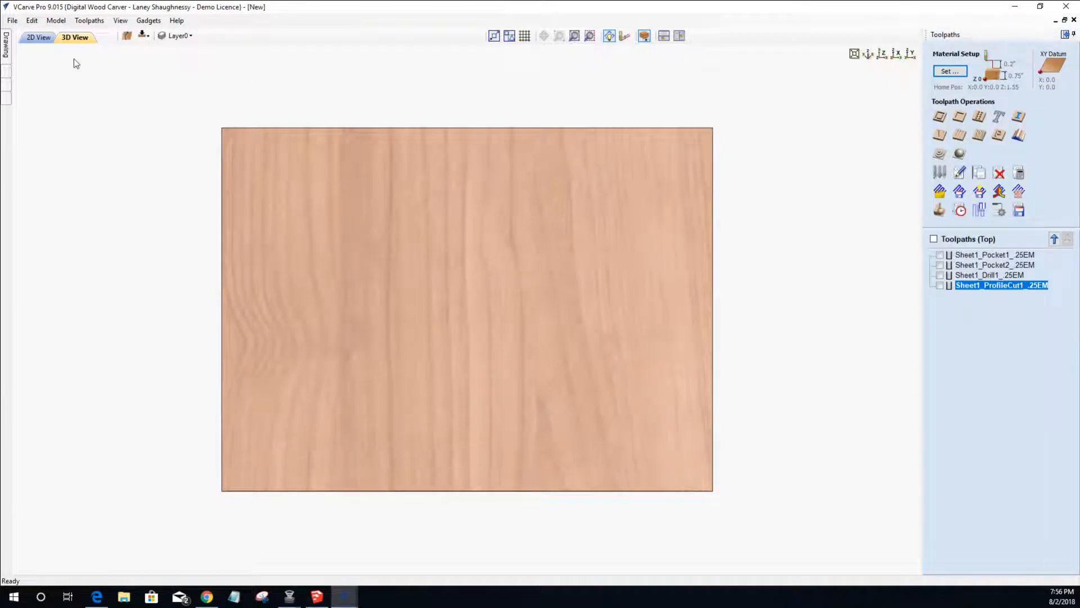
- Return to the 2D drawing and make Sheet 2 the active sheet in the part nesting settings
click(28, 39)
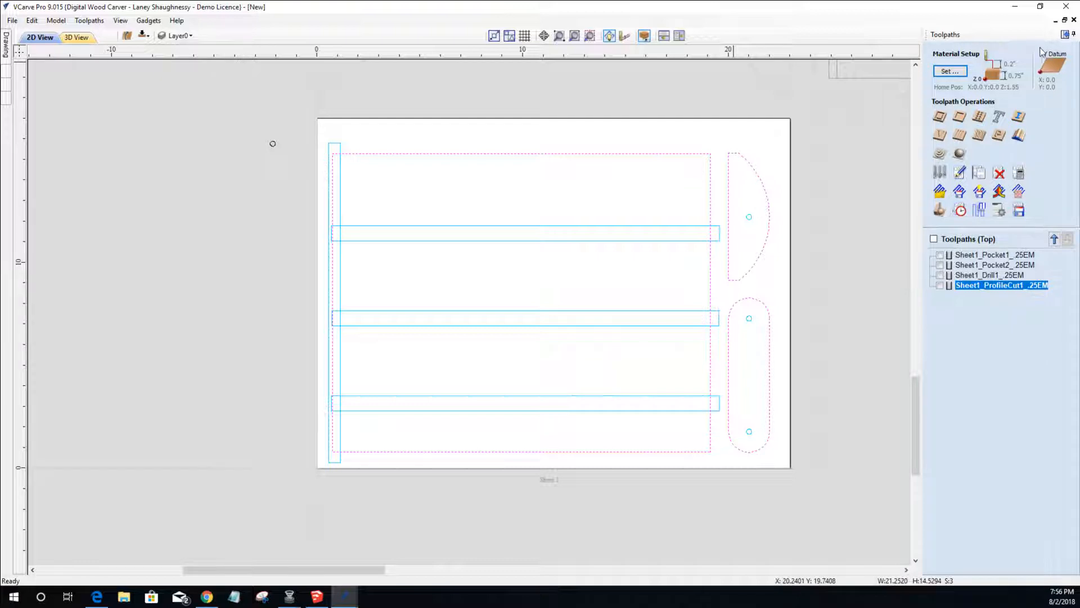
click(1073, 34)
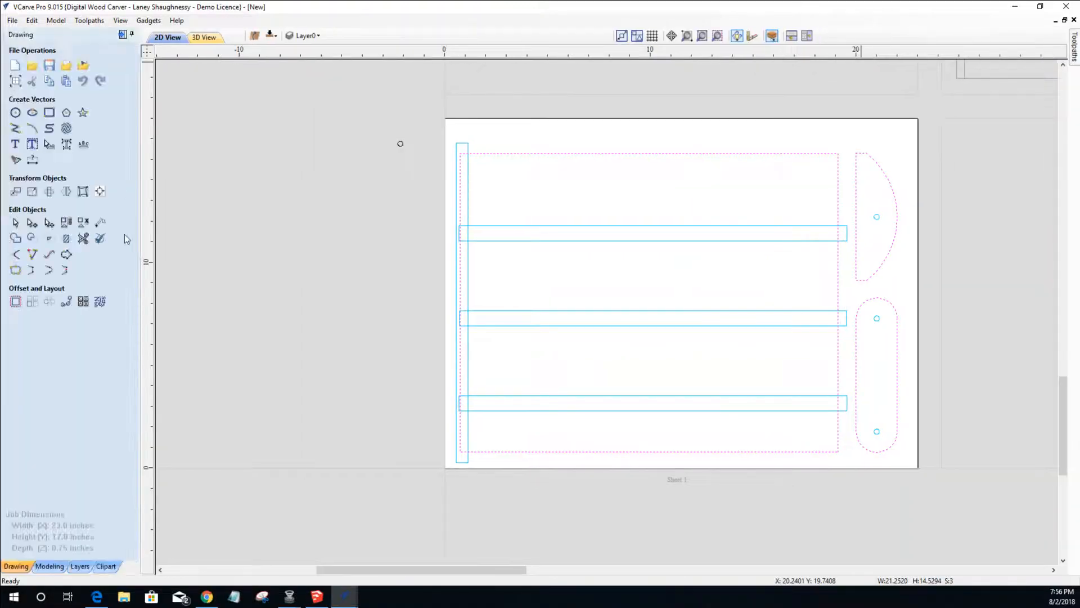
click(100, 301)
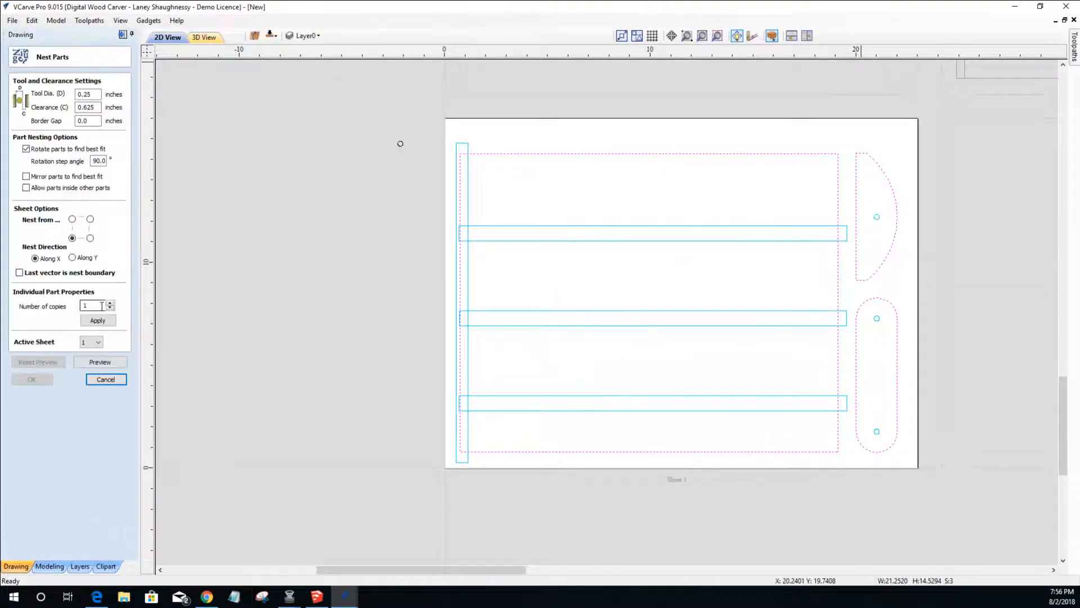
click(91, 342)
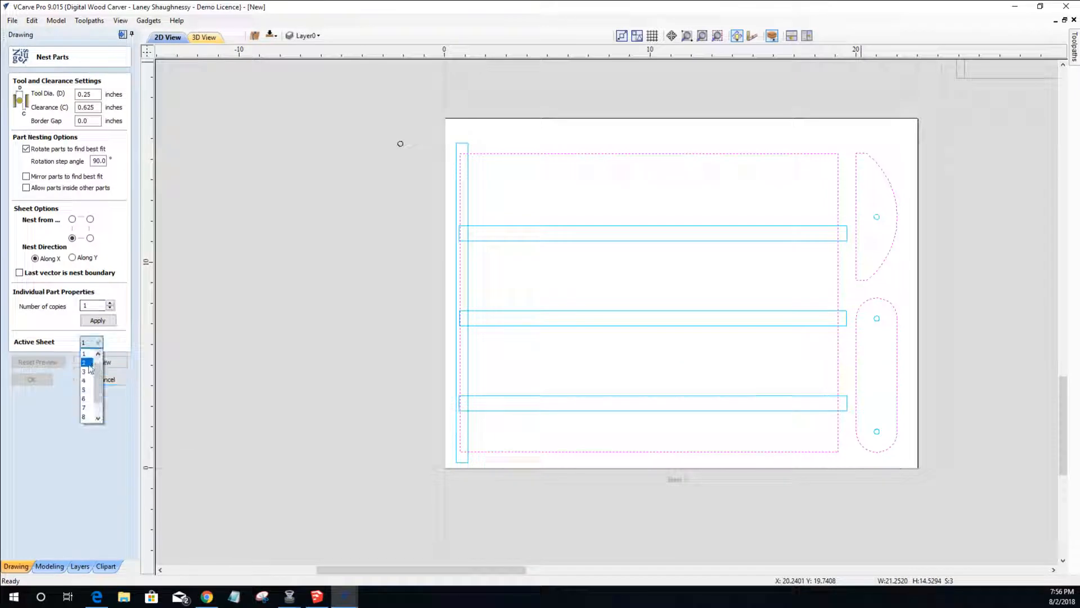
click(86, 363)
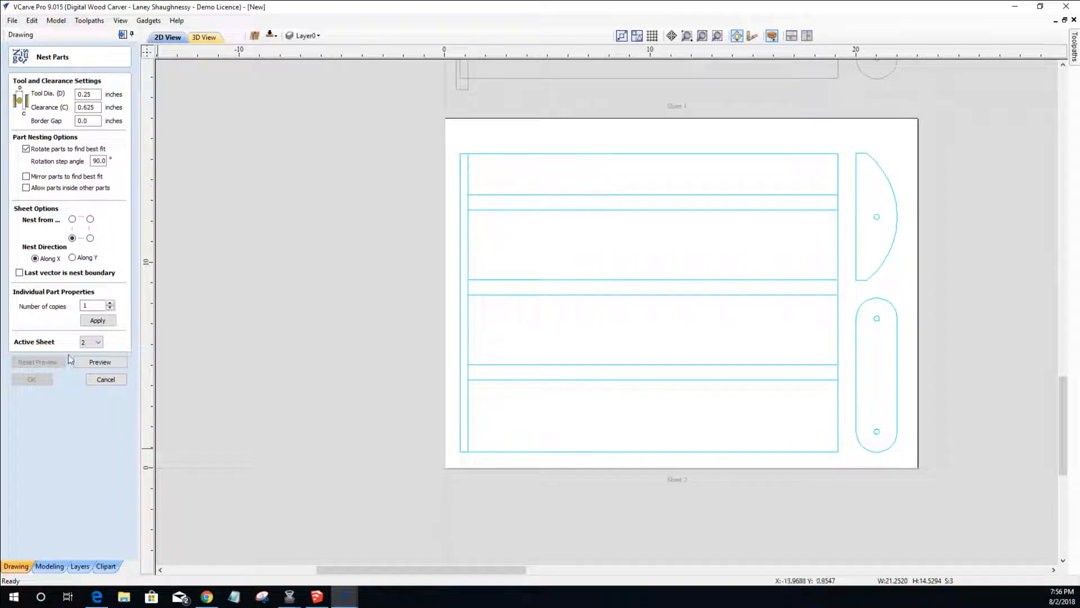
- Compare Sheet 1 with Sheet 2, leave Sheet 2 active, and exit the nesting settings
click(91, 342)
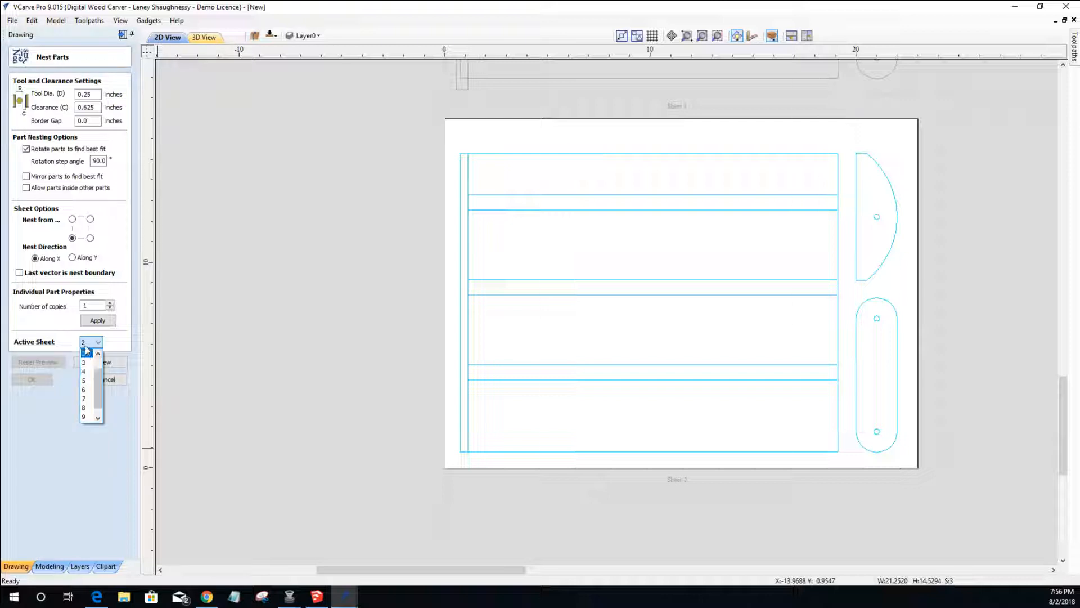
scroll(87, 363, up, 1)
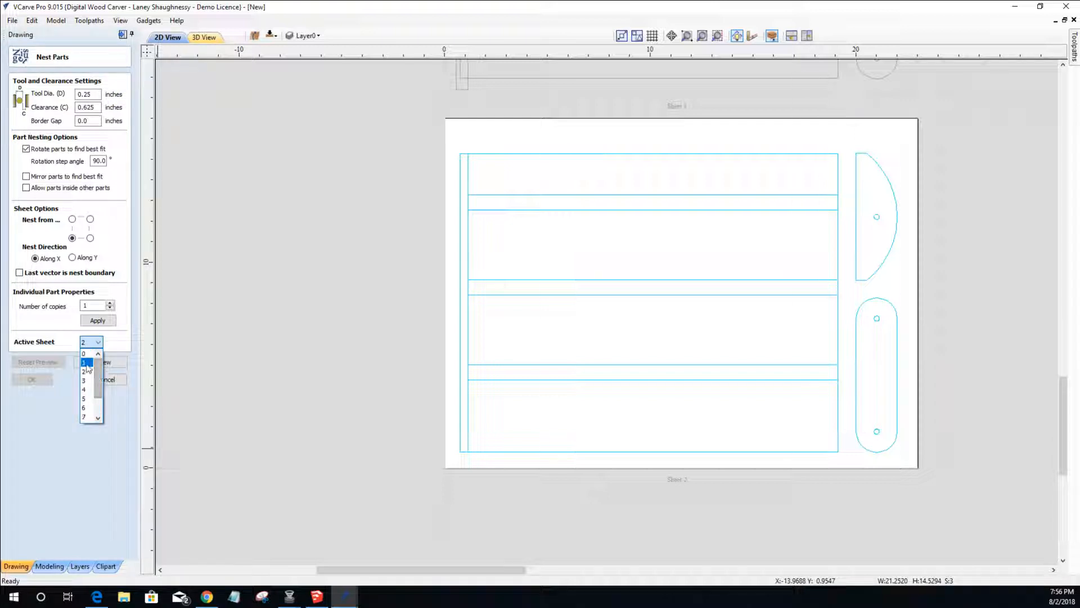
click(86, 363)
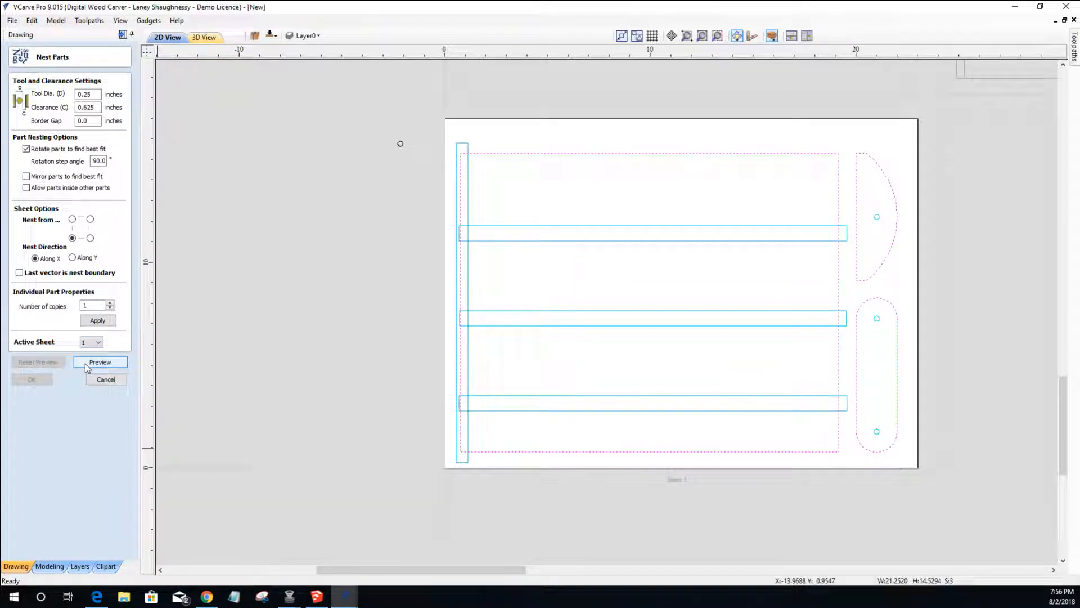
click(92, 343)
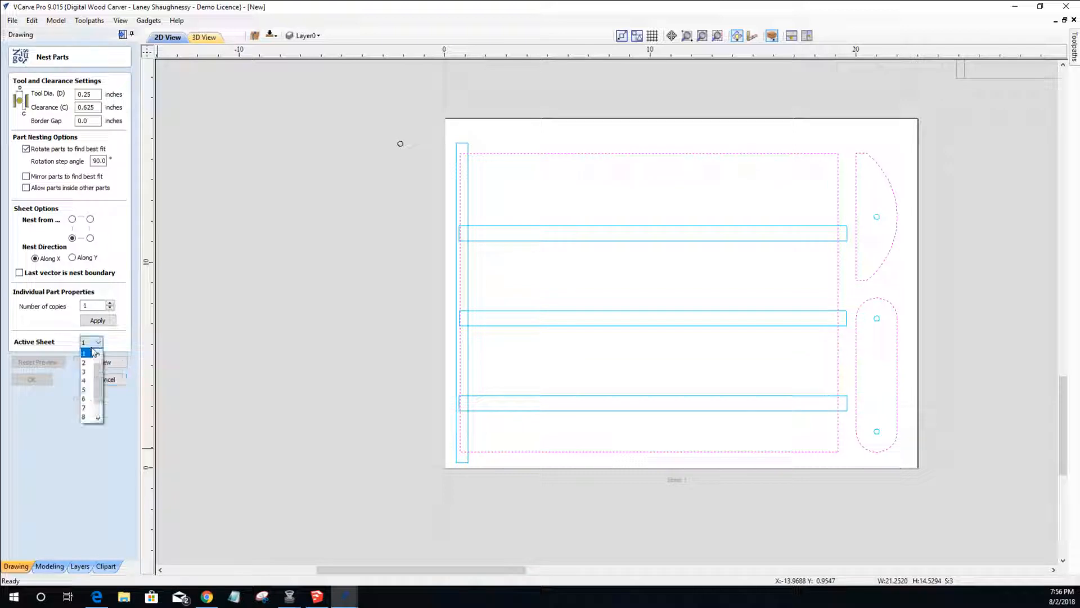
click(84, 362)
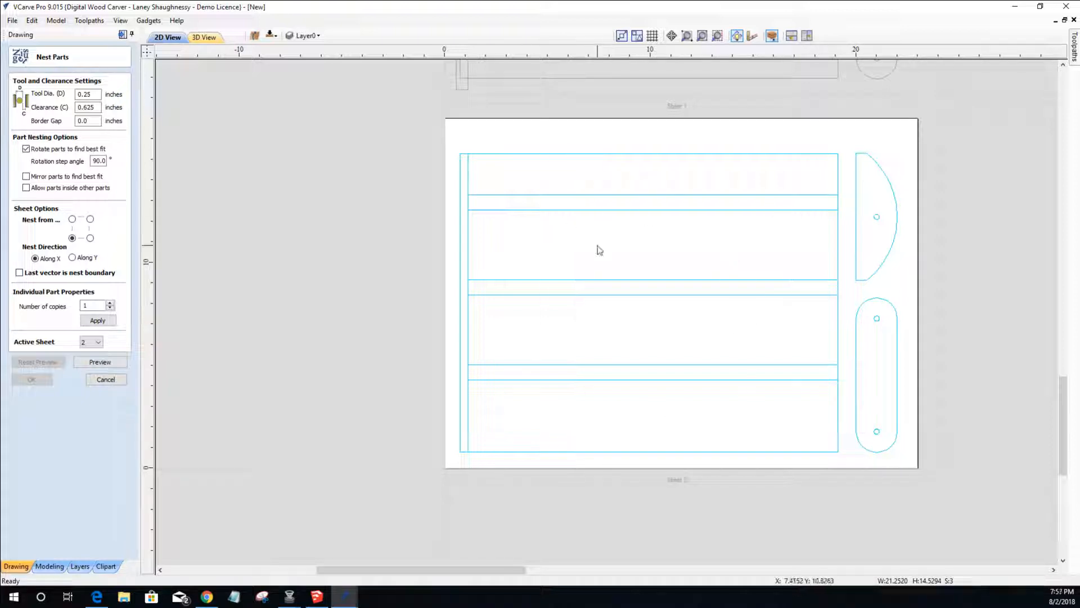
click(107, 380)
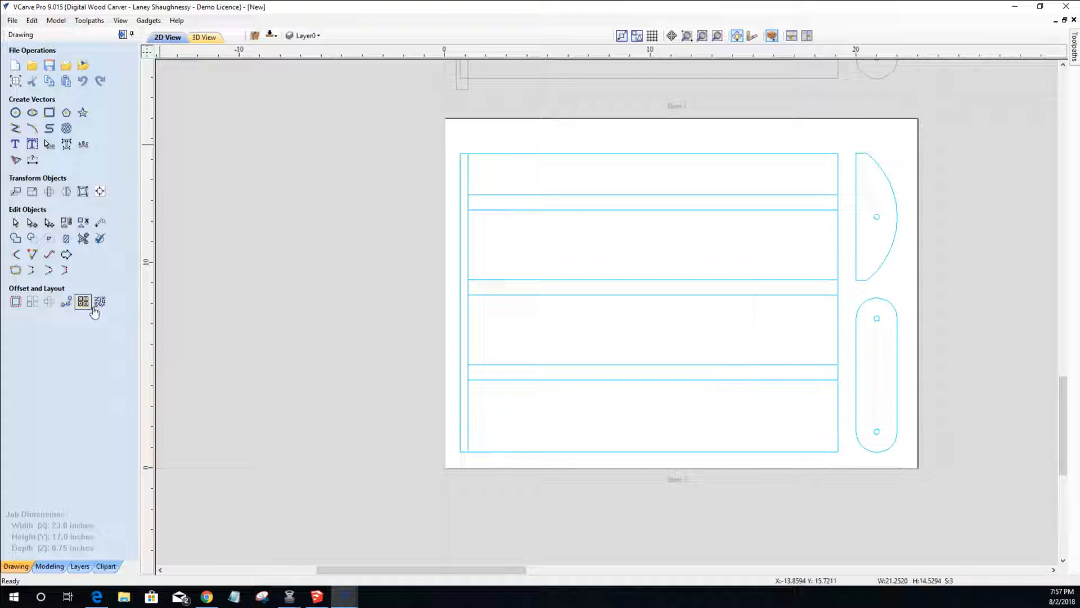
- Ungroup the vectors of the large panel, the curved part and the rounded bar on Sheet 2
click(577, 380)
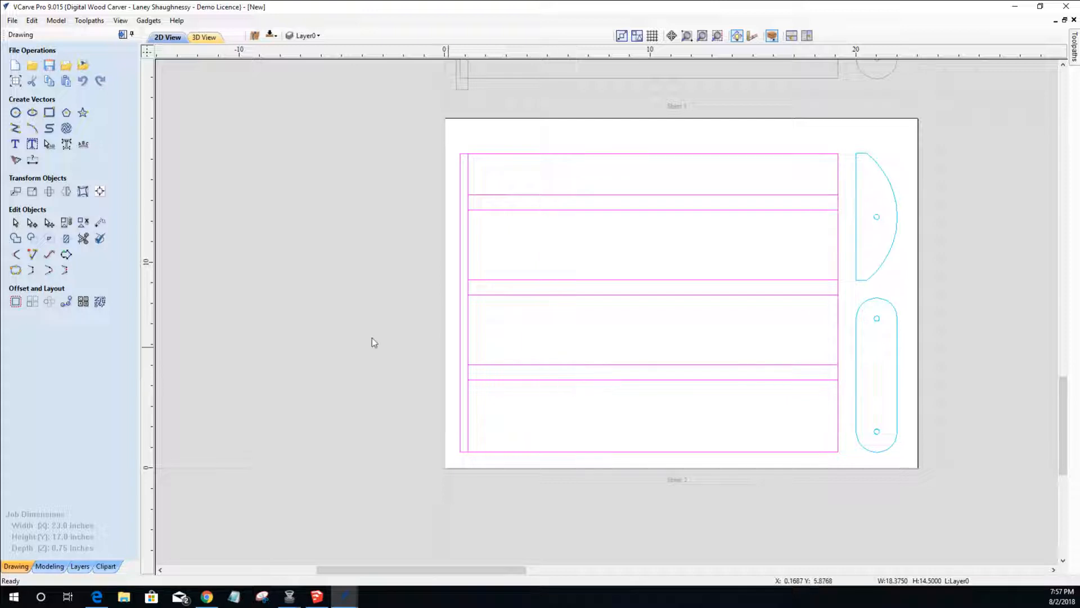
click(83, 223)
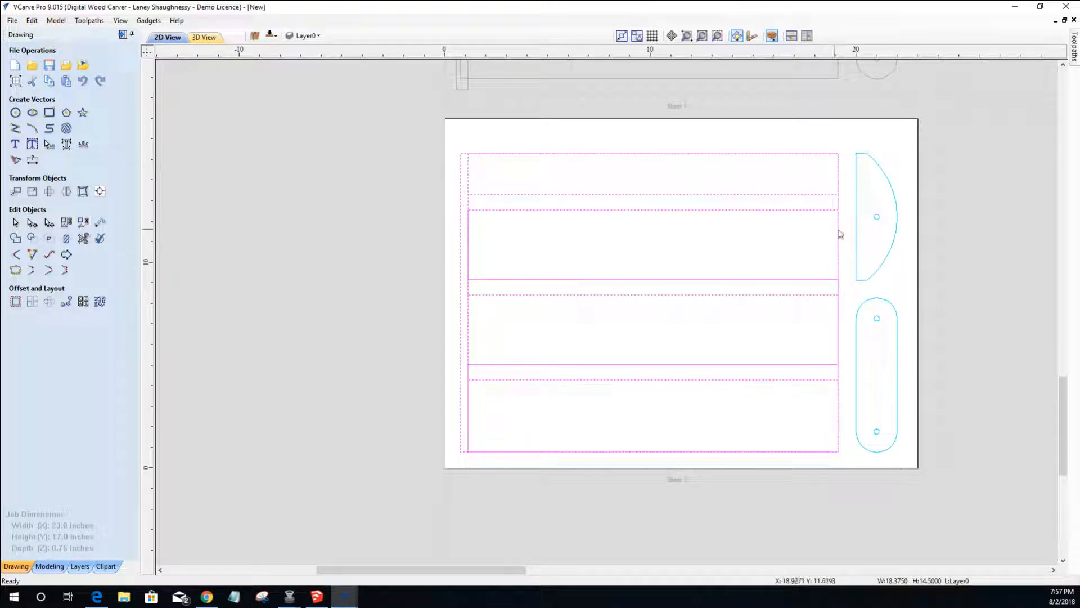
click(857, 234)
shift+click(869, 304)
click(83, 223)
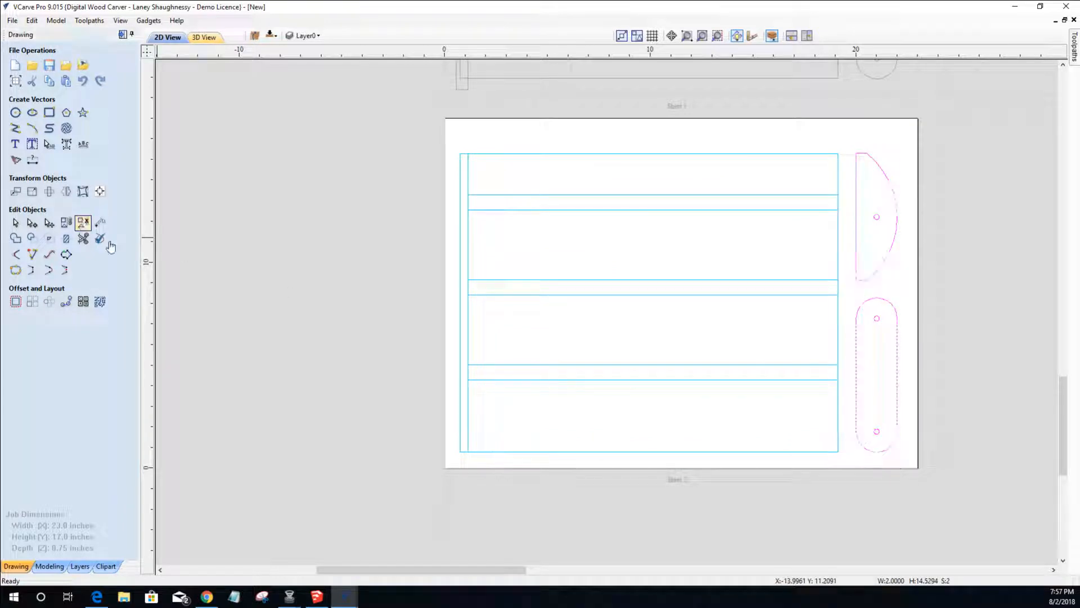
click(403, 279)
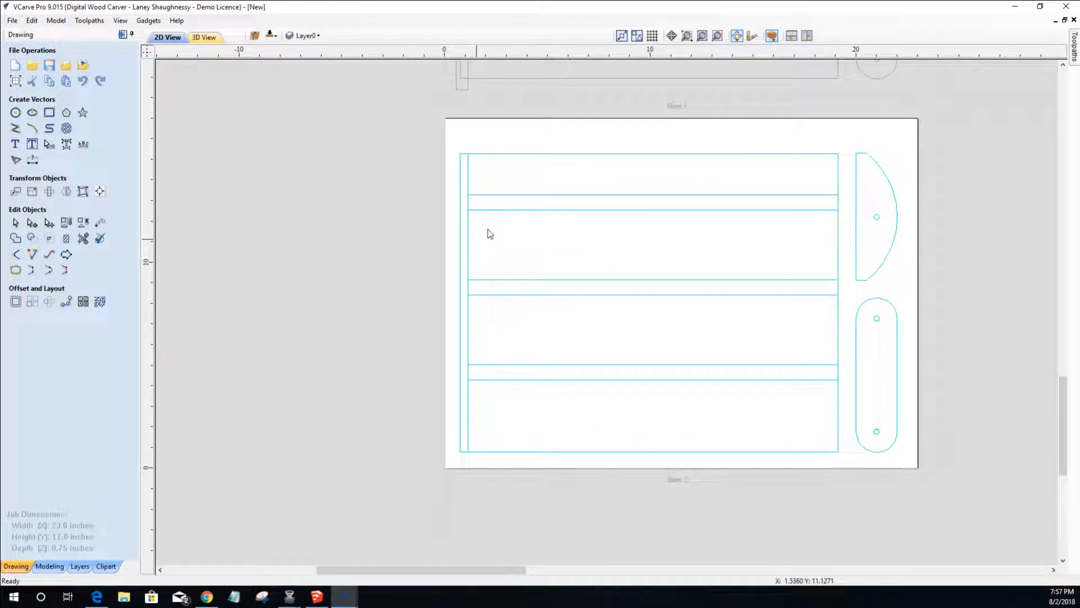
- Check that the rectangles inside Sheet 2's large panel can be selected as separate vectors
right_click(580, 158)
click(615, 232)
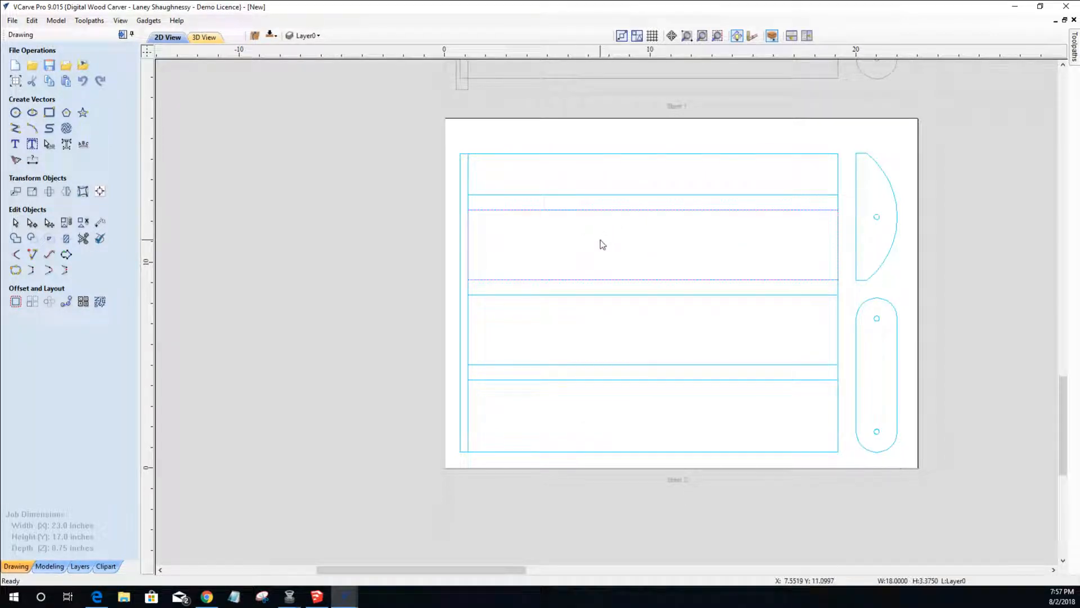
click(589, 369)
click(578, 385)
click(576, 380)
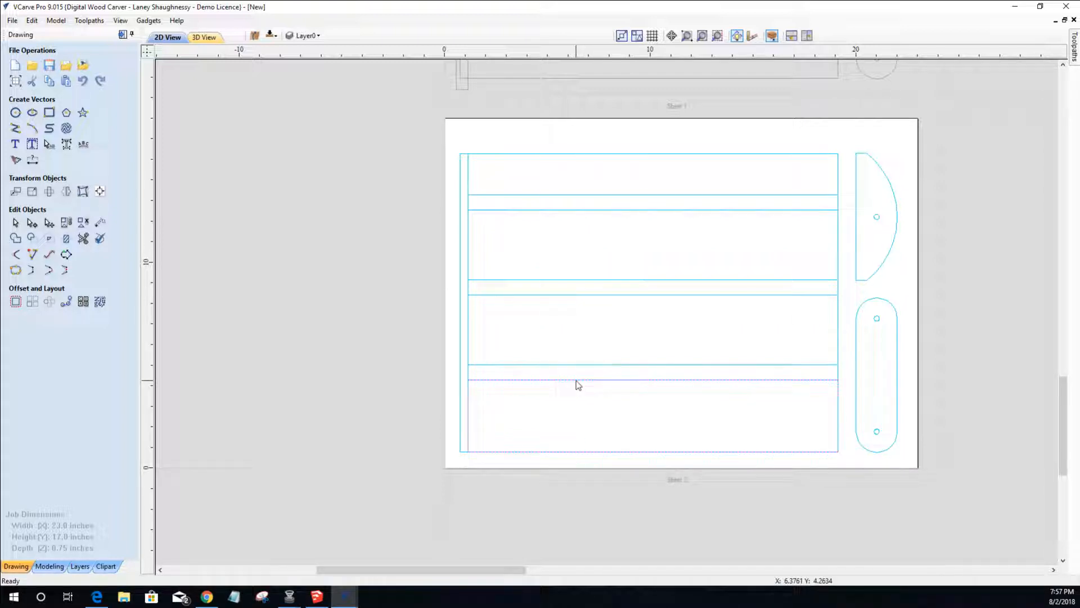
- Select the large panel's outline, its three horizontal dado rectangles and its narrow edge strip individually, then clear the selection
click(602, 155)
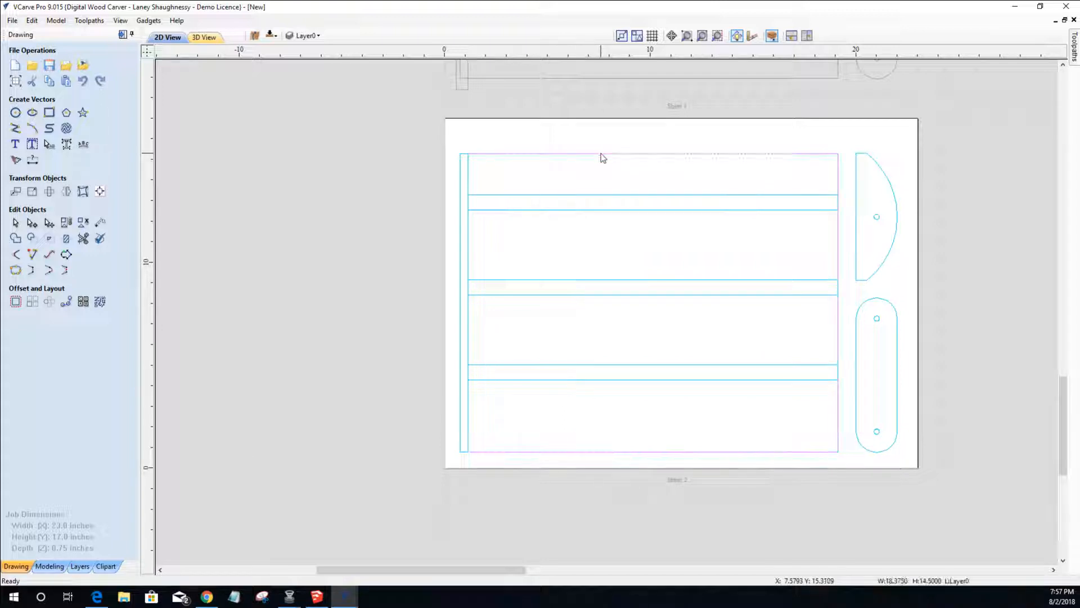
click(611, 195)
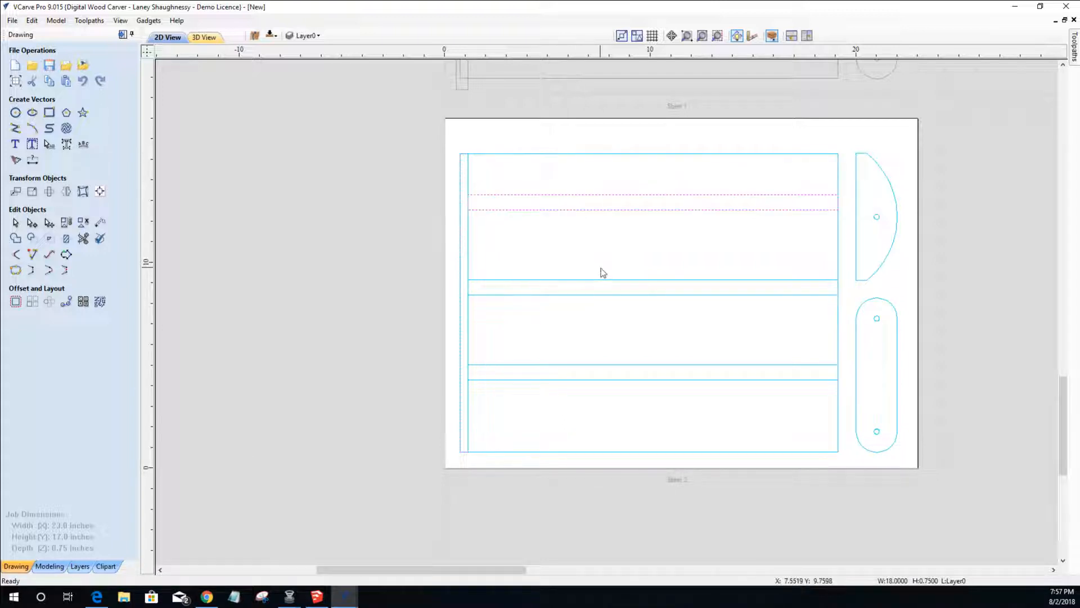
click(606, 280)
click(611, 365)
click(468, 334)
click(485, 338)
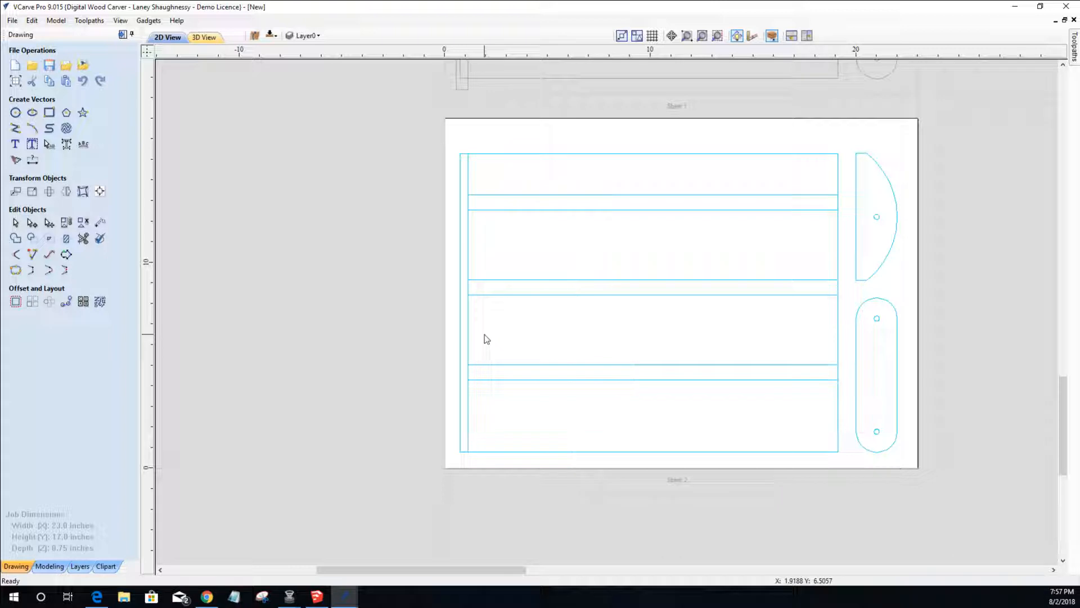
- Stretch the three horizontal dado rectangles on Sheet 2 symmetrically past both panel edges to about 18.98 inches wide
click(606, 199)
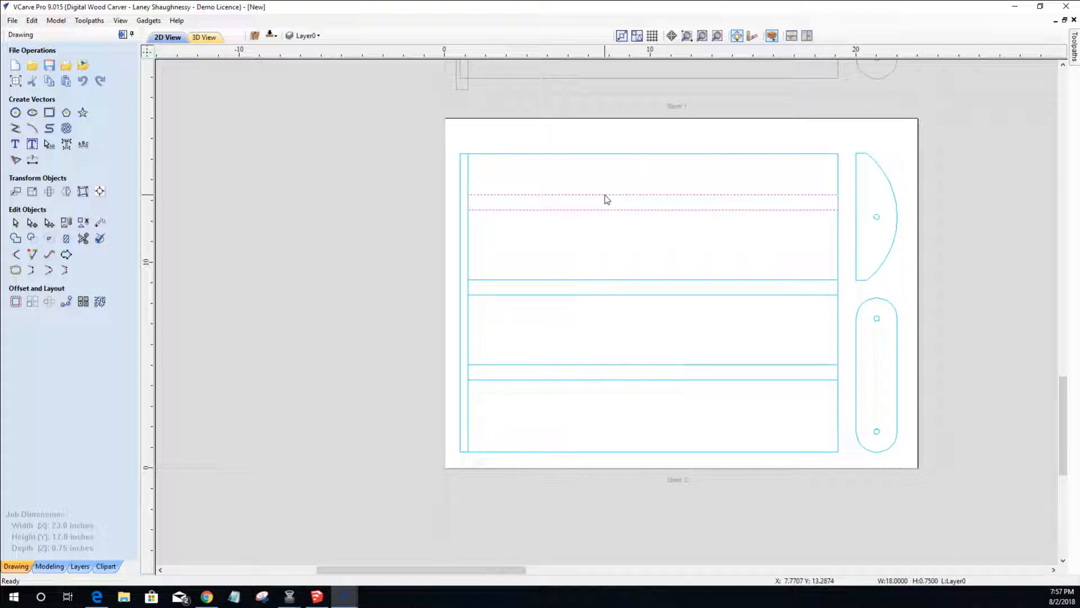
shift+click(627, 281)
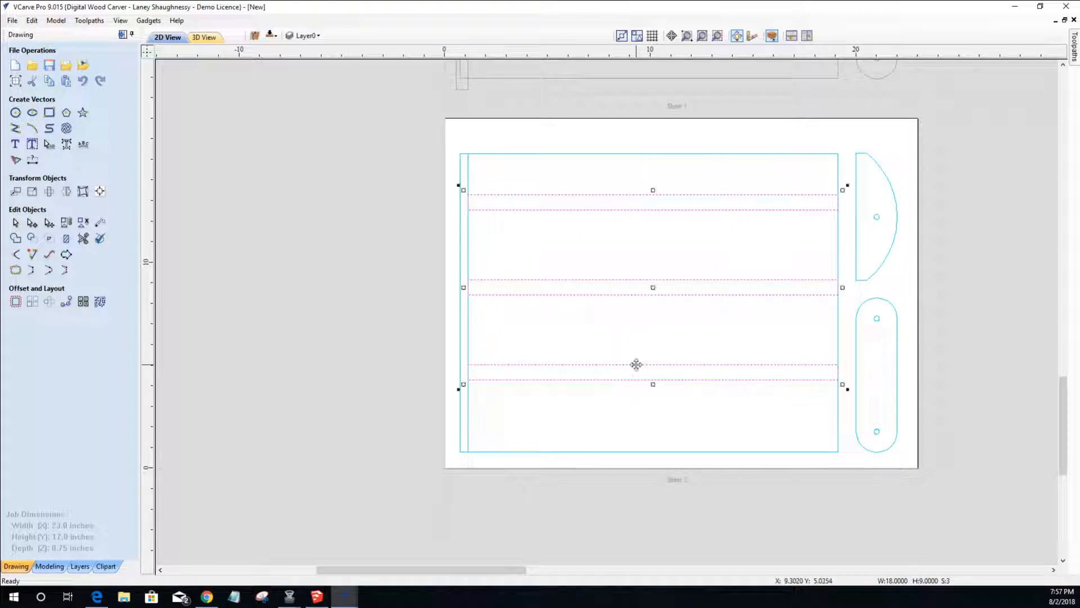
alt+drag(463, 287, 459, 288)
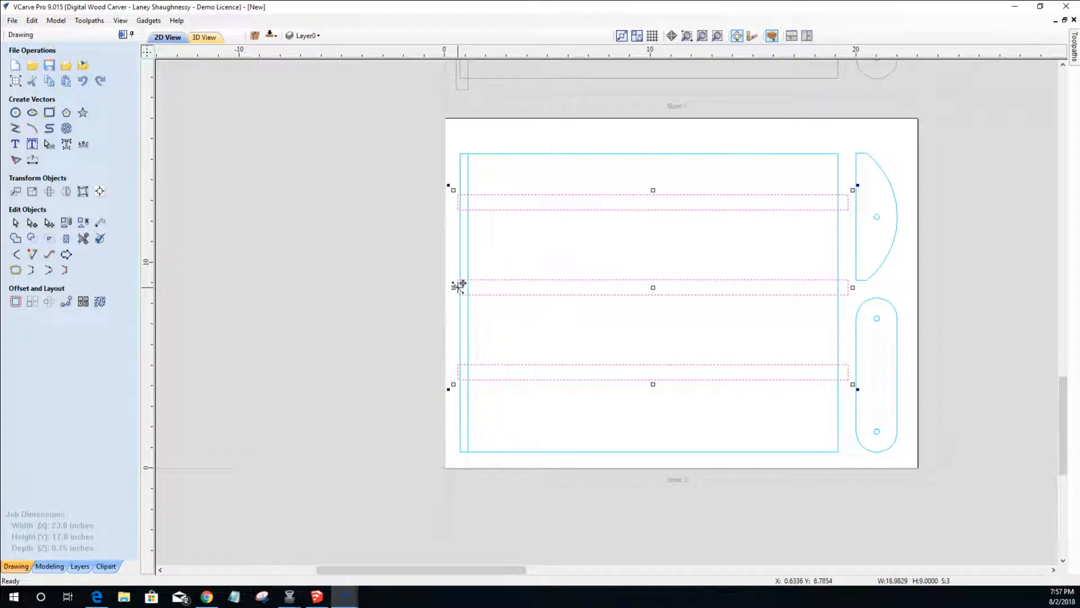
- Widen the narrow vertical strip outward past the panel edge to about 0.66 inches and lengthen it at both ends to about 15.48 inches
click(462, 258)
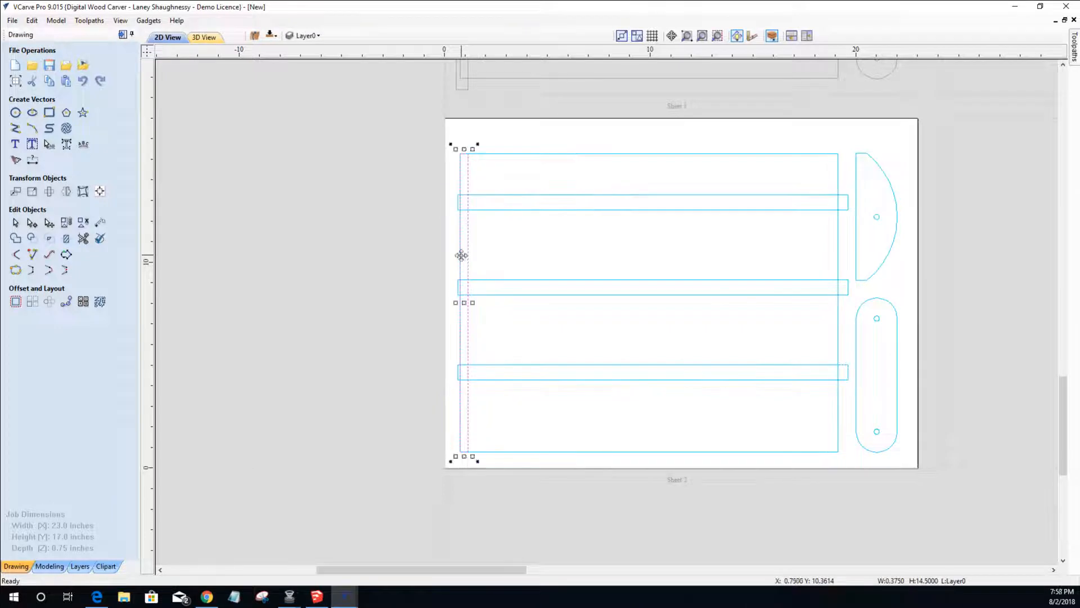
drag(453, 302, 456, 301)
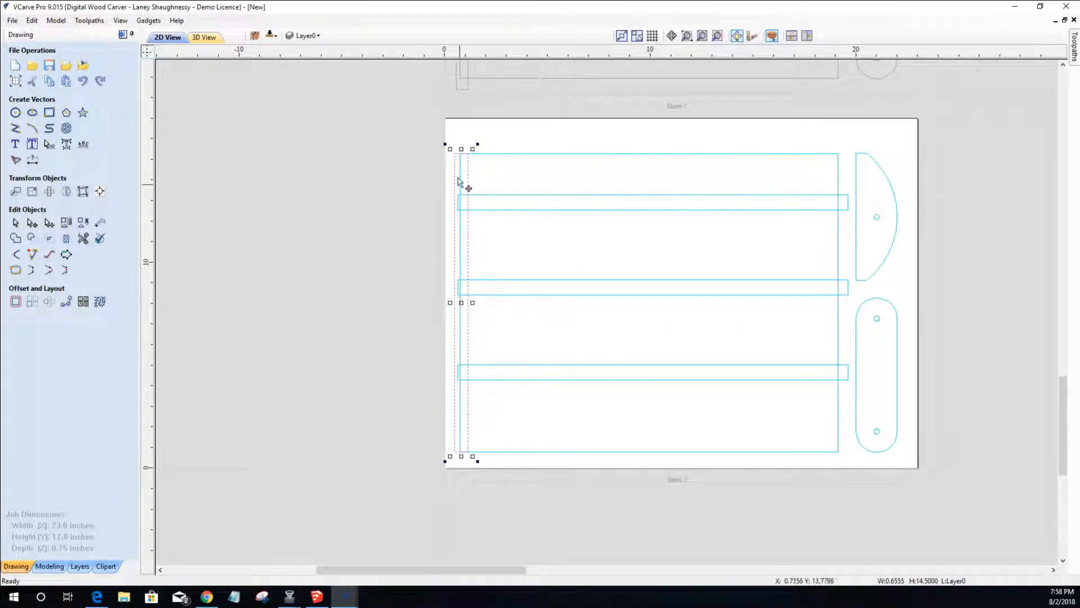
drag(462, 149, 462, 143)
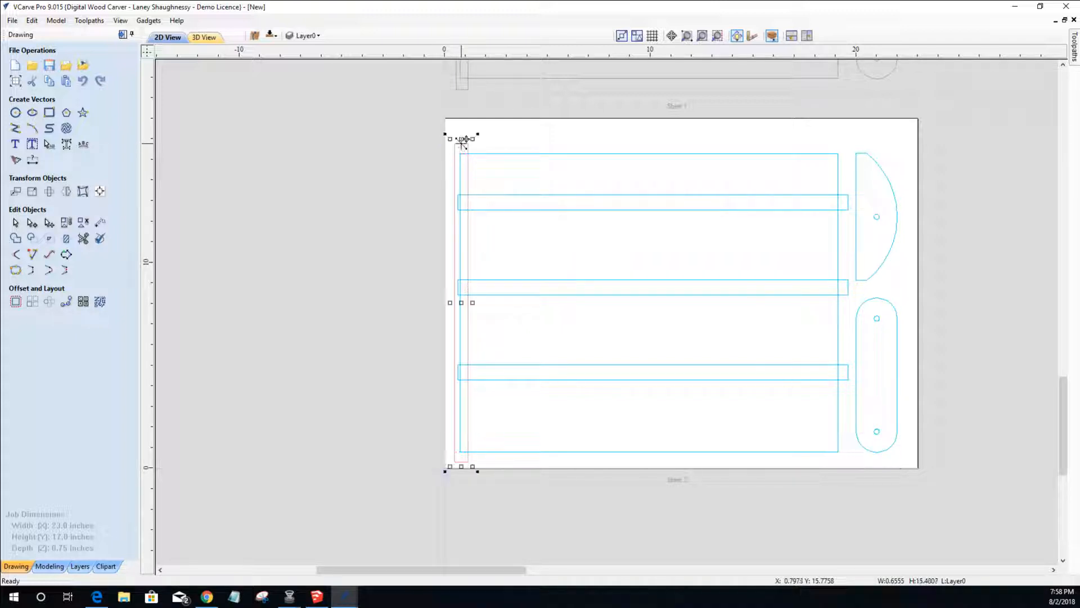
click(375, 344)
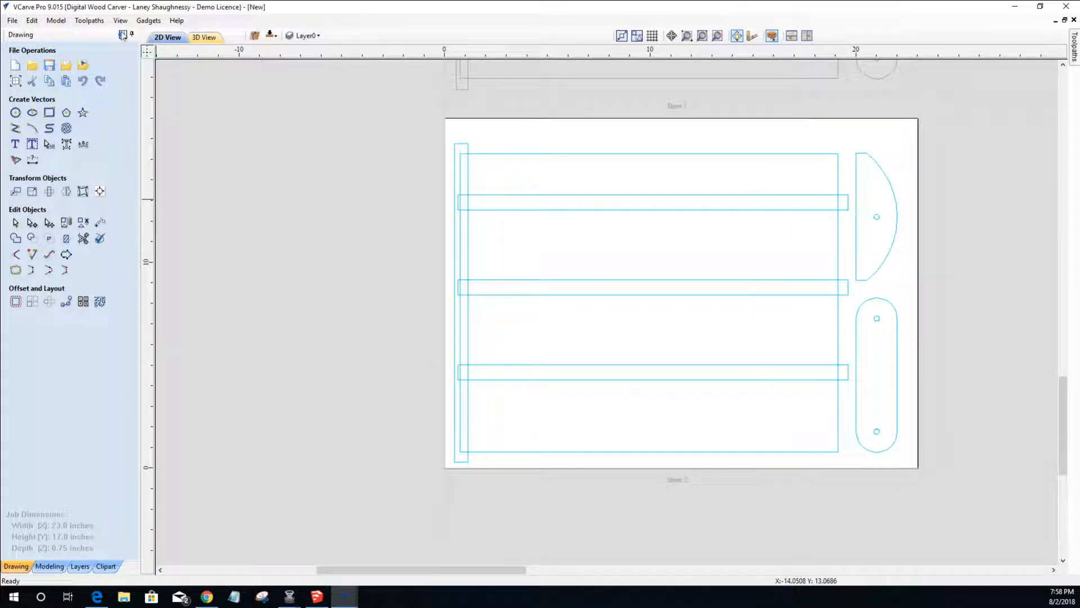
- Switch to the toolpath operations and duplicate the two pocket toolpaths Sheet1_Pocket1_.25EM and Sheet1_Pocket2_.25EM
click(123, 35)
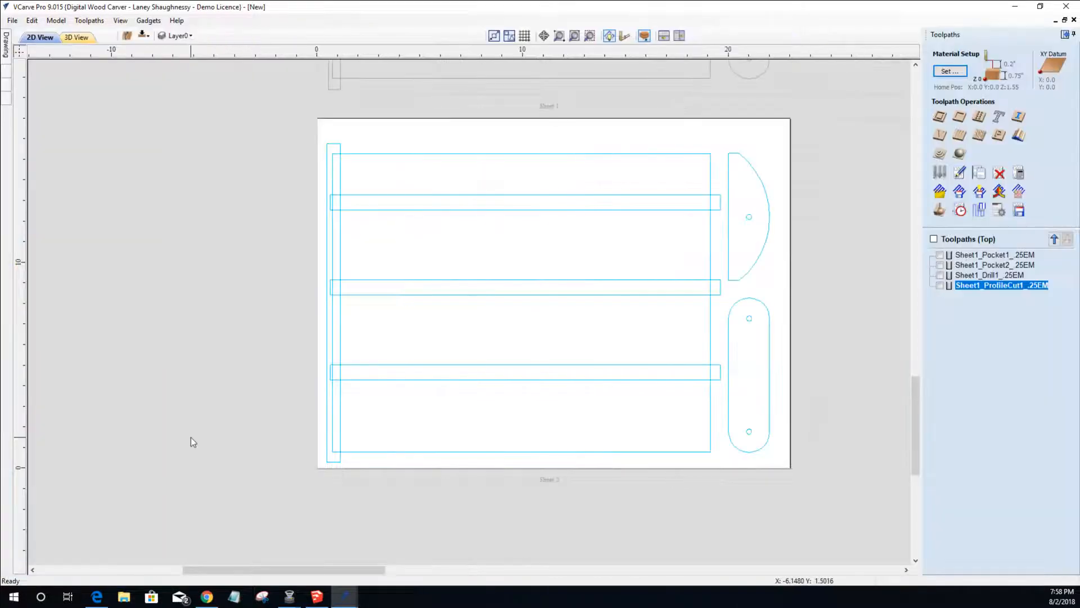
mouse_move(955, 287)
mouse_move(969, 259)
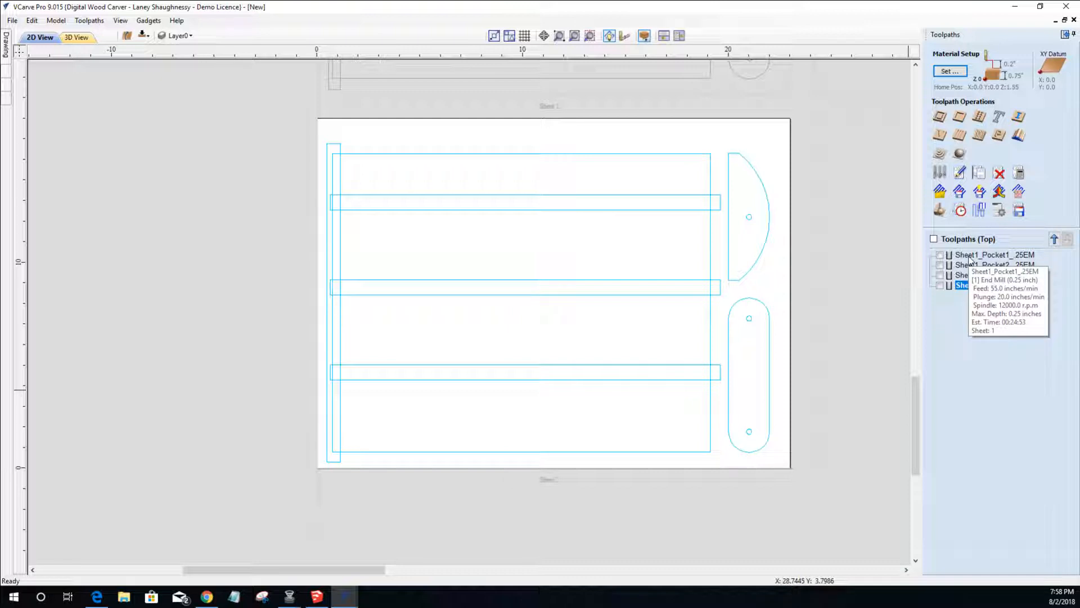
click(969, 258)
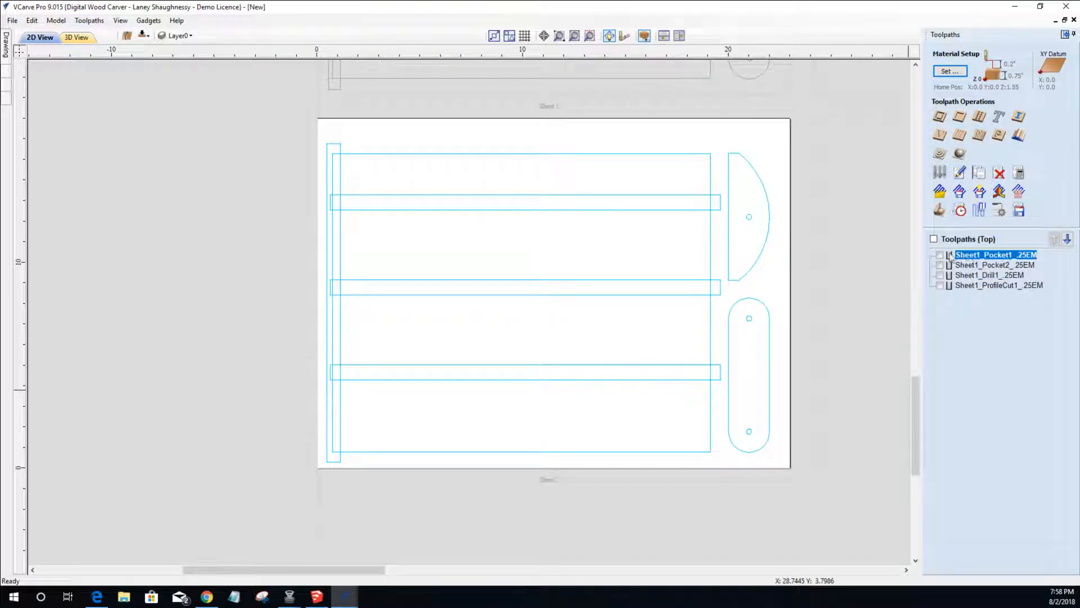
right_click(980, 261)
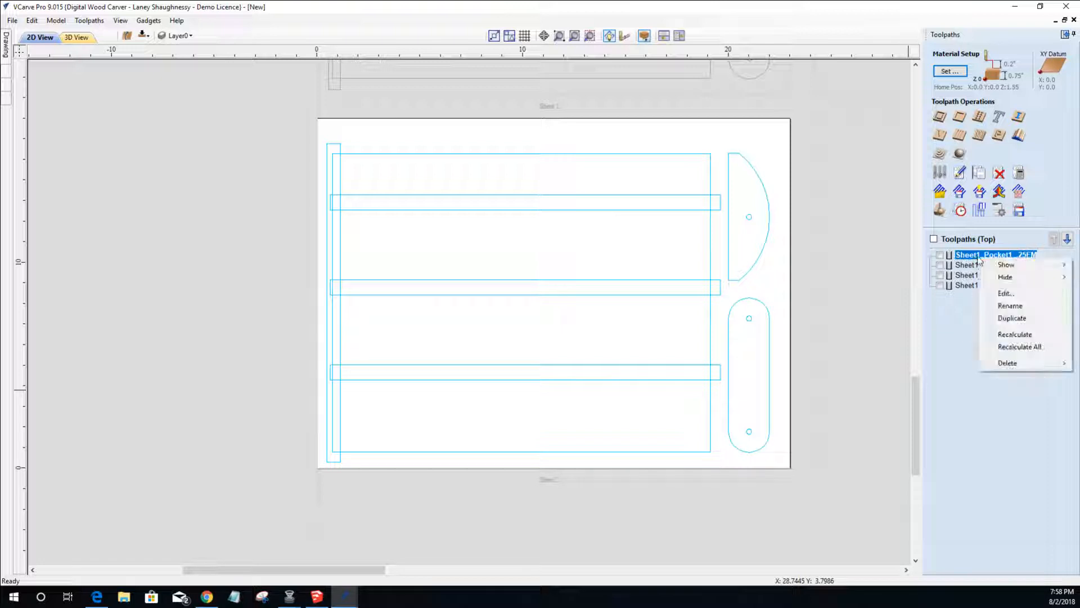
click(1001, 321)
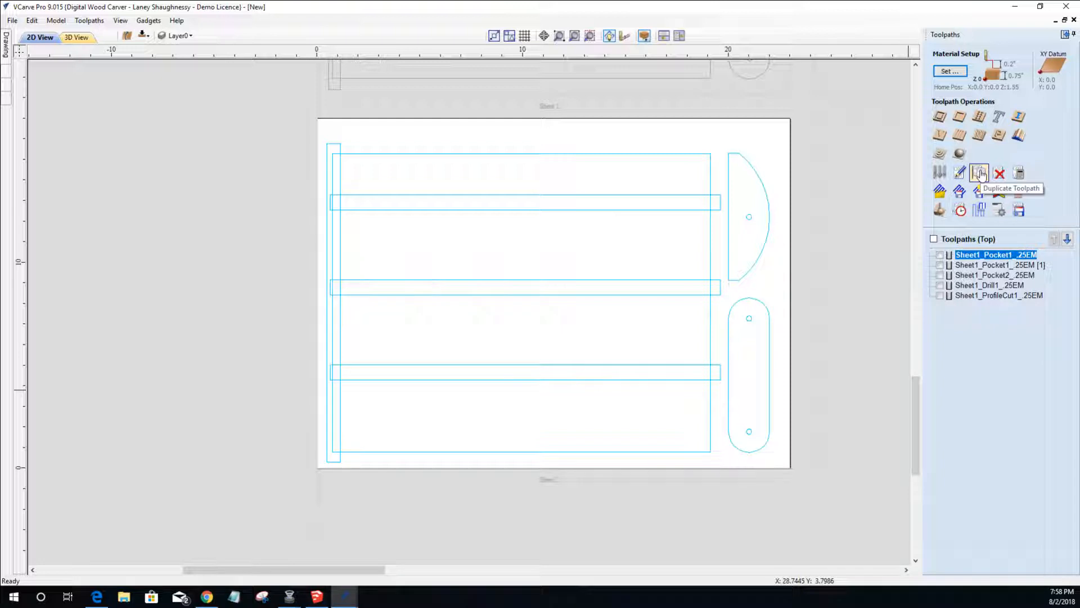
click(983, 276)
right_click(983, 276)
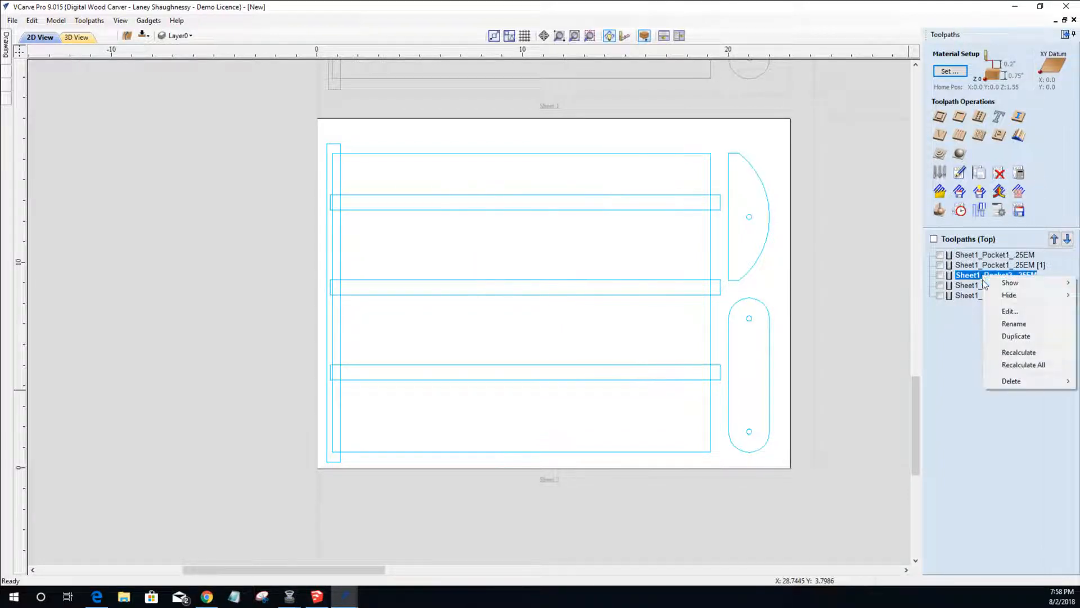
click(1010, 336)
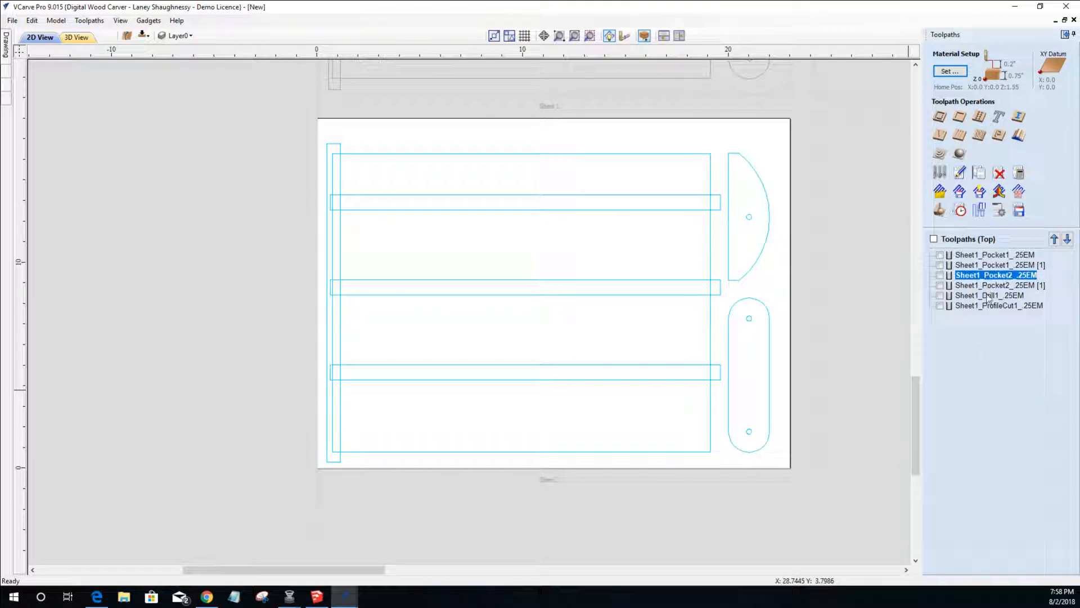
- Duplicate the drilling toolpath Sheet1_Drill1_.25EM and the profile toolpath Sheet1_ProfileCut1_.25EM
click(986, 295)
right_click(988, 296)
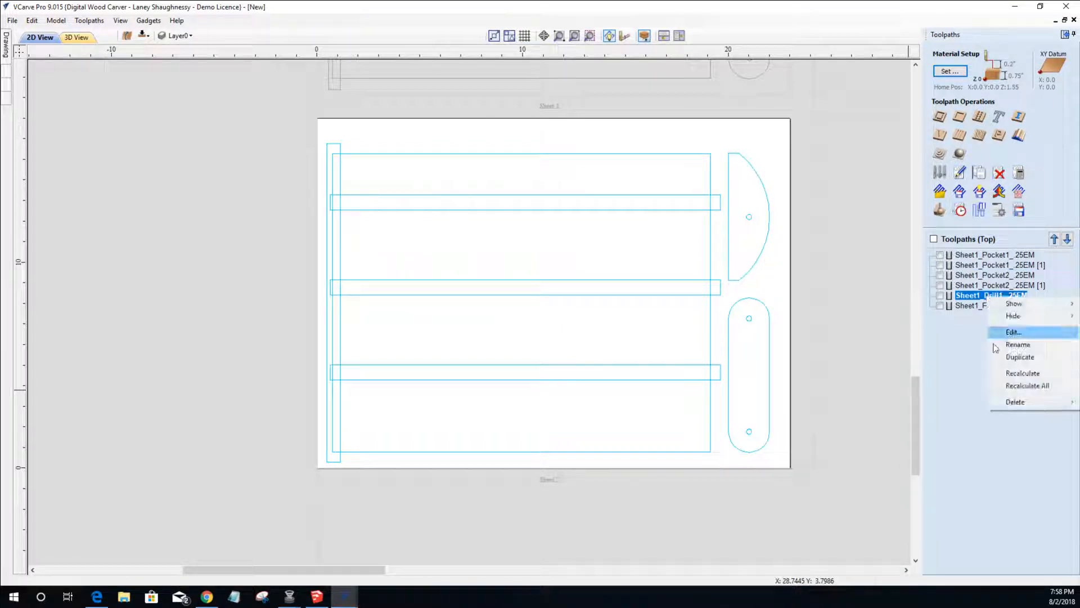
click(1005, 357)
click(981, 316)
right_click(982, 316)
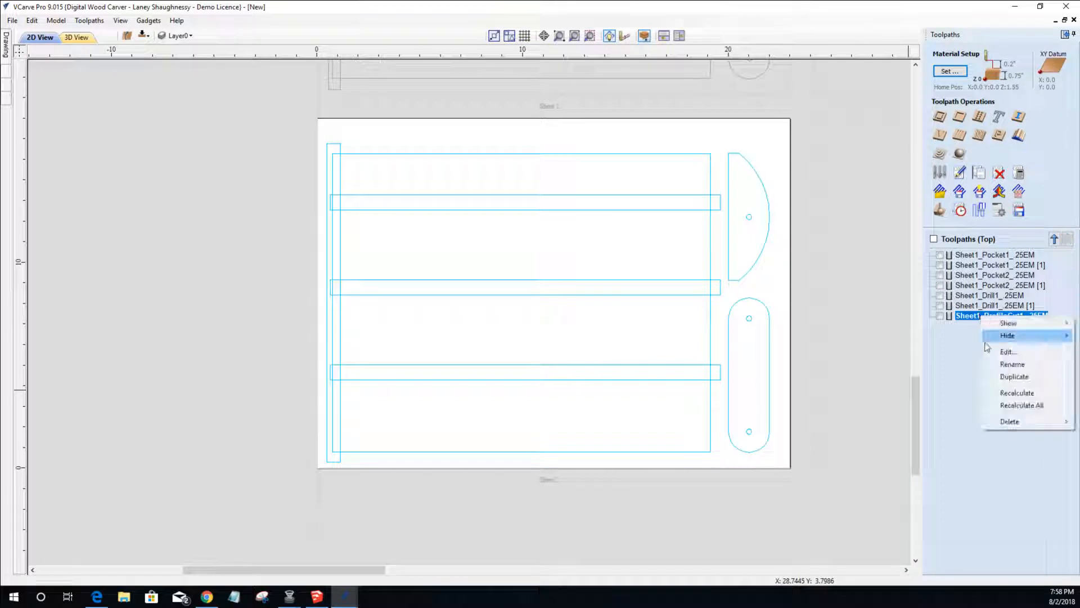
click(994, 378)
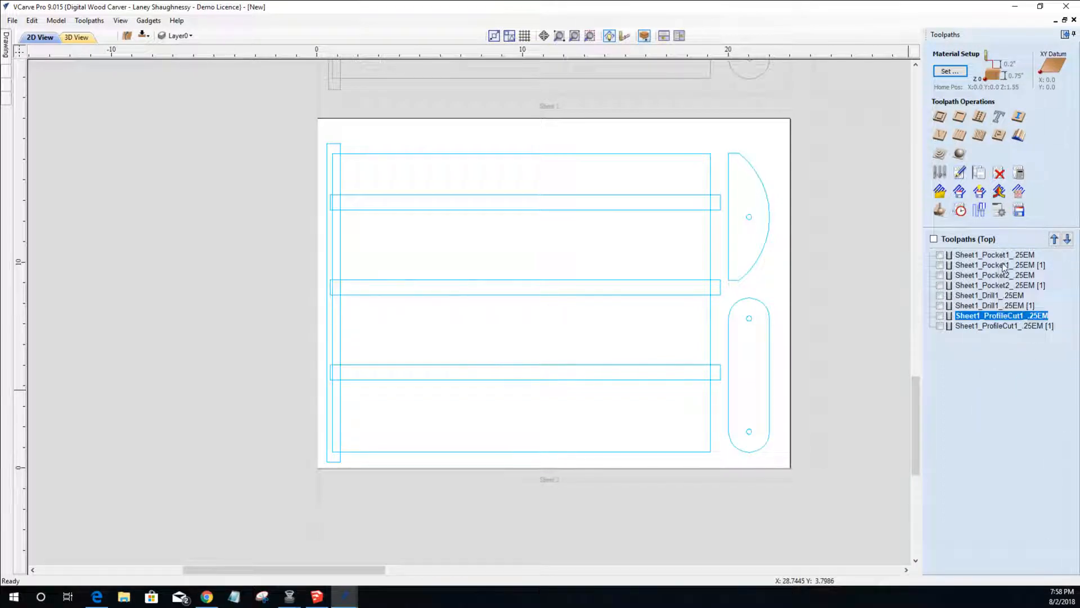
- Reorder the toolpath list so the four duplicates marked [1] follow the four originals in Pocket1, Pocket2, Drill1, ProfileCut1 order
mouse_move(1008, 331)
click(1011, 305)
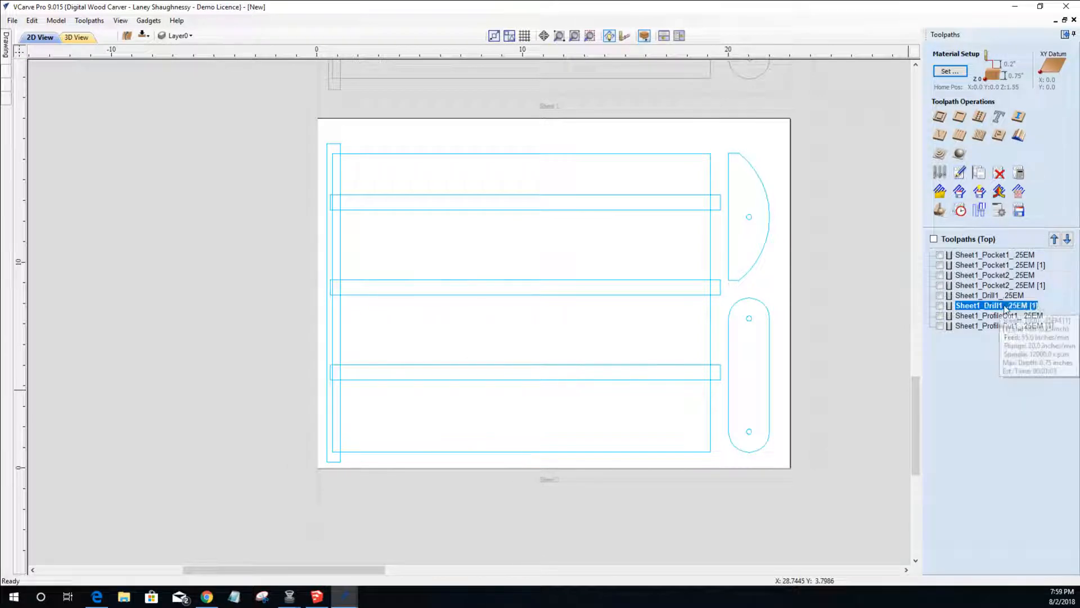
click(1067, 239)
click(1016, 286)
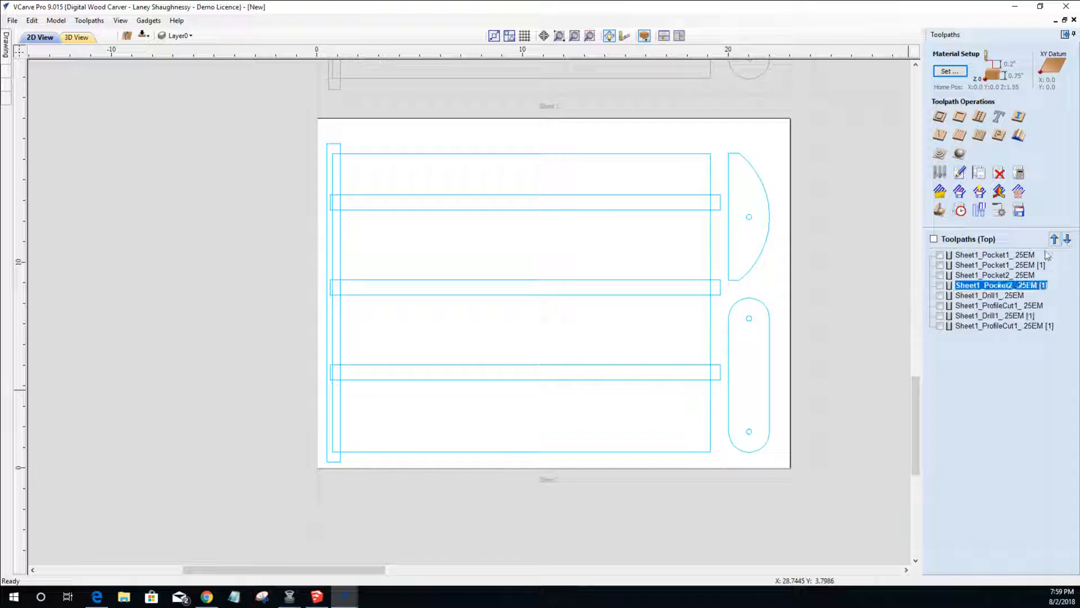
click(1065, 242)
click(1065, 242)
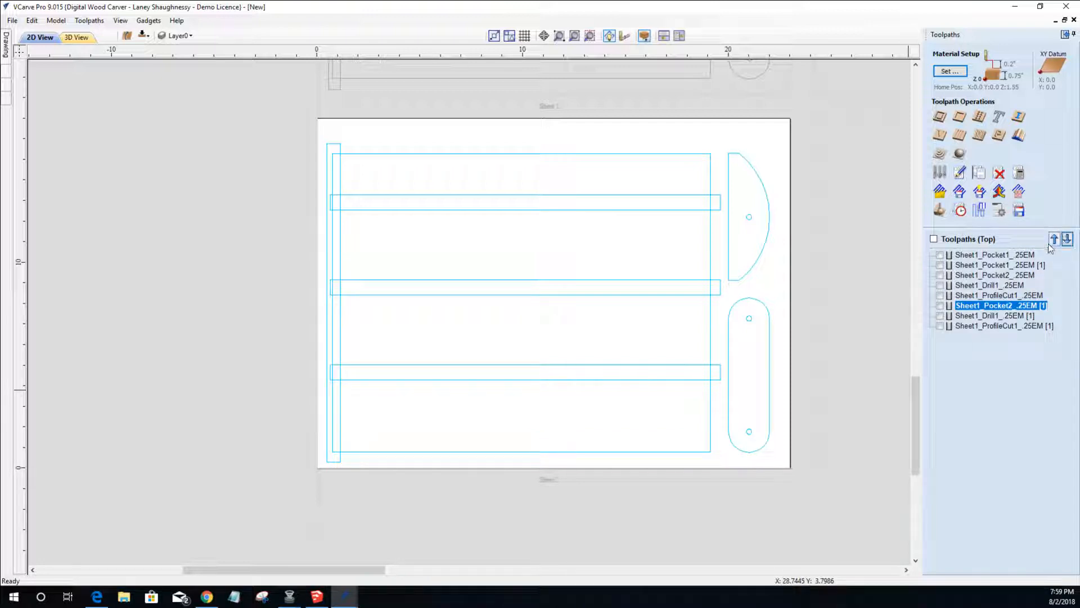
click(1040, 265)
click(1068, 240)
click(1067, 239)
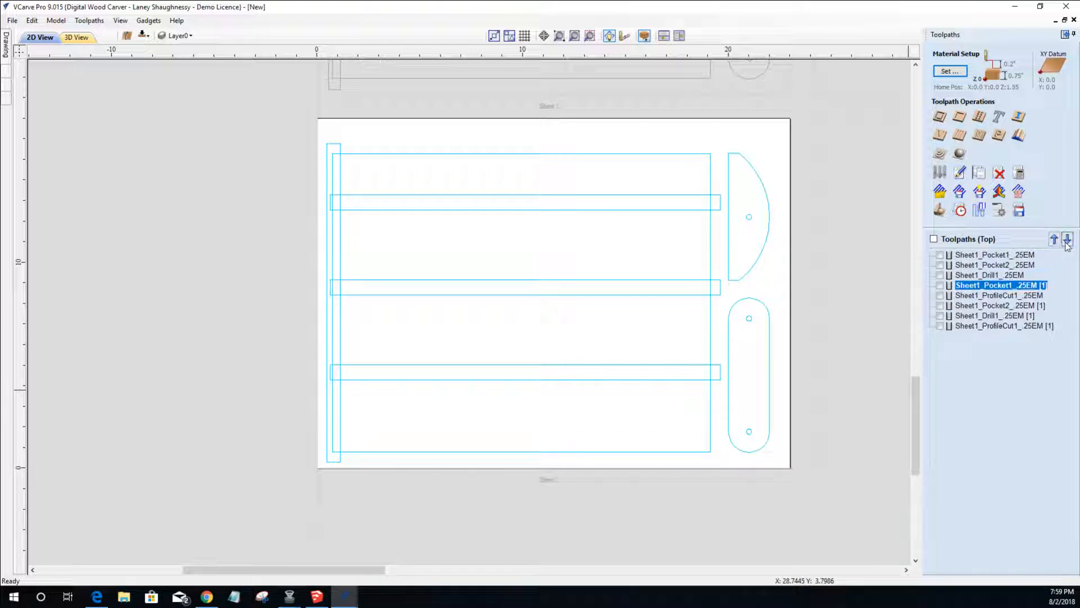
click(1067, 240)
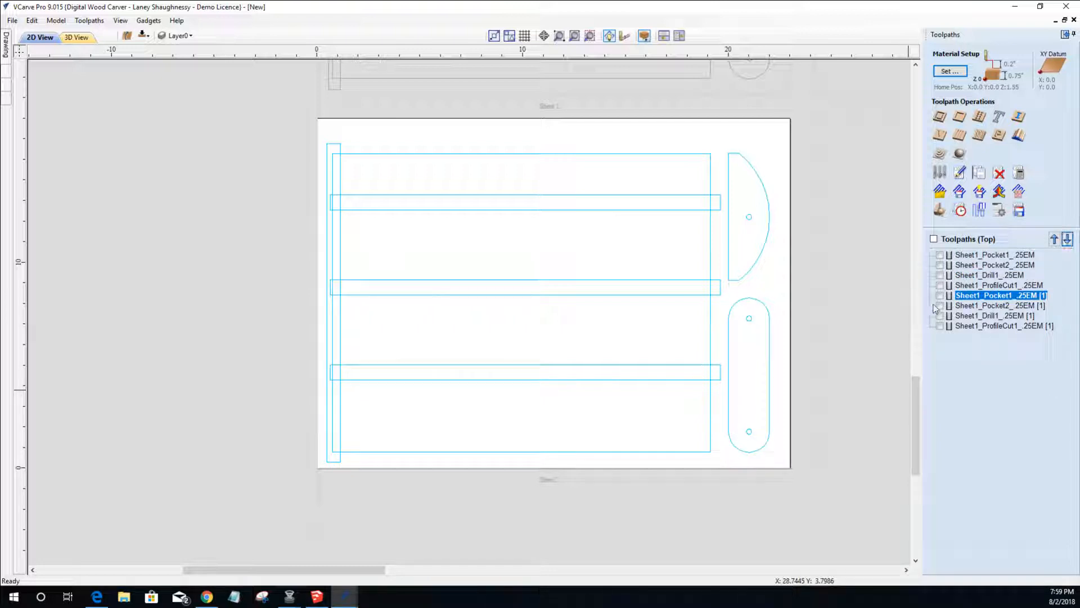
- Rename the duplicate Sheet1_Pocket1_.25EM [1] toolpath as Sheet2_Pocket1_.25EM
right_click(972, 299)
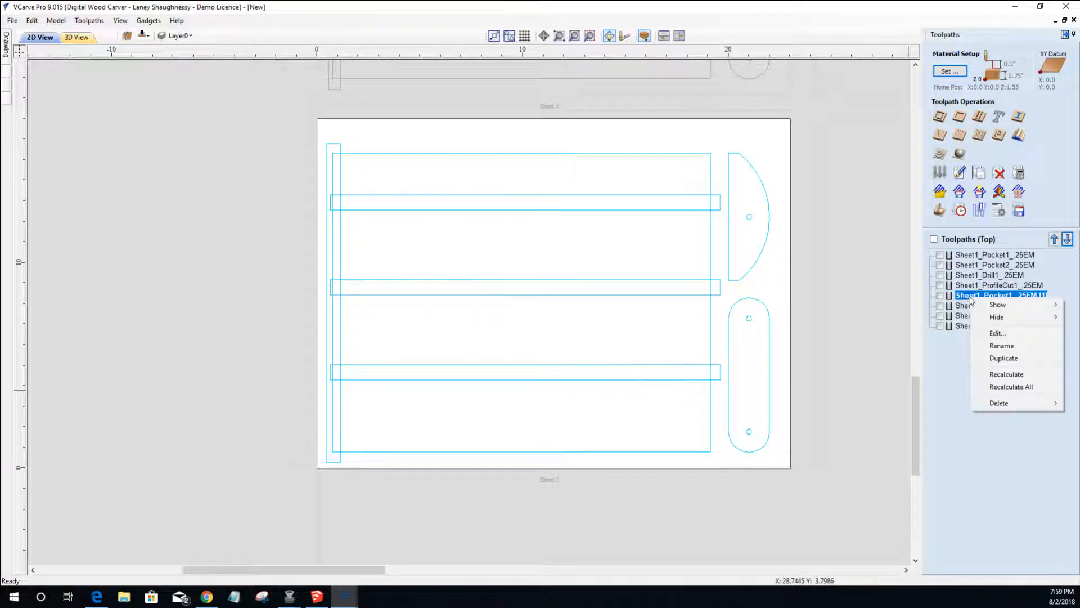
click(1001, 346)
click(980, 295)
double_click(980, 295)
click(980, 296)
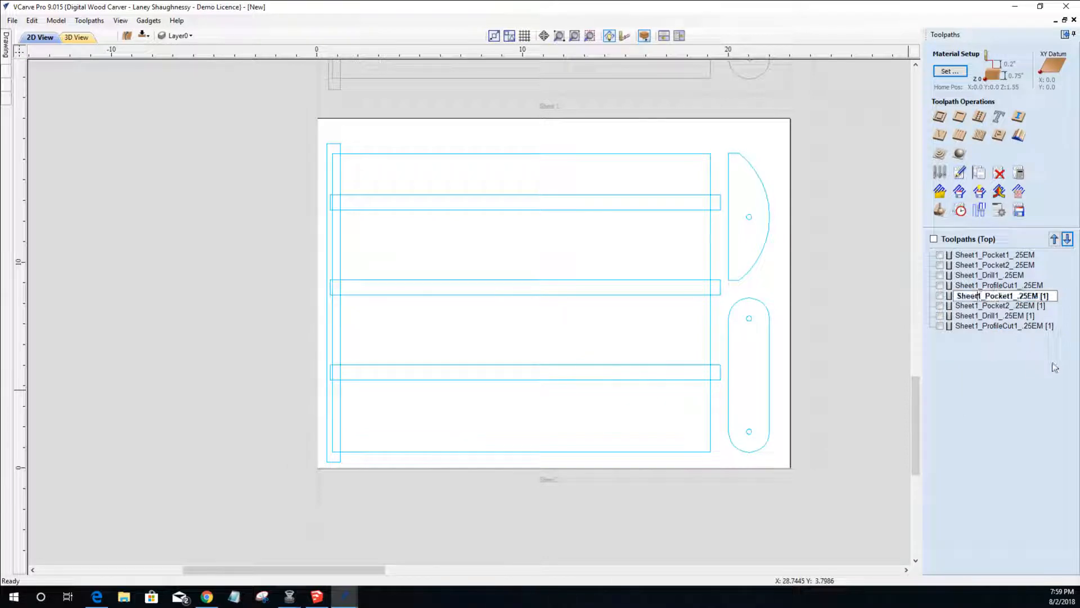
key(BackSpace)
text(2)
key(BackSpace)
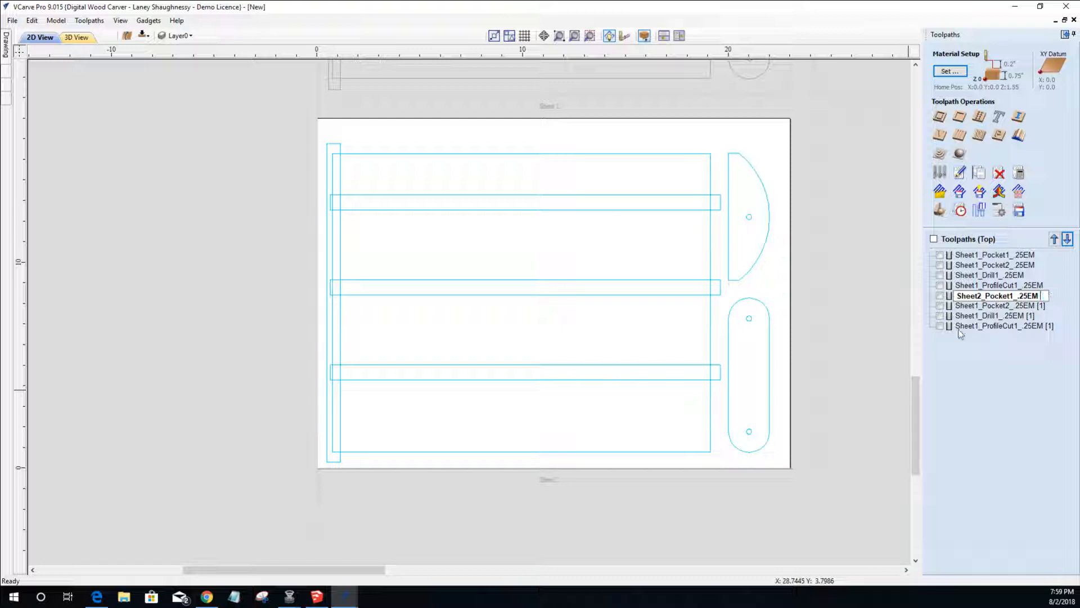
- Rename the duplicate Sheet1_Pocket2_.25EM [1] toolpath as Sheet2_Pocket2_.25EM
click(976, 306)
right_click(977, 308)
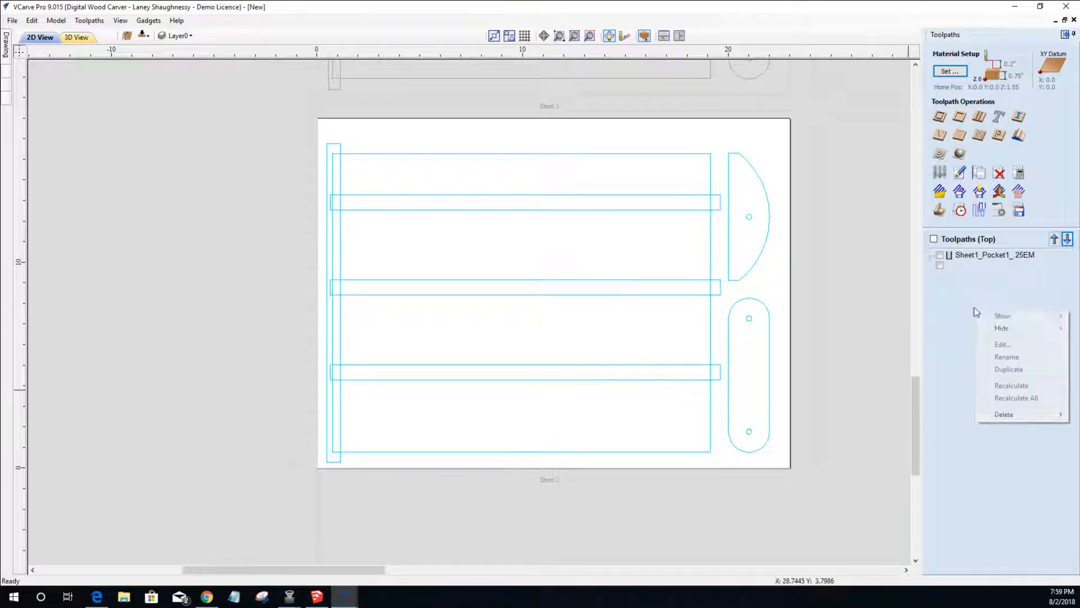
click(991, 362)
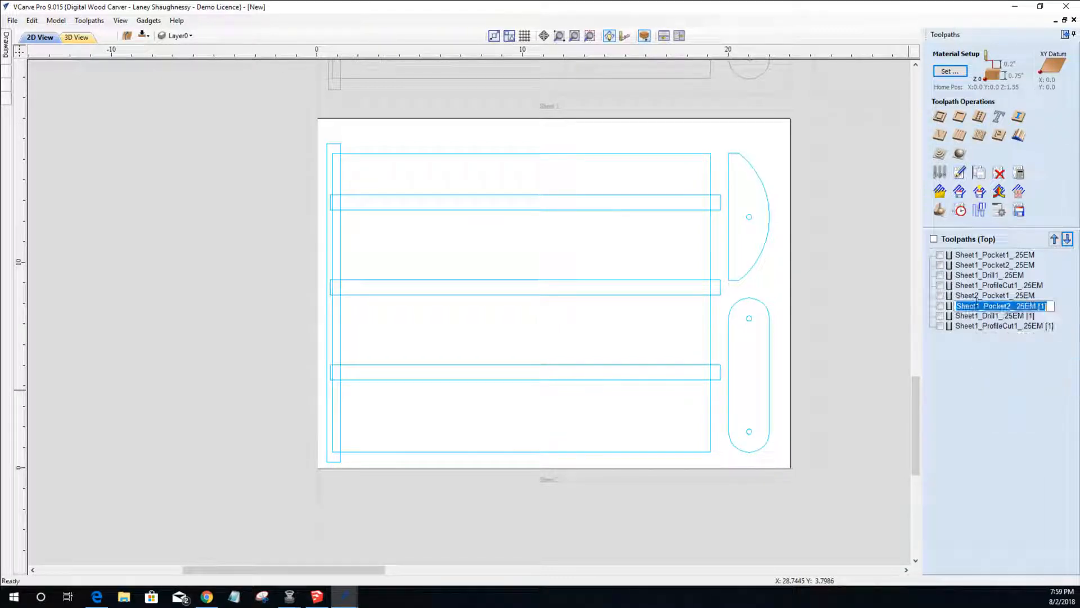
key(Delete)
text(2)
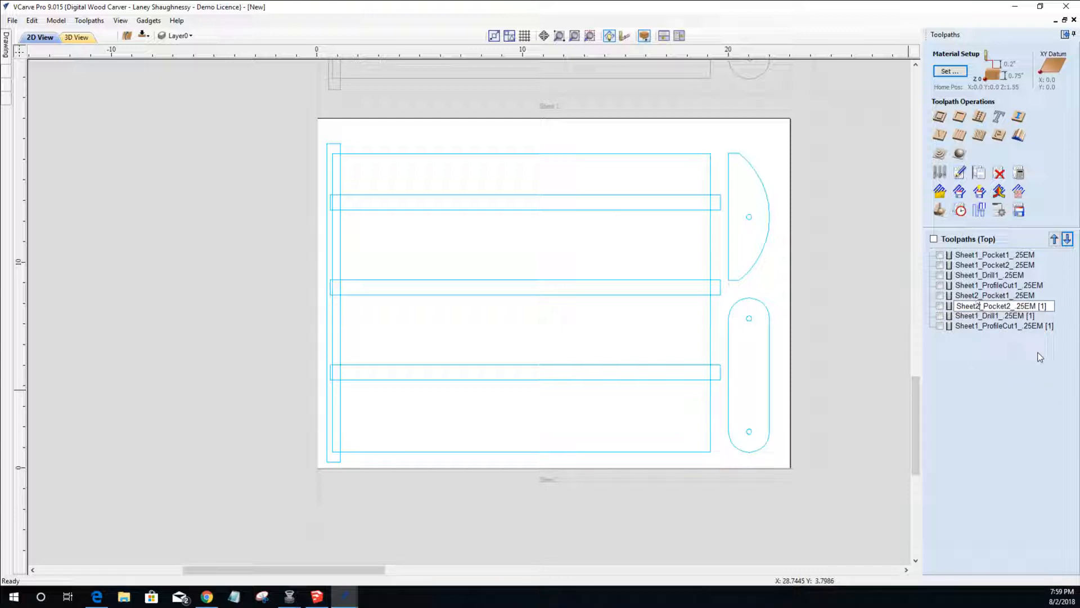
drag(1039, 304, 1073, 304)
key(Delete)
key(Return)
- Rename the duplicate Sheet1_Drill1_.25EM [1] toolpath as Sheet2_Drill1_.25EM
right_click(972, 315)
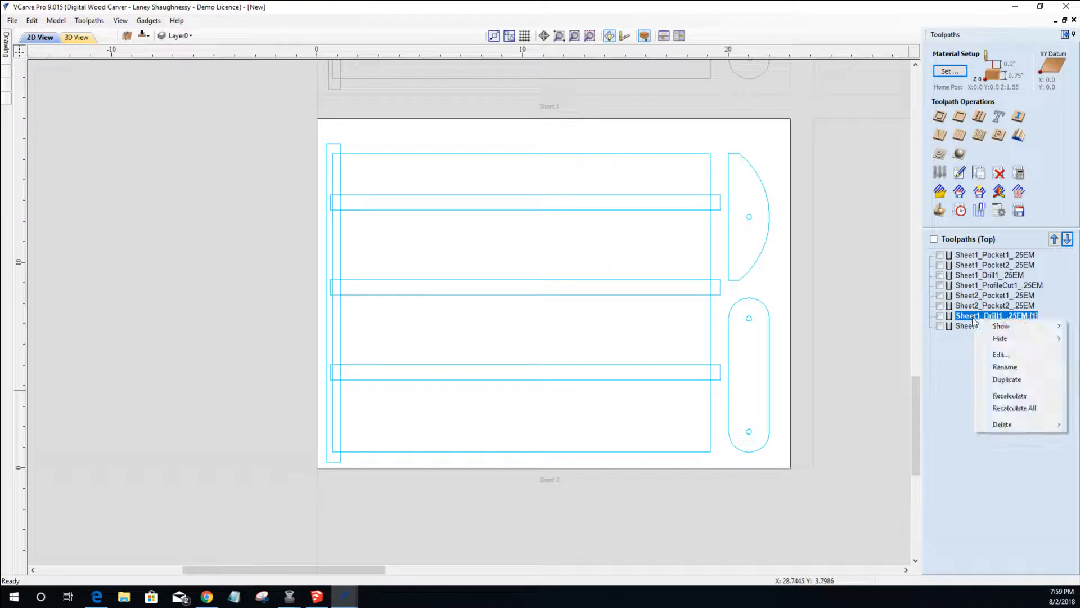
click(991, 369)
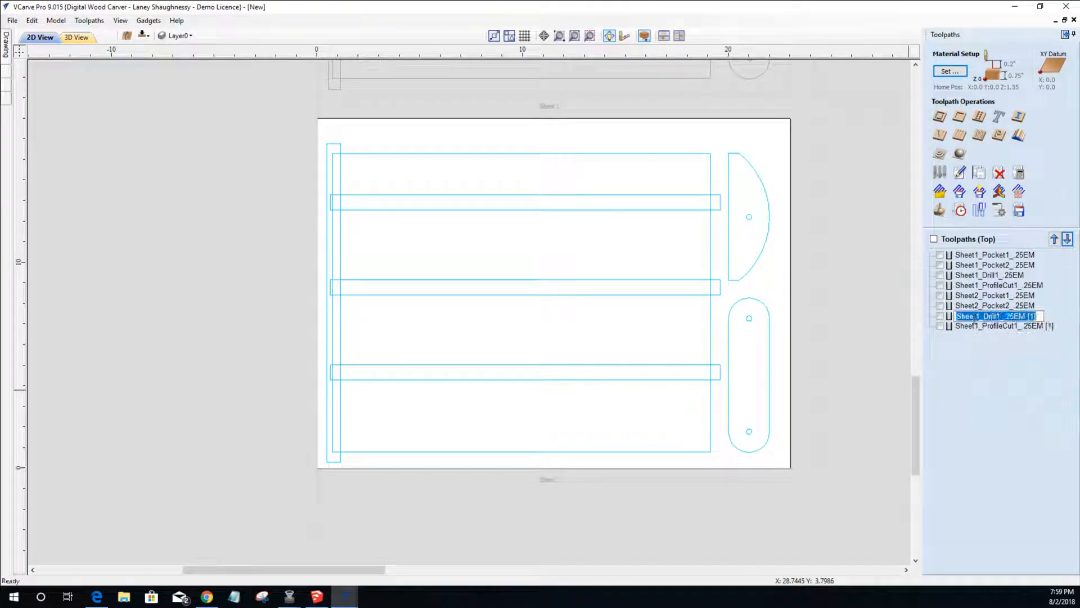
click(978, 317)
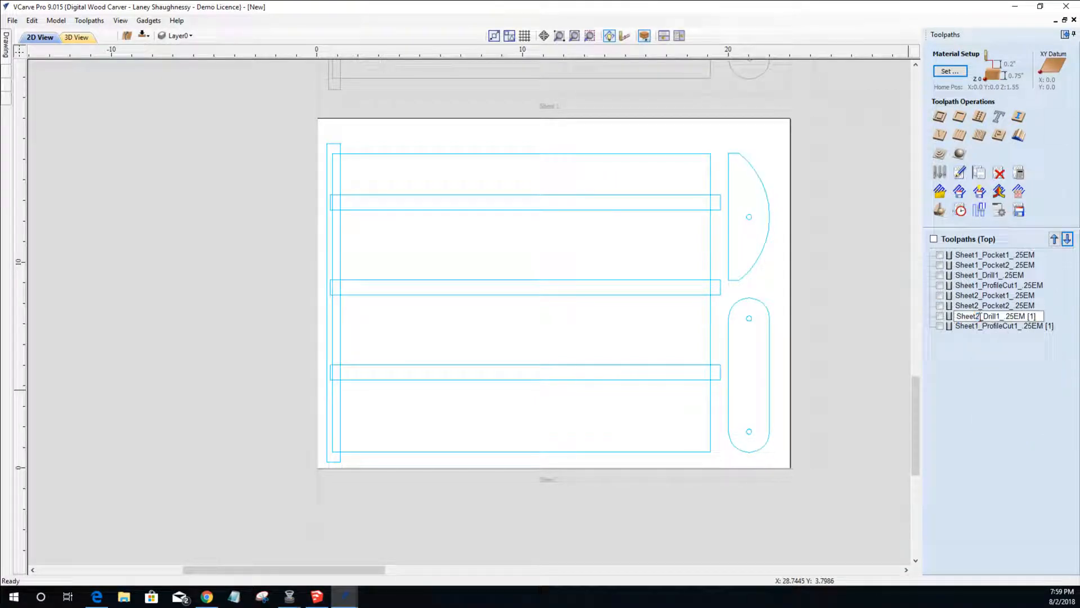
click(1019, 316)
drag(1028, 316, 1048, 322)
key(BackSpace)
- Rename the duplicate Sheet1_ProfileCut1_.25EM [1] toolpath as Sheet2_ProfileCut1_.25EM
right_click(982, 327)
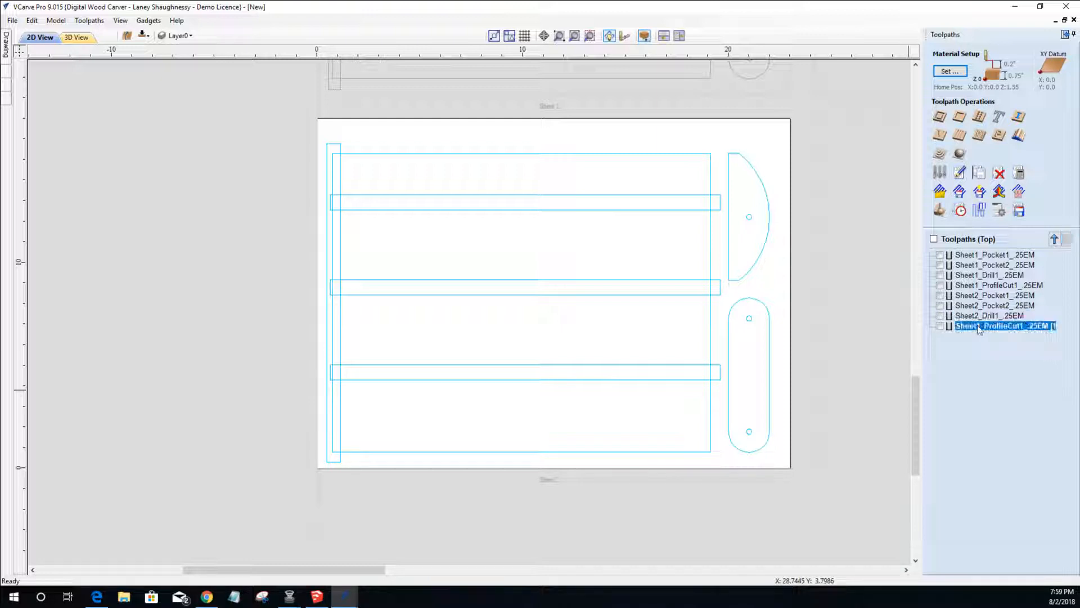
click(1007, 375)
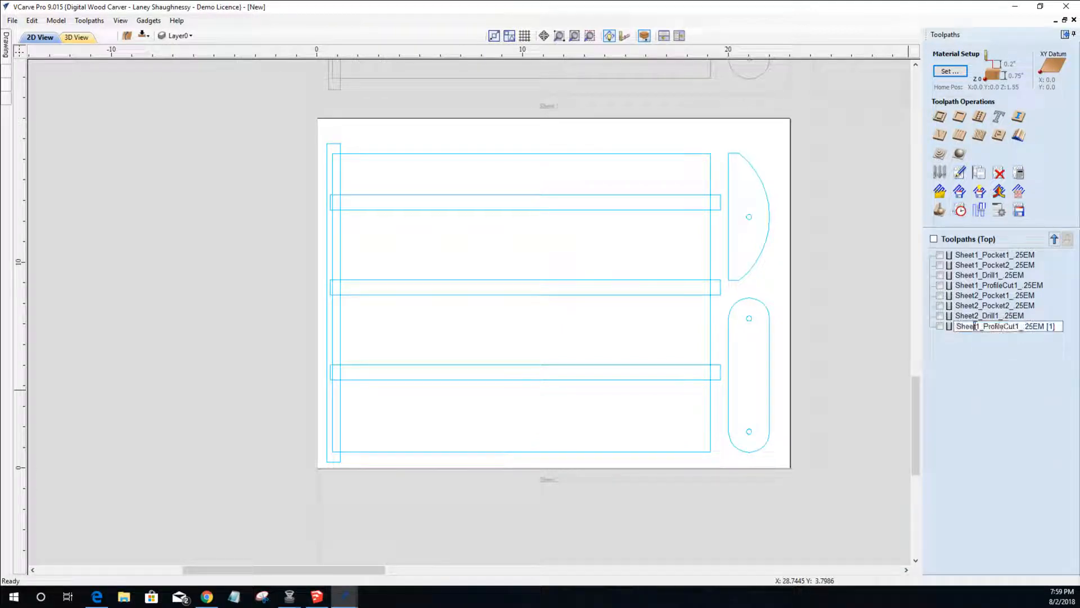
drag(974, 326, 980, 327)
drag(1047, 326, 1076, 333)
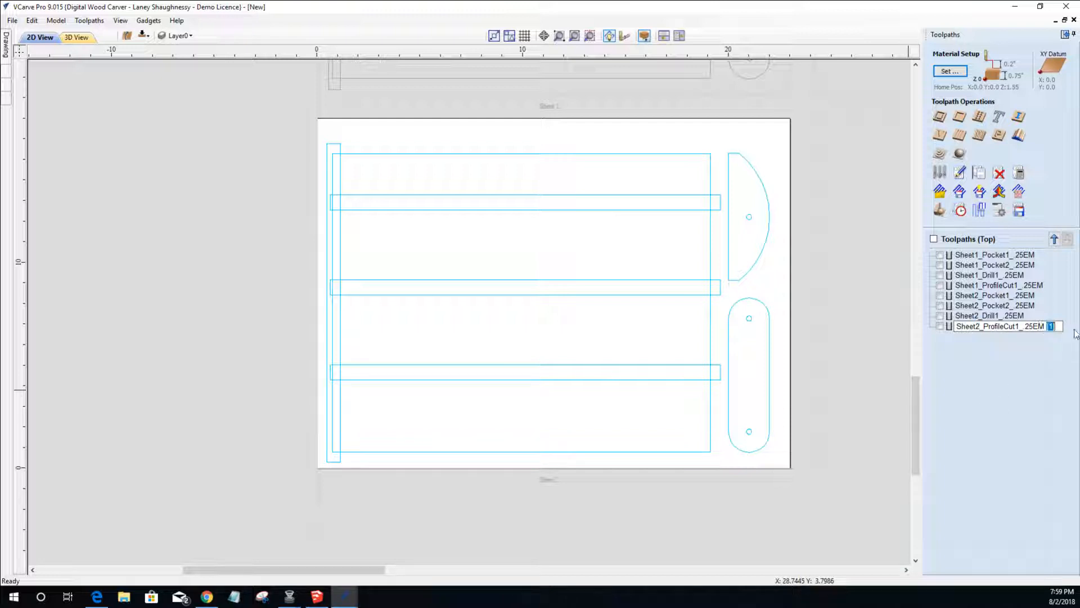
key(Delete)
key(Return)
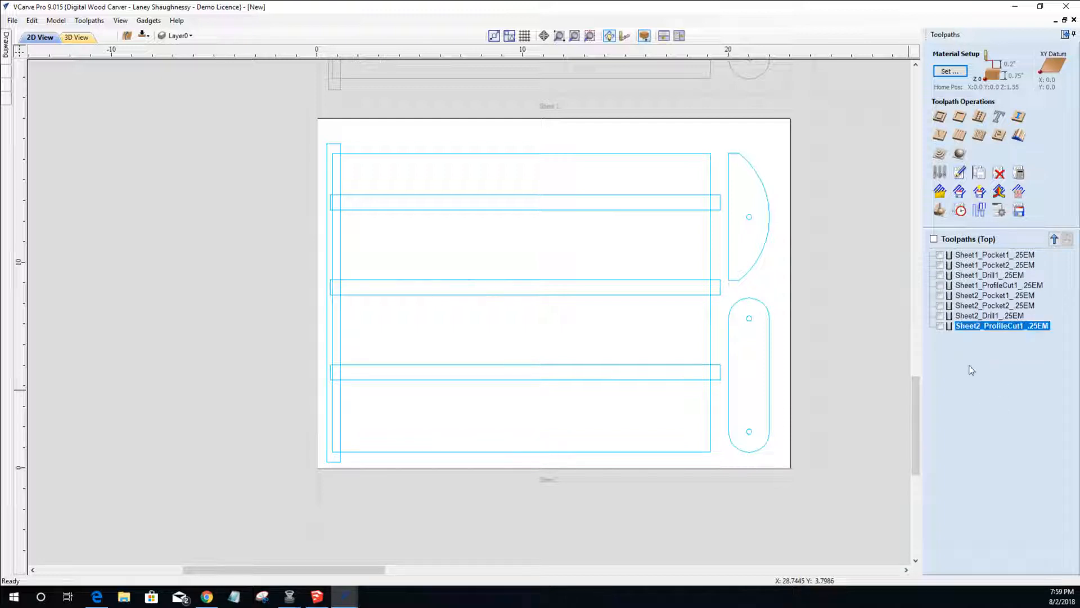
- Recalculate the Sheet2_Pocket1_.25EM toolpath for the three long horizontal strips on the large panel and return to the 2D view
double_click(966, 298)
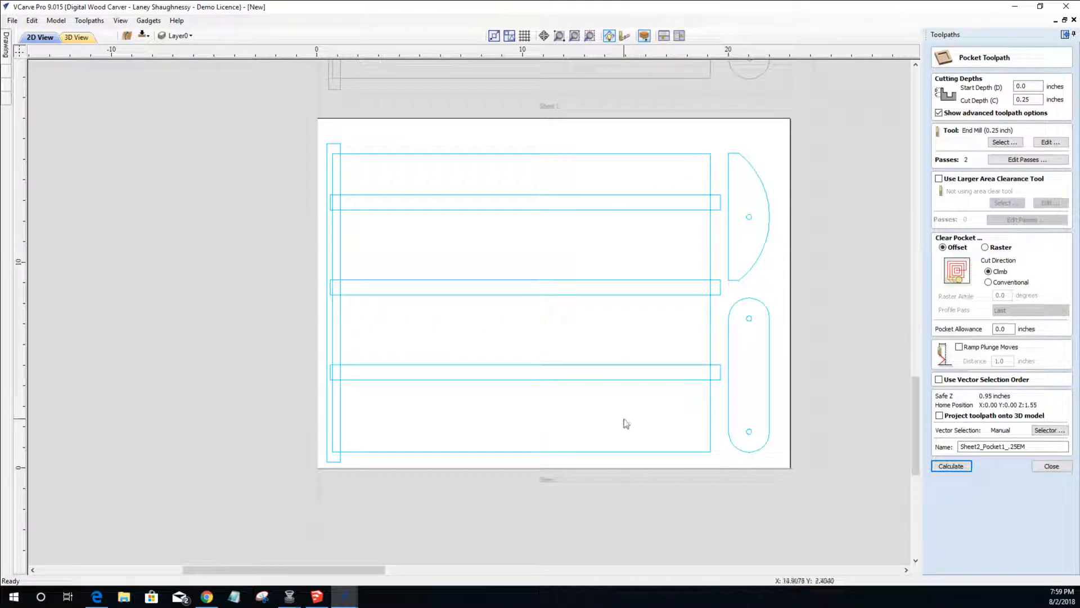
drag(618, 420, 534, 180)
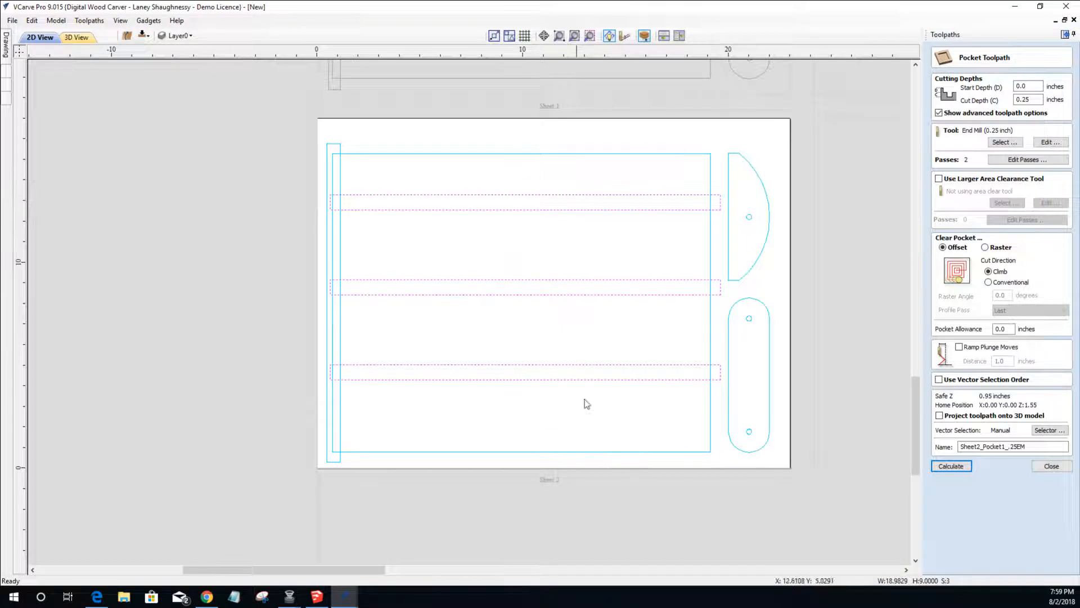
click(961, 471)
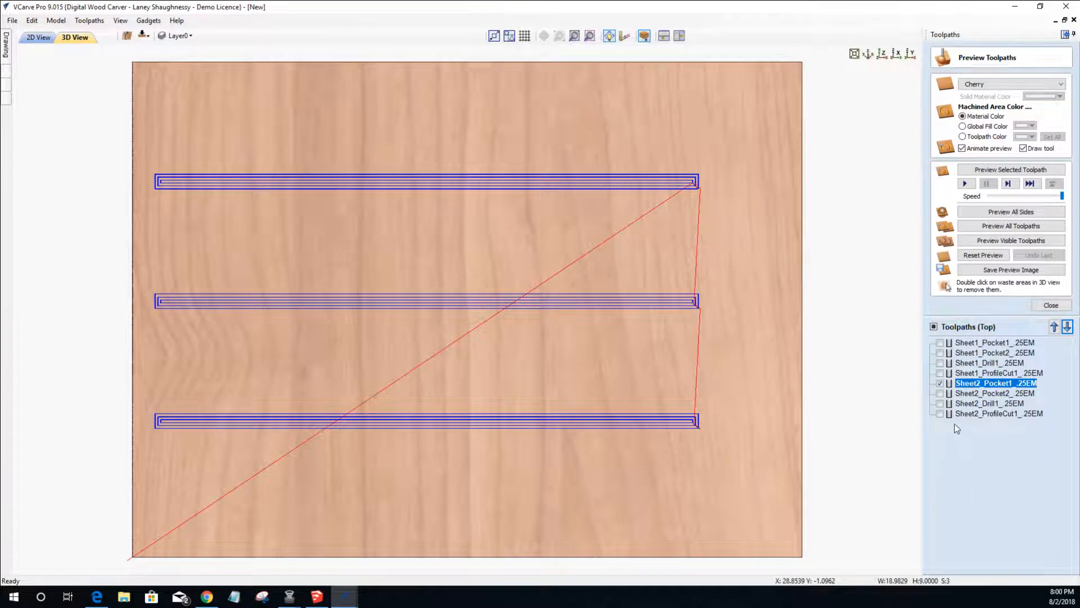
click(38, 37)
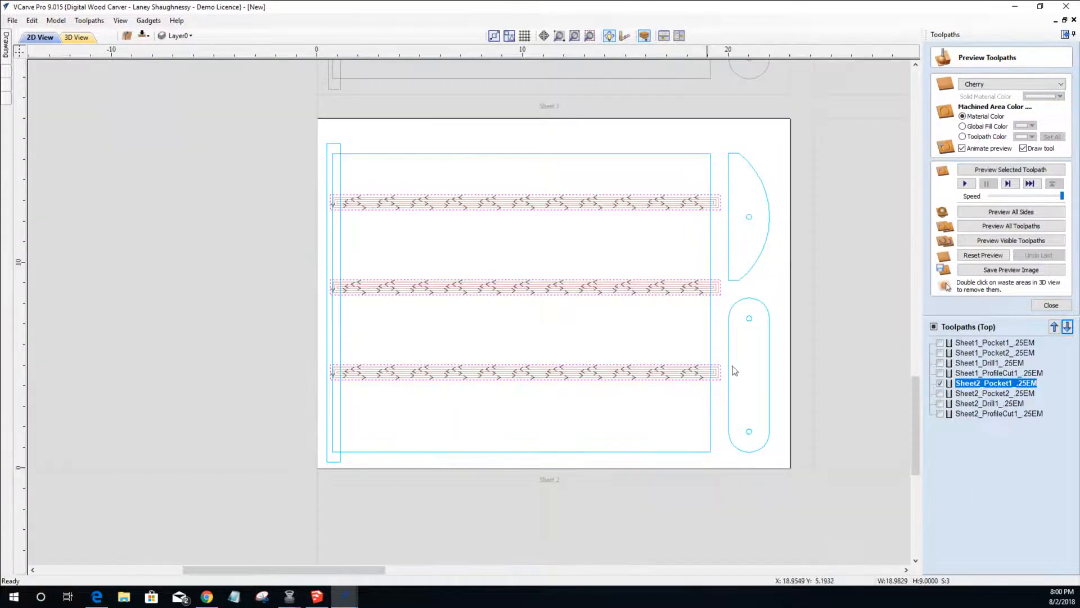
- Recalculate the Sheet2_Pocket2_.25EM toolpath for the narrow vertical strip along the panel's left edge and return to the 2D view
click(1007, 394)
double_click(1007, 394)
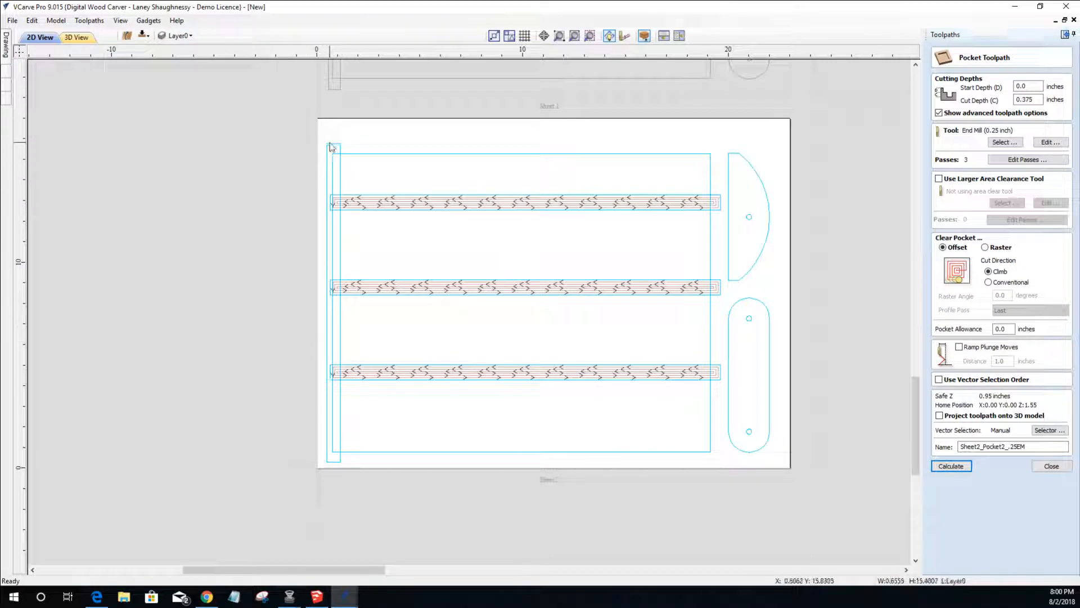
click(955, 467)
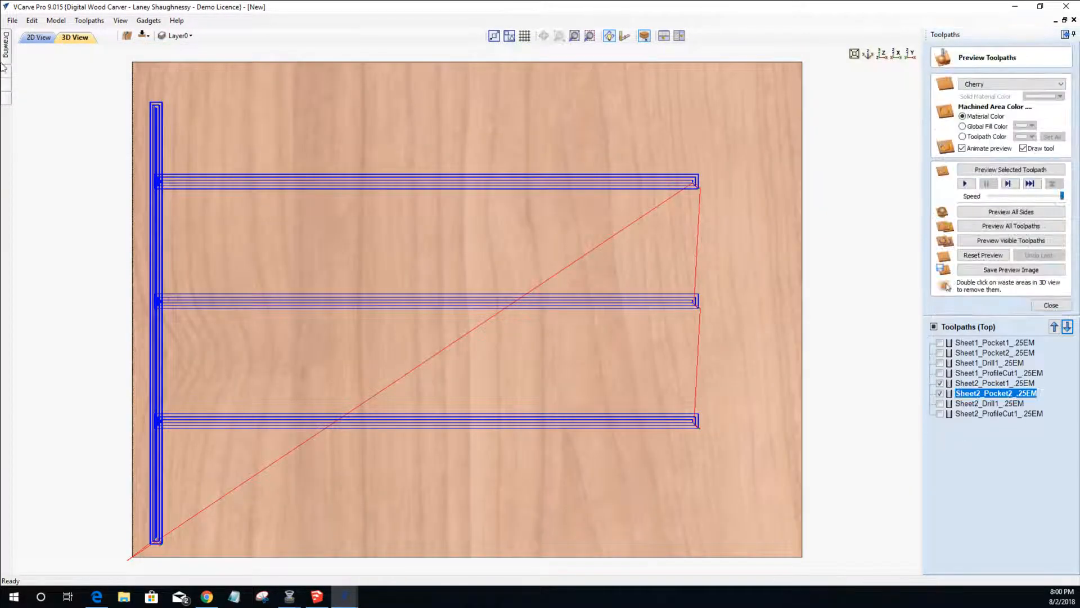
click(38, 37)
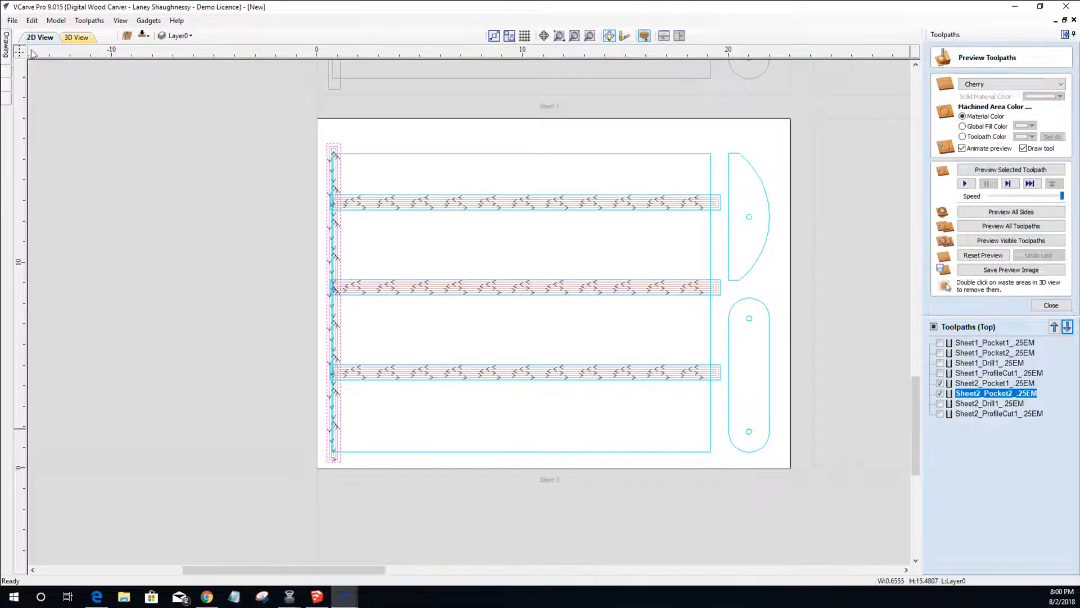
- Recalculate the Sheet2_Drill1_.25EM toolpath for the three small circles in the two side parts and return to the 2D view
click(981, 405)
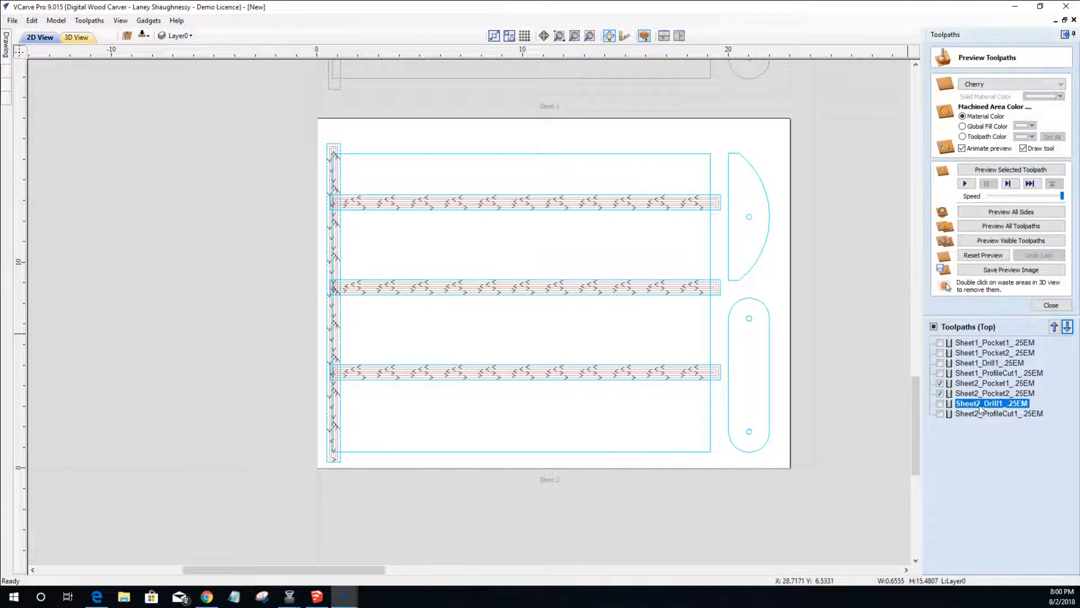
double_click(980, 407)
click(747, 219)
shift+click(750, 319)
shift+click(750, 432)
click(937, 393)
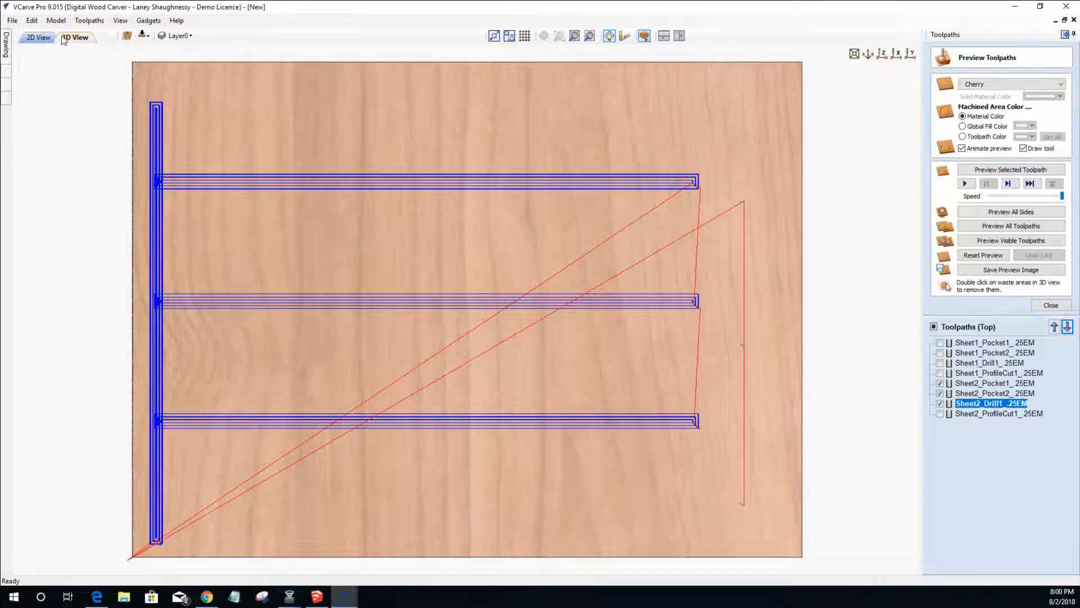
click(35, 37)
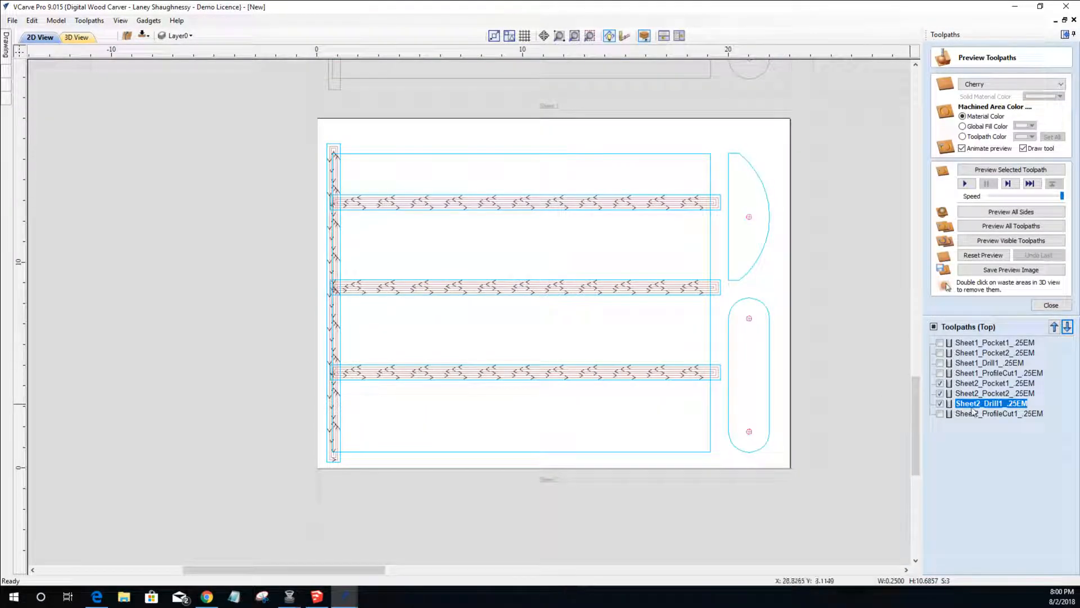
- Edit the Sheet2_ProfileCut1_.25EM toolpath and select the outlines of the large panel, the round-ended part and the curved part
mouse_move(973, 415)
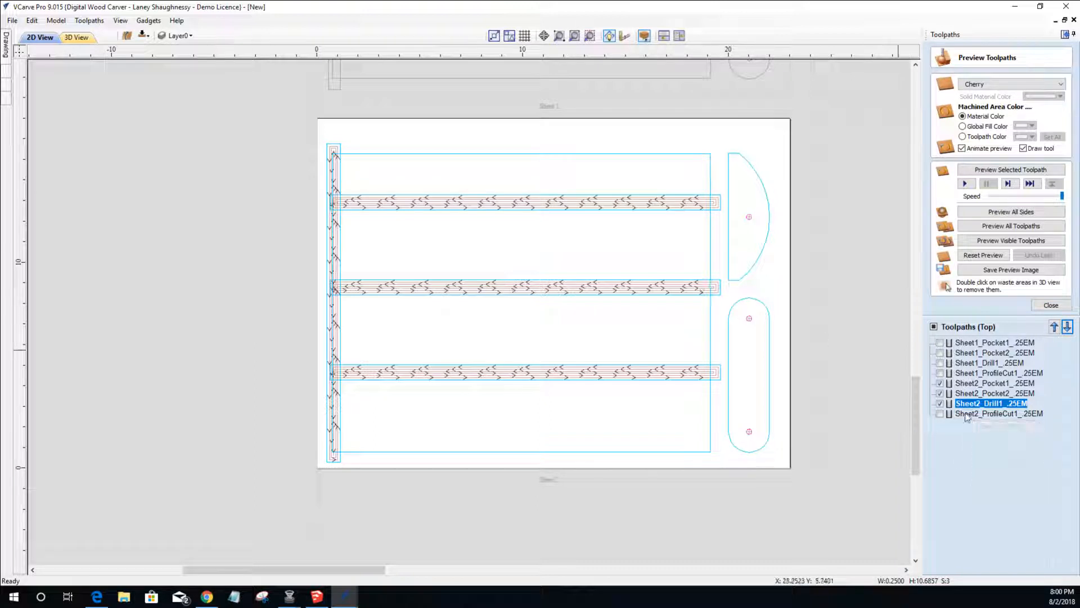
double_click(973, 414)
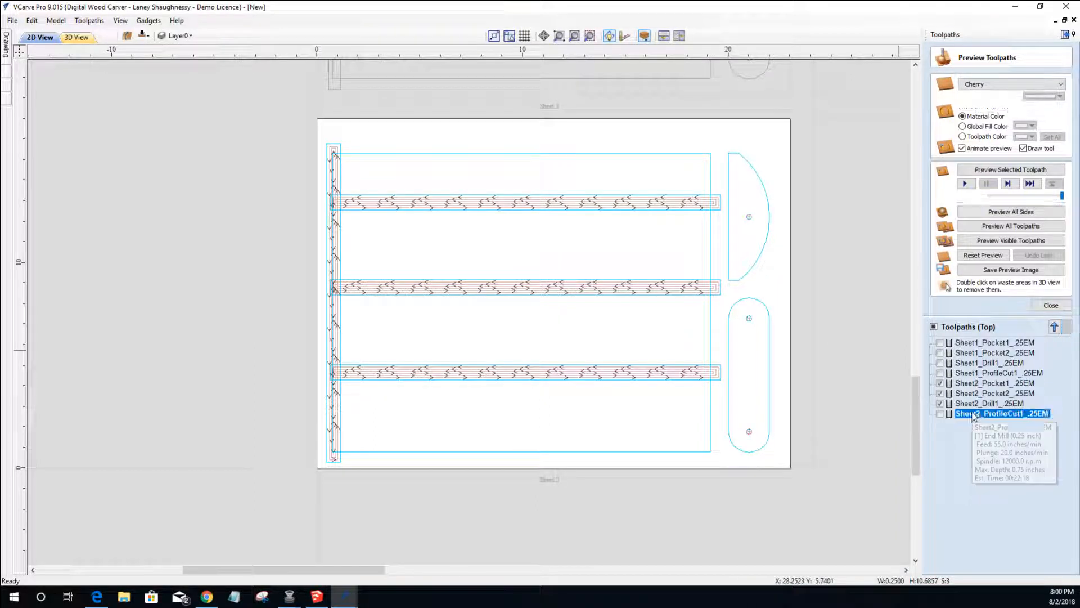
shift+click(769, 383)
shift+click(712, 407)
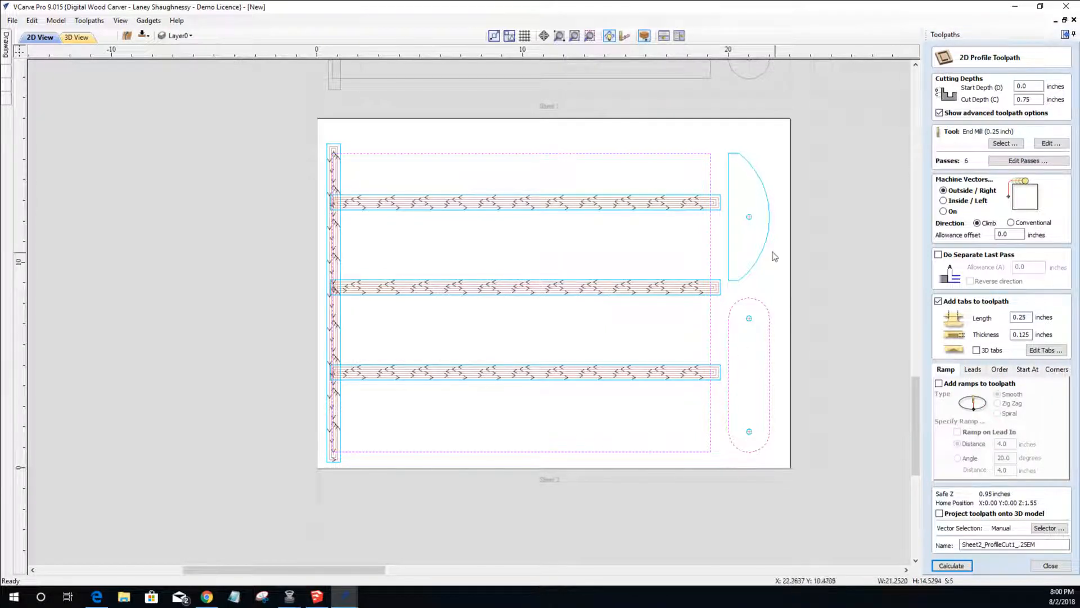
shift+click(763, 255)
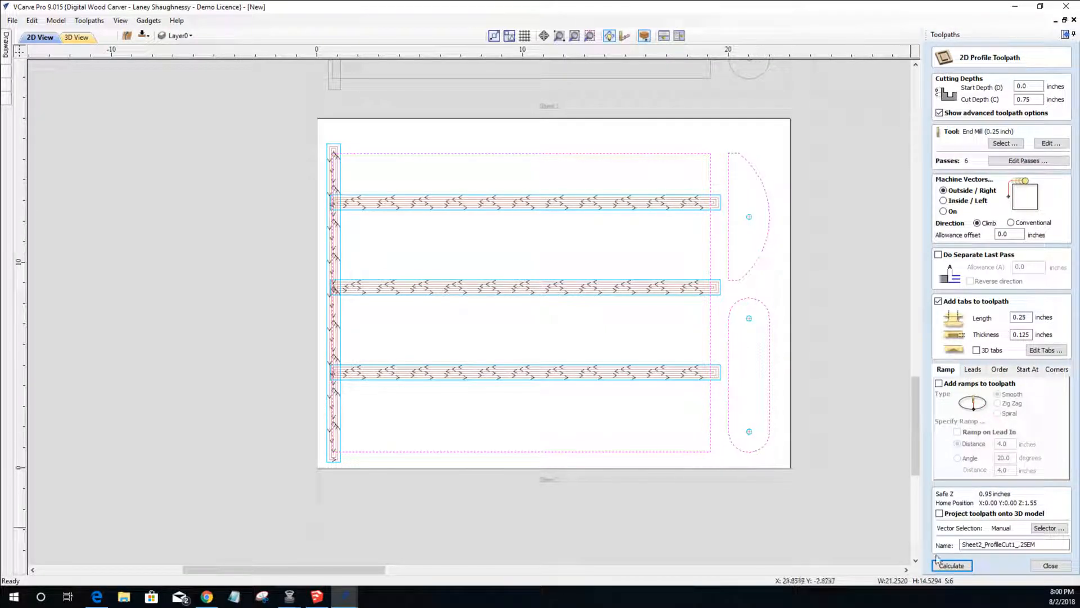
- Check the profile toolpath's tab options, then close the profile settings without calculating
click(1045, 350)
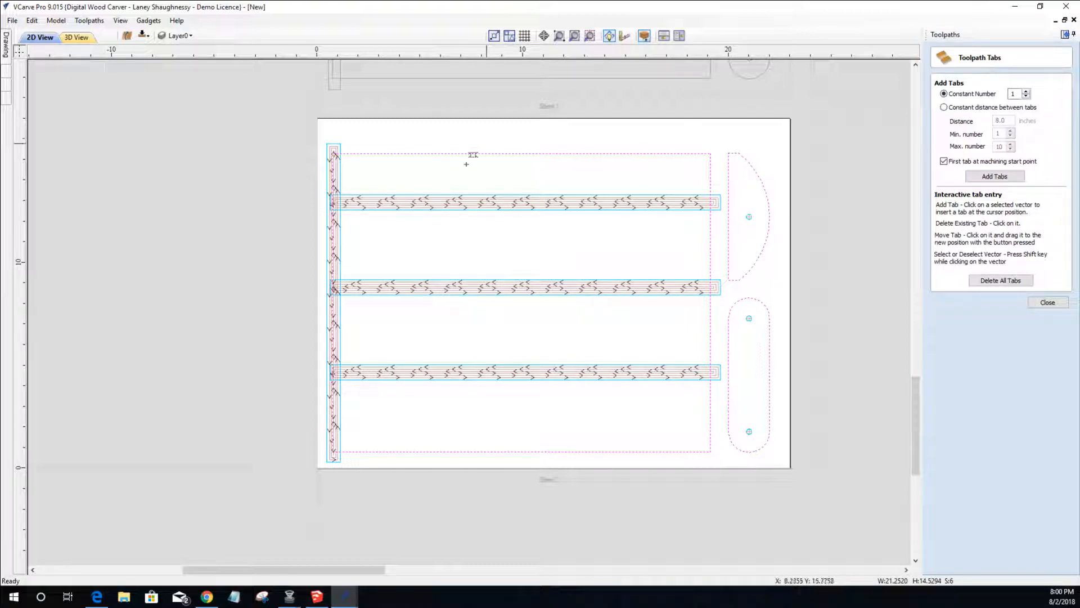
click(1065, 303)
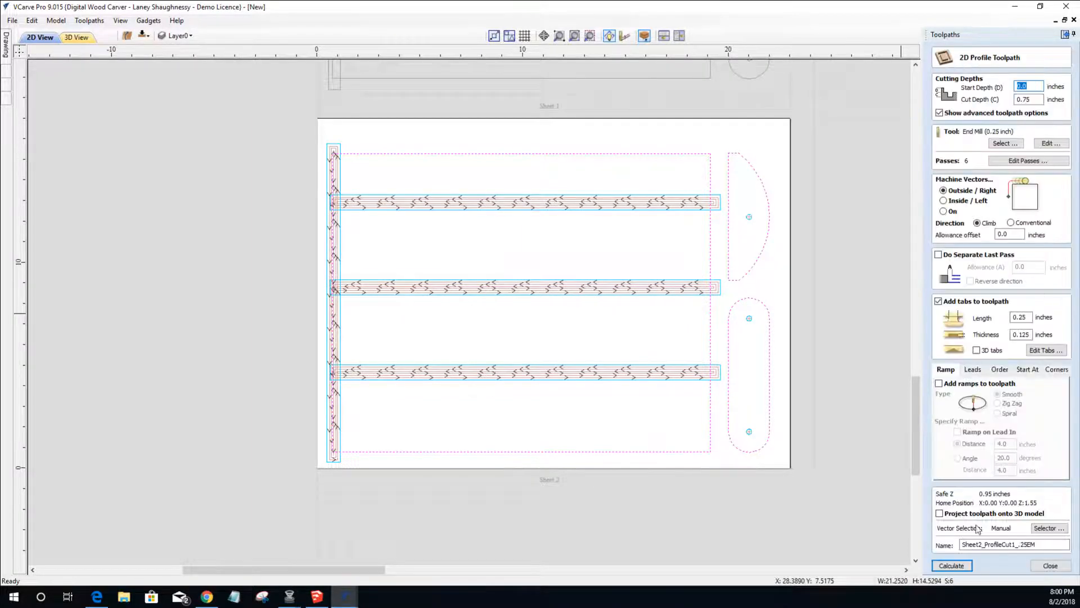
click(1050, 565)
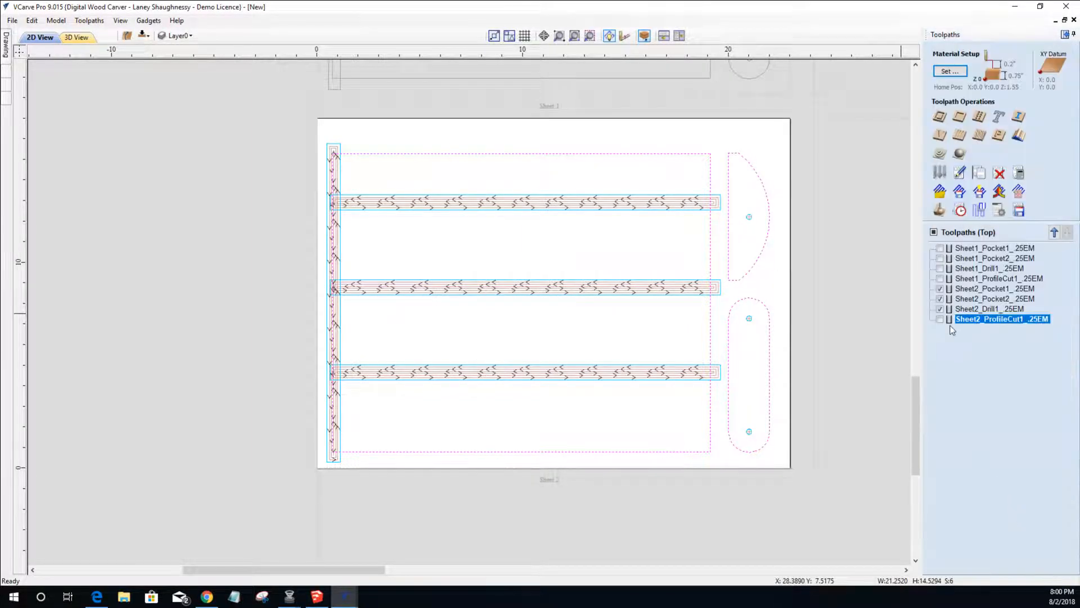
- Hide the displayed Sheet2 toolpaths, reopen Sheet2_ProfileCut1_.25EM for editing, and select the outlines of the large panel, curved part and round-ended part
click(940, 299)
click(941, 308)
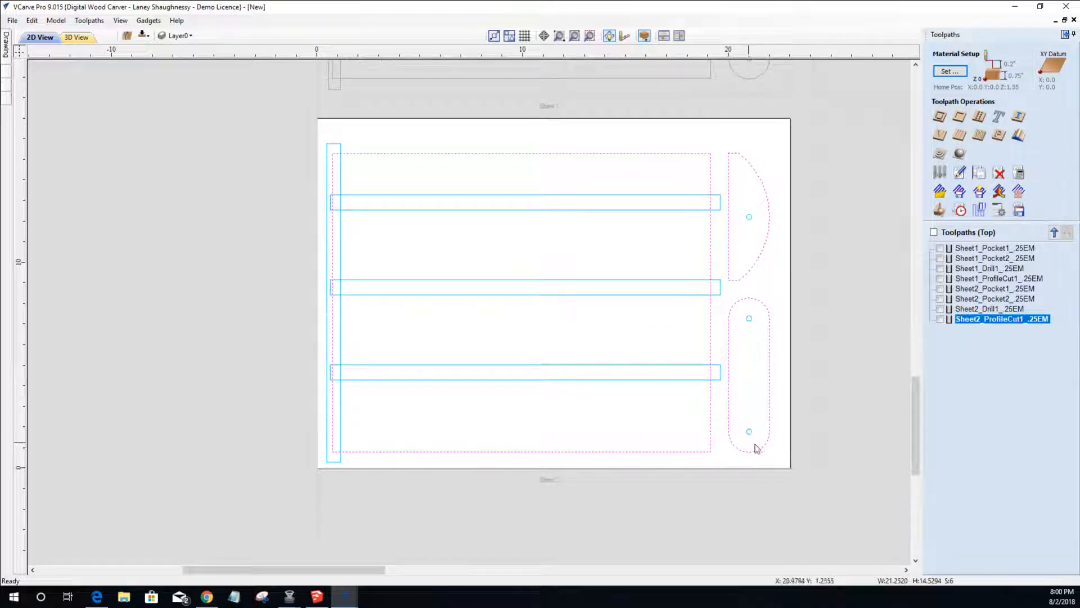
click(785, 463)
double_click(999, 320)
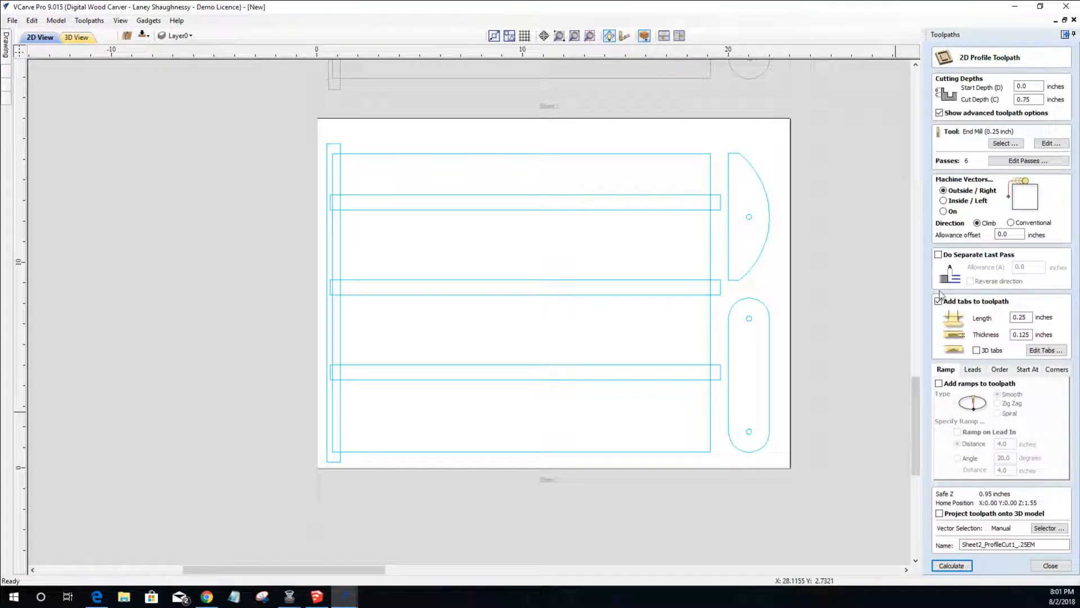
click(1043, 351)
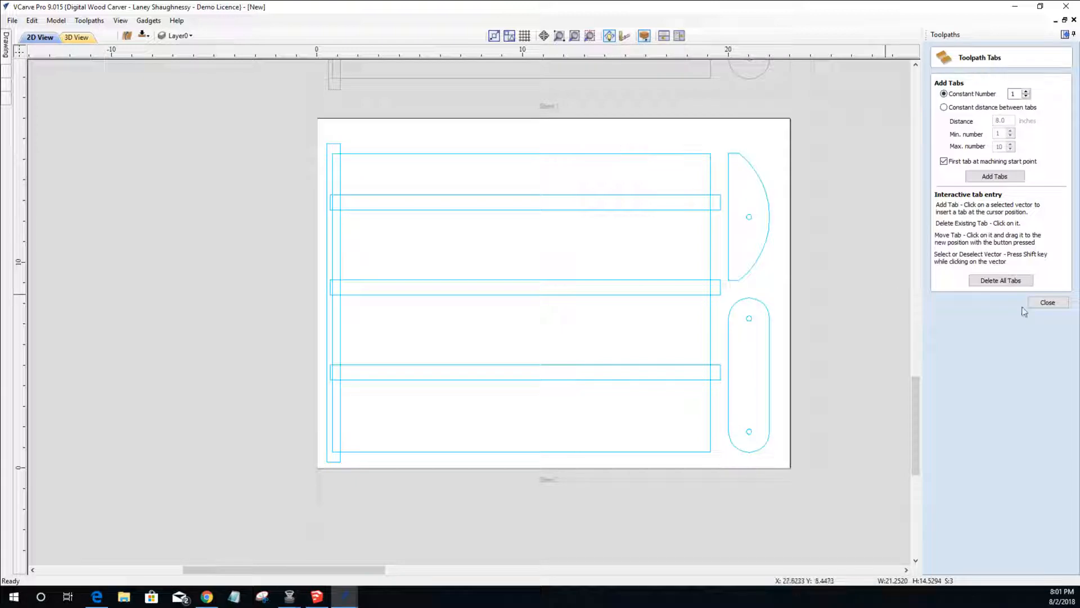
click(1040, 303)
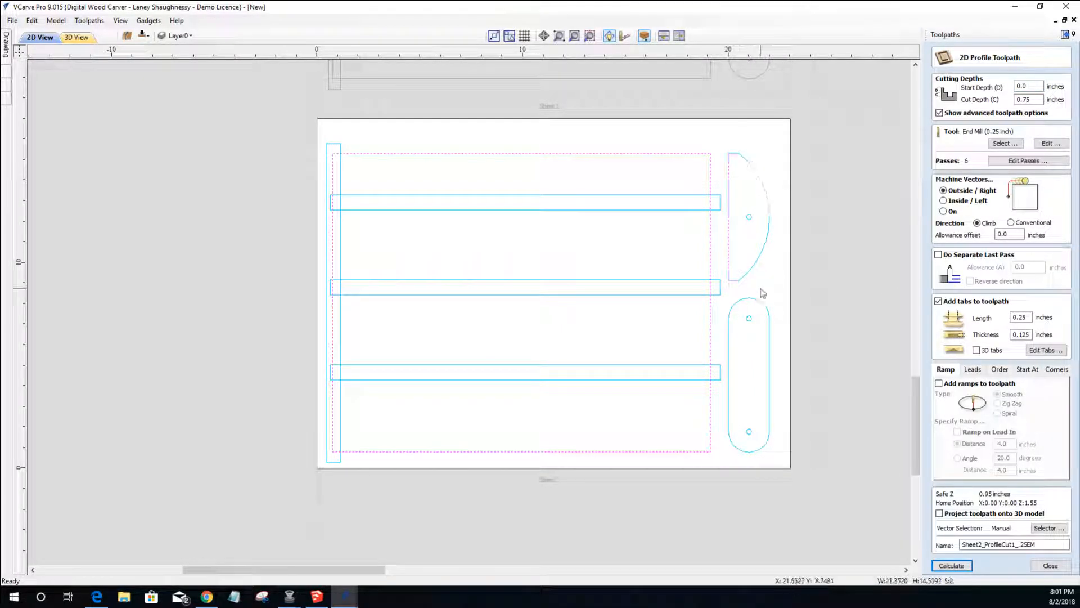
shift+click(766, 308)
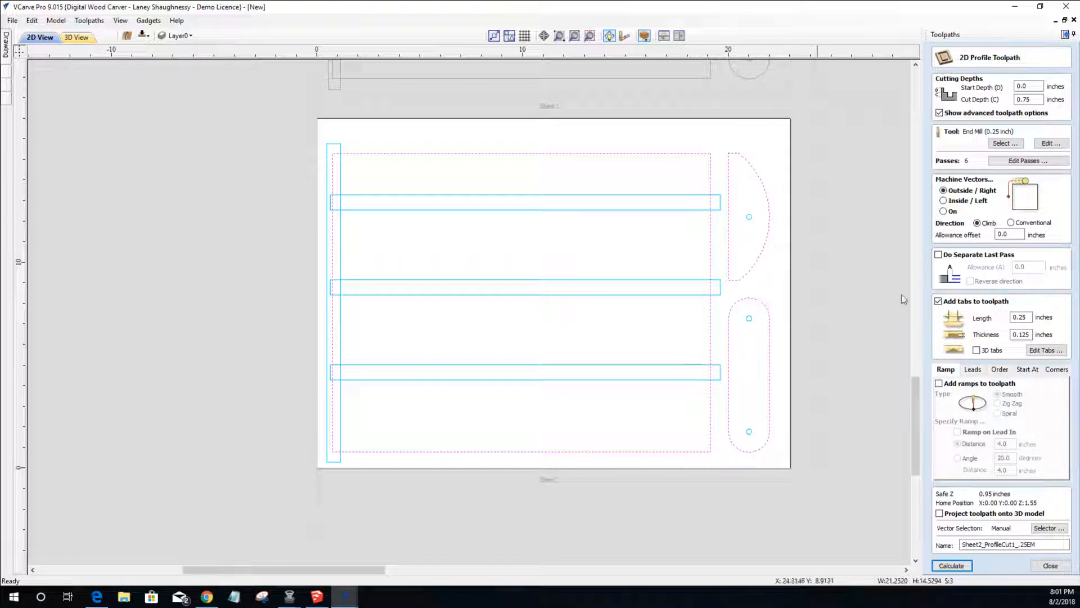
- Place four profile tabs on the large panel, two along its upper edge and two along its lower edge
click(1045, 350)
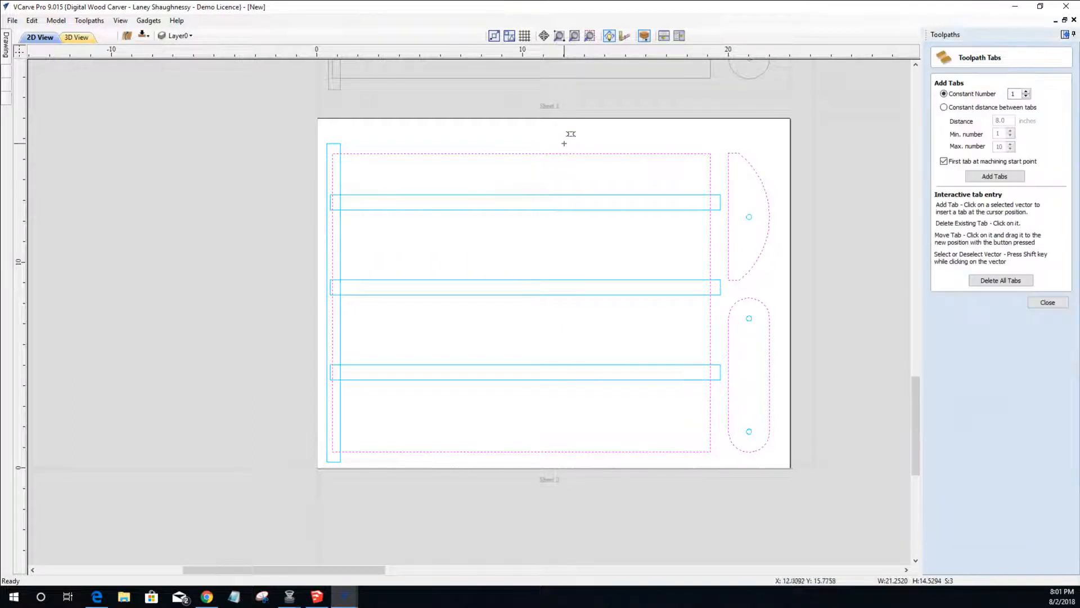
click(627, 153)
click(397, 153)
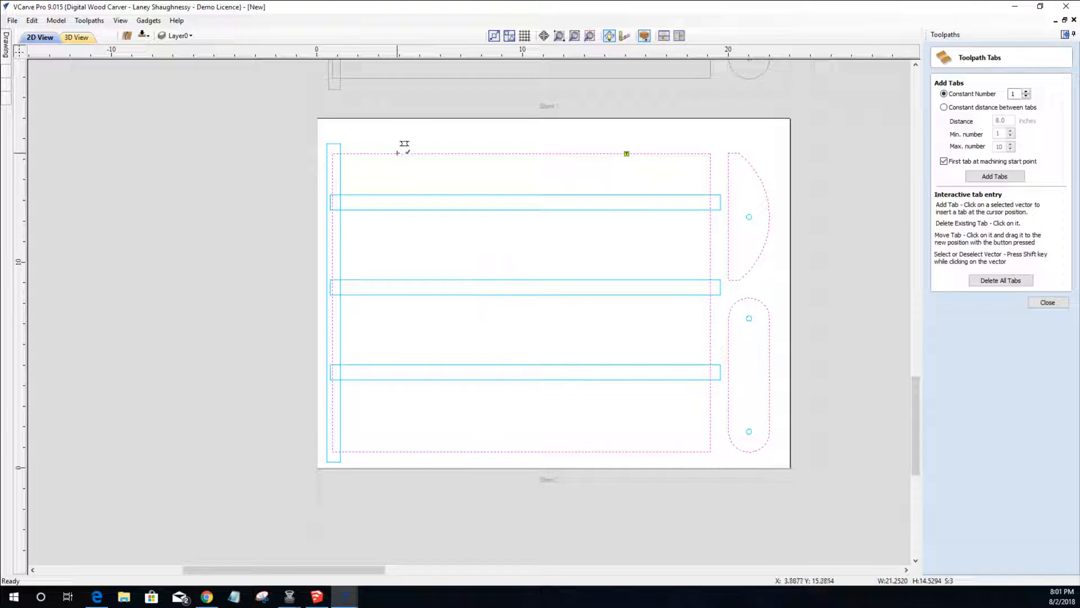
click(405, 451)
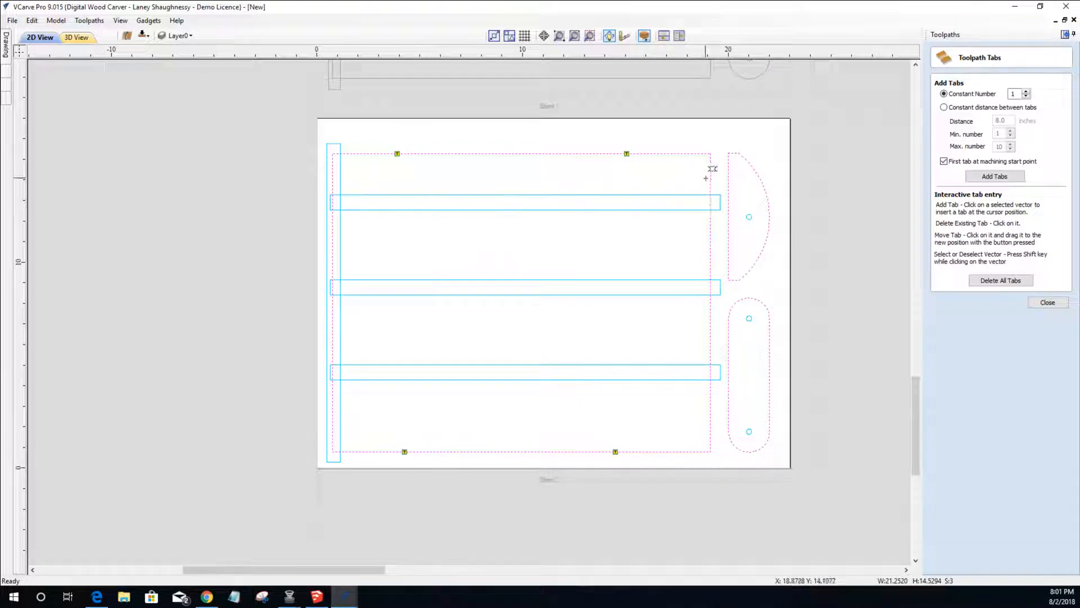
- Place three tabs on the curved part and two on opposite long sides of the round-ended part, and finish tab editing
click(725, 233)
click(772, 218)
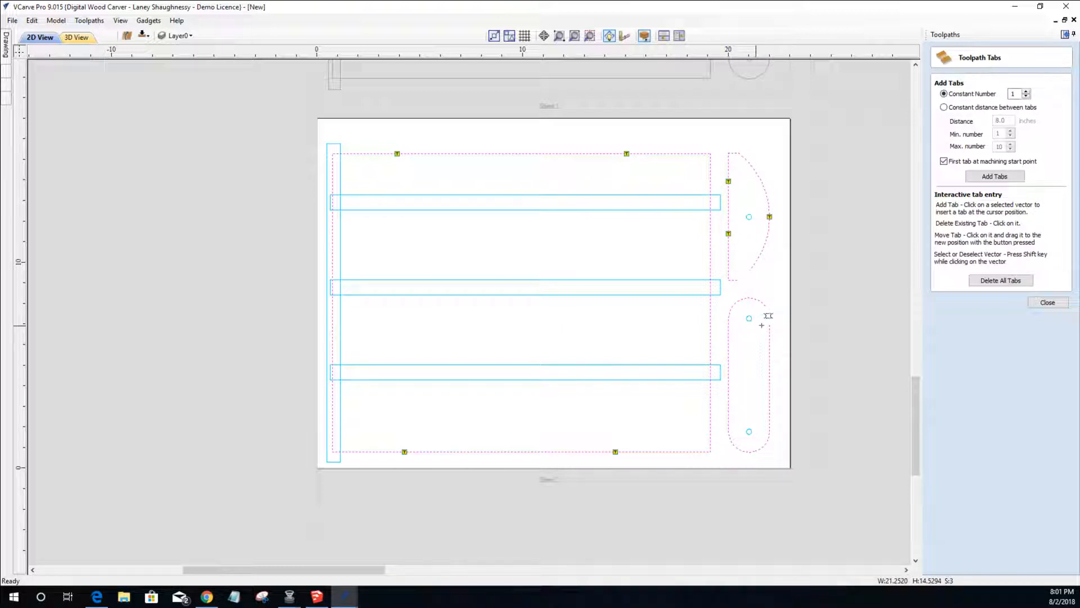
click(770, 329)
click(728, 414)
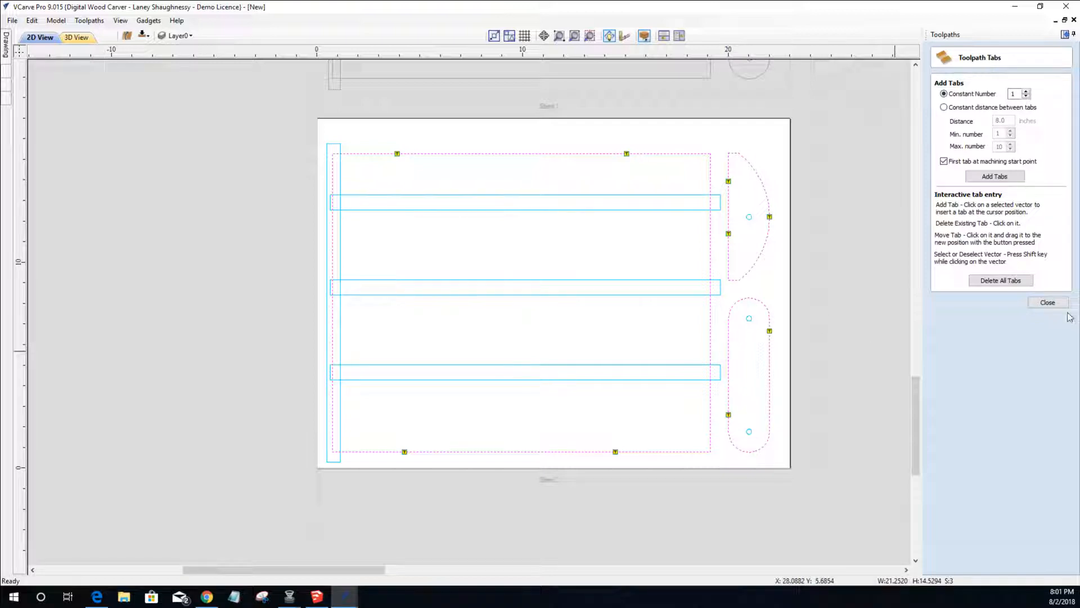
click(1048, 303)
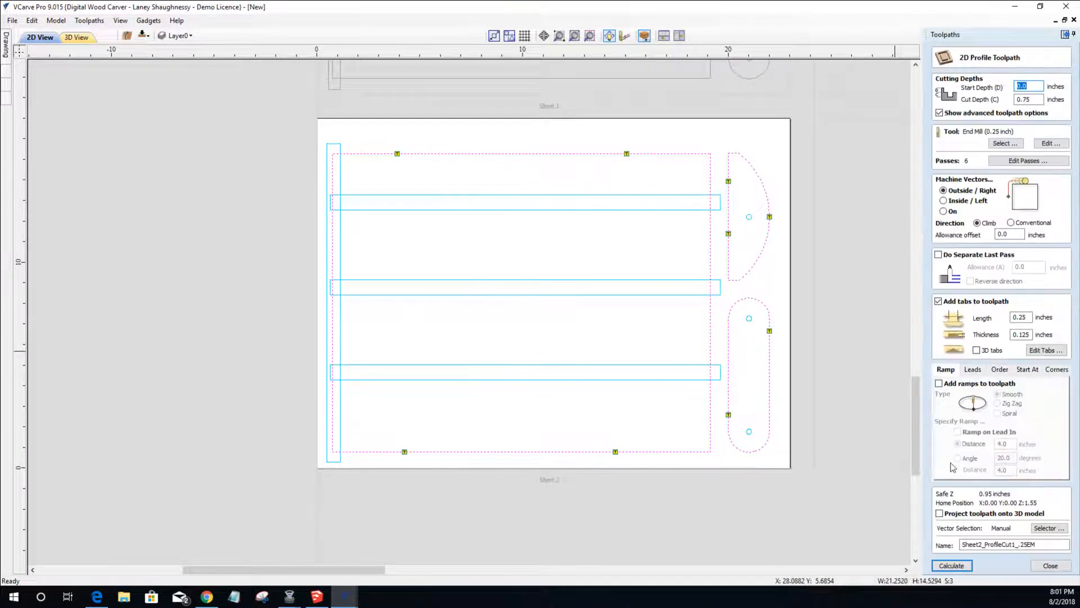
- Calculate Sheet2_ProfileCut1_.25EM and show all four Sheet2 toolpaths together on the 3D material, closing the preview settings
click(951, 565)
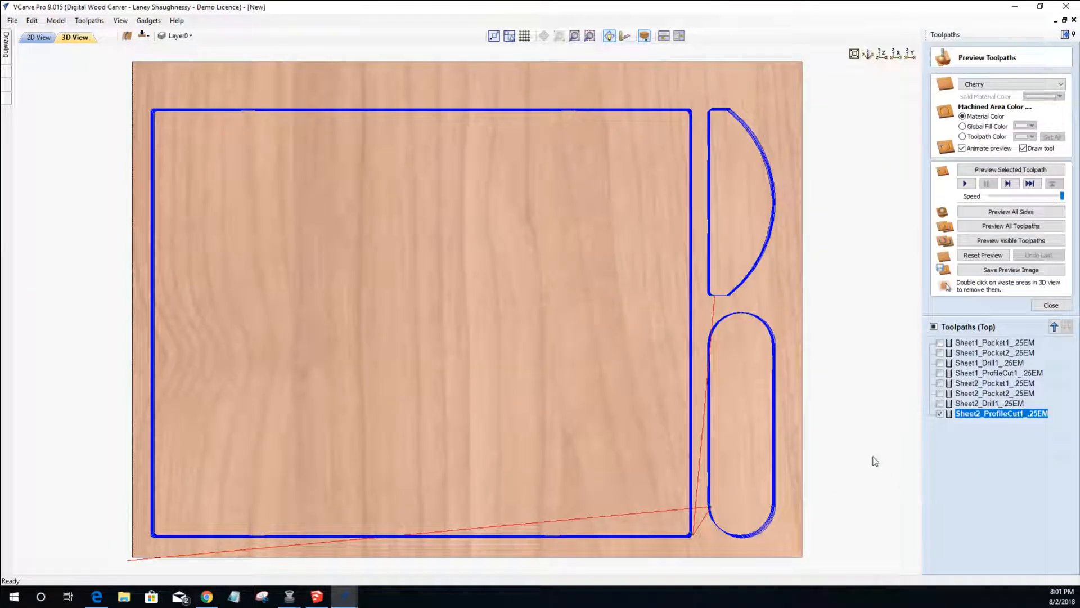
click(939, 413)
click(940, 403)
click(939, 392)
click(940, 382)
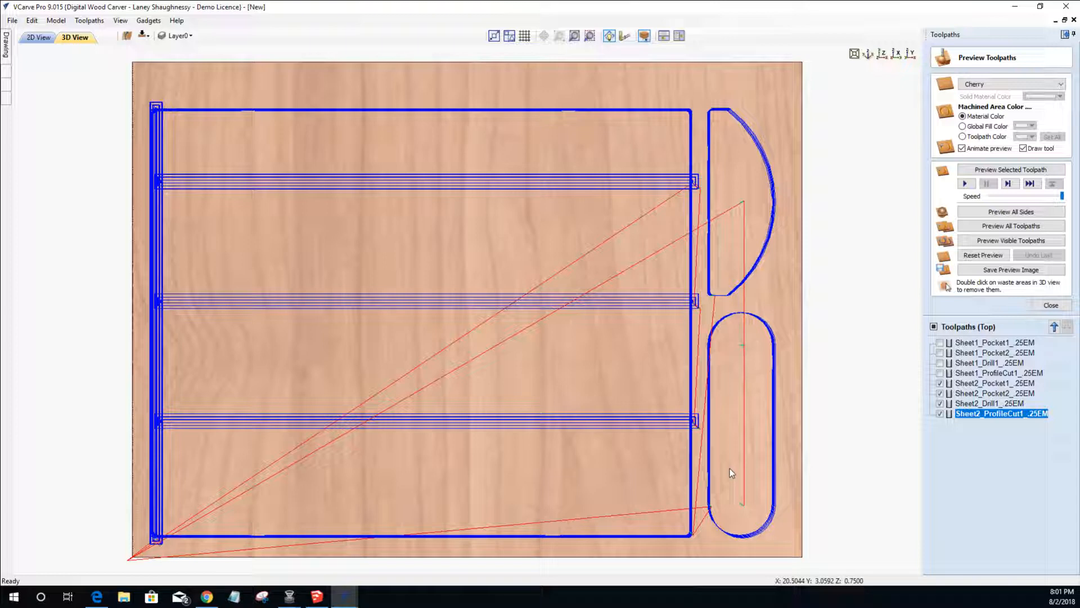
click(1044, 306)
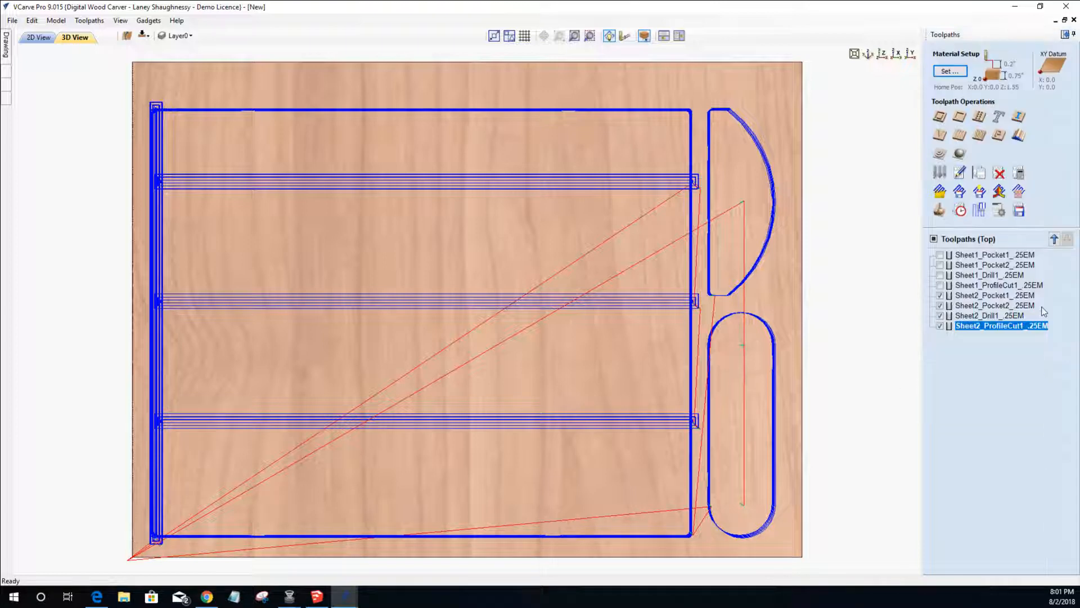
- Hide all four Sheet2 pocket, drill and profile toolpaths and return to the 2D view
click(940, 305)
click(940, 295)
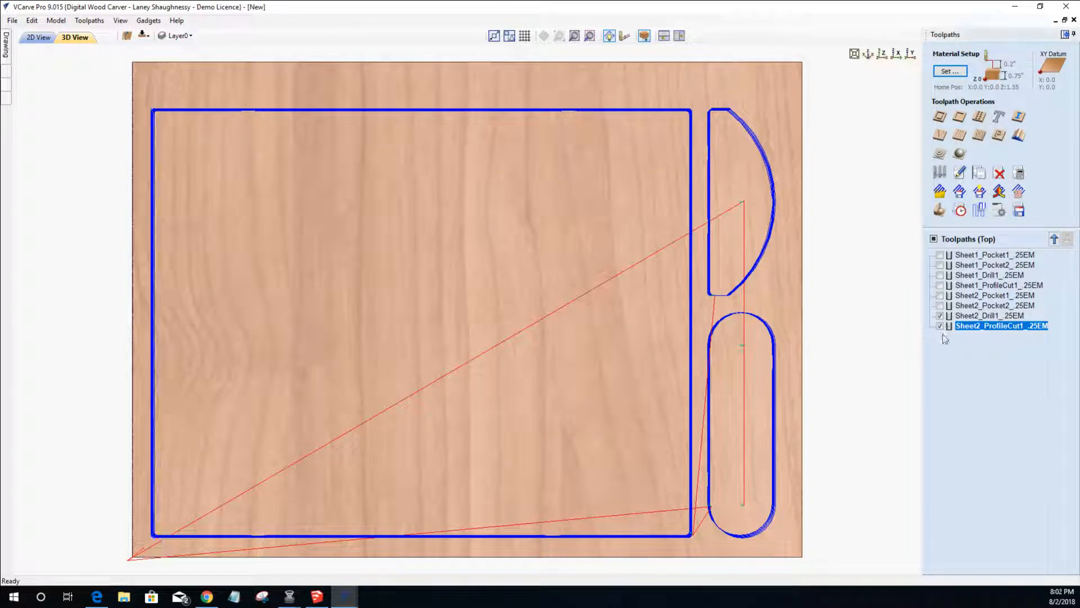
click(940, 316)
click(940, 326)
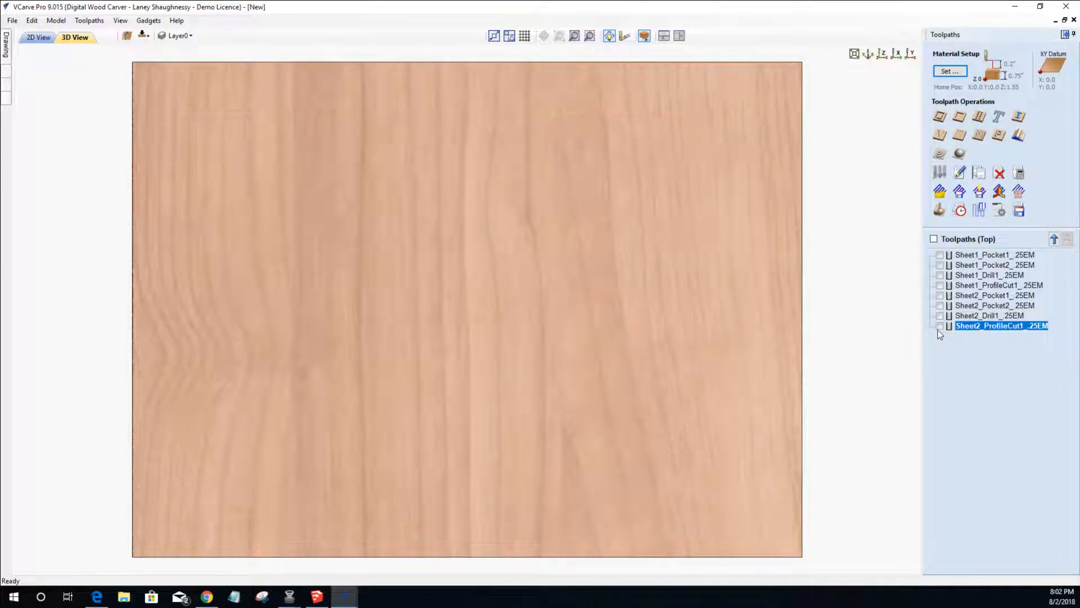
click(33, 39)
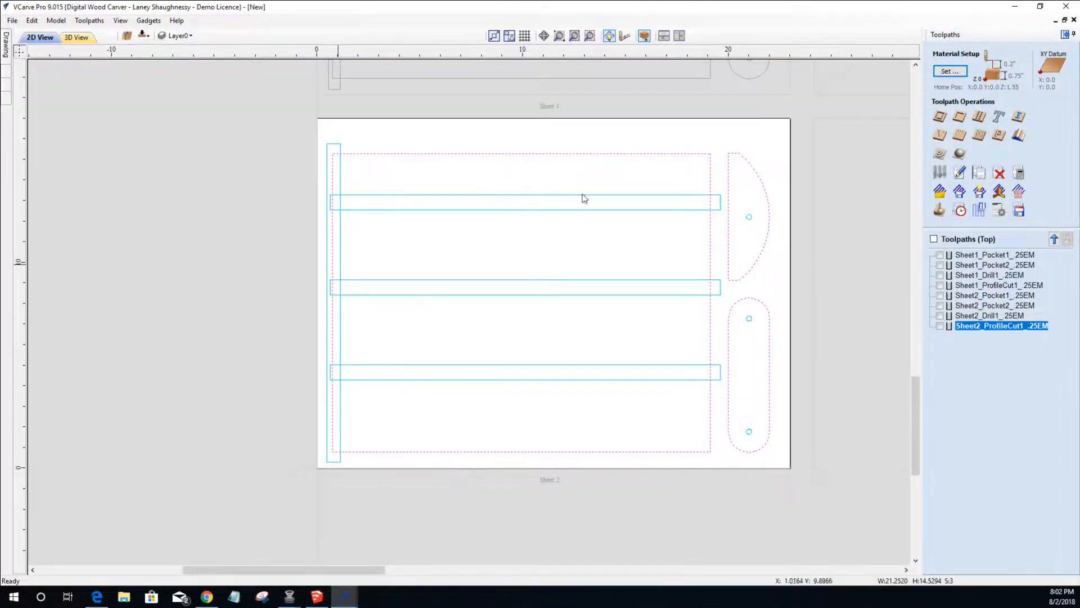
- Bring up the drawing tools, make sheet 3 active in the Nest Parts settings, and leave them without nesting
click(1066, 36)
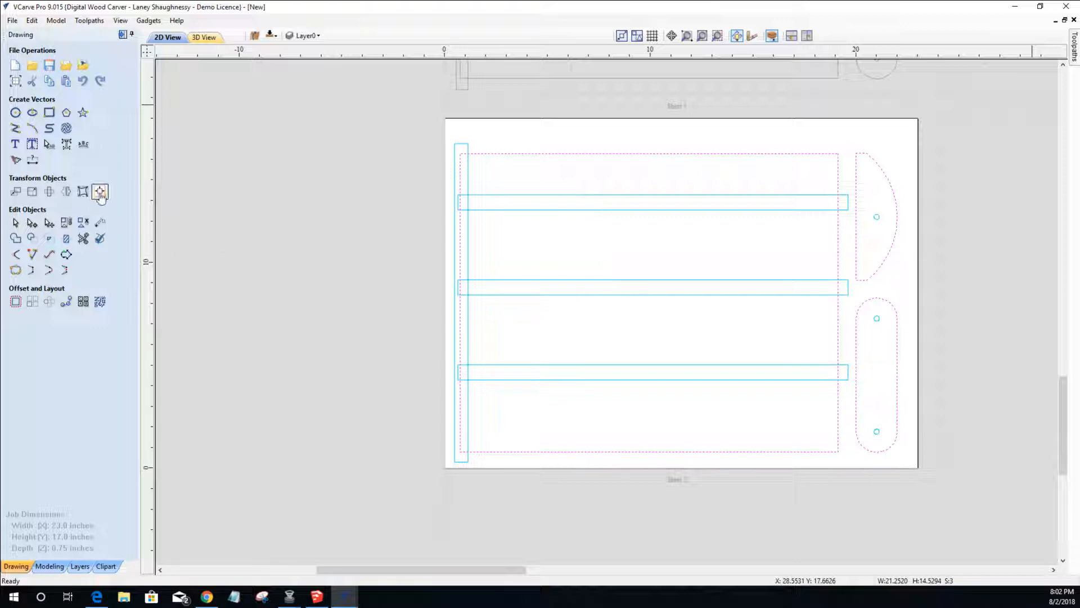
click(99, 302)
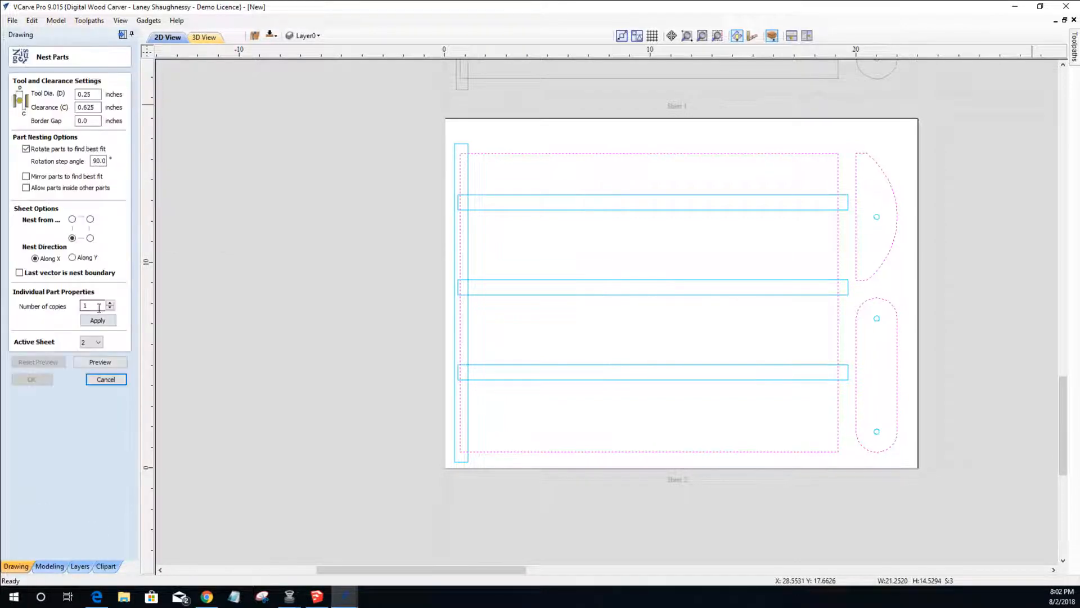
click(90, 343)
click(88, 368)
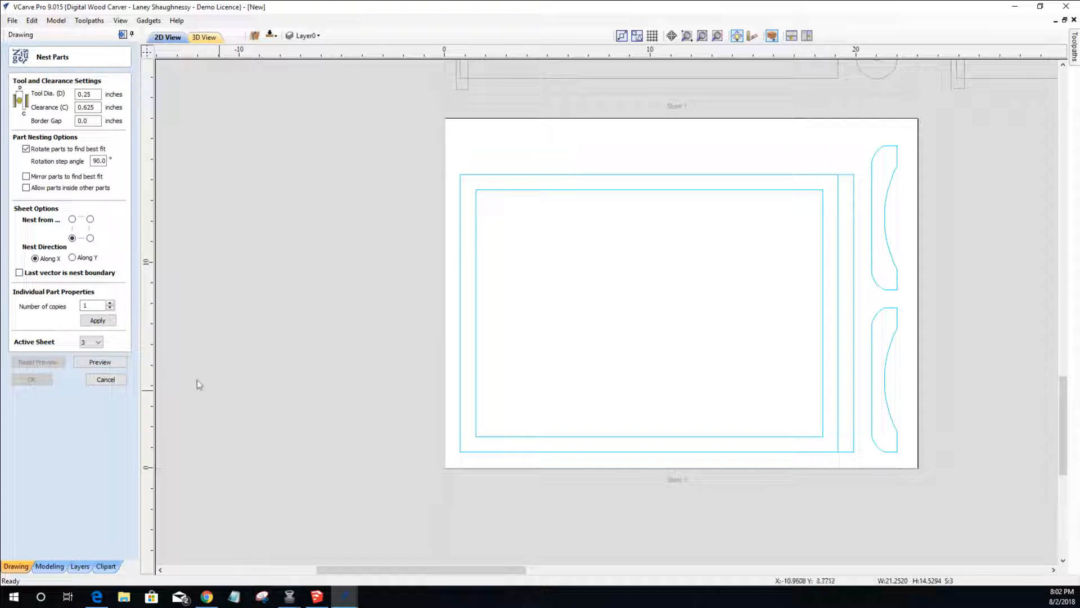
click(99, 382)
- Ungroup the large panel's nested rectangles on Sheet 3 and clear the selection
click(690, 192)
click(873, 200)
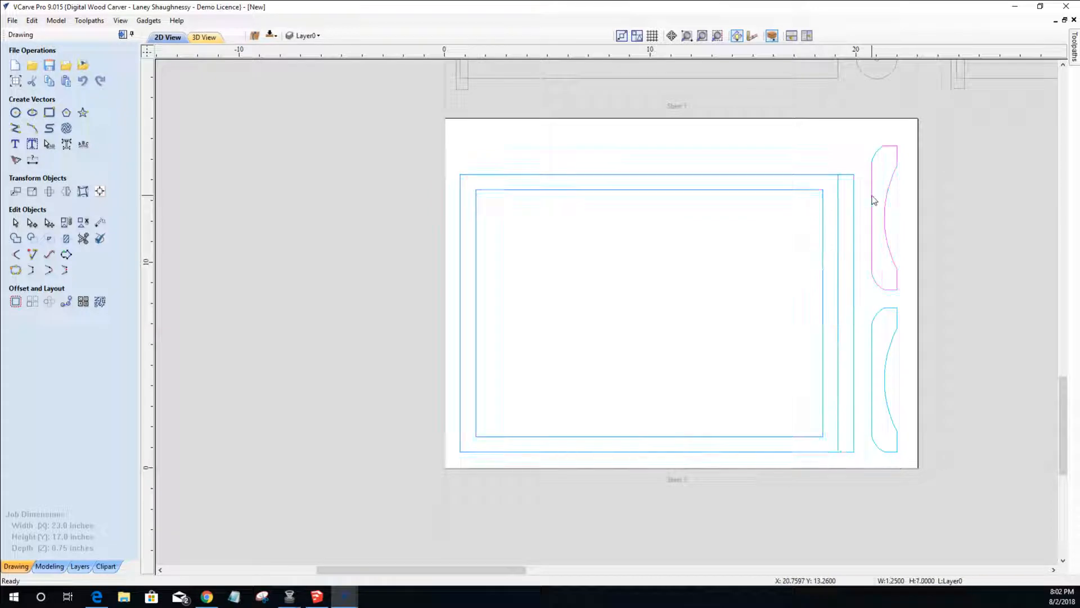
click(796, 191)
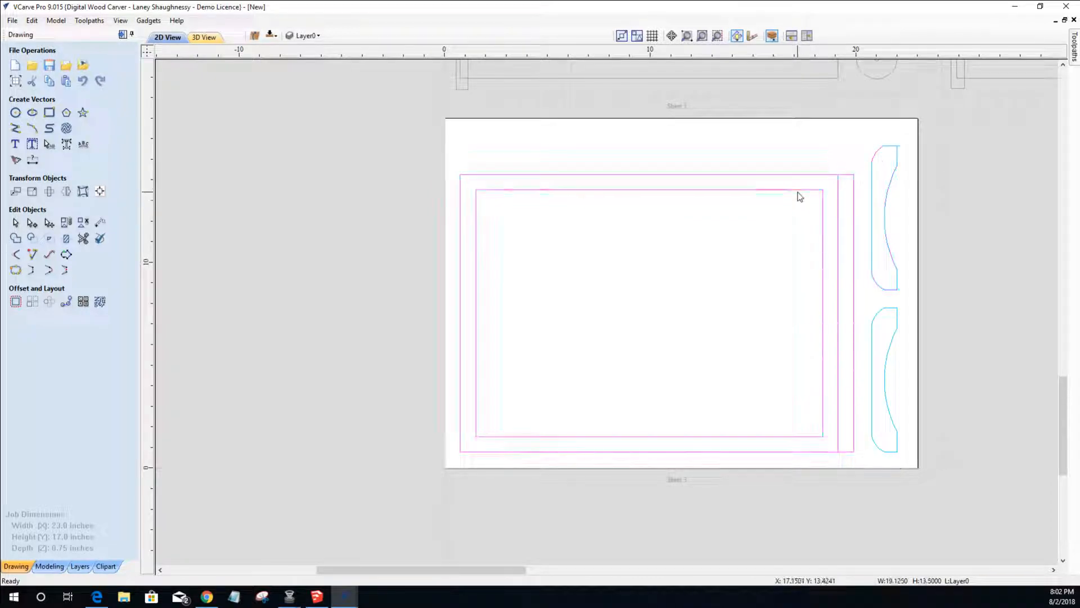
click(82, 222)
click(634, 251)
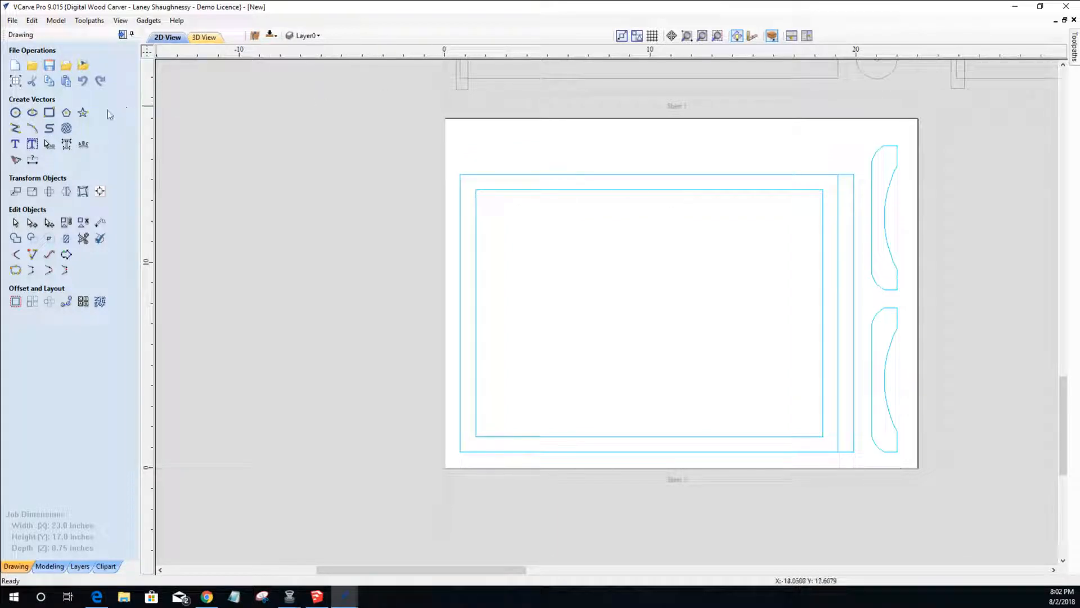
- Draw a trial circle 0.5 inches in diameter between the panel's inner and outer rectangles, and delete it
click(15, 112)
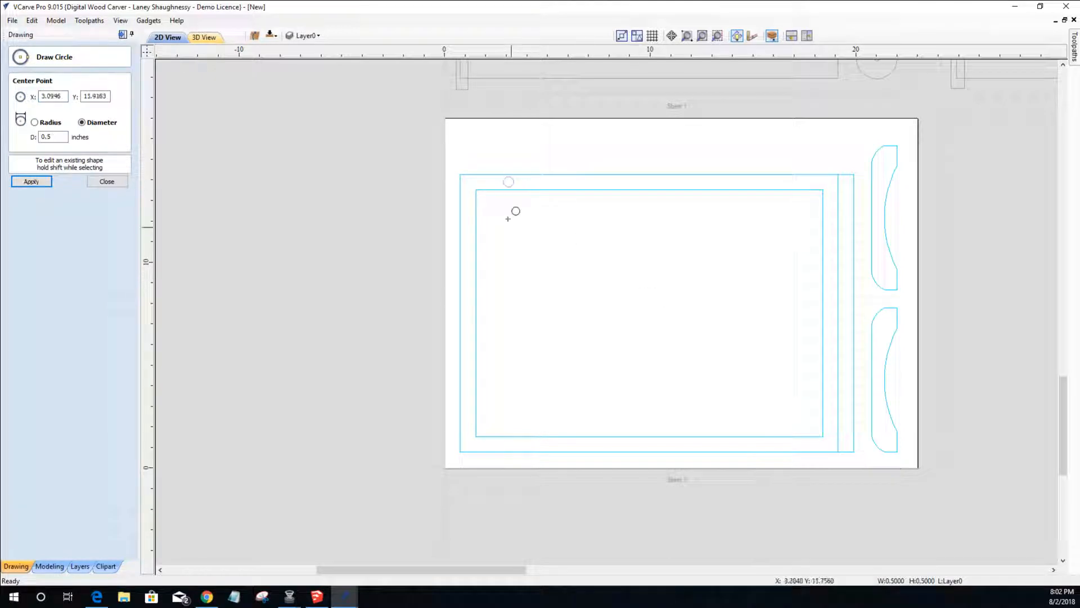
shift+click(505, 182)
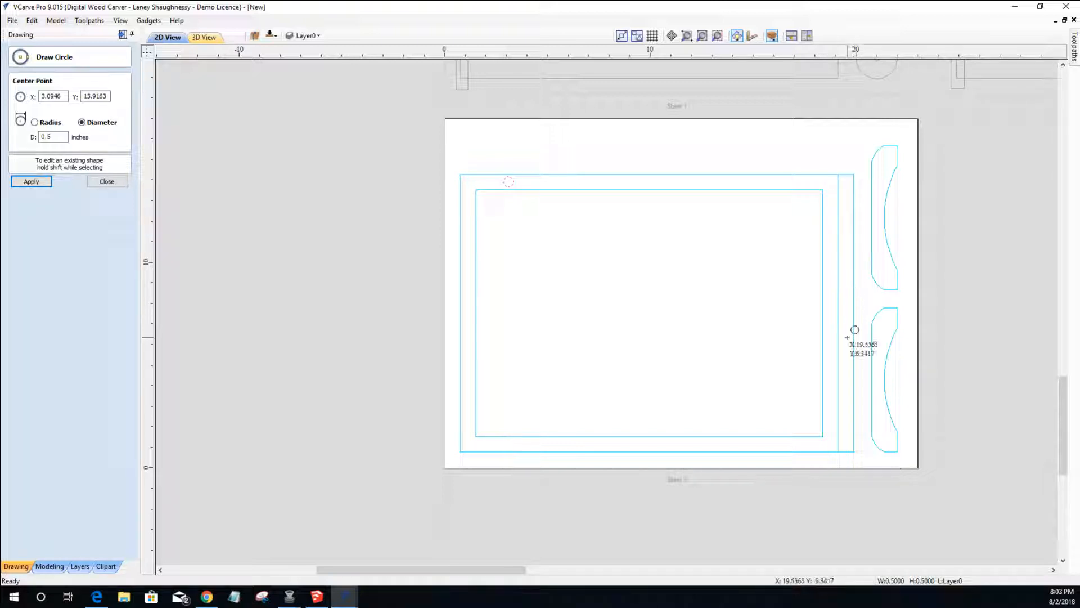
click(117, 181)
click(508, 185)
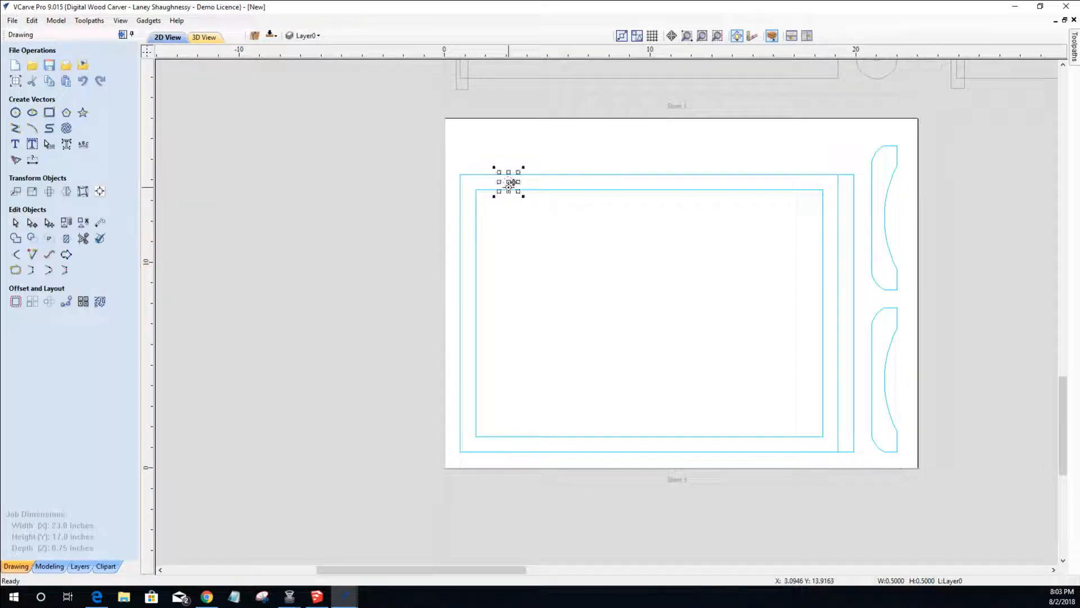
key(Delete)
- Stretch the 18.375-inch-wide outer rectangle symmetrically in height to about 14.57 inches, past the panel's upper and lower edges
click(551, 191)
shift+click(550, 175)
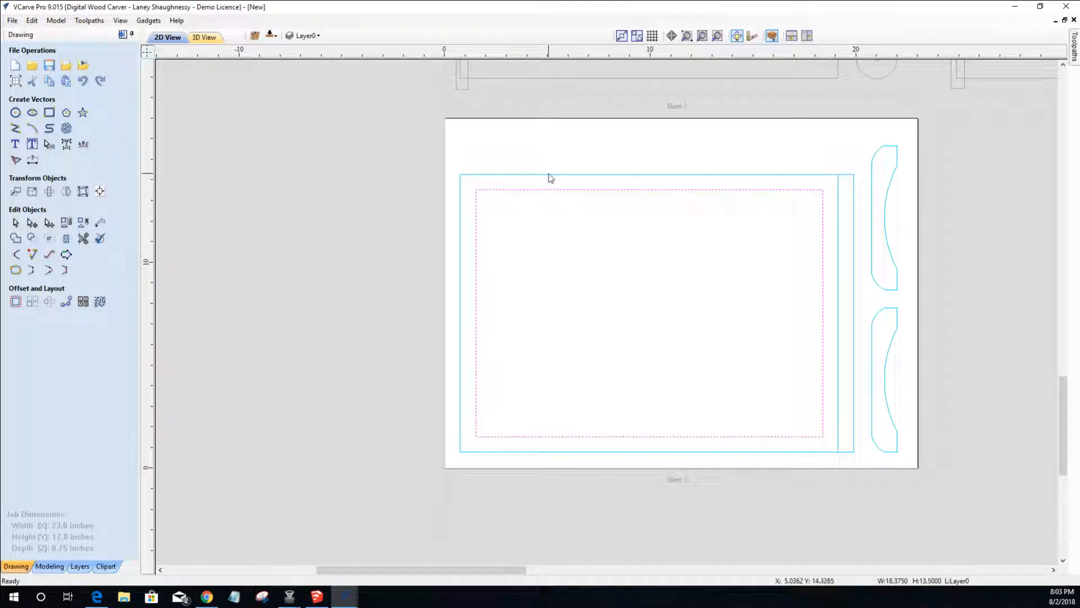
click(551, 175)
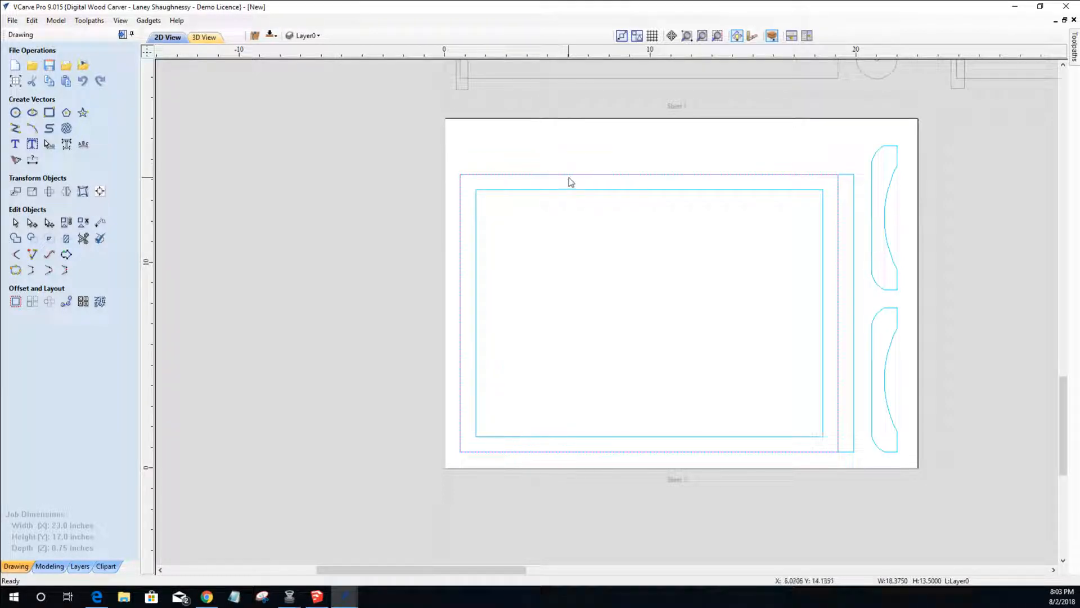
click(605, 176)
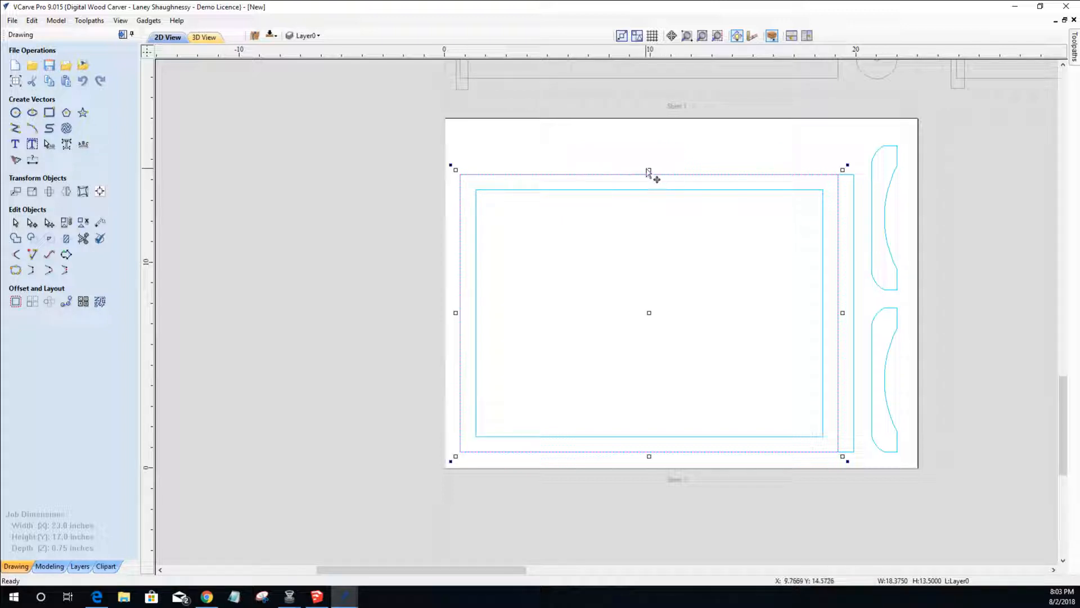
drag(650, 169, 650, 163)
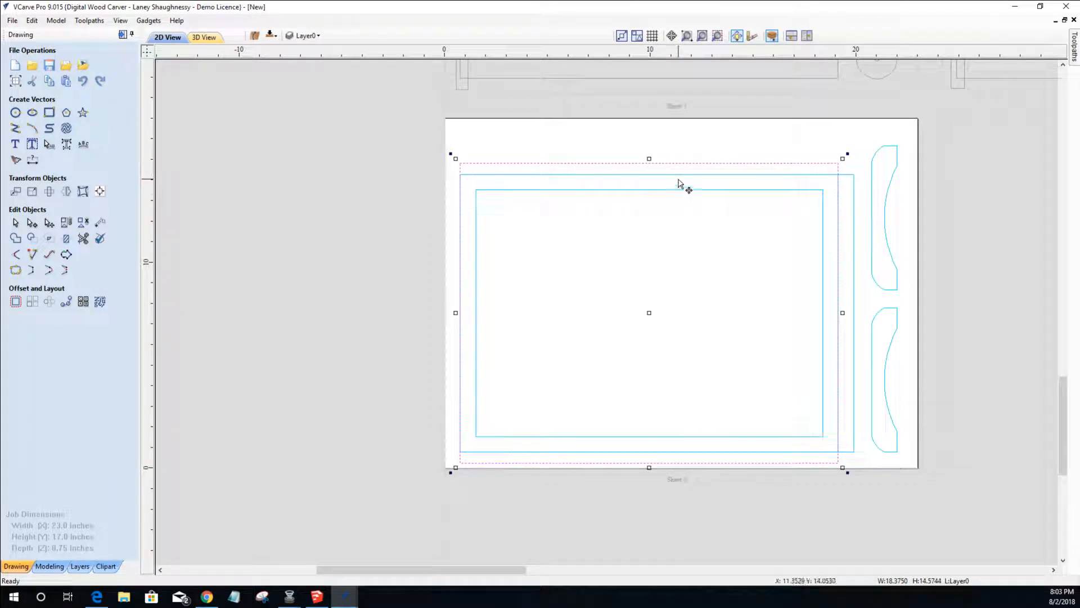
- Check the pocket boundaries by highlighting the stretched rectangle with the inner rectangle, and the panel's outer outline separately
click(682, 175)
click(509, 164)
shift+click(535, 191)
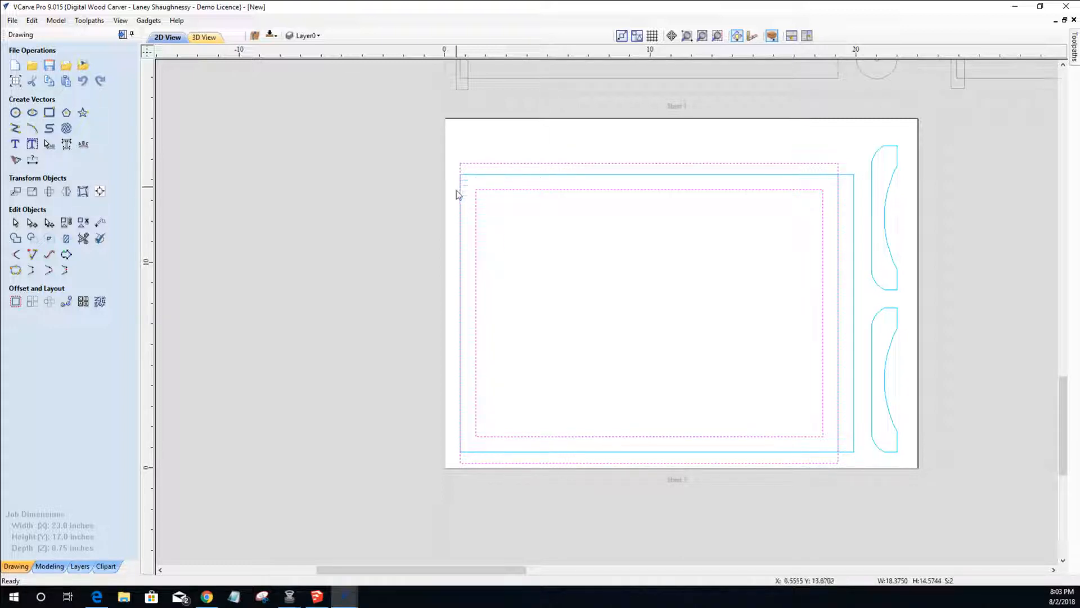
click(693, 452)
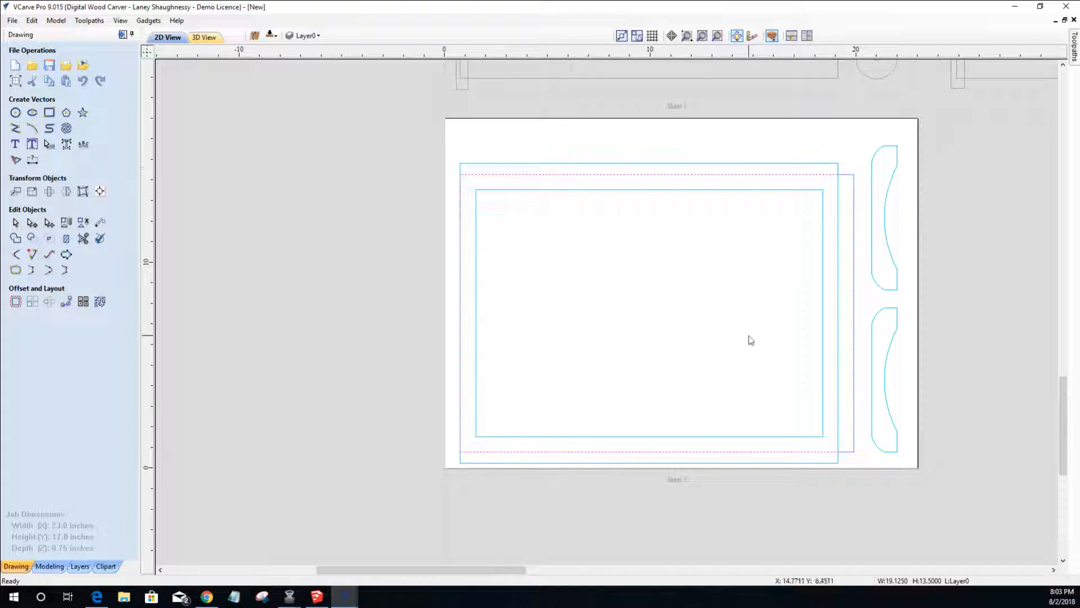
click(549, 183)
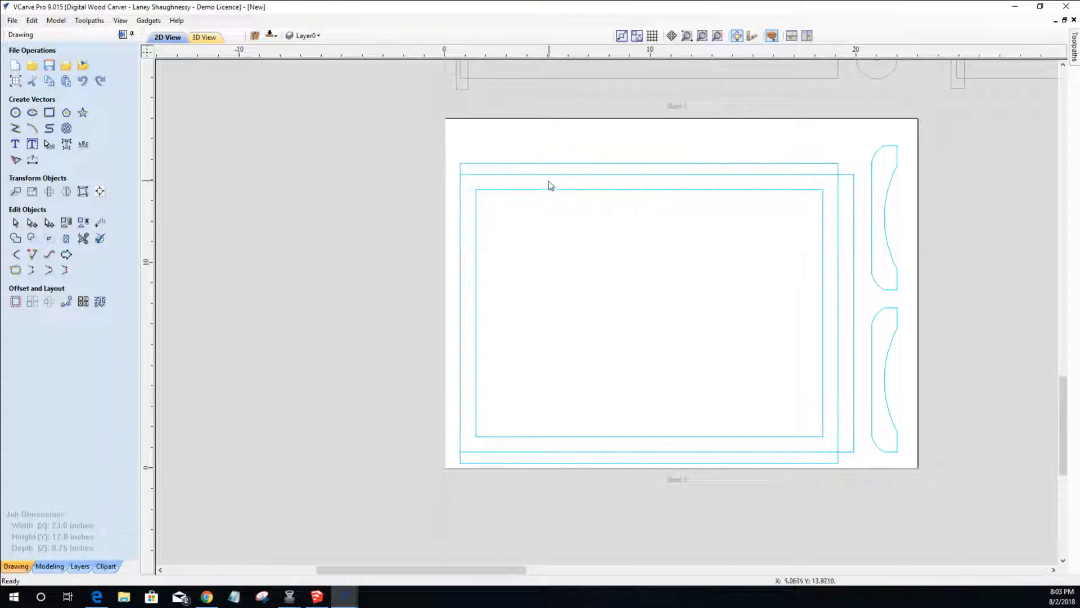
- Extend the stretched rectangle past the panel's left edge to a width of about 18.66 inches
click(460, 213)
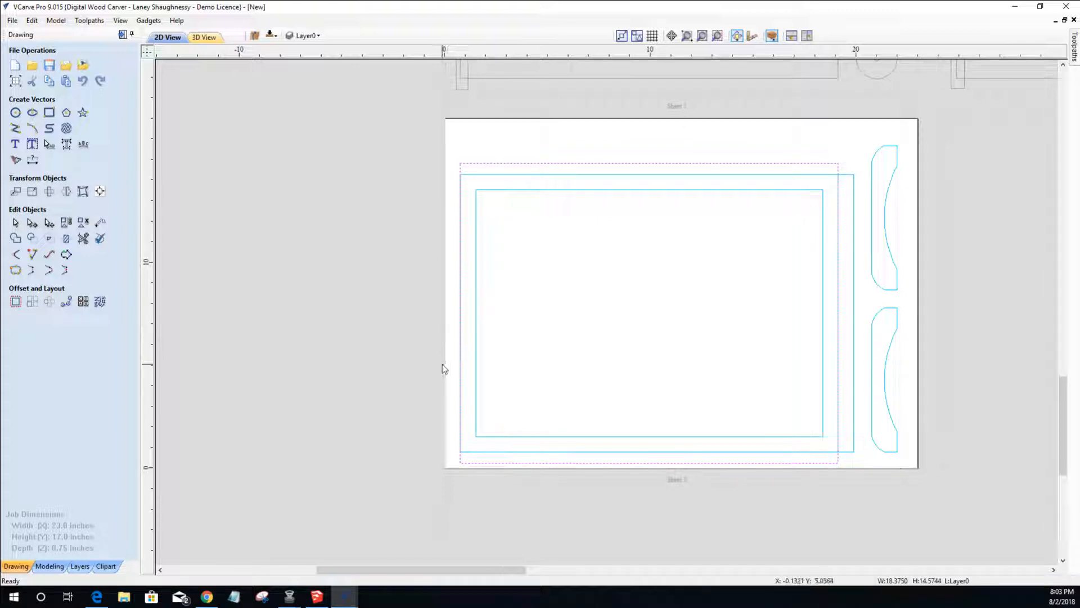
click(460, 342)
drag(458, 322, 454, 313)
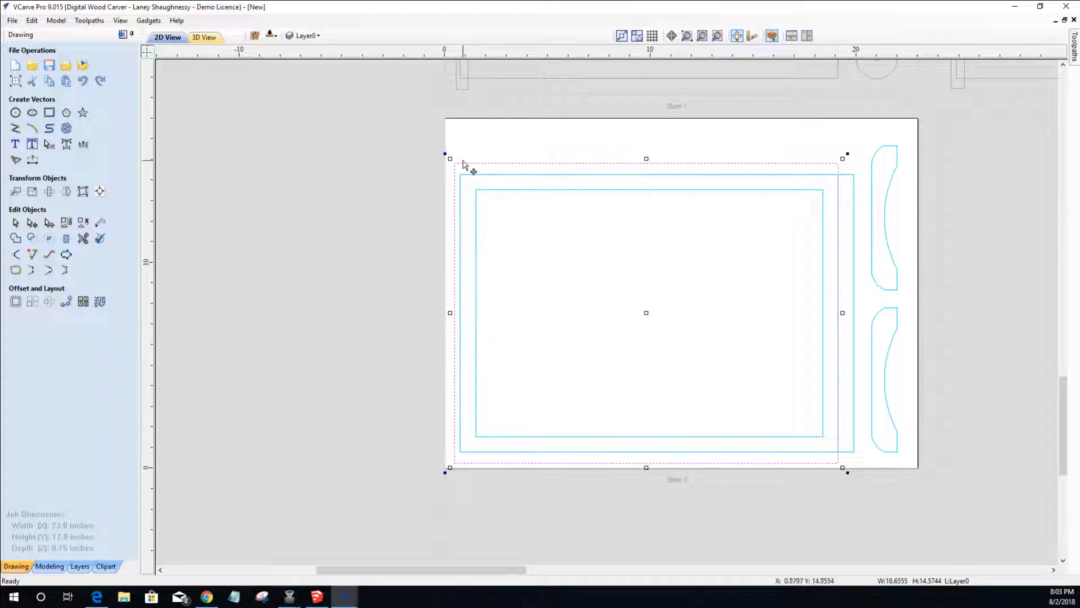
- Delete the leftover rectangle, 0.75 by 13.5 inches, at the panel's right end
click(461, 389)
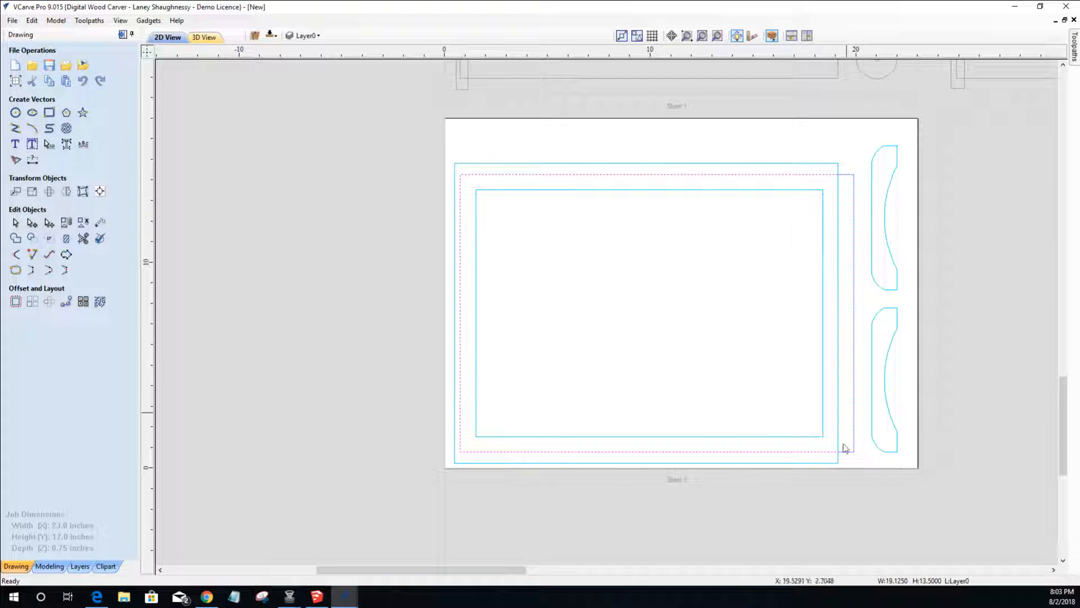
click(397, 410)
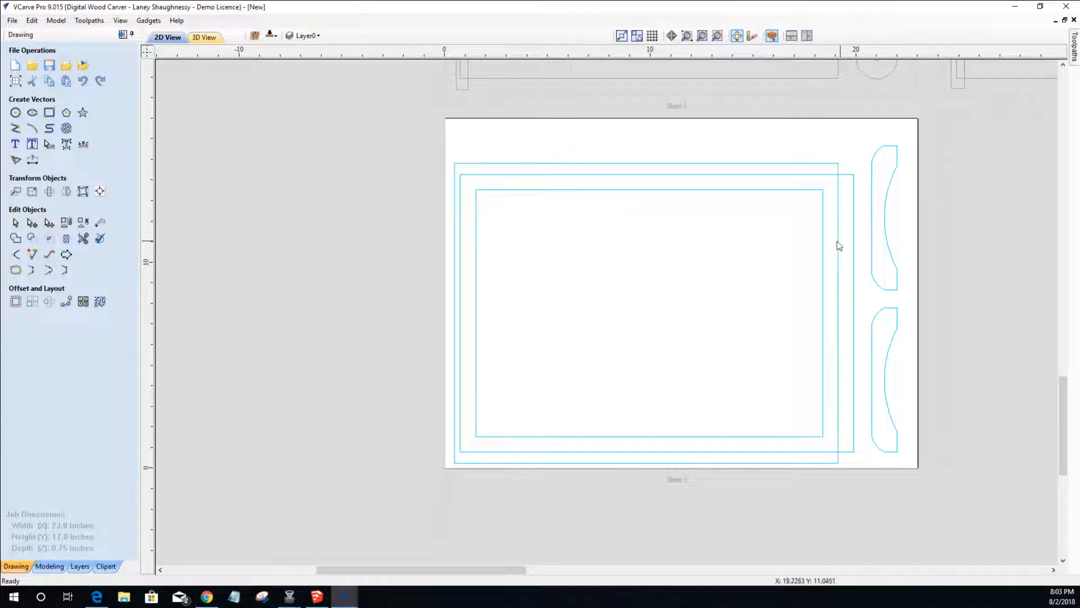
click(839, 246)
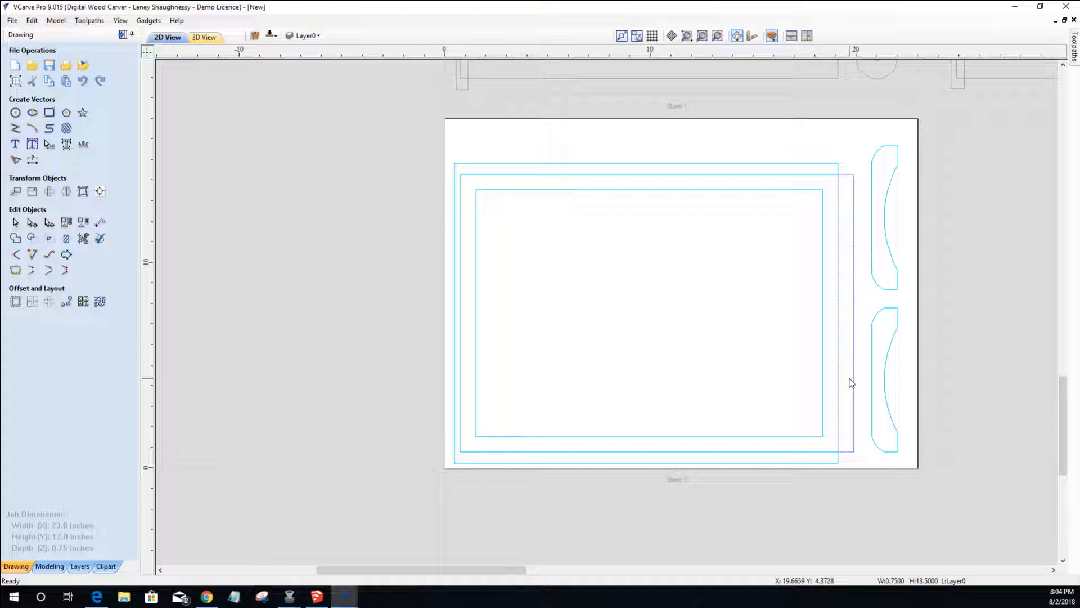
key(Delete)
click(853, 377)
click(842, 388)
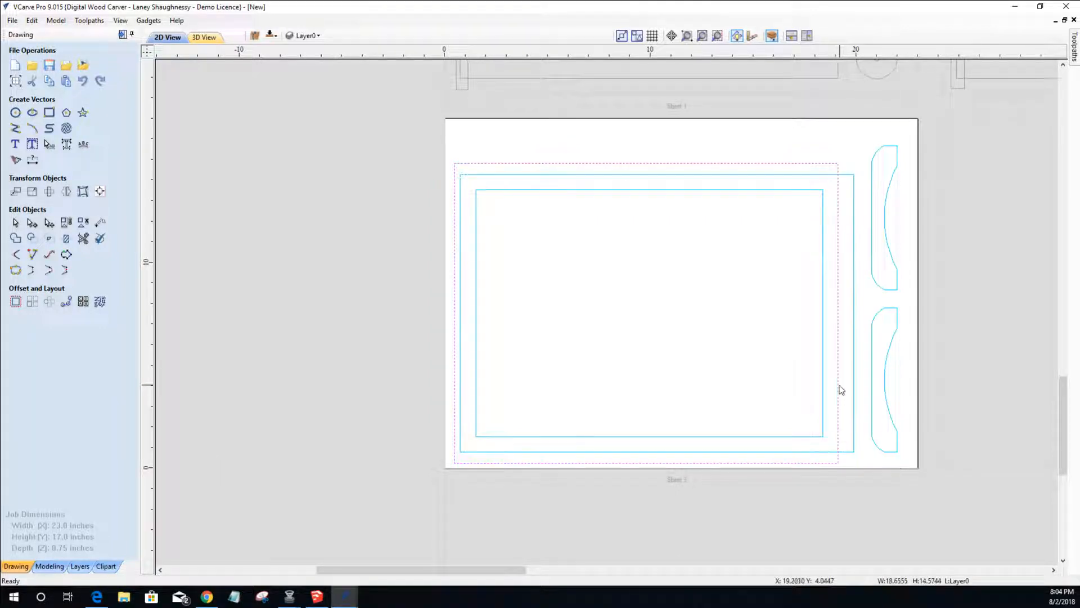
- Calculate a 0.375-inch-deep pocket toolpath named Sheet3_Pocket1_.25Em between the inner and stretched rectangles, and hide it in the 2D view
click(823, 390)
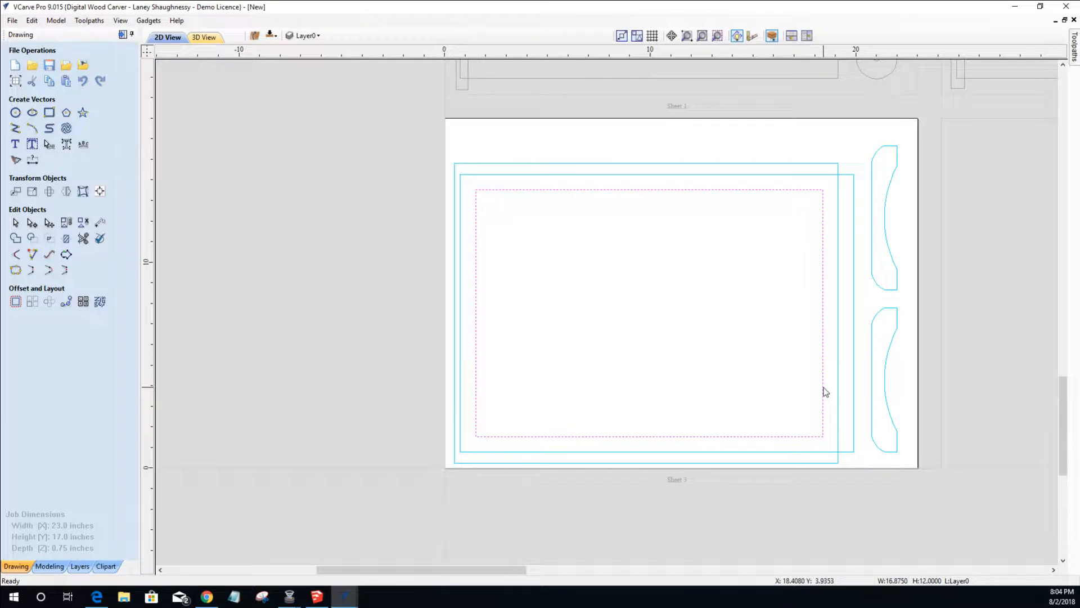
click(122, 35)
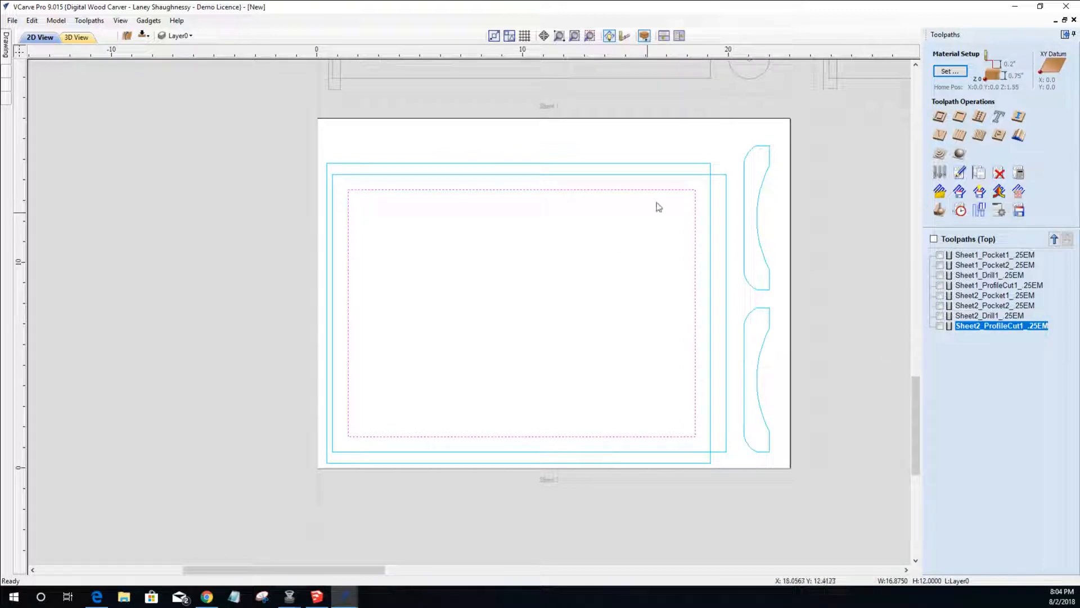
shift+click(656, 163)
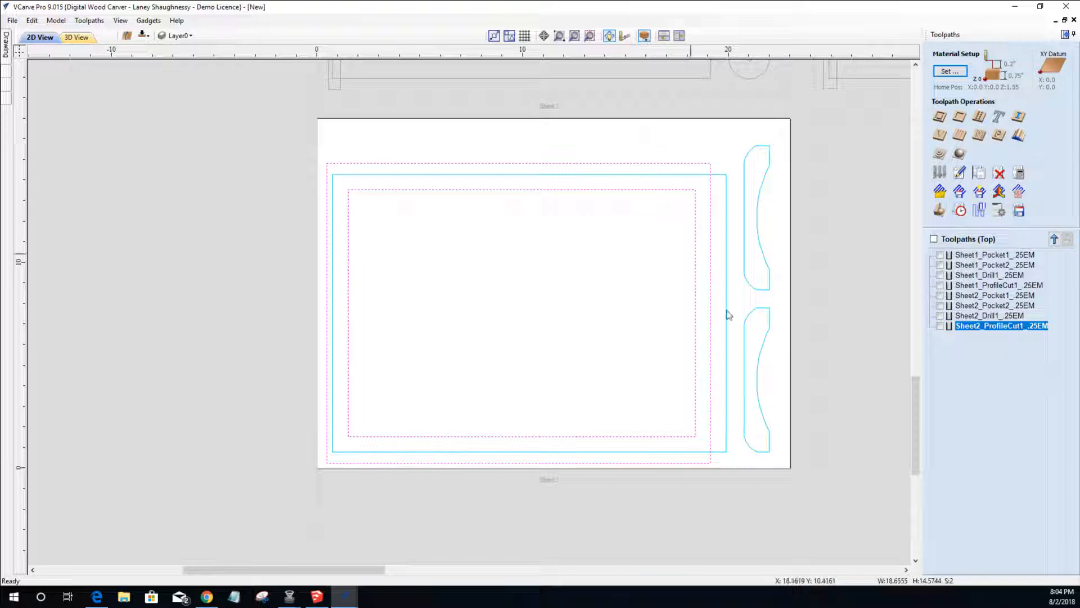
click(960, 116)
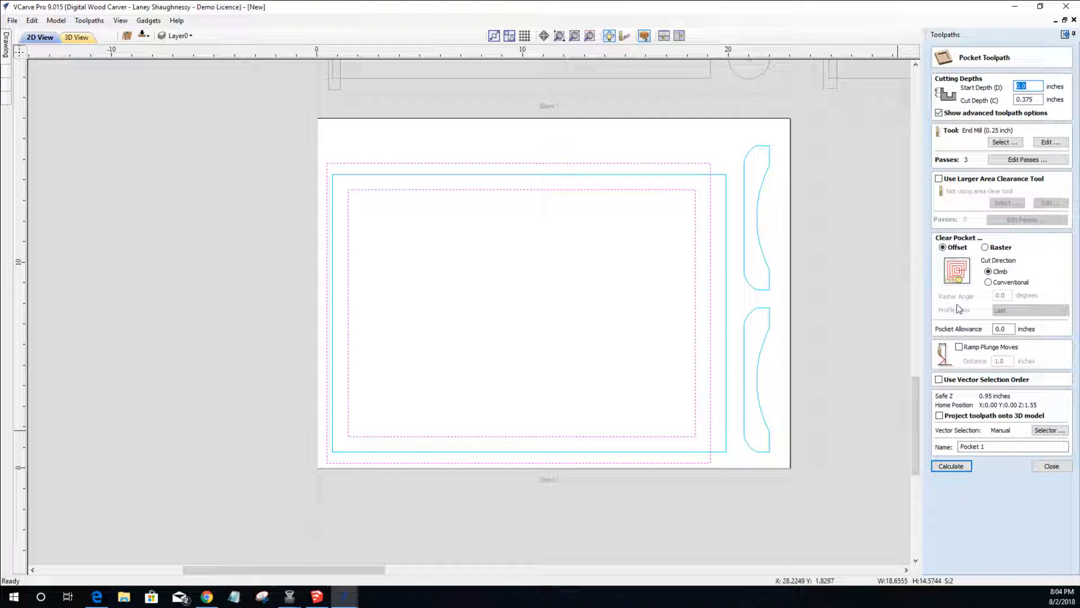
drag(1015, 446, 854, 446)
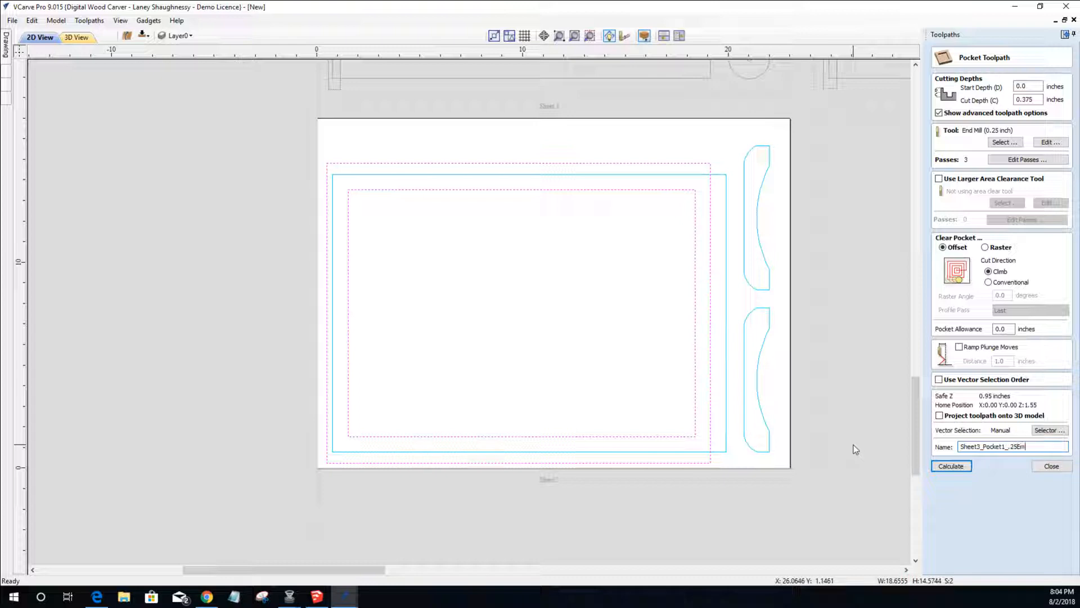
click(951, 466)
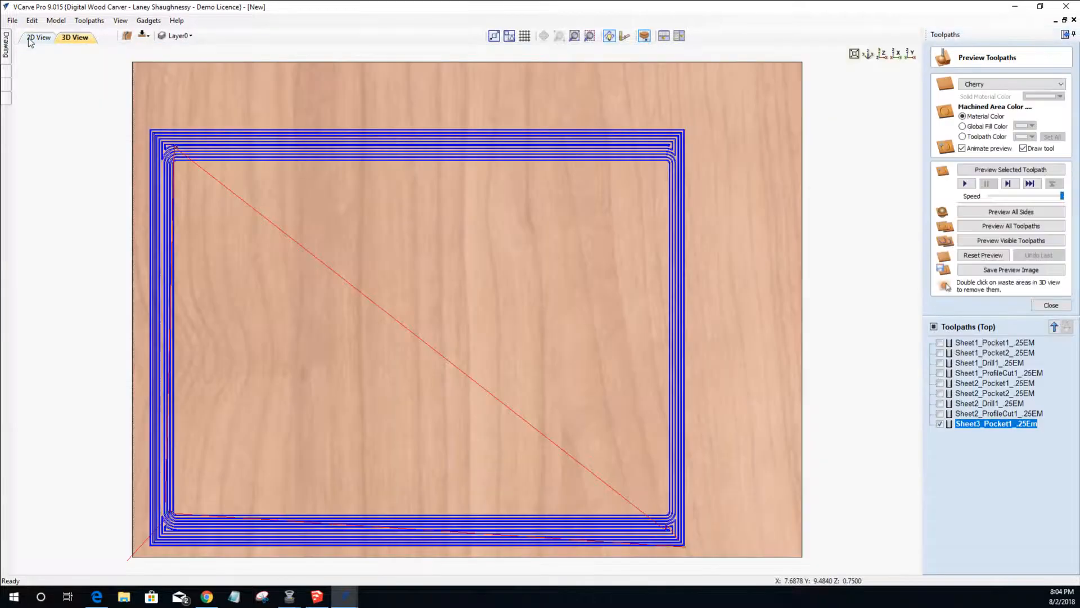
click(34, 38)
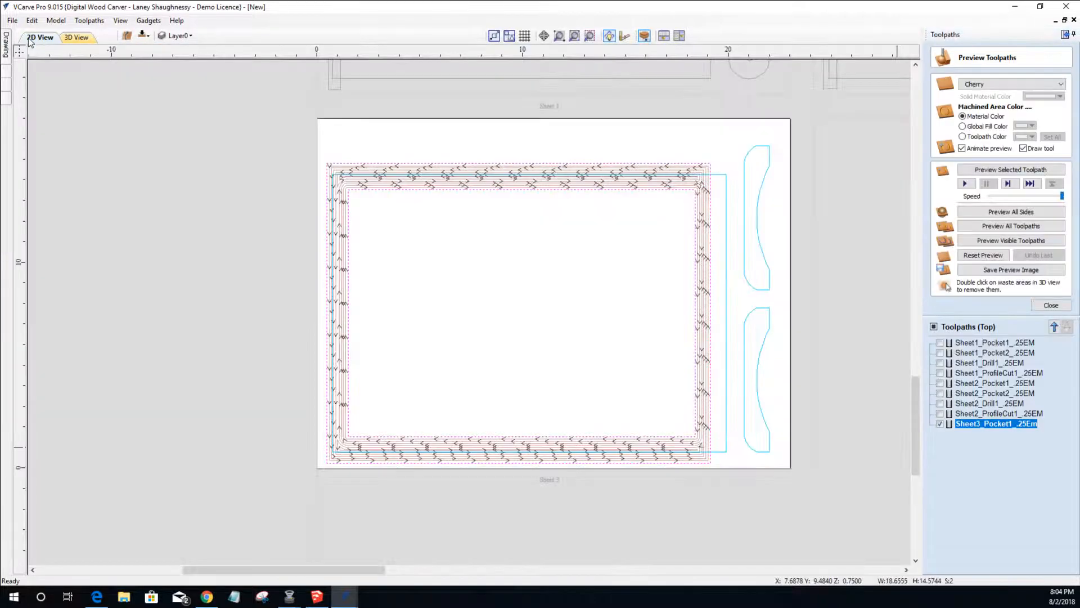
click(940, 424)
click(1051, 305)
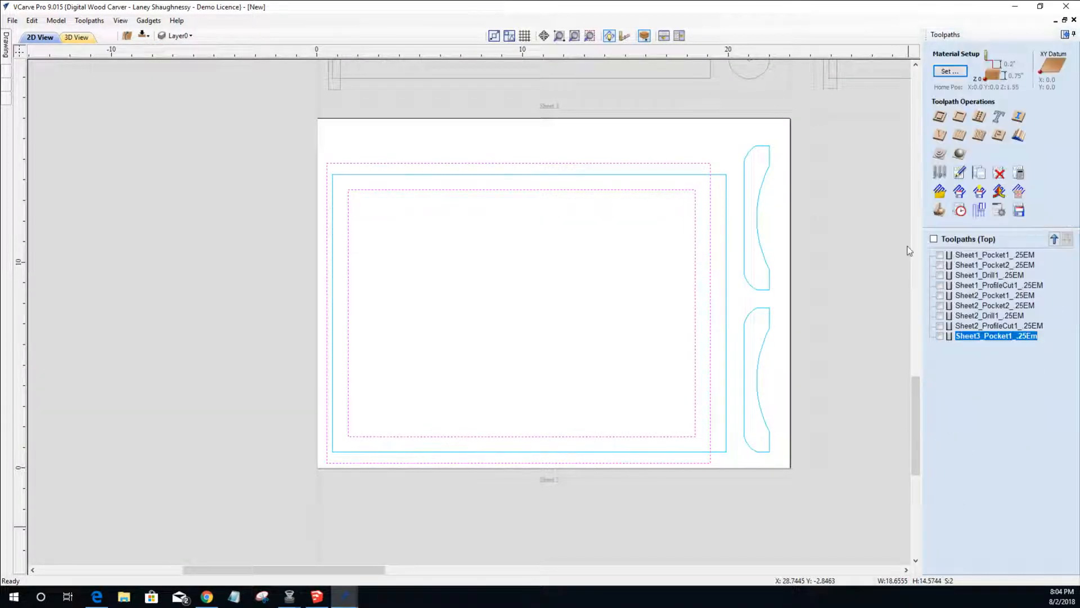
- Set up an outside profile toolpath, 0.75 inches deep with tabs enabled, for the panel's outer outline and both curved parts
click(626, 175)
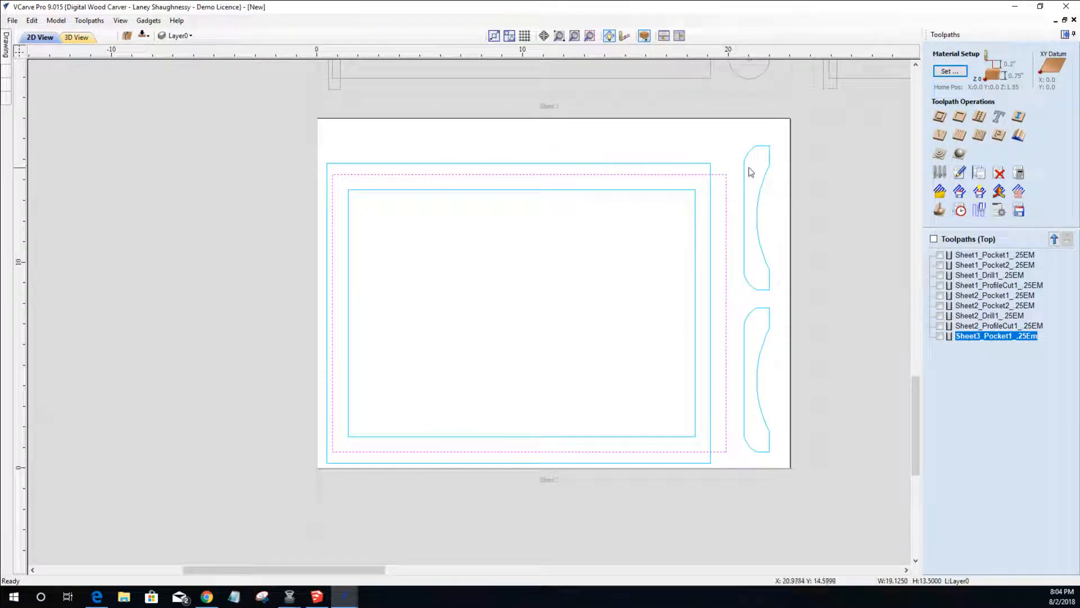
shift+click(745, 169)
shift+click(750, 348)
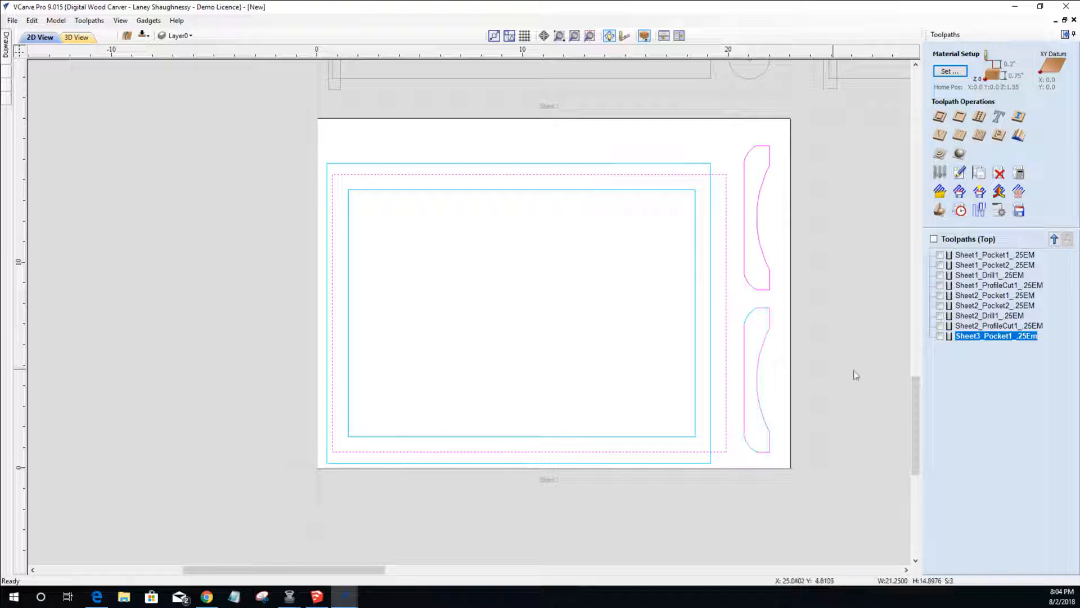
click(939, 119)
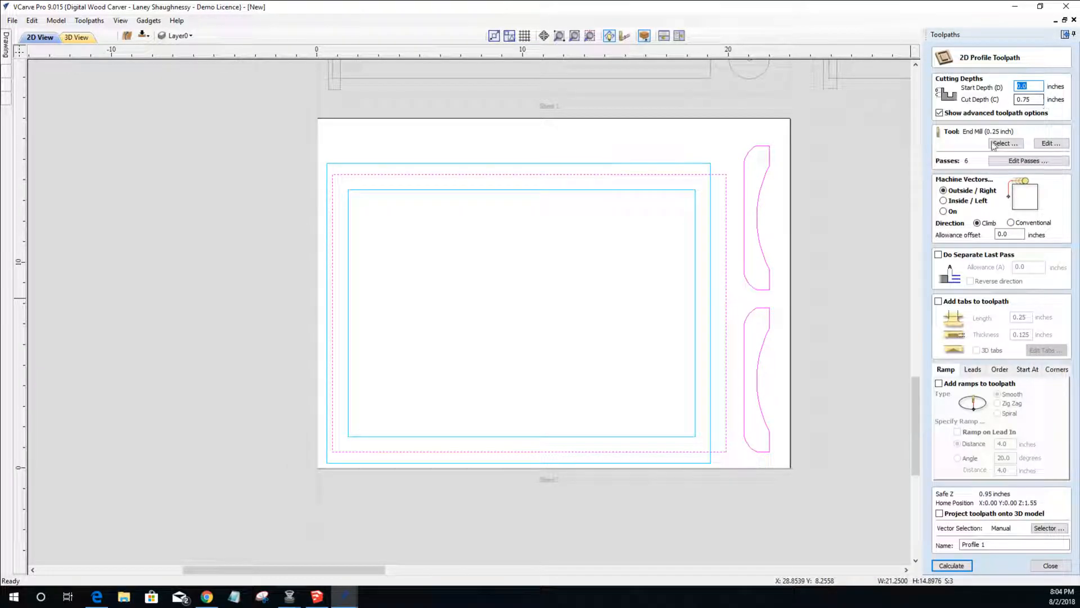
click(939, 302)
- Place four tabs on the panel outline, two along its upper edge and two along its lower edge
click(1040, 351)
click(667, 174)
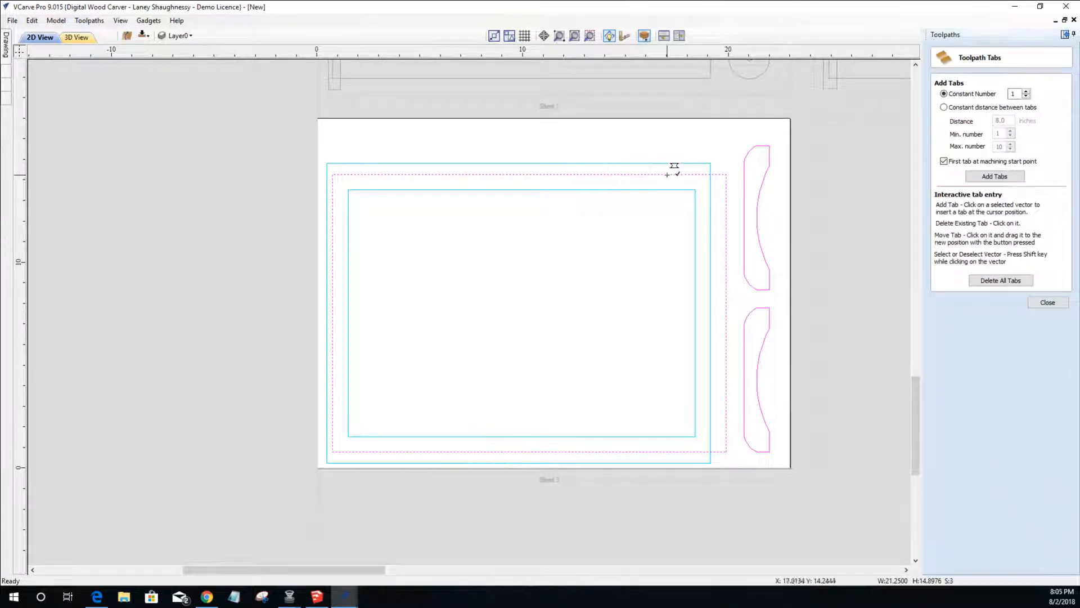
click(402, 175)
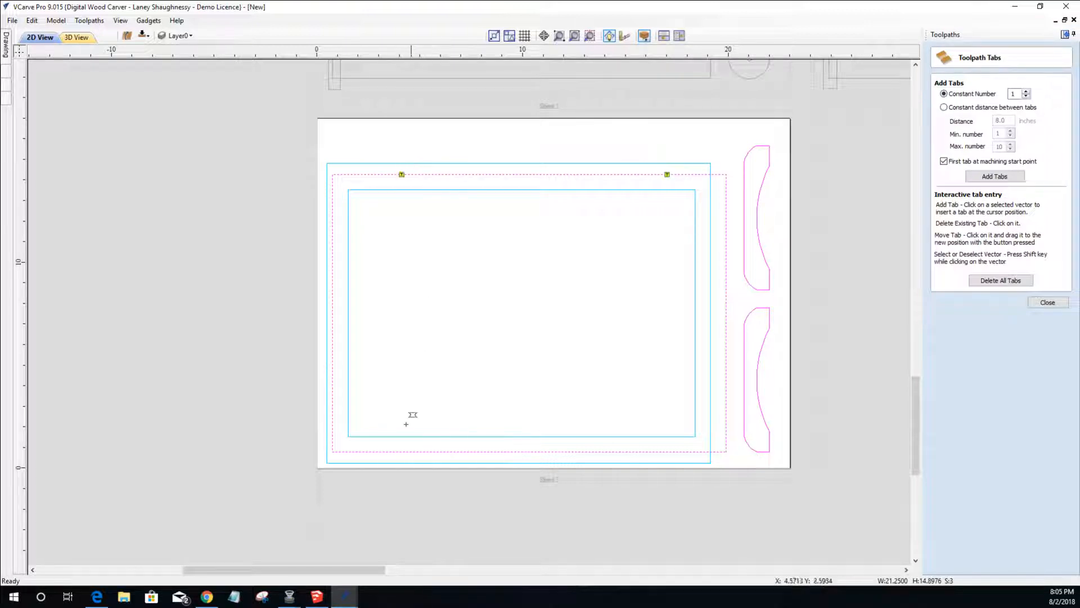
click(384, 452)
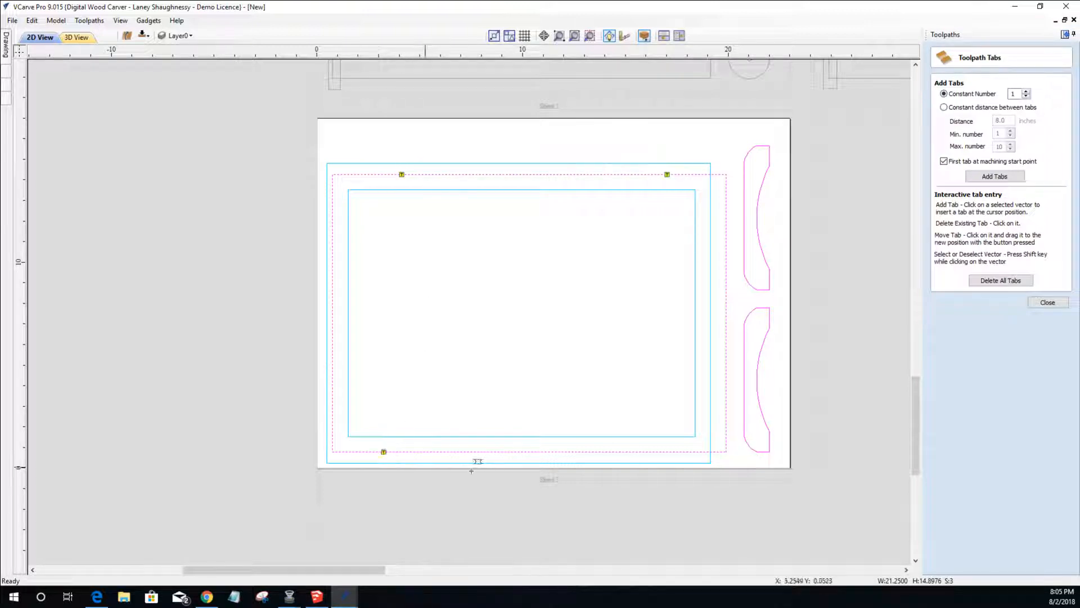
click(631, 452)
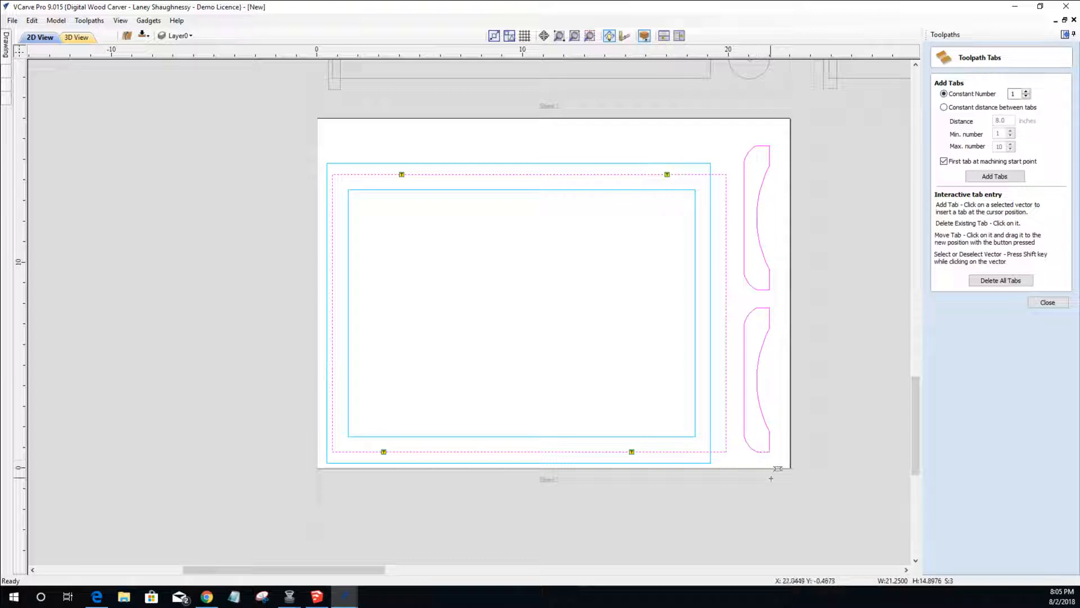
- Place one tab at each end of both curved parts, adjusting the topmost and bottommost ones, and finish editing the tabs
click(762, 451)
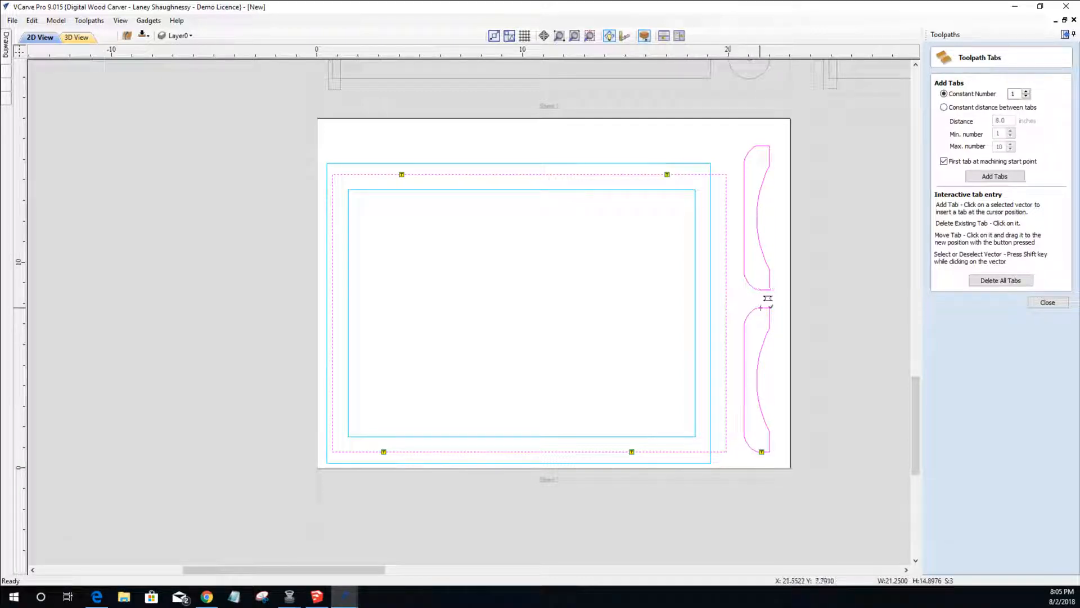
click(760, 308)
click(760, 289)
click(759, 146)
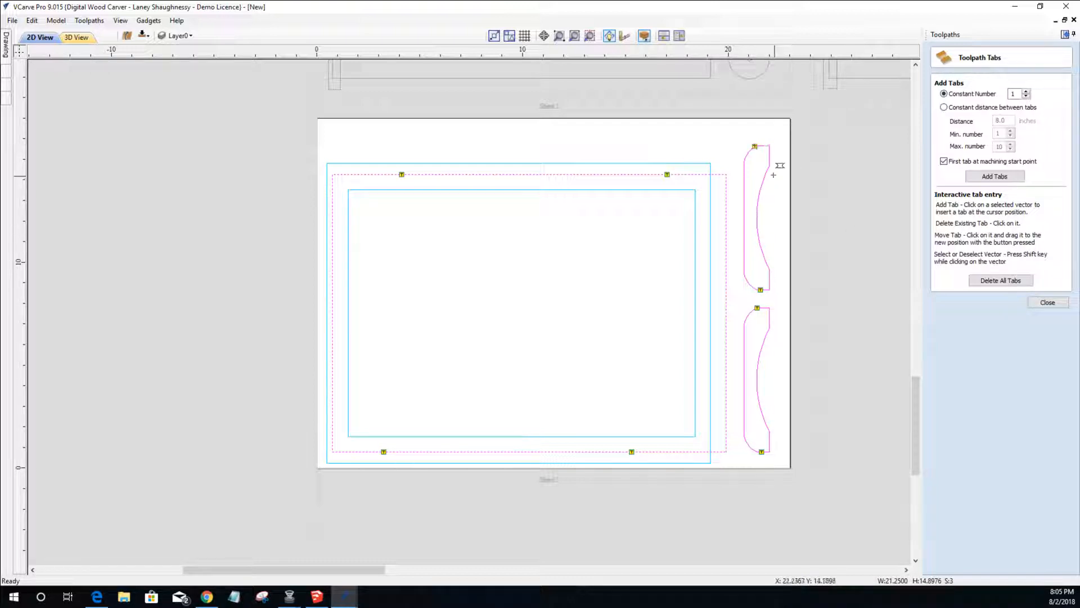
drag(758, 146, 763, 145)
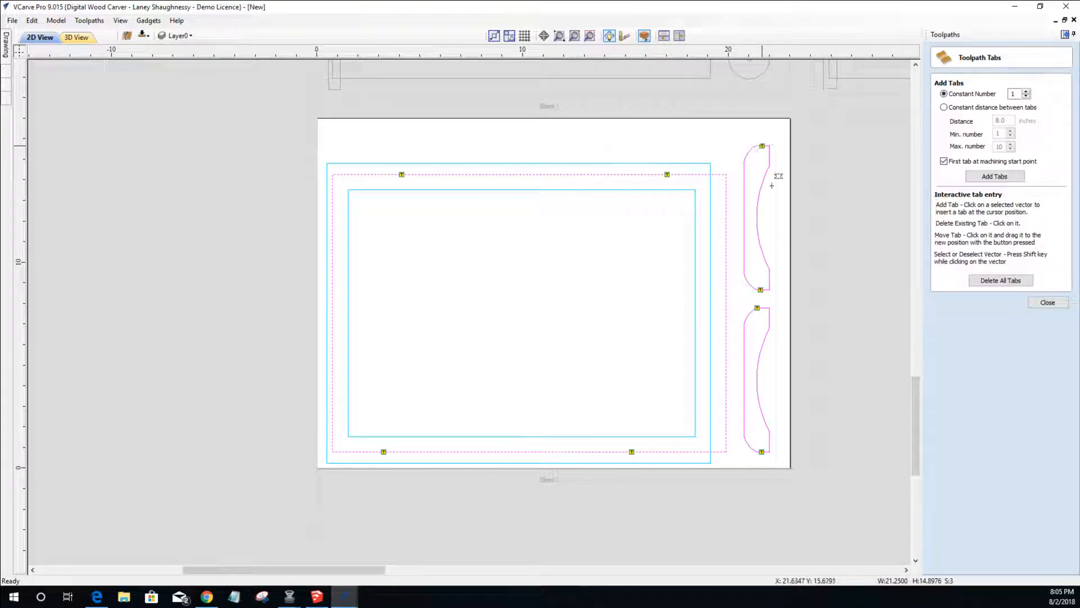
click(763, 451)
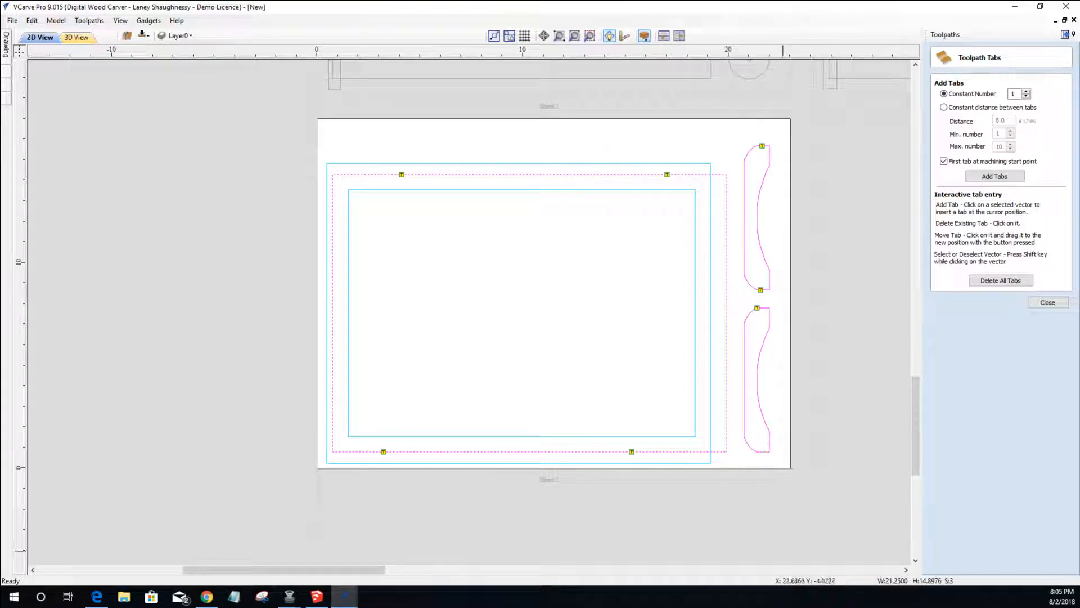
click(763, 451)
click(1048, 302)
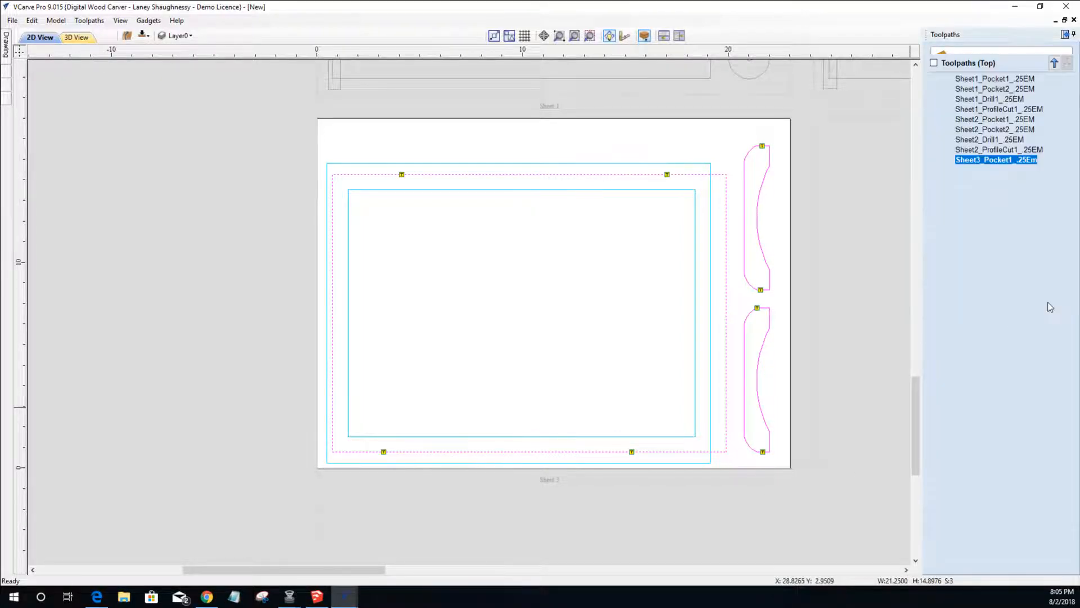
- Calculate the profile toolpath as Sheet3_ProfileCut1_.25EM and simulate it together with the Sheet 3 pocket toolpath
drag(991, 544, 938, 552)
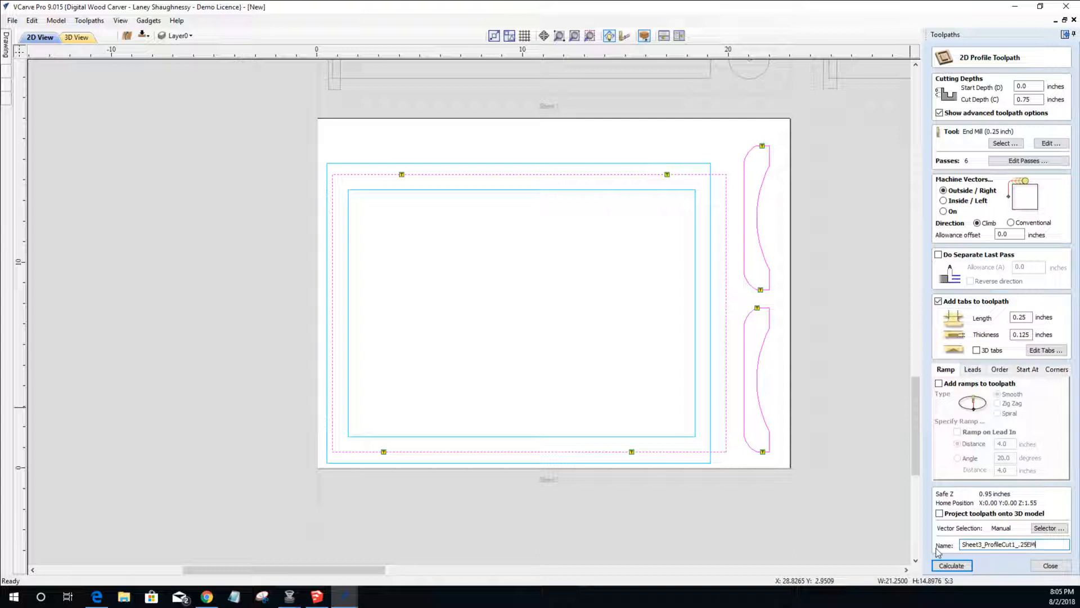
click(945, 567)
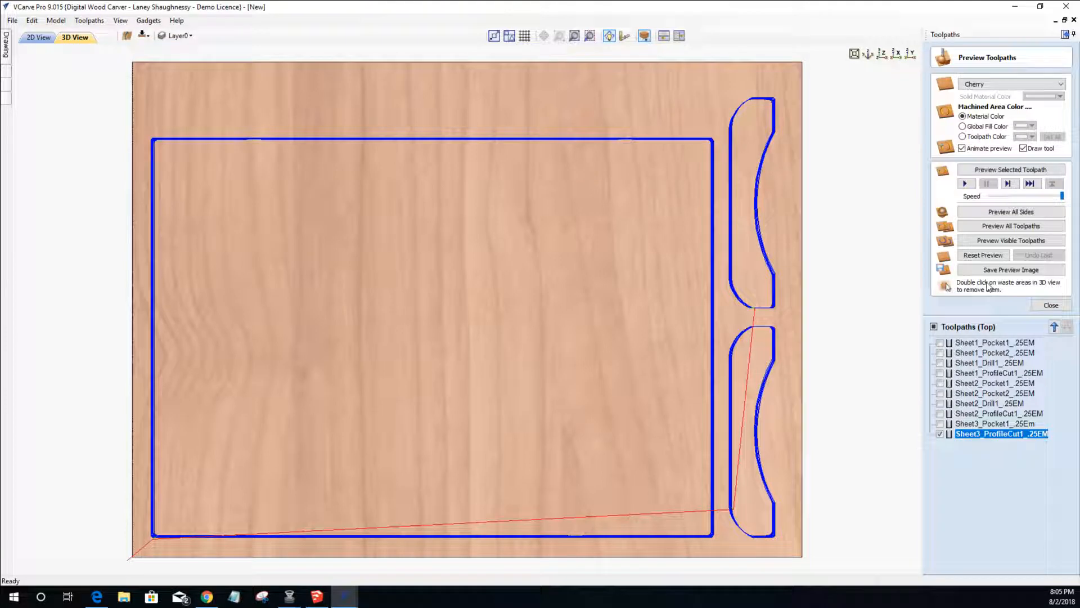
click(940, 424)
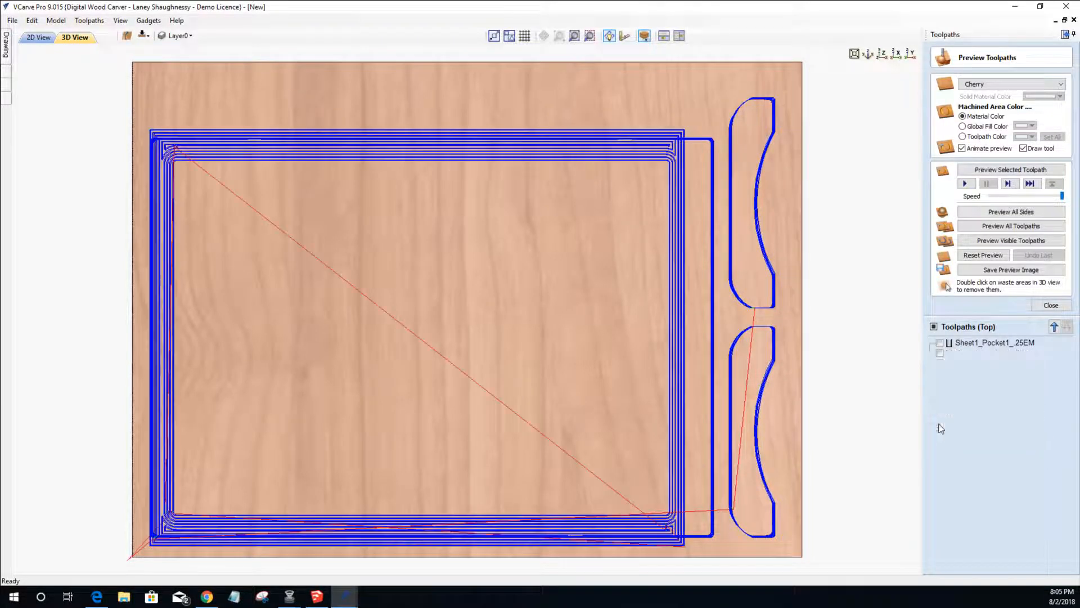
click(989, 241)
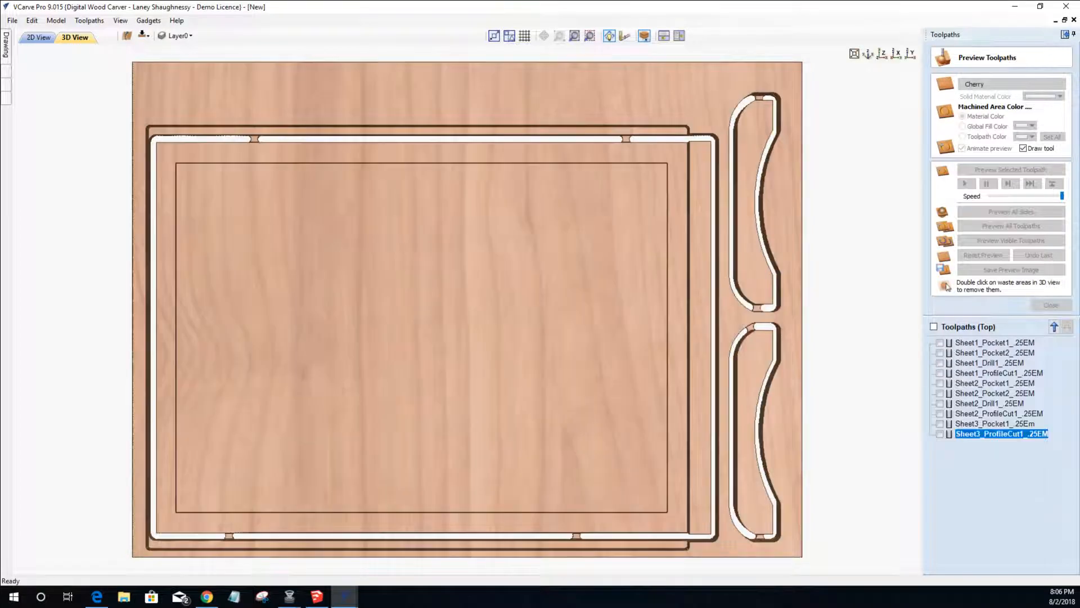
- Change the preview material to Maple, inspect the simulated Sheet 3 cuts from several angles, and close the preview from a top-down view
drag(501, 458, 493, 419)
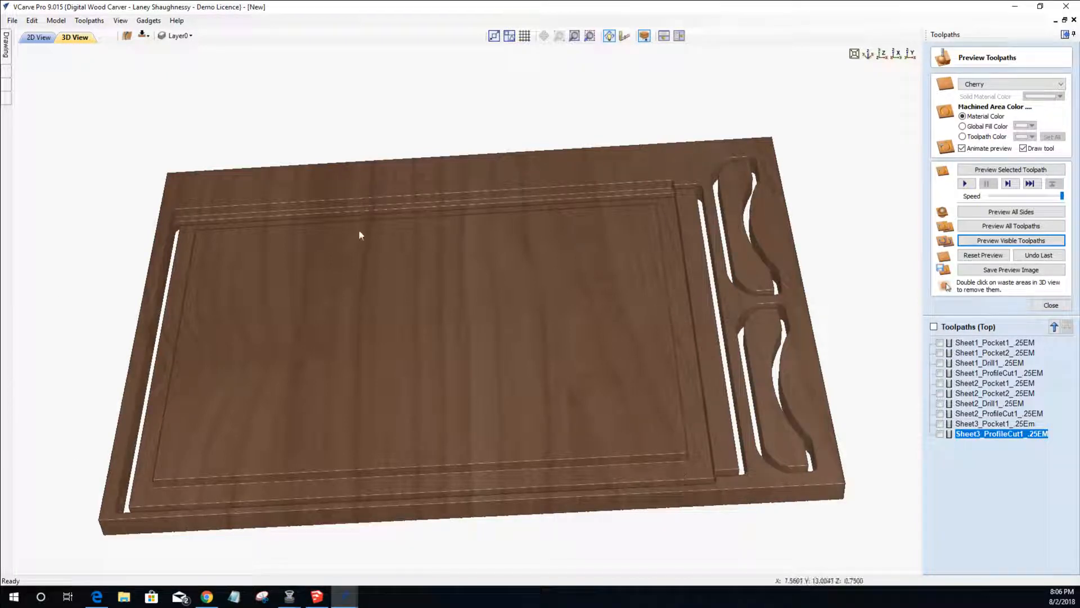
drag(309, 319, 363, 366)
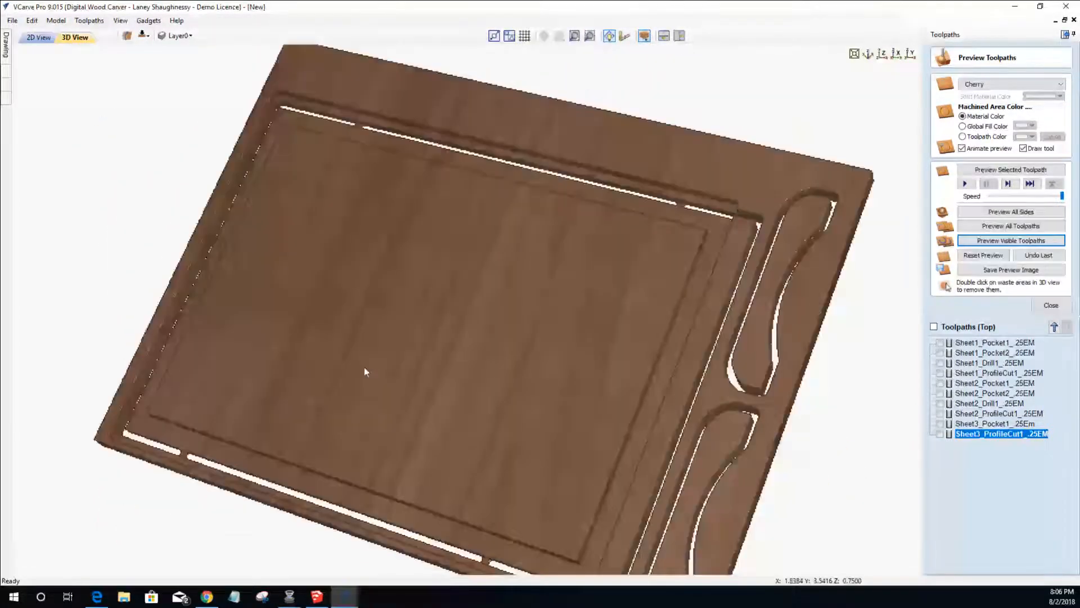
click(994, 86)
click(976, 141)
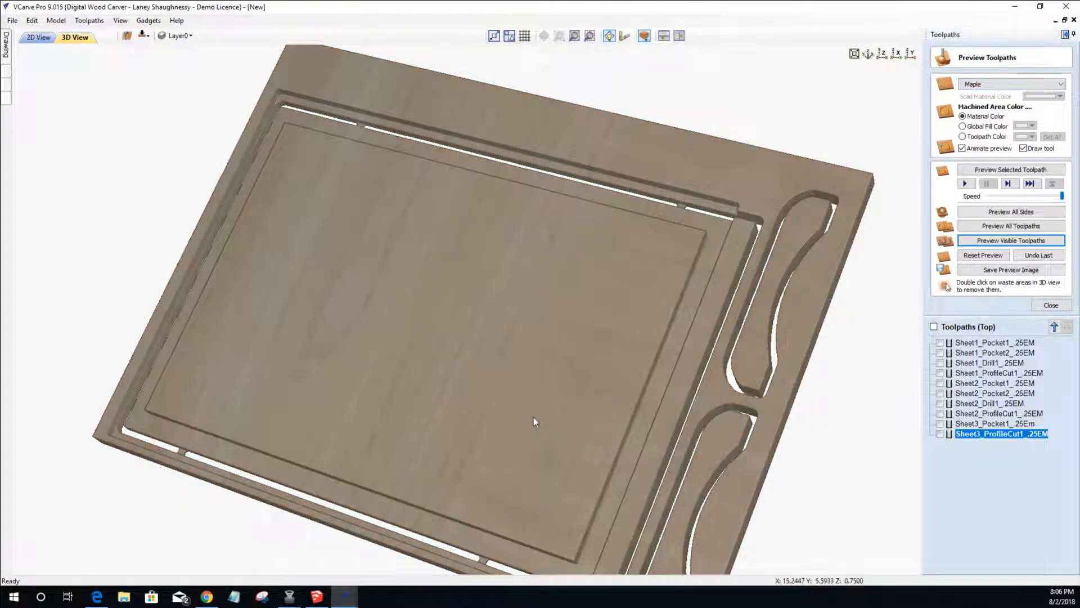
drag(535, 366, 692, 367)
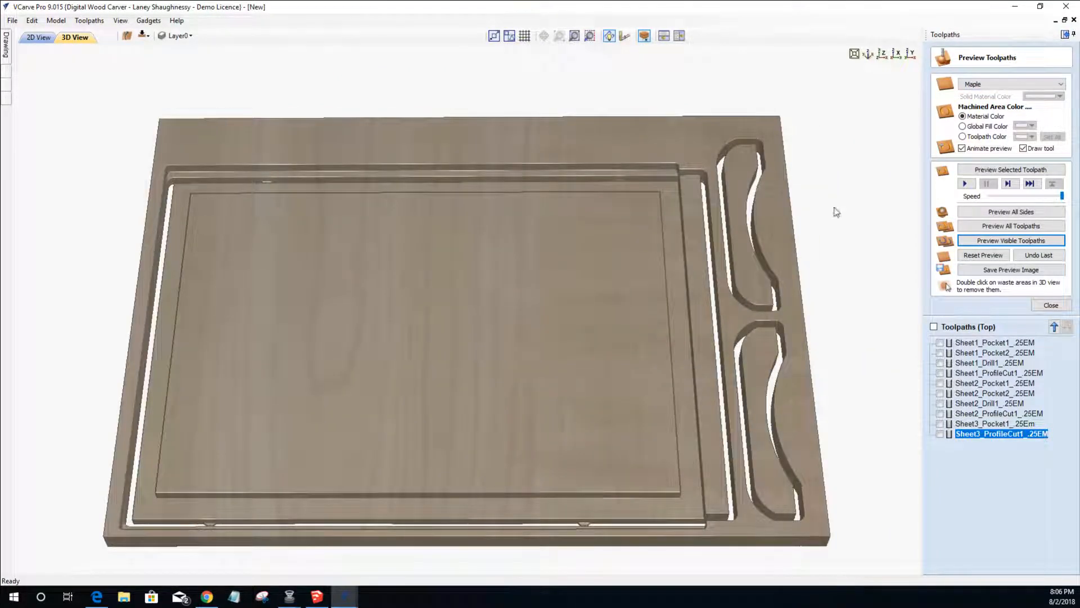
click(882, 56)
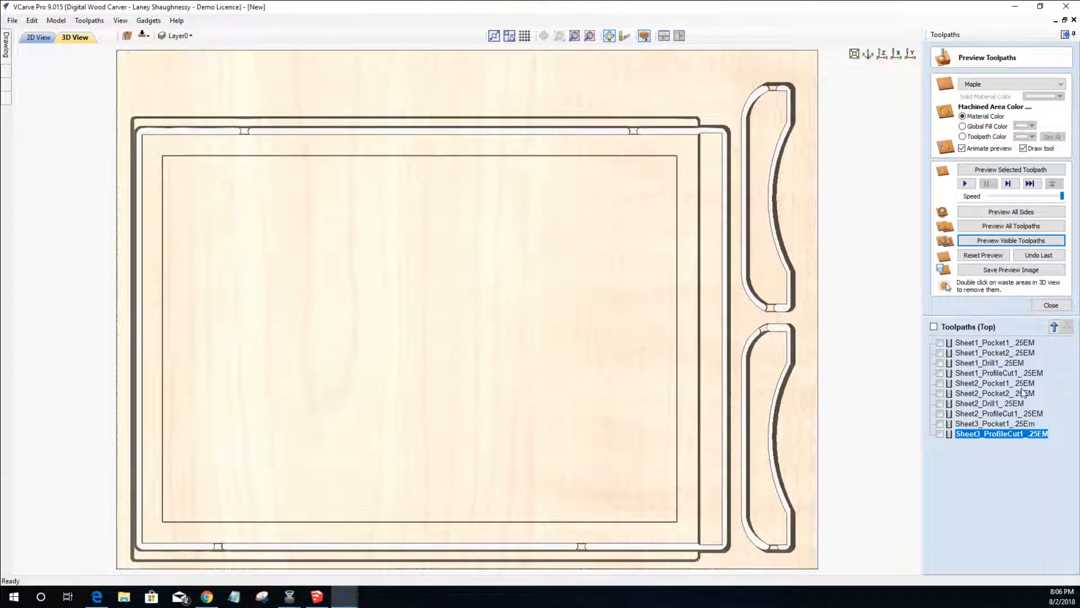
click(1051, 305)
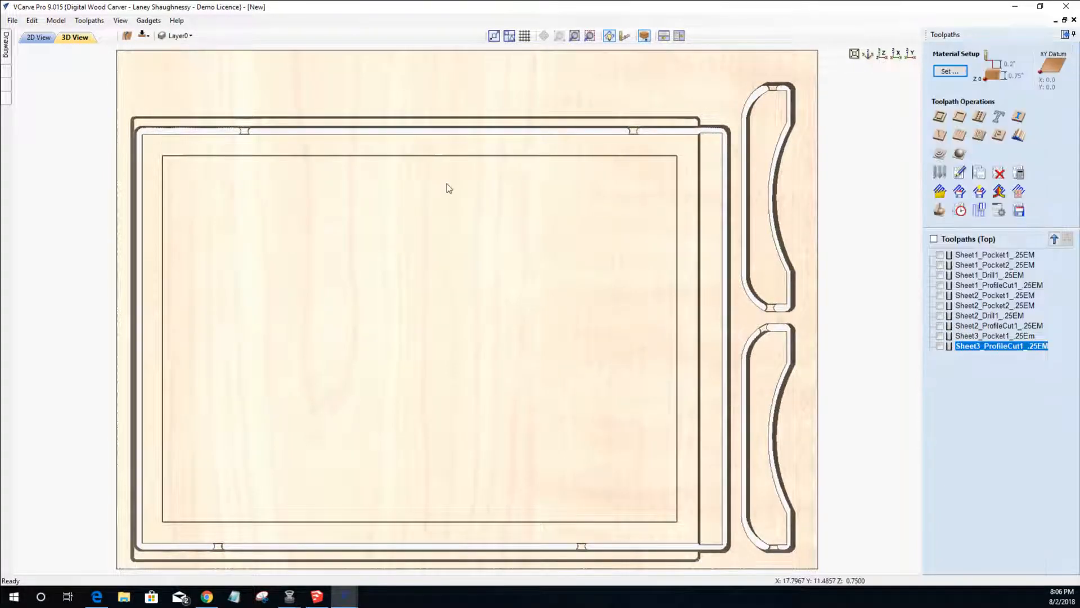
click(7, 44)
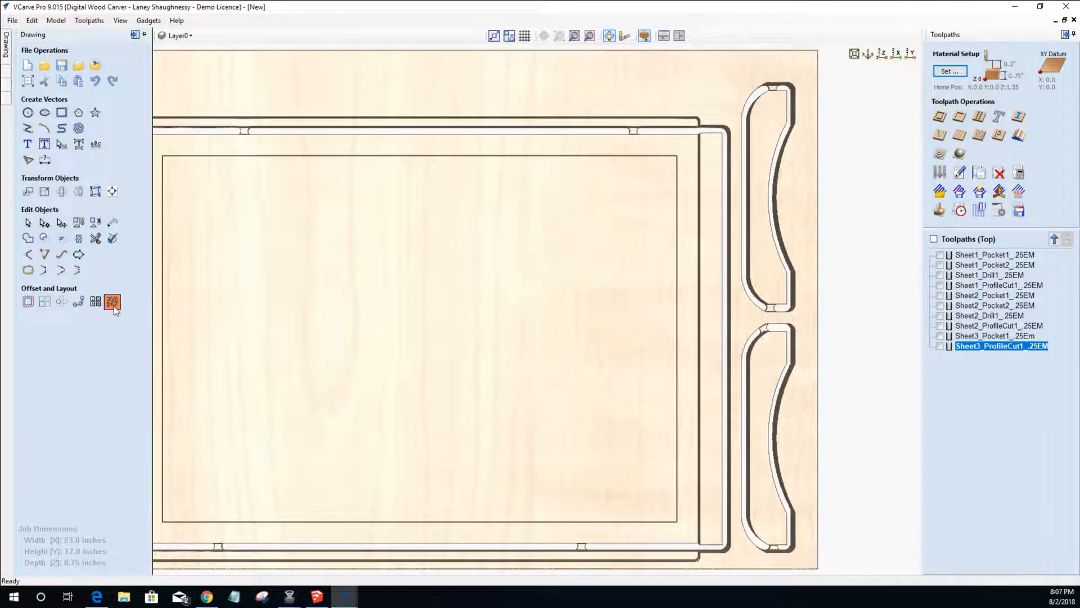
- Make Sheet 4 the active sheet in the part nesting settings and bring it into view in 2D
click(113, 304)
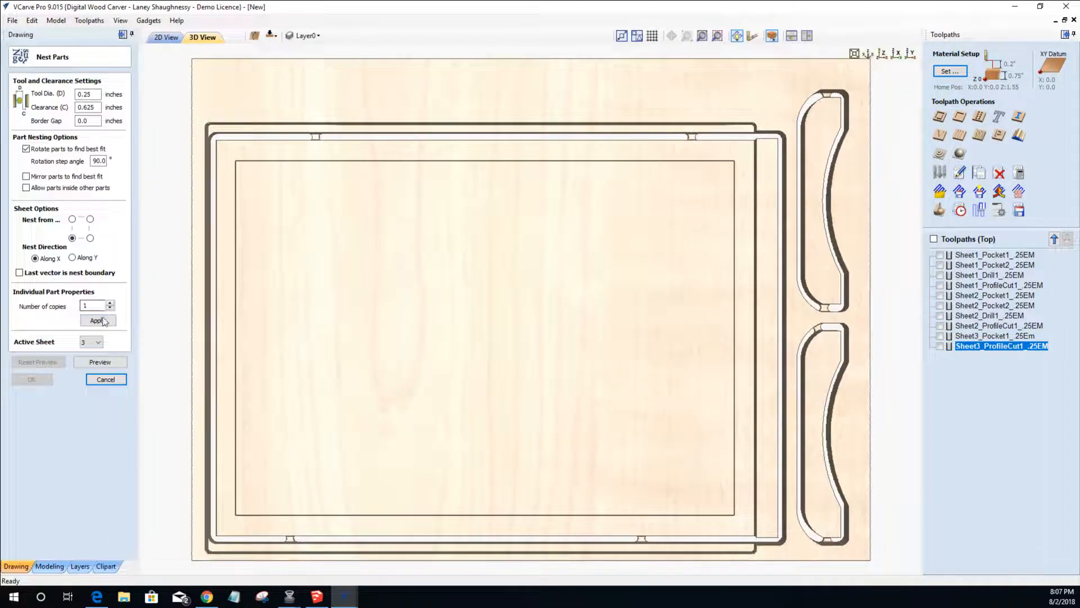
click(98, 342)
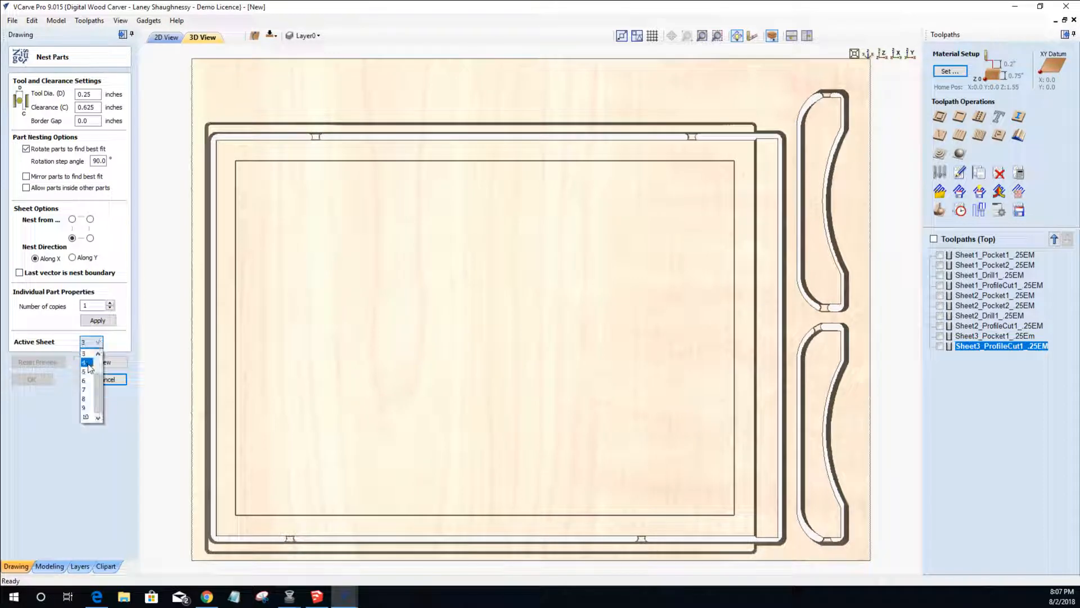
click(87, 363)
click(167, 38)
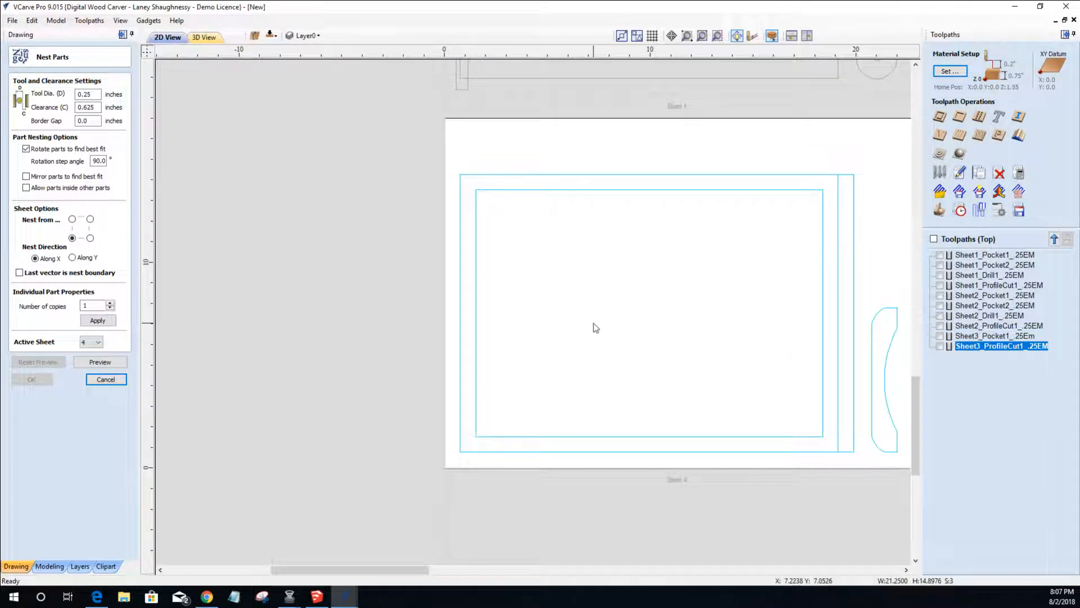
scroll(774, 287, up, 5)
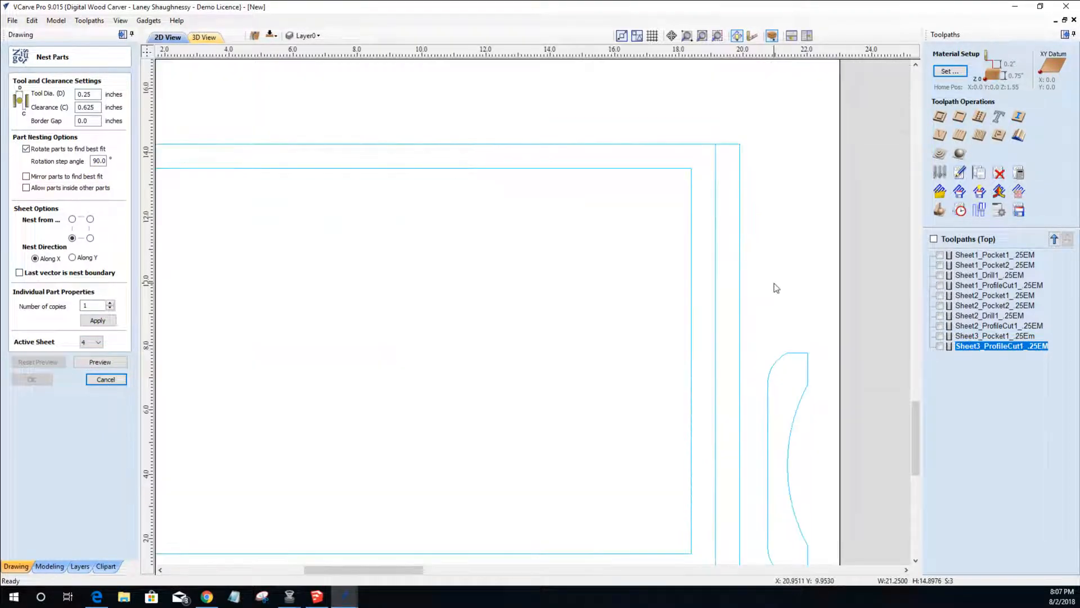
scroll(775, 286, down, 3)
click(774, 357)
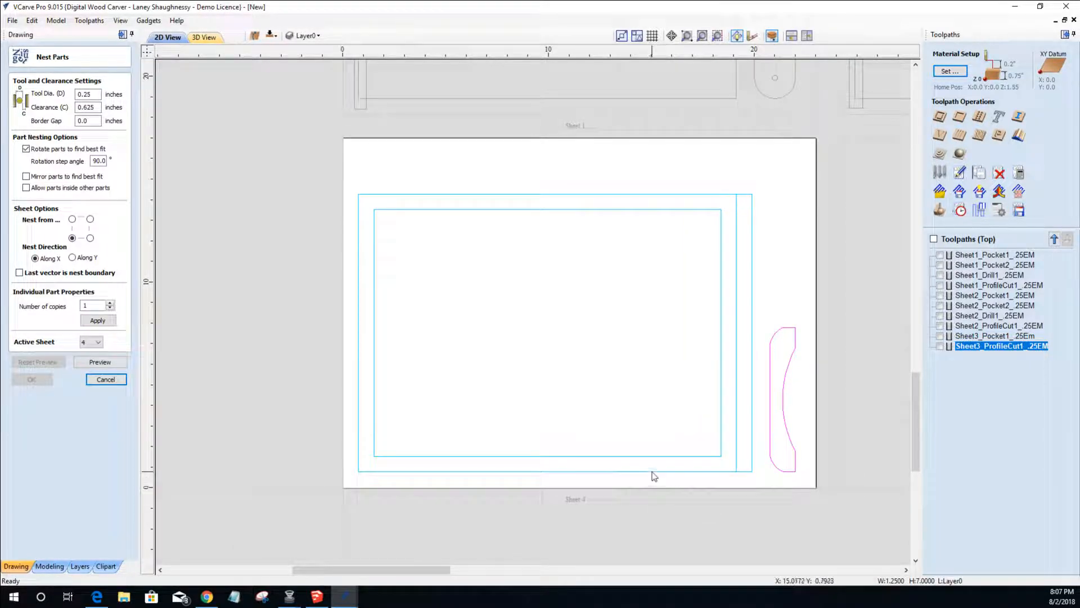
- Duplicate the Sheet 3 pocket and profile toolpaths, and move the pocket copy to directly above the profile copy
click(967, 337)
right_click(967, 339)
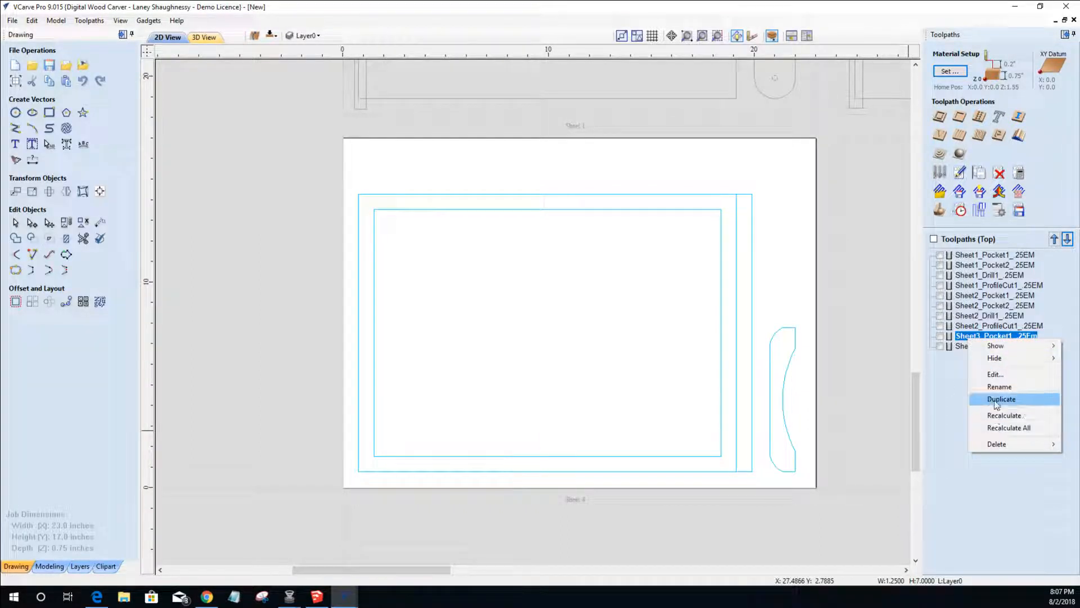
click(1000, 400)
right_click(977, 347)
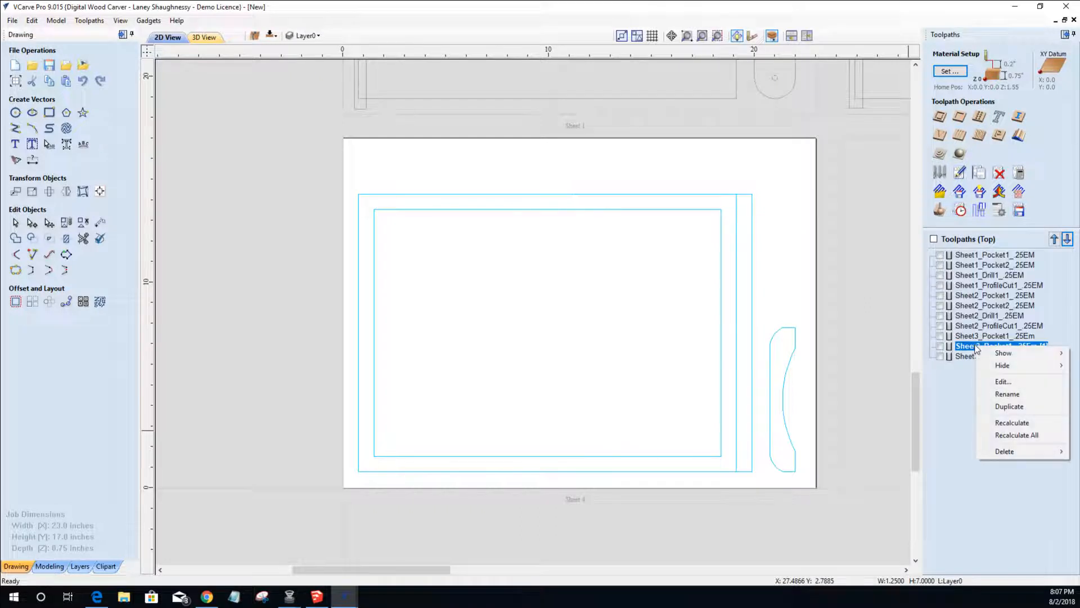
click(971, 361)
right_click(971, 361)
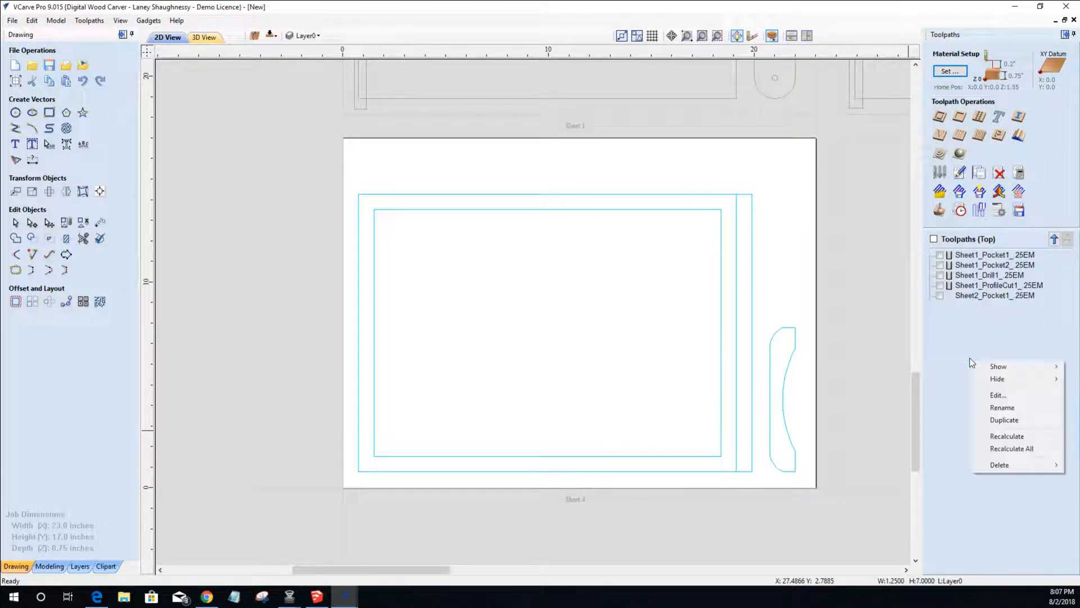
click(988, 420)
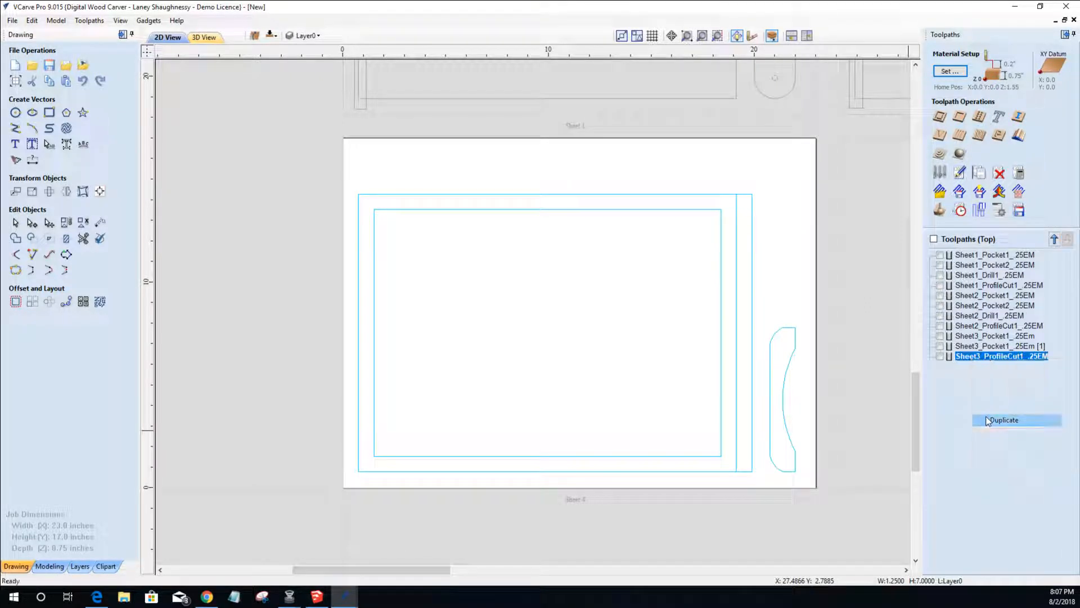
click(1027, 347)
click(1067, 239)
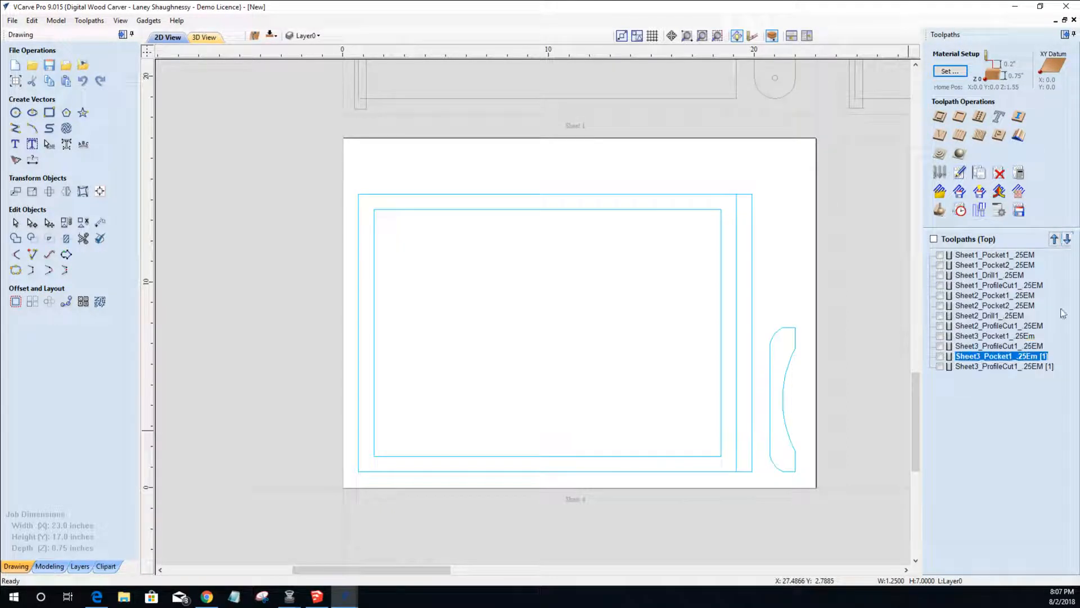
- Rename the copied pocket toolpath as Sheet4_Pocket1_.25Em
right_click(973, 362)
click(1004, 408)
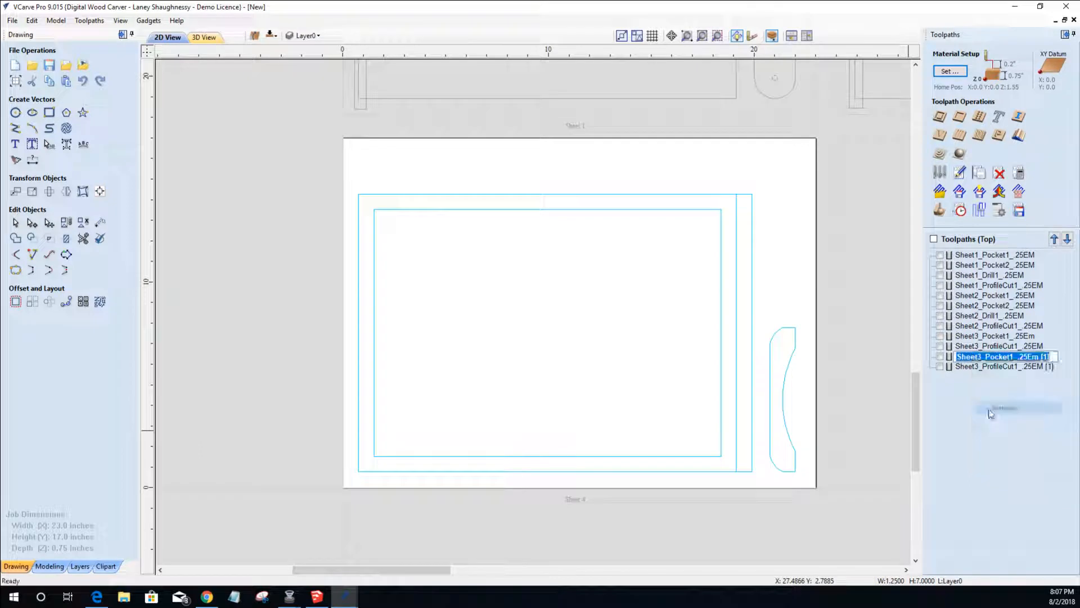
key(BackSpace)
text(4)
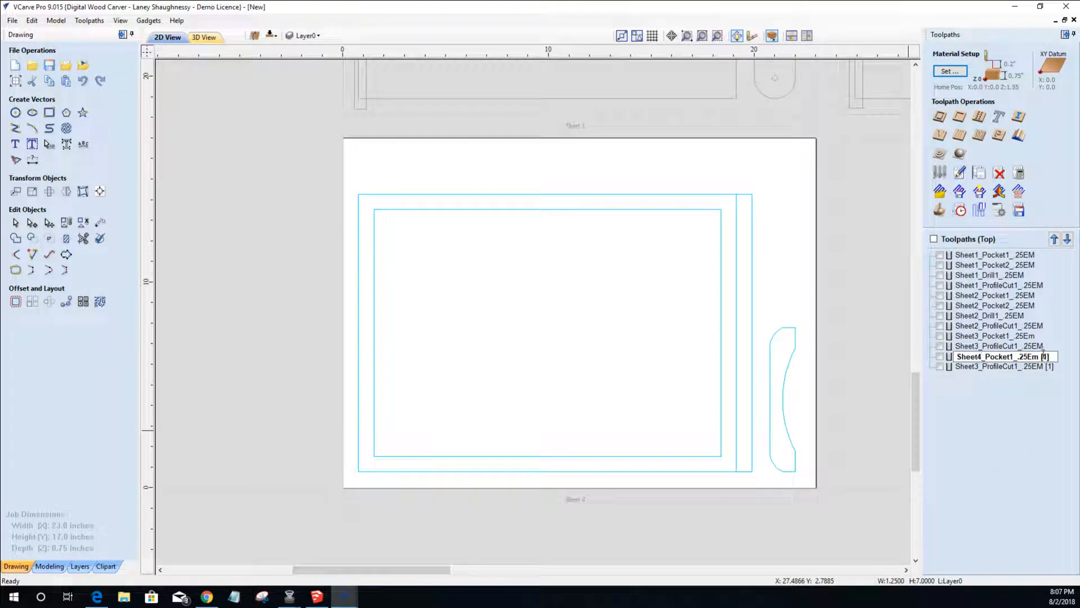
- Rename the copied profile toolpath as Sheet4_ProfileCut1_.25EM
right_click(978, 367)
click(999, 417)
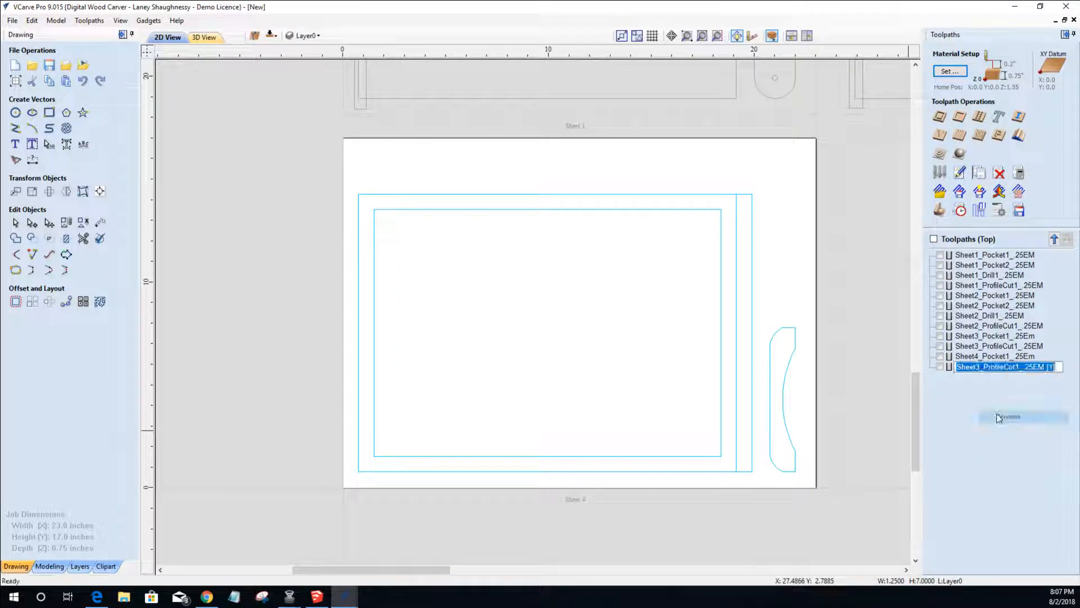
click(975, 366)
key(Delete)
text(4)
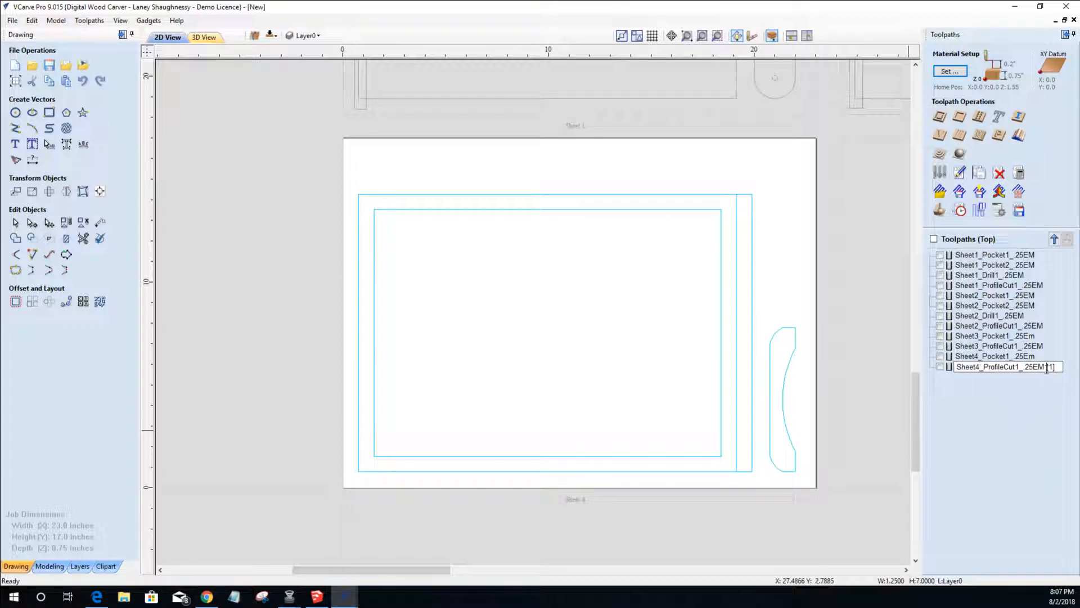
key(Delete)
- Ungroup the Sheet 4 panel vectors and stretch the pocket's outer rectangle past the panel's upper, lower and left edges, to about 18.8 by 14.3 inches
click(500, 198)
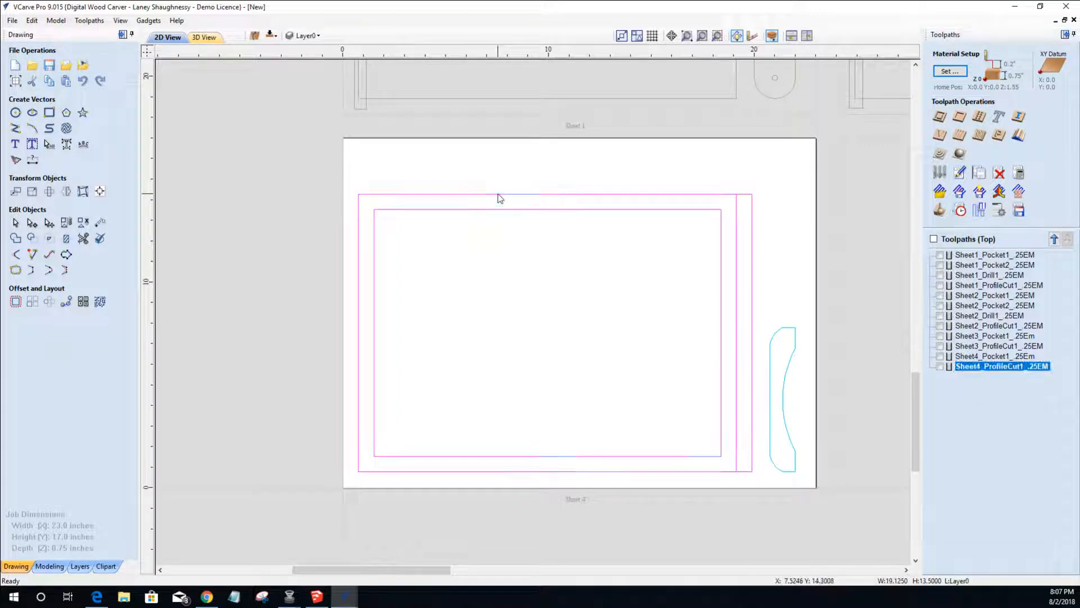
key(u)
click(507, 195)
click(510, 199)
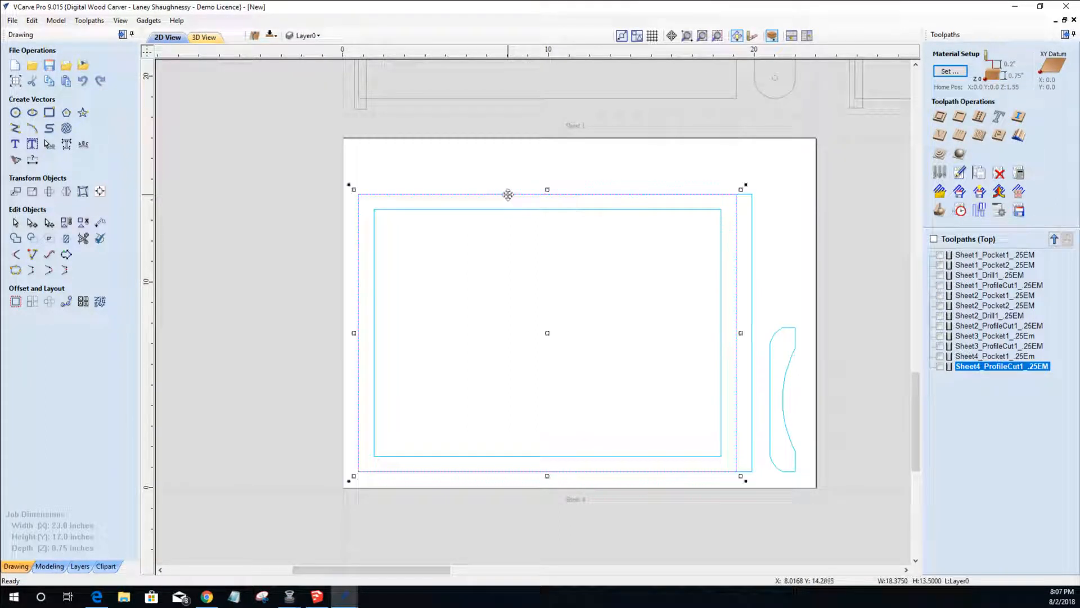
drag(547, 189, 546, 185)
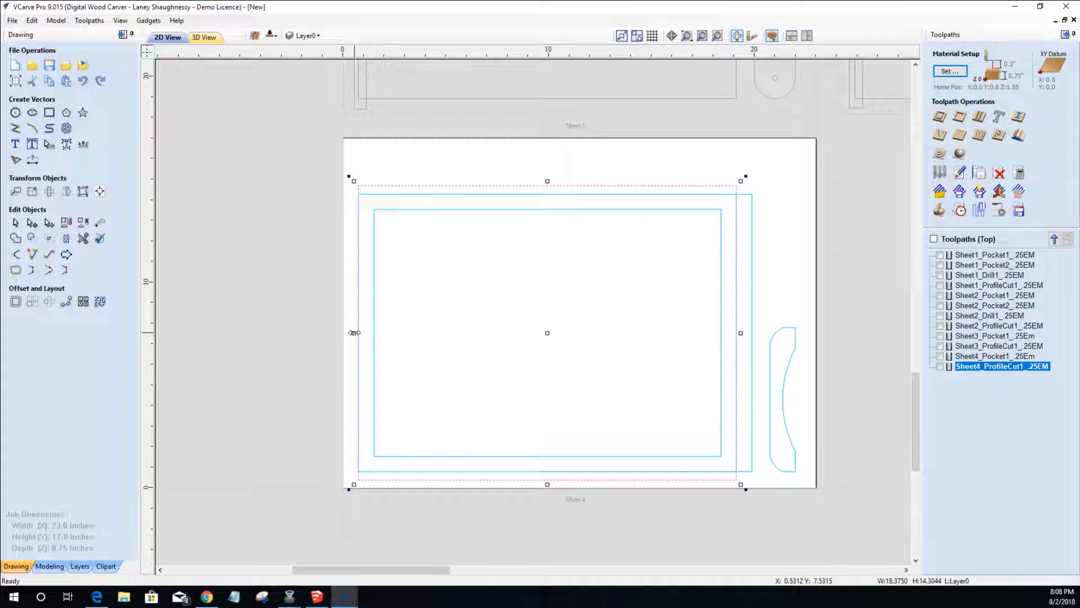
drag(354, 332, 350, 332)
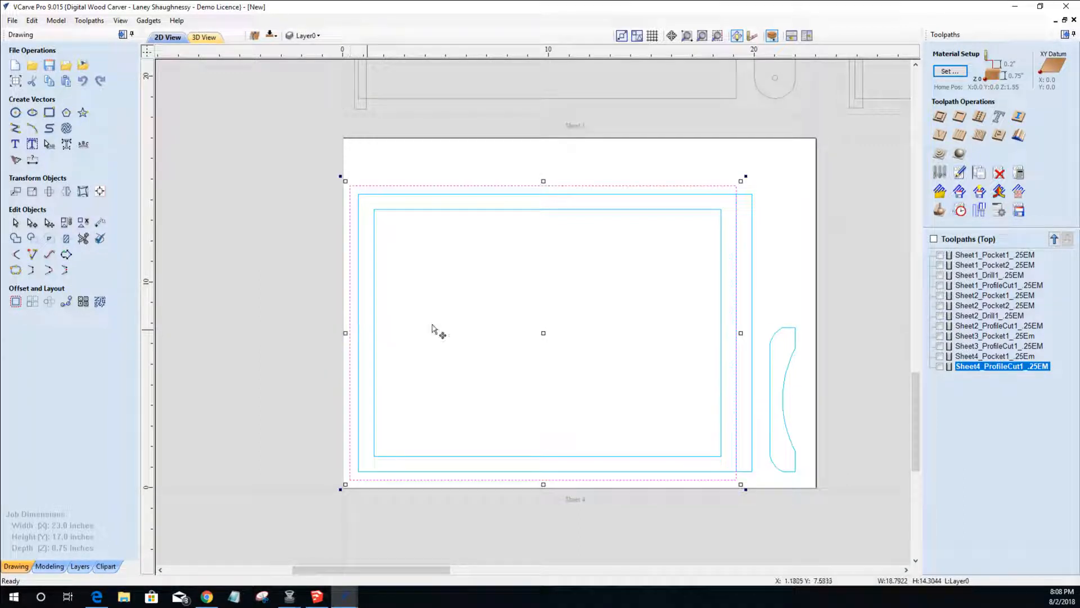
- Recalculate the Sheet4_Pocket1_.25Em toolpath from the enlarged outer rectangle and the inner rectangle
double_click(987, 358)
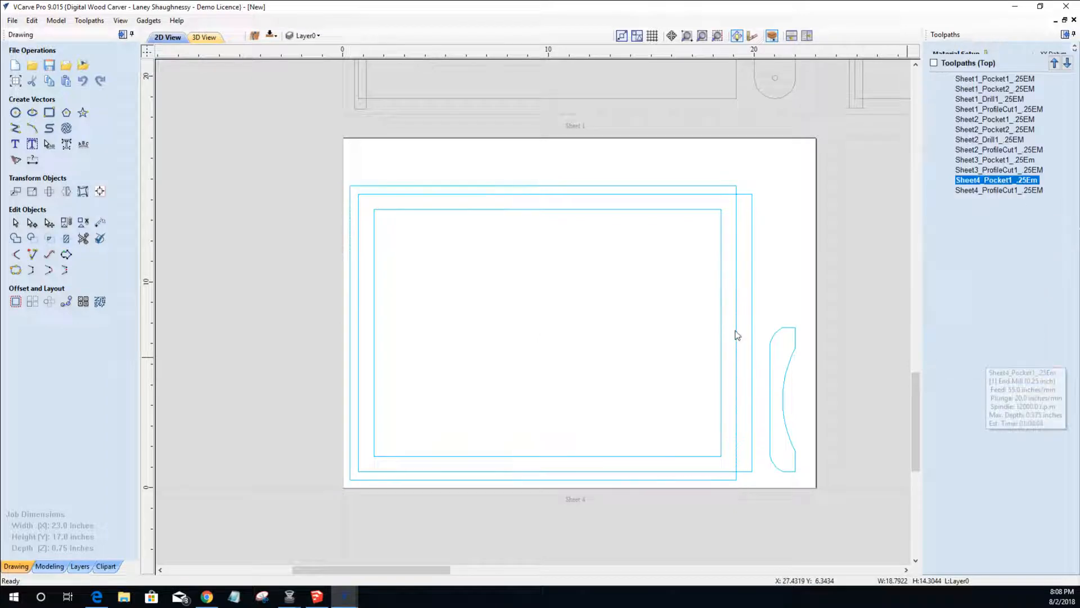
shift+click(600, 210)
click(952, 466)
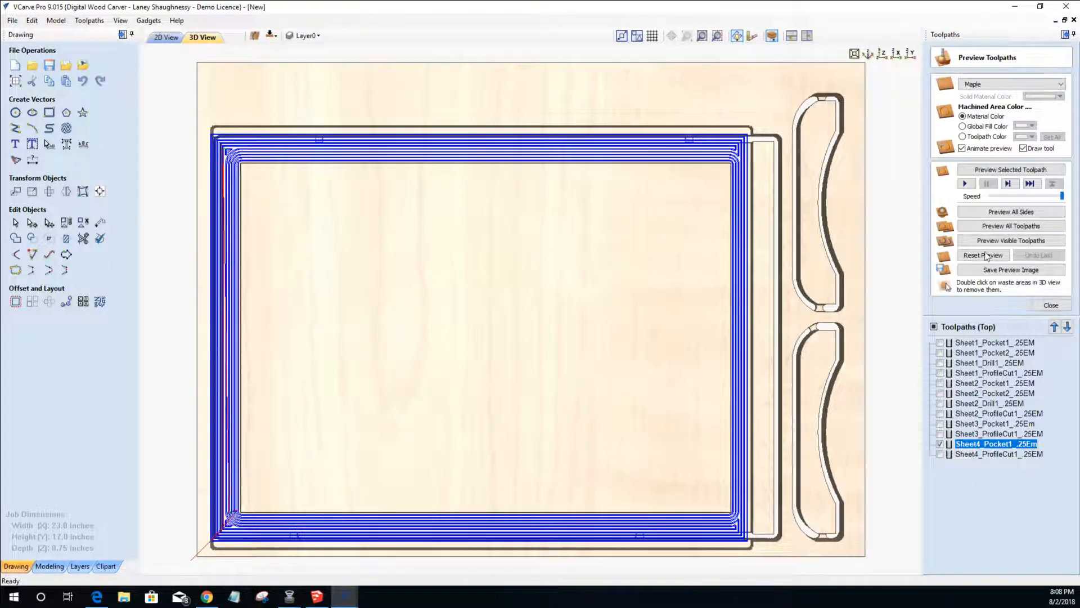
- Clear the simulated cuts and the pocket toolpath from view, and open Sheet4_ProfileCut1_.25EM for editing
click(985, 256)
click(164, 38)
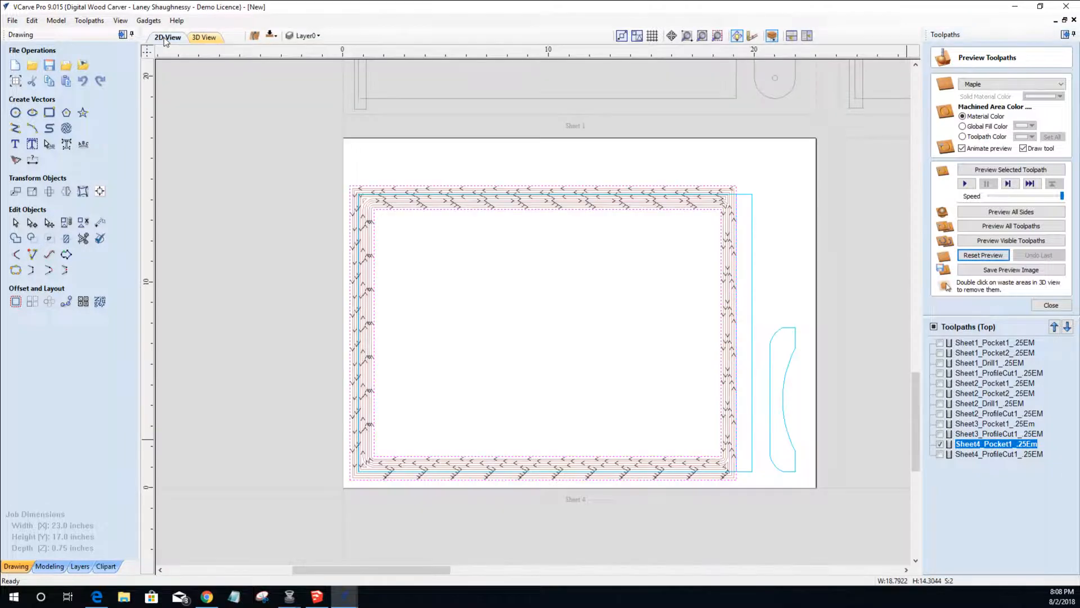
click(941, 443)
double_click(964, 455)
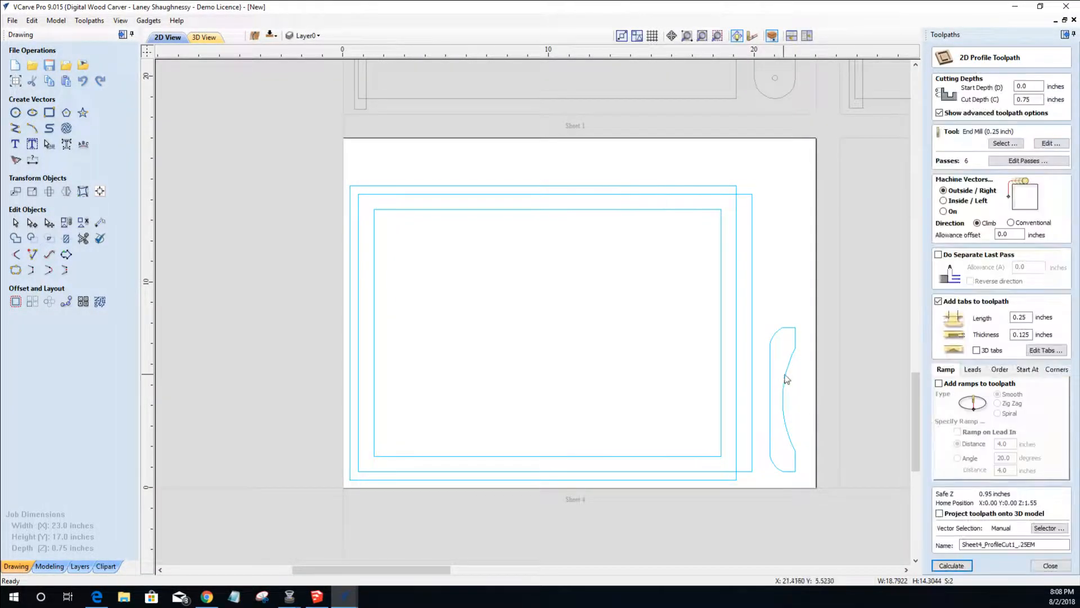
click(786, 376)
shift+click(737, 379)
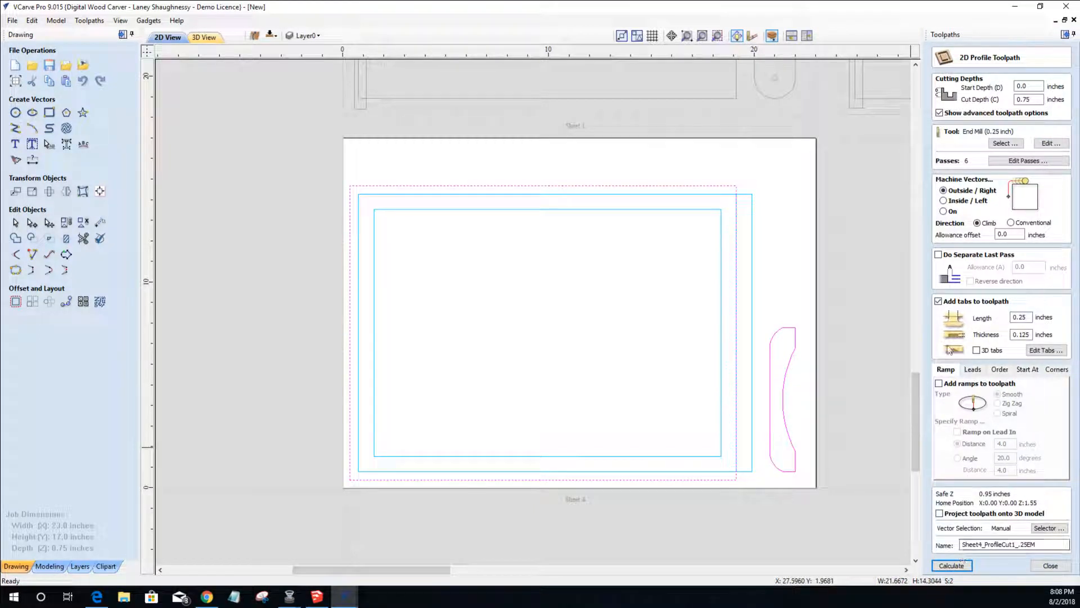
click(1052, 351)
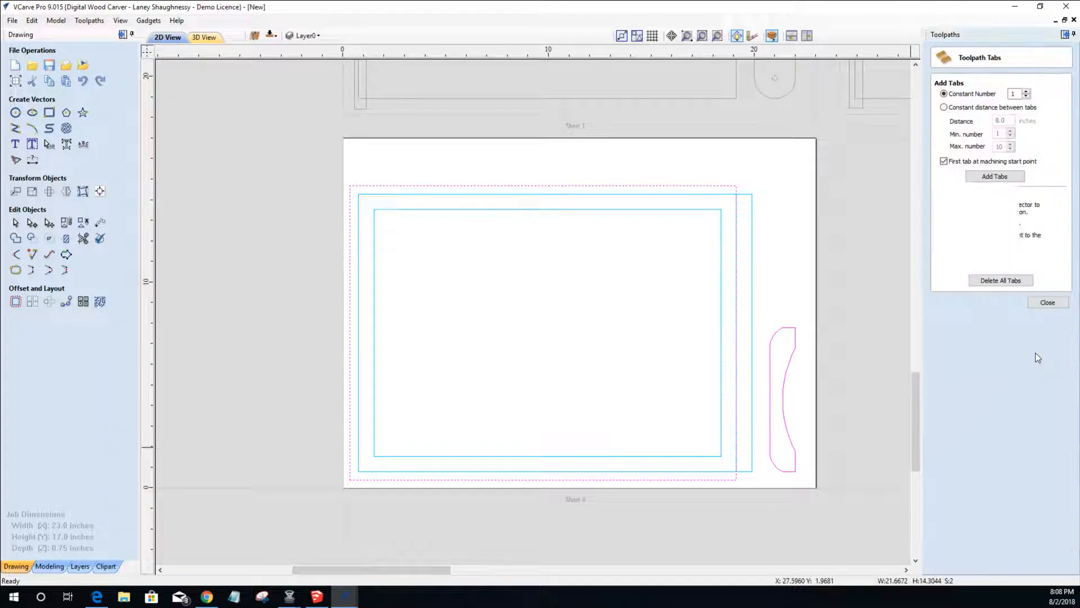
click(681, 185)
click(414, 185)
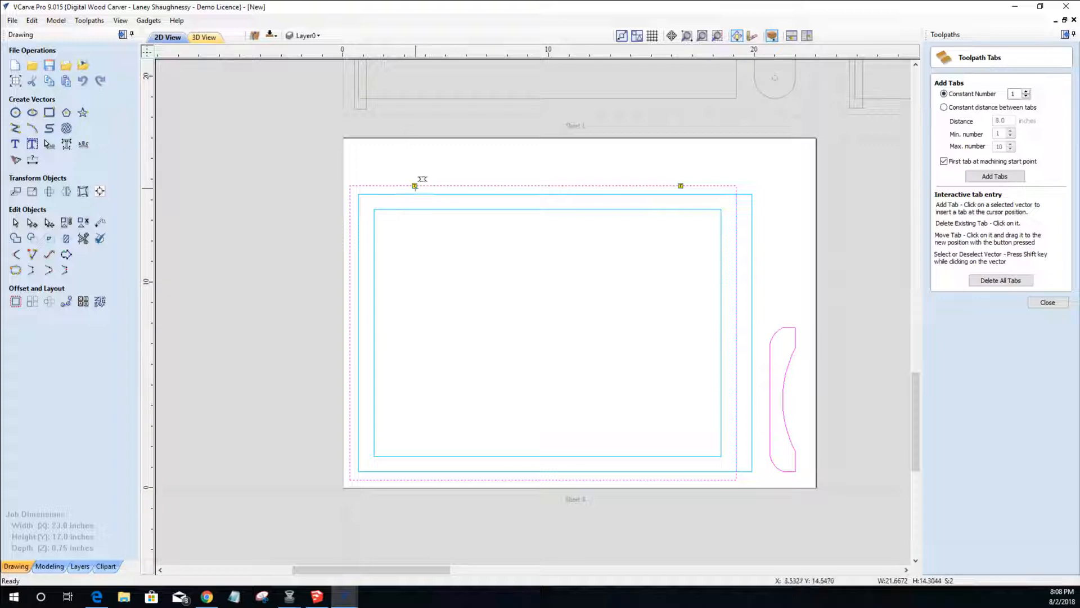
drag(420, 181, 686, 200)
click(1048, 302)
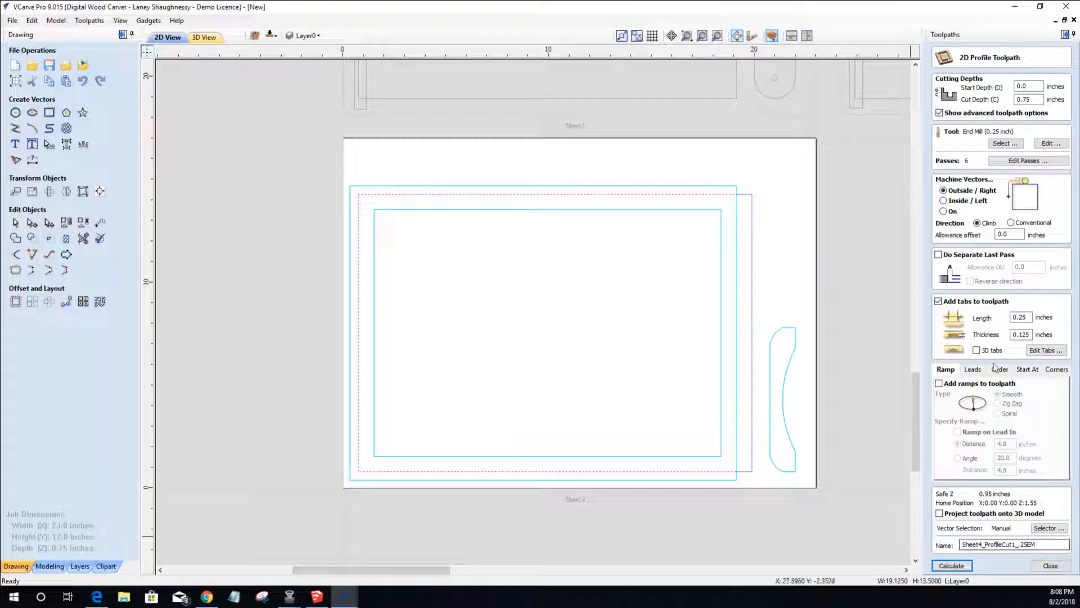
click(1039, 351)
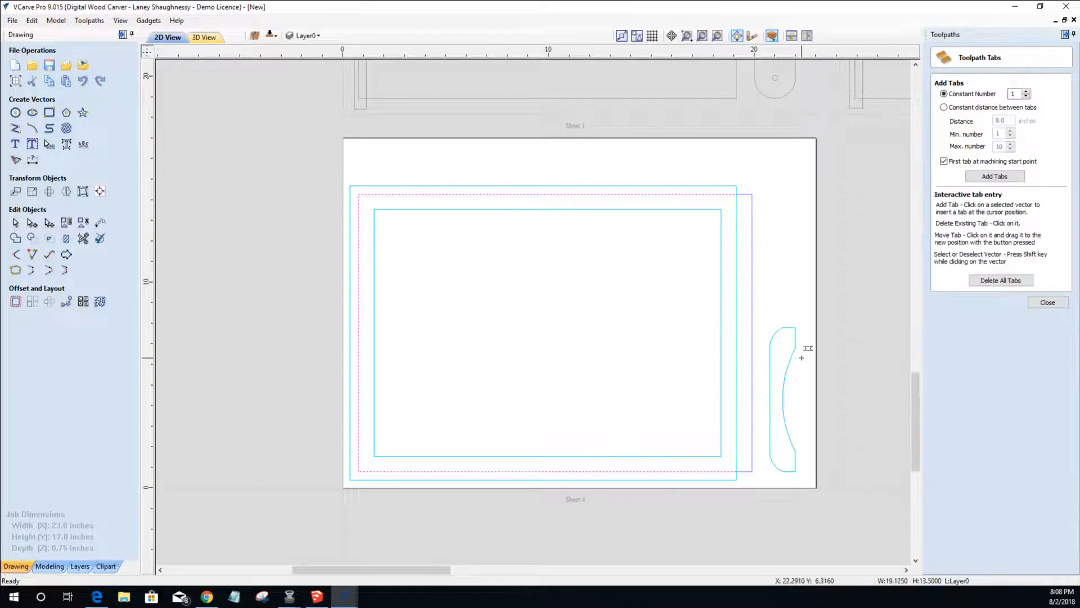
click(1048, 302)
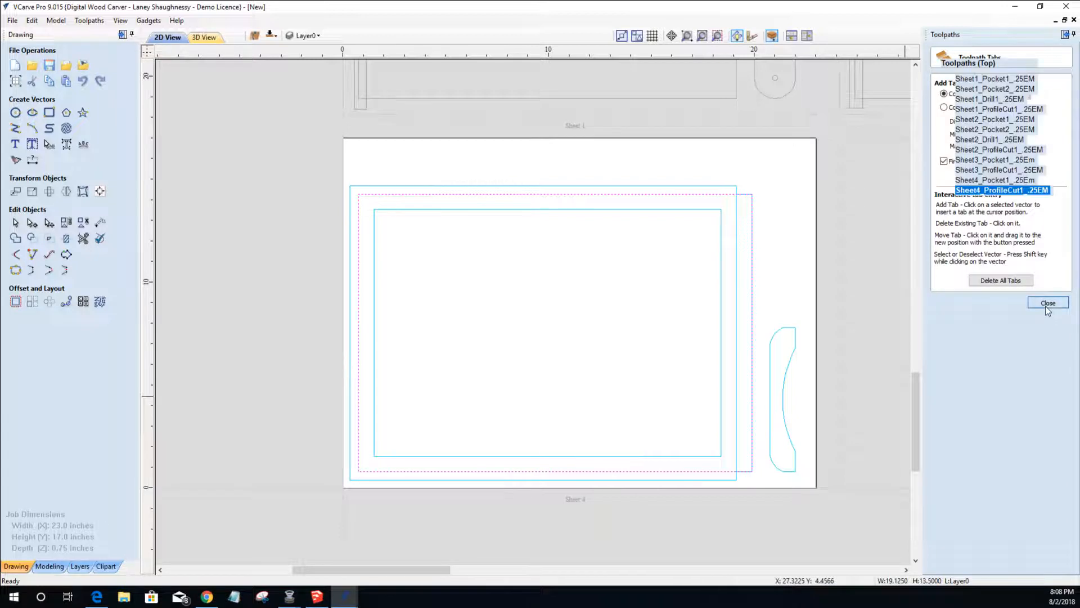
- Place four tabs on the panel outline, two each along its upper and lower edges, and one tab at each end of the curved part
click(795, 338)
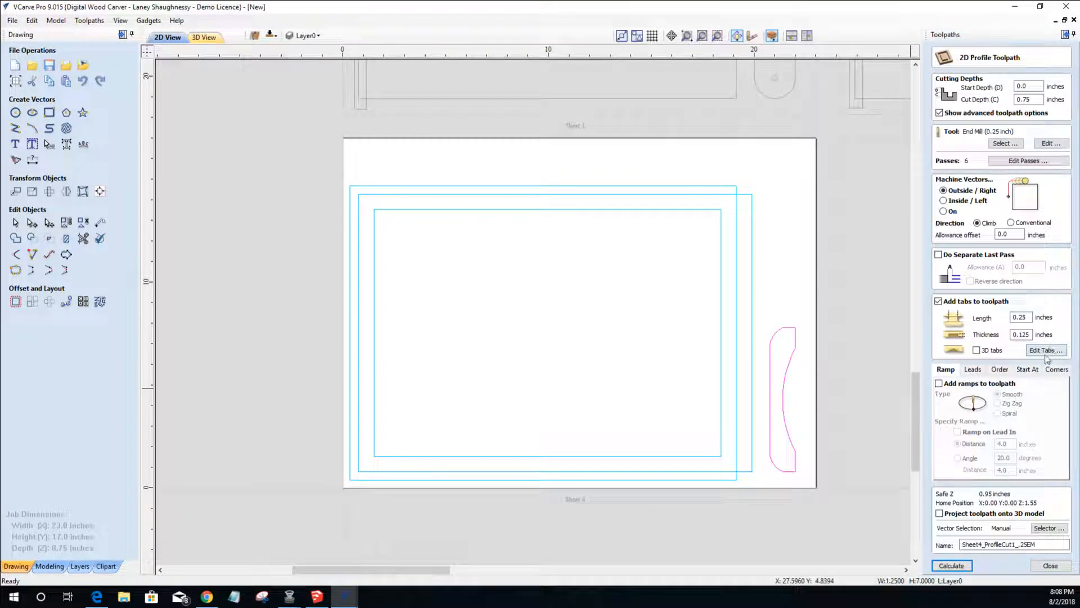
shift+click(753, 283)
shift+click(693, 198)
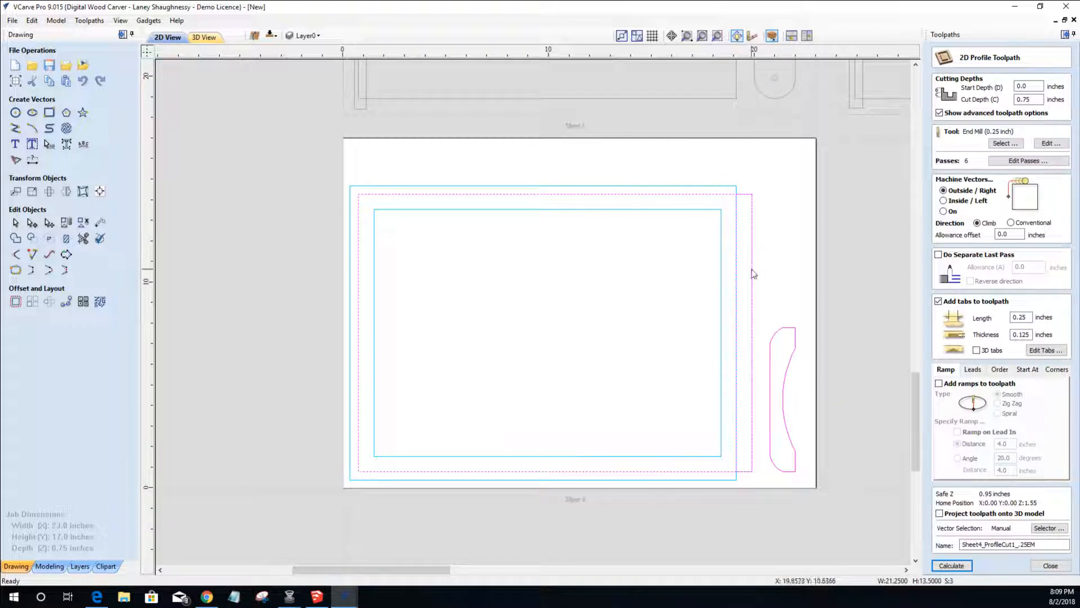
click(1046, 350)
click(683, 194)
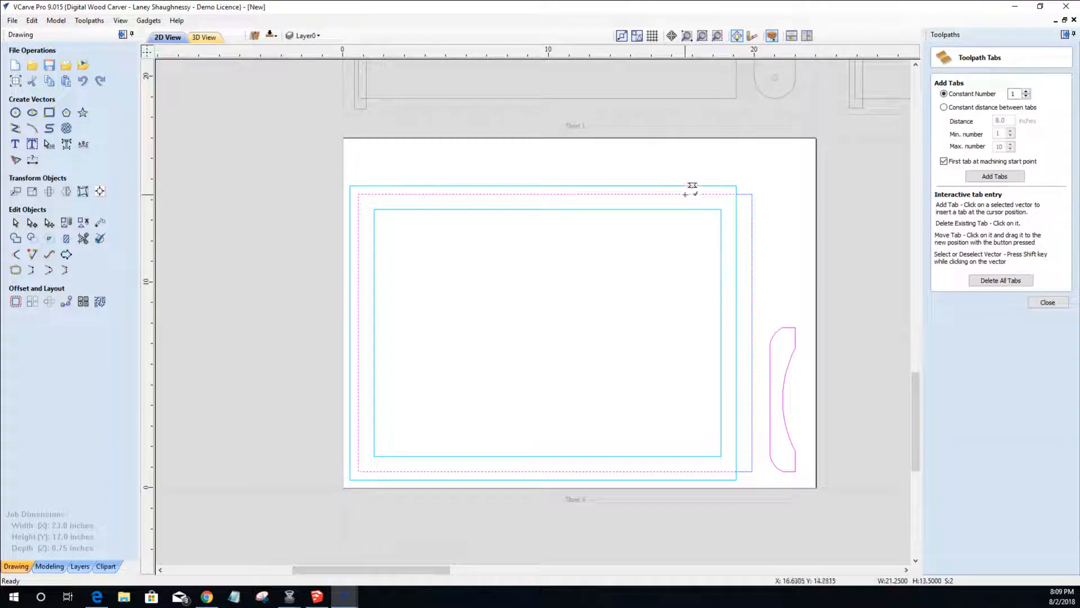
click(428, 193)
click(445, 472)
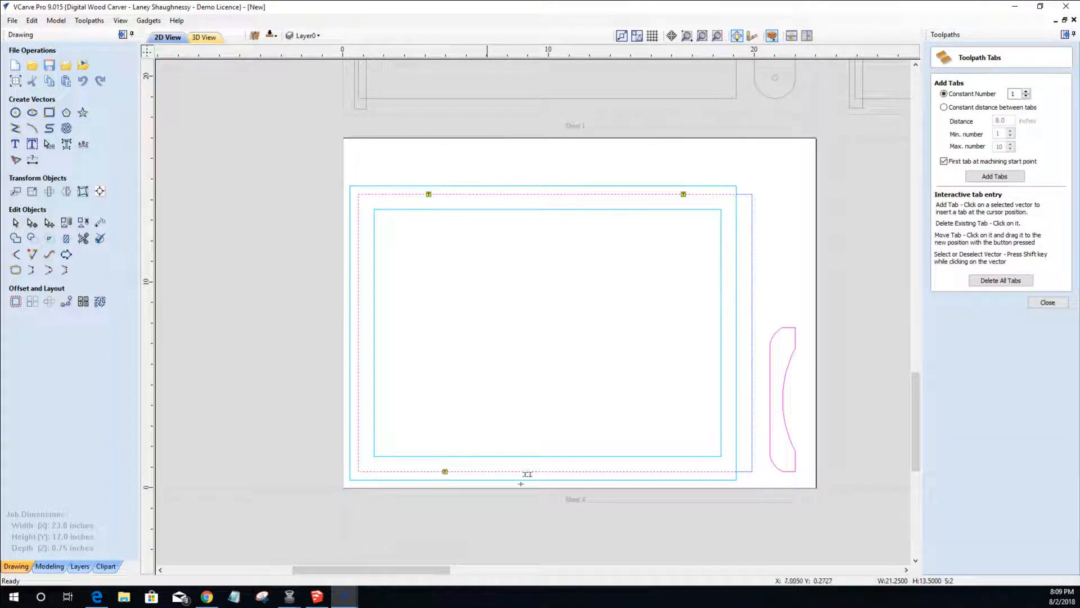
click(622, 473)
click(787, 471)
click(1048, 303)
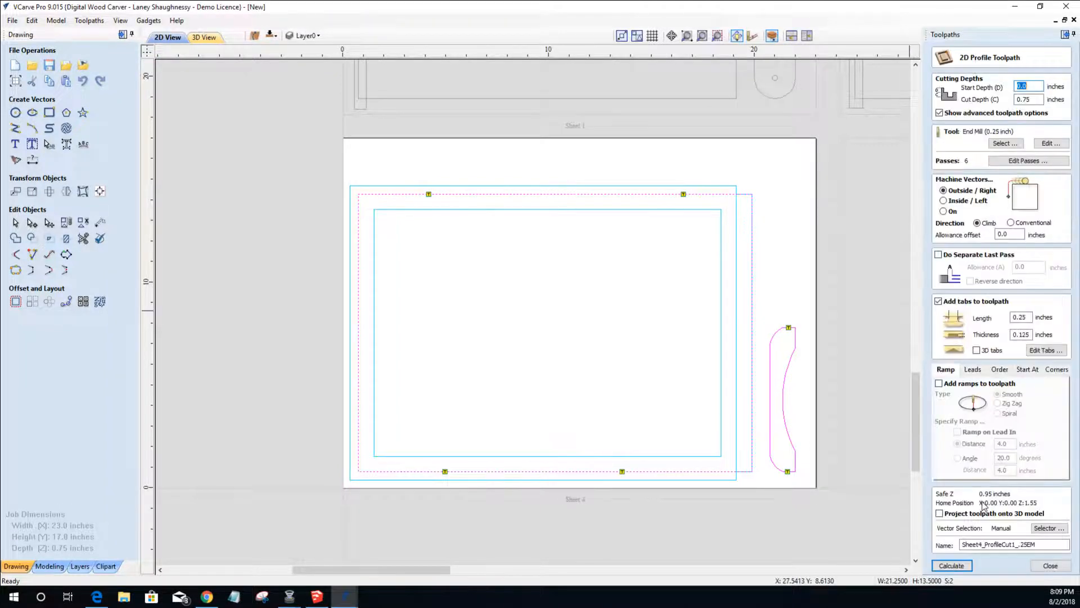
- Calculate the Sheet4_ProfileCut1_.25EM toolpath and hide its cut lines in the preview
click(946, 567)
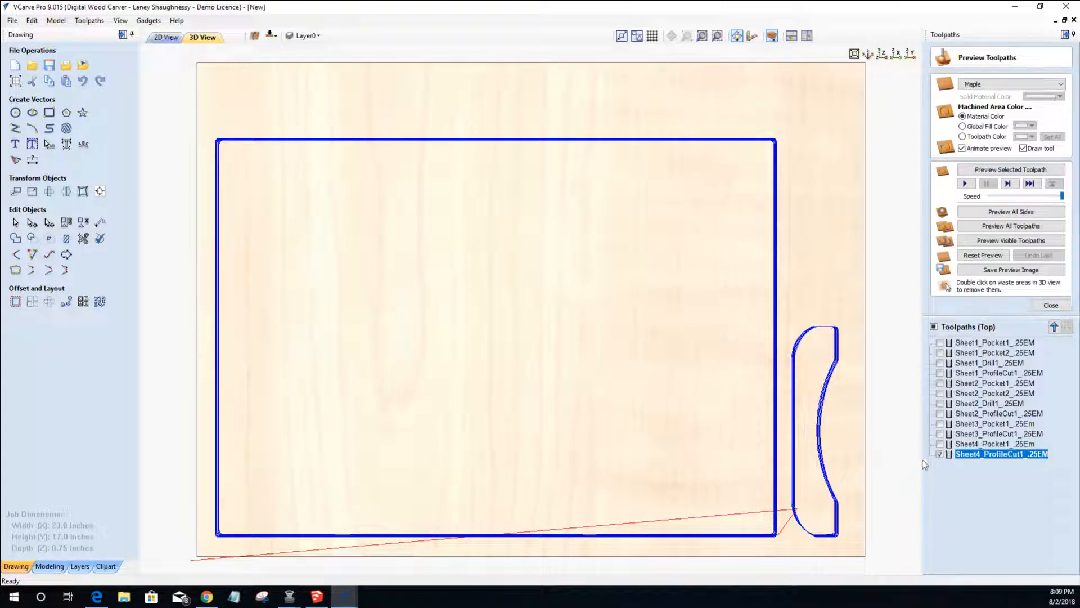
click(940, 454)
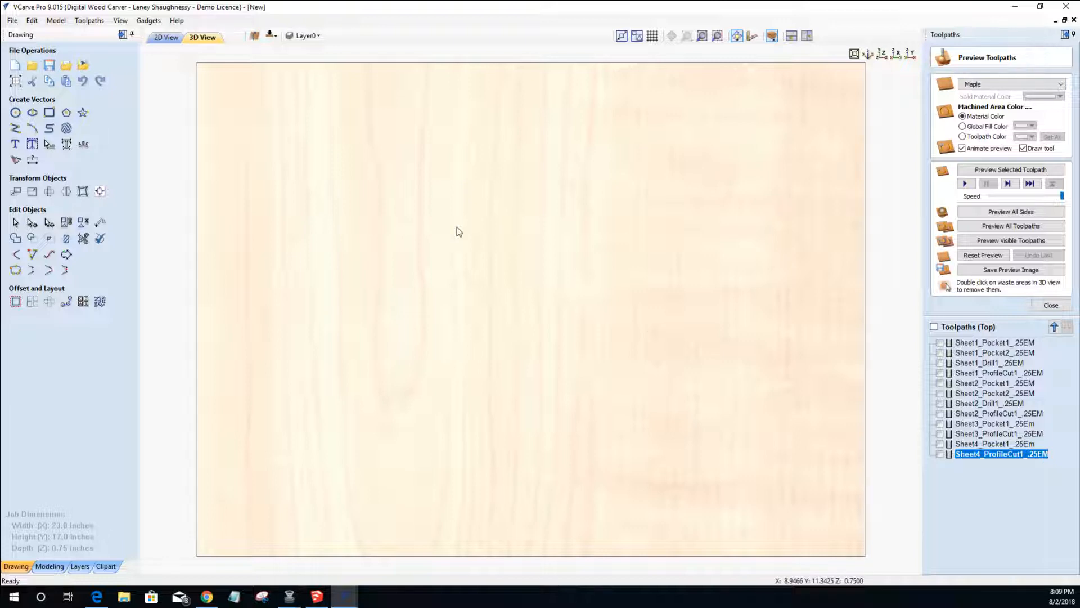
- Return to the 2D view and make sheet 5 the active sheet through the Nest Parts settings
scroll(458, 231, down, 2)
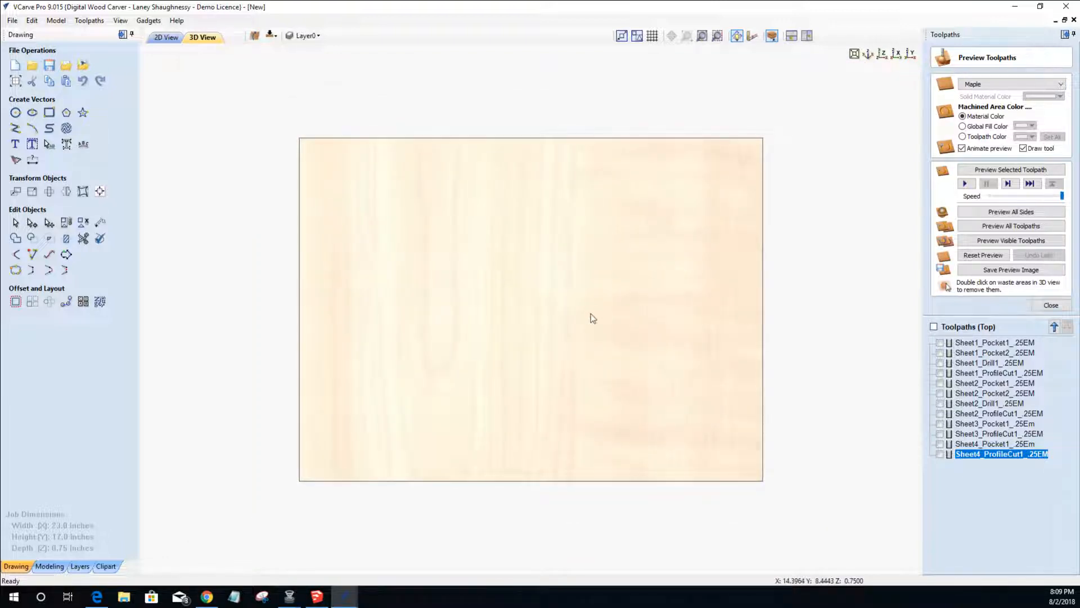
scroll(591, 314, up, 2)
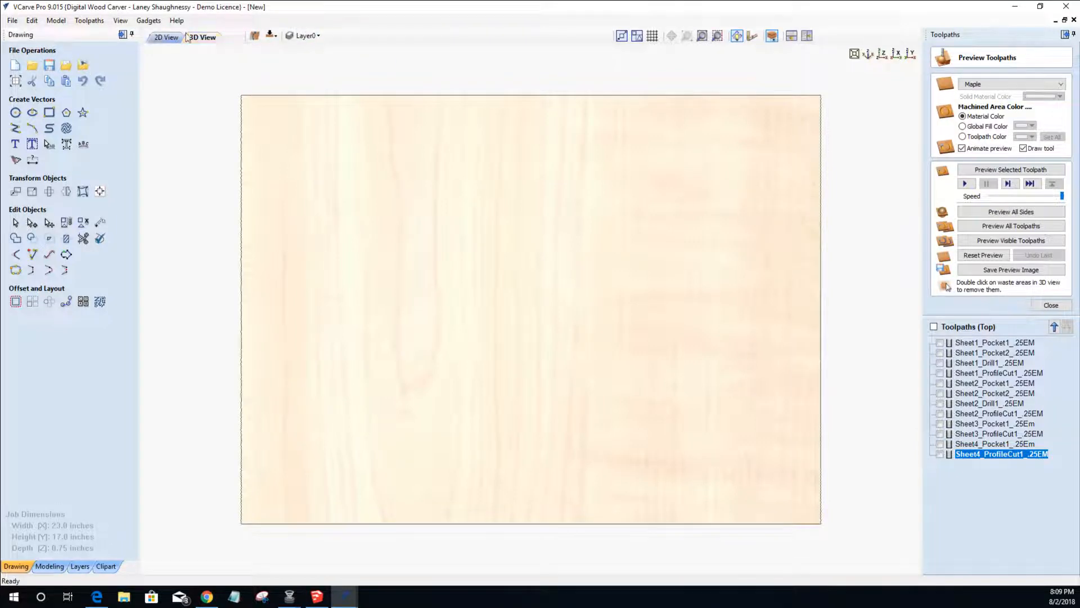
click(165, 37)
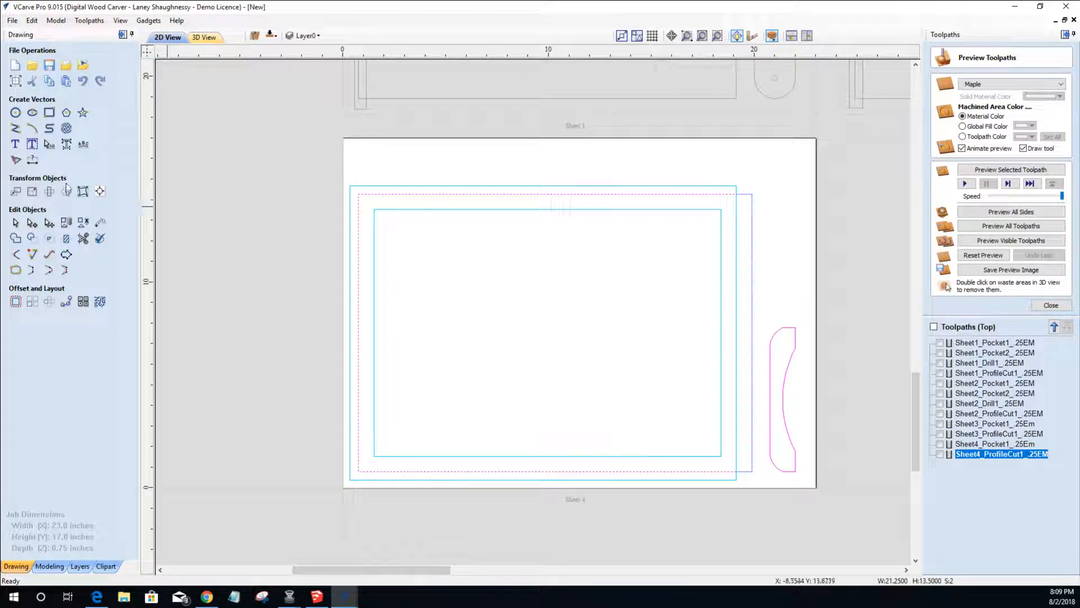
click(100, 302)
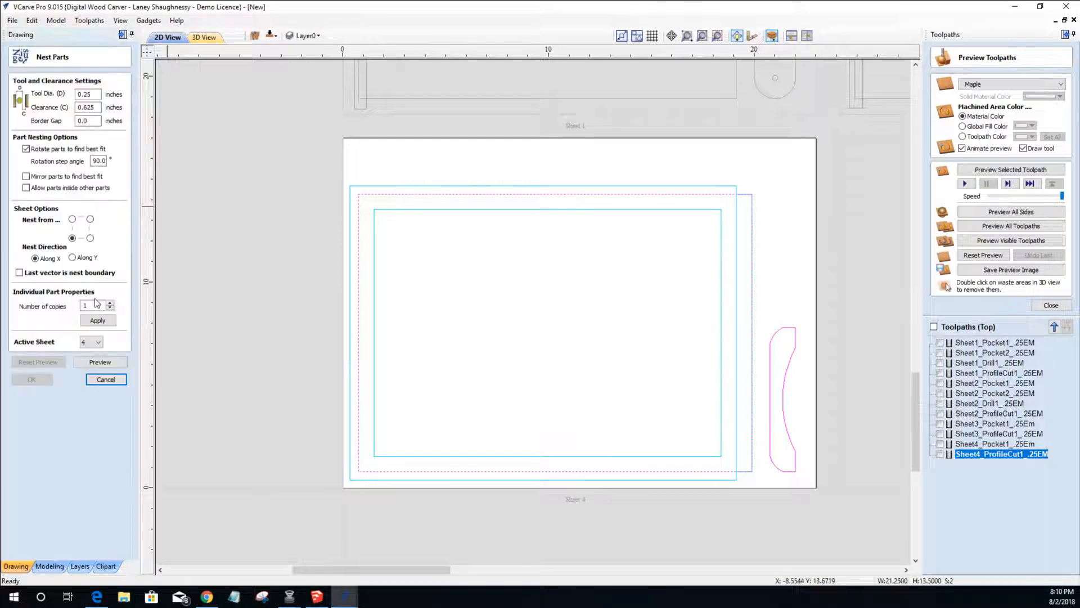
click(92, 342)
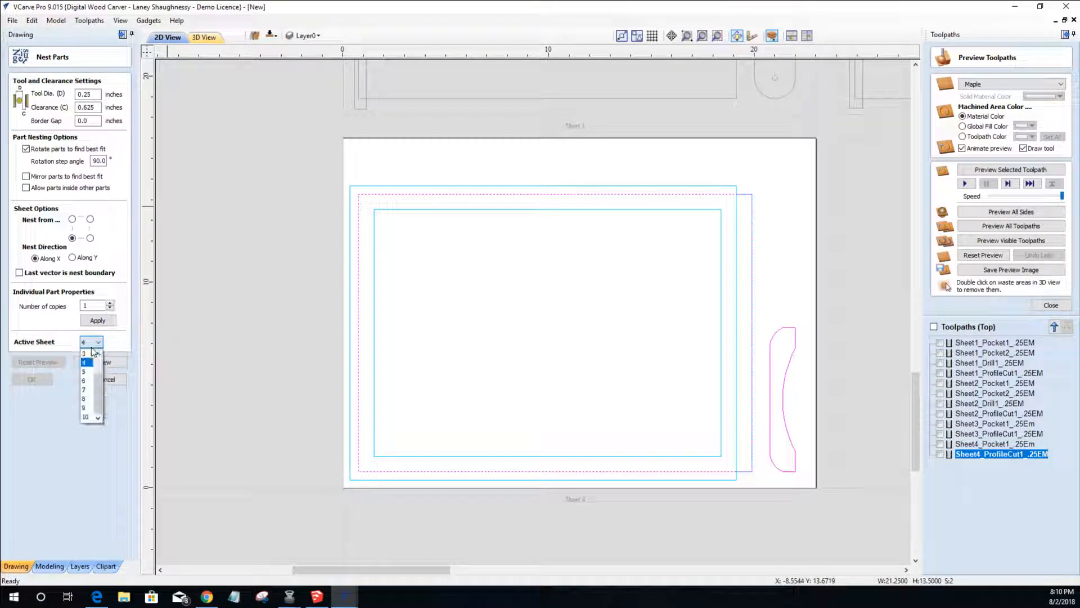
click(87, 372)
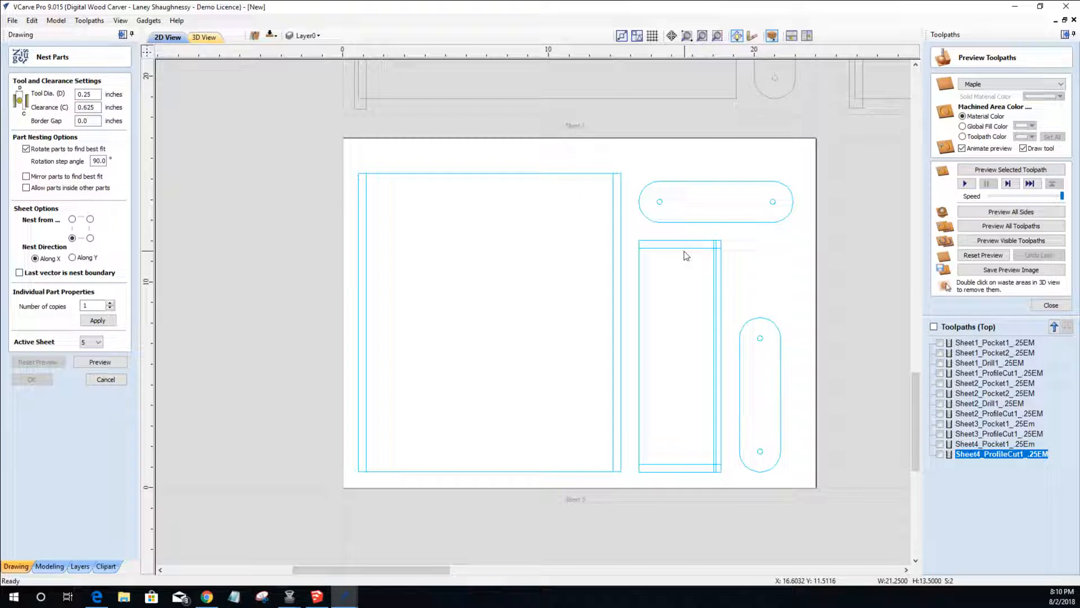
click(91, 380)
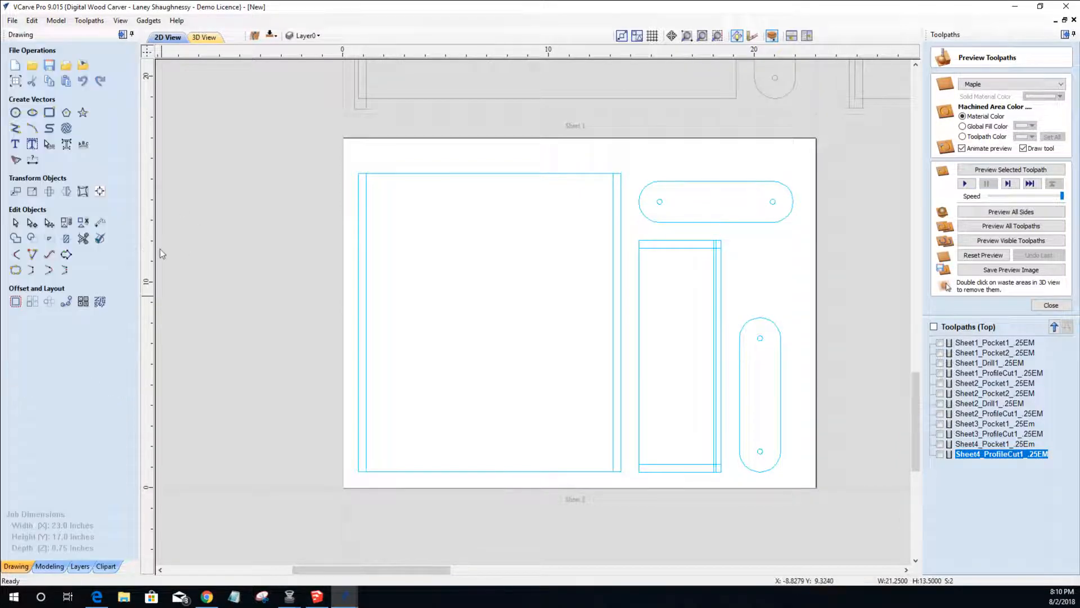
- Place a vertical guide on the sheet's left edge and a horizontal guide on its upper edge at about 17 inches
drag(149, 149, 342, 139)
drag(371, 48, 343, 138)
scroll(338, 147, up, 6)
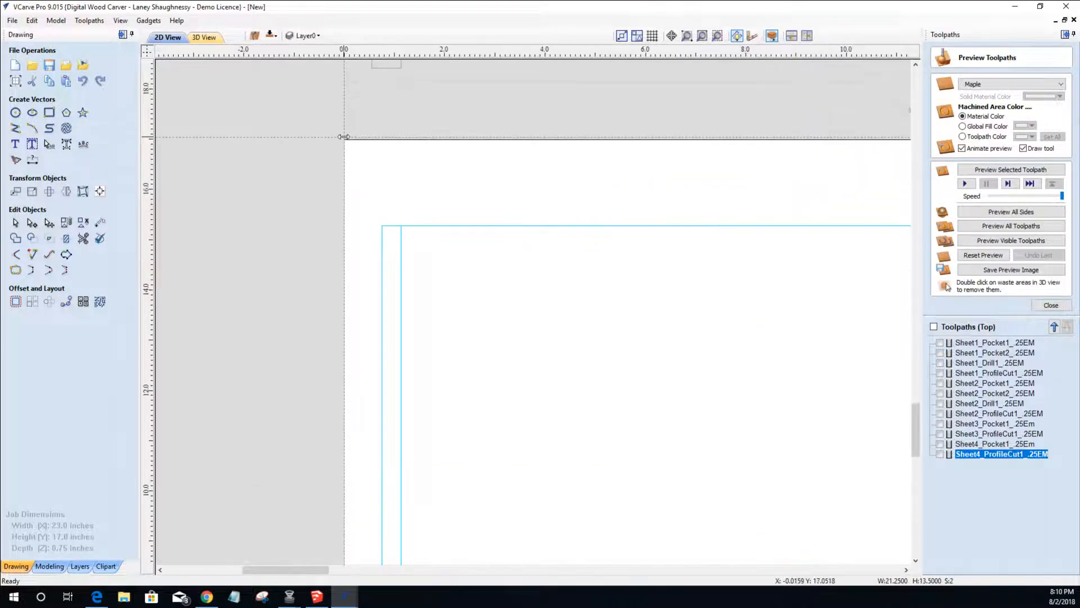
drag(353, 138, 353, 143)
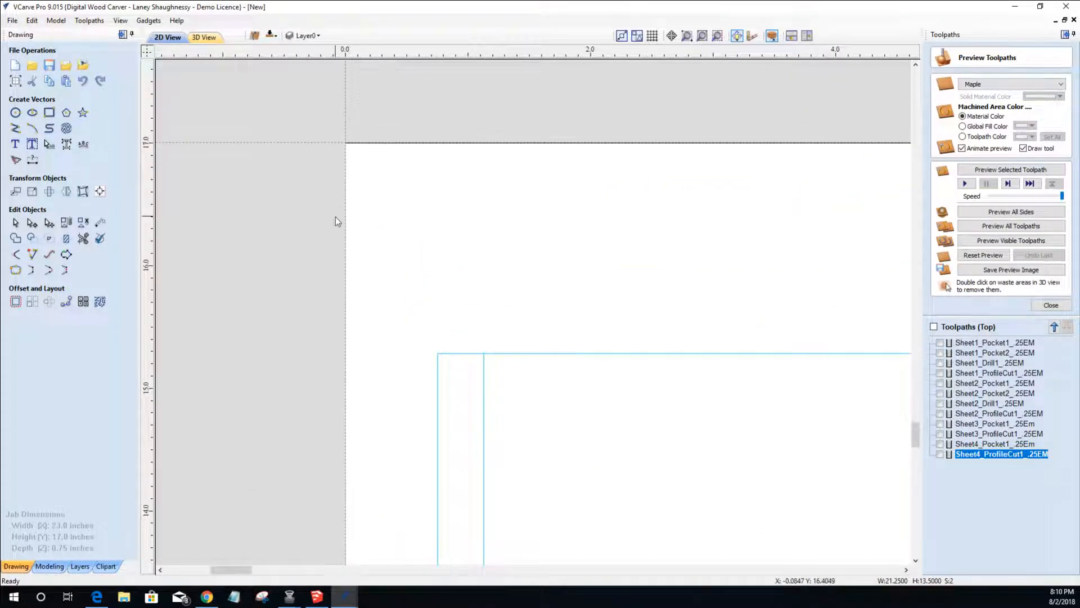
- Create one parallel guide offset -.5 inches relative to the guide on the sheet's upper edge
double_click(379, 143)
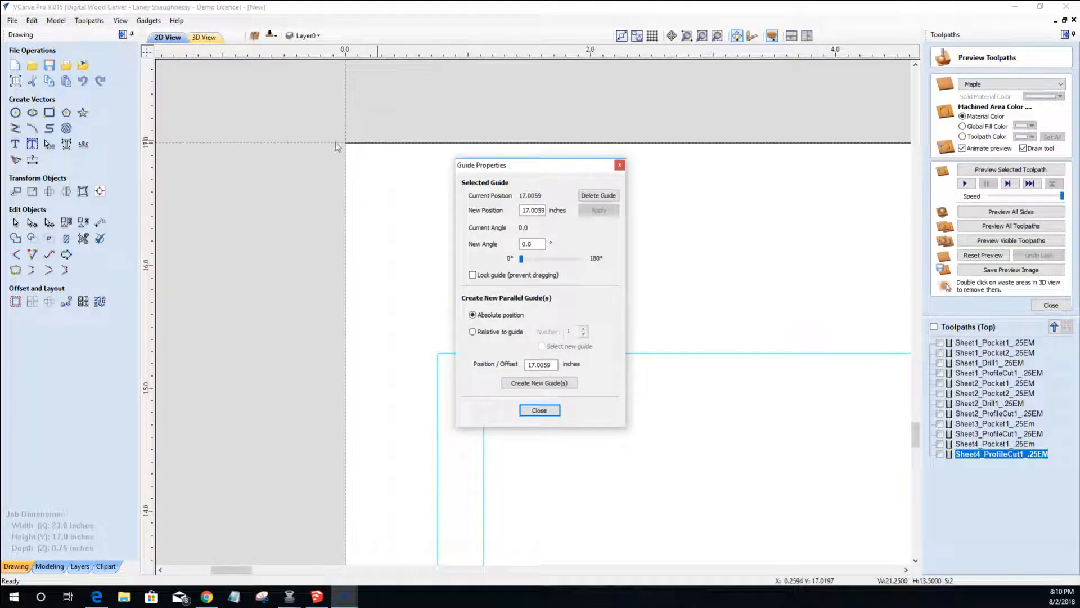
click(473, 332)
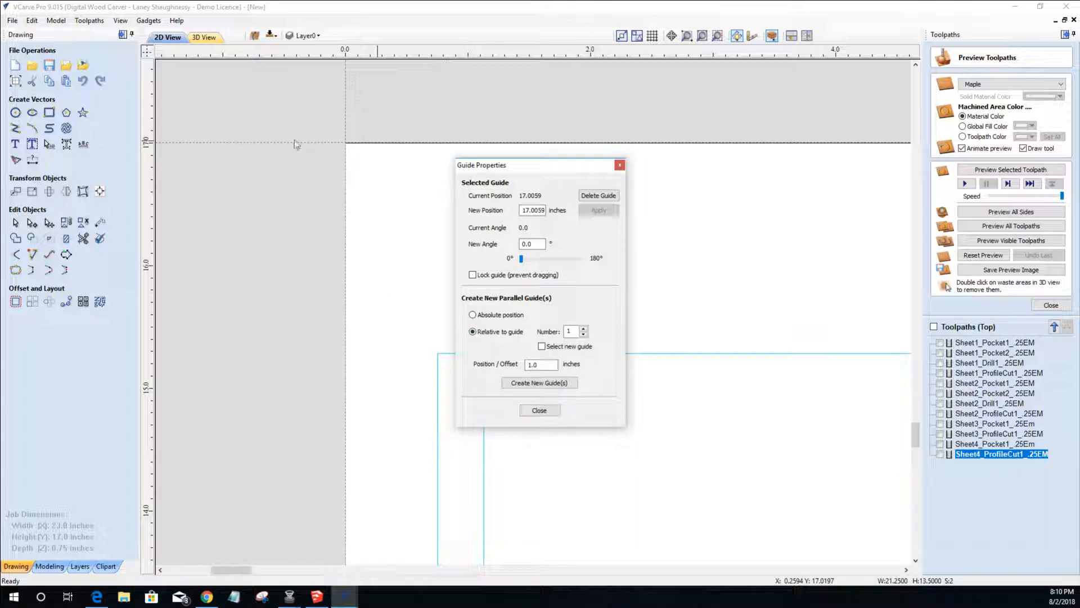
drag(554, 364, 482, 364)
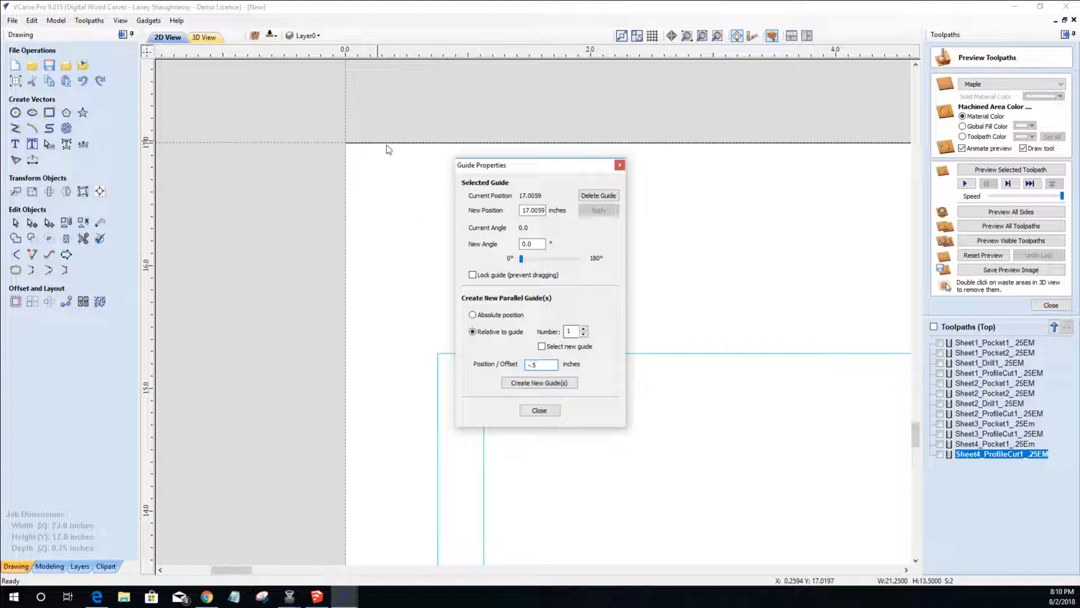
click(529, 387)
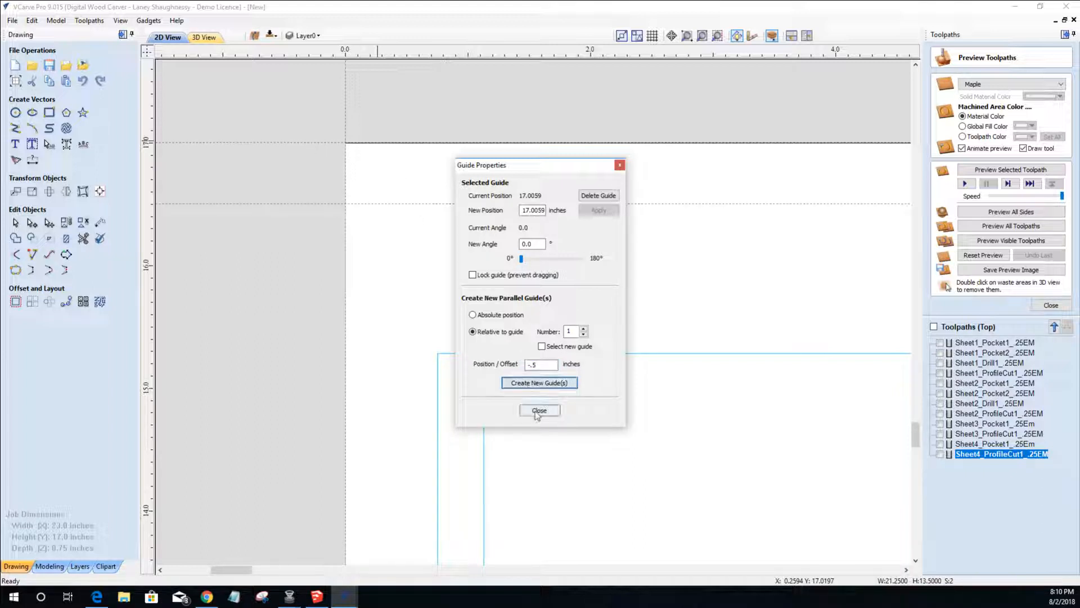
click(539, 410)
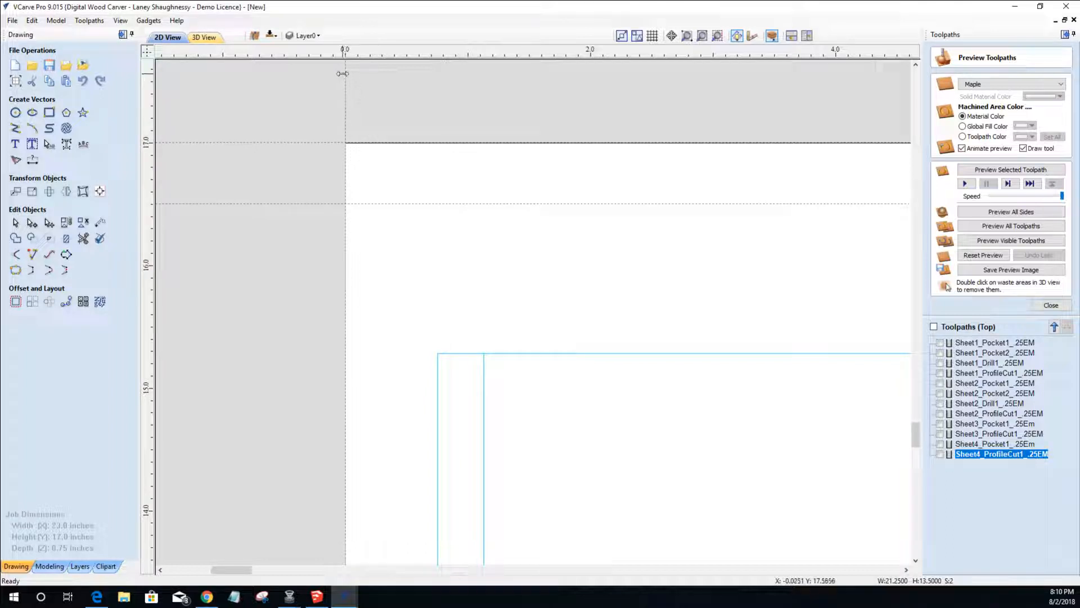
- Create one parallel guide offset 0.5 inches relative to the guide on the sheet's left edge
double_click(346, 411)
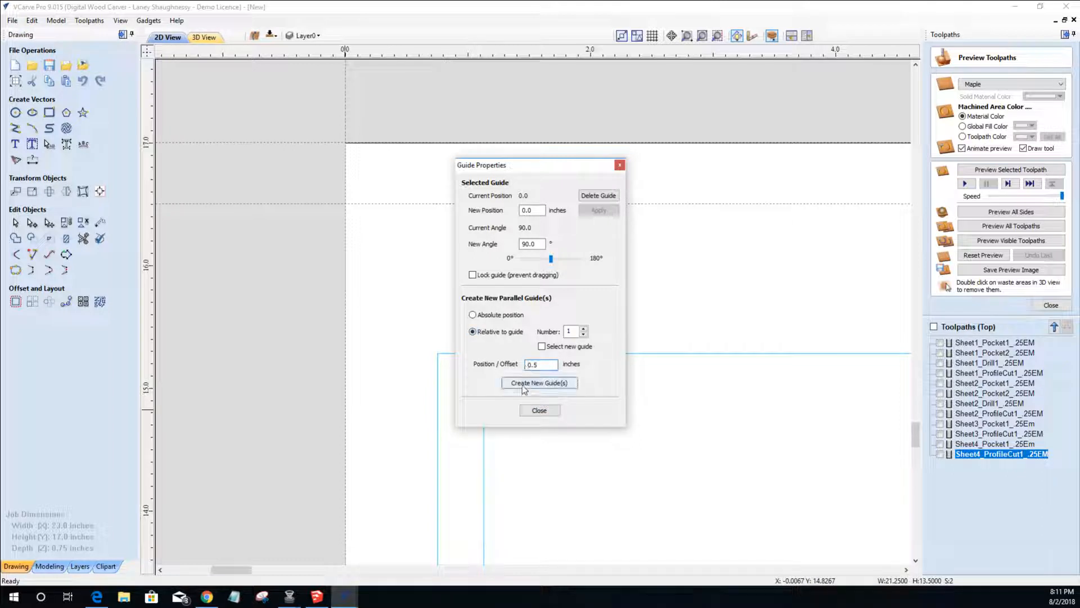
click(537, 383)
click(521, 414)
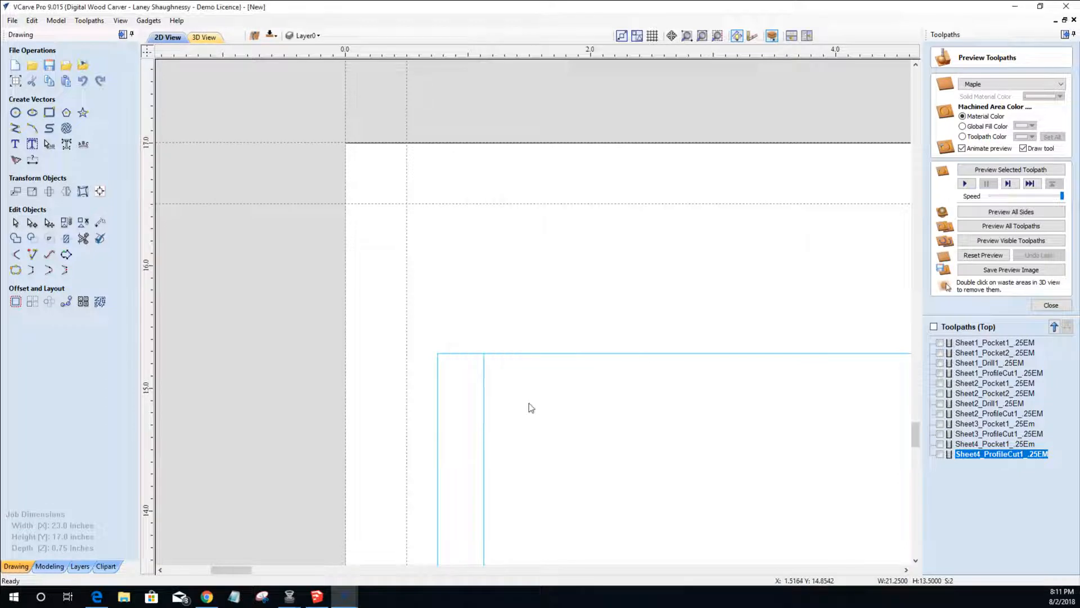
- Draw a circle centred on the intersection of the two offset guides and set its diameter to 0.25 inches
click(15, 114)
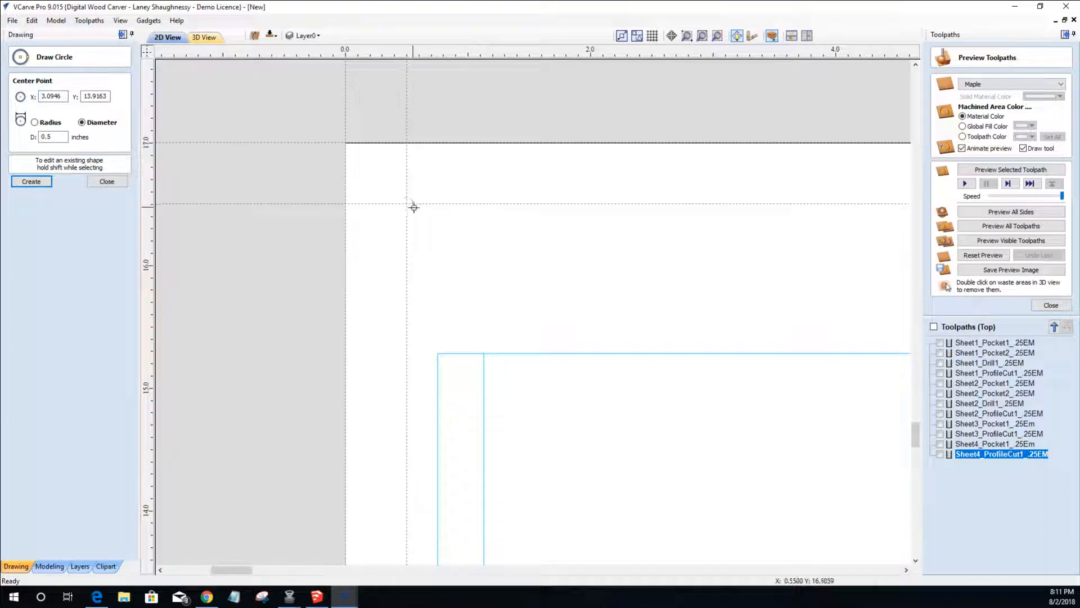
shift+click(416, 207)
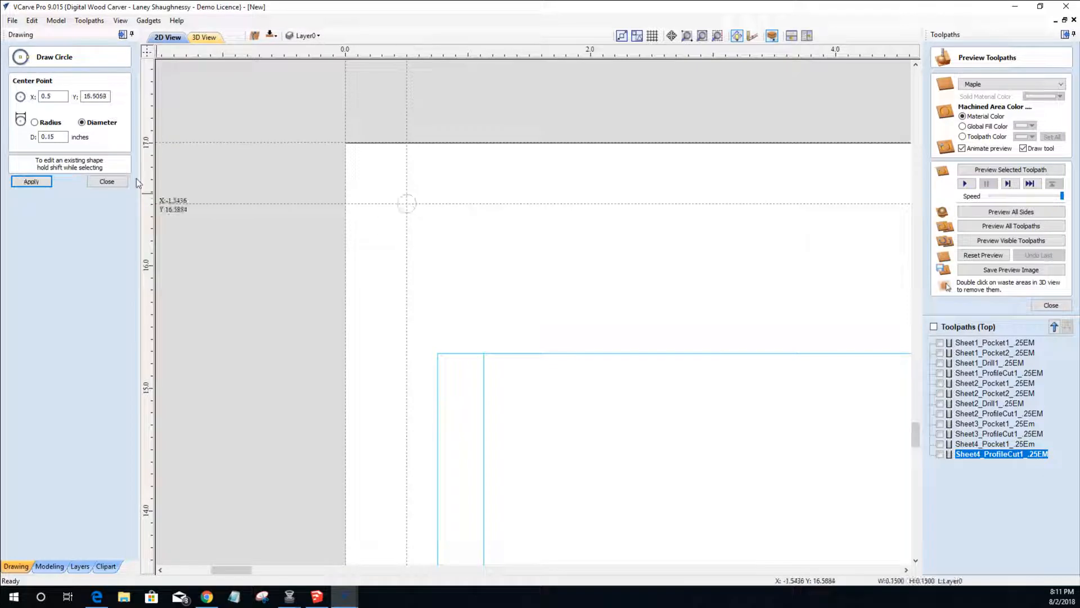
click(50, 136)
drag(50, 137, 148, 152)
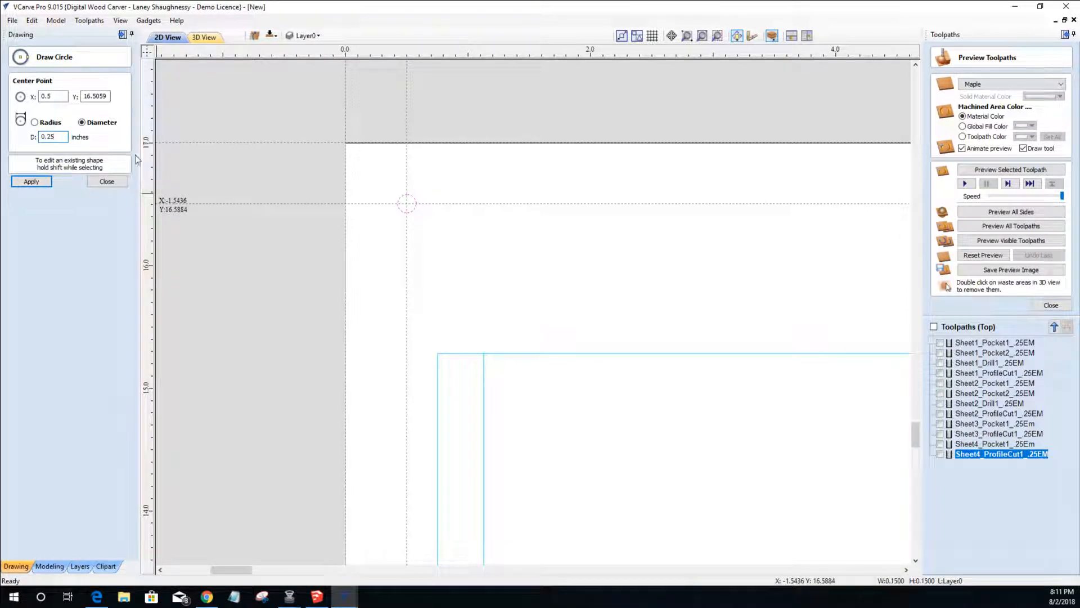
click(31, 181)
scroll(194, 212, down, 3)
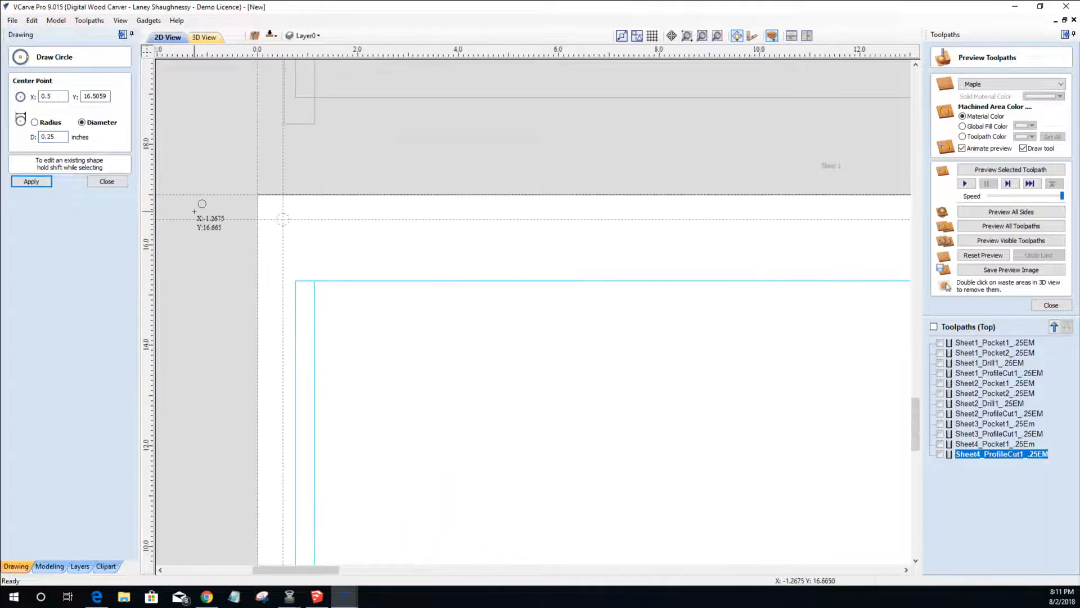
scroll(197, 216, down, 2)
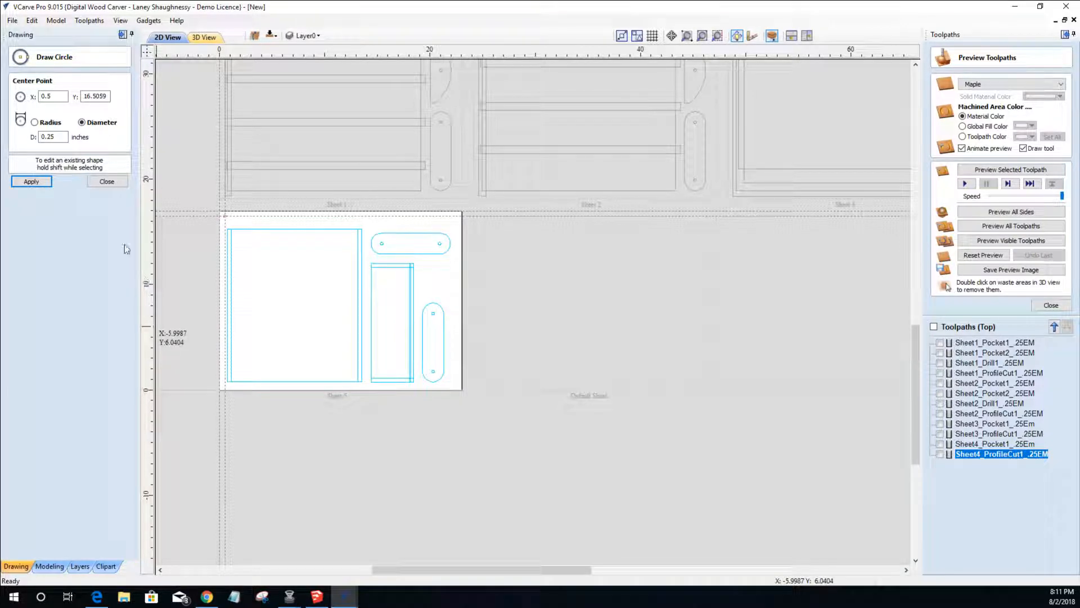
click(107, 181)
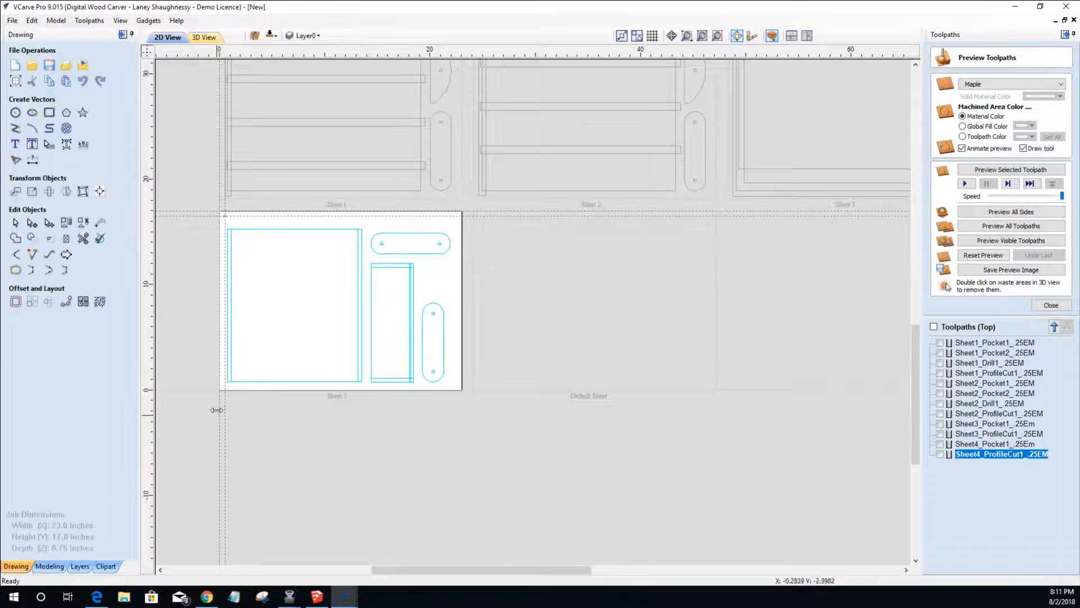
- Move the left-edge guide to the sheet's right edge and the upper-edge guide to its lower edge
scroll(216, 410, up, 3)
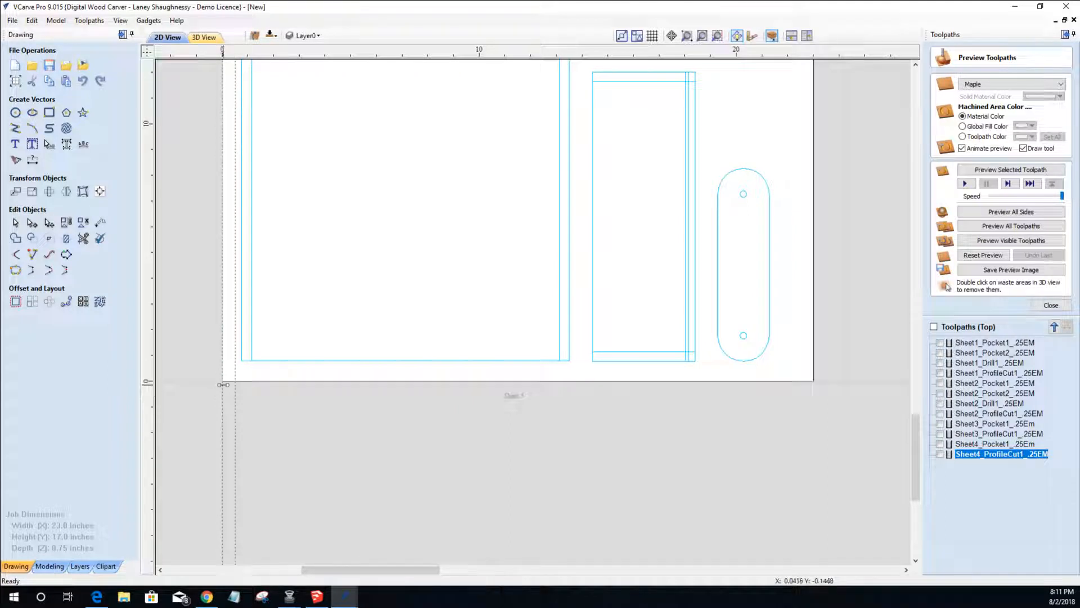
drag(220, 392, 814, 380)
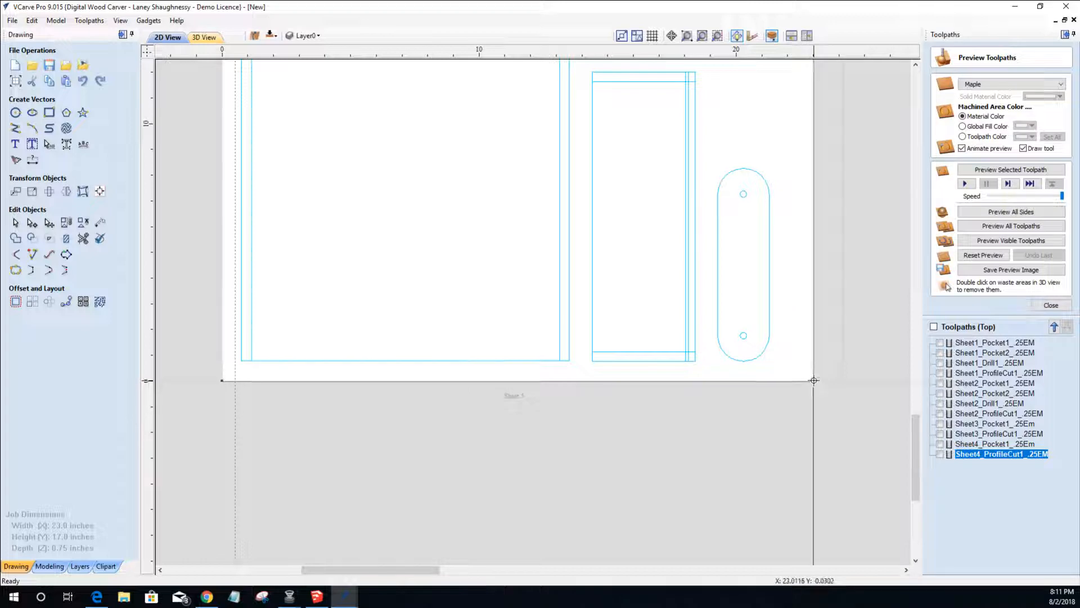
scroll(661, 396, down, 2)
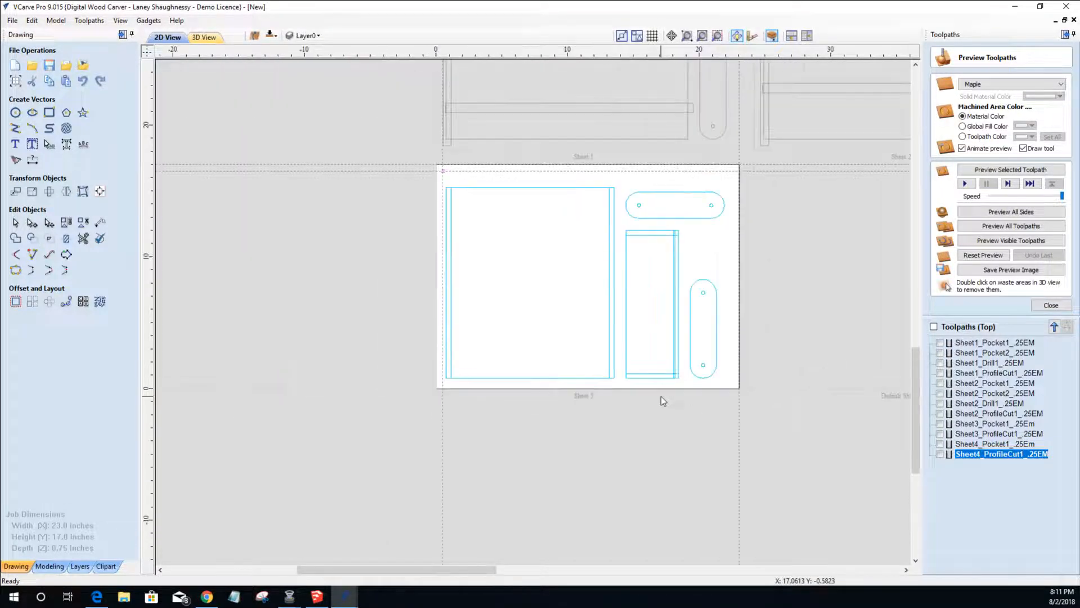
drag(405, 162, 708, 389)
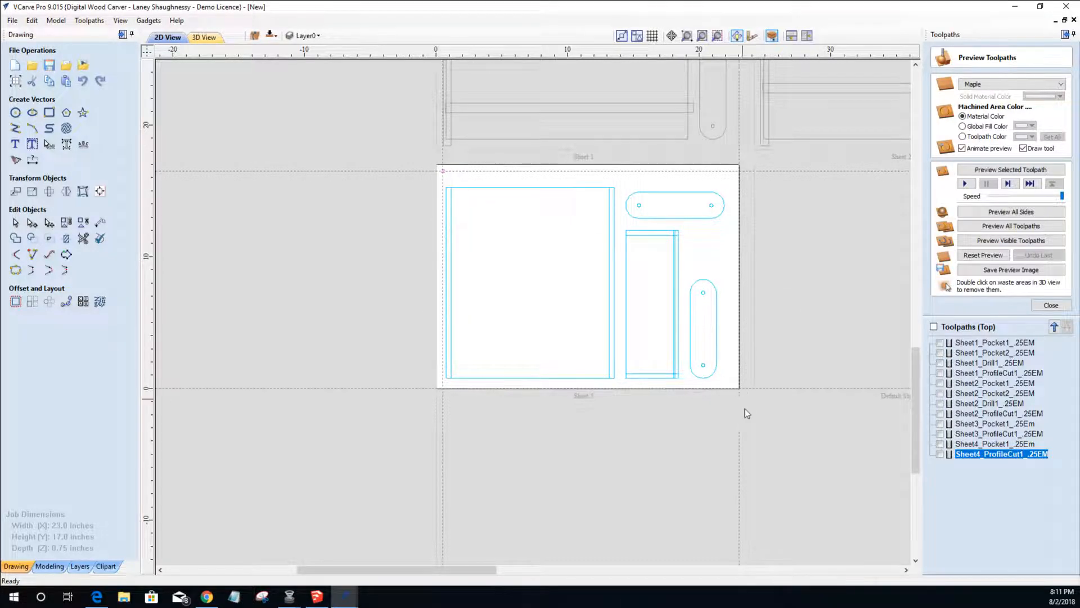
- Create a parallel guide offset -0.5 inches from the right-edge guide, and delete the stray guide at 23.5 inches outside the sheet
scroll(739, 391, up, 6)
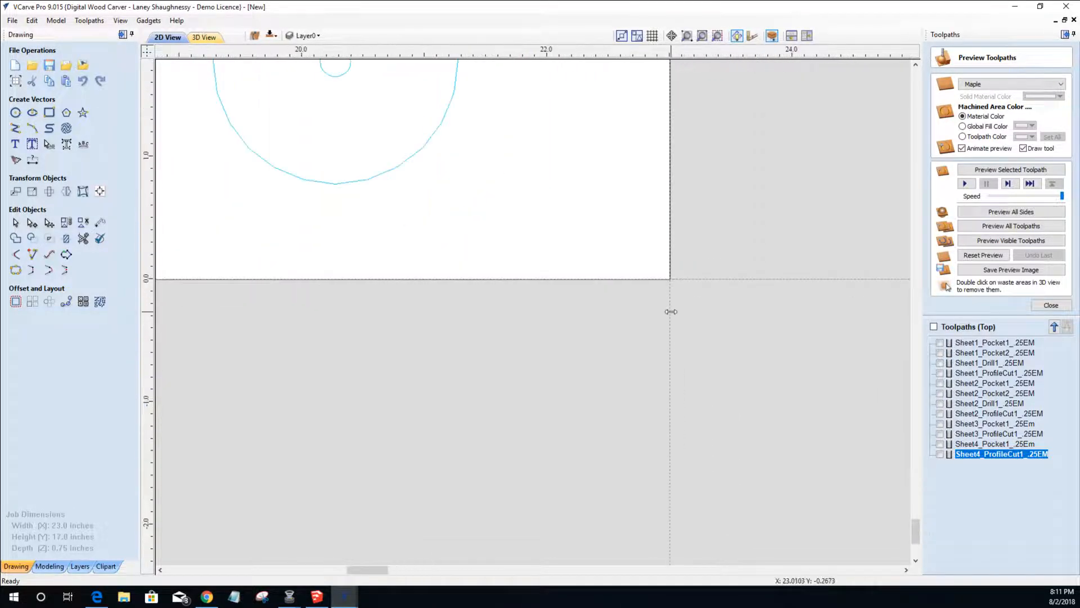
double_click(671, 311)
click(472, 331)
click(529, 365)
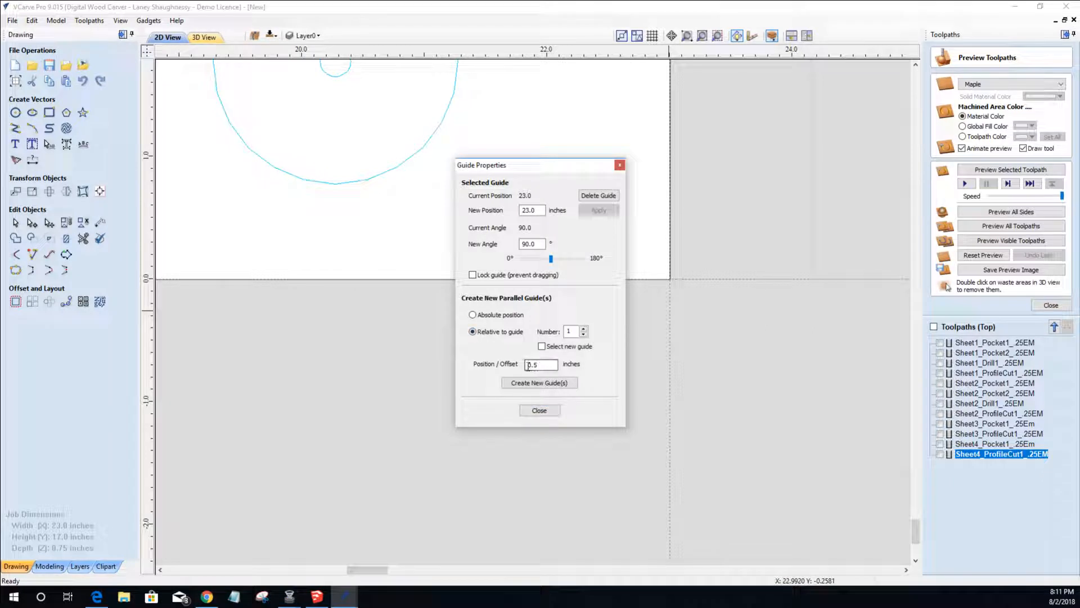
click(527, 385)
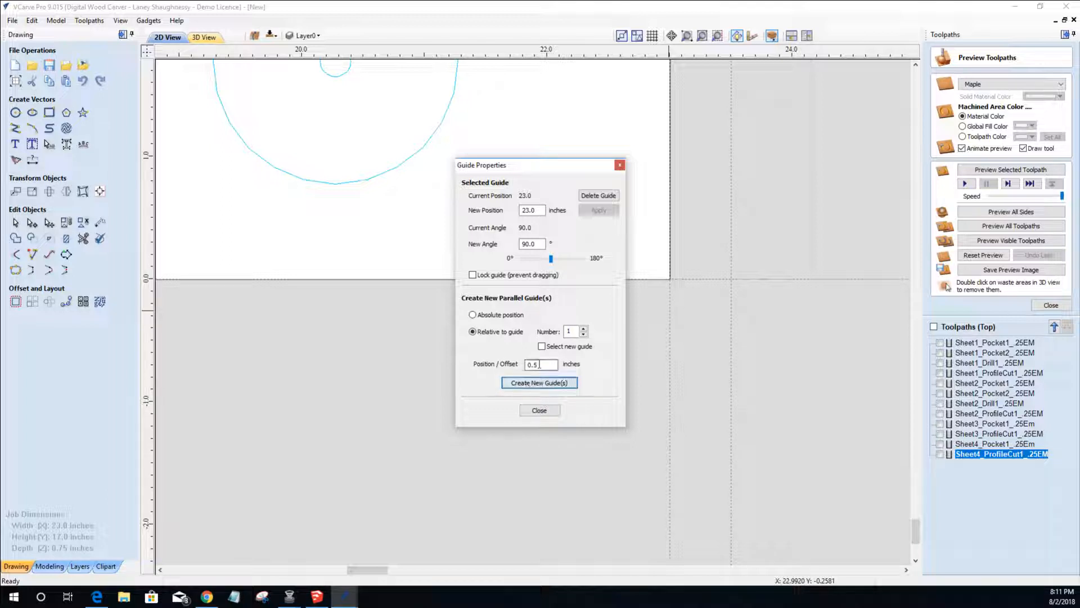
click(539, 365)
text(-)
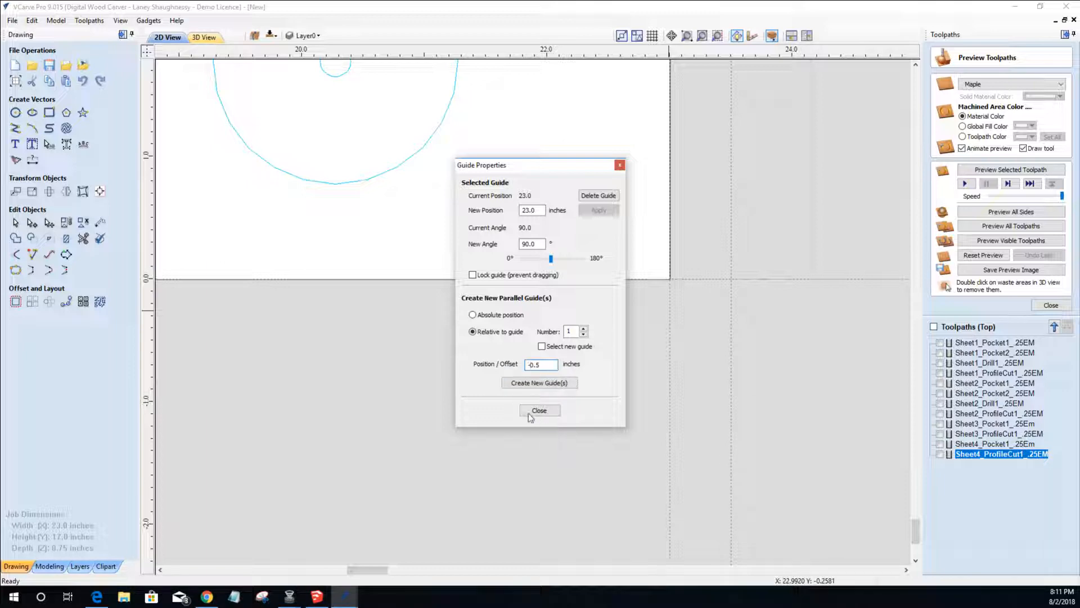
click(528, 384)
click(539, 410)
double_click(732, 313)
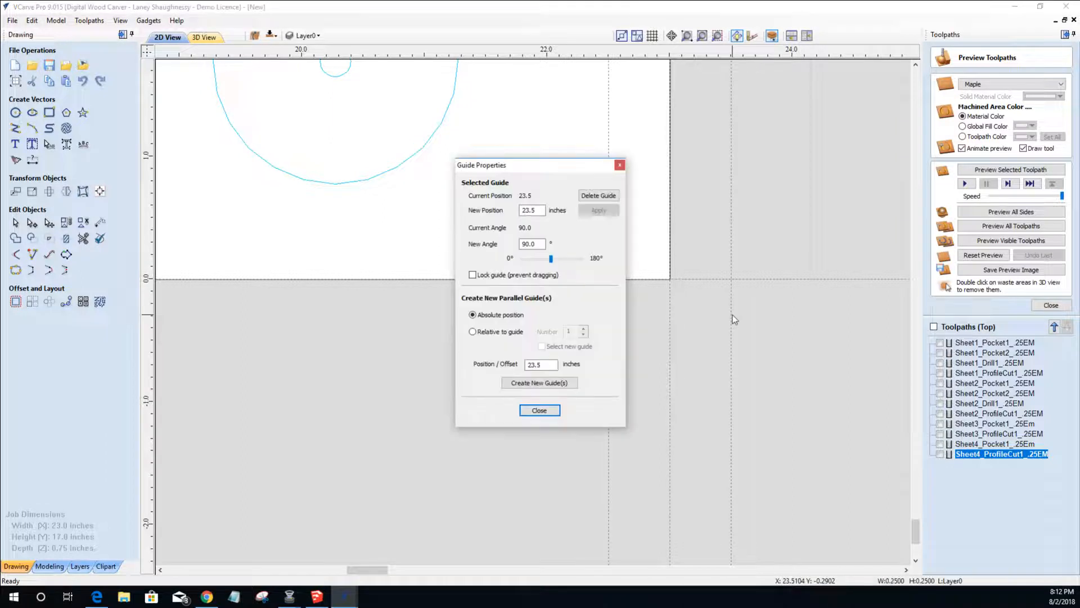
click(599, 196)
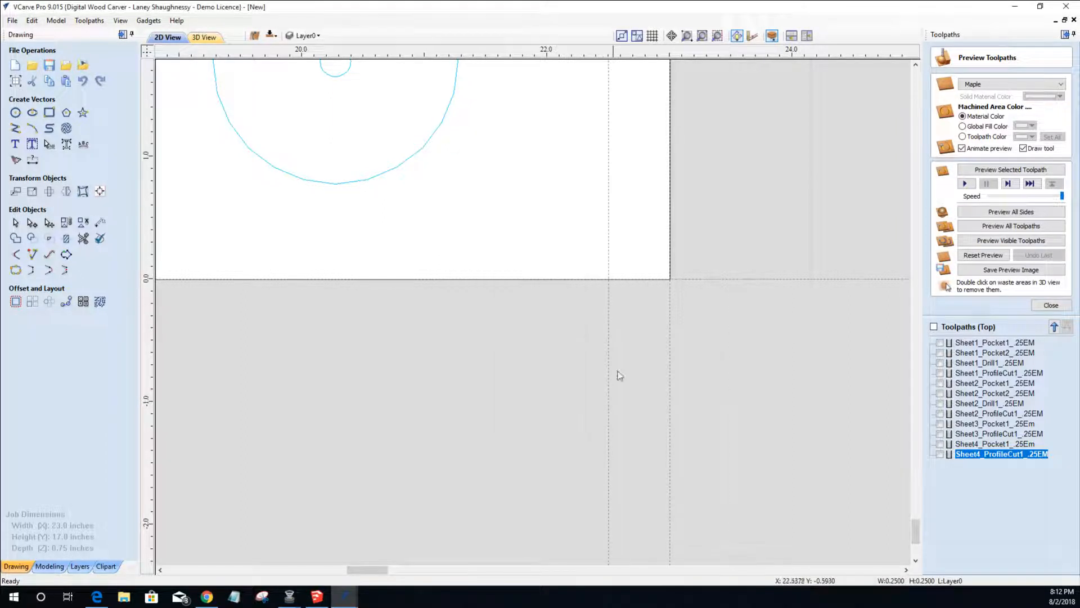
- Create one parallel guide offset 0.5 inches relative to the guide on the sheet's lower edge
double_click(718, 279)
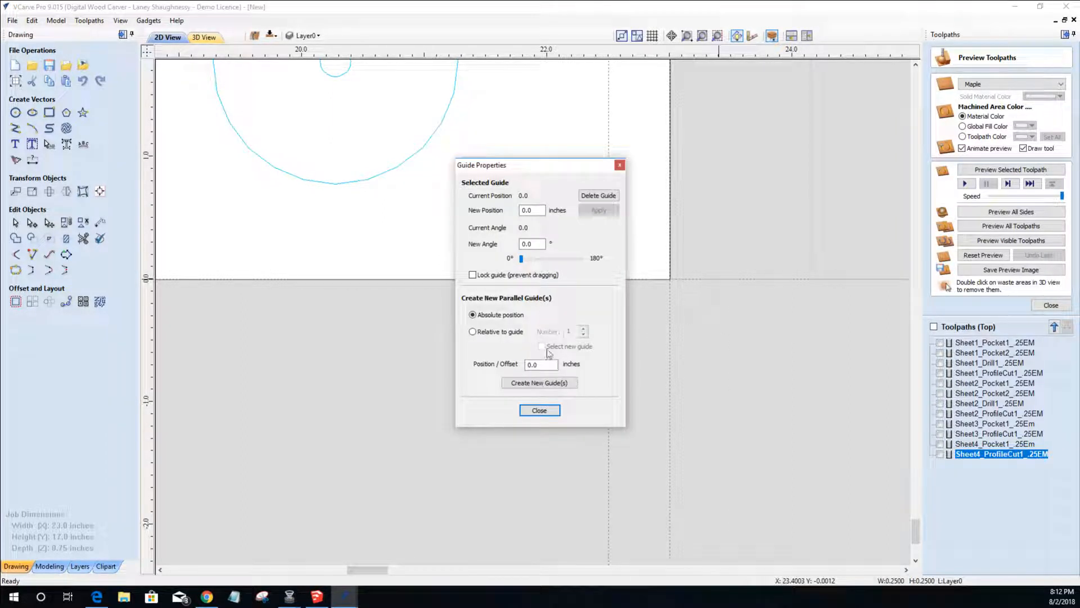
click(473, 331)
double_click(533, 365)
text(-0.5)
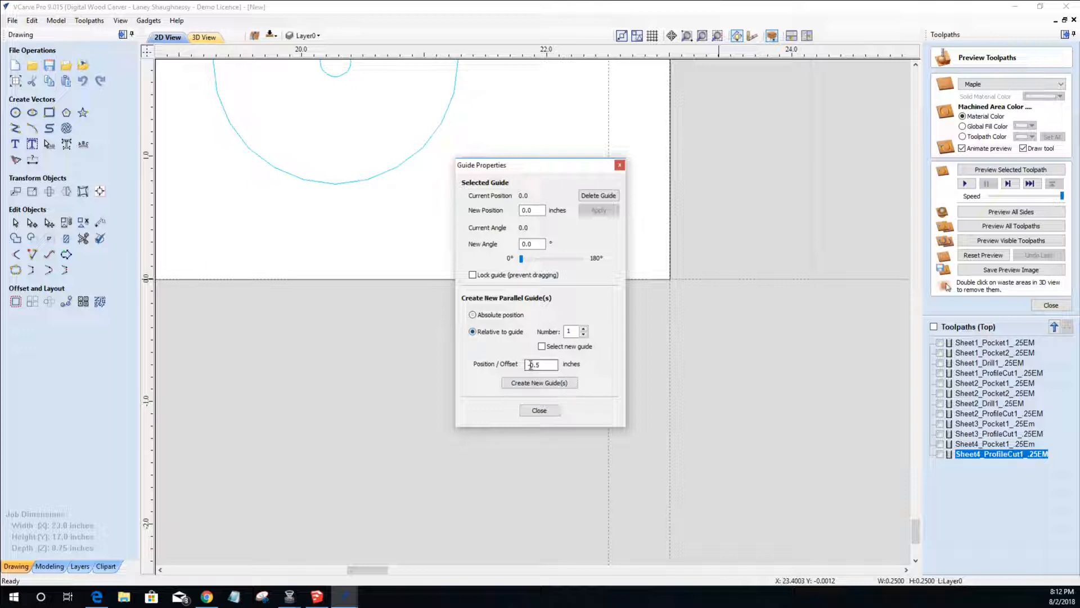
drag(531, 365, 488, 369)
click(529, 385)
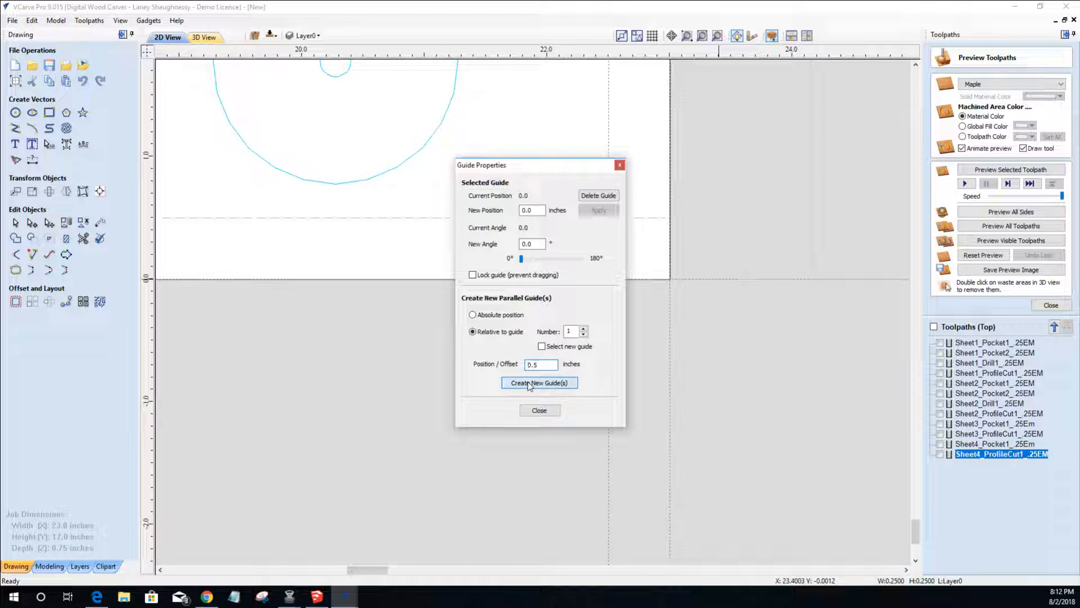
- Delete the two guides lying on the sheet's right edge and lower edge
click(532, 409)
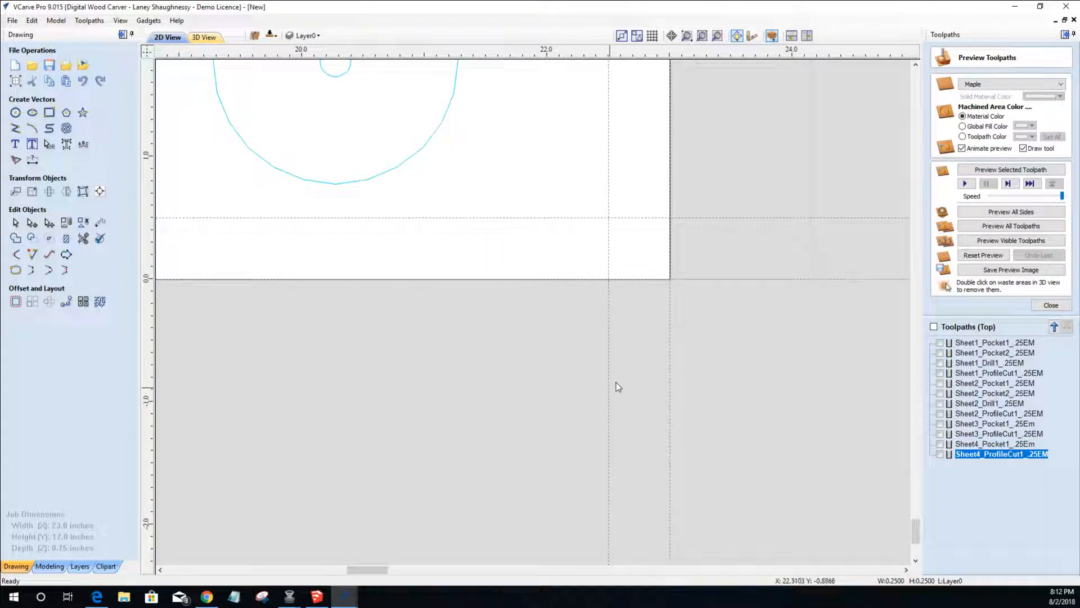
double_click(670, 336)
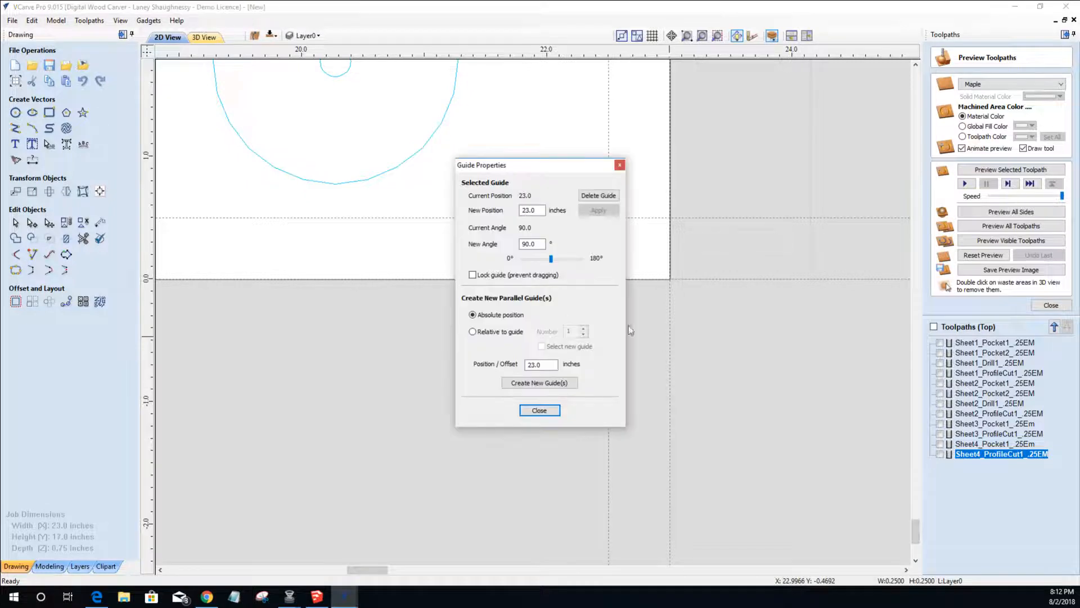
click(593, 202)
double_click(770, 280)
click(596, 198)
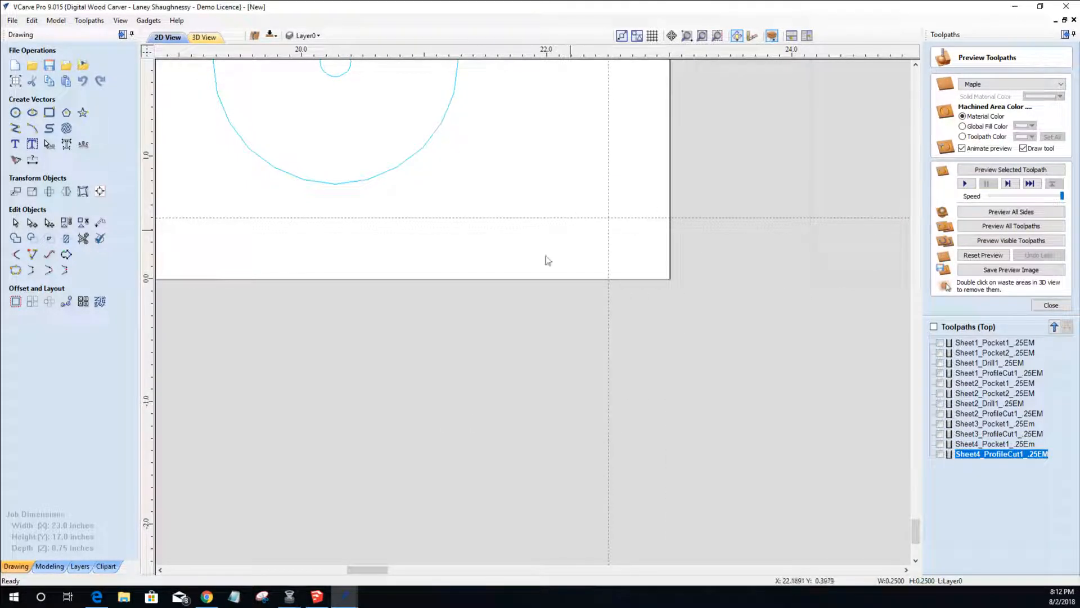
- Draw a 0.25-inch diameter circle centred on the guide intersection at X 22.5, Y 0.5 near the sheet's lower-right corner
click(16, 113)
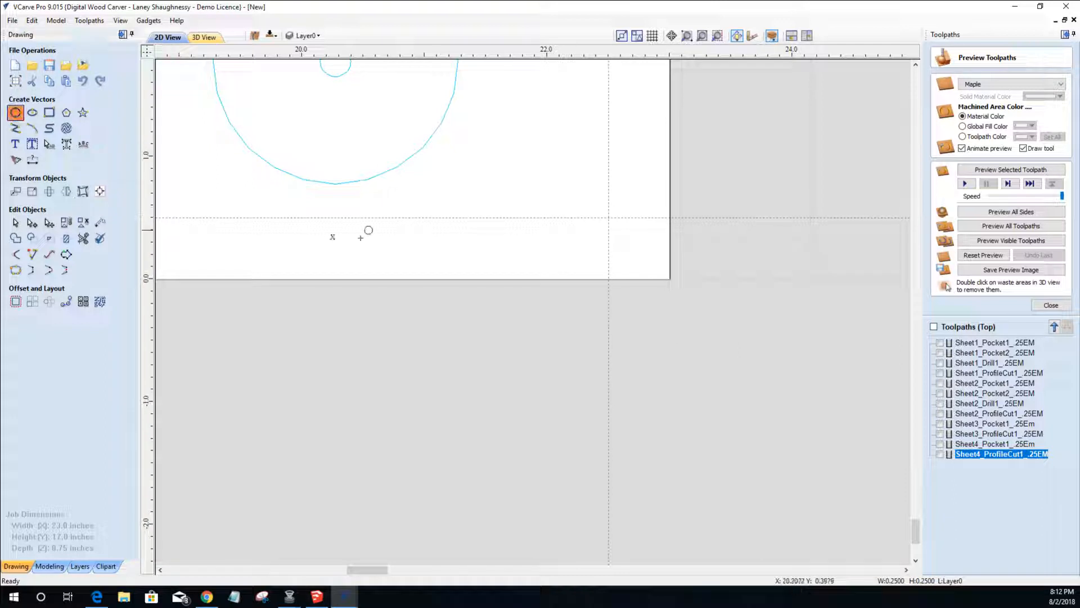
click(608, 217)
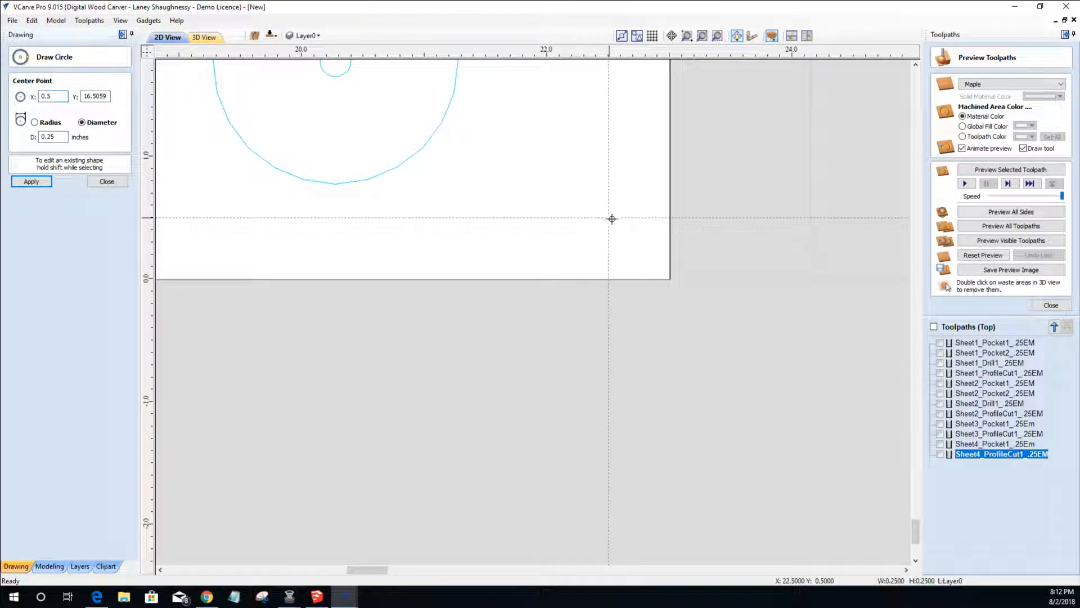
click(617, 223)
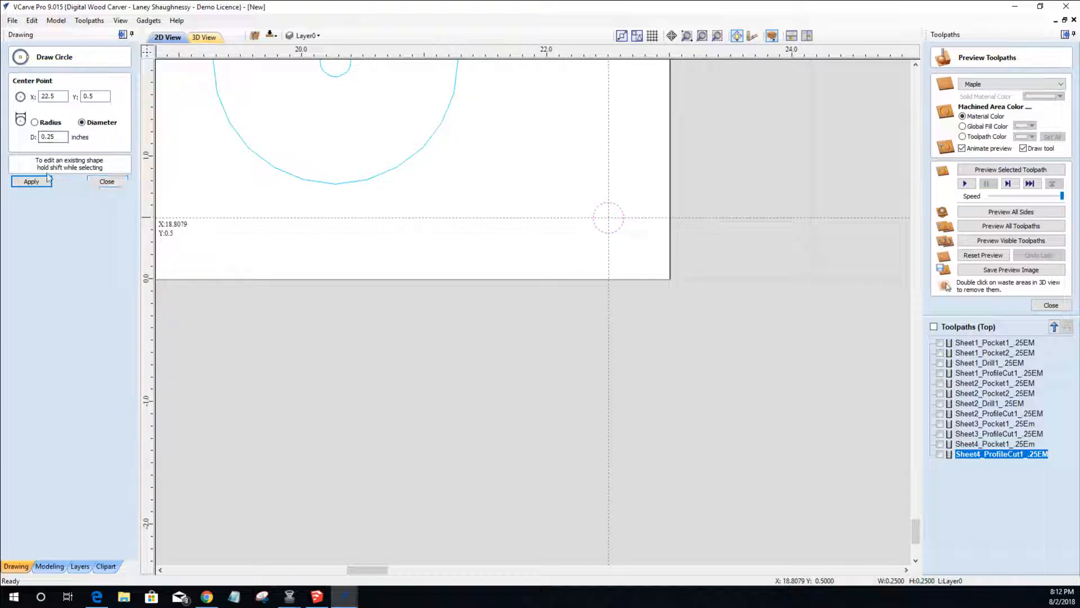
click(107, 181)
- Hide the guide lines and deselect the new corner circle
scroll(560, 363, down, 3)
scroll(559, 364, down, 5)
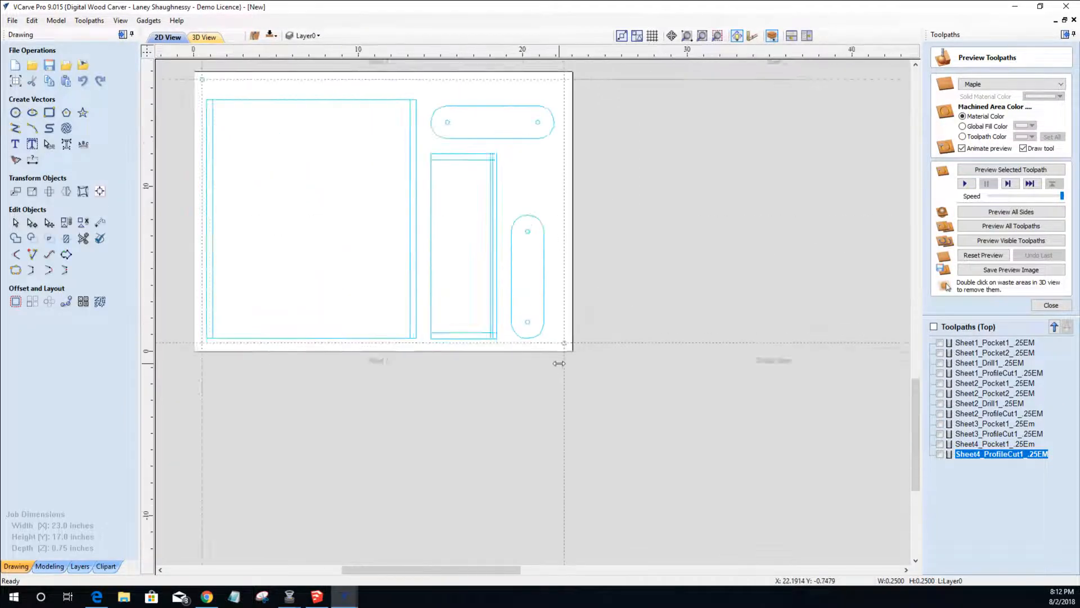
scroll(326, 159, up, 4)
scroll(594, 414, down, 2)
scroll(752, 548, up, 4)
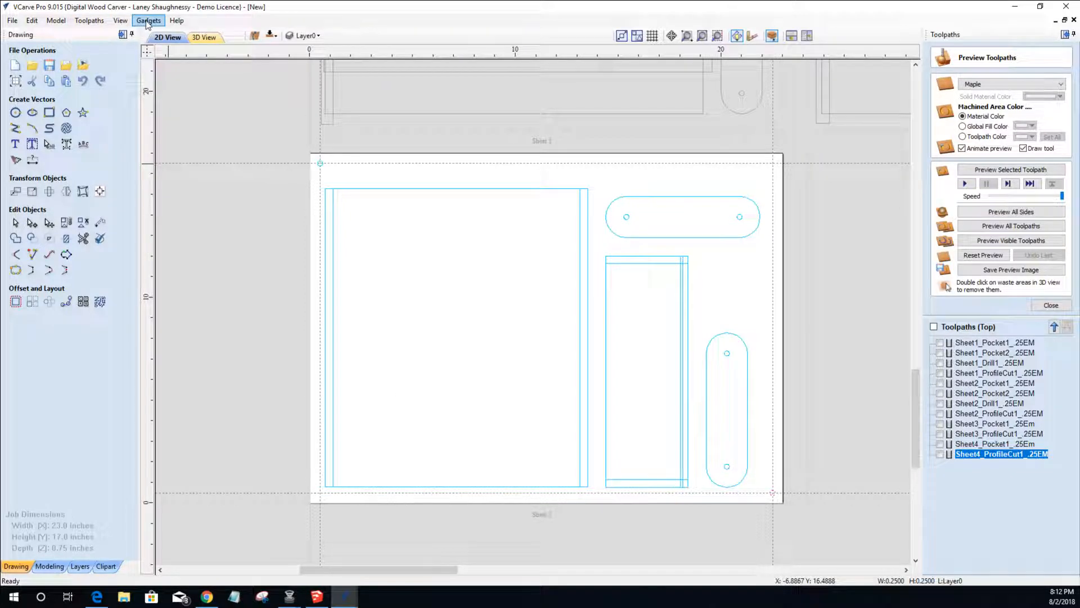
click(121, 21)
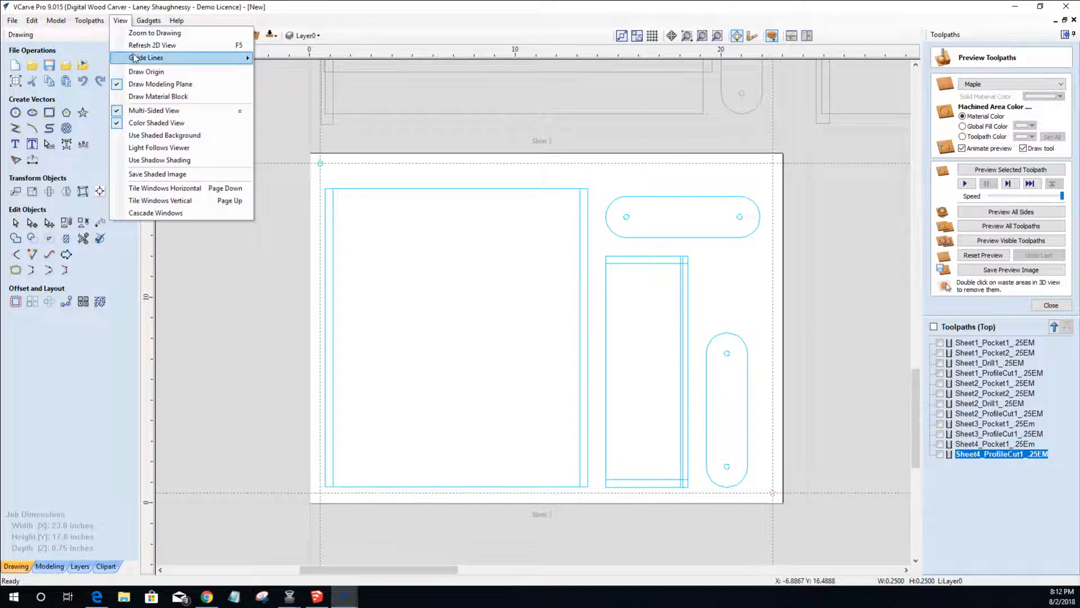
mouse_move(133, 59)
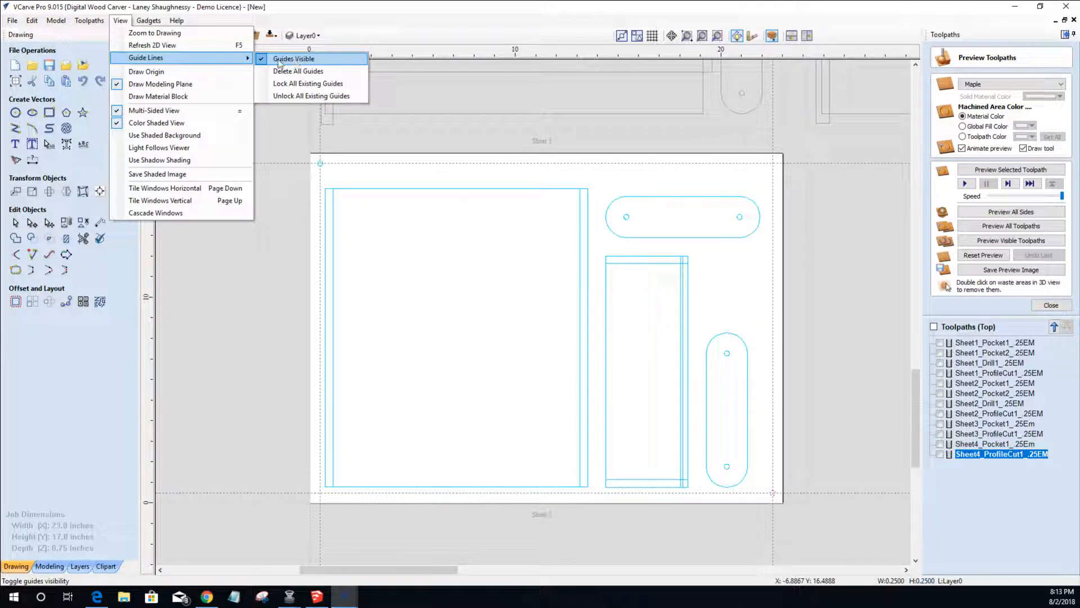
click(279, 61)
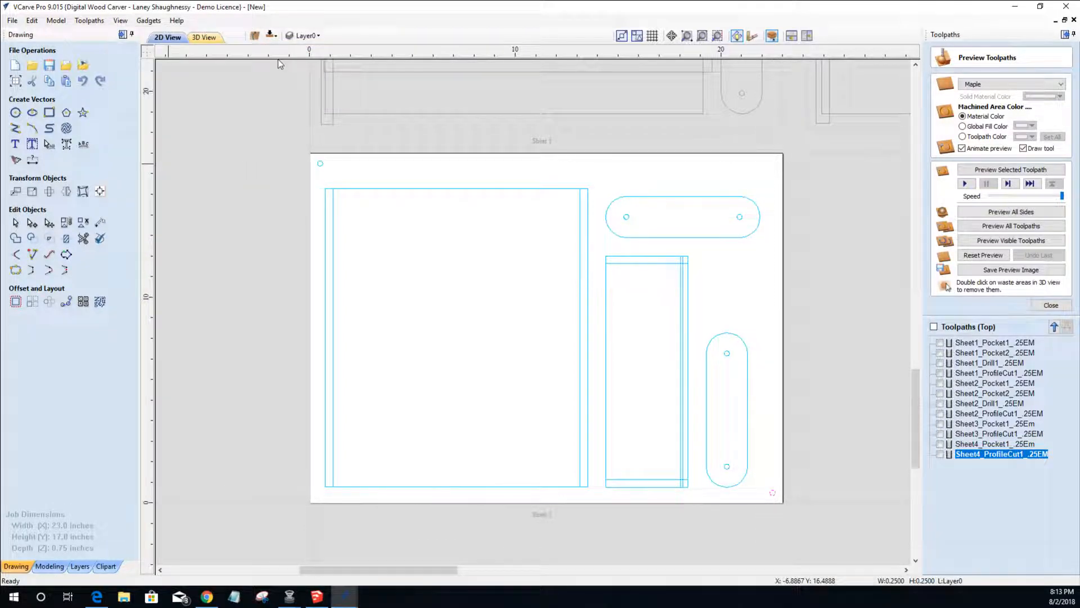
click(272, 410)
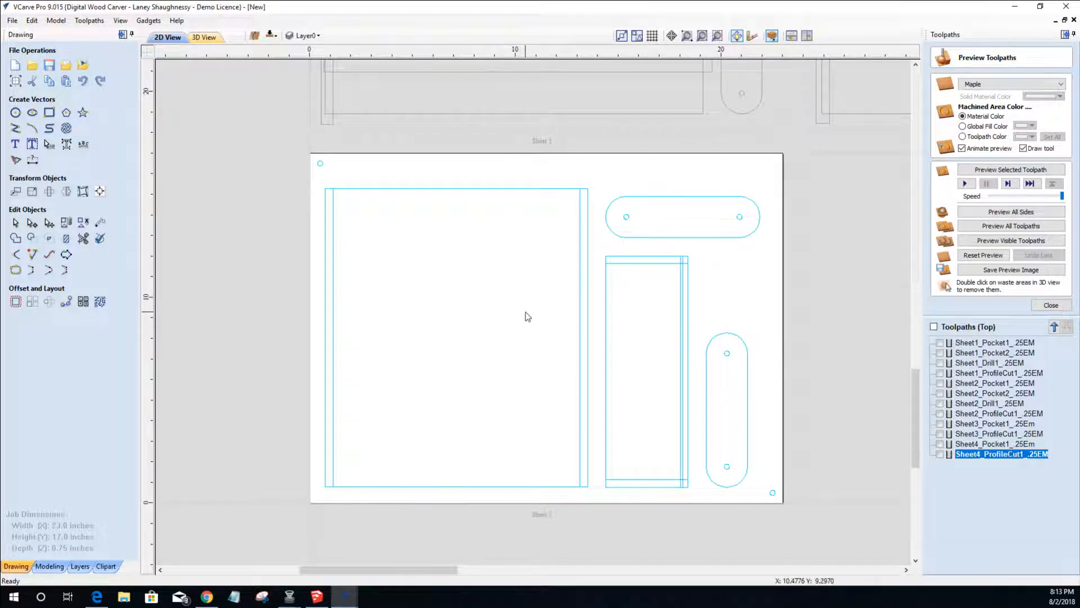
- Select the grouped narrow rectangular panel and examine its rabbet and groove outlines
click(606, 319)
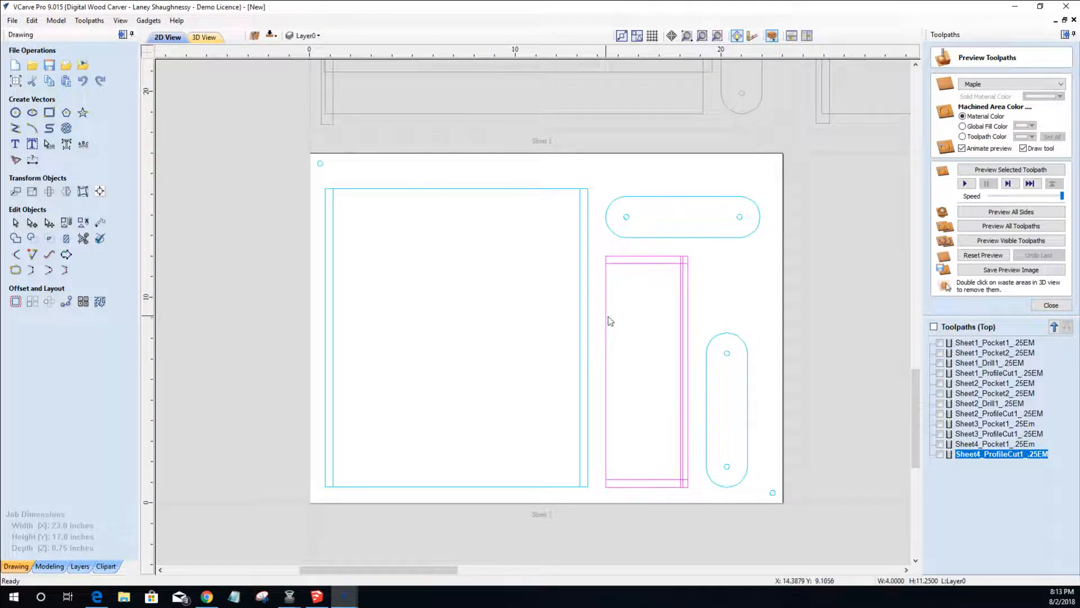
scroll(680, 325, up, 2)
scroll(680, 328, down, 2)
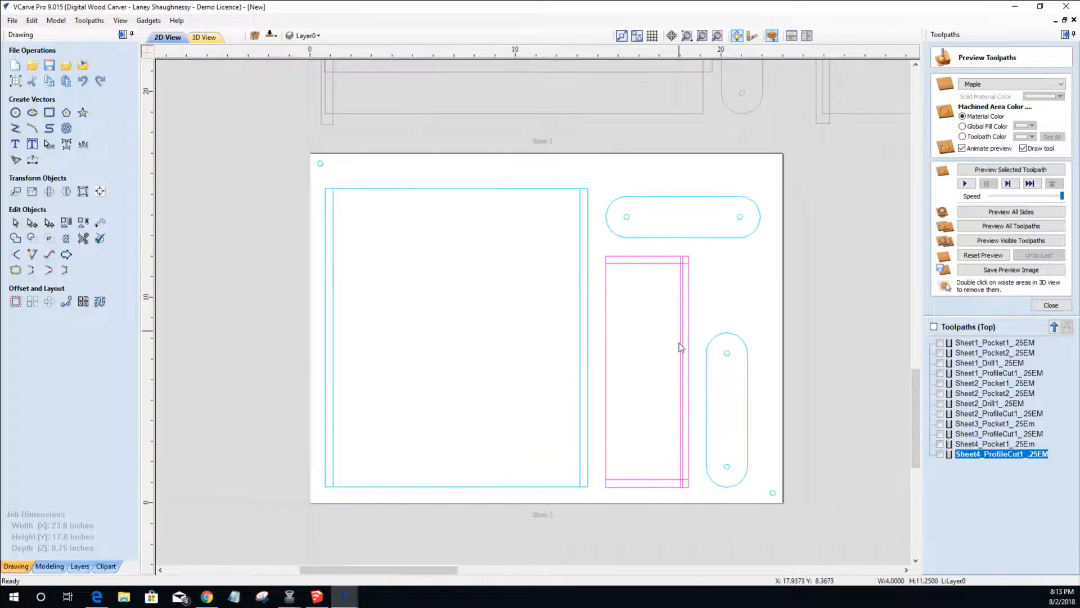
scroll(674, 377, up, 2)
scroll(673, 377, down, 2)
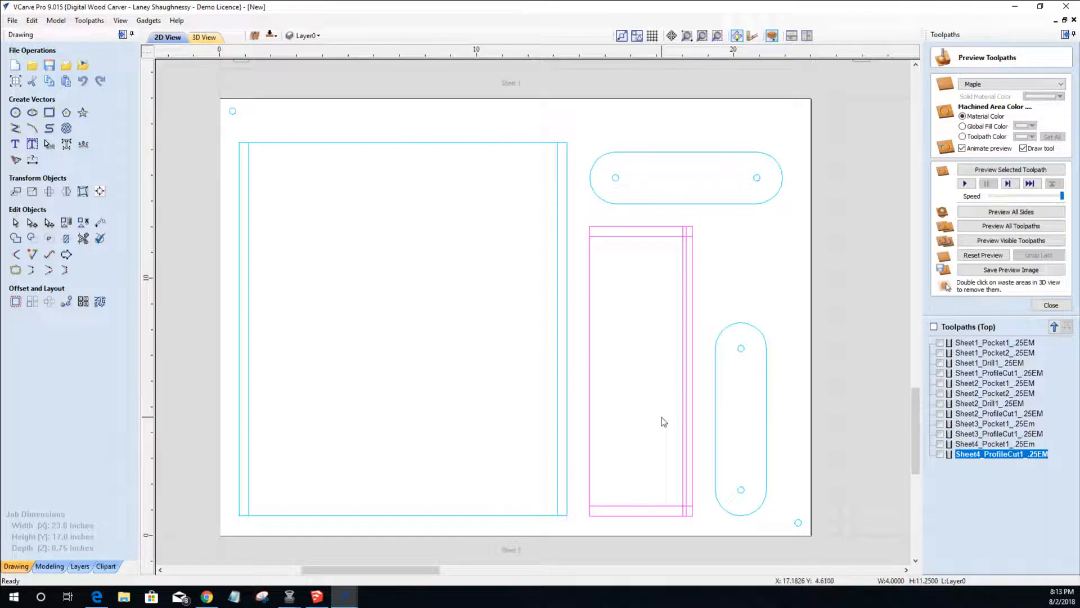
click(627, 516)
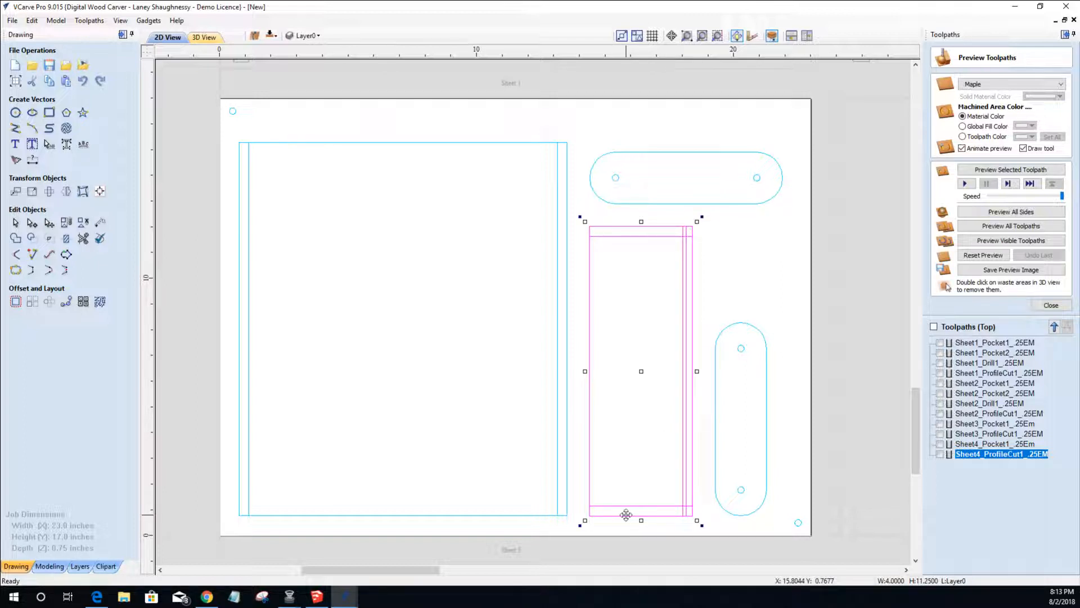
- Switch to the SketchUp laptop stand model and examine the end rabbets on the drawer parts, then return to VCarve Pro
click(316, 597)
scroll(410, 453, down, 4)
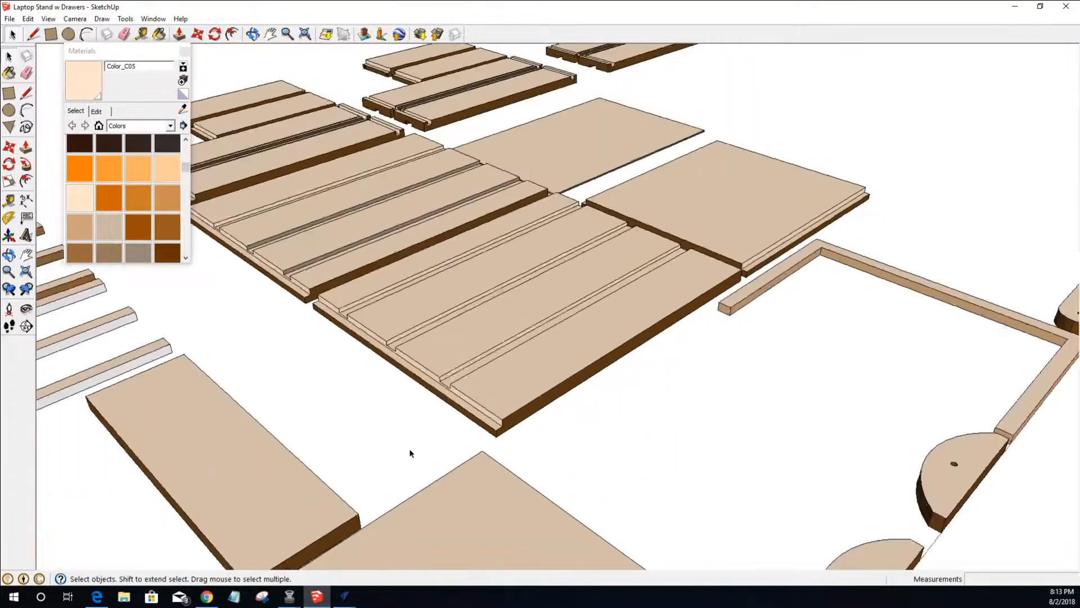
scroll(410, 453, down, 3)
scroll(470, 267, up, 3)
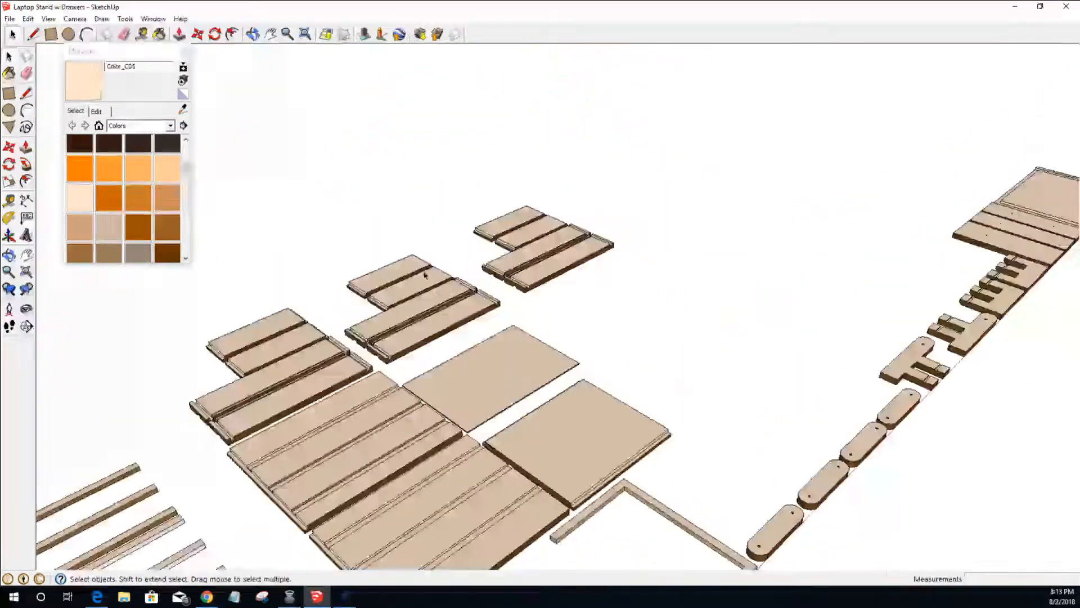
scroll(326, 260, up, 6)
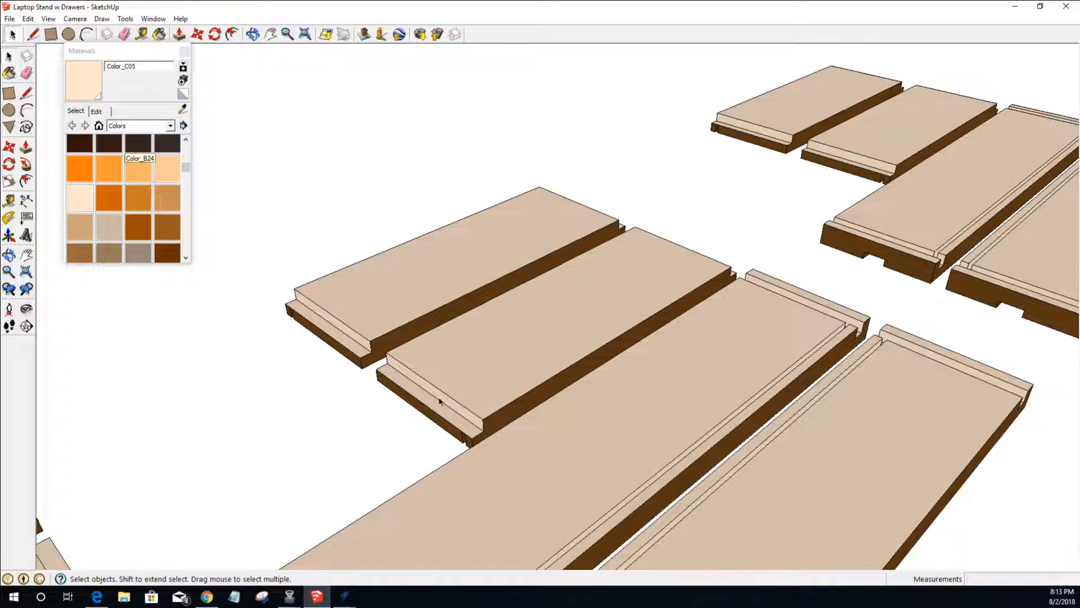
scroll(588, 271, up, 3)
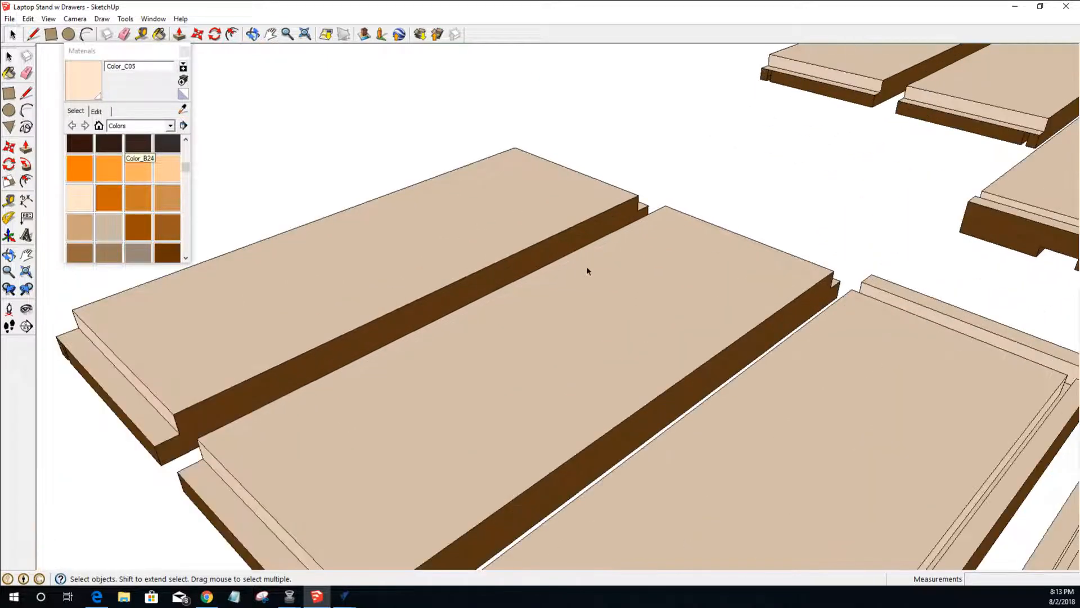
click(557, 383)
scroll(588, 380, down, 4)
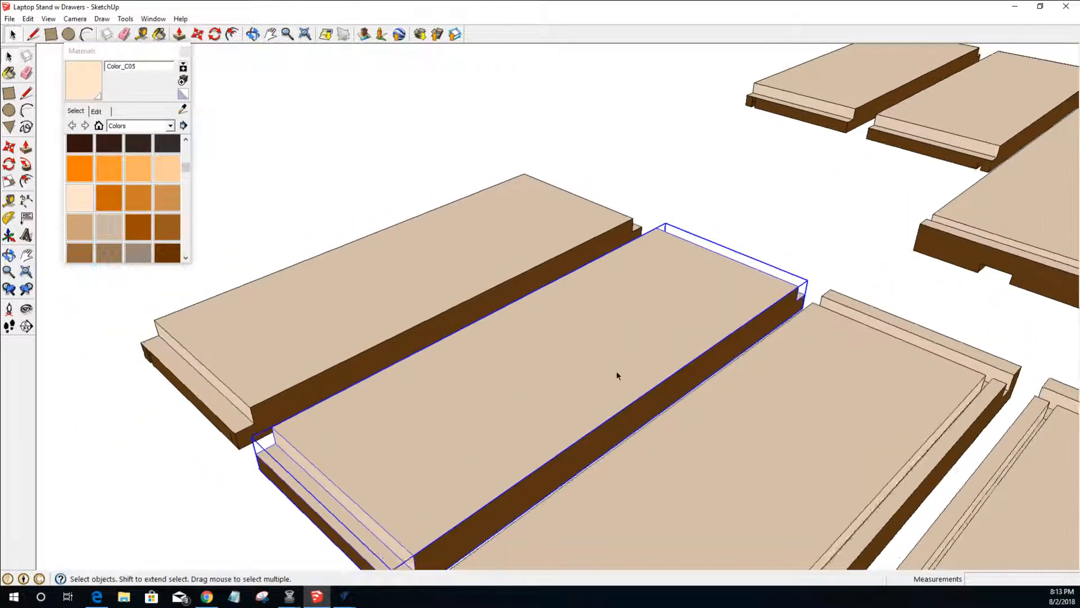
middle_drag(377, 559, 531, 572)
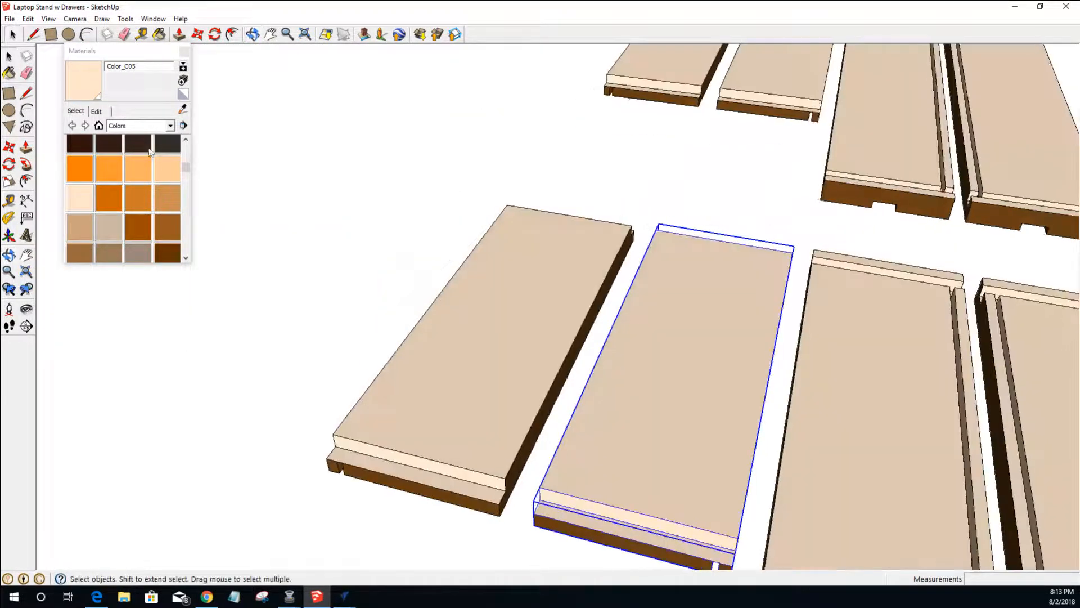
click(1015, 8)
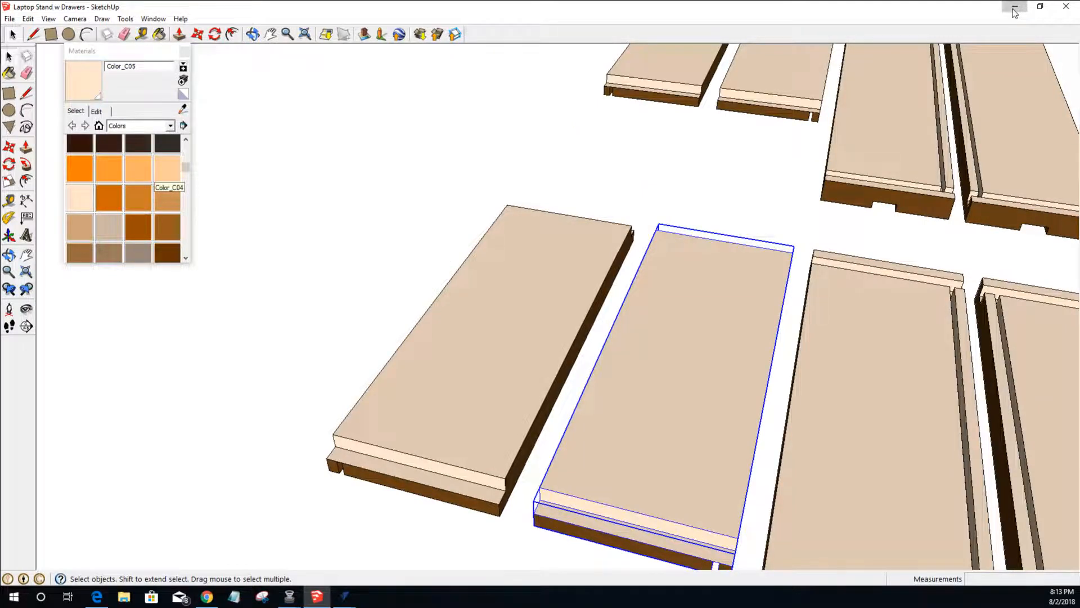
- Ungroup the large panel, the narrow panel and the two rounded parts with holes, then clear the selection
click(629, 305)
click(628, 206)
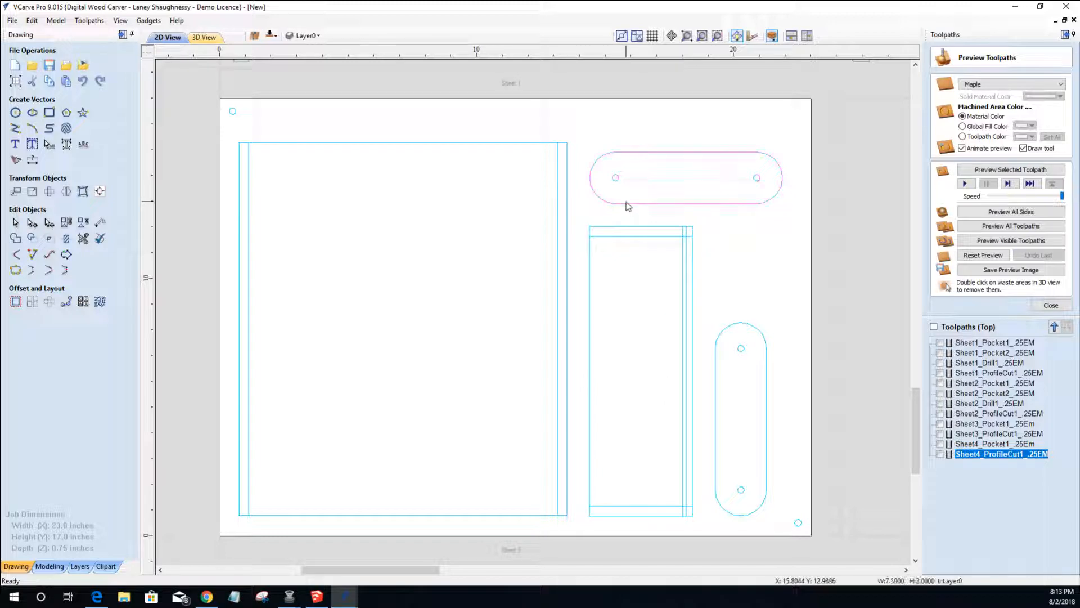
shift+click(741, 326)
shift+click(687, 293)
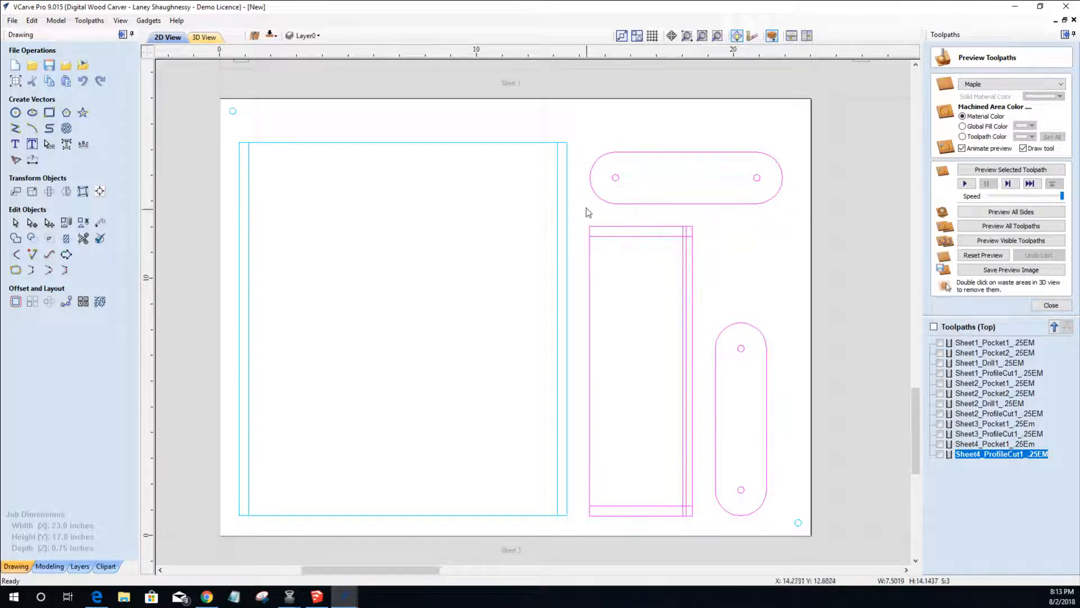
shift+click(566, 205)
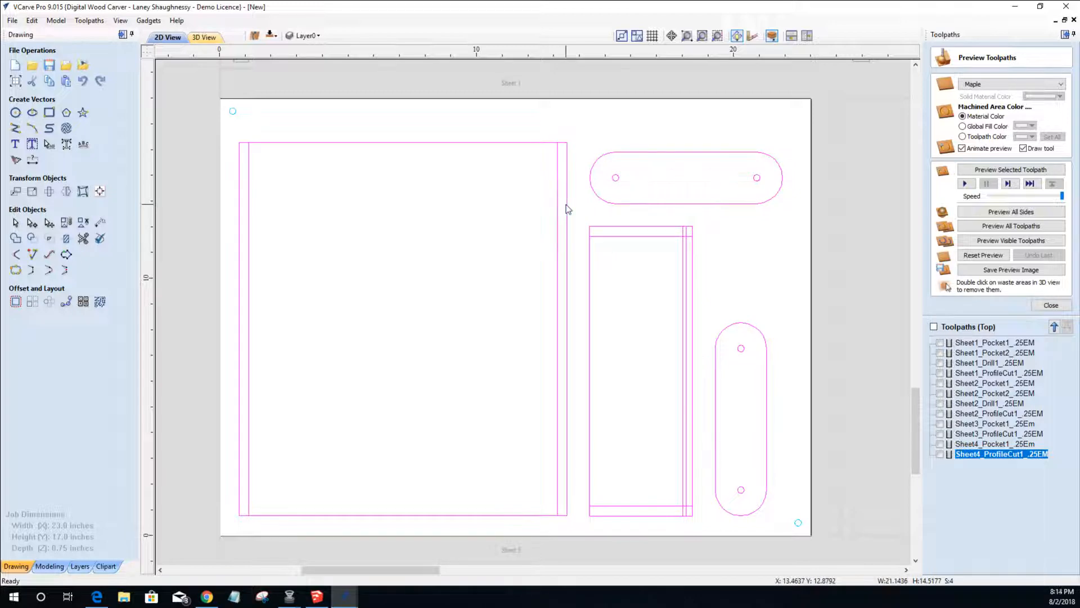
click(83, 223)
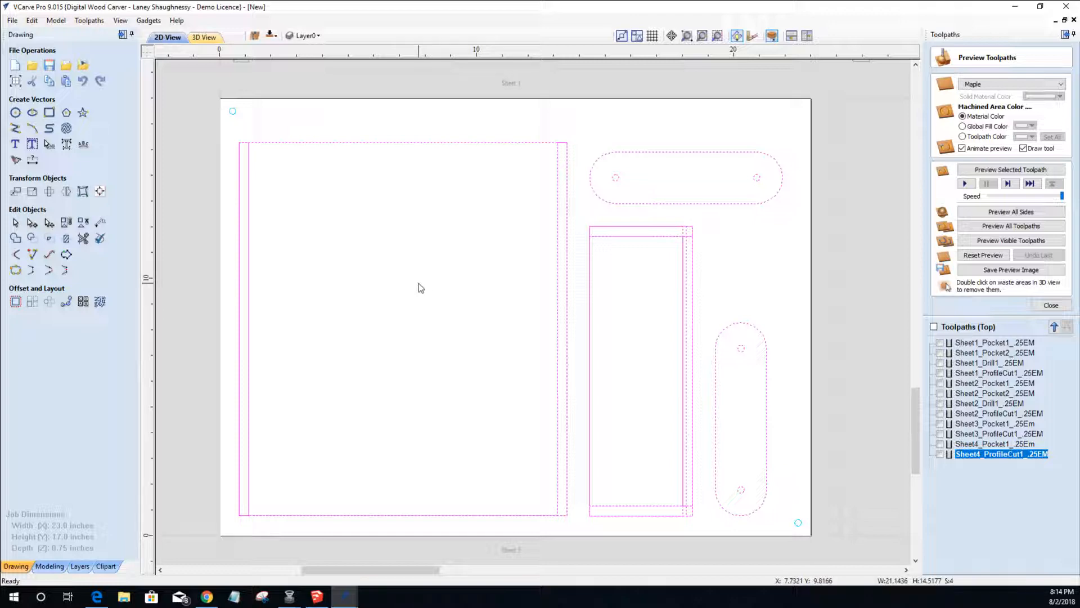
click(380, 298)
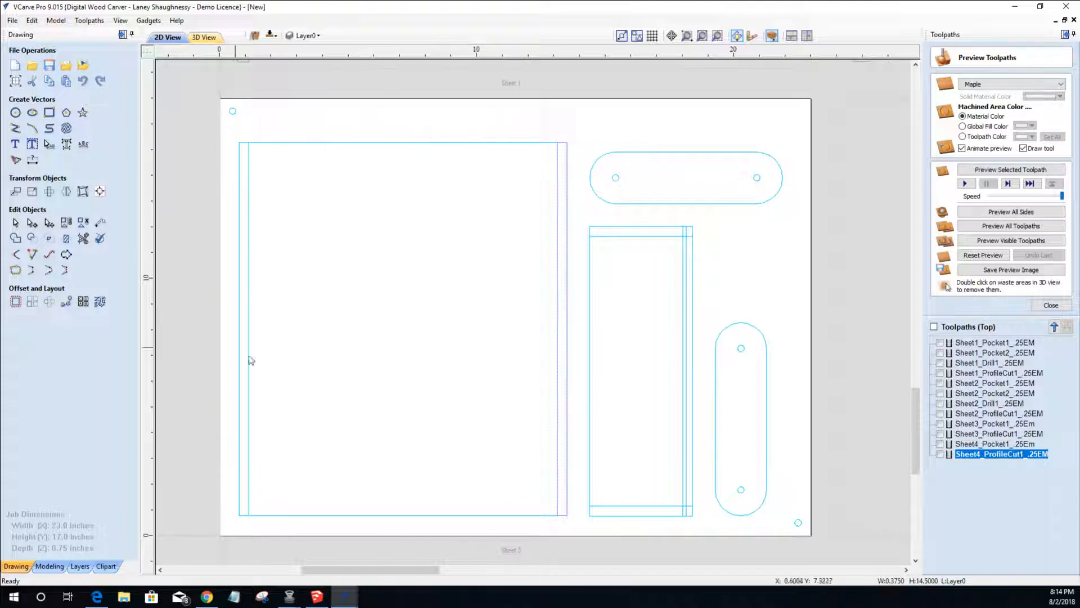
- Select the two side rabbet rectangles on the large panel and stretch them evenly past its upper and lower edges to about 15.29 inches high
click(459, 143)
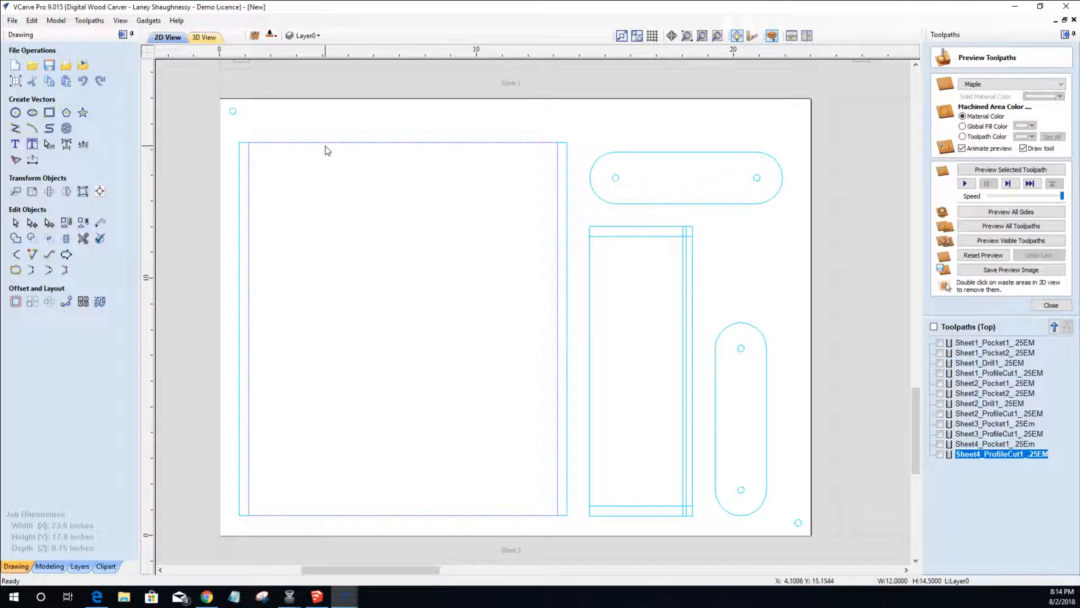
click(392, 390)
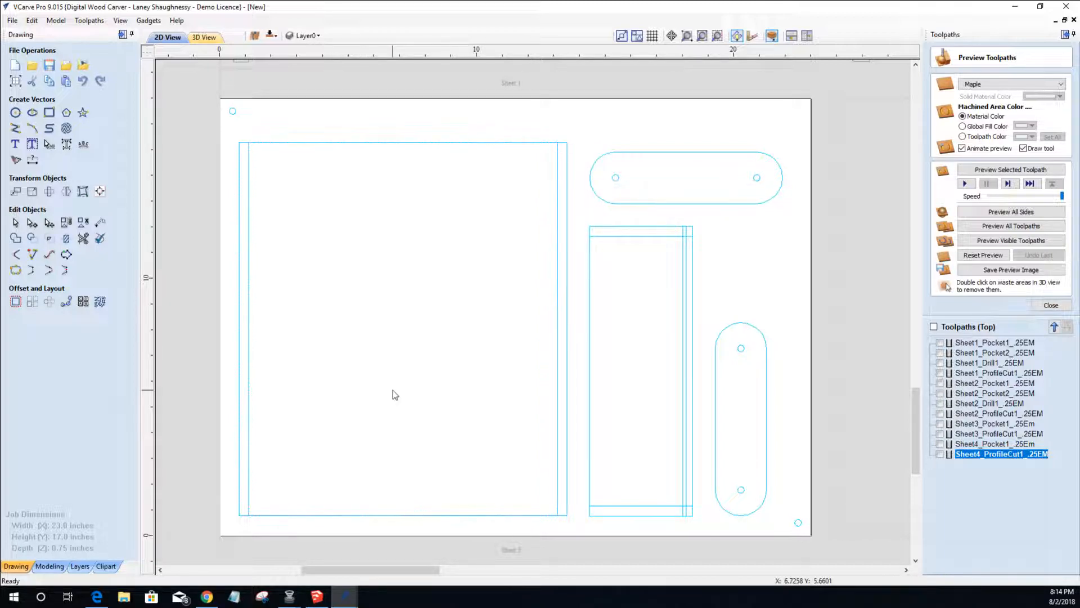
click(439, 144)
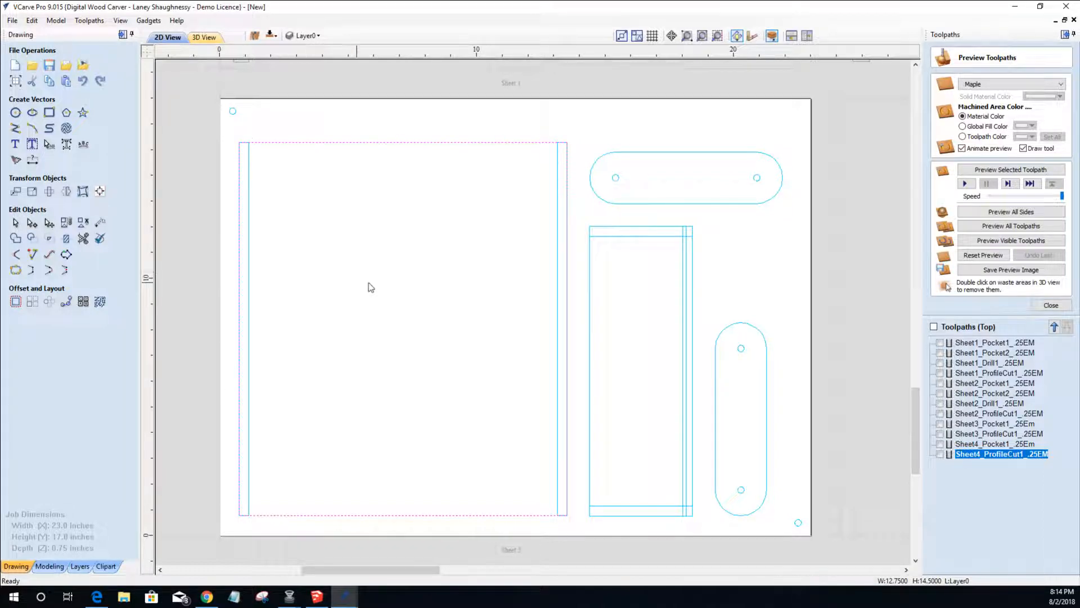
click(248, 265)
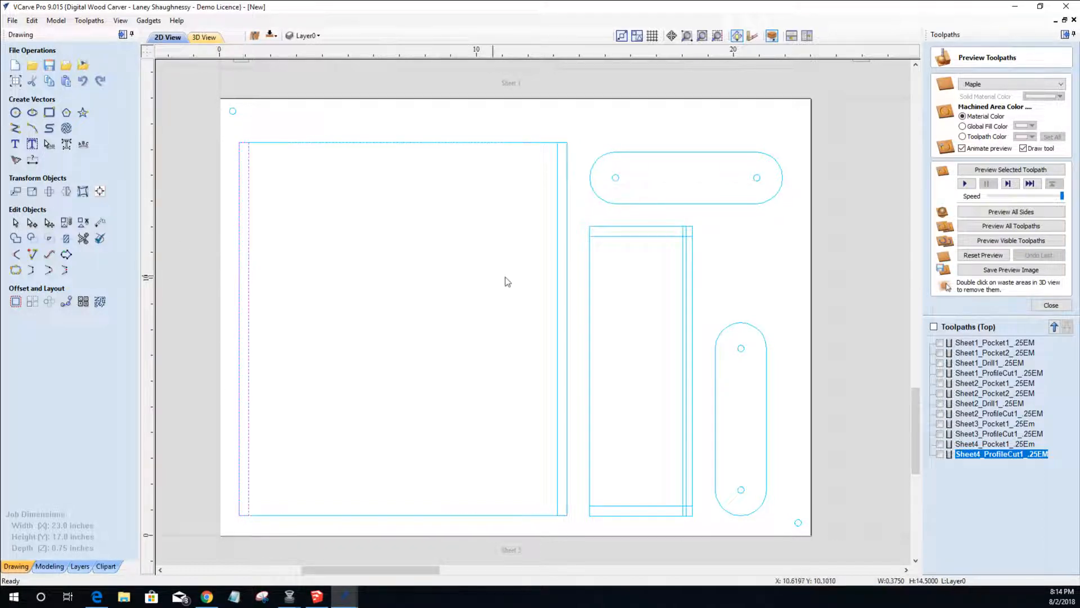
click(557, 299)
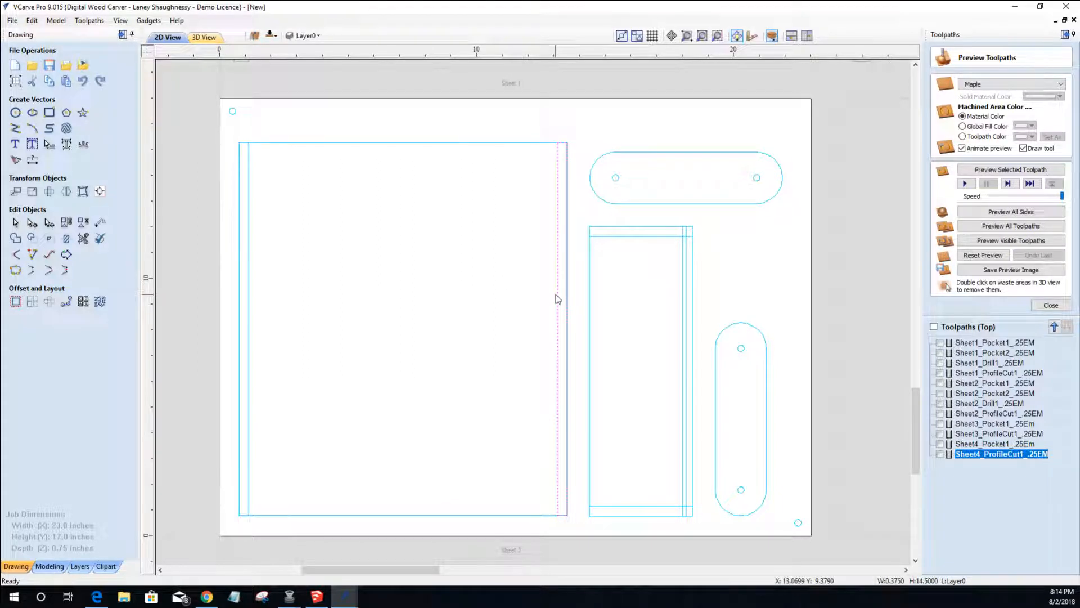
click(556, 295)
shift+click(248, 246)
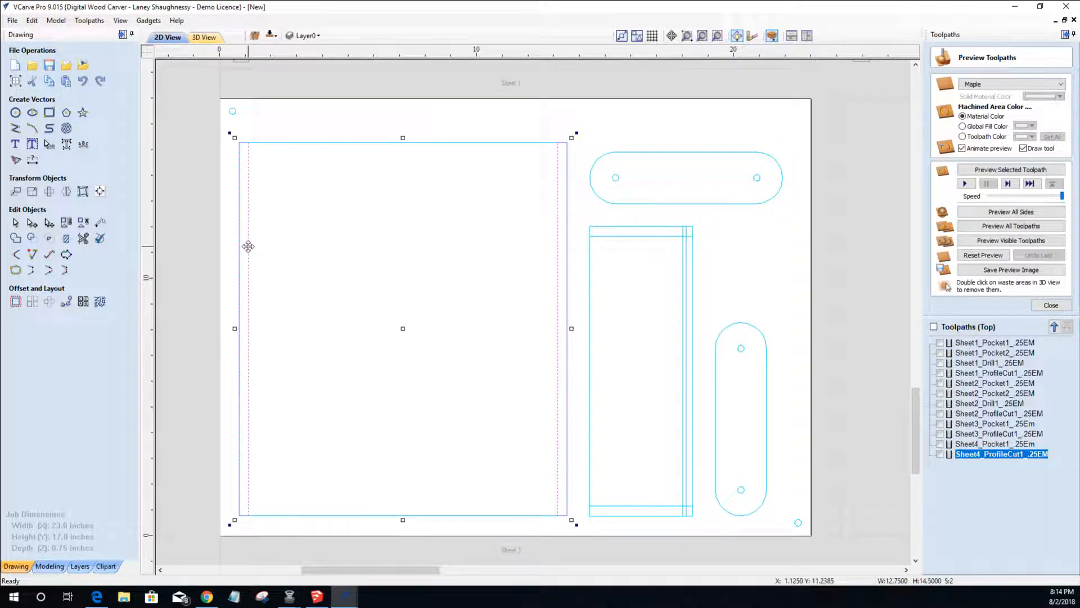
click(403, 134)
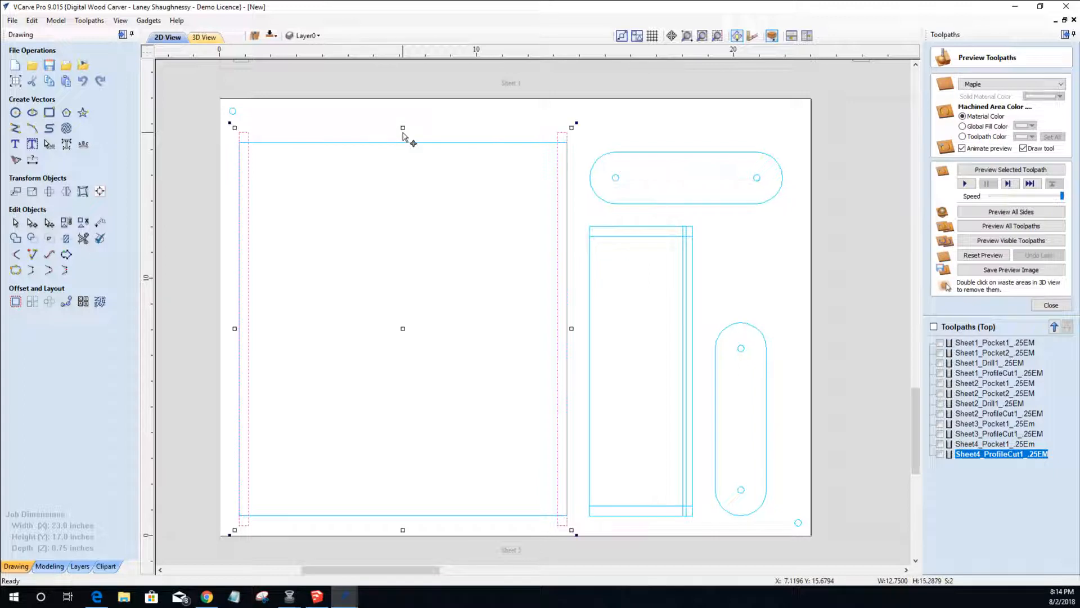
- Widen the large panel's two side rabbet rectangles outward past its side edges to about 0.62 inches each
click(418, 249)
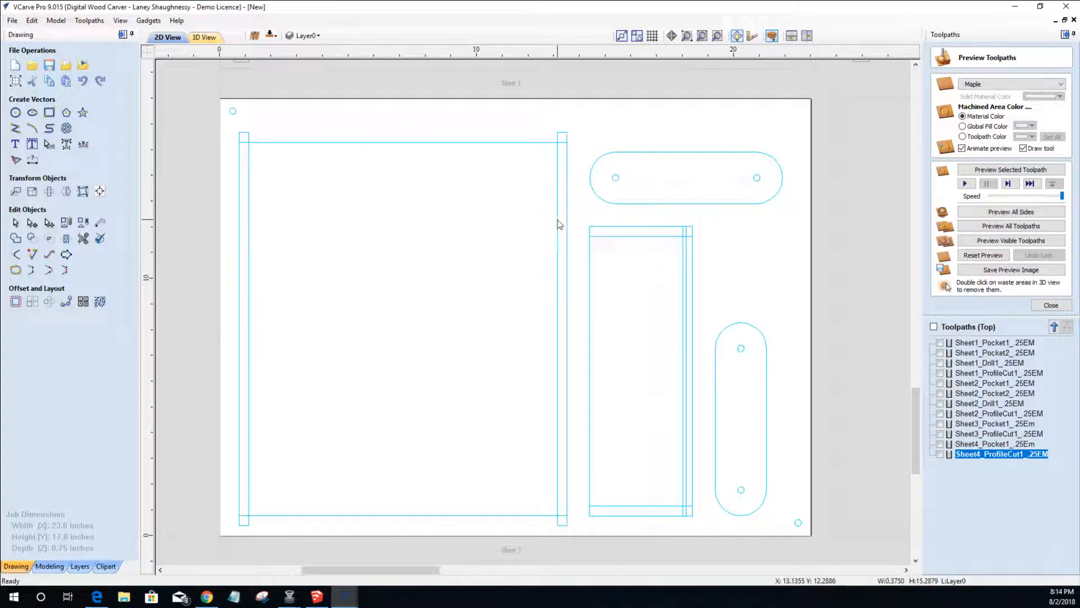
click(564, 322)
drag(562, 323, 573, 329)
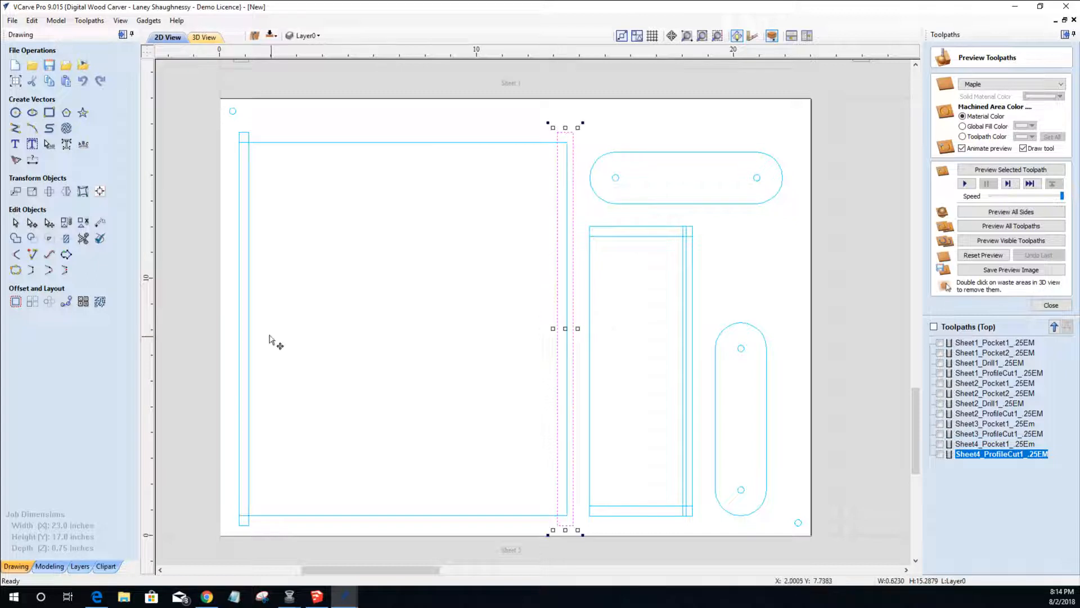
click(239, 320)
drag(238, 319, 232, 328)
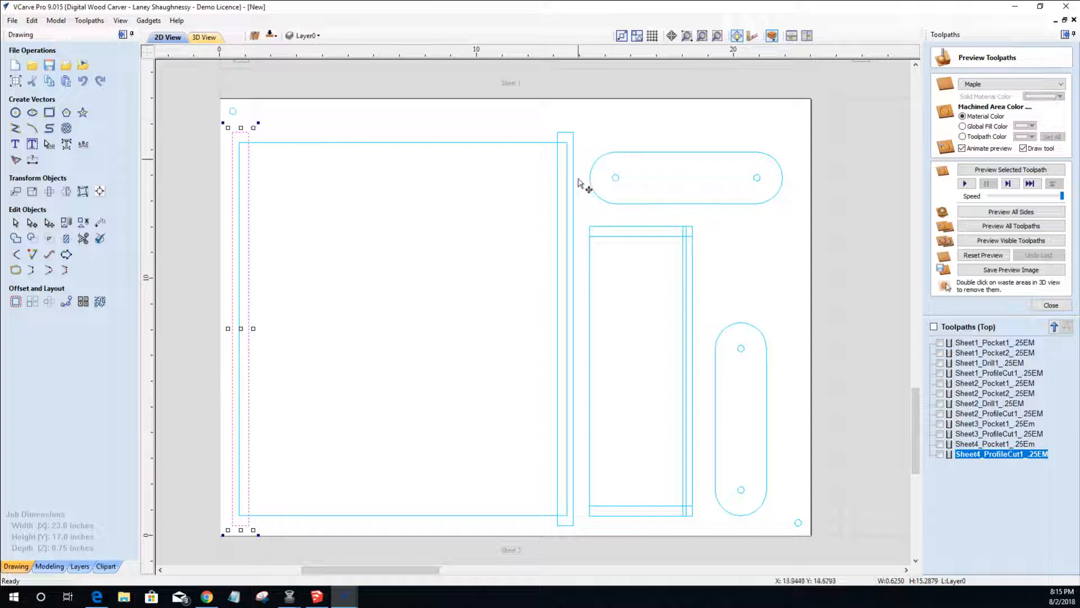
- Select the large panel's outline and one side rabbet in turn to check their overlap, then clear the selection
click(567, 332)
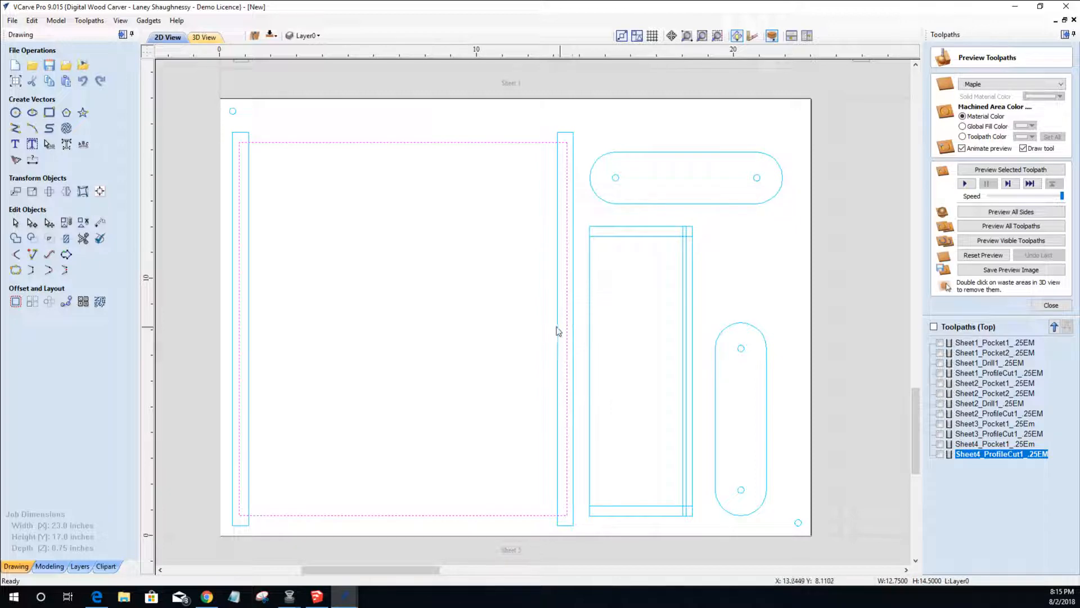
click(558, 331)
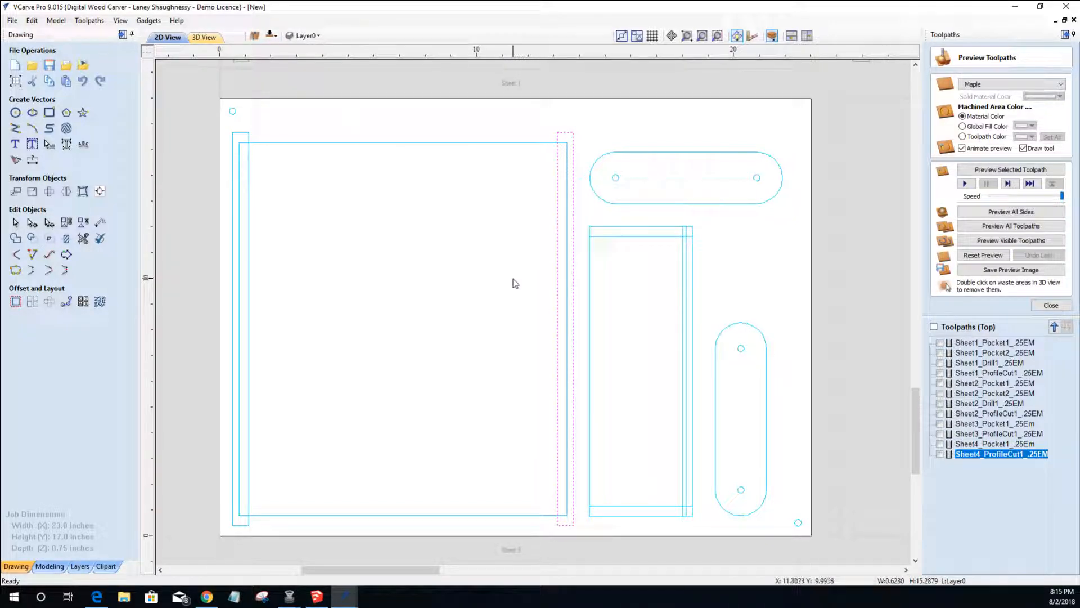
click(439, 276)
- Examine the overlapping outlines at the narrow panel's two upper corners, selecting the individual rectangles
click(685, 251)
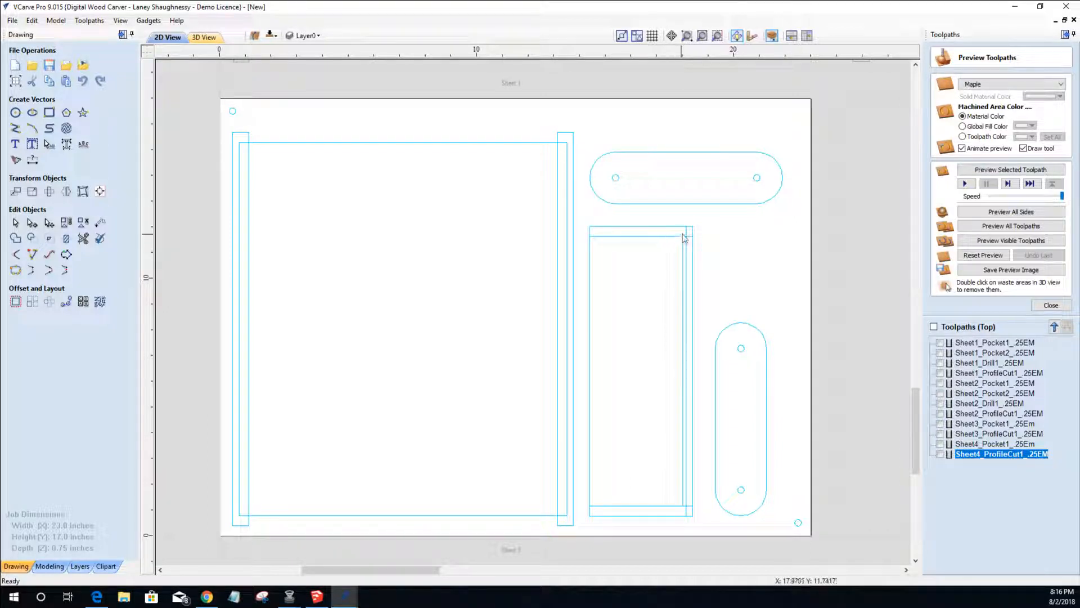
scroll(692, 234, up, 6)
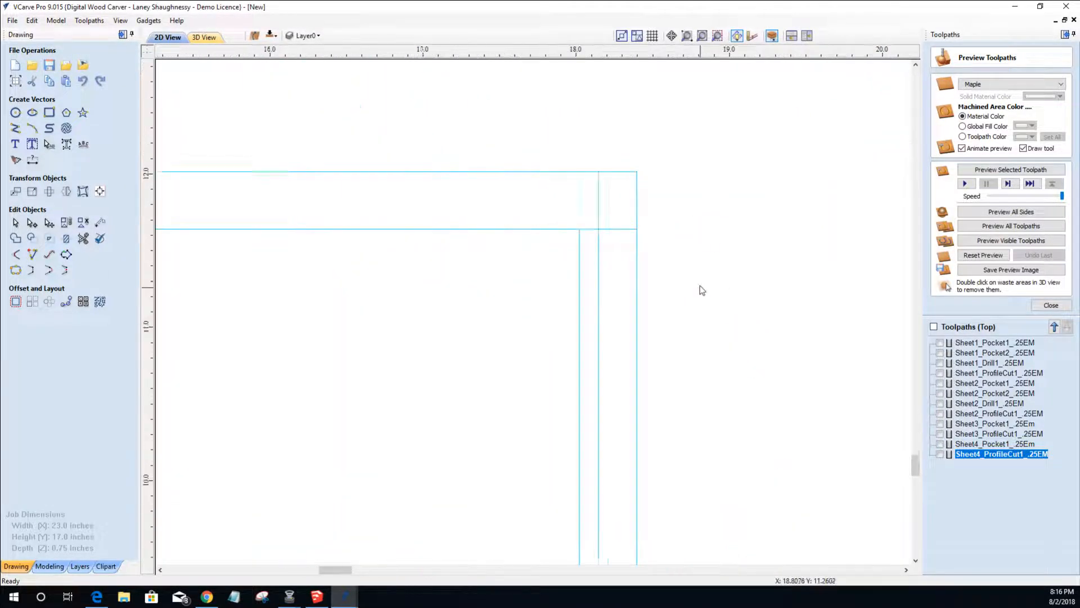
click(641, 241)
scroll(643, 248, down, 2)
scroll(643, 247, down, 4)
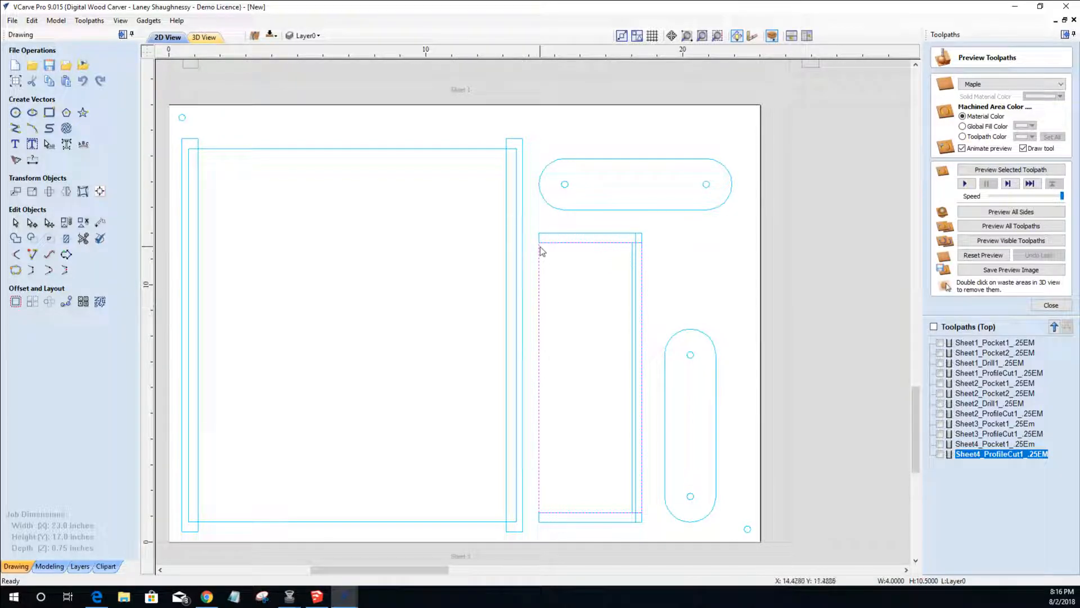
scroll(540, 251, up, 3)
scroll(540, 250, up, 3)
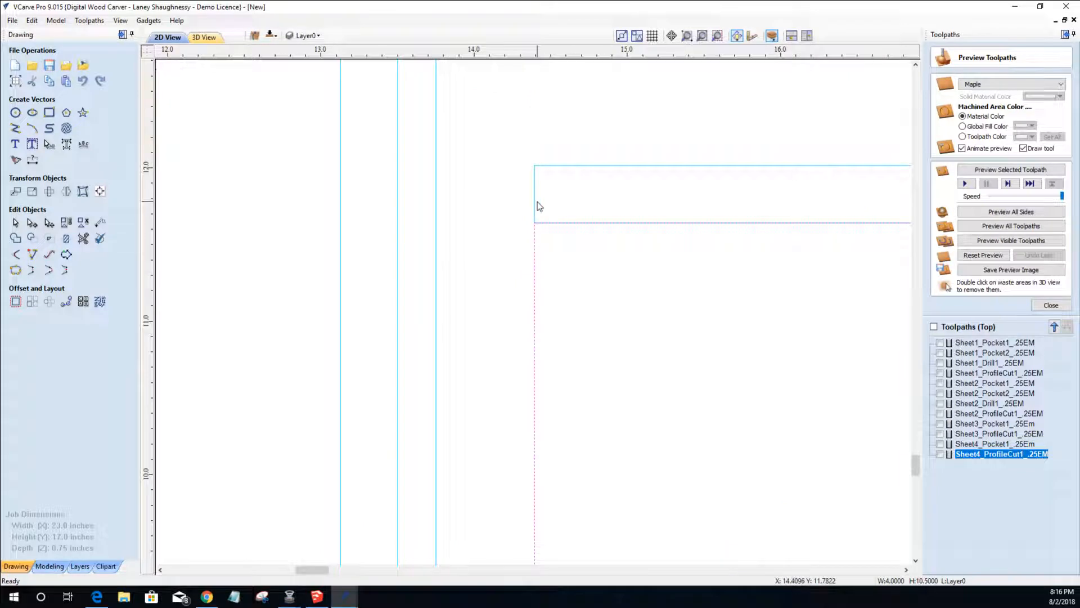
click(534, 201)
click(535, 232)
scroll(526, 316, down, 3)
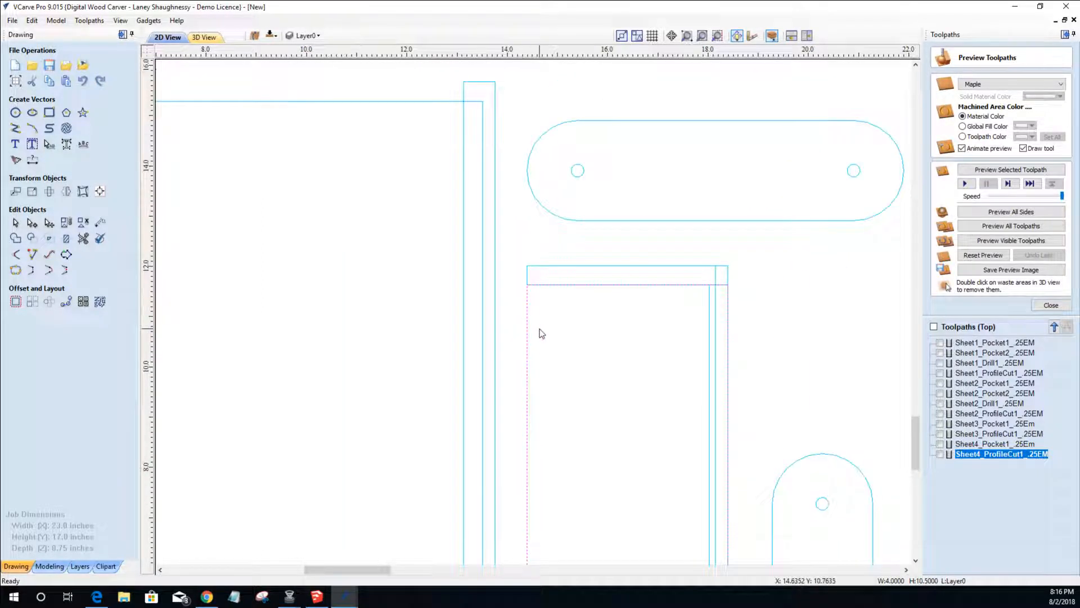
click(528, 331)
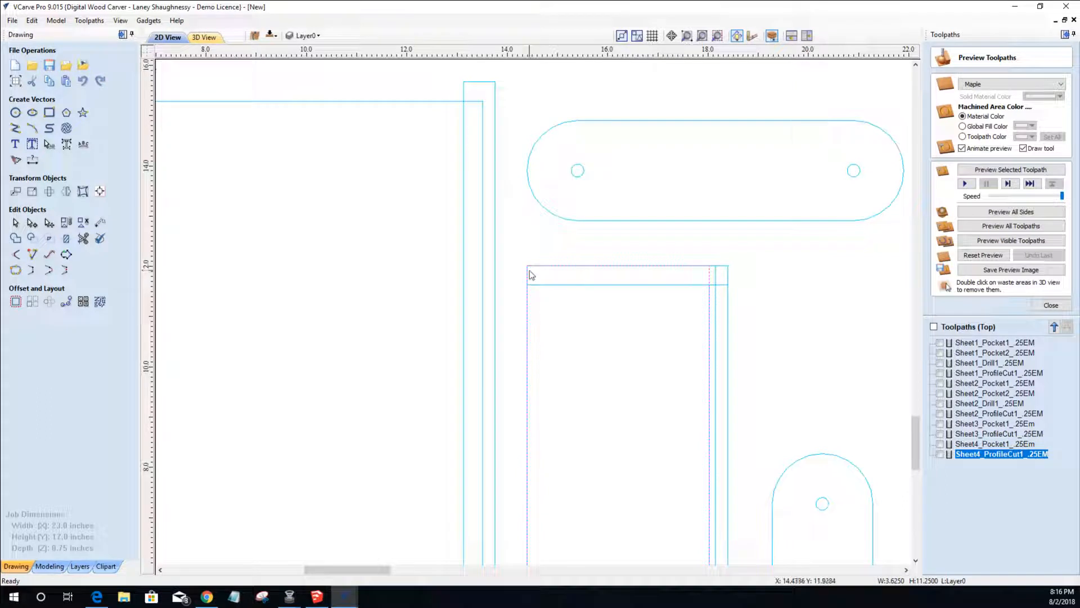
- Select the tall outline at the narrow panel's upper edge and follow it down to its lower end
scroll(613, 275, up, 4)
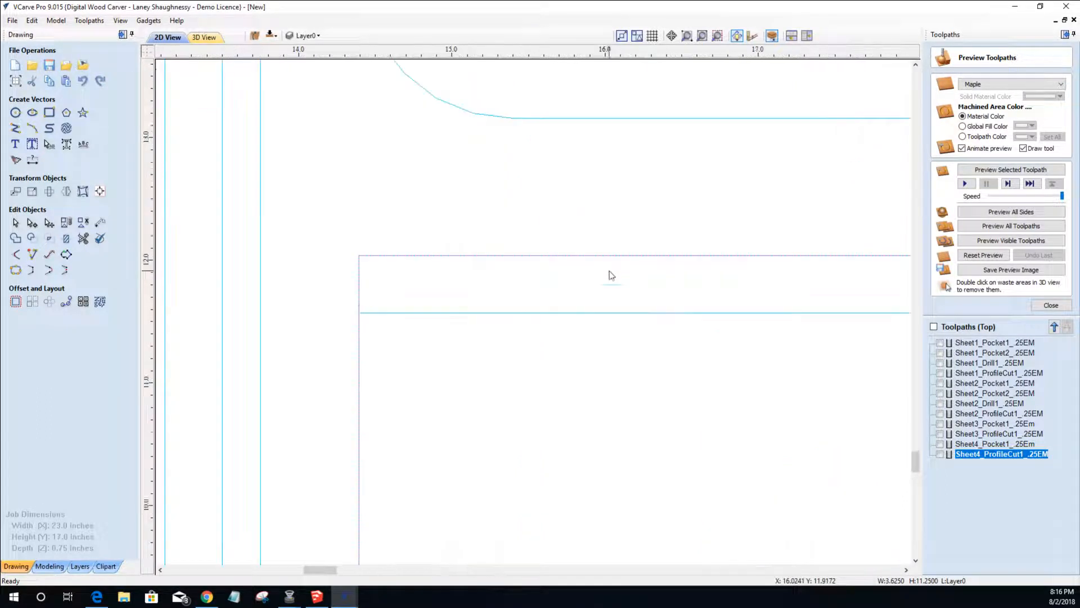
click(381, 254)
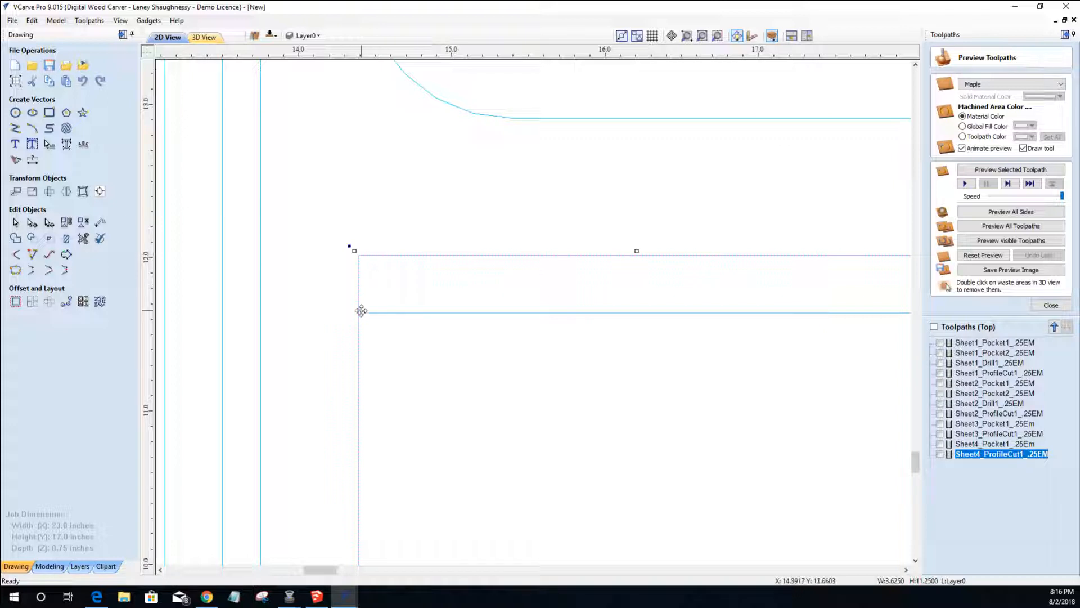
scroll(362, 311, down, 3)
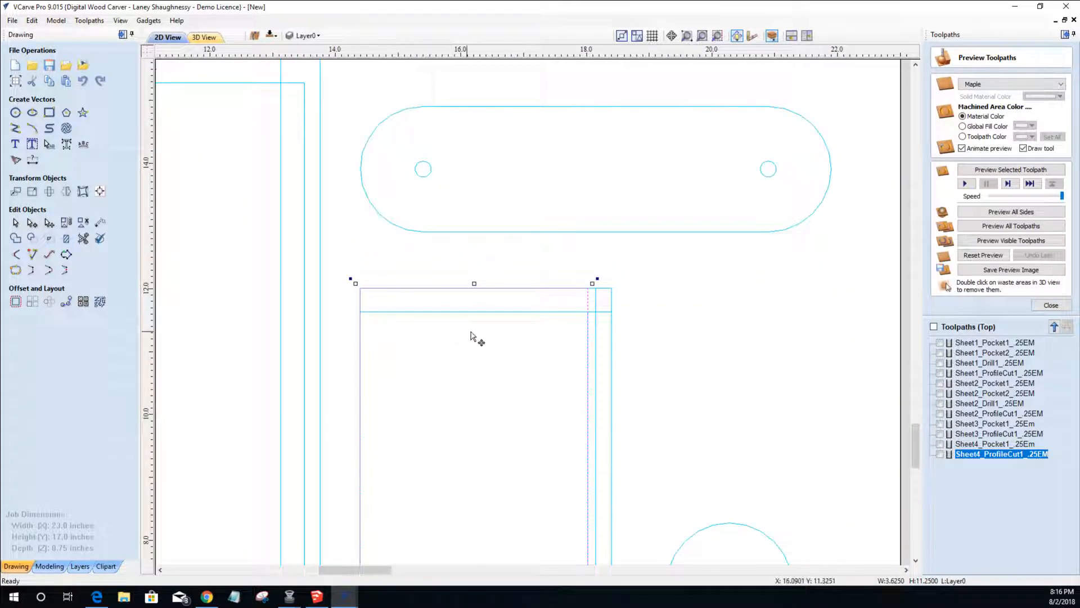
scroll(372, 433, down, 3)
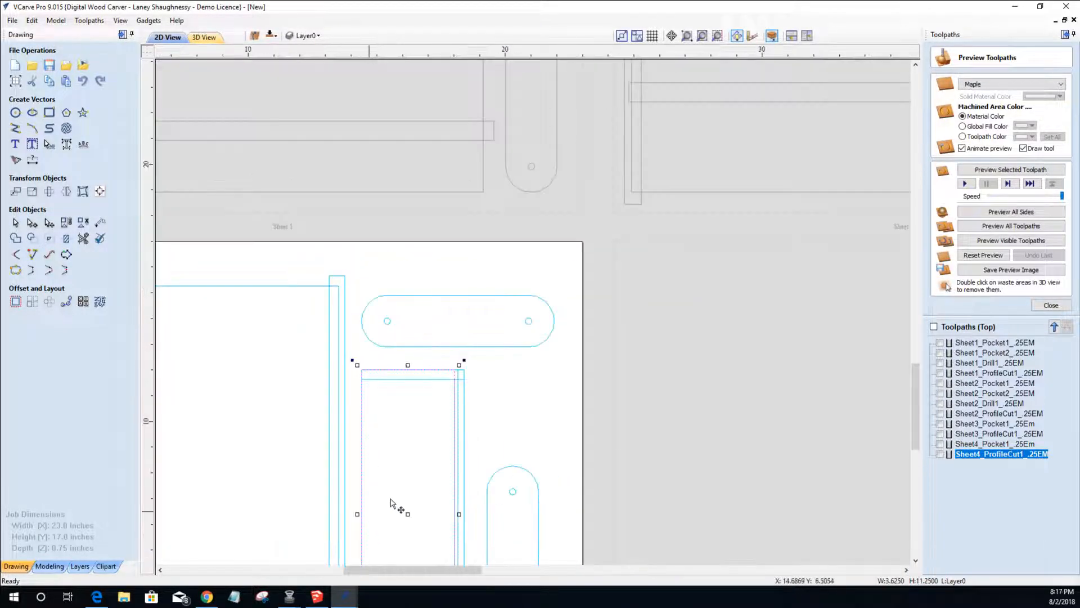
drag(918, 385, 919, 420)
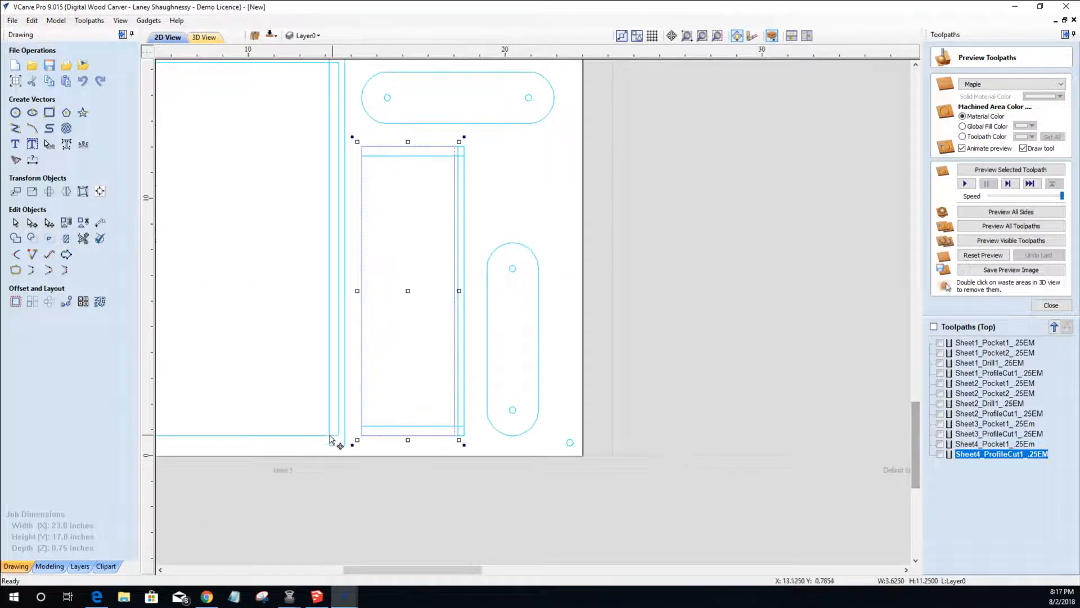
scroll(374, 439, up, 2)
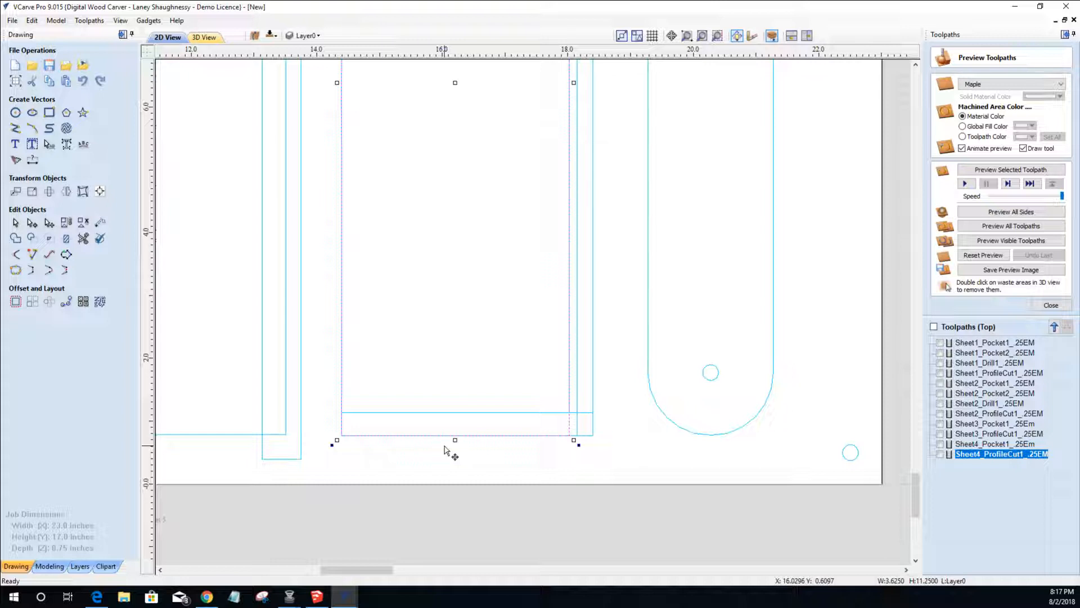
- Examine where the tall outline, groove and lower rabbet meet at the narrow panel's lower corner
click(560, 451)
scroll(566, 448, up, 1)
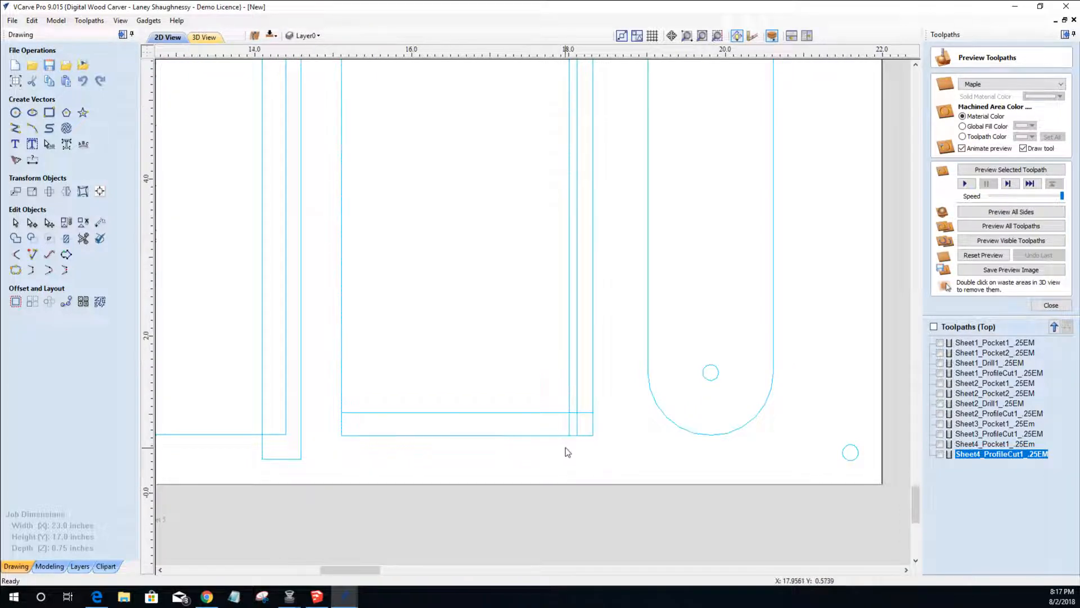
scroll(569, 451, up, 1)
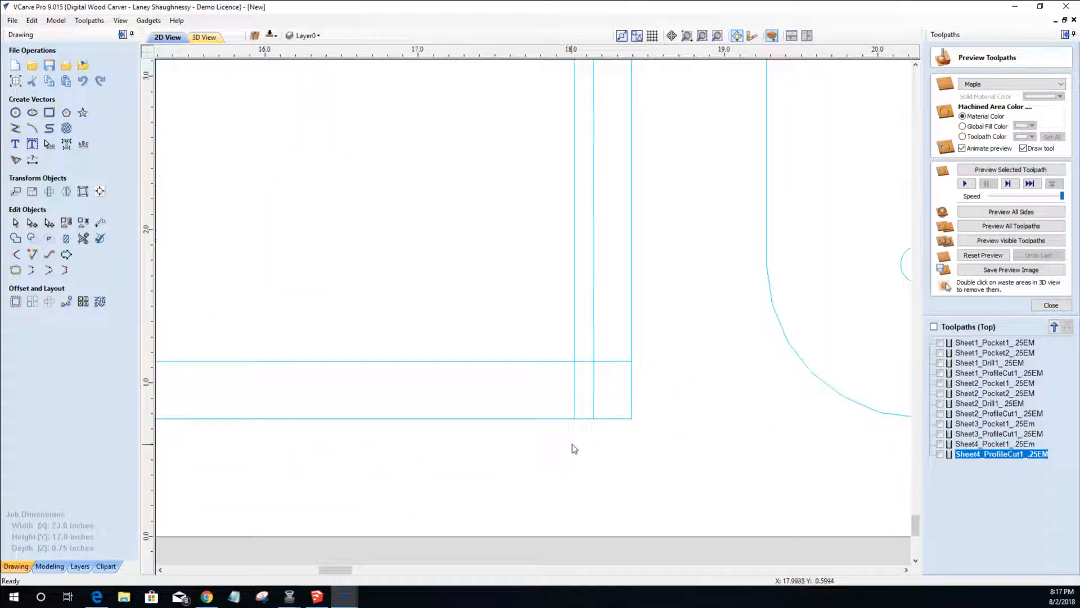
click(541, 420)
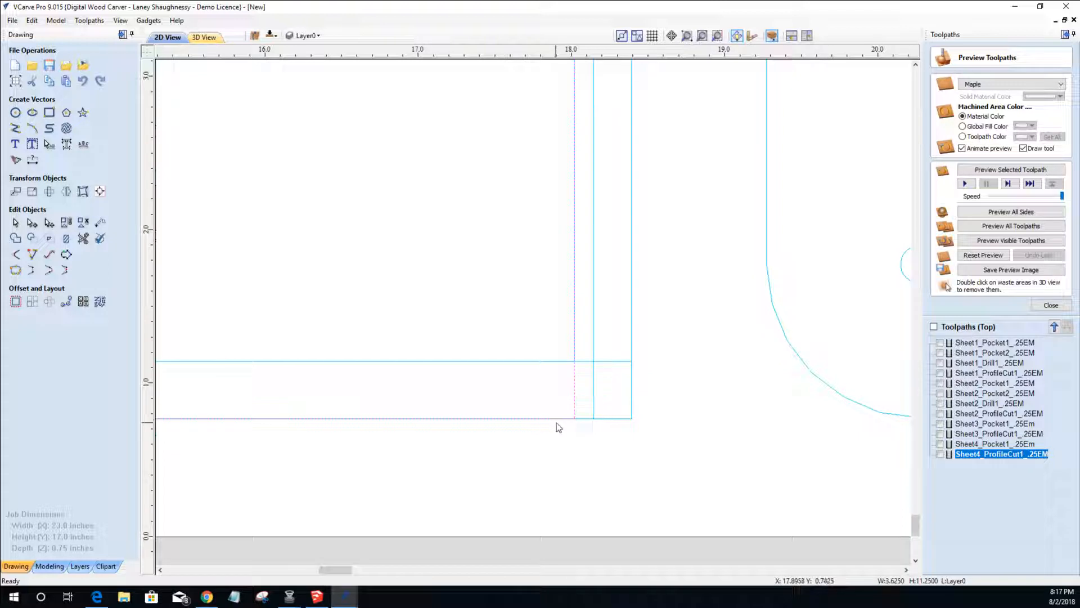
click(582, 418)
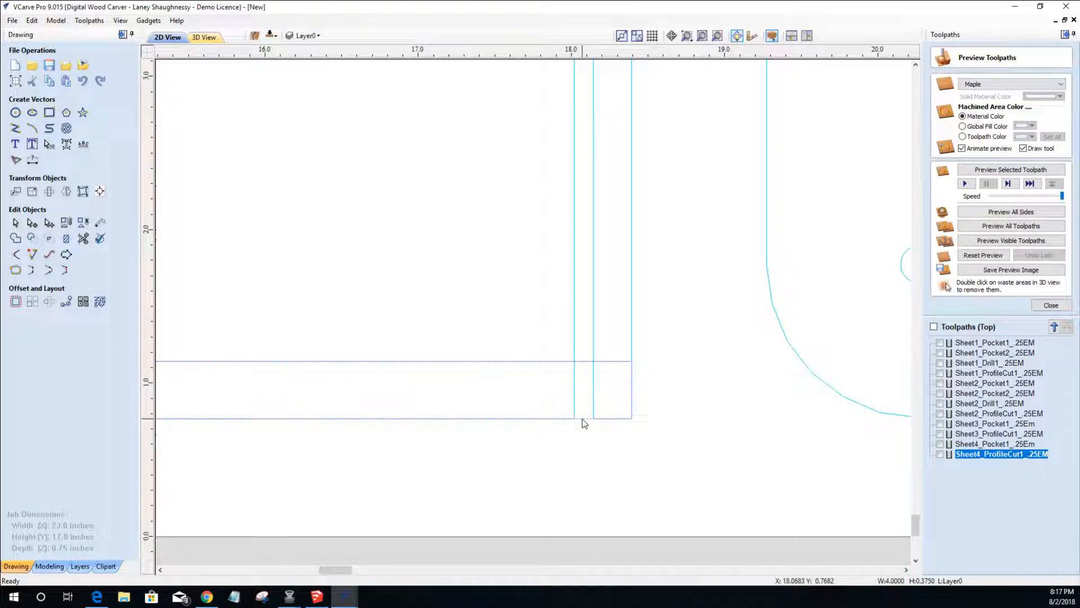
- Stretch the narrow panel's lower rabbet rectangle past its side and lower edges to about 4.28 by 0.50 inches
scroll(585, 423, down, 3)
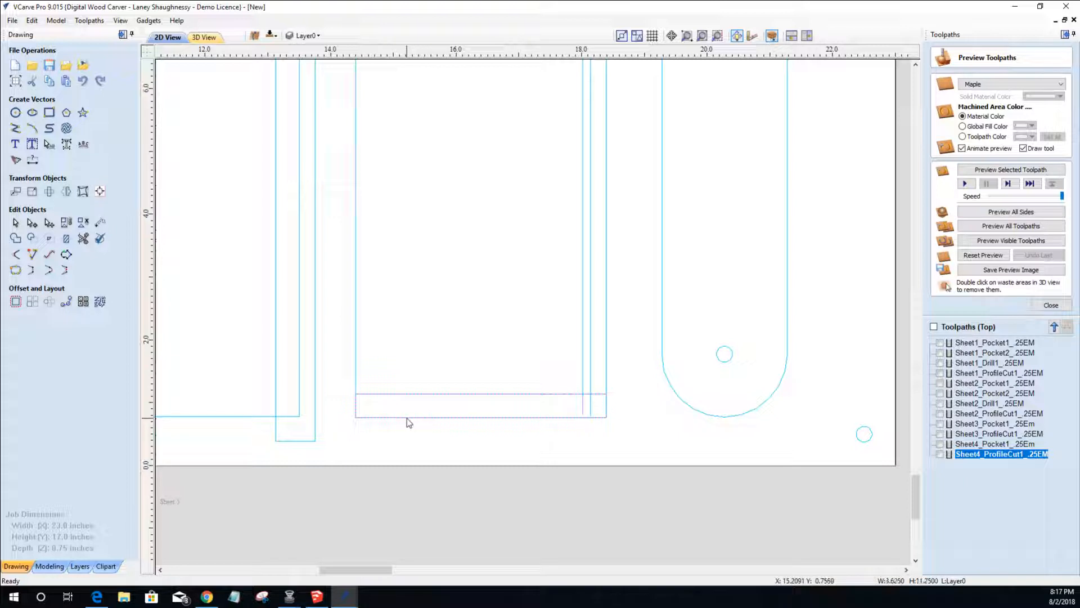
click(587, 416)
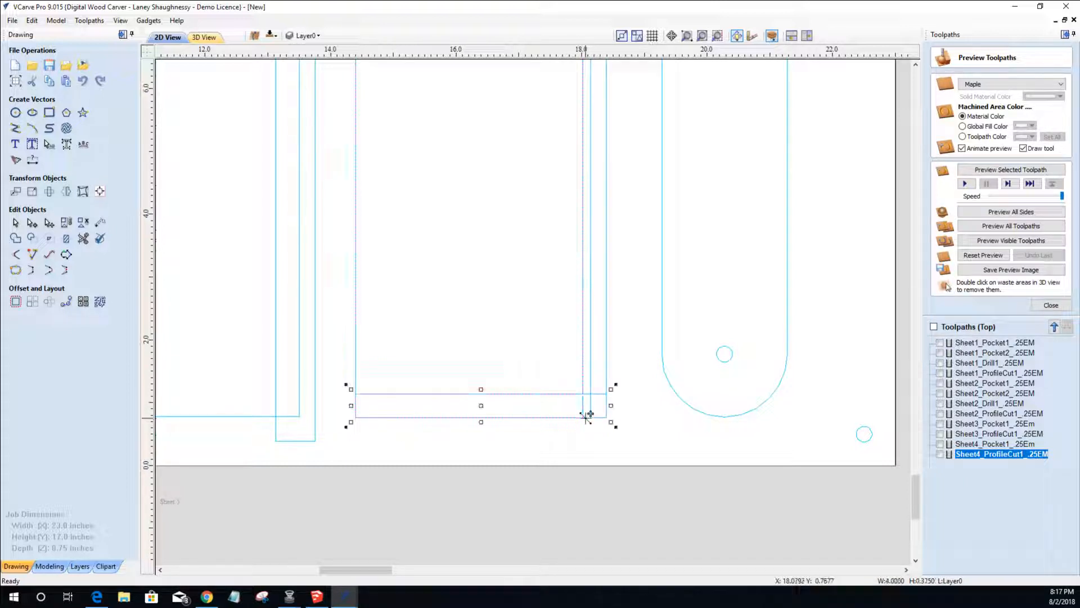
drag(352, 405, 346, 405)
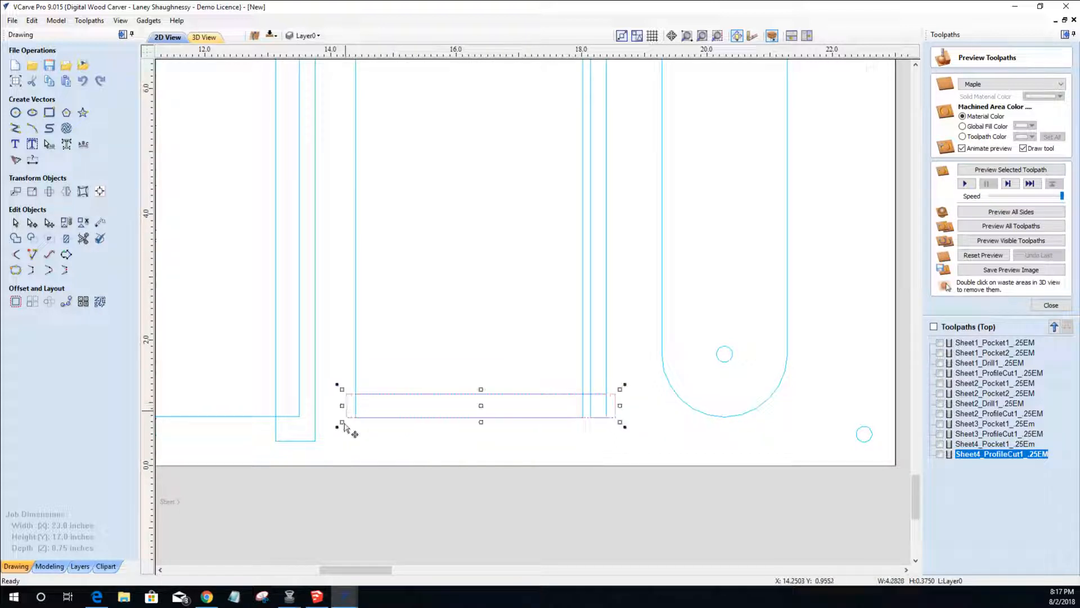
drag(481, 422, 481, 425)
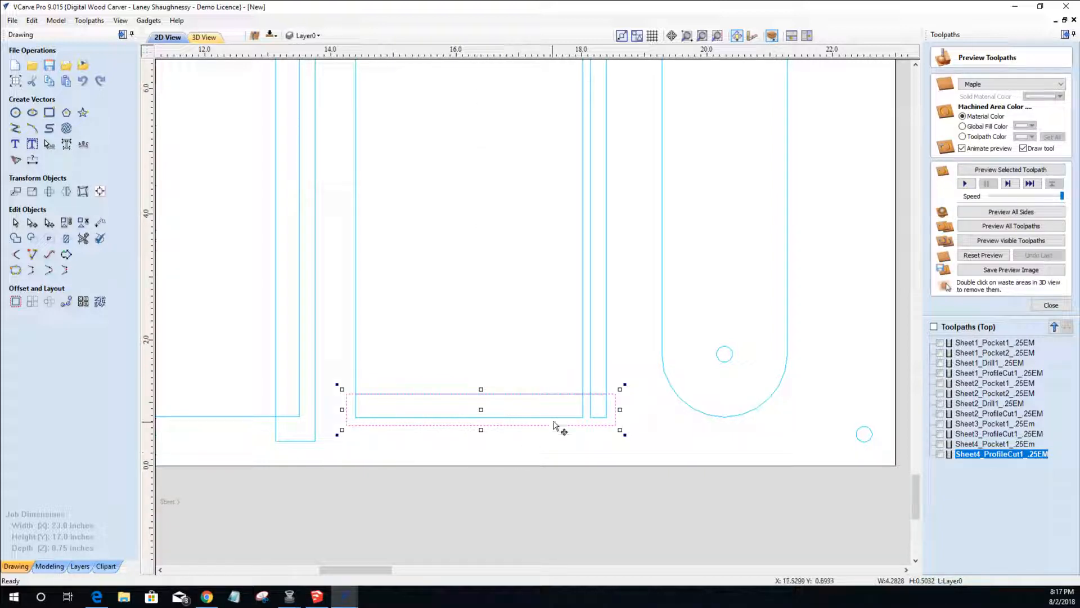
- Select the narrow panel's tall outline and inspect its lower corner beside the groove
click(391, 418)
scroll(604, 419, up, 4)
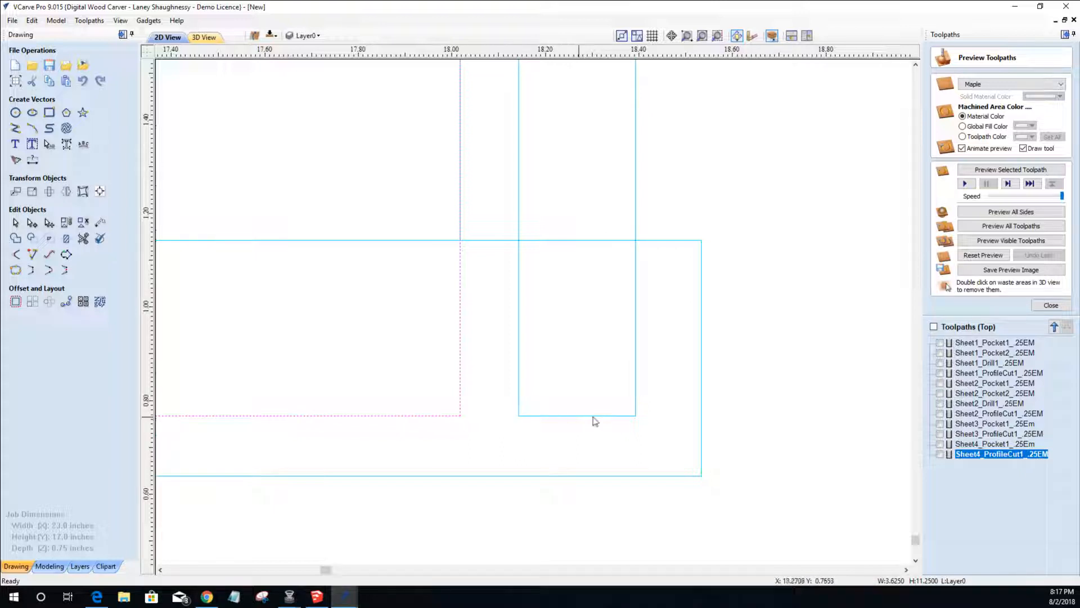
scroll(462, 390, down, 5)
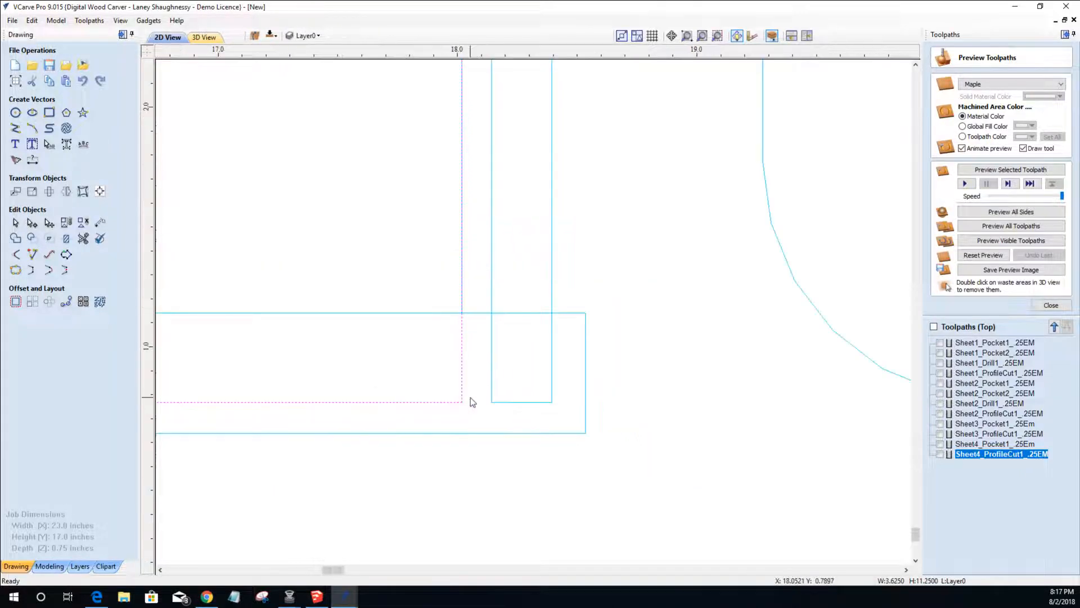
scroll(471, 397, down, 2)
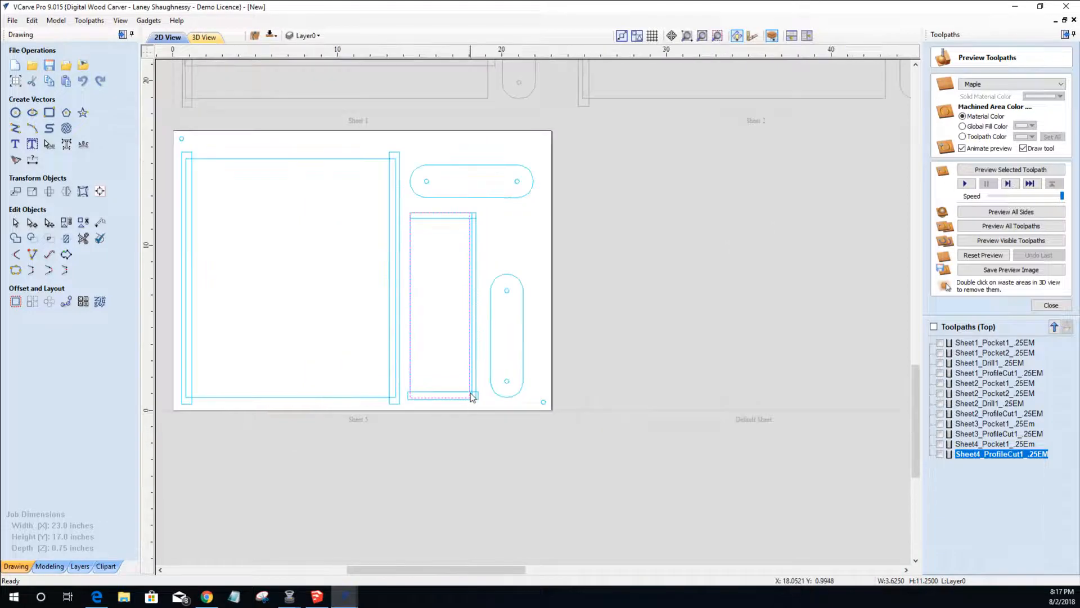
- Stretch the narrow panel's upper rabbet rectangle past its side and upper edges to about 4.29 by 0.48 inches, then select the groove
scroll(457, 225, up, 3)
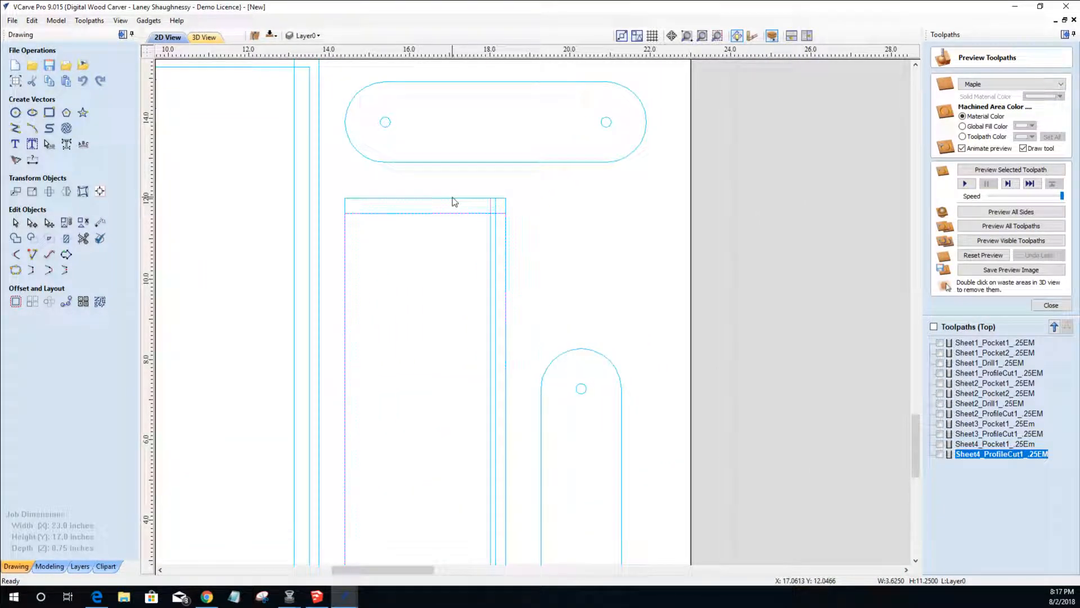
scroll(496, 202, up, 2)
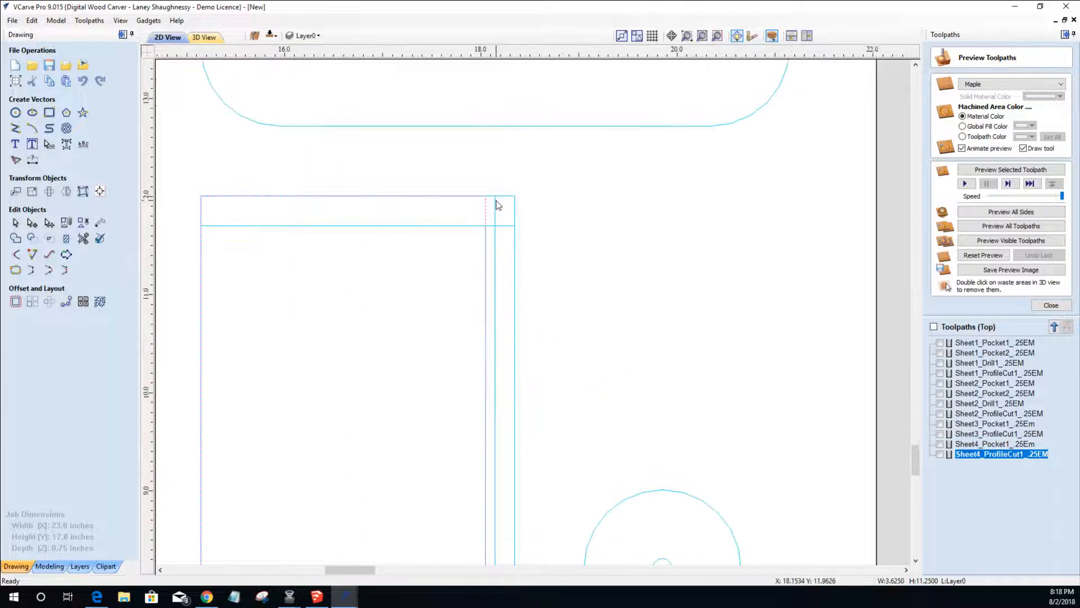
scroll(496, 203, up, 3)
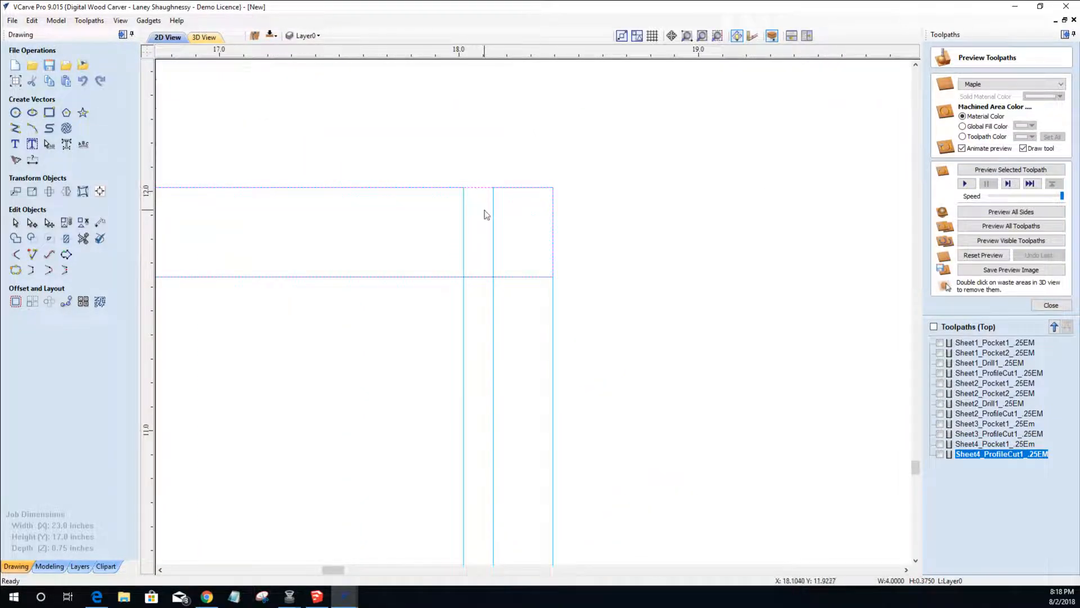
scroll(485, 213, down, 2)
click(486, 226)
scroll(486, 227, down, 1)
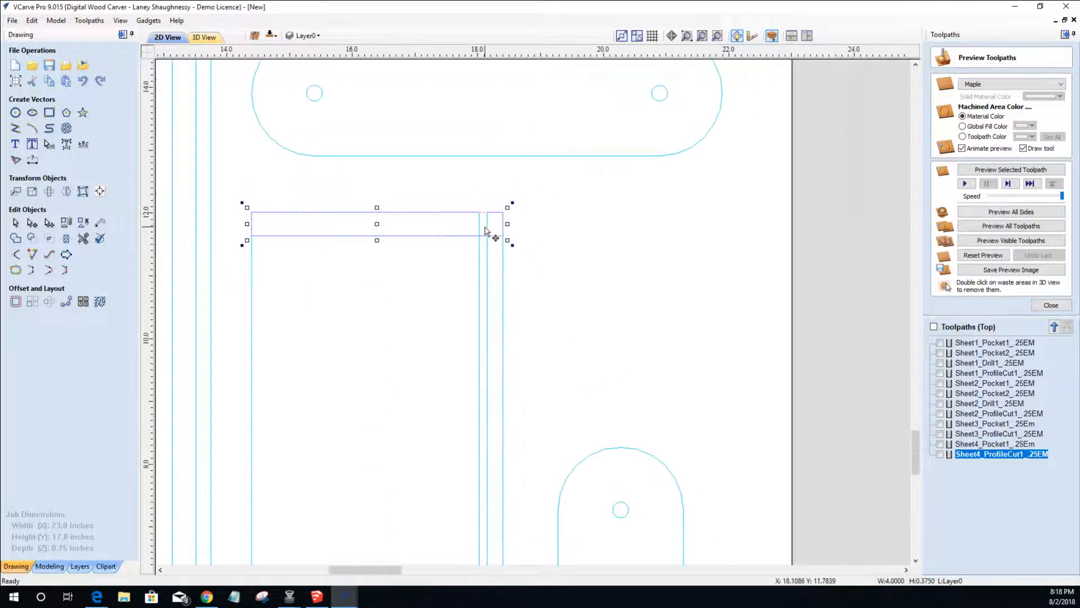
drag(508, 223, 510, 224)
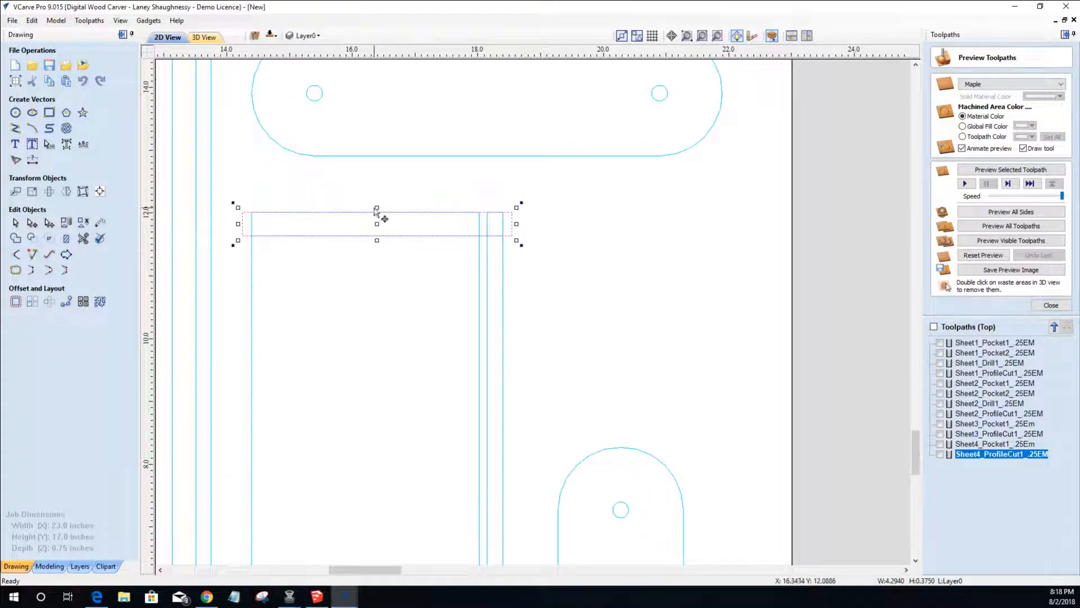
drag(377, 207, 377, 206)
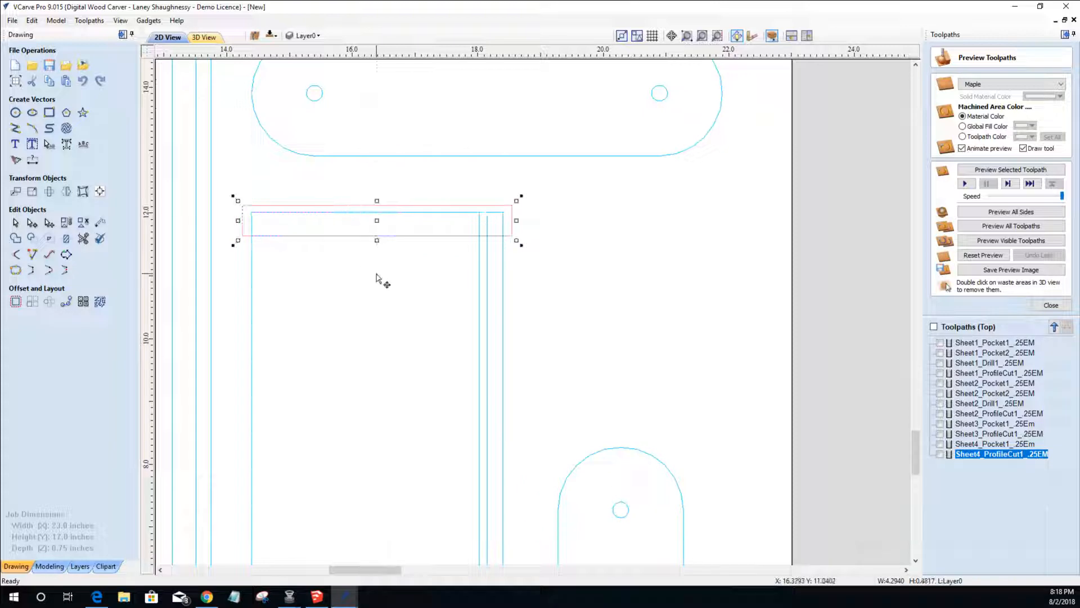
click(488, 276)
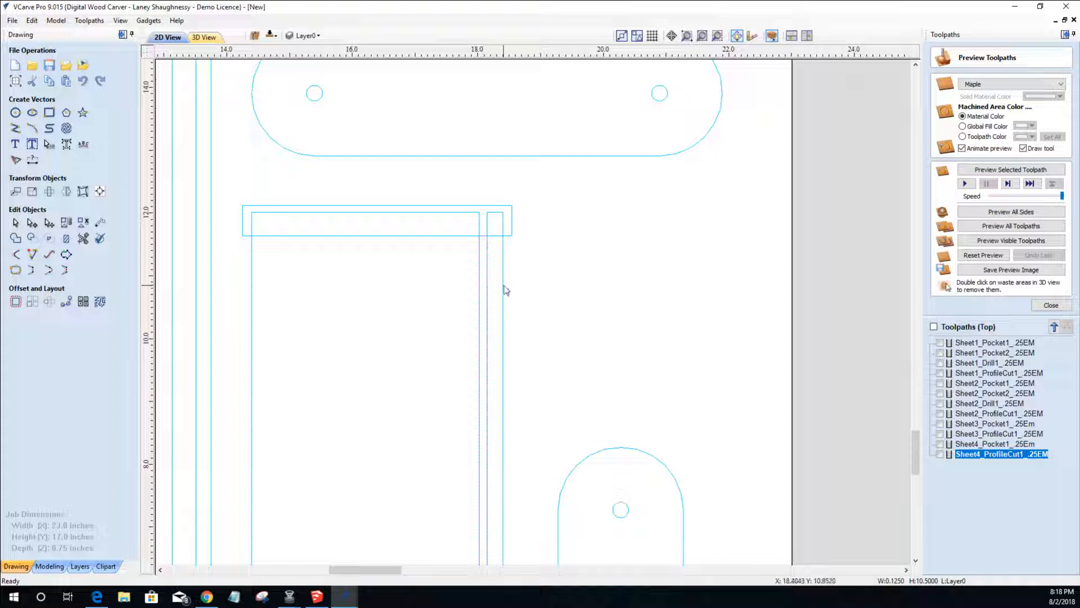
- Delete the long vertical span beside the groove from the narrow panel's wide outline in node editing
click(478, 230)
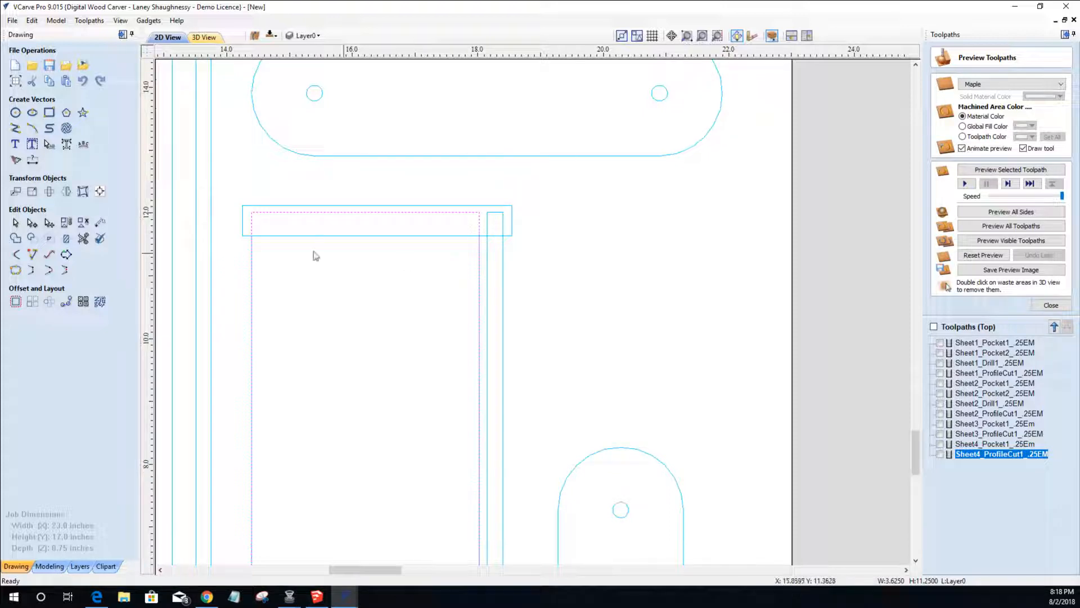
click(31, 224)
scroll(475, 222, down, 3)
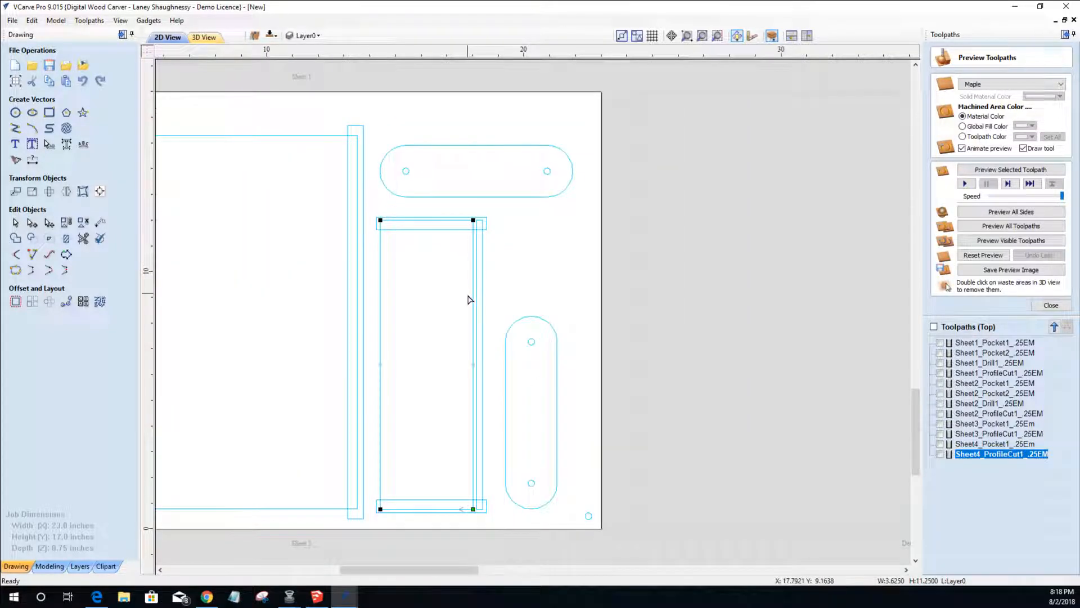
scroll(468, 417, up, 6)
scroll(478, 455, down, 5)
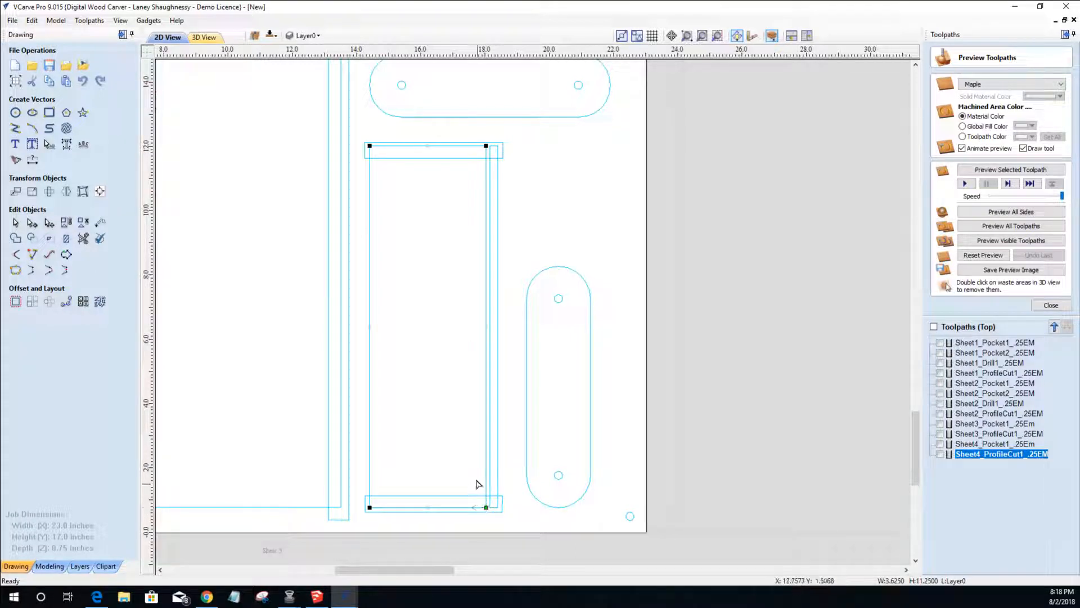
scroll(486, 475, up, 2)
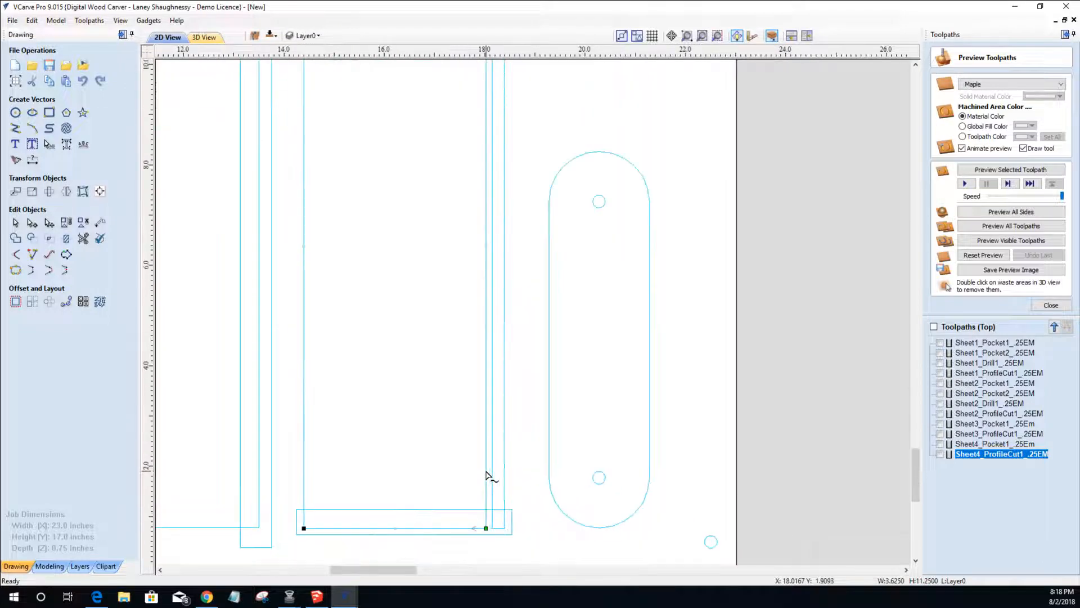
right_click(486, 476)
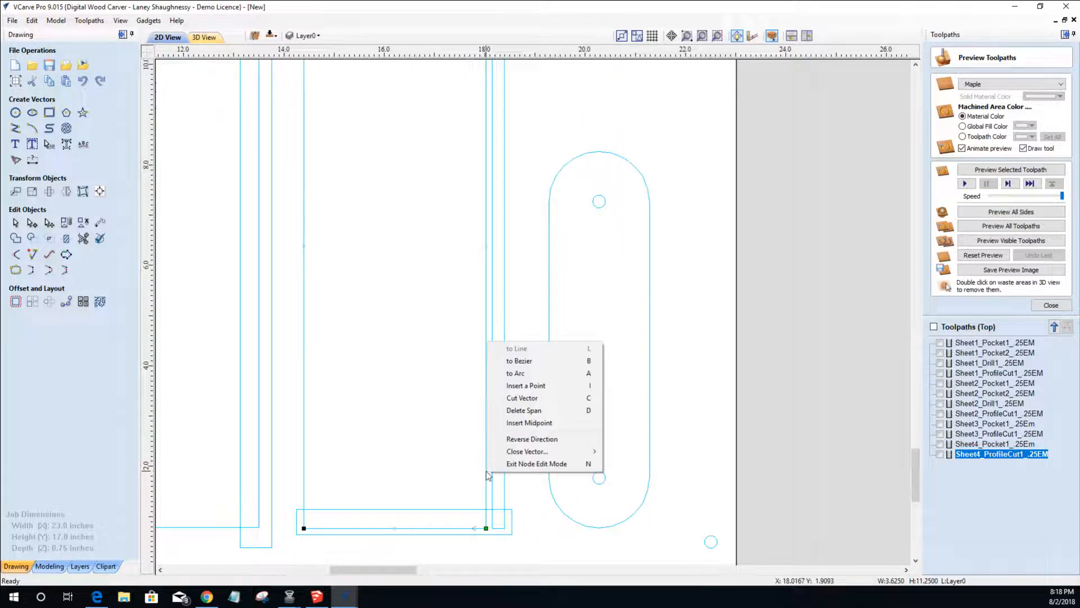
click(510, 411)
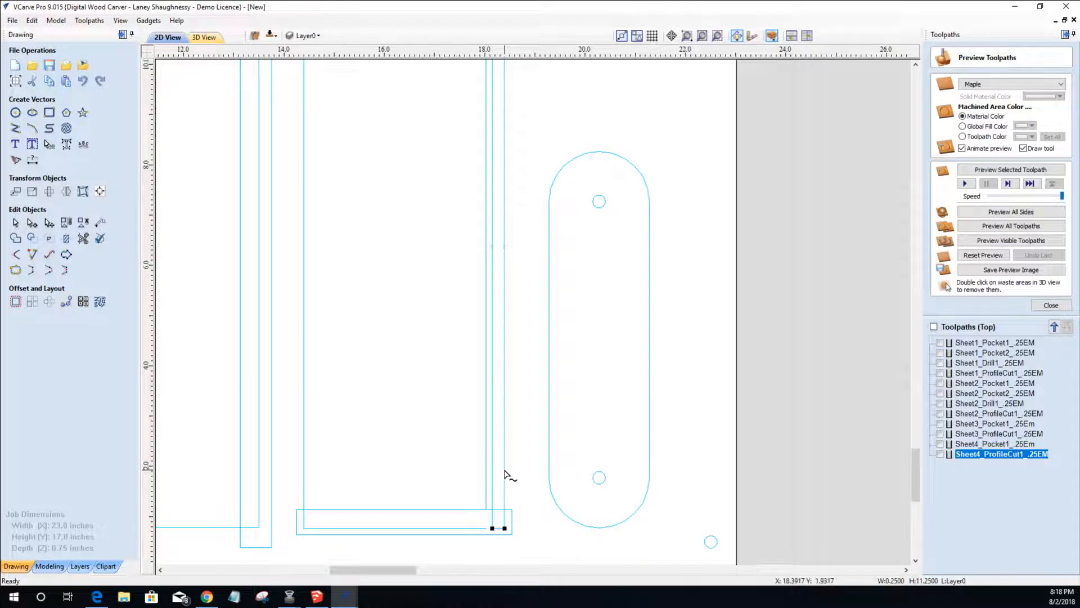
- Delete the groove-side vertical span of the 0.25-inch-wide strip outline on the narrow panel
scroll(506, 468, down, 2)
scroll(502, 453, up, 2)
right_click(493, 402)
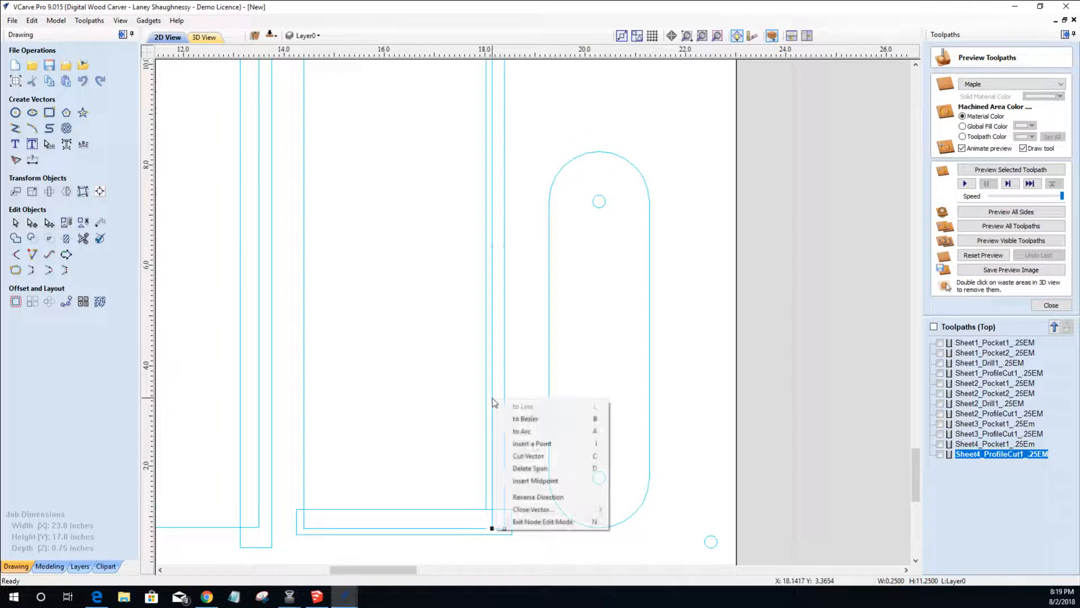
click(513, 472)
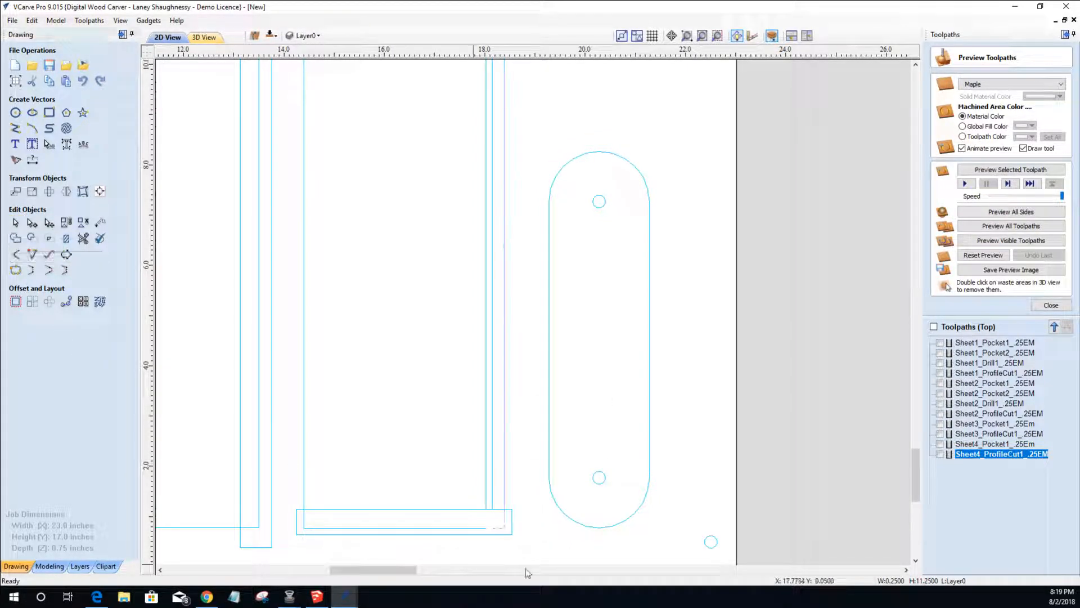
- Join the narrow panel's two open outlines into one closed 4 by 11.25 inch outline
scroll(518, 562, up, 2)
scroll(504, 553, up, 3)
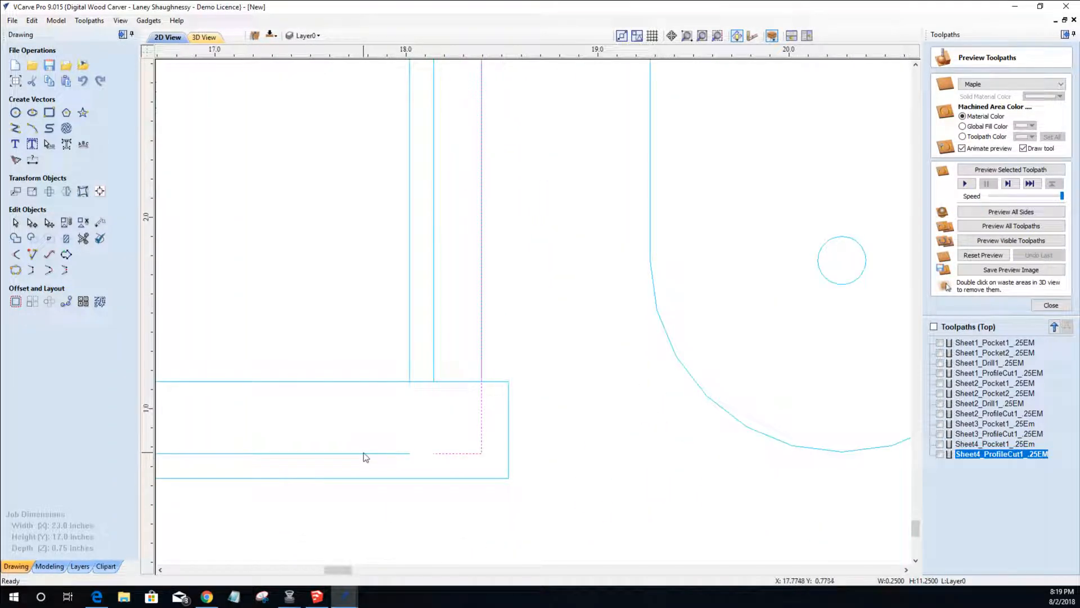
click(453, 455)
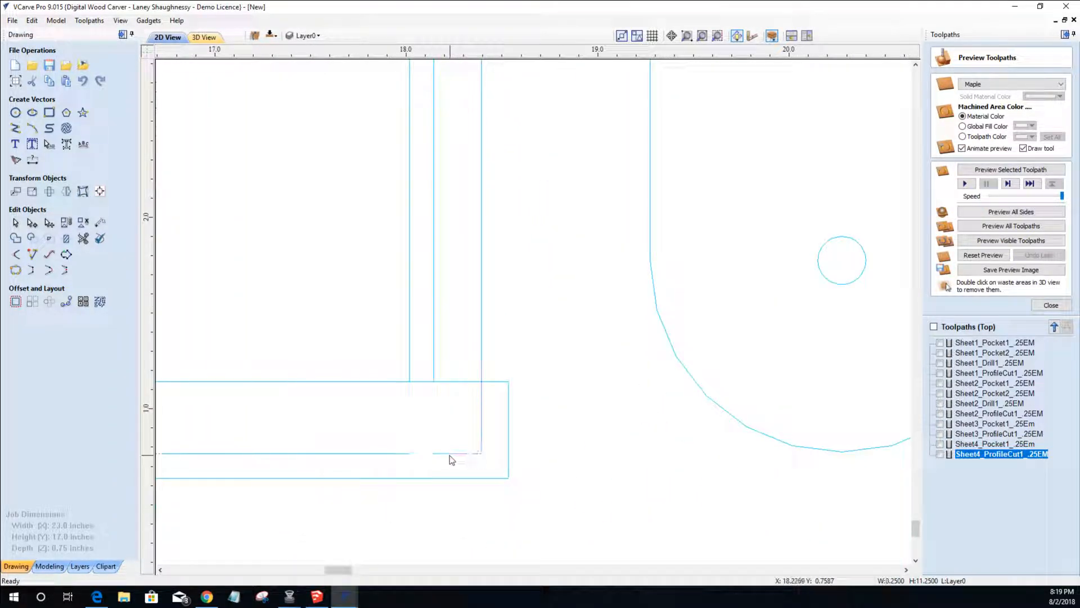
shift+click(395, 454)
click(34, 274)
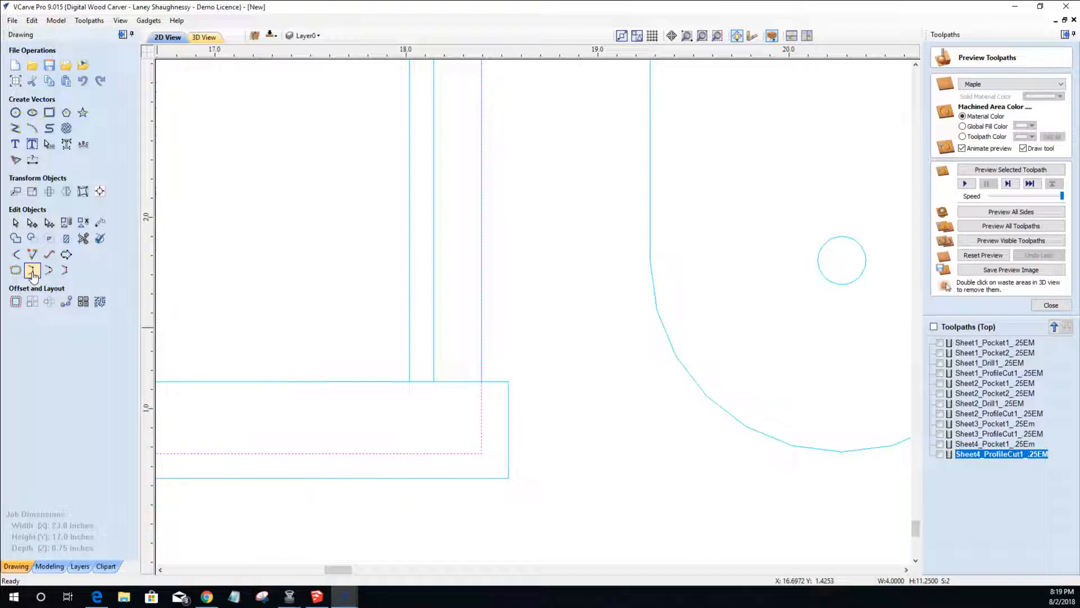
- Stretch the narrow panel's groove rectangle symmetrically past both rabbets to about 11.69 inches tall
scroll(459, 473, down, 4)
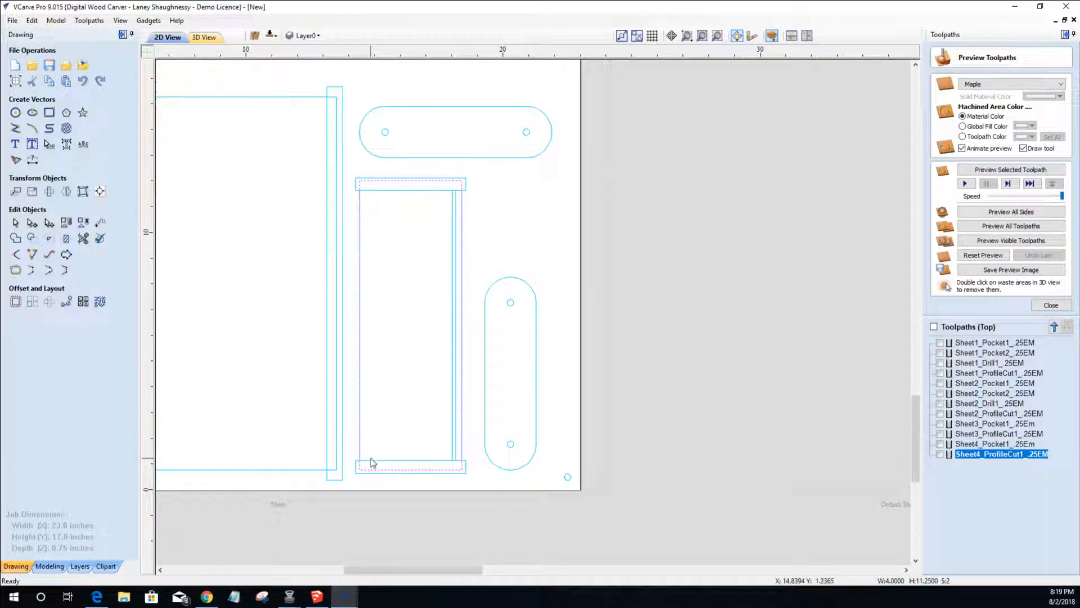
click(455, 373)
click(454, 372)
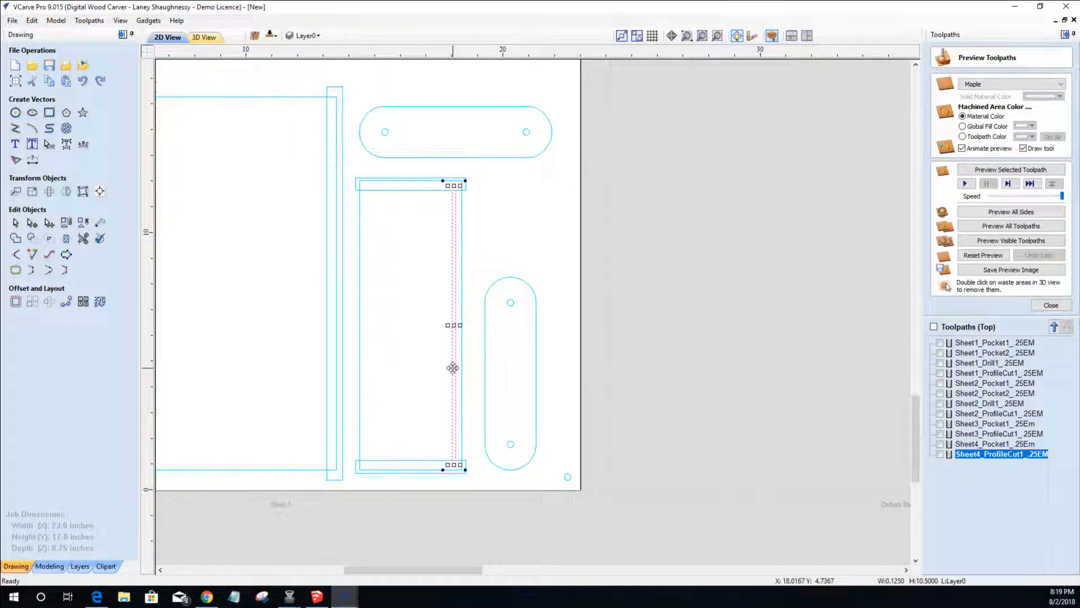
scroll(458, 341, up, 1)
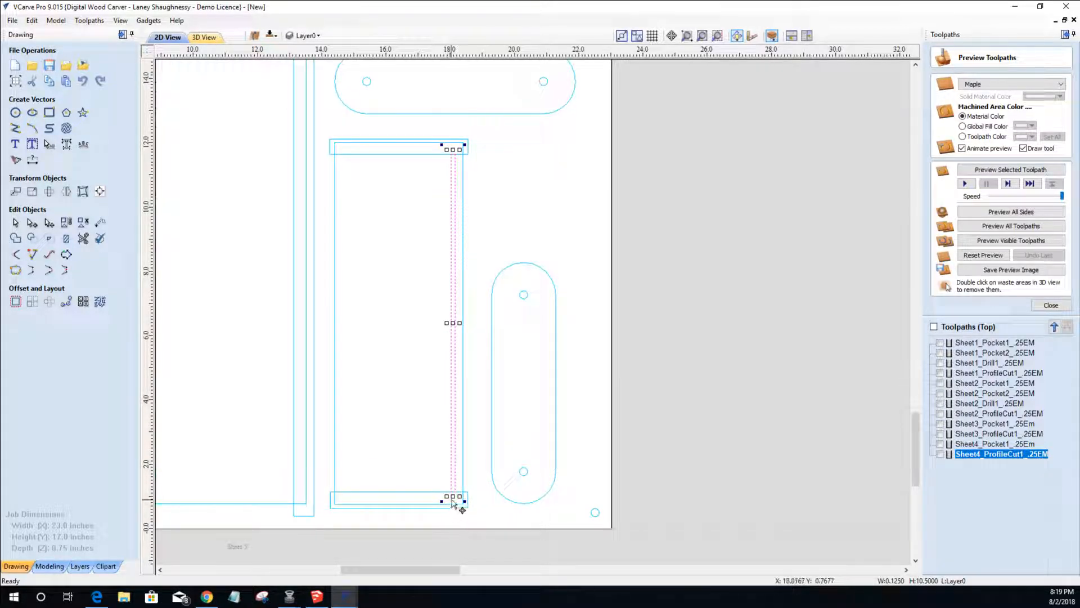
drag(453, 496, 453, 509)
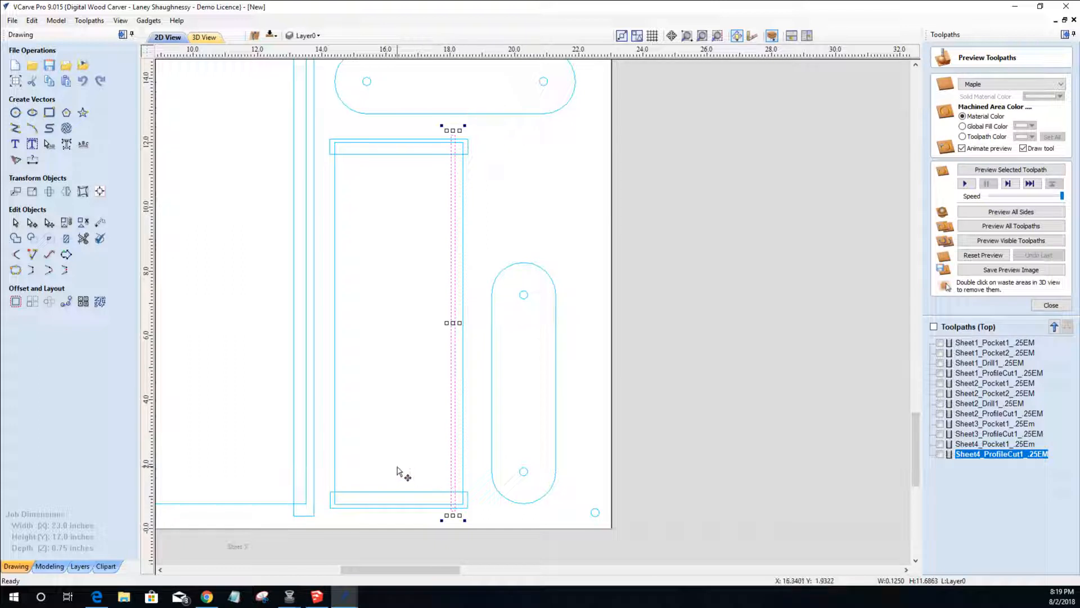
- Copy the two panel outlines, both rounded handle outlines, the groove and the two corner registration holes to the other side
scroll(399, 473, down, 3)
scroll(401, 474, up, 2)
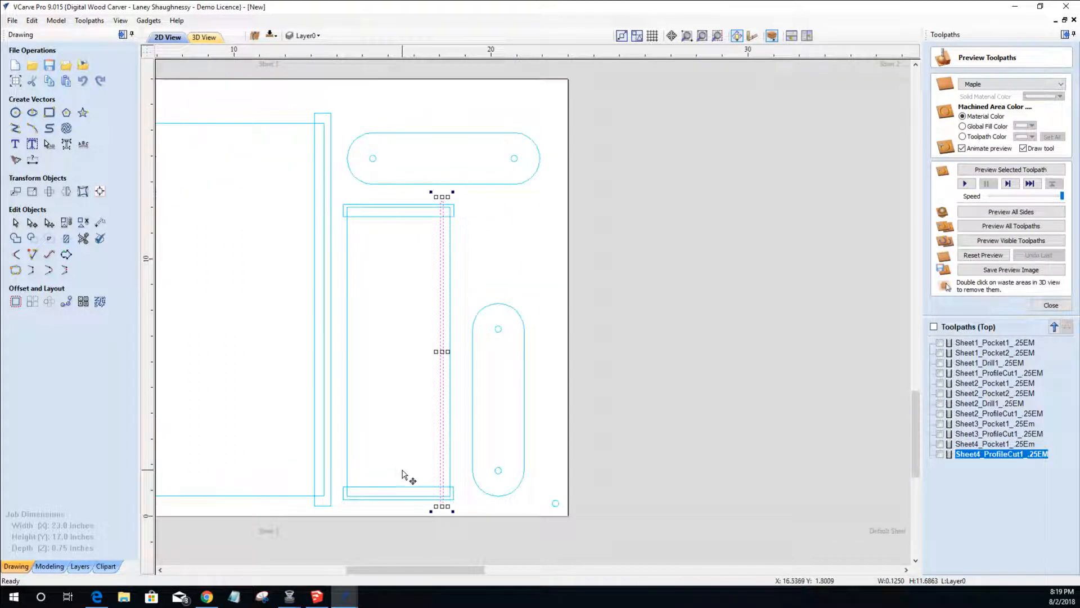
scroll(465, 450, down, 3)
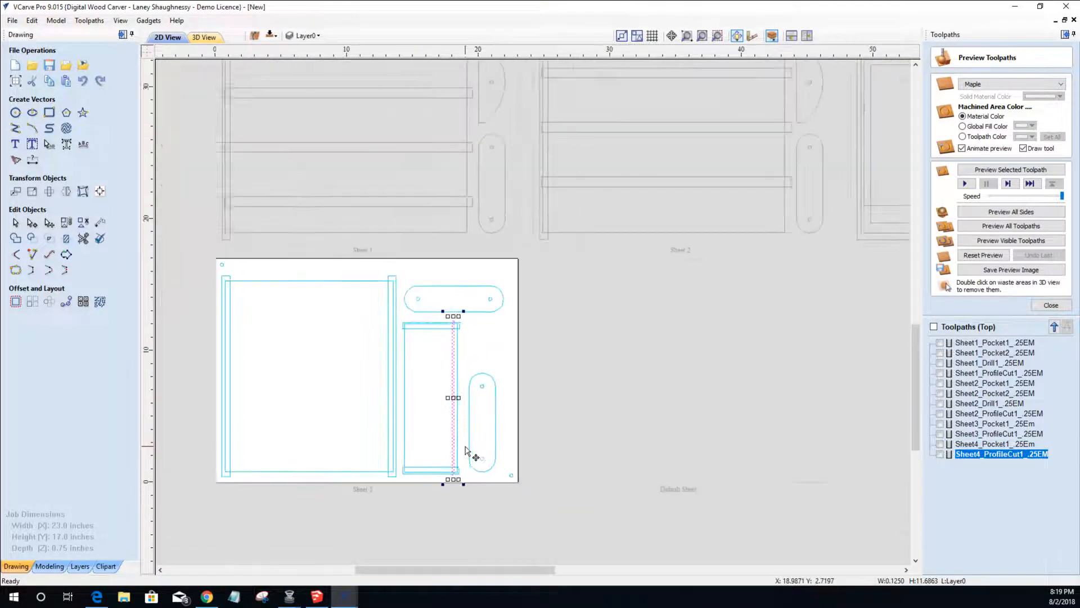
scroll(283, 403, up, 2)
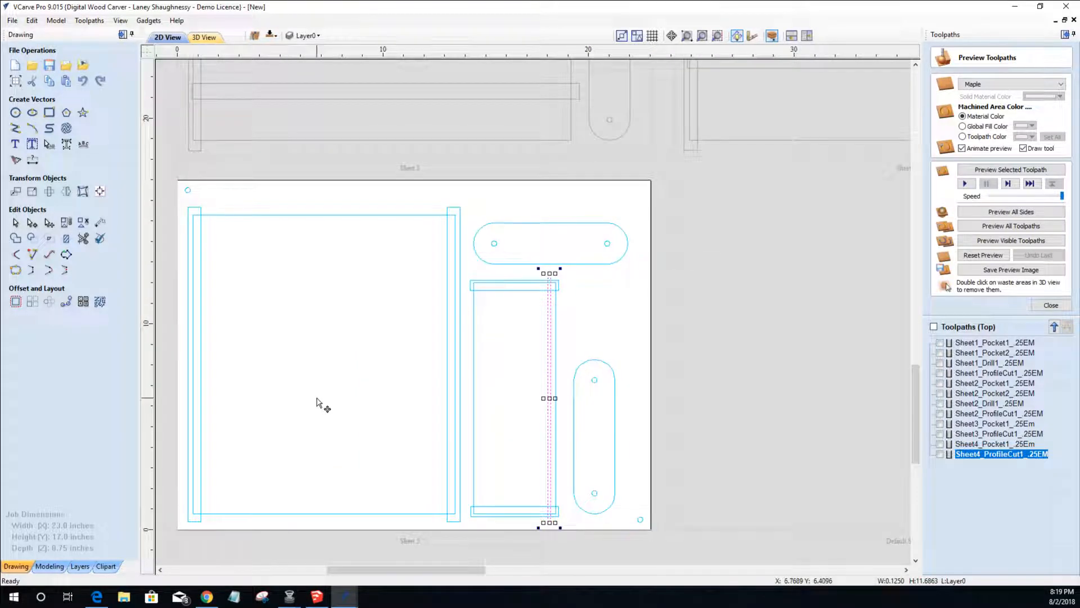
click(311, 220)
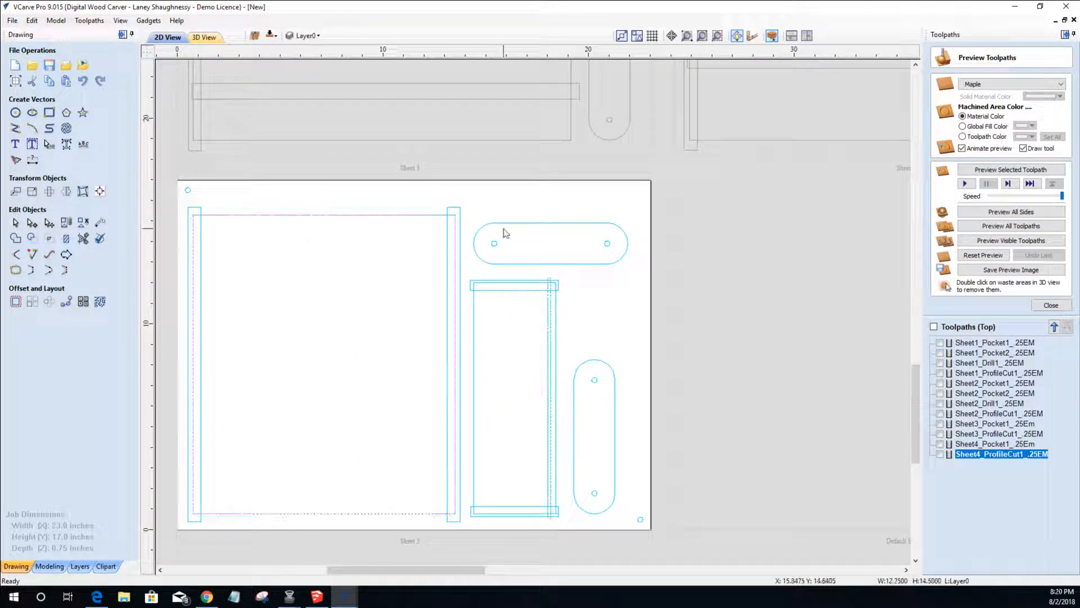
shift+click(505, 232)
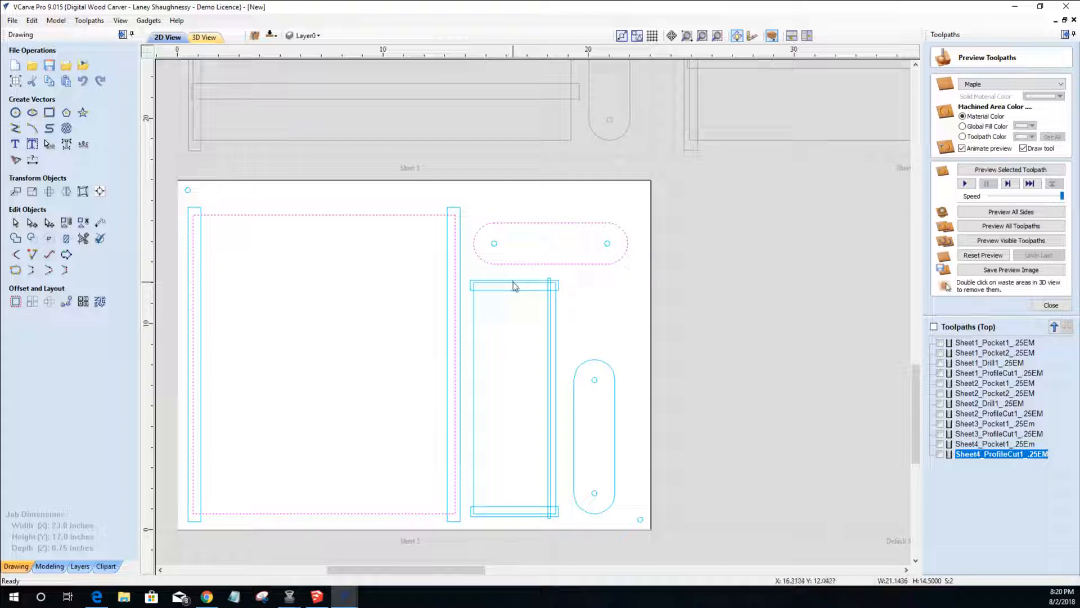
shift+click(550, 312)
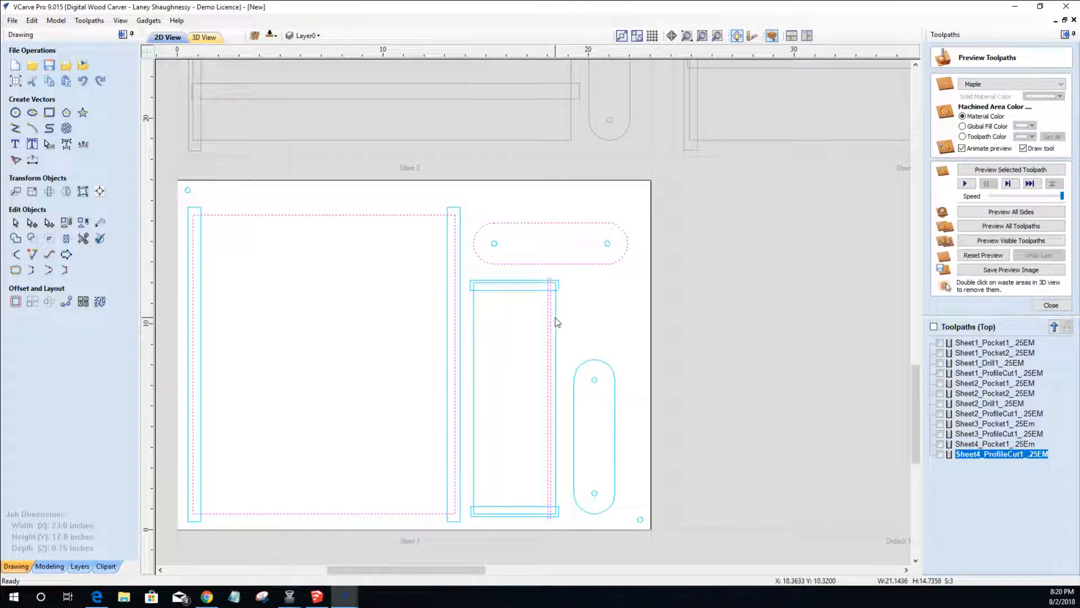
shift+click(582, 366)
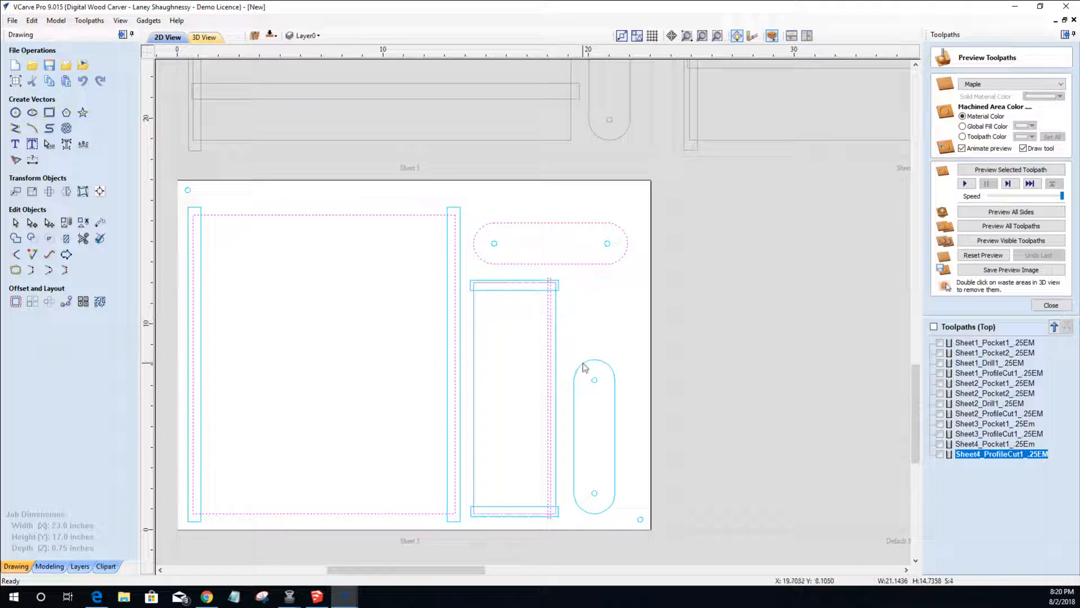
shift+click(585, 367)
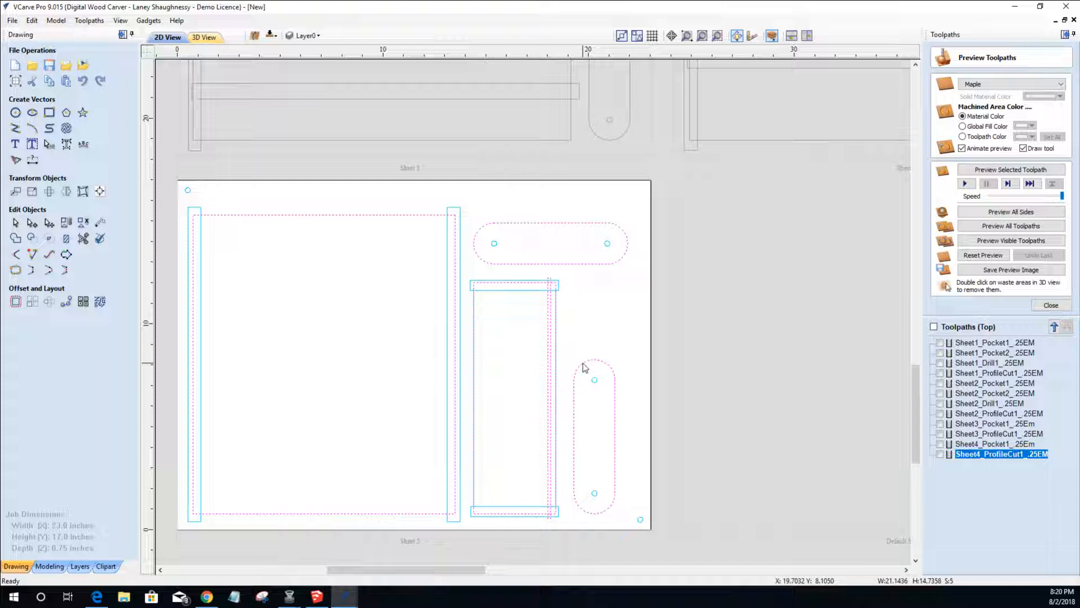
shift+click(641, 519)
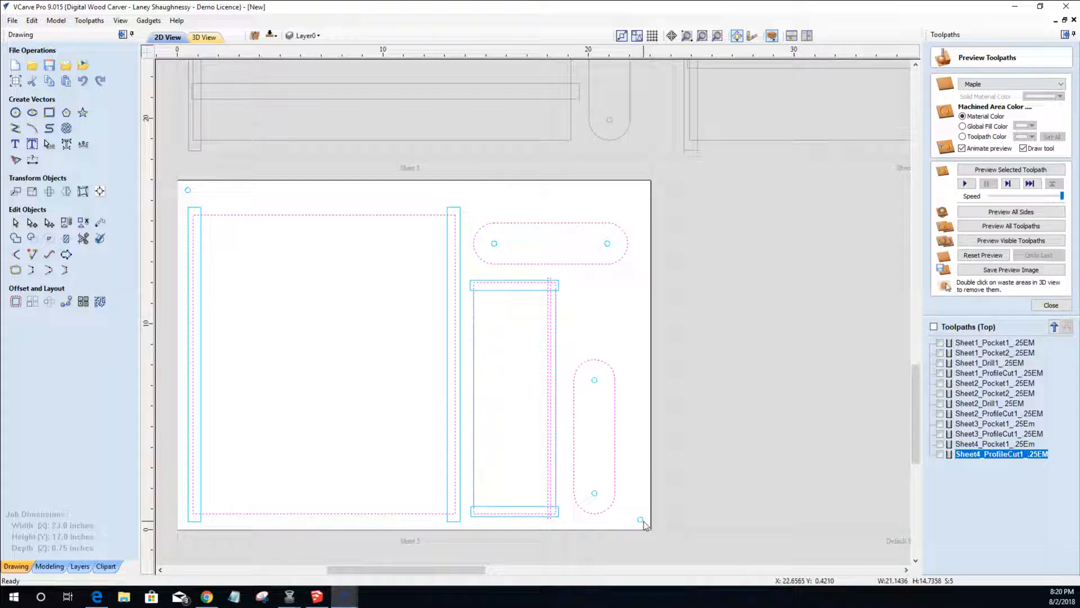
shift+click(190, 191)
right_click(314, 219)
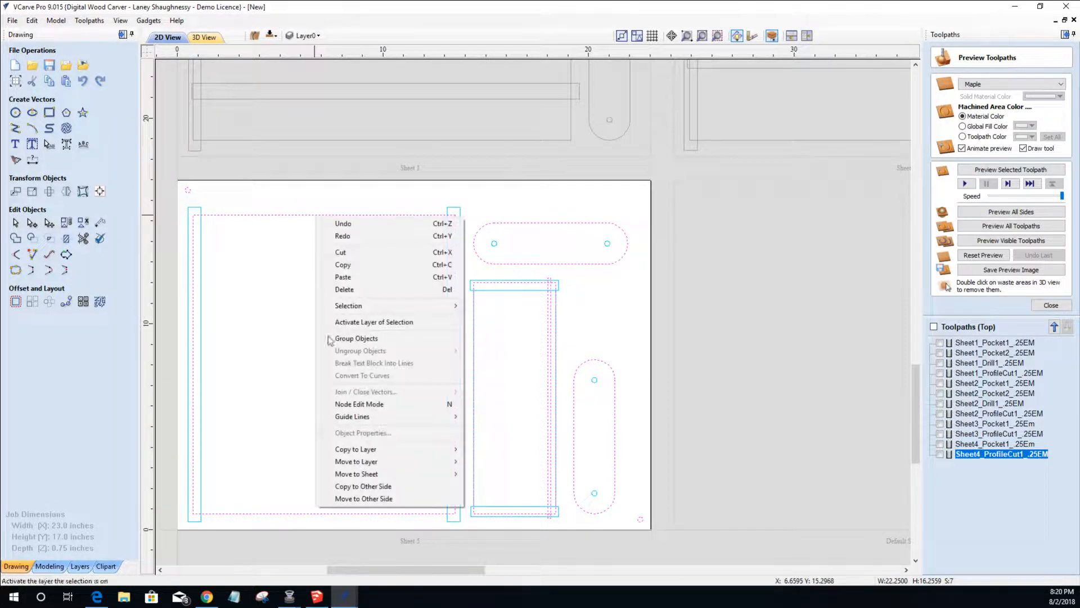
click(383, 487)
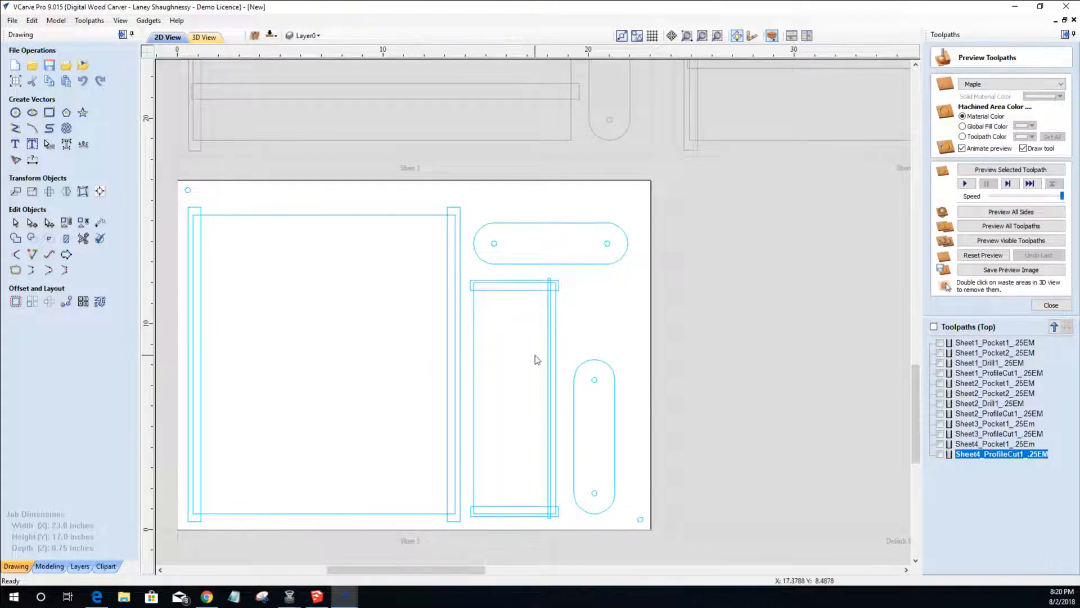
- Delete the narrow panel's groove rectangle from the top side
click(550, 340)
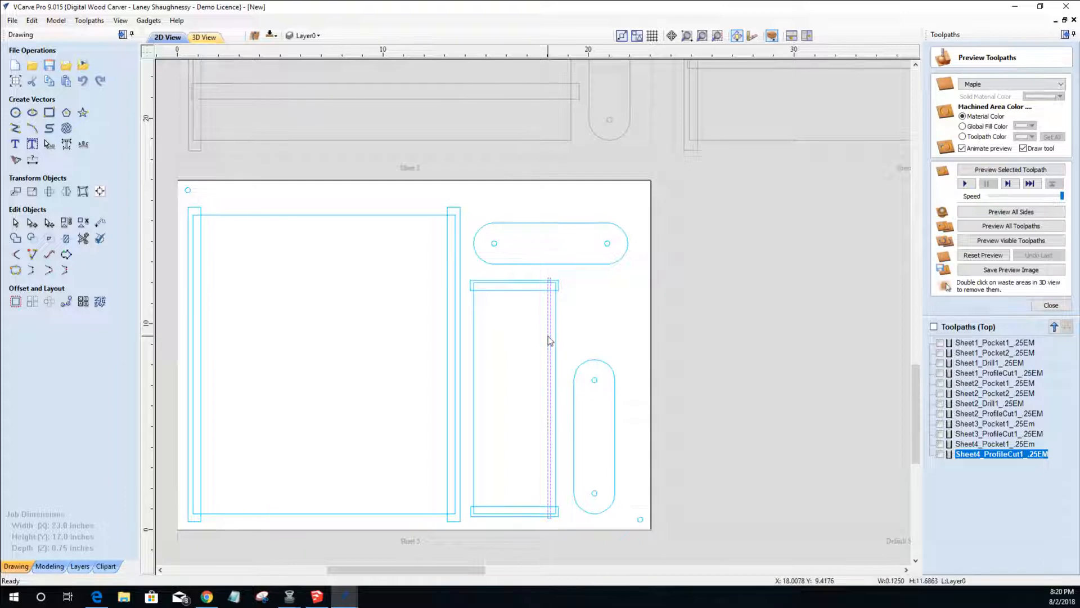
scroll(549, 353, up, 5)
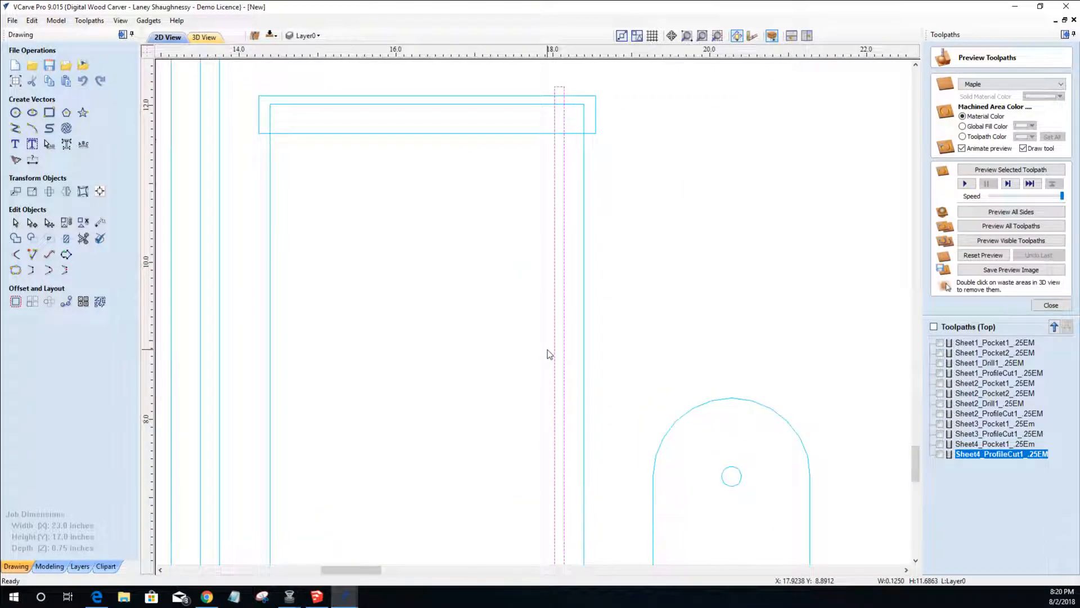
key(Delete)
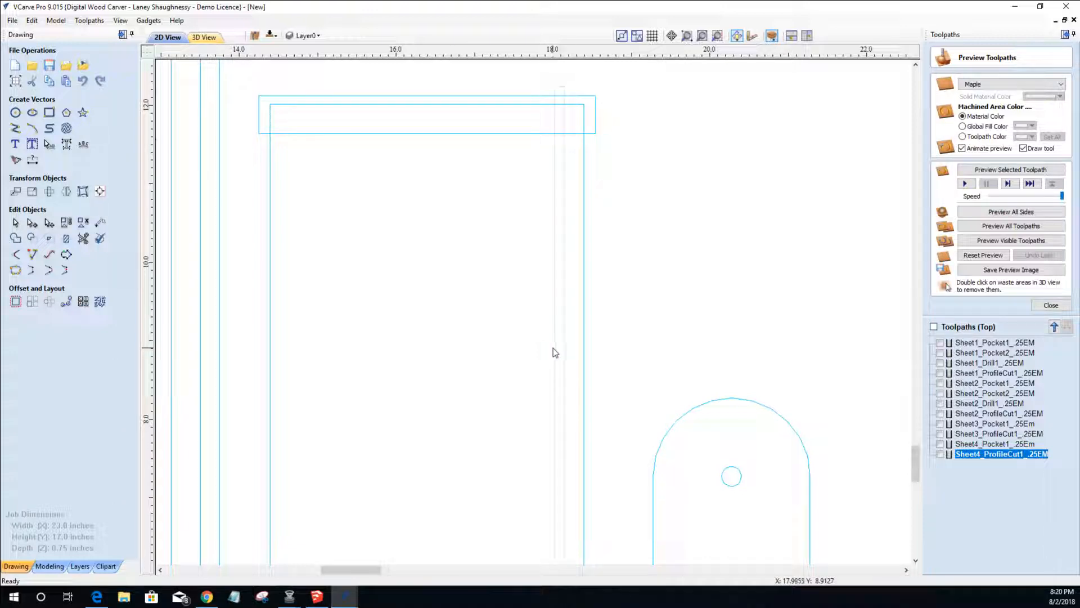
scroll(580, 225, up, 2)
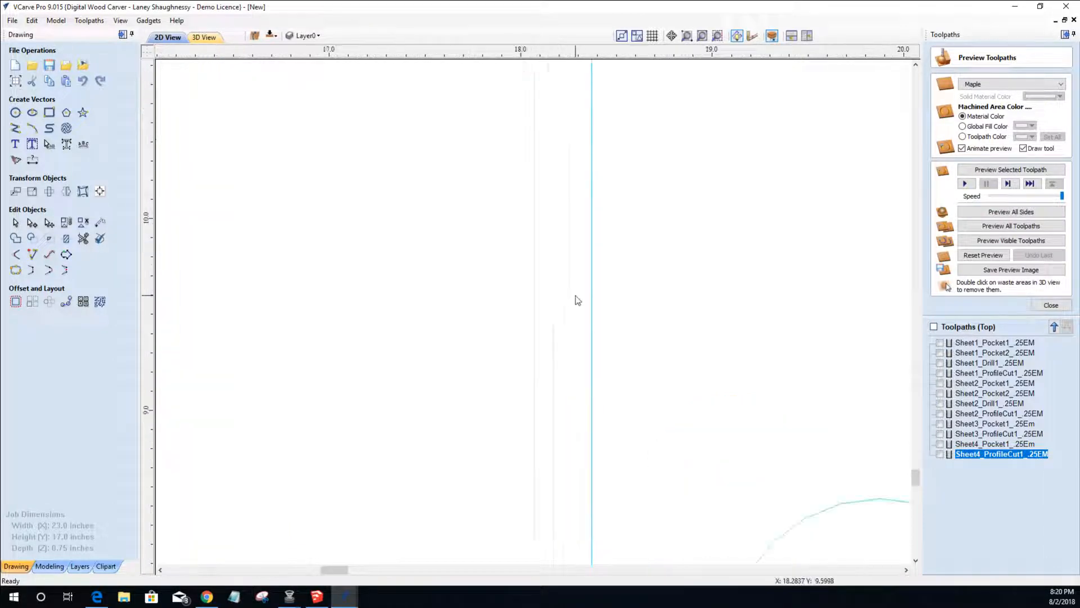
scroll(560, 293, down, 3)
scroll(558, 298, down, 4)
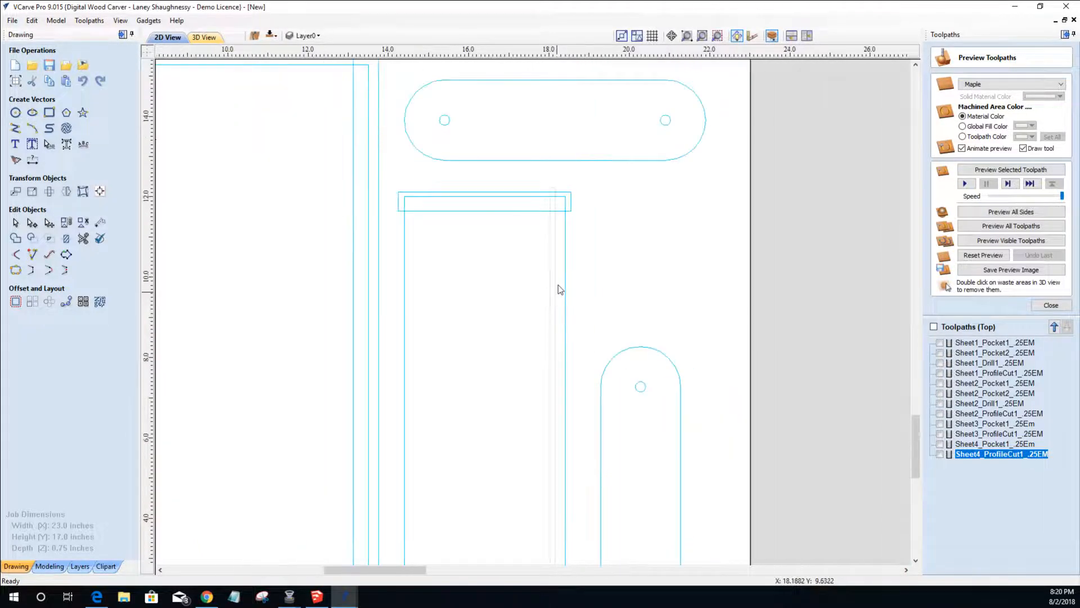
- Inspect the copied groove and narrow panel outline on the bottom side, then return to the top side
click(270, 36)
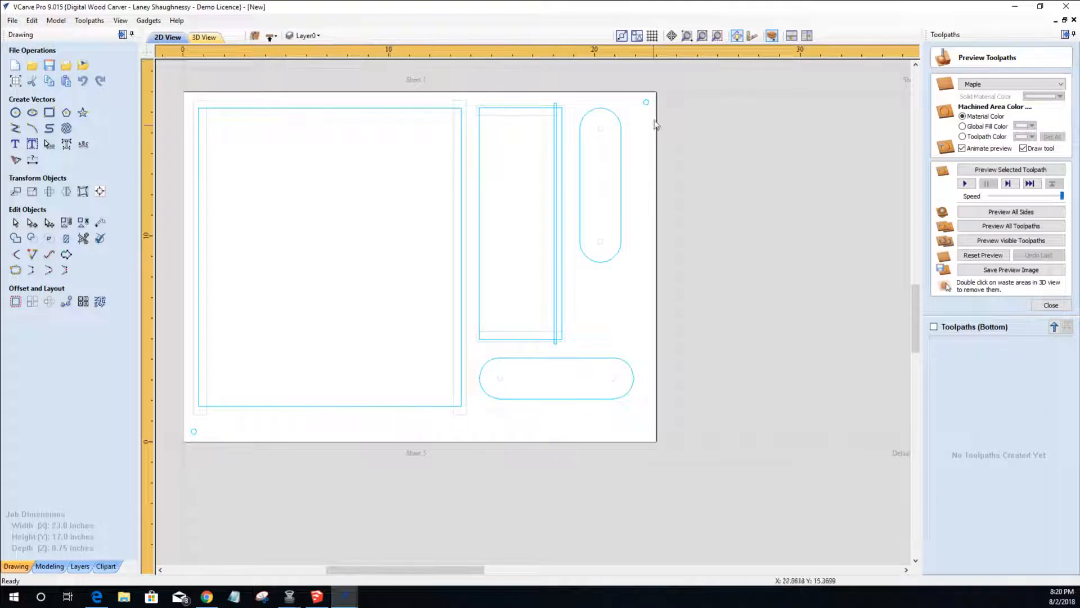
click(555, 317)
click(478, 310)
click(271, 36)
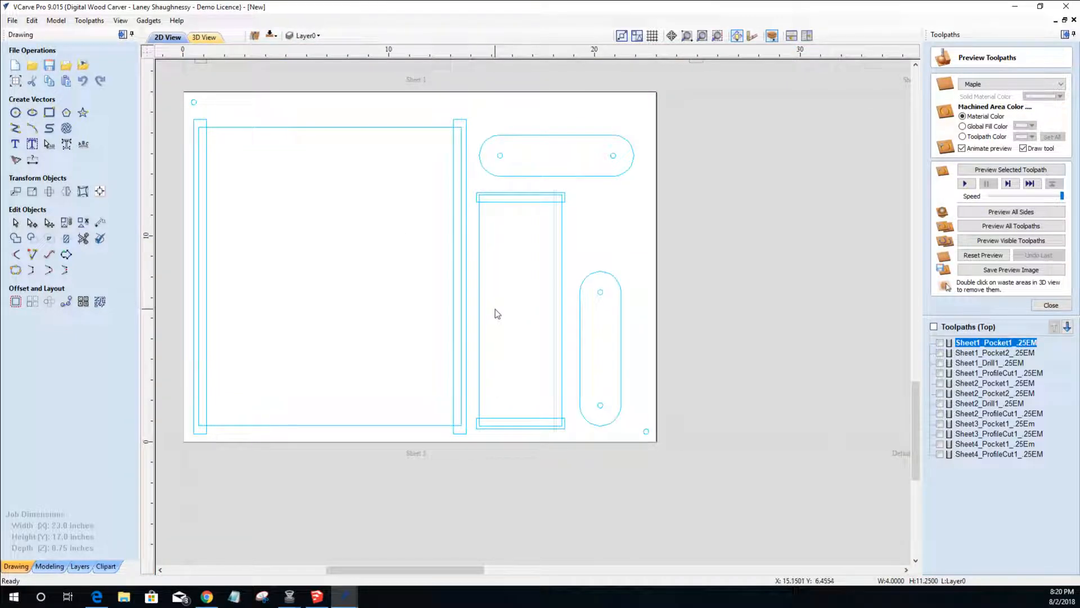
scroll(495, 314, up, 1)
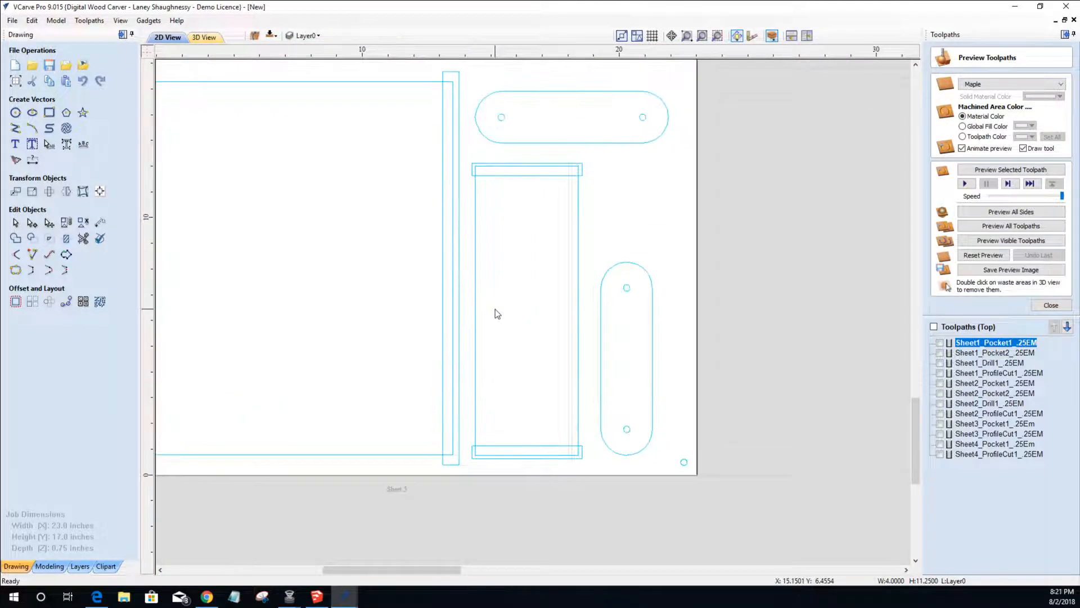
scroll(495, 310, down, 2)
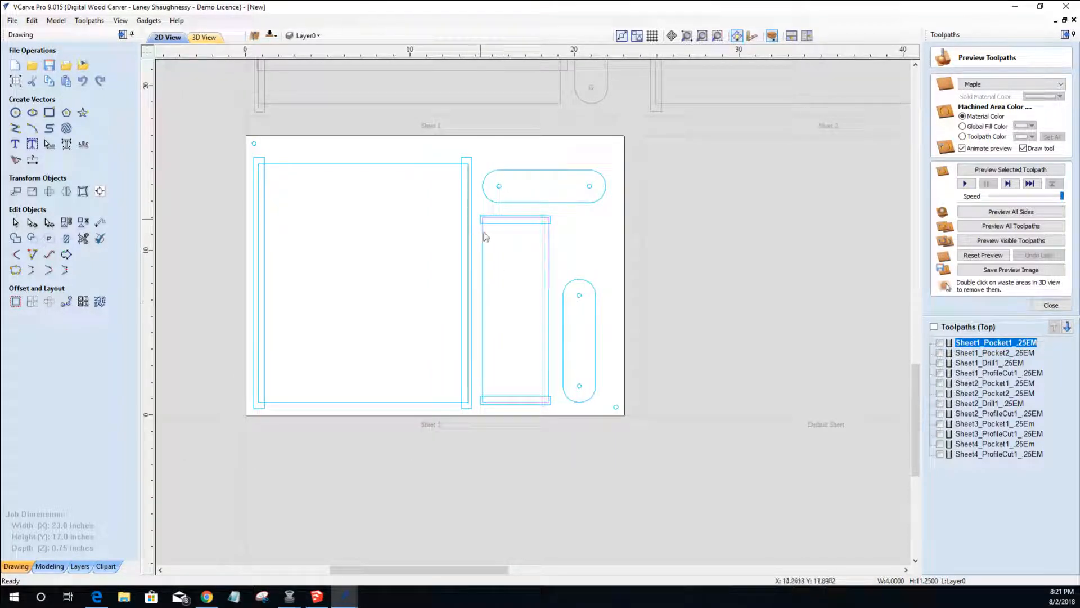
- Create a 0.375-inch-deep pocket toolpath named Sheet5_Side1_Pocket1_.25#M from the four rabbet rectangles on the two panels, then return to the 2D drawing
click(482, 324)
click(551, 220)
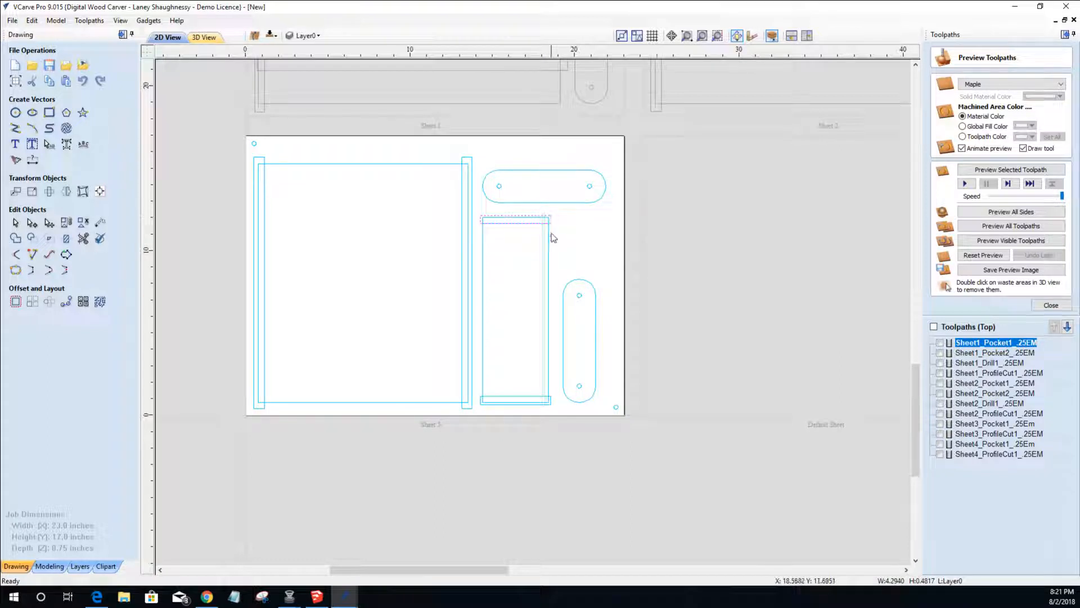
shift+click(551, 401)
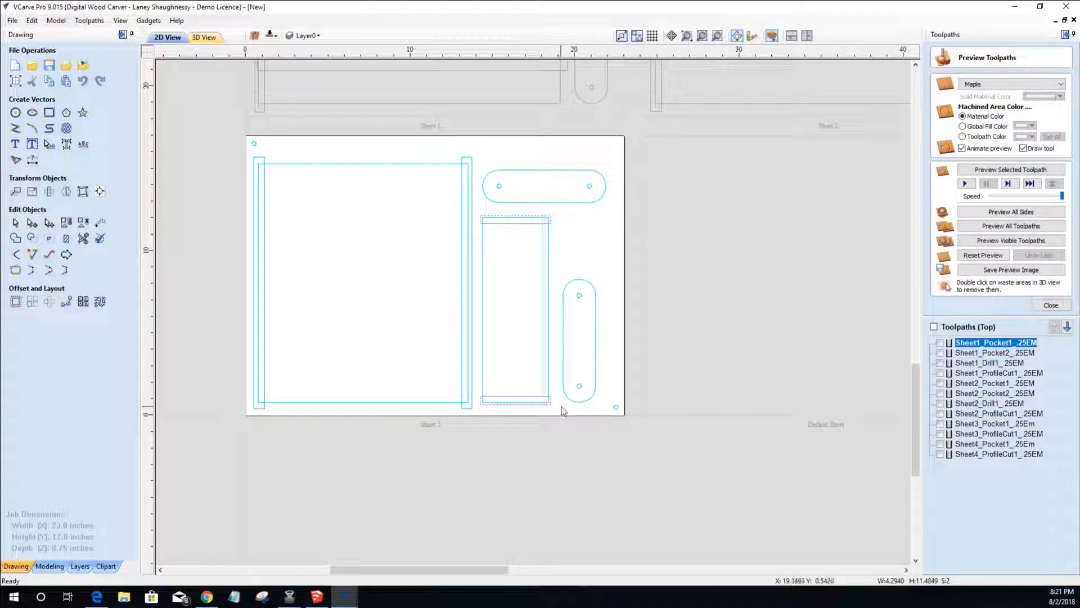
shift+click(471, 406)
shift+click(255, 410)
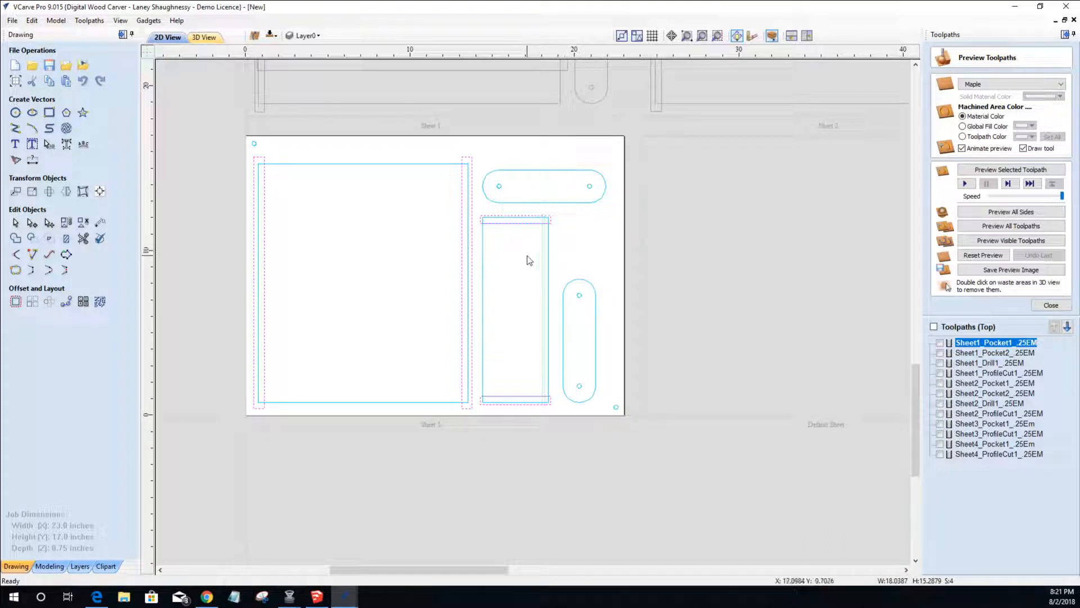
click(1051, 305)
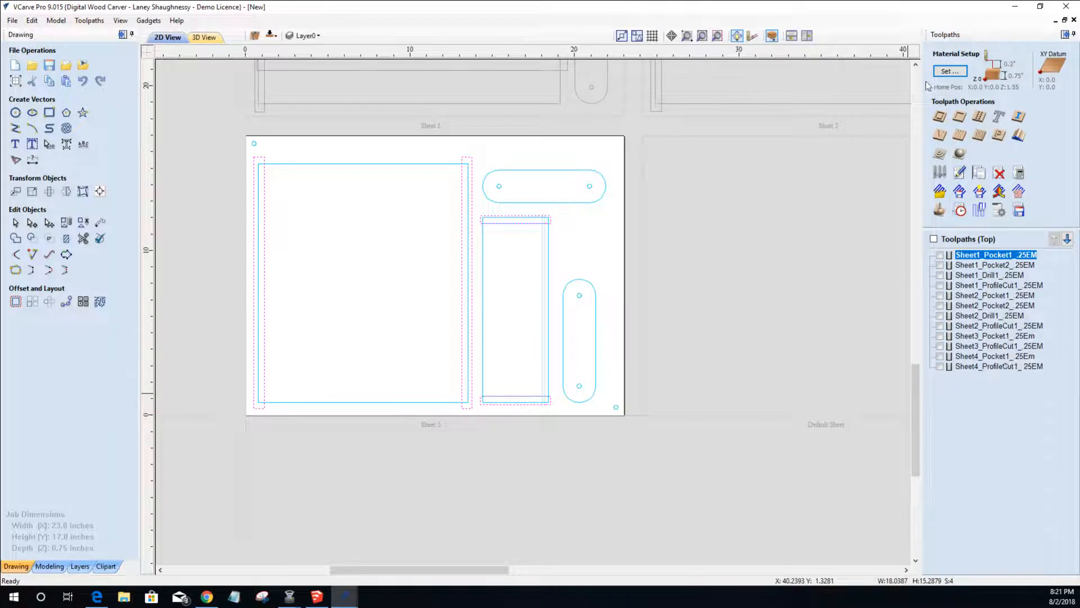
click(966, 119)
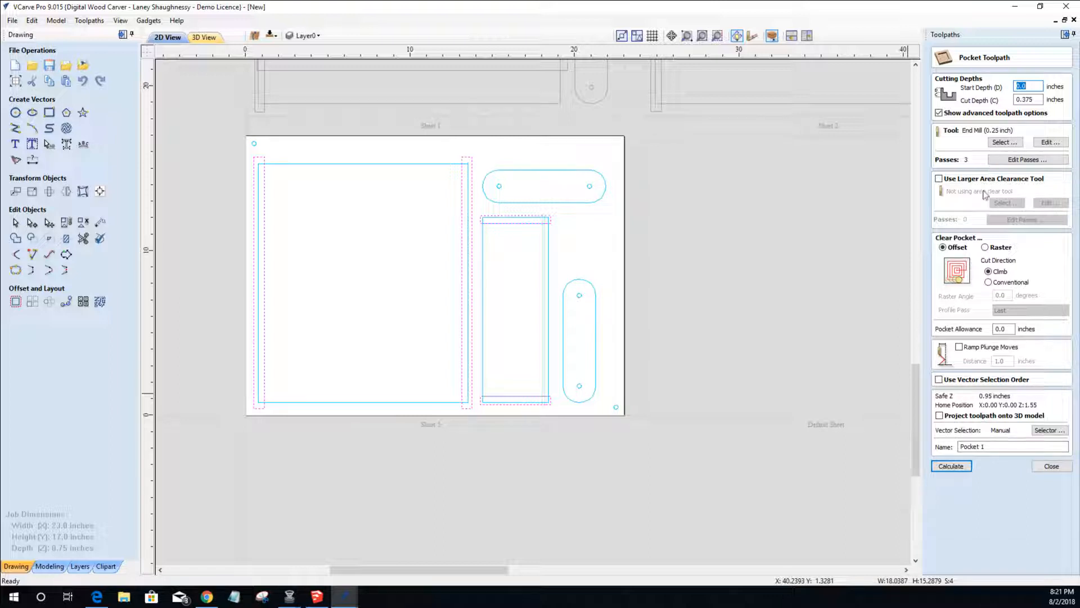
drag(992, 445, 920, 453)
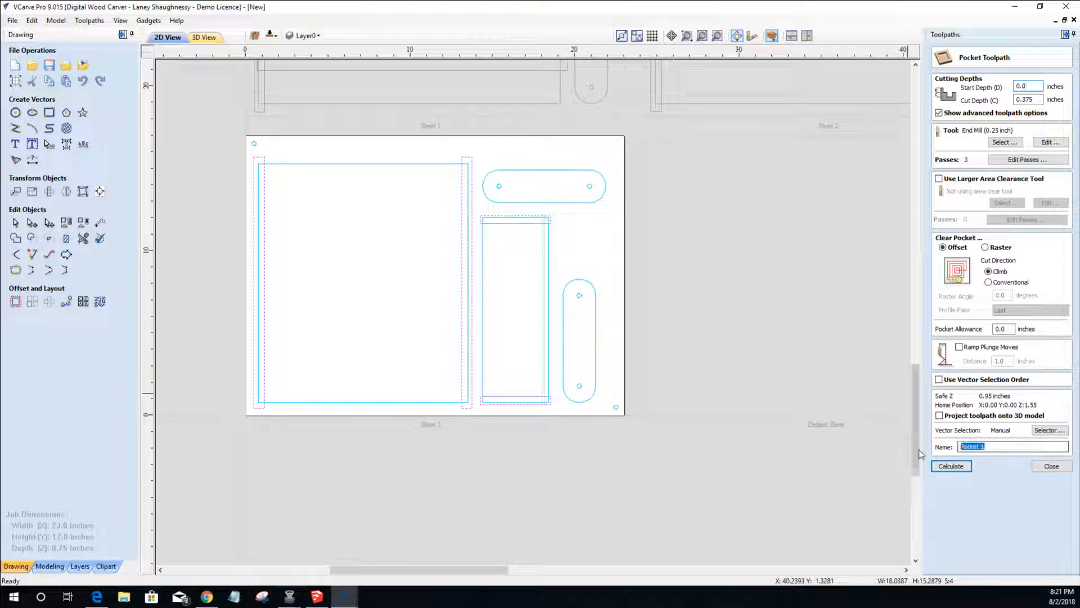
text(Sheet5)
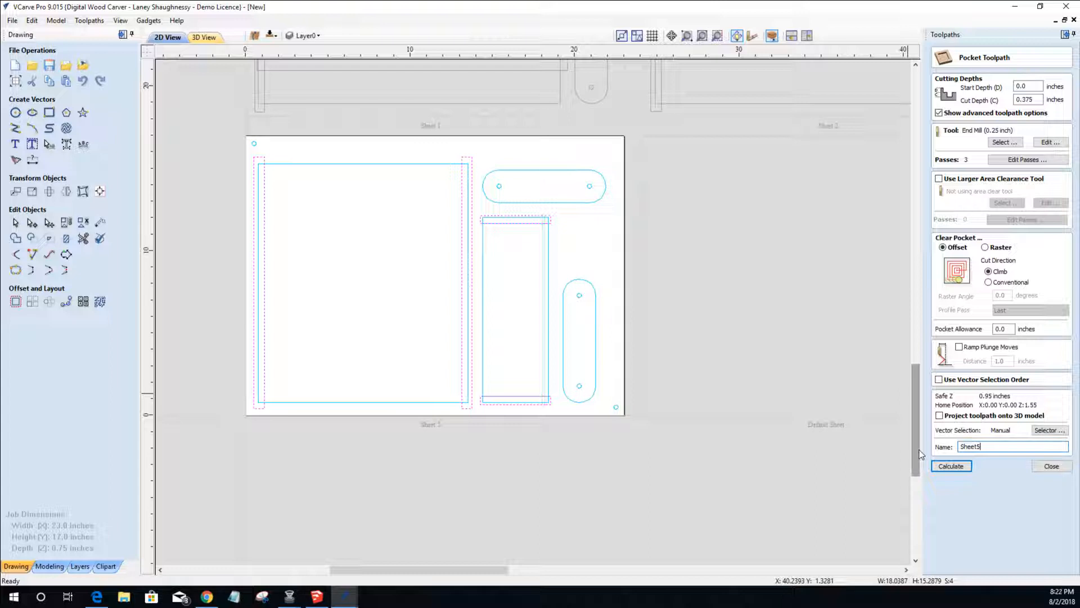
text(_Side1_Pocket1_.25#M)
click(951, 470)
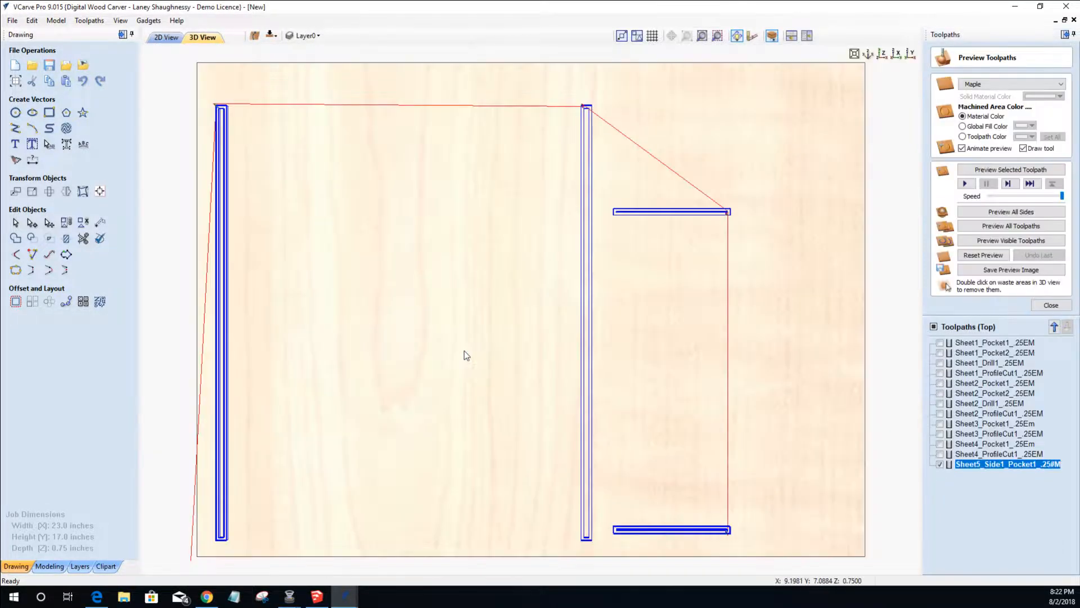
click(158, 38)
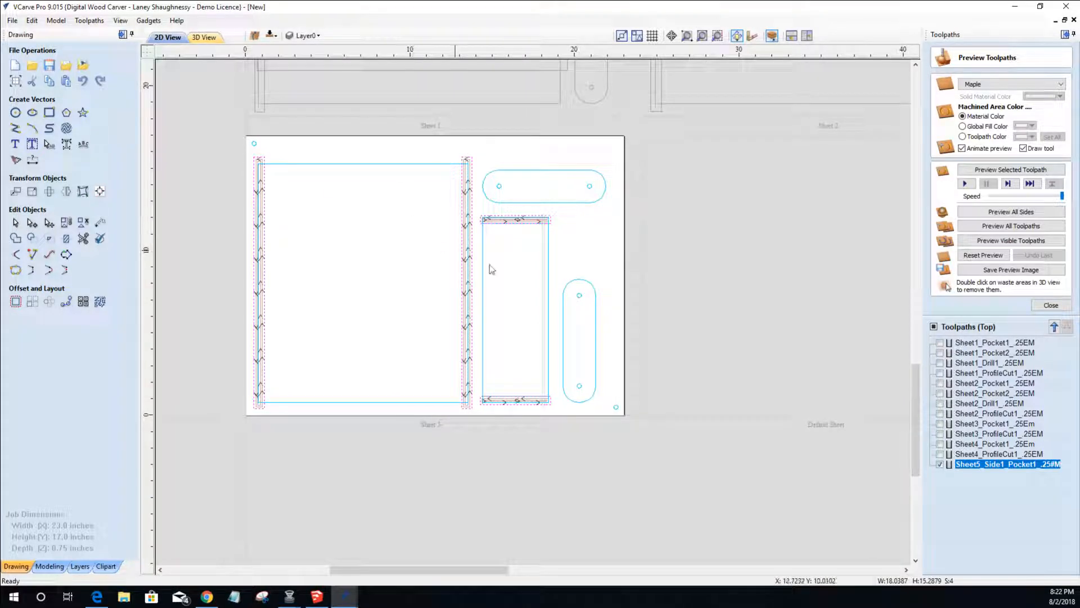
click(499, 187)
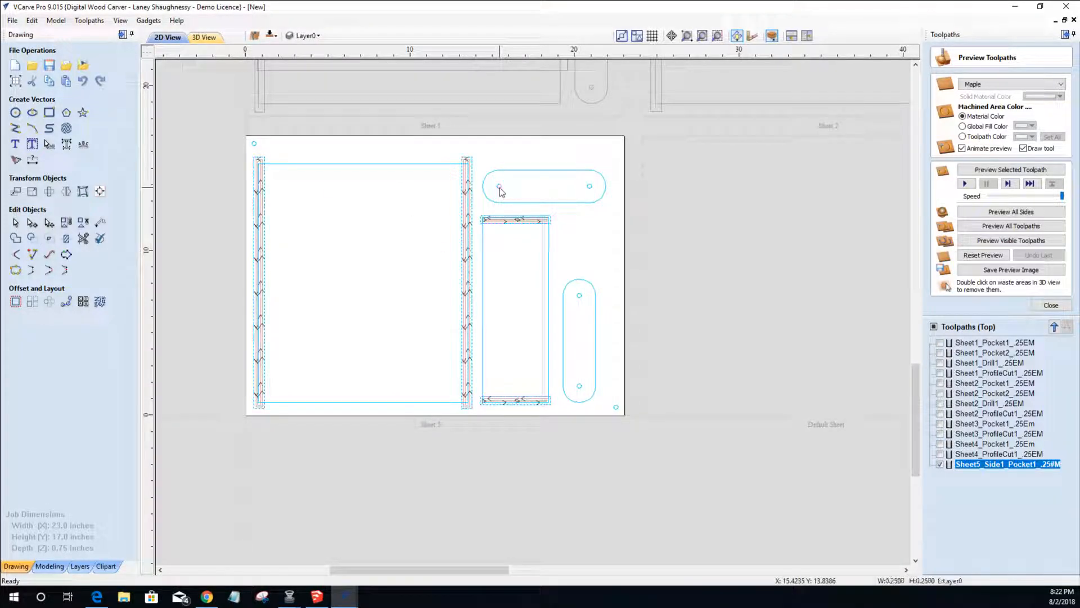
click(255, 145)
shift+click(615, 407)
shift+click(580, 387)
shift+click(580, 297)
shift+click(589, 186)
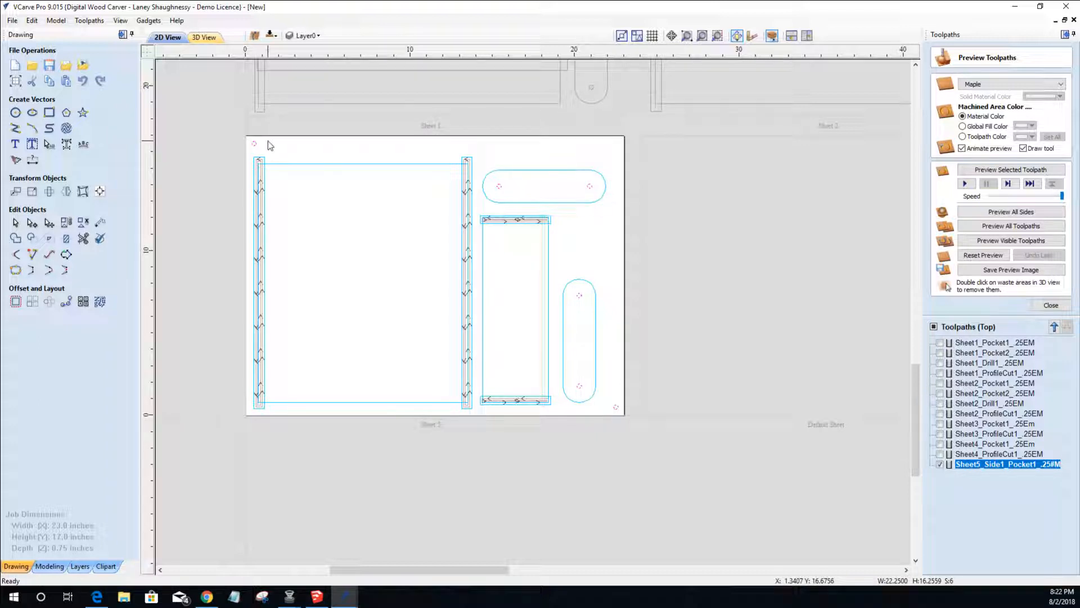
click(617, 411)
click(601, 341)
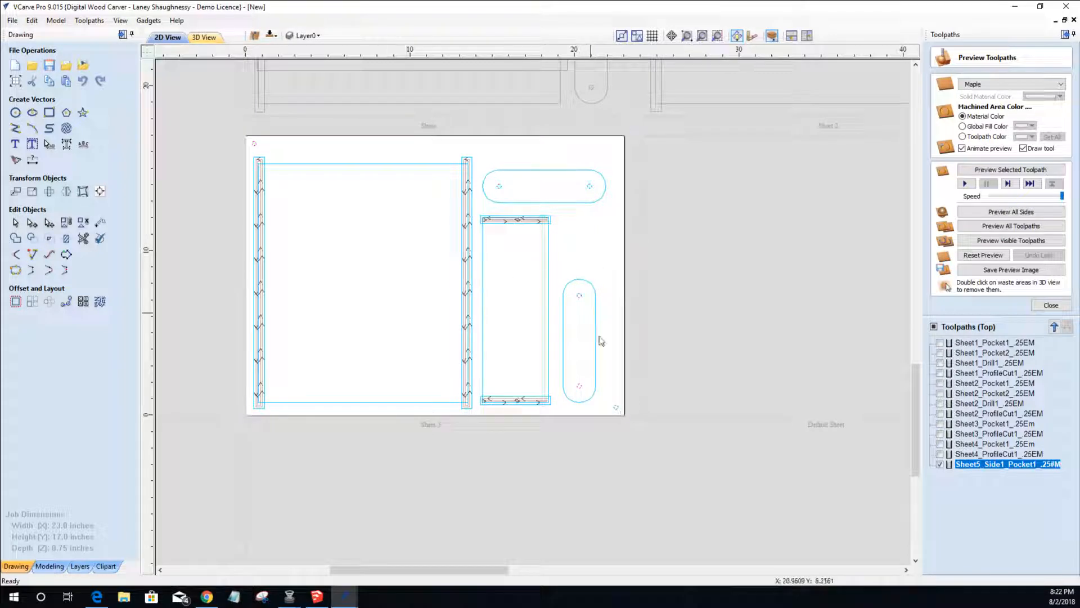
- Create a 0.375-inch-deep drilling toolpath named Sheet5_Side1_AlignPin1_.25EM for the two corner registration holes, then return to the 2D drawing
click(617, 408)
shift+click(255, 145)
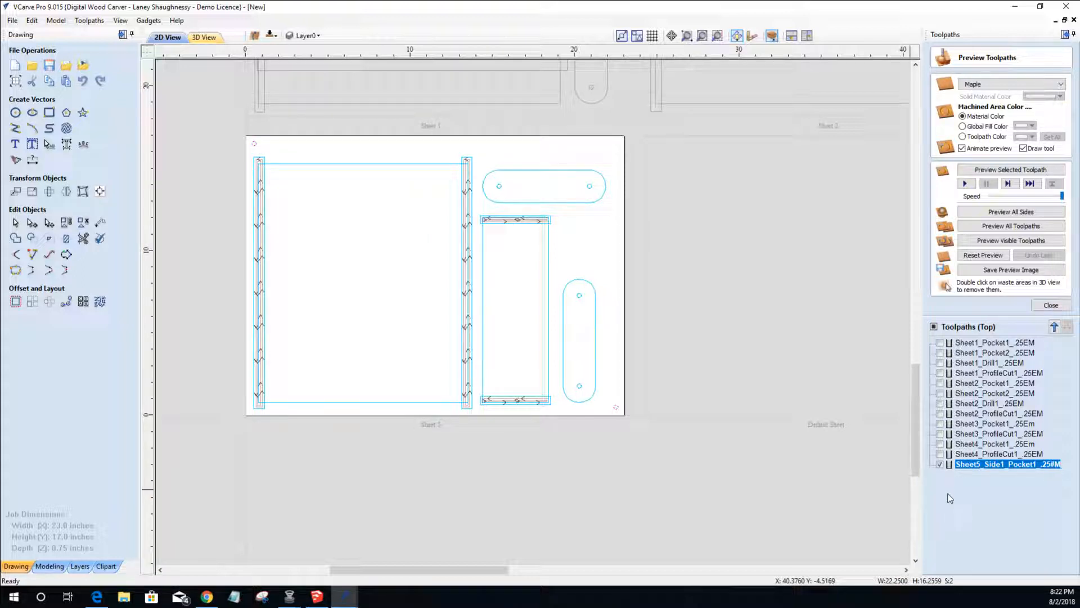
click(1051, 305)
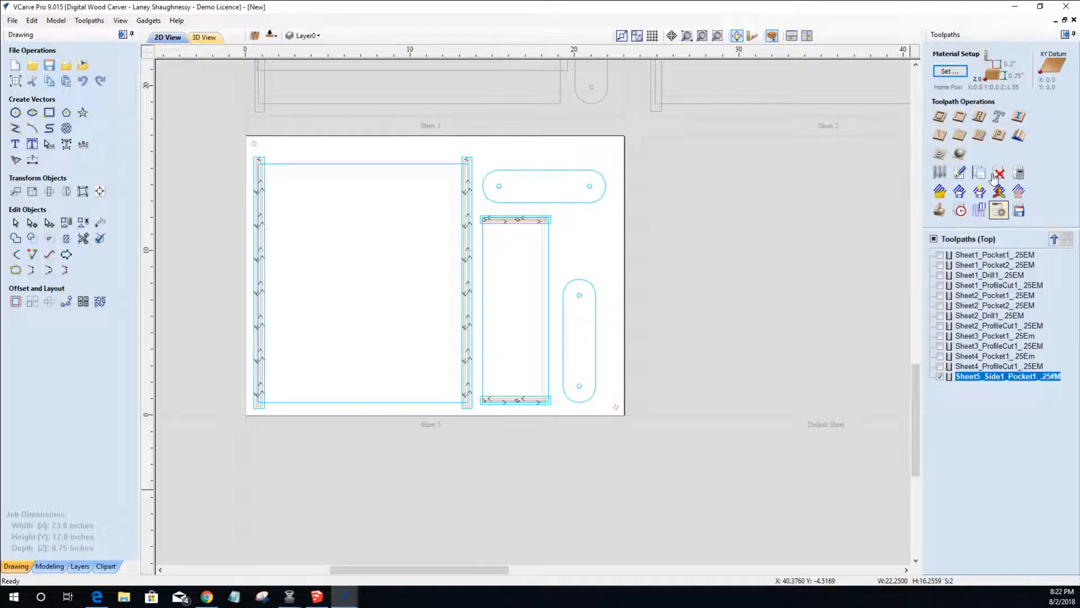
click(979, 117)
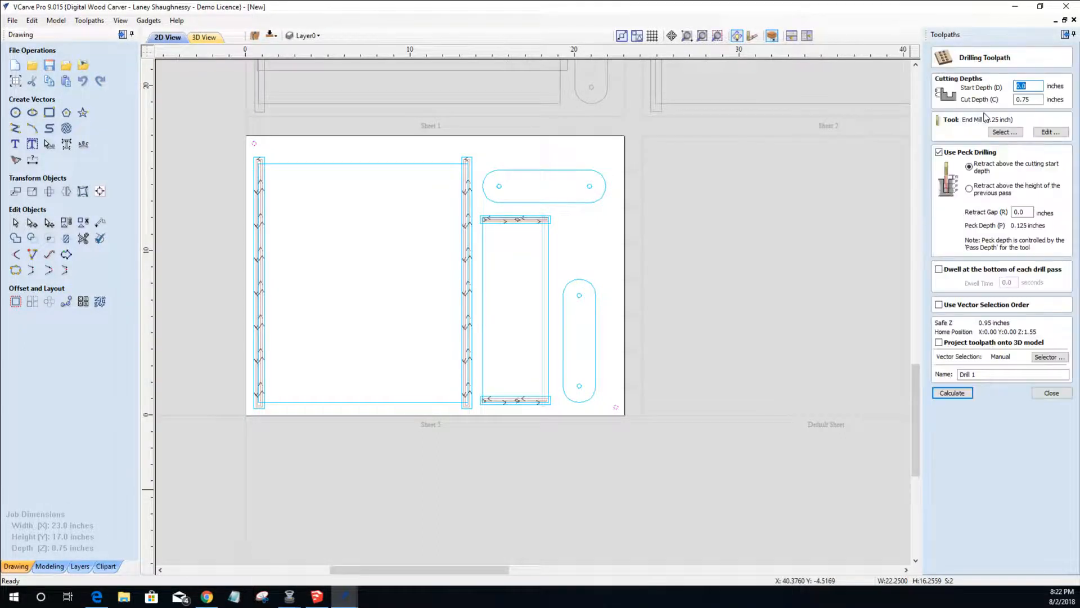
drag(992, 374, 852, 380)
text(Sheet)
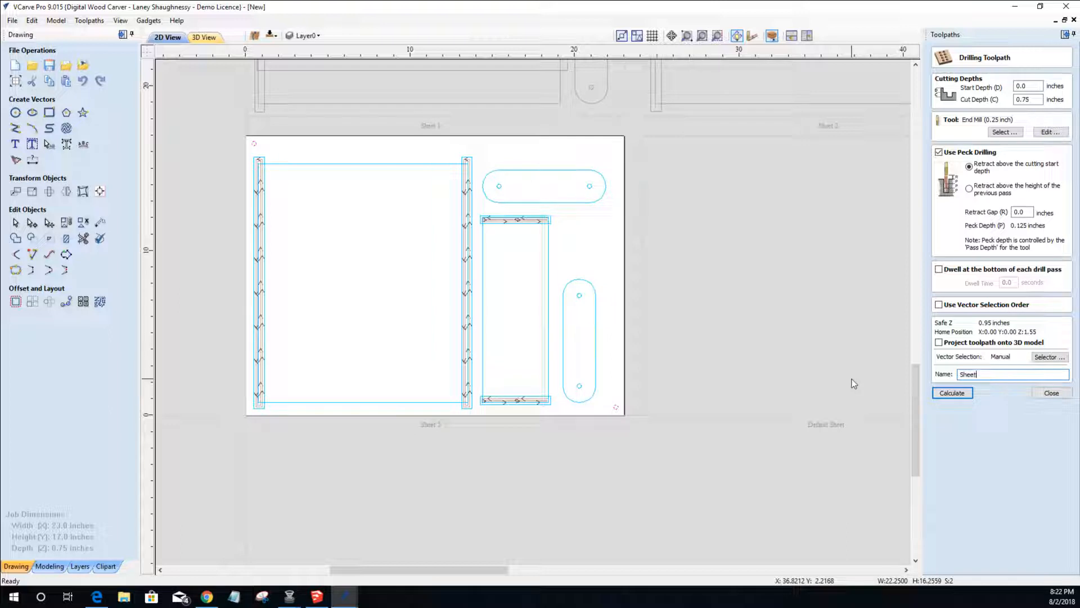
text(5_Side1_AlignPin1)
text(_.25EM)
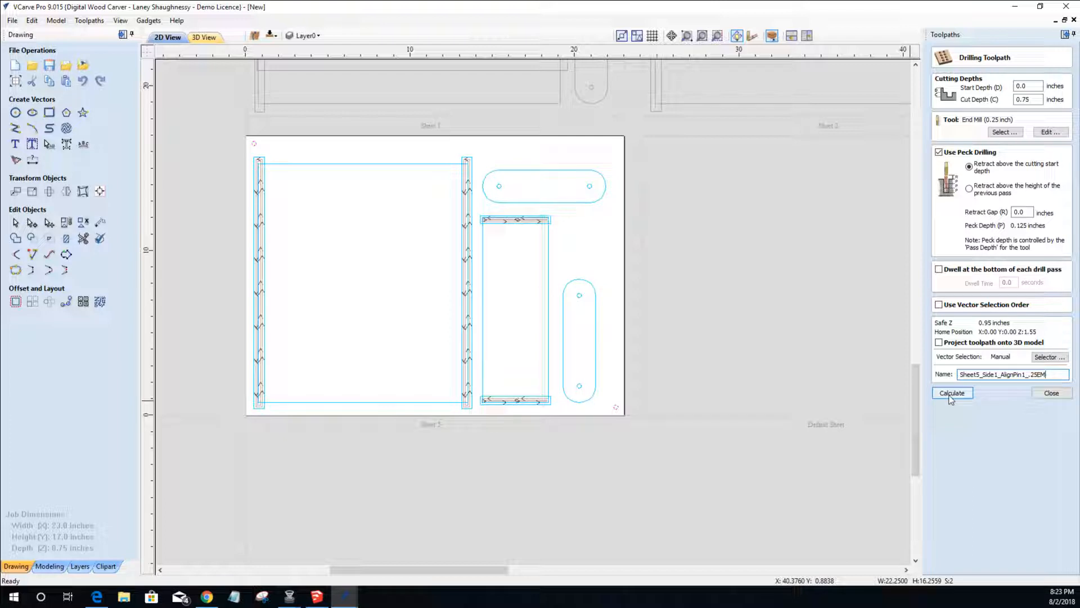
drag(1022, 100, 1044, 103)
text(375)
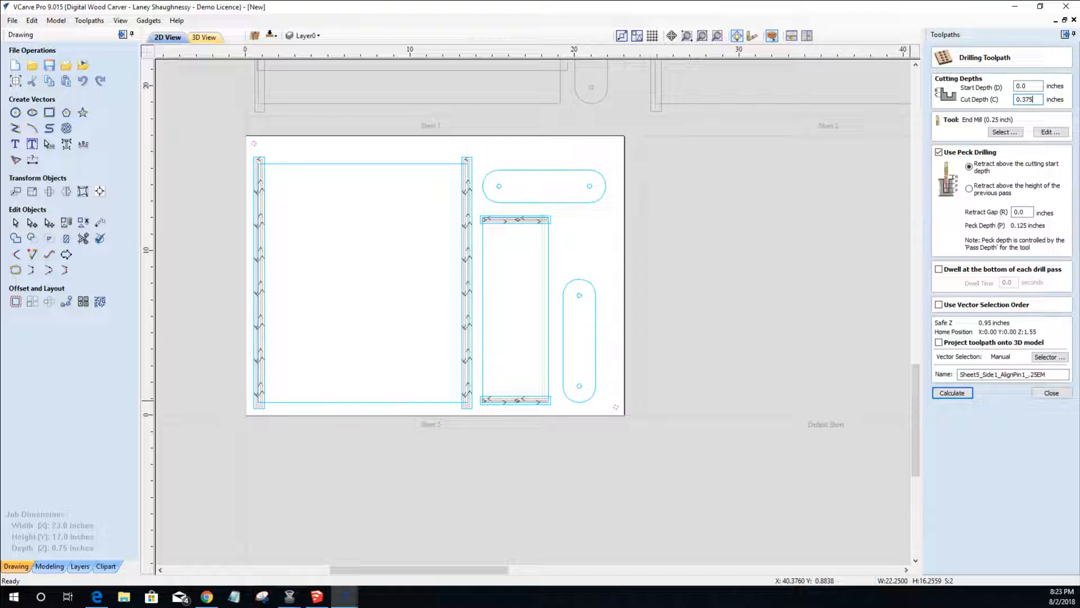
click(953, 394)
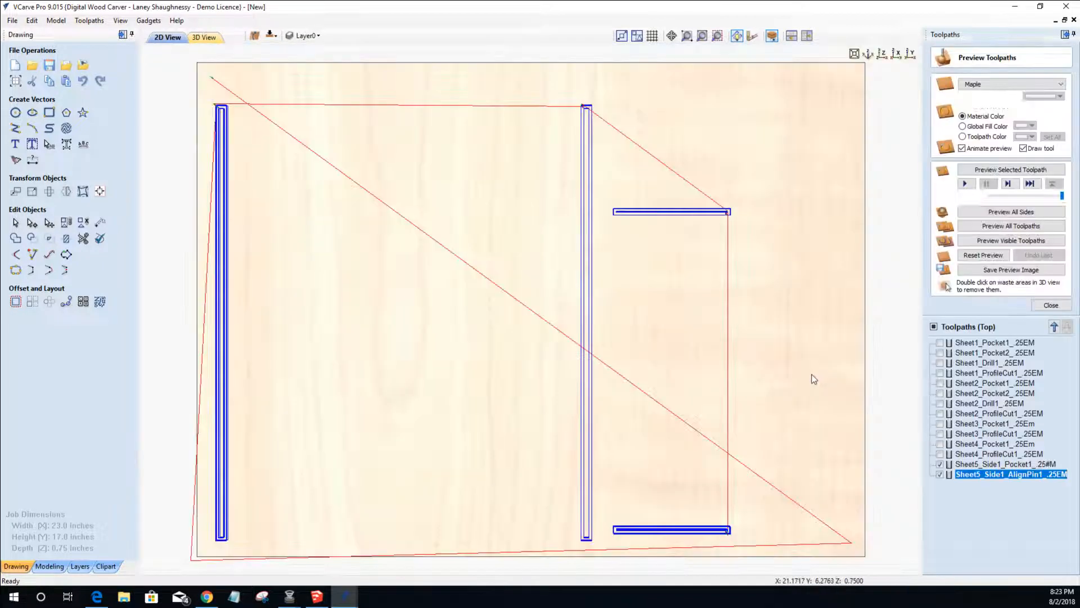
click(167, 37)
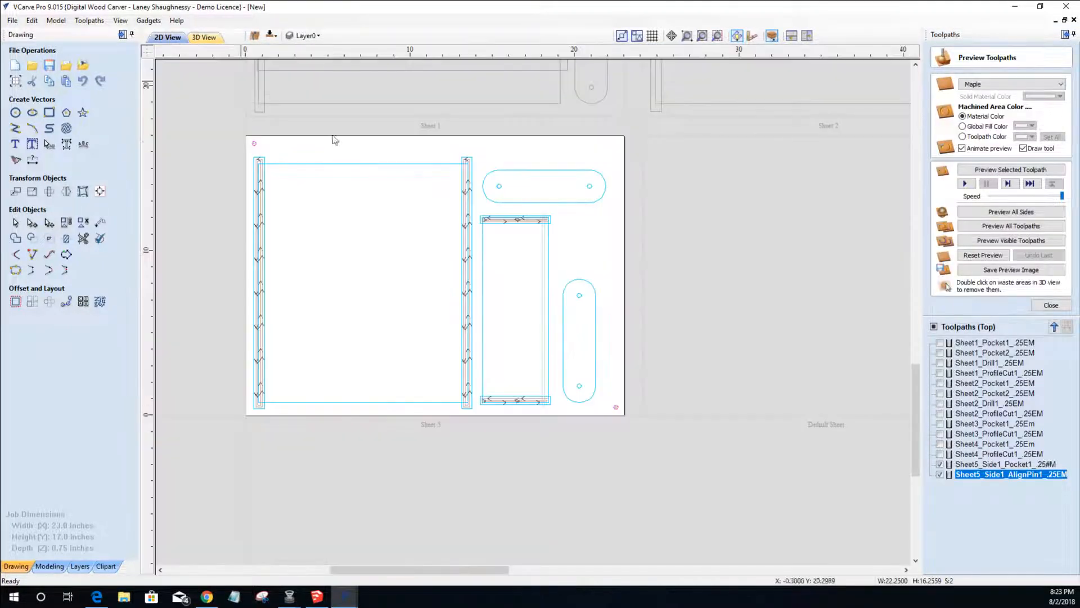
- Start a drilling toolpath for the four holes in the rounded handles with a cut depth of 0.75 inches
click(580, 386)
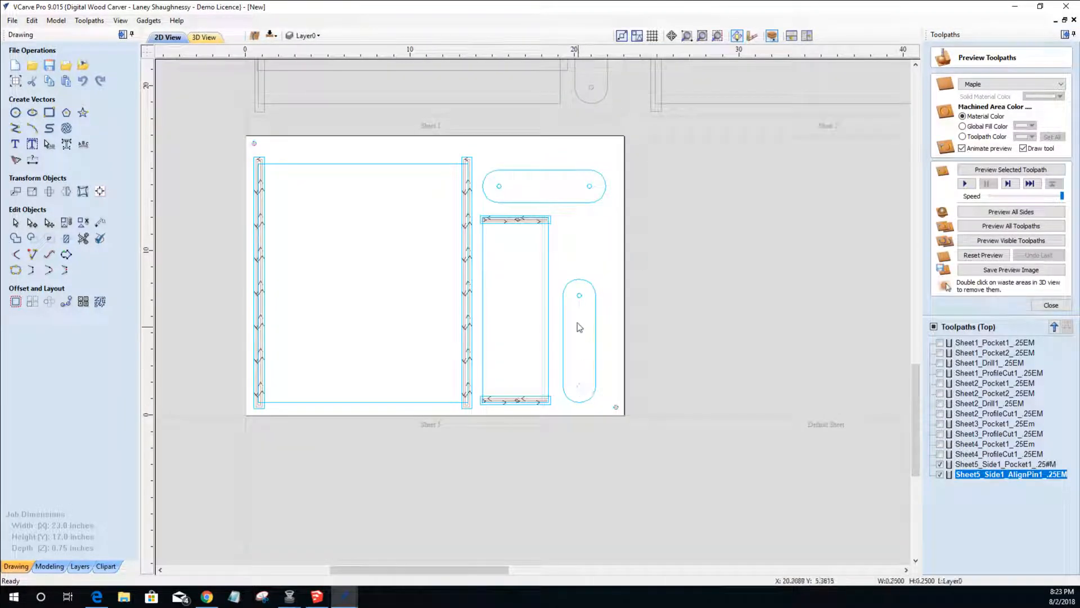
shift+click(579, 294)
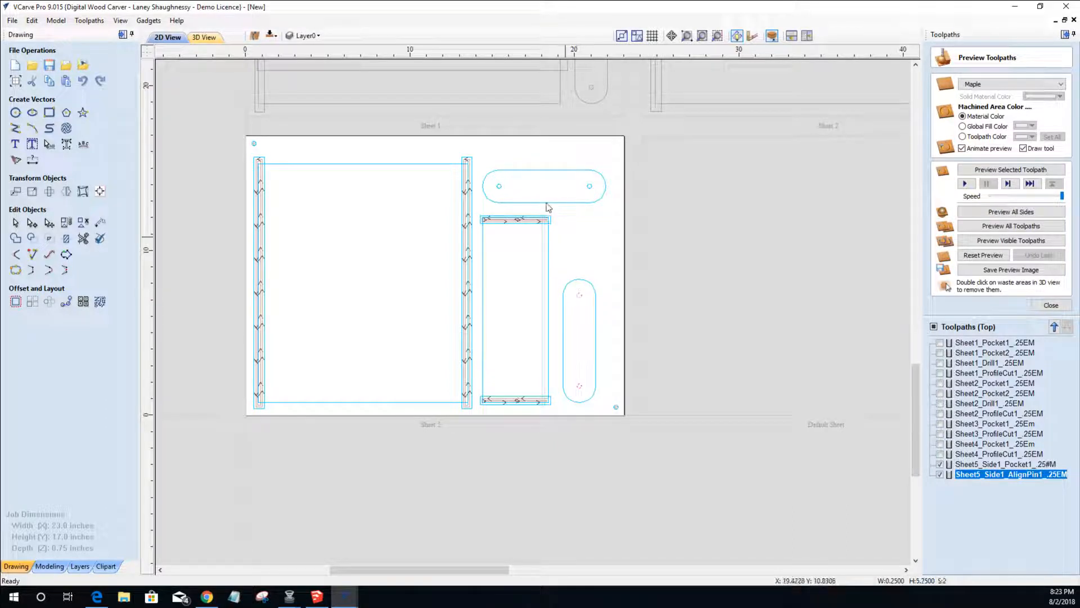
shift+click(499, 187)
shift+click(590, 187)
click(1051, 305)
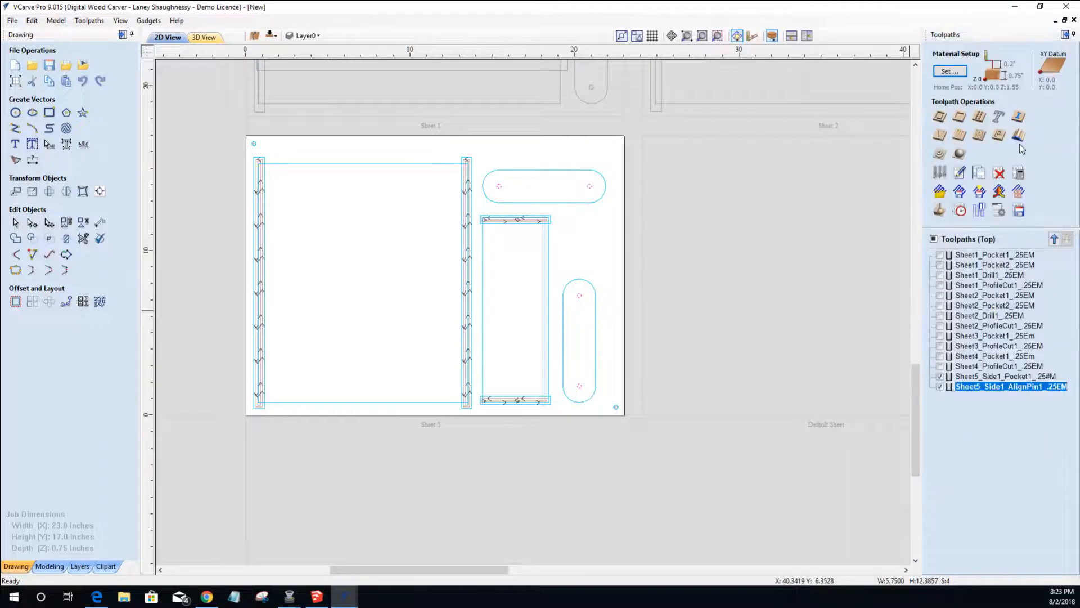
click(980, 117)
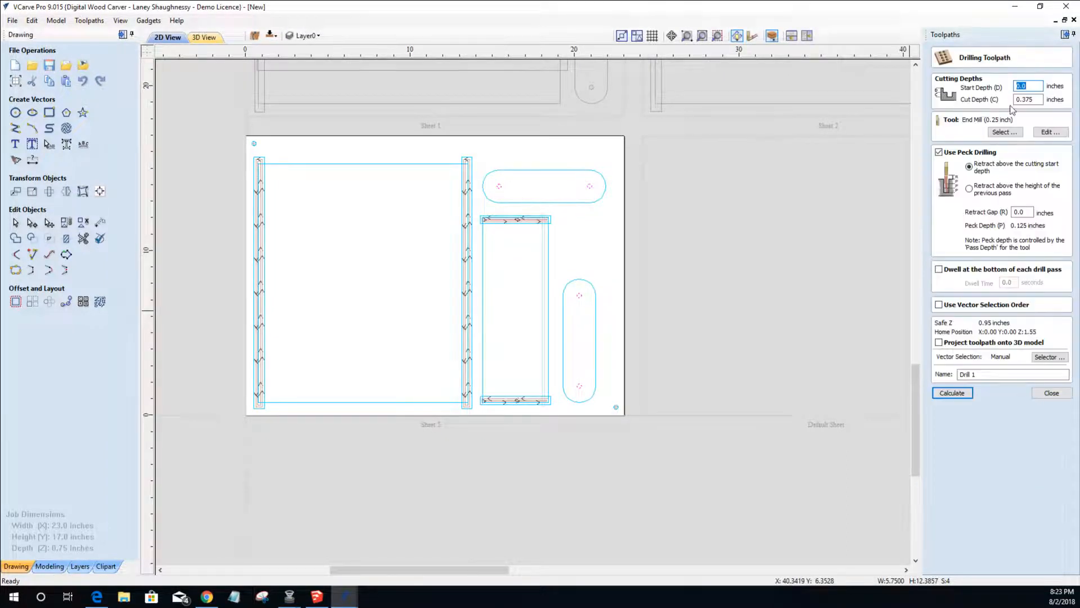
drag(1026, 100, 1033, 100)
key(BackSpace)
key(BackSpace)
text(75)
- Name the drilling toolpath Sheet5_Side1_Drill2_.25EM, calculate it, and return to the 2D drawing
drag(989, 374, 935, 379)
text(Sheet5)
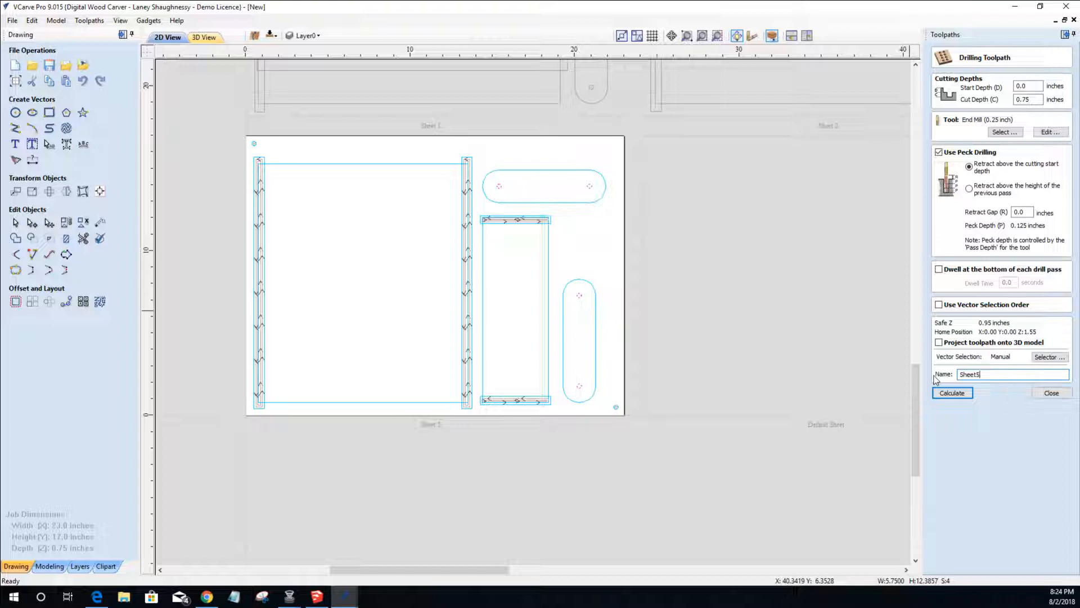
text(_D)
text(rill2)
text(_)
text(.25EM)
text(Side1_)
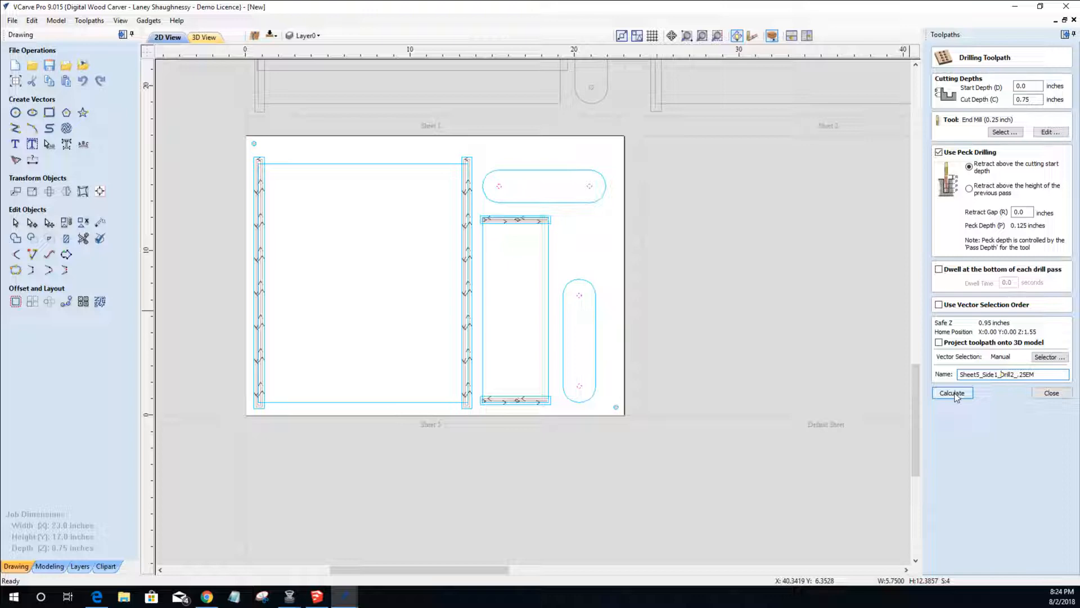
click(952, 394)
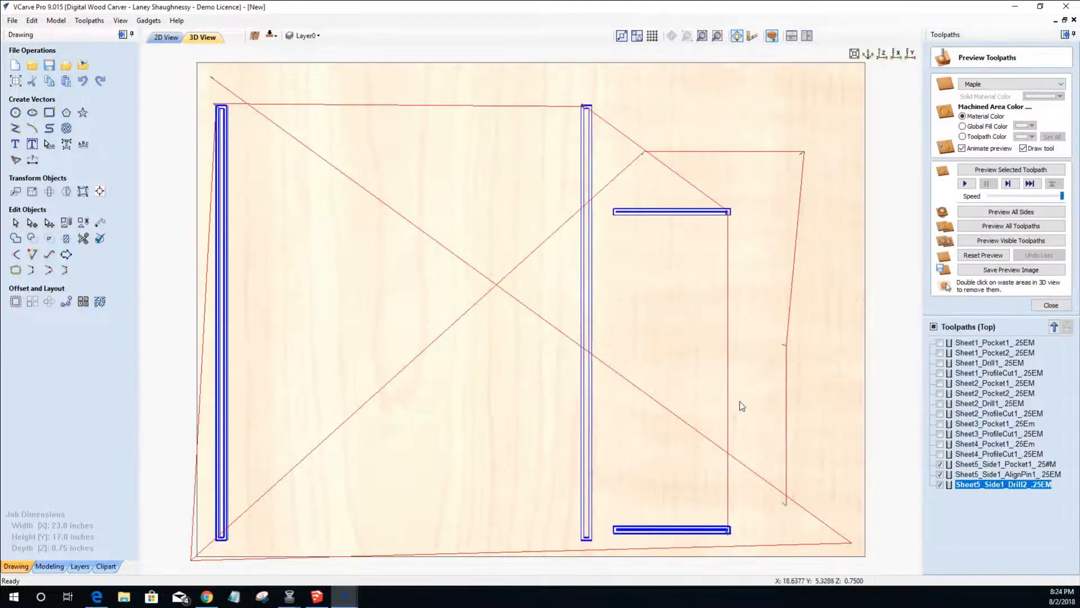
click(160, 38)
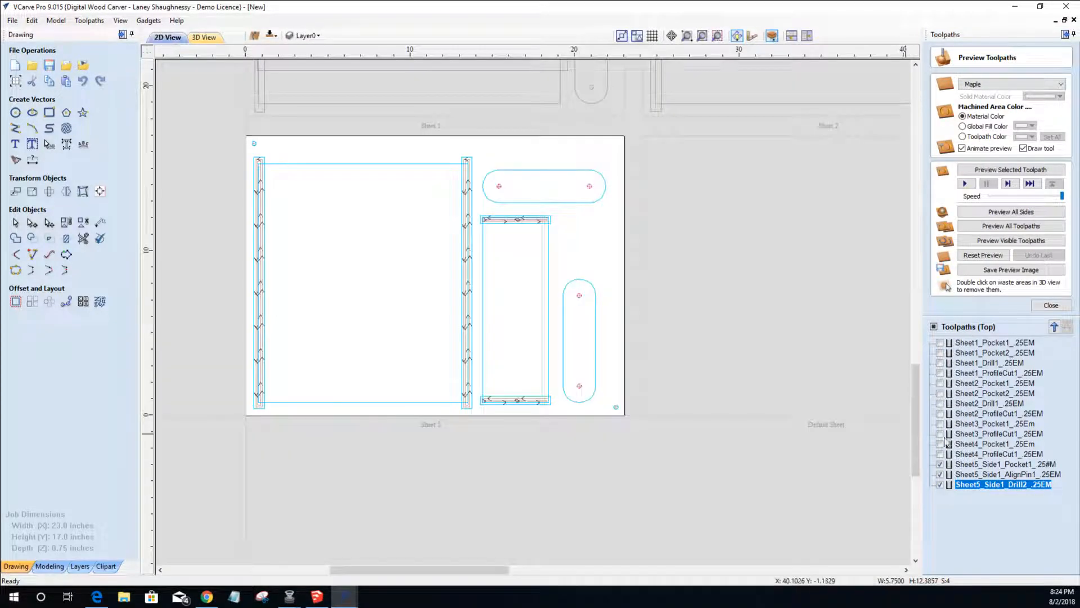
- Hide the three Sheet5 Side1 toolpaths in the drawing
click(939, 464)
click(940, 474)
click(940, 484)
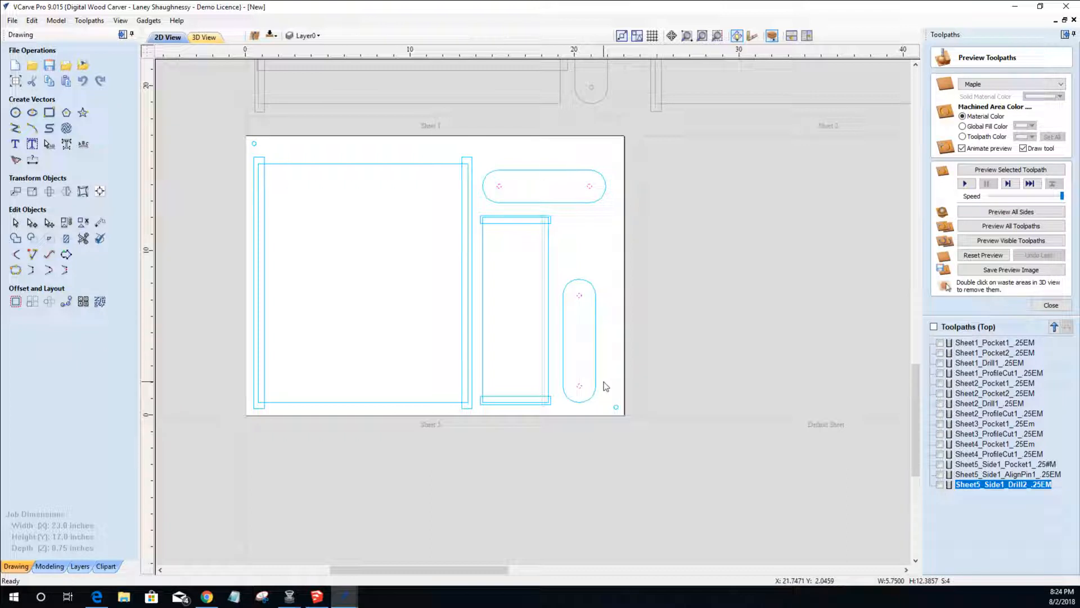
- Start a 2D profile toolpath around the outlines of both rounded handles and both rectangular panels with a cut depth of 0.375 inches
click(598, 346)
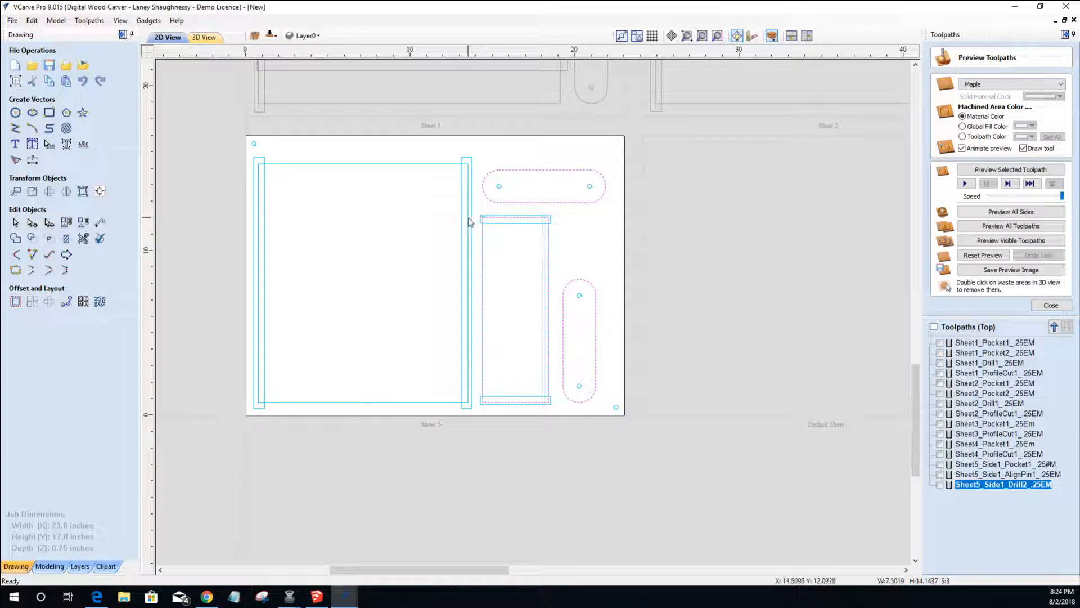
shift+click(428, 165)
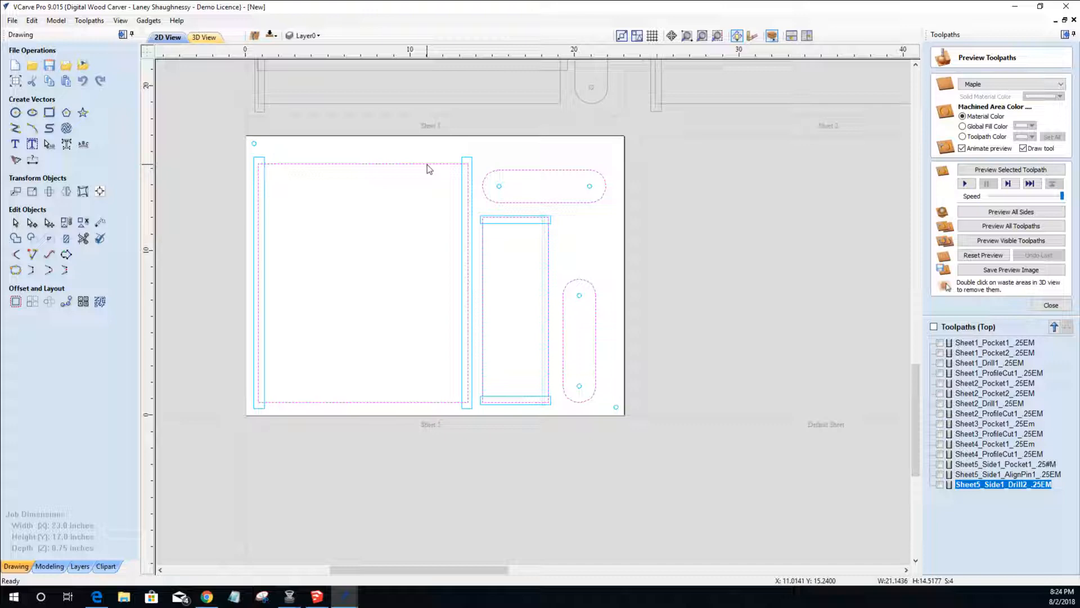
click(1051, 305)
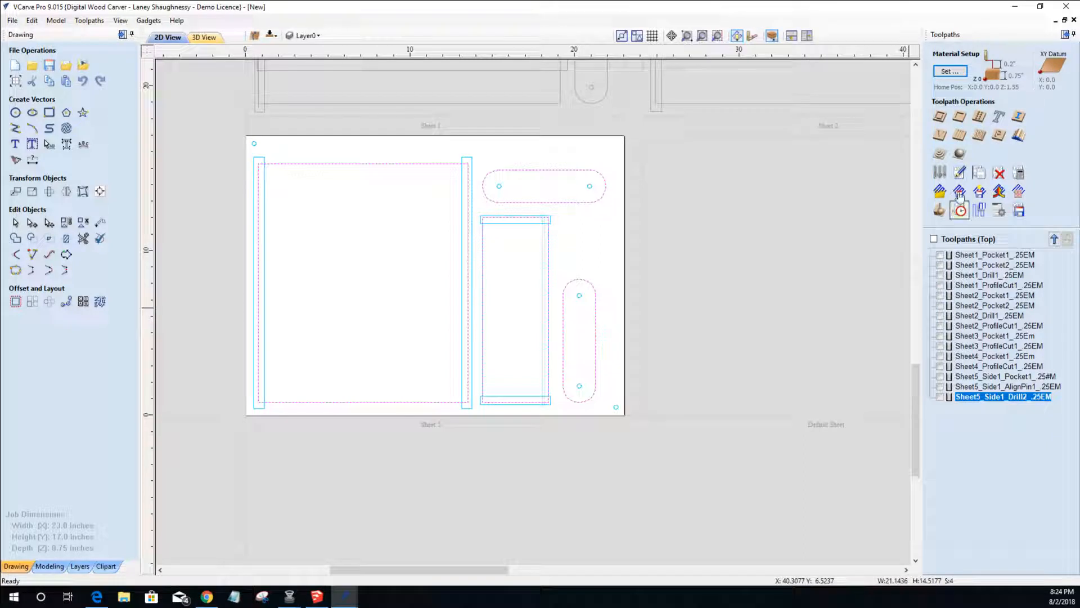
click(940, 117)
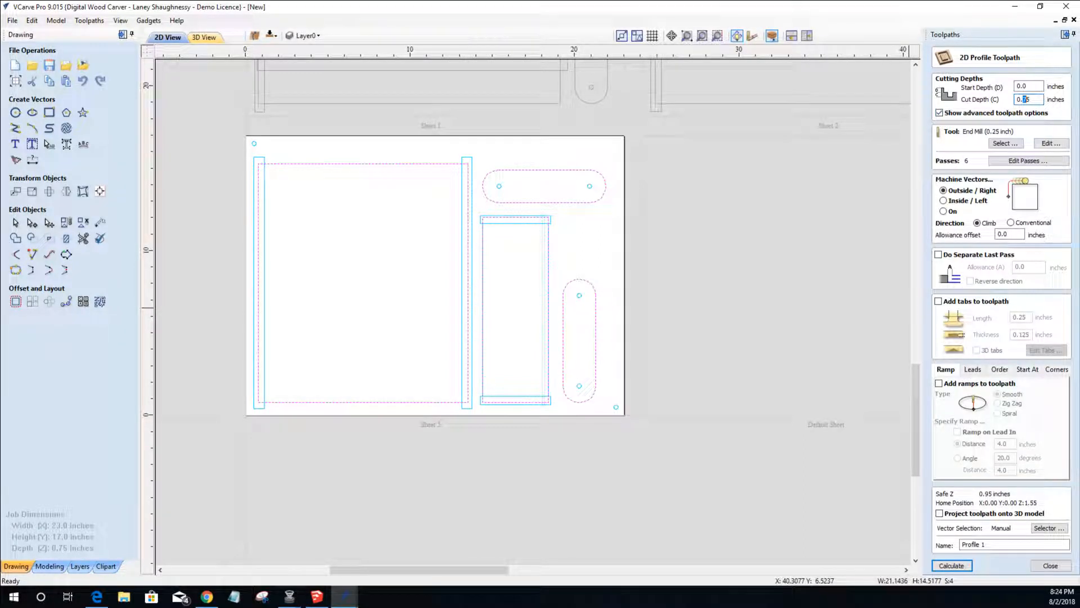
text(37)
key(BackSpace)
key(BackSpace)
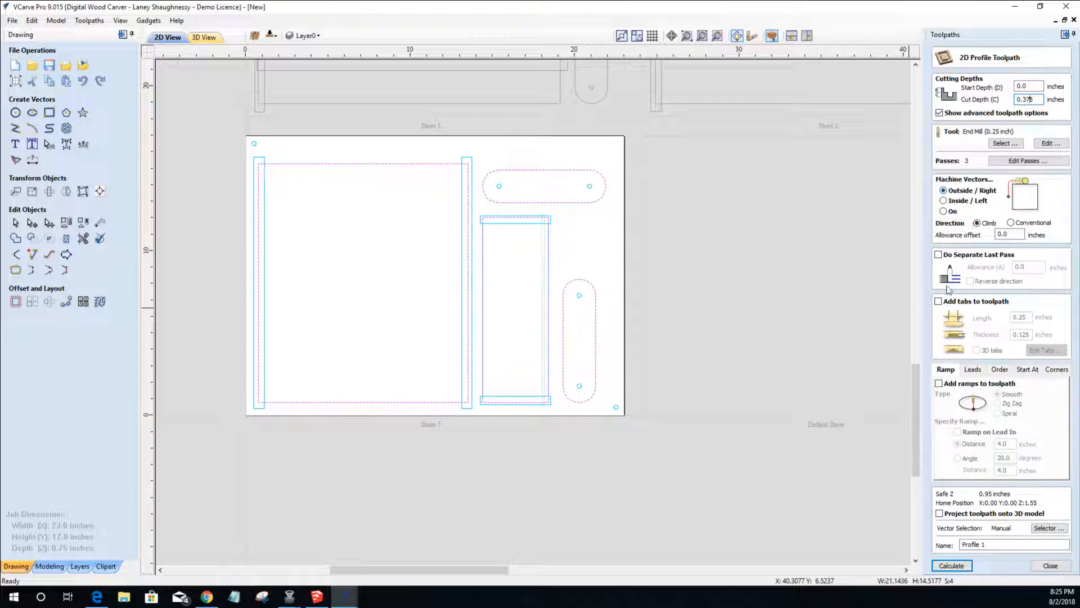
- Enable tabs on the profile toolpath and place two tabs on opposite long sides of each rounded handle
click(938, 302)
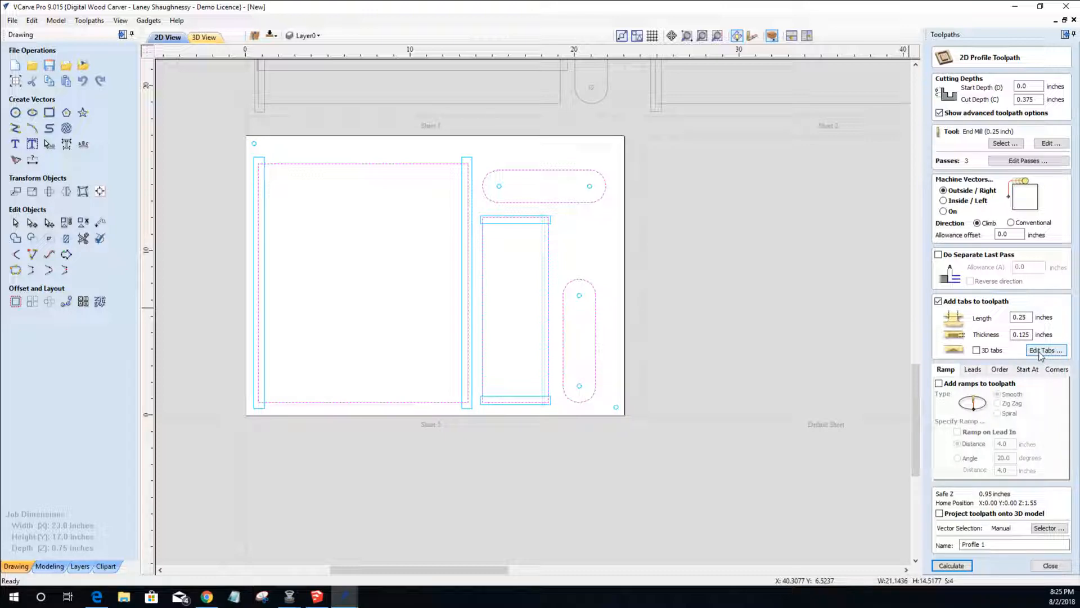
click(1044, 350)
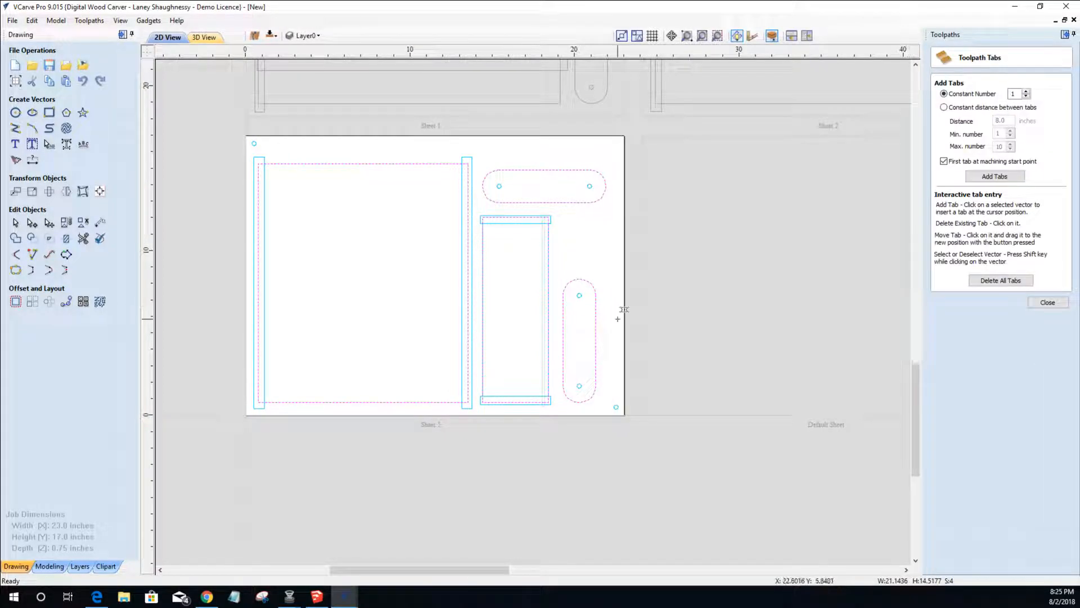
click(596, 309)
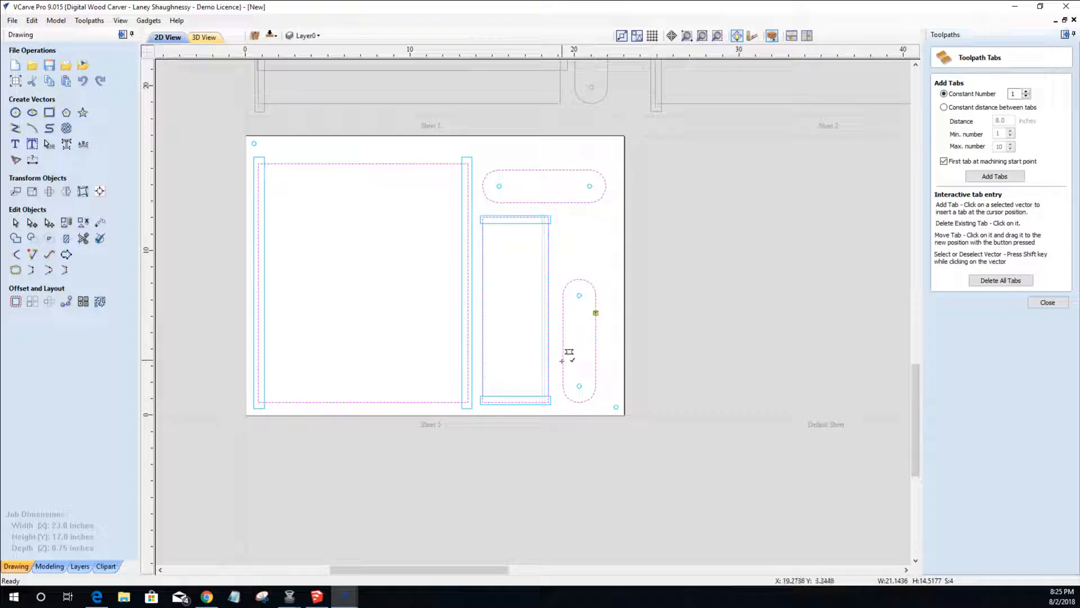
click(563, 364)
click(519, 169)
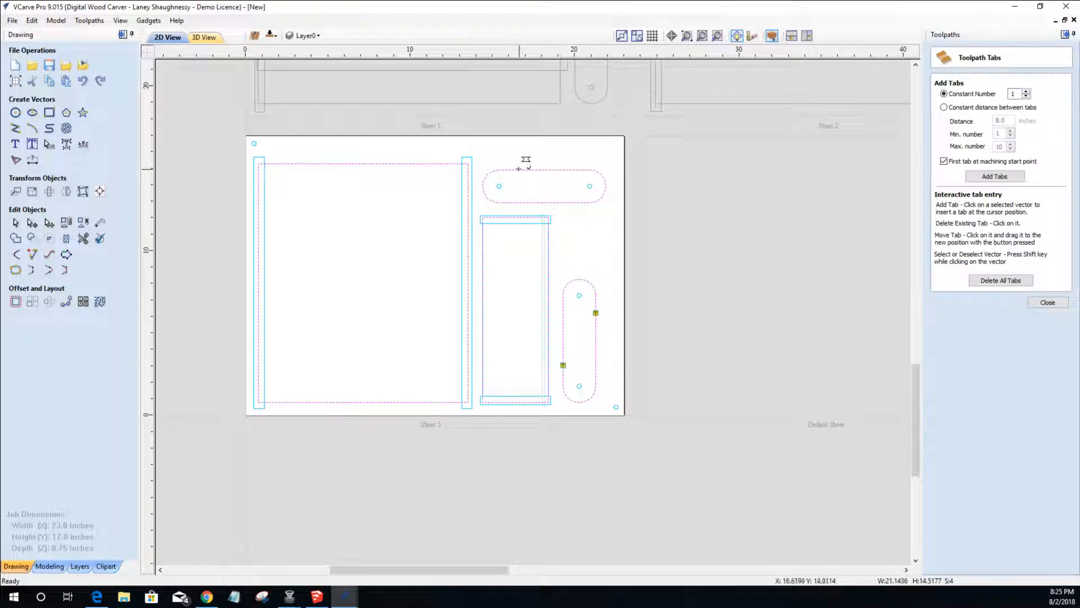
click(574, 202)
- Place two tabs each on the large panel's upper and lower edges, and two left and one right on the narrow panel
click(431, 164)
click(312, 164)
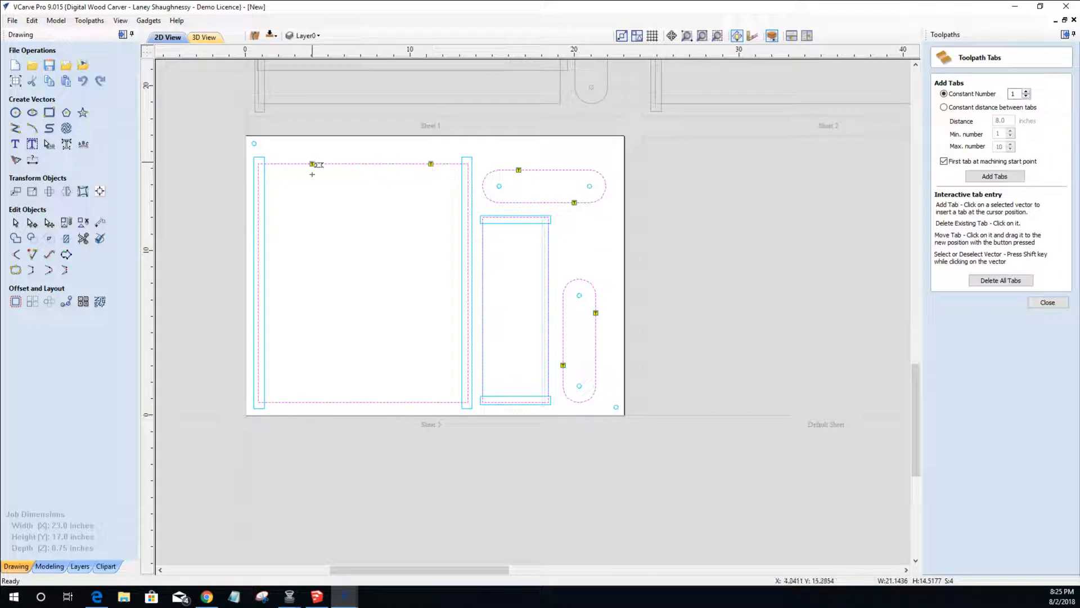
click(402, 402)
click(316, 402)
click(483, 251)
click(482, 361)
click(549, 304)
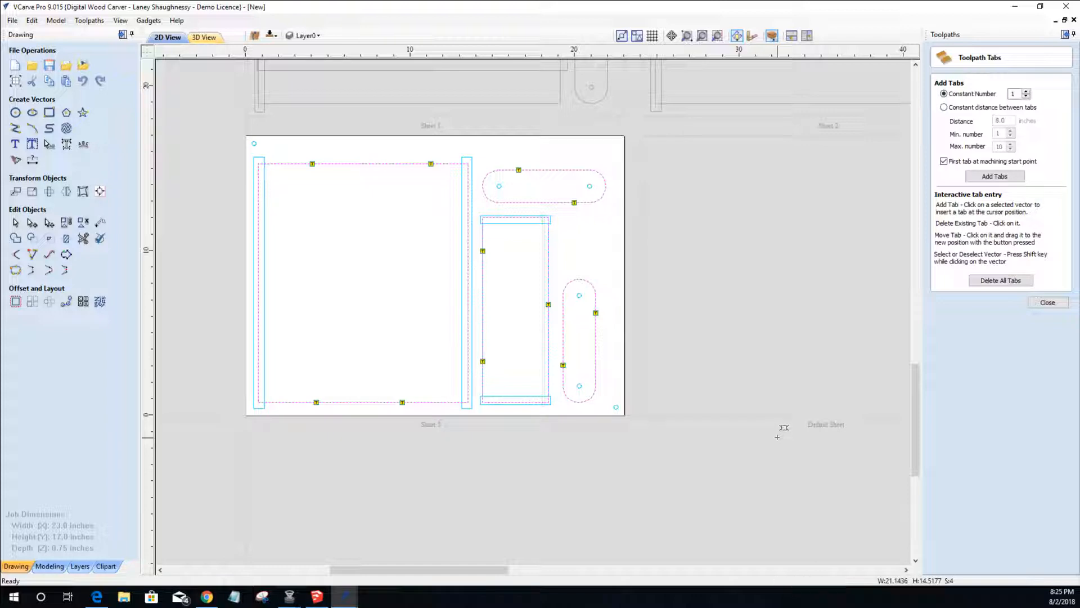
click(1048, 303)
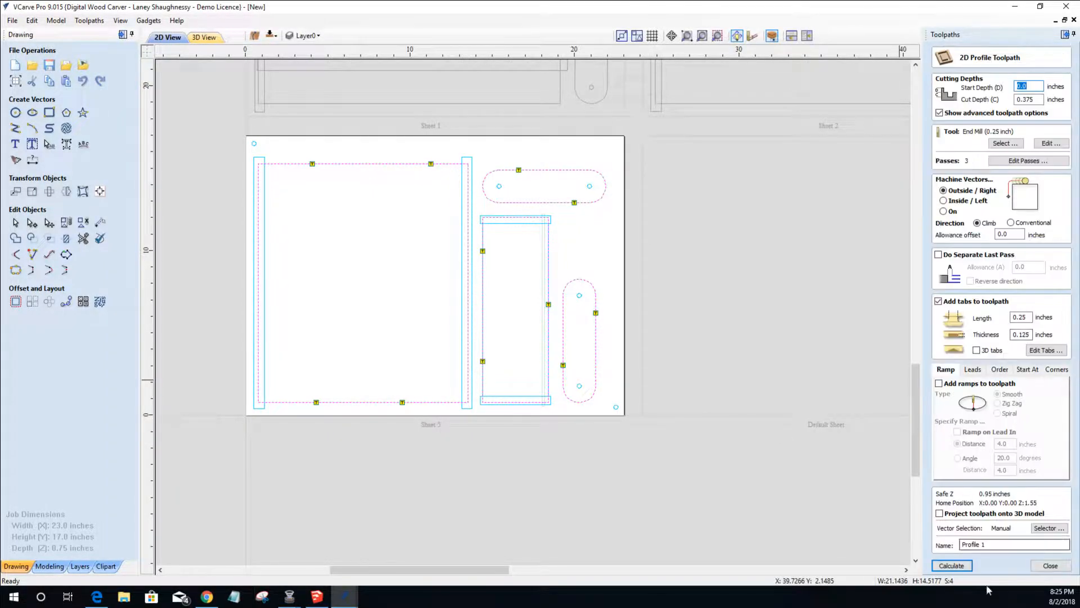
- Name the profile toolpath Sheet5_Side1_ProfileCut1_.25Em, calculate it, and return to the 2D drawing
drag(982, 544, 951, 546)
key(BackSpace)
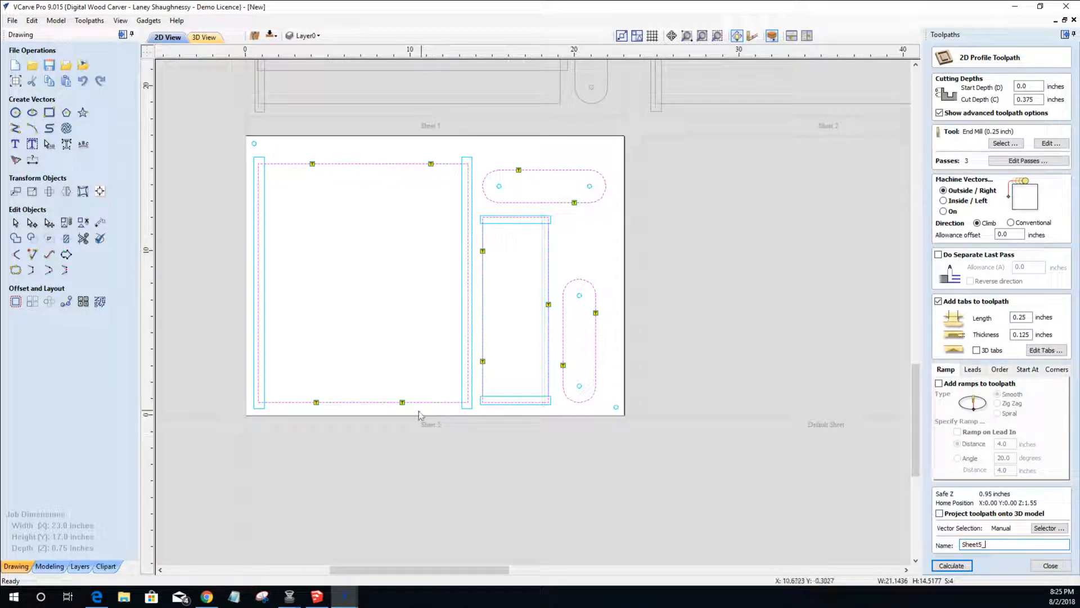
scroll(433, 428, up, 3)
scroll(433, 427, down, 4)
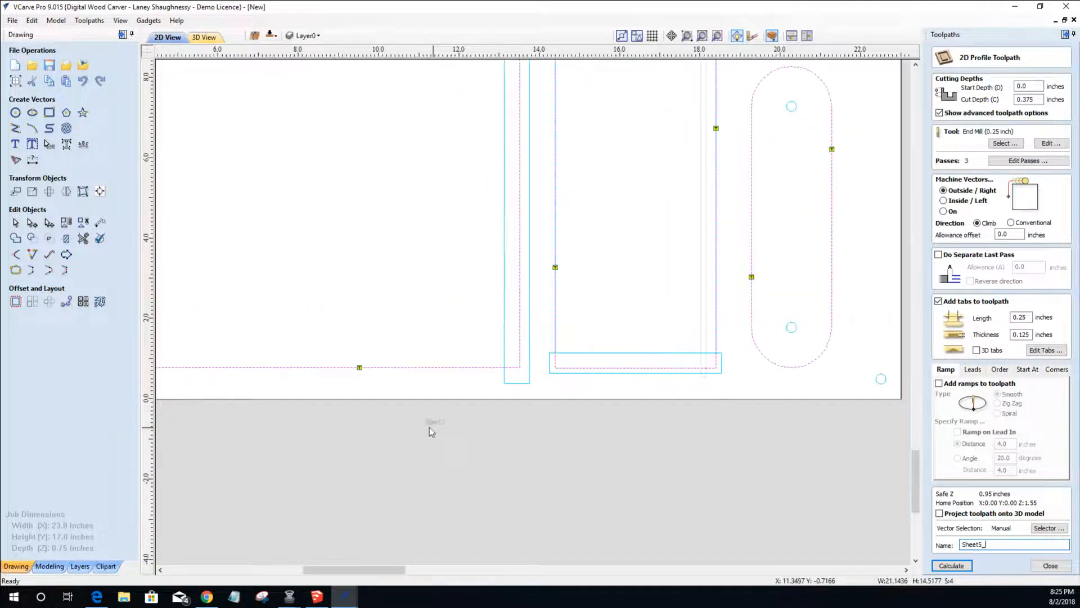
scroll(437, 417, down, 1)
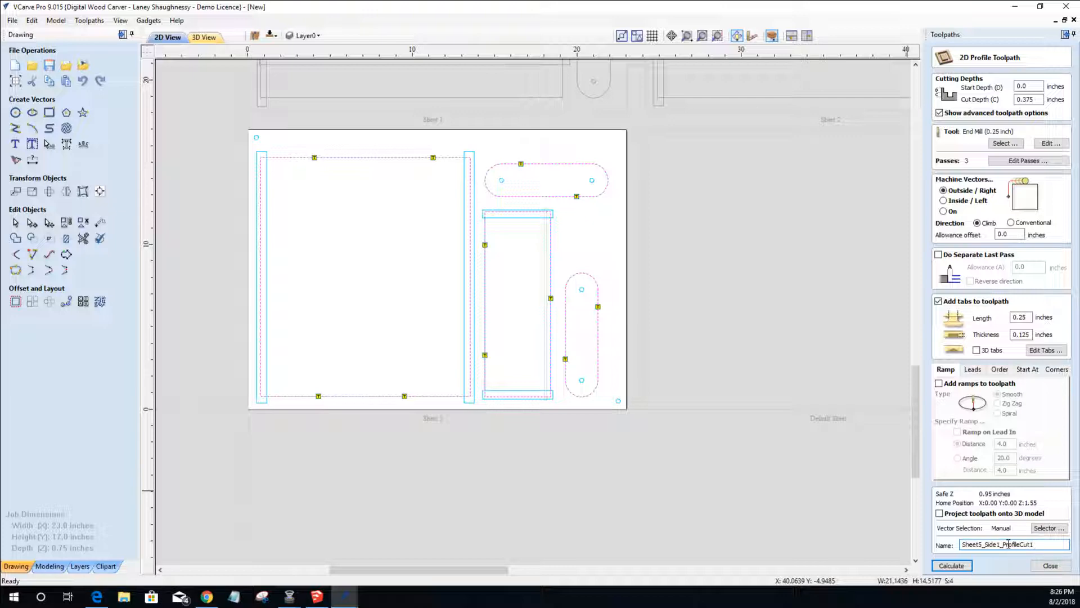
text(.25Em)
click(944, 565)
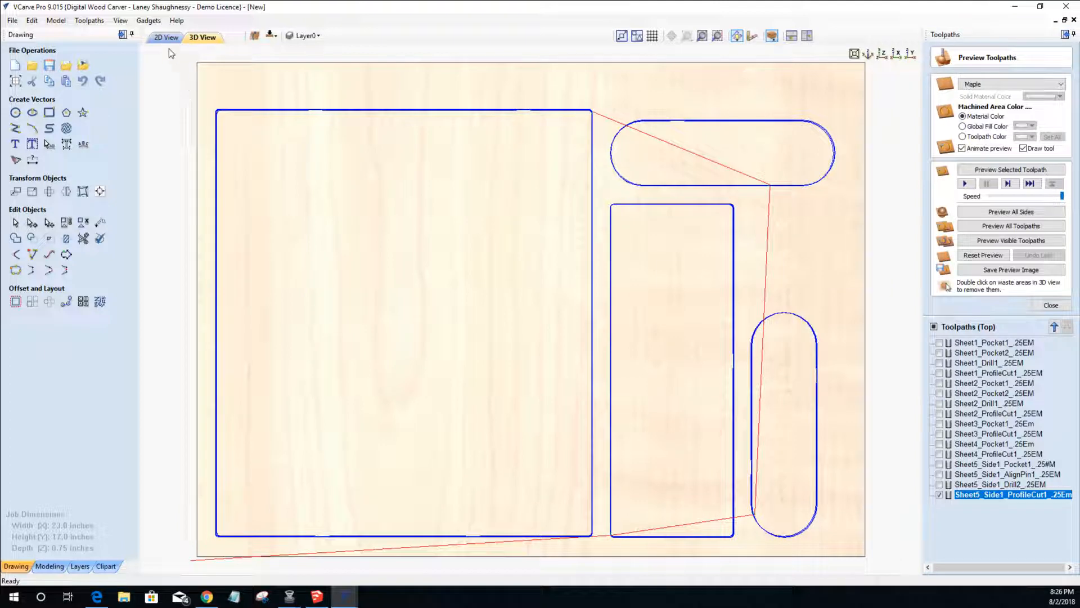
click(167, 41)
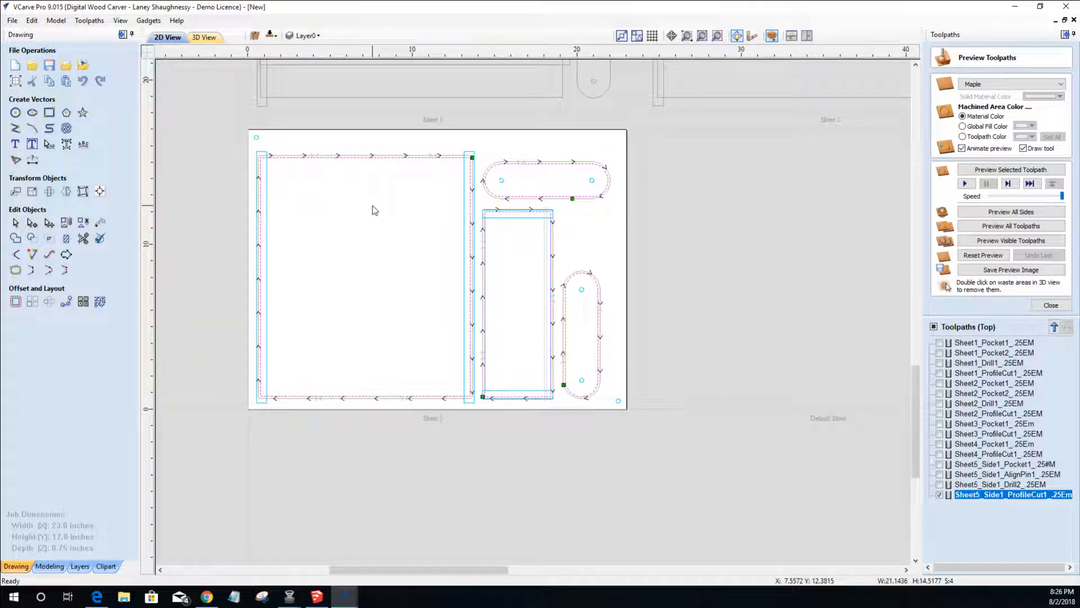
- Switch to the bottom side of the sheet and start a pocket toolpath for the long thin groove in the narrow panel
click(272, 36)
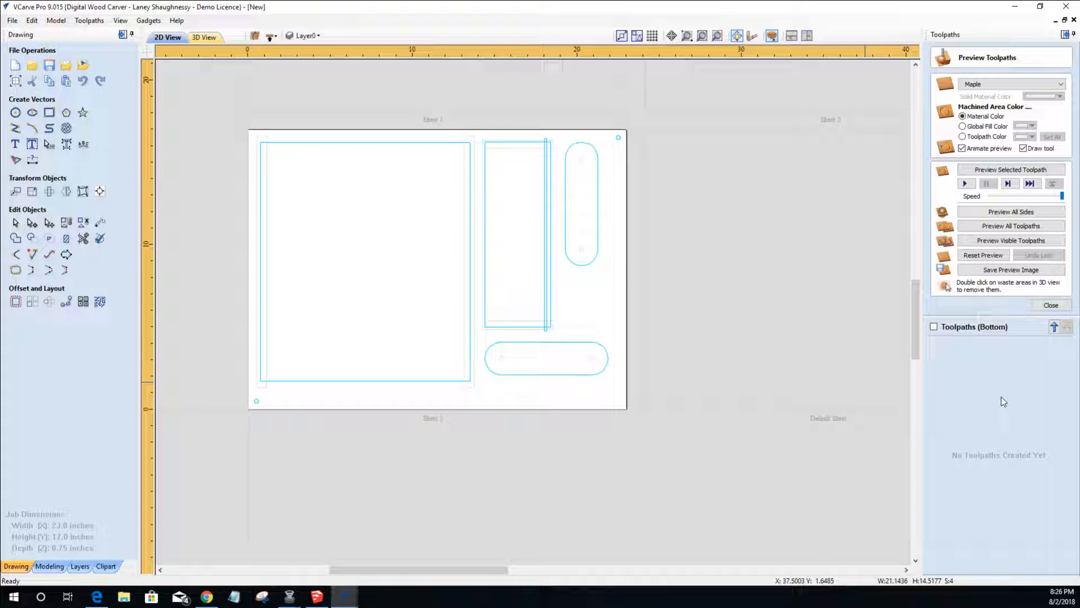
click(545, 213)
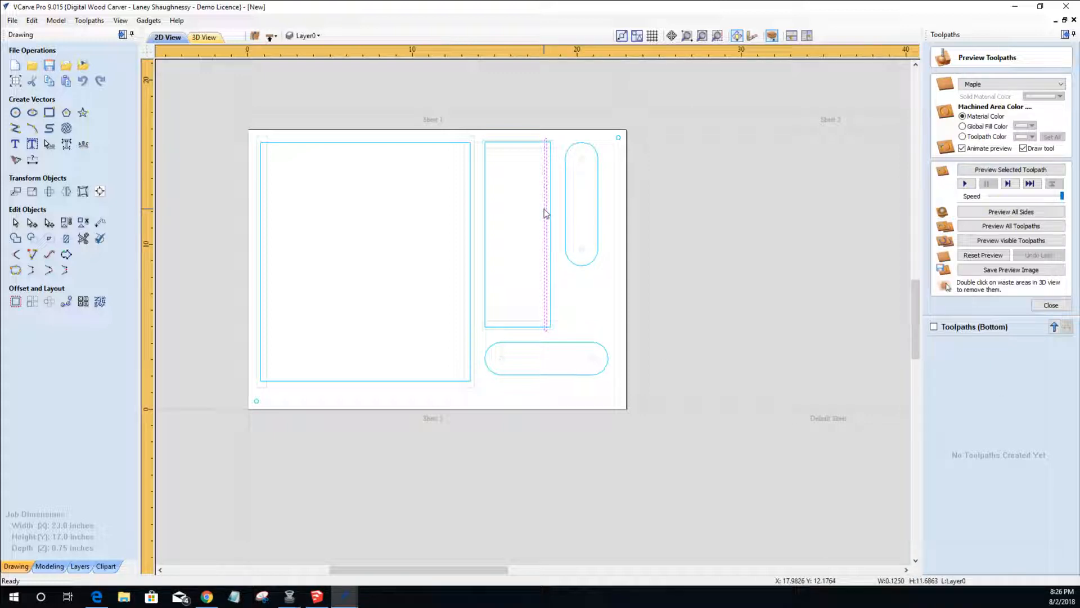
click(983, 255)
click(1050, 307)
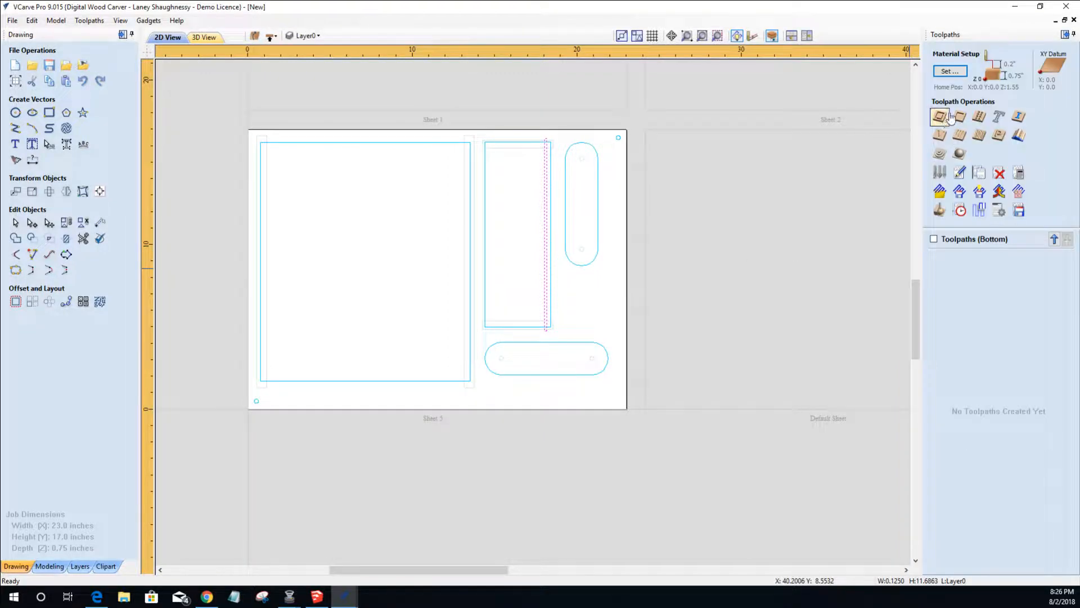
click(966, 116)
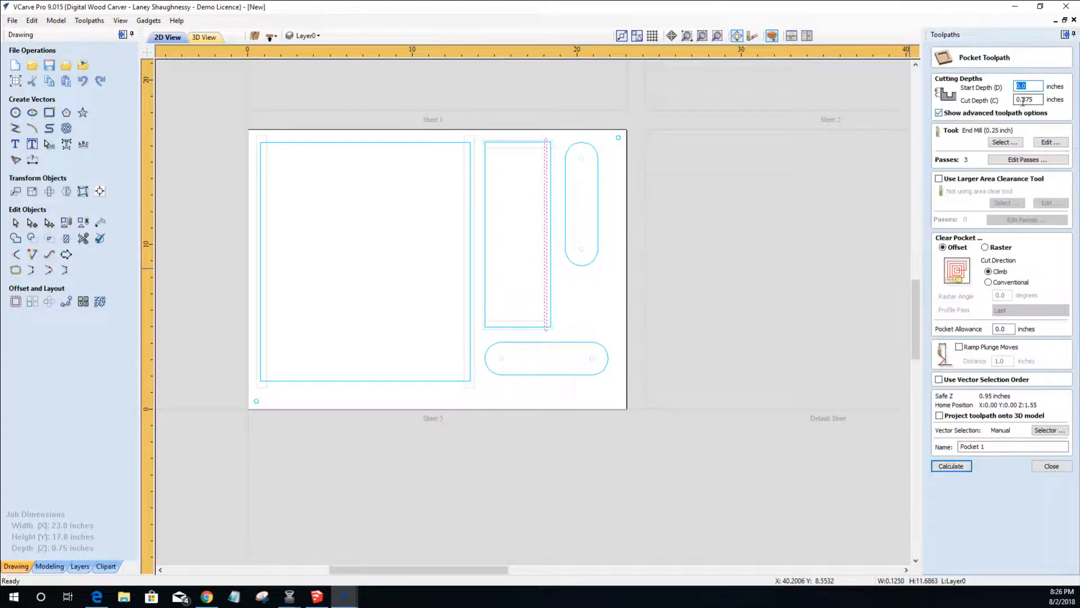
- Assign the End Mill (0.125 inch) to the pocket toolpath and name it Sheet5_Side2_Pocket_.125EM
click(1005, 142)
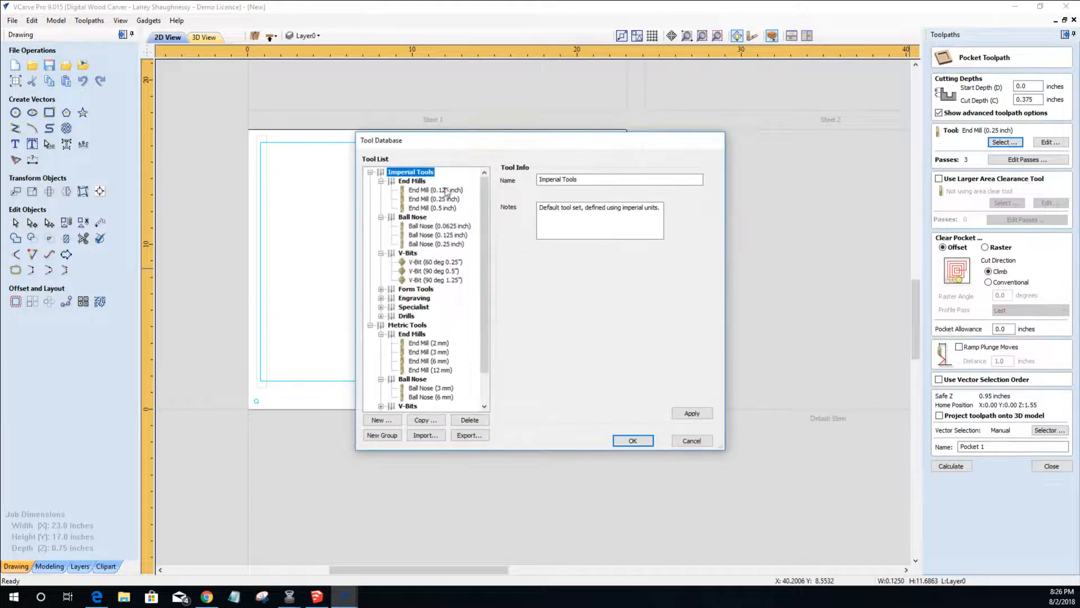
click(445, 190)
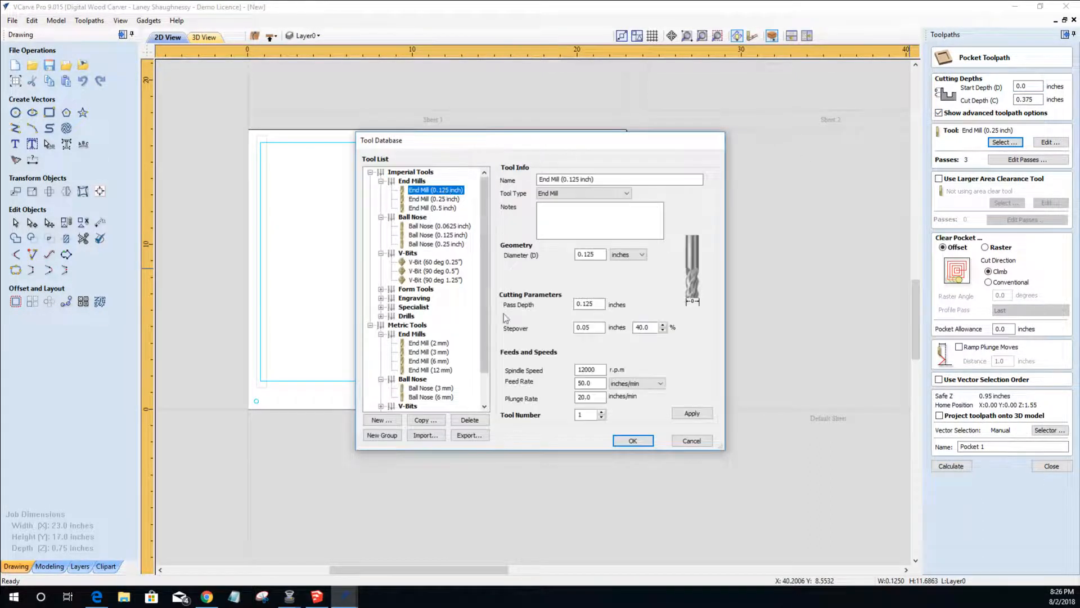
click(633, 441)
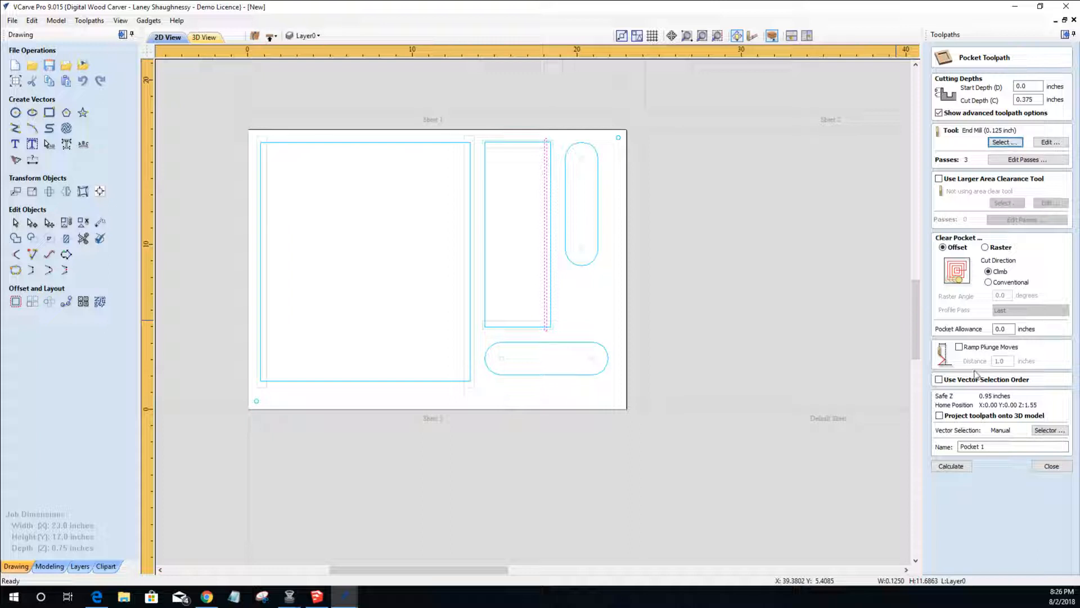
drag(990, 446, 937, 449)
text(Sheet5)
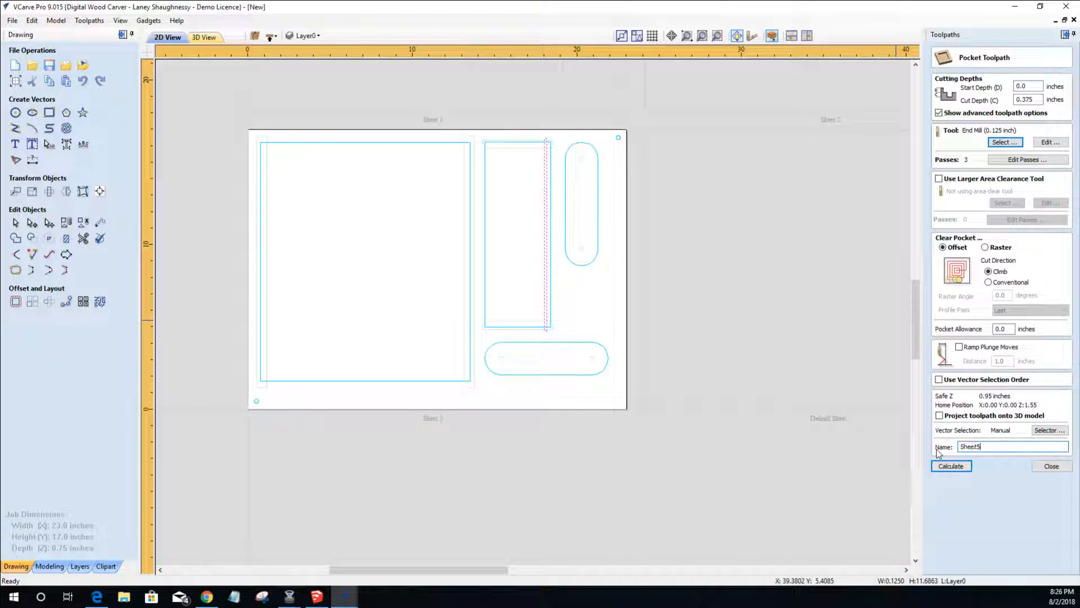
text(_Side2_Pocket_.125EM)
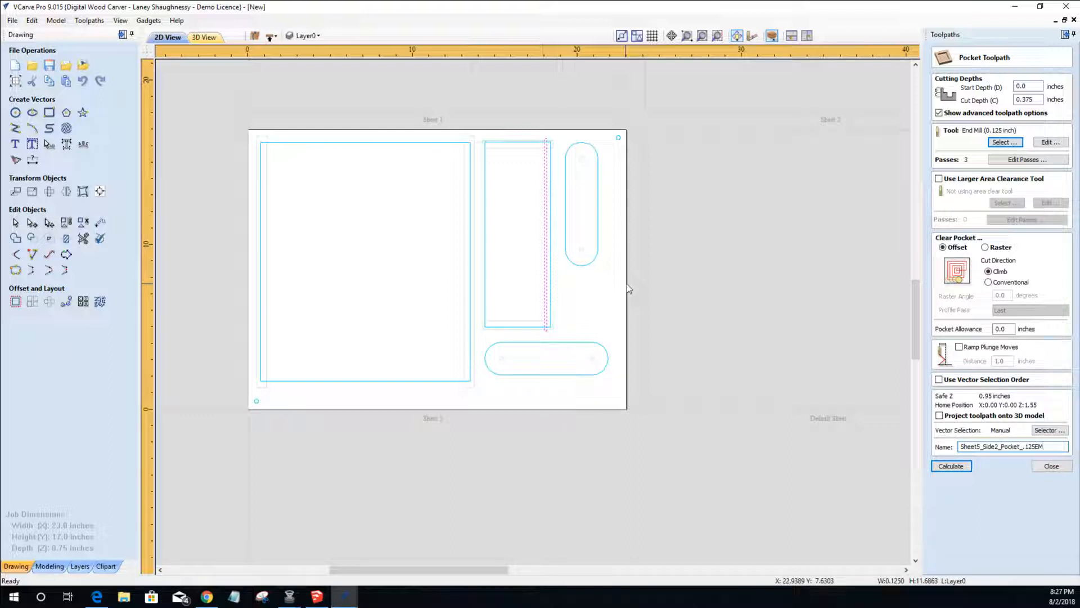
- Calculate the Sheet5_Side2_Pocket_.125EM toolpath for the narrow groove and hide it in the 2D view
click(950, 467)
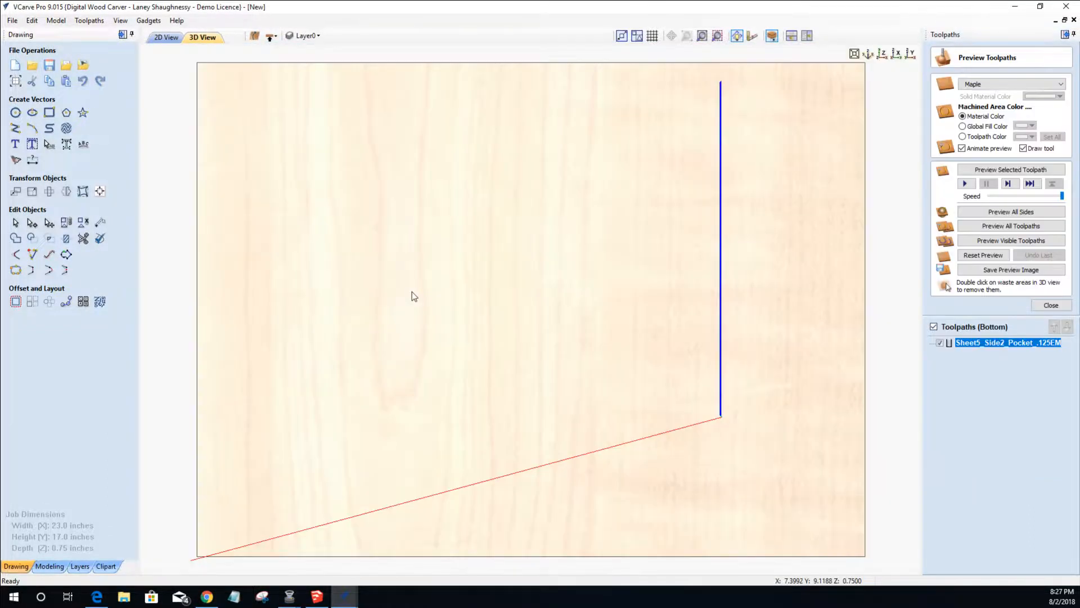
click(166, 39)
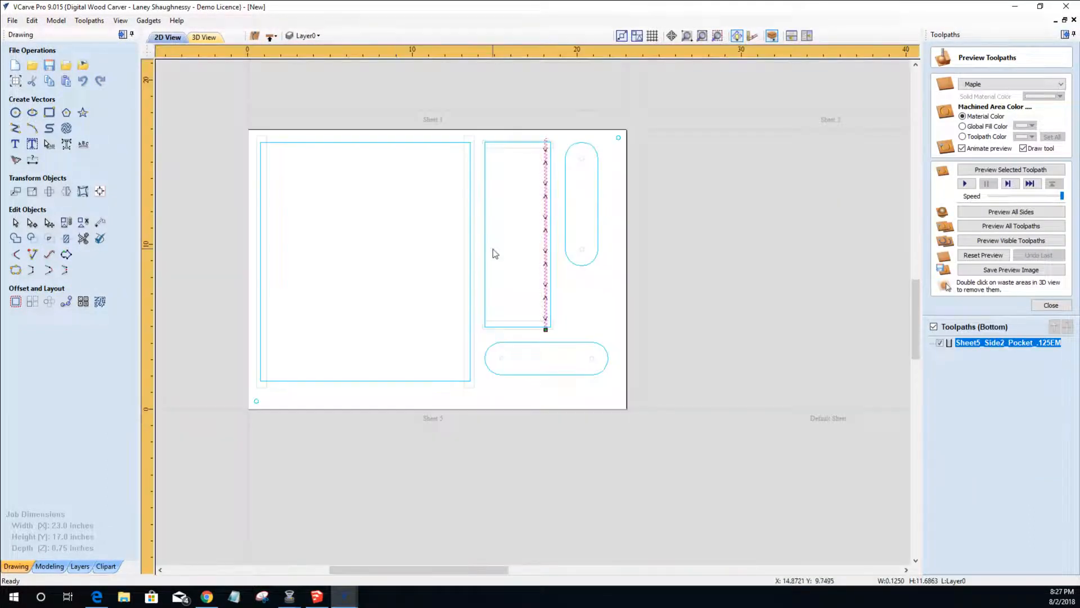
click(940, 343)
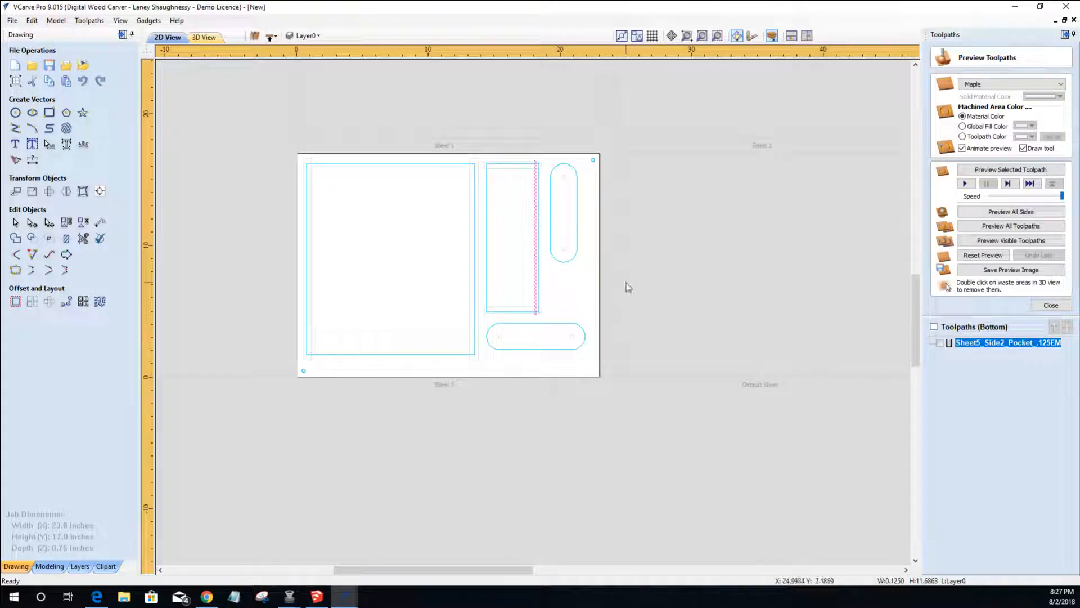
- Set up a drilling toolpath for the two alignment pin circles in opposite sheet corners with a 0.25 inch cut depth
click(302, 376)
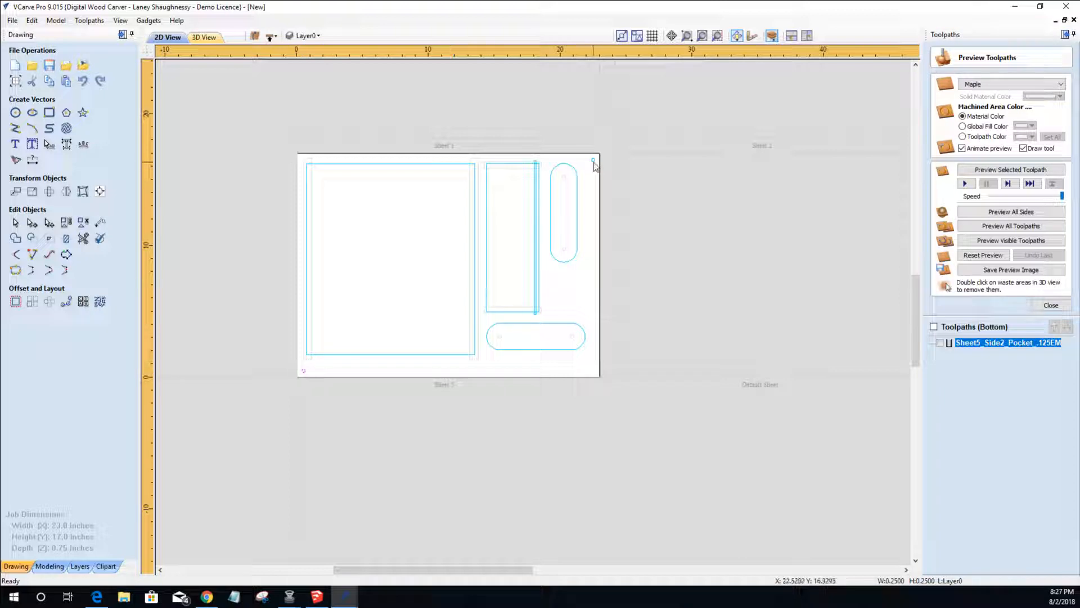
mouse_move(1022, 349)
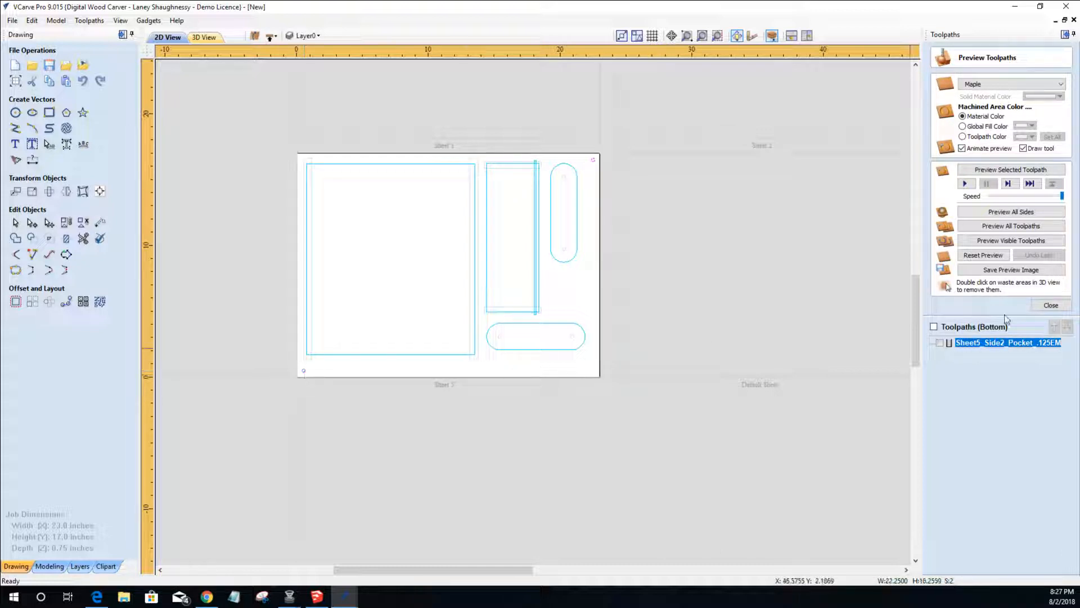
click(1035, 309)
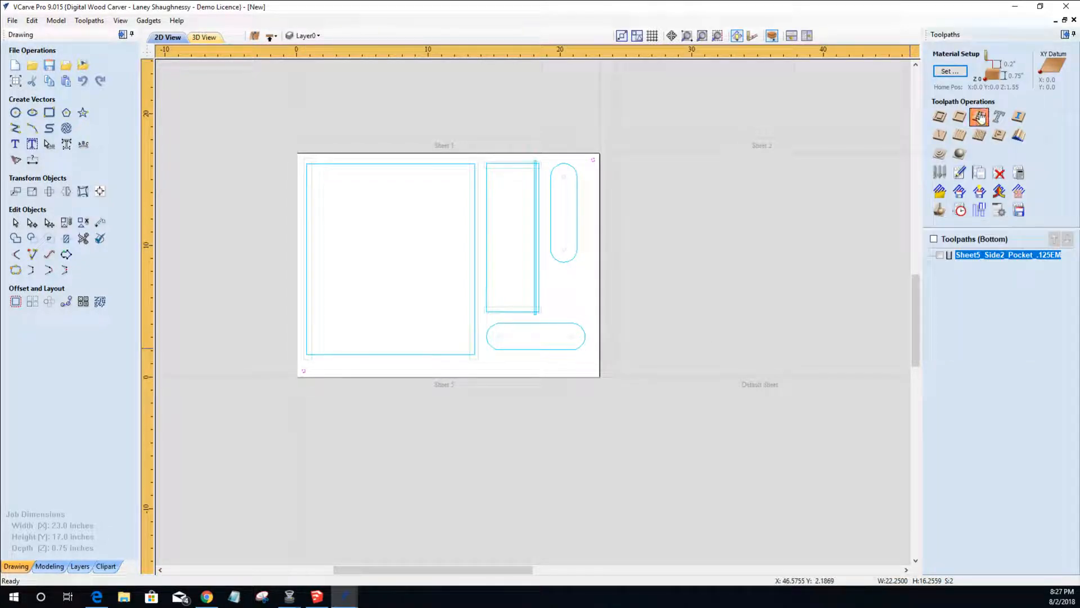
click(982, 114)
drag(1023, 100, 1078, 102)
text(25)
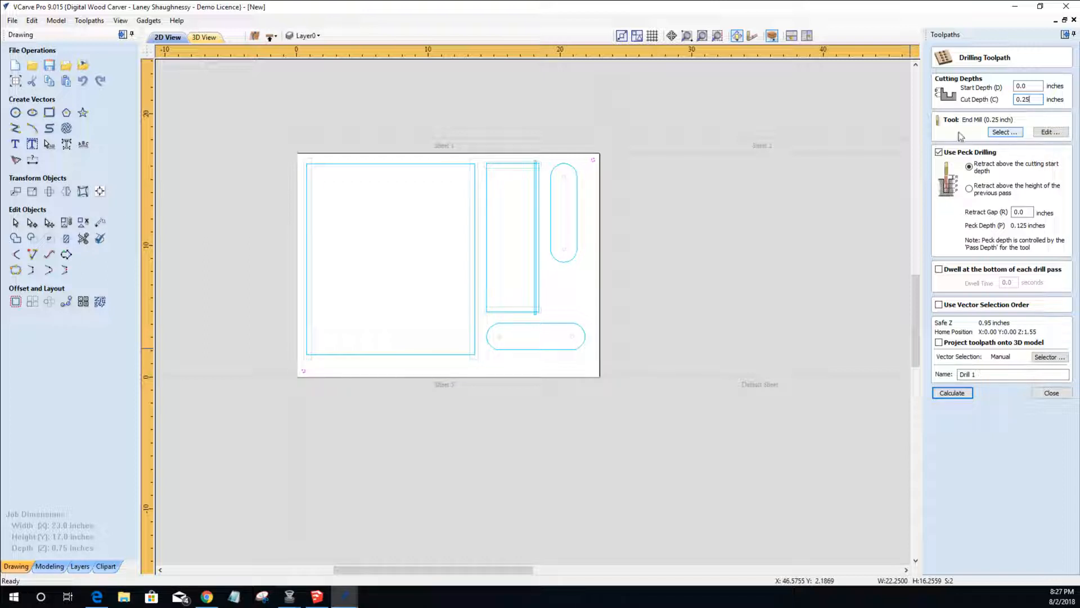
click(1003, 134)
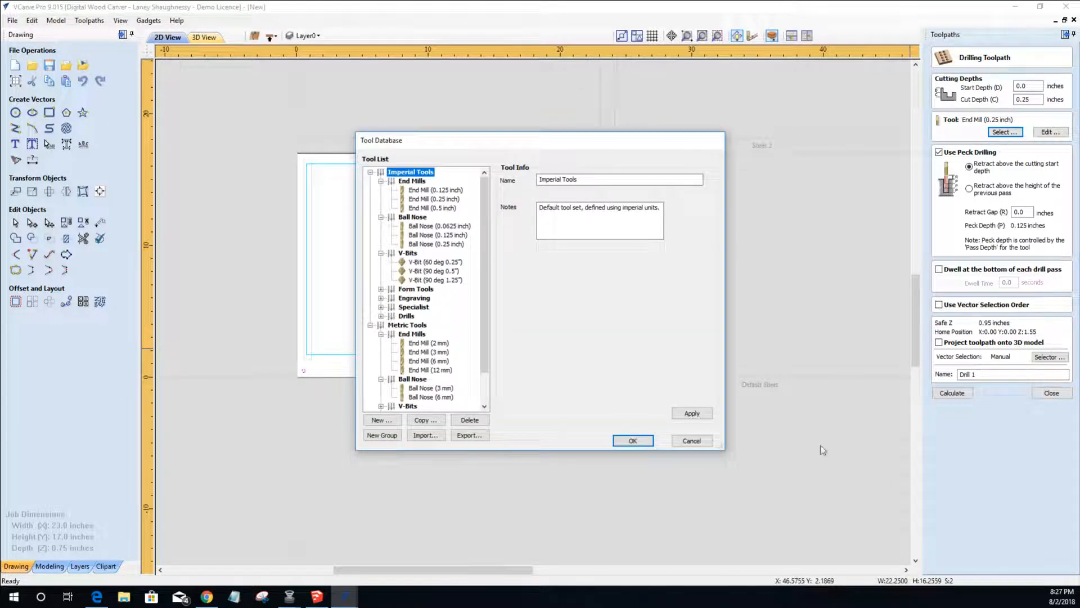
click(692, 441)
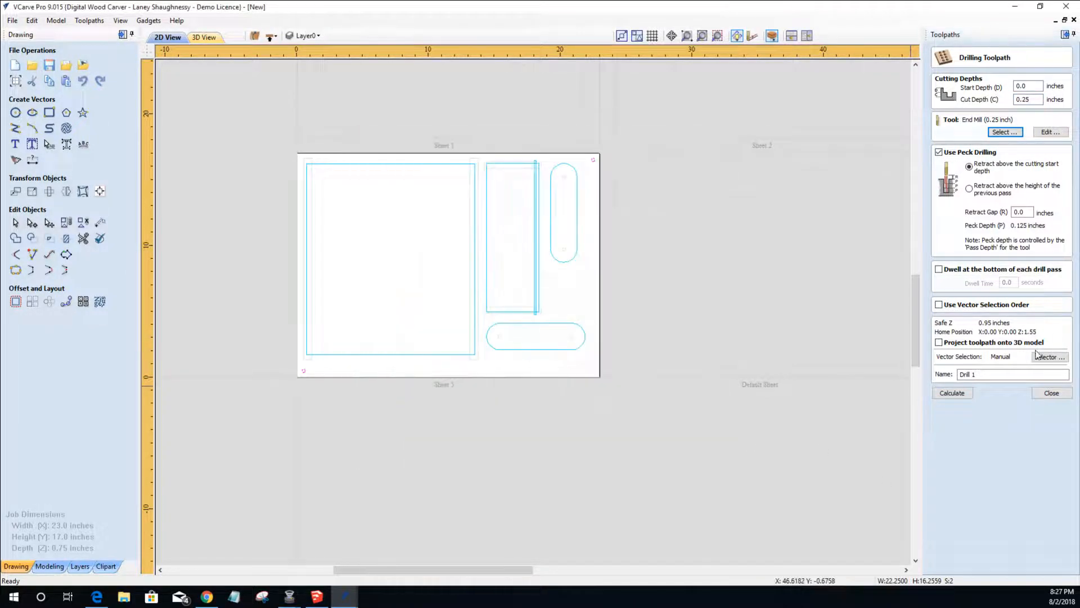
- Name the drilling toolpath Sheet5_AlignmentPinWasteBoard_.25EM, calculate it, and return to the 2D view with the toolpath operations
double_click(995, 374)
text(Sheet5_)
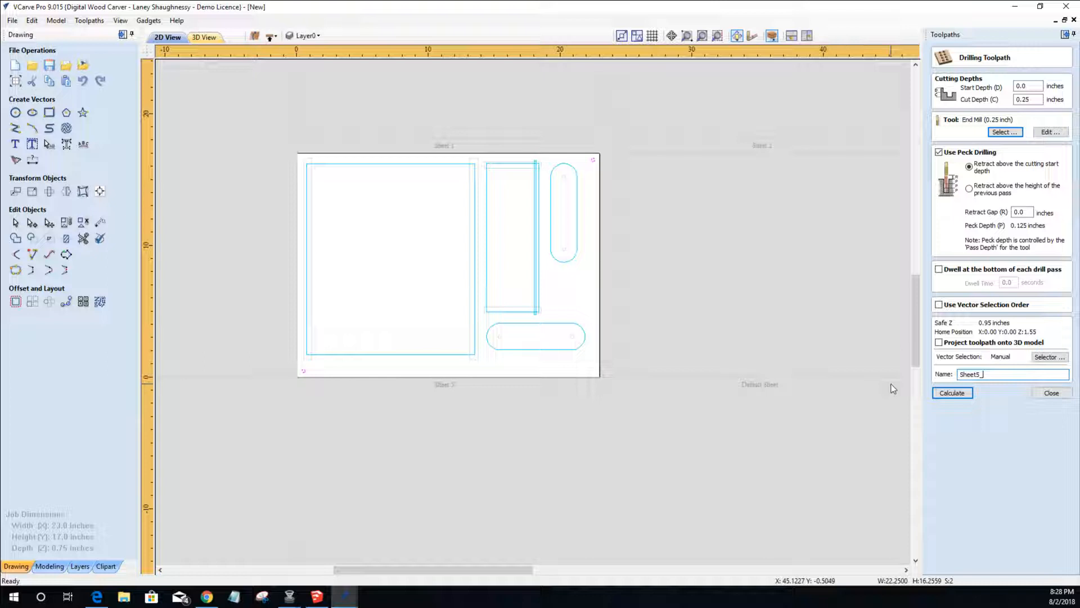
text(AlignmentPinWasteBoard_.25EM)
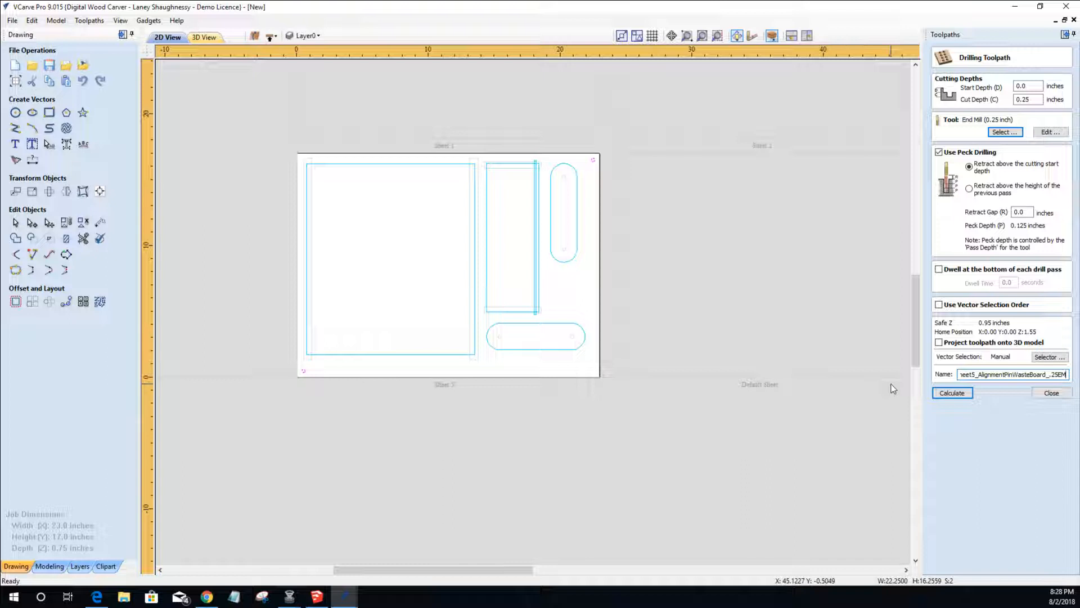
click(952, 394)
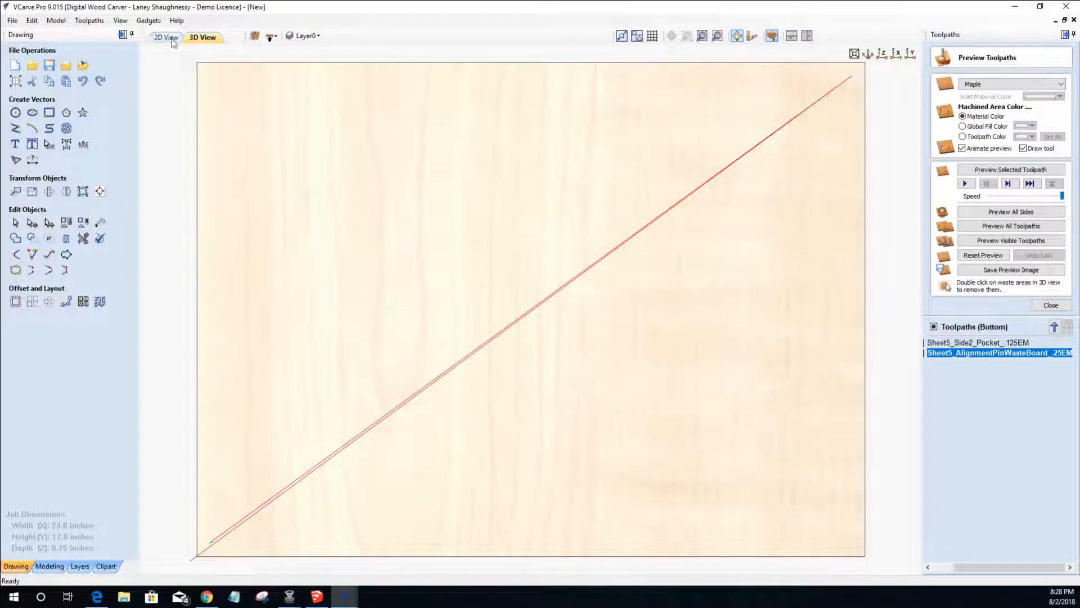
click(171, 38)
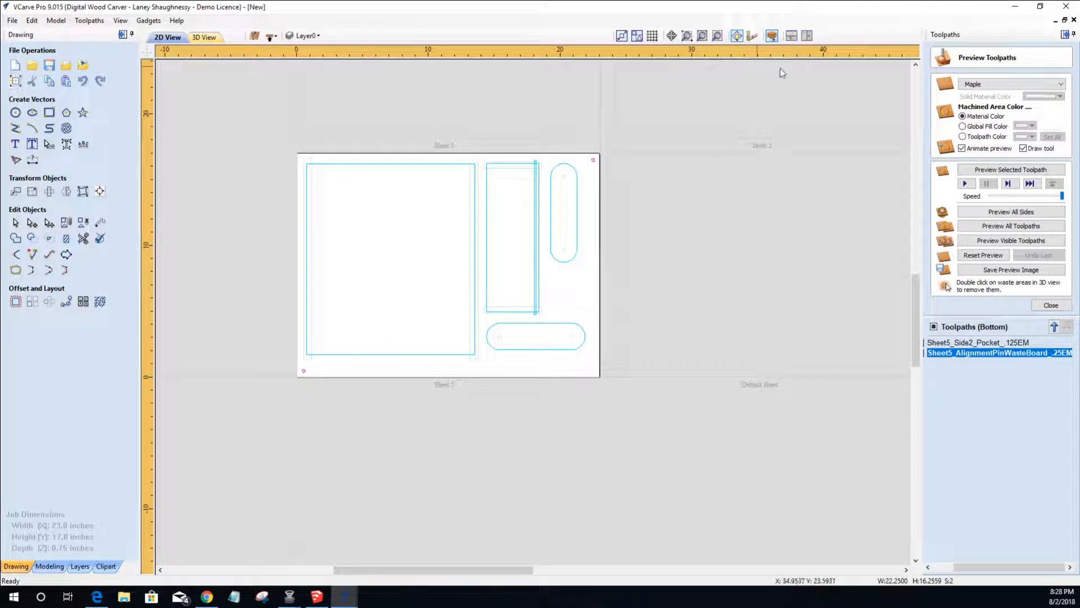
click(1051, 305)
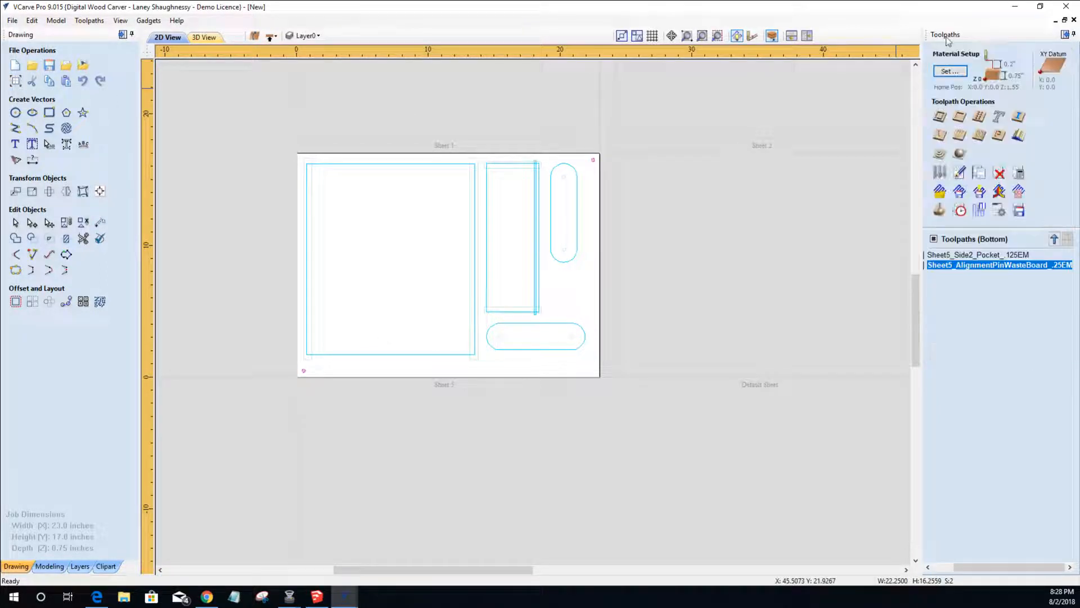
- Review the bottom side's material setup, including its Z-zero and XY datum, without changing it
click(950, 72)
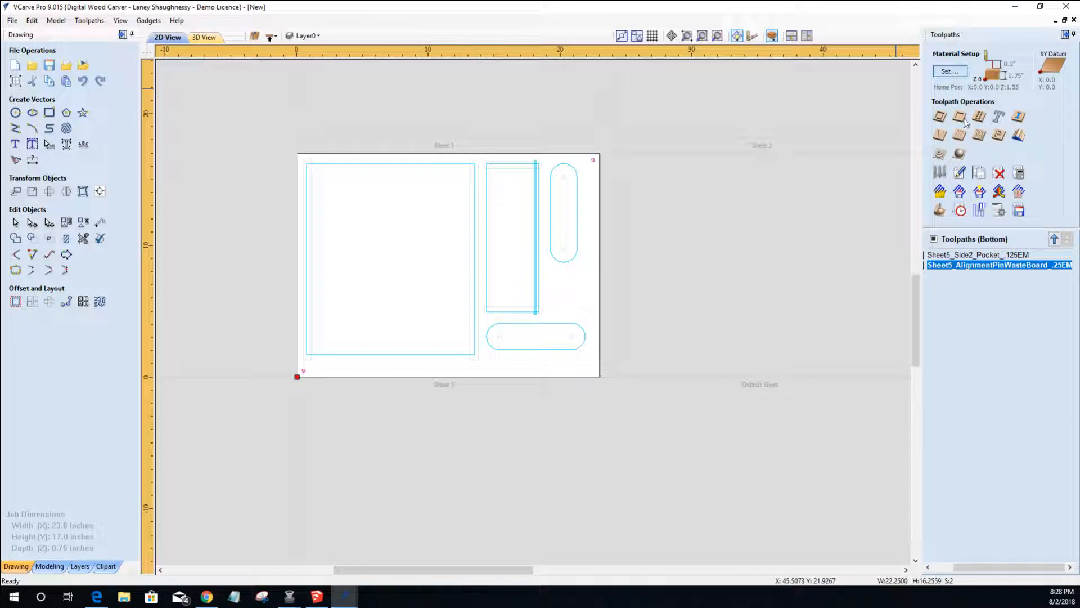
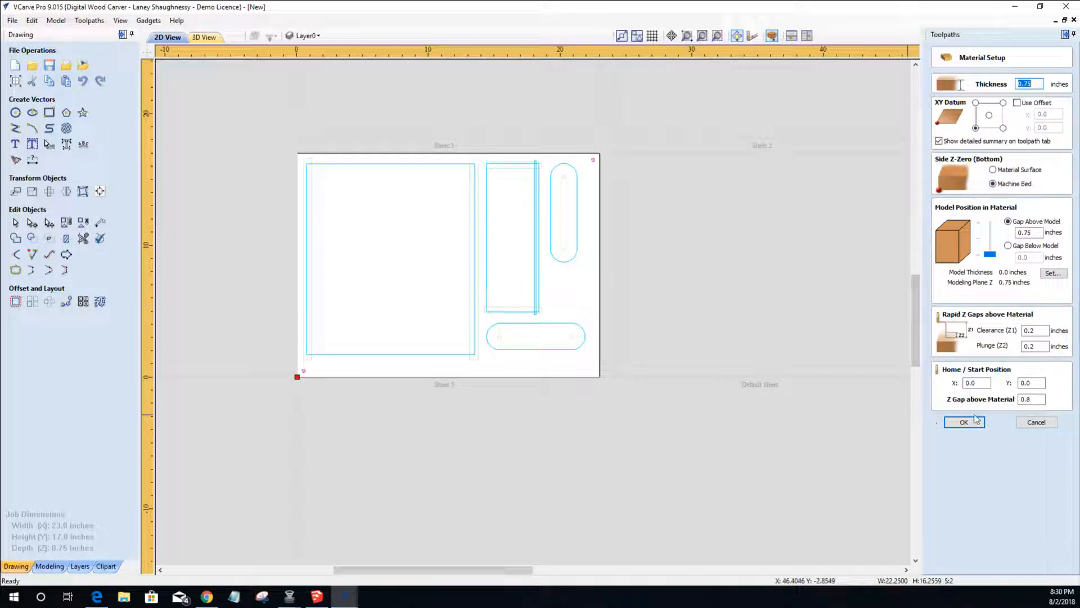
click(1031, 423)
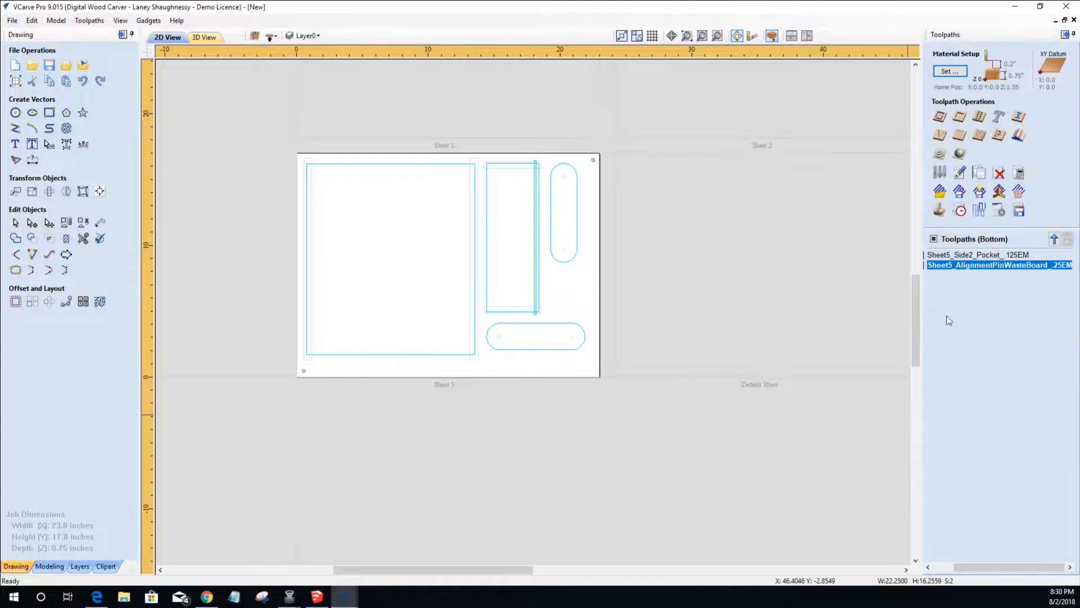
- Move the Sheet5_AlignmentPinWasteBoard_.25EM toolpath above the Sheet5_Side2_Pocket_.125EM toolpath in the cutting order
mouse_move(992, 273)
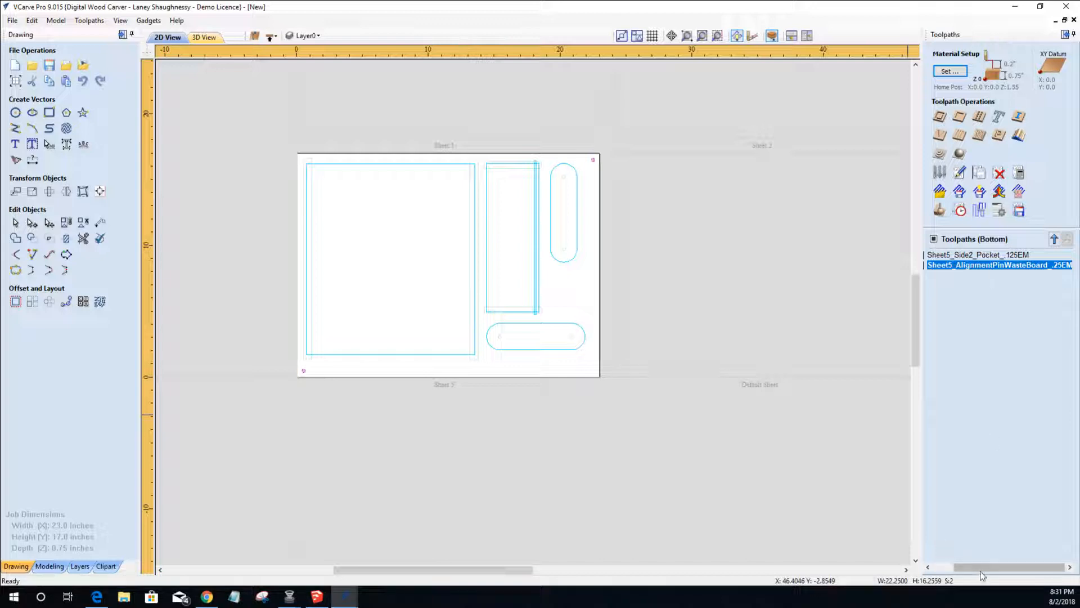
click(942, 567)
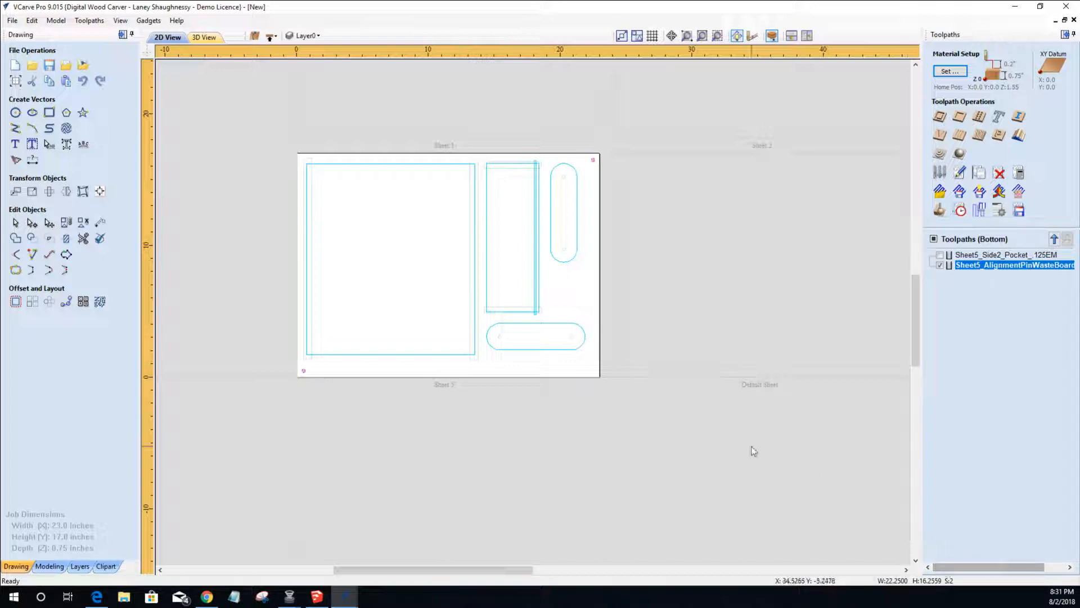
click(956, 268)
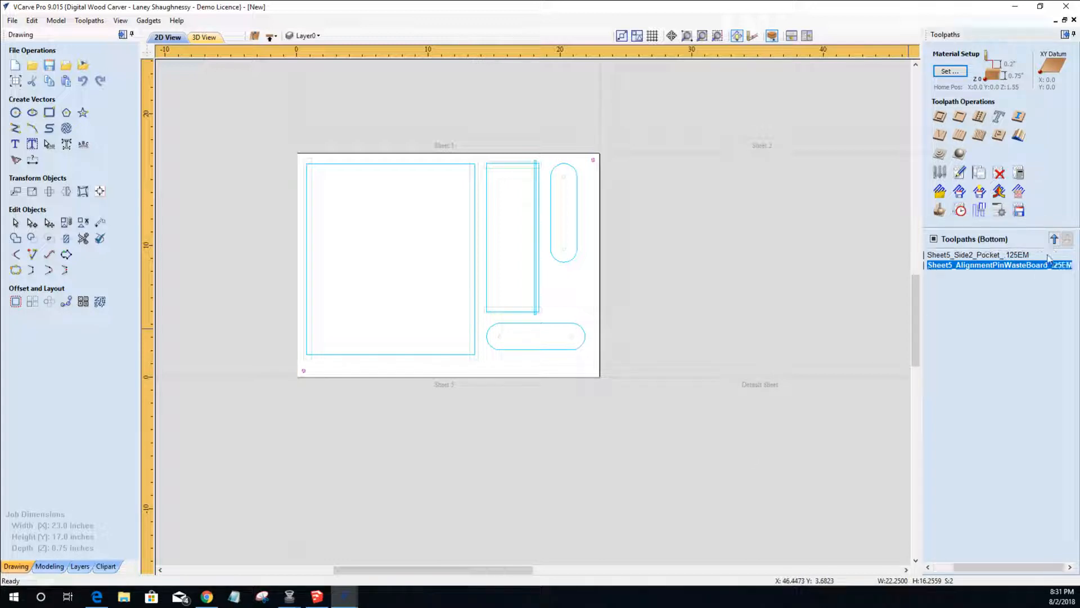
click(1054, 239)
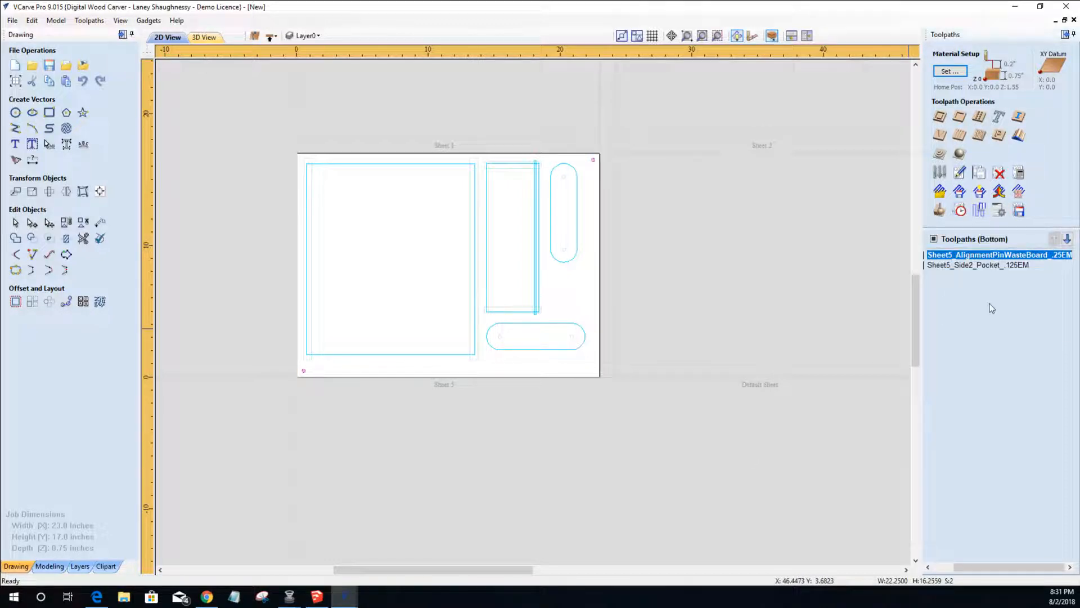
drag(974, 568, 939, 571)
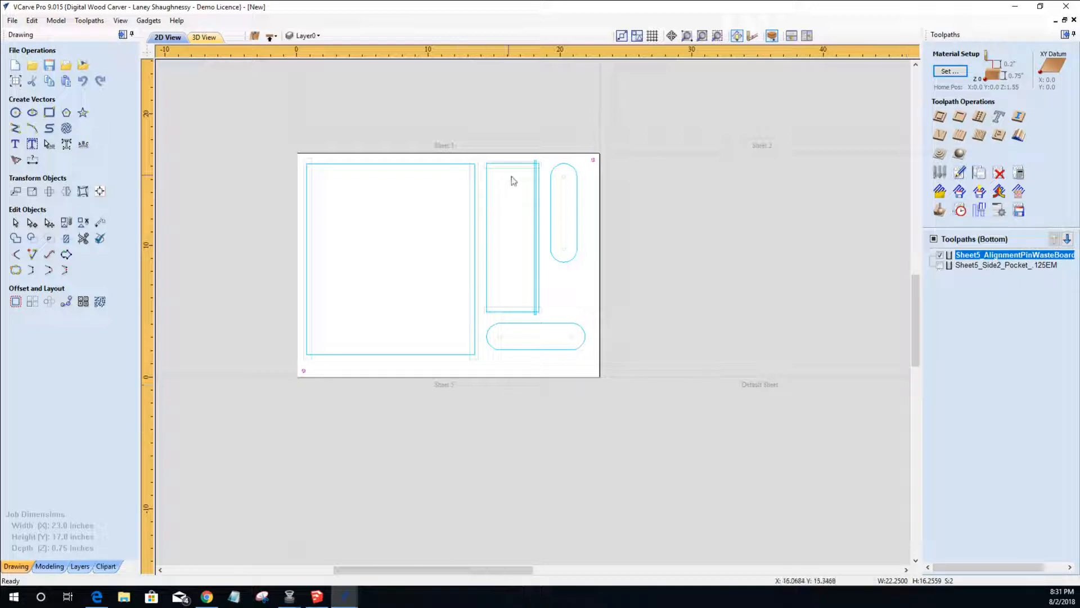
click(535, 195)
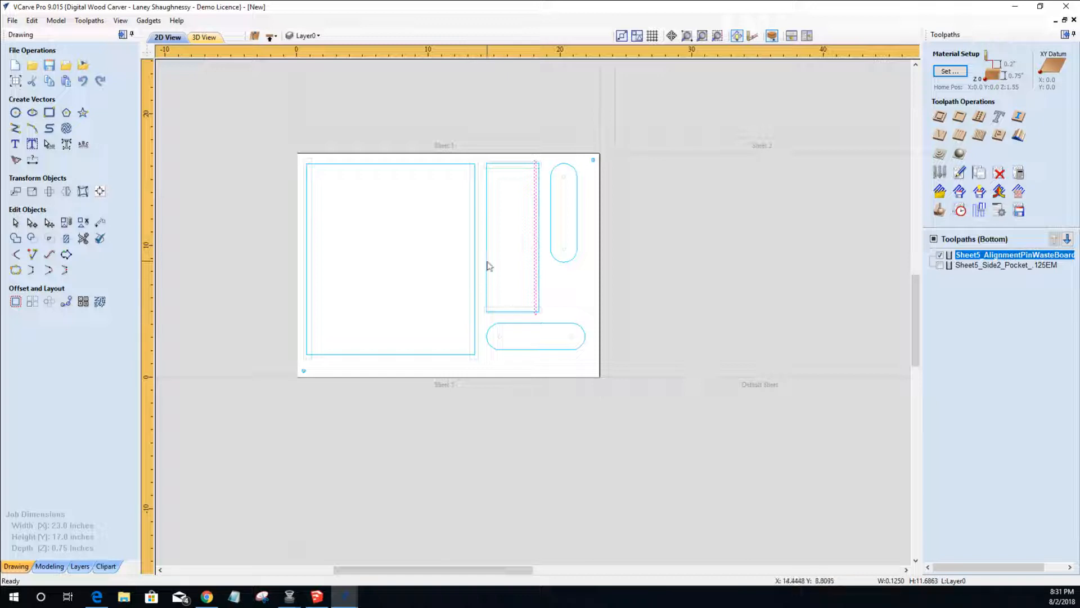
shift+click(565, 262)
shift+click(557, 324)
shift+click(487, 292)
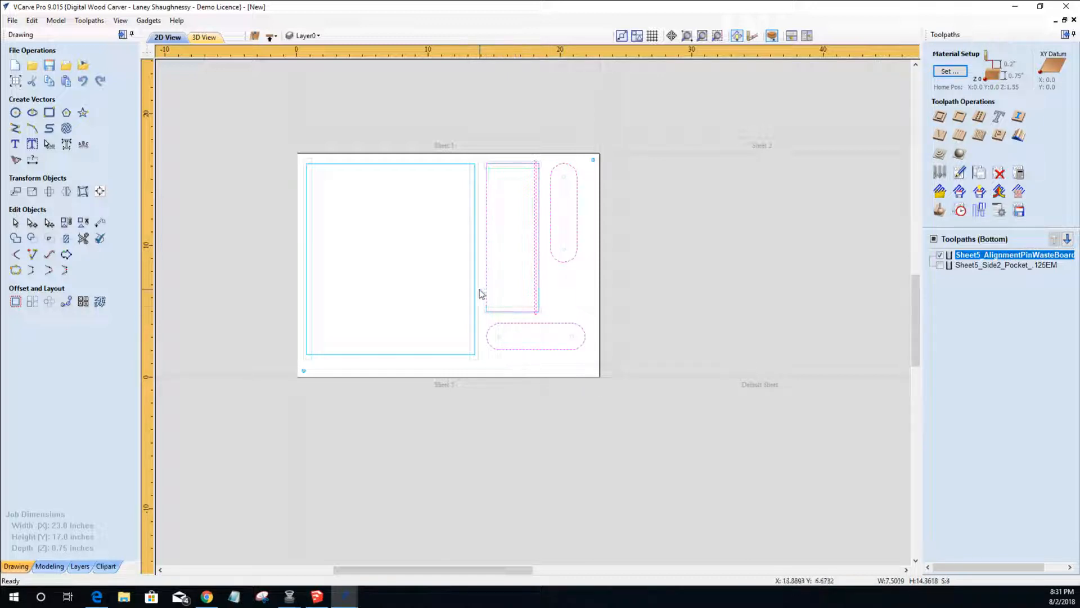
shift+click(475, 295)
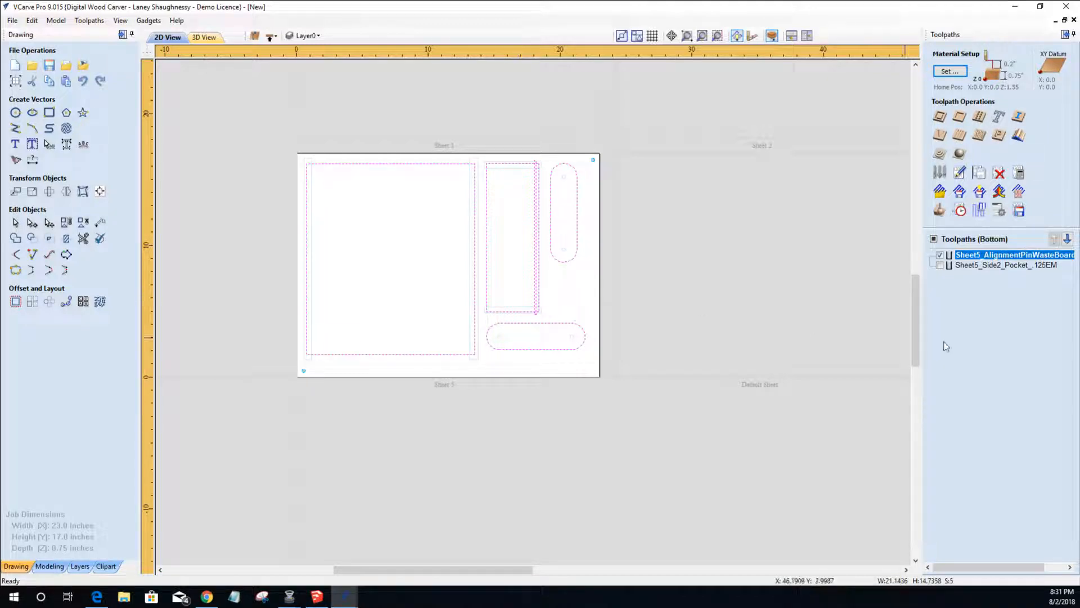
click(940, 117)
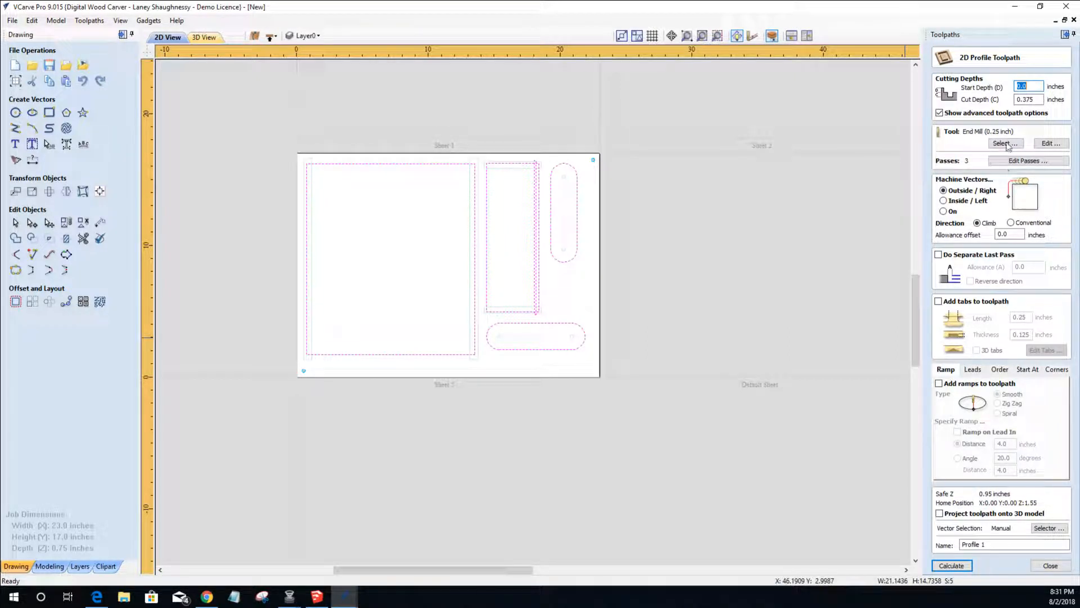
click(938, 301)
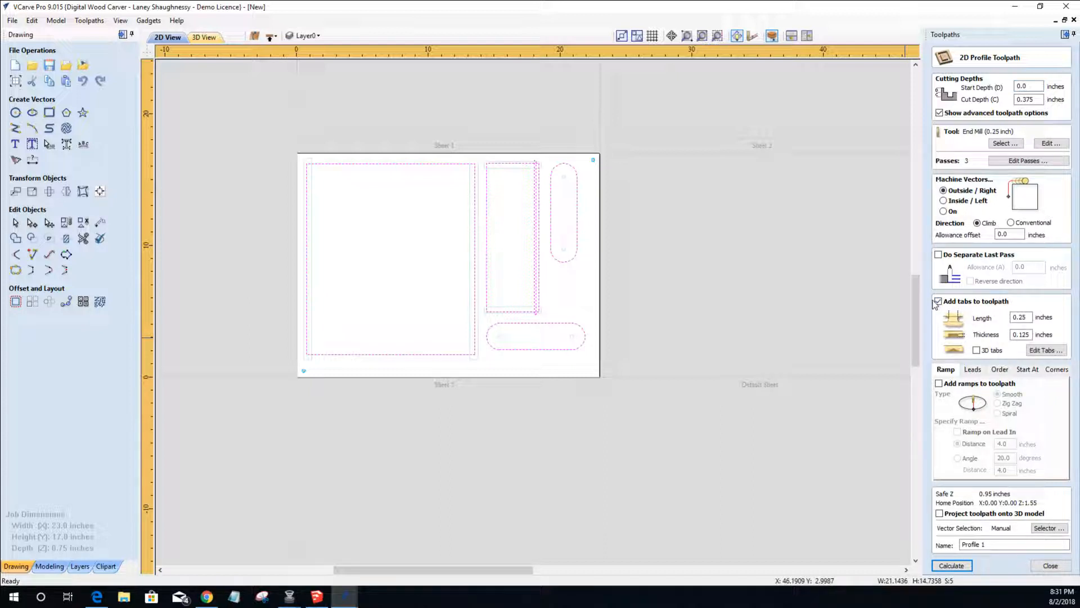
click(1046, 350)
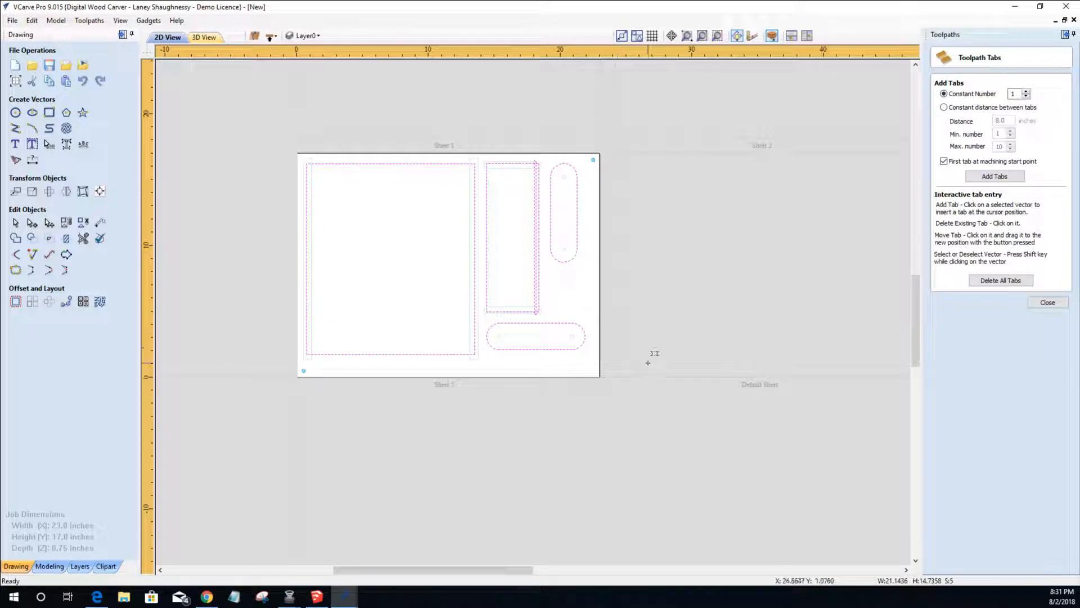
click(1047, 303)
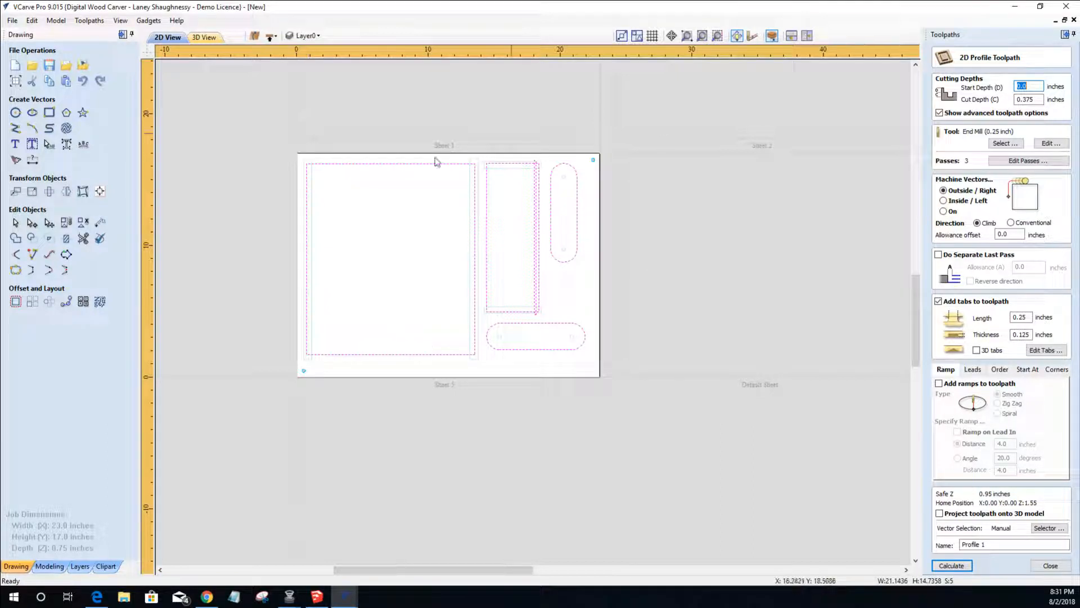
click(1048, 565)
click(565, 364)
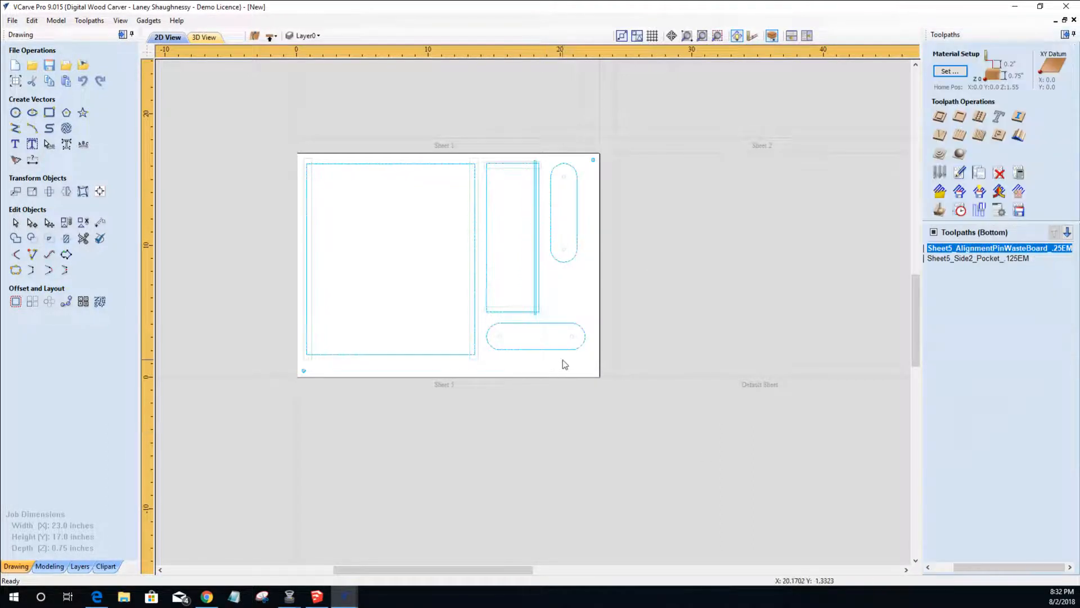
- Delete the two rounded slot outlines, the narrow rectangle and the large rectangle from the bottom side
click(559, 262)
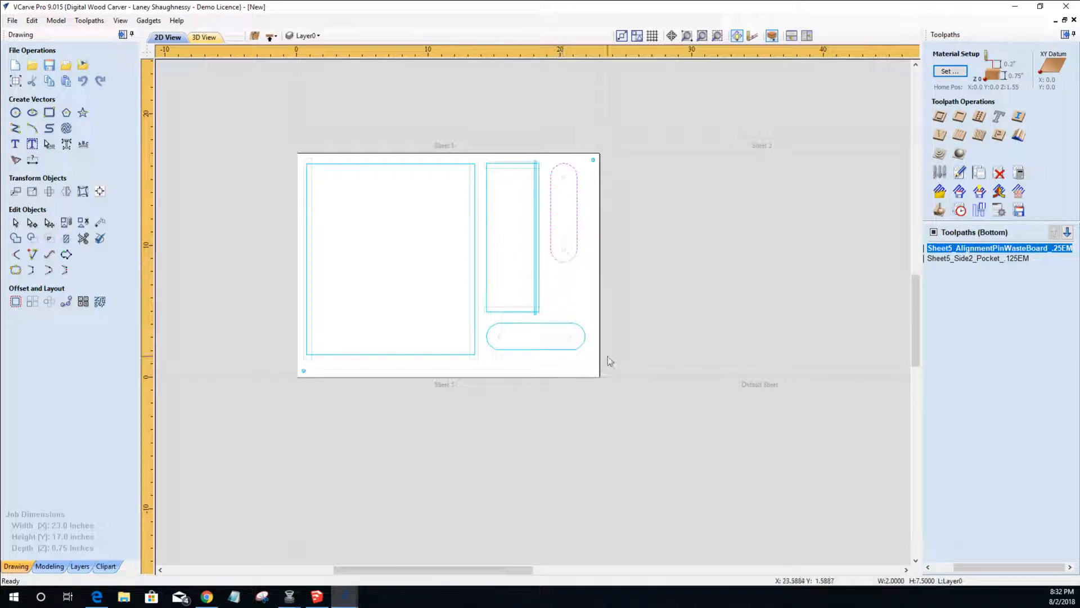
shift+click(565, 325)
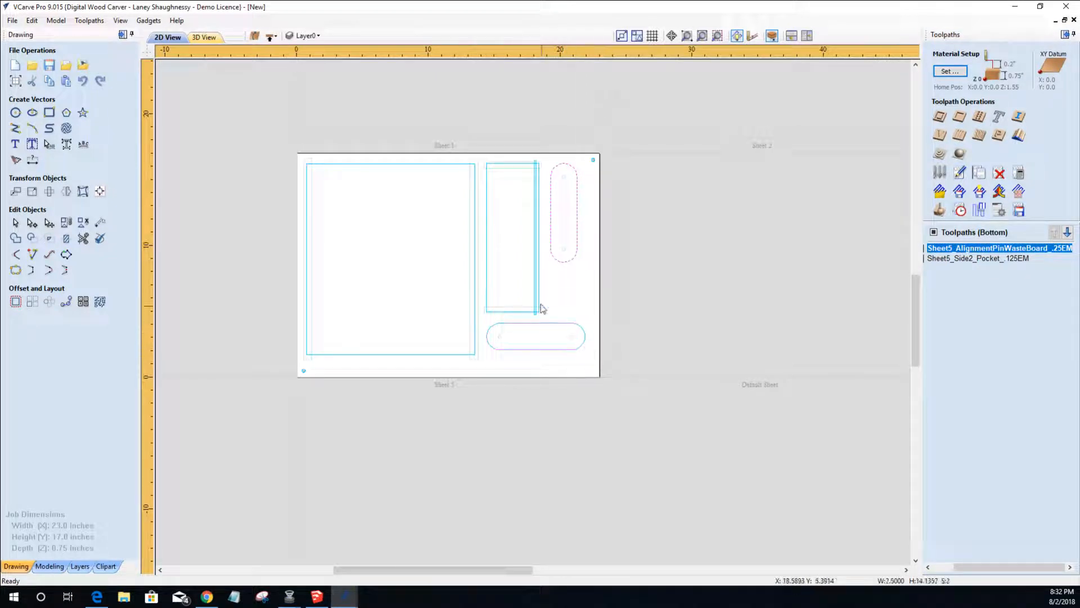
shift+click(486, 236)
shift+click(423, 163)
right_click(424, 163)
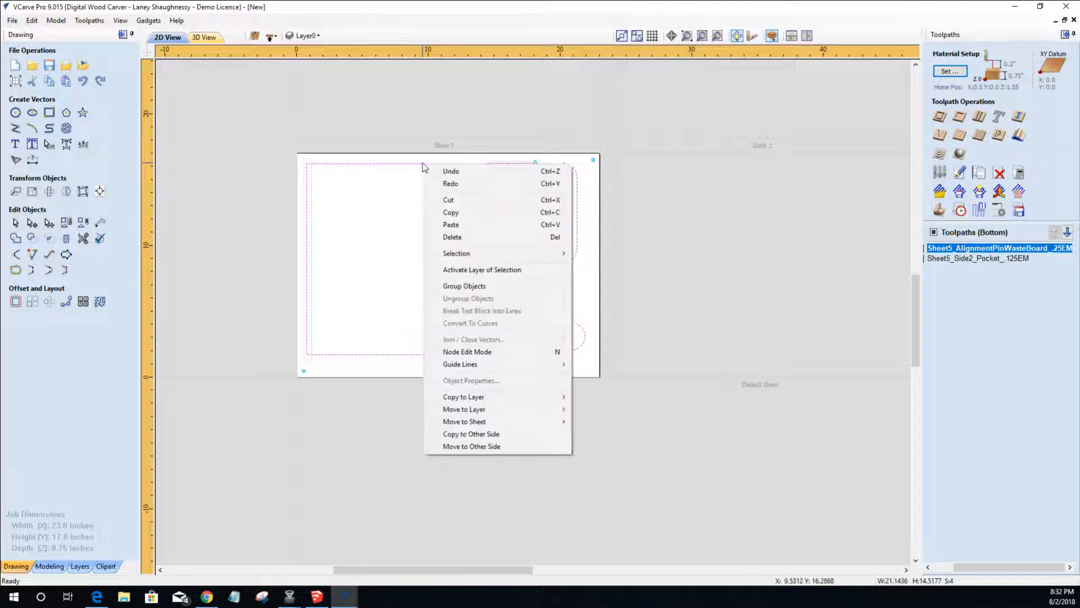
click(457, 236)
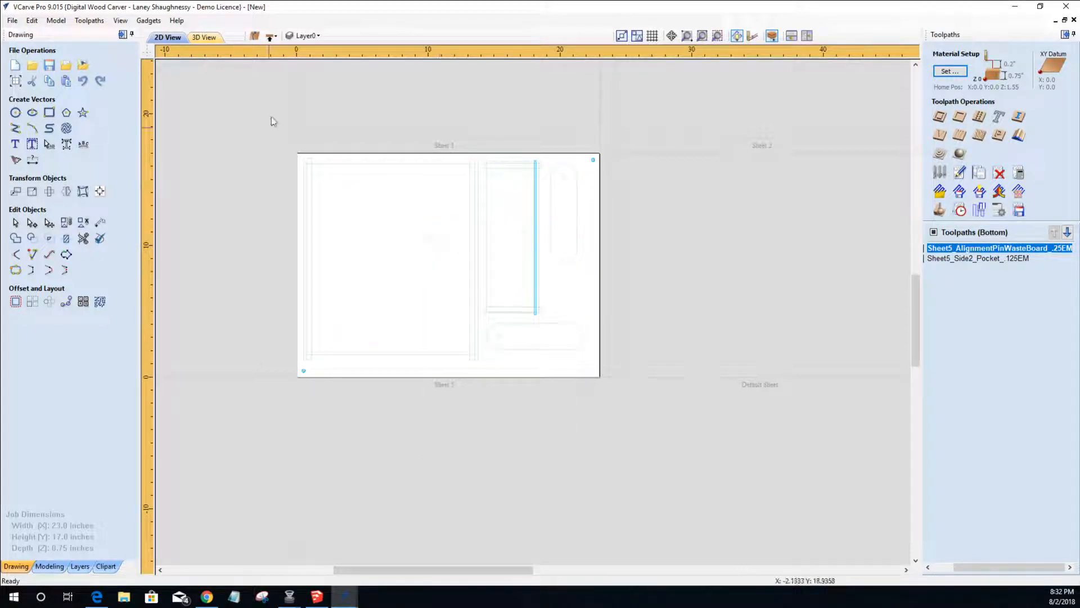
- Switch from the bottom side to the top side of the two-sided job
click(270, 35)
click(306, 51)
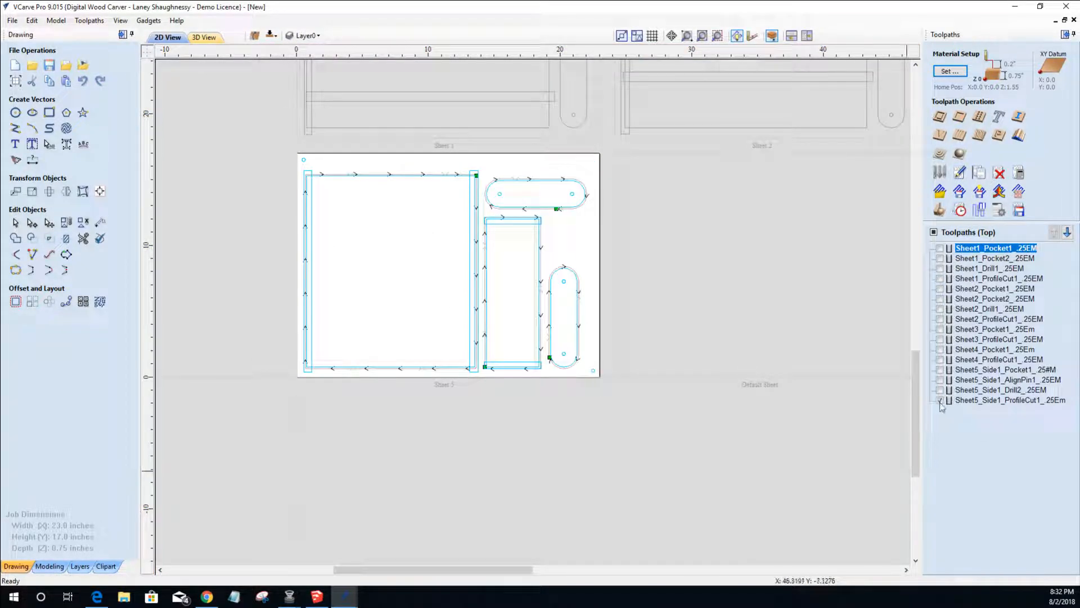
- Hide the Sheet5_Side1_ProfileCut1_.25Em toolpath and copy the two rounded slot outlines, narrow rectangle and large rectangle to the bottom side
click(941, 401)
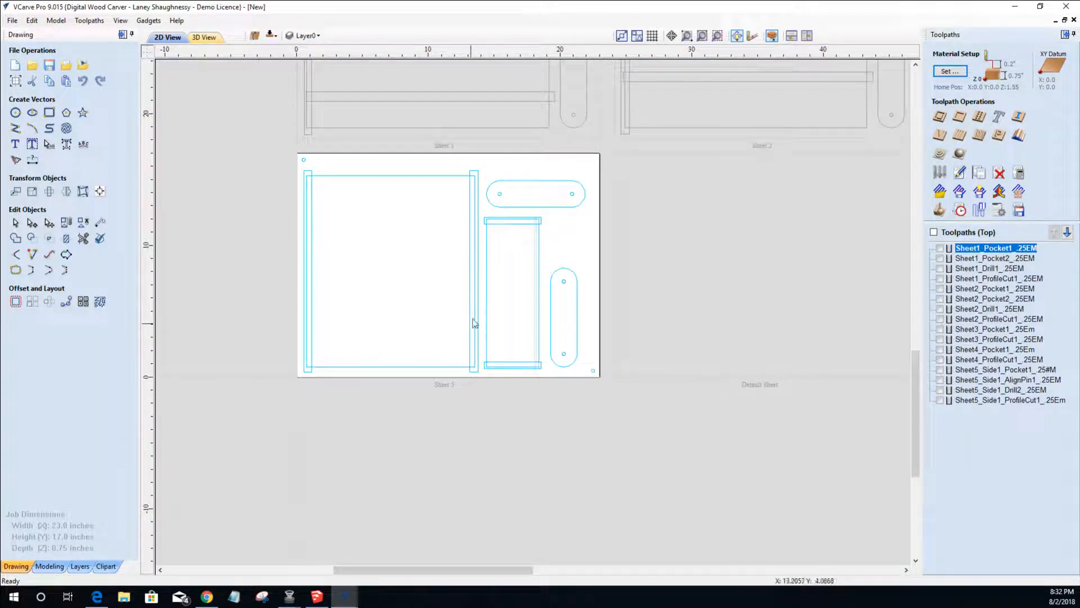
click(566, 269)
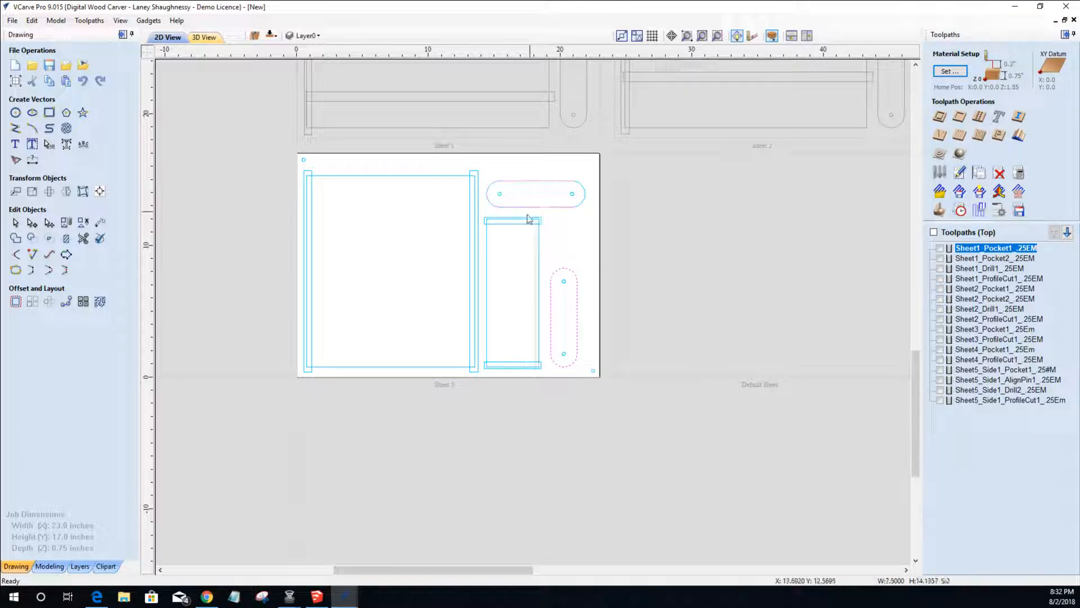
shift+click(487, 266)
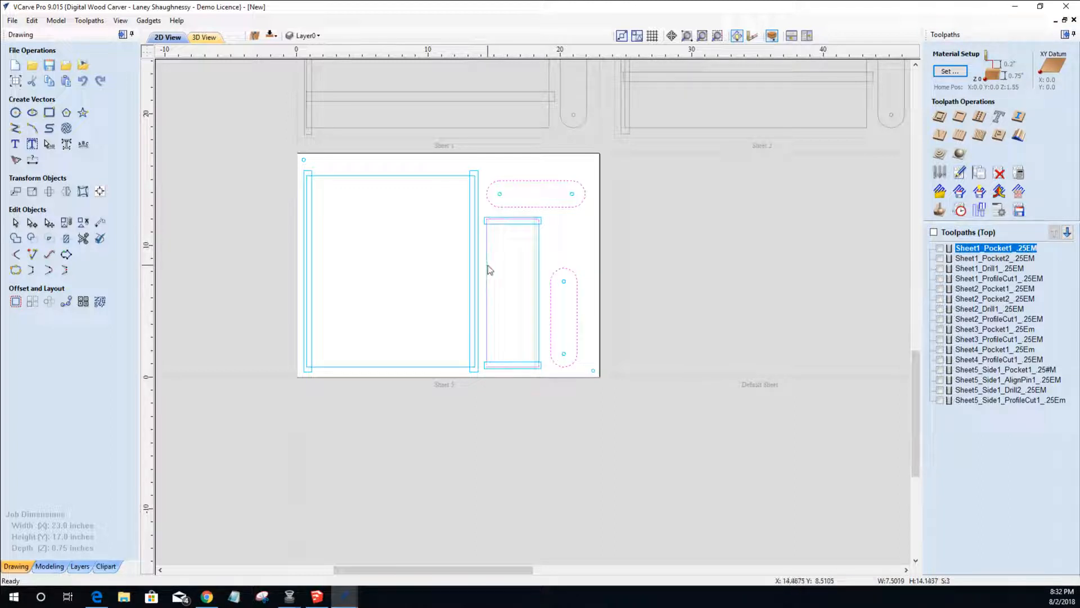
shift+click(414, 175)
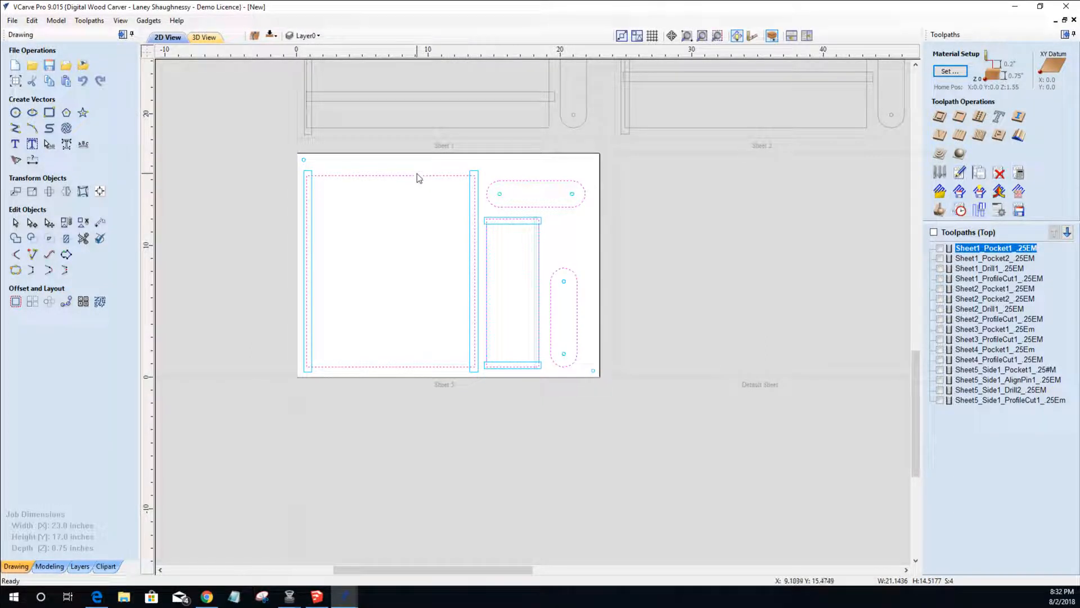
right_click(419, 177)
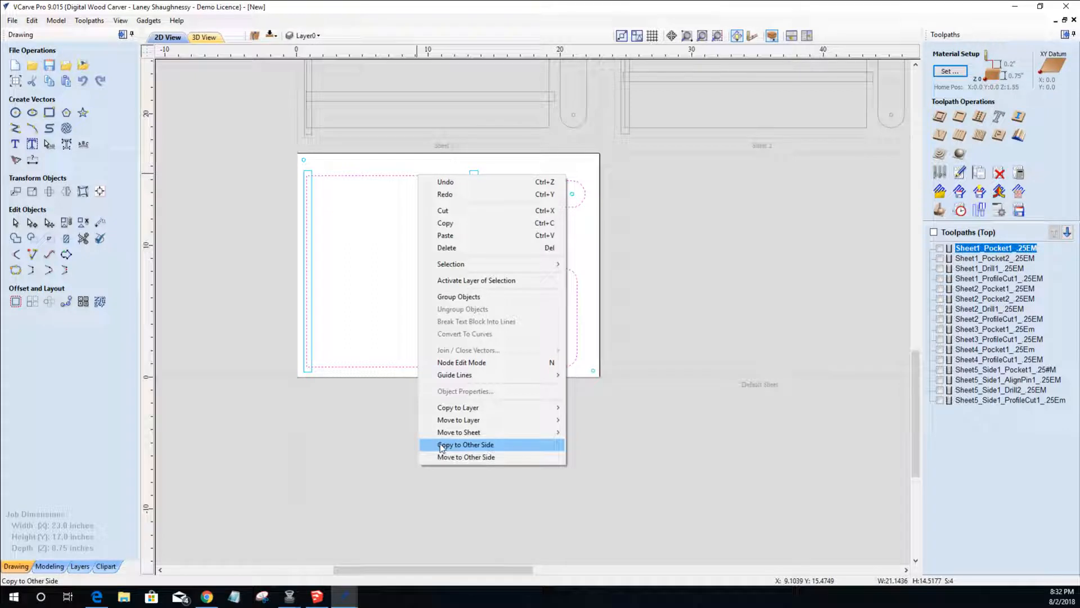
click(441, 445)
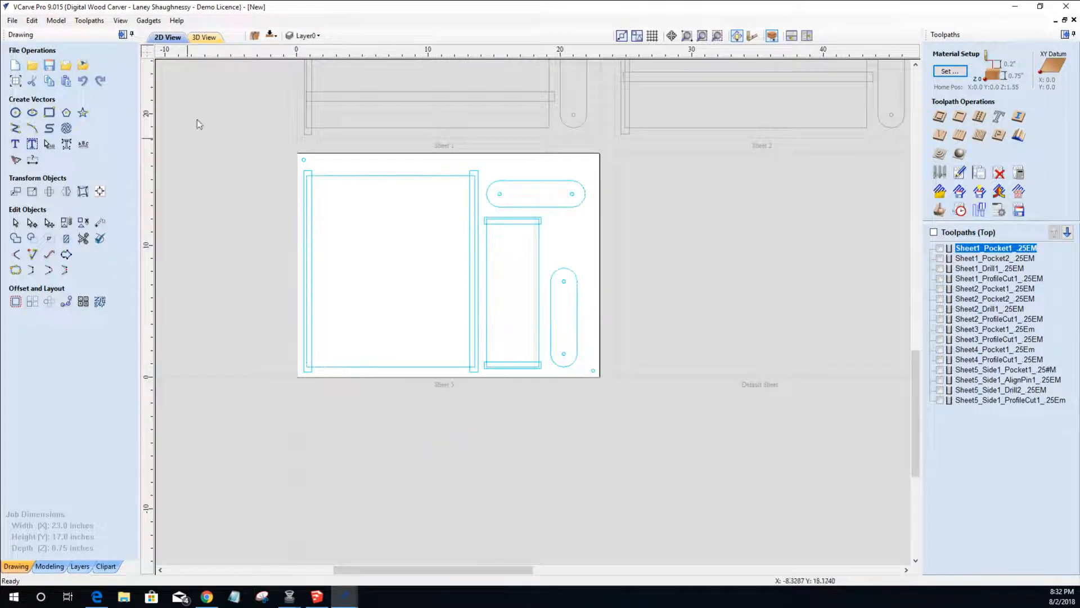
- On the bottom side, set up a 2D profile toolpath around the two rounded slots, narrow rectangle and large rectangle, with tabs added
click(272, 36)
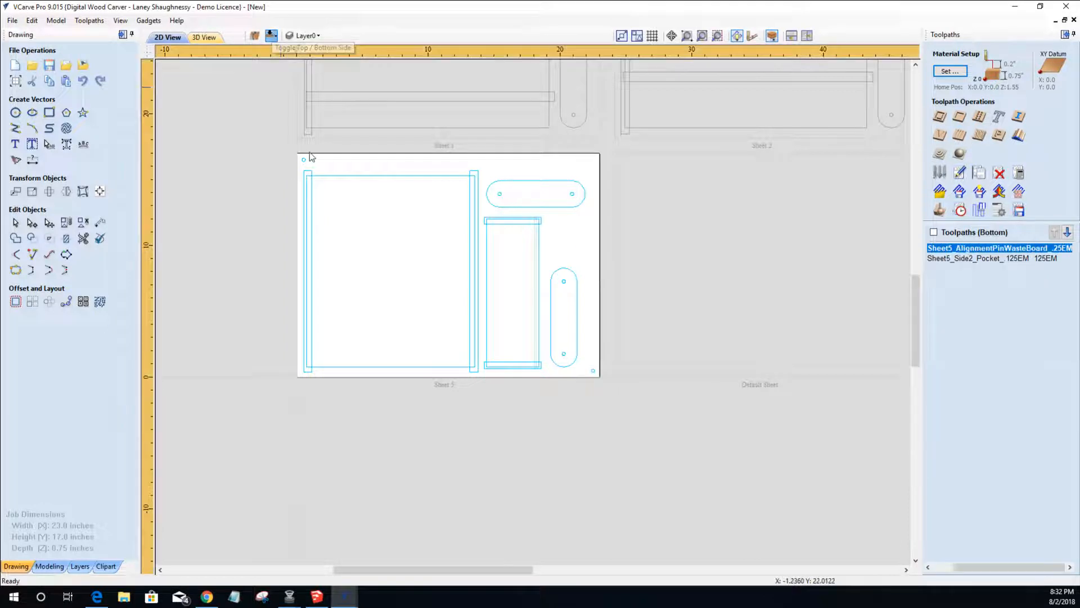
click(937, 117)
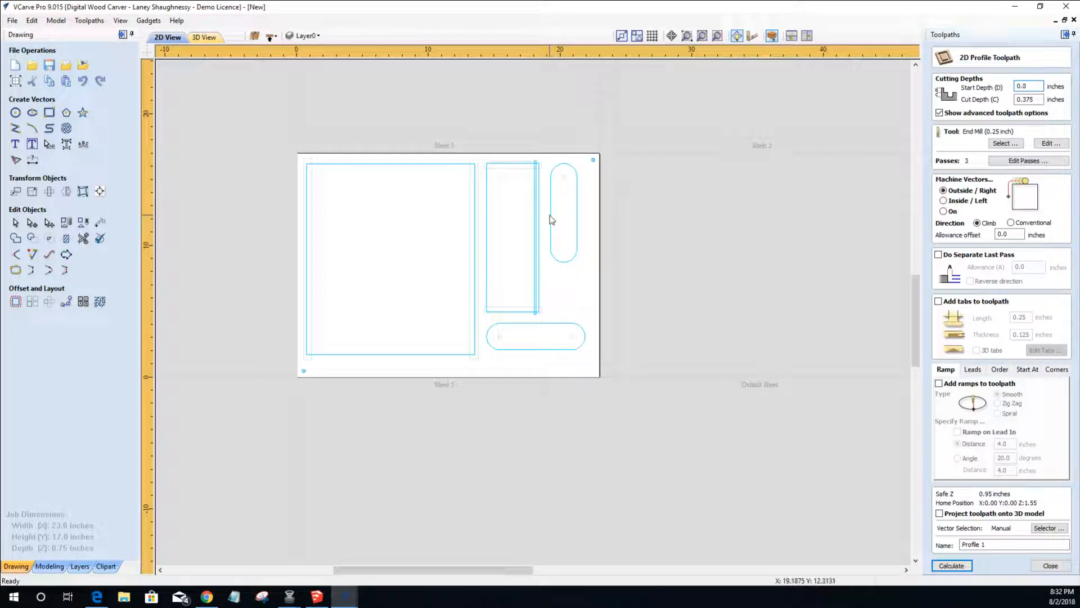
shift+click(542, 323)
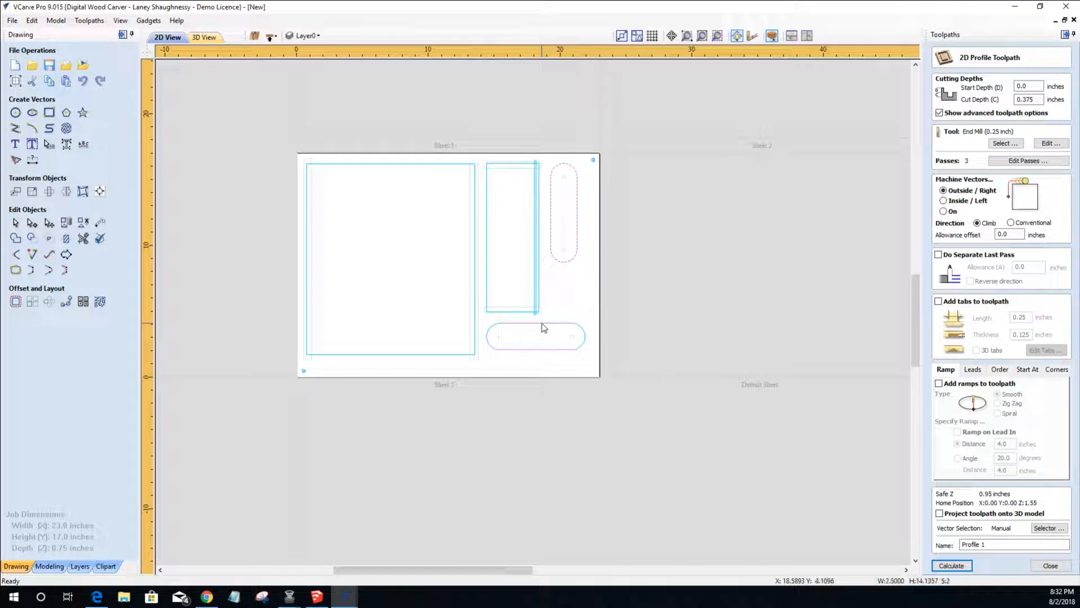
shift+click(487, 271)
shift+click(420, 164)
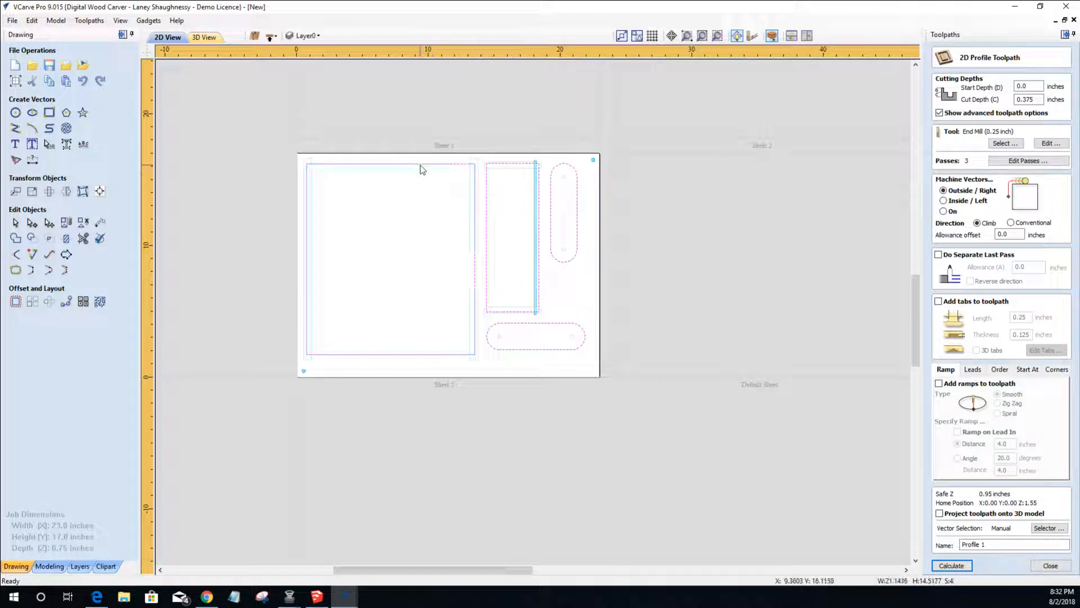
click(939, 302)
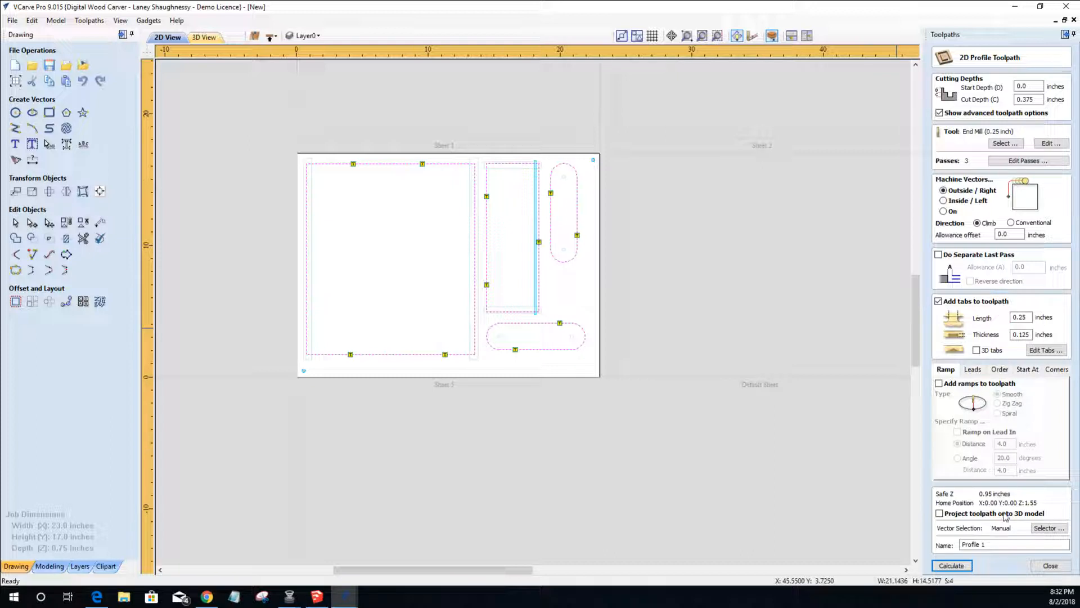
- Name the bottom-side profile toolpath Sheet5_Side2_ProfileCut_.25EM and calculate it
triple_click(999, 544)
text(Sheet5_Side2_)
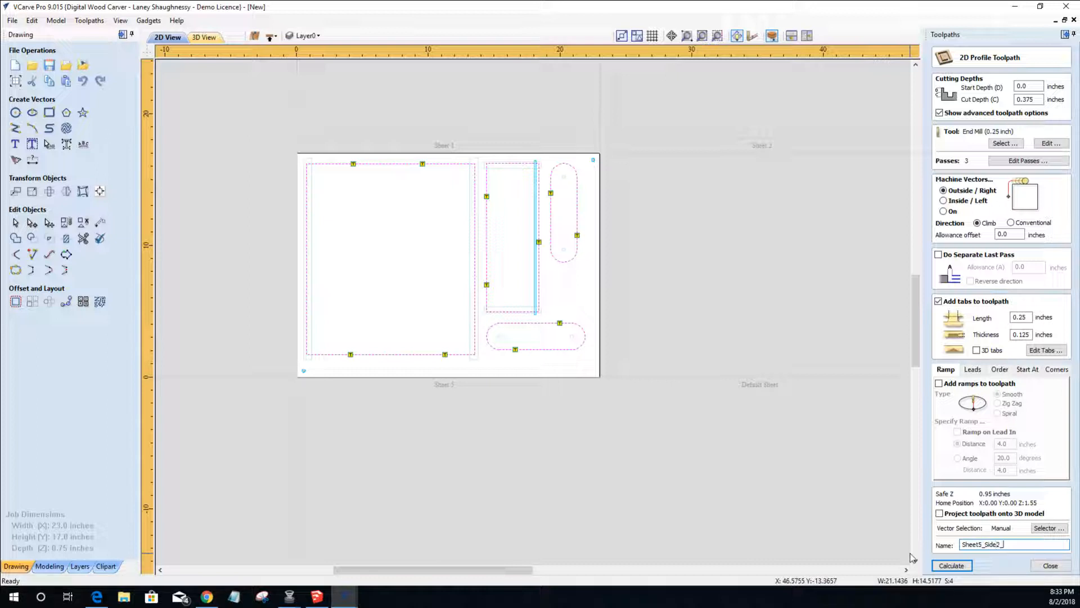
text(ProfileCut_.25EM)
click(952, 565)
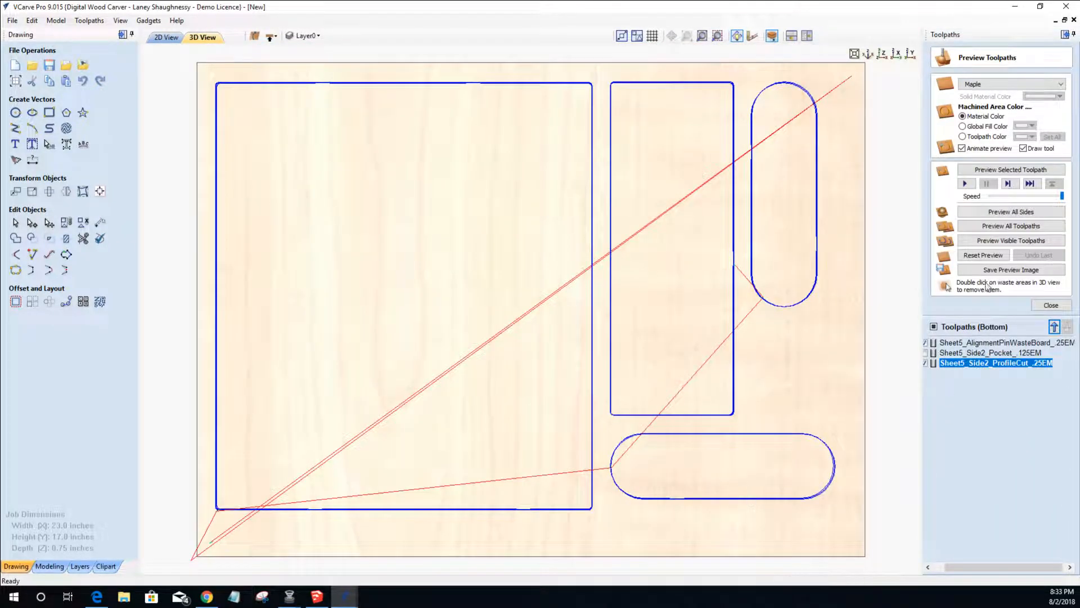
- Reset the toolpath preview and simulate all the bottom-side toolpaths
click(994, 214)
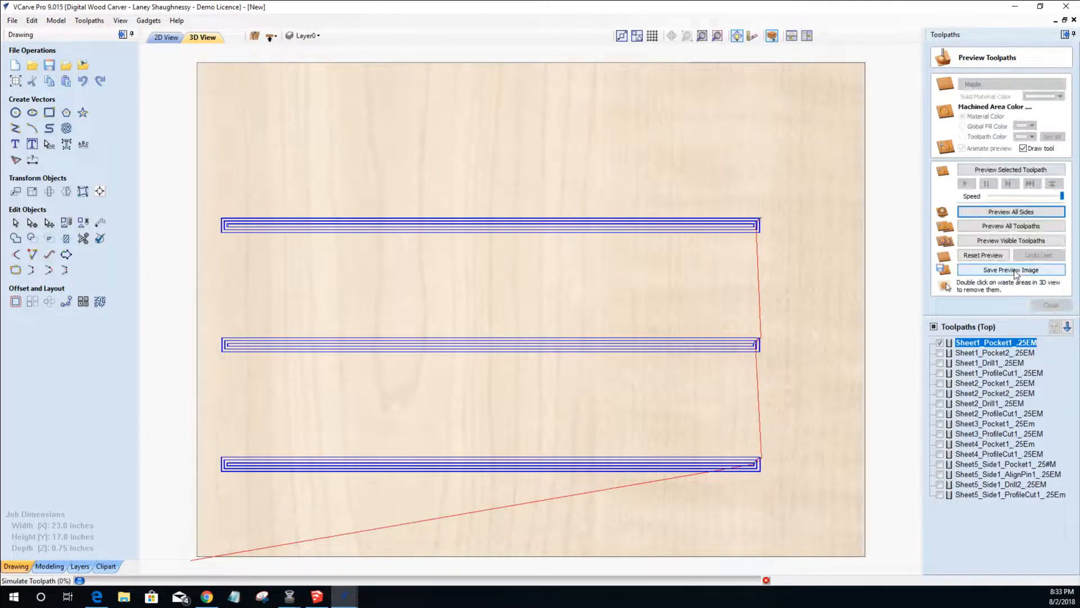
click(766, 580)
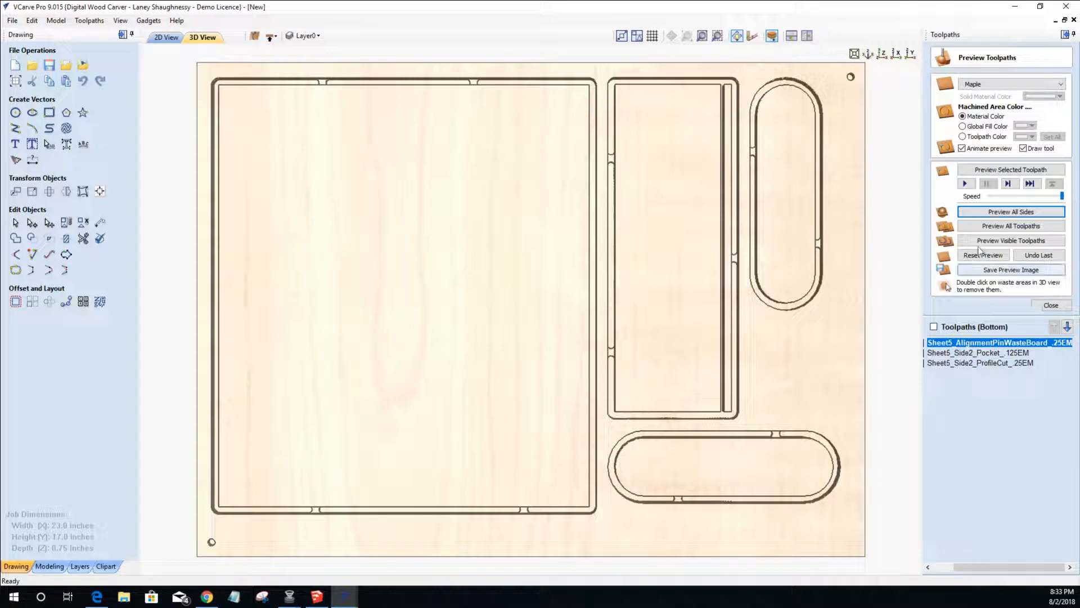
click(979, 257)
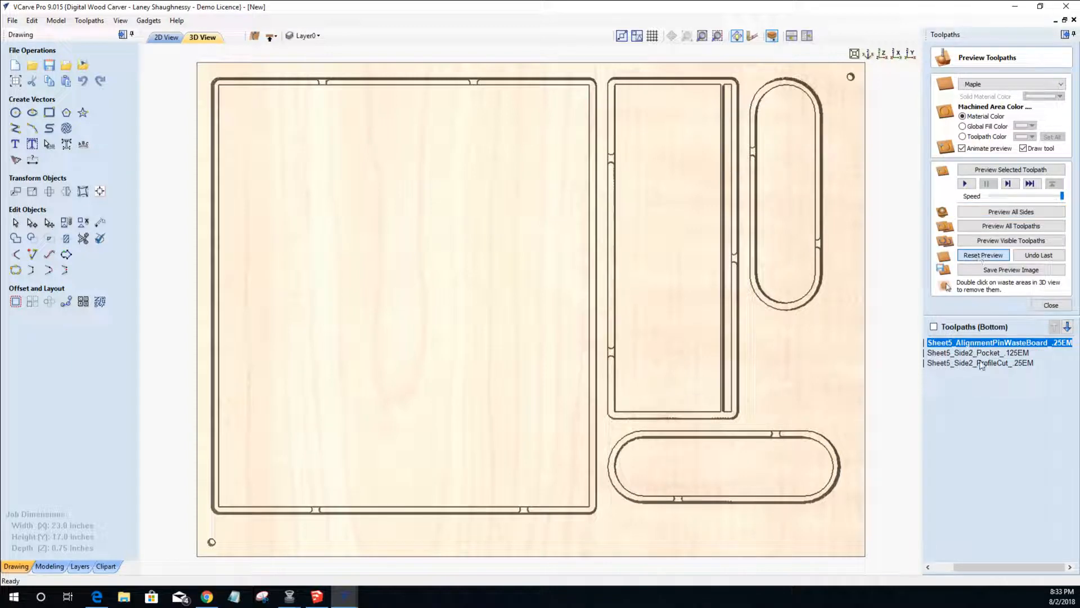
drag(984, 567, 964, 567)
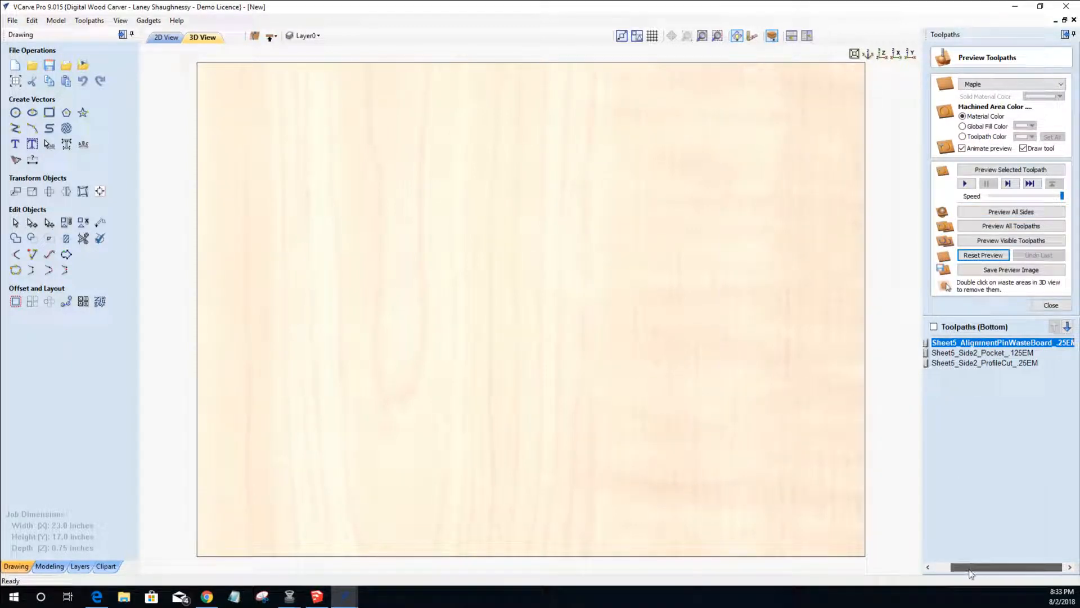
click(934, 326)
click(992, 241)
click(992, 241)
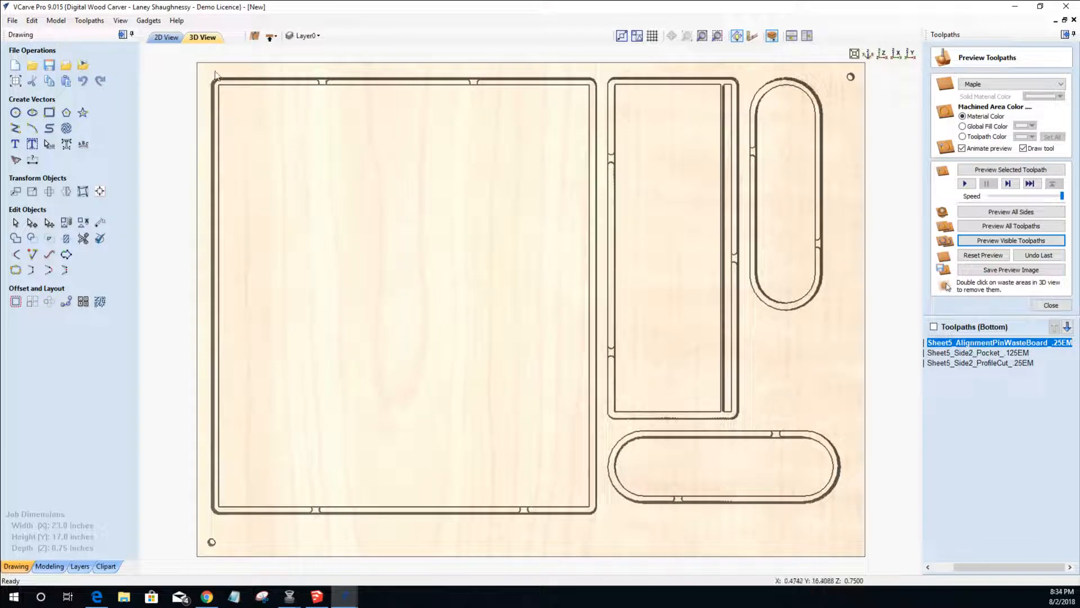
- Switch to the top side, simulate the Sheet5_Side1 pocket, alignment pin, drill and profile toolpaths, and inspect the cut sheet
click(271, 36)
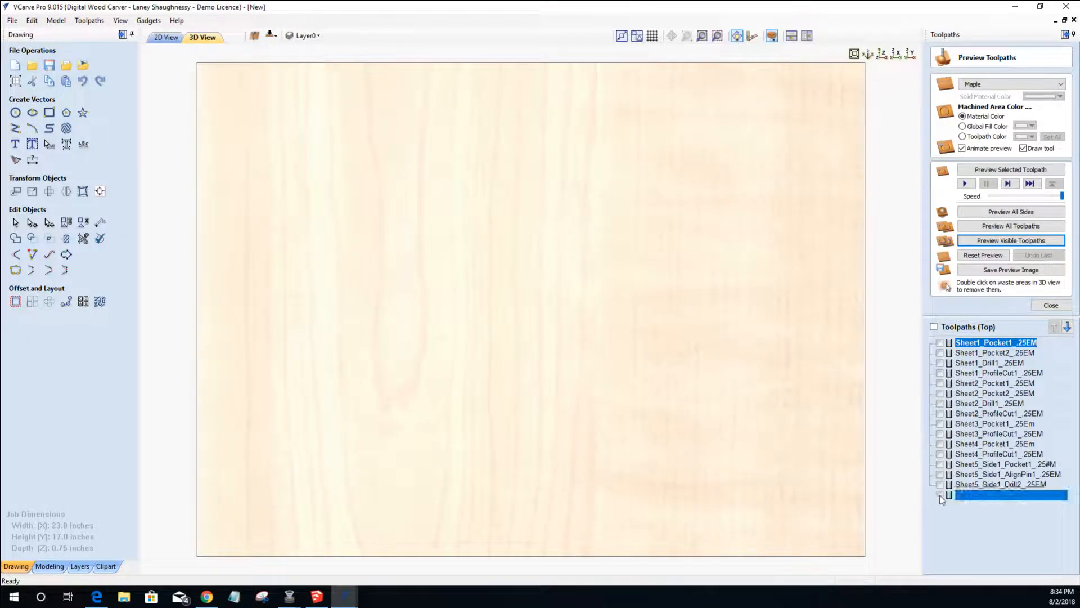
click(940, 489)
click(940, 483)
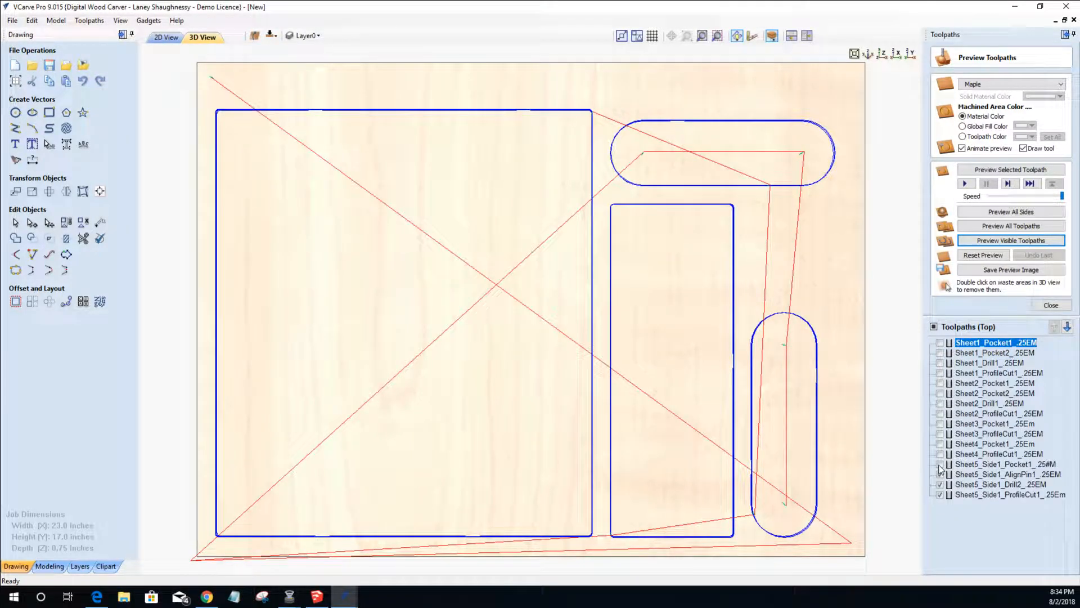
click(940, 465)
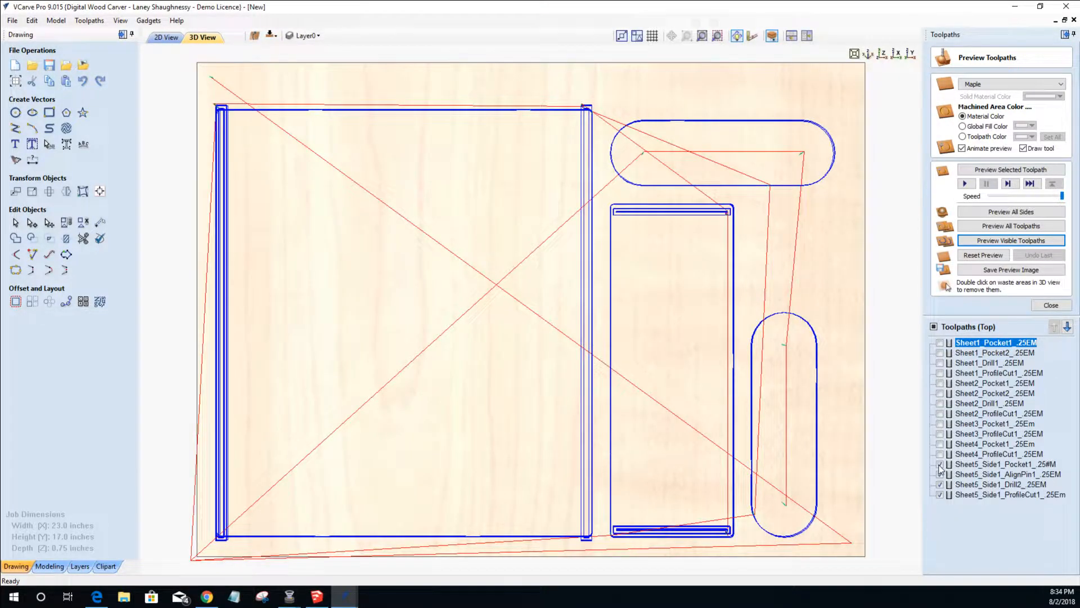
click(997, 242)
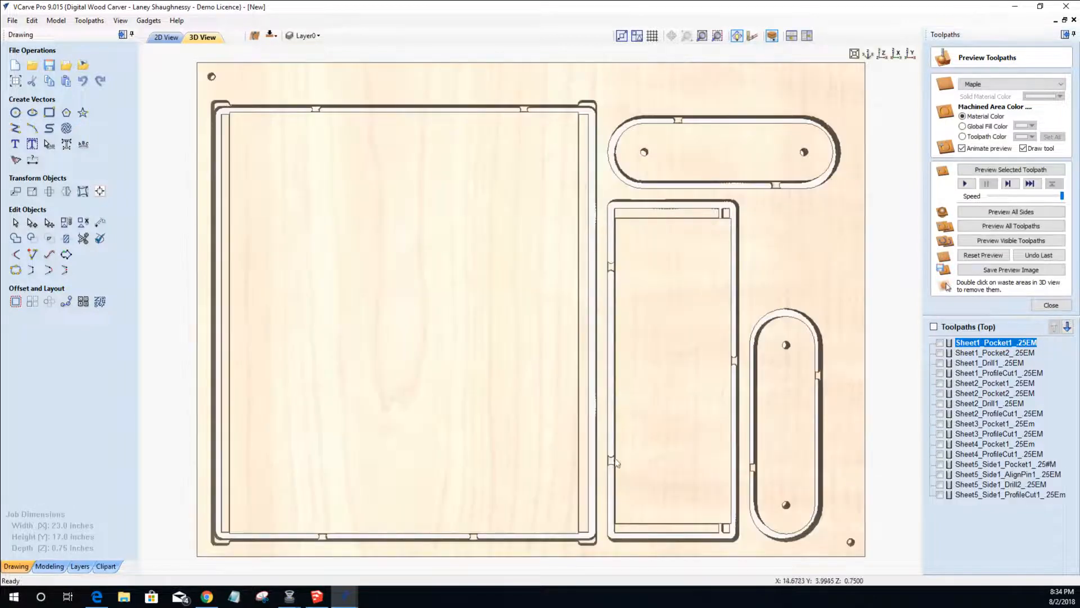
drag(504, 492, 626, 527)
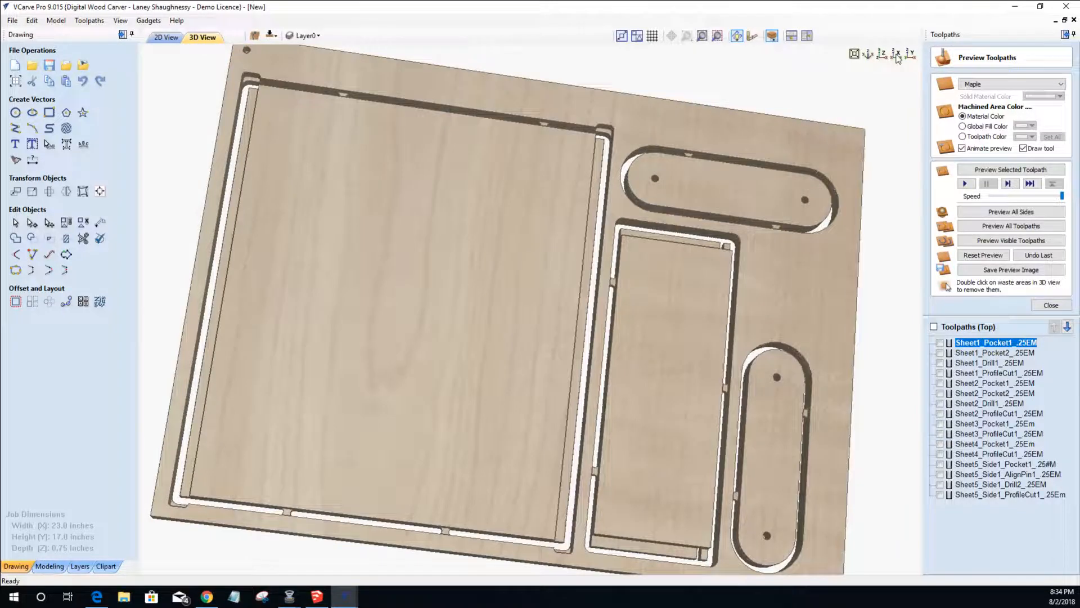
click(897, 55)
click(883, 56)
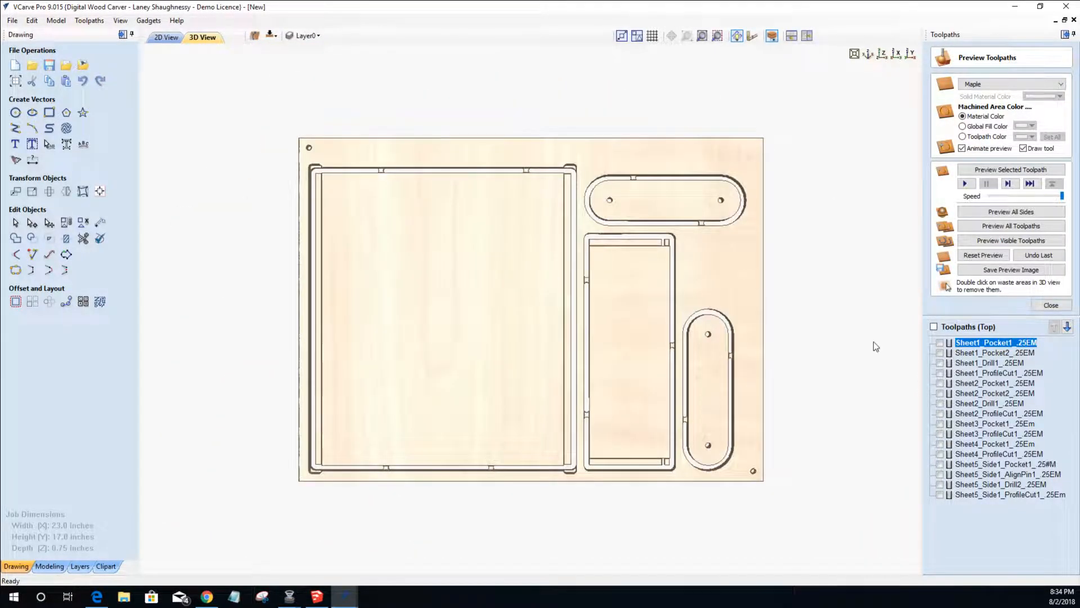
- Make sheet 6 the active sheet in the 2D drawing using the nesting tool
click(99, 301)
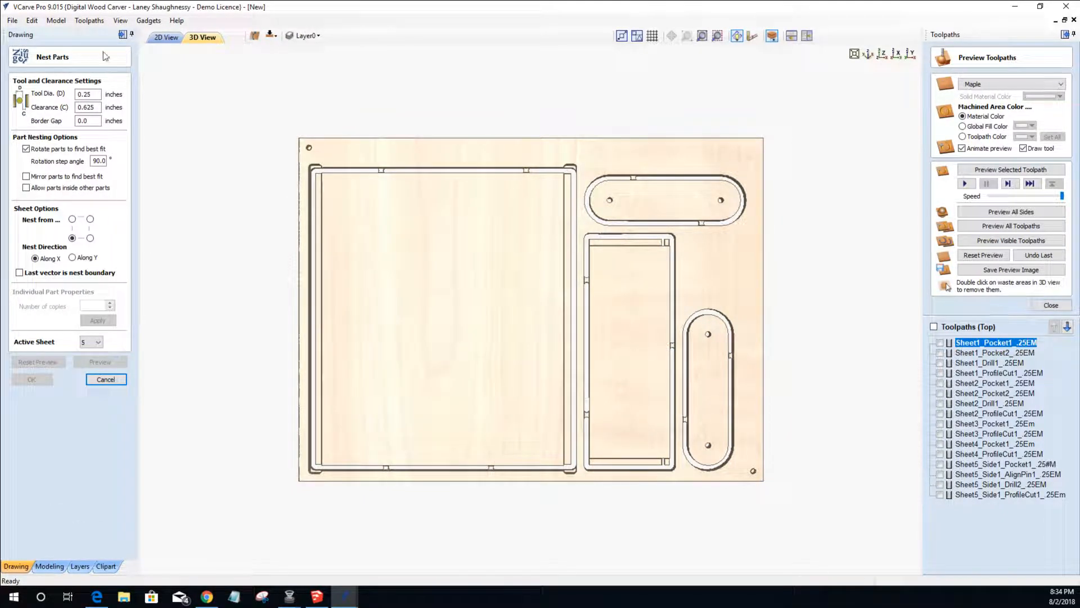
click(166, 37)
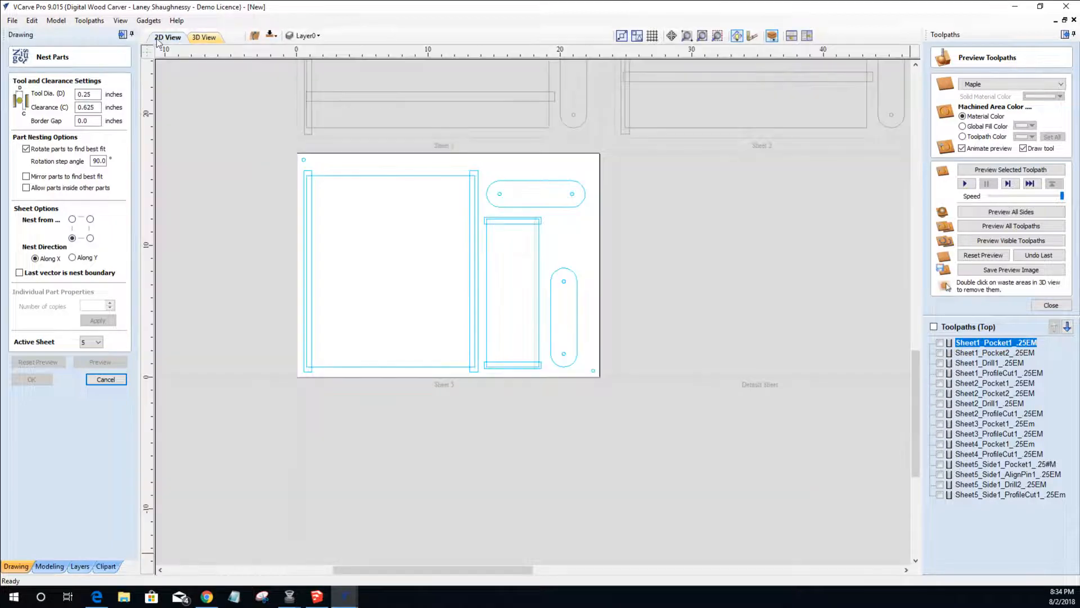
click(96, 343)
click(87, 378)
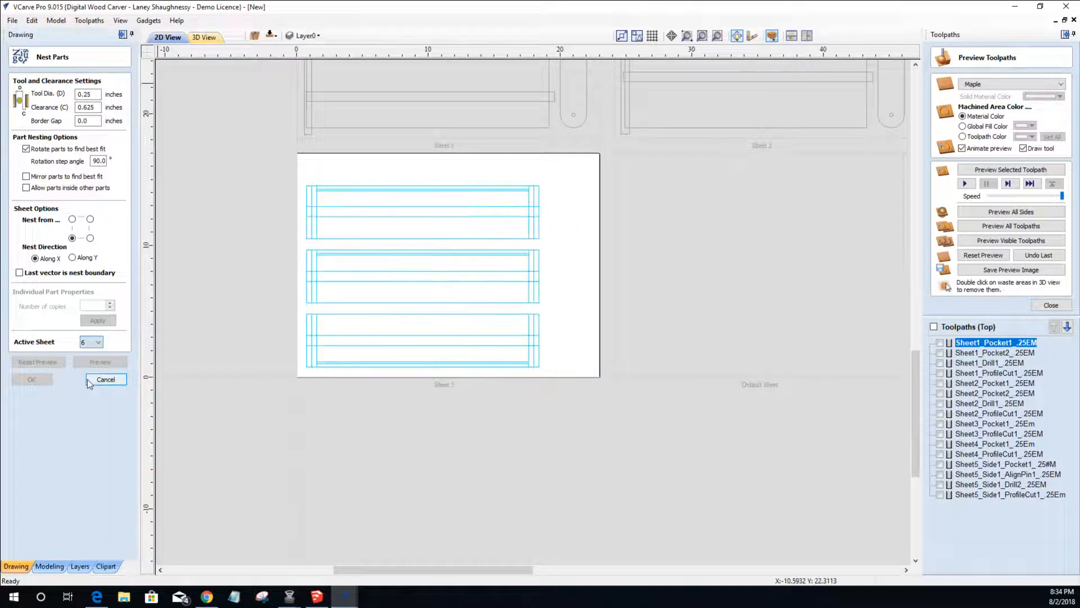
- Examine the three parts on sheet 6 and the layout of the surrounding sheets, then leave the nesting tool without nesting anything
scroll(314, 210, up, 3)
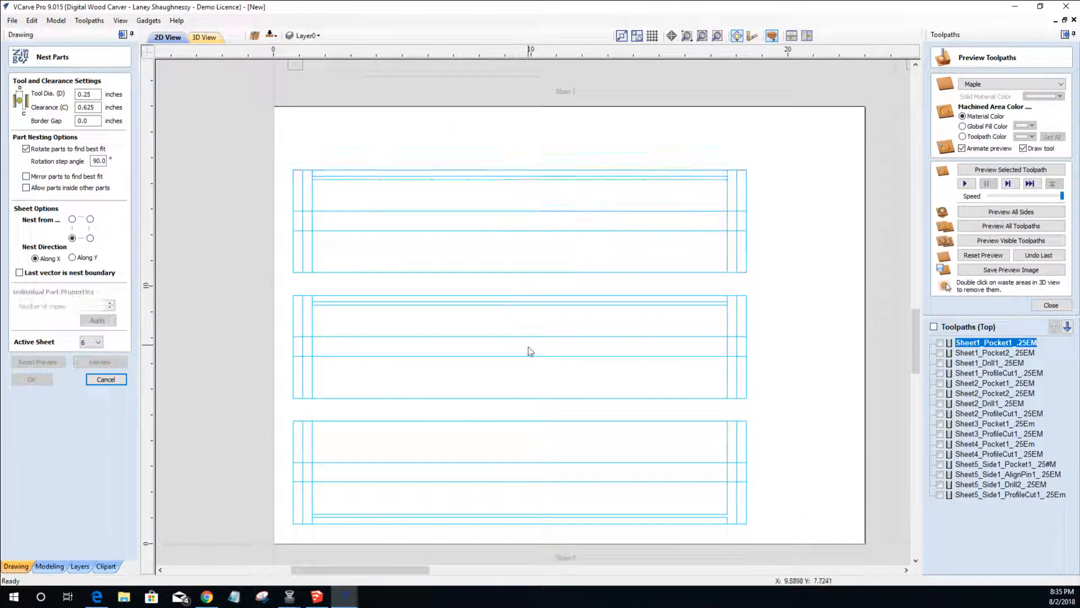
scroll(530, 367, down, 4)
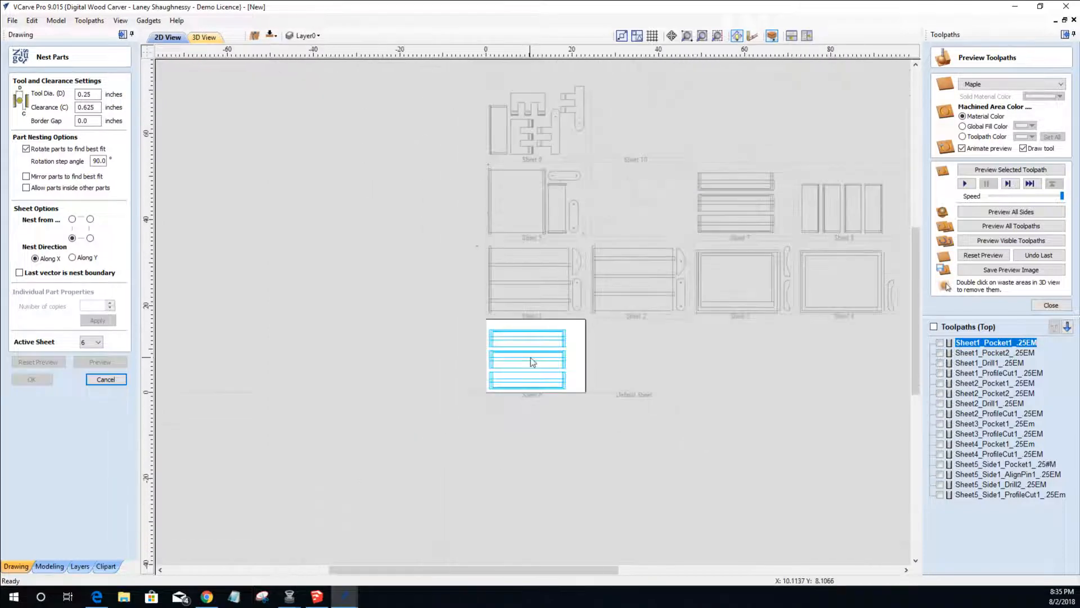
scroll(729, 247, up, 2)
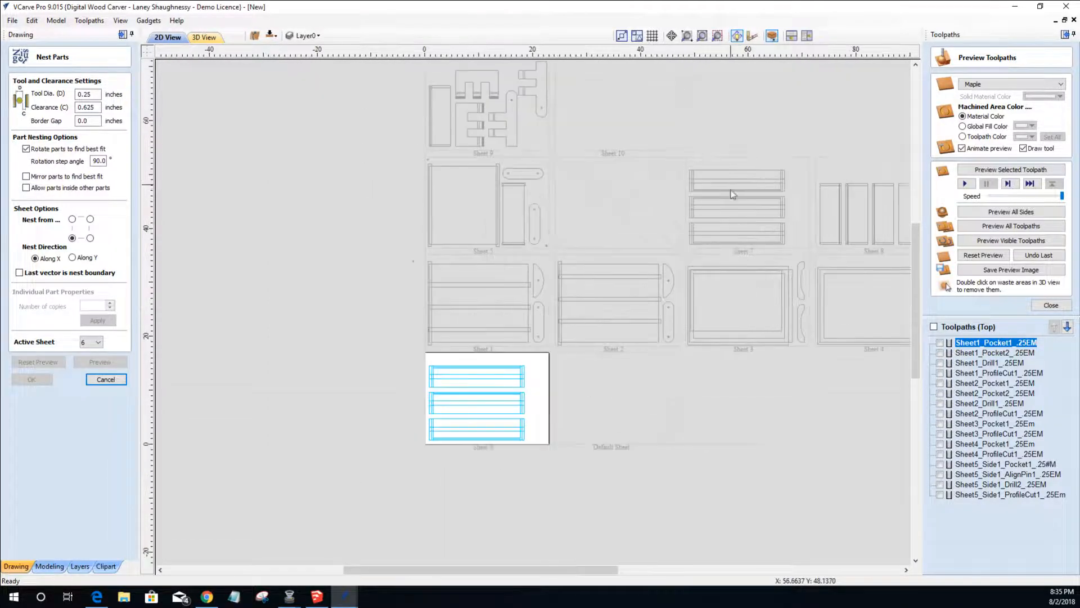
scroll(719, 284, up, 1)
scroll(278, 462, up, 2)
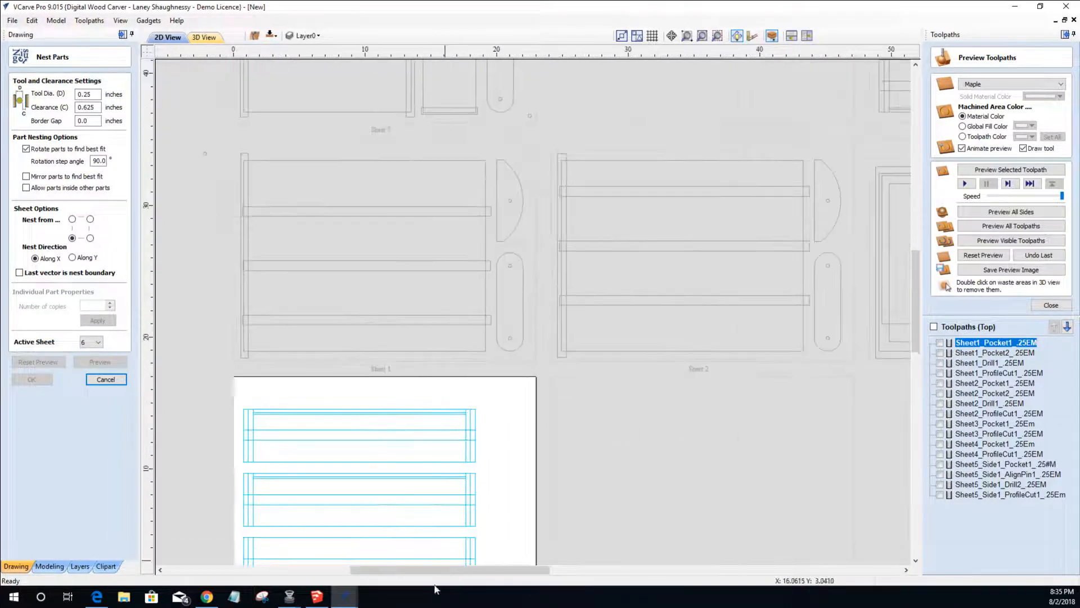
drag(441, 571, 400, 571)
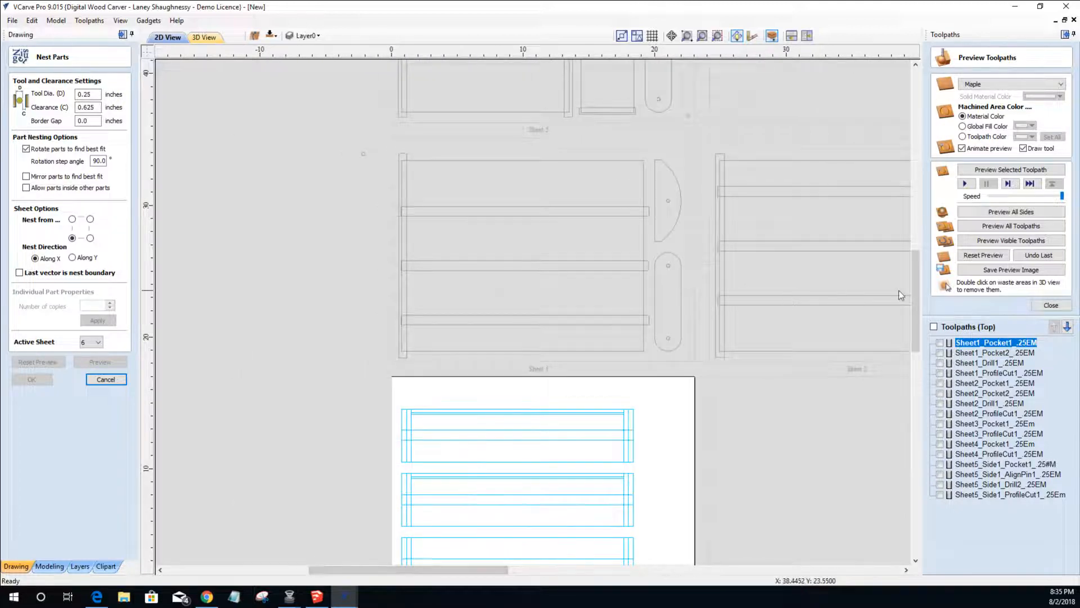
drag(917, 301, 917, 344)
scroll(550, 236, up, 2)
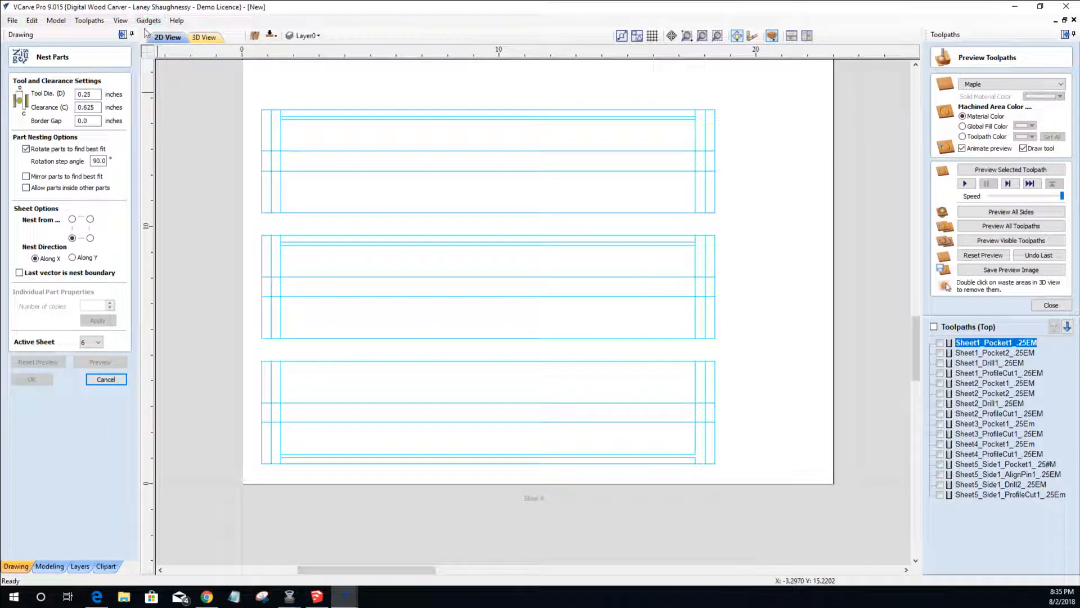
click(105, 379)
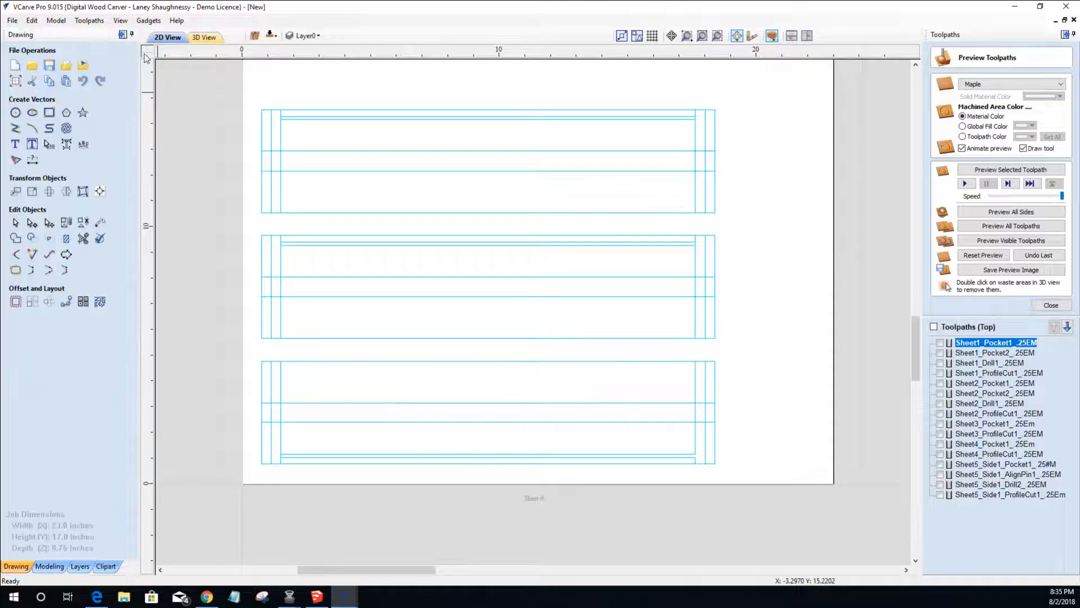
- Show the guide lines on sheet 6 in the 2D drawing
click(121, 21)
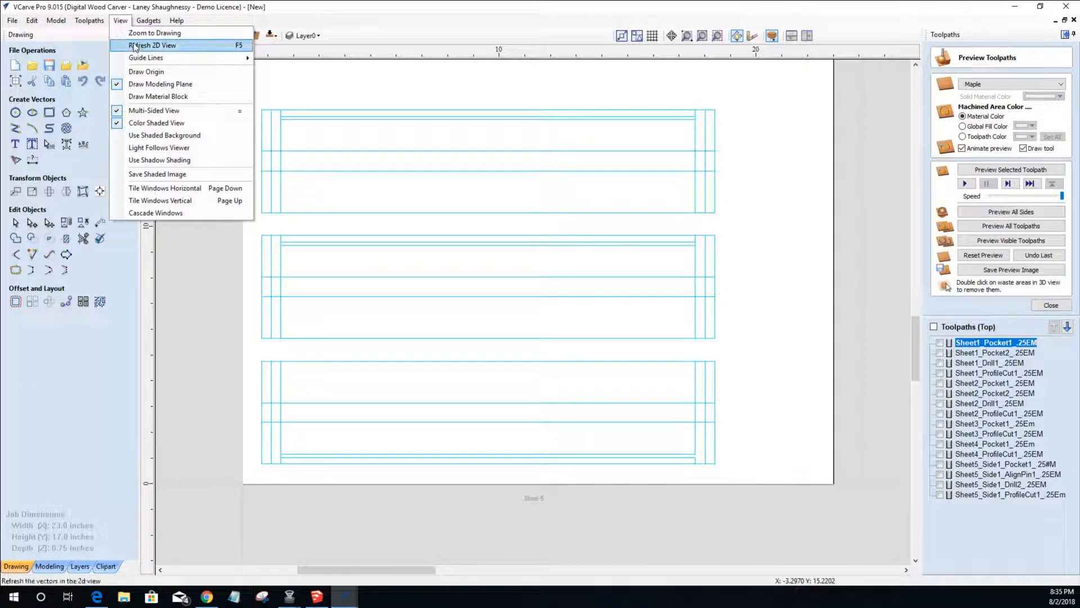
mouse_move(137, 56)
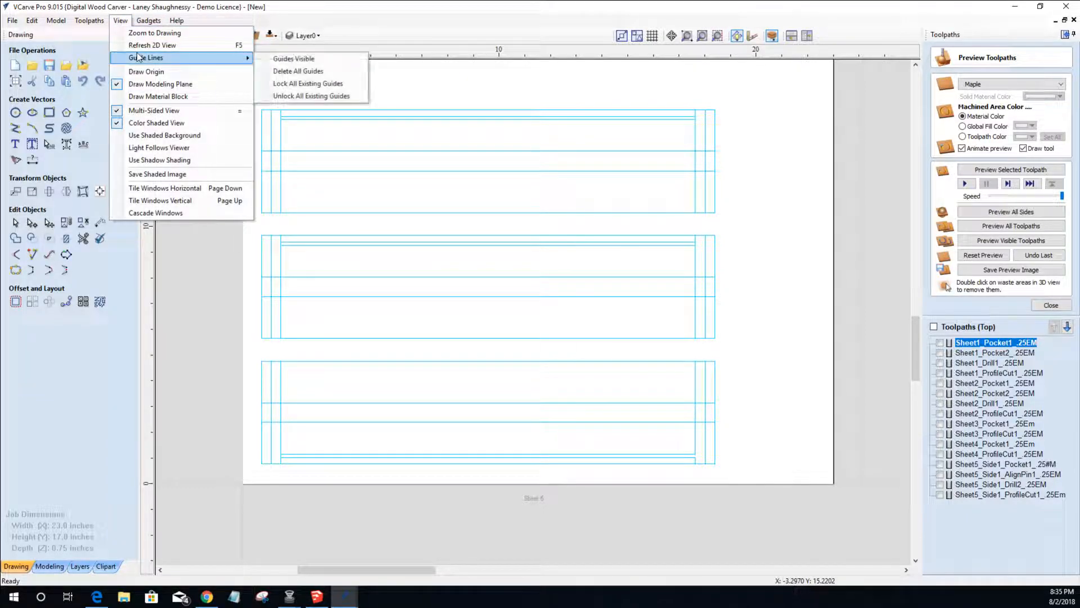
click(288, 60)
scroll(279, 322, down, 1)
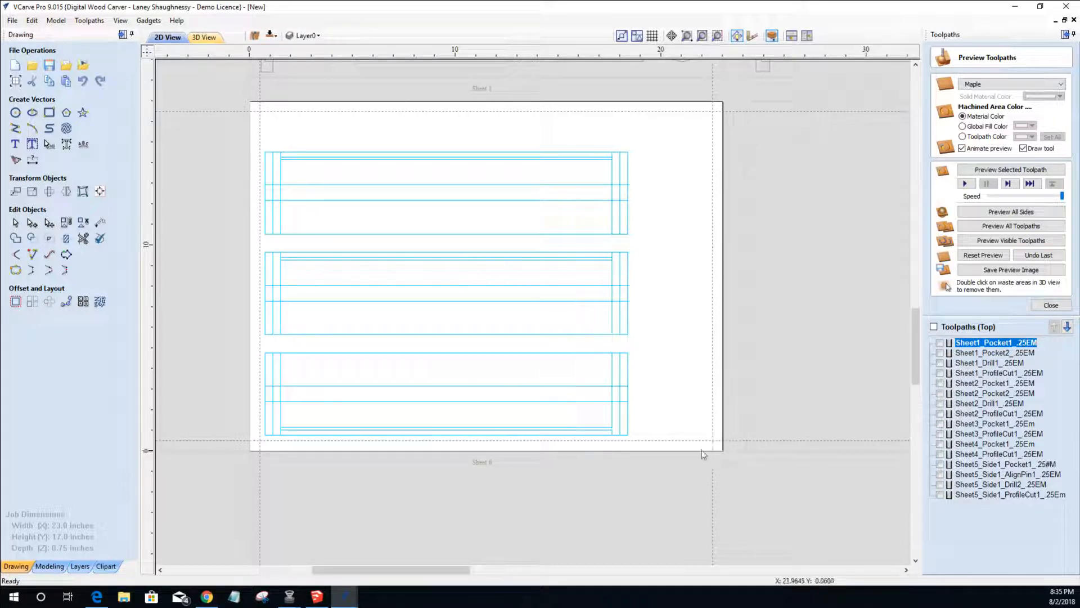
- Draw a 0.25-inch diameter alignment pin circle at the upper-left guide intersection of sheet 6, centred at X 0.5, Y 16.5059
click(16, 112)
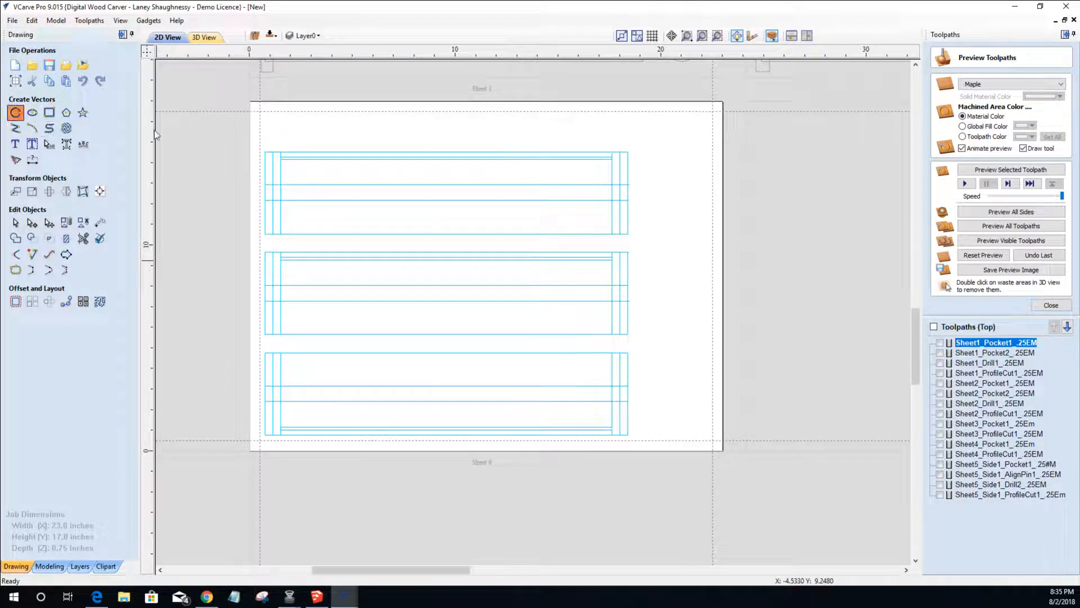
click(267, 115)
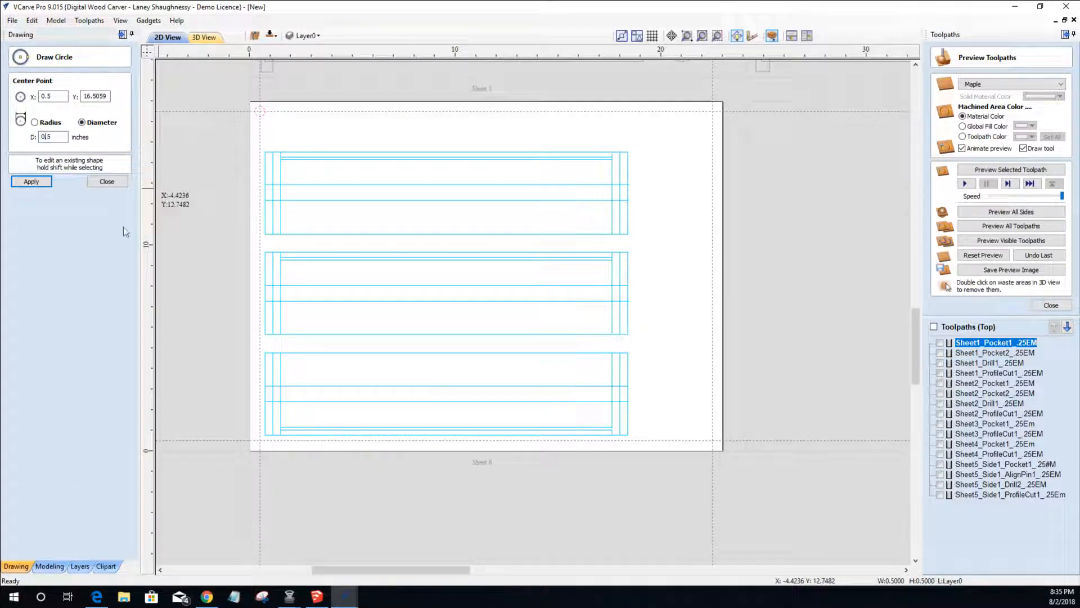
text(2)
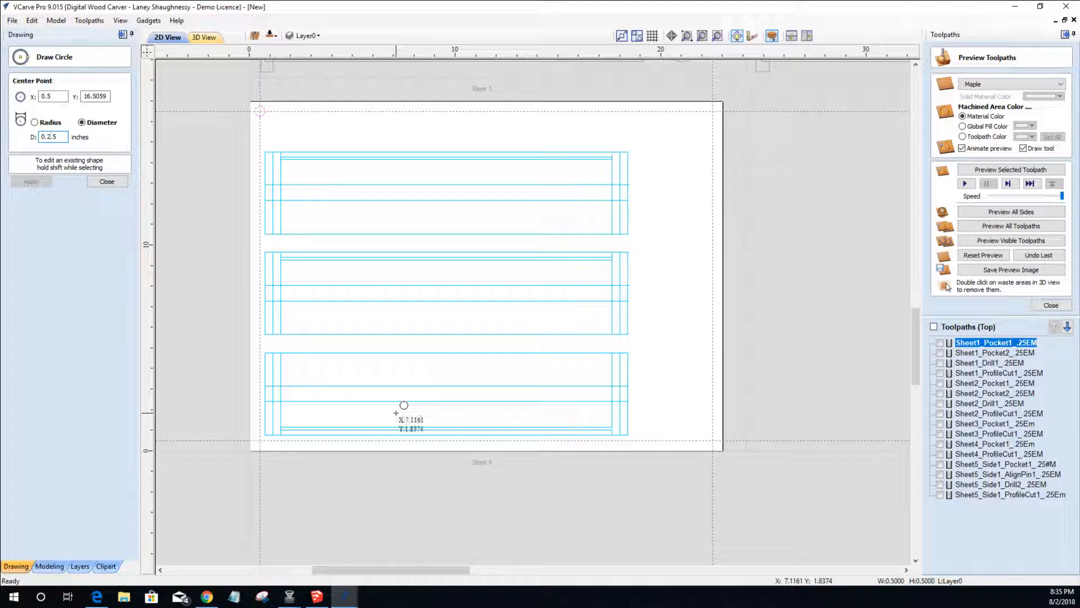
key(Tab)
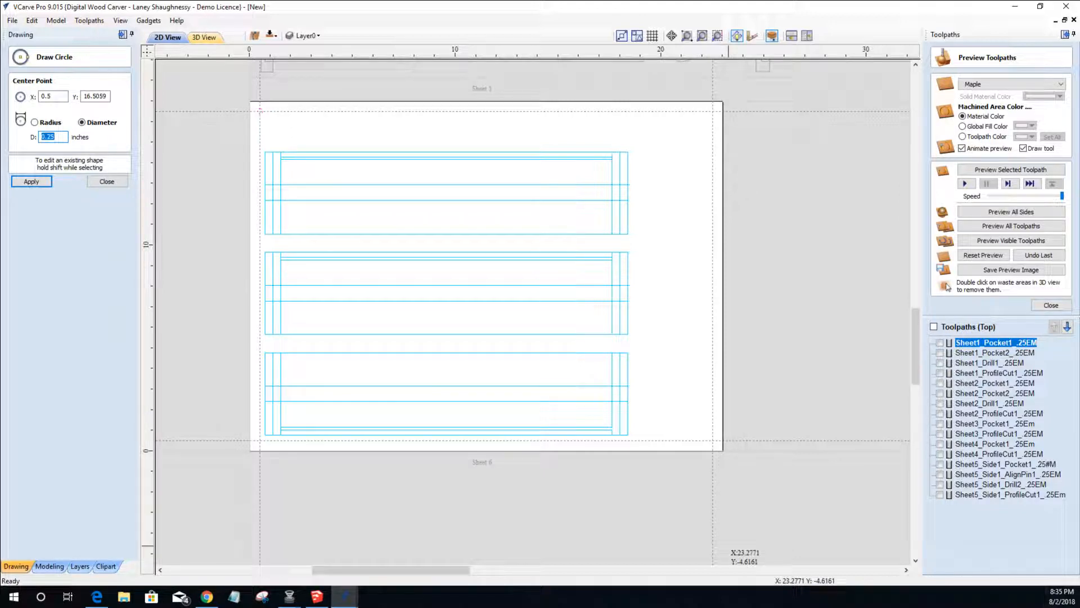
key(Return)
- Draw a second 0.25-inch diameter circle at the lower-right guide intersection, centred at X 22.5, Y 0.5, and finish drawing circles
click(717, 446)
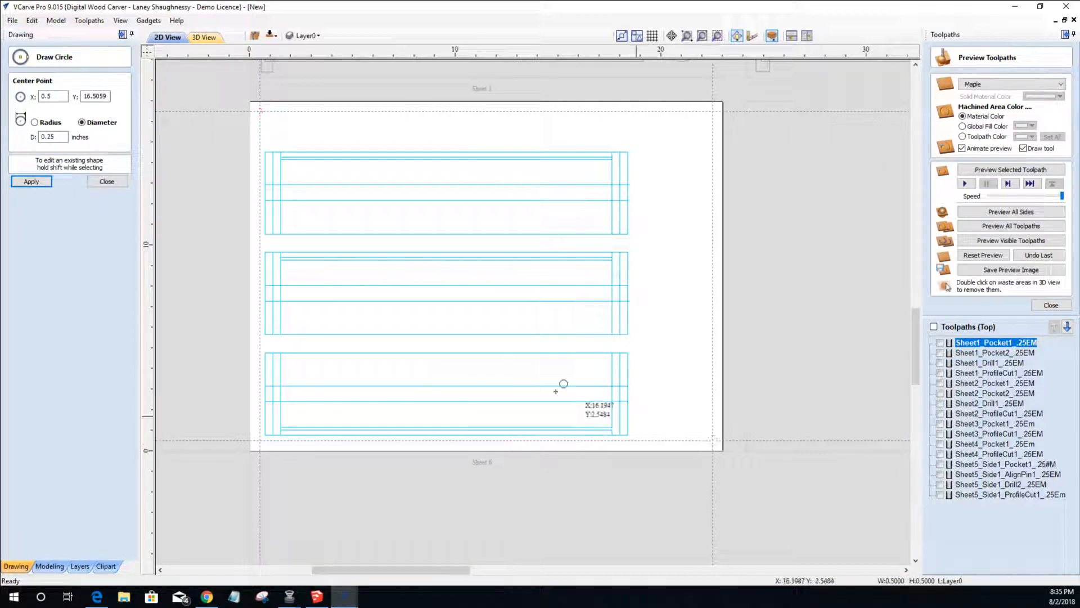
click(48, 136)
text(22)
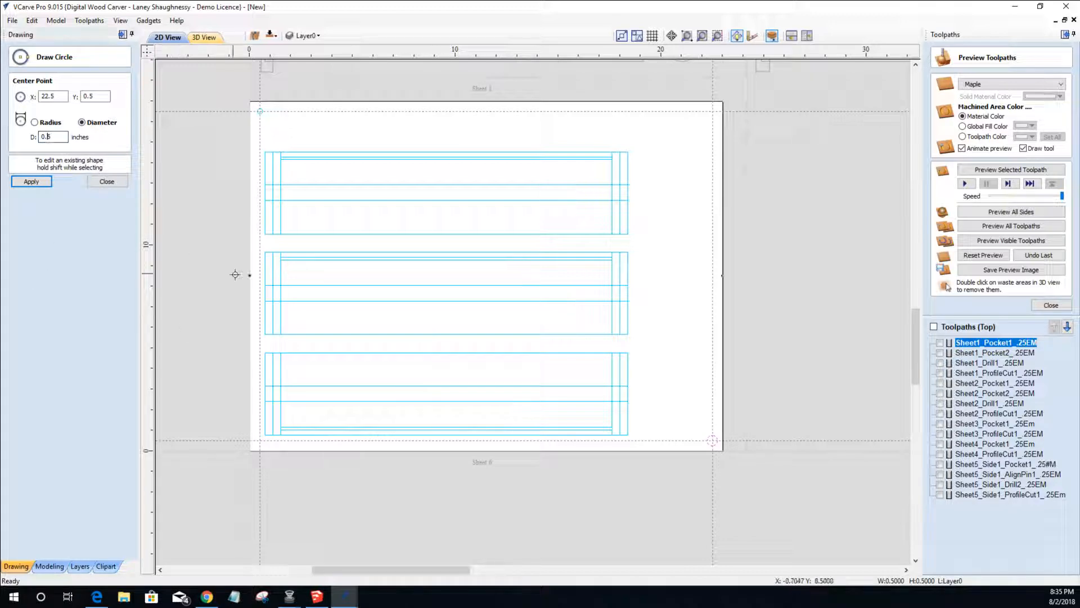
click(42, 182)
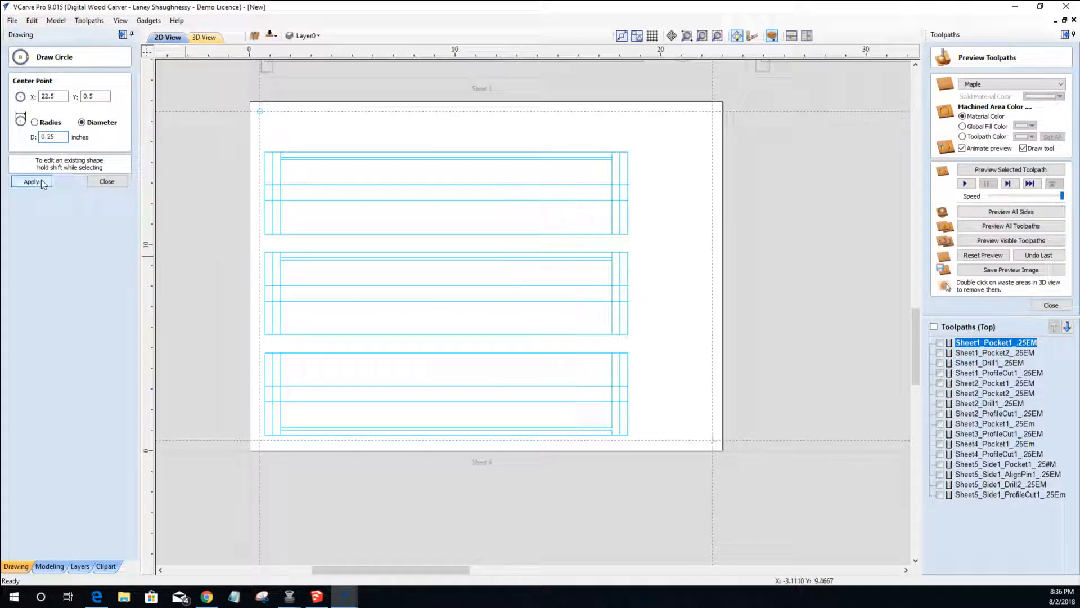
click(105, 182)
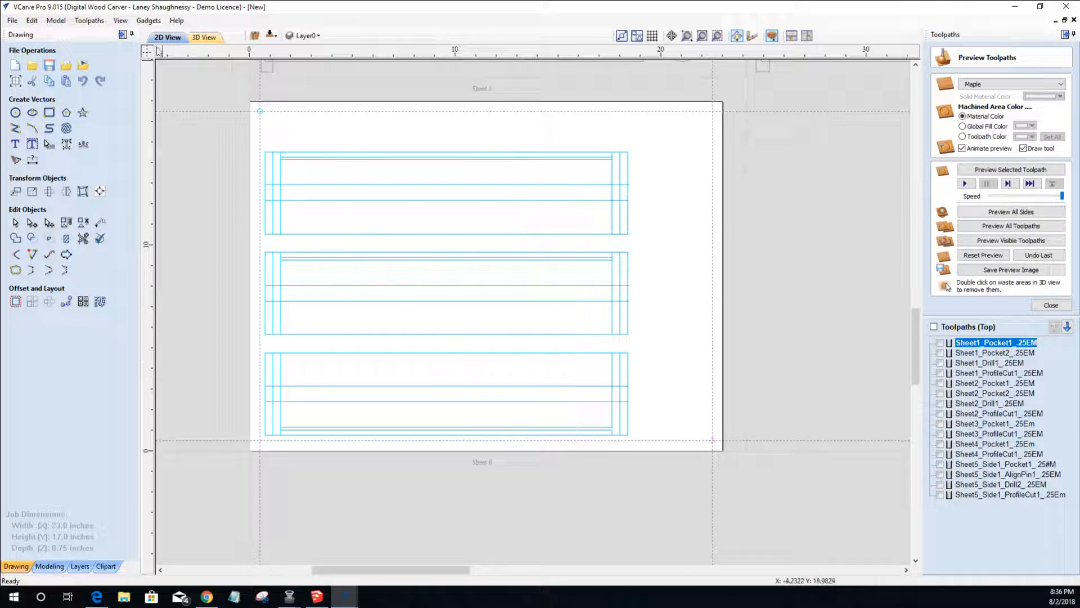
- Hide the guide lines in the 2D drawing
click(120, 23)
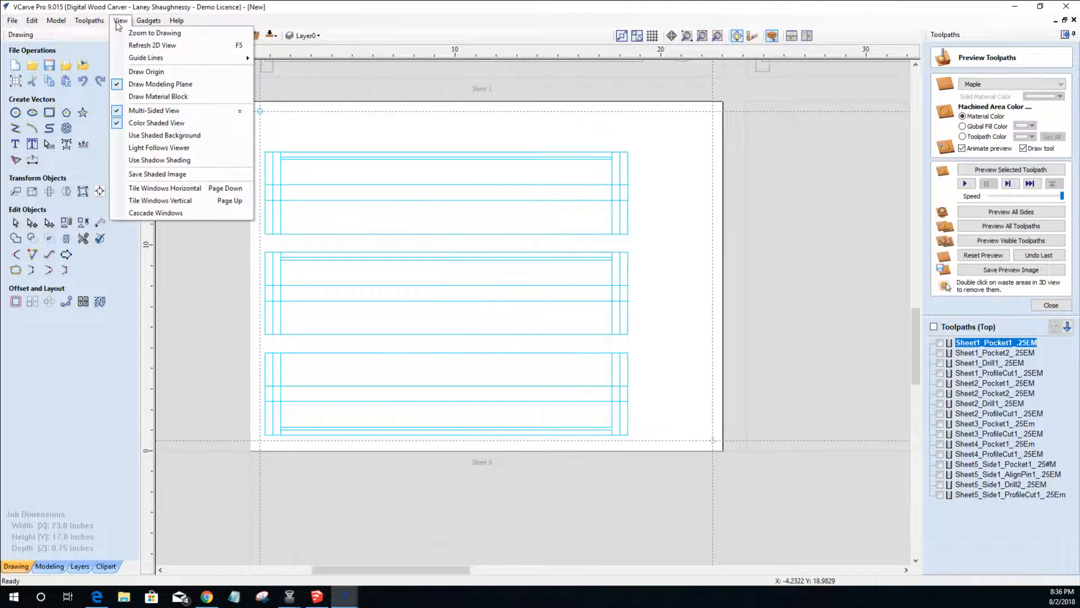
mouse_move(140, 59)
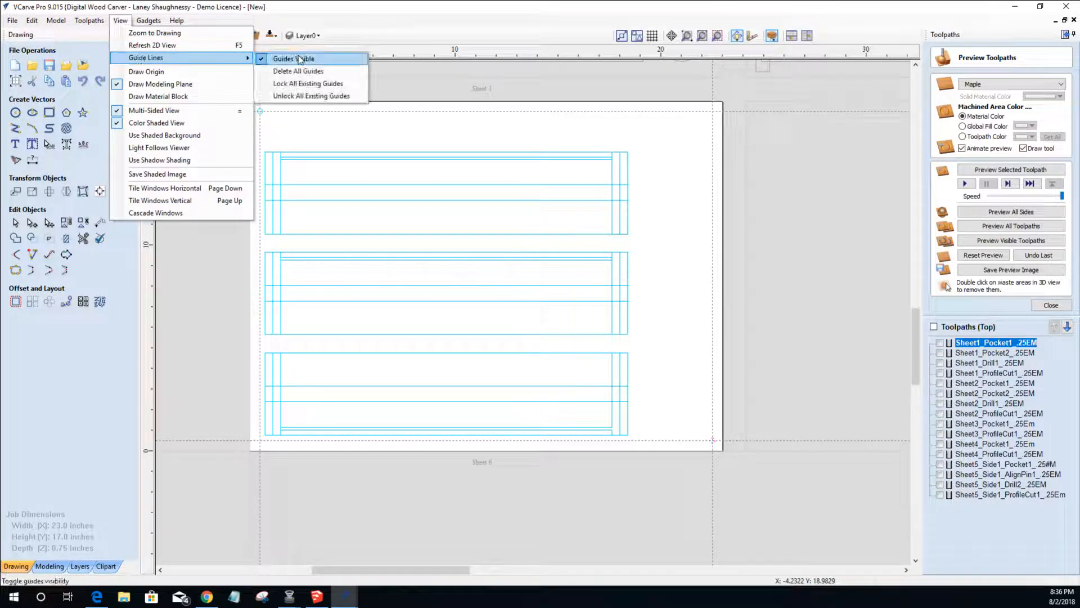
click(300, 59)
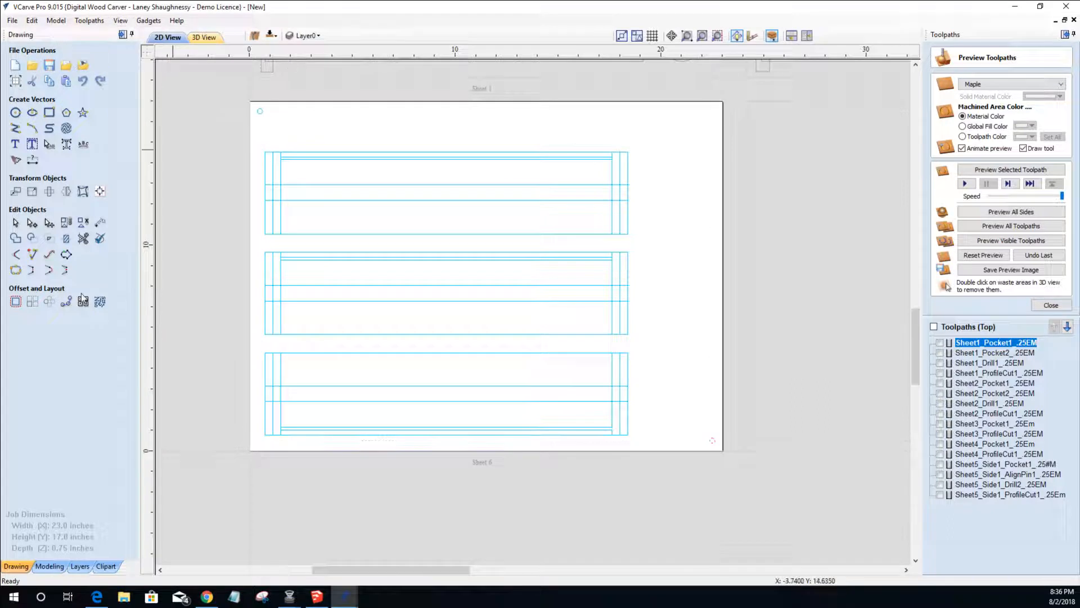
- Ungroup the three parts on sheet 6 into individual vectors and clear the selection
click(333, 157)
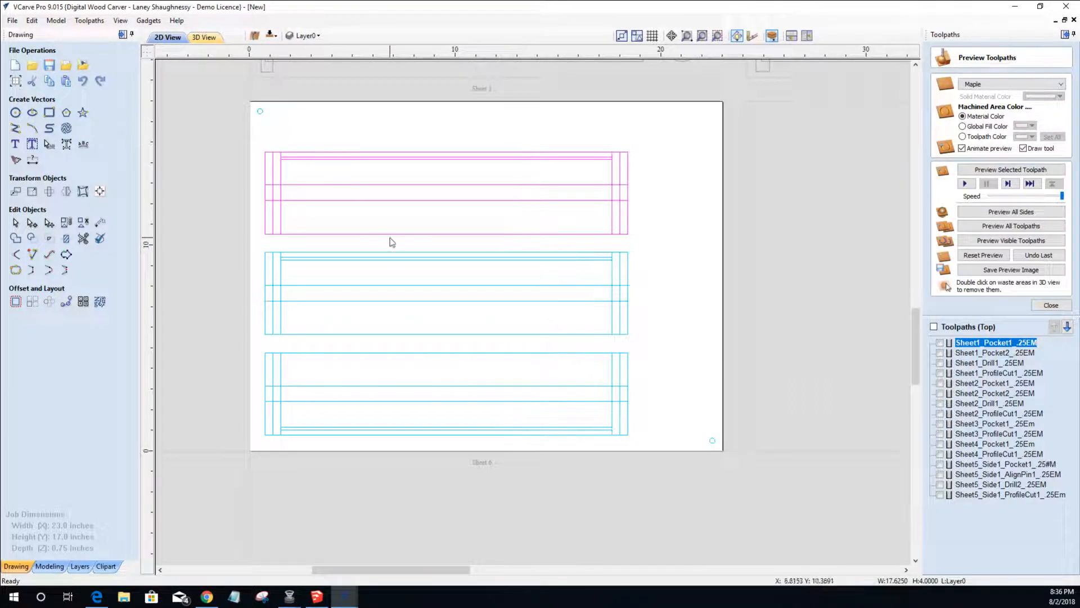
shift+click(395, 257)
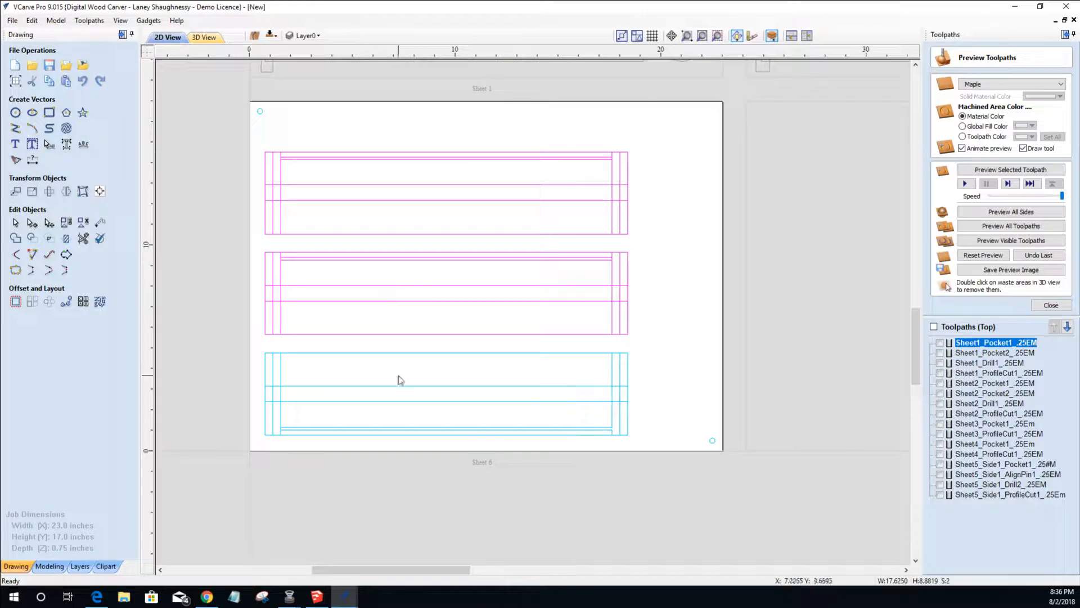
shift+click(398, 353)
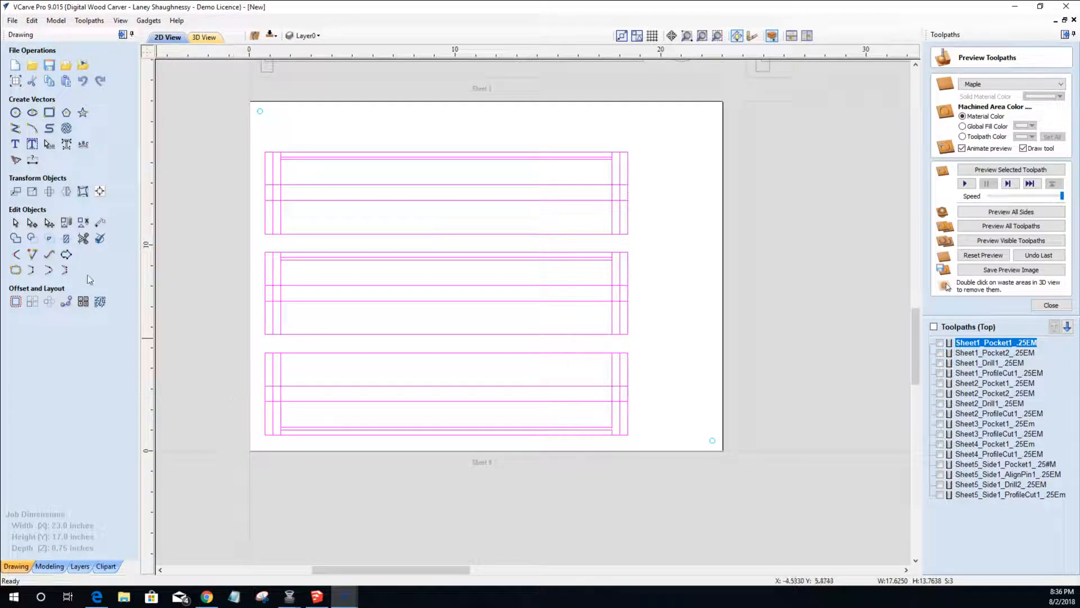
click(209, 277)
scroll(228, 168, up, 2)
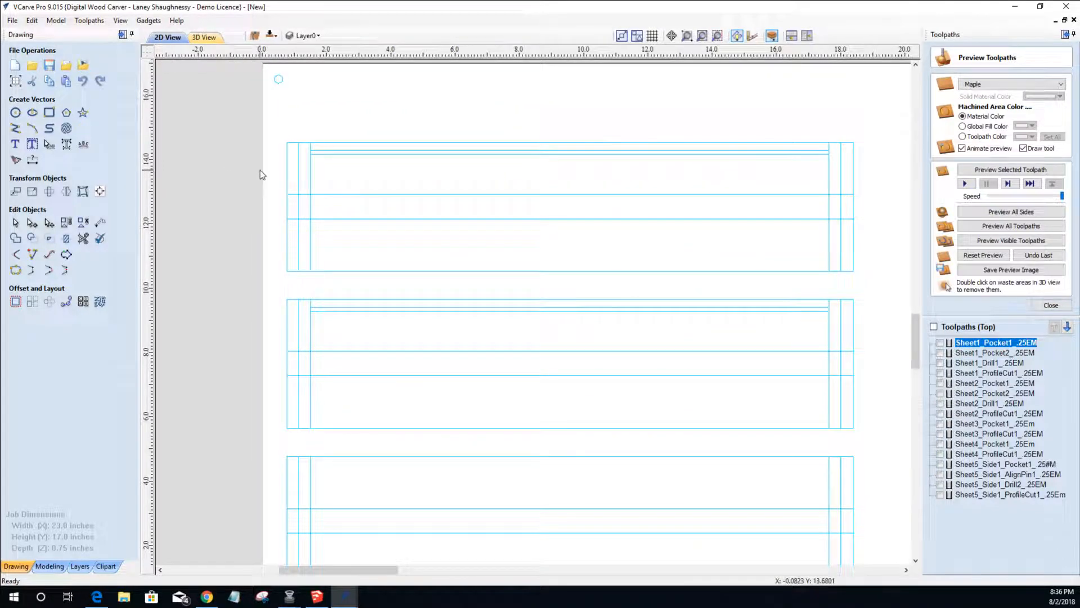
- Switch to the SketchUp laptop stand model and examine the drawer parts' end dadoes, edge grooves and underside channels
click(317, 597)
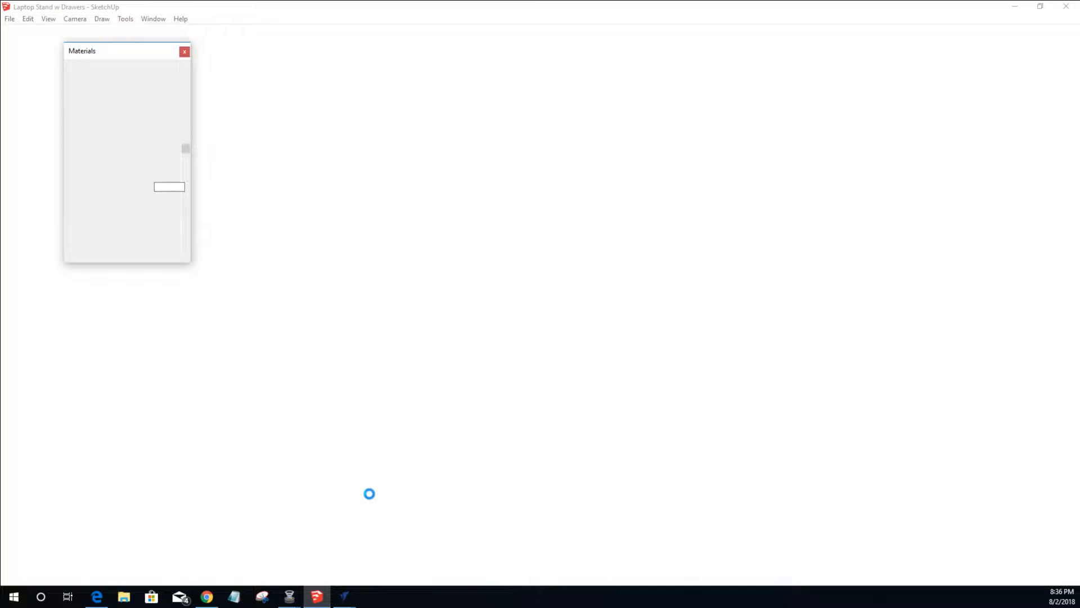
scroll(332, 386, down, 6)
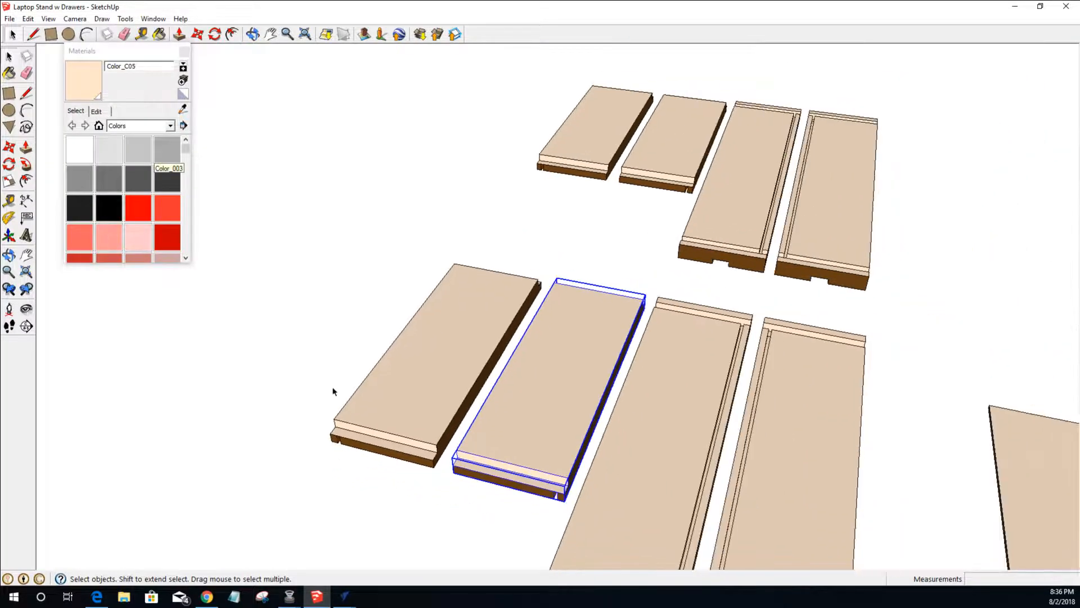
scroll(771, 255, up, 5)
middle_drag(692, 296, 448, 332)
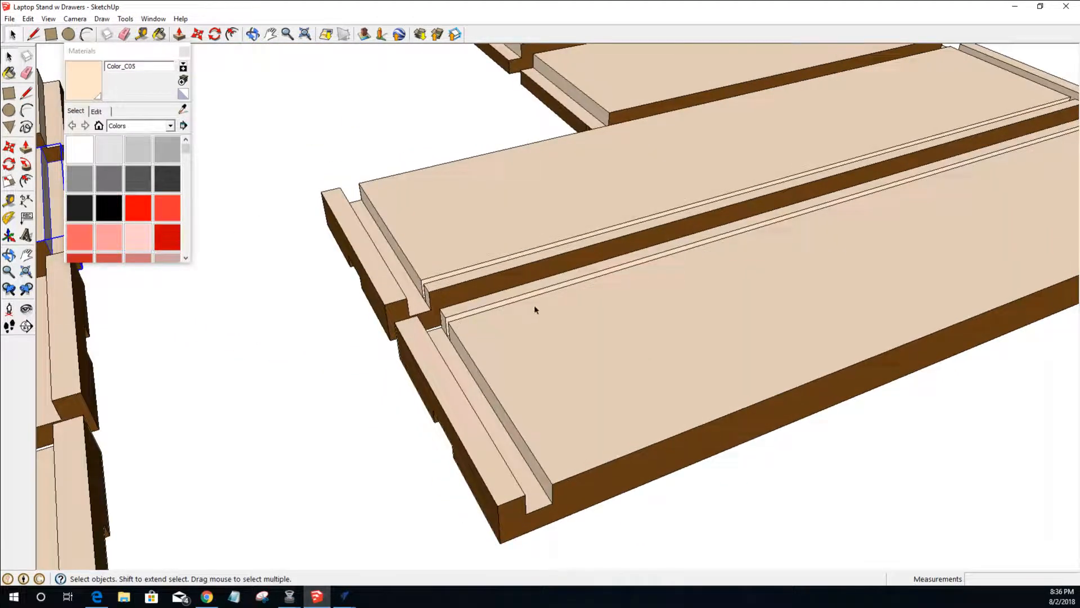
scroll(536, 310, down, 3)
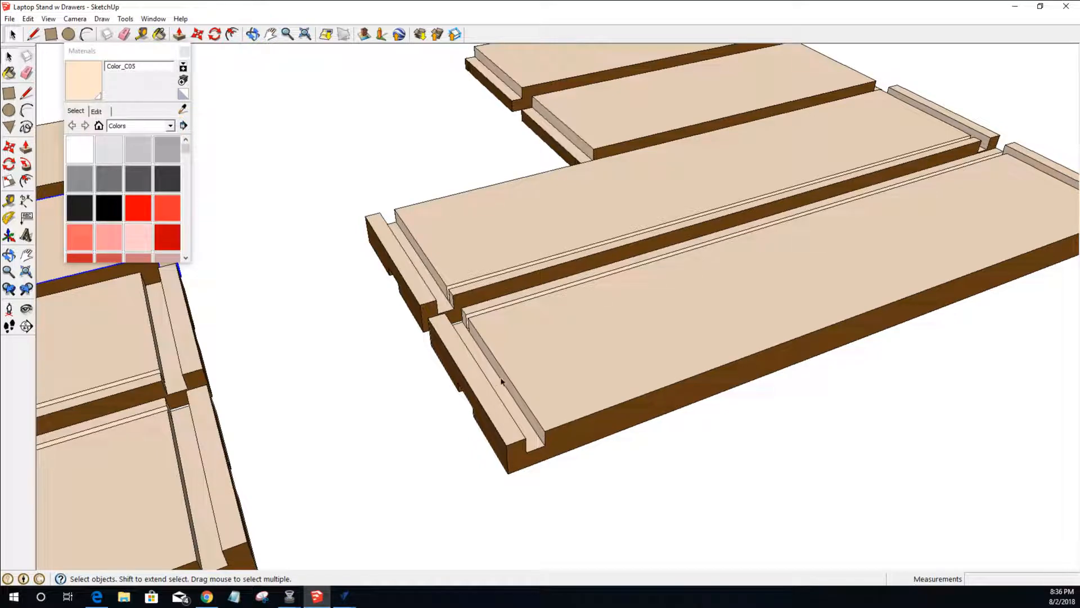
scroll(502, 381, up, 2)
mouse_move(544, 459)
middle_down()
mouse_move(461, 458)
mouse_move(429, 445)
middle_up()
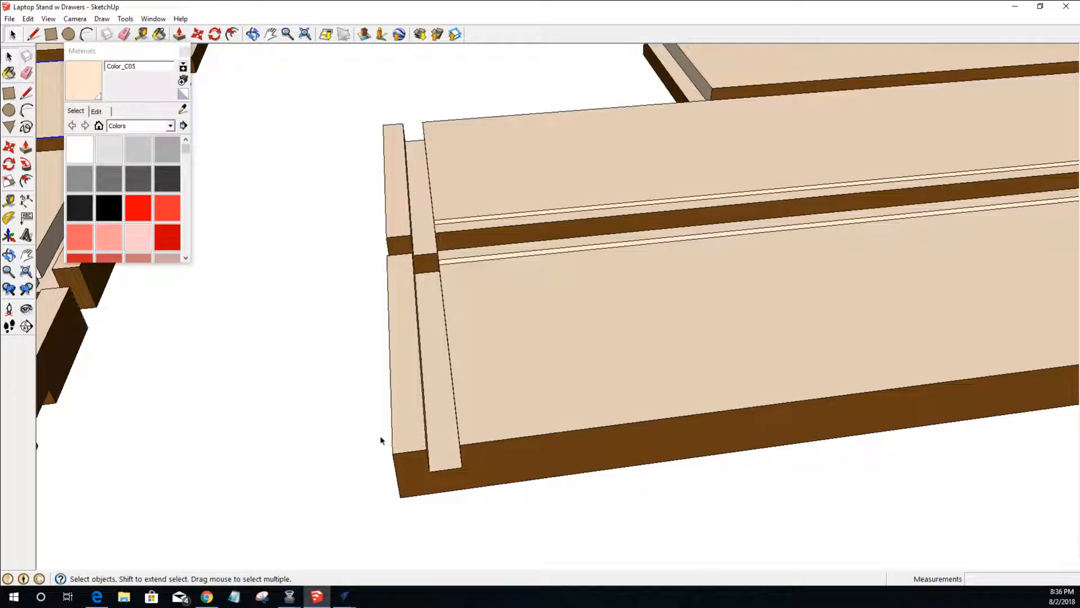
mouse_move(400, 265)
middle_down()
mouse_move(516, 354)
mouse_move(545, 311)
mouse_move(542, 248)
mouse_move(569, 270)
mouse_move(731, 309)
mouse_move(916, 320)
mouse_move(852, 328)
mouse_move(827, 294)
mouse_move(777, 144)
mouse_move(754, 6)
middle_up()
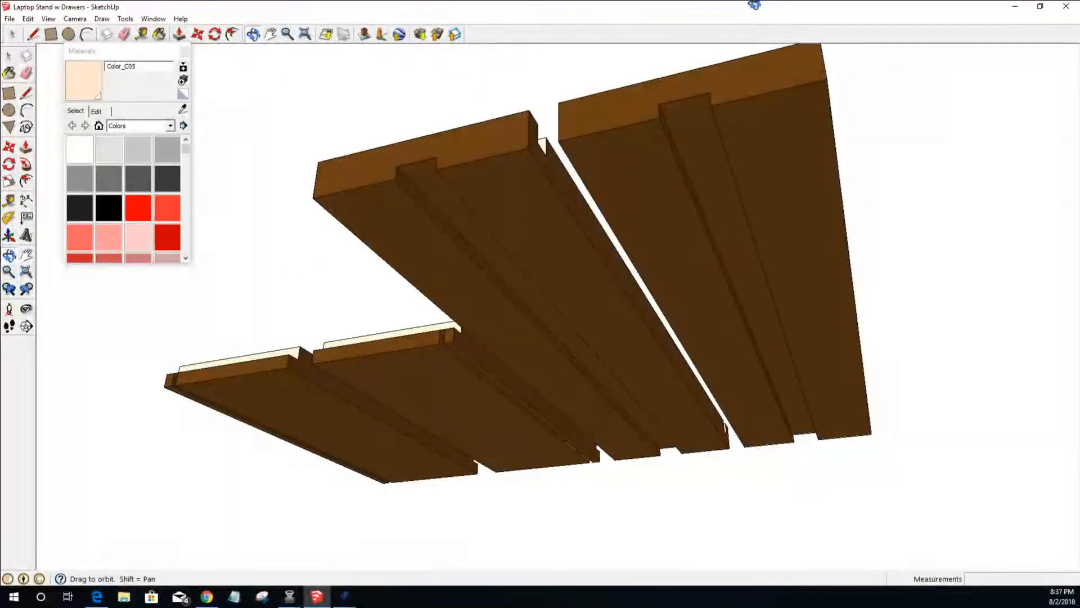
mouse_move(754, 6)
middle_down()
mouse_move(731, 210)
mouse_move(652, 443)
mouse_move(518, 460)
middle_up()
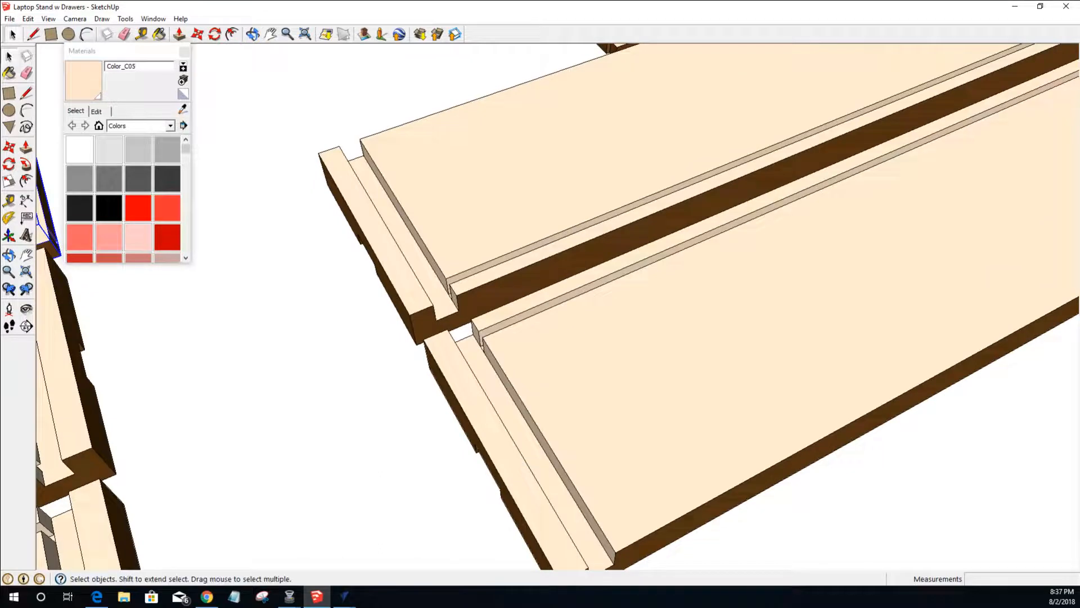
- Return to VCarve Pro and move the long middle channel rectangle of each of the three parts to the other side
click(344, 597)
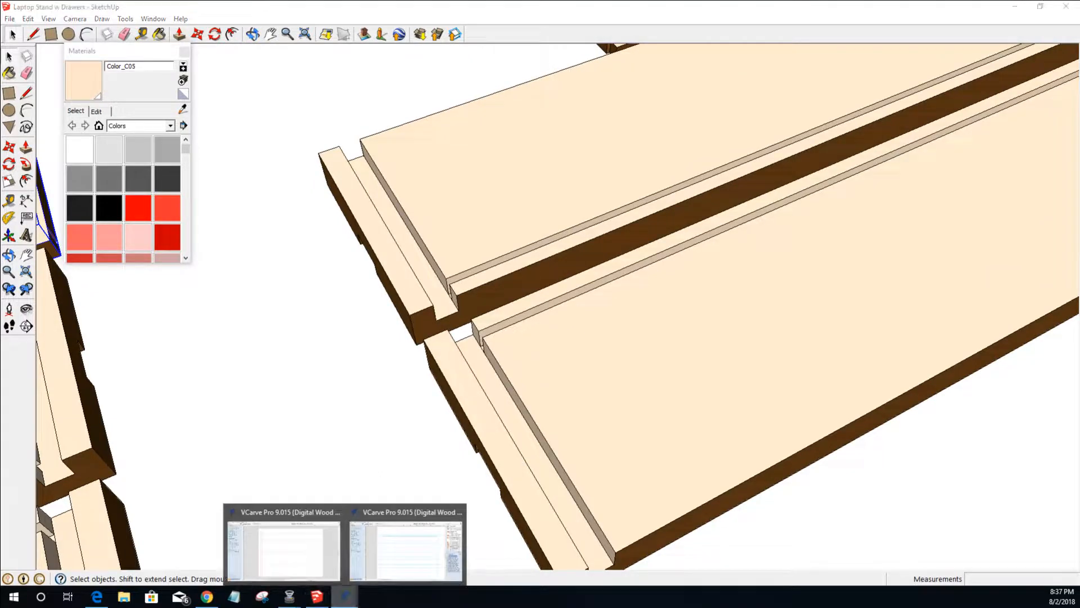
click(390, 548)
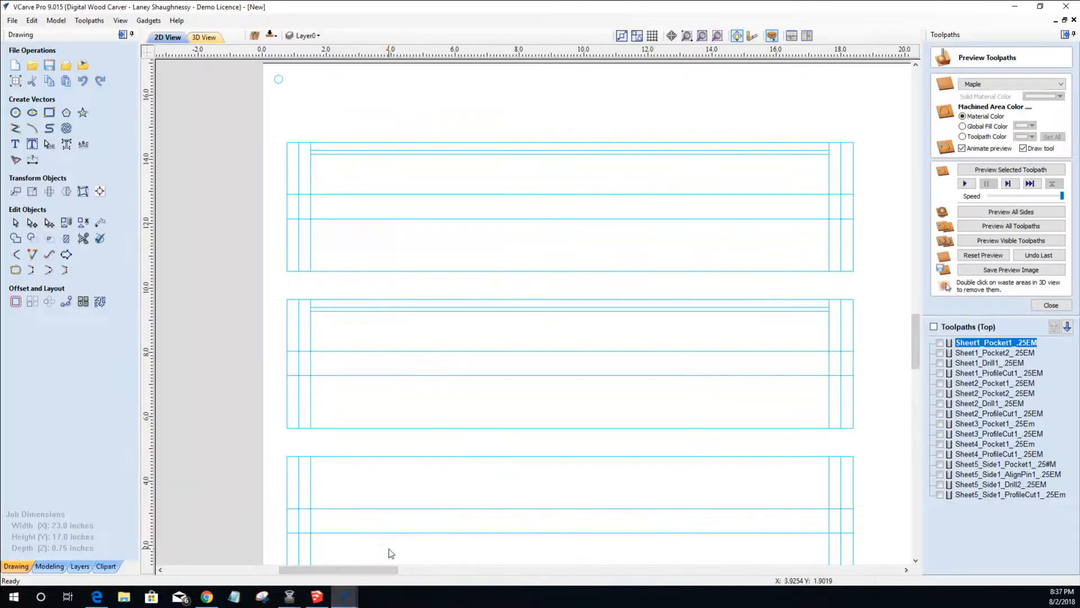
click(352, 144)
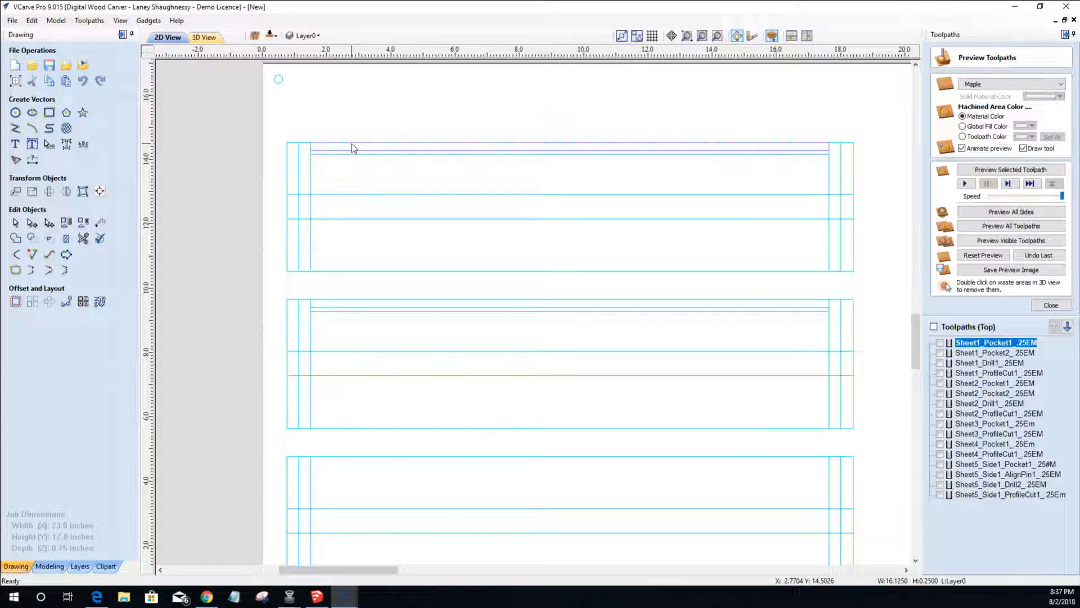
click(361, 195)
click(315, 227)
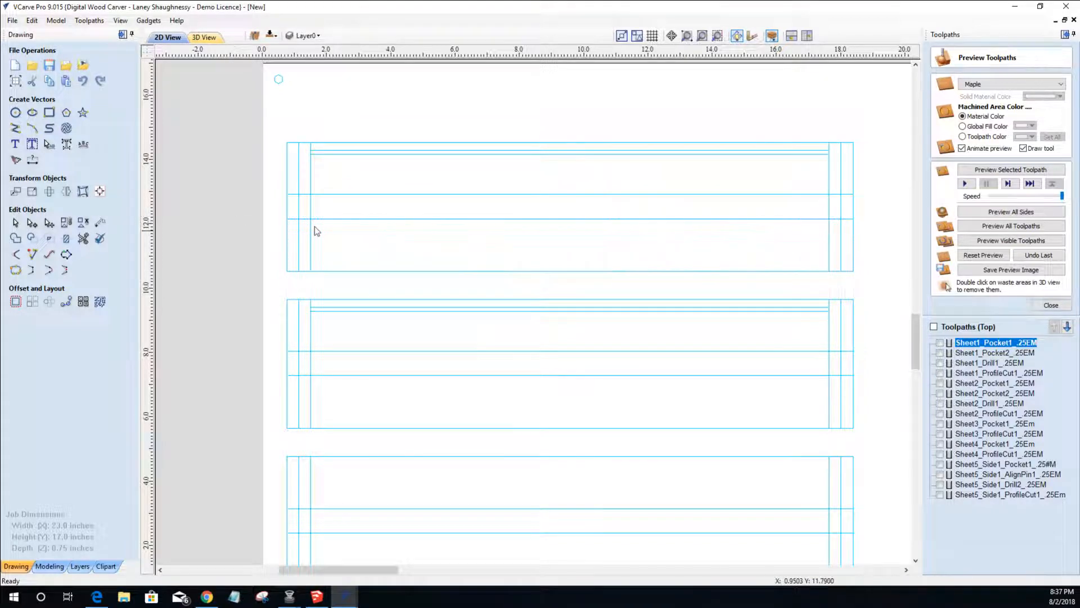
click(387, 195)
click(358, 196)
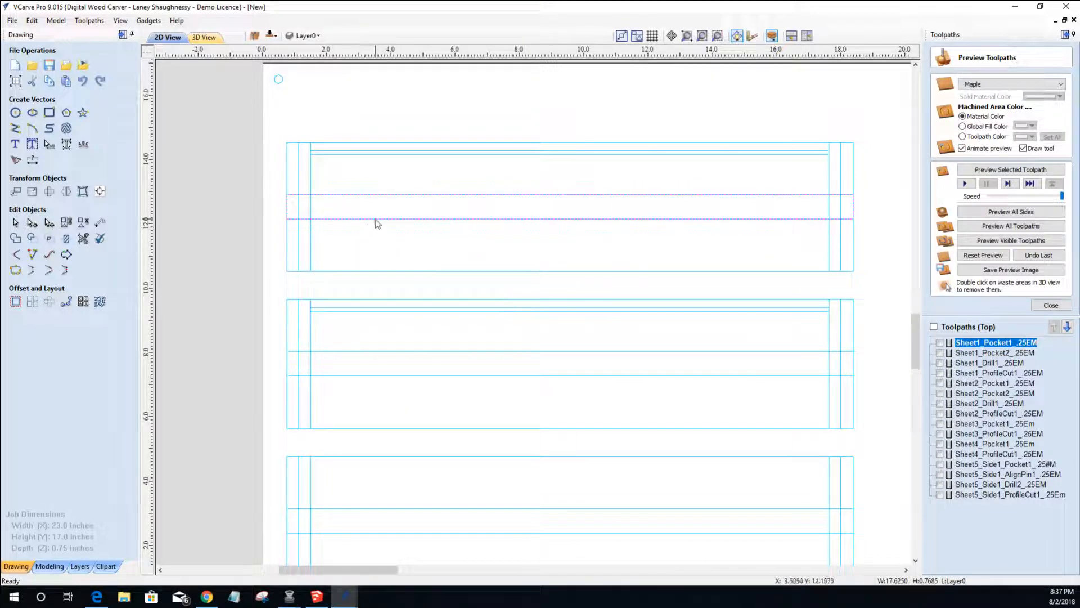
scroll(375, 219, down, 2)
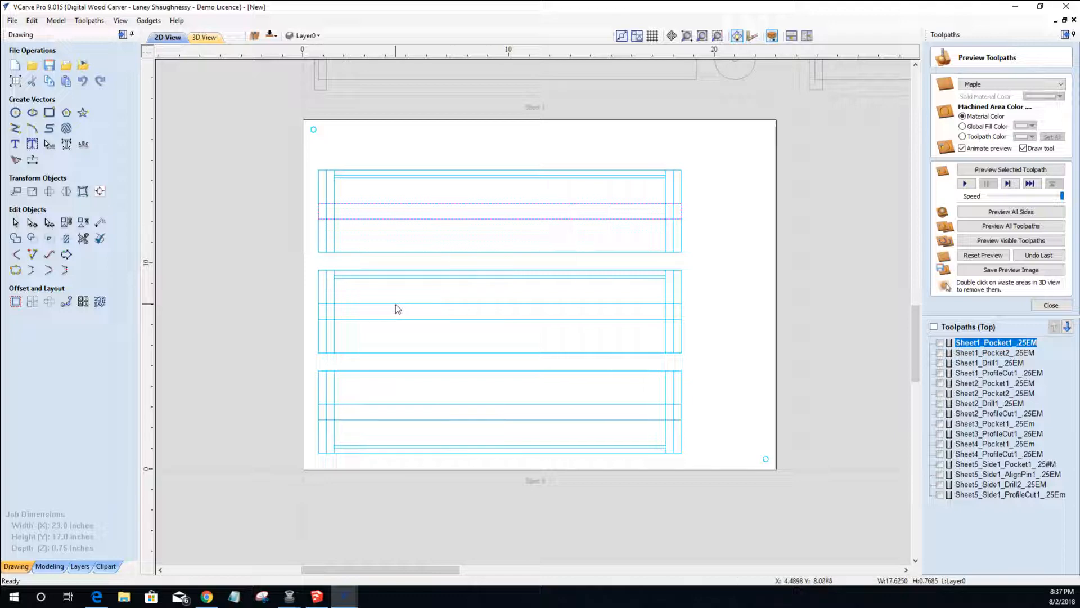
right_click(404, 403)
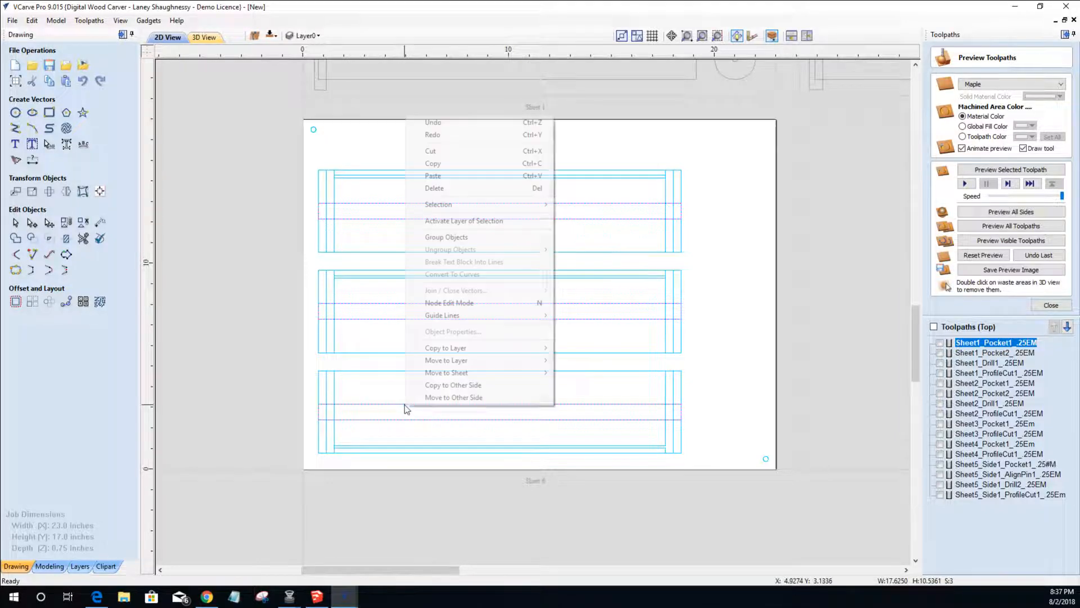
click(438, 398)
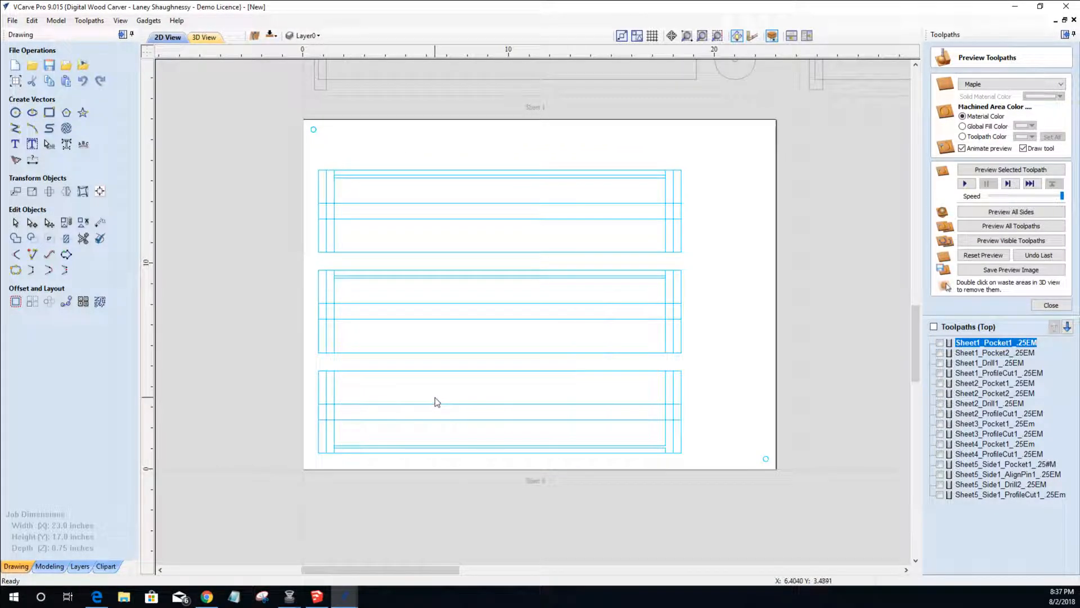
- Stretch the right-end dado rectangle of the uppermost part past both long edges, to about 4.39 inches tall
click(475, 219)
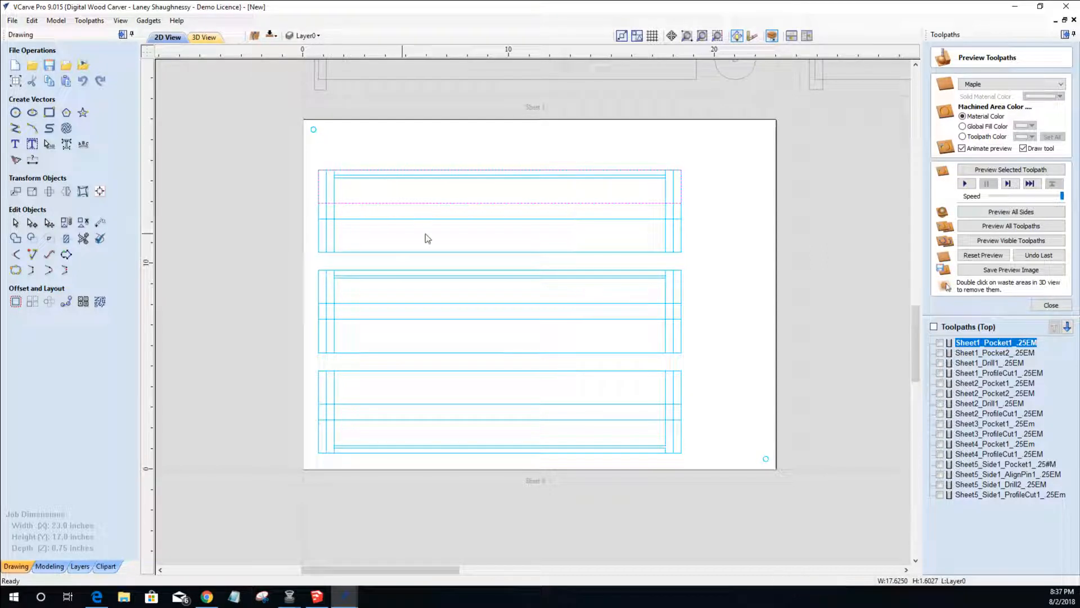
click(440, 221)
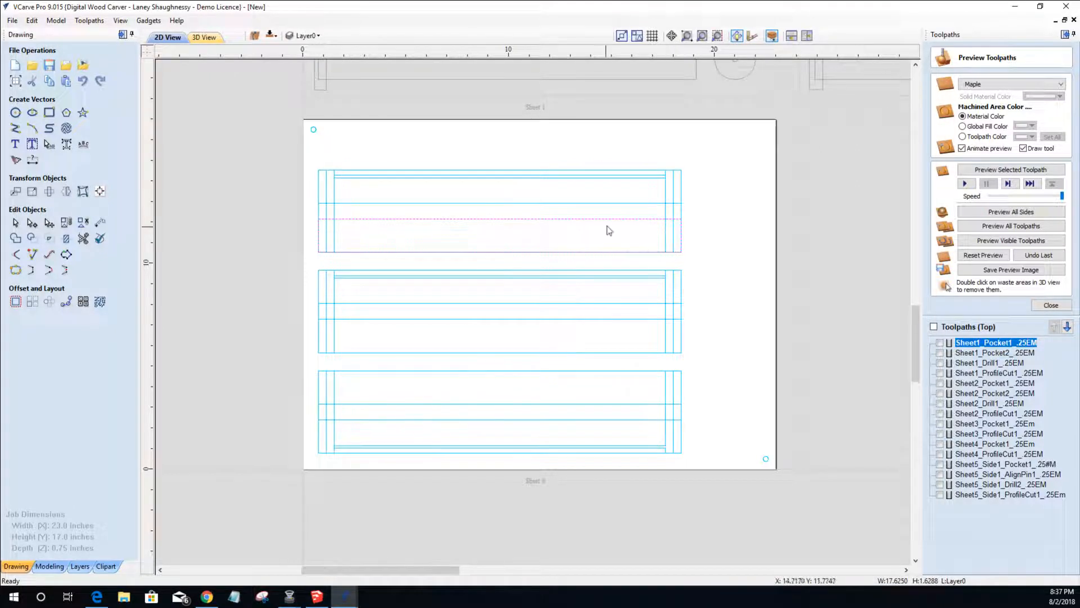
scroll(678, 249, up, 4)
click(683, 243)
click(701, 252)
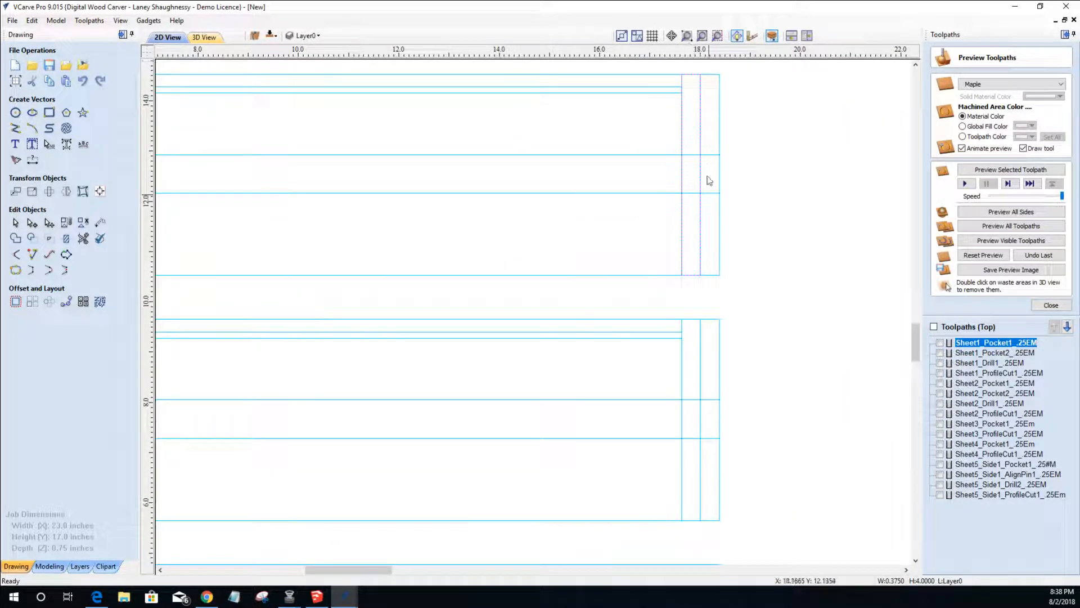
click(691, 276)
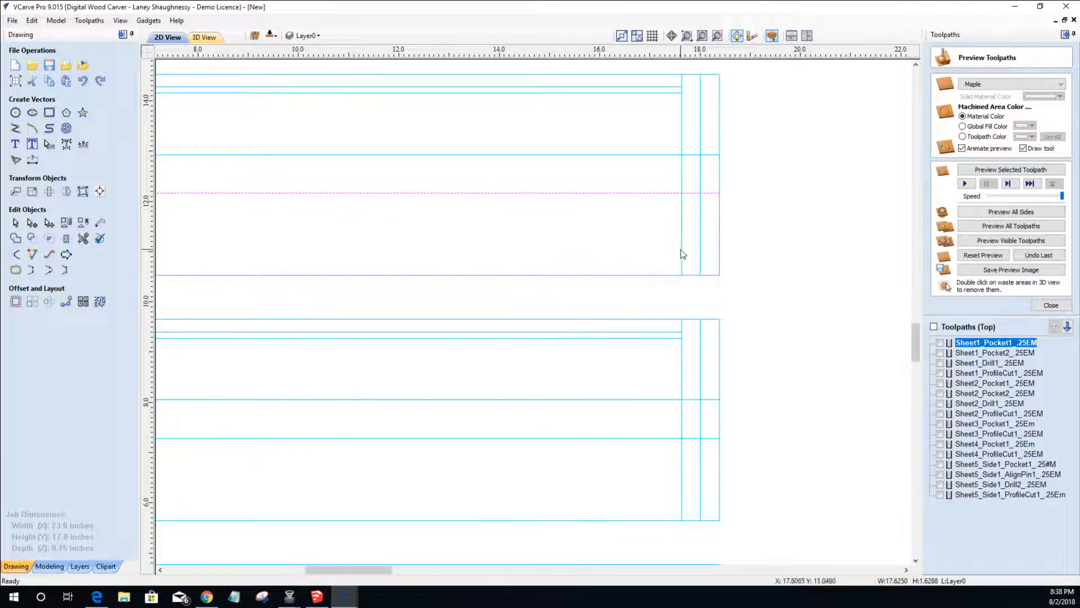
click(701, 251)
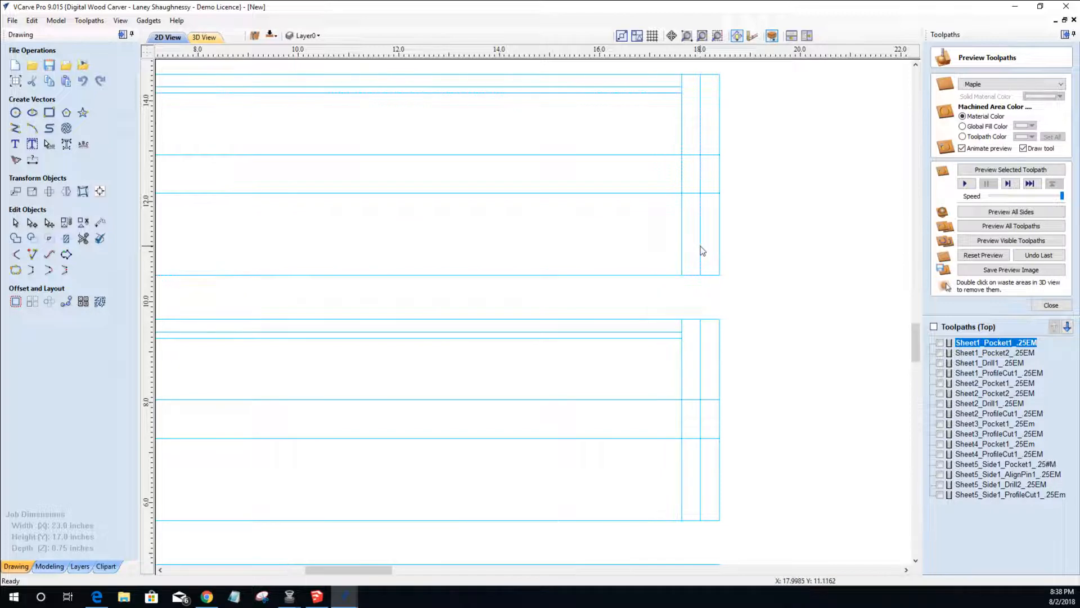
click(702, 251)
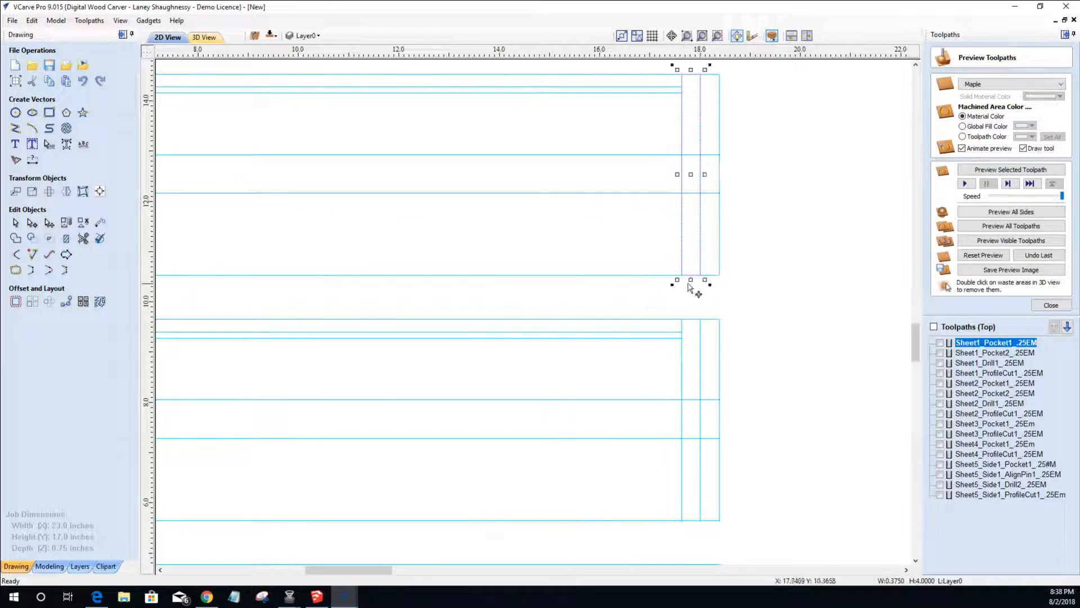
drag(690, 279, 691, 294)
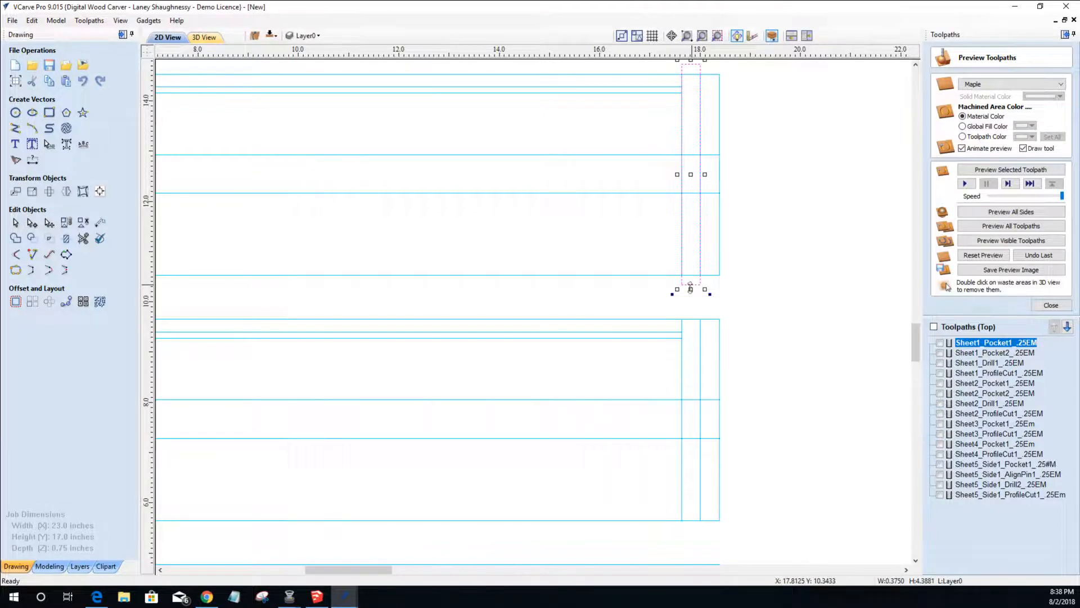
- Stretch the left-end dado rectangle of the uppermost part symmetrically past its edges, to about 4.37 inches tall
scroll(661, 301, down, 1)
scroll(522, 289, down, 2)
scroll(302, 271, up, 3)
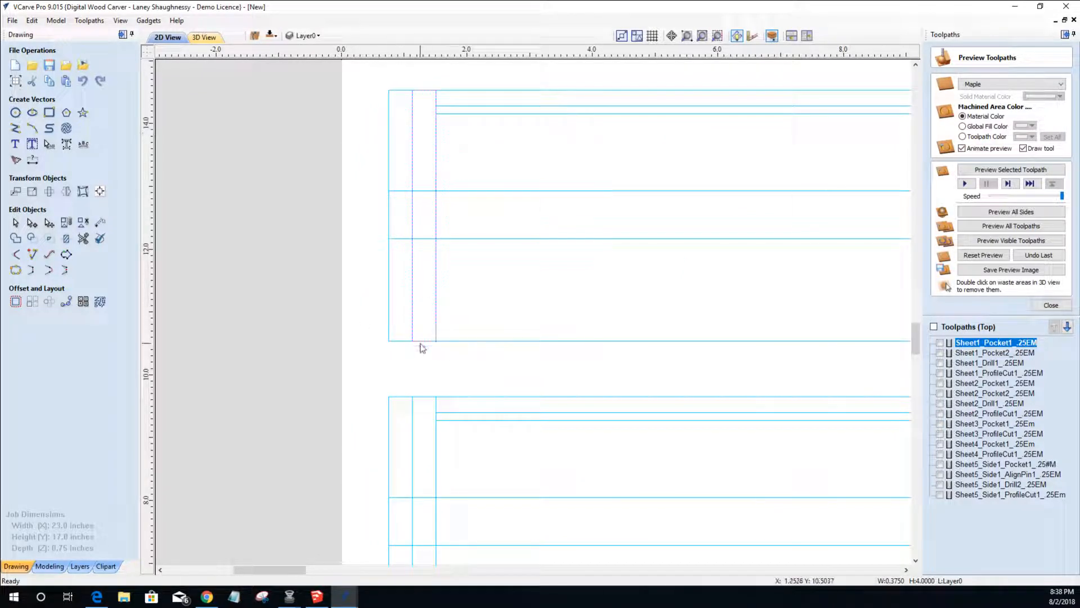
click(411, 329)
shift+drag(424, 345, 422, 354)
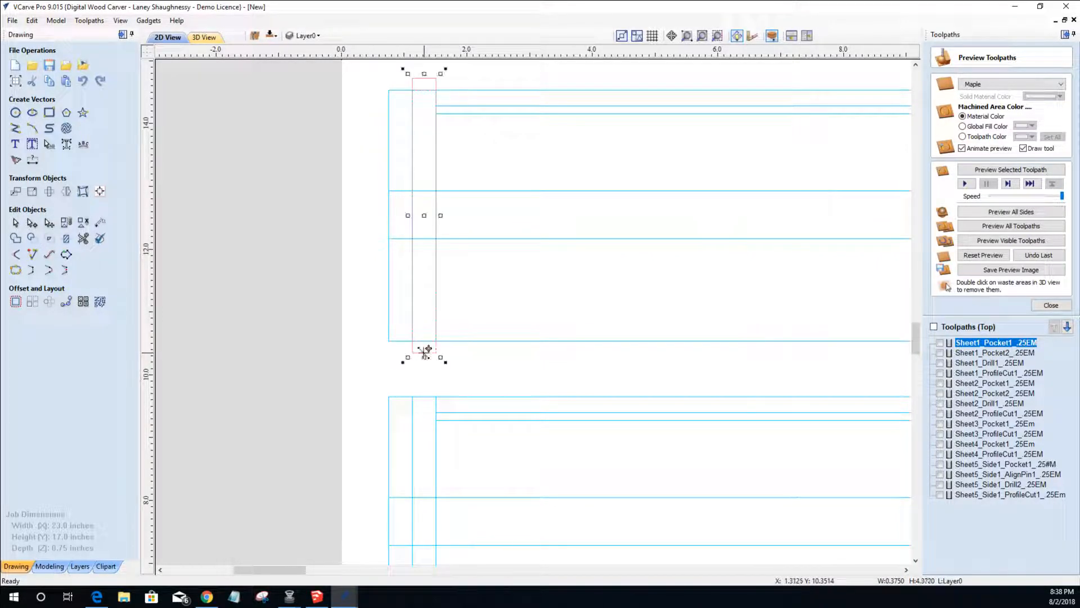
scroll(356, 229, down, 5)
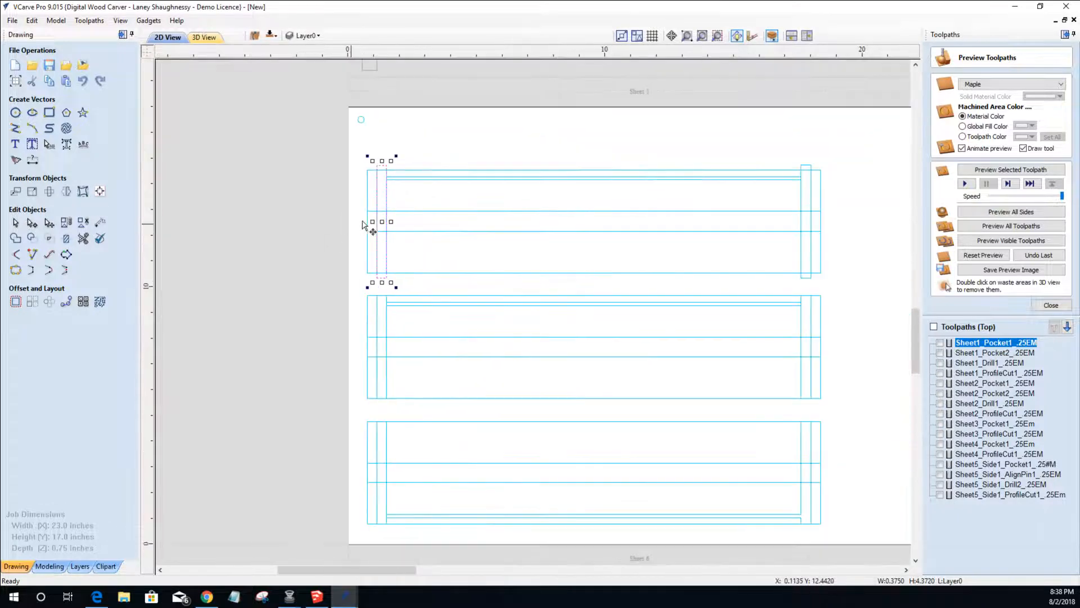
- Extend the left end of the uppermost part's thin edge groove into the dado, making the groove about 16.31 inches long
click(550, 180)
scroll(551, 186, up, 3)
scroll(551, 185, down, 3)
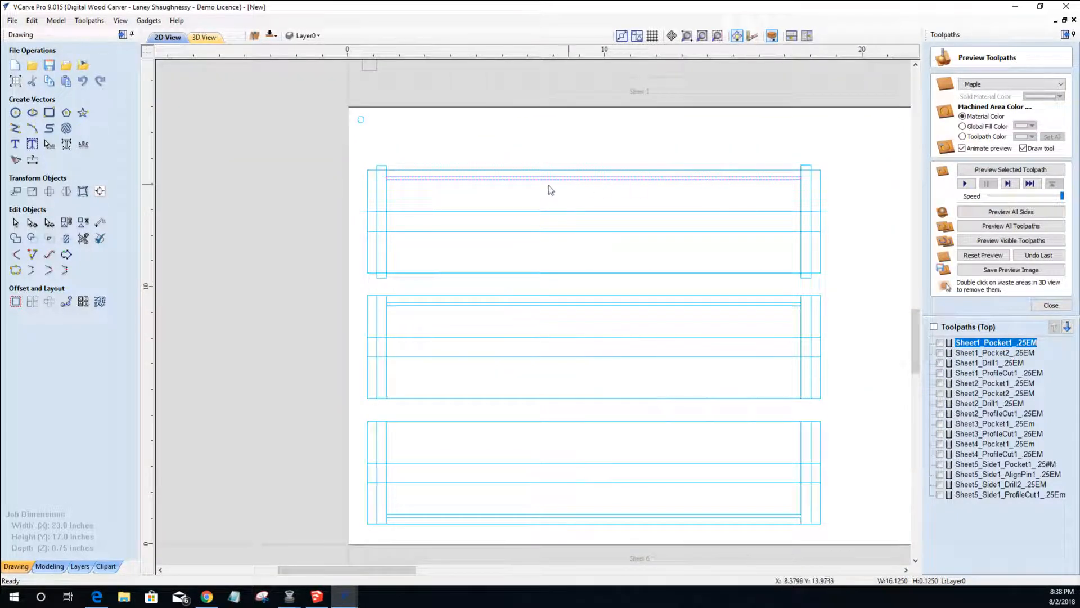
click(512, 184)
scroll(371, 180, up, 5)
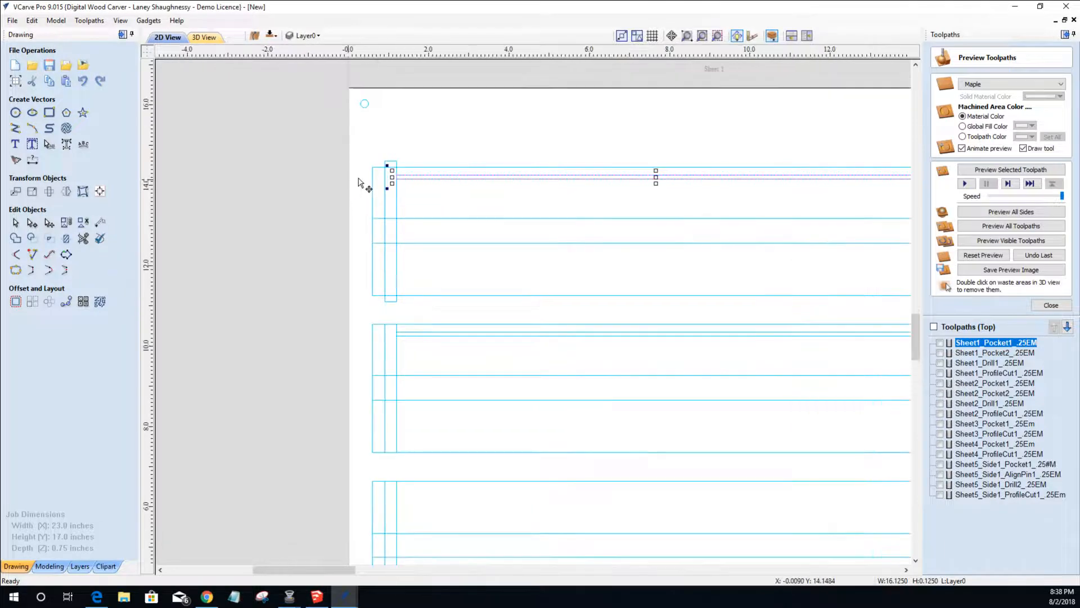
scroll(408, 176, up, 3)
scroll(411, 180, up, 4)
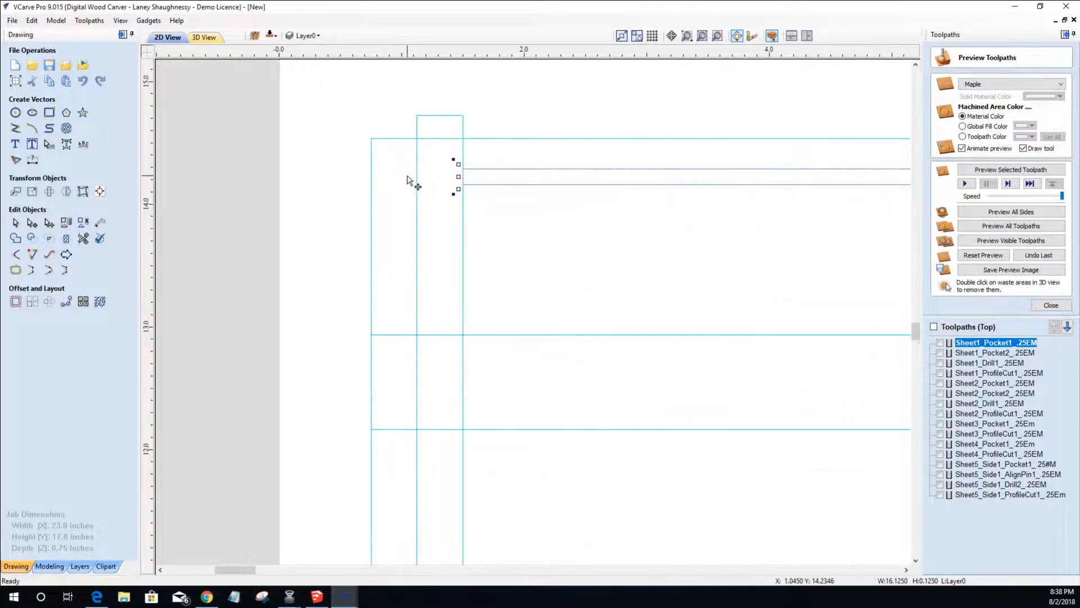
drag(473, 178, 449, 176)
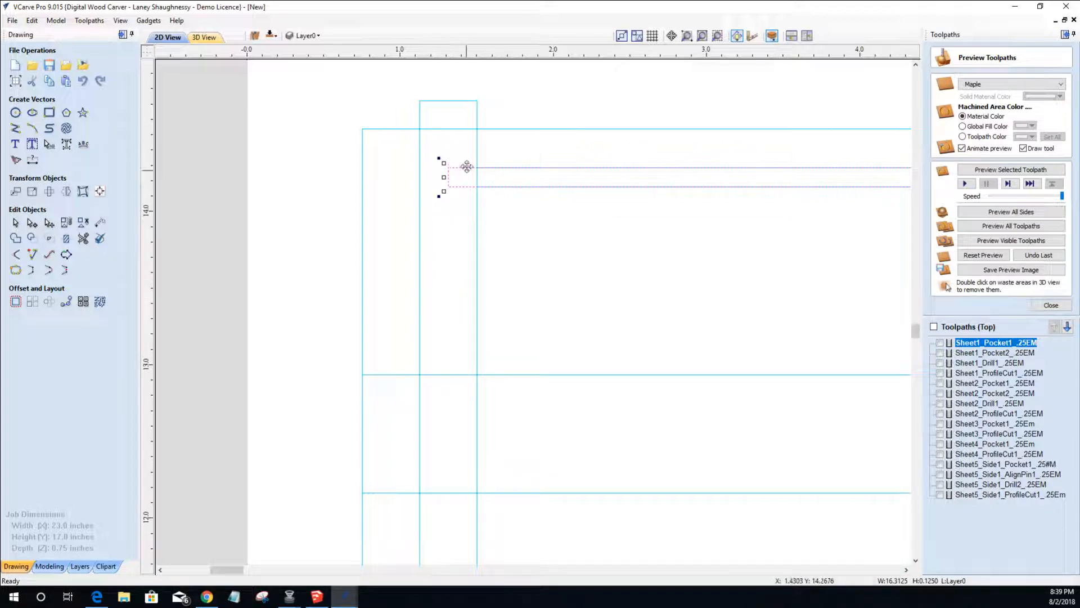
- Delete the full-width rectangle below the middle channel of the uppermost part and clear the selection
scroll(443, 191, down, 6)
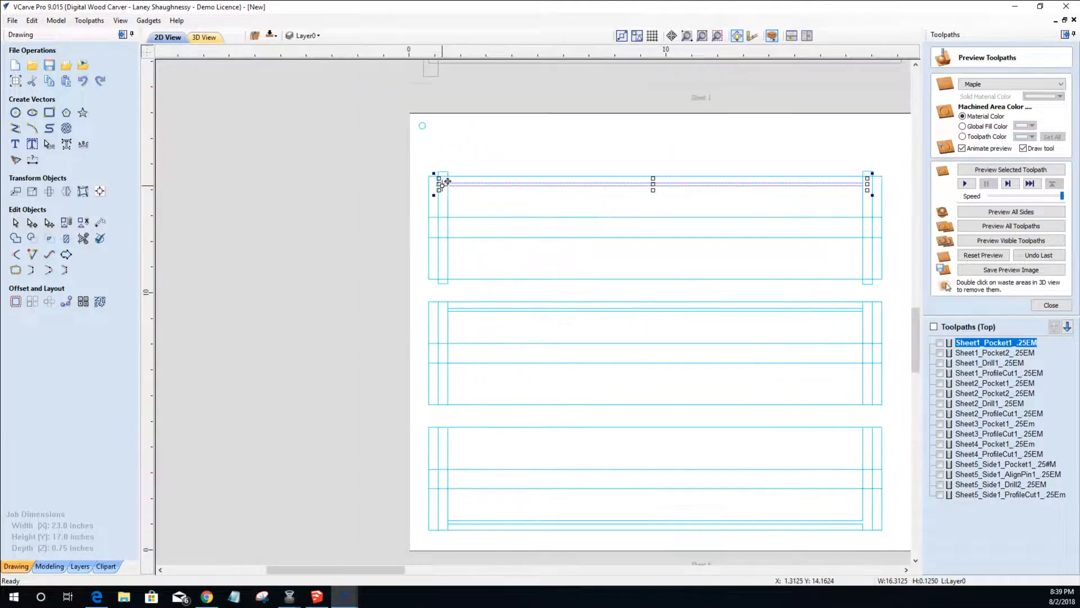
scroll(559, 221, up, 2)
scroll(560, 221, down, 1)
scroll(559, 221, down, 1)
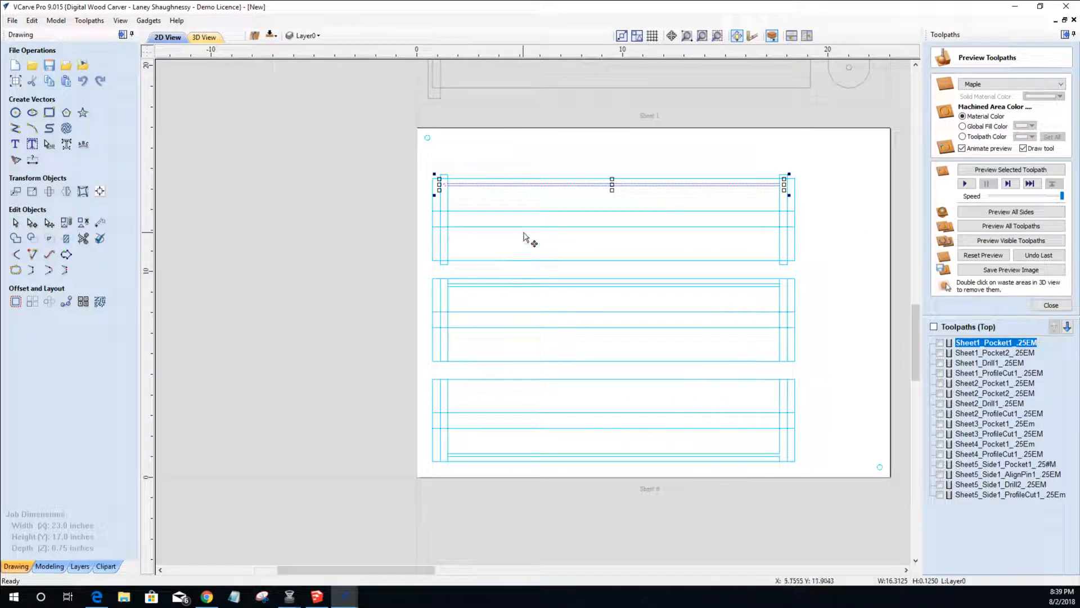
click(785, 269)
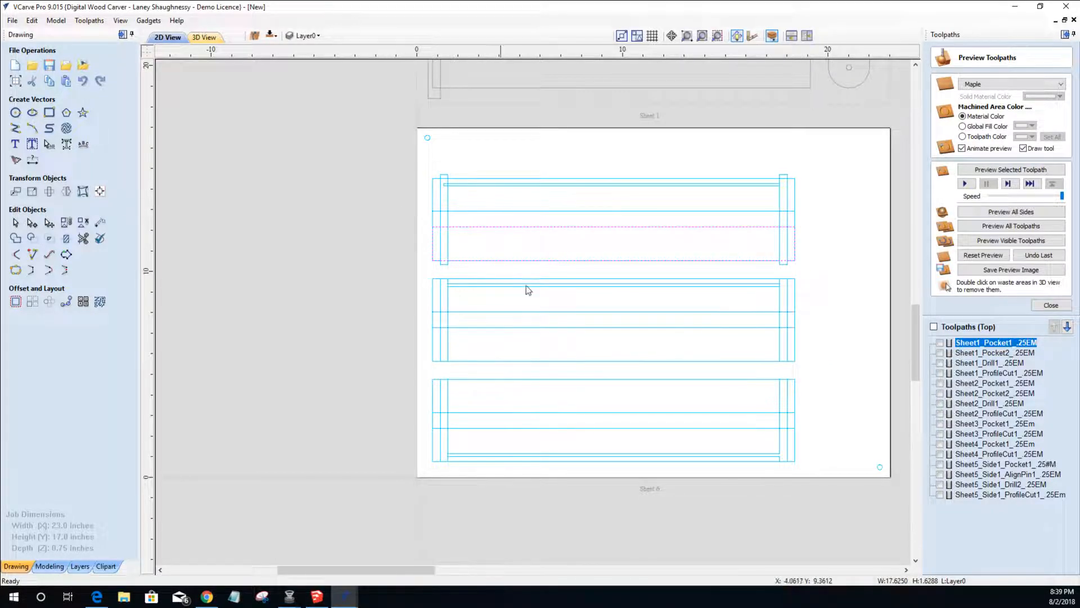
key(Escape)
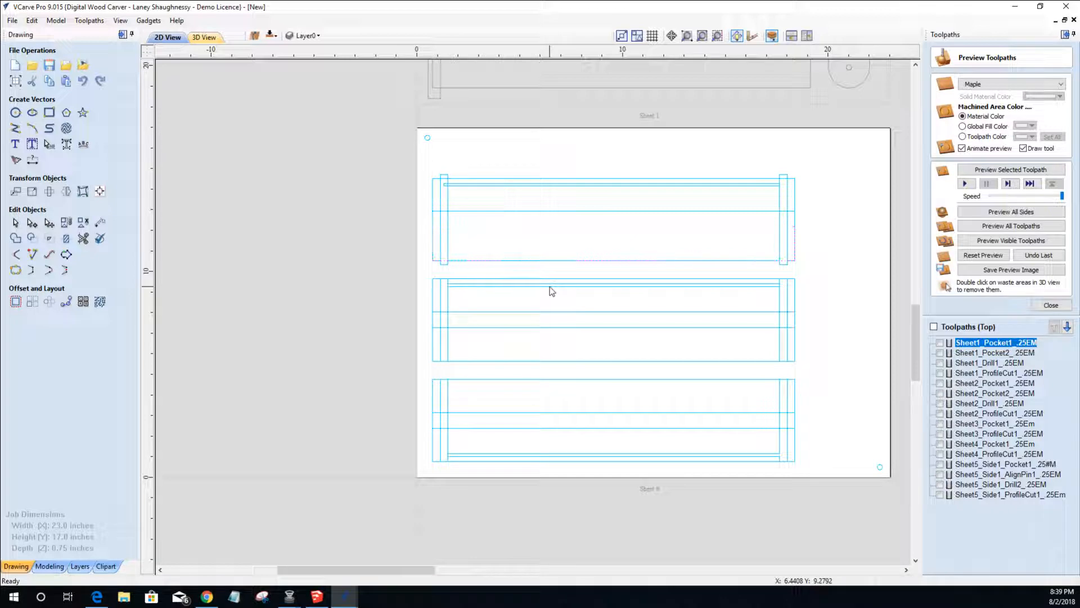
click(659, 262)
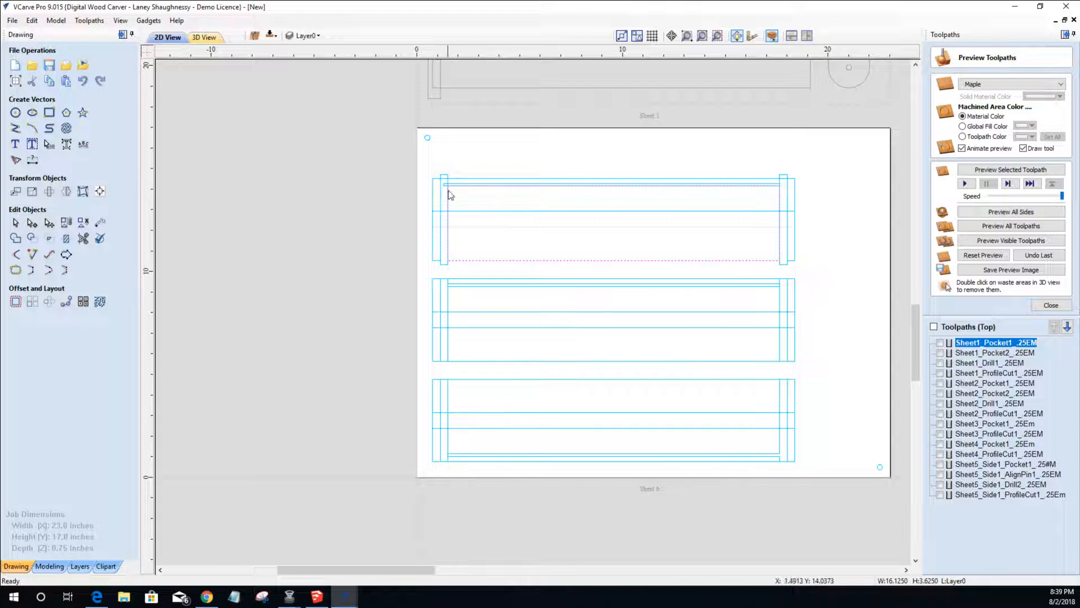
scroll(701, 274, up, 2)
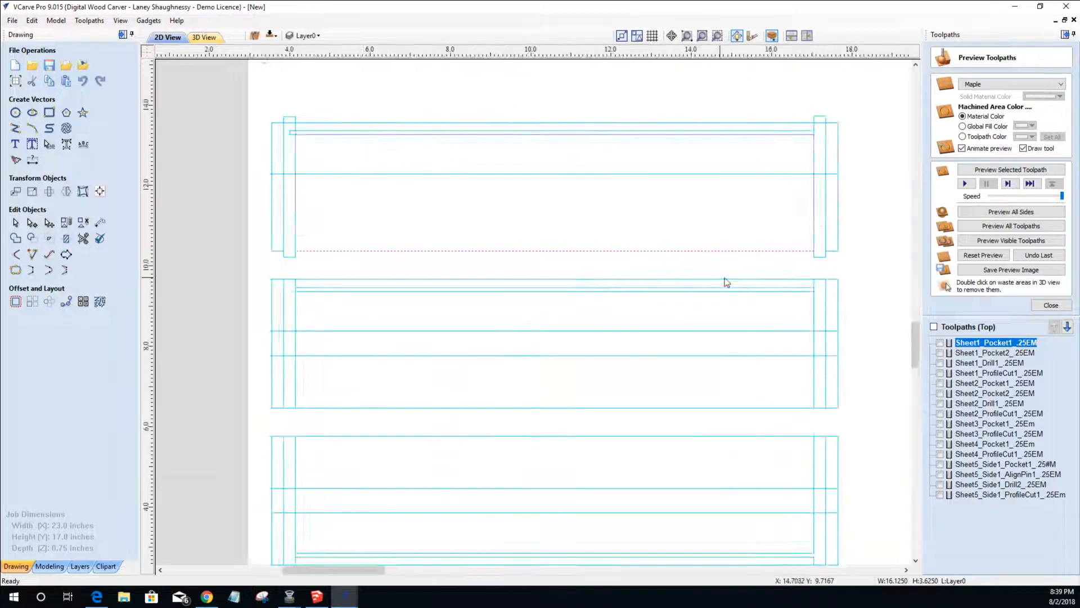
scroll(731, 265, up, 1)
scroll(736, 258, down, 3)
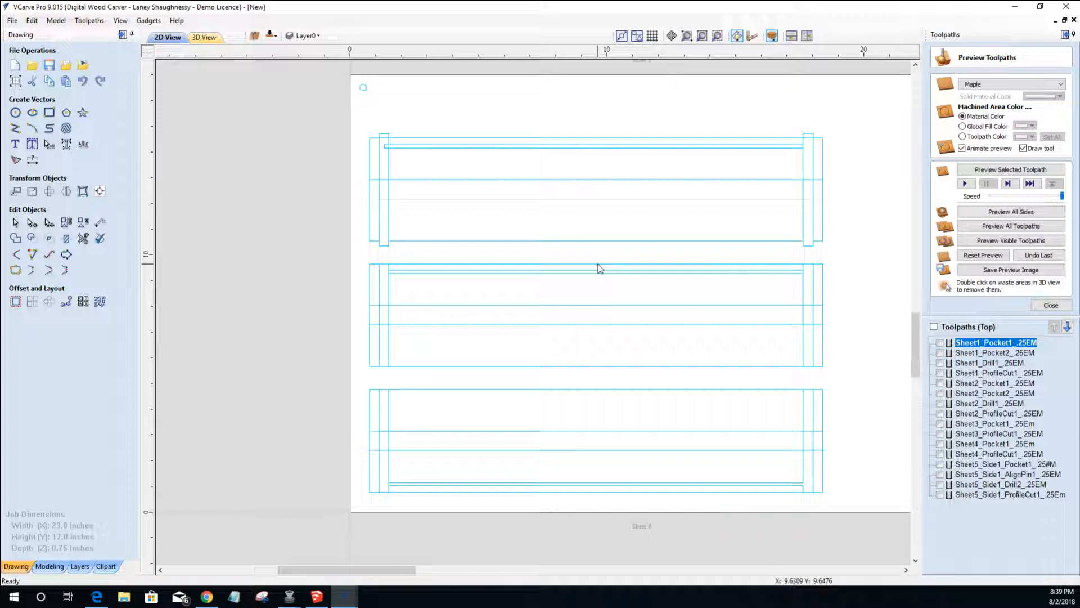
- Delete the remaining redundant rectangles of the uppermost part: the strip above the groove, the upper full-width rectangle and the inner panel
click(676, 141)
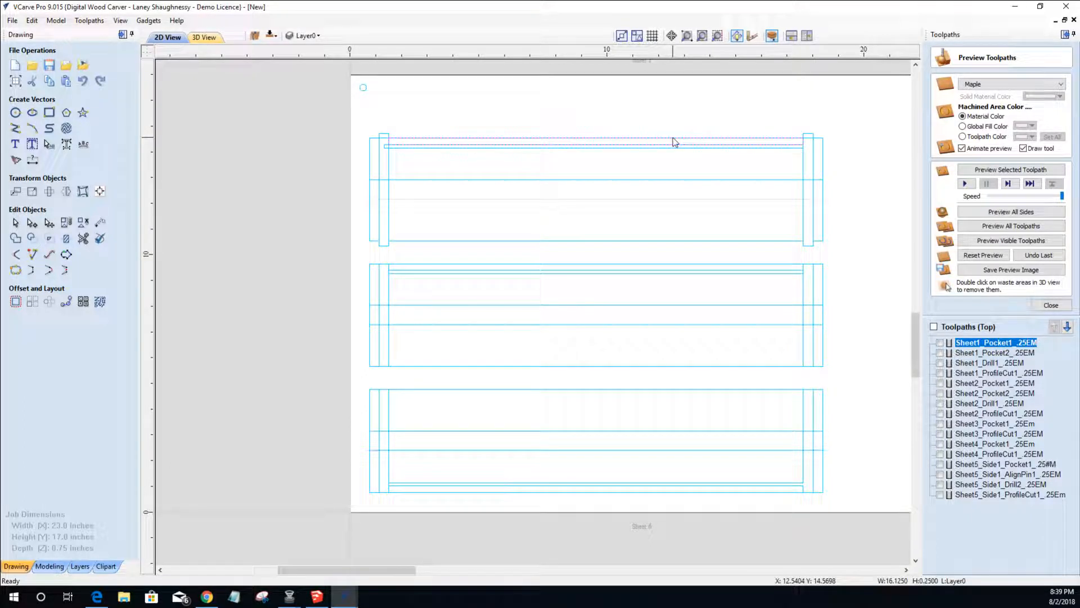
key(Escape)
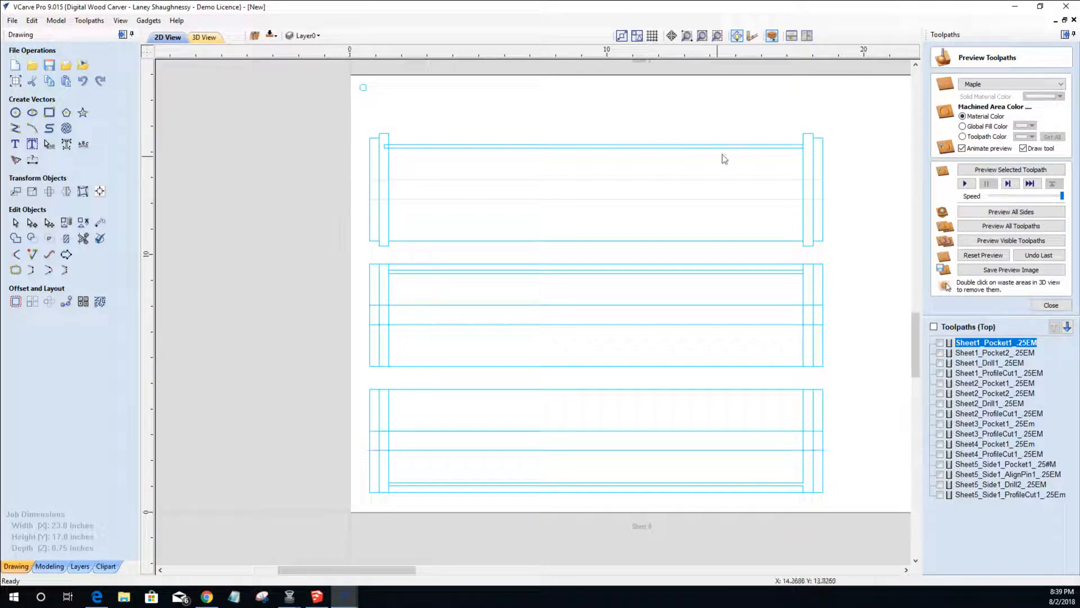
click(820, 140)
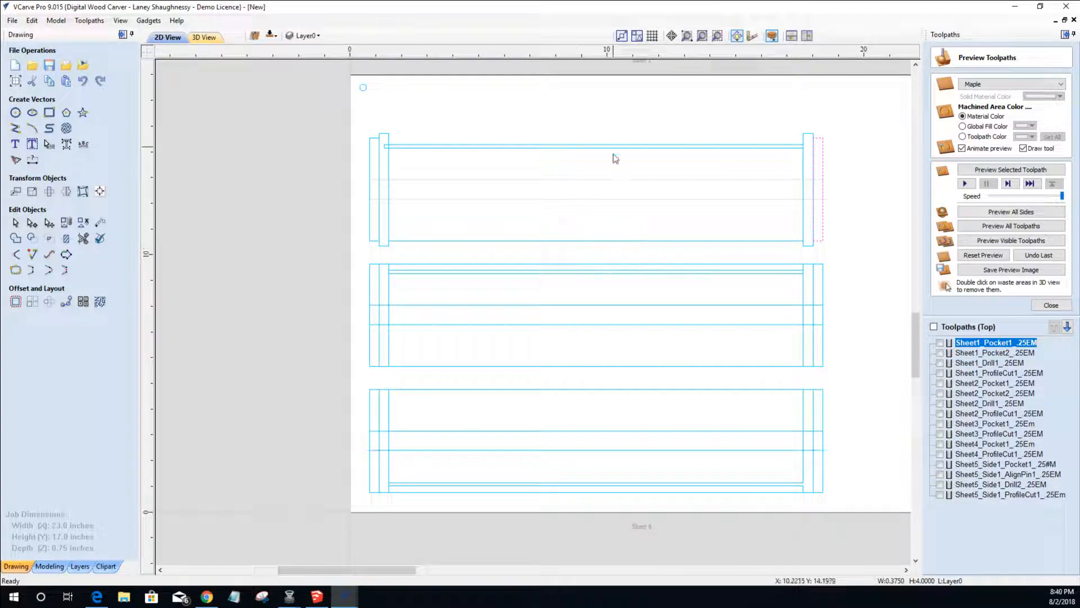
click(613, 240)
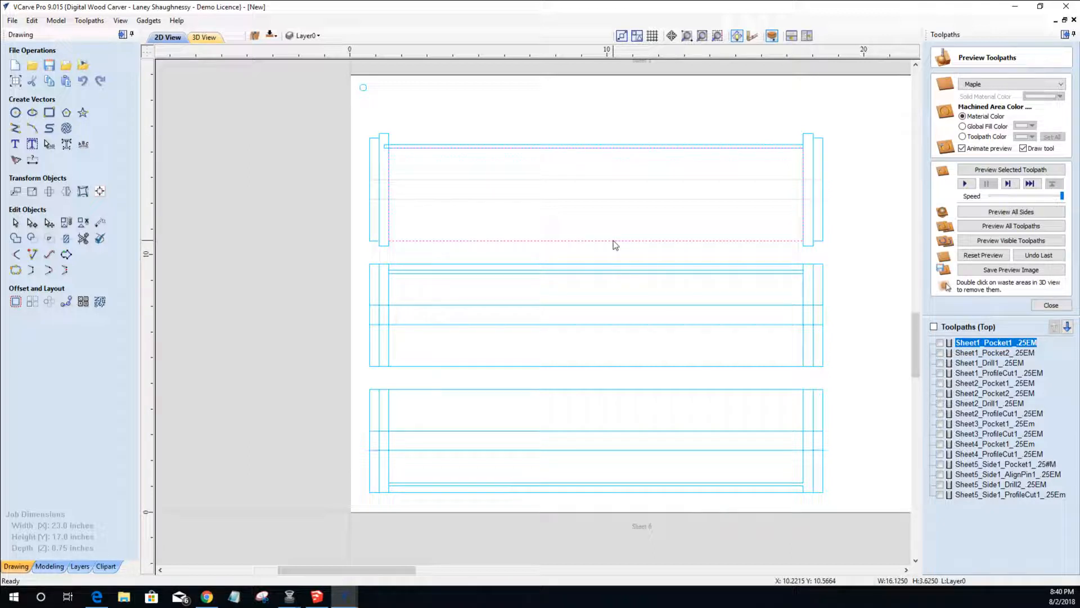
key(Delete)
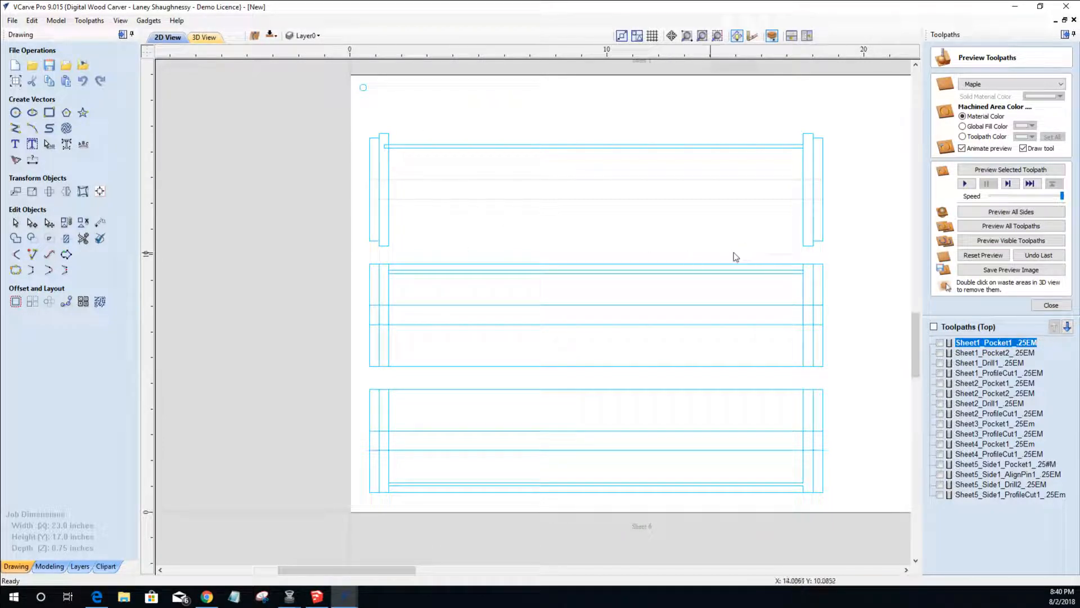
- Edit the nodes of the uppermost part's two outer end strips and delete the inner vertical span of each
click(821, 241)
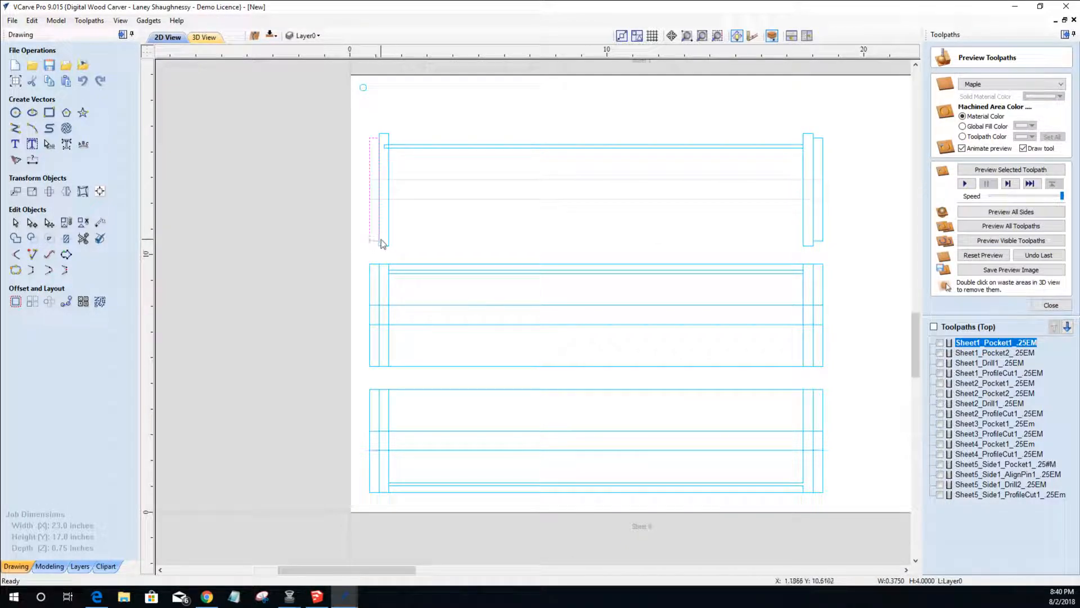
click(34, 222)
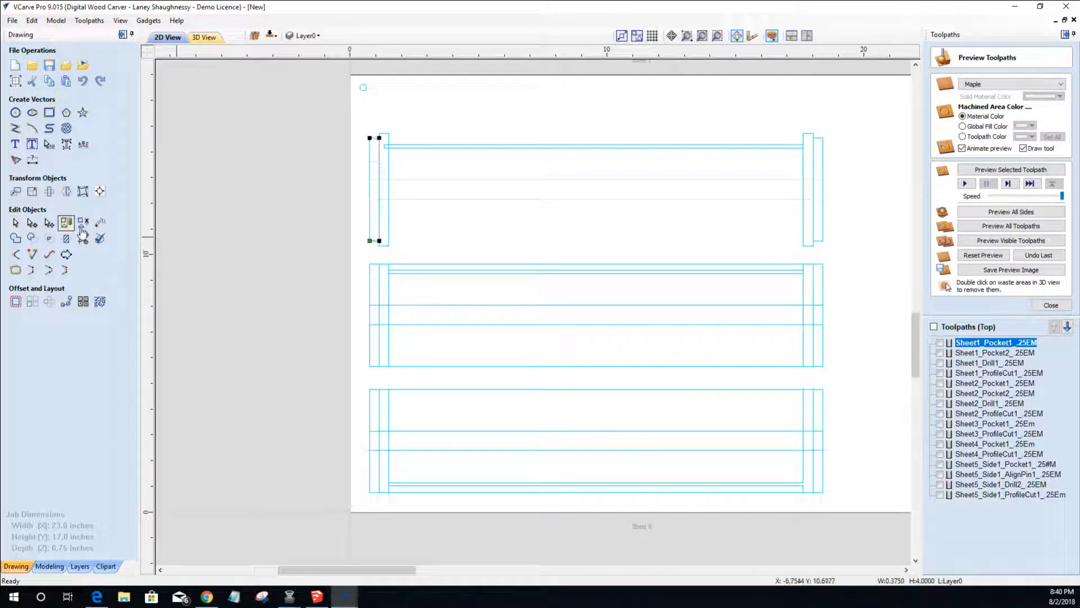
right_click(379, 225)
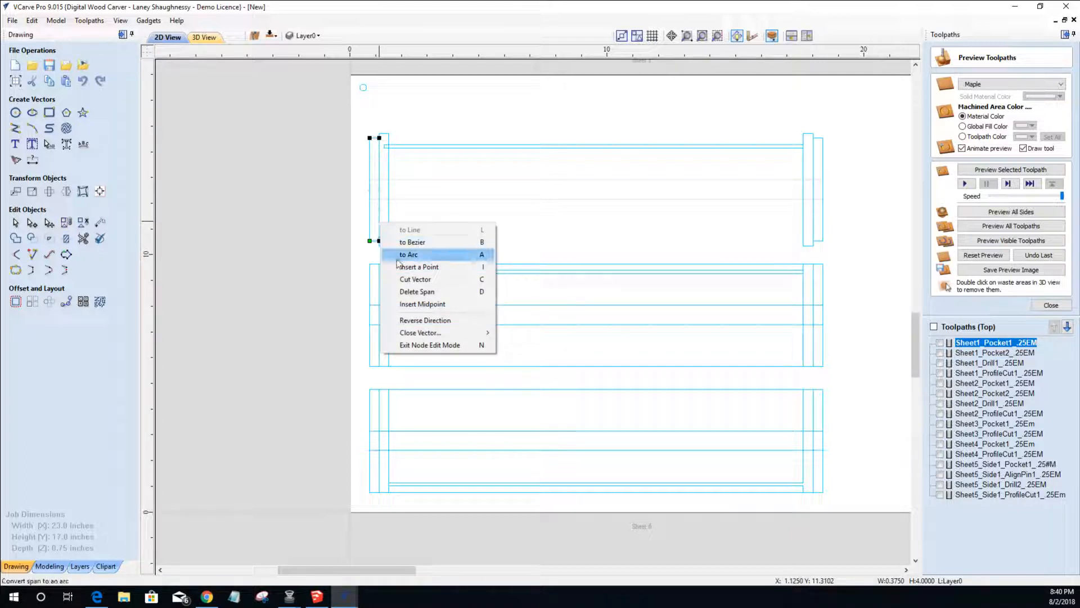
click(402, 292)
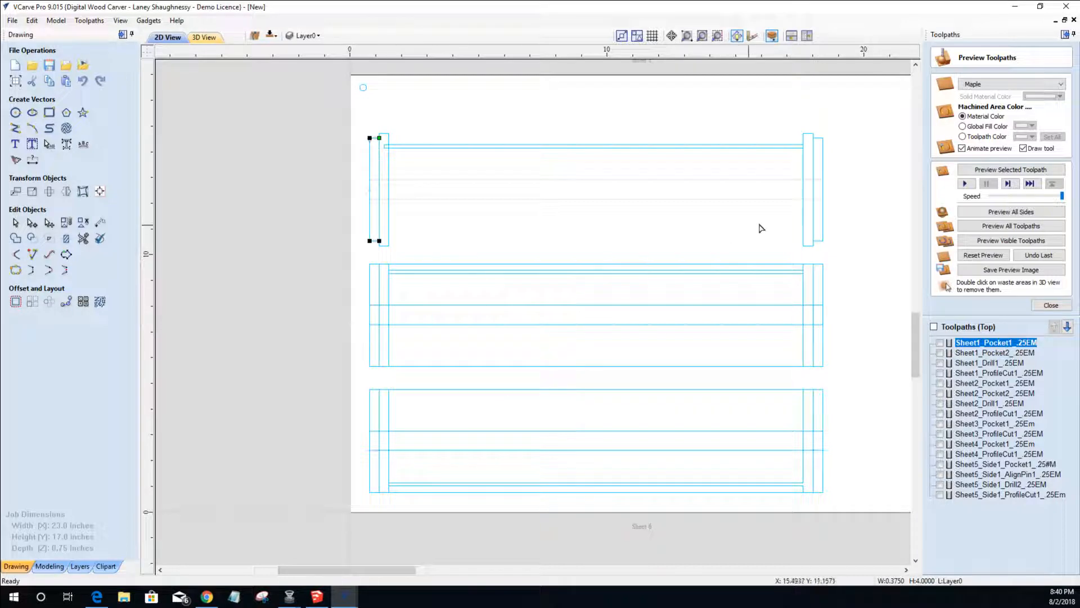
click(818, 242)
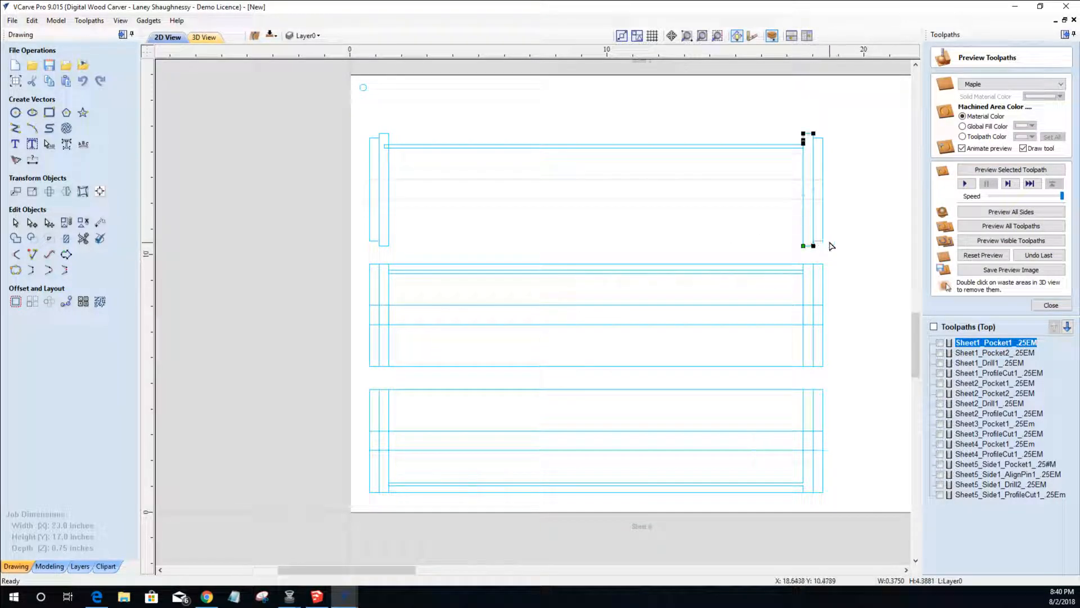
click(823, 239)
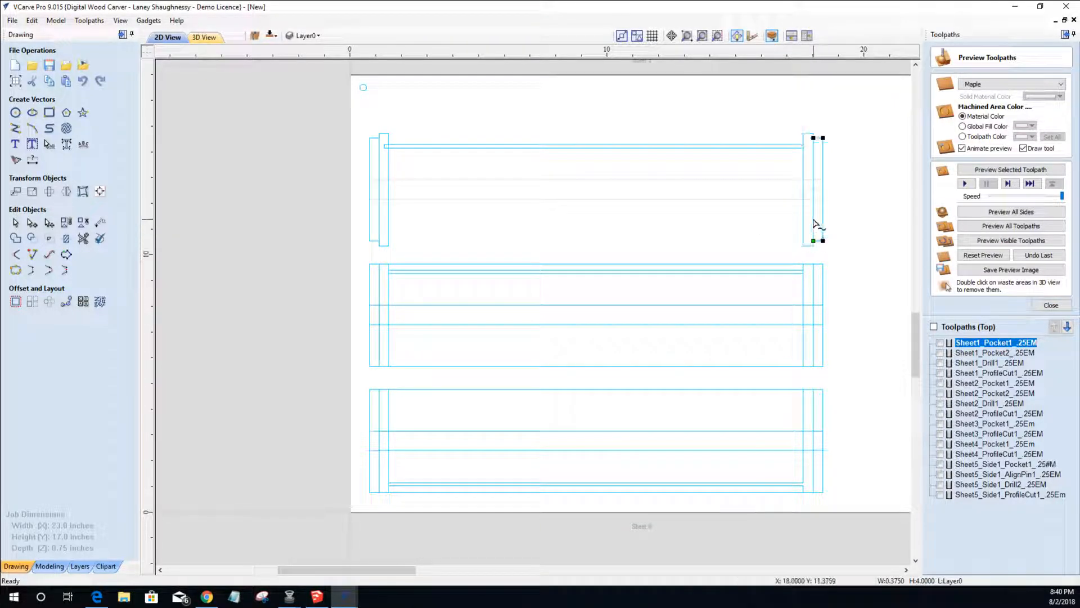
right_click(814, 223)
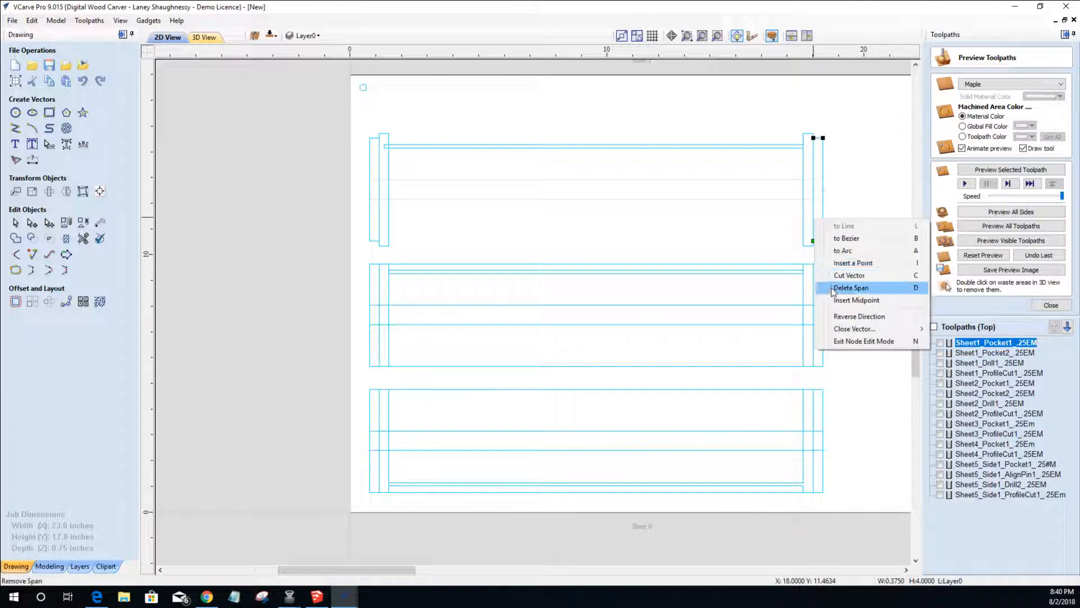
click(850, 287)
- Join the uppermost part's two open end strips with straight lines into a single closed outline
click(15, 222)
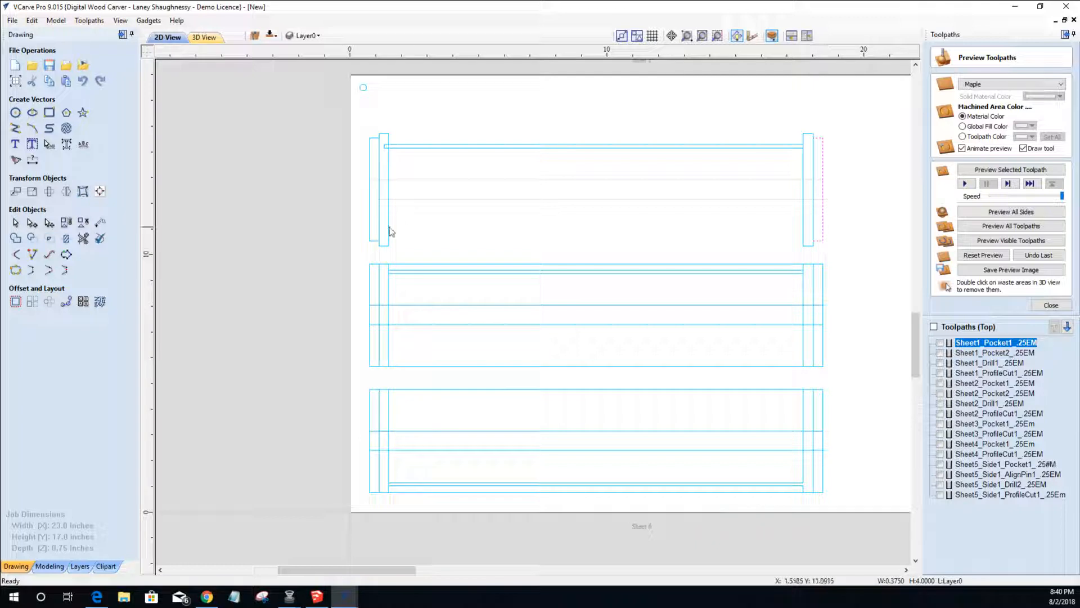
shift+click(369, 231)
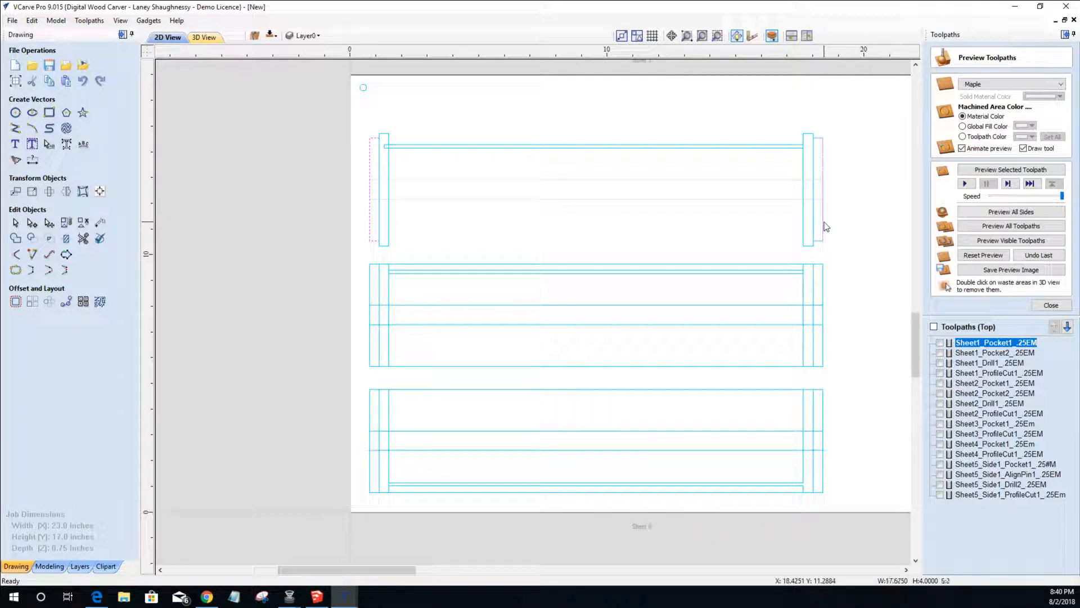
click(32, 271)
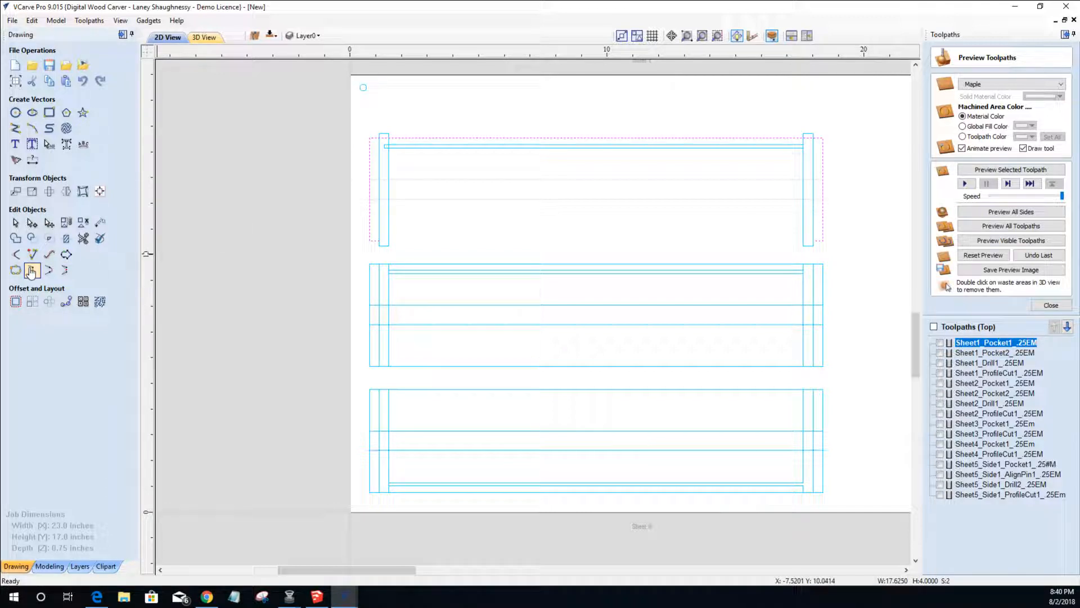
click(32, 270)
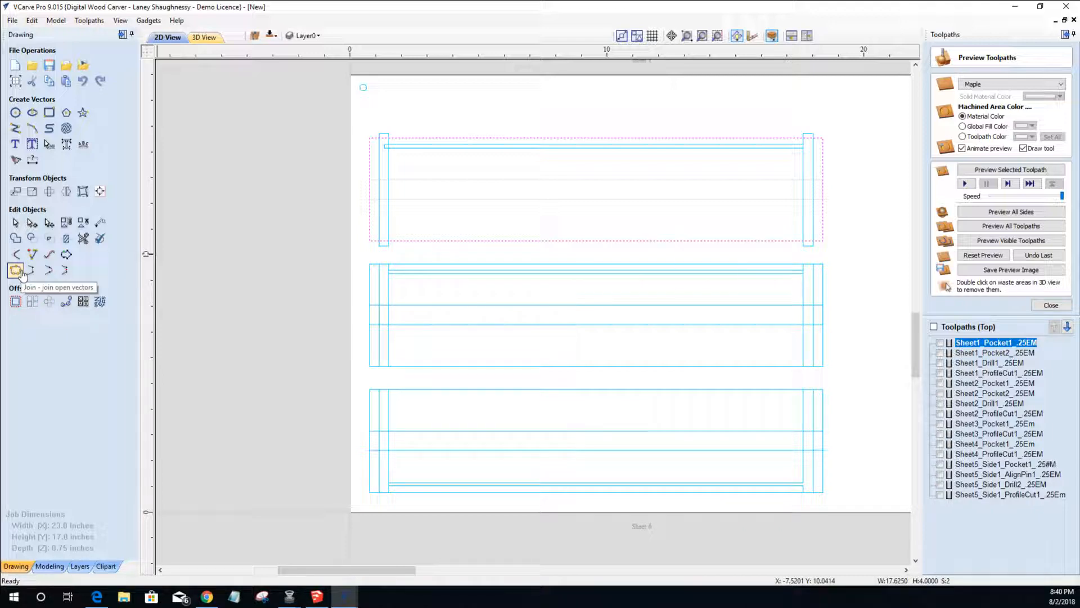
- Extend the right end of the uppermost part's thin edge groove into the dado, making the groove 16.5 inches long
click(495, 146)
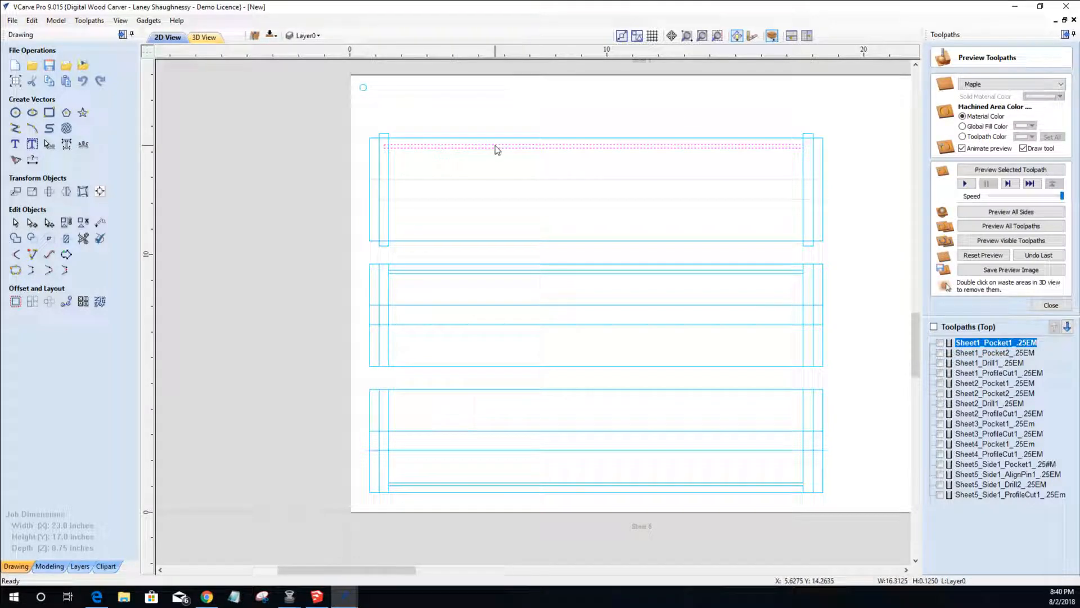
click(520, 147)
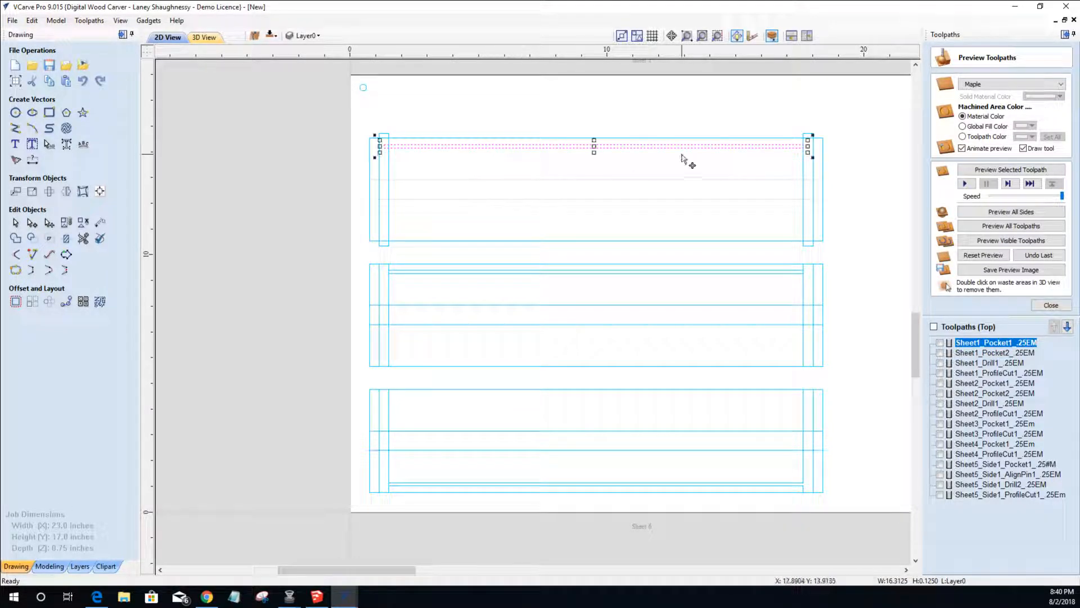
scroll(819, 154, up, 3)
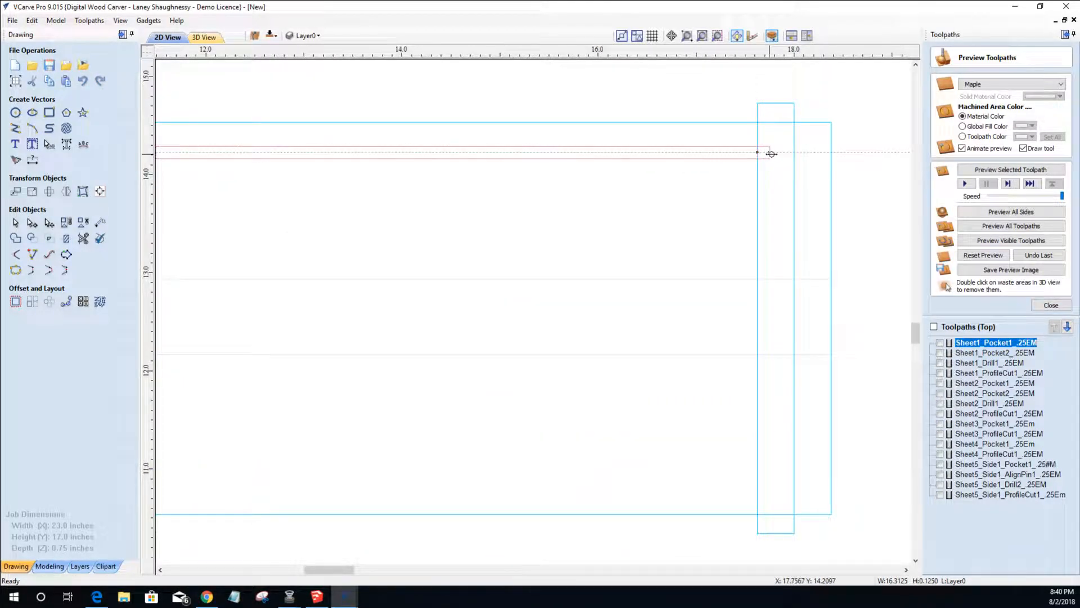
scroll(687, 248, down, 5)
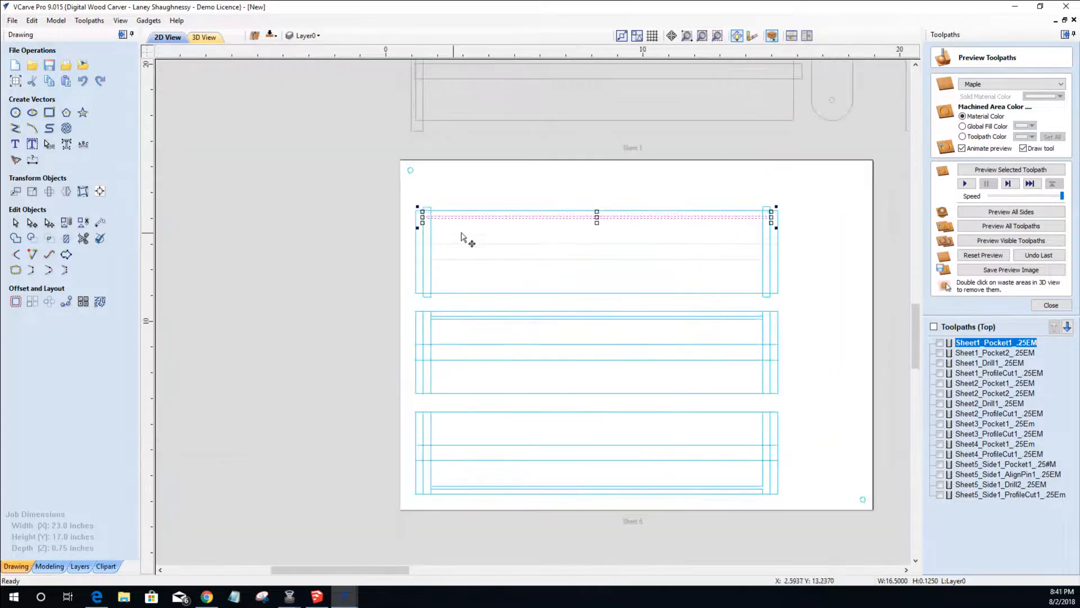
scroll(500, 234, up, 3)
scroll(437, 246, down, 4)
click(423, 244)
shift+click(635, 240)
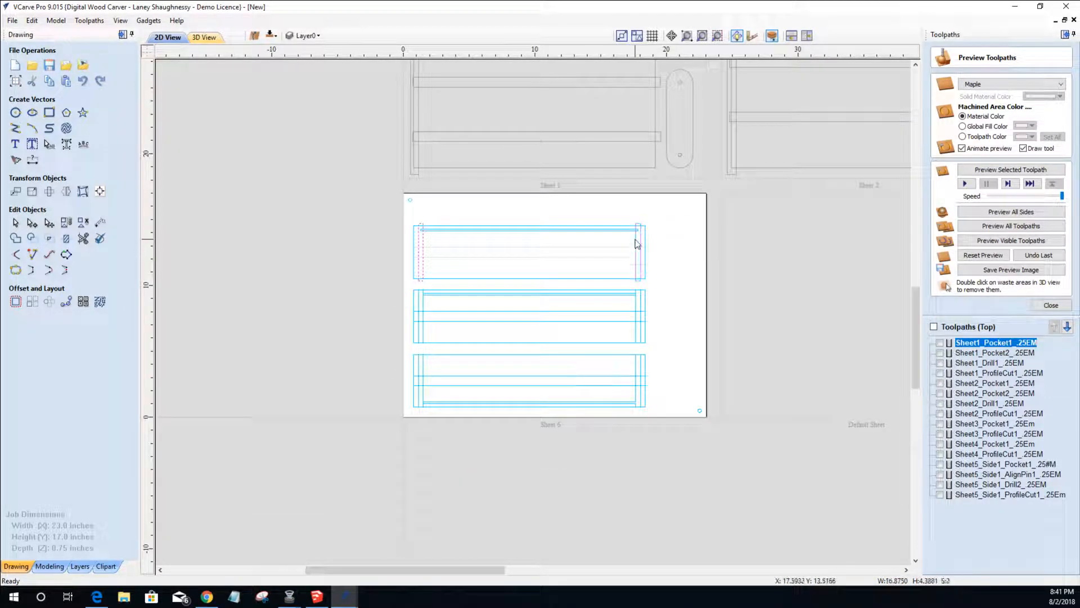
scroll(616, 261, up, 1)
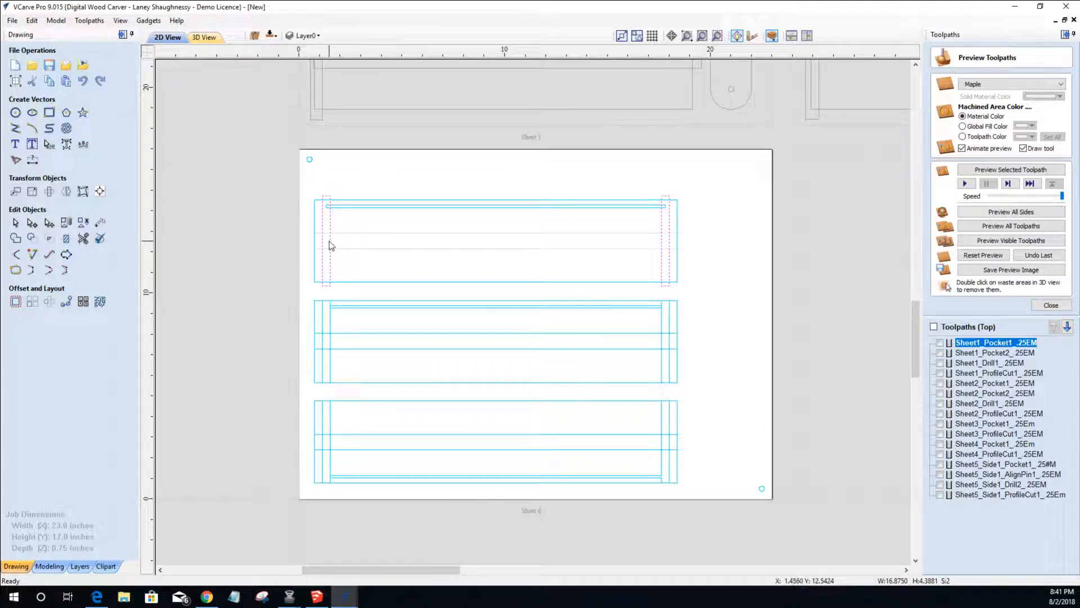
click(368, 282)
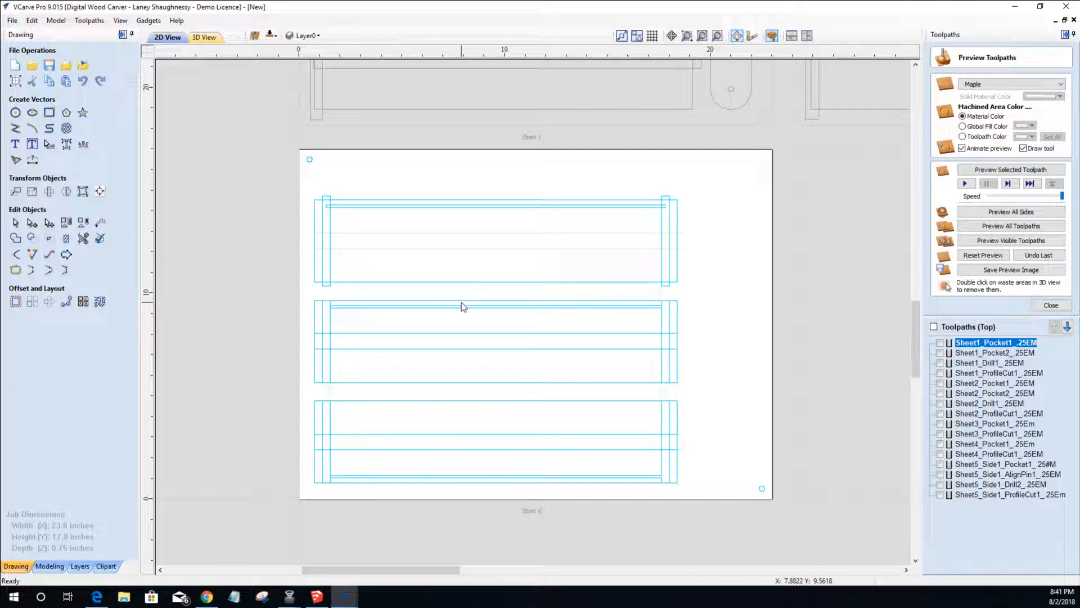
- Delete the middle part's redundant rectangles: the inner panel, both full-width rectangles and the strip above the groove
click(461, 382)
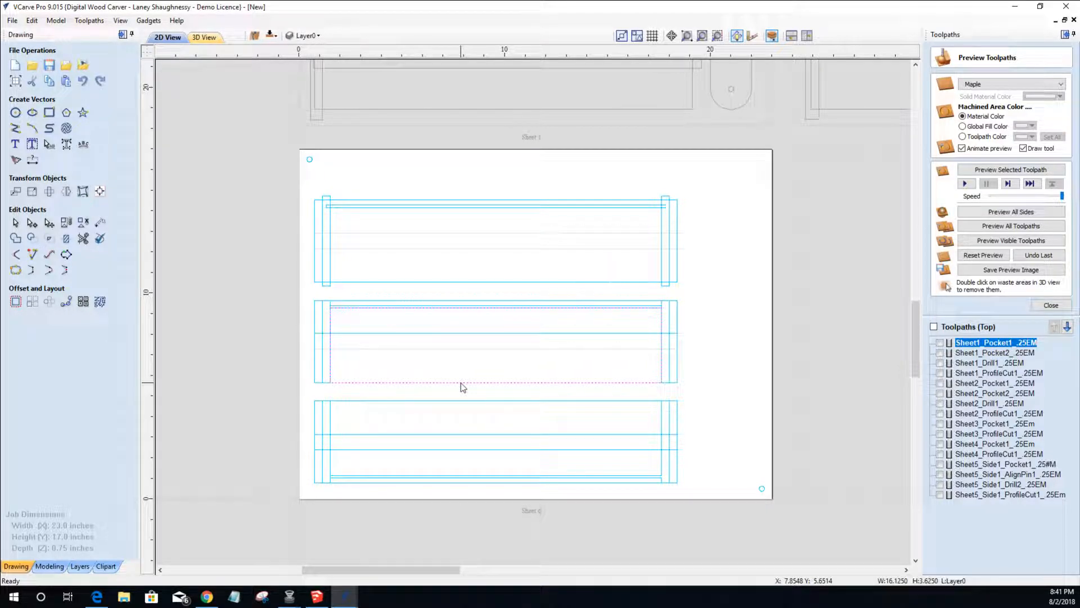
key(Delete)
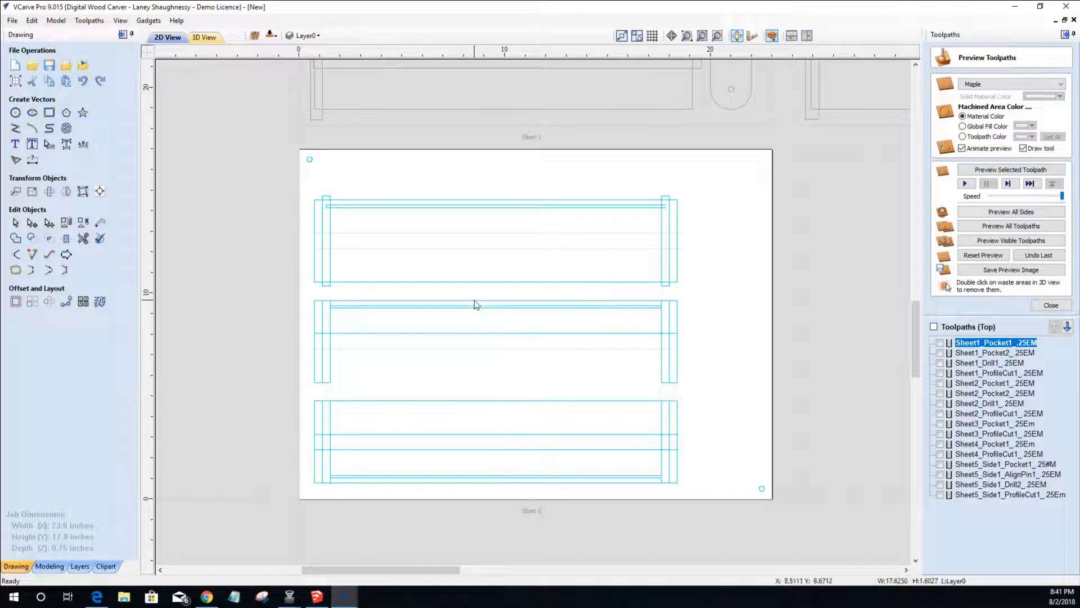
key(Delete)
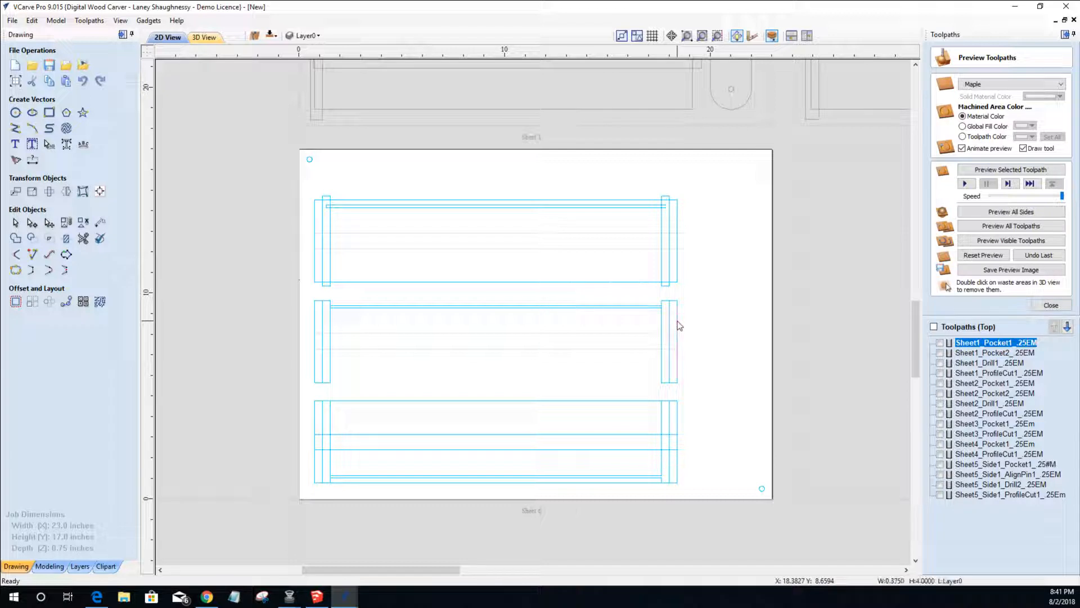
- Edit the nodes of the middle part's two outer end strips and delete the inner vertical span of each
click(316, 332)
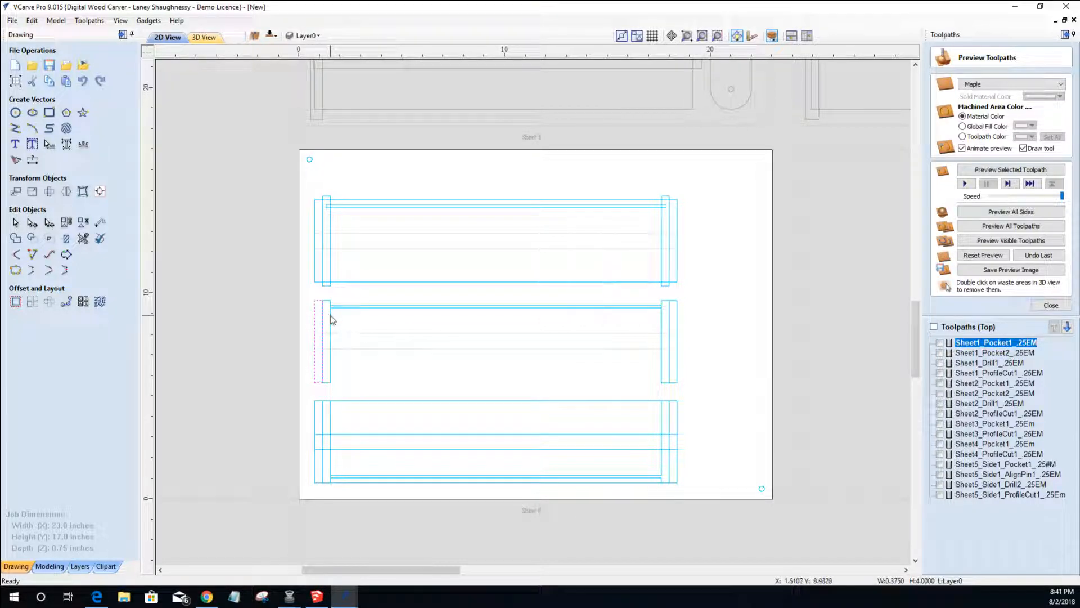
click(347, 307)
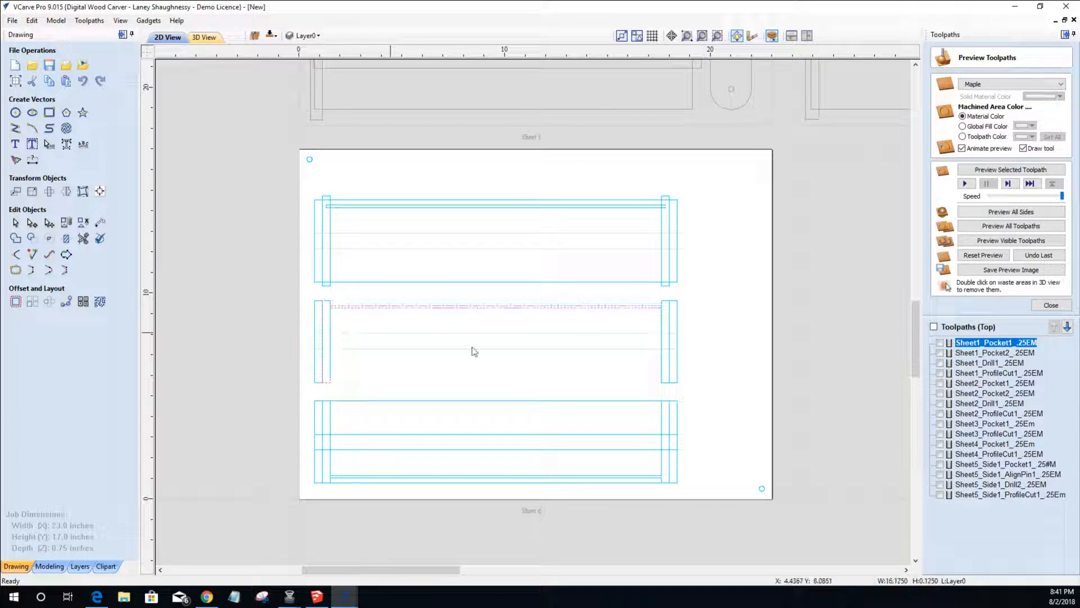
click(662, 326)
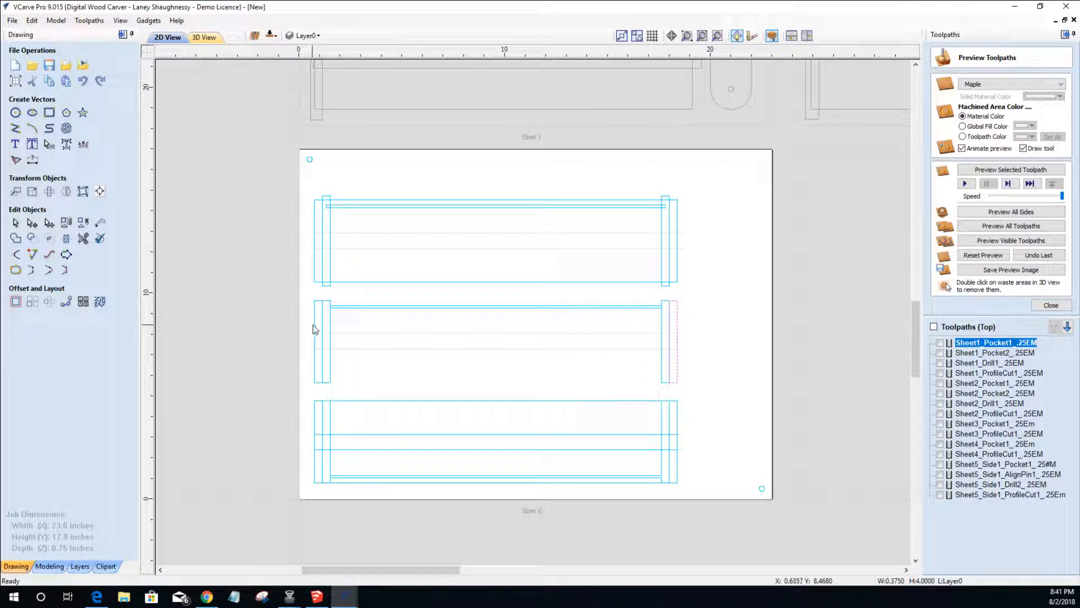
key(n)
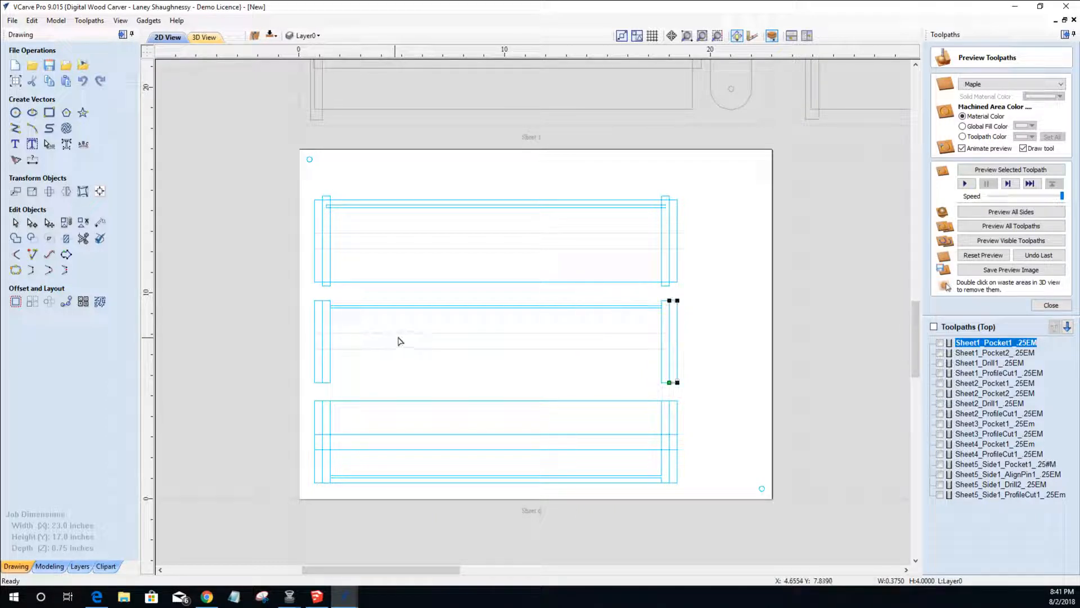
right_click(670, 325)
click(675, 389)
click(314, 319)
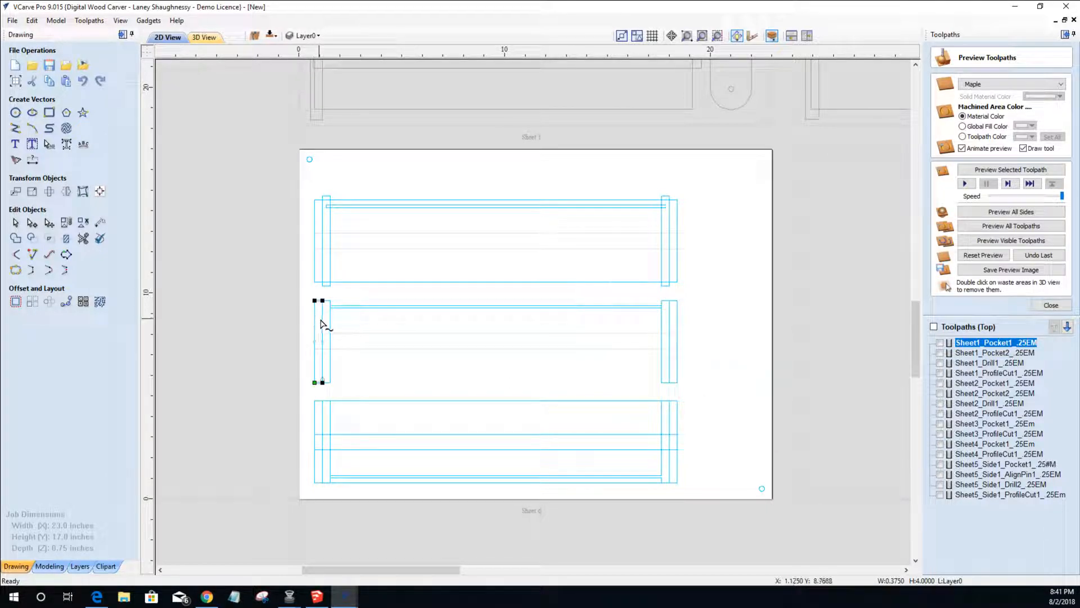
right_click(324, 323)
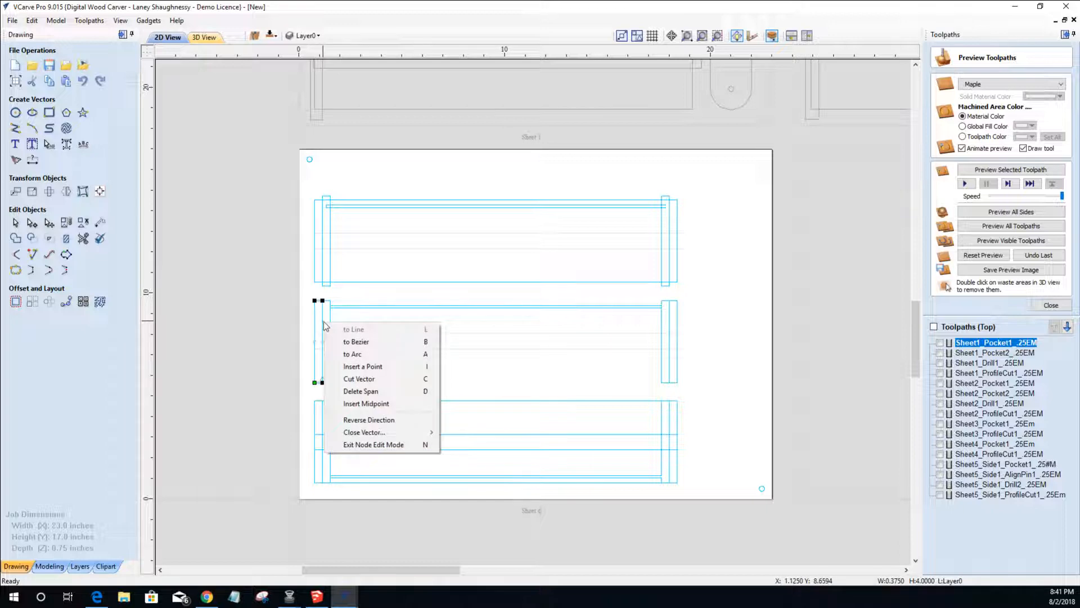
click(351, 392)
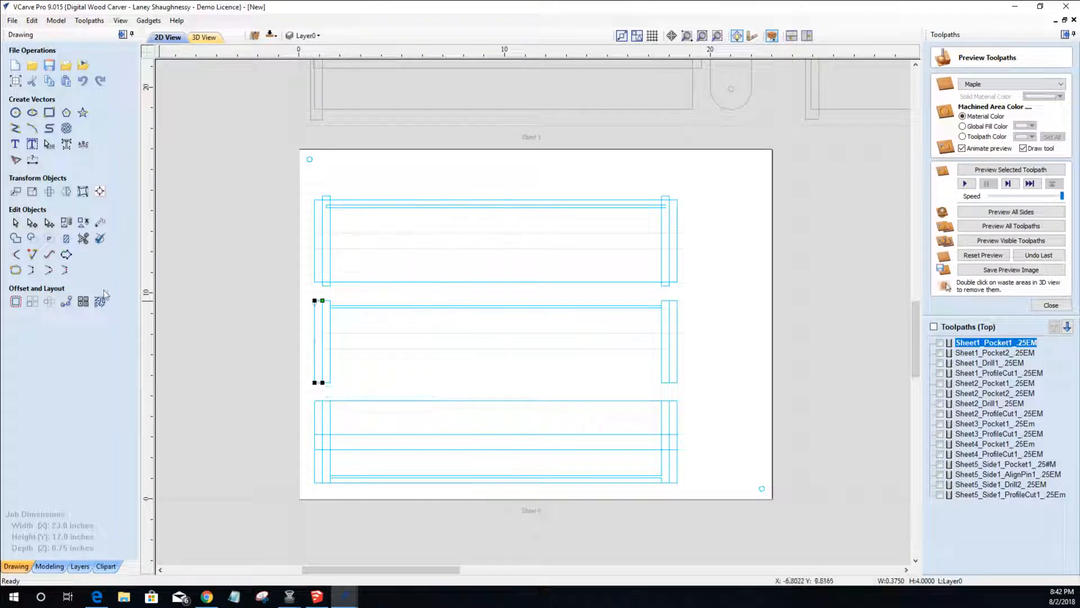
- Join the middle part's two open end strips with straight lines into a single closed outline
click(15, 222)
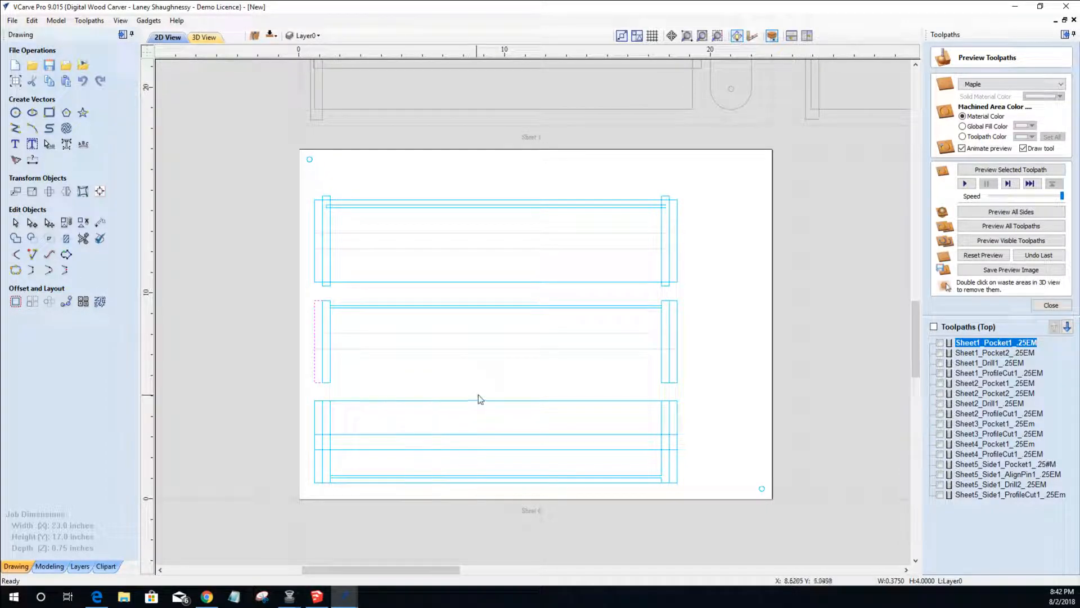
shift+click(677, 335)
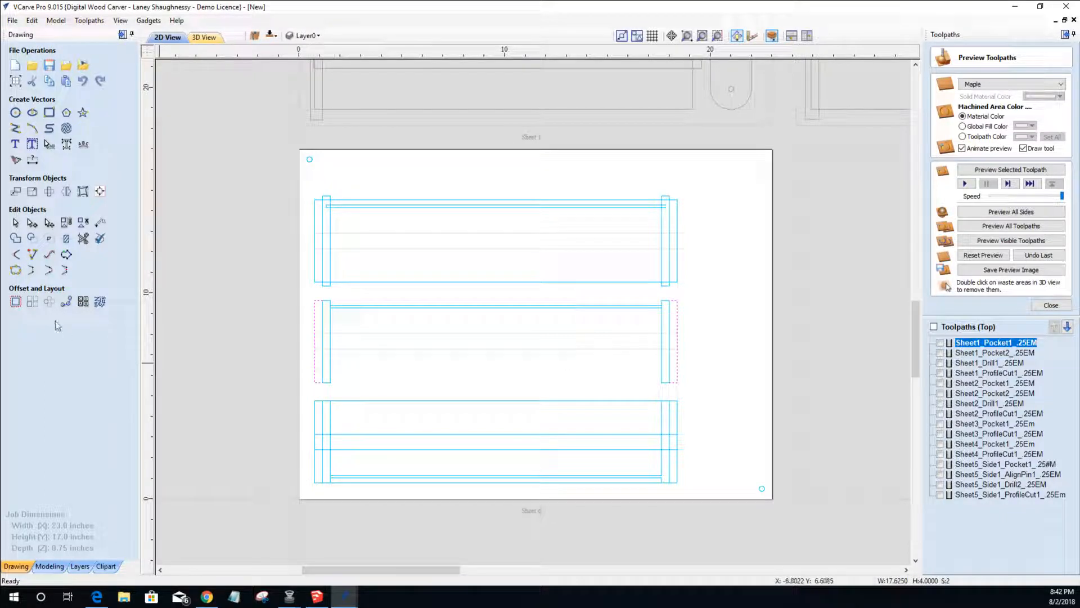
click(32, 271)
click(32, 272)
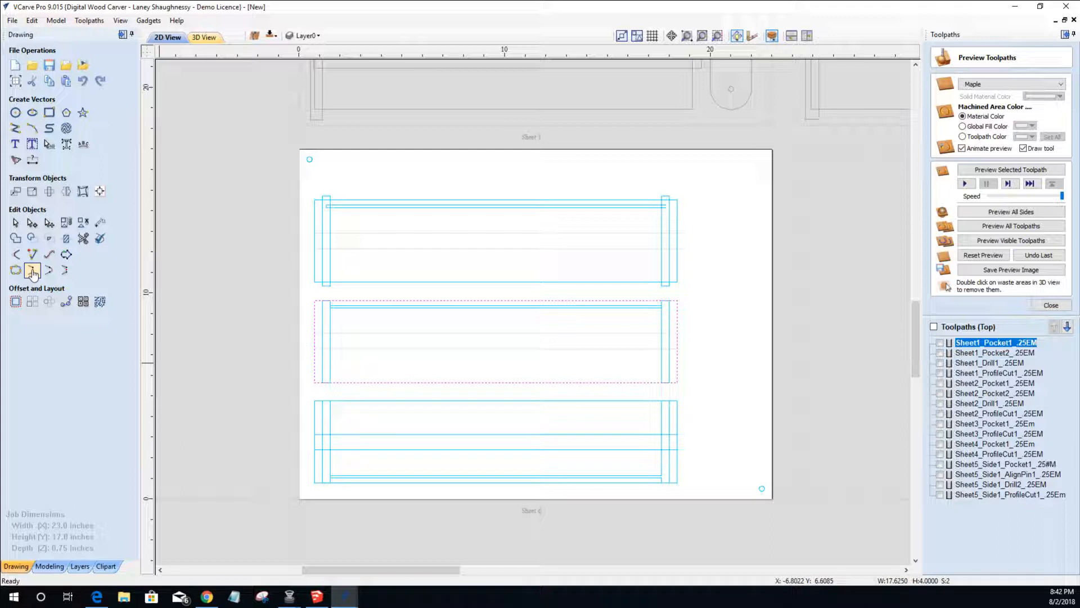
- Stretch both end dados of the middle part vertically so they run slightly past its upper and lower edges
click(324, 362)
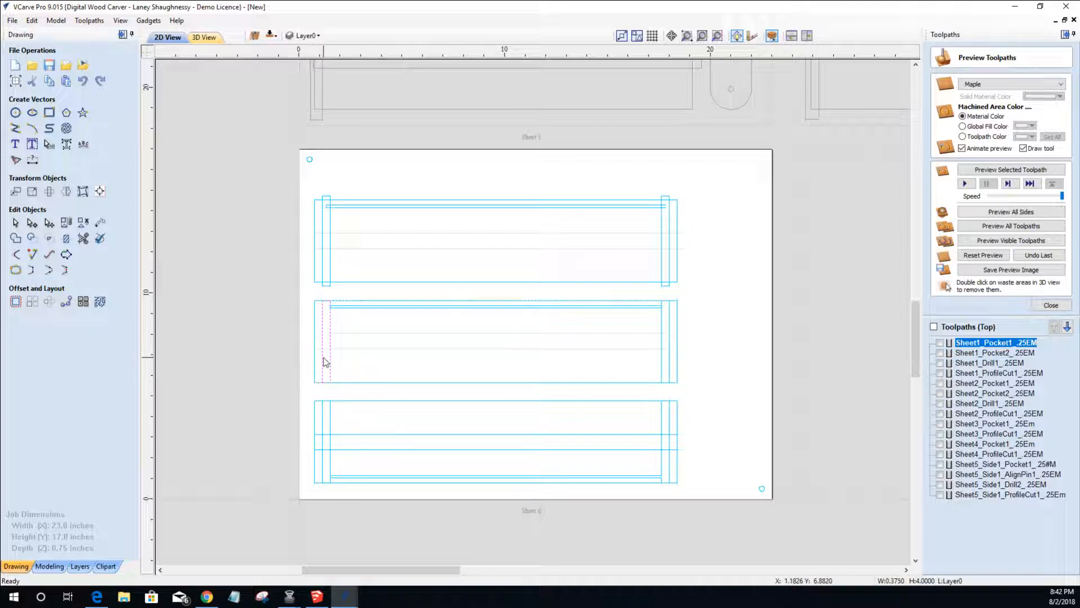
shift+click(664, 365)
shift+click(664, 366)
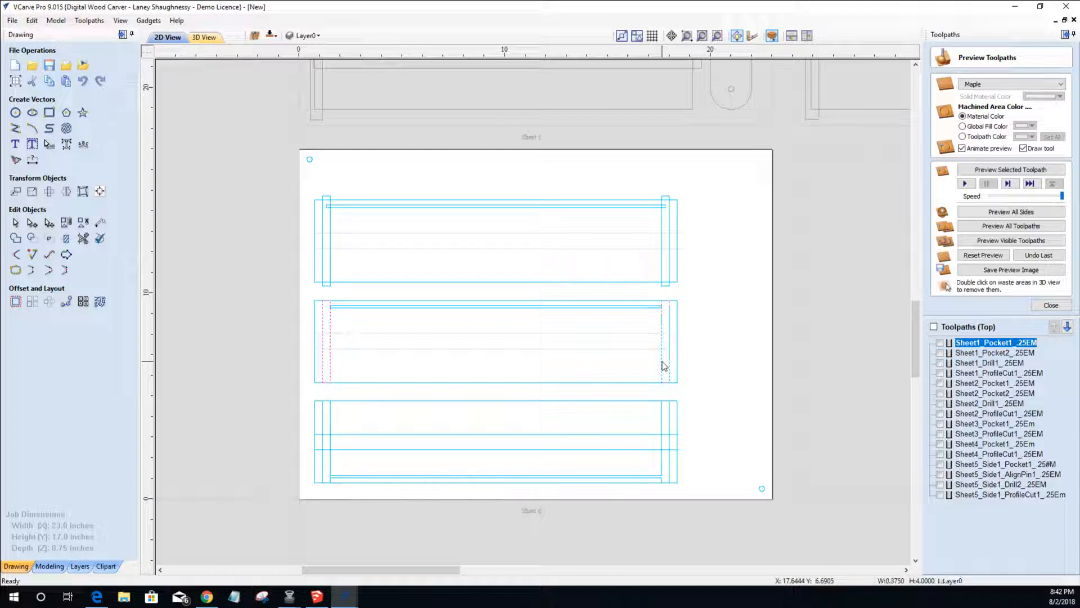
click(663, 366)
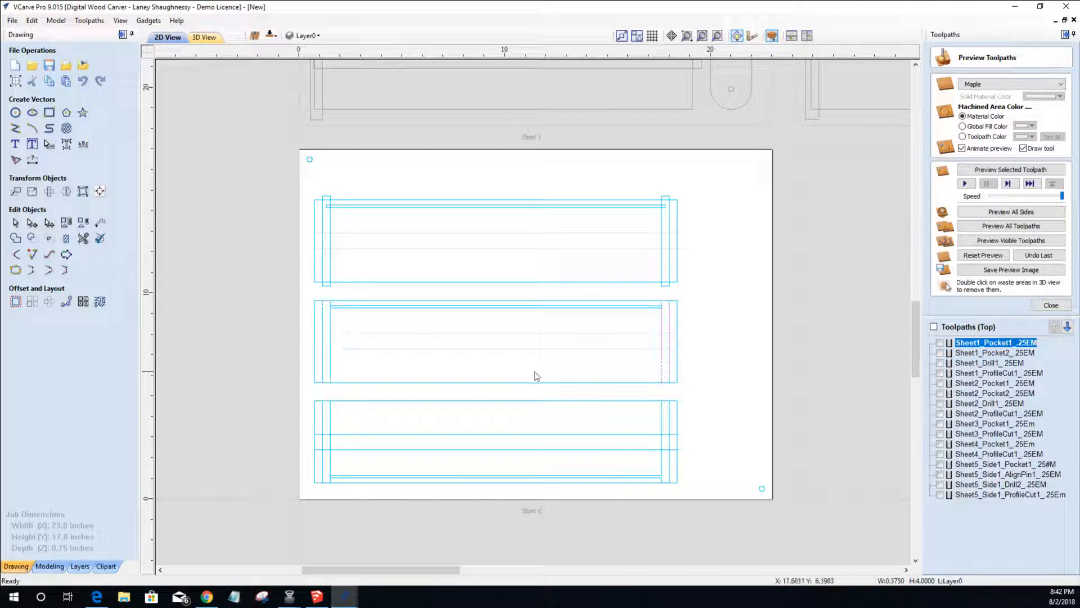
shift+click(329, 370)
shift+click(330, 369)
shift+click(331, 370)
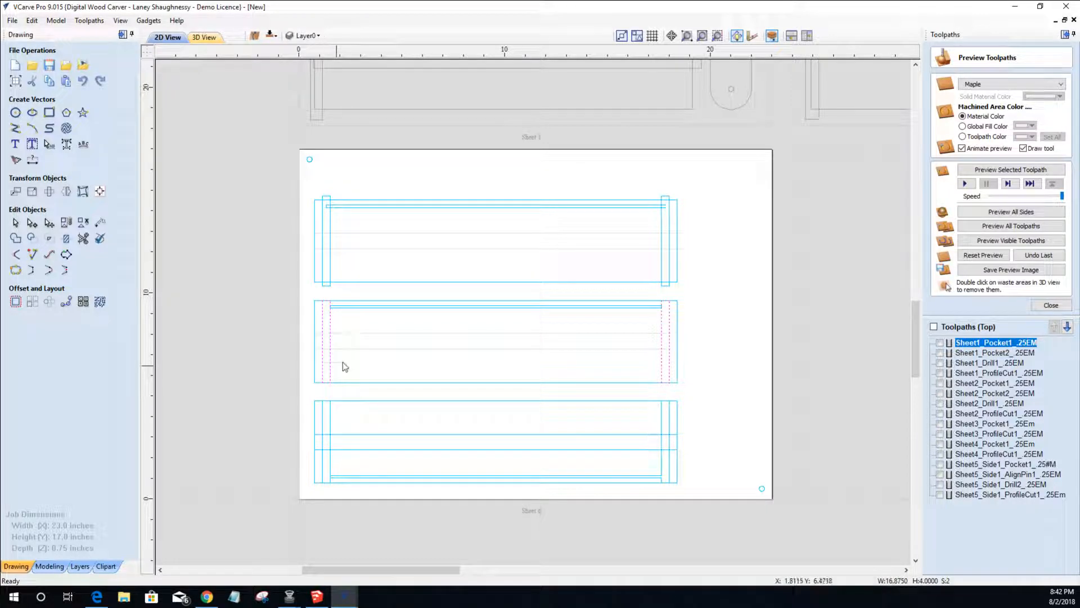
click(332, 367)
drag(496, 295, 496, 293)
- Extend both ends of the middle part's thin edge groove into the dados, making it about 16.57 inches long, and clear the selection
click(480, 308)
click(479, 306)
scroll(666, 308, up, 2)
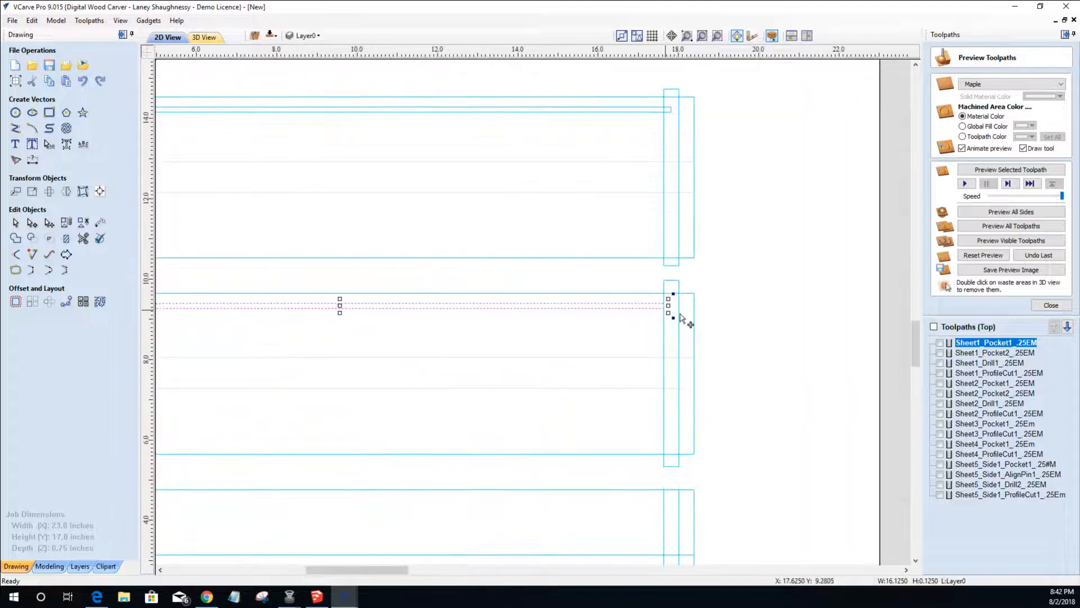
drag(670, 305, 676, 305)
scroll(480, 381, down, 3)
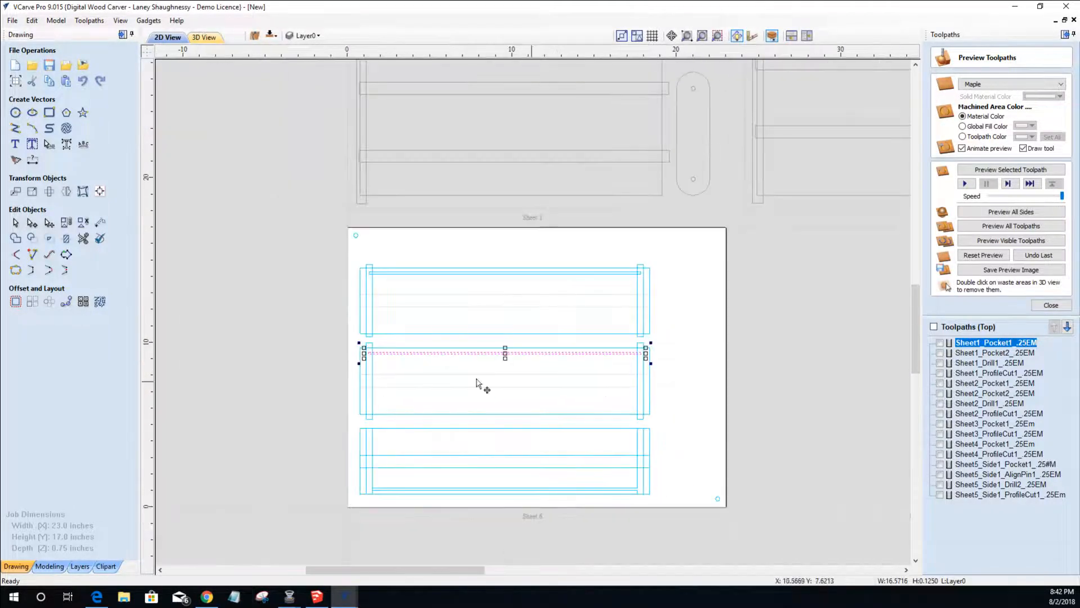
scroll(366, 362, up, 3)
scroll(358, 362, down, 3)
click(596, 407)
- Delete the redundant overlapping rectangles along the lowest part's upper and lower edges
scroll(577, 404, down, 1)
scroll(579, 406, down, 2)
scroll(593, 487, up, 3)
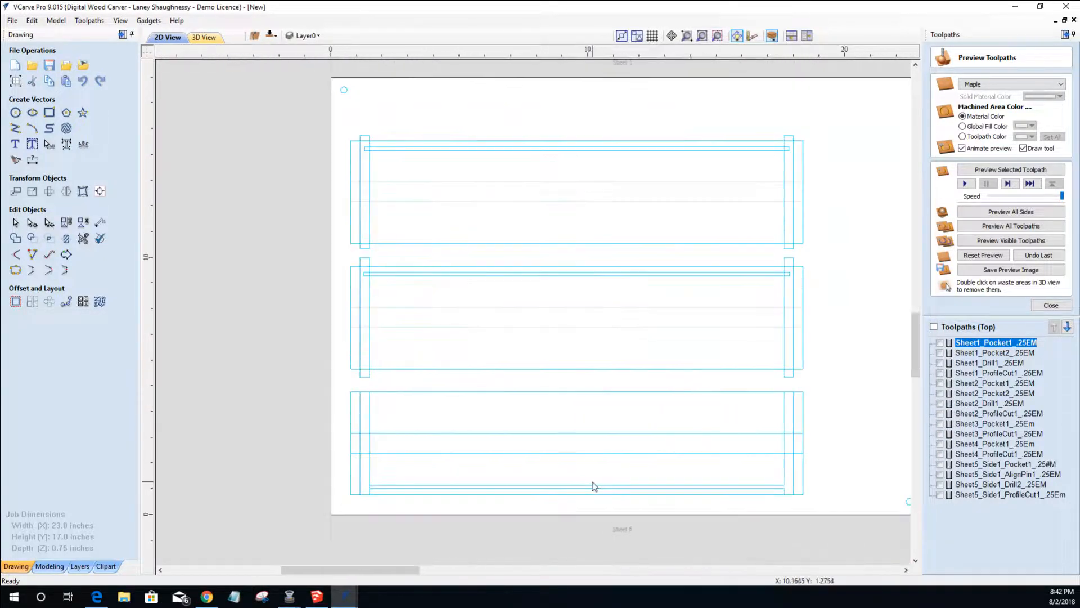
drag(914, 343, 915, 356)
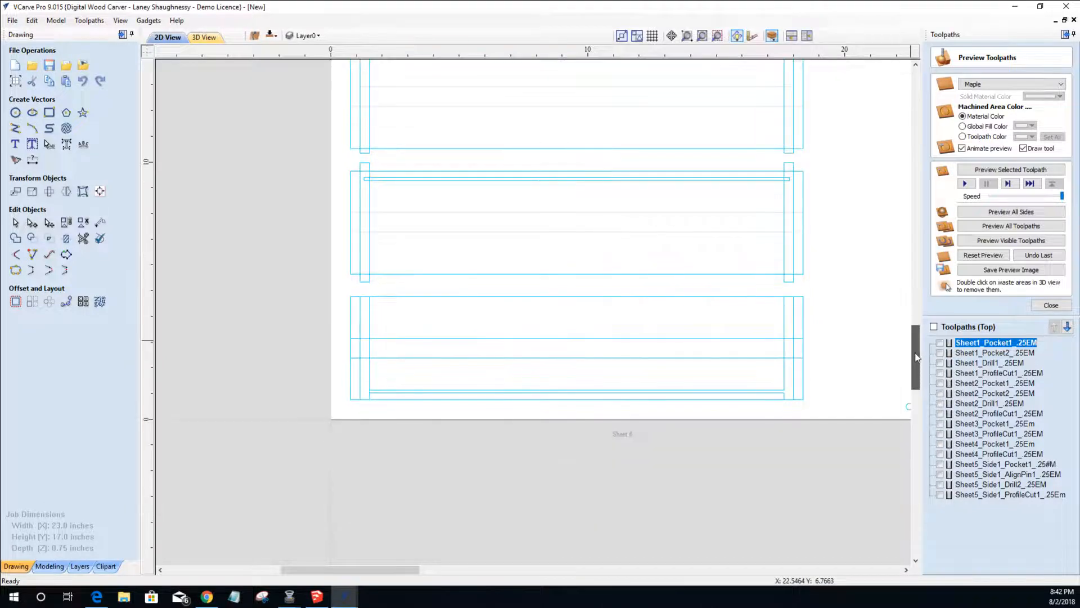
click(517, 296)
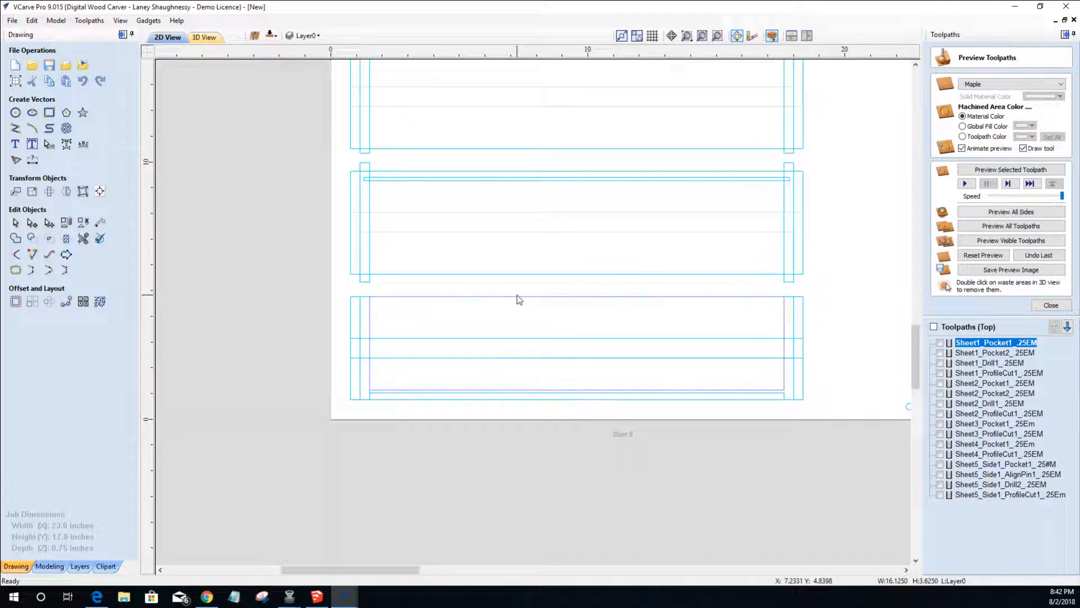
click(517, 296)
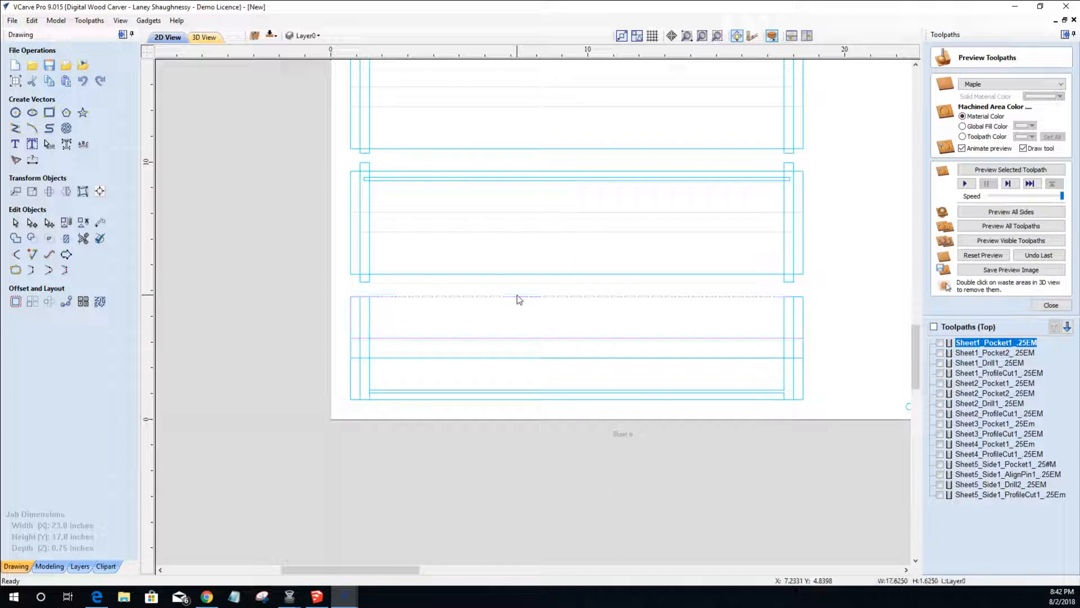
key(Delete)
click(539, 400)
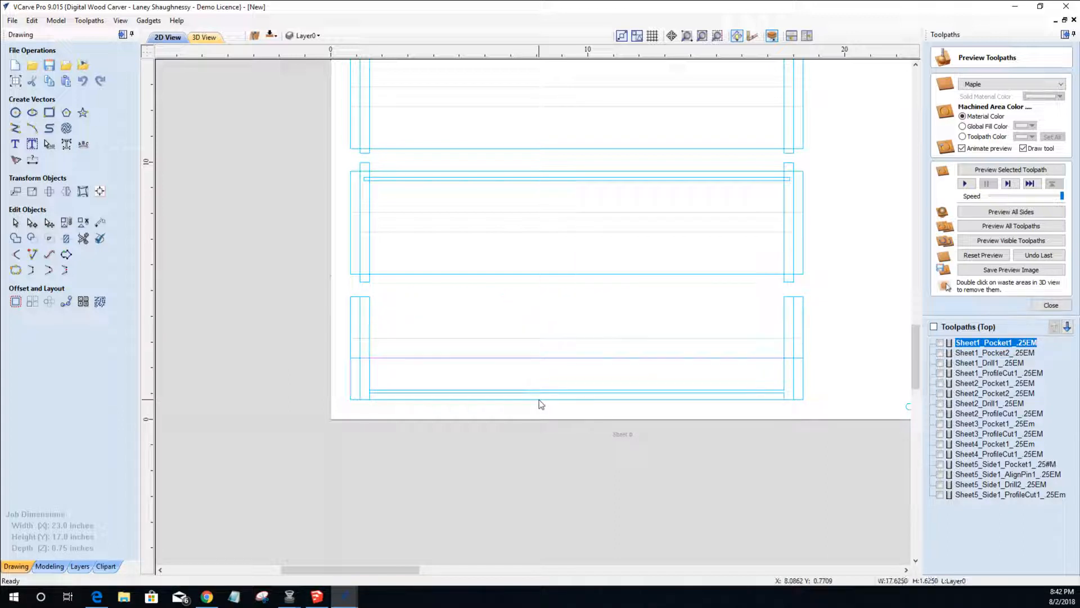
key(Delete)
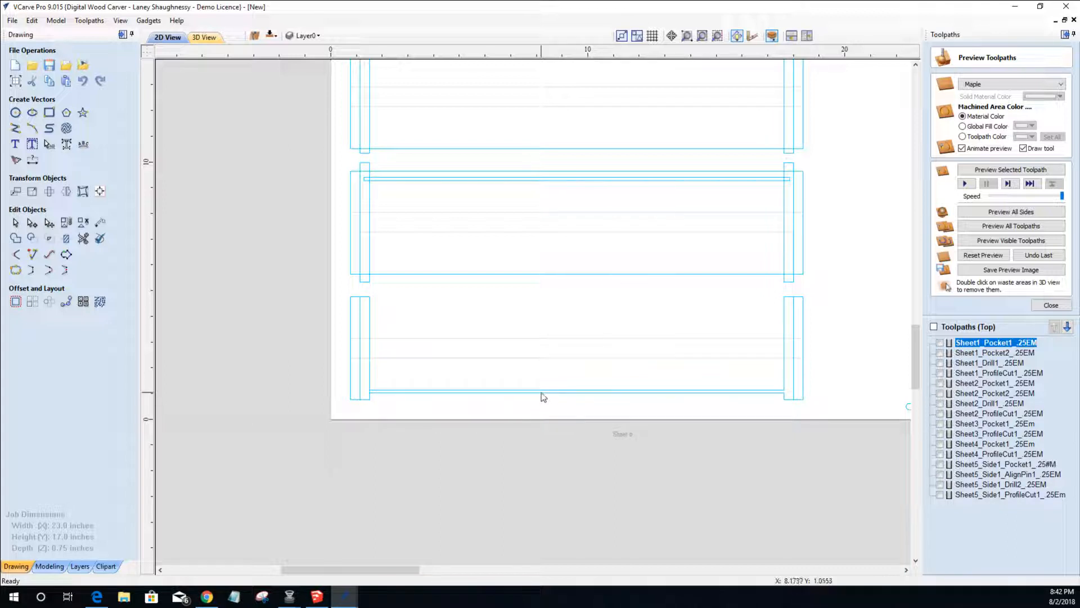
- Edit the nodes of the lowest part's right-hand outer end strip and delete its inner vertical span
click(542, 391)
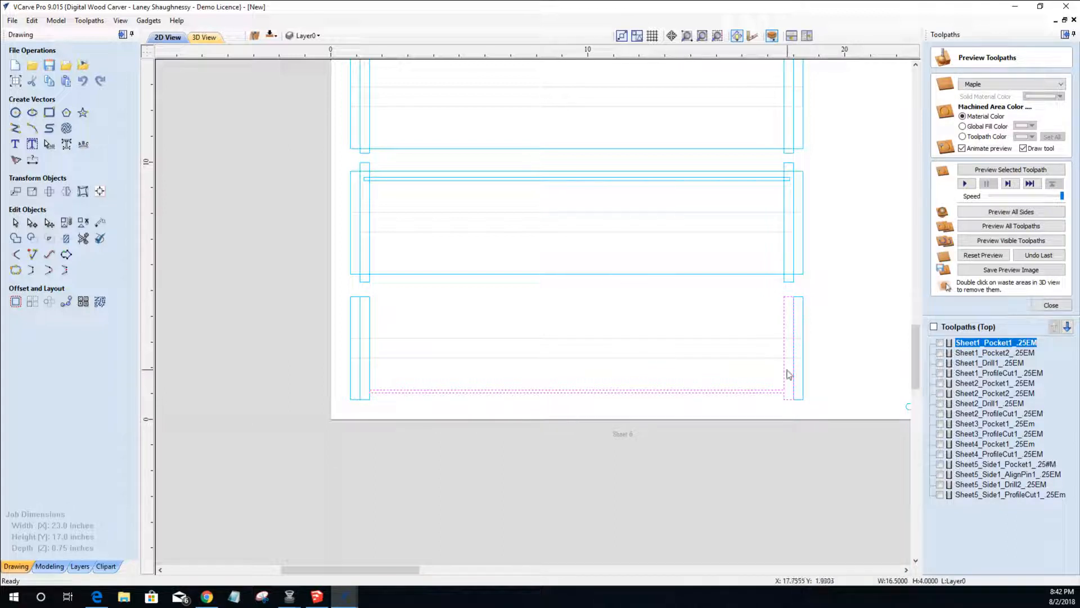
click(369, 381)
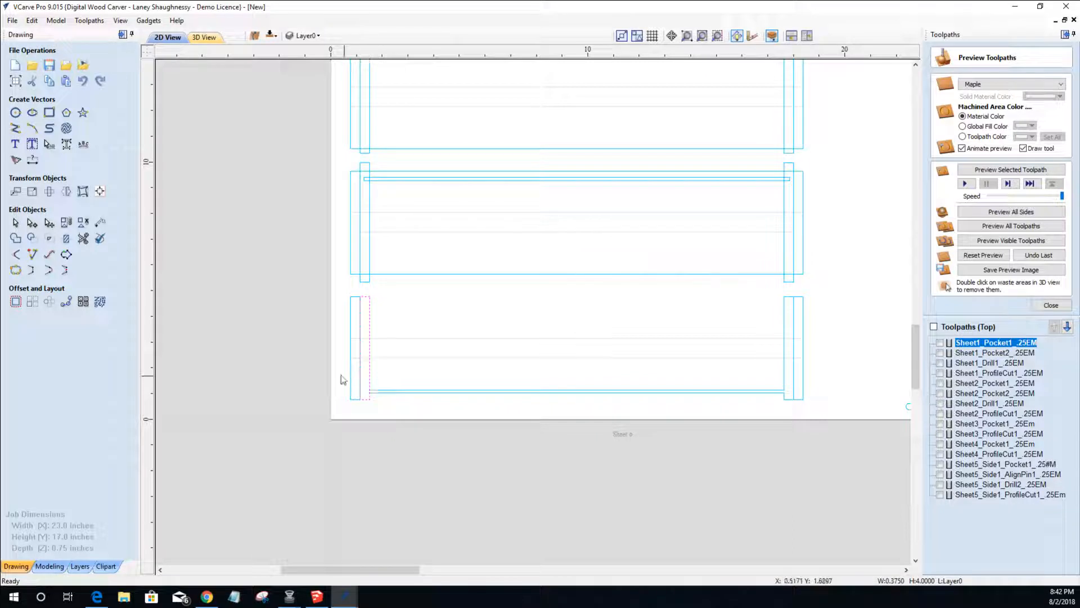
click(350, 380)
click(807, 384)
key(n)
right_click(793, 372)
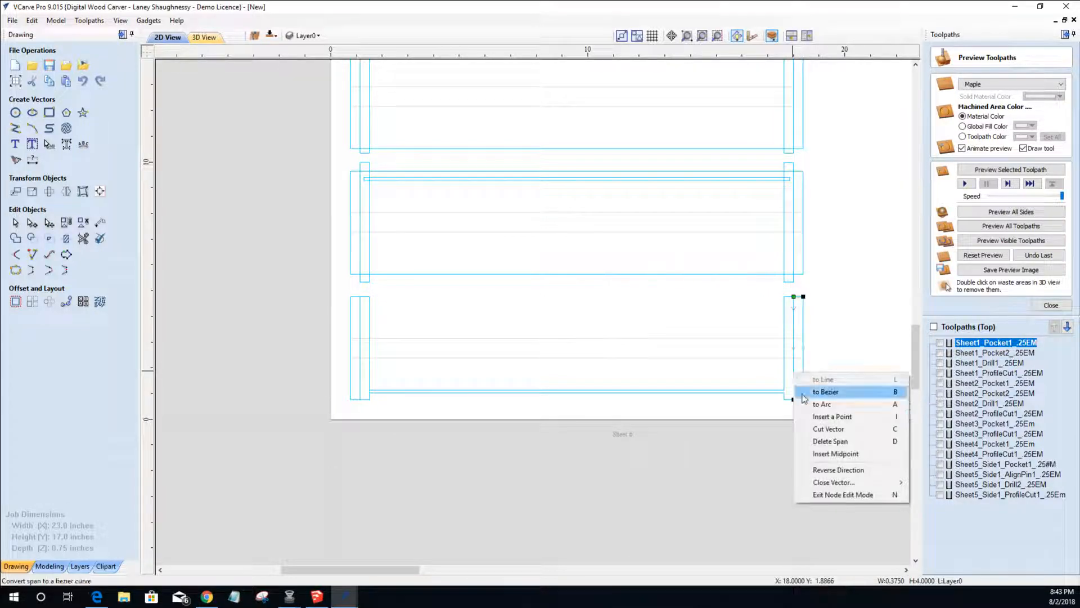
click(814, 442)
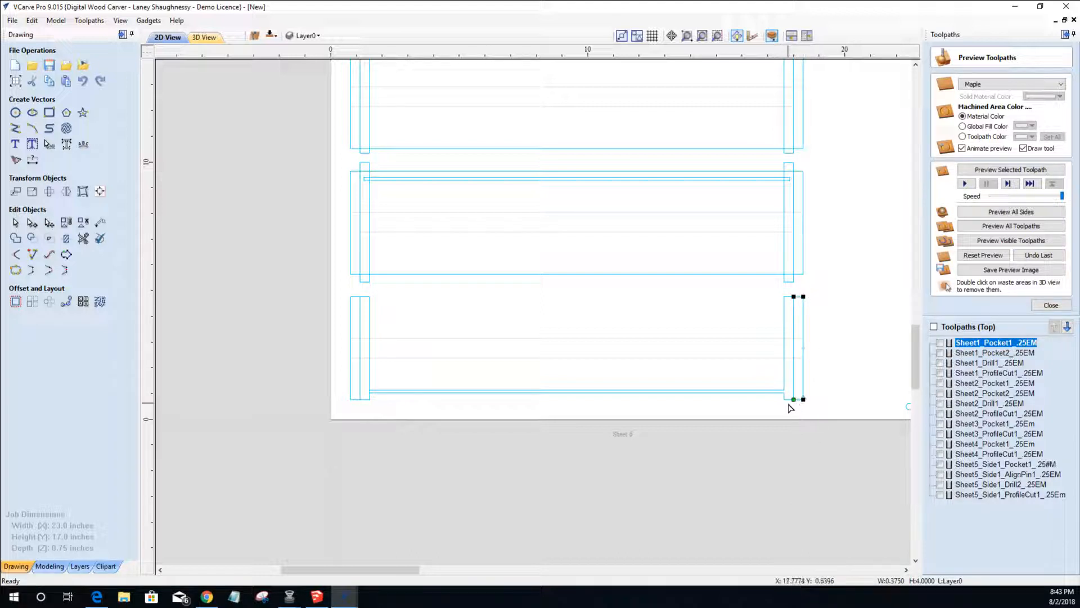
click(15, 222)
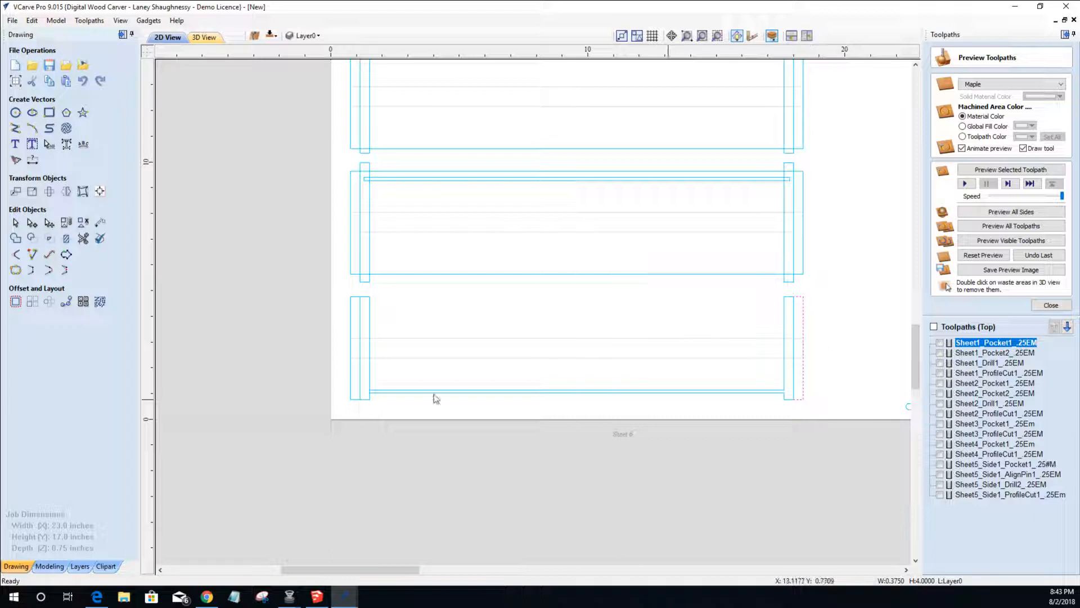
- Delete the inner vertical span of the lowest part's left-hand outer end strip in node editing
click(353, 370)
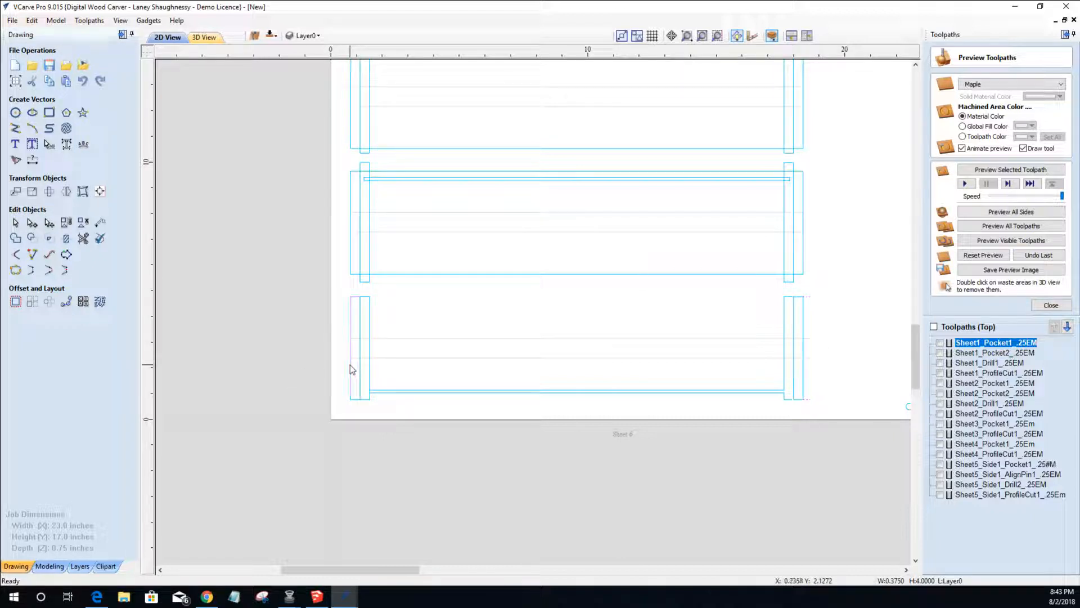
click(31, 225)
right_click(362, 329)
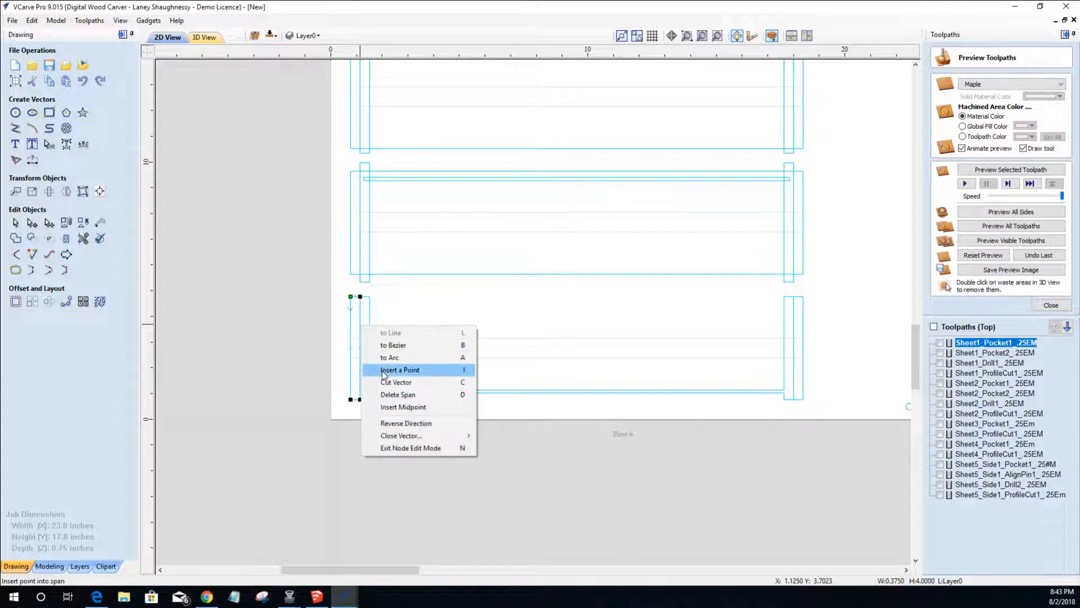
click(388, 397)
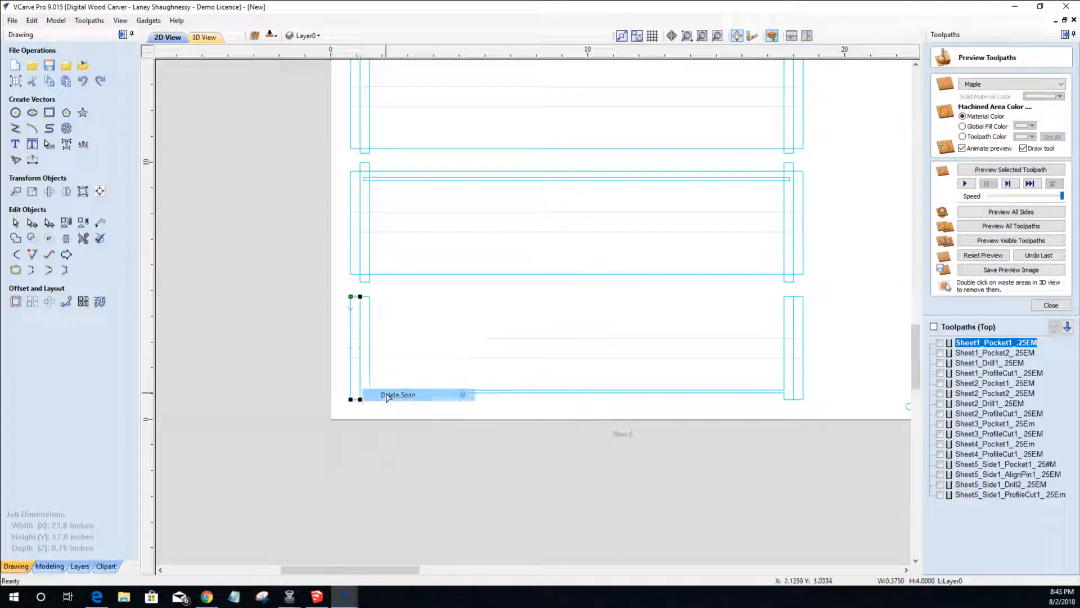
click(14, 224)
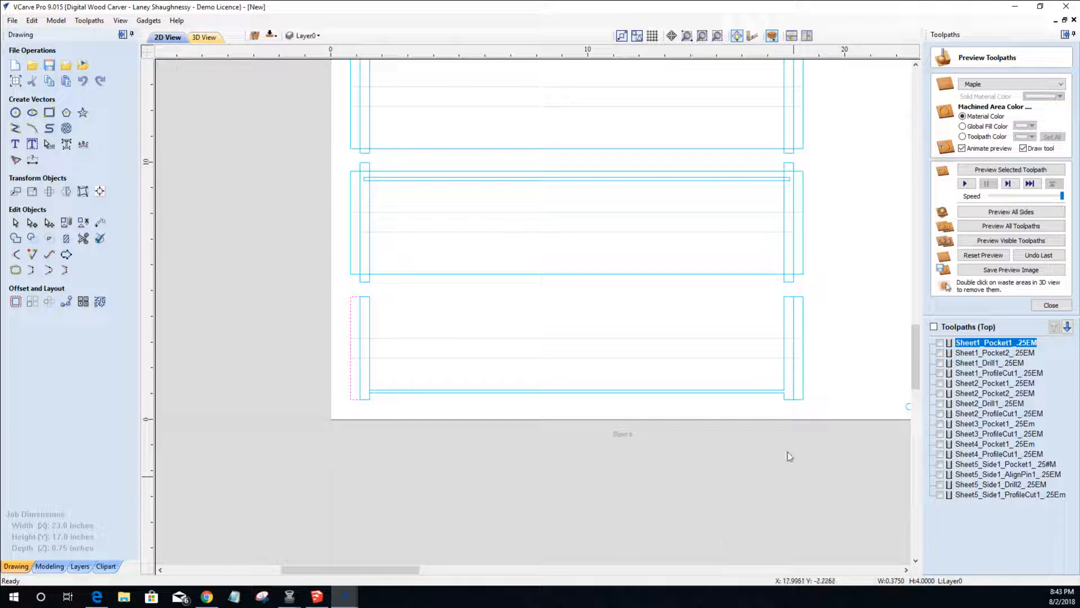
- Join the lowest part's two open end strips with straight lines into a single closed outline
shift+click(804, 395)
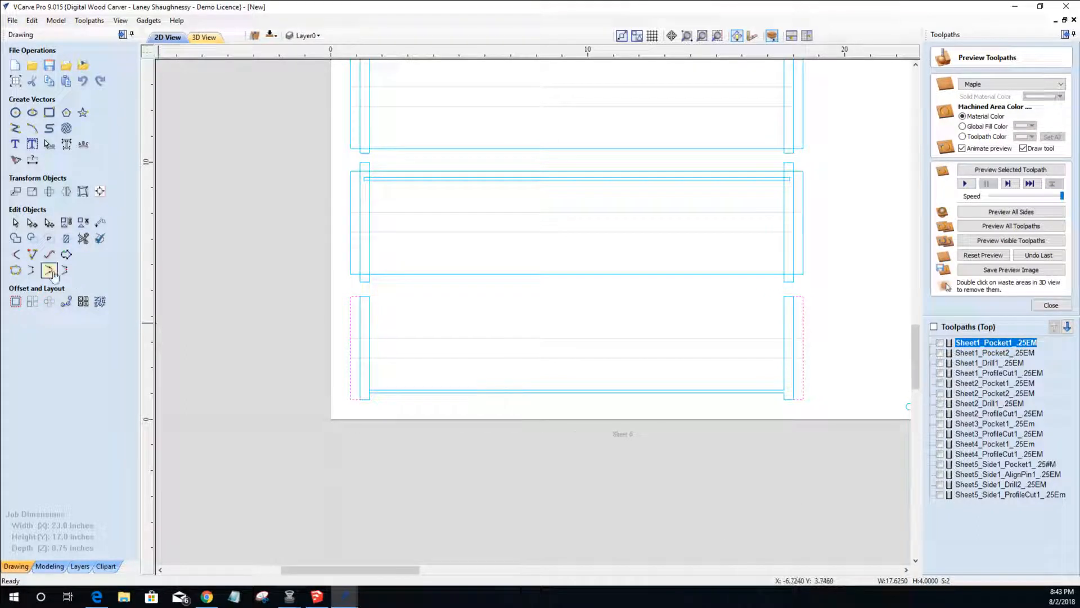
click(32, 270)
click(32, 270)
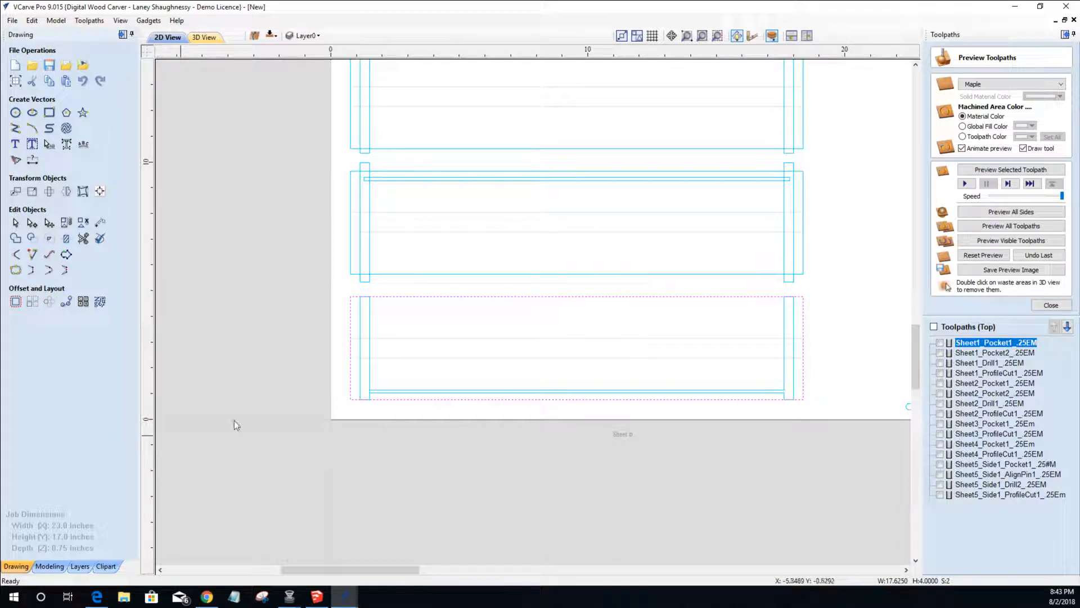
- Stretch the lowest part's left-hand dado symmetrically to about 4.44 inches tall, past both long edges
click(370, 371)
click(370, 367)
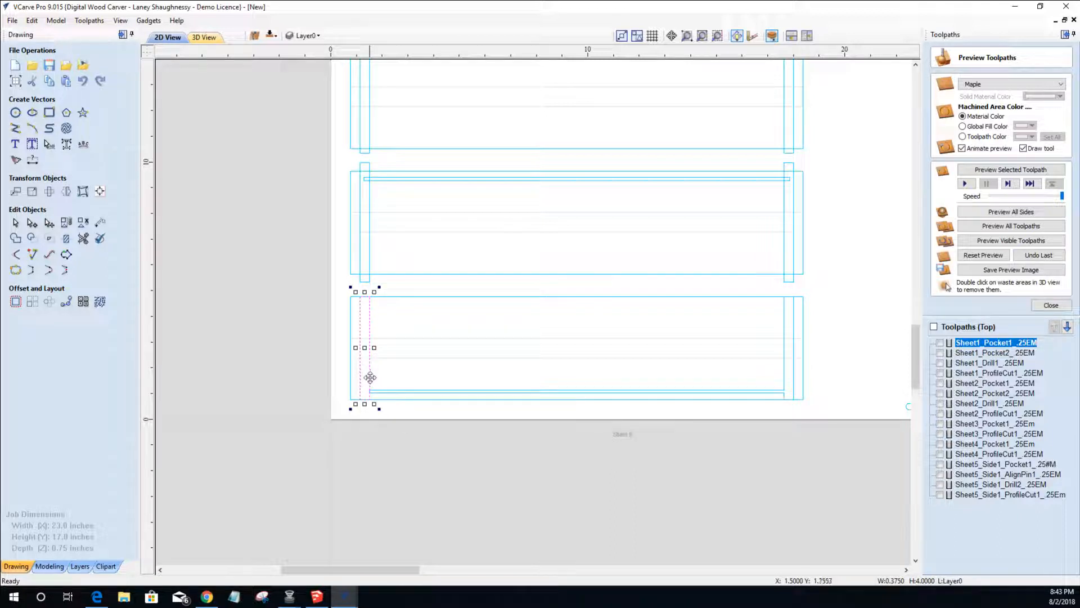
drag(364, 404, 365, 405)
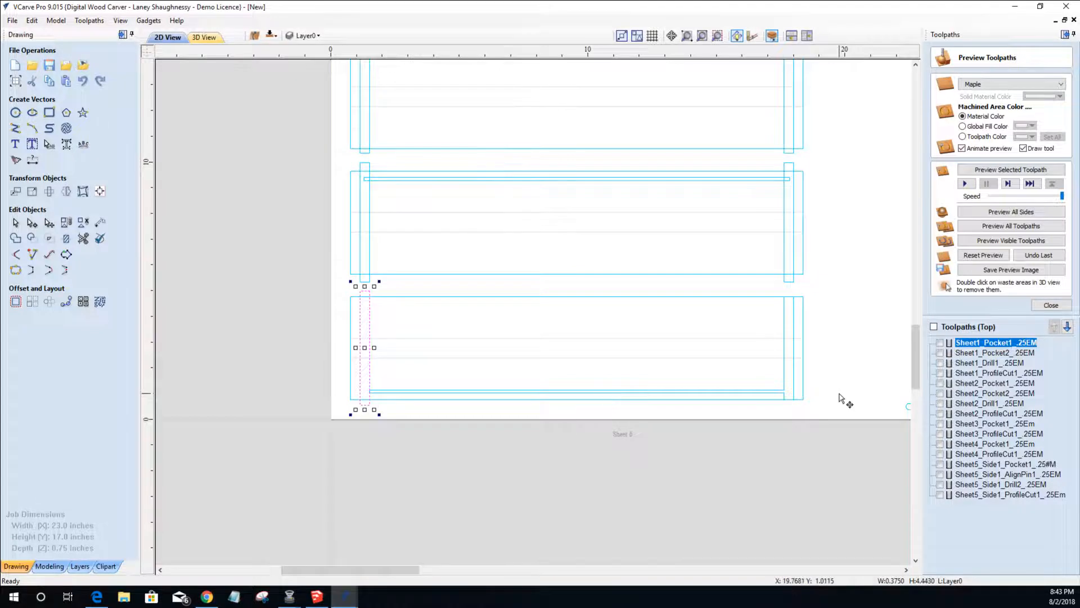
- Cut the lowest part's combined dado and groove vector at the groove's two corners and close the groove and dado as separate outlines
scroll(785, 392, up, 3)
scroll(838, 405, up, 2)
scroll(808, 406, up, 2)
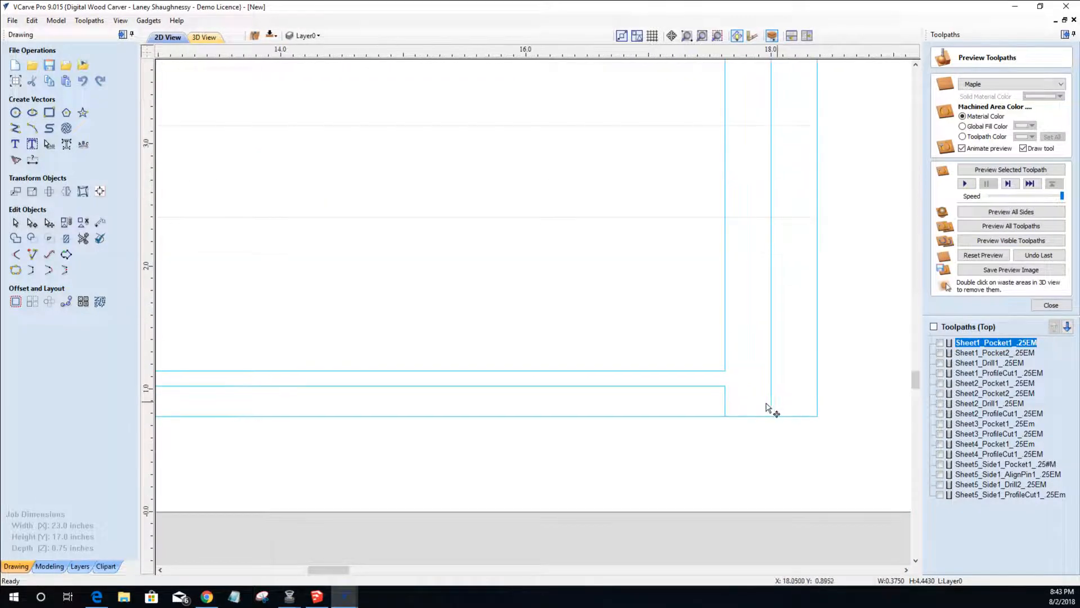
click(771, 407)
scroll(772, 406, down, 4)
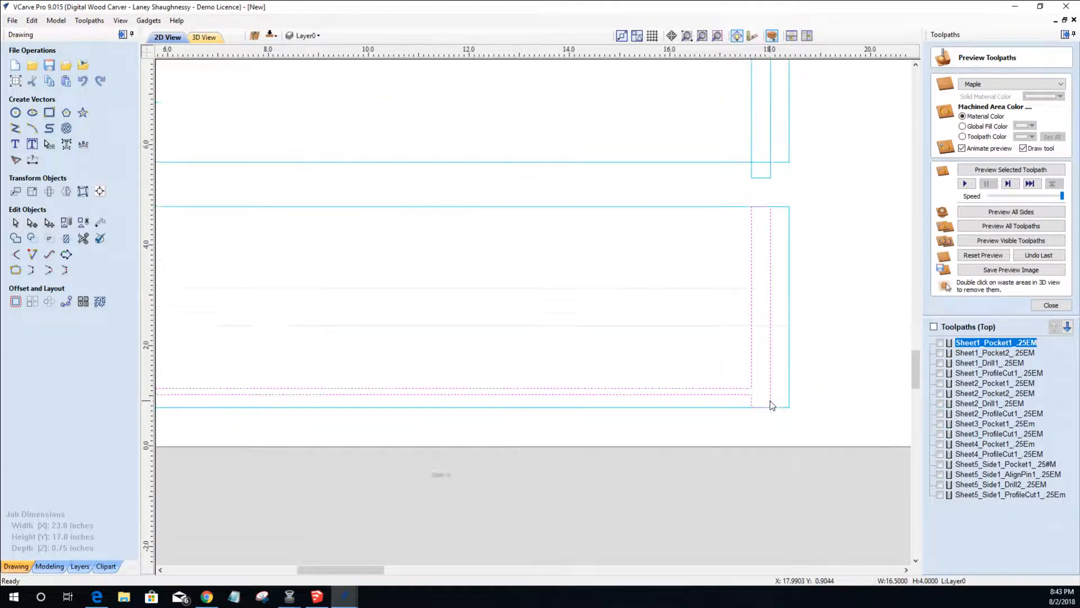
scroll(771, 405, up, 4)
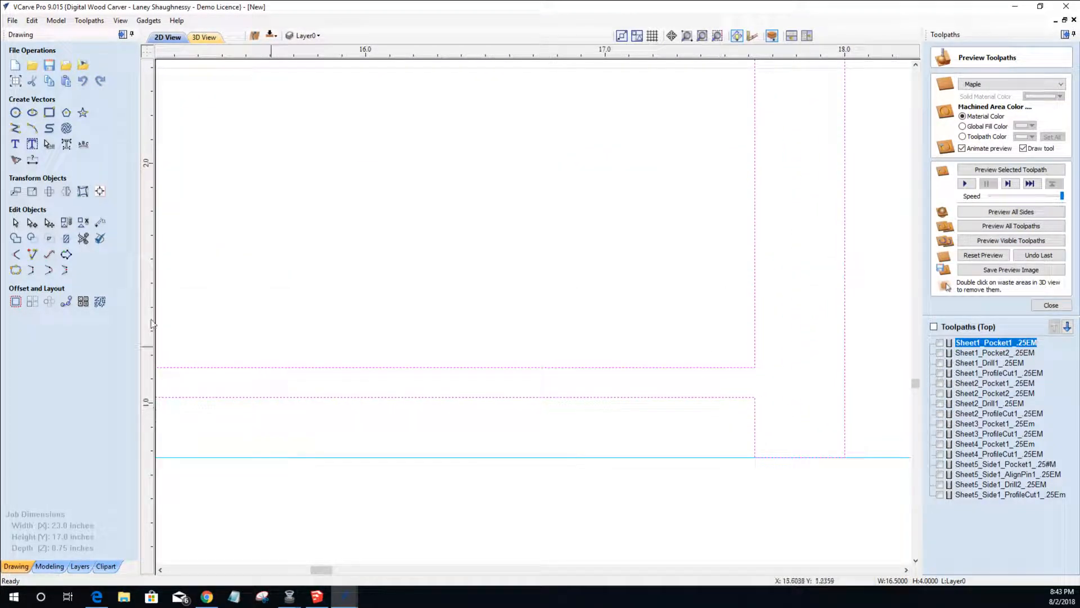
click(32, 223)
right_click(755, 366)
click(779, 413)
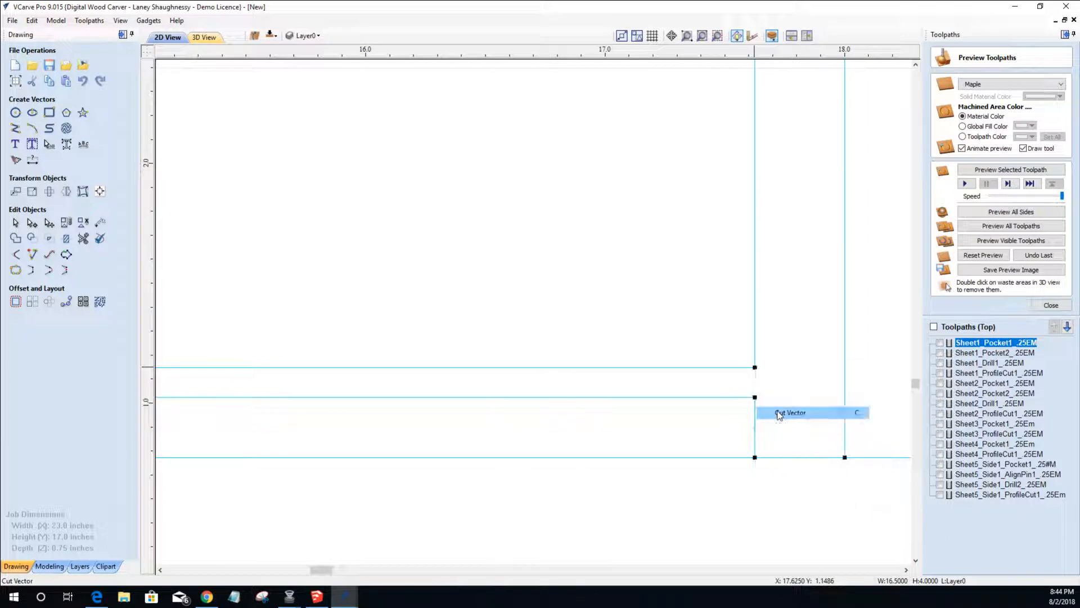
right_click(756, 398)
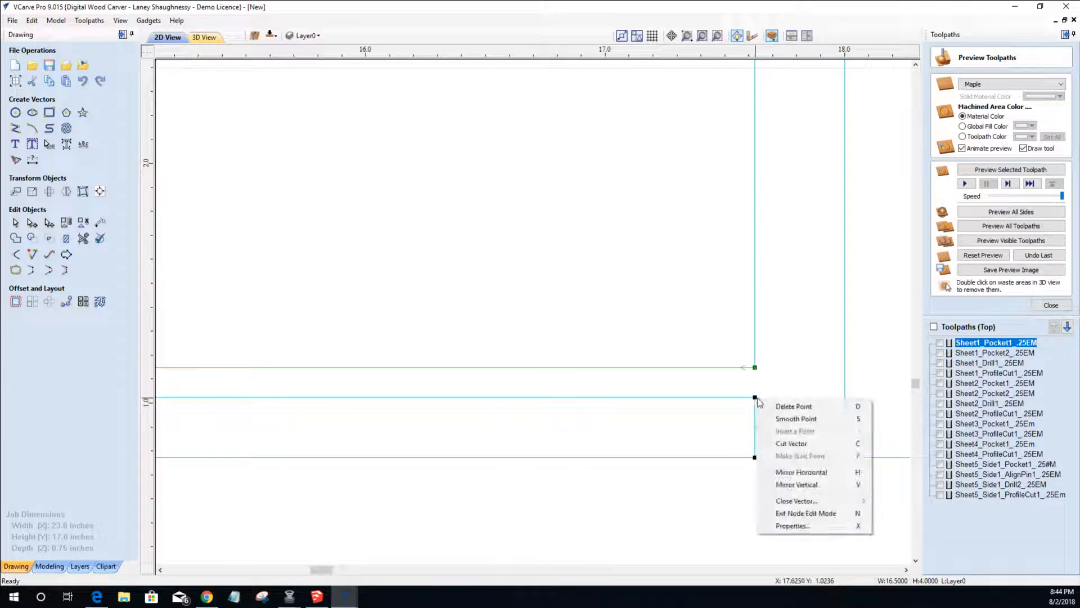
click(780, 444)
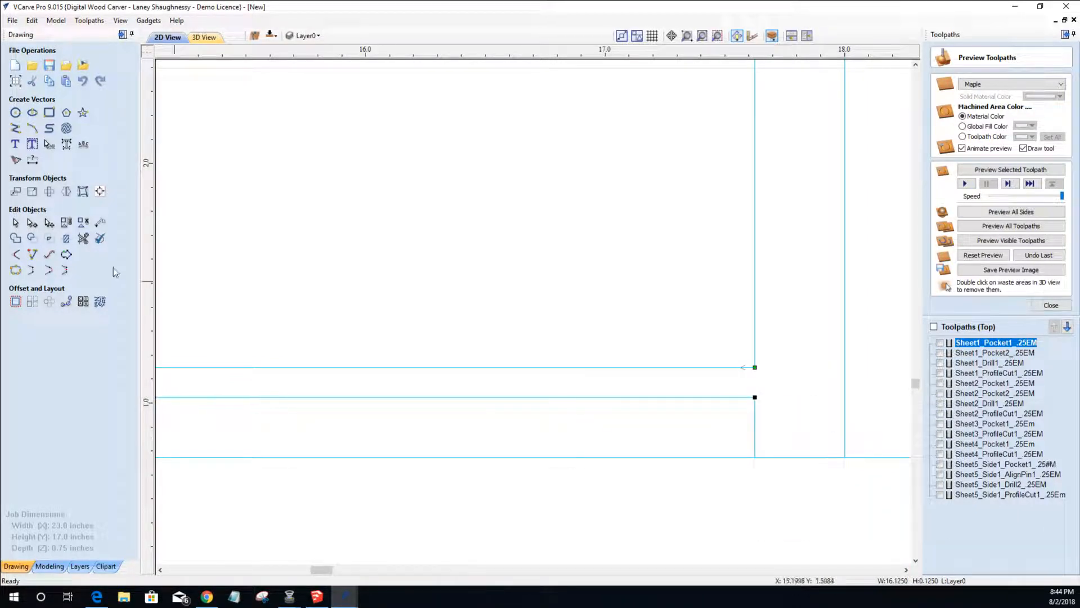
click(15, 222)
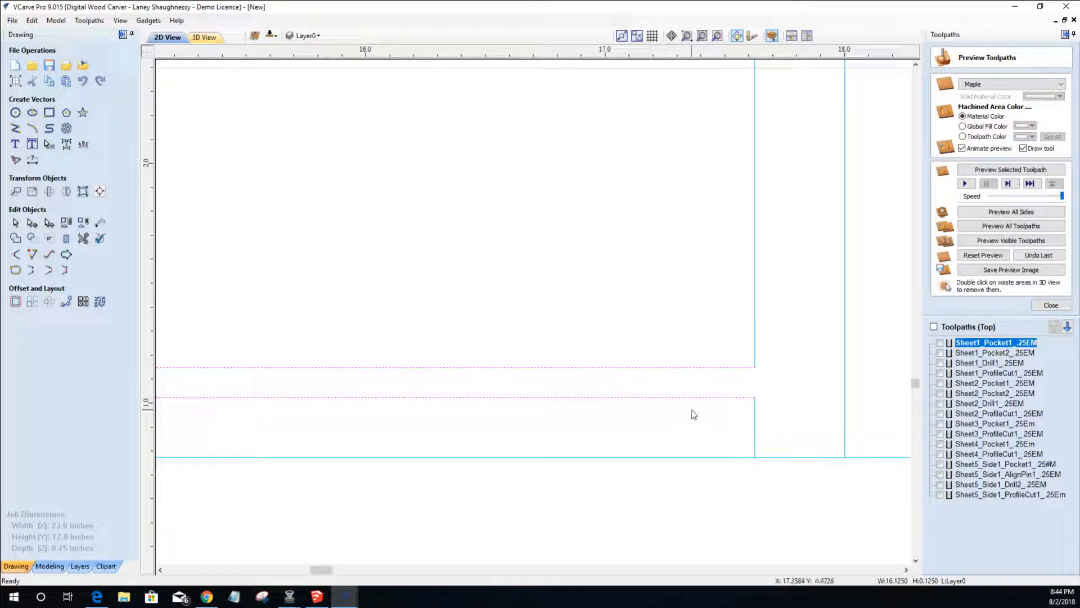
click(30, 271)
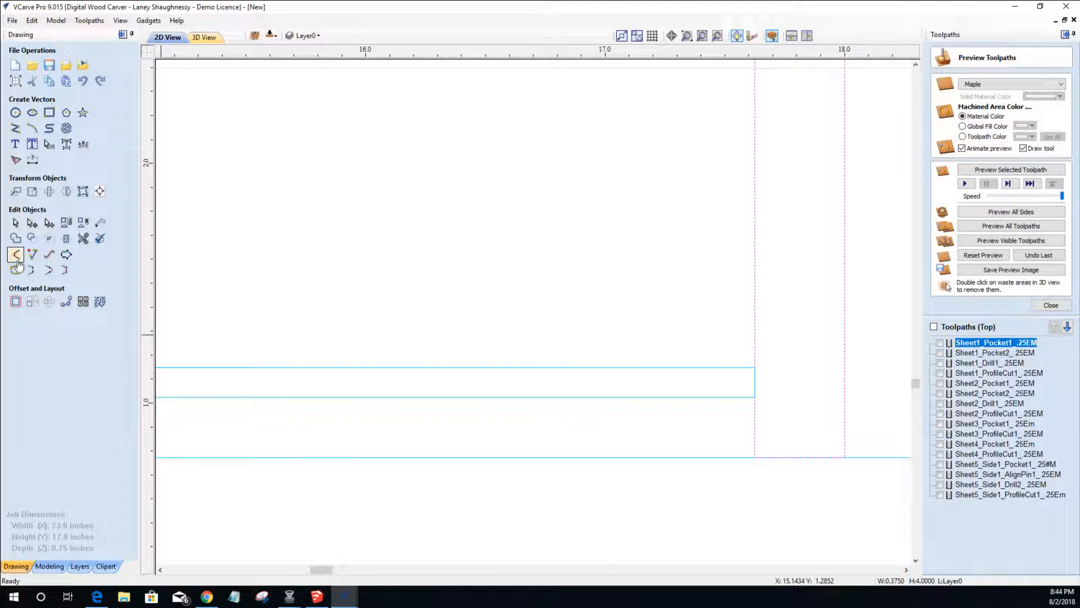
- Stretch the lowest part's right-hand dado vertically so it runs slightly past the upper and lower edges
scroll(651, 411, down, 3)
click(664, 402)
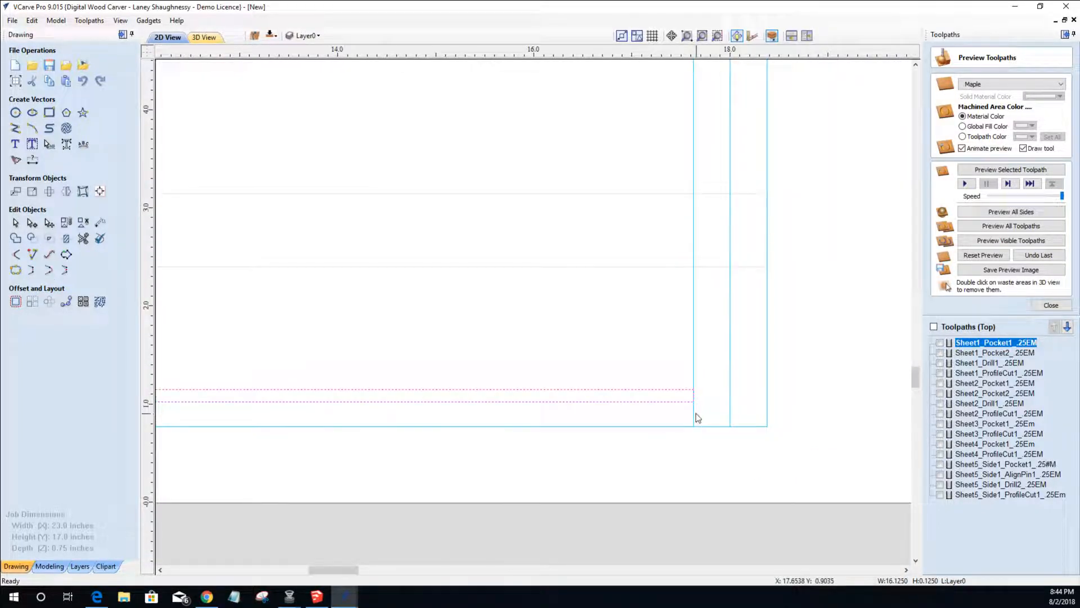
click(694, 416)
click(707, 426)
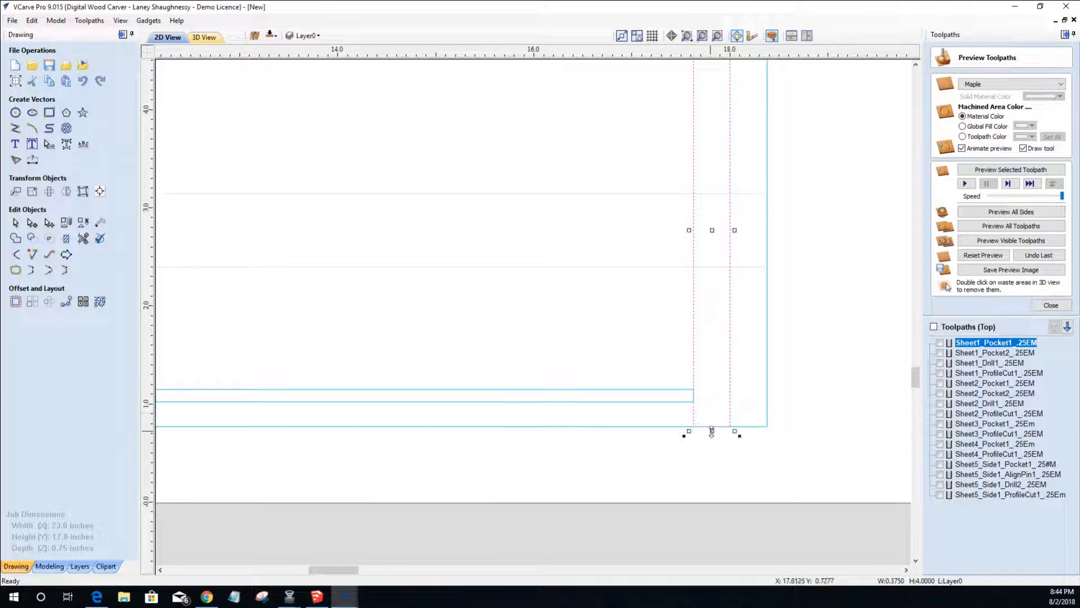
scroll(713, 431, down, 1)
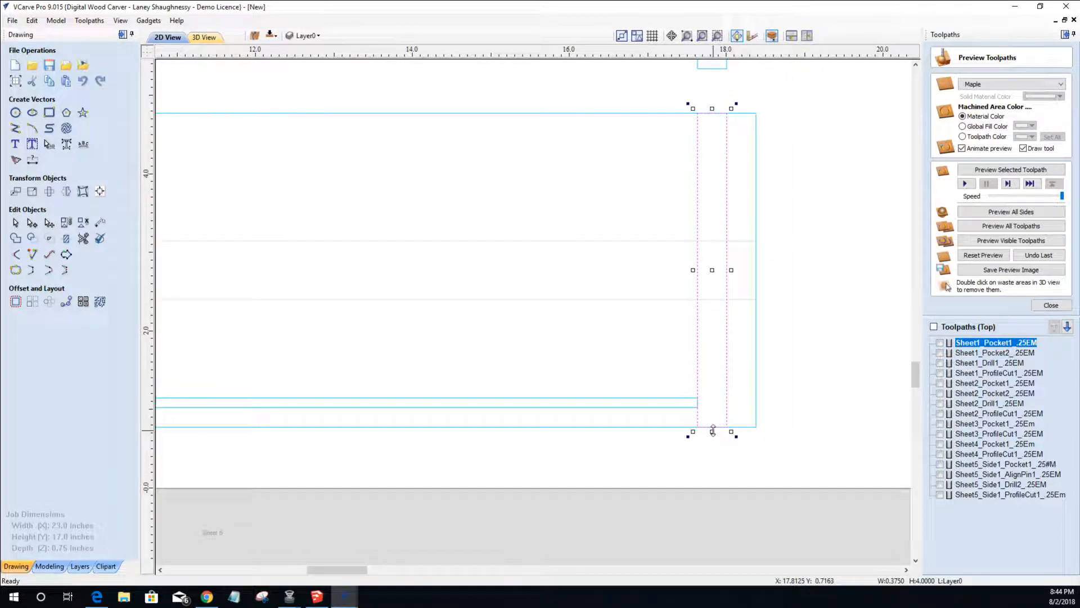
drag(712, 431, 712, 439)
- Extend both ends of the lowest part's thin groove into the dados, making it about 16.50 inches long
click(669, 408)
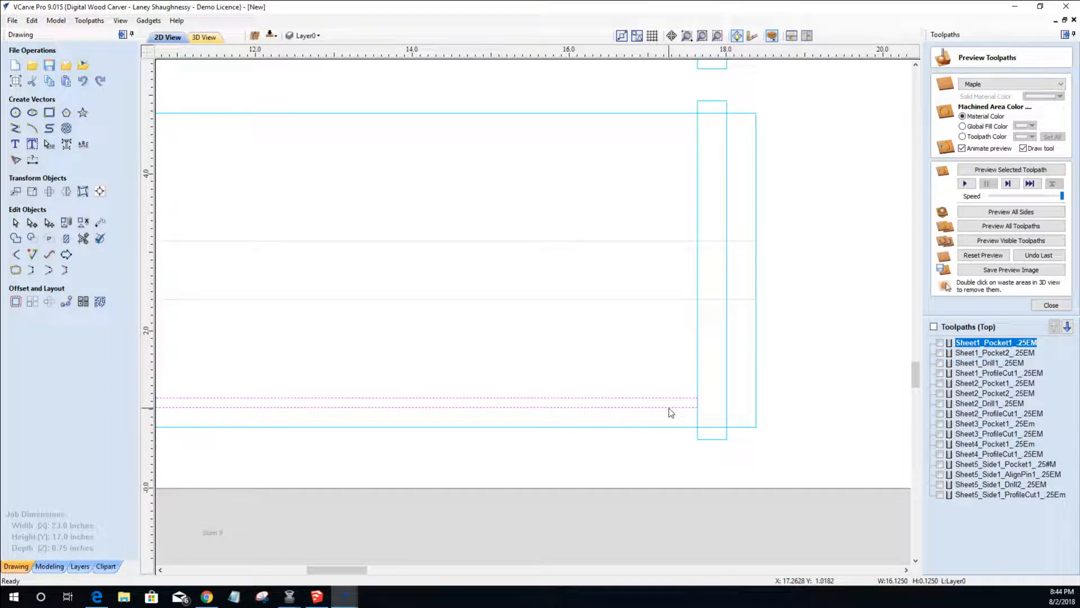
drag(699, 402, 712, 404)
scroll(690, 423, up, 4)
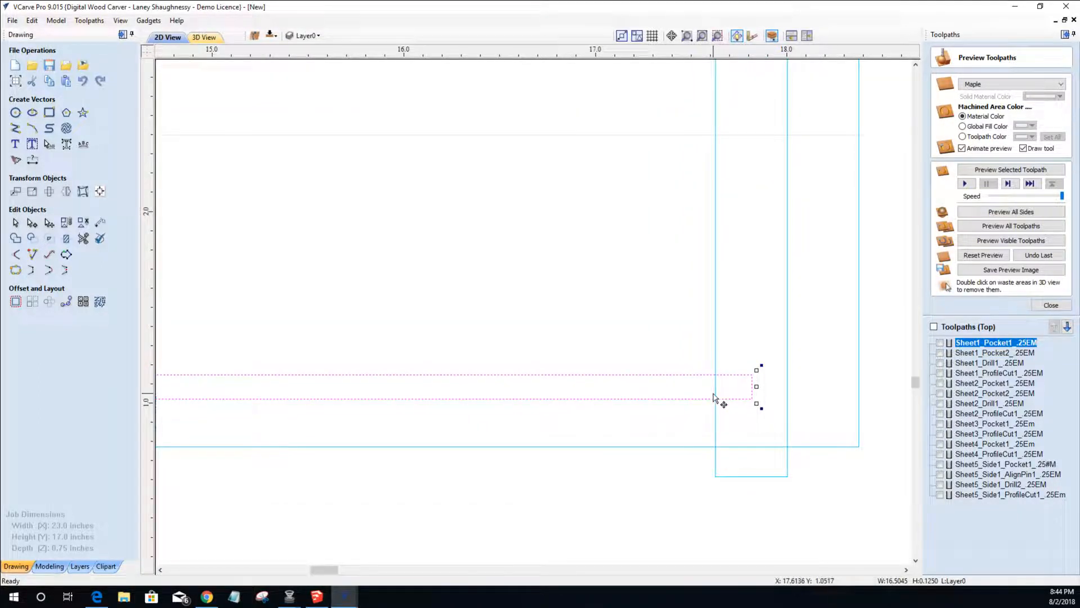
scroll(717, 389, down, 2)
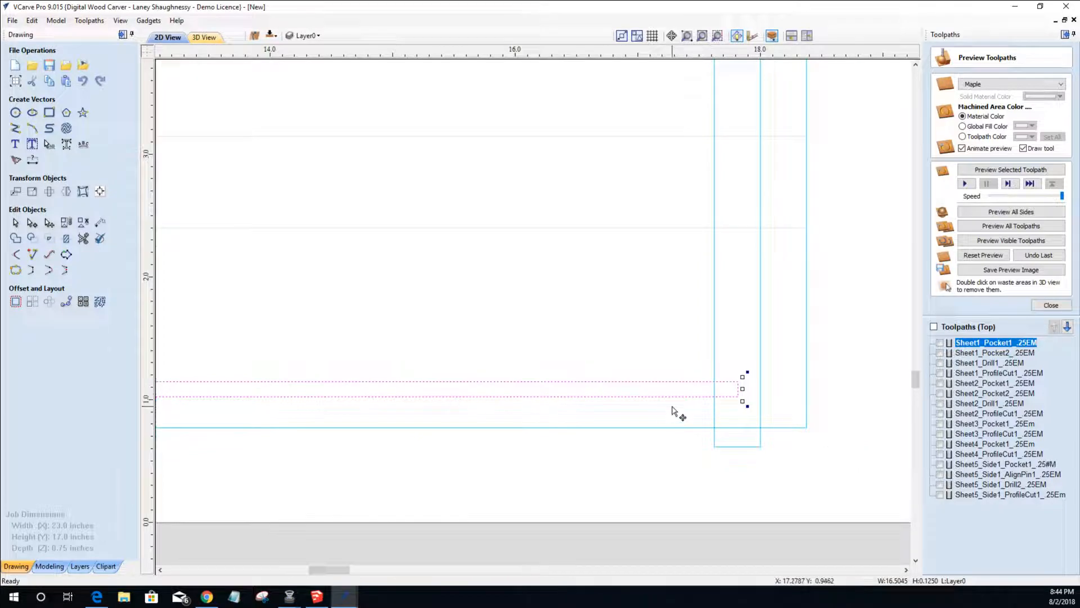
scroll(672, 410, down, 5)
scroll(669, 416, down, 1)
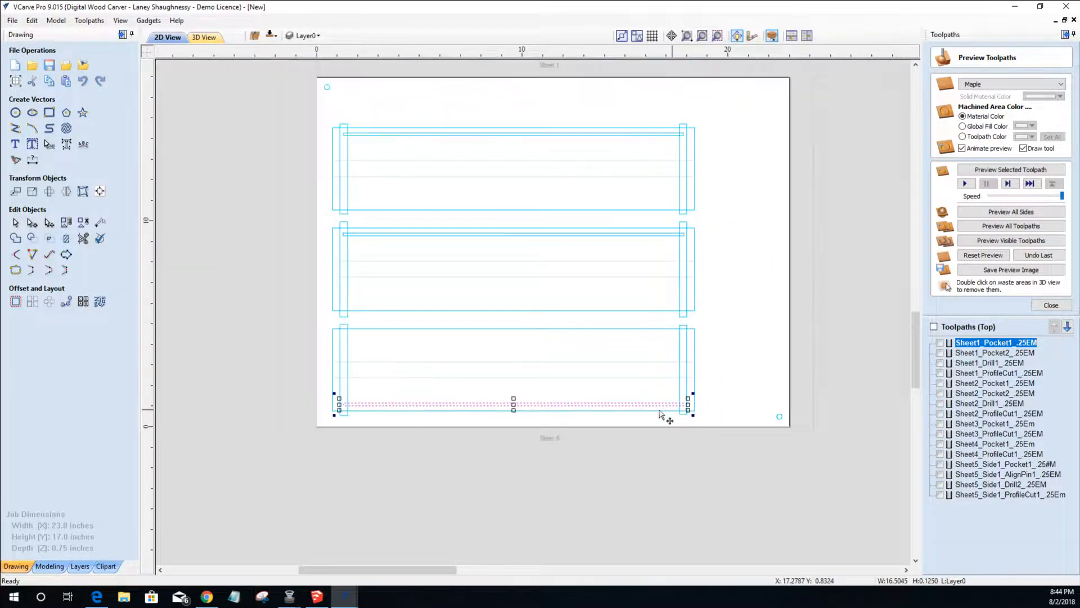
scroll(501, 394, up, 3)
scroll(501, 391, down, 2)
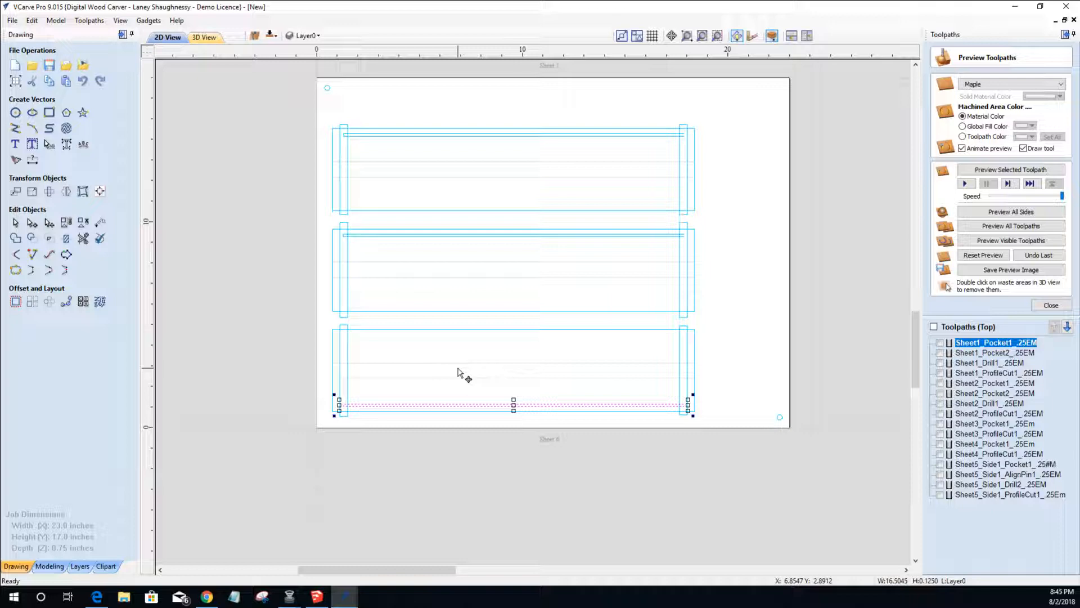
- Compare the drawer parts on the other sheets with the three finished parts on Sheet 6
scroll(463, 373, down, 5)
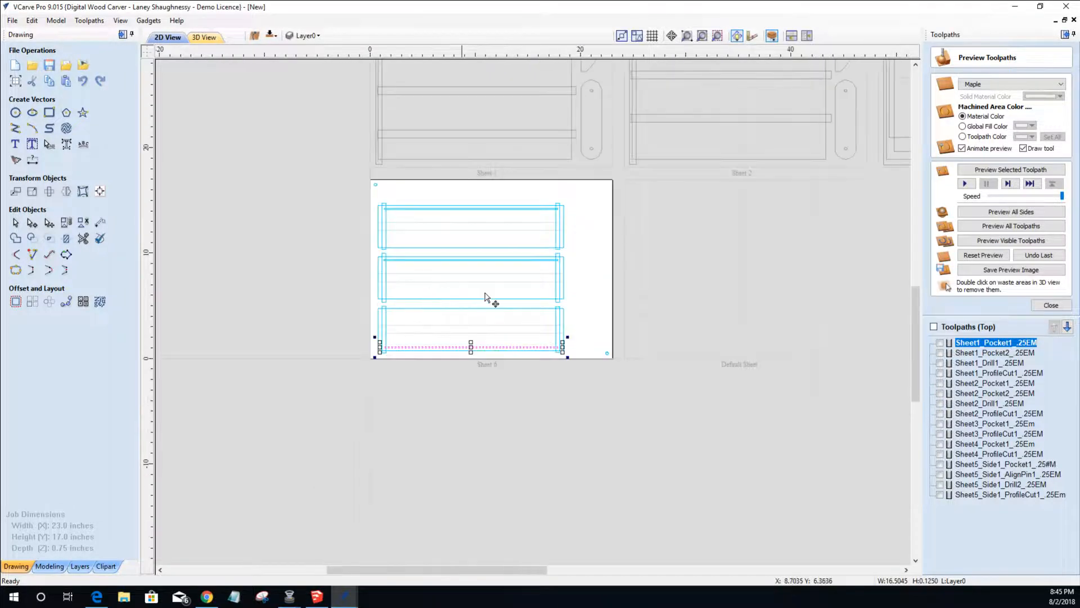
scroll(856, 179, down, 1)
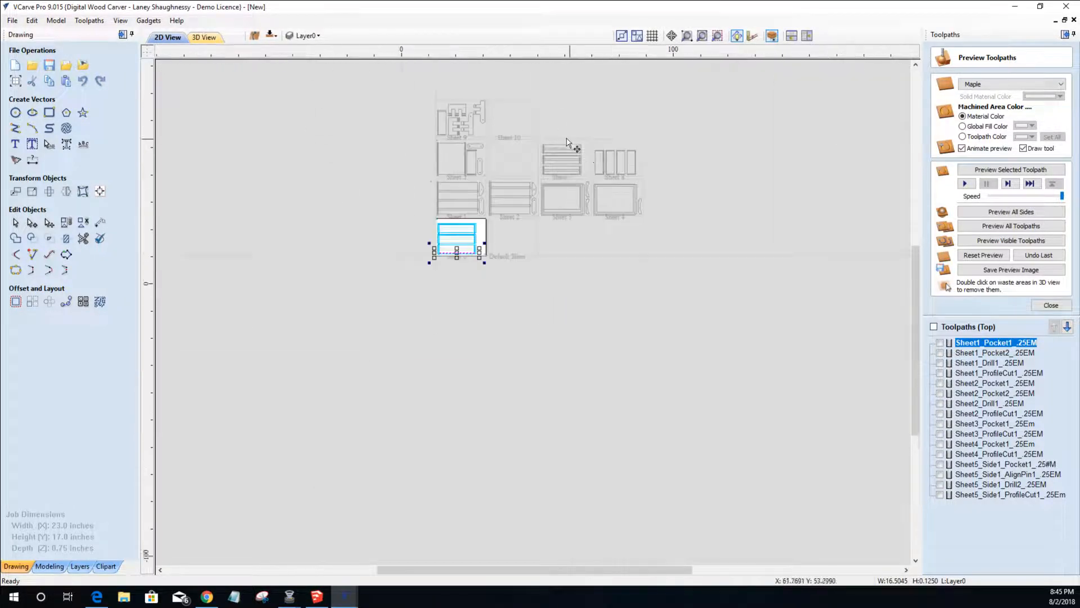
scroll(545, 169, up, 6)
scroll(545, 375, down, 1)
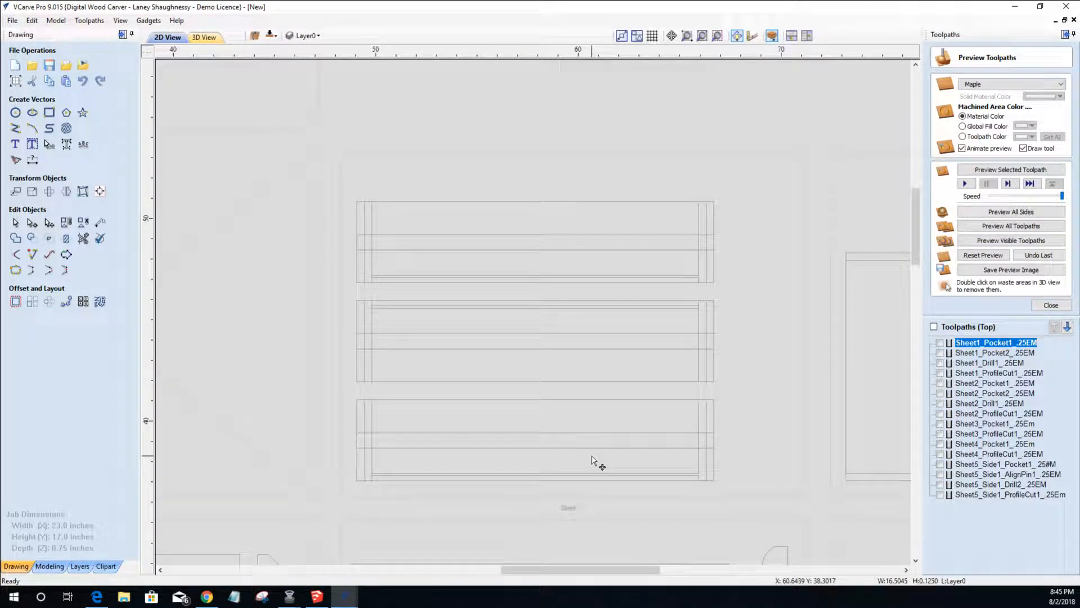
scroll(550, 456, up, 3)
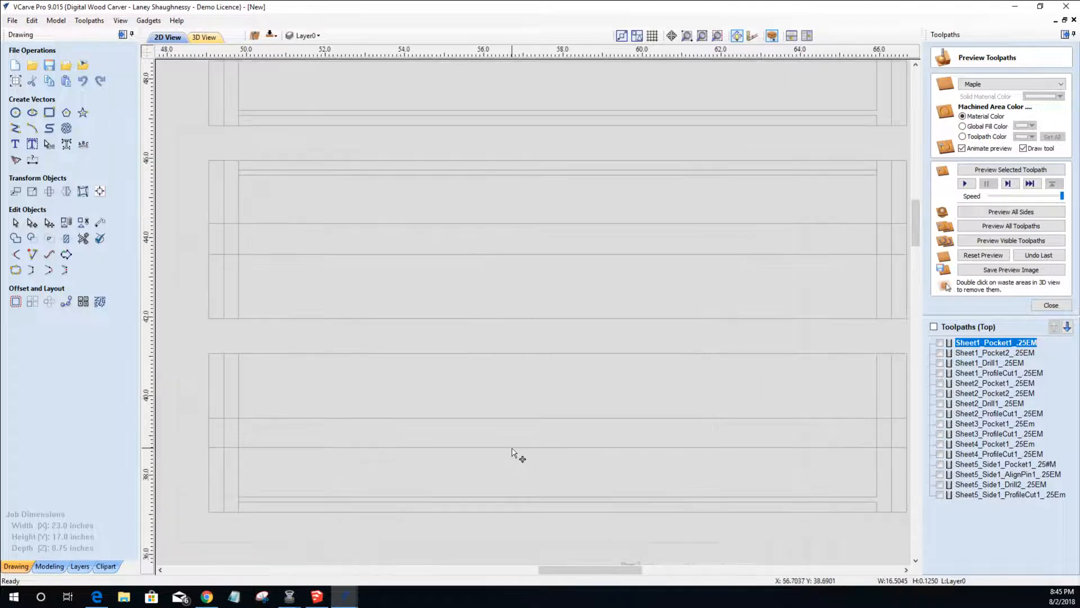
scroll(513, 453, down, 4)
scroll(512, 453, down, 6)
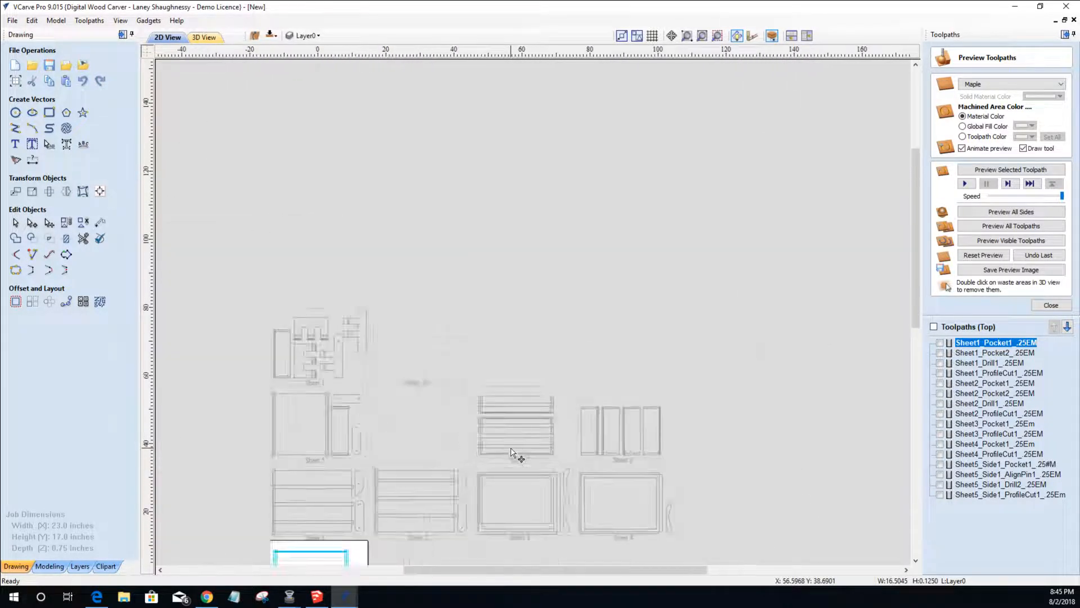
scroll(447, 508, up, 5)
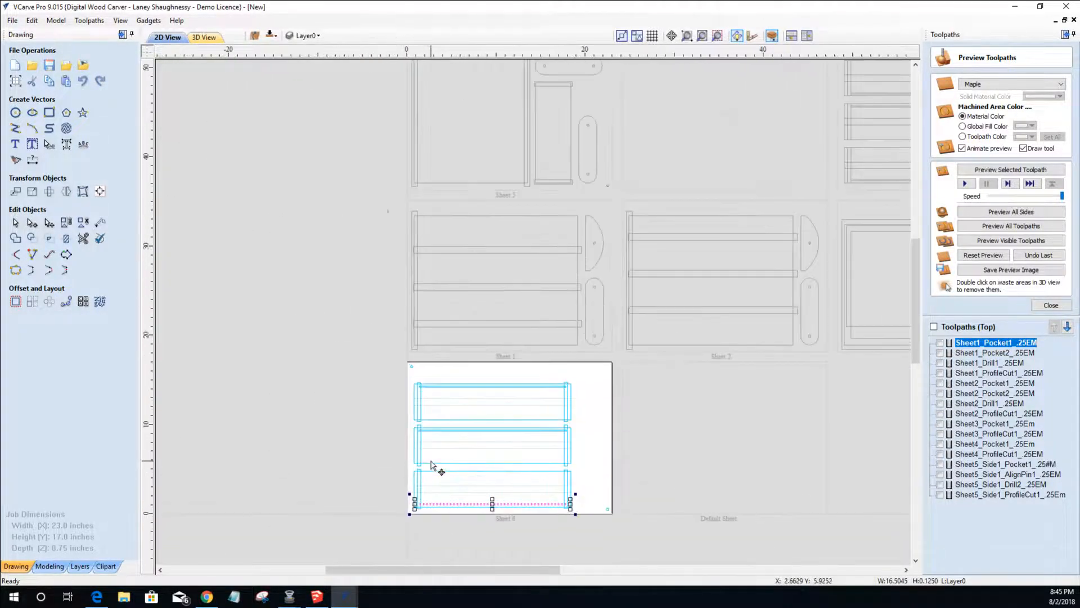
scroll(445, 478, up, 4)
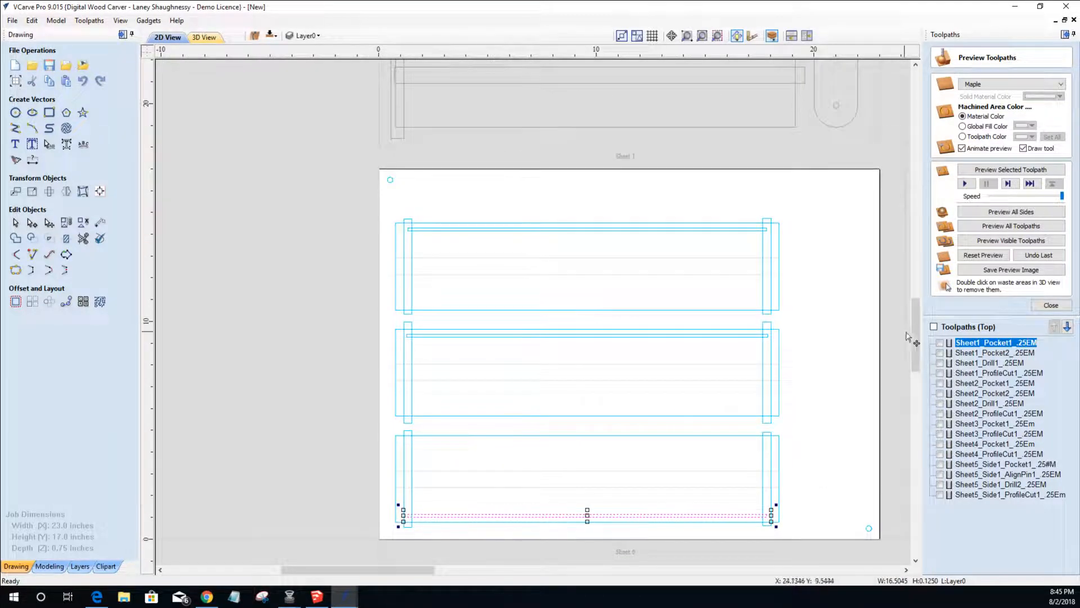
drag(916, 332, 918, 360)
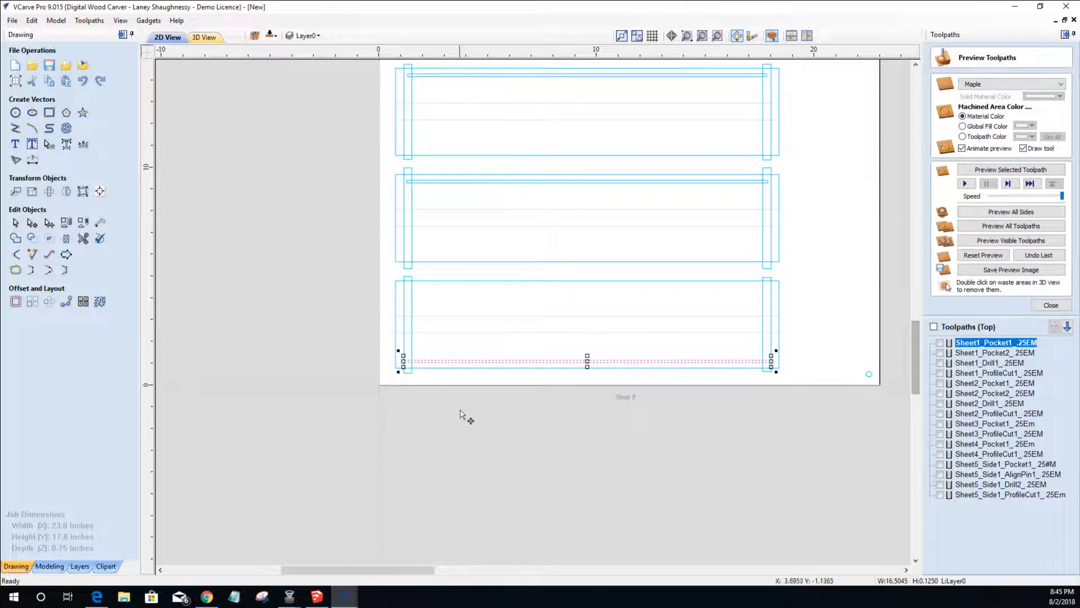
scroll(466, 417, down, 1)
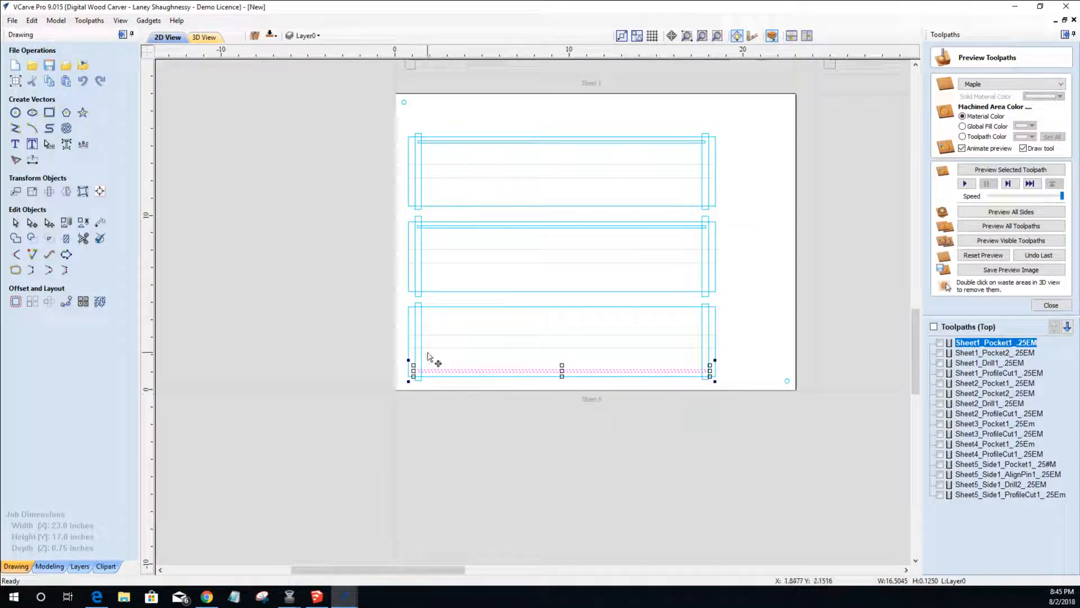
- Calculate a 0.375-inch-deep pocket toolpath for the three thin grooves, named Sheet6_side1_Pocket1_.25Em, and reset the toolpath preview
shift+click(472, 226)
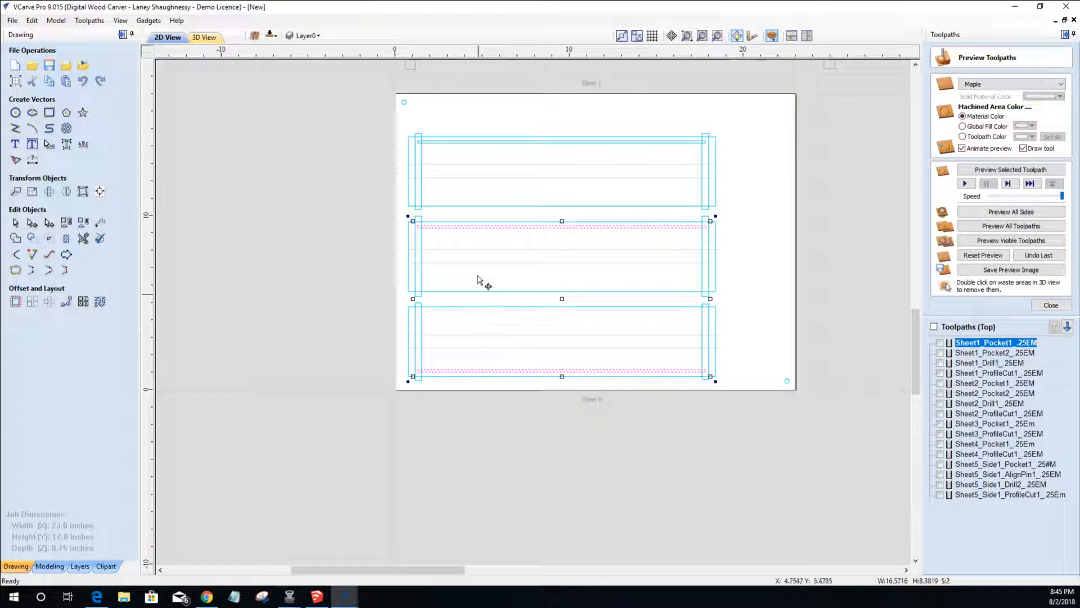
shift+click(485, 142)
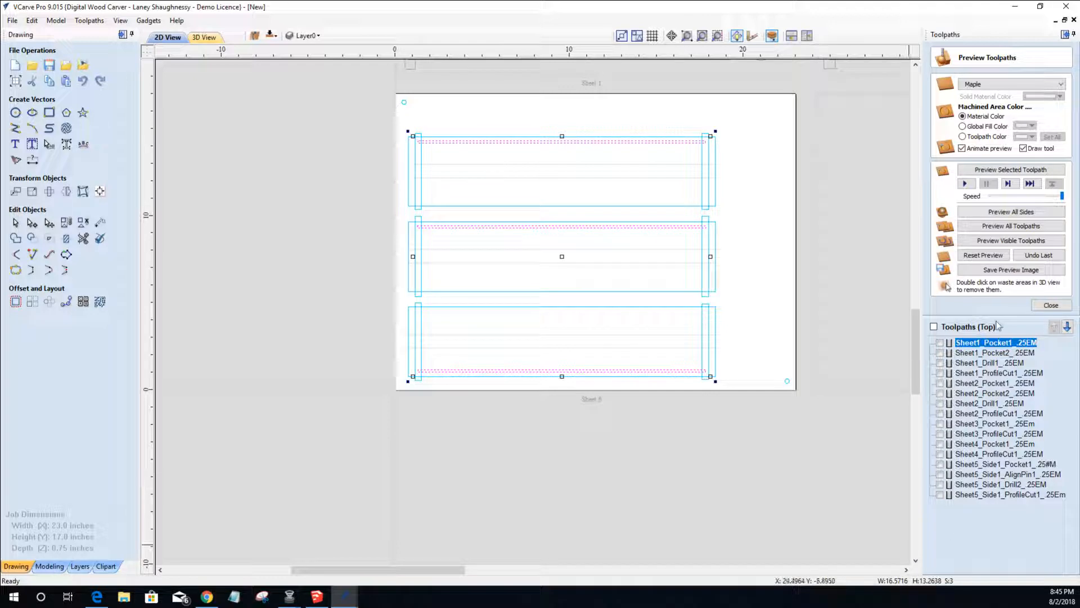
click(1051, 305)
click(959, 118)
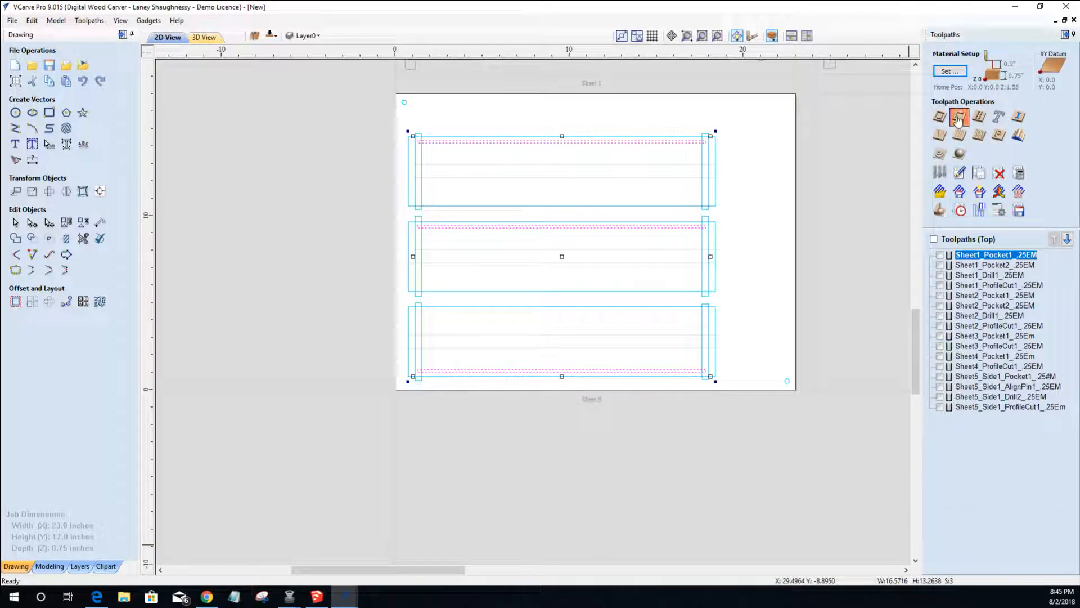
click(999, 447)
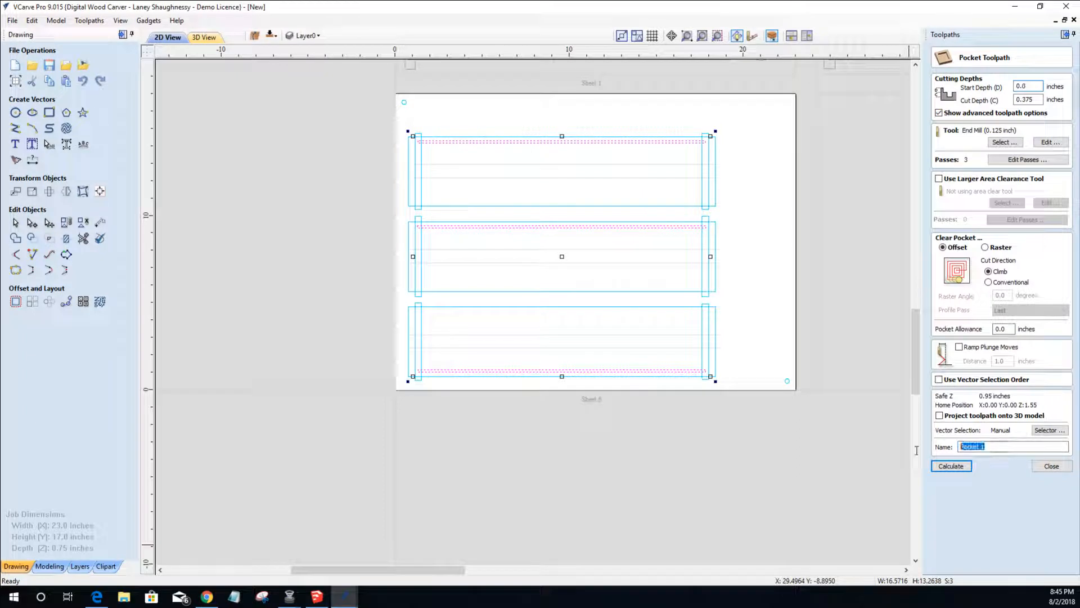
text(Sheet6)
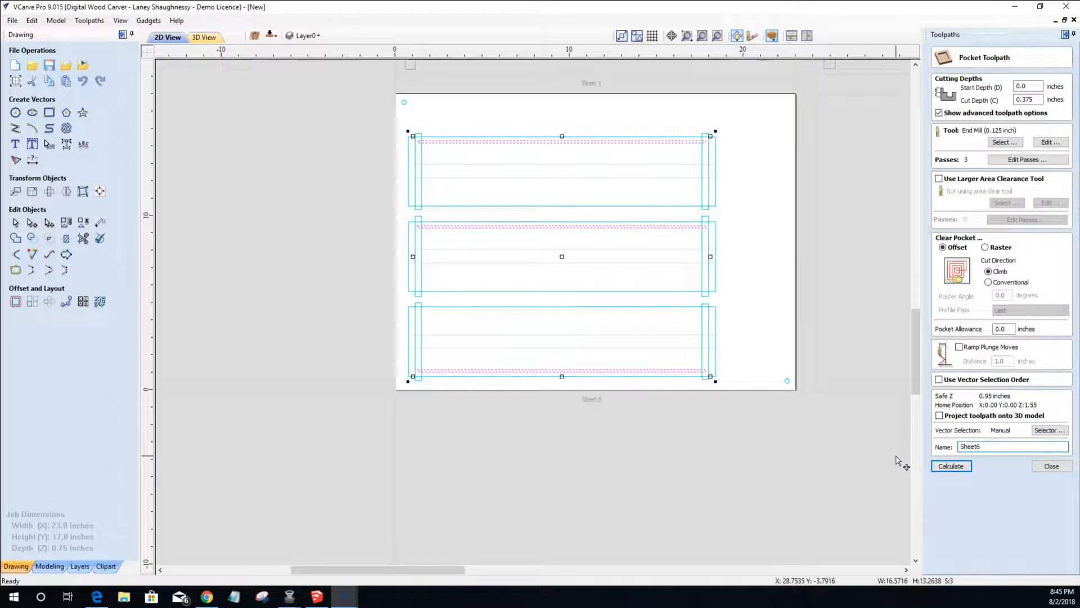
text(_side1_Pocket1_.25Em)
click(950, 466)
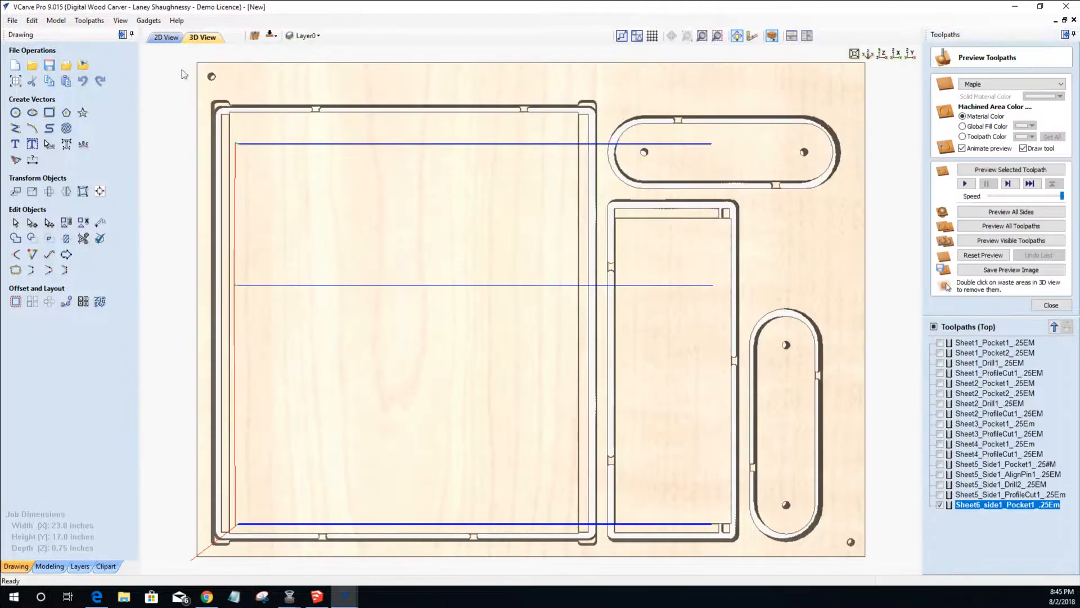
click(984, 255)
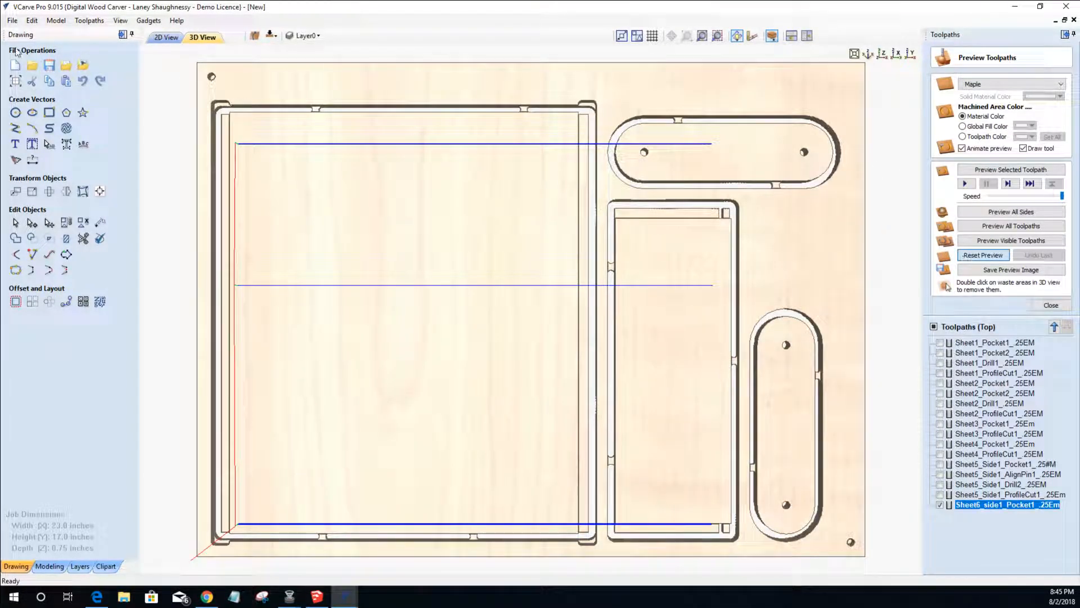
- Calculate a drilling toolpath for the two corner alignment circles with a 0.375-inch cut depth, named Sheet6_Side1_AlignmentPin_.25EM
click(158, 38)
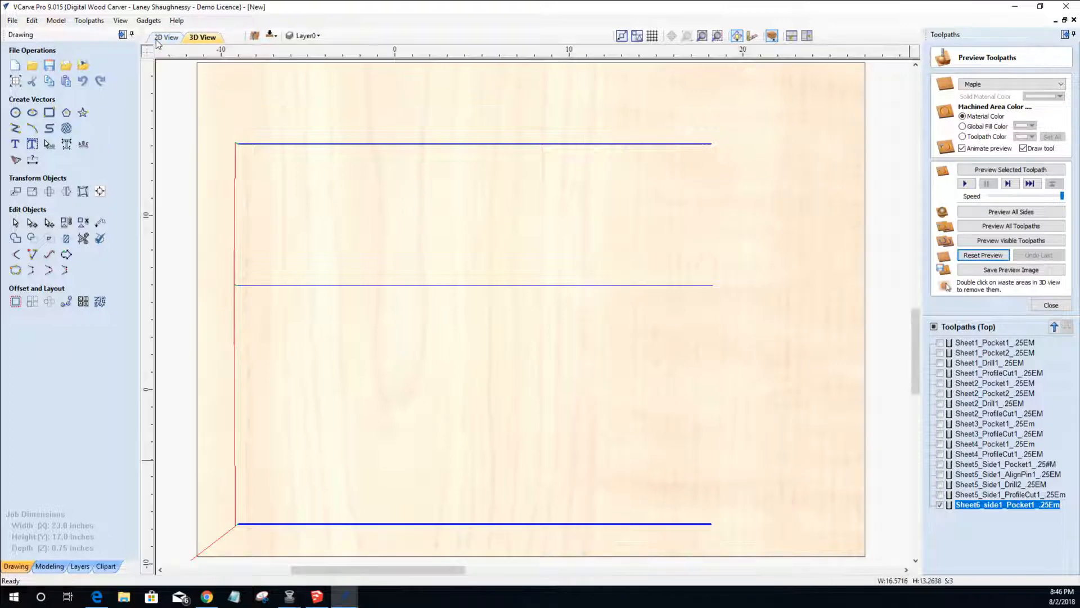
click(404, 103)
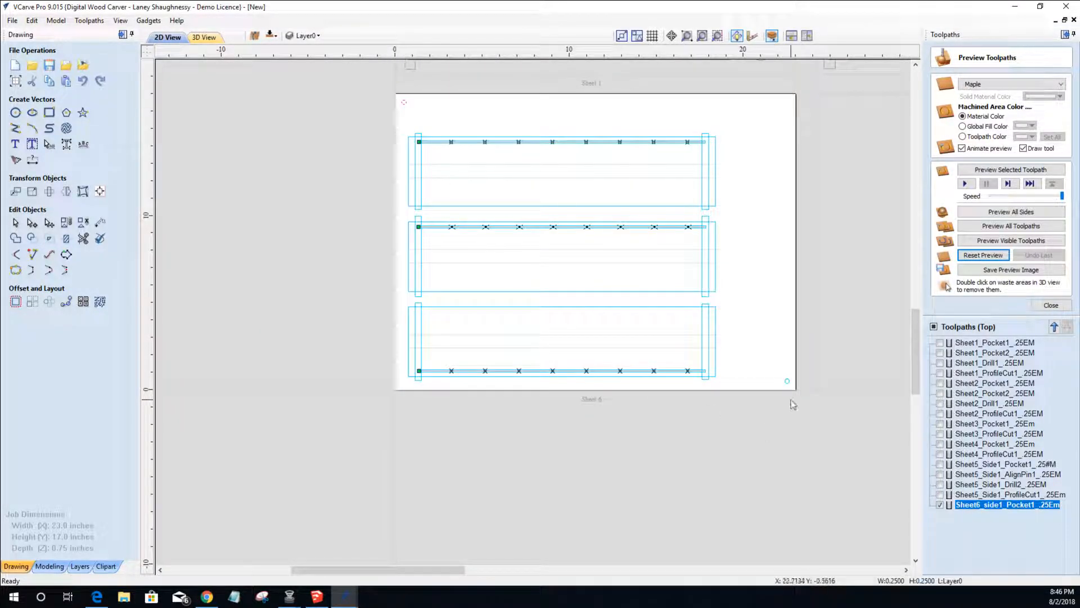
shift+click(787, 383)
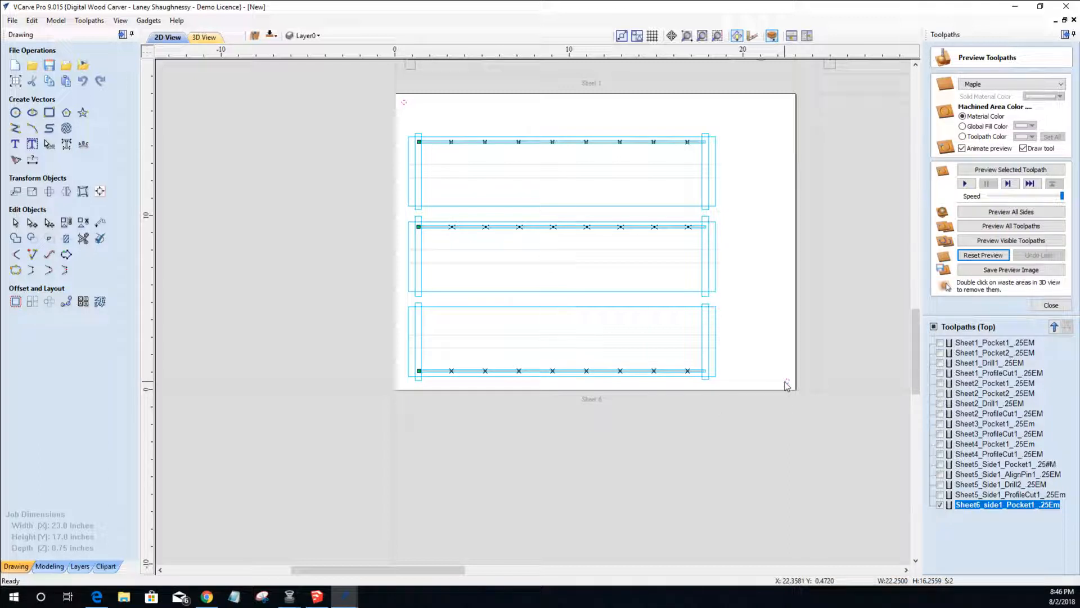
click(1051, 305)
click(979, 116)
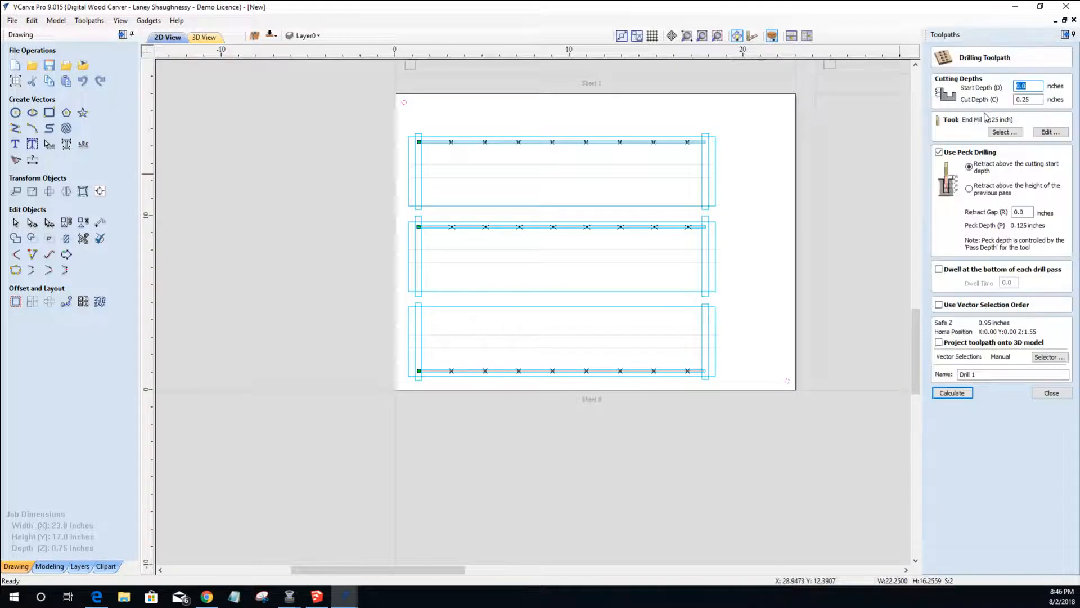
click(1025, 100)
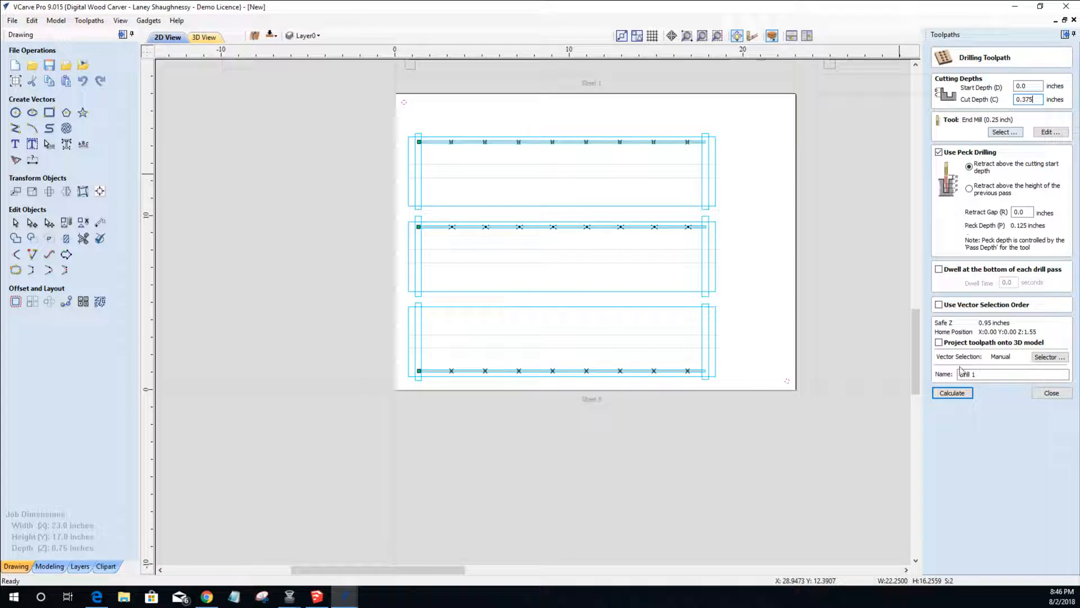
drag(981, 376, 949, 380)
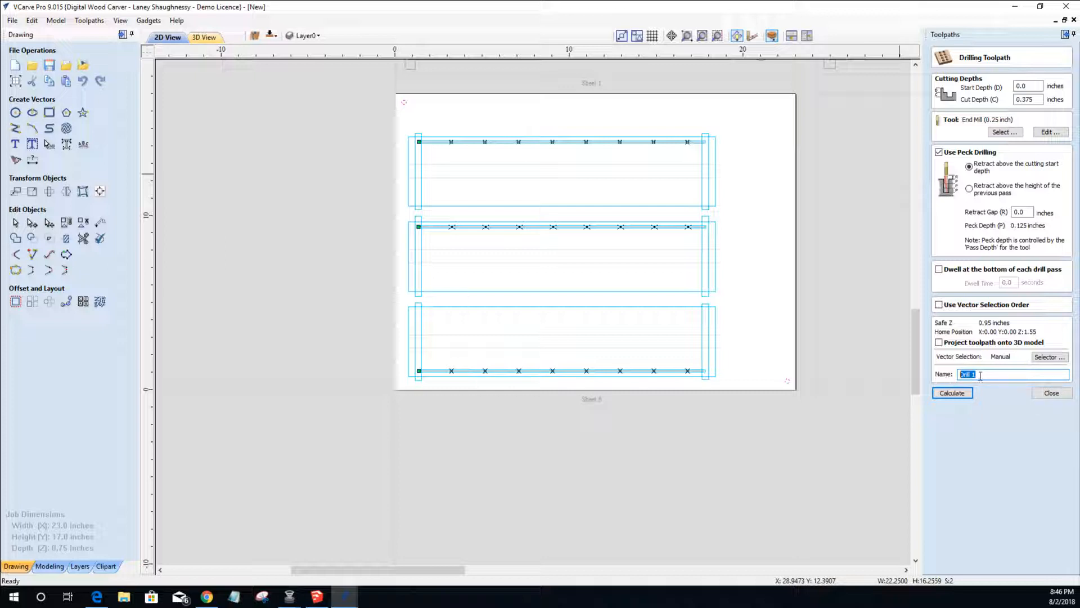
text(Sheet6)
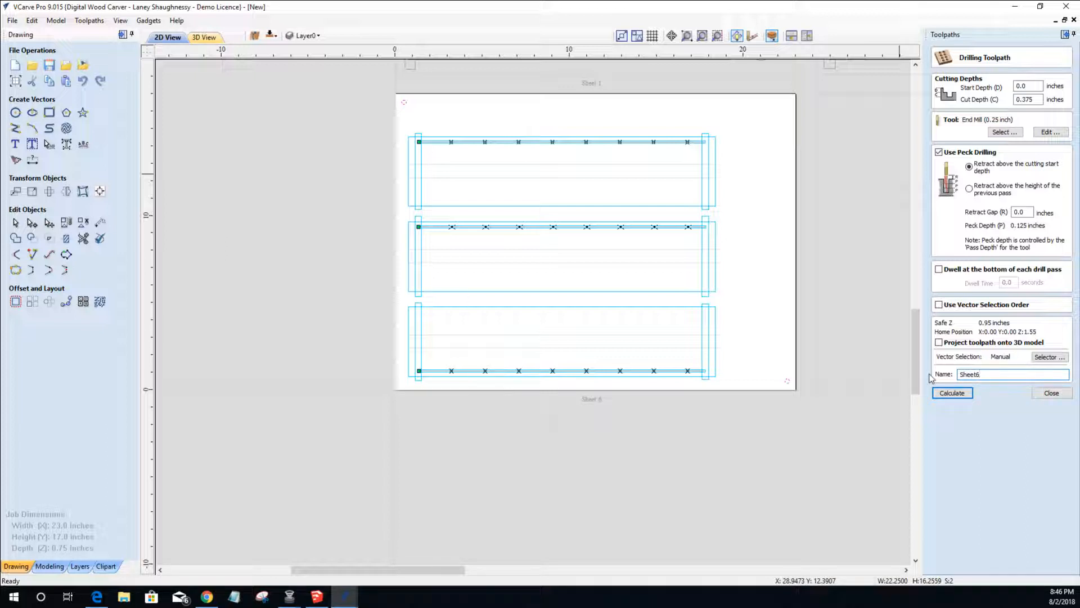
text(_Side1_AlignmentPin_.25EM)
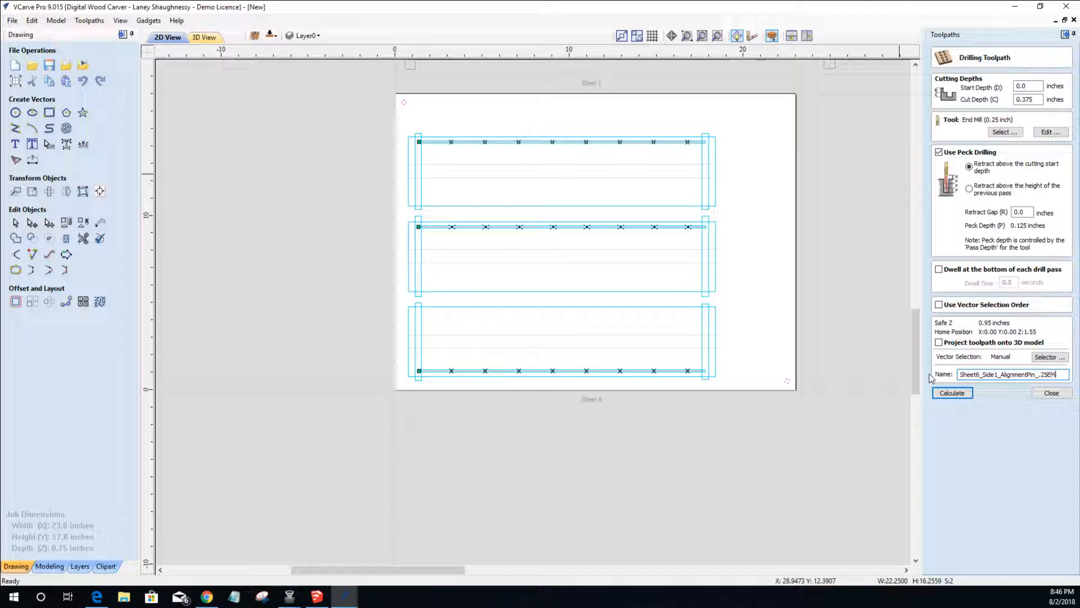
click(951, 393)
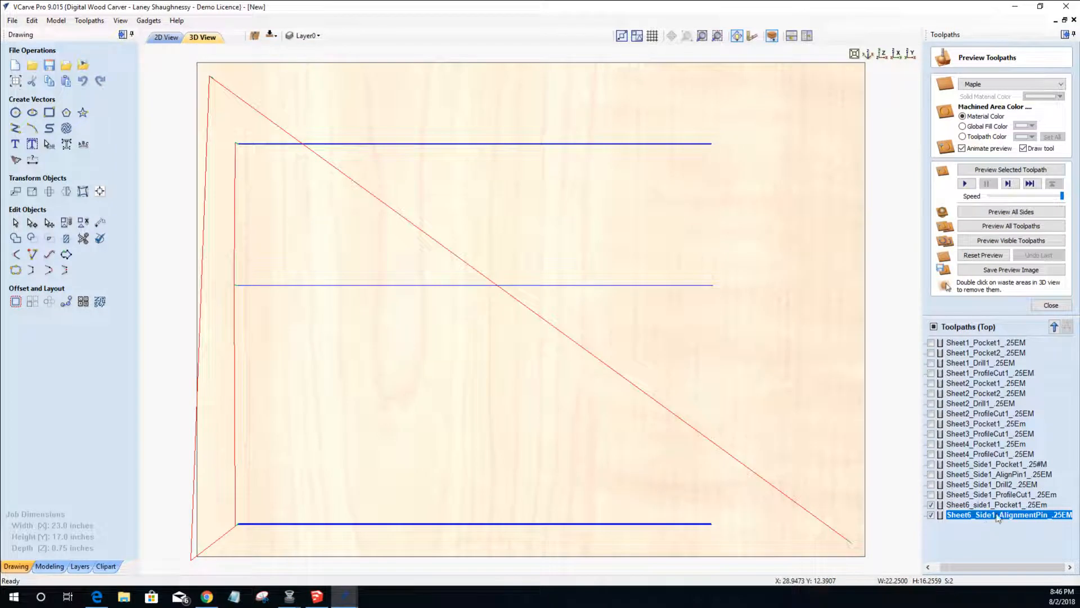
- Order the alignment pin toolpath before the Sheet 6 groove pocket and recalculate the pocket under the name Sheet6_side1_Pocket1_.125Em
drag(986, 518, 964, 510)
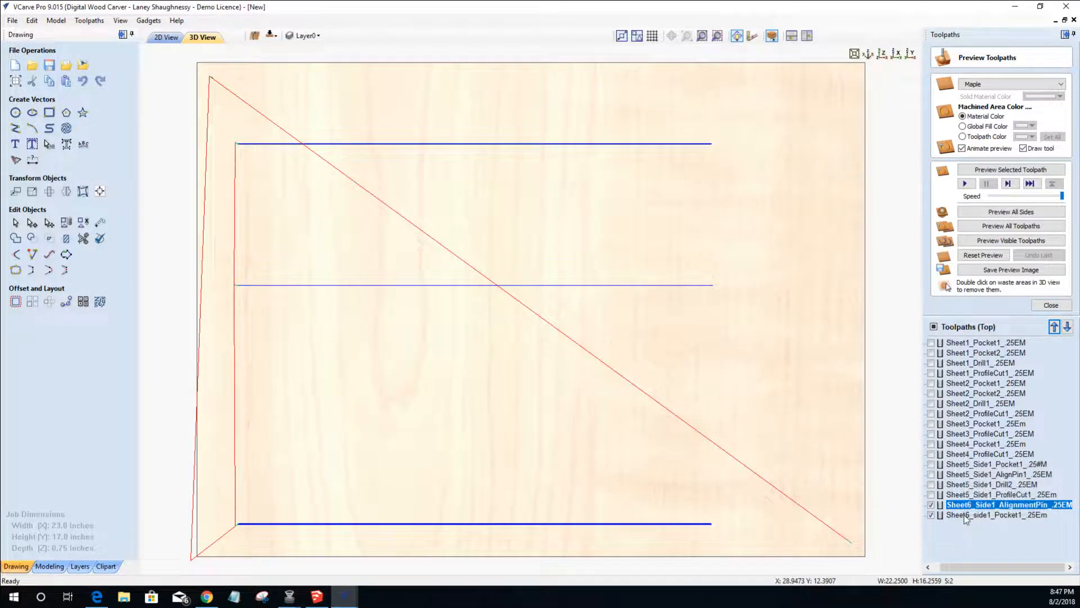
double_click(965, 514)
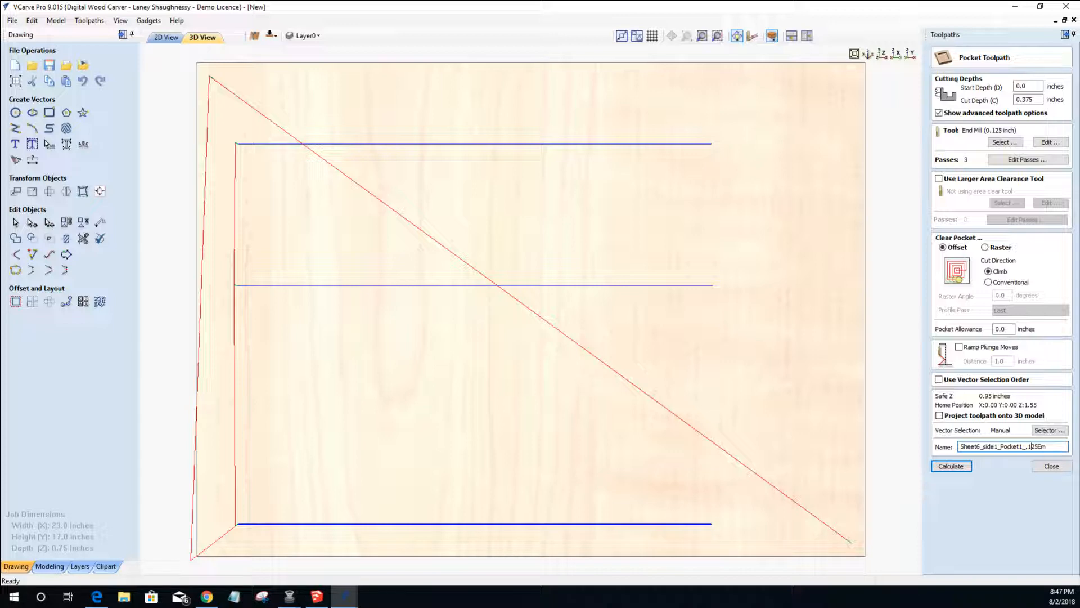
click(951, 467)
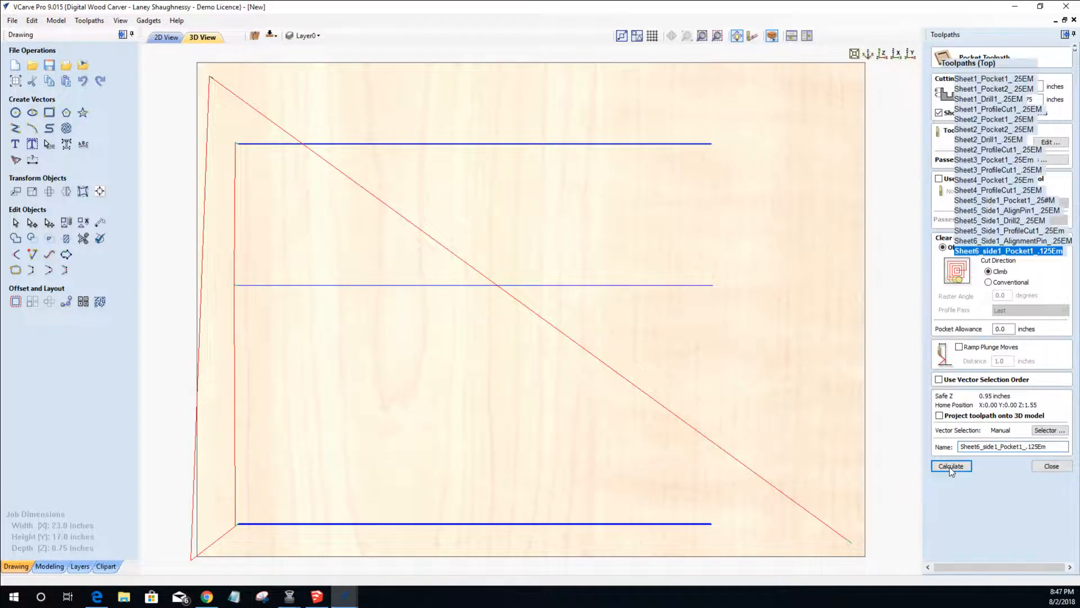
- Set up a pocket toolpath for the six narrow vertical dado rectangles on Sheet 6 using the End Mill (0.25 inch)
click(167, 37)
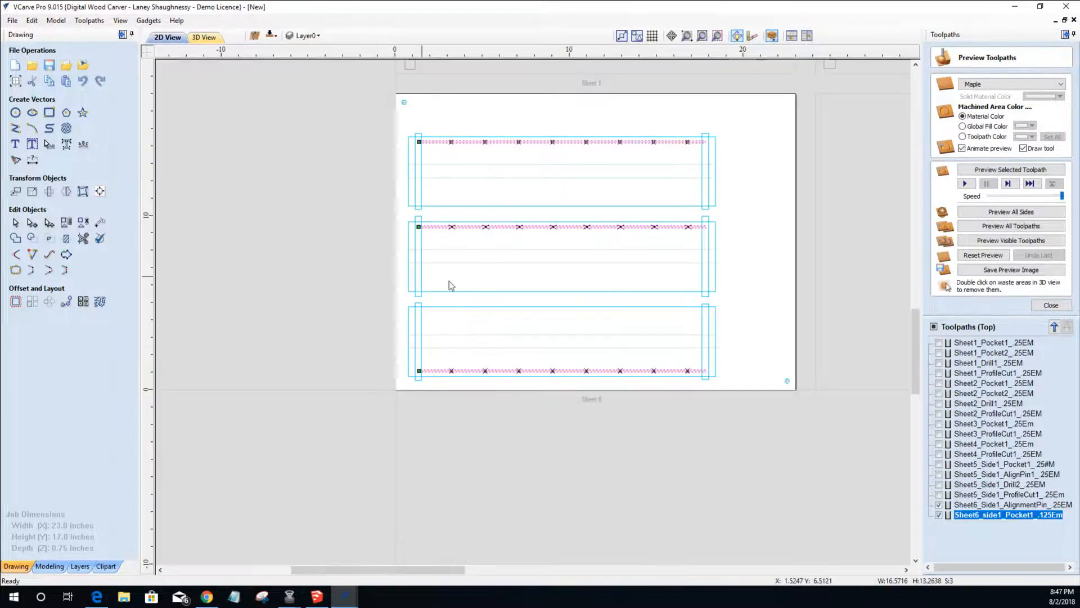
click(708, 307)
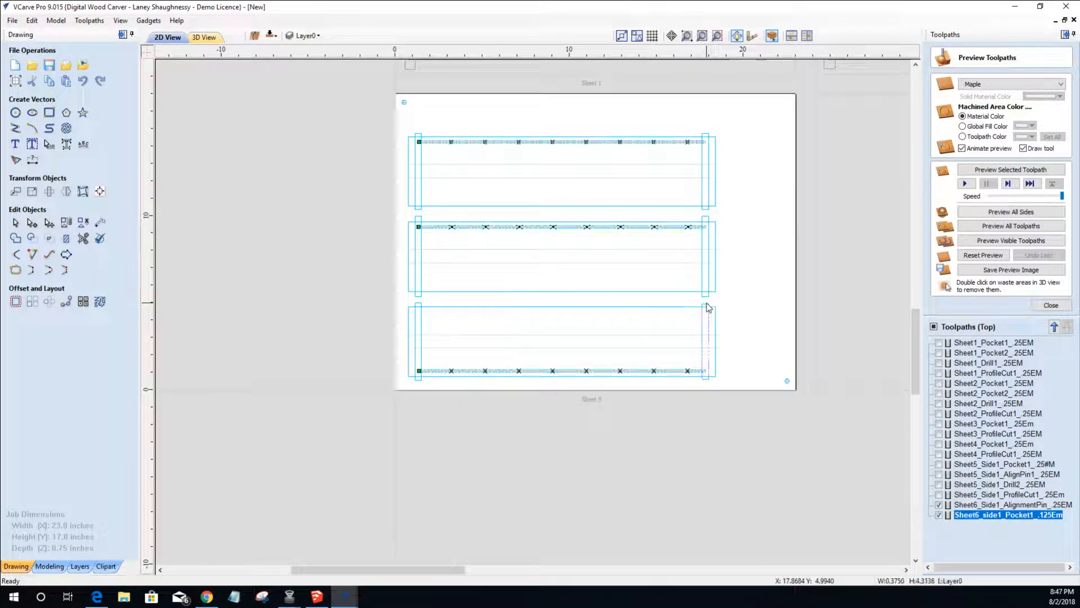
shift+click(418, 306)
shift+click(417, 281)
shift+click(418, 192)
shift+click(705, 194)
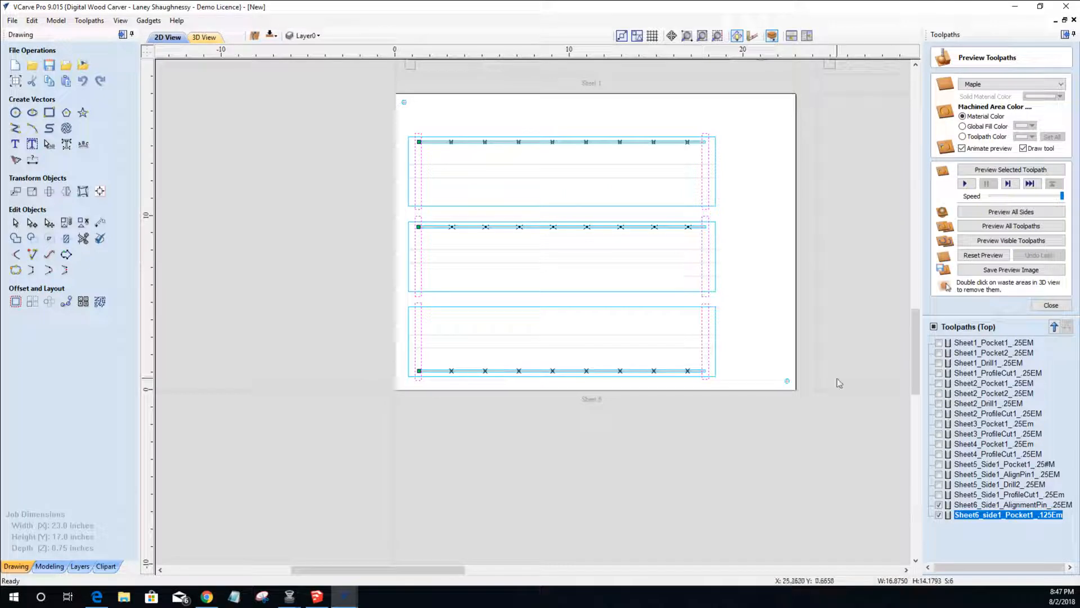
click(1051, 305)
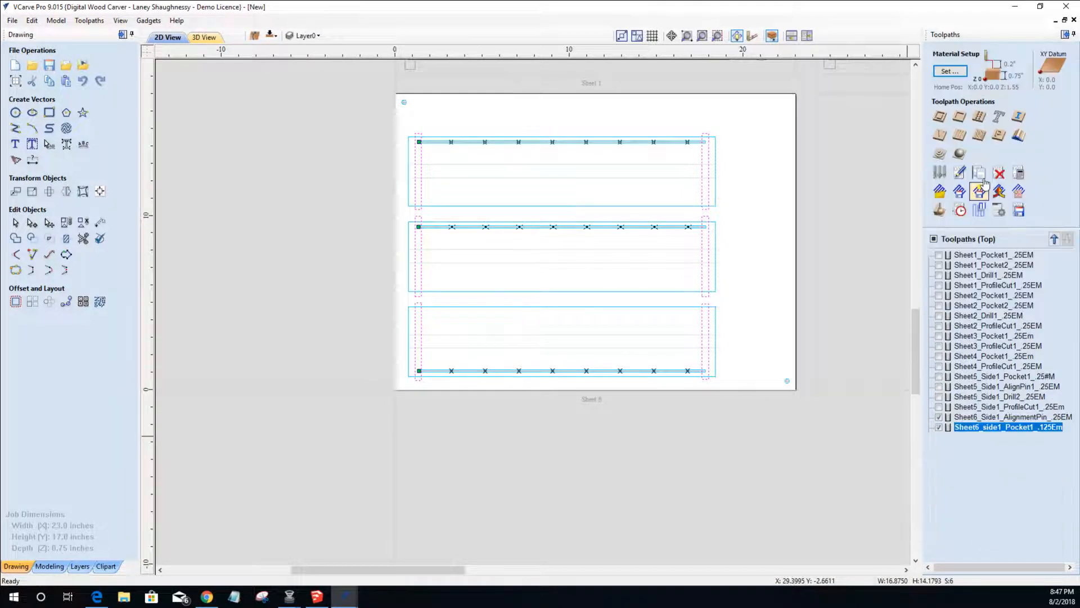
click(960, 117)
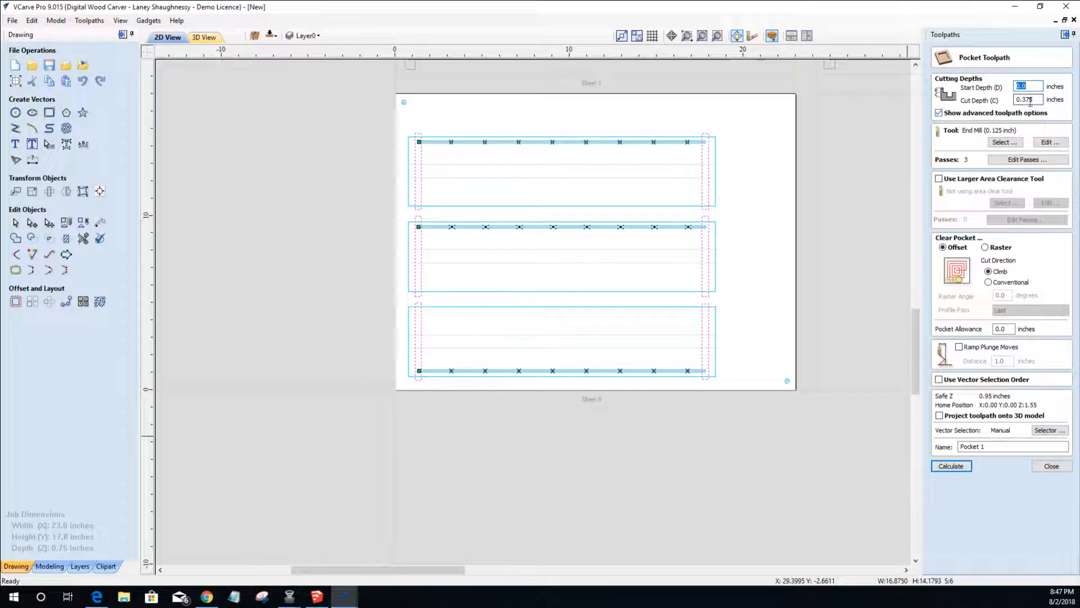
click(1004, 142)
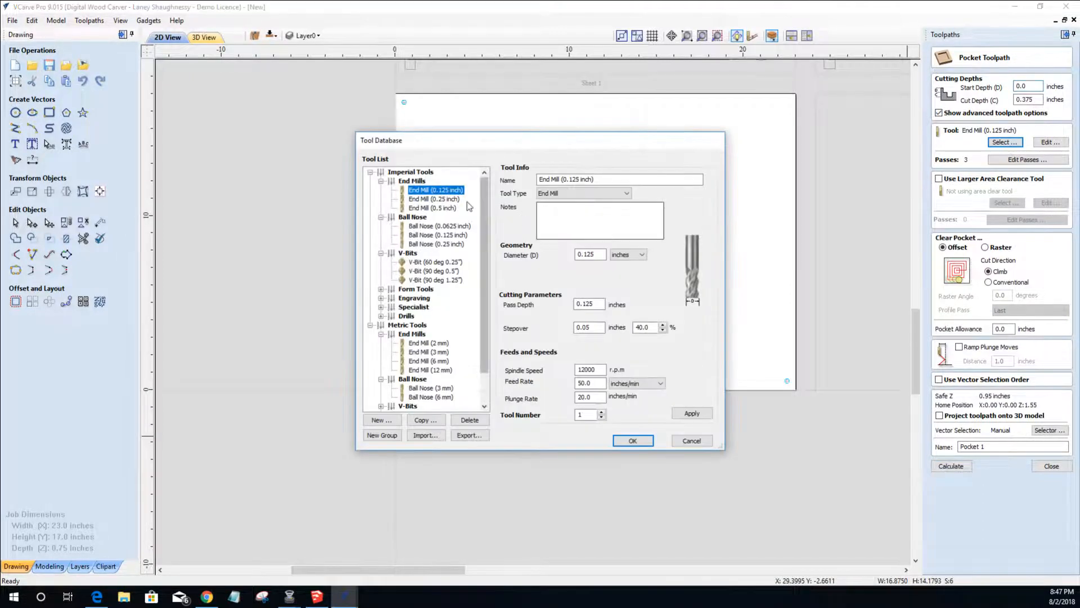
click(445, 199)
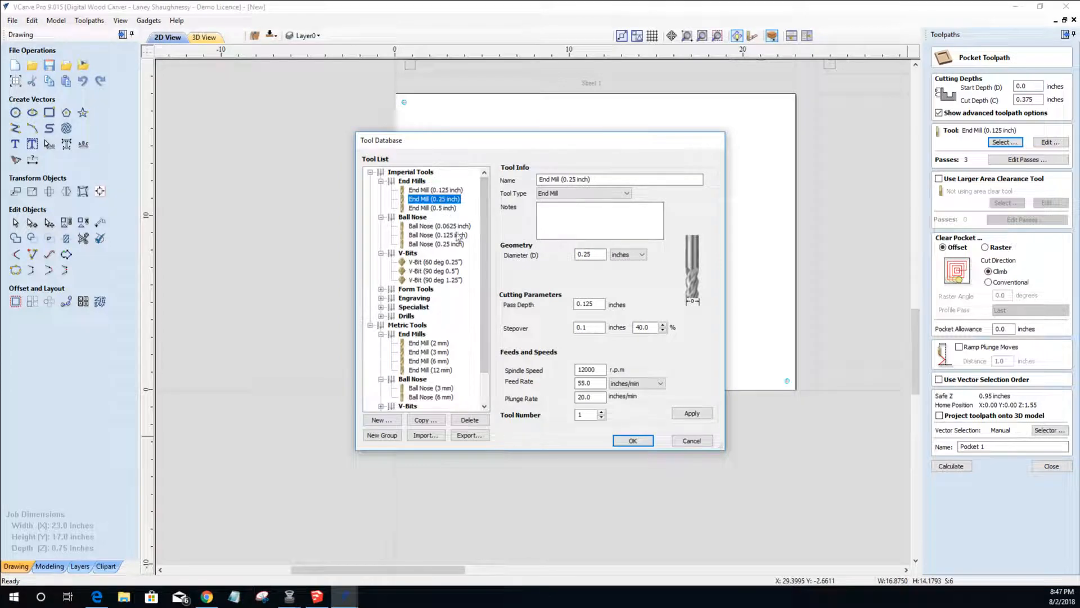
click(632, 441)
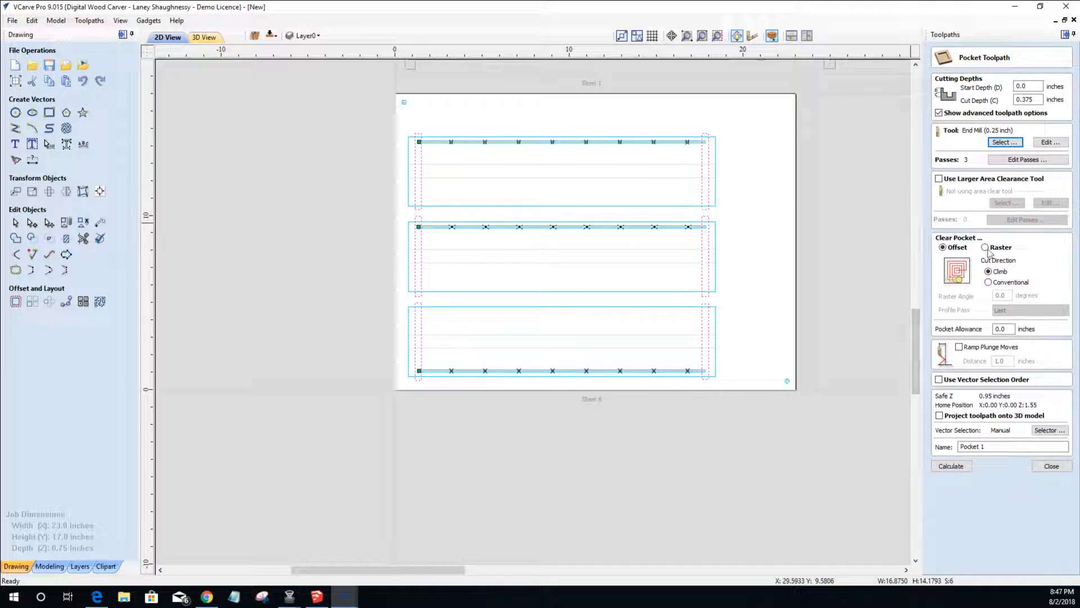
- Name the dado pocket toolpath Sheet6_Side1_Pocket2_.25EM and calculate it
drag(997, 445, 933, 447)
text(Sheet)
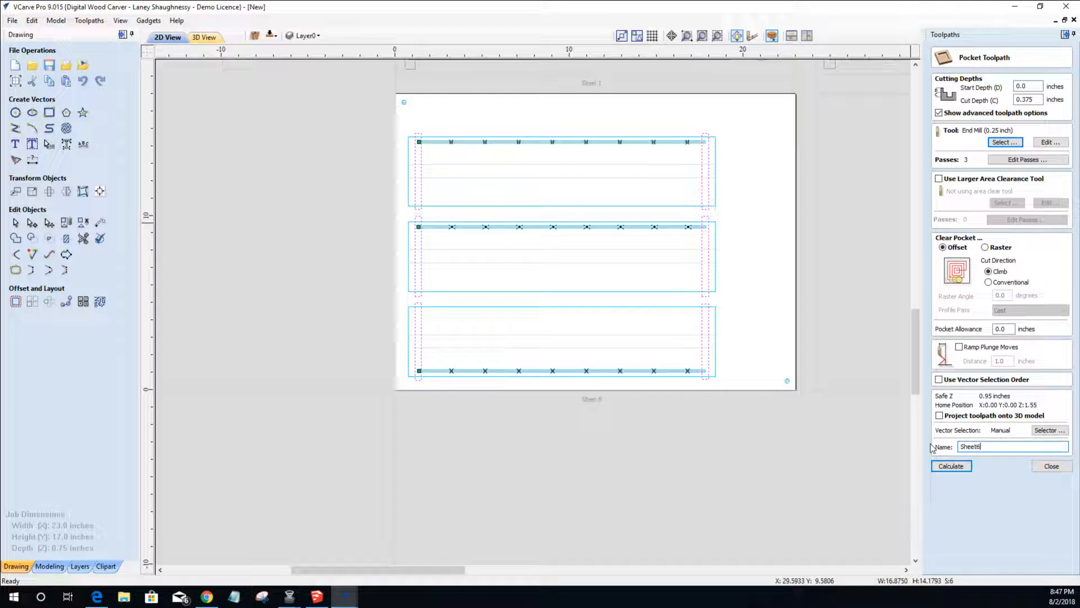
text(6_Side1_Pocket2_.25EM)
click(951, 466)
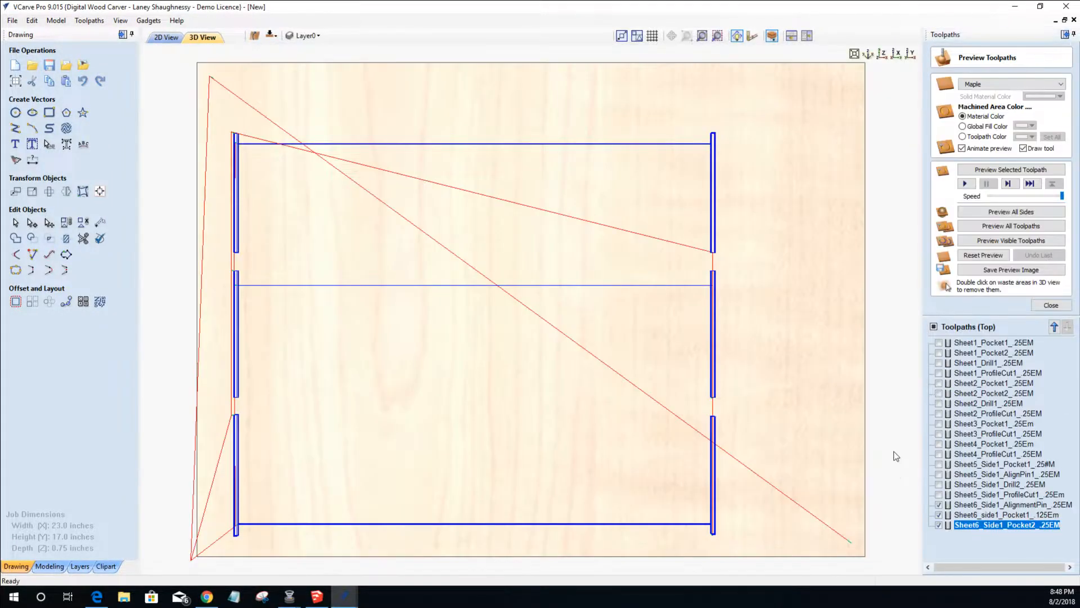
- Hide the three Sheet 6 toolpaths and start a 2D profile toolpath on the three drawer part outlines
click(167, 38)
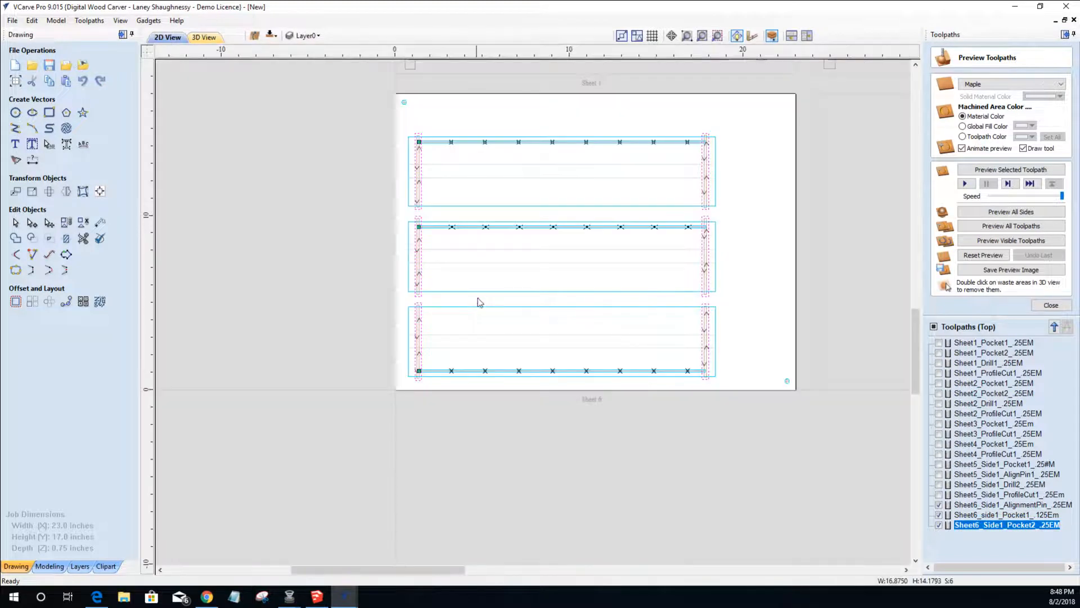
click(716, 333)
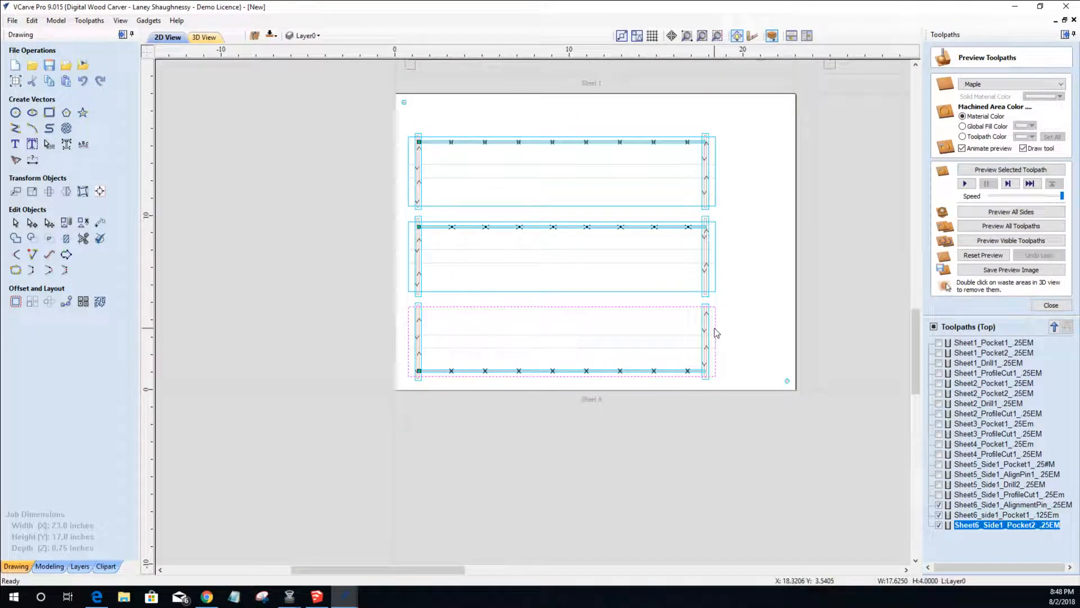
click(939, 505)
click(940, 514)
click(939, 525)
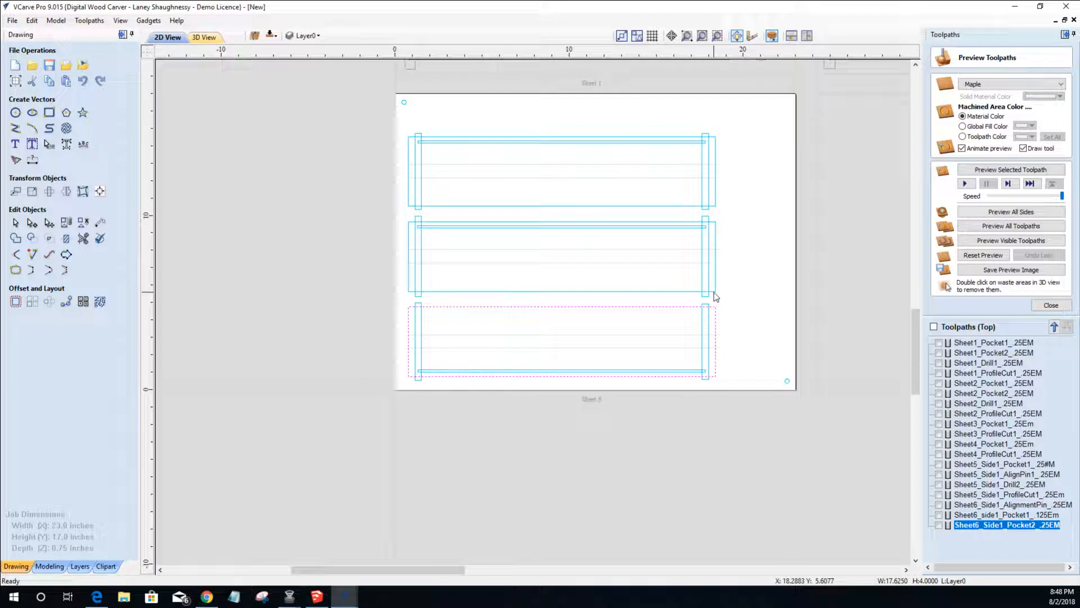
shift+click(716, 296)
shift+click(715, 211)
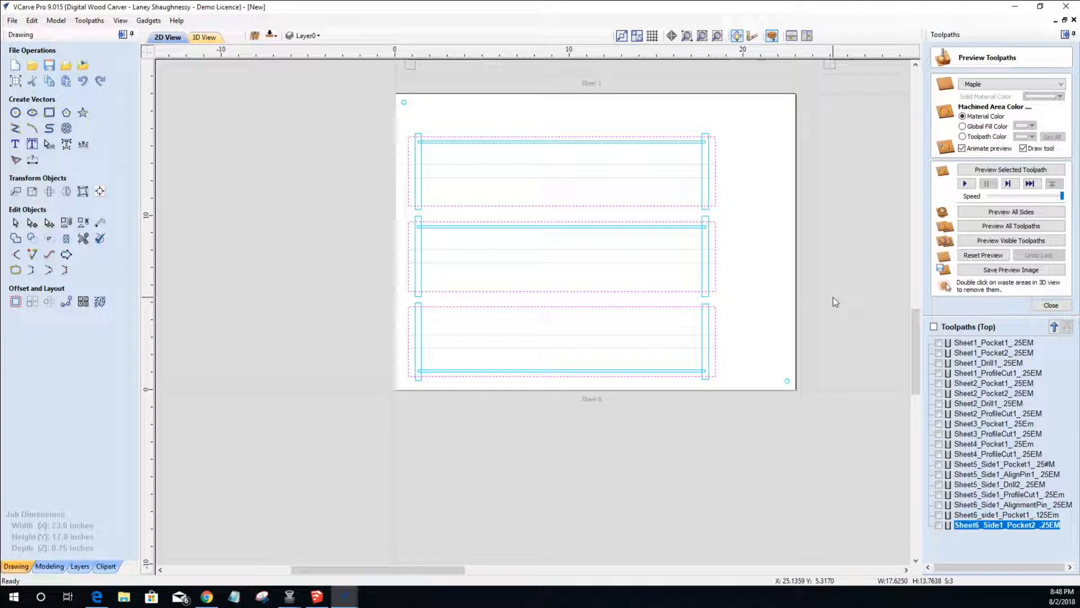
click(1052, 305)
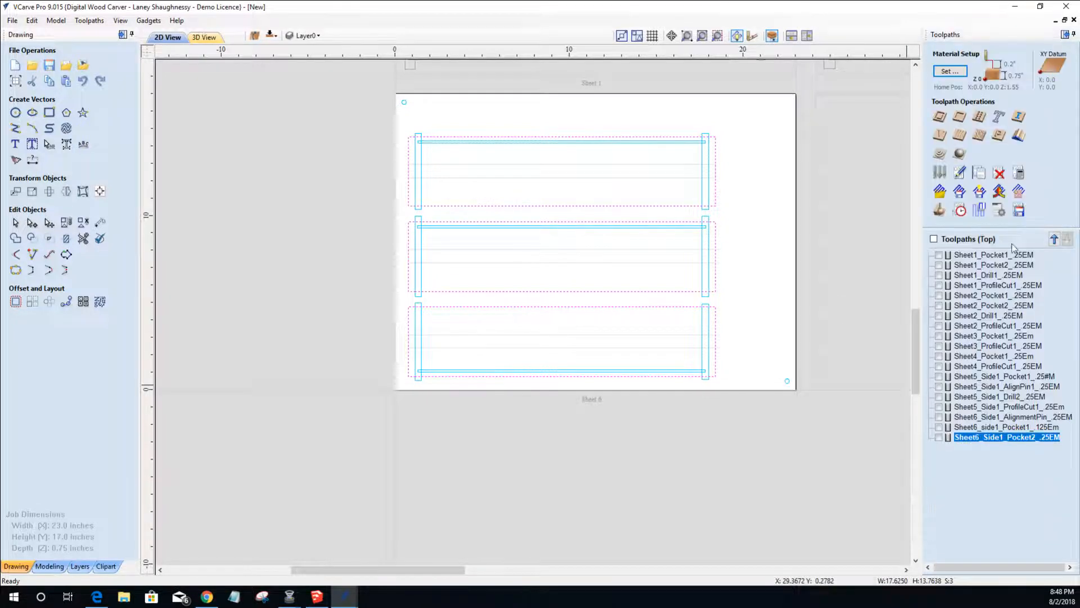
click(938, 118)
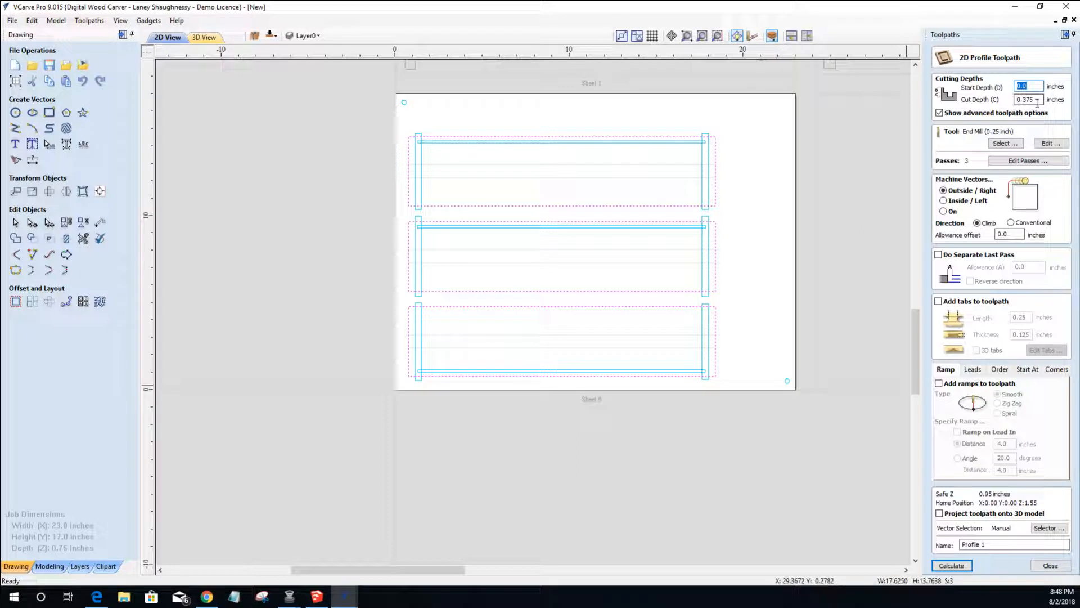
- Enable tabs on the profile toolpath and place four on each drawer part outline, two along each long edge
click(939, 301)
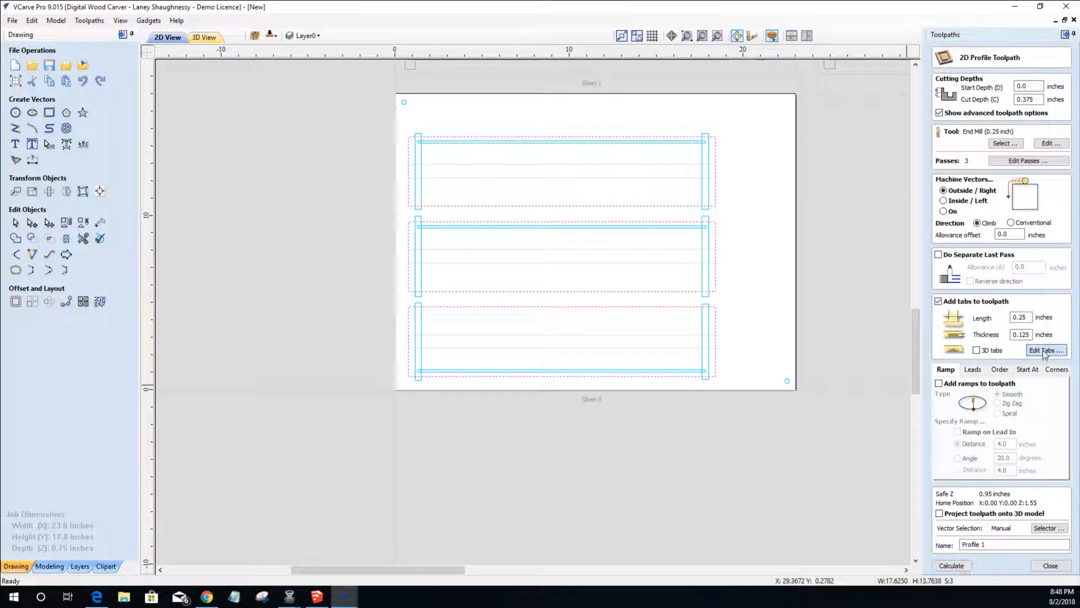
click(1045, 351)
click(467, 137)
click(466, 206)
click(645, 206)
click(480, 222)
click(636, 222)
click(652, 292)
click(458, 292)
click(467, 307)
click(655, 306)
click(657, 375)
click(467, 376)
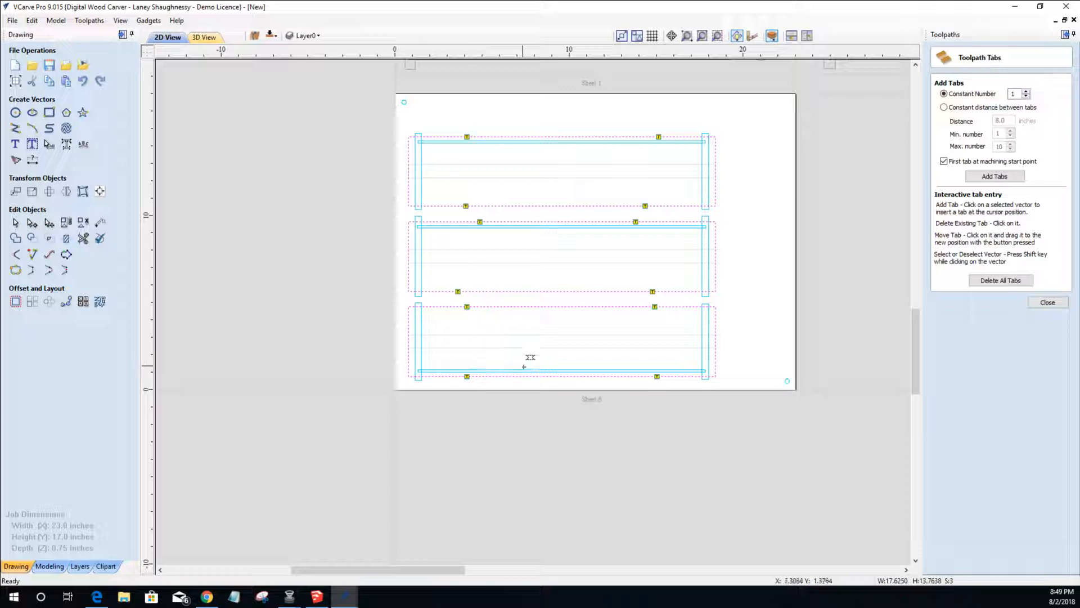
- Finish the tab placement, name the profile toolpath Sheet6_Side1_ProfileCut_.25EM and calculate it
click(1048, 303)
drag(990, 544, 938, 547)
text(Sheet6_Side)
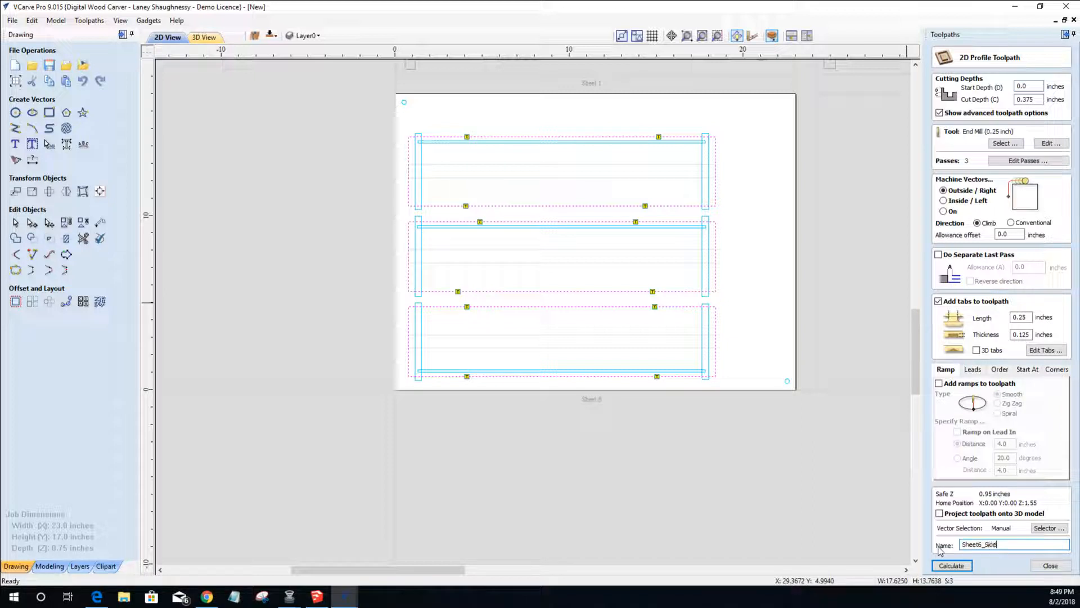
text(1_ProfileCU)
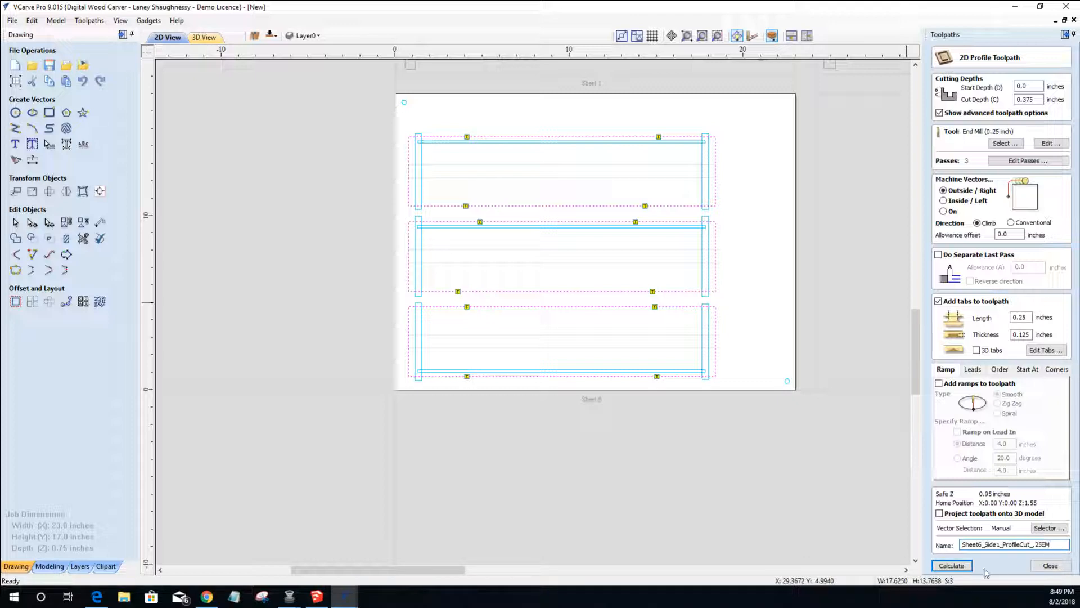
click(951, 566)
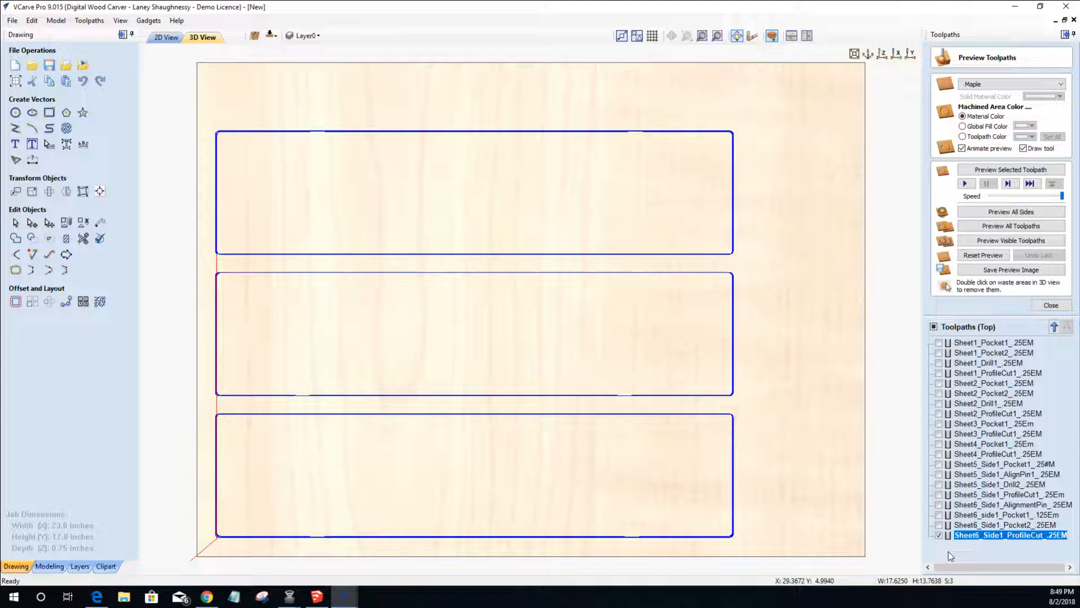
- Hide the profile toolpath and copy the three drawer part outlines and the two corner alignment circles to the other side
click(168, 38)
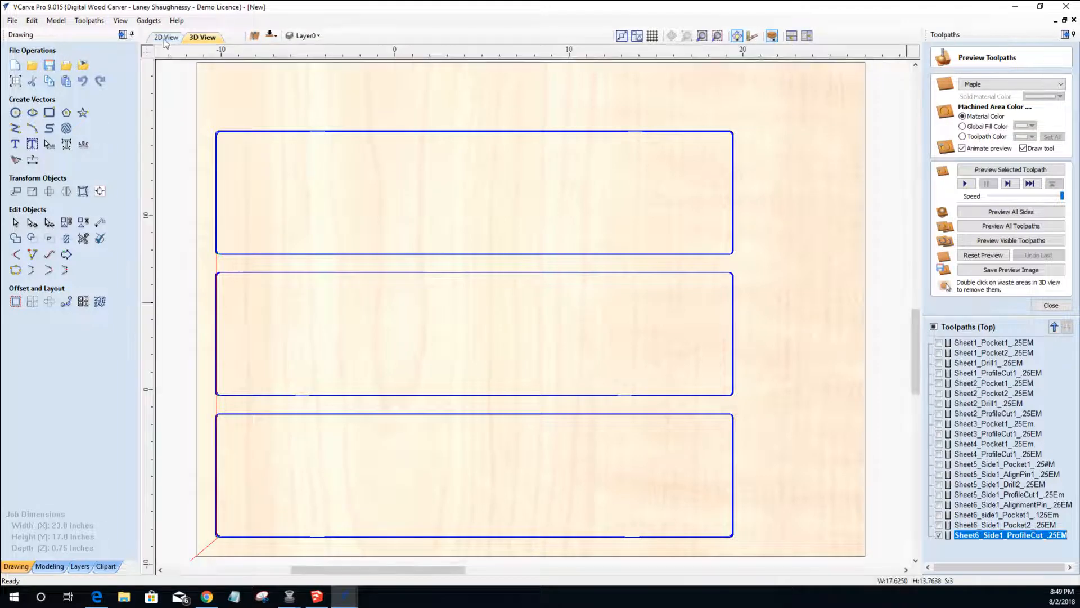
click(938, 535)
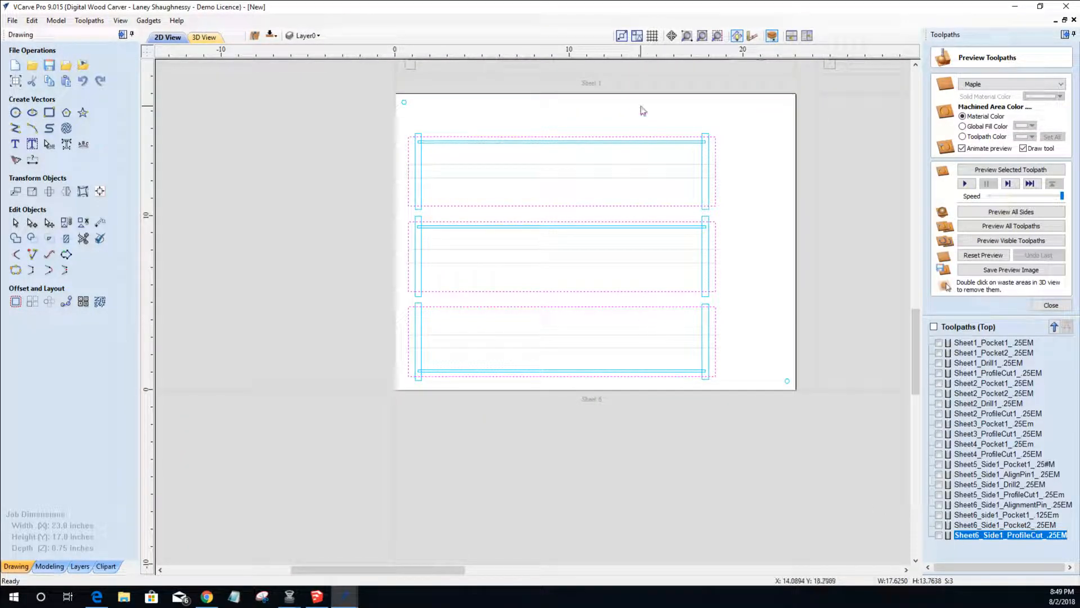
right_click(601, 141)
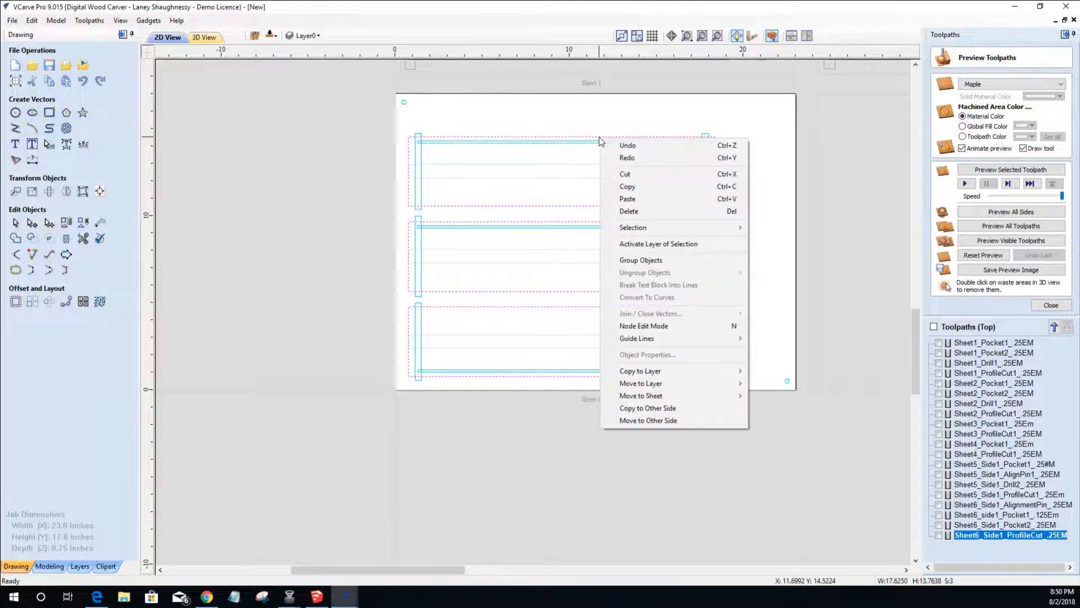
click(565, 129)
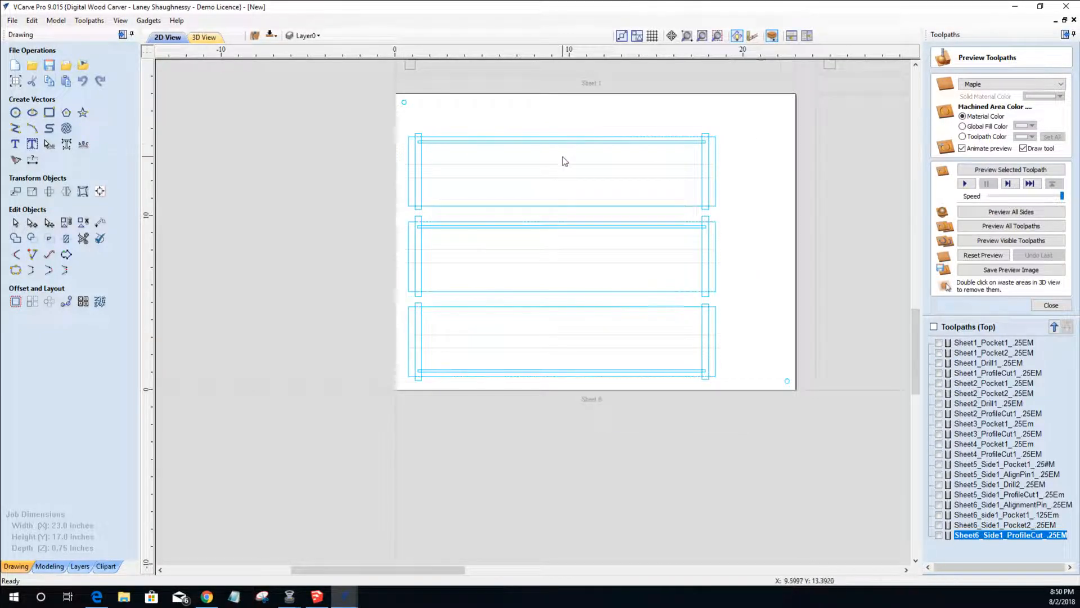
click(567, 143)
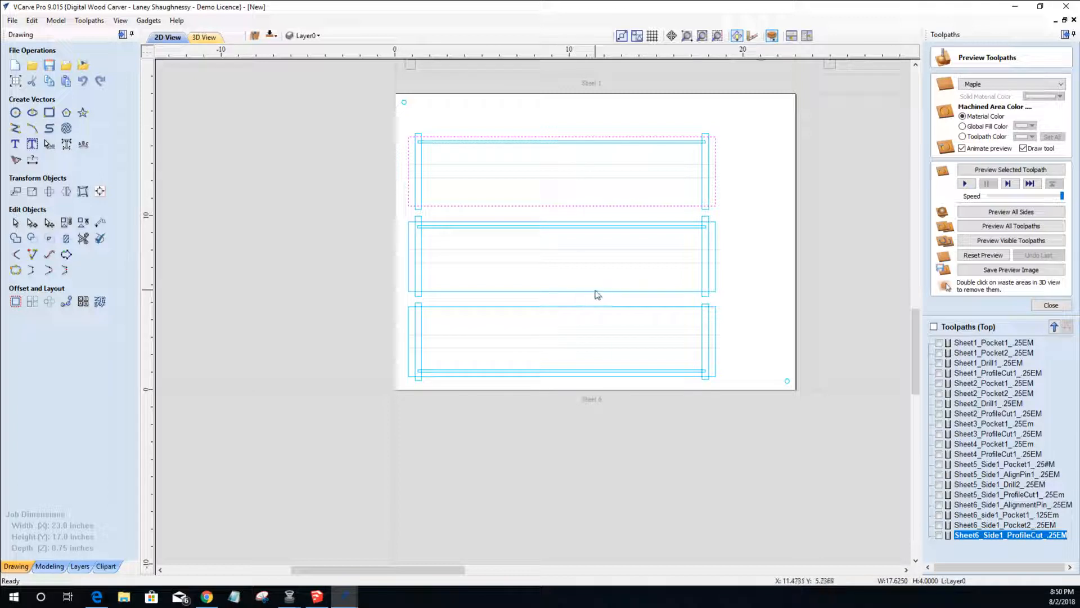
drag(597, 309, 403, 131)
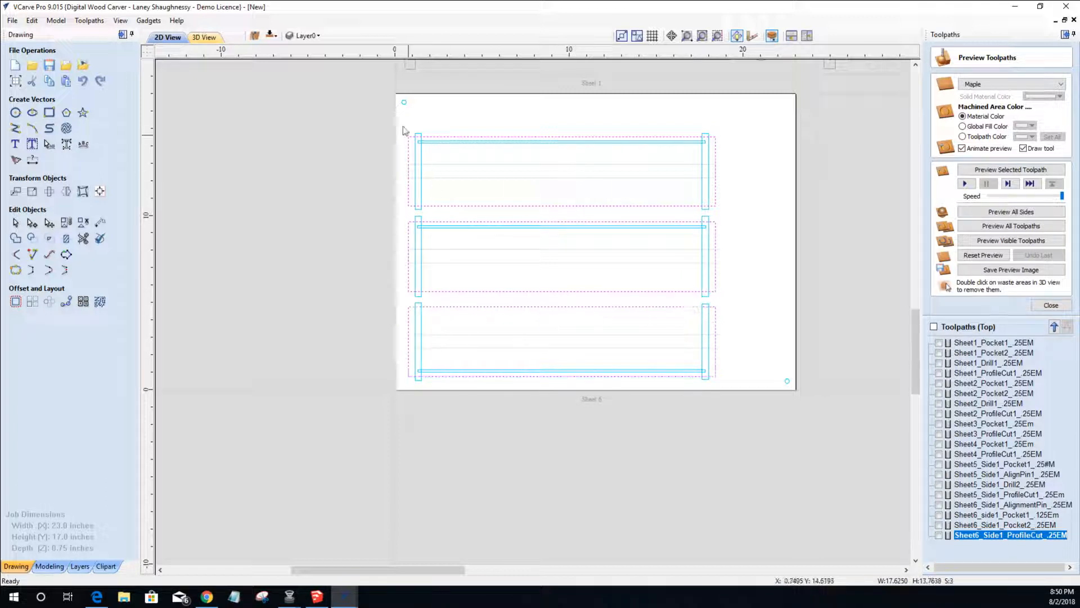
shift+click(404, 103)
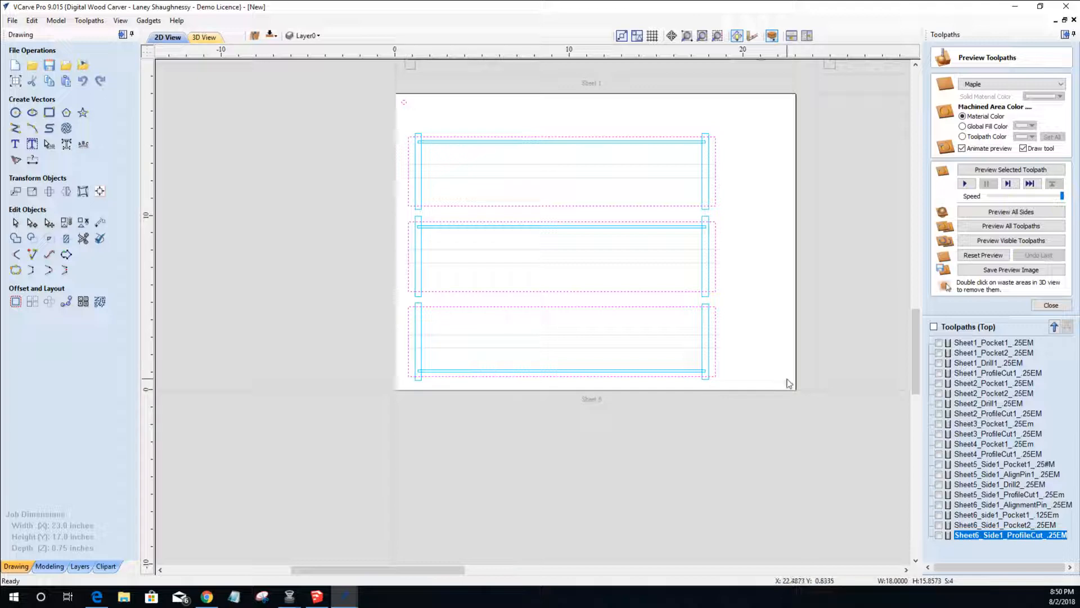
right_click(715, 383)
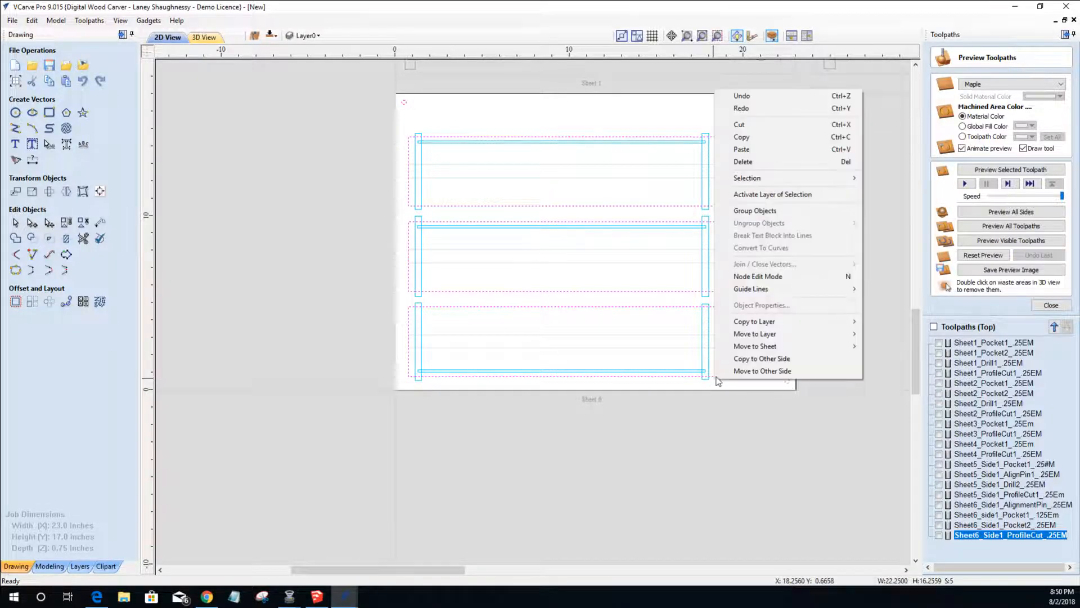
click(741, 360)
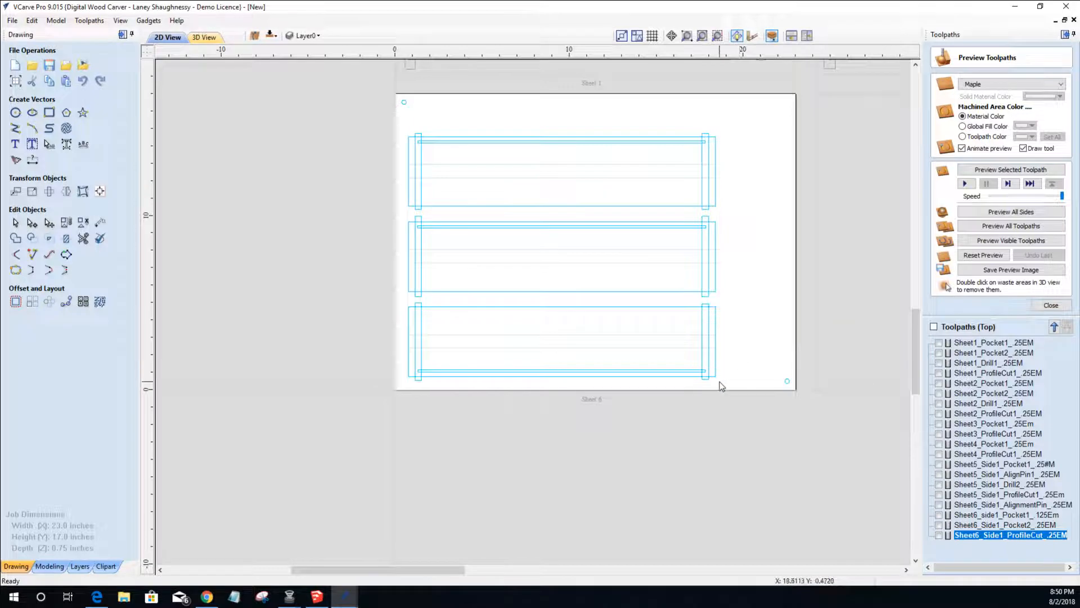
- Switch to side 2 and stretch the three long pocket rectangles symmetrically to about 18.40 inches wide, past the ends of the part outlines
click(271, 36)
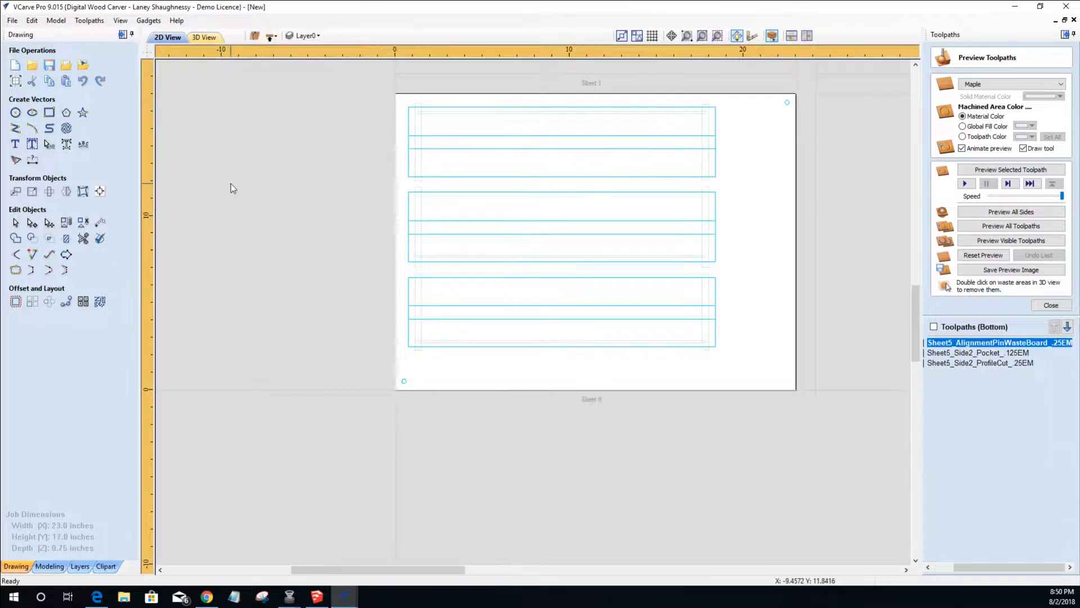
click(454, 136)
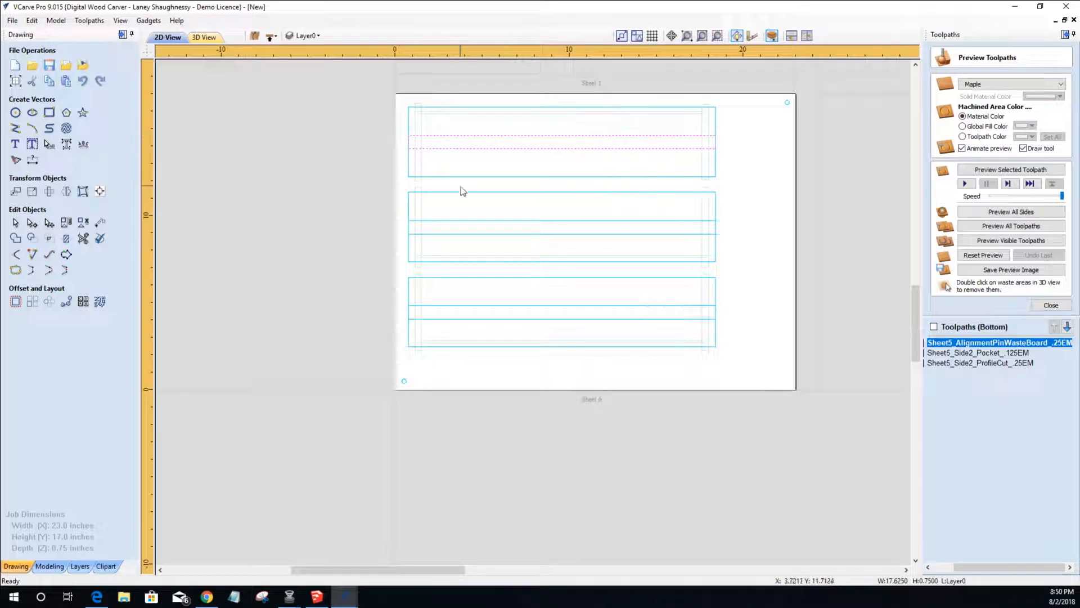
click(482, 233)
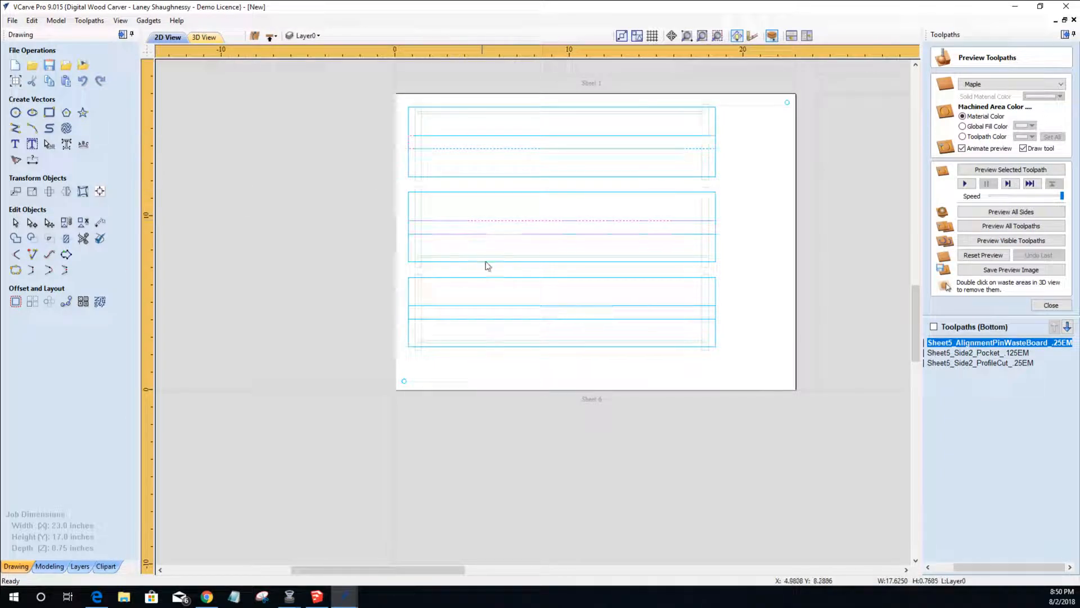
click(496, 309)
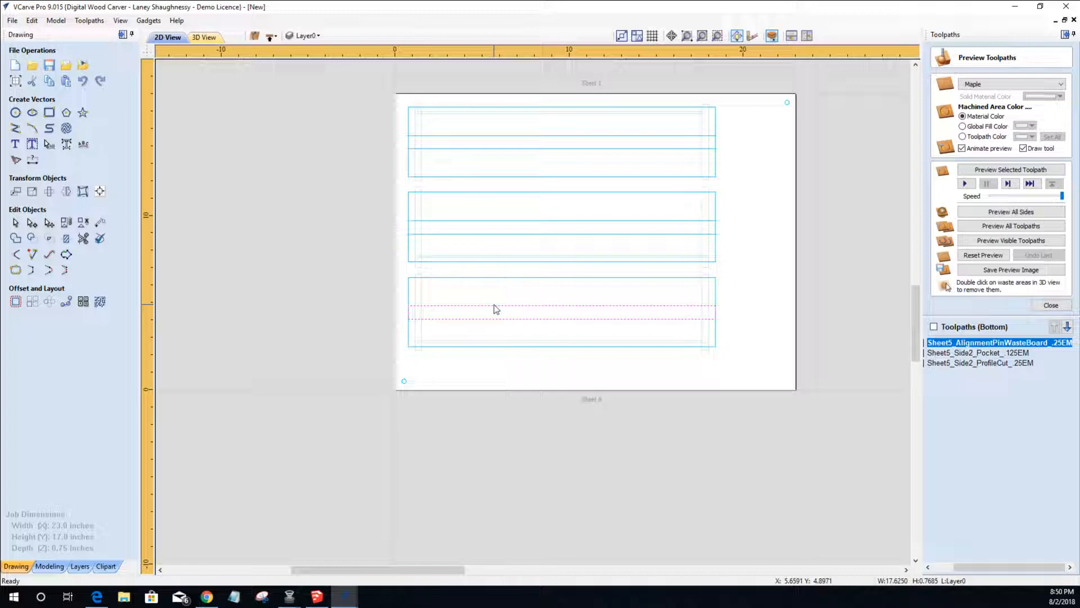
click(496, 309)
shift+click(495, 221)
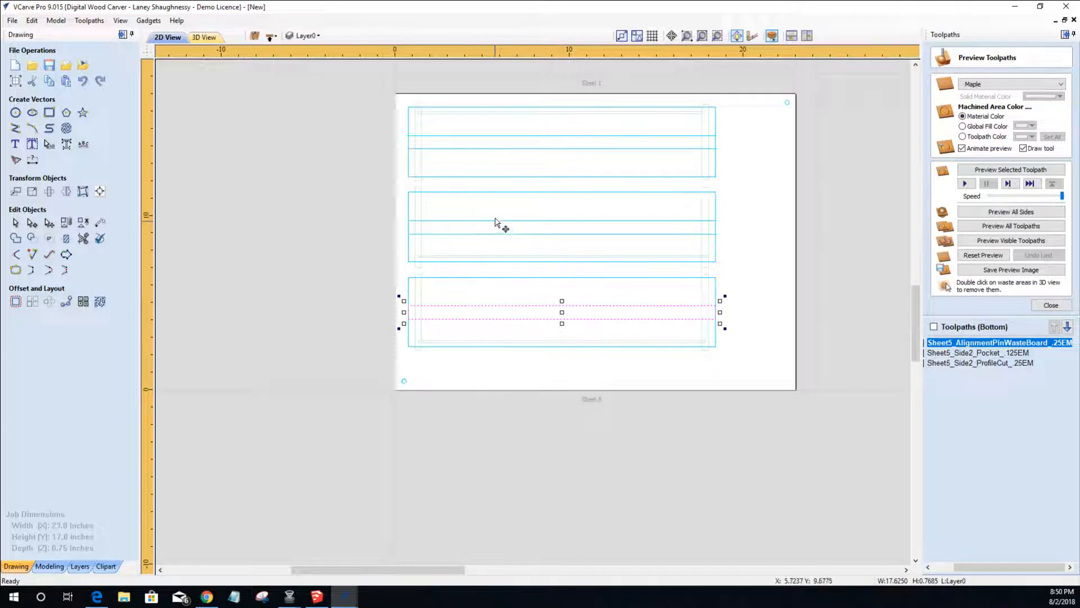
shift+click(482, 136)
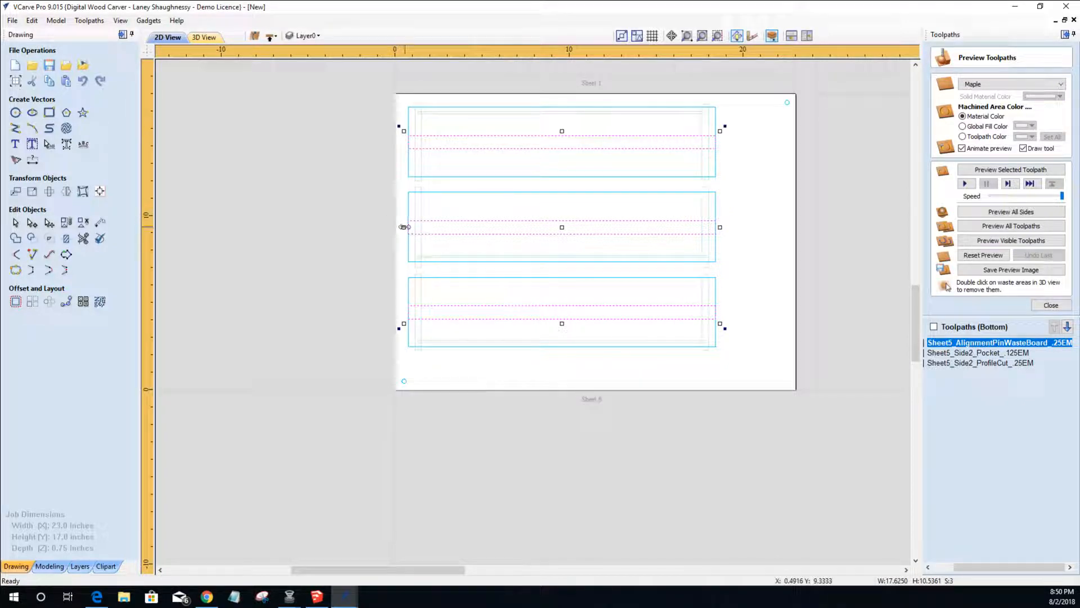
drag(403, 227, 401, 227)
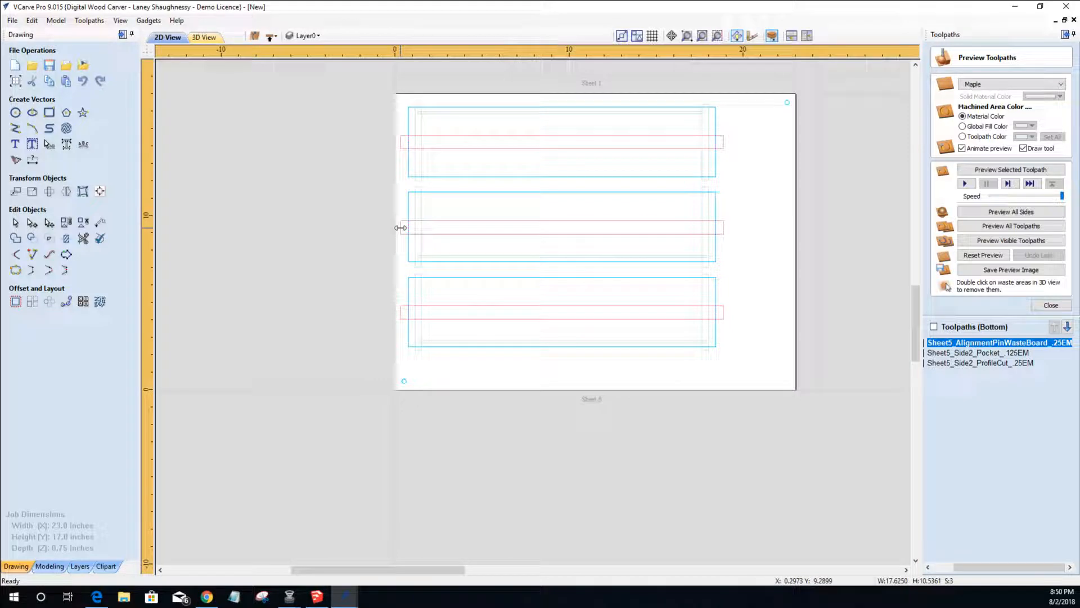
drag(400, 227, 401, 227)
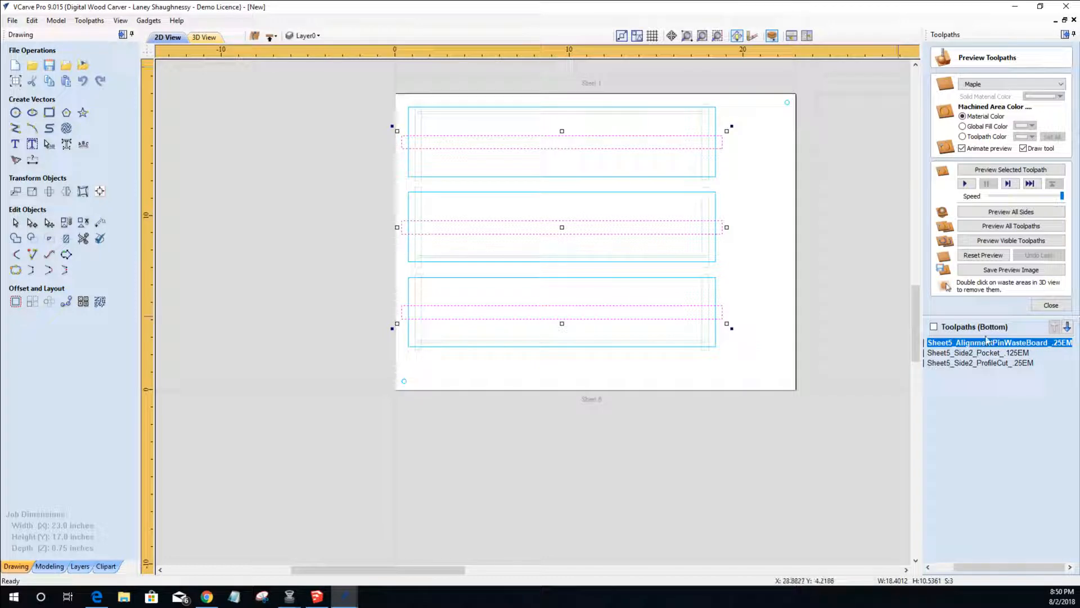
- Create a pocket toolpath on the three stretched rectangles with a 0.25 inch cut depth, named Sheet6_side2_Pocket1_.25EM, and calculate it
click(1052, 306)
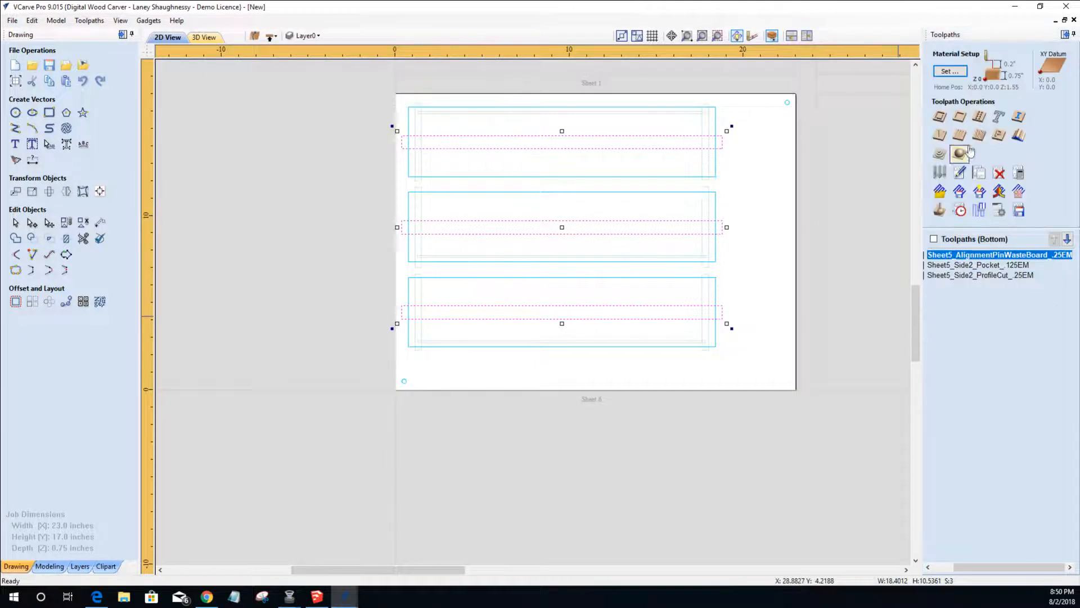
click(960, 118)
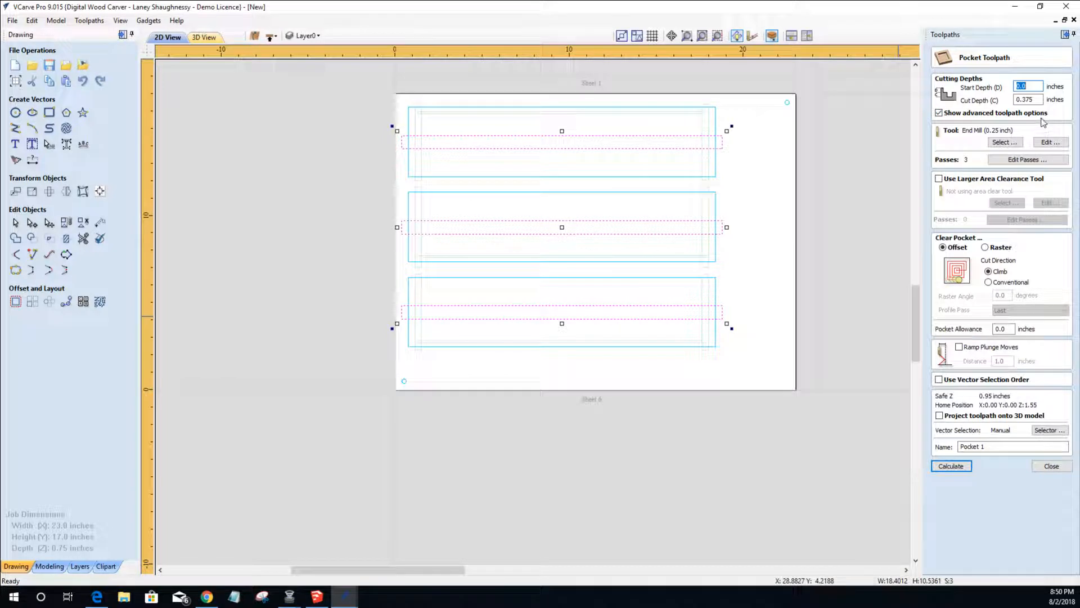
drag(1024, 100, 1051, 100)
text(.25)
drag(989, 451, 934, 452)
text(Side)
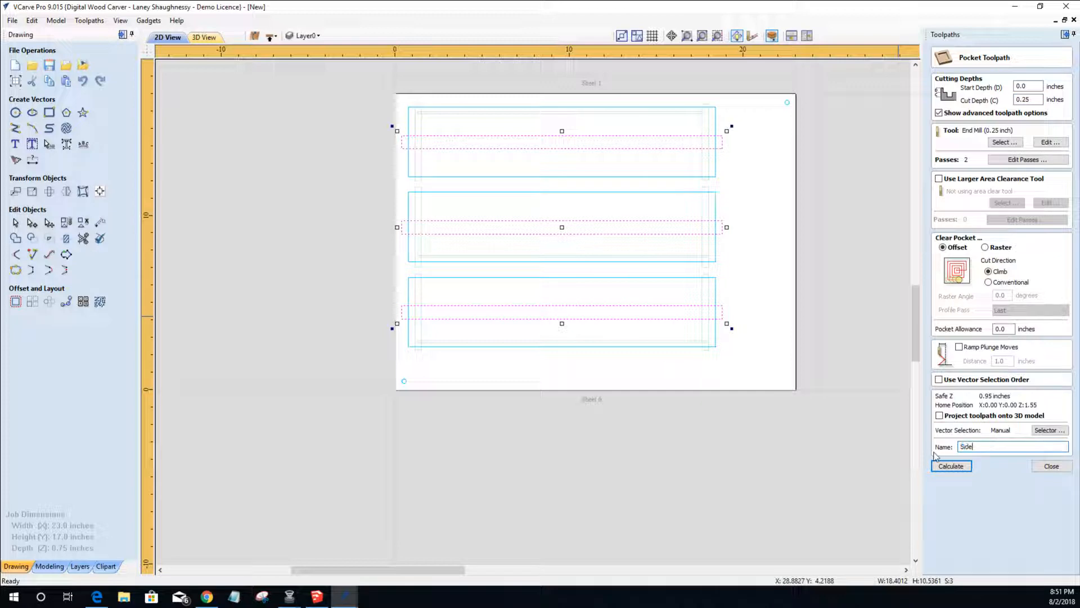
text(heets)
text(_side2_Pocket1_)
text(25EM)
click(952, 466)
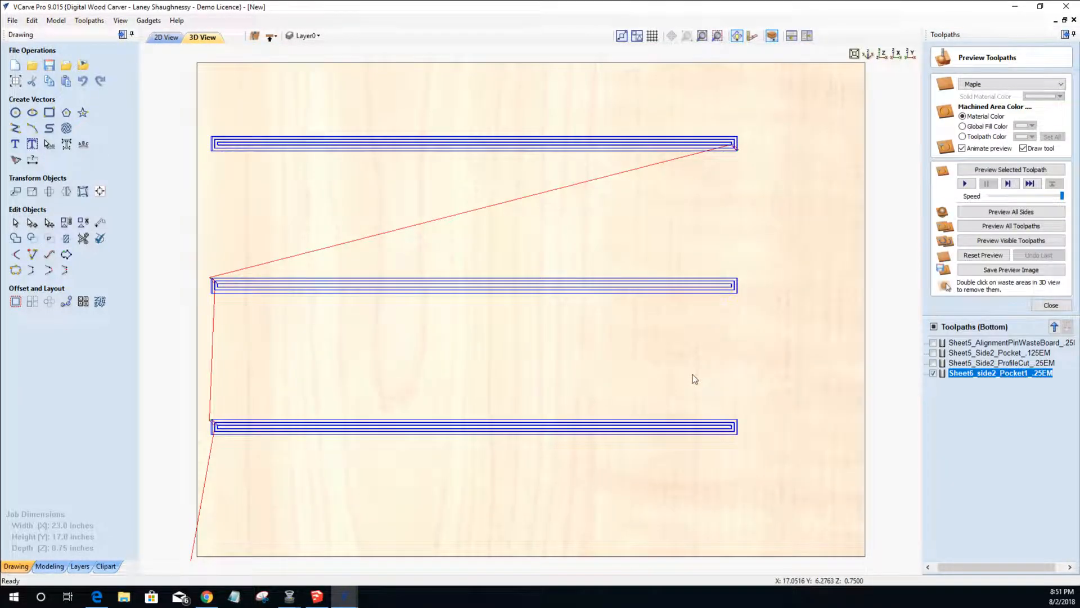
- Start a drilling toolpath on the two corner alignment circles with a 0.25 inch cut depth and the 0.25 inch end mill
click(166, 37)
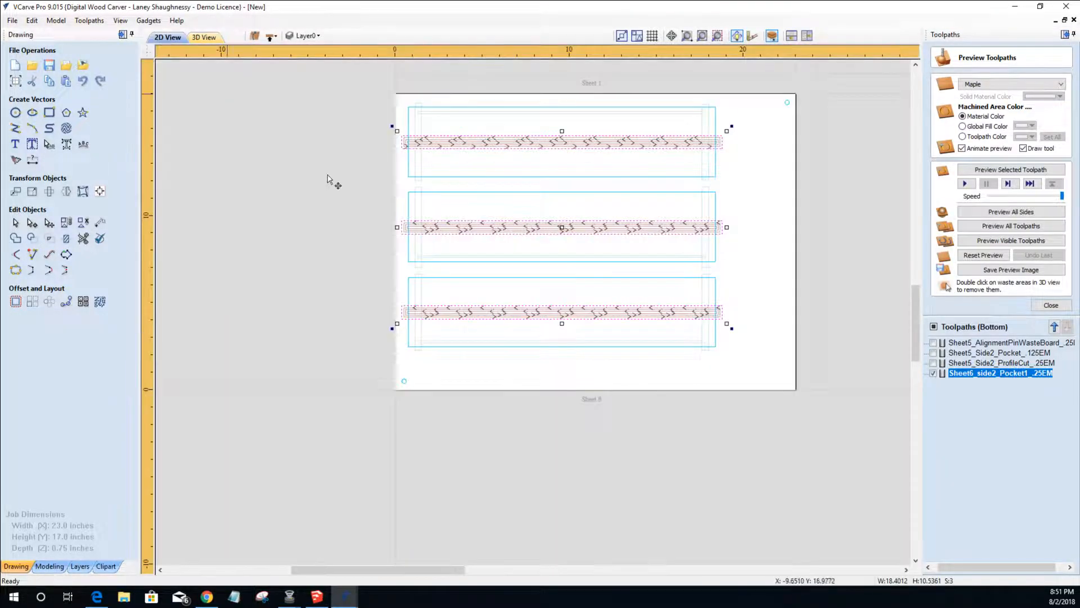
click(787, 106)
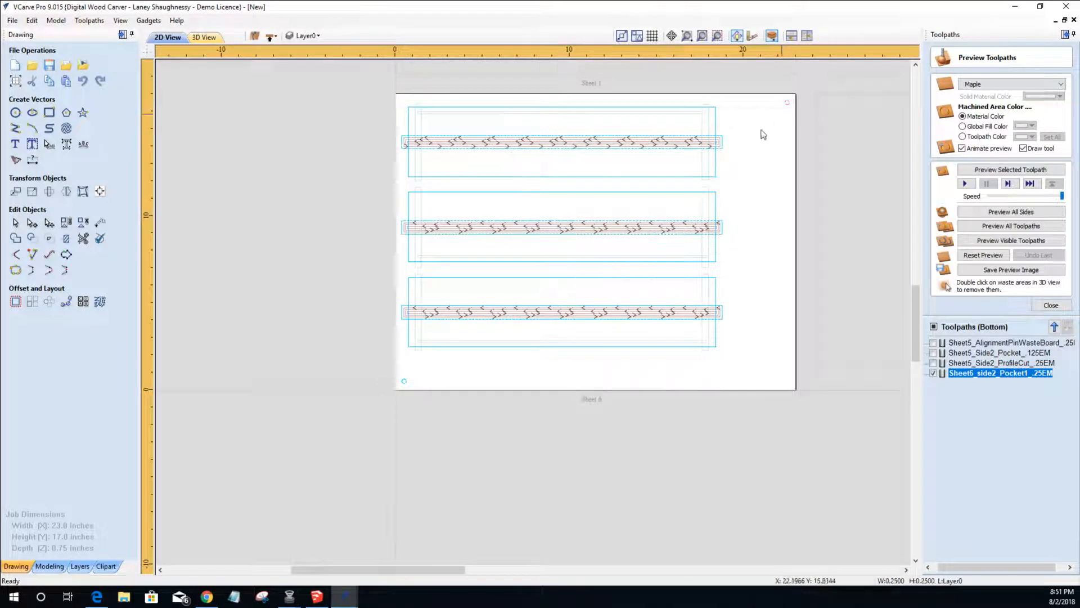
shift+click(406, 381)
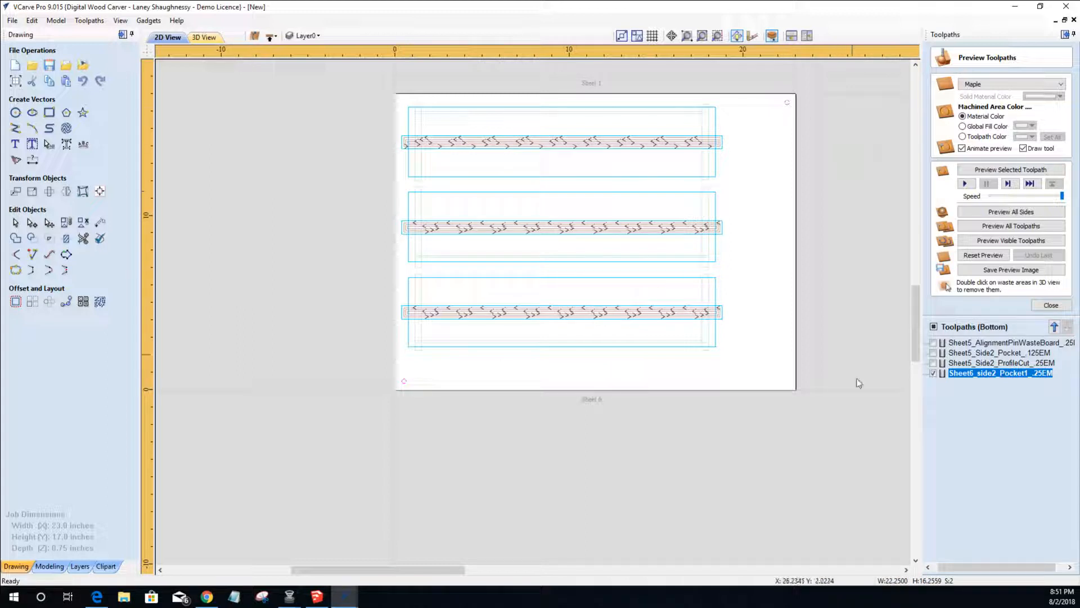
click(1050, 305)
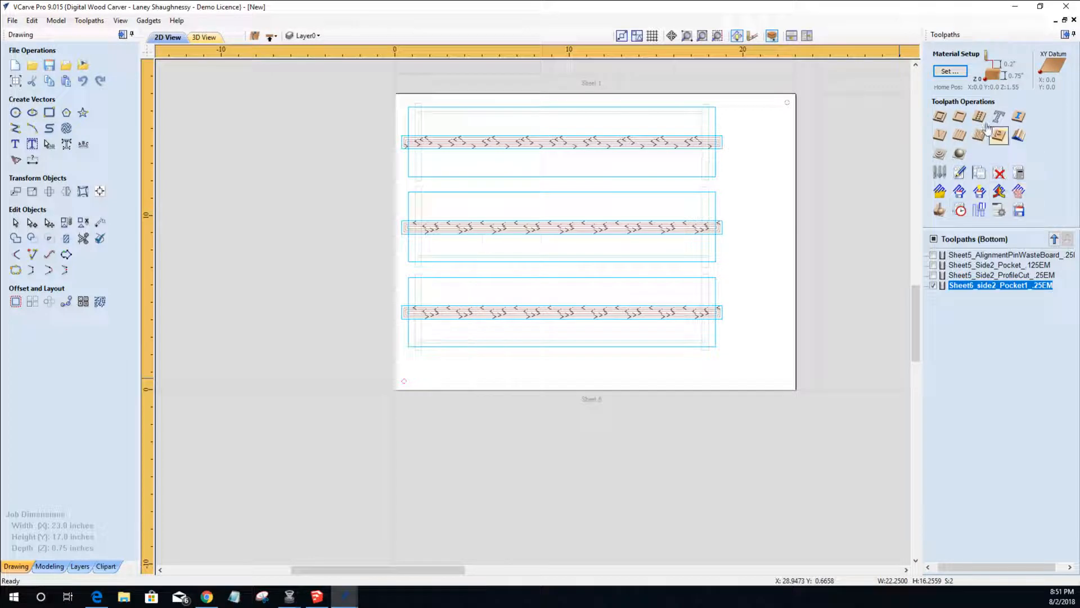
click(980, 116)
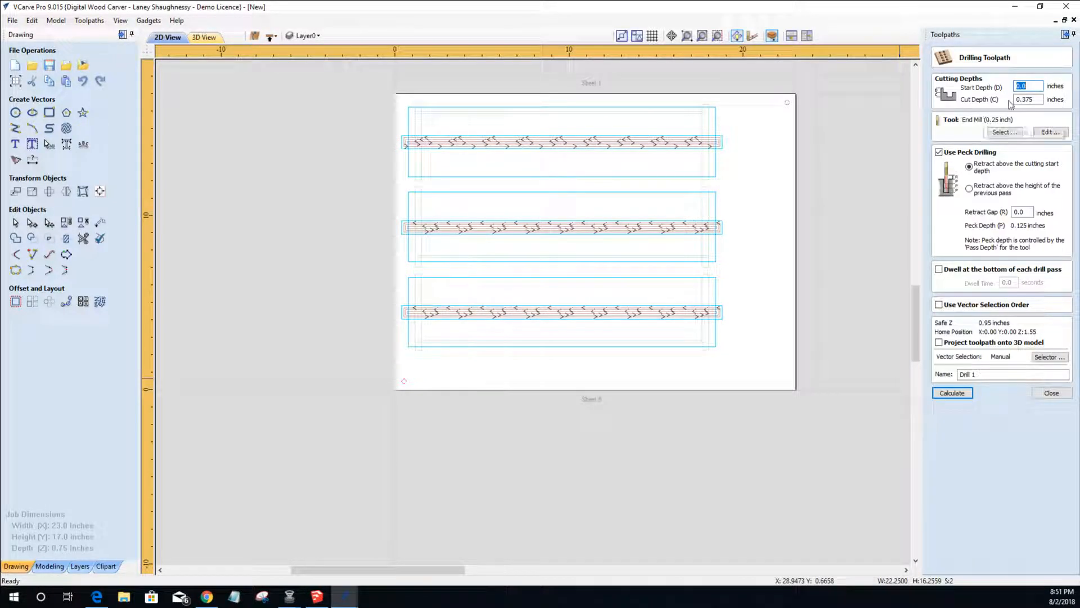
drag(1022, 100, 1035, 101)
text(25)
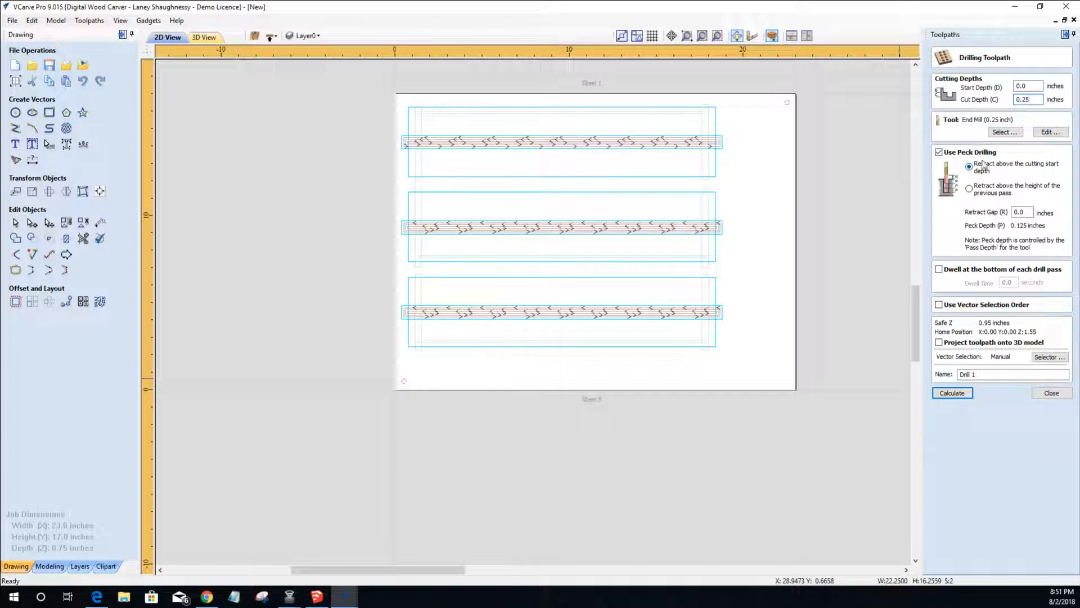
click(1000, 131)
- Name the drilling toolpath Sheet6_AlignmentPinWasteBoard_.25EM, calculate it and order it before the Sheet 6 side 2 pocket toolpath
drag(987, 375, 910, 374)
text(Sheet)
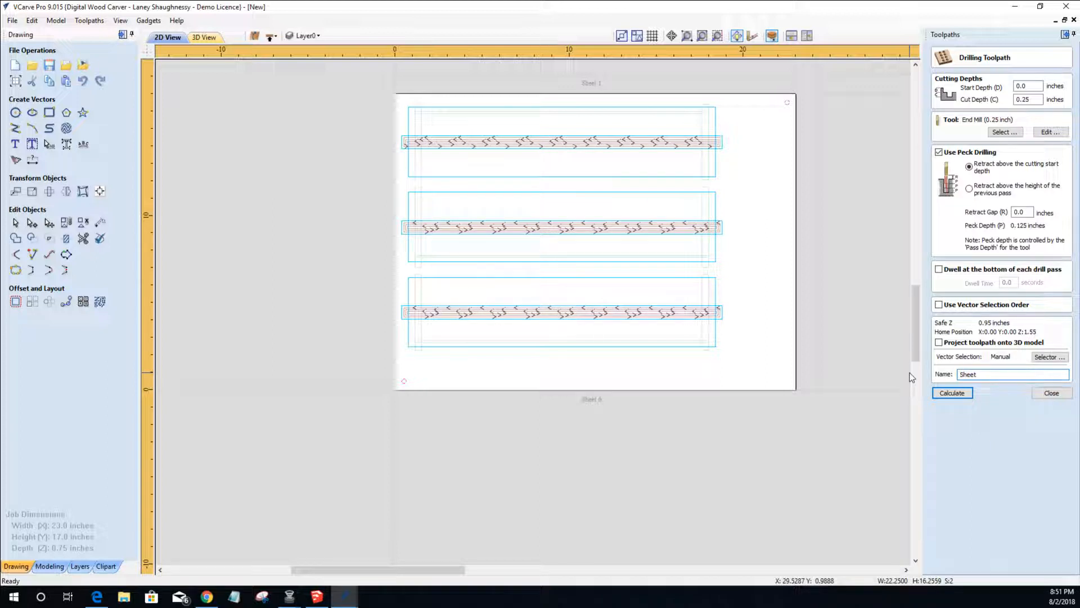
text(6_AlignmentPinWaseBoard_.25EM)
click(953, 394)
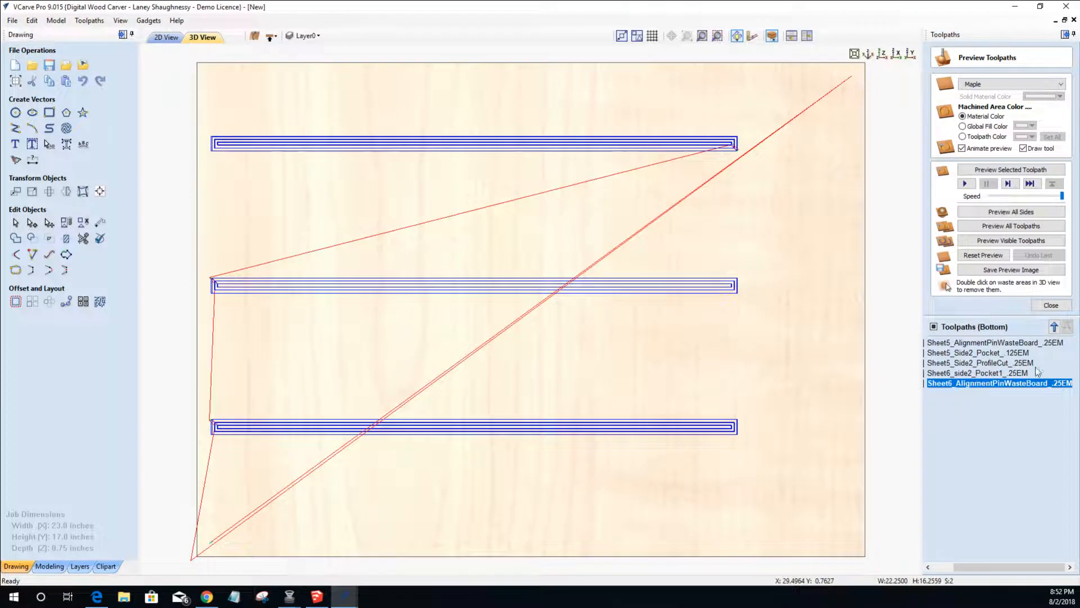
click(1055, 327)
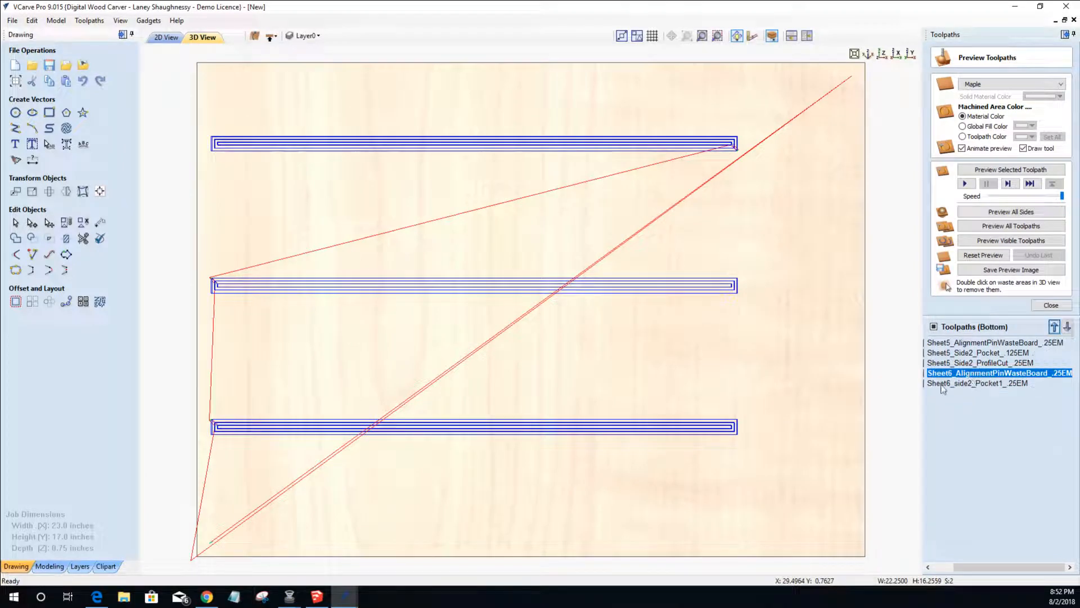
- Return to the 2D view and hide the Sheet 6 alignment pin and side 2 pocket toolpaths
click(166, 38)
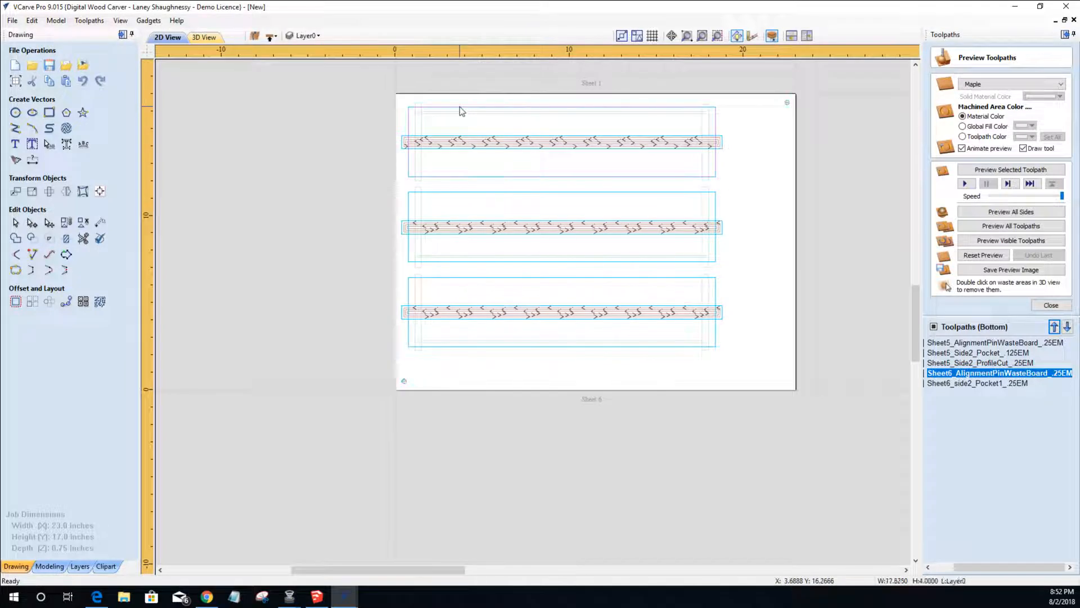
drag(964, 568, 929, 520)
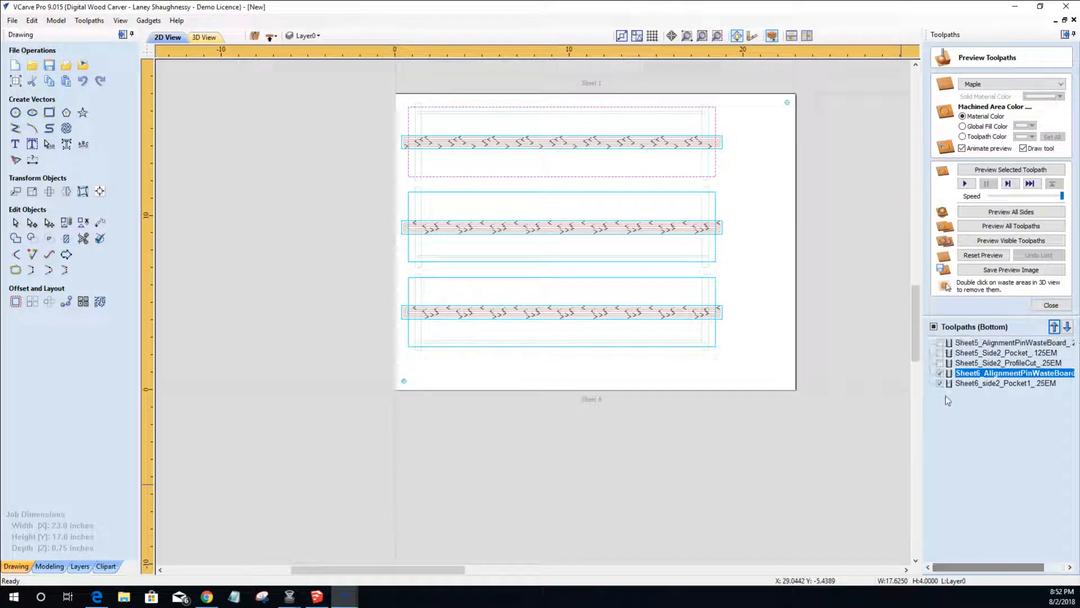
click(940, 373)
click(925, 384)
drag(988, 573, 968, 569)
click(937, 383)
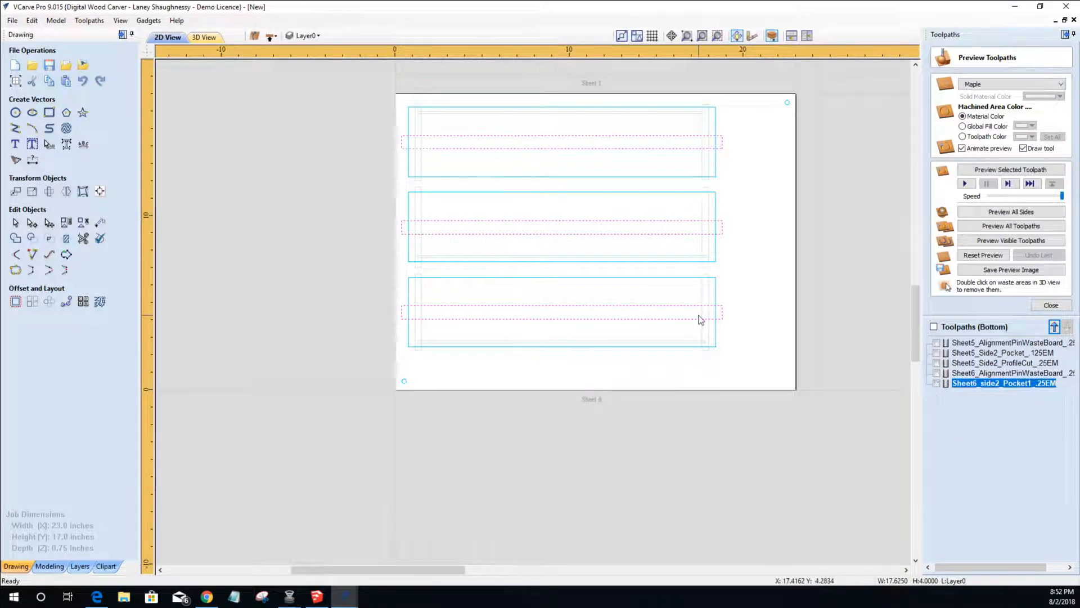
- Select only the three drawer part outlines on side 2 and start a 2D profile toolpath on them
click(777, 275)
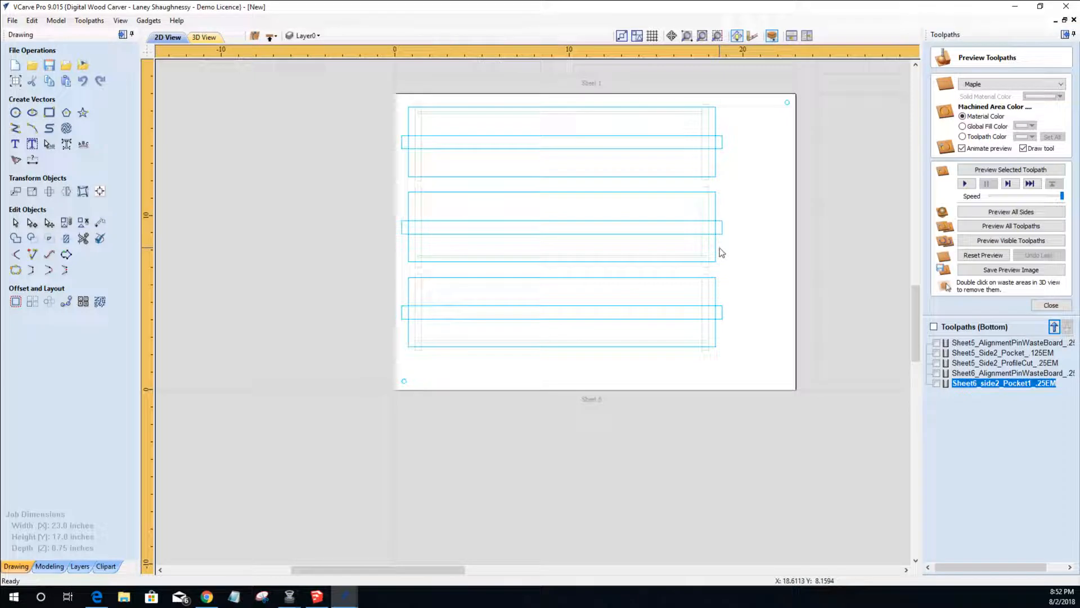
click(716, 209)
shift+click(716, 164)
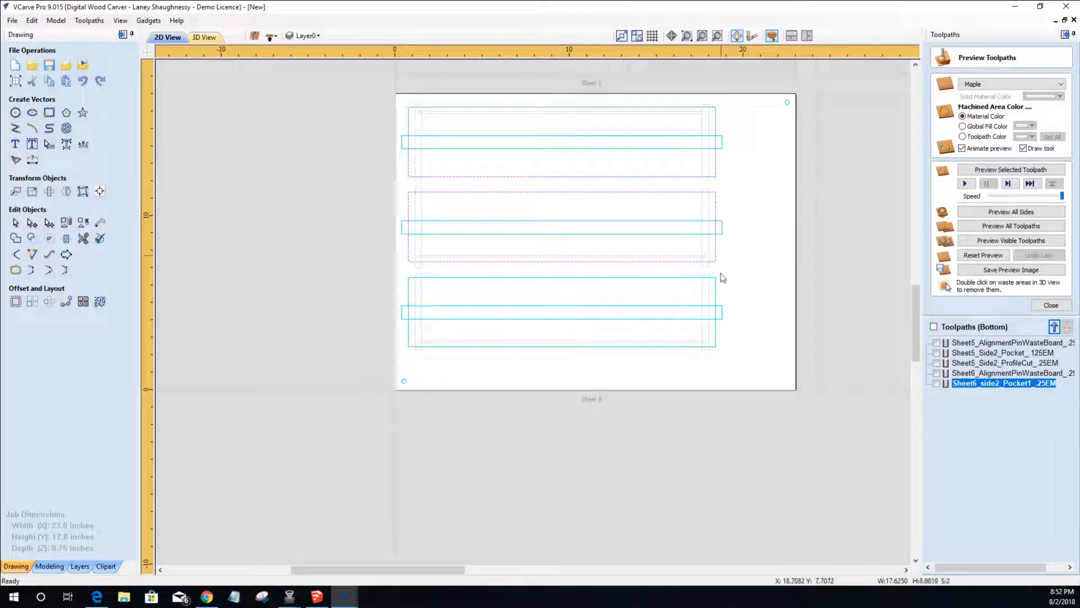
shift+click(716, 284)
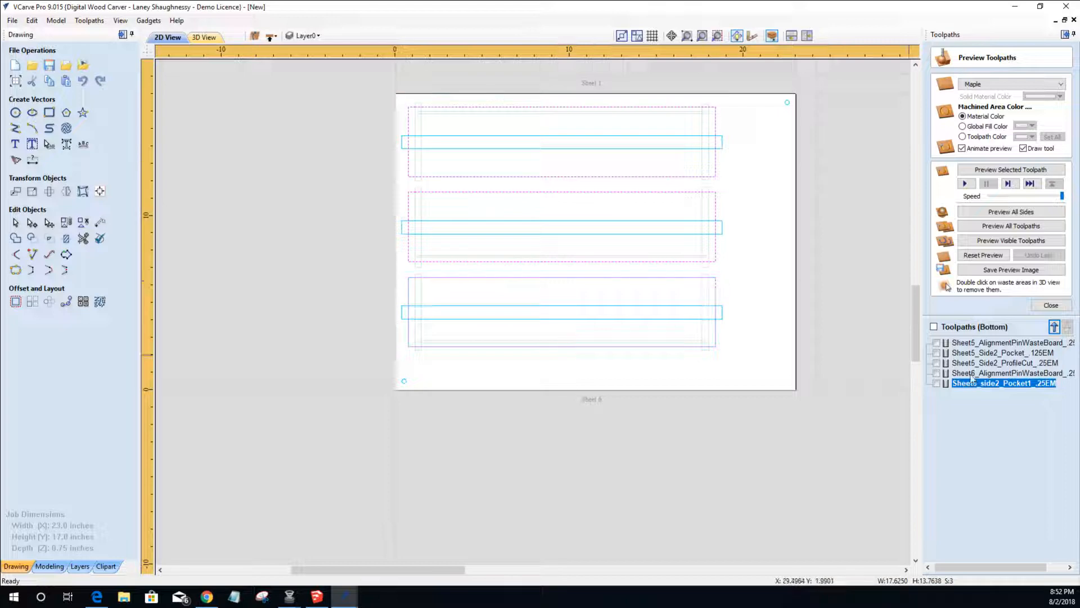
drag(1040, 317, 963, 210)
click(945, 120)
- Enable tabs on the 0.375 inch deep profile toolpath, name it Sheet6_Side2_ProfileCut_.25EM and calculate it
click(1035, 100)
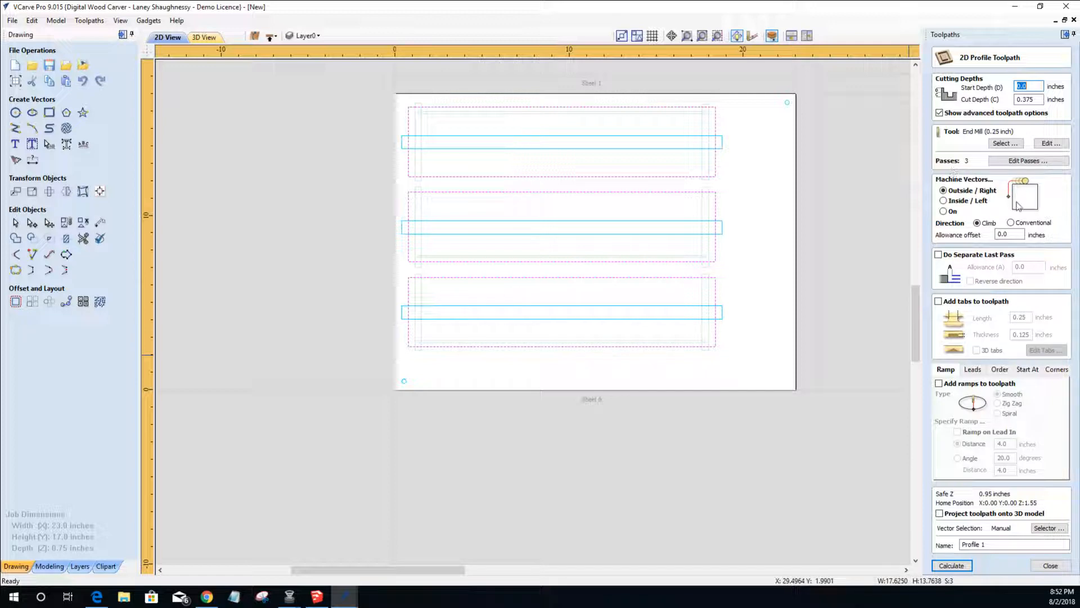
click(938, 302)
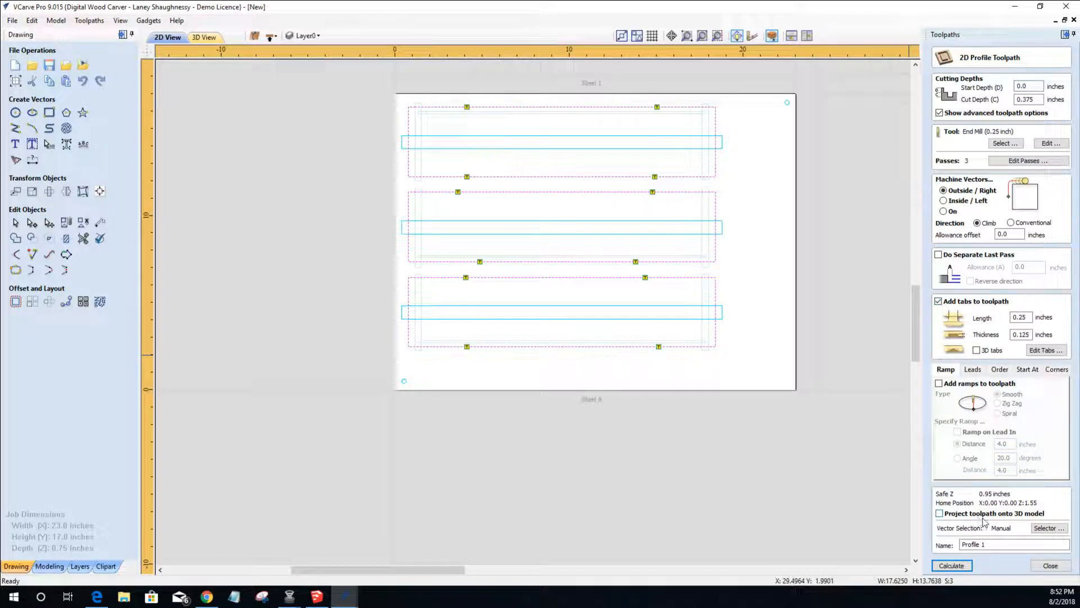
drag(991, 544, 960, 546)
text(Sheet6_Side2_ProfileCut_.25EM)
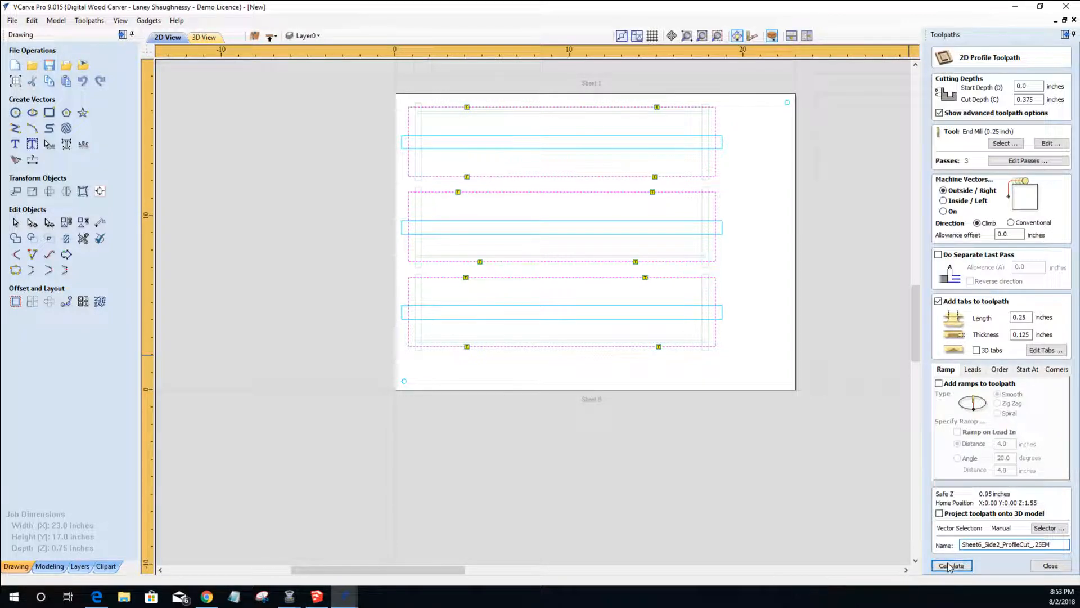
click(951, 566)
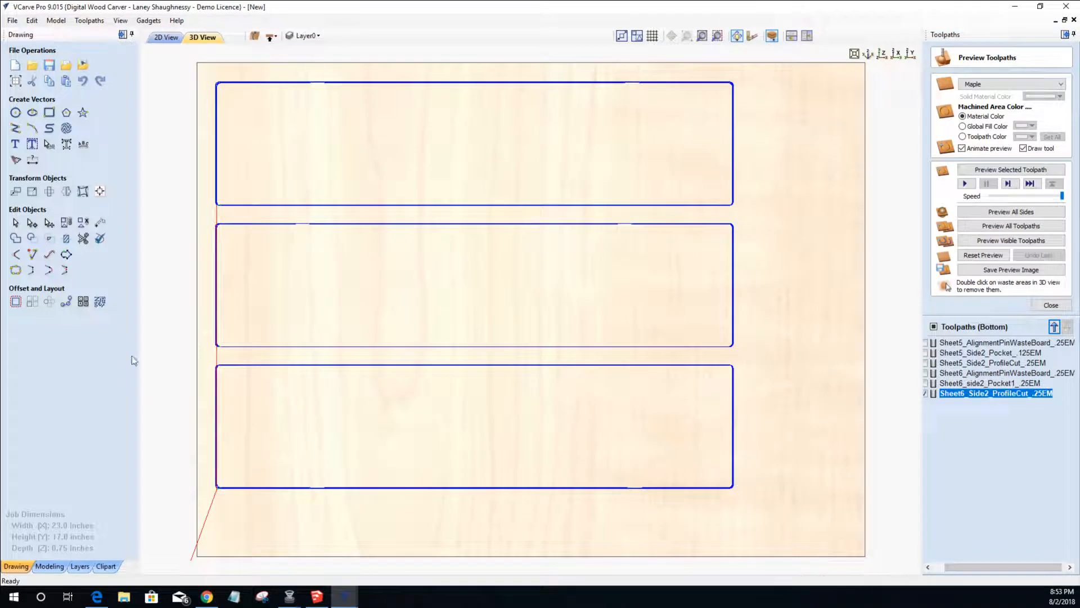
- Review the side 1 and side 2 toolpath lists in the 2D view, ending on side 1
click(167, 38)
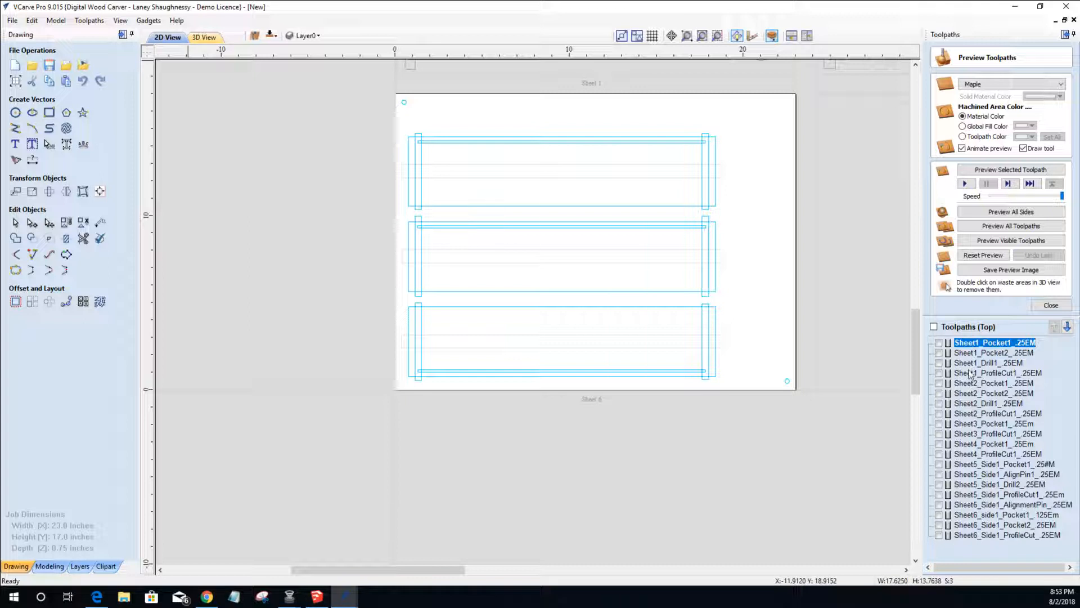
mouse_move(980, 513)
click(270, 35)
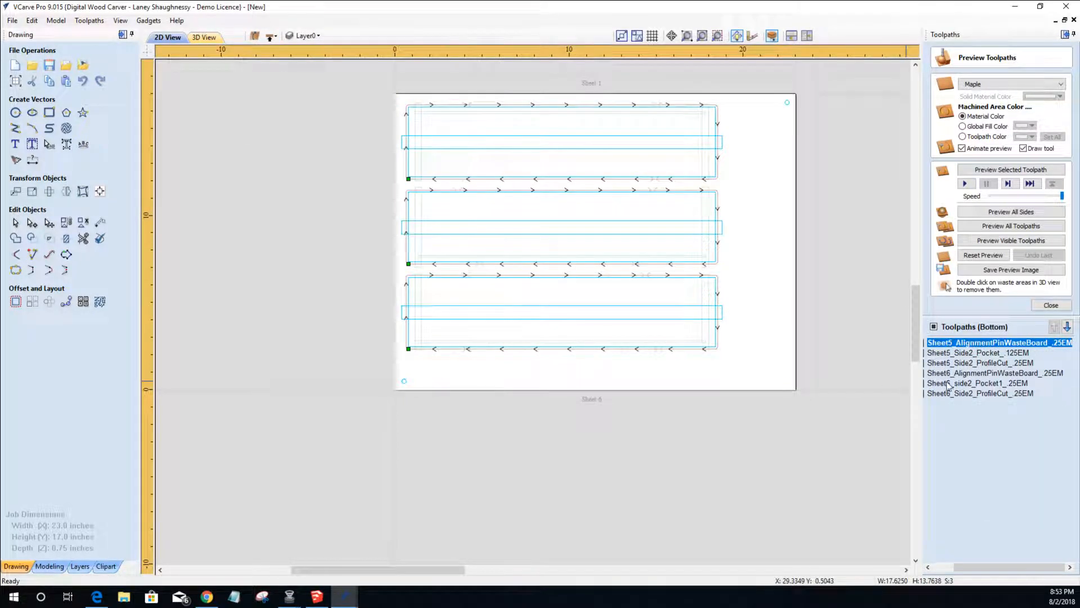
mouse_move(949, 386)
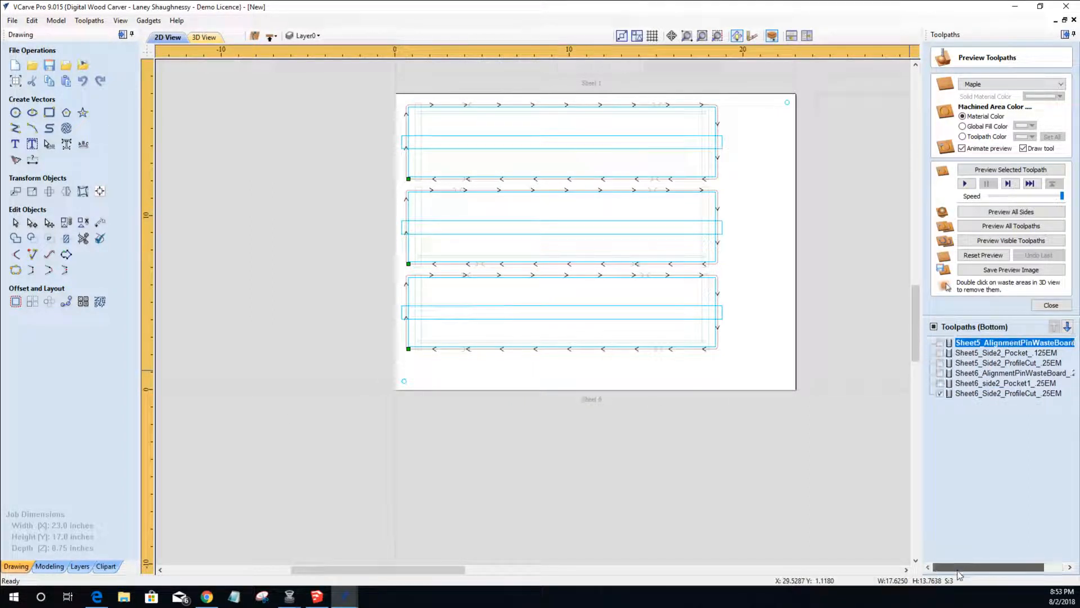
click(271, 37)
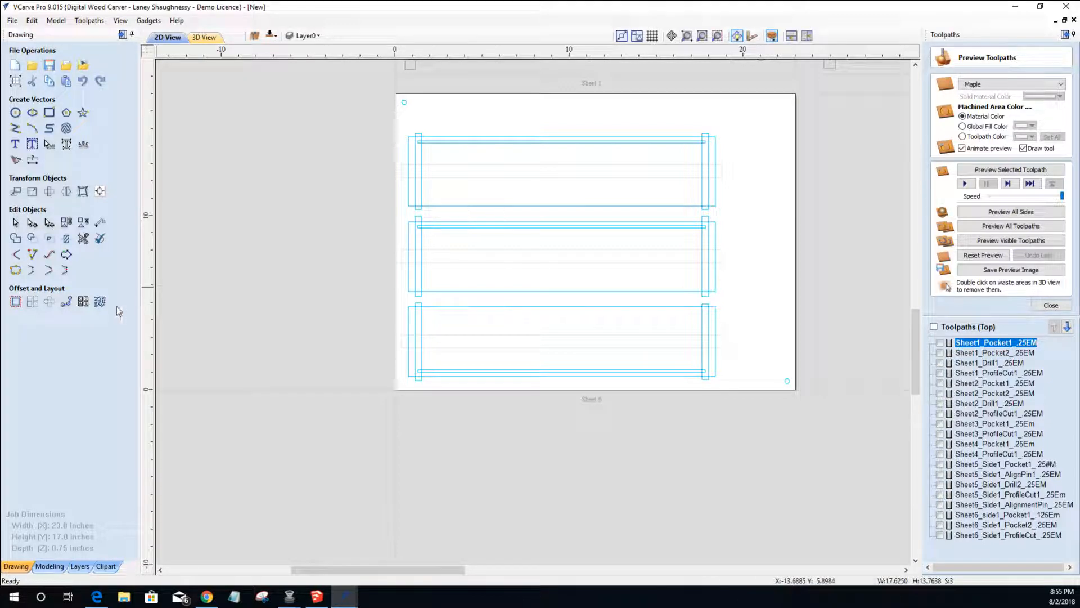
- Make sheet 7 the active sheet and turn on the guide lines for placing the alignment pin holes
click(102, 304)
click(103, 343)
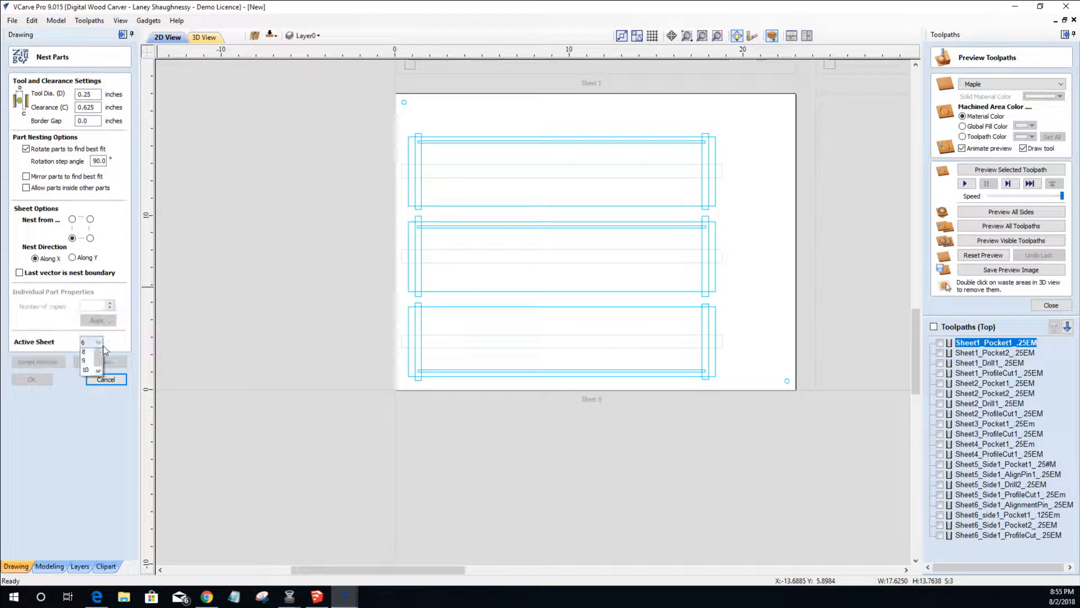
click(85, 386)
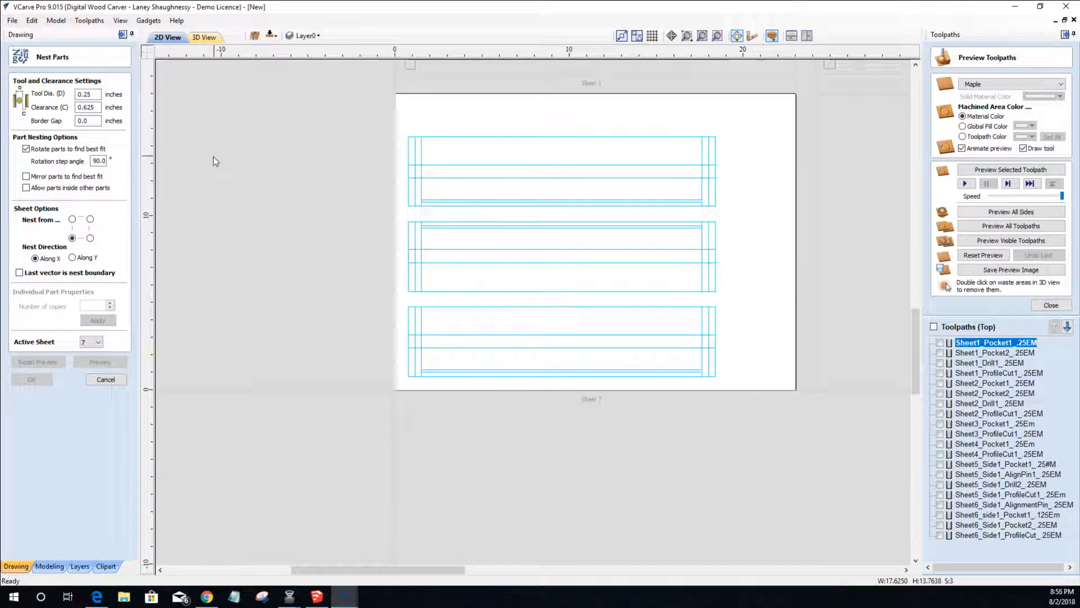
click(121, 21)
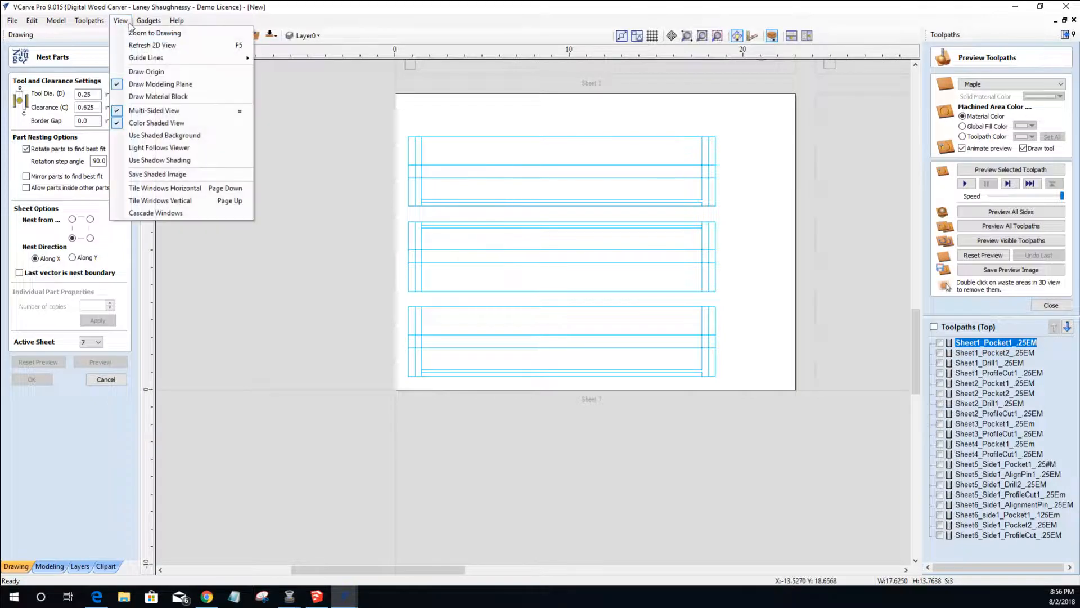
click(121, 20)
mouse_move(200, 65)
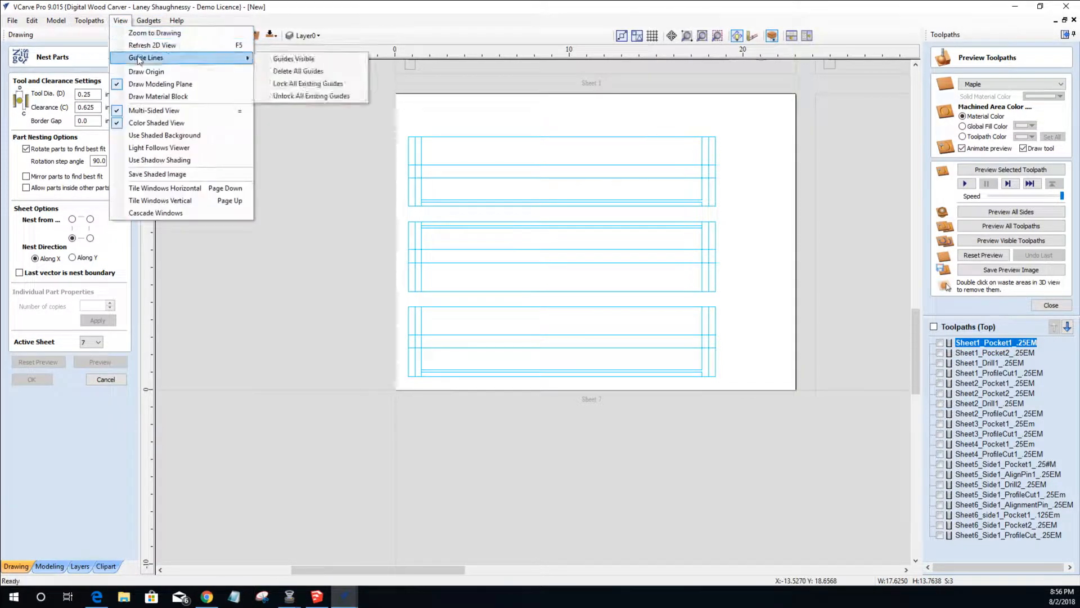
click(276, 61)
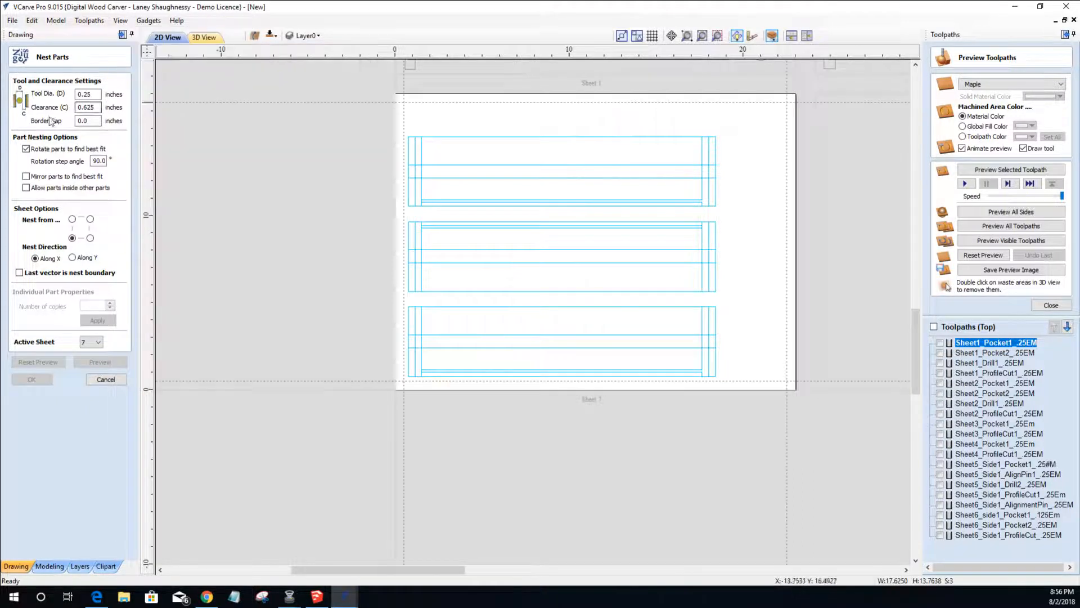
click(110, 384)
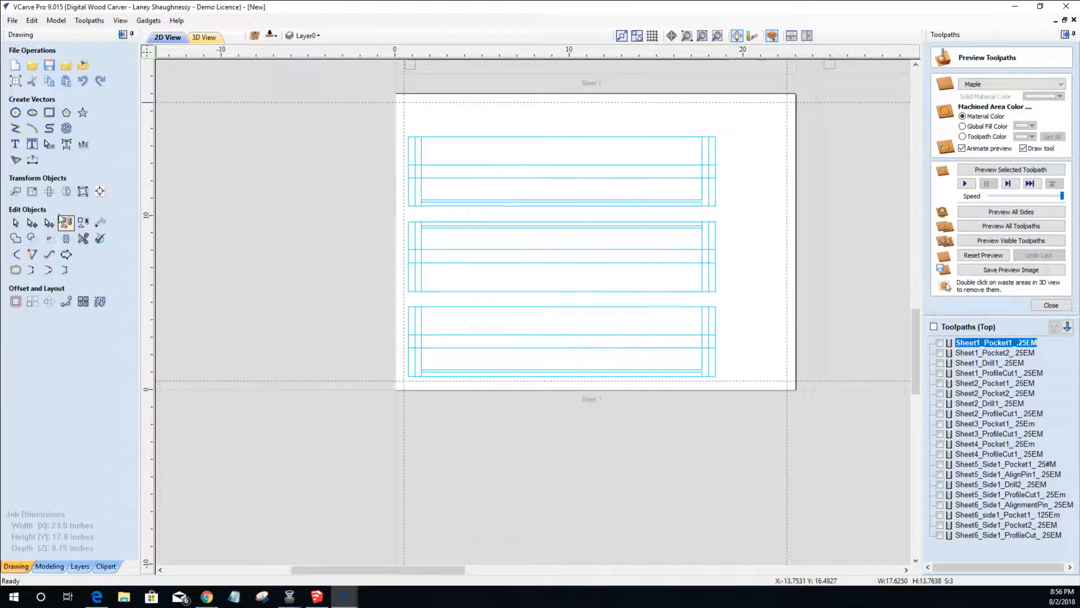
- Draw a 0.25 inch diameter alignment pin circle at the sheet's upper-left guide intersection, X 0.5, Y 16.5059
click(15, 112)
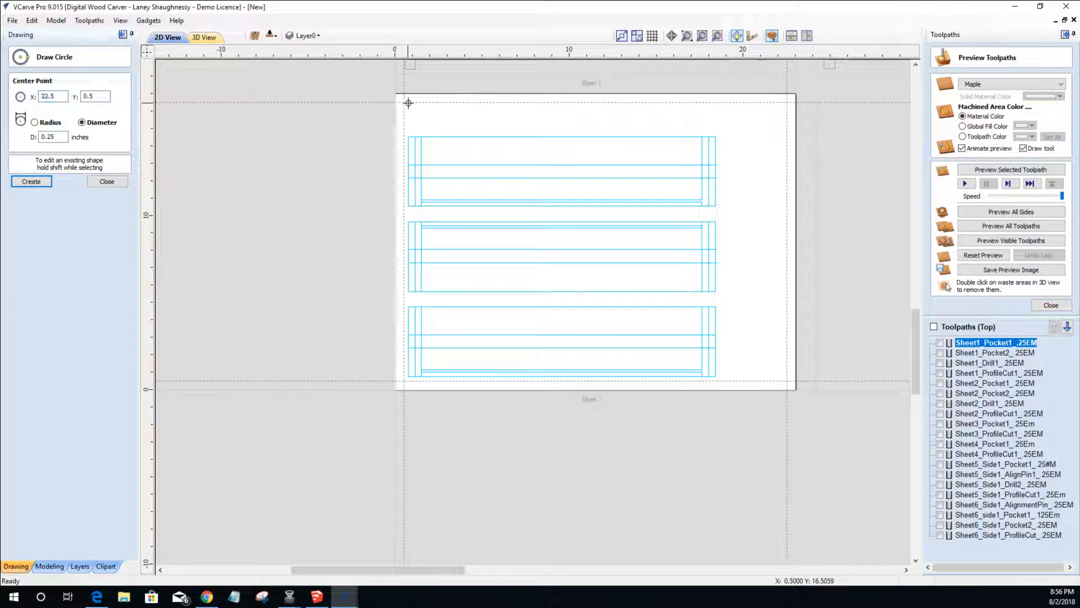
click(412, 103)
click(57, 137)
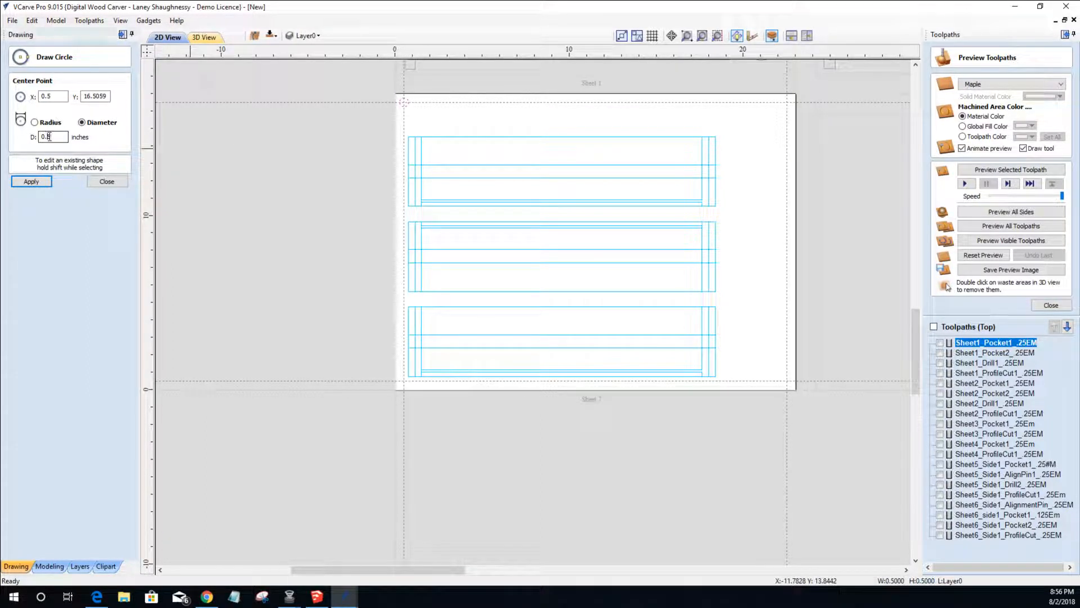
key(BackSpace)
text(25)
click(31, 181)
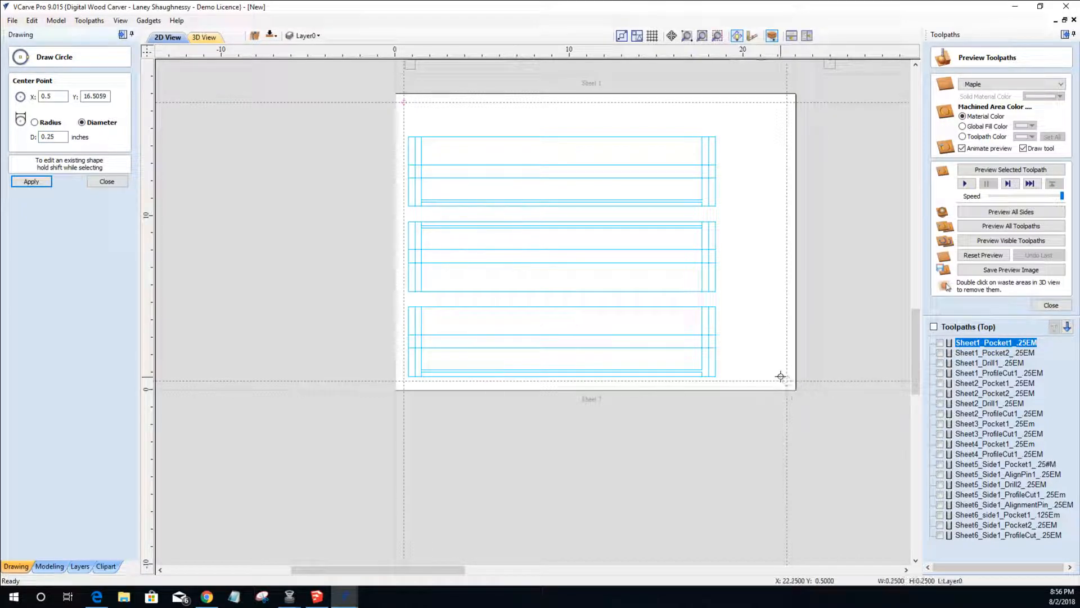
- Add a second 0.25 inch diameter pin circle at X 22.5, Y 0.5 and hide the guide lines
click(782, 377)
click(54, 138)
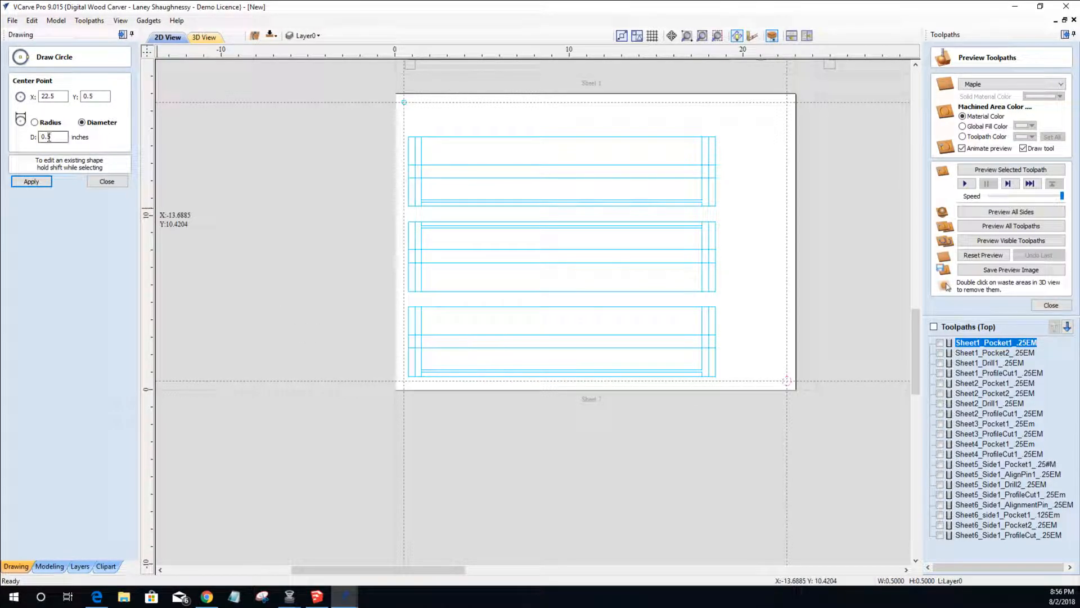
key(Left)
text(2)
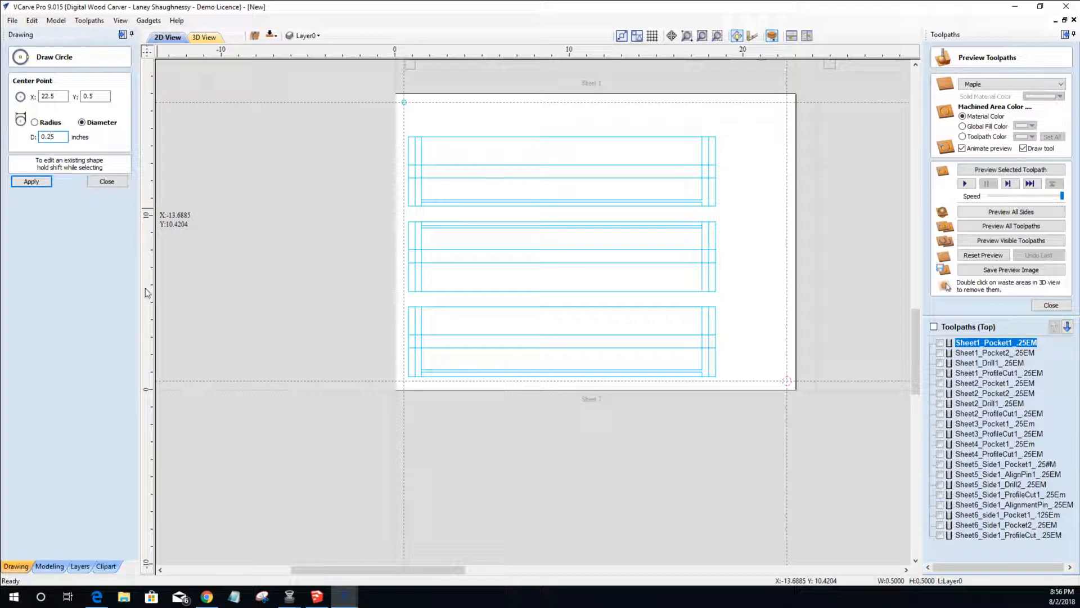
click(31, 182)
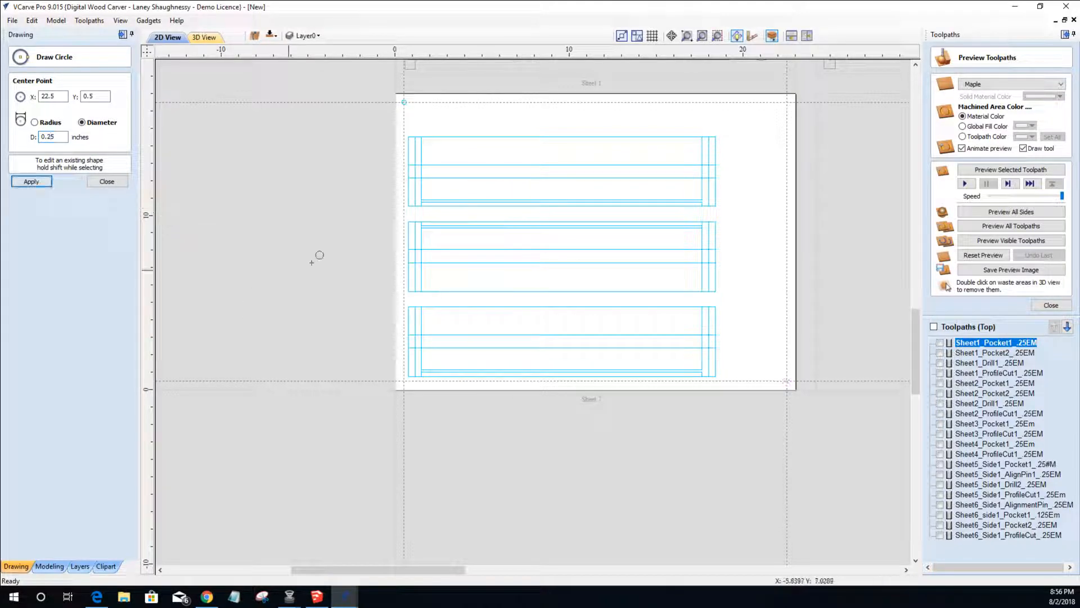
click(123, 21)
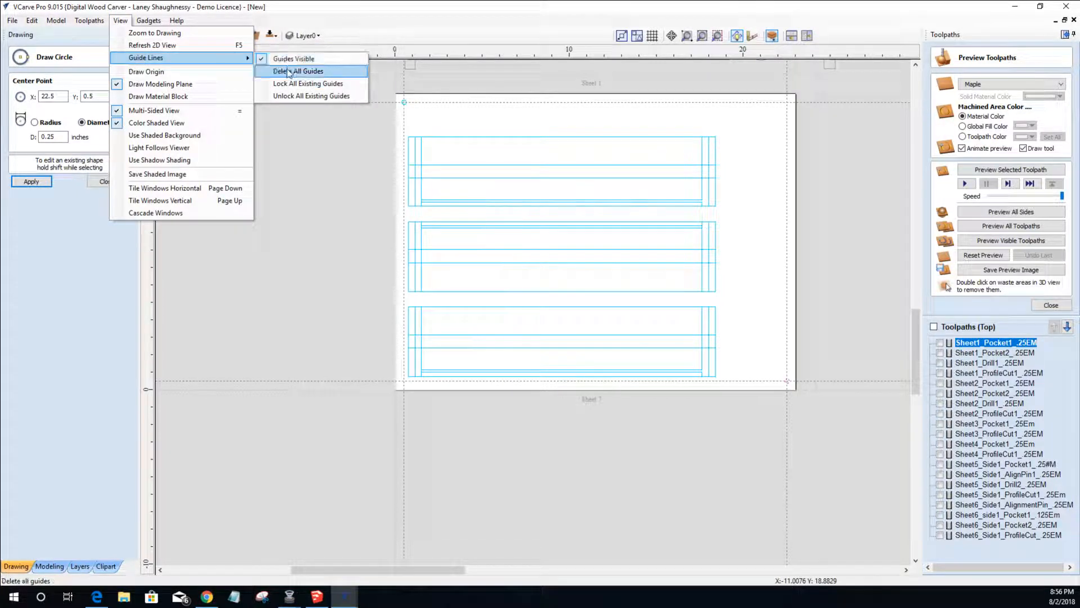
click(294, 58)
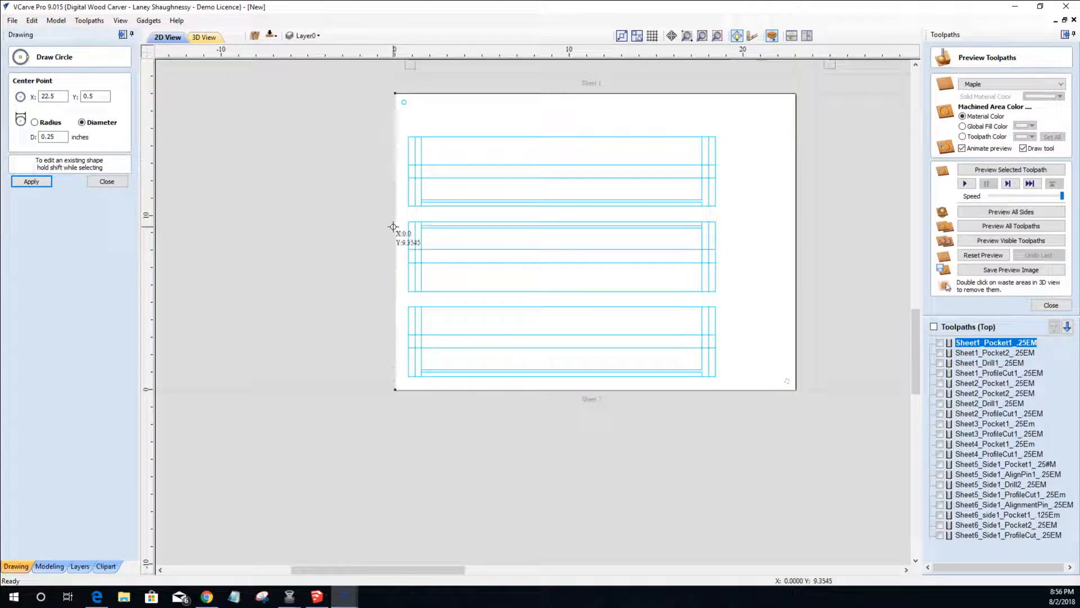
click(102, 186)
- Ungroup the vectors of all three drawer parts on sheet 7
click(492, 156)
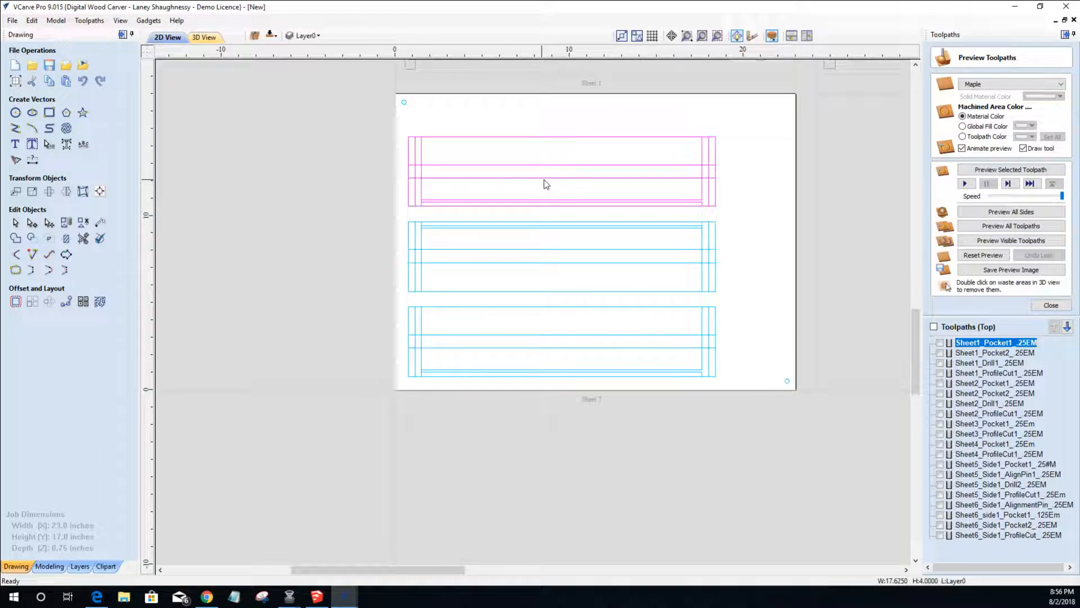
shift+click(548, 226)
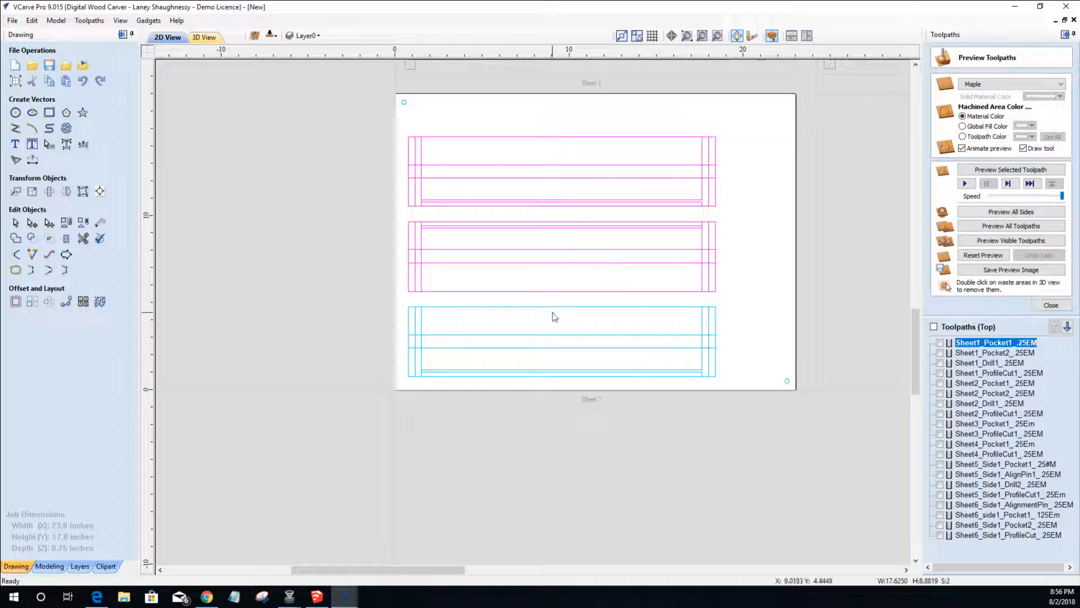
shift+click(553, 307)
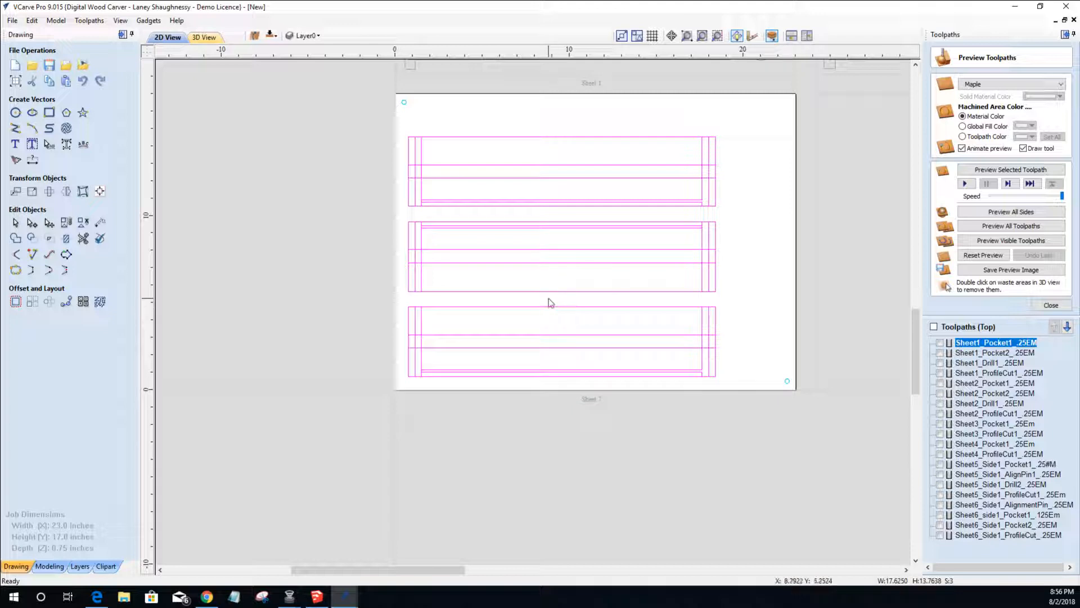
click(746, 166)
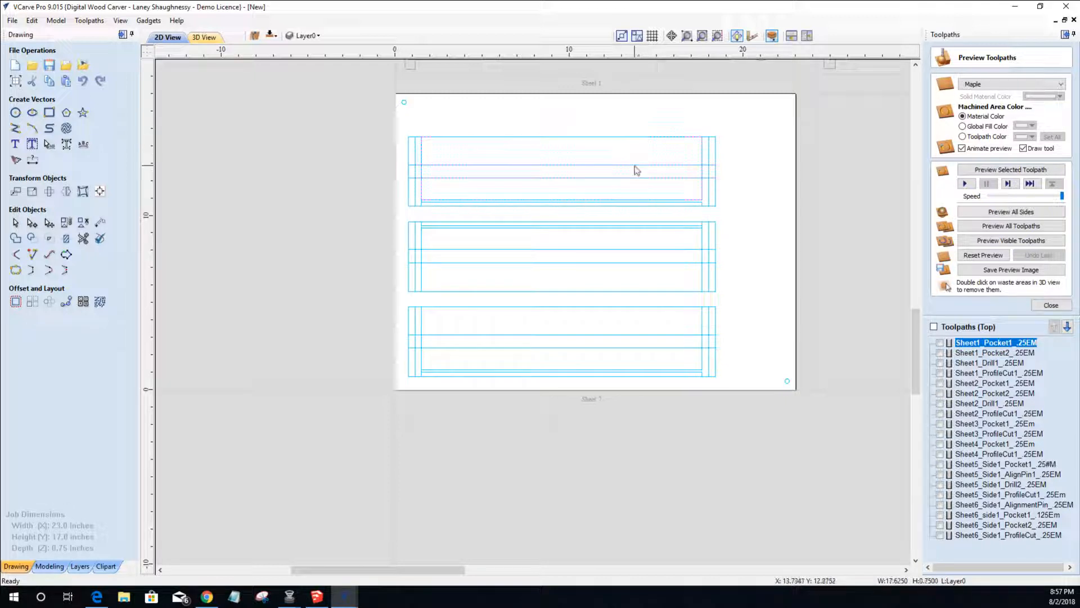
- Move the lengthwise center strips of the three drawer parts to the other side
shift+click(613, 258)
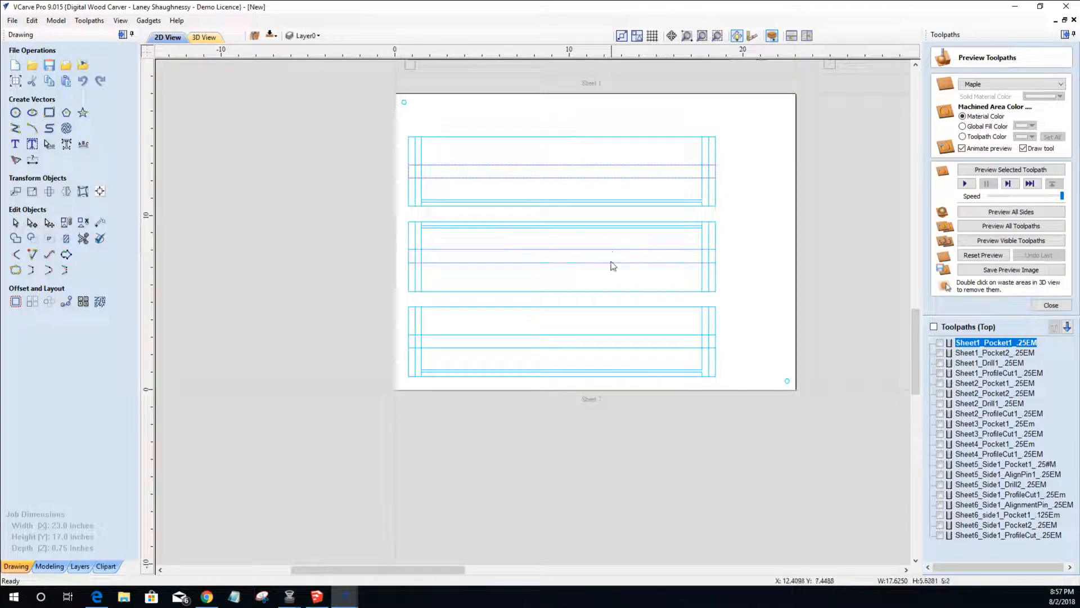
right_click(569, 337)
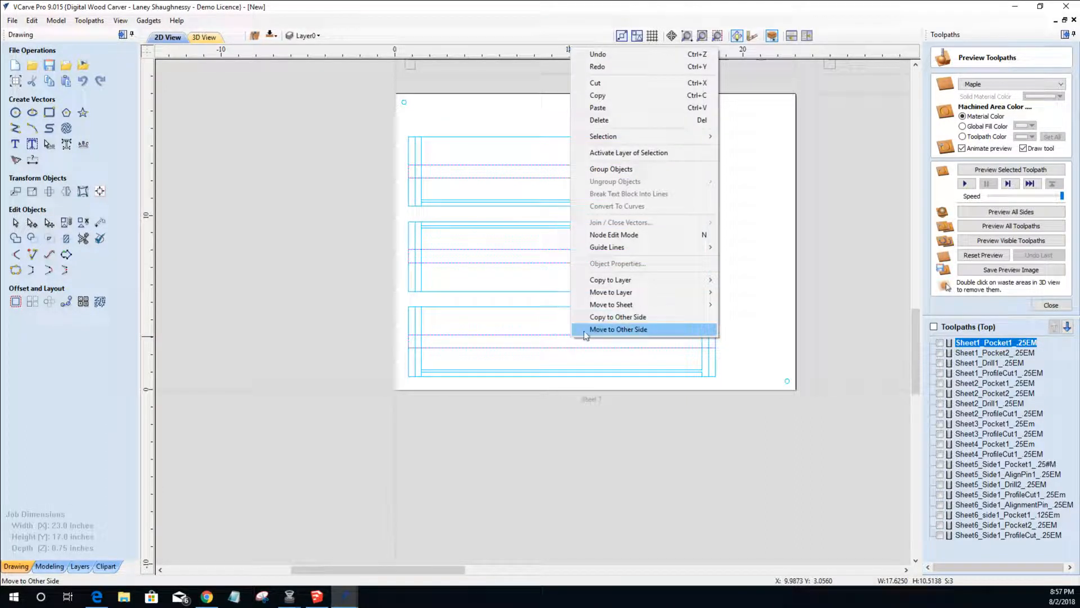
click(588, 329)
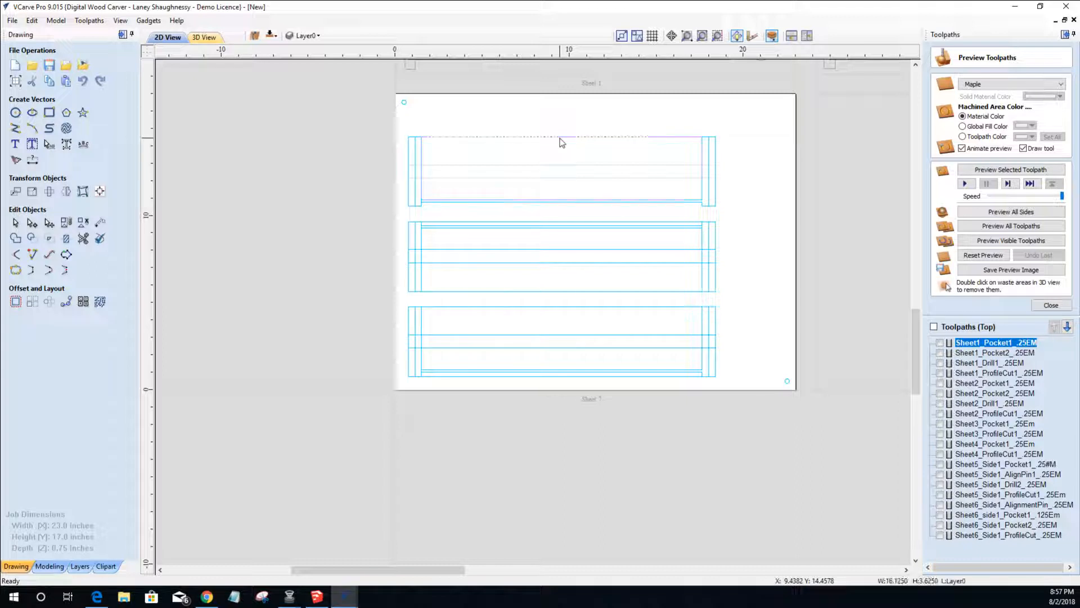
- Turn the top part's border into one closed outline by deleting its face rectangle and the end strips' inner spans, then joining the remains
key(Delete)
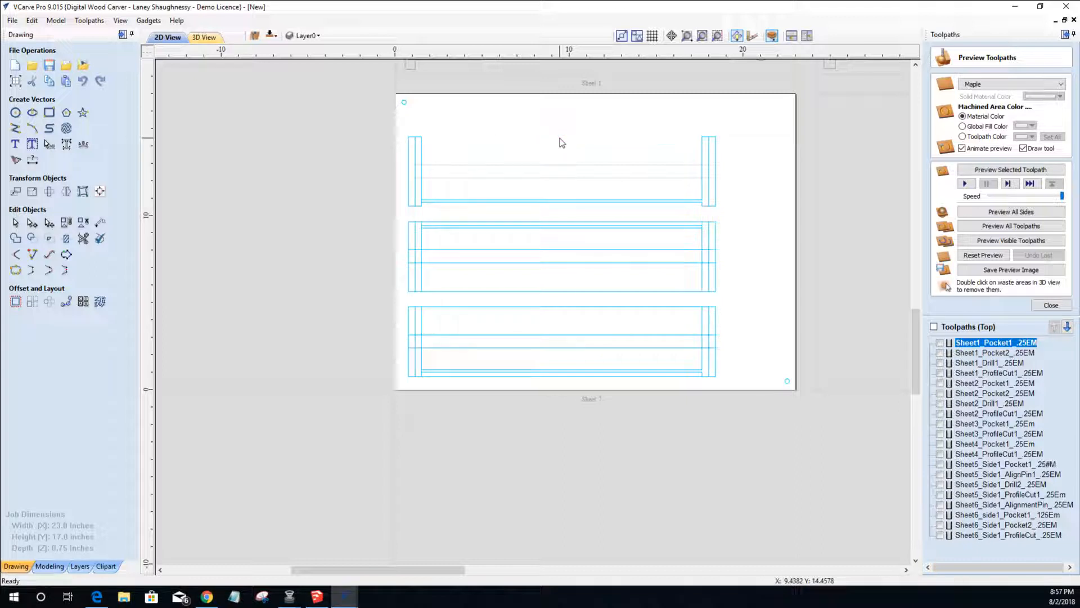
click(410, 157)
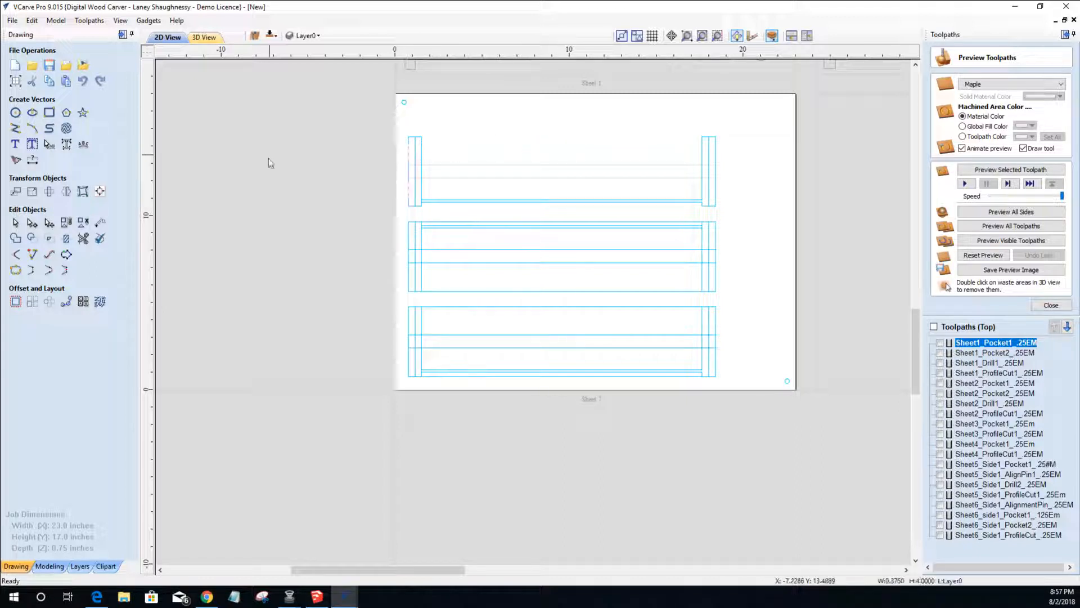
click(32, 223)
right_click(416, 165)
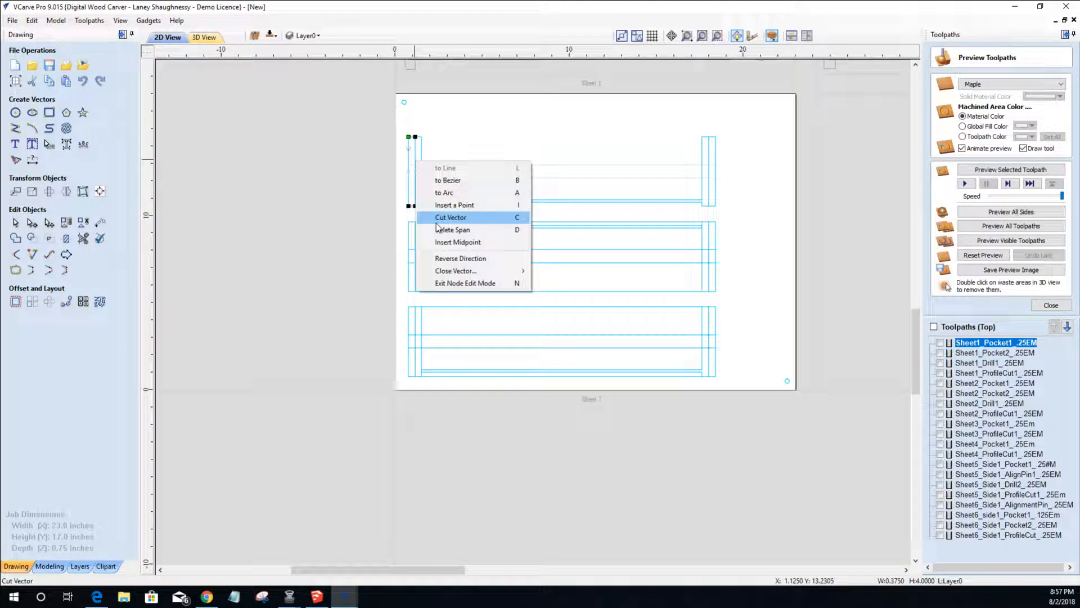
click(439, 230)
click(716, 157)
right_click(713, 161)
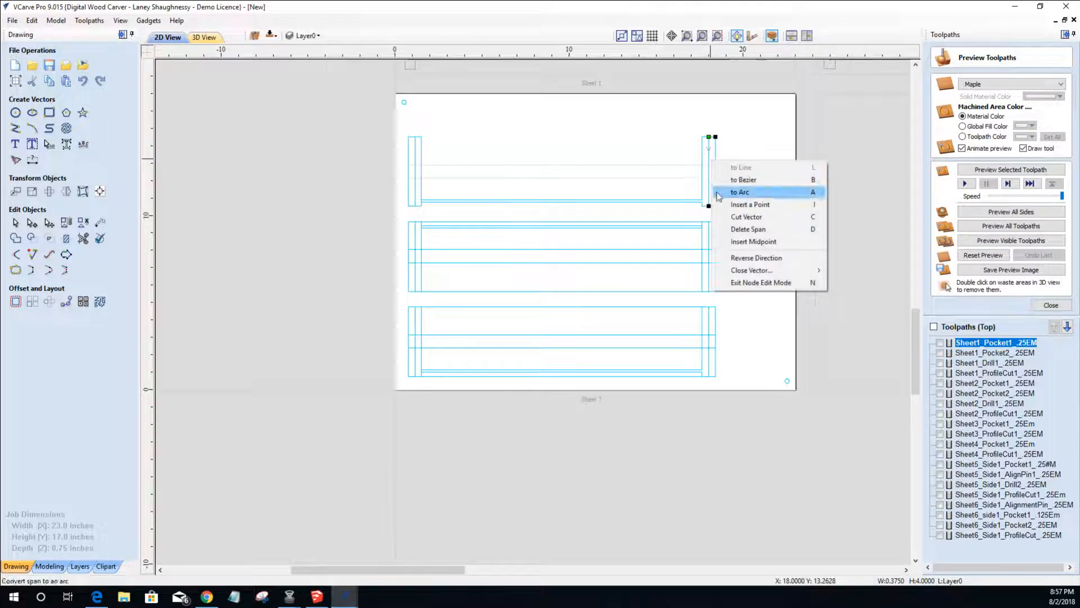
click(746, 229)
click(15, 222)
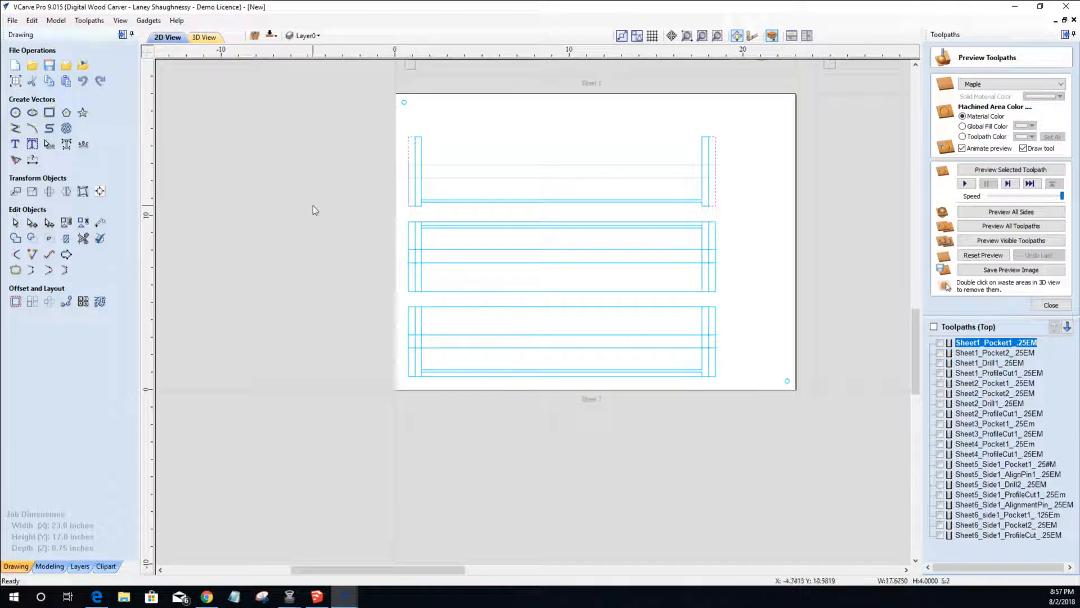
click(31, 272)
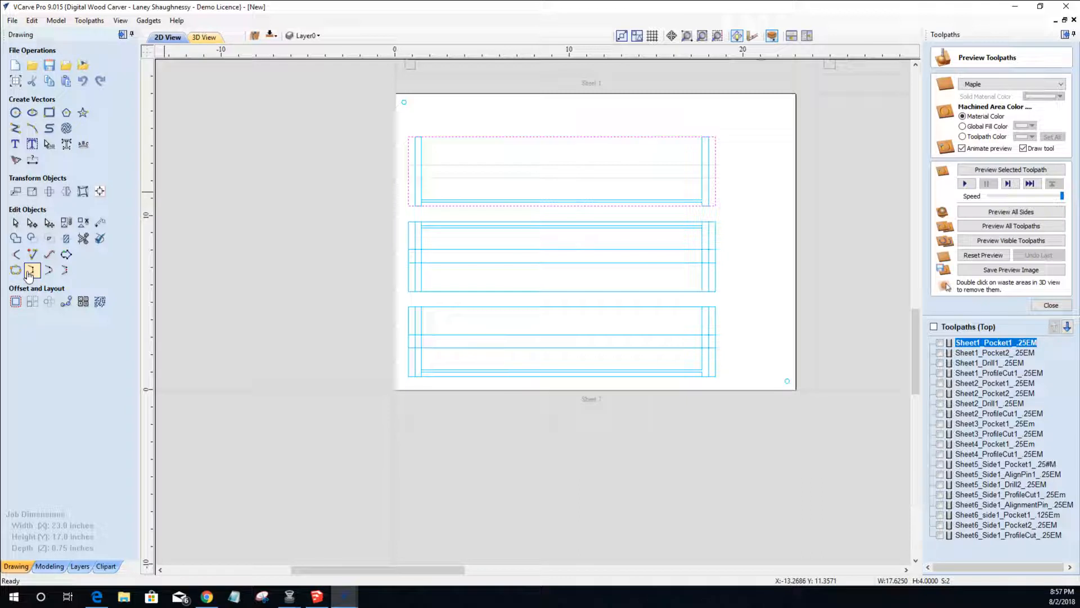
- Stretch the top part's left dado strip past both long edges to about 4.62 inches tall
click(419, 201)
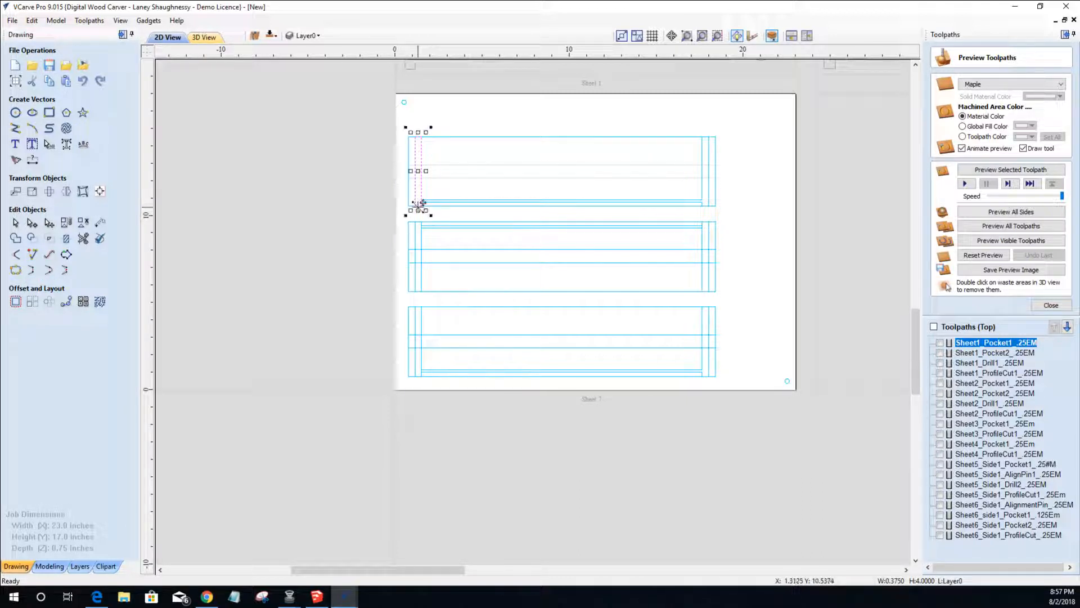
drag(418, 211, 419, 219)
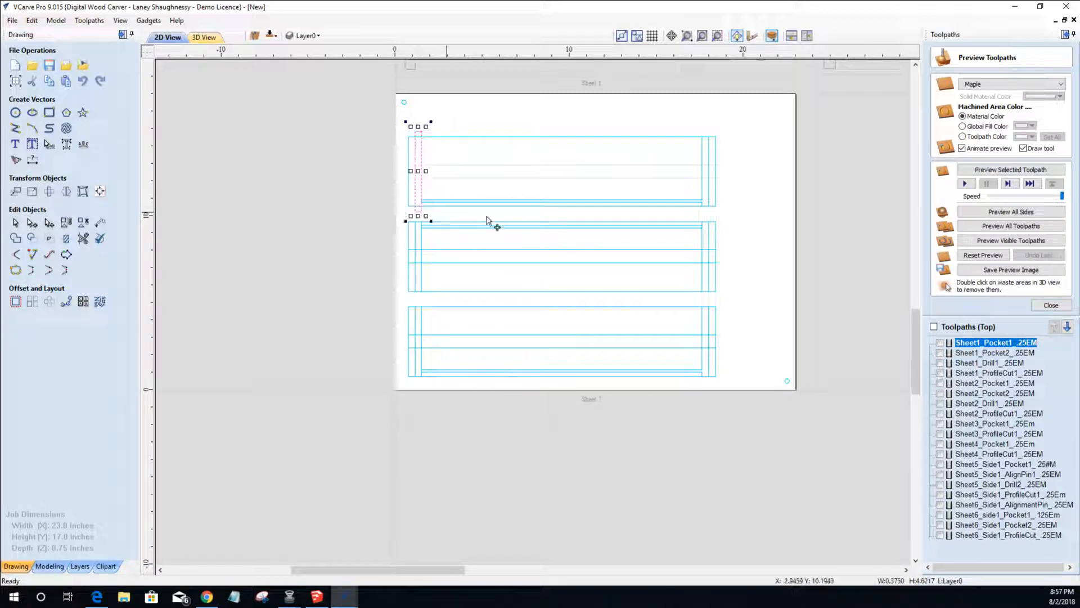
- Cut the top part's inner vector at the groove's two right-end corners and select the groove's two long edges
scroll(711, 205, up, 3)
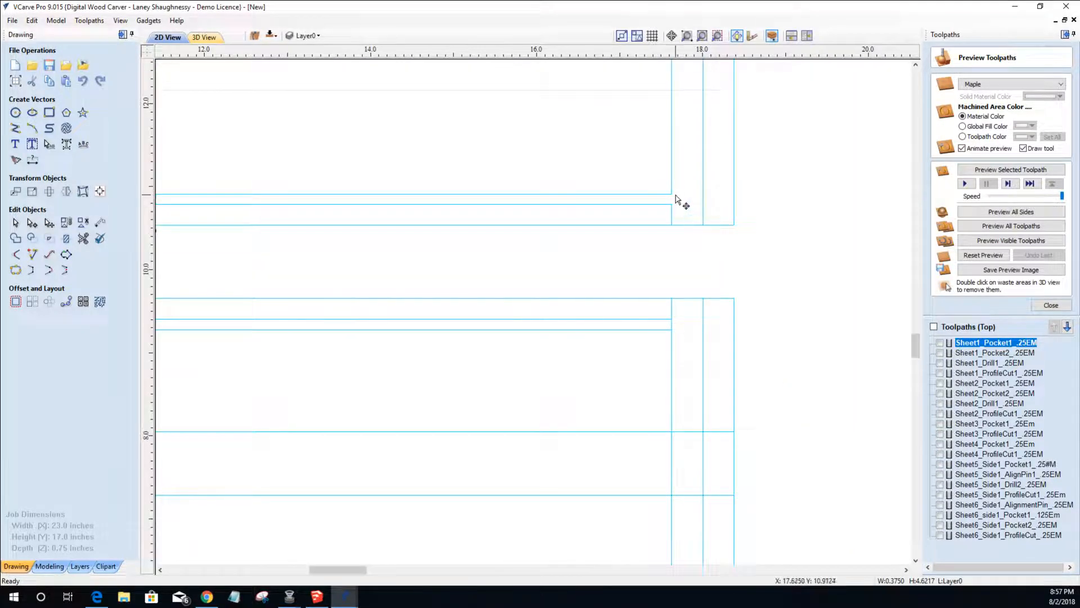
scroll(674, 199, up, 2)
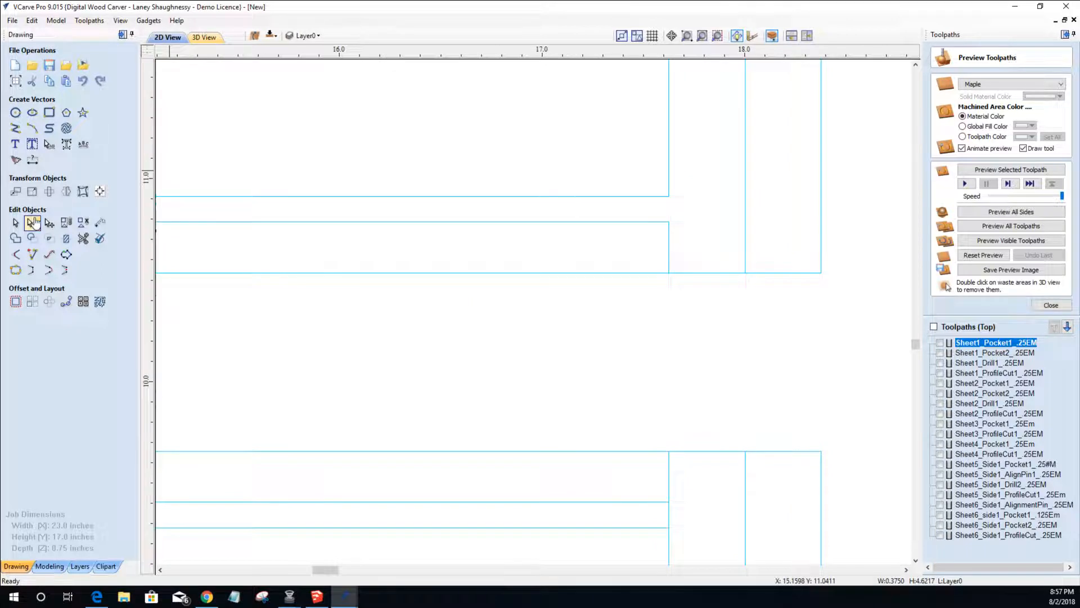
click(667, 196)
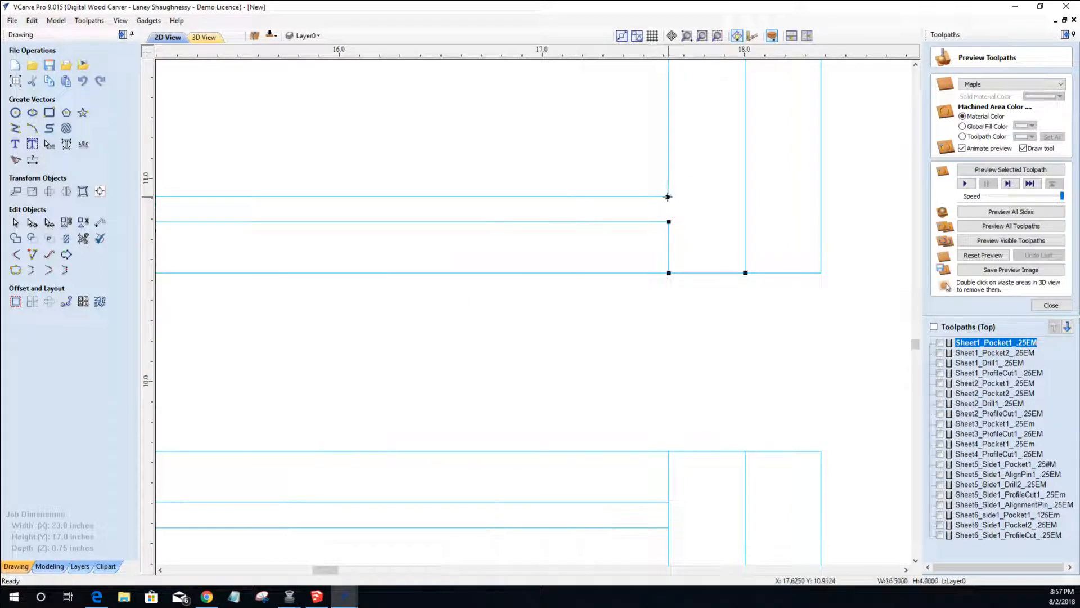
right_click(670, 197)
click(701, 241)
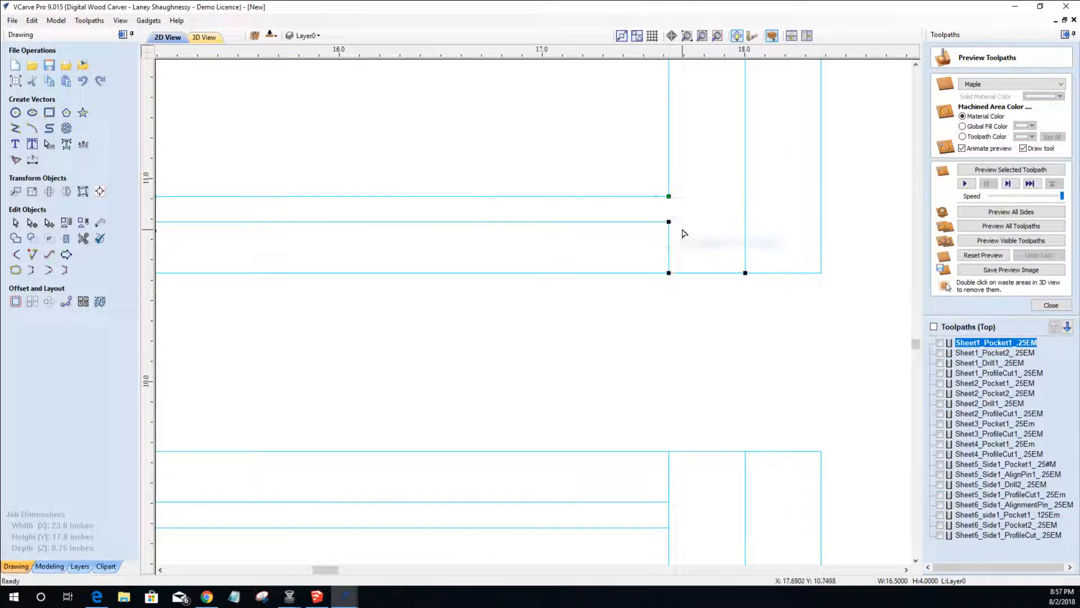
right_click(669, 221)
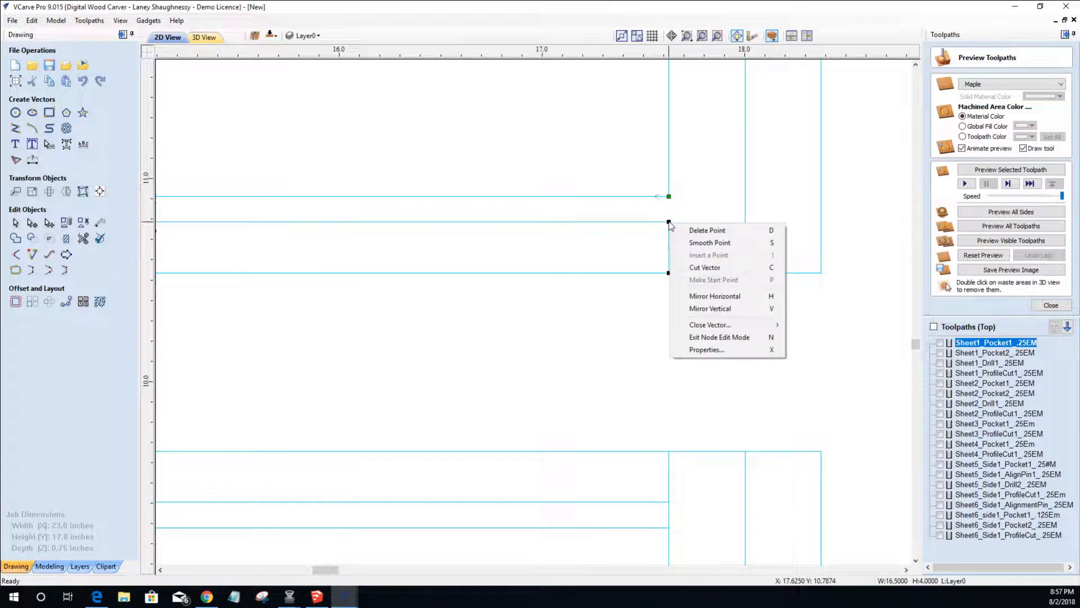
click(701, 268)
click(15, 223)
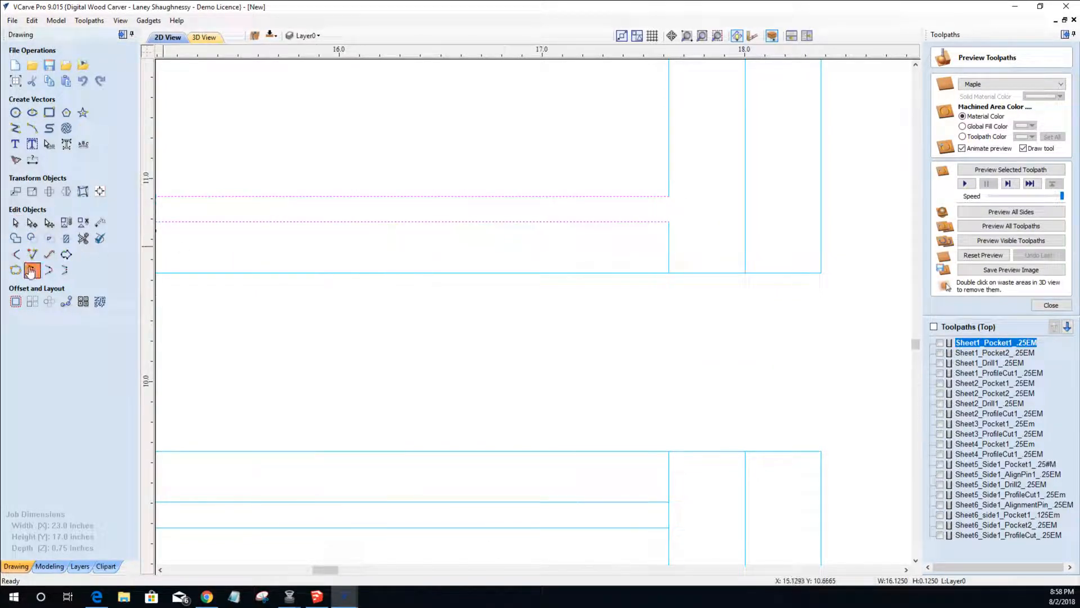
- Close the top part's groove and right dado strip with straight lines, and stretch that dado strip past both long edges
click(669, 261)
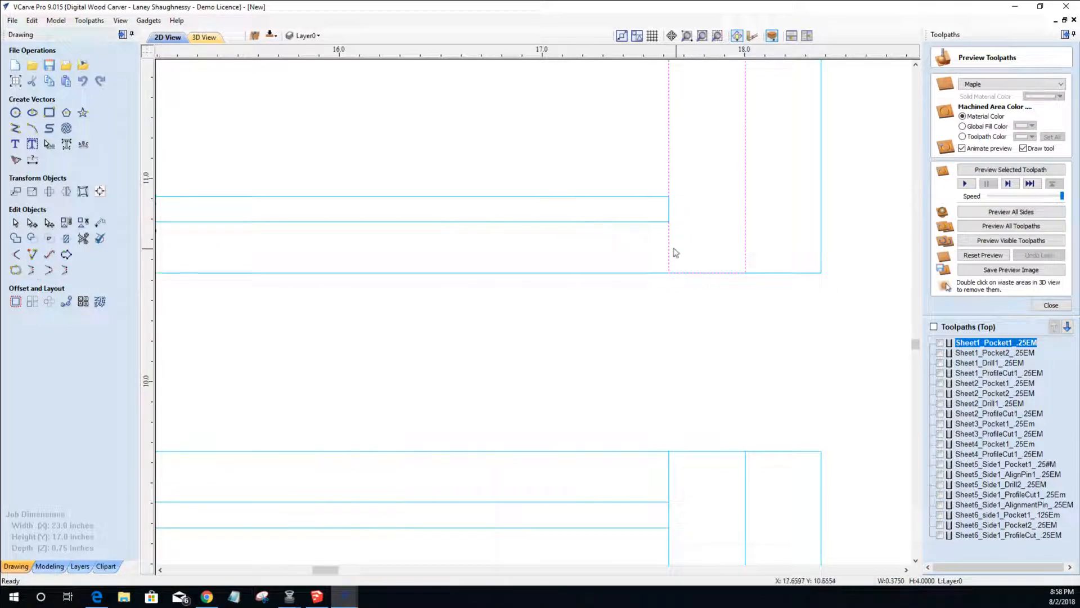
click(671, 247)
drag(708, 277, 705, 323)
- Lengthen the top part's groove at both ends into the dado strips, to about 16.39 inches long
click(629, 224)
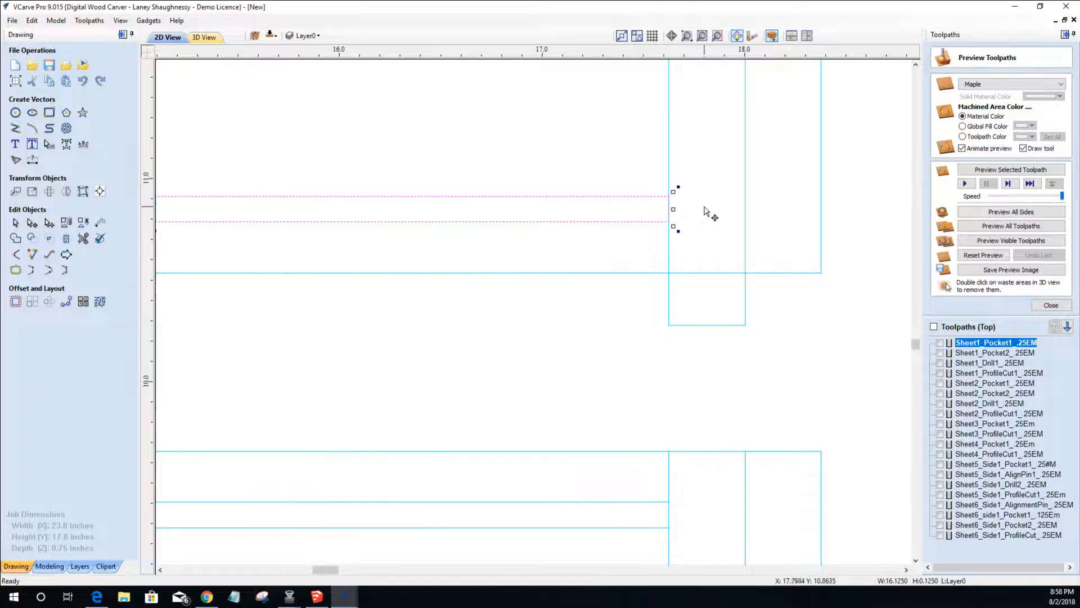
drag(674, 210, 696, 213)
scroll(718, 237, down, 6)
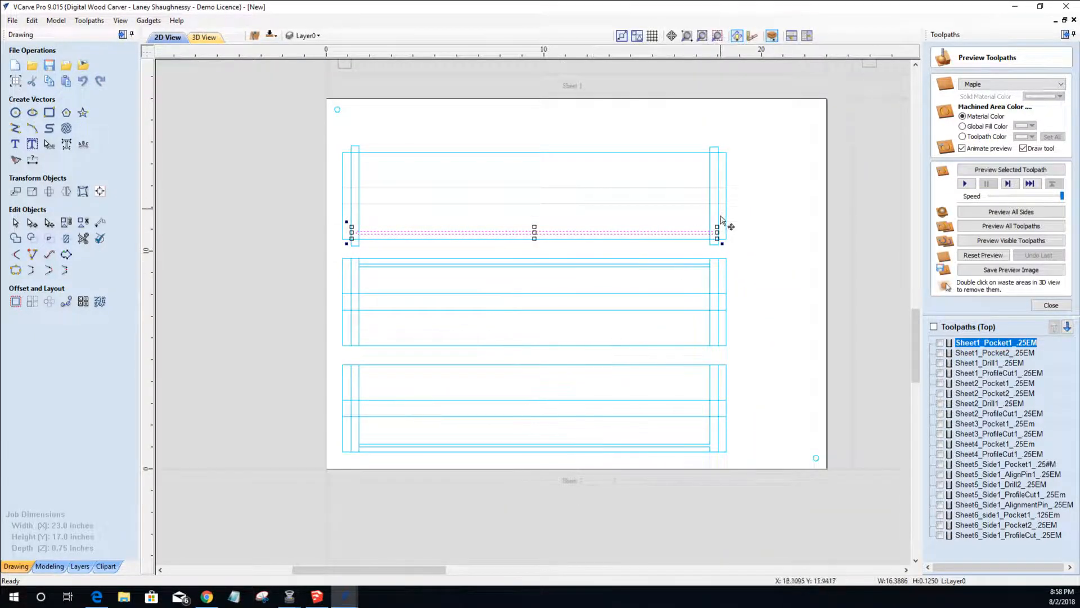
scroll(716, 233, up, 8)
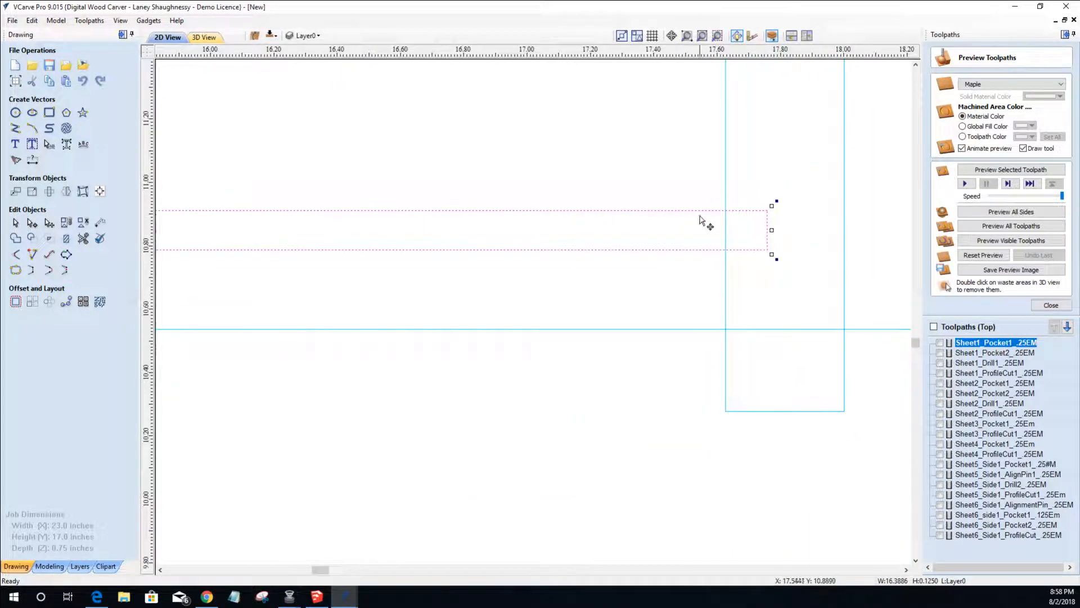
scroll(729, 249, down, 4)
scroll(728, 248, down, 3)
- Select the middle part's narrow groove between its two dado strips
click(716, 349)
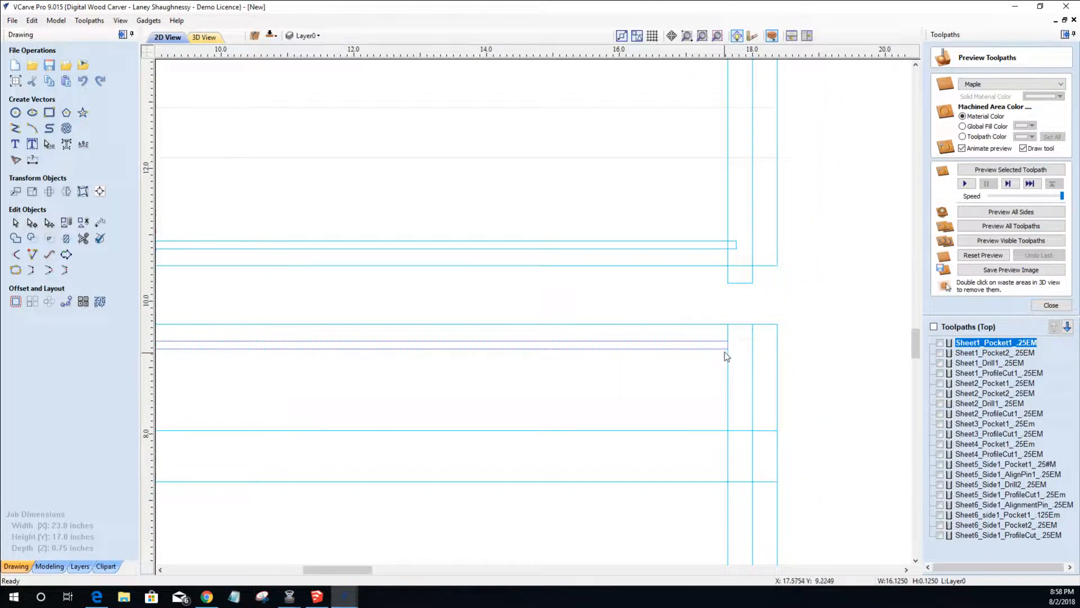
scroll(726, 356, down, 5)
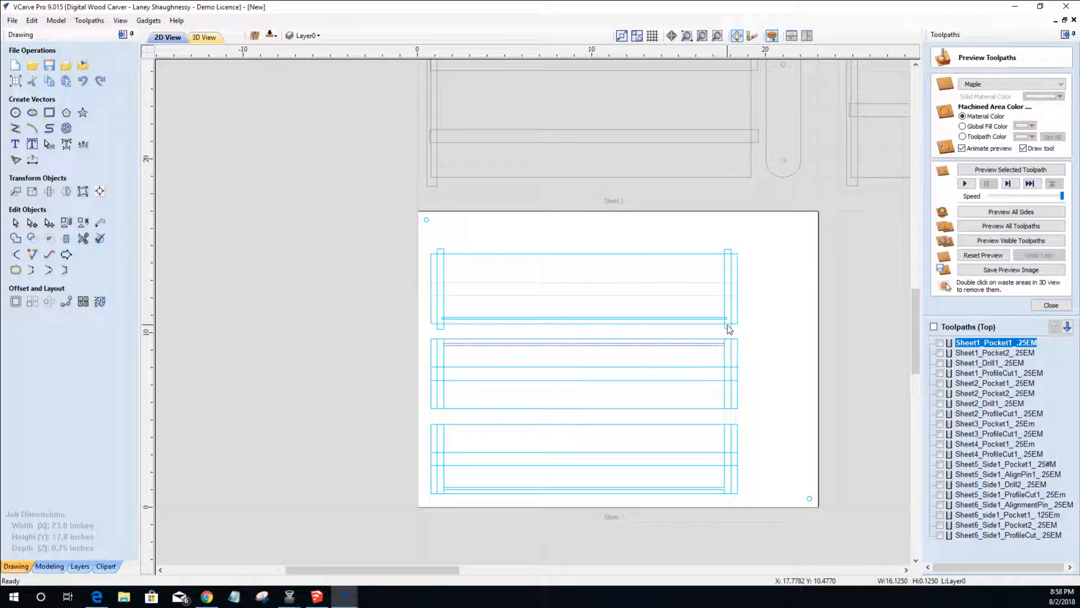
scroll(730, 329, up, 3)
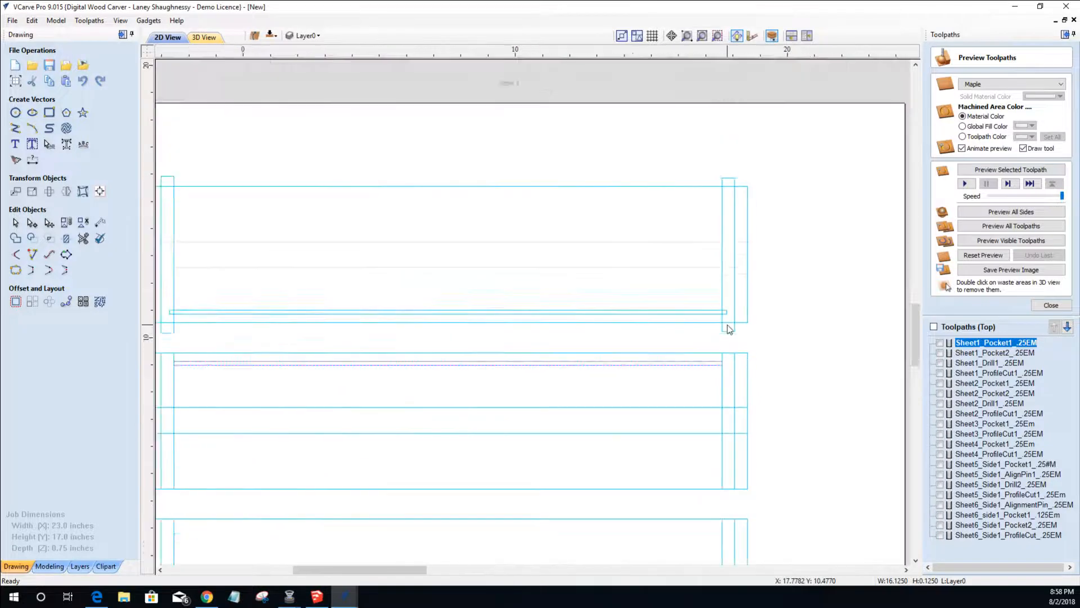
- Make sheet 8 the active sheet through the Nest Parts tool
scroll(730, 329, down, 3)
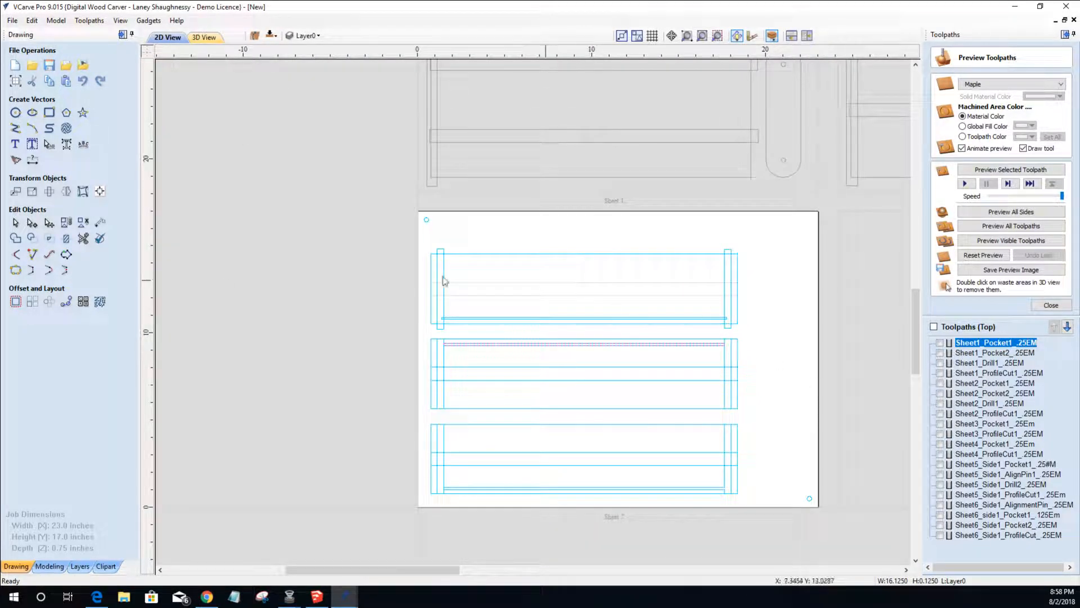
scroll(214, 280, down, 4)
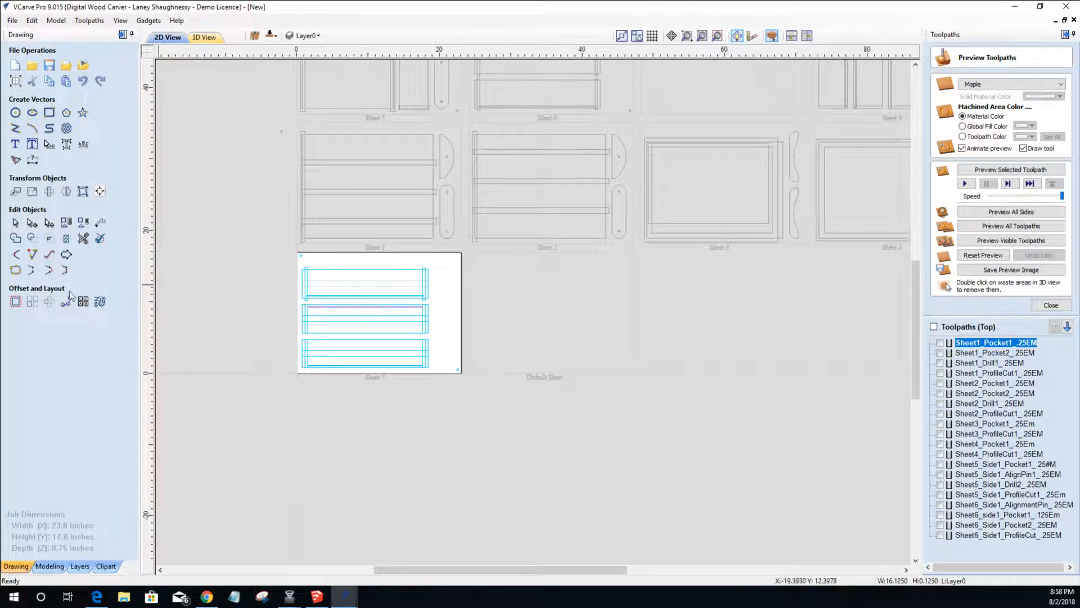
click(100, 304)
click(93, 342)
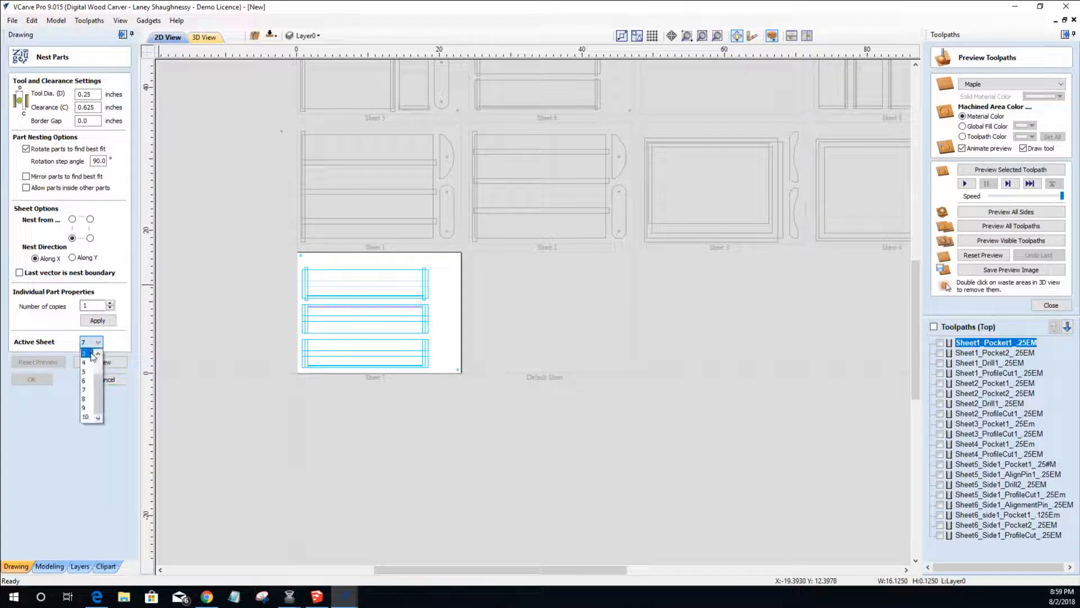
click(86, 398)
scroll(309, 302, up, 6)
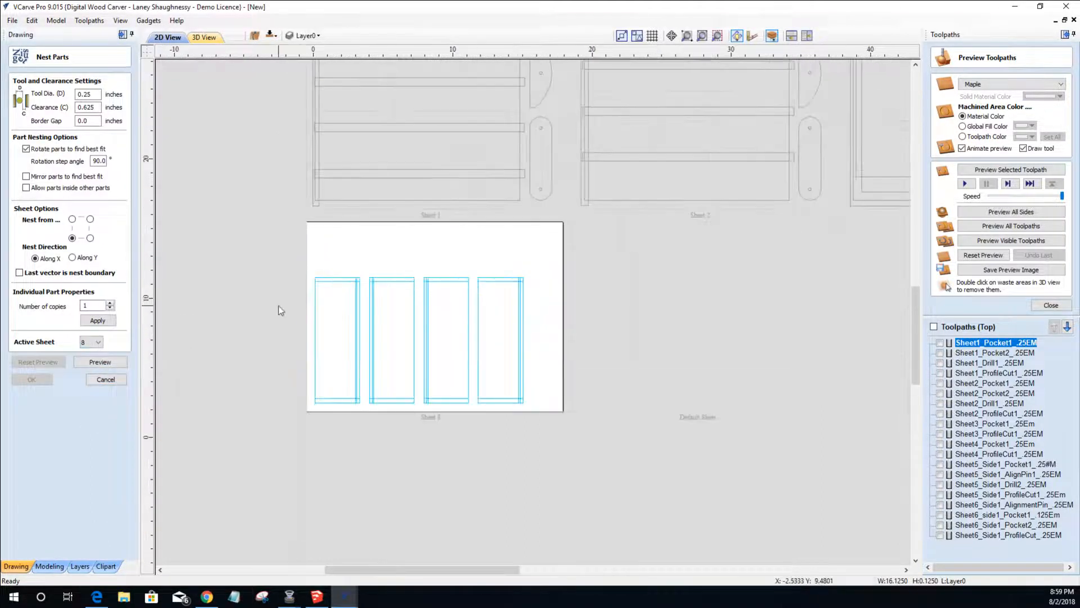
scroll(309, 303, down, 3)
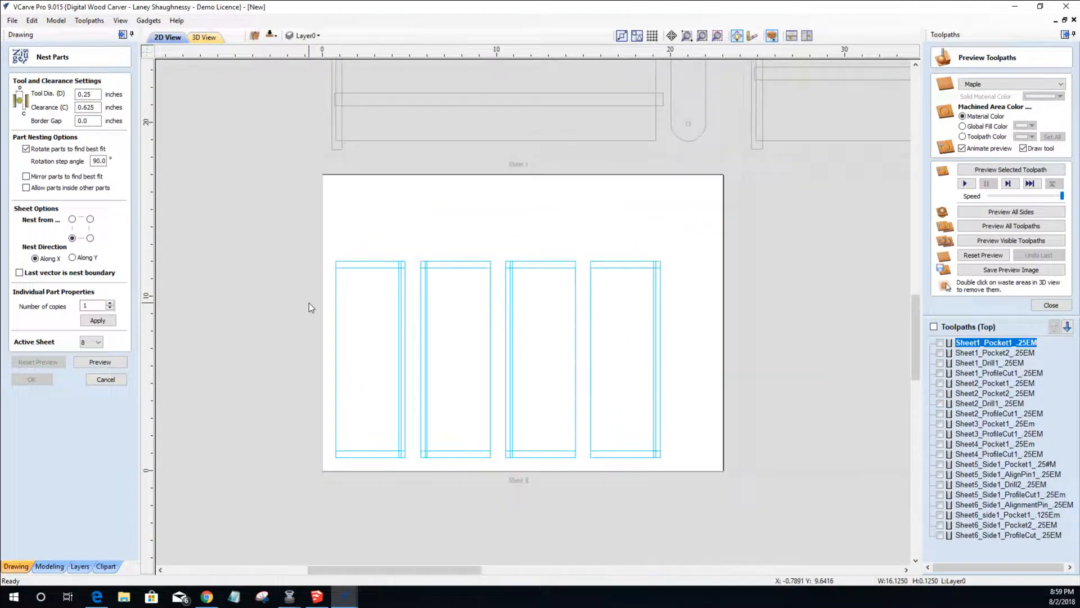
scroll(438, 365, up, 2)
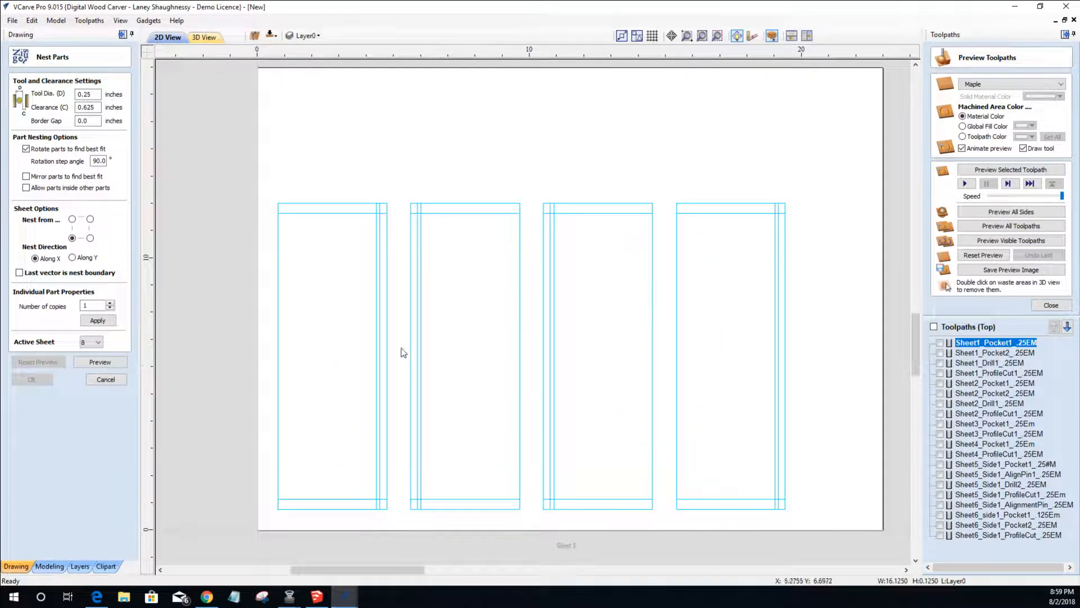
- Close the Nest Parts form and ungroup all vectors of the four parts on sheet 8
click(381, 348)
click(423, 362)
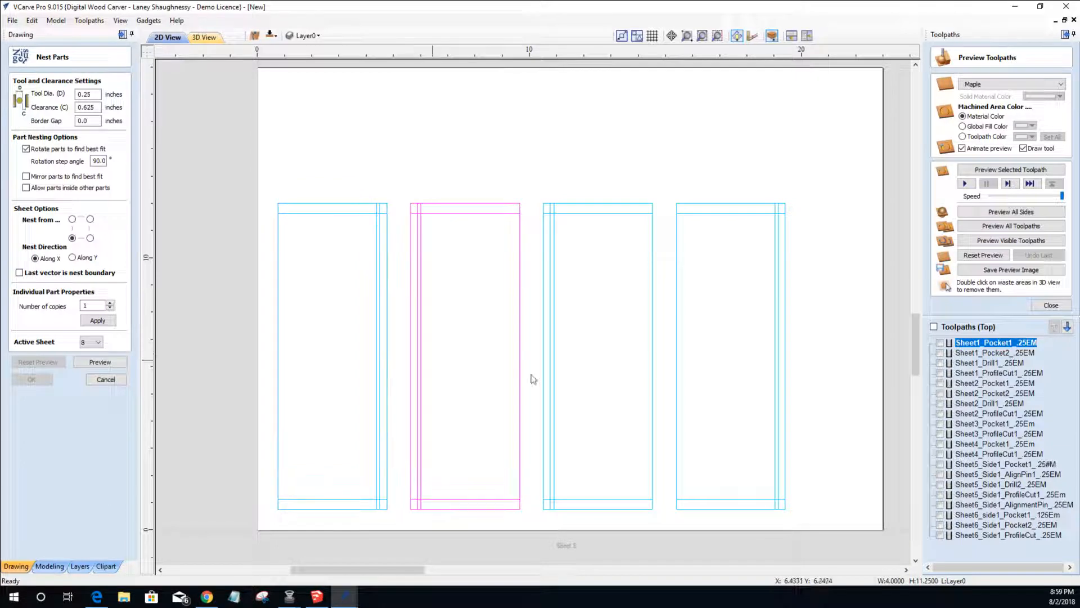
click(548, 351)
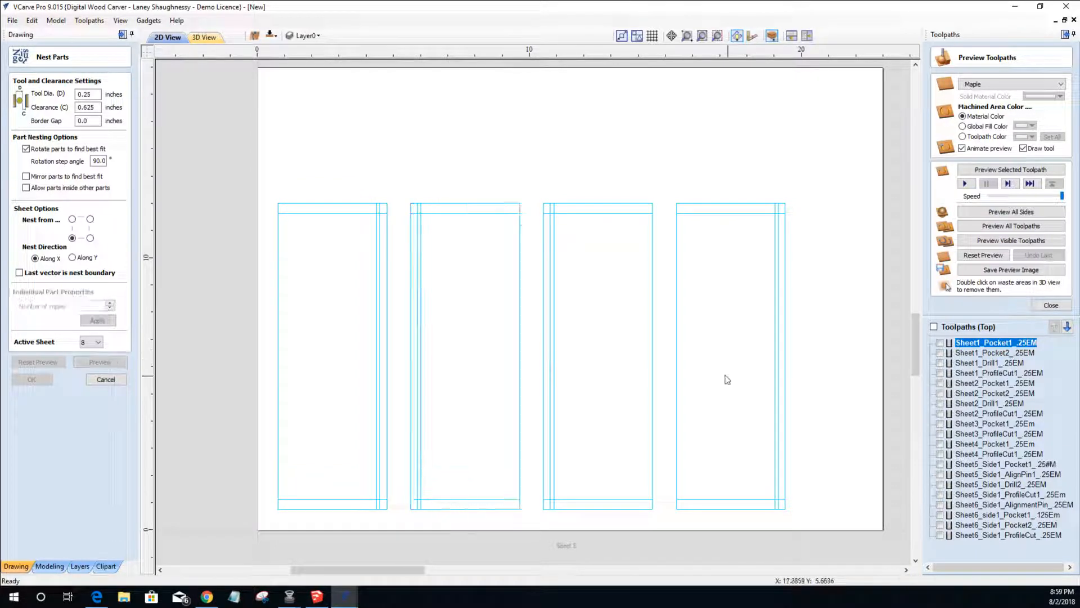
click(677, 365)
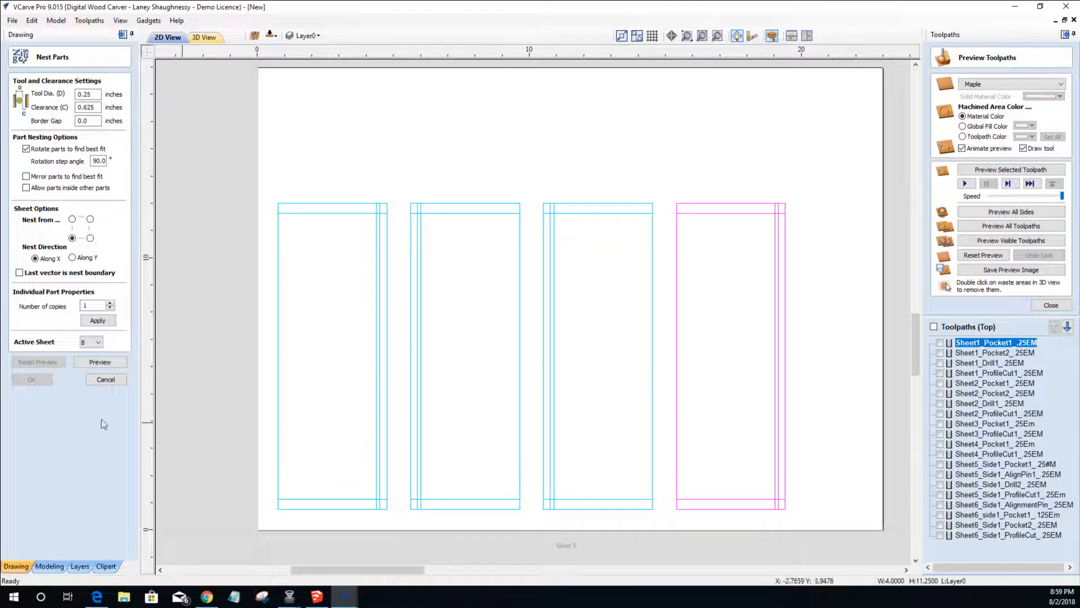
click(106, 380)
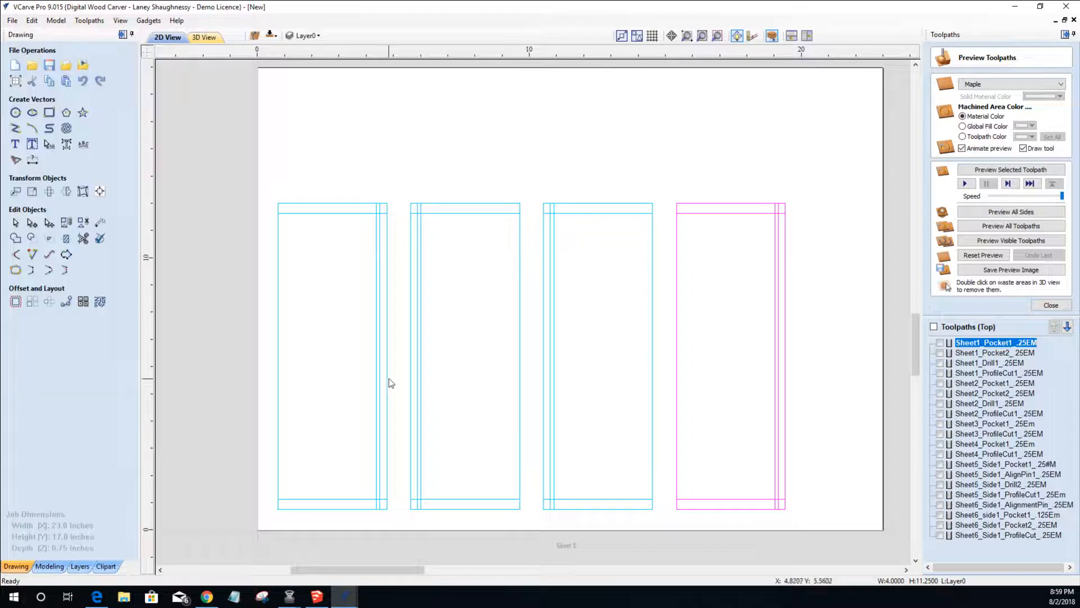
drag(750, 341, 364, 213)
click(83, 223)
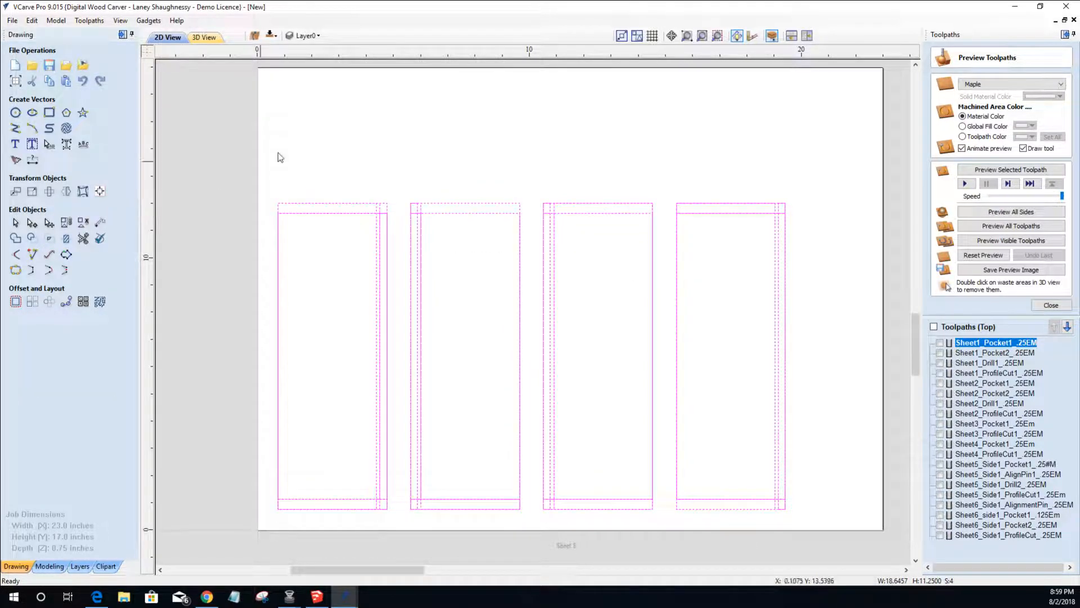
click(325, 151)
- Delete the redundant inner rectangles lying between the end strips of the first and fourth parts
click(322, 217)
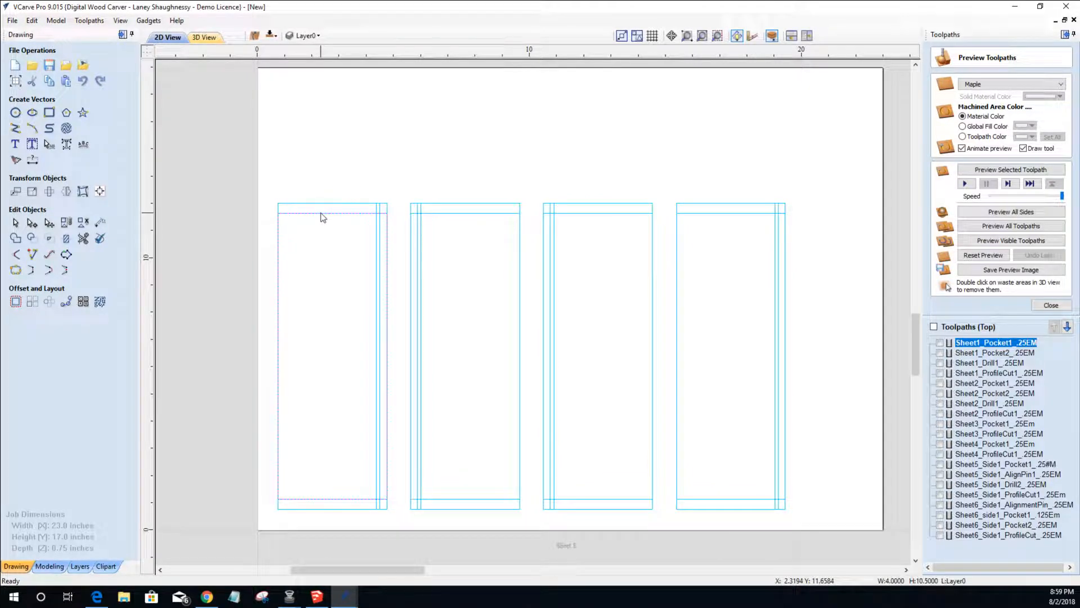
key(Delete)
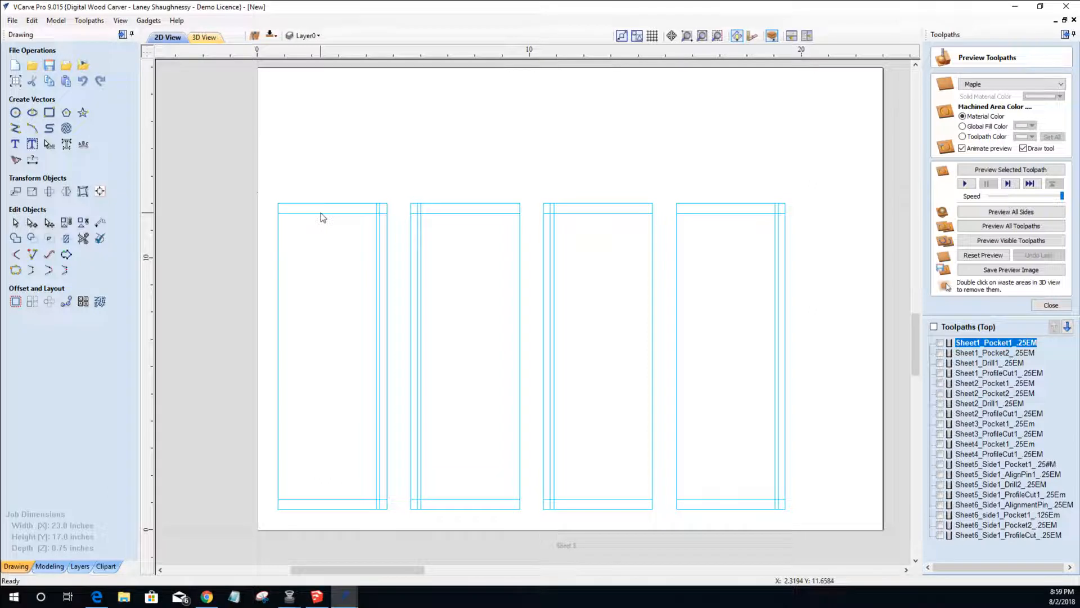
click(713, 218)
key(Delete)
click(636, 205)
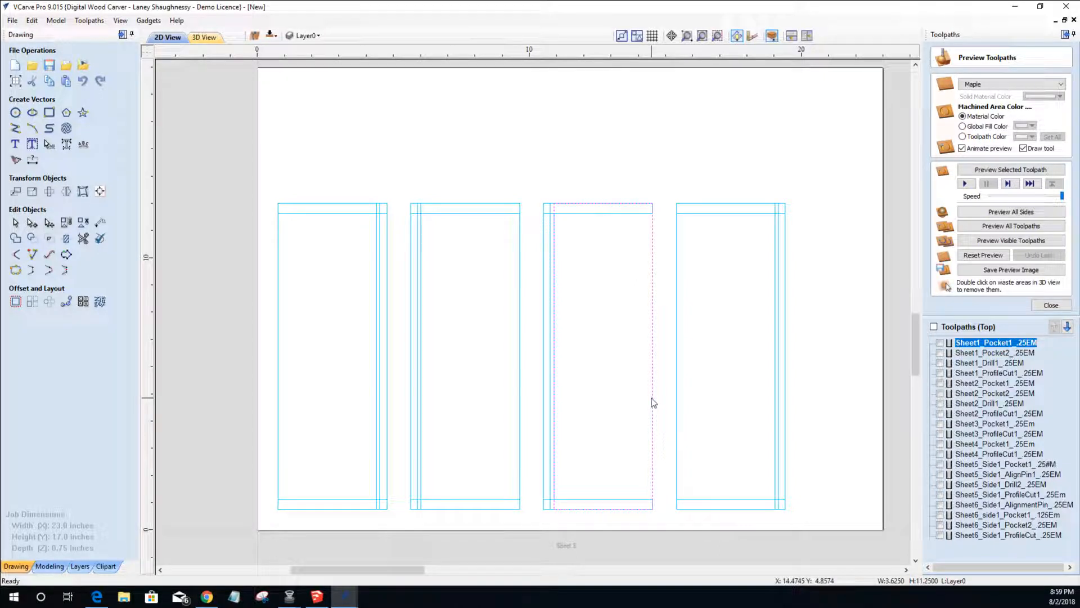
key(Delete)
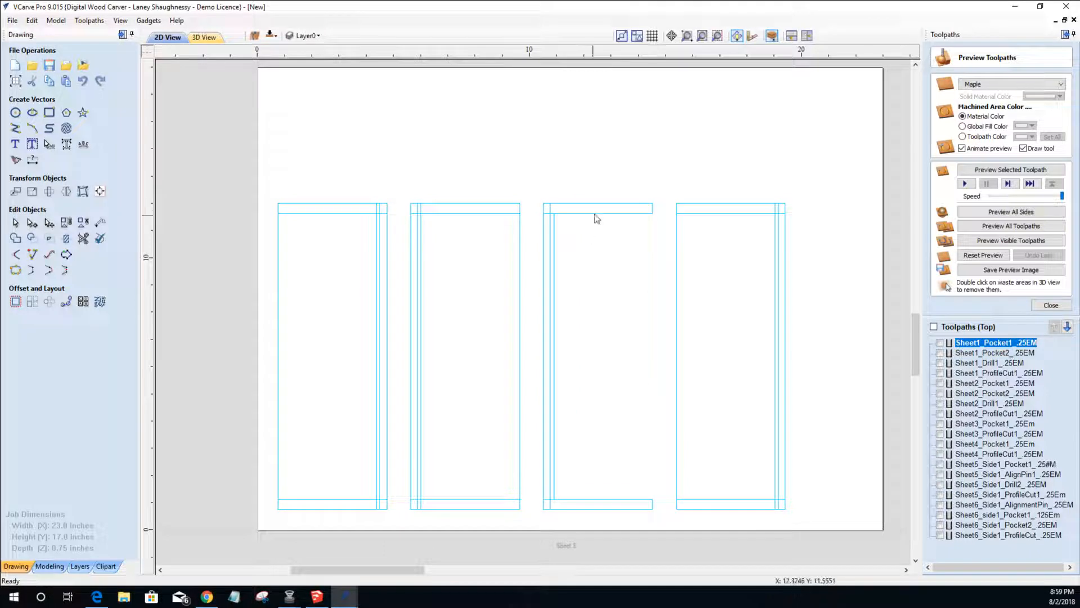
click(611, 206)
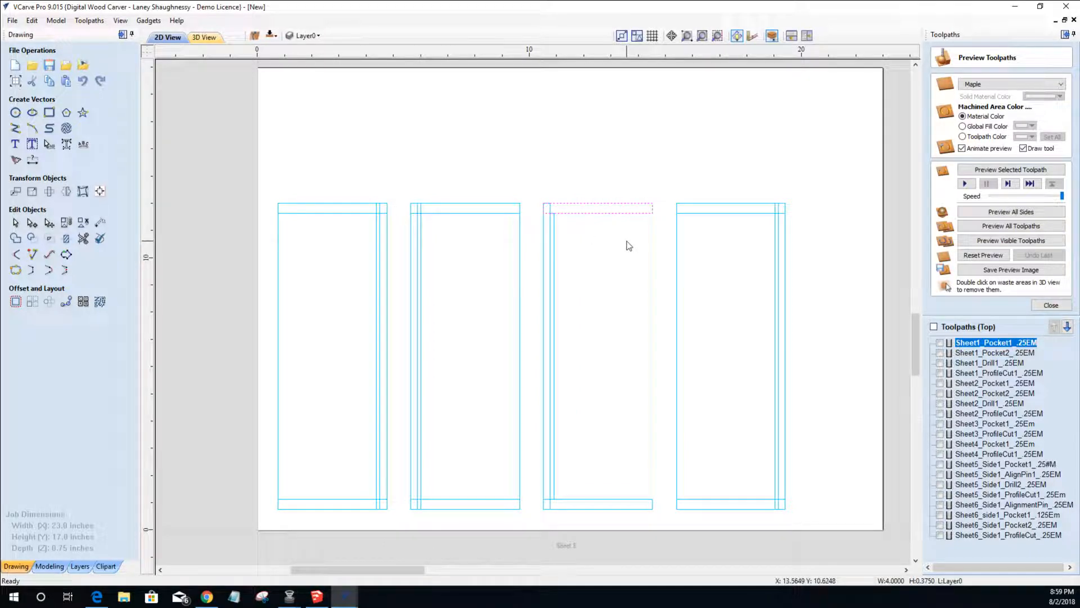
key(ctrl+z)
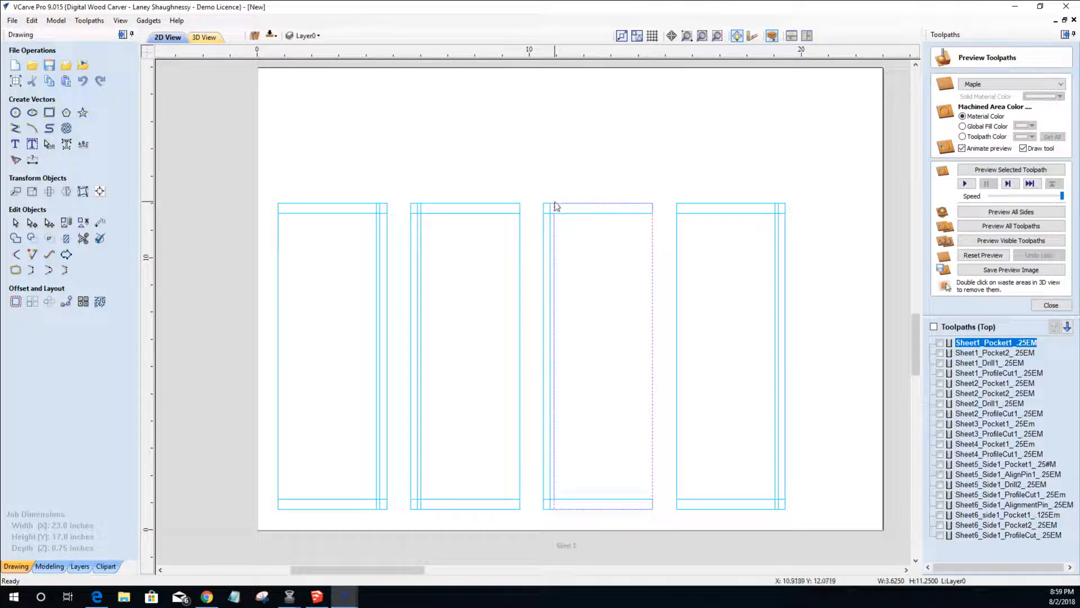
- Delete the inner vertical span of the third part's wide full-height rectangle in node editing
click(554, 367)
right_click(554, 336)
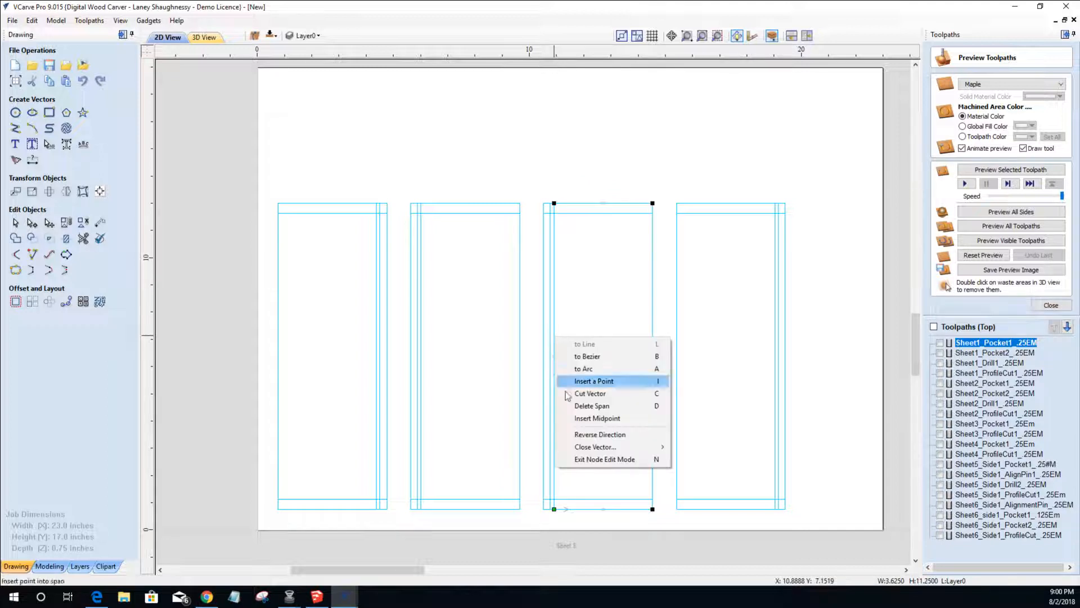
click(577, 406)
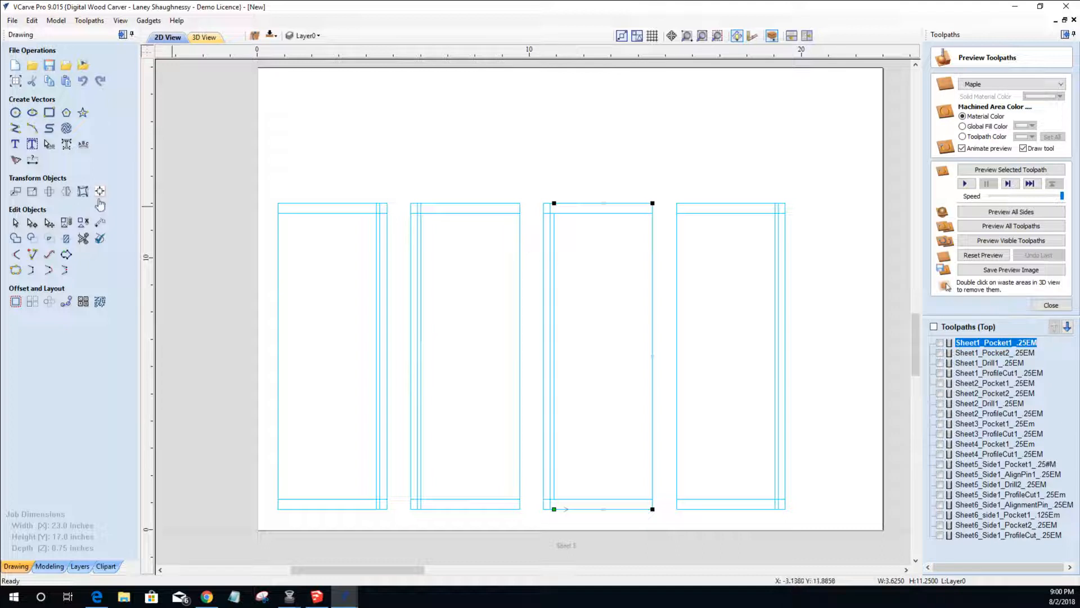
click(203, 263)
- Delete the inner vertical span of the third part's narrow full-height edge rectangle, and return to normal selection
click(544, 262)
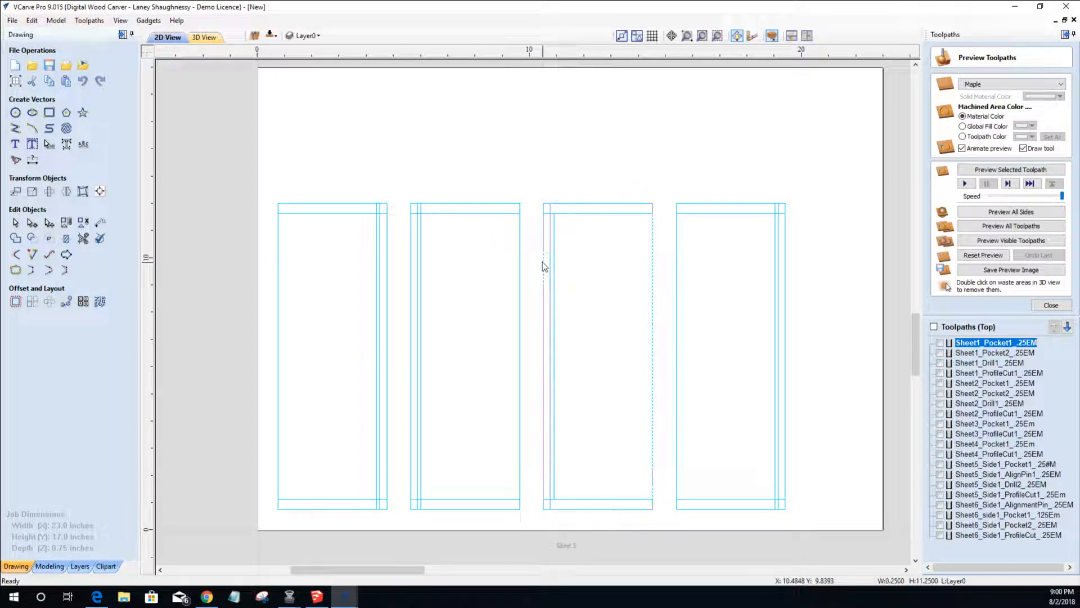
click(32, 223)
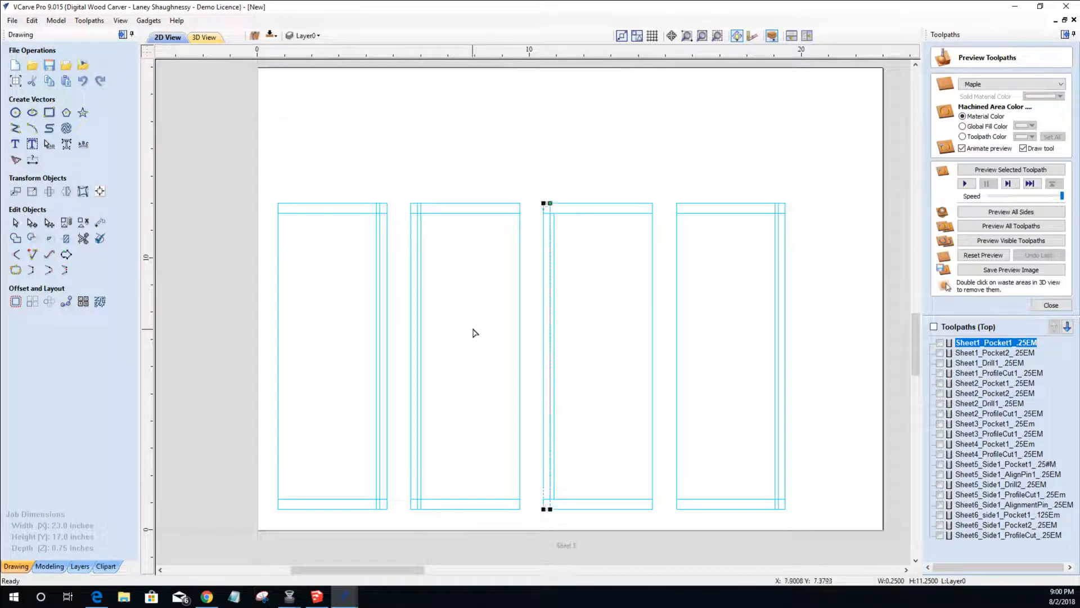
right_click(551, 299)
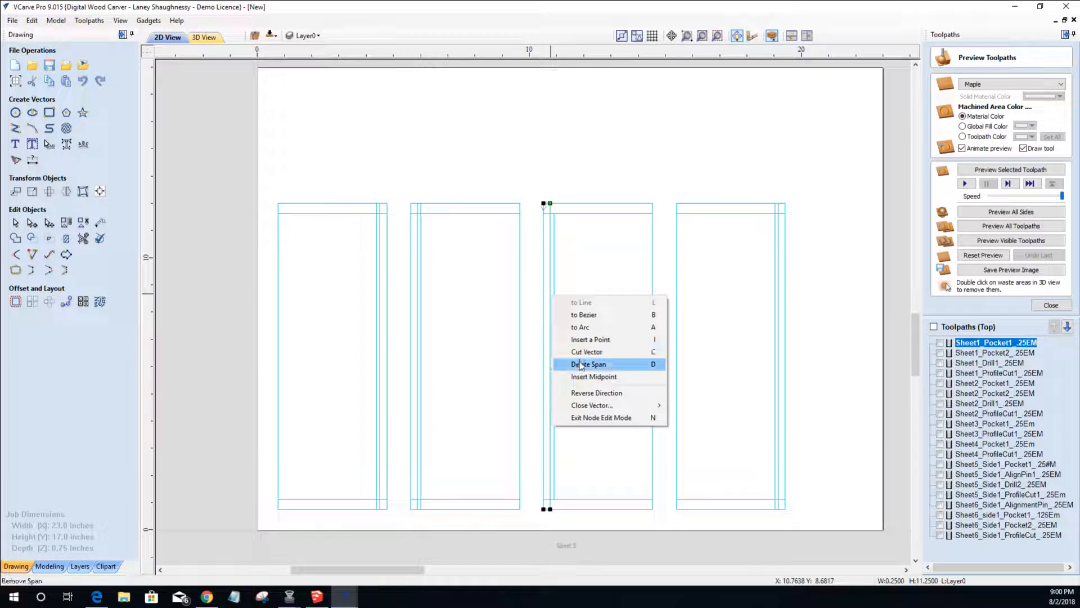
click(581, 365)
click(15, 223)
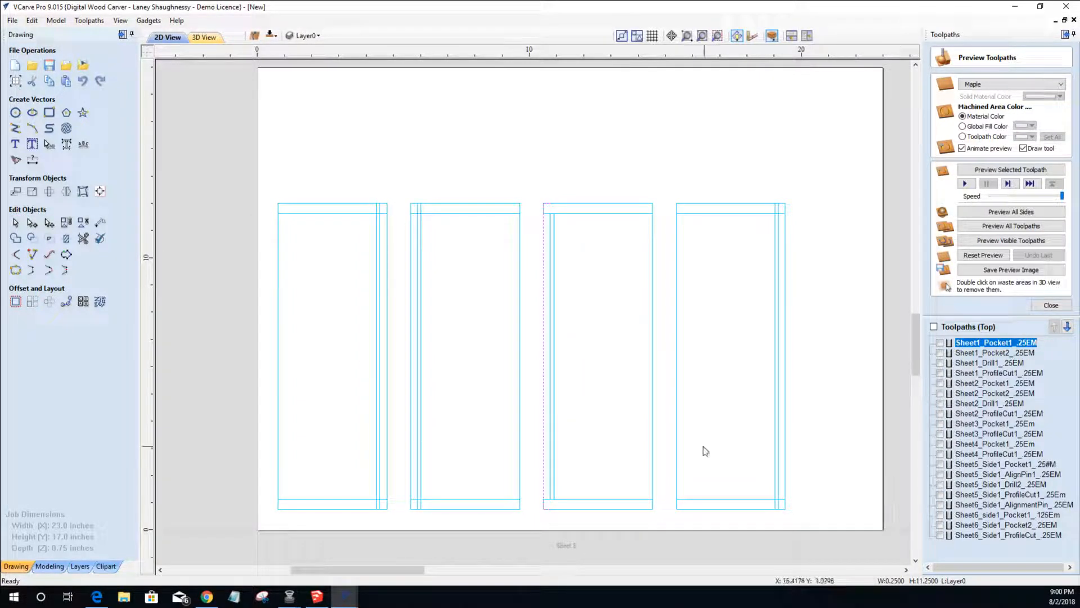
- Select the third part's two open outline vectors and examine how they meet along the top edge
click(653, 429)
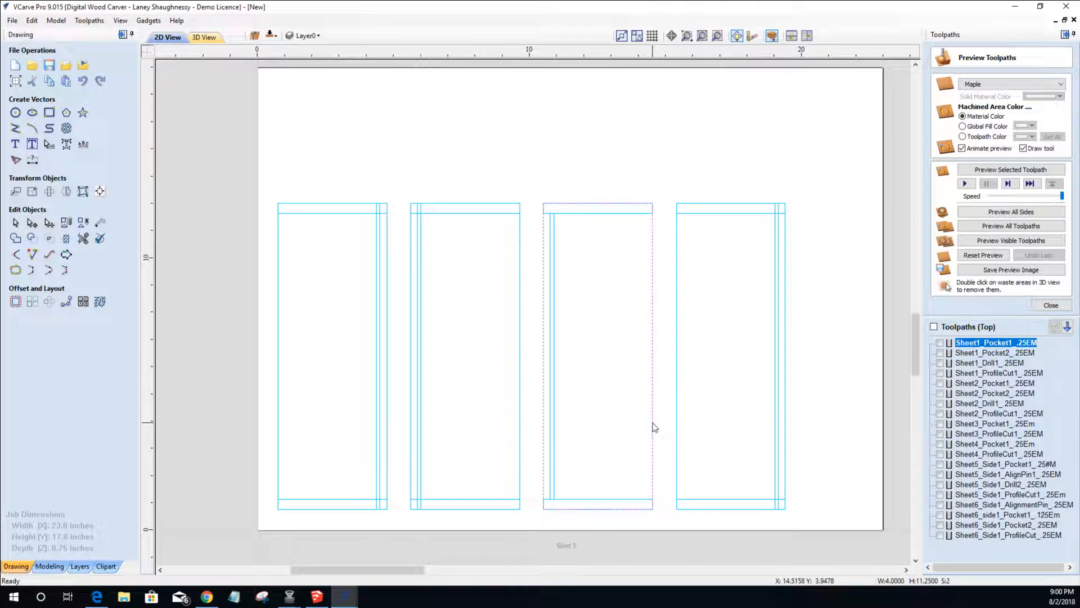
scroll(549, 180, up, 6)
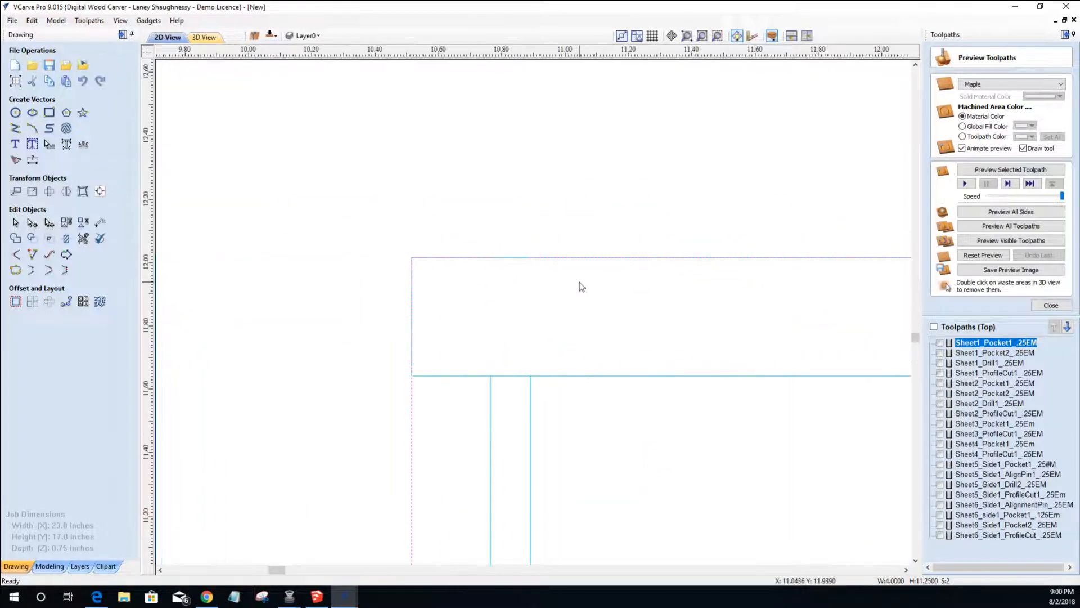
scroll(582, 287, up, 3)
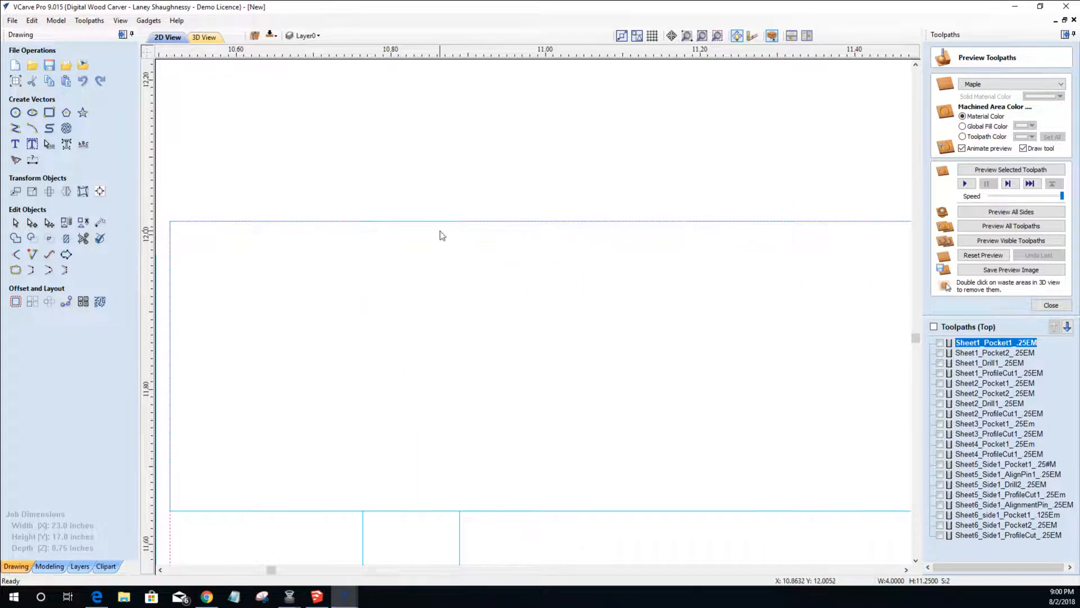
scroll(444, 242, down, 6)
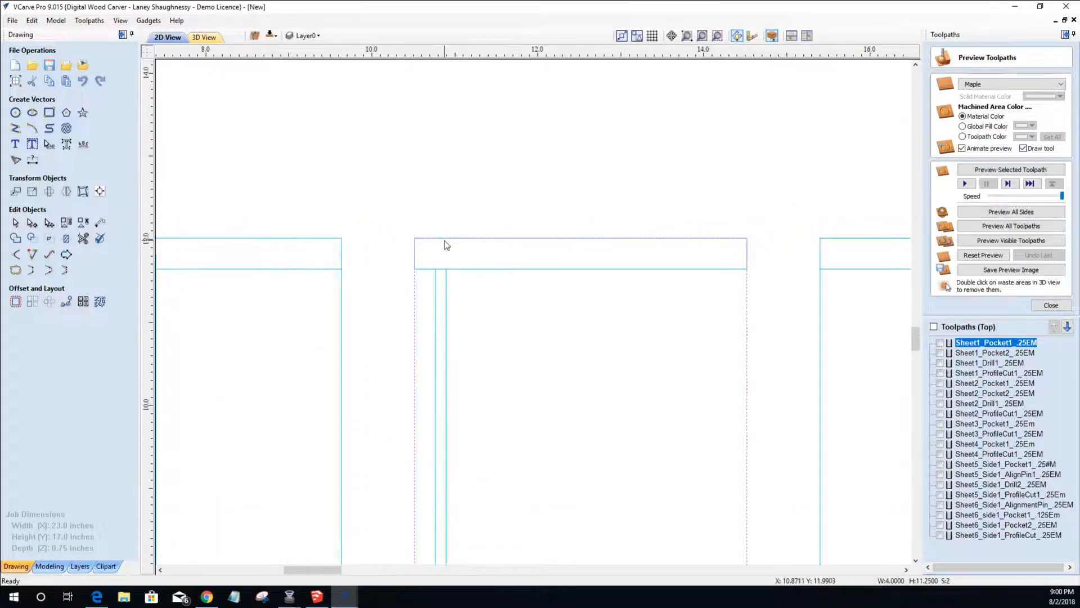
scroll(446, 242, down, 2)
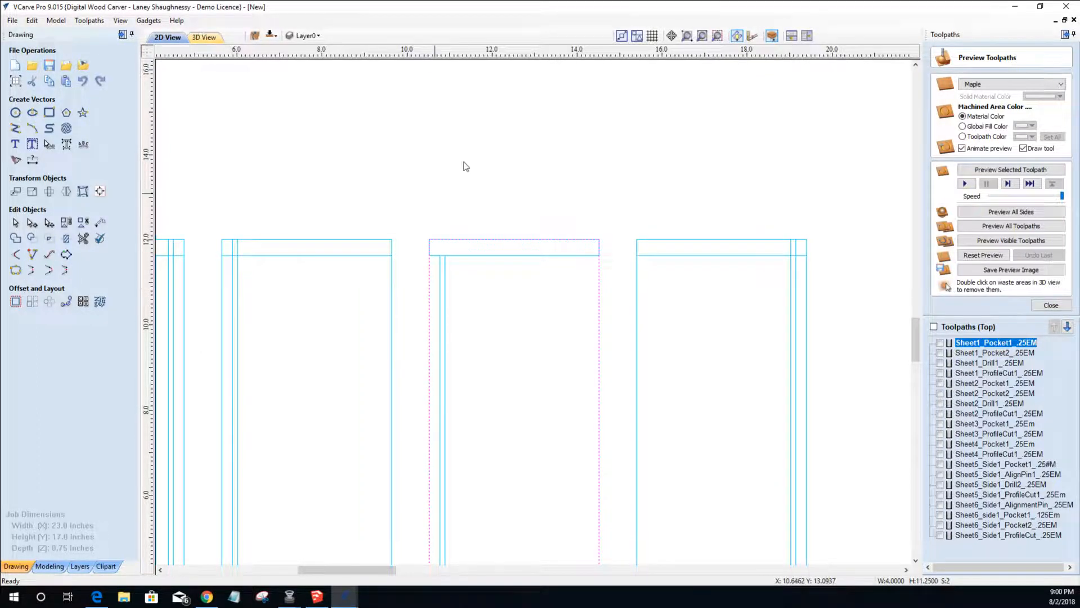
scroll(525, 133, down, 2)
click(464, 305)
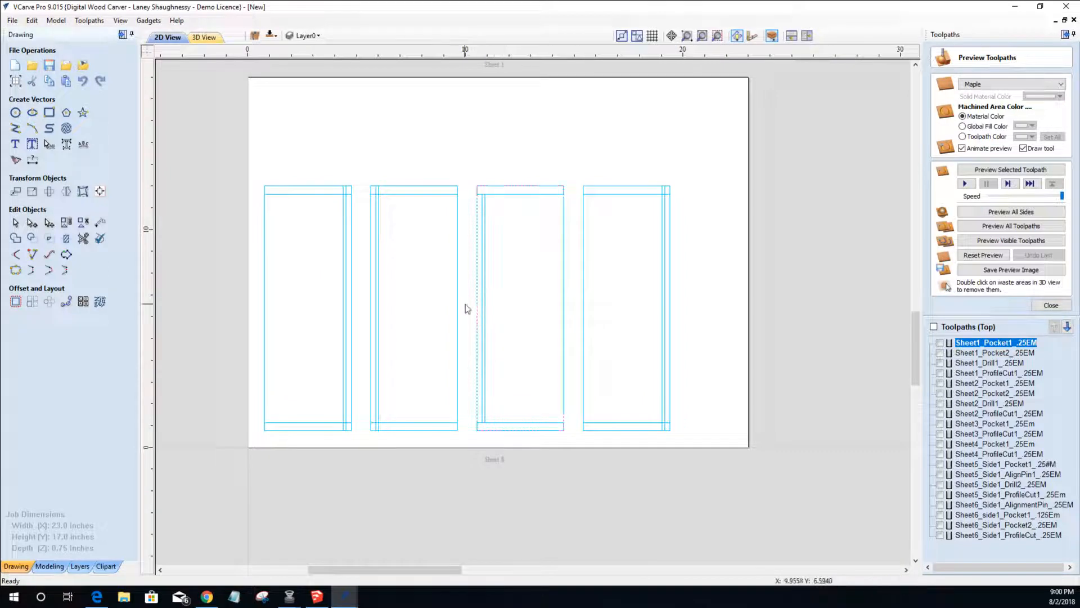
- Stretch the upper end of the third part's narrow groove to about the middle of the top strip
click(511, 195)
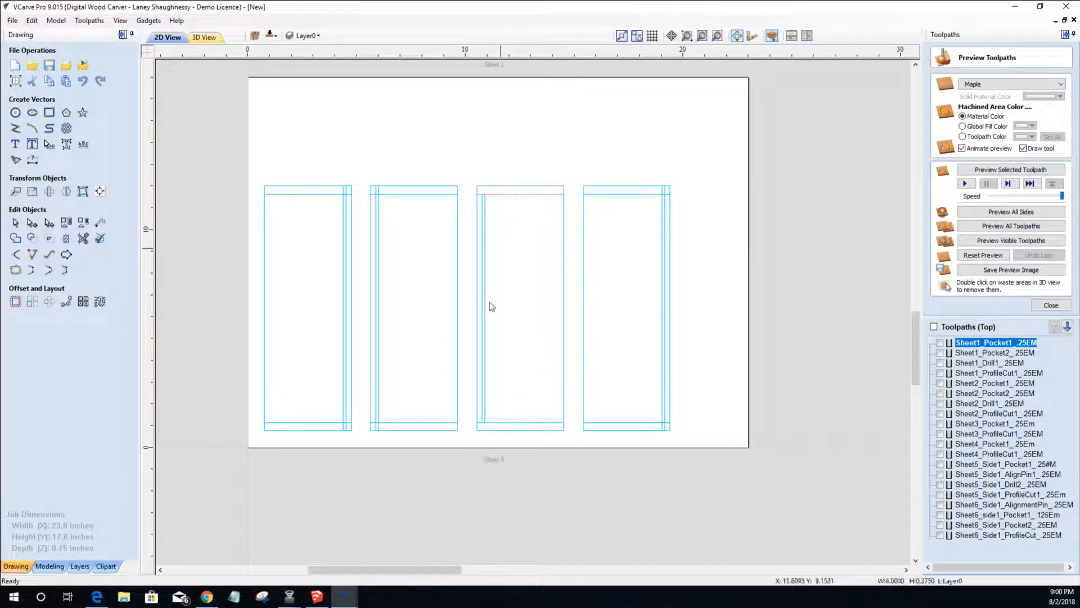
click(513, 425)
click(486, 404)
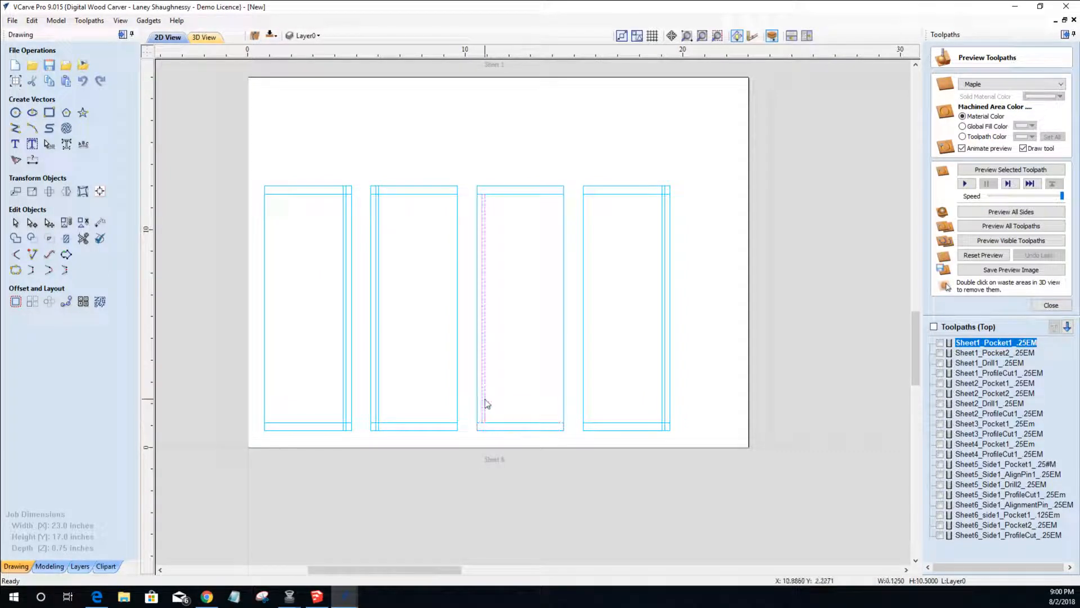
scroll(470, 217, up, 4)
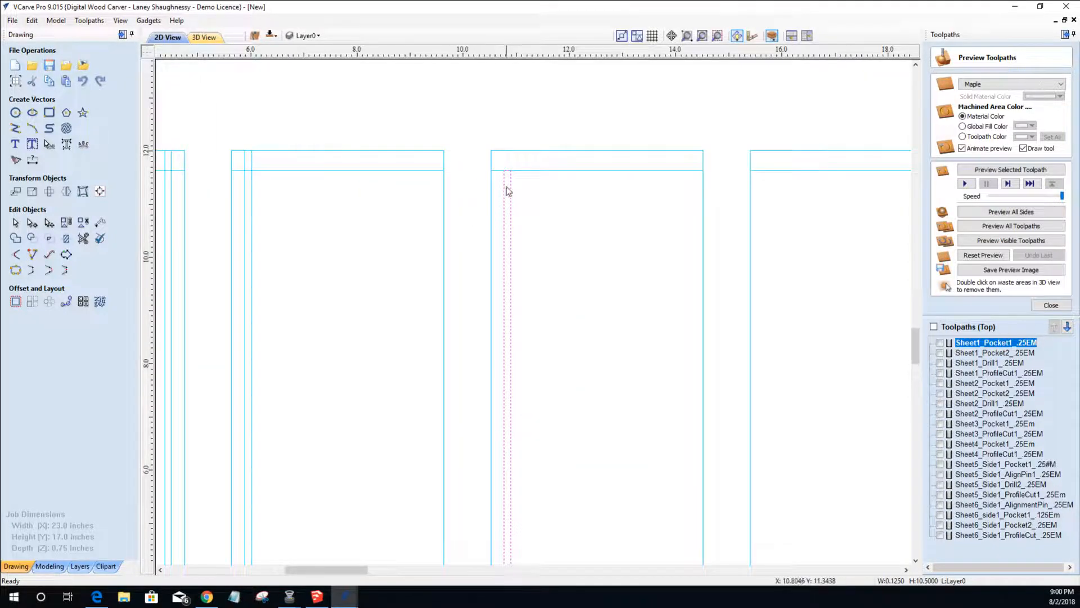
click(502, 187)
click(505, 185)
drag(507, 166, 508, 160)
- Stretch the third part's top strip beyond the part's left and top edges
click(574, 170)
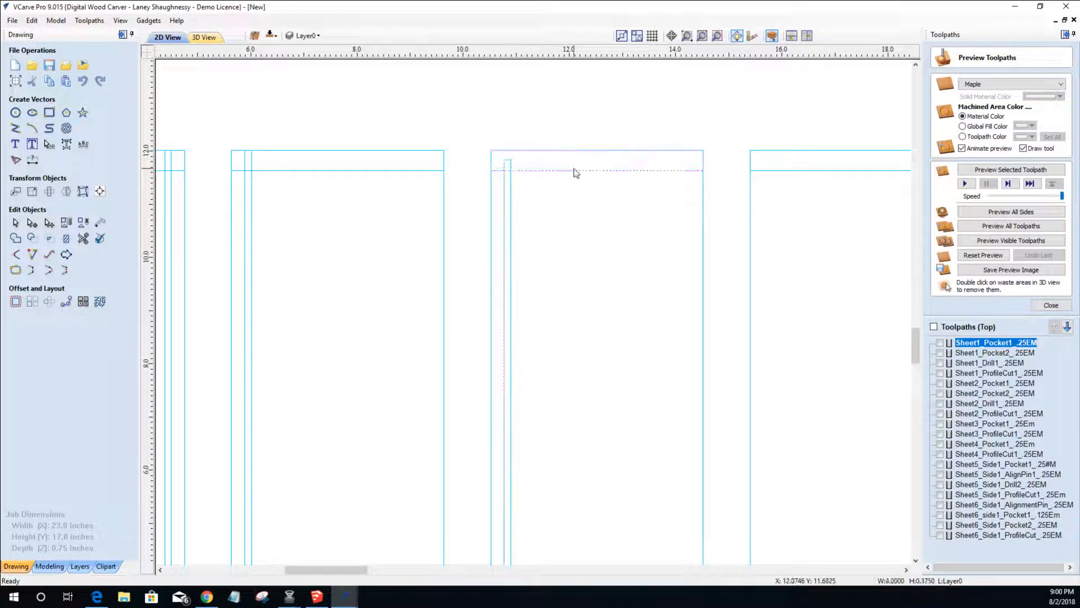
drag(489, 160, 476, 161)
drag(597, 146, 594, 142)
- Stretch the lower end of the third part's narrow groove to about the middle of the bottom strip
scroll(601, 216, down, 3)
scroll(598, 410, up, 4)
click(600, 346)
click(603, 325)
- Stretch the third part's bottom strip to about 4.44 inches wide and past the part's bottom edge
click(555, 327)
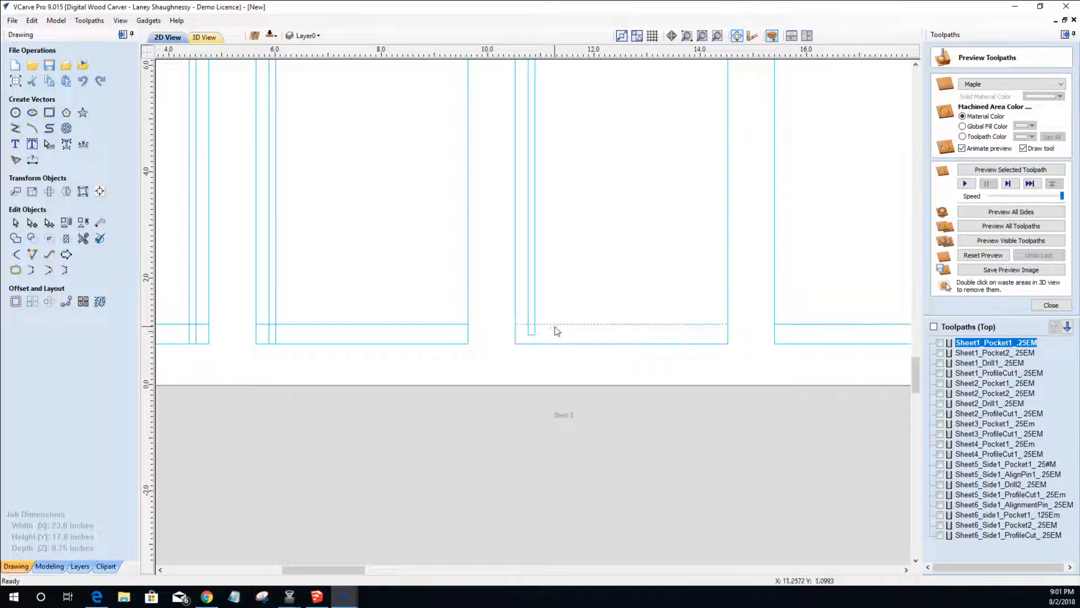
click(513, 336)
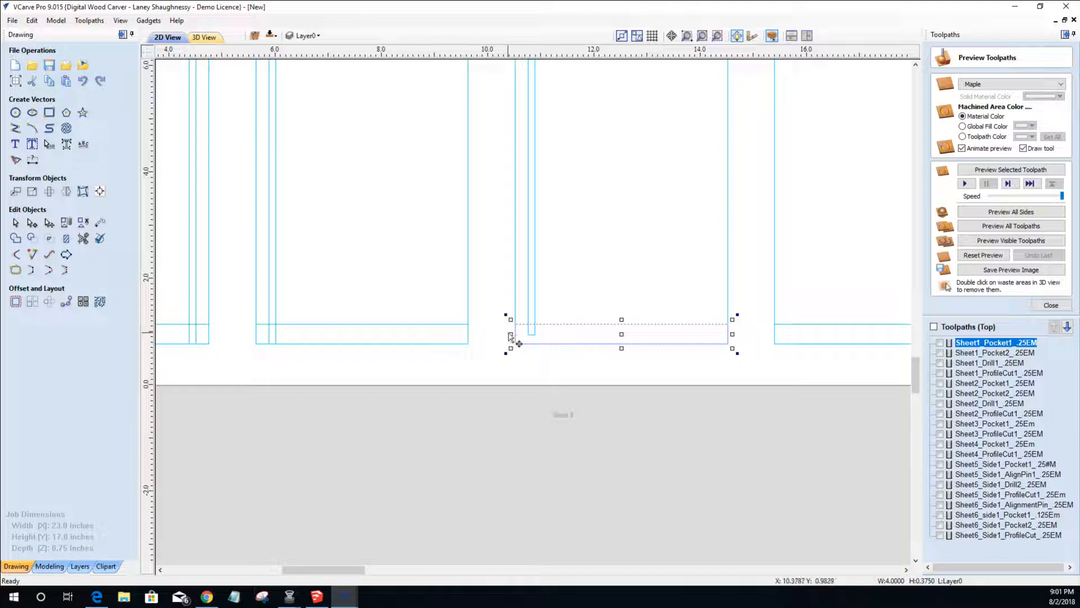
drag(508, 334, 498, 335)
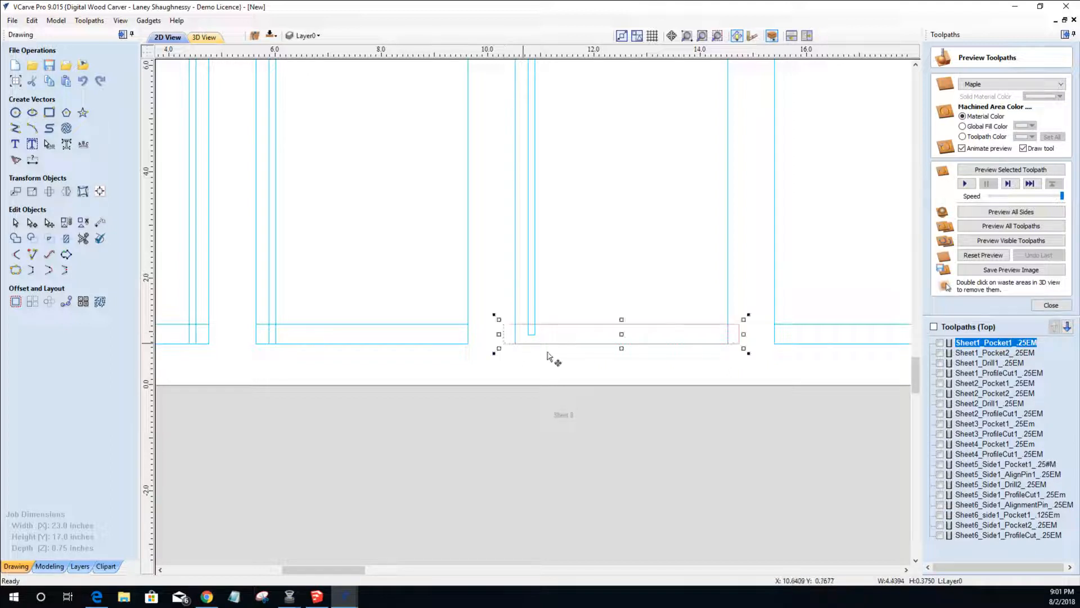
drag(619, 342, 621, 353)
scroll(612, 379, down, 2)
click(560, 314)
click(558, 353)
- Select the third part's narrow groove, then switch to SketchUp and examine which faces of the four parts the grooves and rabbets are cut in
scroll(563, 265, down, 2)
click(569, 264)
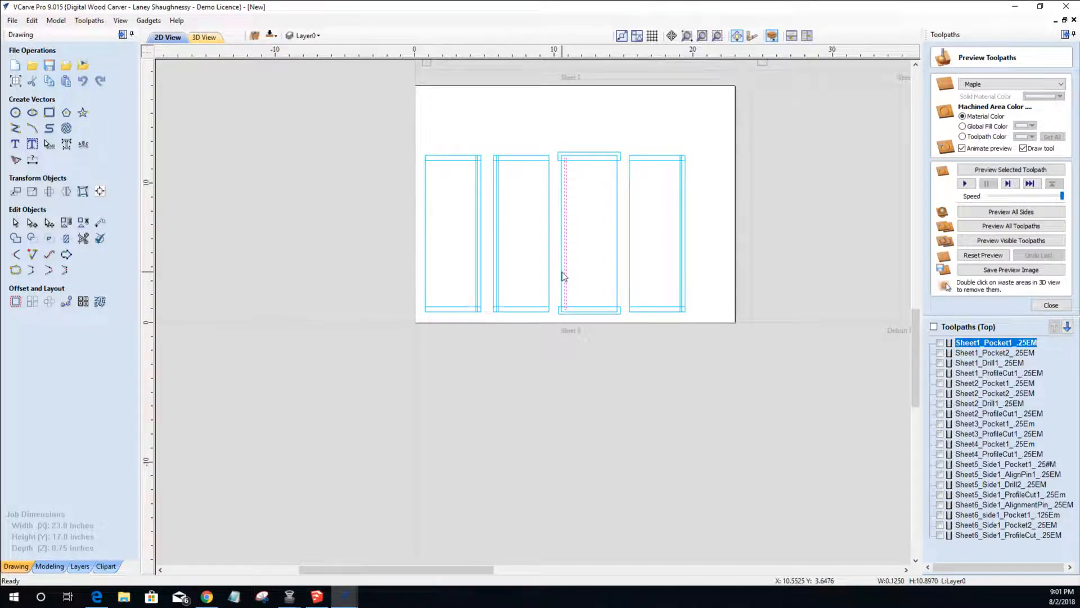
scroll(563, 275, up, 2)
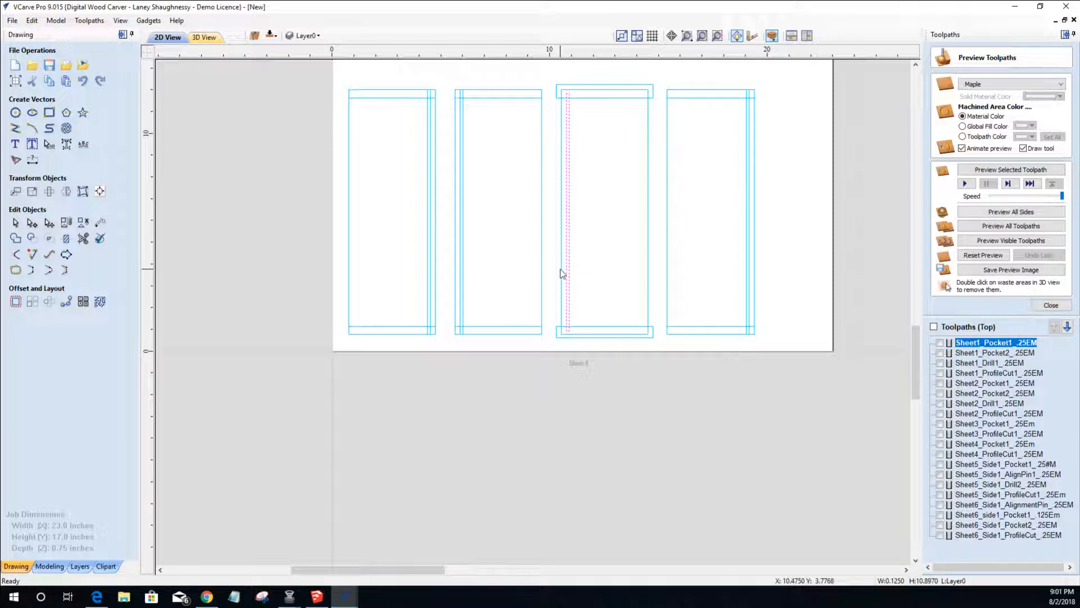
key(alt+Tab)
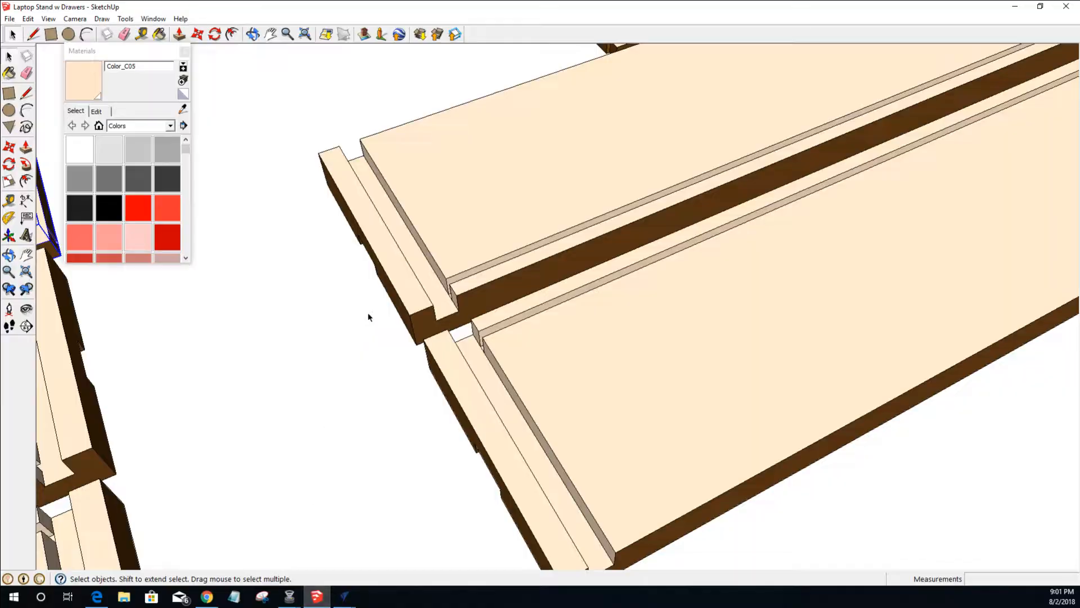
scroll(432, 311, down, 5)
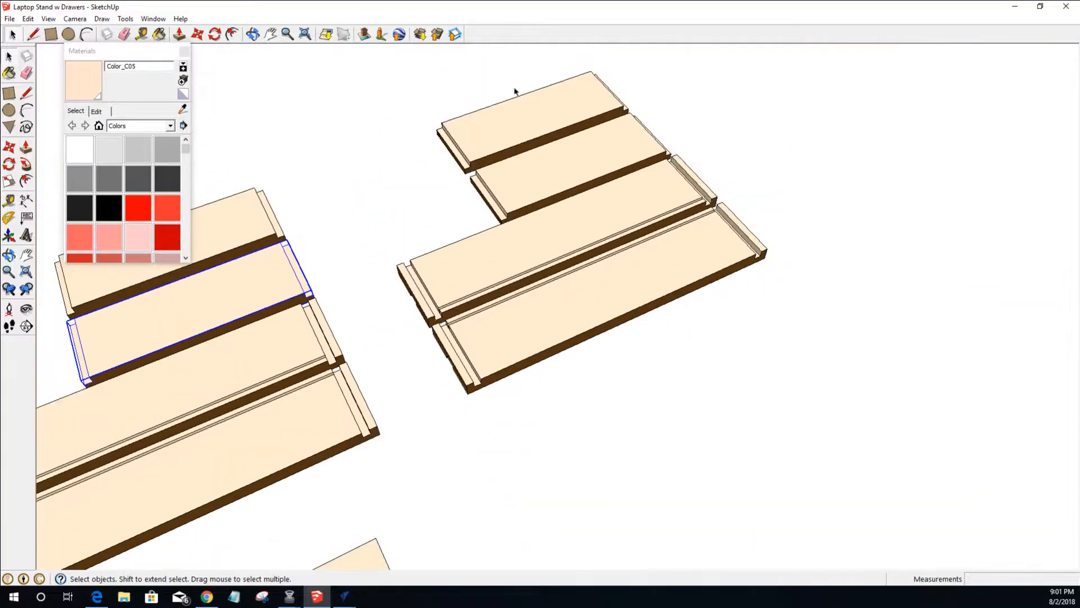
scroll(516, 92, up, 5)
mouse_move(396, 201)
middle_down()
mouse_move(555, 227)
mouse_move(770, 237)
middle_up()
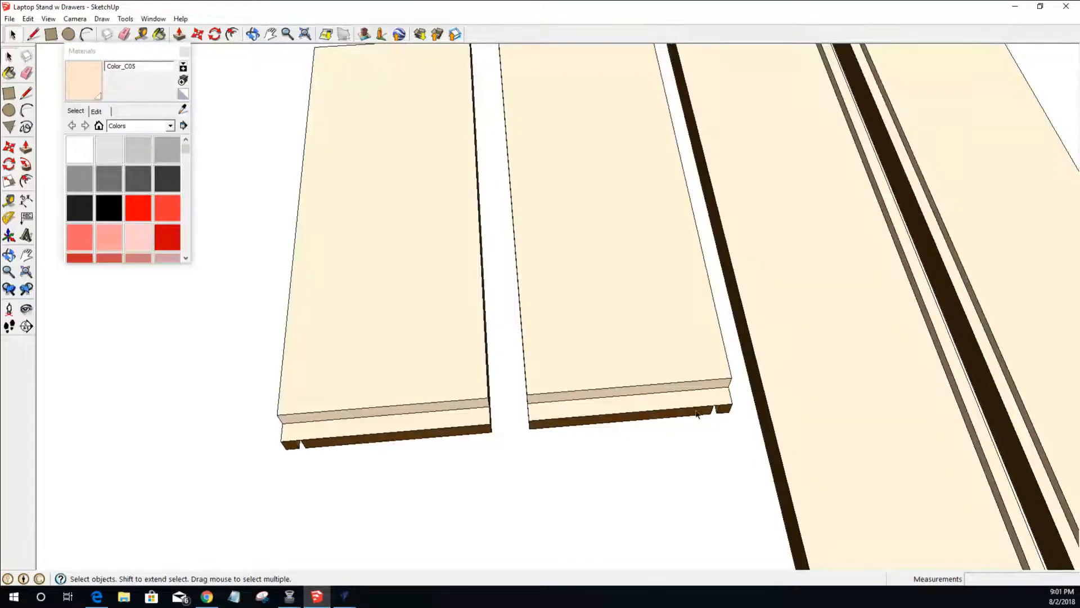
mouse_move(561, 462)
middle_down()
mouse_move(606, 248)
mouse_move(623, 321)
mouse_move(646, 115)
mouse_move(613, 238)
mouse_move(616, 462)
mouse_move(480, 580)
middle_up()
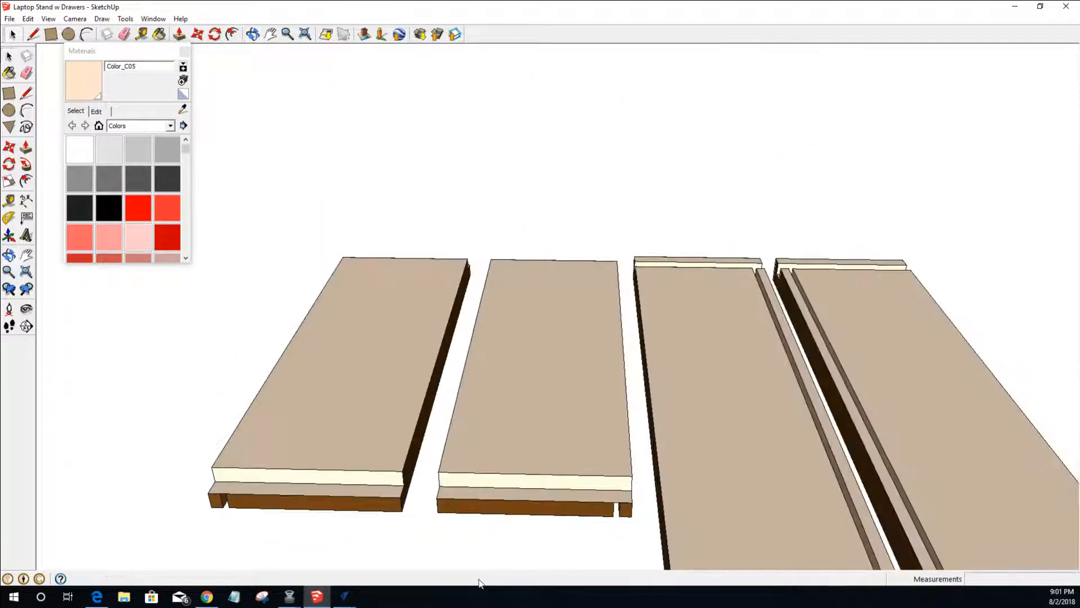
scroll(563, 424, down, 4)
middle_drag(563, 408, 547, 497)
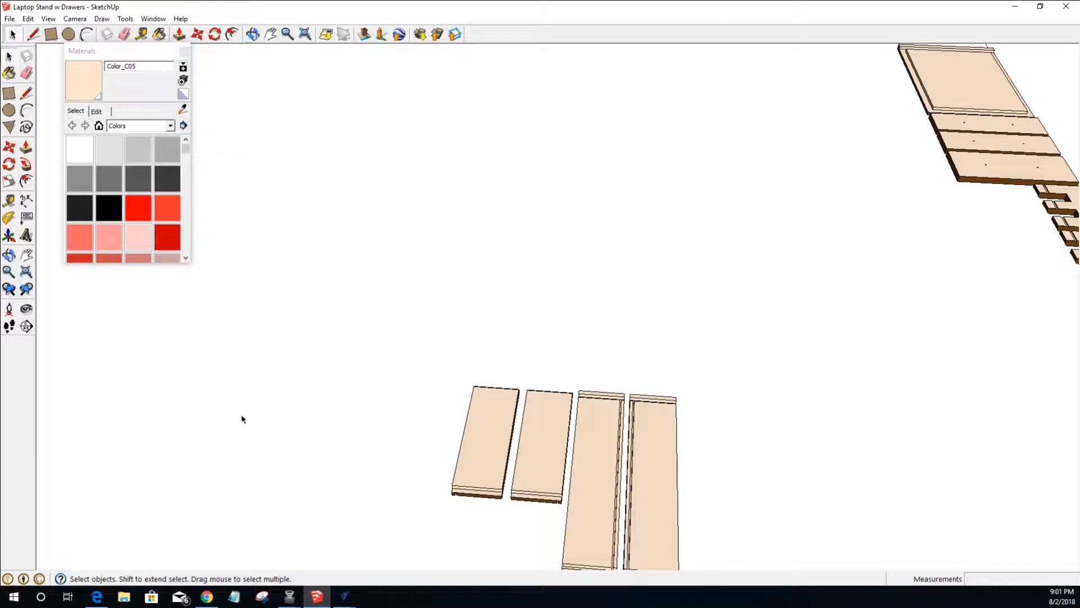
- Switch back to VCarve Pro and move the narrow groove vectors of all four parts to the other side
mouse_move(348, 600)
click(393, 529)
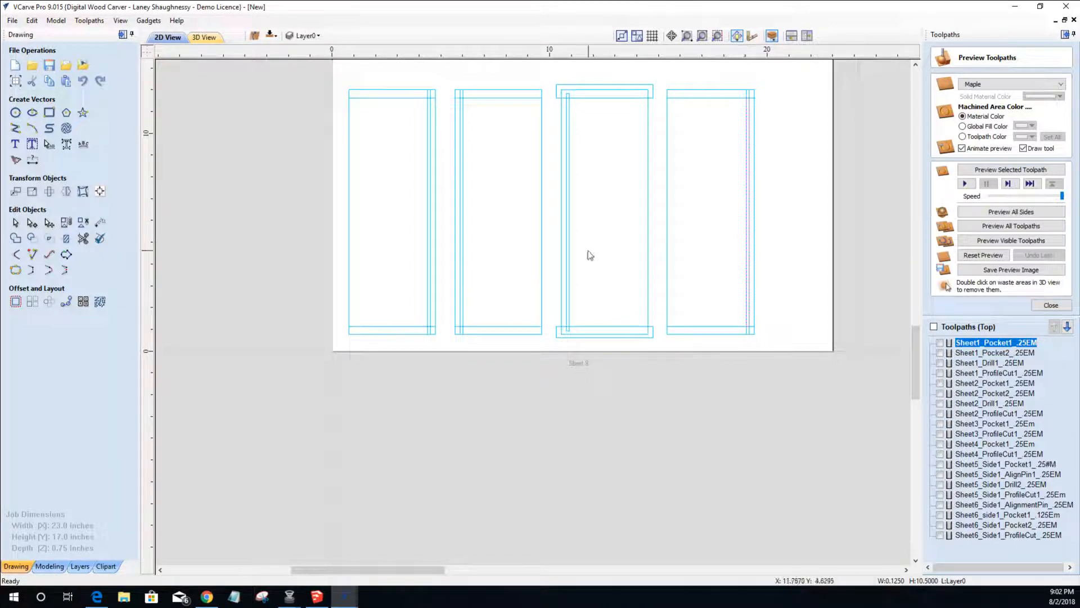
shift+click(569, 252)
shift+click(461, 240)
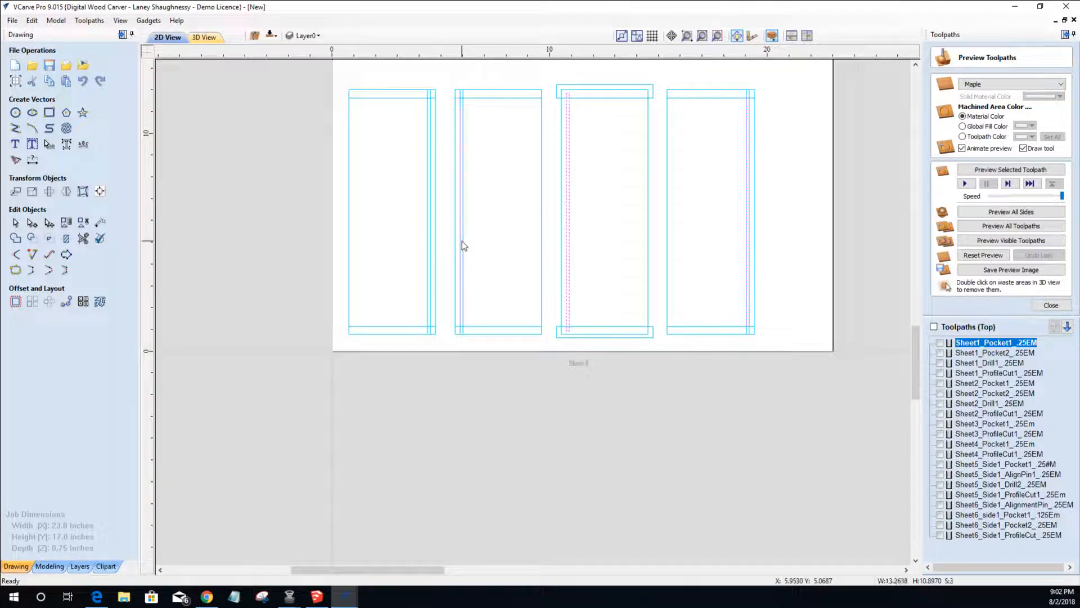
right_click(431, 237)
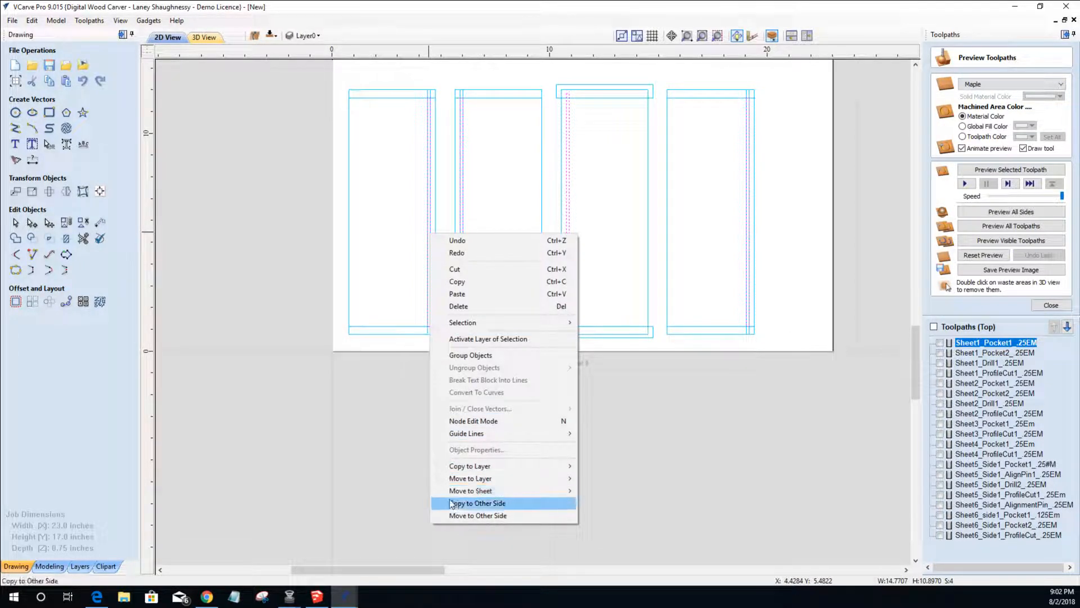
click(475, 517)
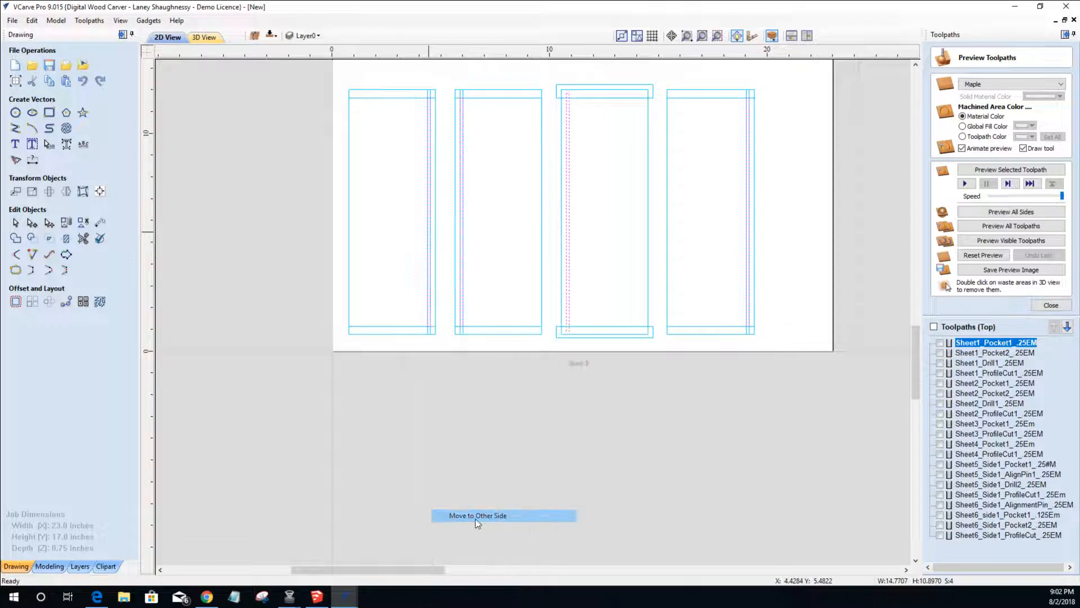
- Delete the inner vertical spans of the fourth part's narrow and wide outline vectors in node editing
click(747, 207)
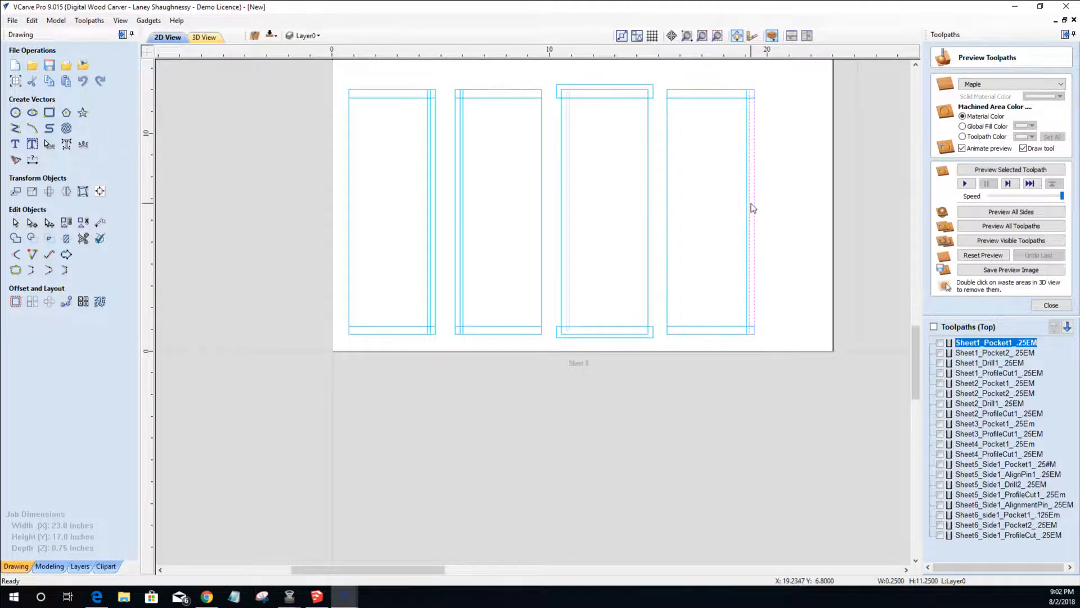
scroll(753, 208, up, 3)
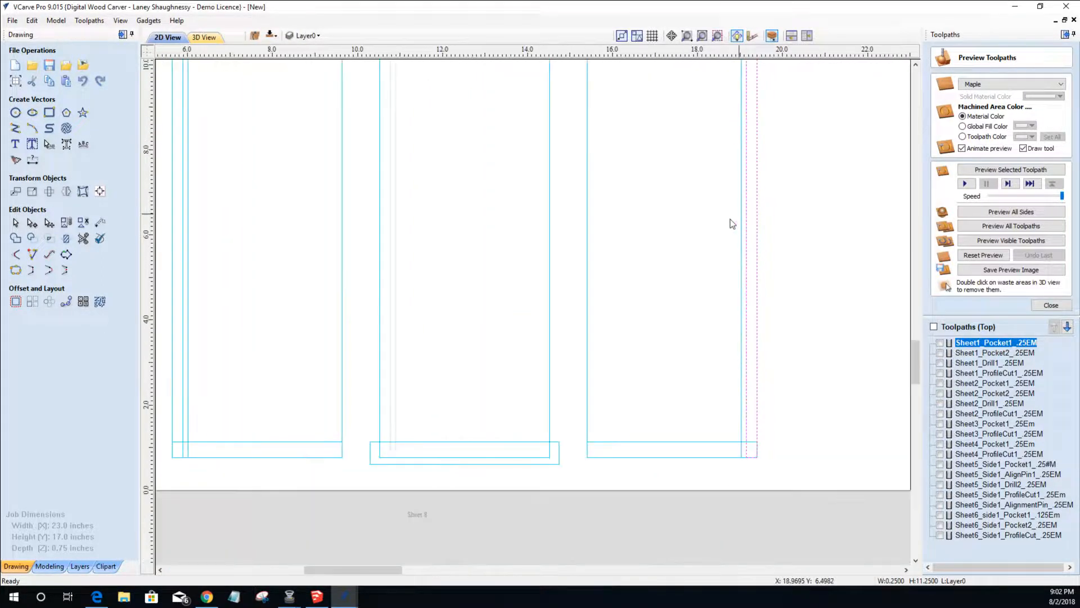
key(n)
right_click(747, 264)
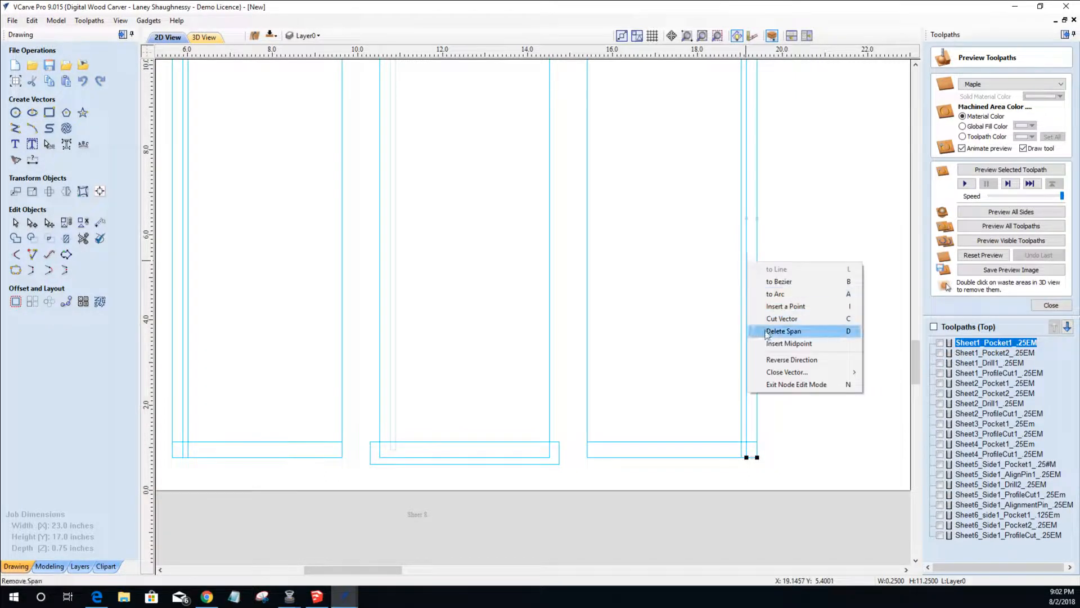
click(767, 332)
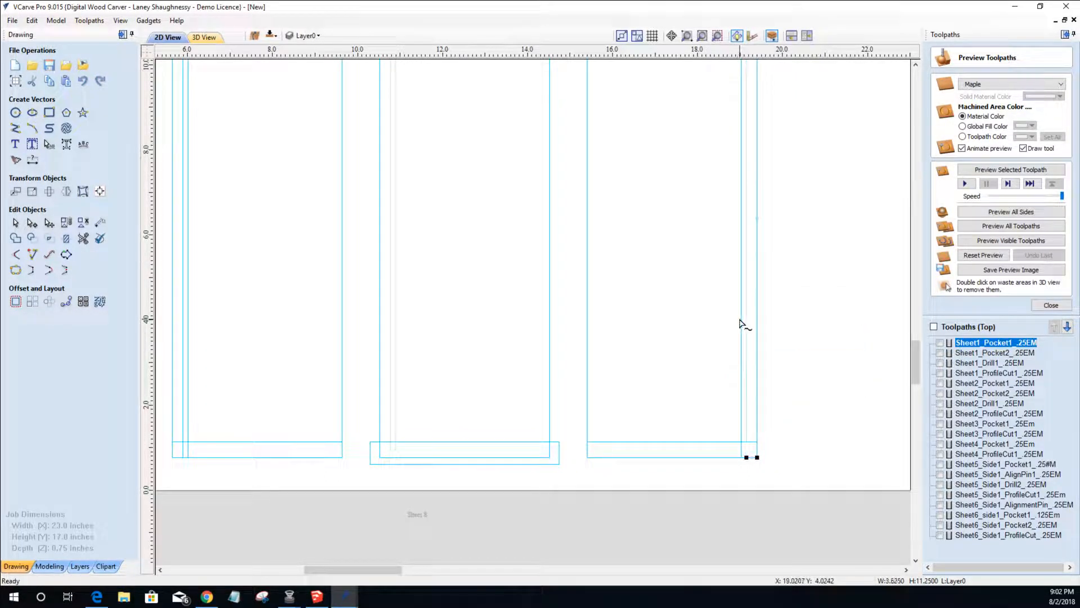
right_click(743, 299)
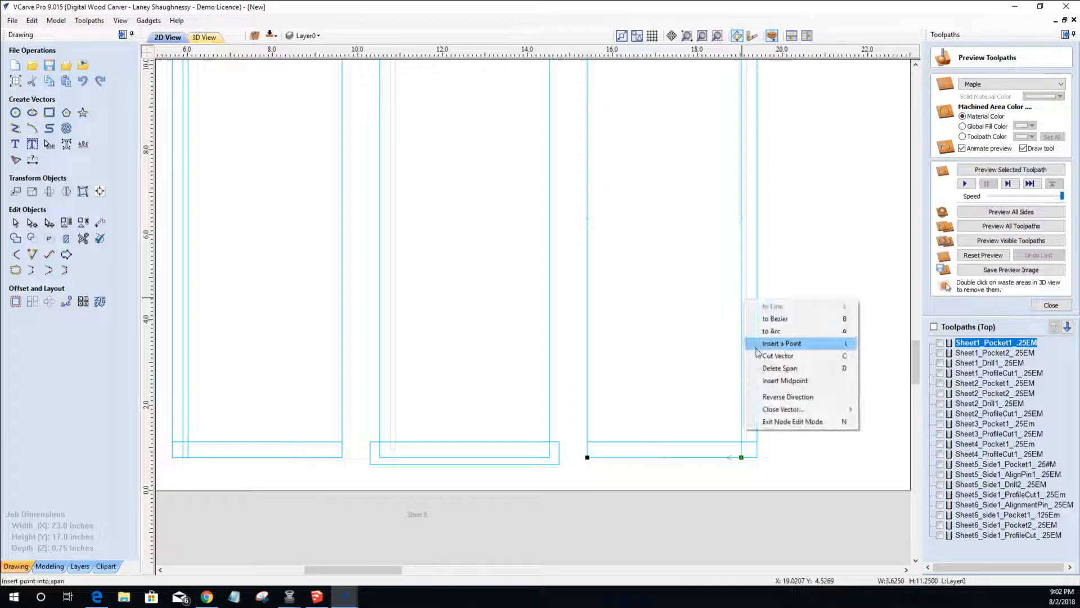
click(763, 368)
scroll(762, 374, down, 4)
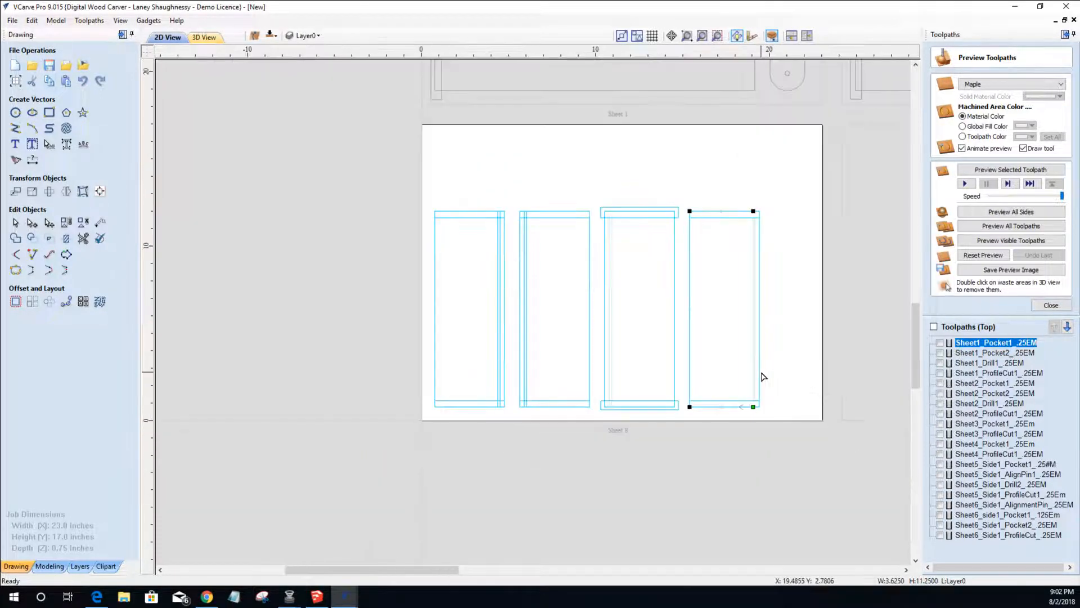
- Leave node editing and select the fourth part's two open outline vectors together
click(15, 223)
click(690, 350)
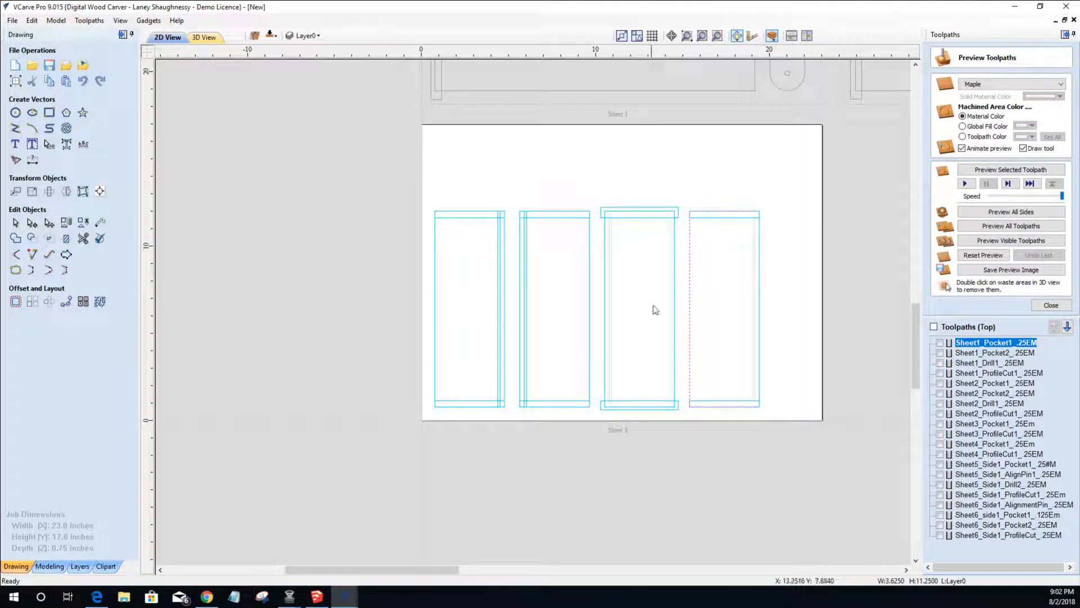
click(760, 356)
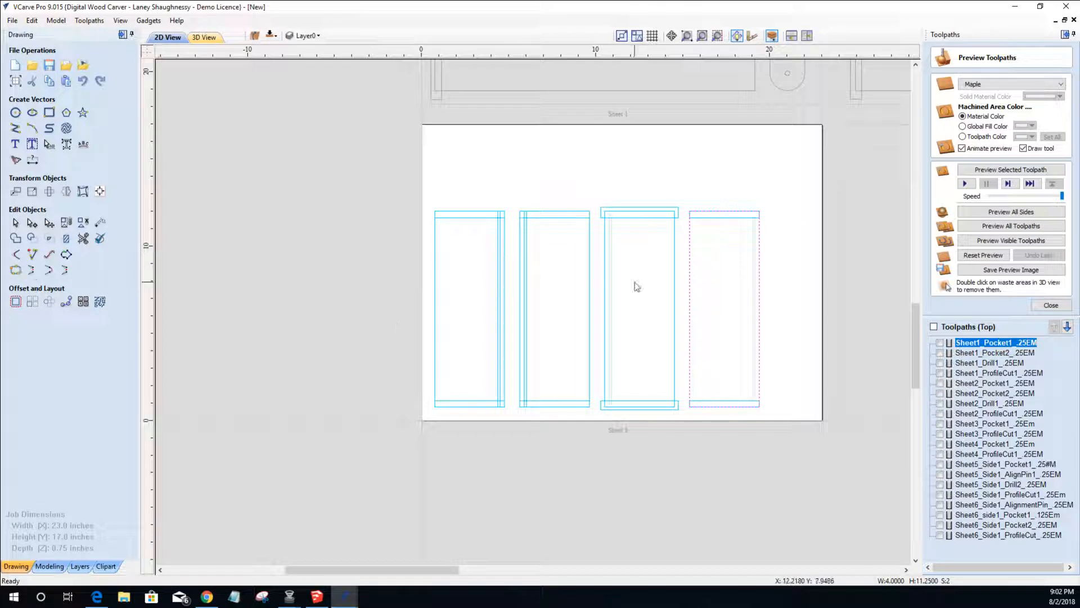
- Stretch the fourth part's top strip past the part's sides and top edge, to about 4.95 by 0.57 inches
click(739, 215)
drag(763, 214, 726, 206)
scroll(725, 206, up, 2)
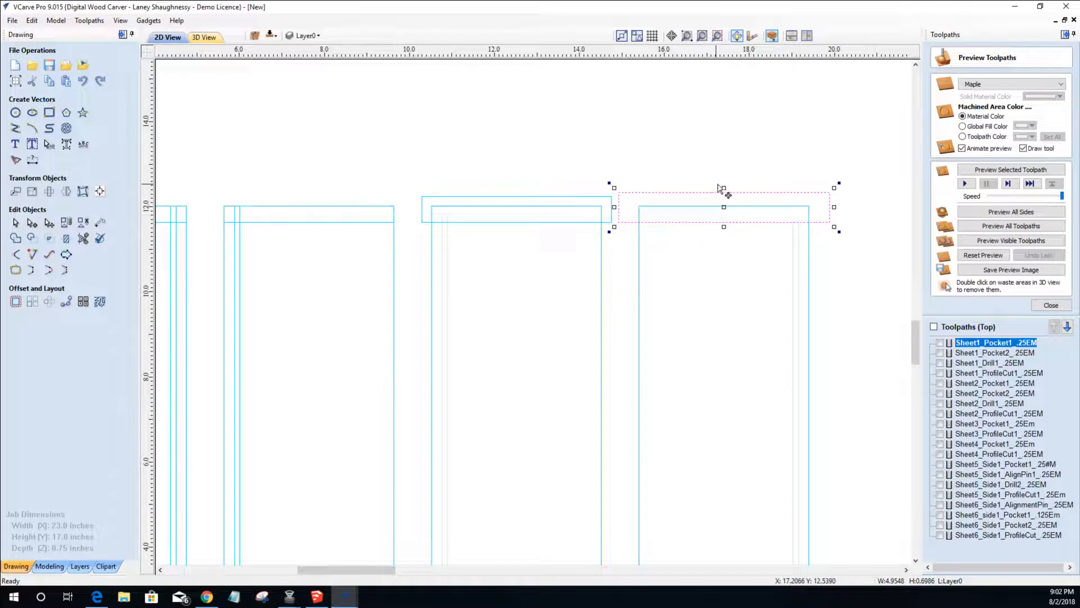
key(n)
drag(725, 193, 726, 199)
- Stretch the fourth part's bottom strip past the part's sides and bottom edge, to about 4.36 by 0.64 inches
scroll(733, 210, down, 3)
scroll(725, 404, up, 3)
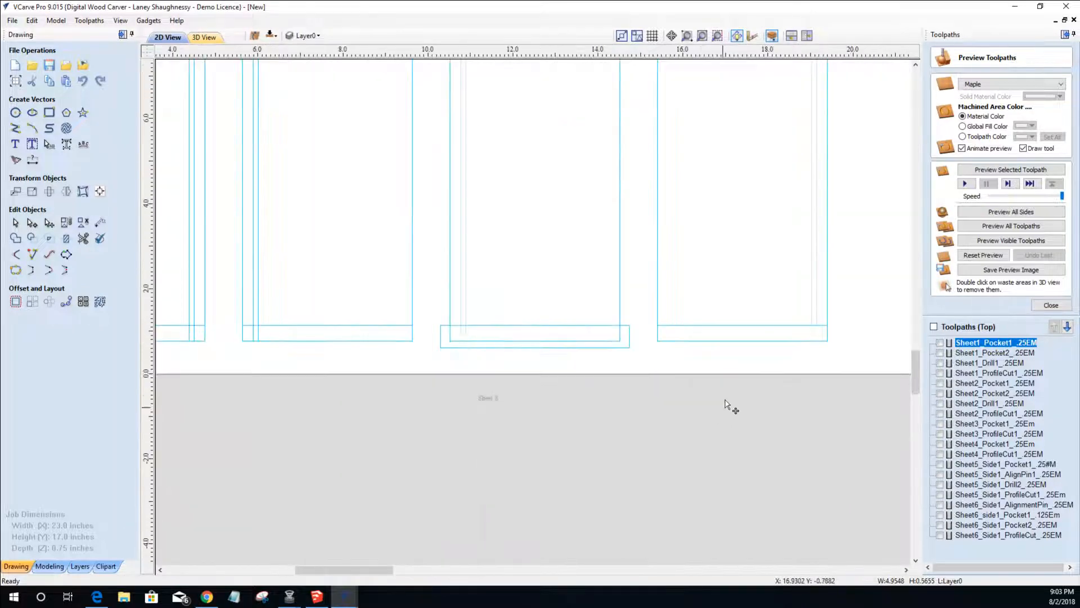
click(729, 340)
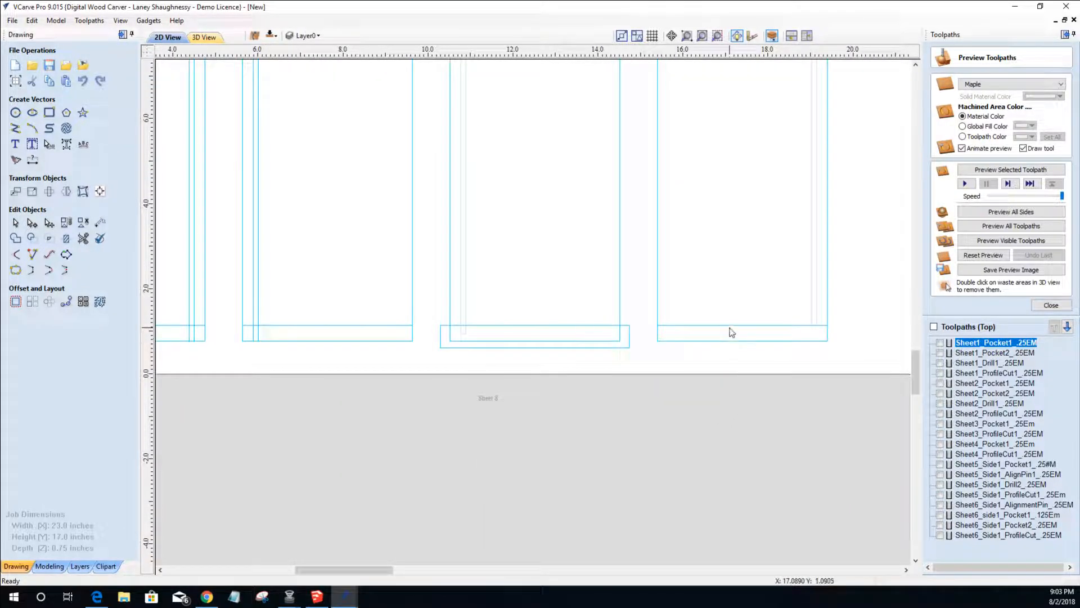
click(732, 330)
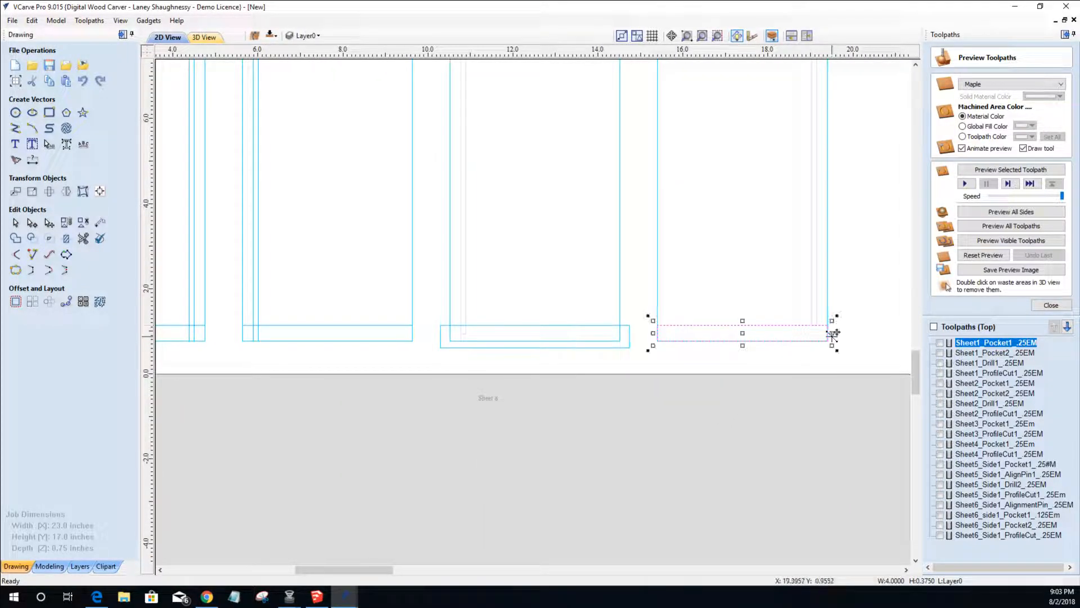
drag(831, 334, 840, 334)
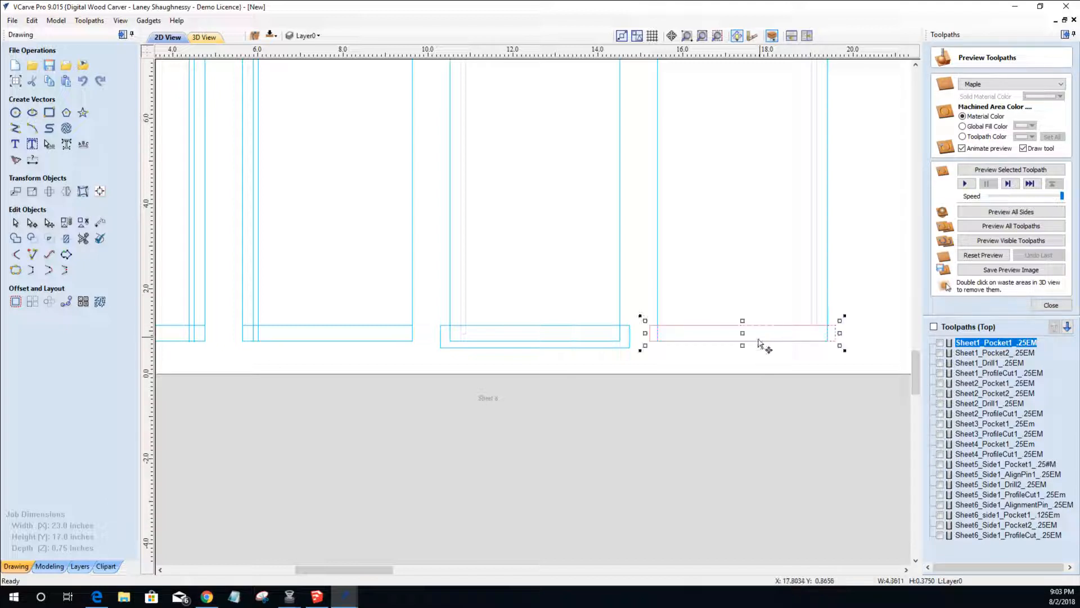
drag(743, 345, 744, 354)
scroll(745, 348, down, 3)
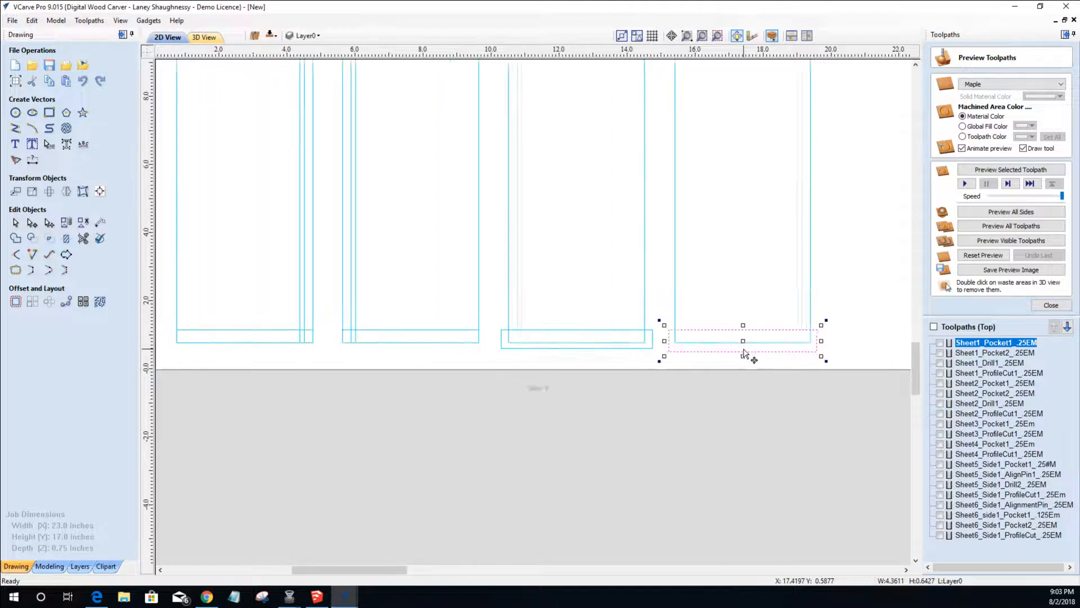
click(399, 271)
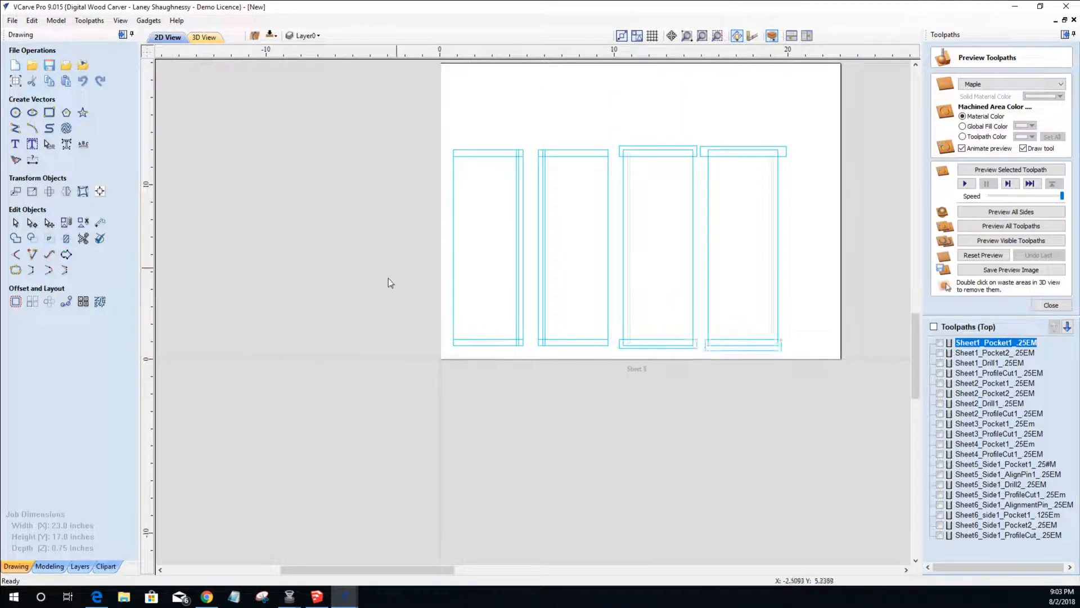
- Stretch the second part's top and bottom strips past the part's sides and ends, the bottom one to about 4.78 by 0.64 inches
click(563, 157)
drag(533, 153, 576, 150)
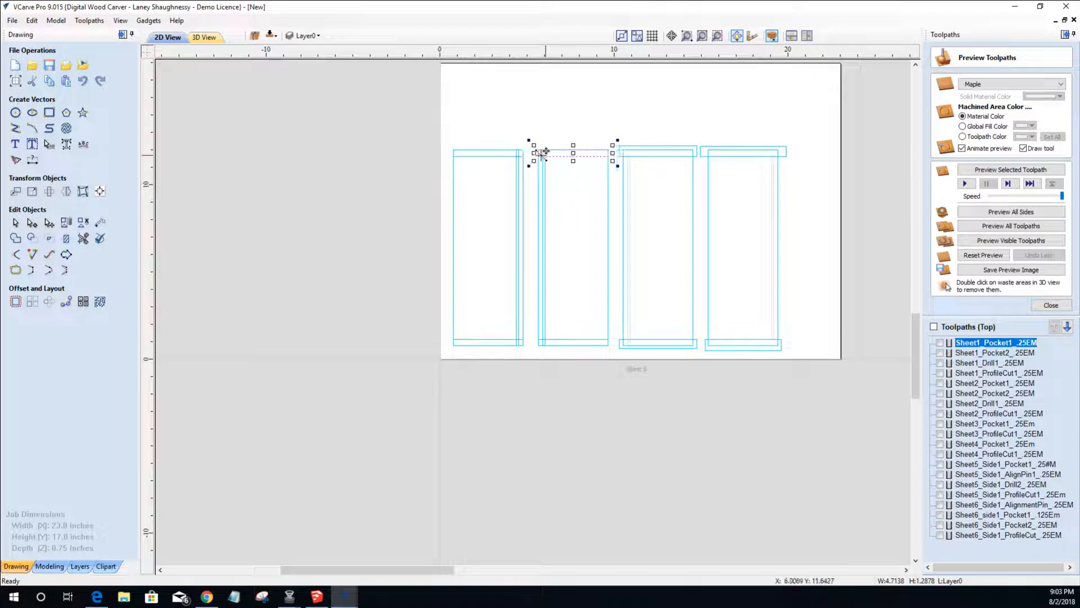
shift+drag(534, 153, 573, 144)
click(561, 342)
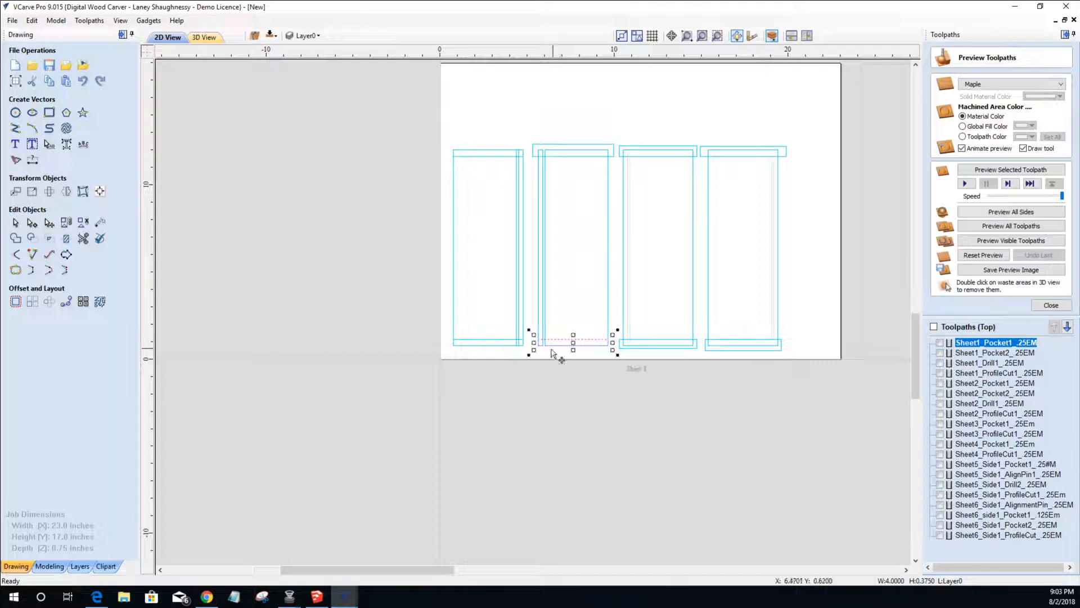
drag(532, 343, 573, 356)
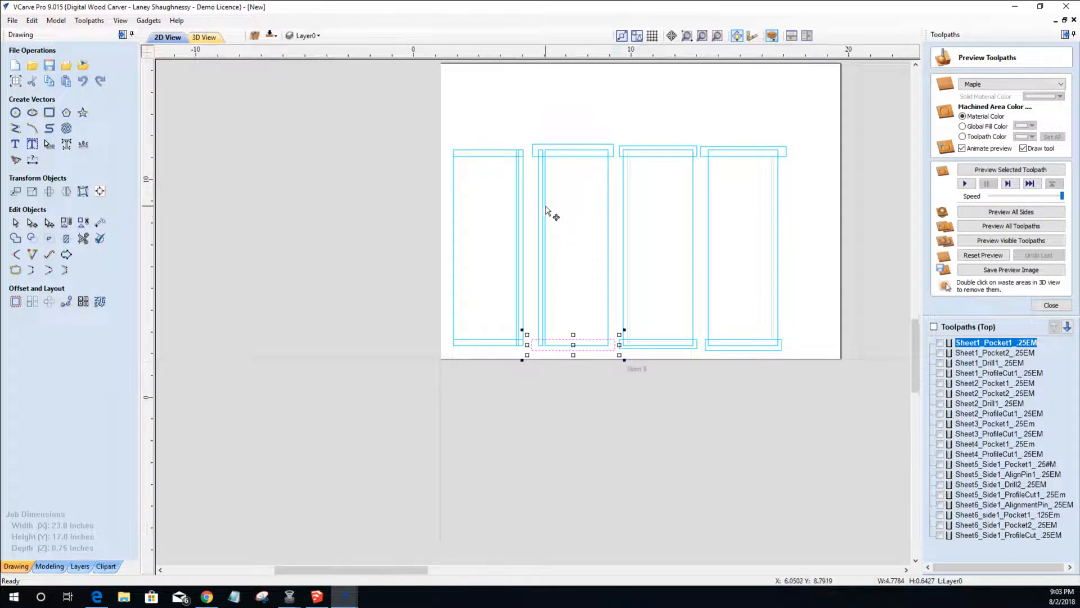
- In node editing, delete the two inner vertical spans separating the second part's narrow side rectangle from its wide rectangle
scroll(545, 211, up, 3)
click(535, 299)
click(545, 300)
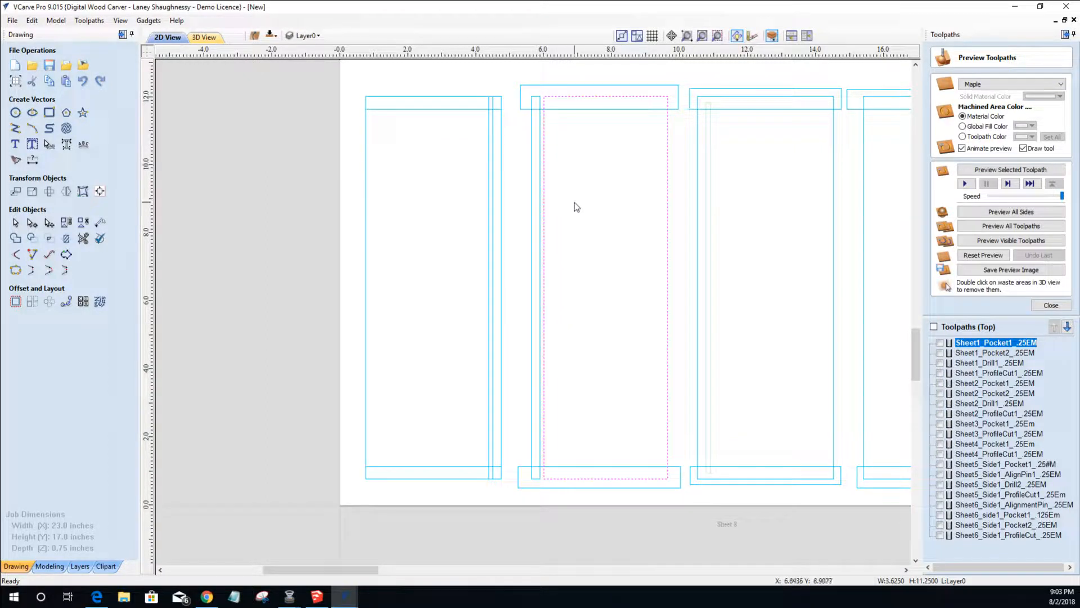
click(534, 300)
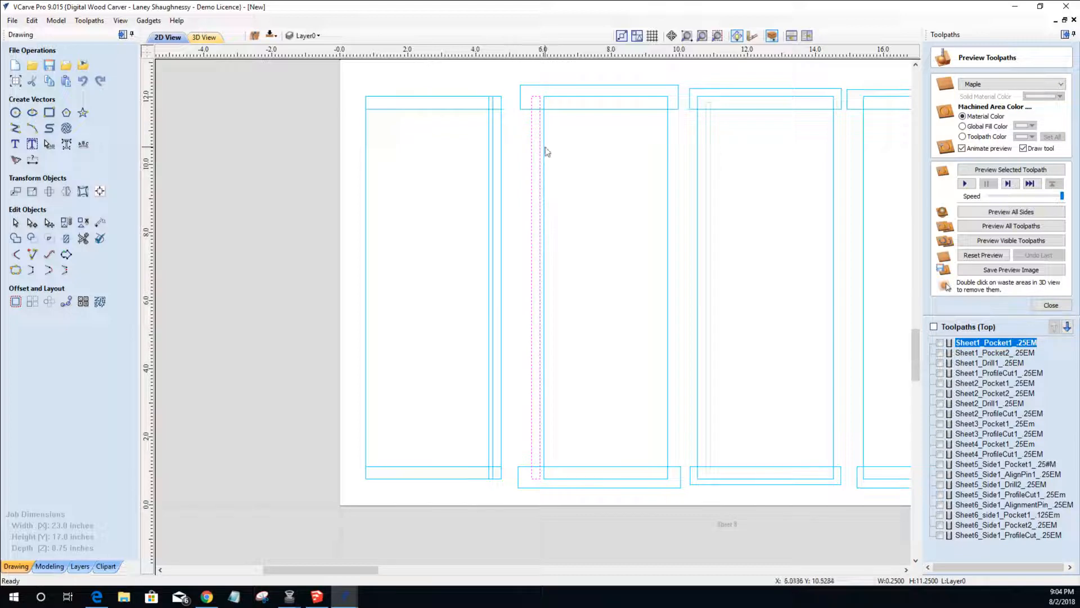
scroll(539, 143, up, 2)
scroll(554, 167, down, 2)
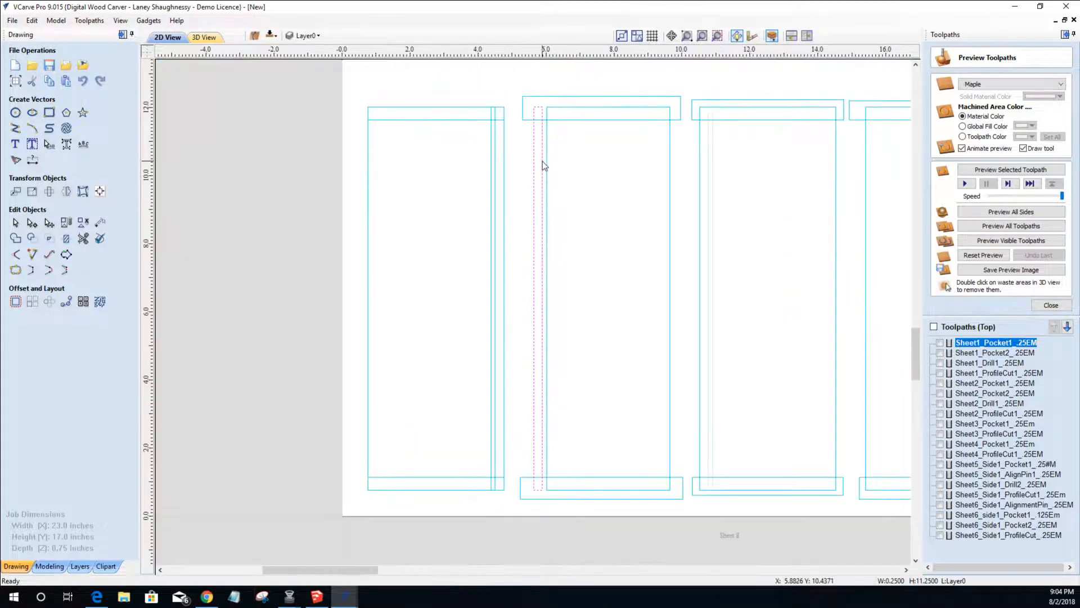
click(563, 181)
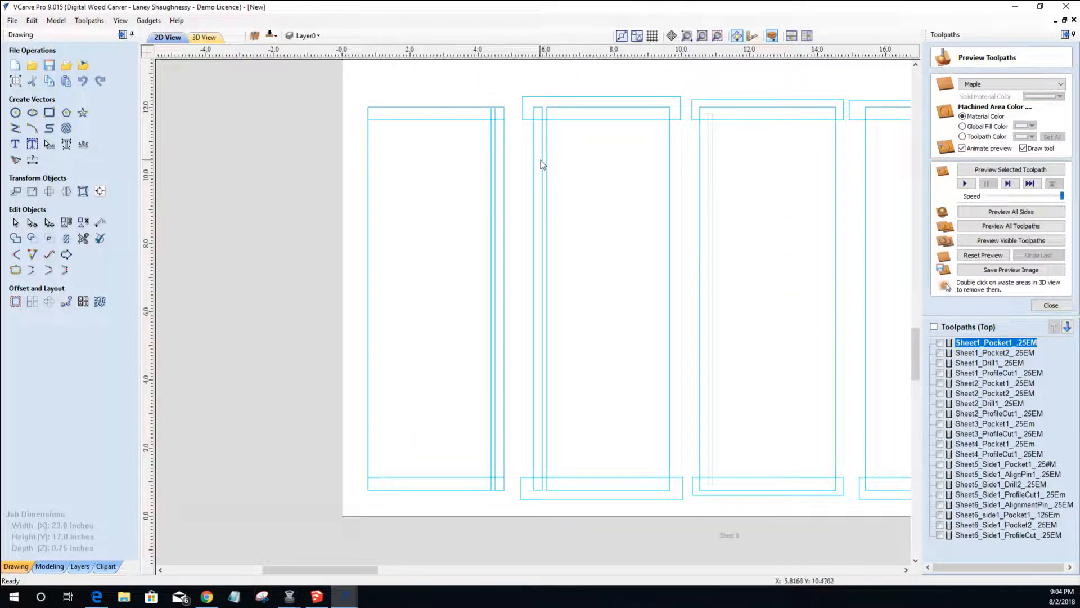
click(535, 163)
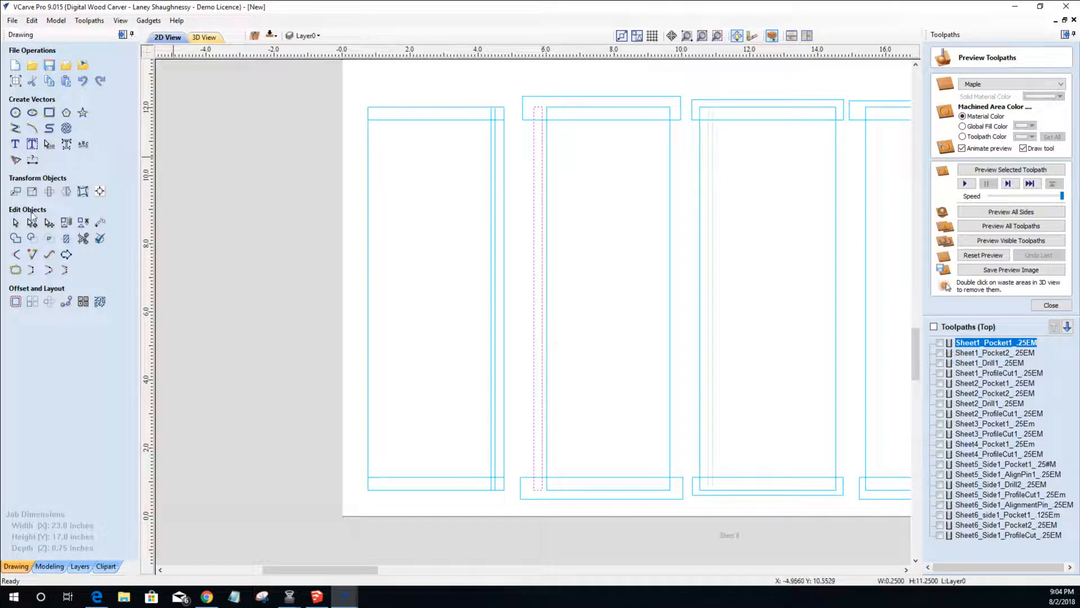
click(33, 222)
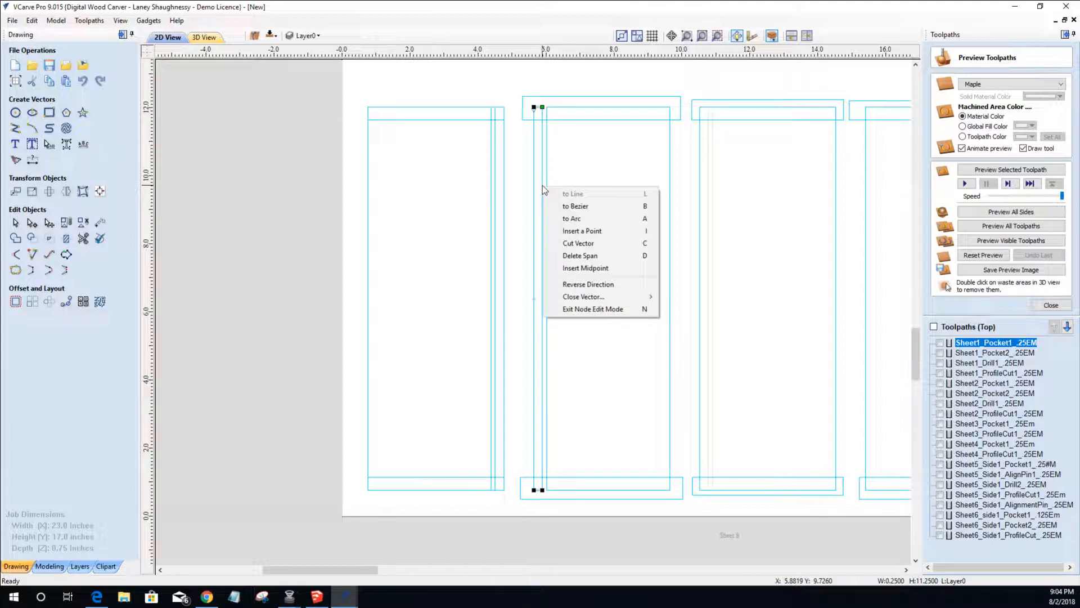
click(554, 255)
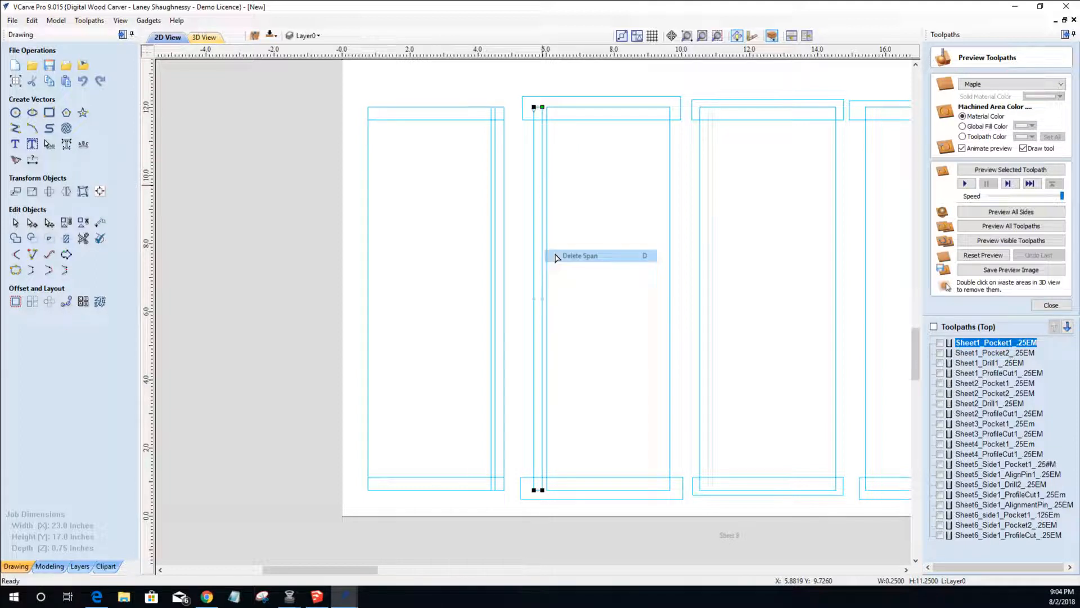
click(546, 212)
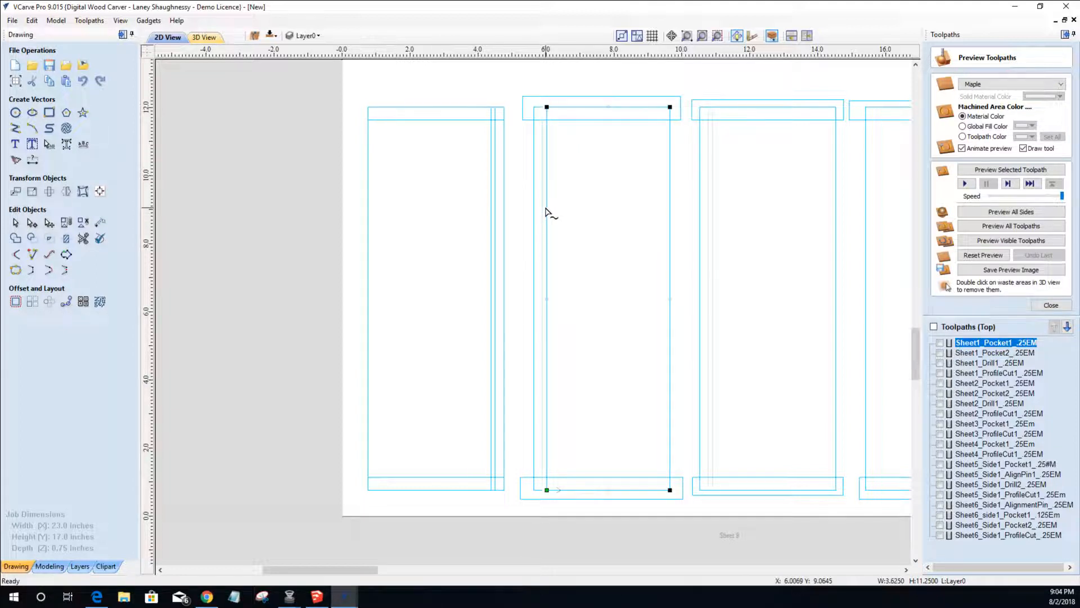
right_click(547, 212)
click(568, 277)
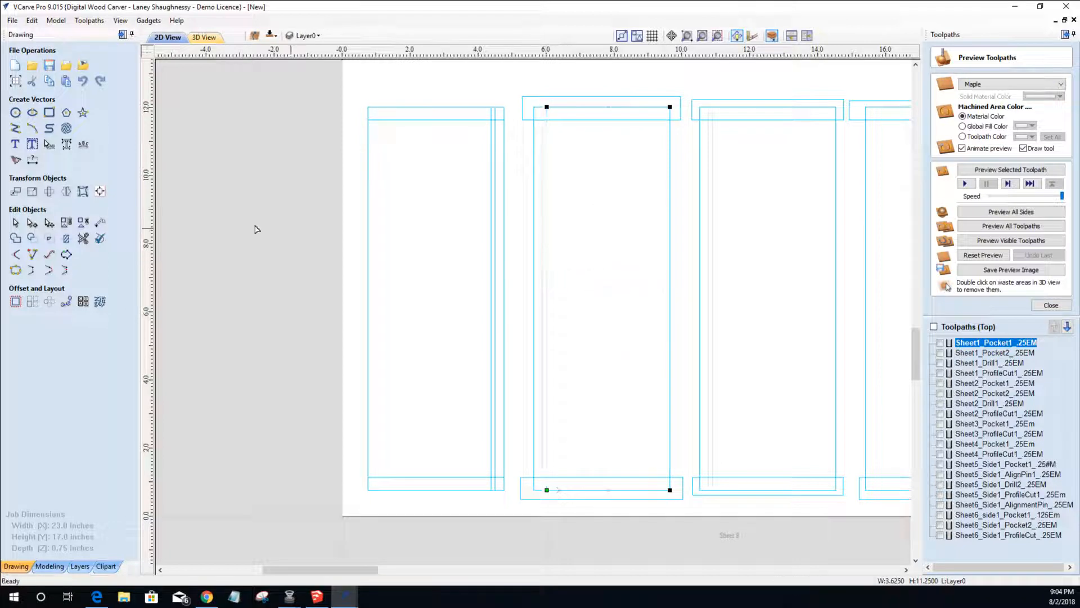
- Leave node editing and join the second part's two open outline vectors with straight lines
click(16, 223)
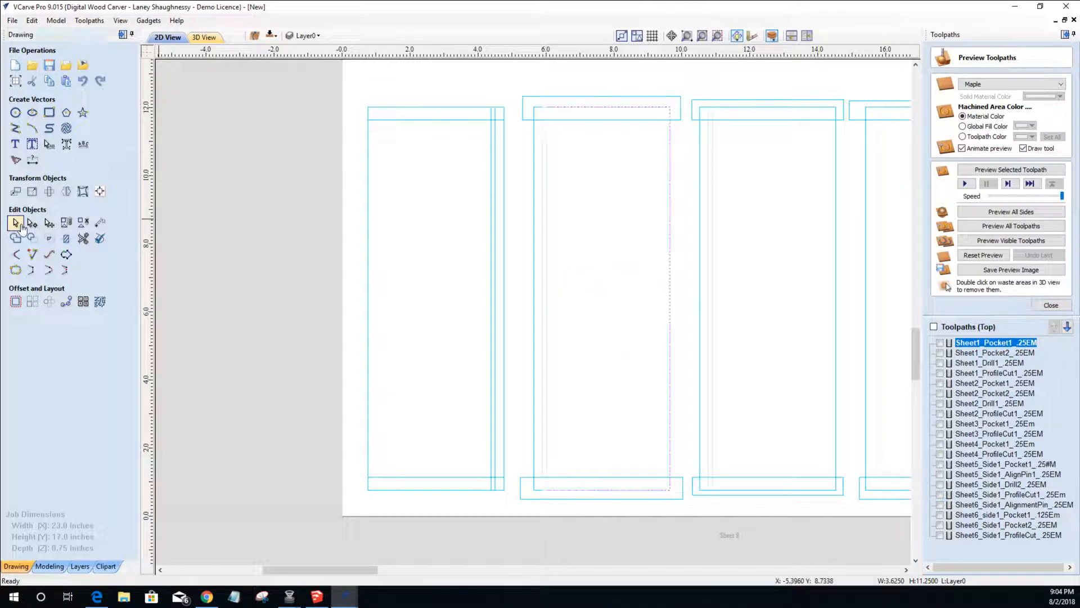
shift+click(533, 254)
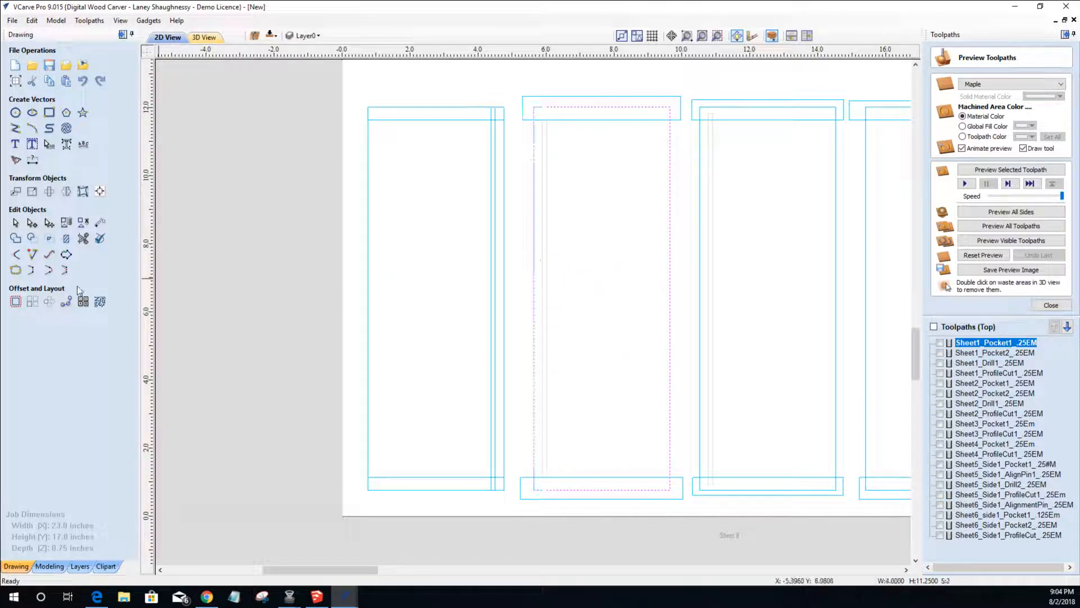
click(32, 272)
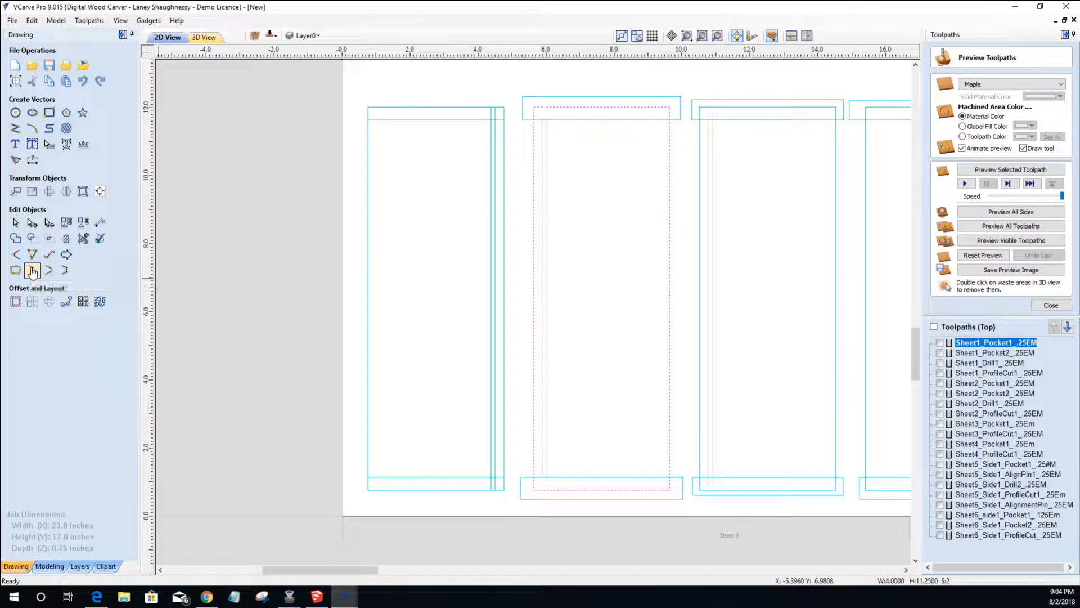
- In node editing, delete the two inner vertical spans separating the first part's narrow side rectangle from its wide rectangle
key(n)
right_click(497, 443)
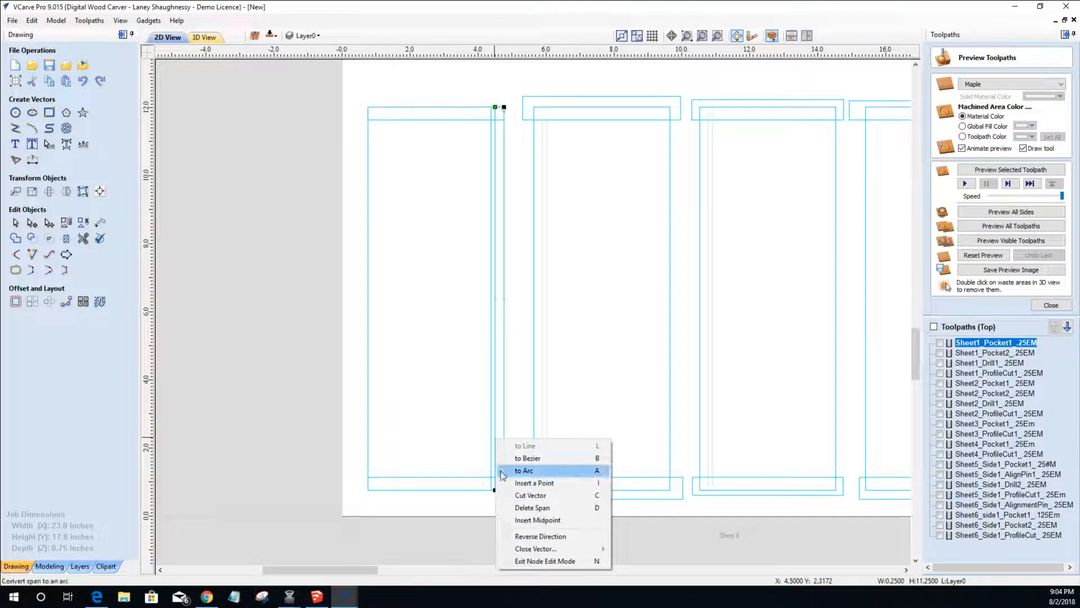
click(525, 508)
click(492, 447)
right_click(491, 439)
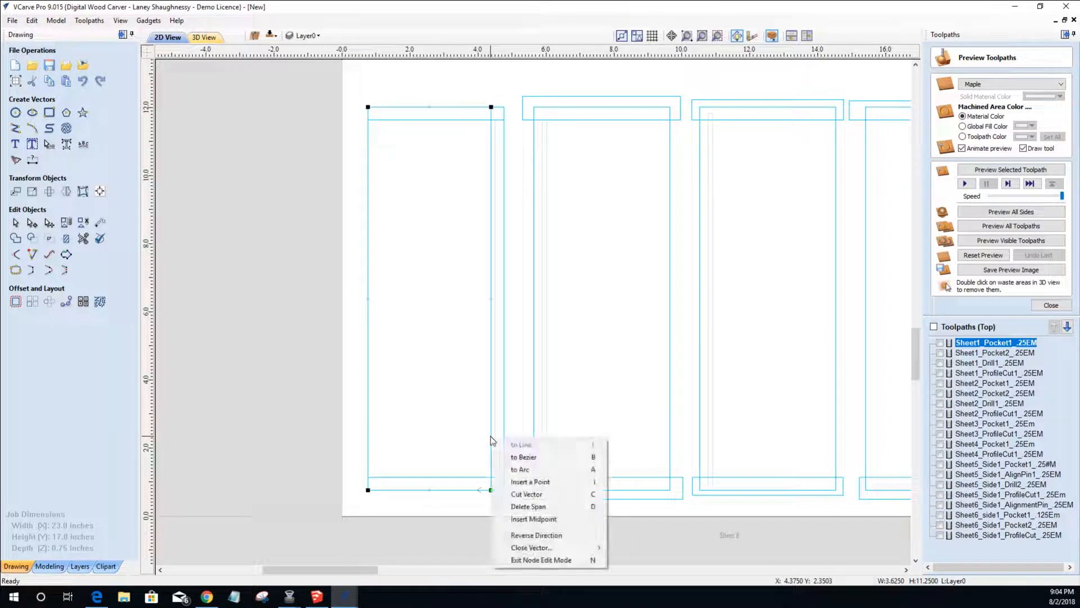
click(525, 507)
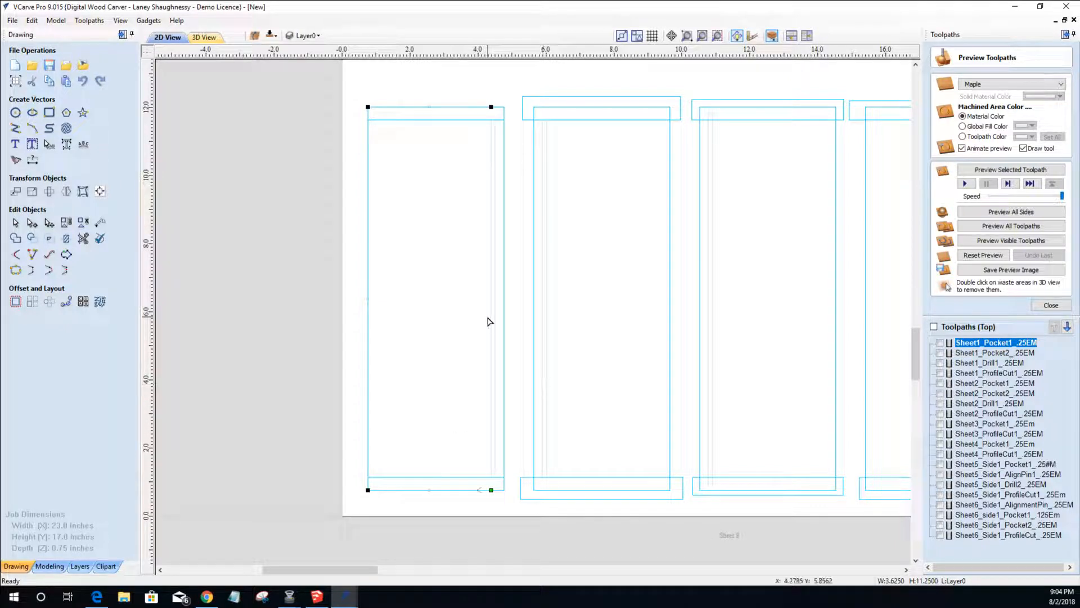
- Leave node editing and join the first part's two open outline vectors with straight lines
click(504, 328)
click(15, 223)
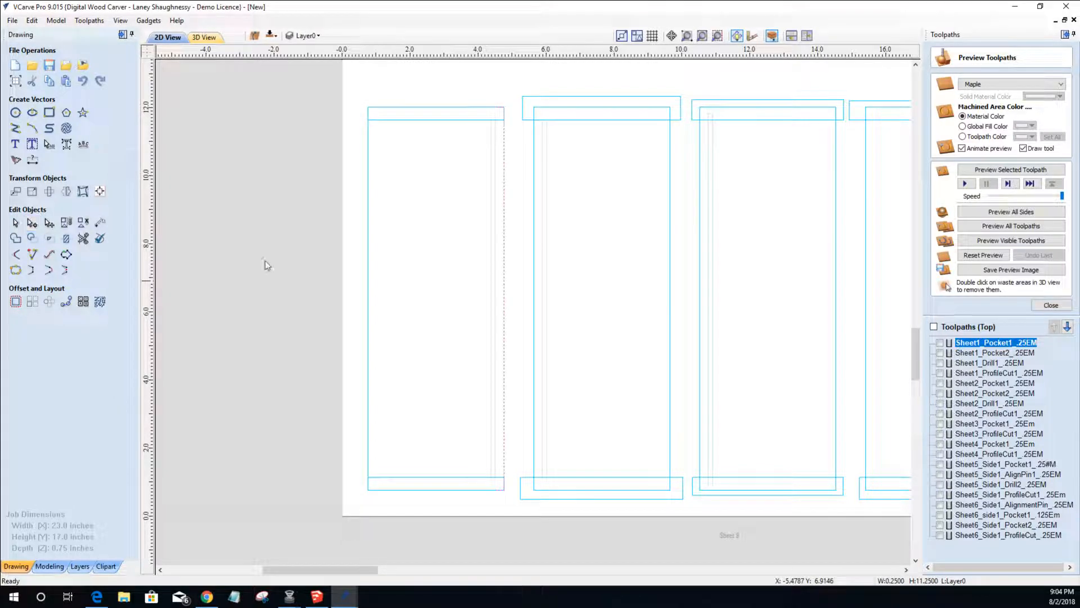
shift+click(367, 247)
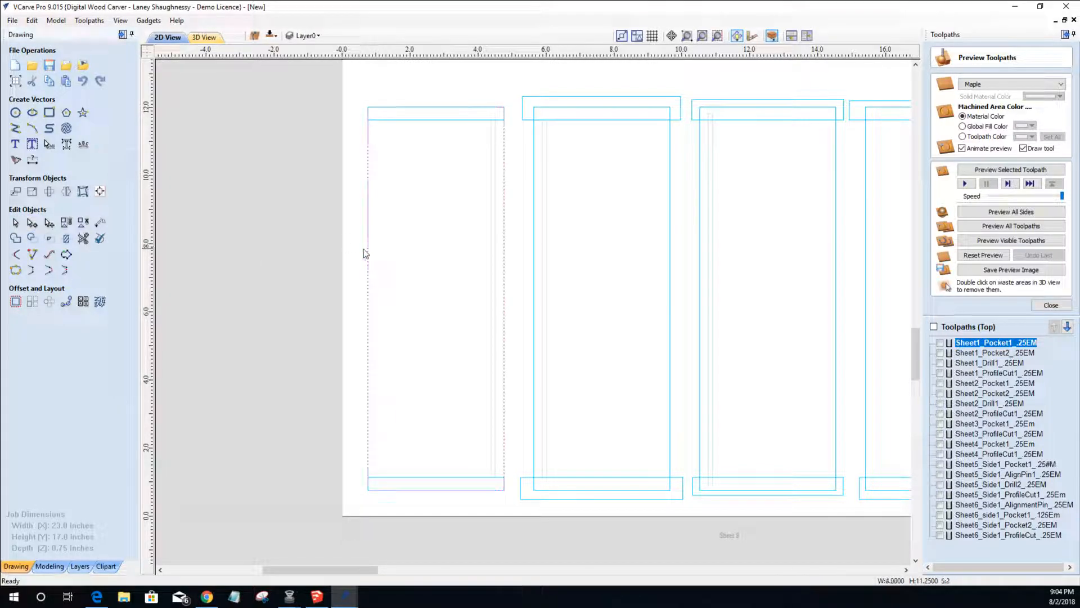
click(30, 272)
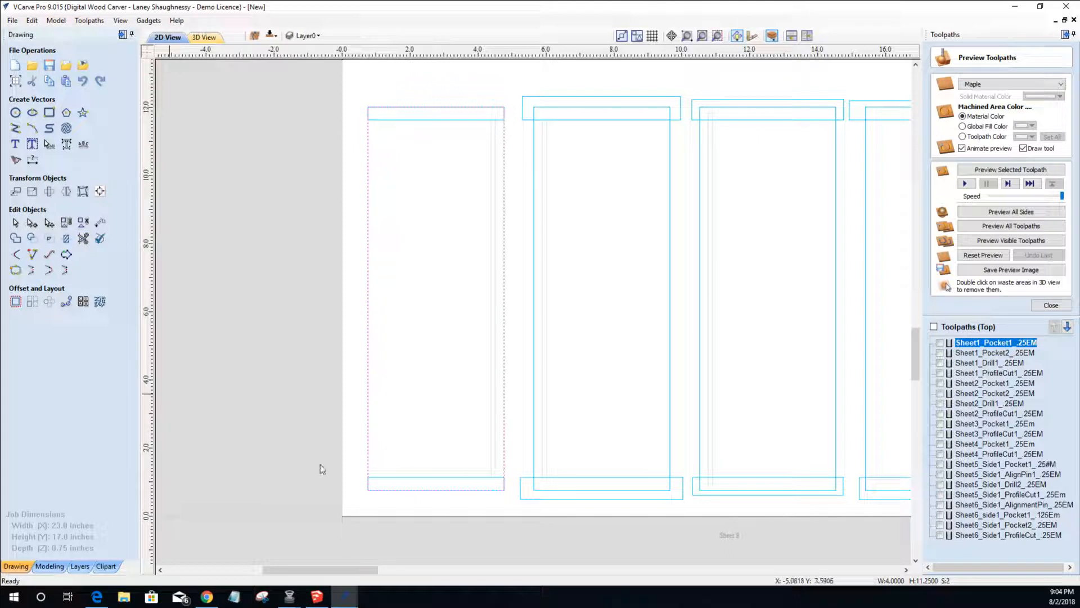
- Stretch the first part's bottom strip past the part's sides and bottom edge, to about 4.5 by 0.64 inches
click(444, 477)
drag(363, 484, 354, 484)
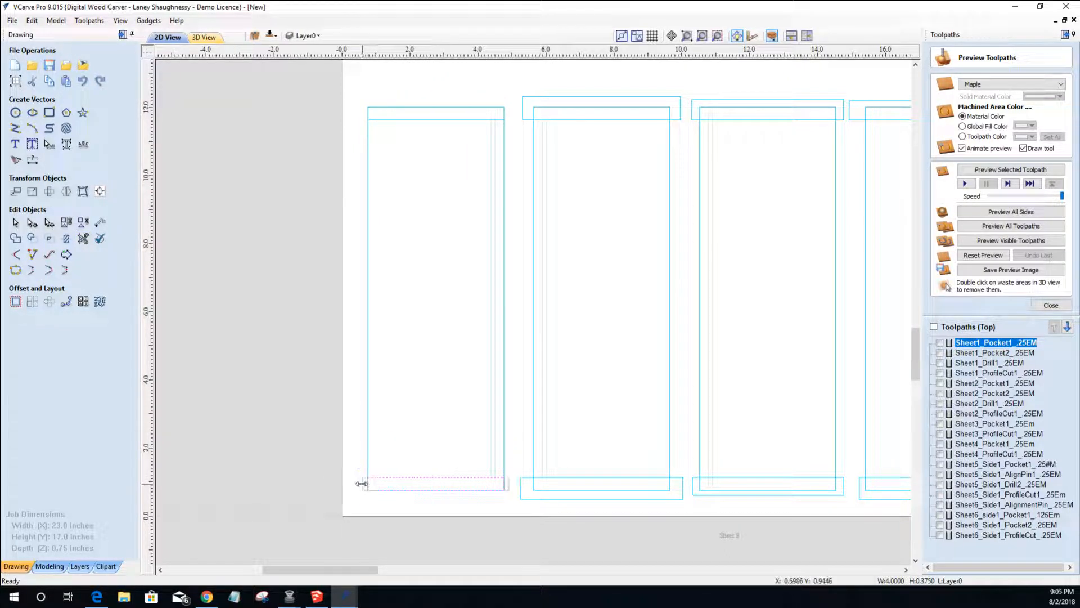
drag(436, 495, 423, 499)
scroll(441, 437, down, 3)
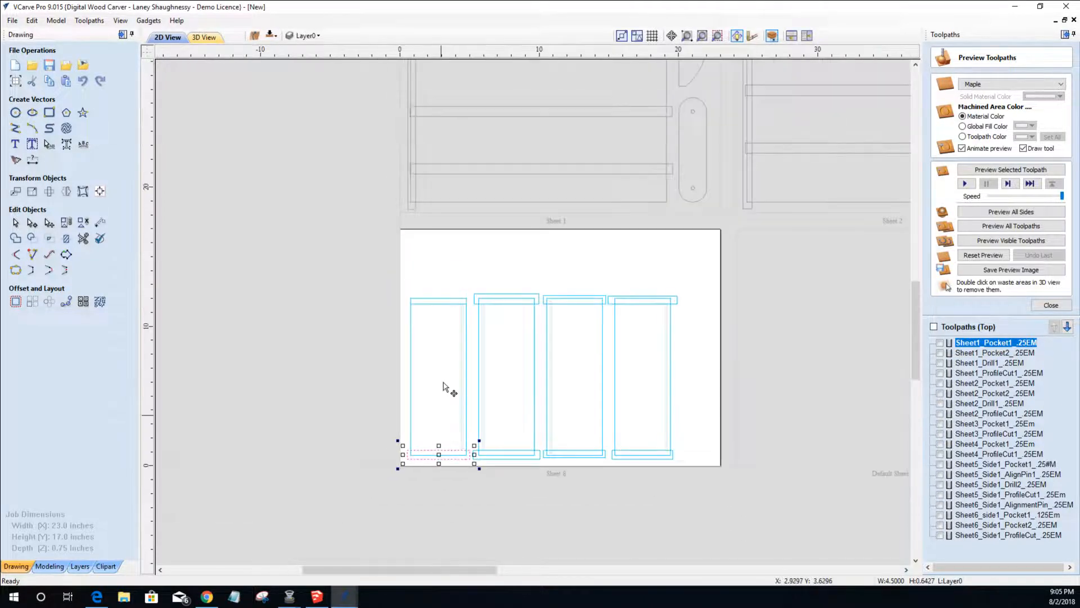
- Stretch the first part's top strip past the part's sides and top edge, to about 4.5 by 0.60 inches
scroll(433, 289, up, 3)
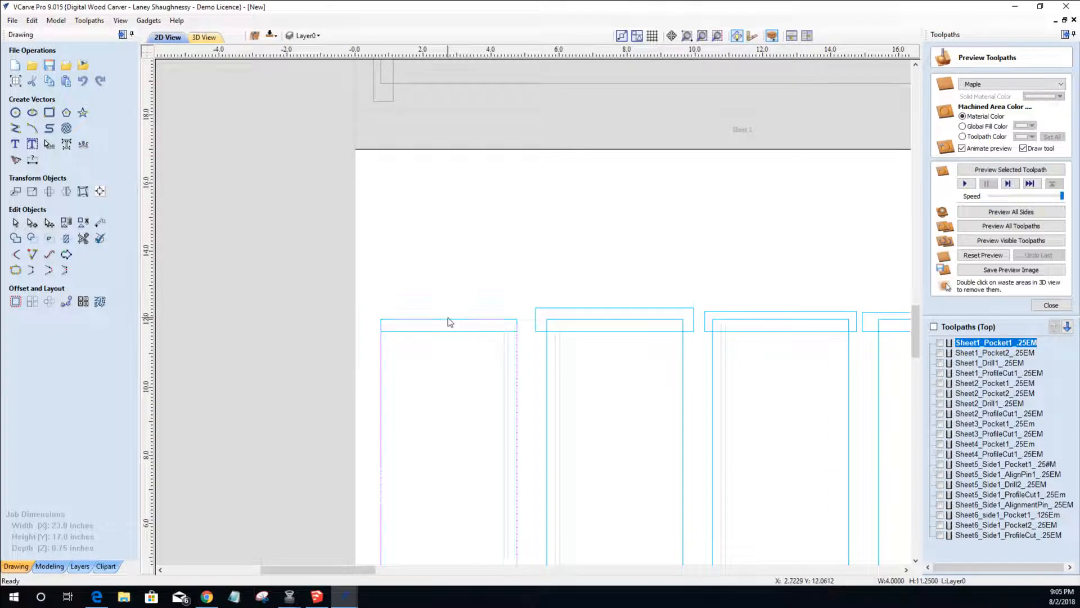
click(444, 332)
drag(377, 326, 368, 325)
drag(449, 312, 449, 305)
scroll(449, 307, down, 2)
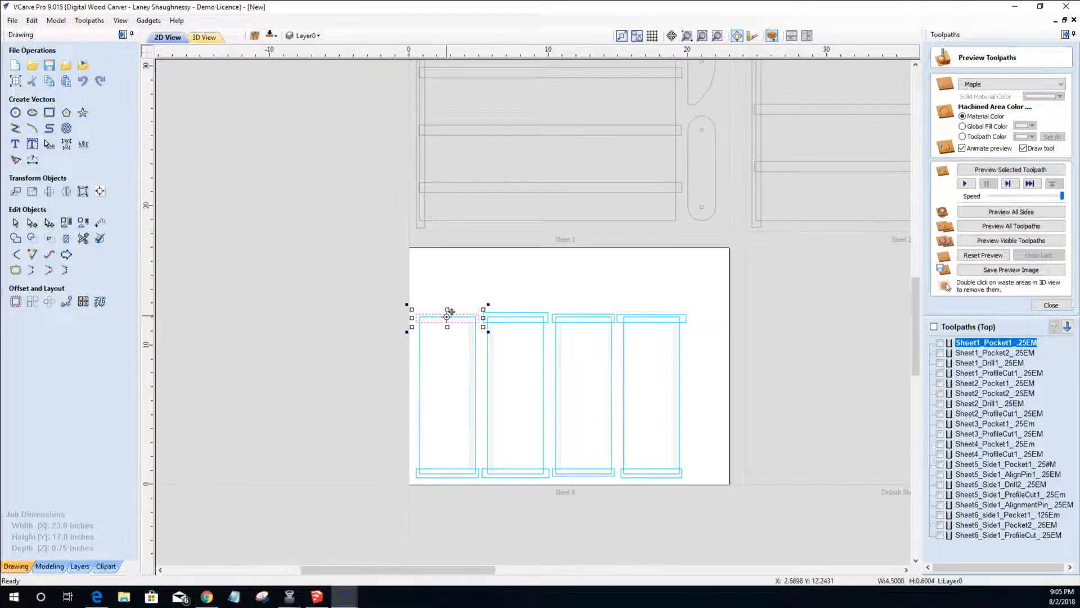
scroll(664, 367, down, 2)
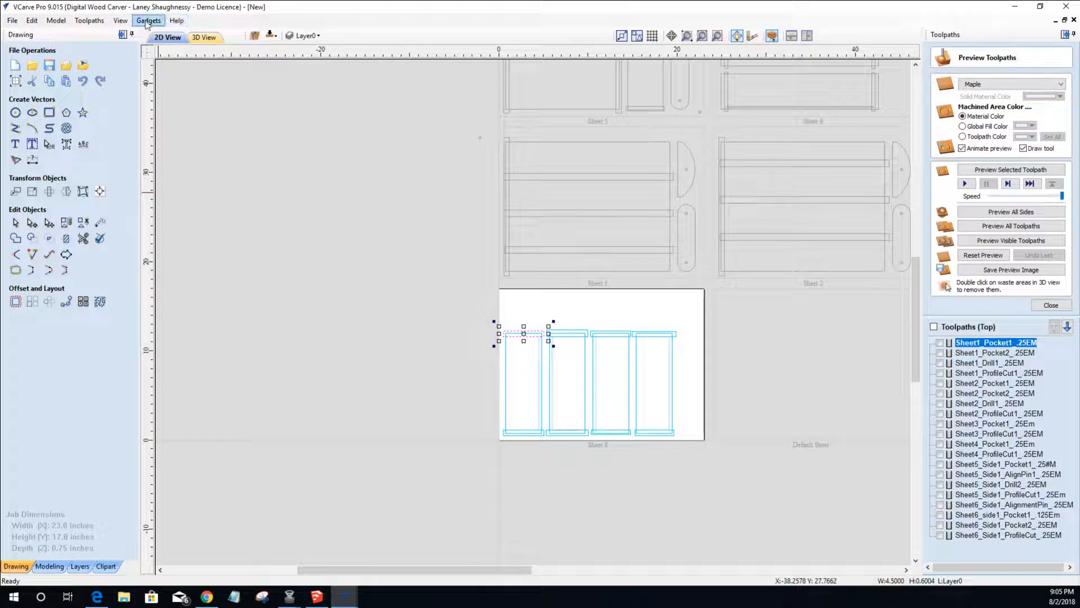
- Make the guide lines visible in the 2D view
click(120, 21)
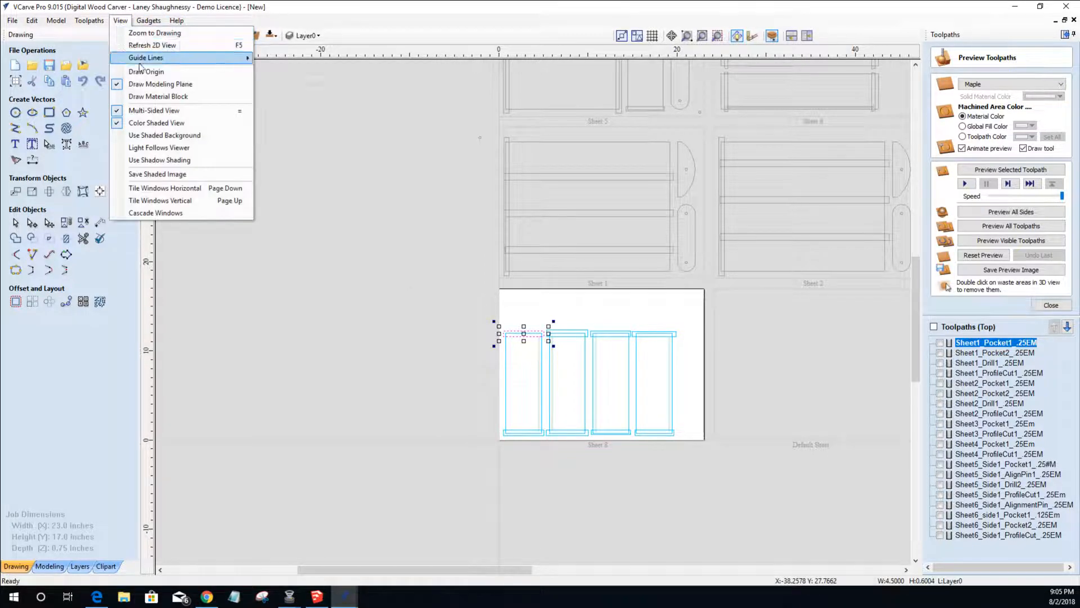
mouse_move(186, 57)
click(275, 71)
- Draw a 0.25-inch diameter circle at the guide intersection near sheet 8's upper-left corner, at about X 0.5, Y 16.5
scroll(422, 291, up, 6)
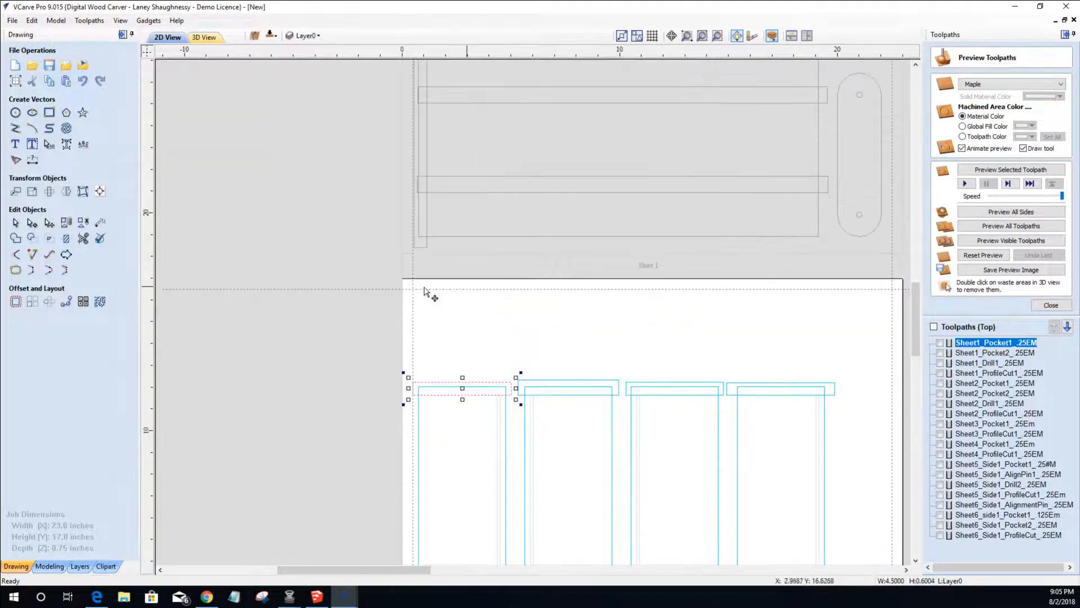
scroll(413, 292, up, 3)
click(15, 112)
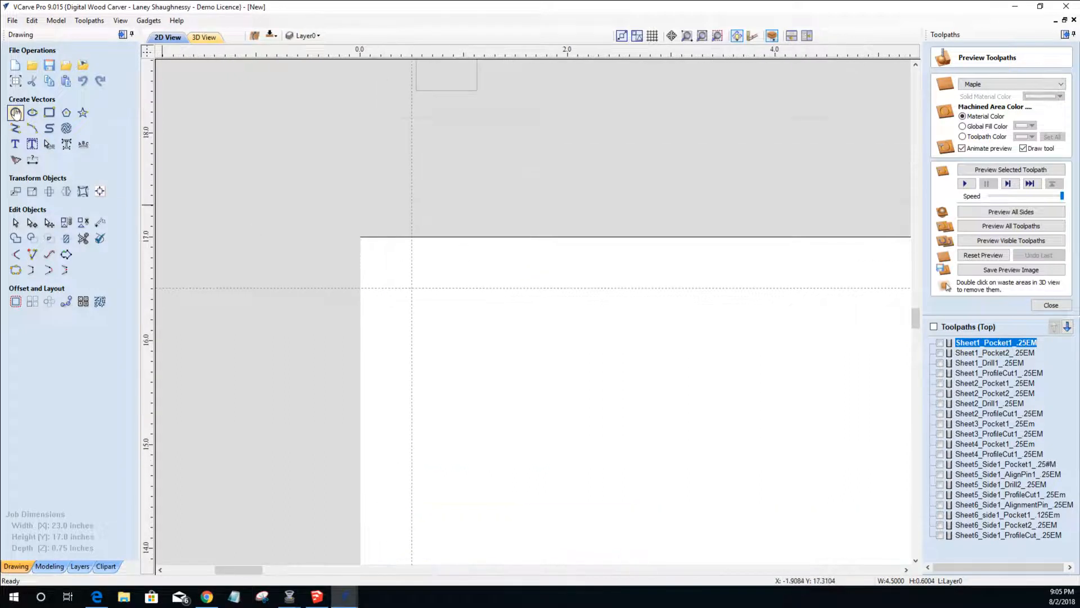
click(410, 289)
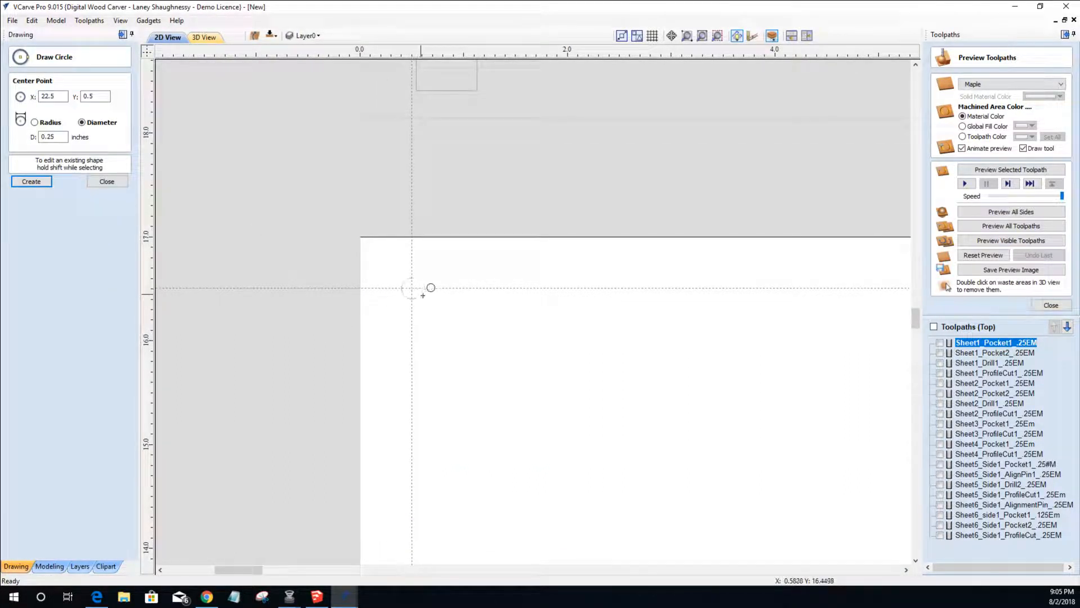
click(423, 295)
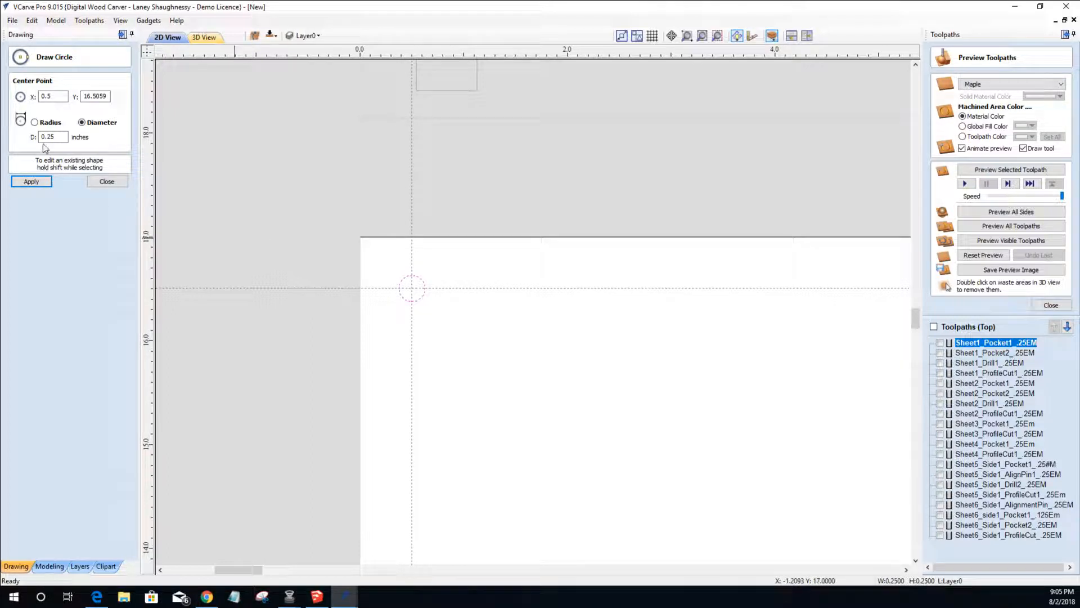
click(32, 182)
- Draw another 0.25-inch diameter circle at the guide intersection near sheet 8's lower-right corner, at X 22.5, Y 0.5, and close the circle tool
scroll(465, 451, down, 10)
scroll(465, 451, down, 4)
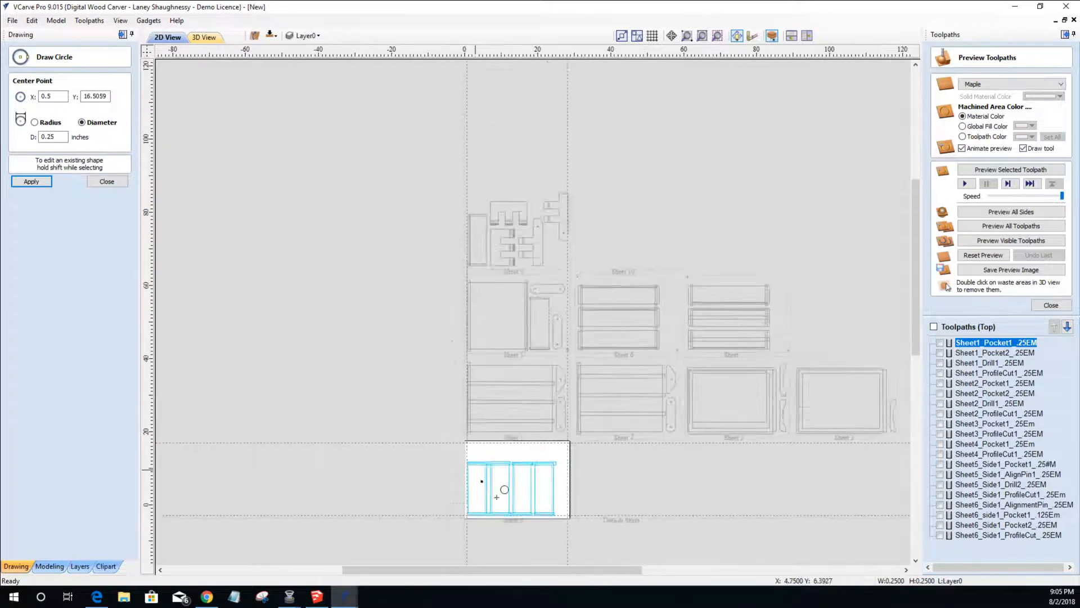
scroll(547, 495, up, 10)
scroll(552, 514, up, 4)
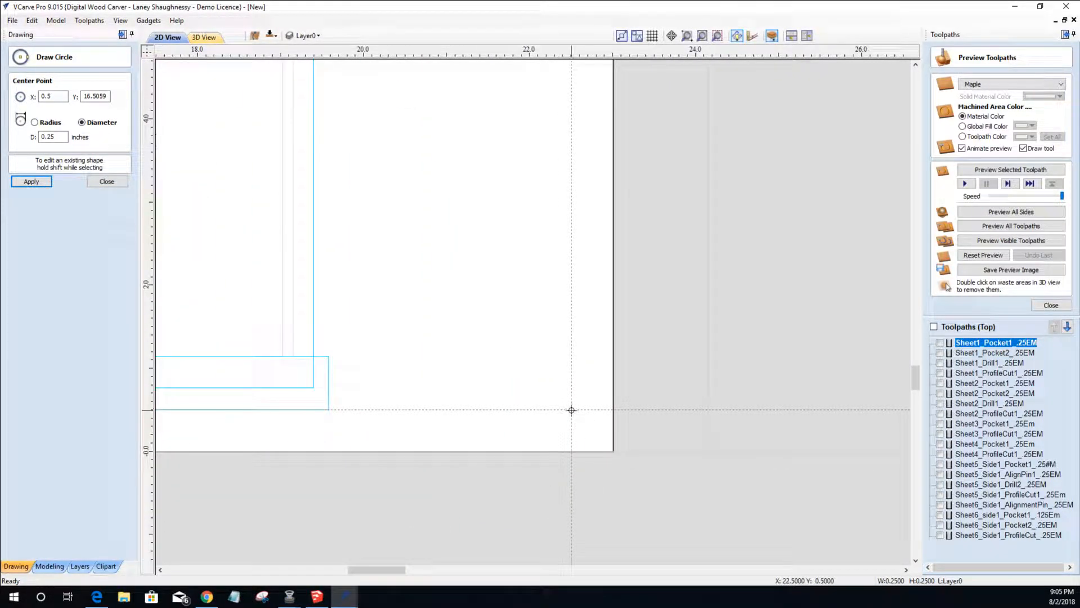
click(578, 418)
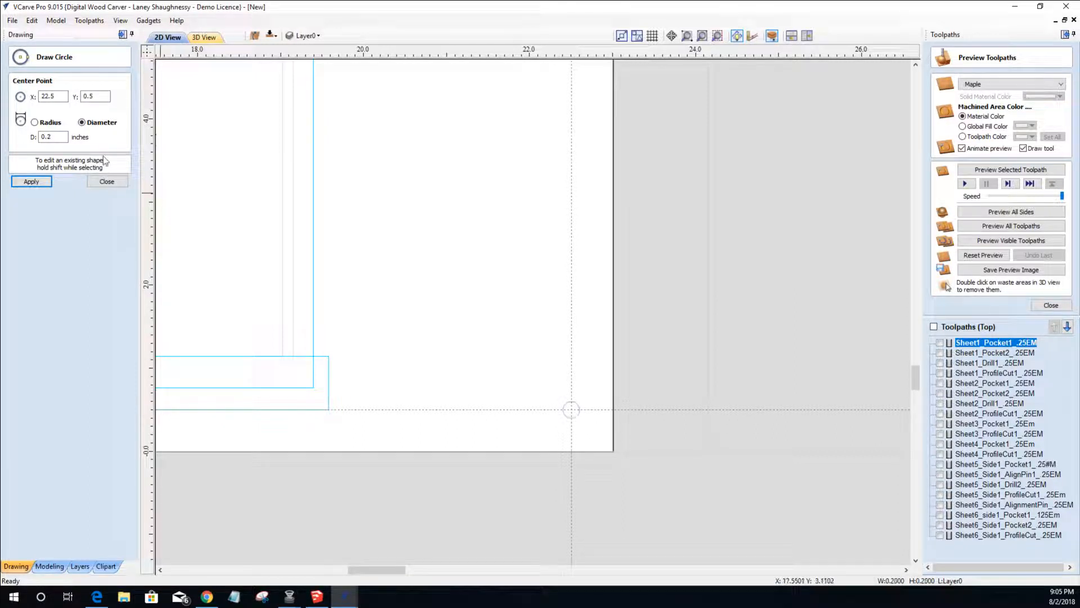
click(51, 136)
key(BackSpace)
text(2)
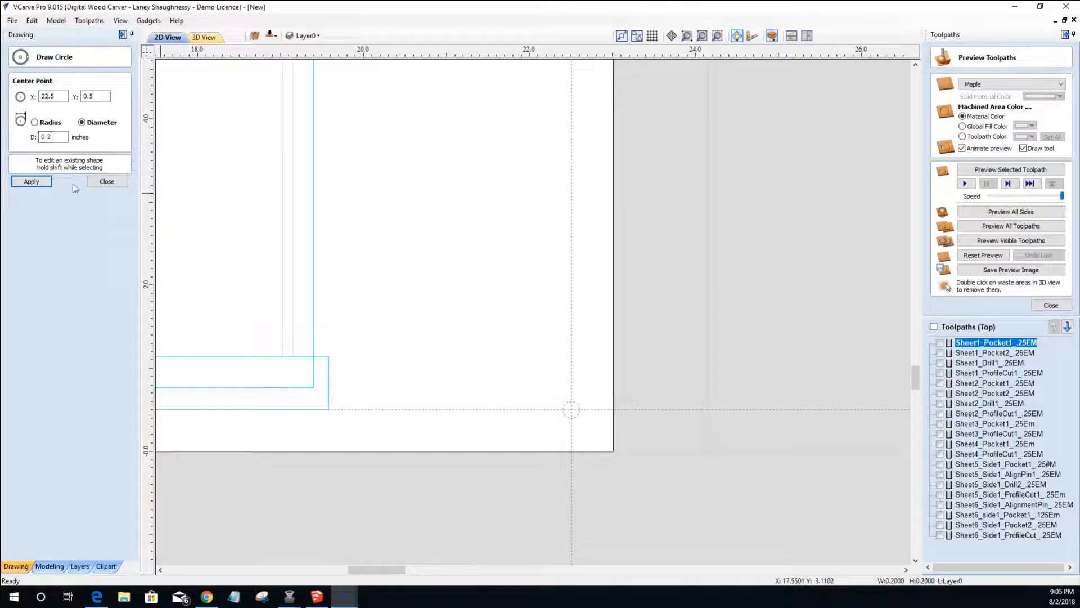
text(5)
click(32, 182)
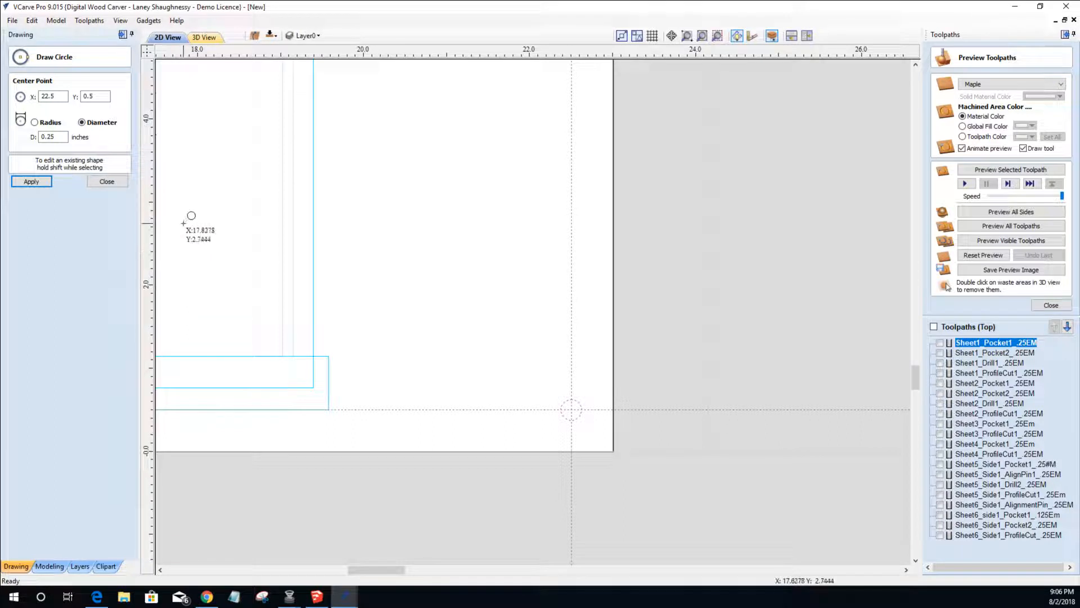
click(107, 181)
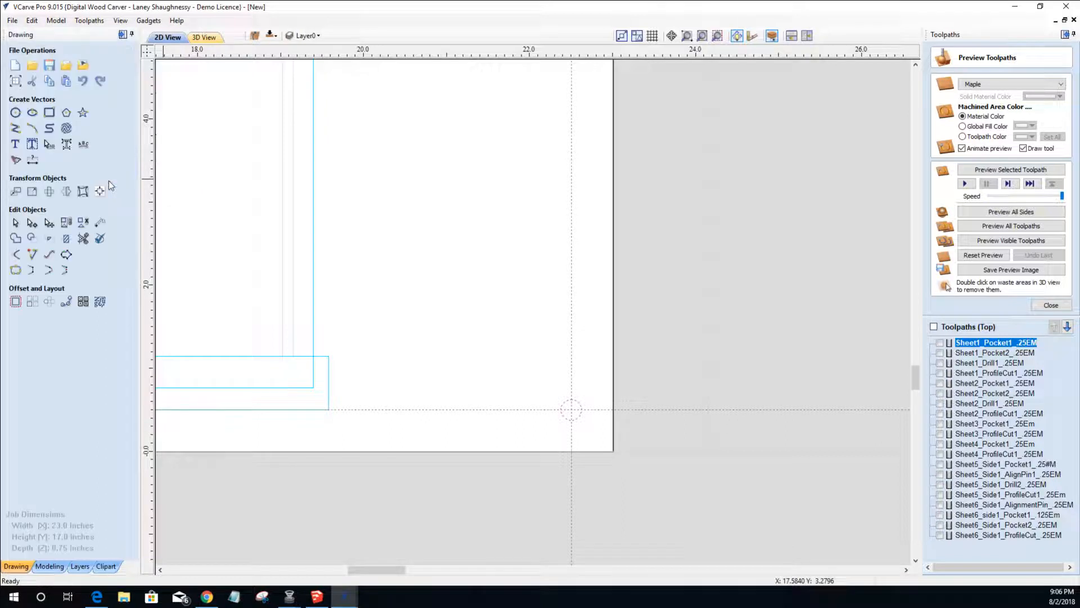
scroll(529, 276, down, 6)
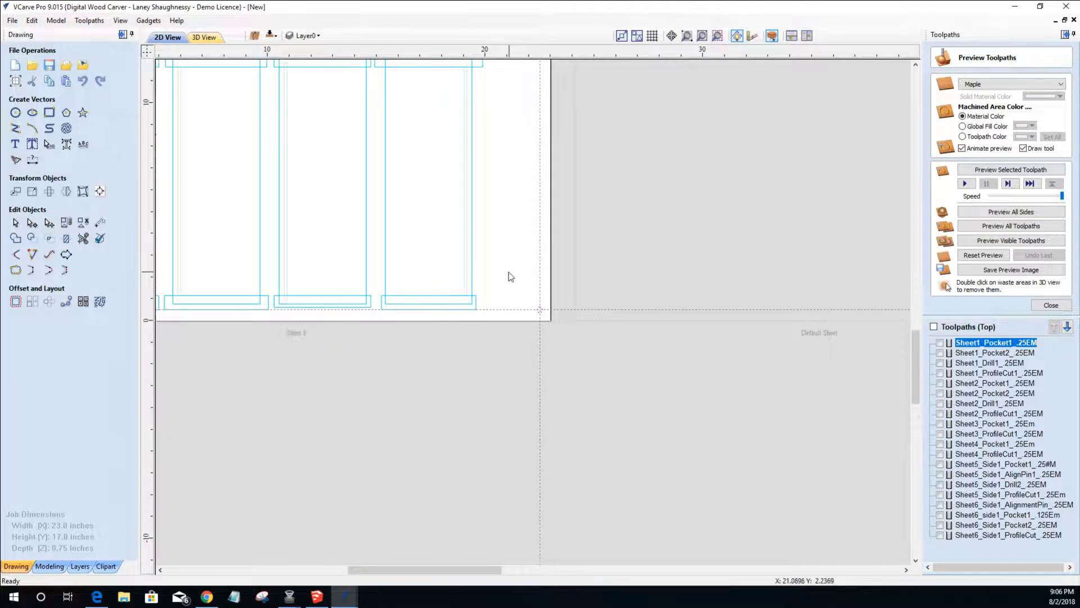
- Delete all guide lines from the 2D view
scroll(372, 181, up, 2)
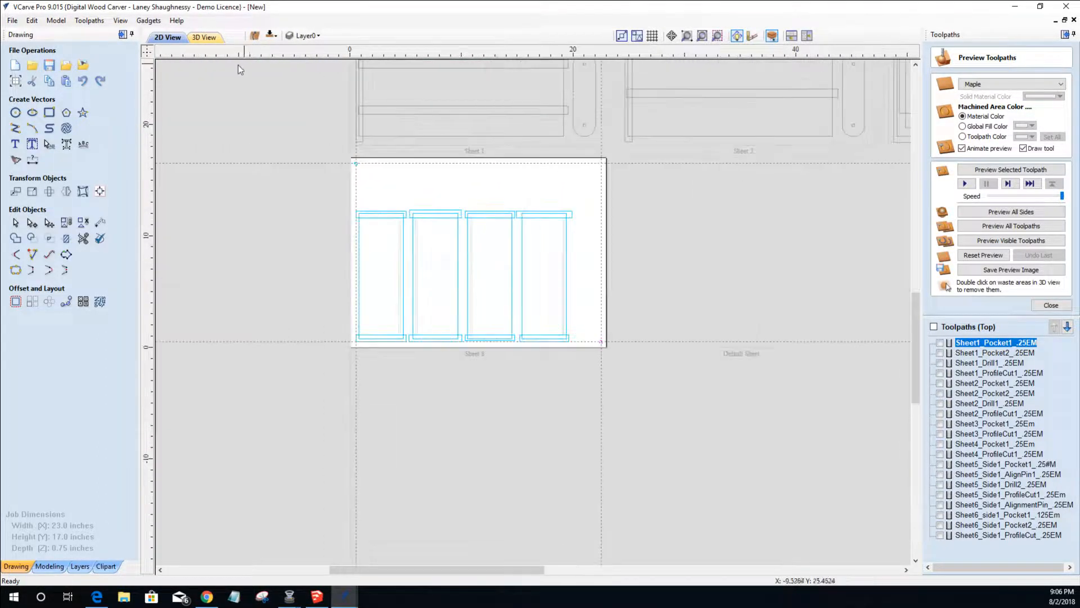
click(122, 20)
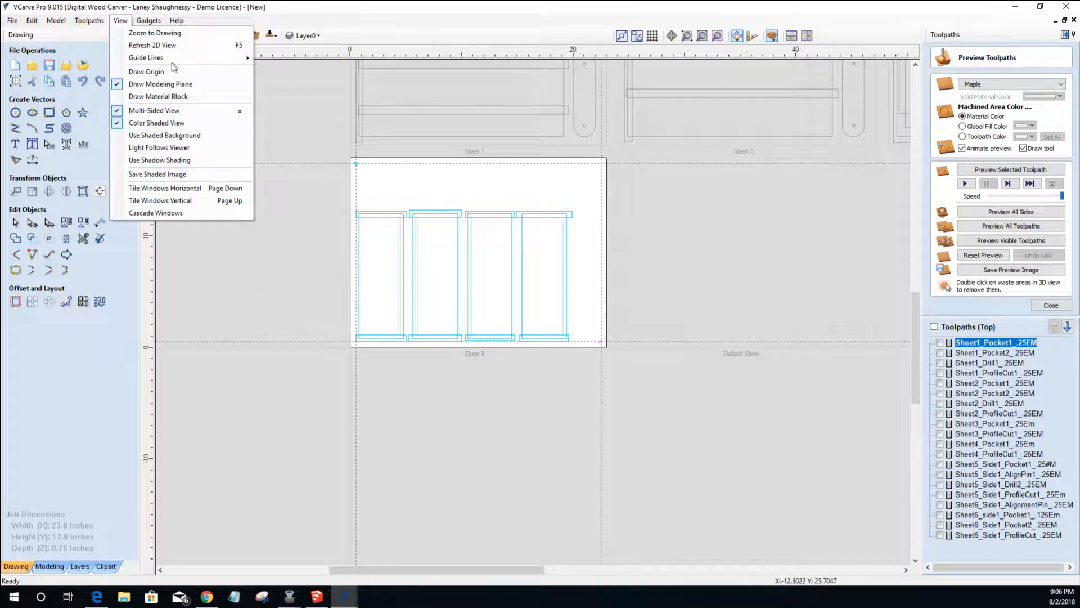
mouse_move(170, 57)
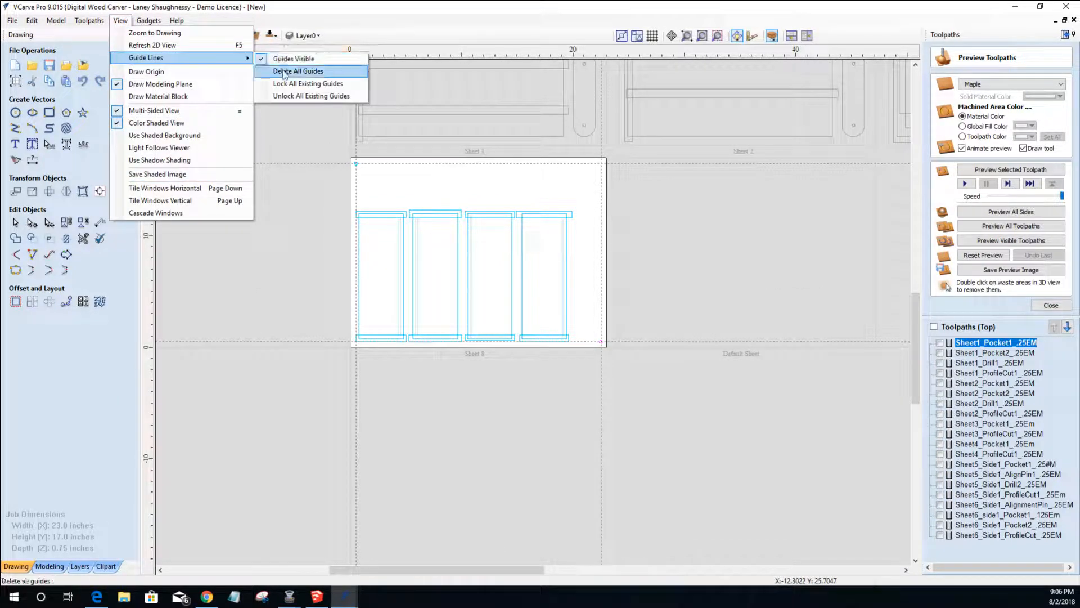
click(285, 71)
scroll(376, 171, up, 5)
scroll(376, 171, down, 4)
click(617, 283)
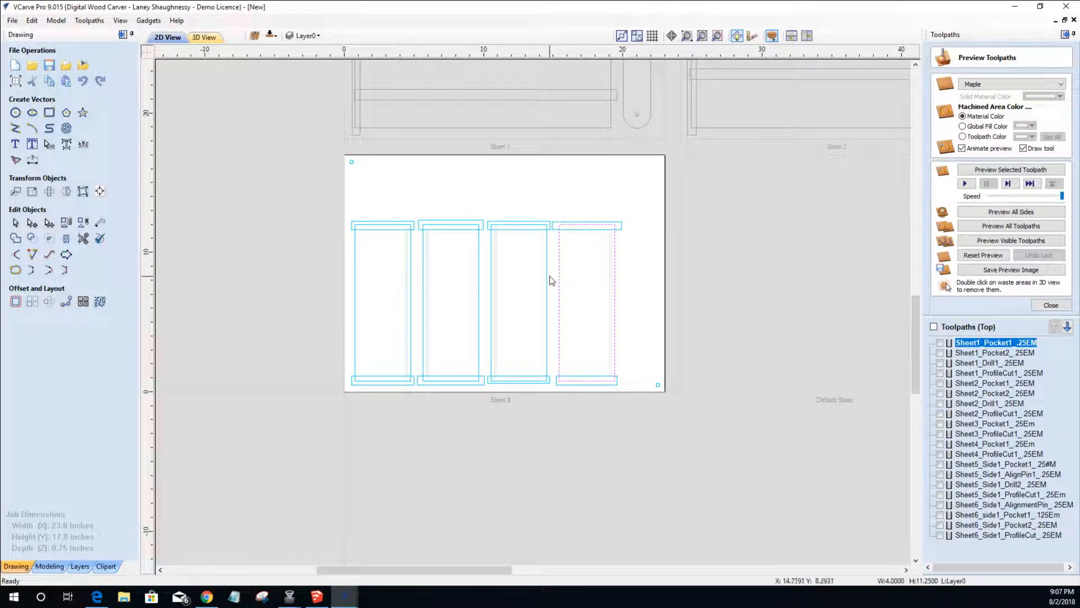
shift+click(491, 287)
shift+click(440, 296)
shift+click(411, 295)
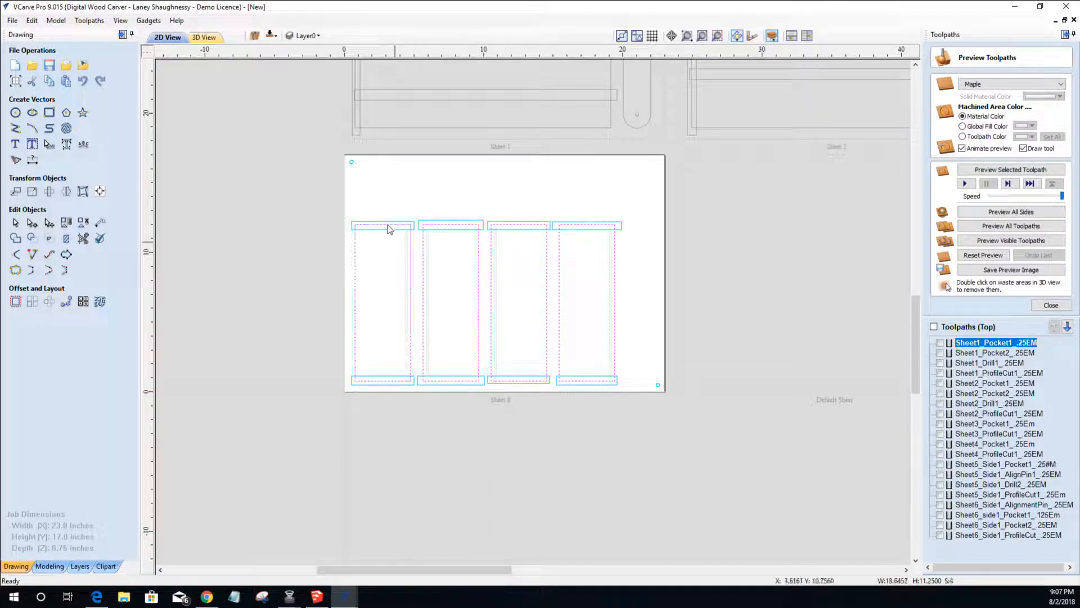
shift+click(351, 162)
shift+click(658, 386)
right_click(656, 385)
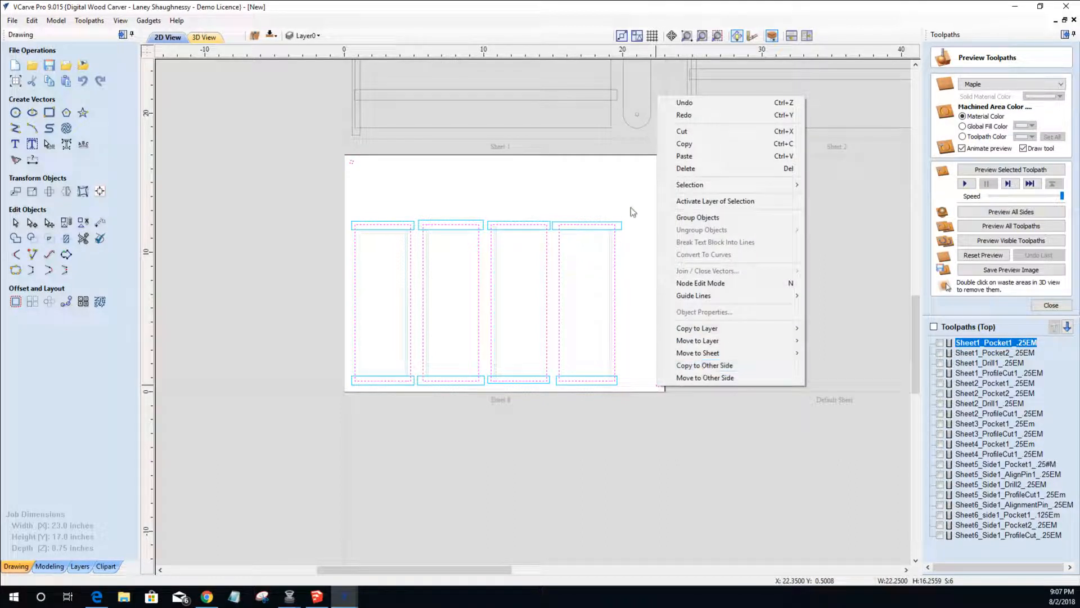
click(518, 186)
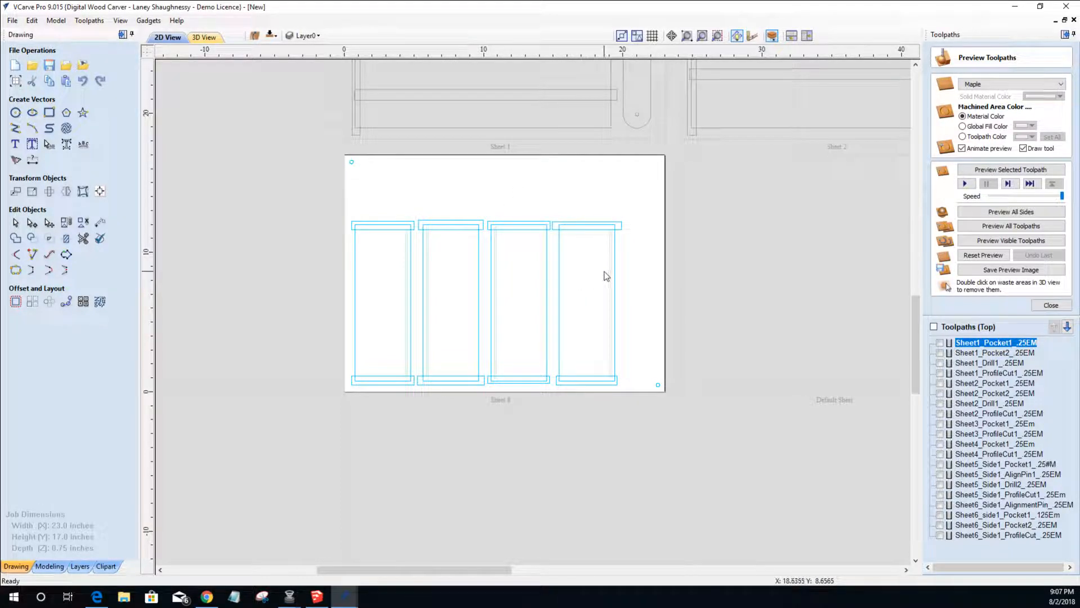
click(617, 231)
shift+click(535, 223)
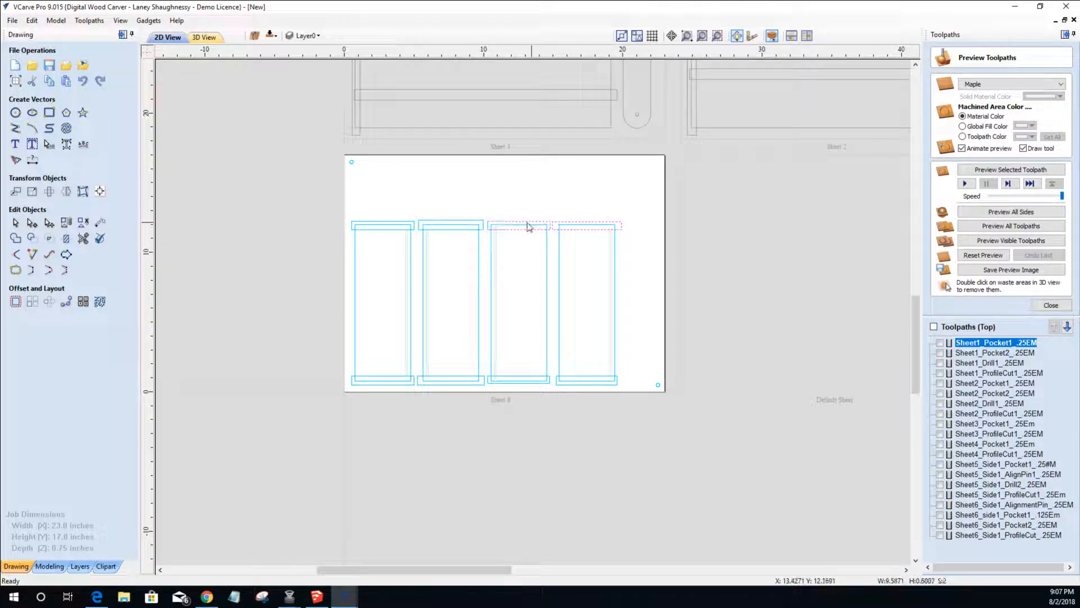
shift+click(453, 227)
shift+click(394, 228)
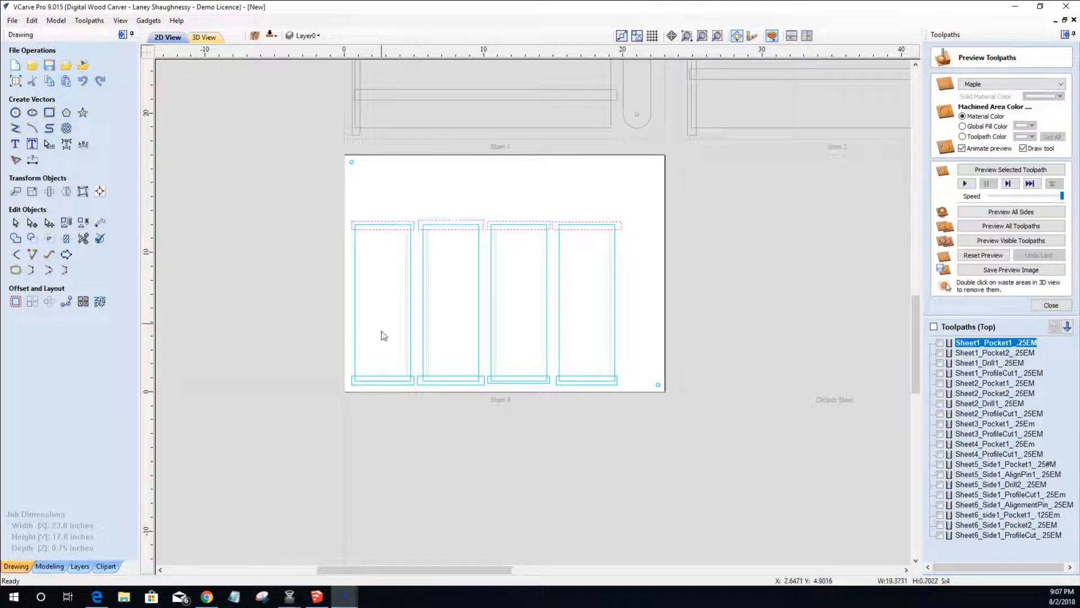
shift+click(386, 381)
- Start a drilling toolpath for sheet 8's two alignment pin circles with a cut depth of 0.375 inches
click(658, 385)
shift+click(352, 163)
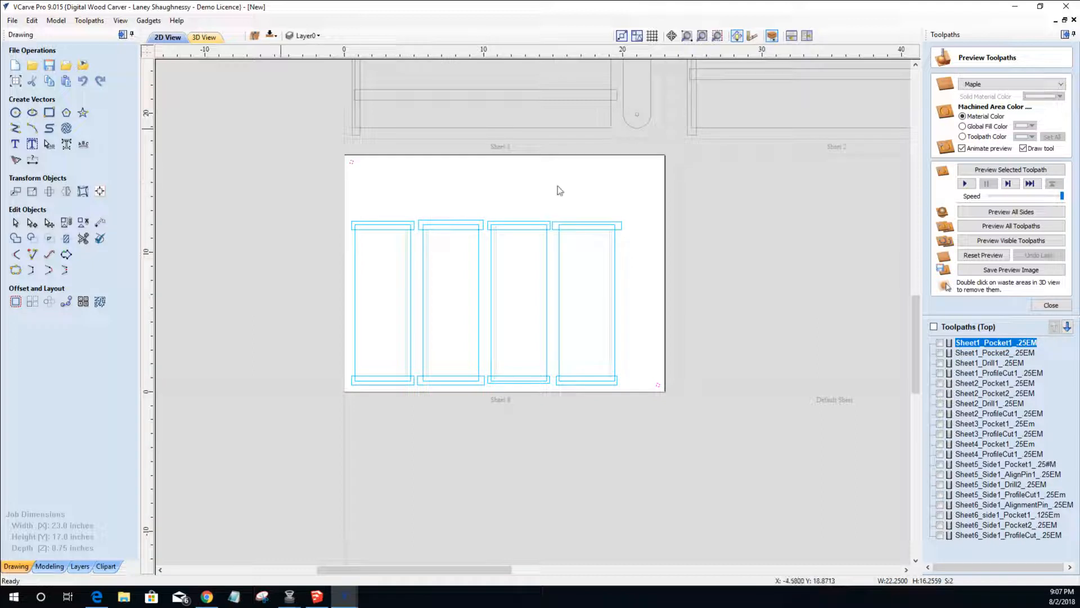
click(1053, 304)
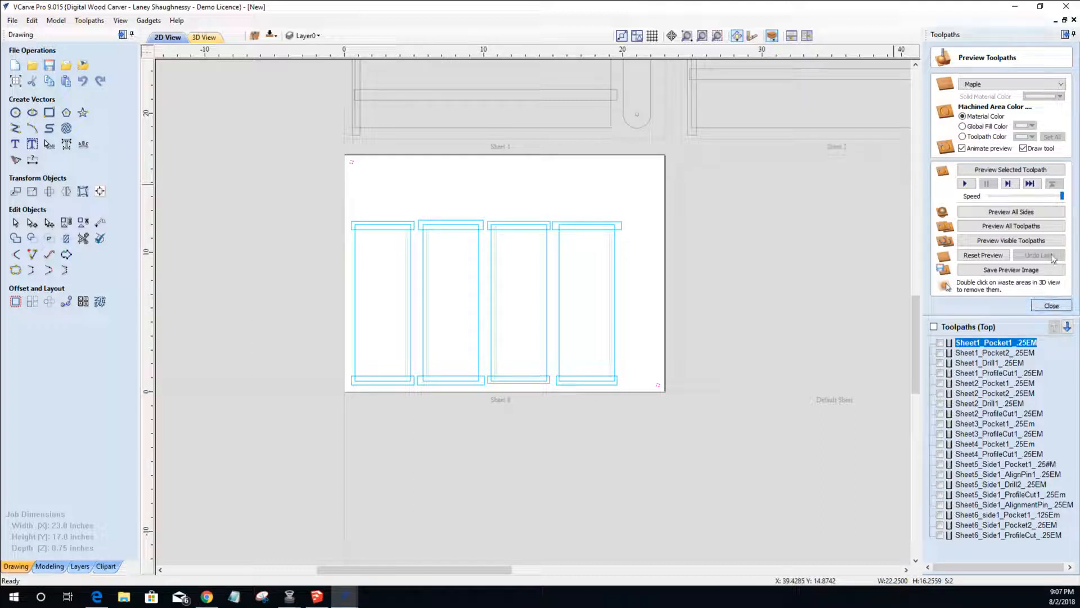
click(979, 118)
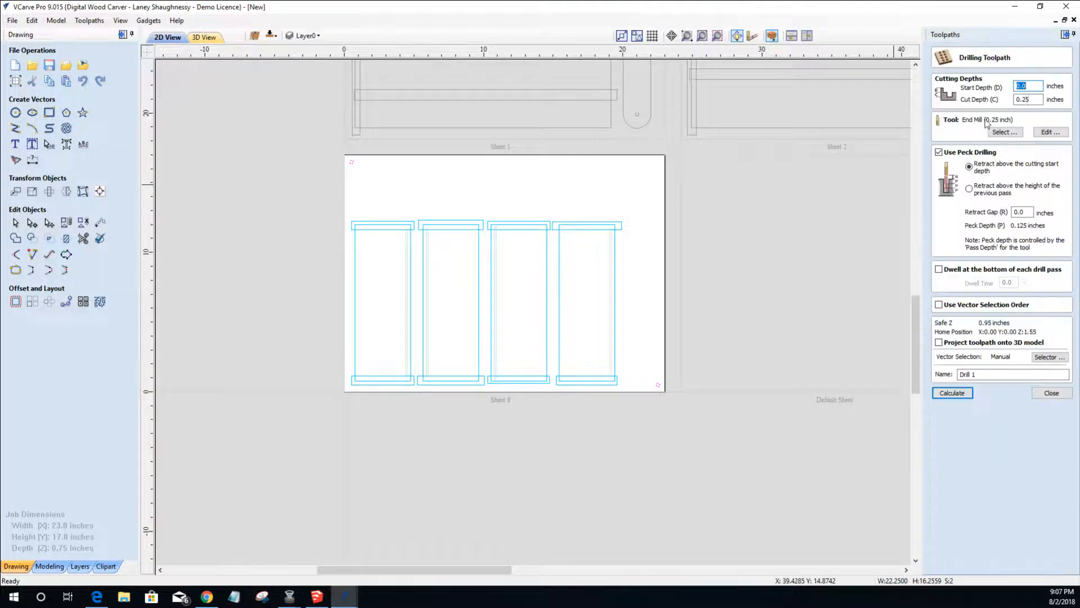
text(.)
- Name the drilling toolpath Sheet8_AlignmentPin_.25EM and calculate it
drag(975, 374, 927, 372)
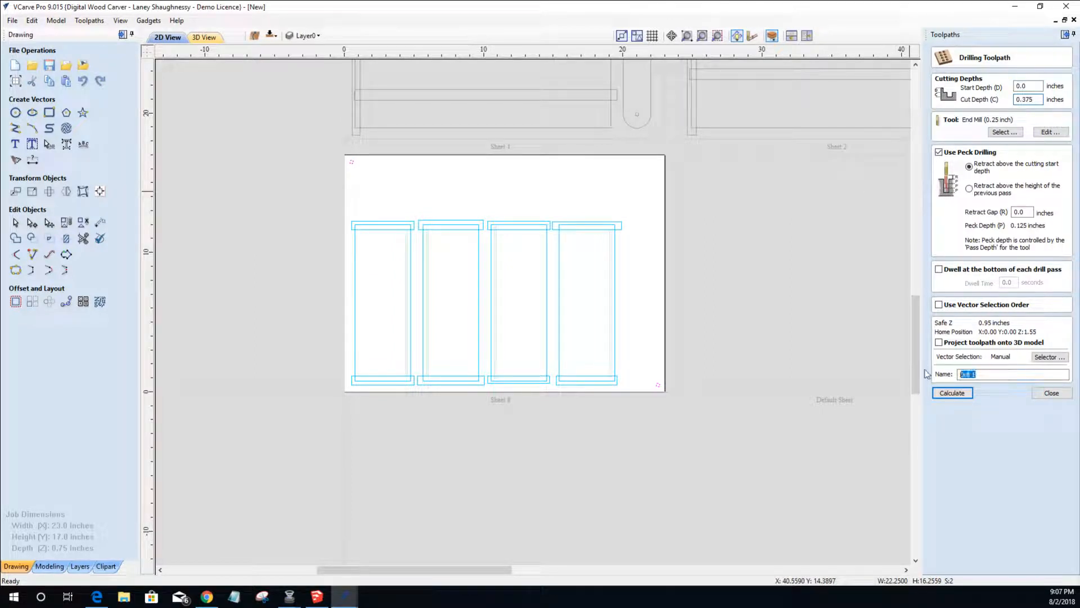
text(Sheet8_Dr)
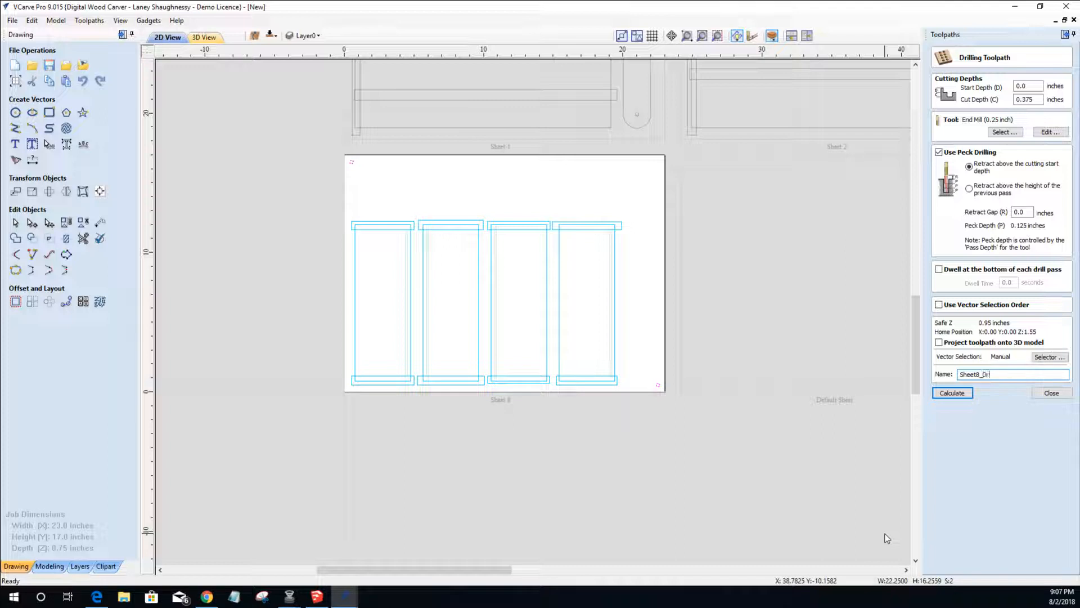
key(BackSpace)
key(BackSpace)
text(AlignmentPin_.25EM)
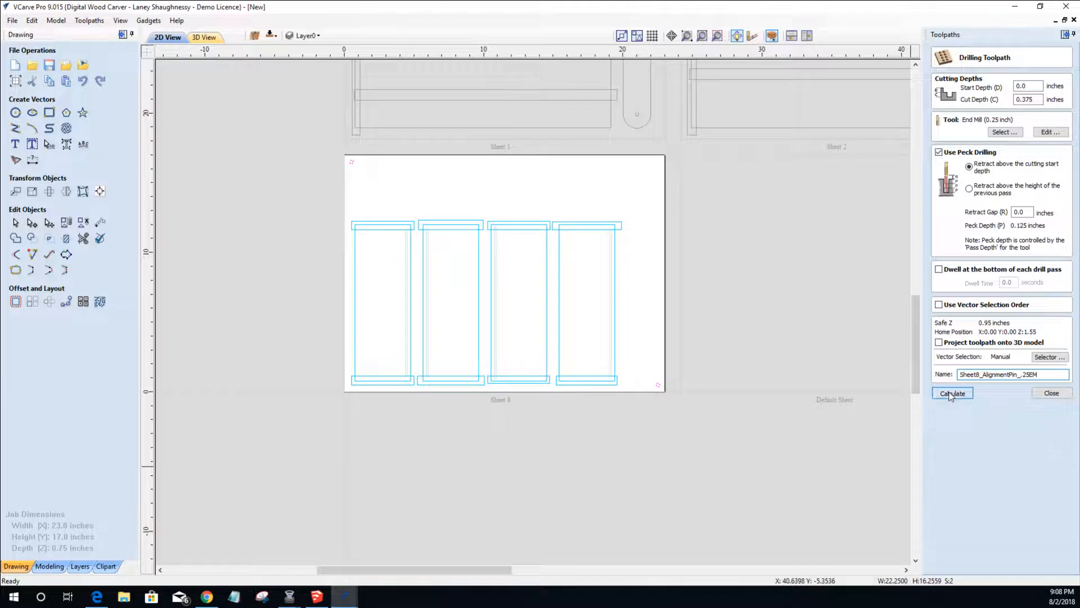
click(951, 394)
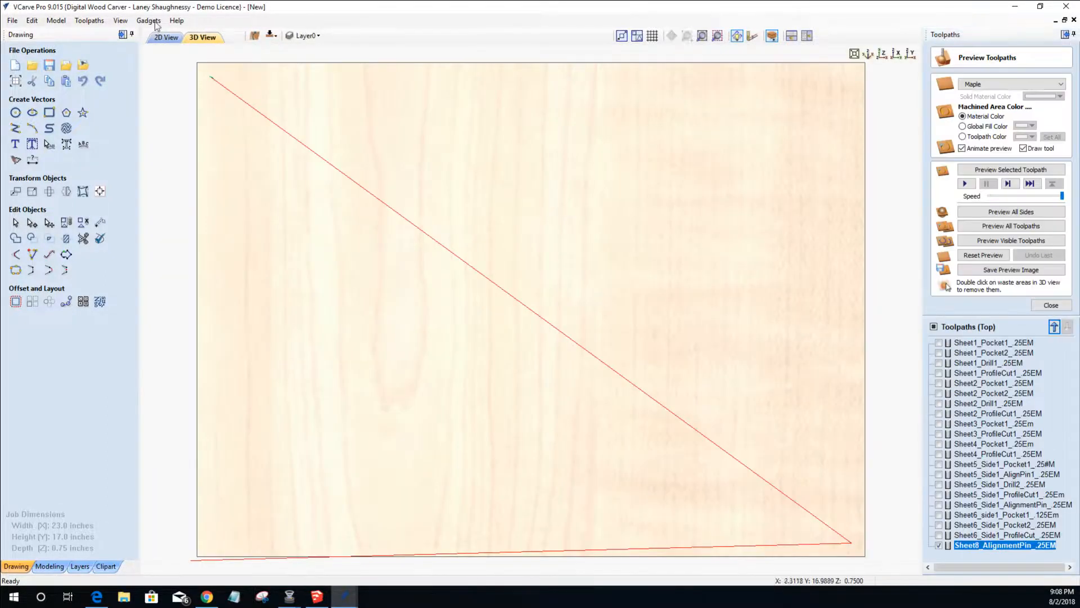
- Start a pocket toolpath for the eight strips at the top and bottom of sheet 8's parts, 0.375 inches deep
click(165, 38)
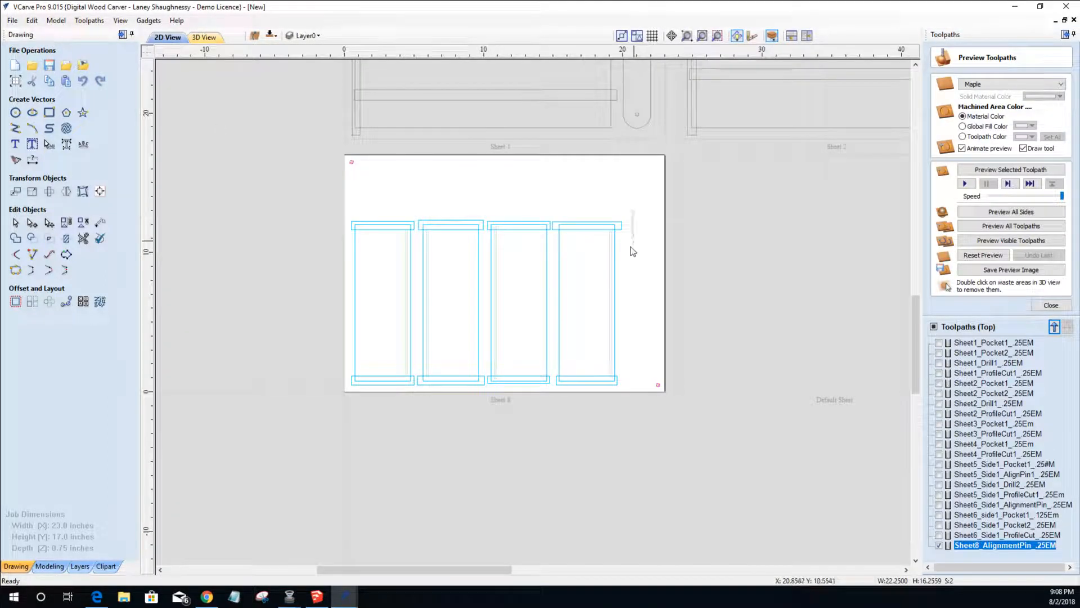
click(486, 185)
drag(346, 196, 733, 265)
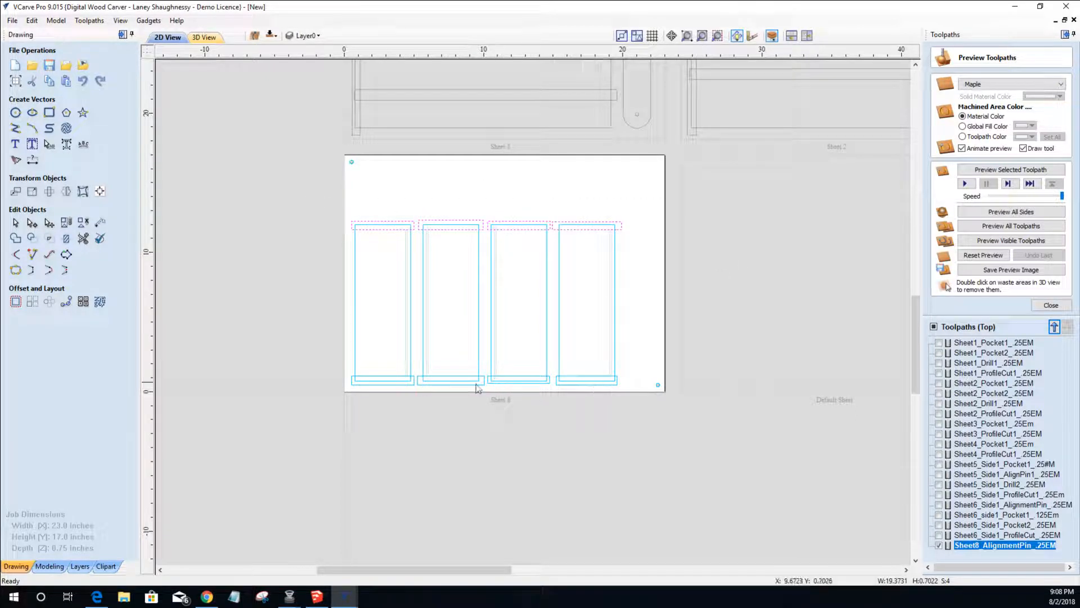
shift+drag(631, 409, 350, 359)
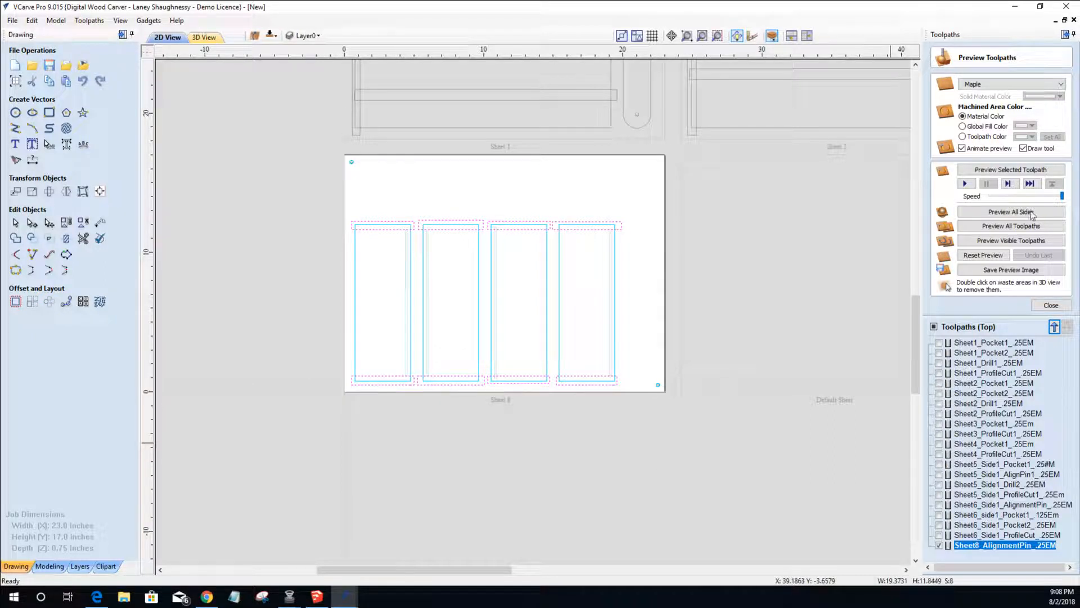
click(1051, 305)
click(960, 135)
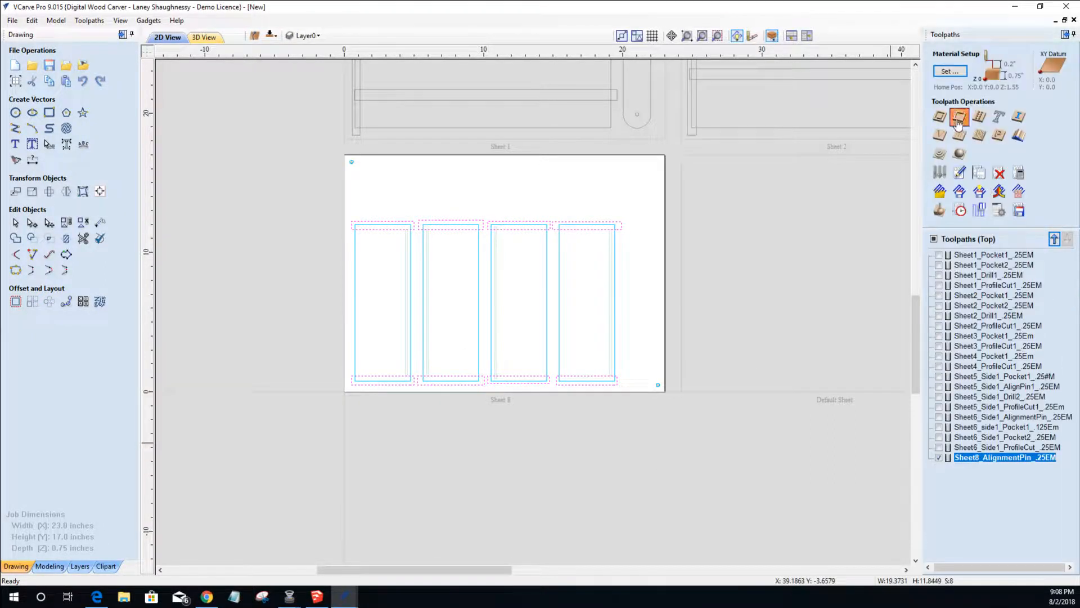
drag(1035, 100, 1023, 99)
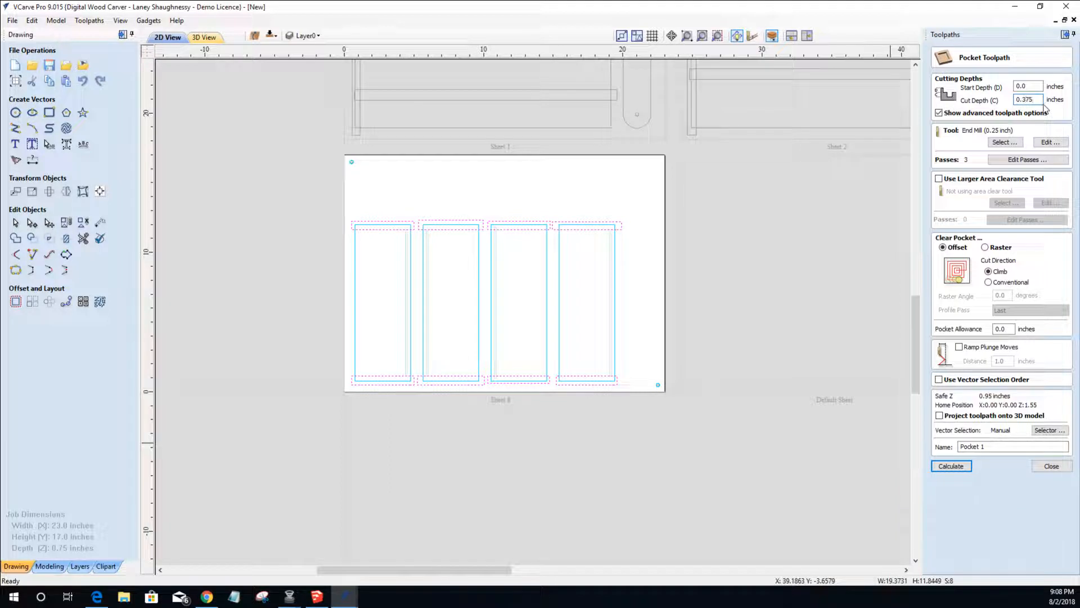
- Name the pocket toolpath Sheet8_Side1_Pocket1_.25EM and calculate it
click(959, 446)
key(ctrl+a)
text(Sheet8)
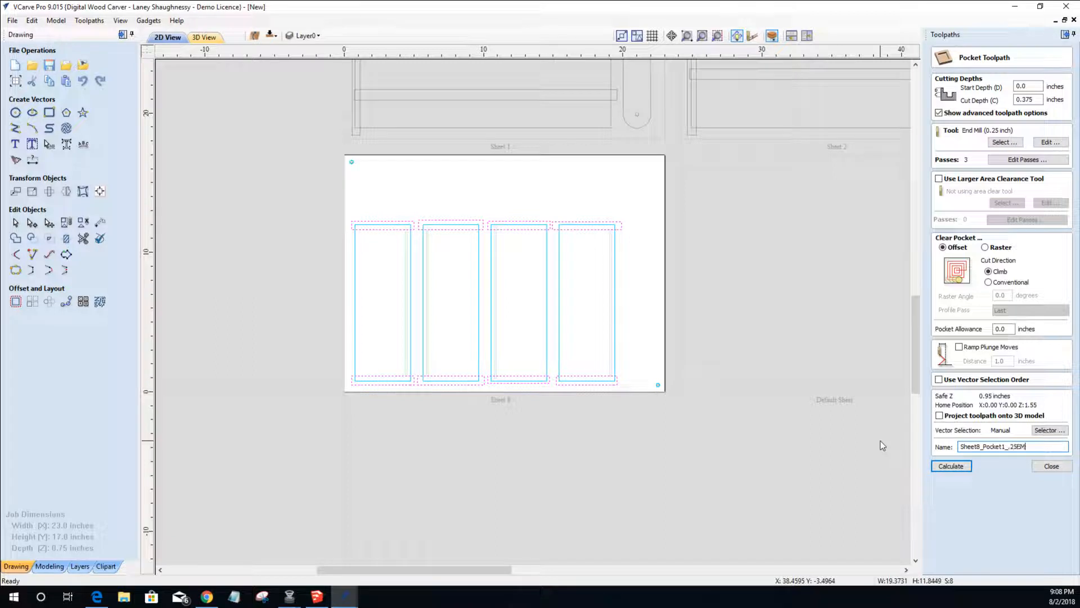
click(953, 467)
text(Side1_)
click(946, 465)
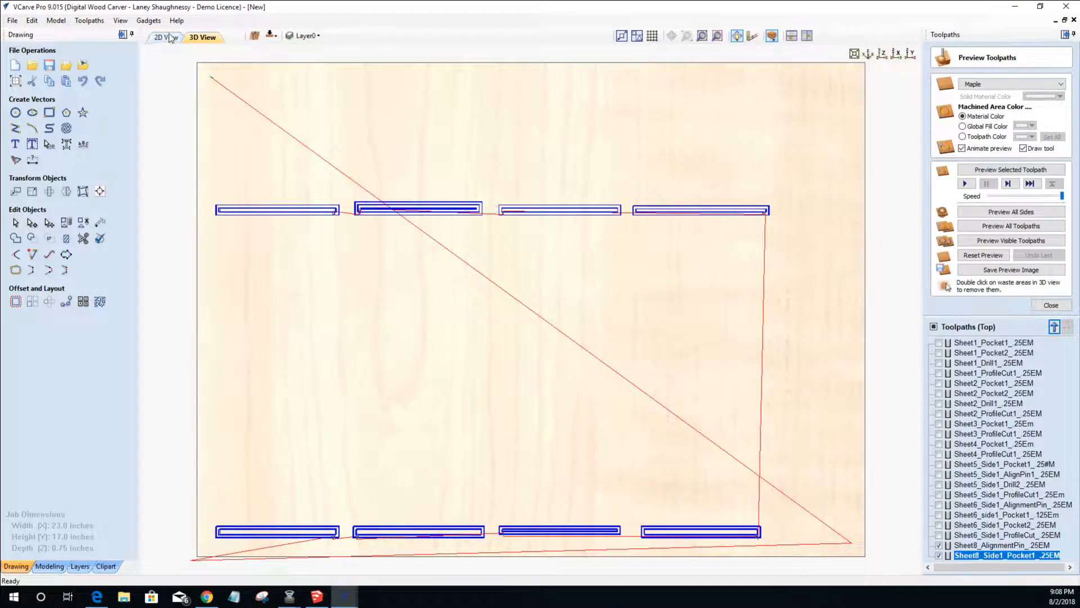
- Hide the calculated sheet 8 toolpaths and start a 2D profile toolpath for the four part outlines
click(168, 37)
drag(407, 279, 346, 275)
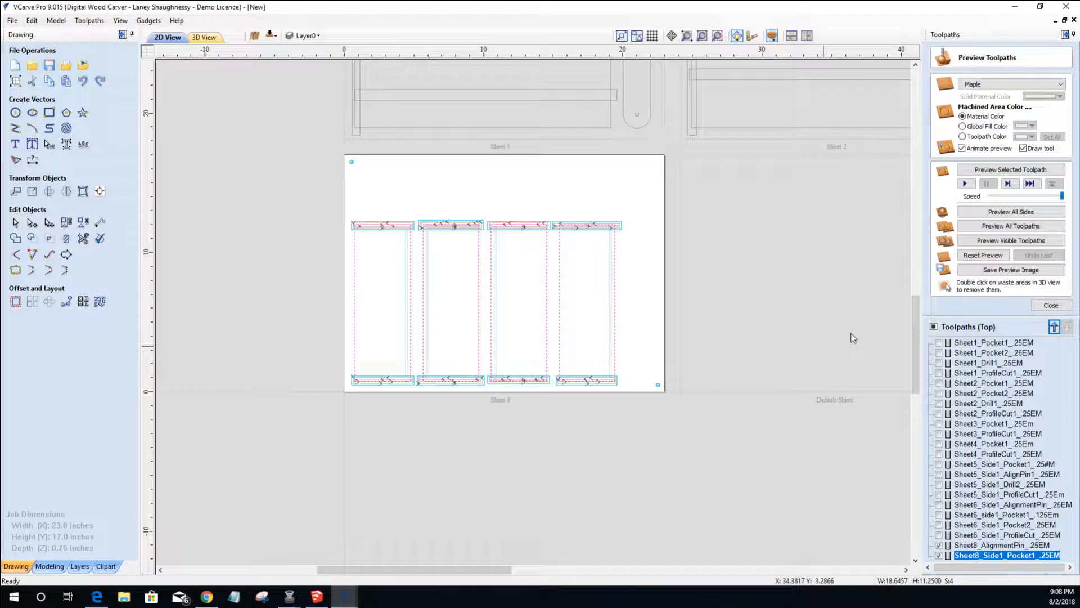
click(939, 548)
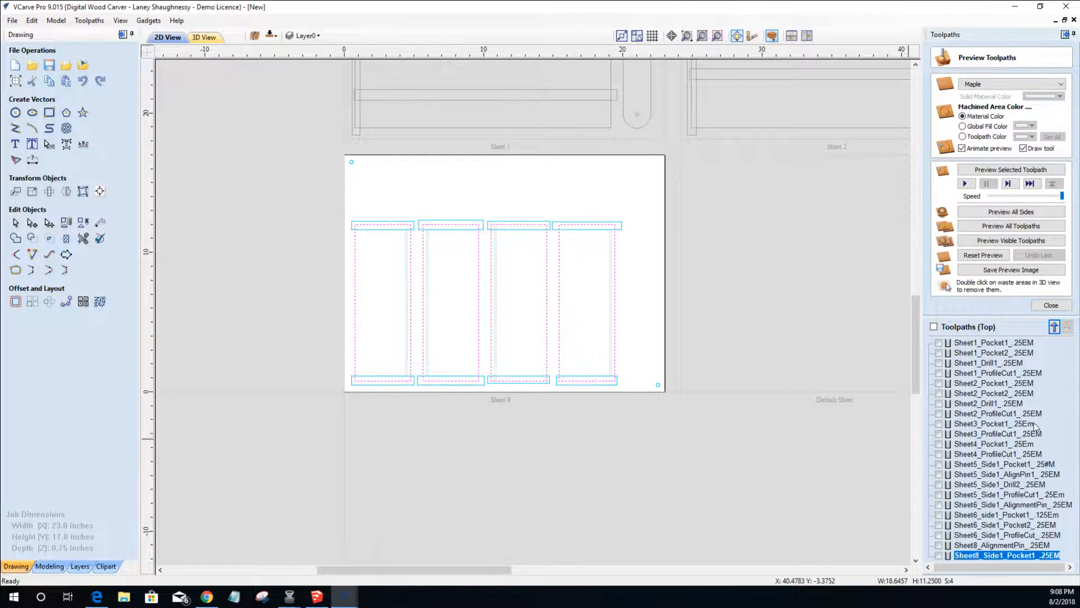
click(1052, 307)
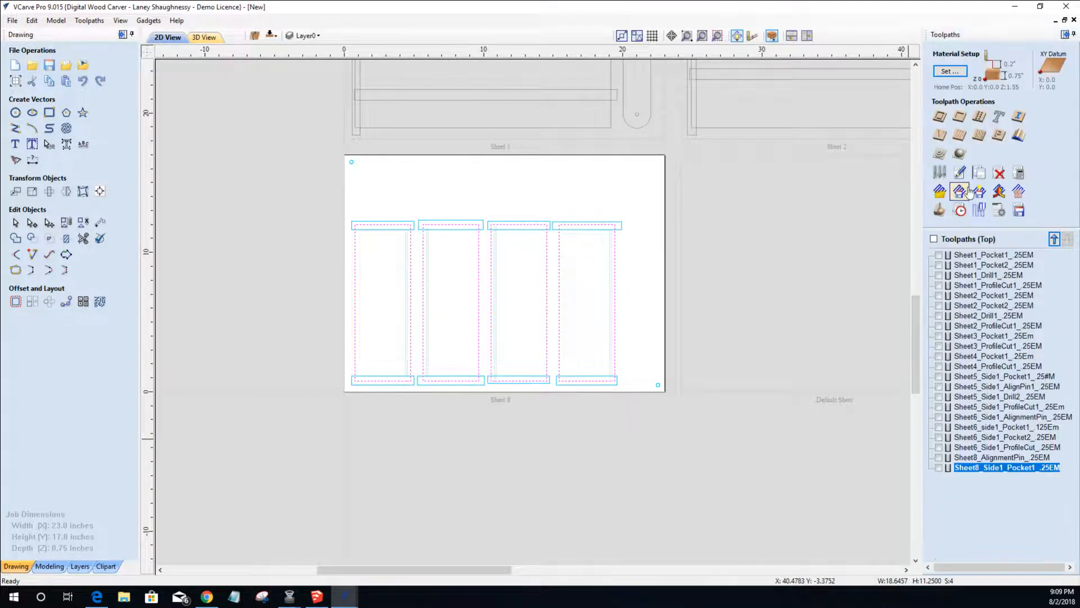
click(938, 117)
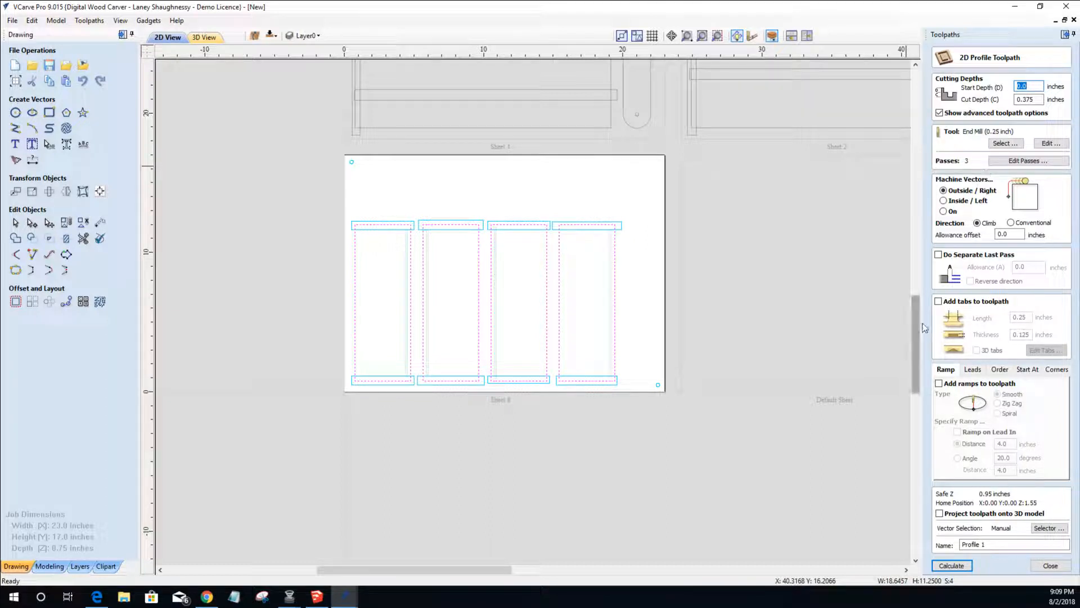
- Add tabs to the profile toolpath, placing two on each long side of all four part outlines
click(939, 301)
click(1042, 354)
click(615, 263)
click(615, 336)
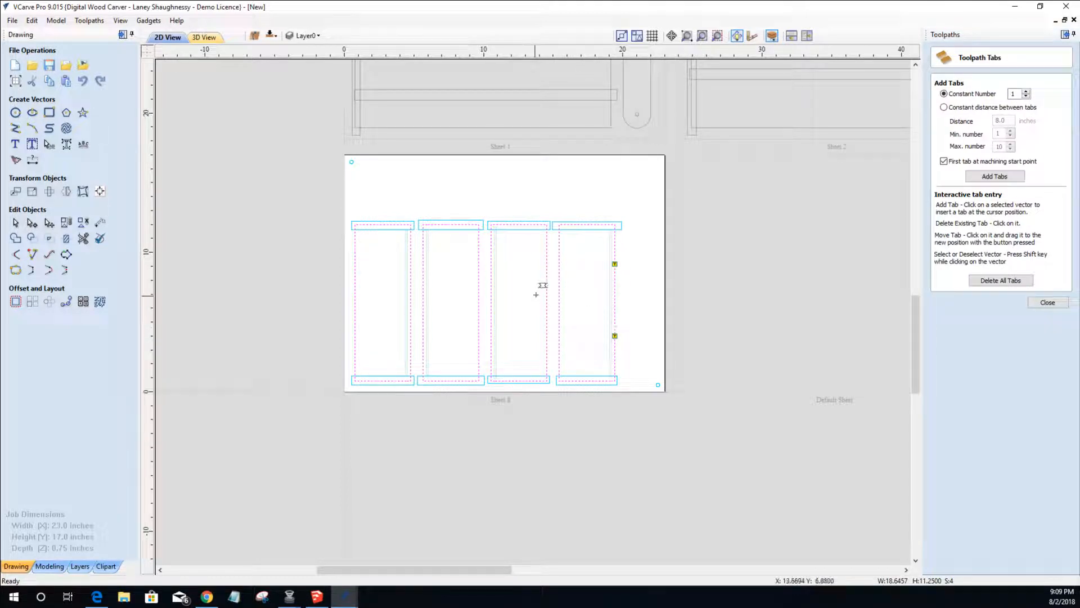
click(560, 258)
click(547, 259)
click(559, 346)
click(547, 346)
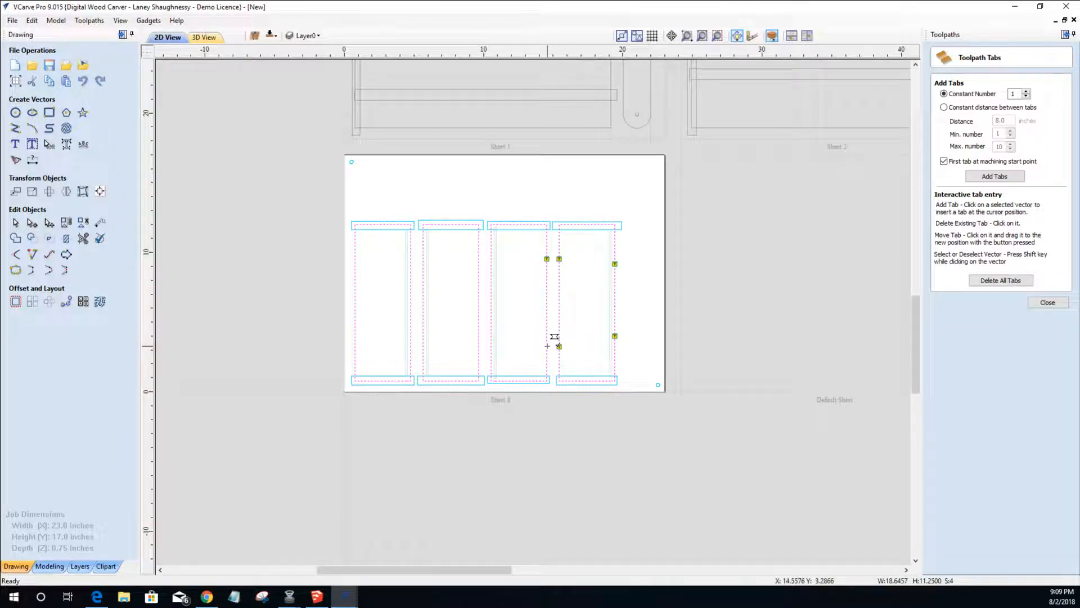
click(491, 259)
click(479, 259)
click(491, 344)
click(479, 347)
click(423, 264)
click(411, 264)
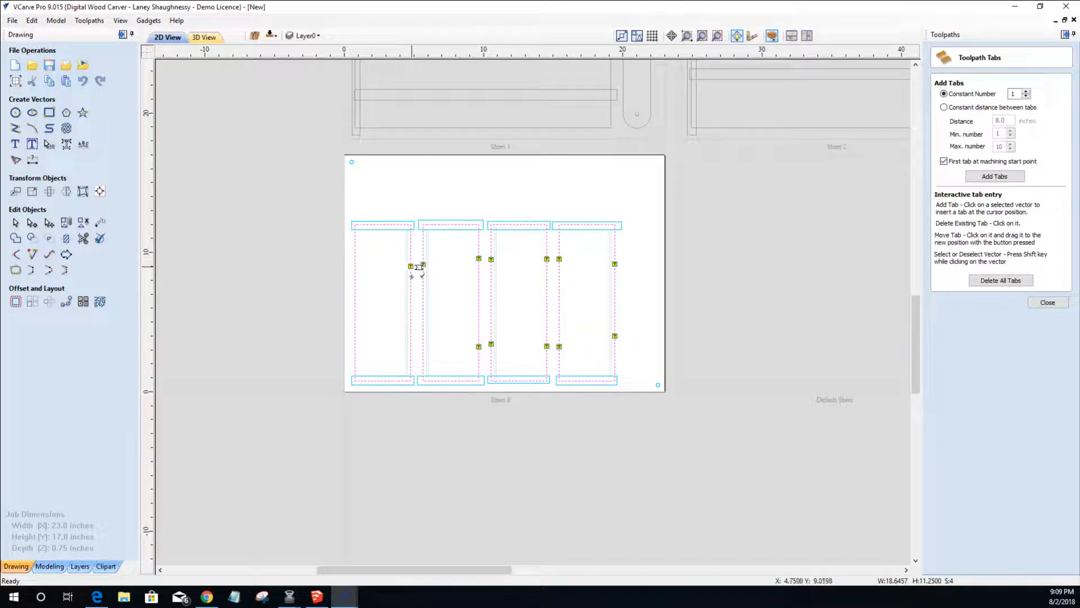
click(423, 347)
click(410, 346)
click(354, 252)
click(355, 346)
click(1040, 304)
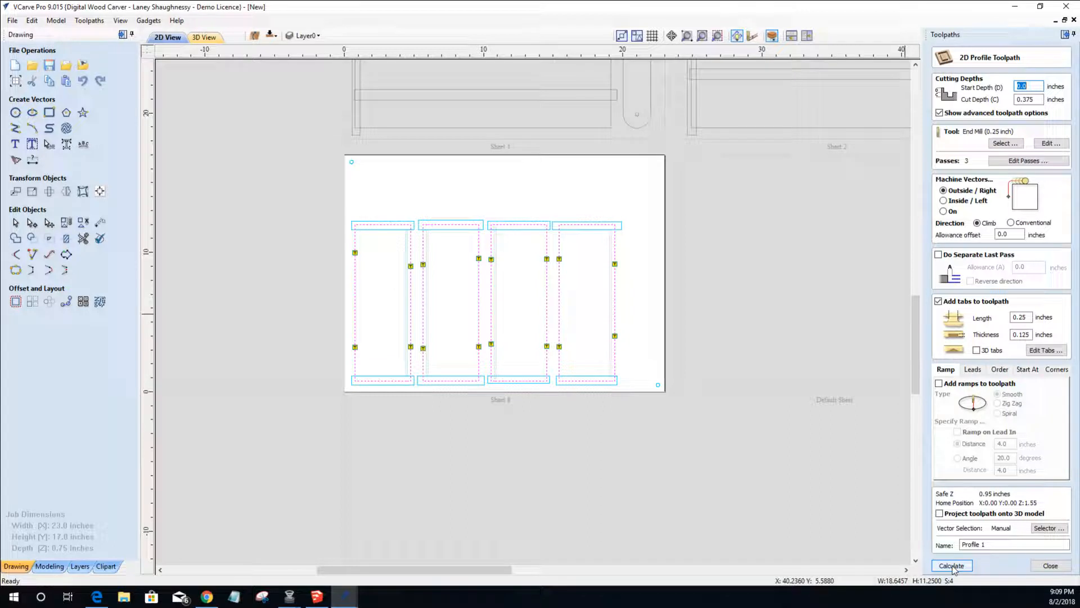
- Name the profile toolpath with the prefix Sheet8_ and calculate the outside cuts around the four parts
drag(992, 544, 914, 547)
text(Sheet)
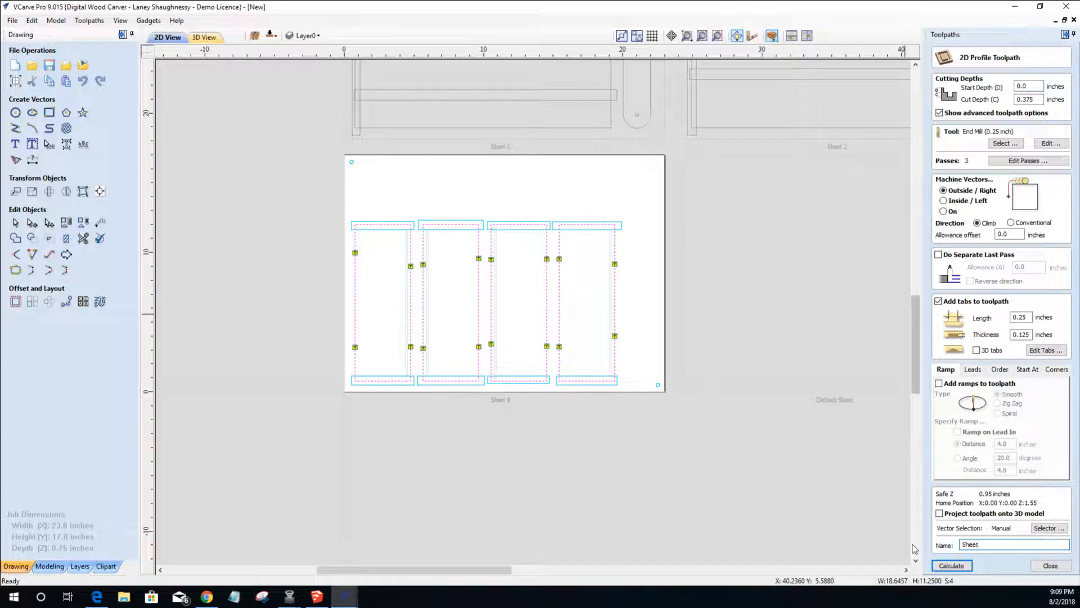
text(8_Profile)
key(BackSpace)
key(BackSpace)
text(of)
click(951, 565)
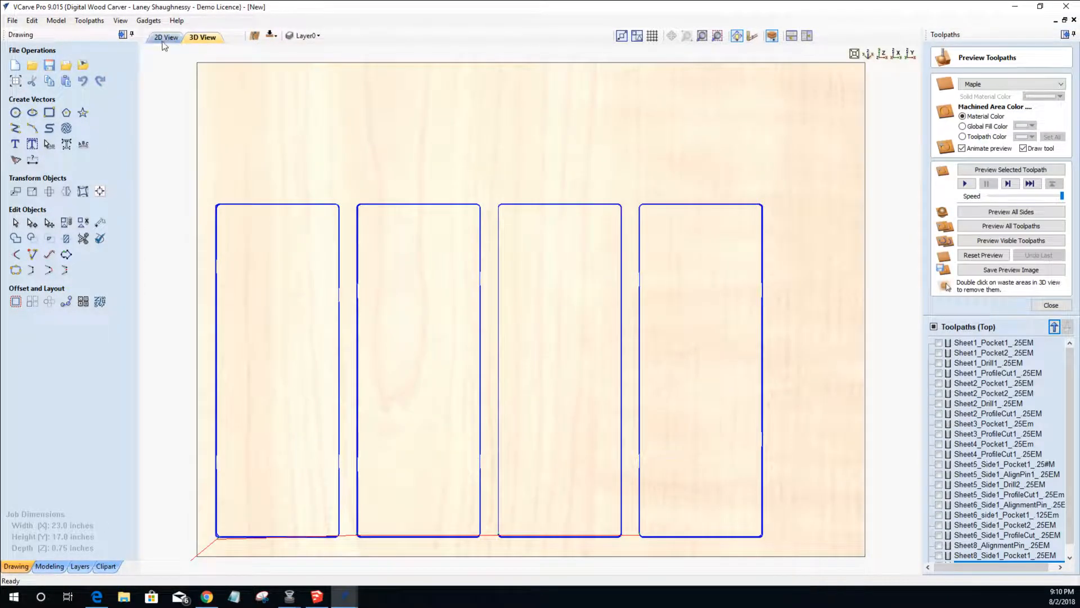
click(163, 39)
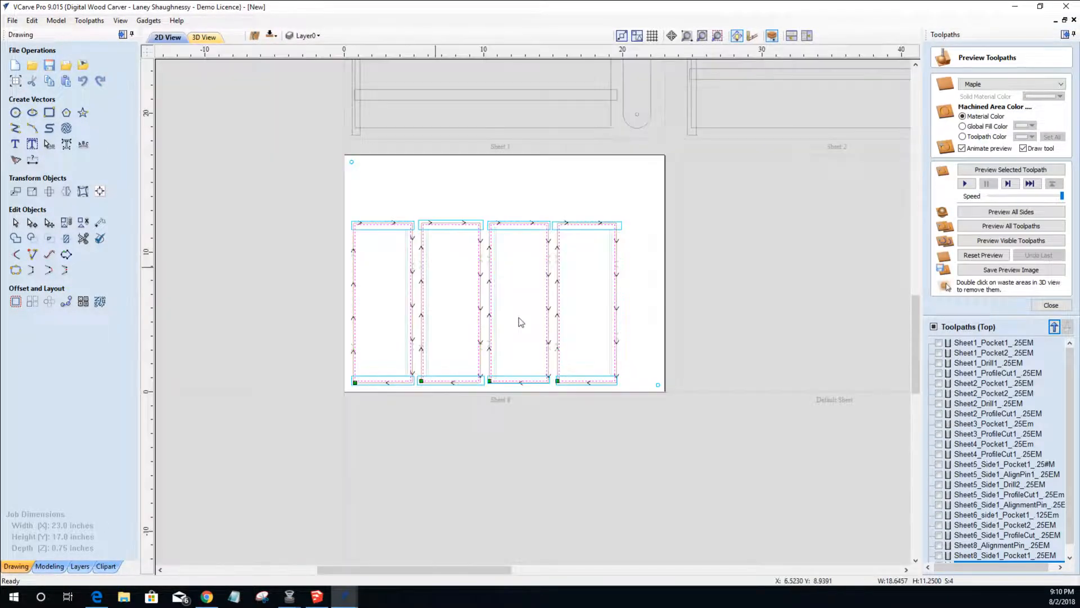
scroll(917, 534, down, 4)
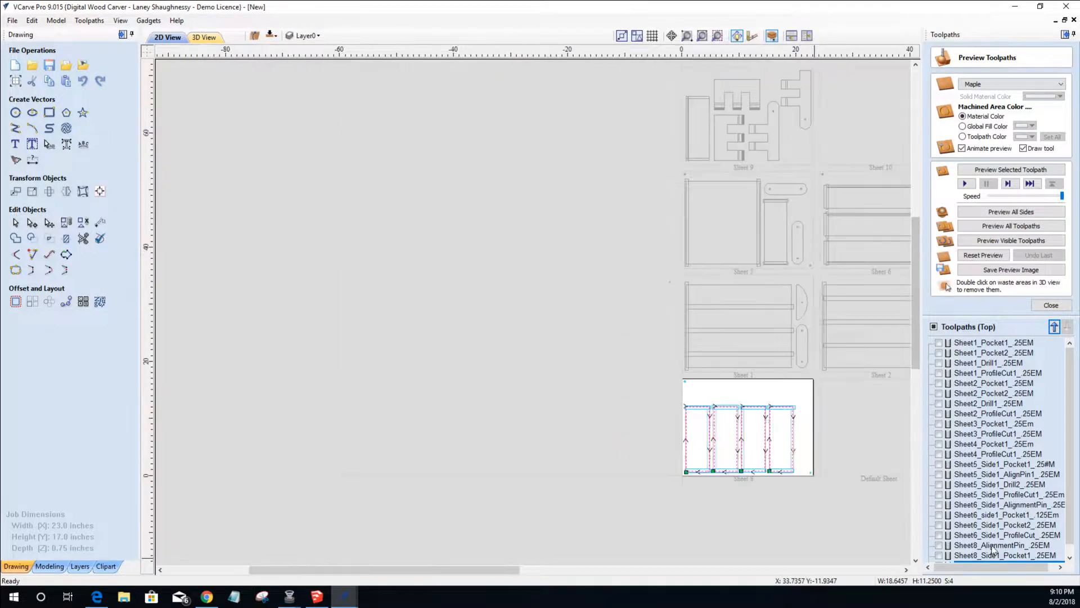
- Hide sheet 8's side 1 profile toolpath and copy the four selected part outlines to the other side
scroll(993, 548, down, 1)
click(957, 556)
scroll(830, 491, up, 3)
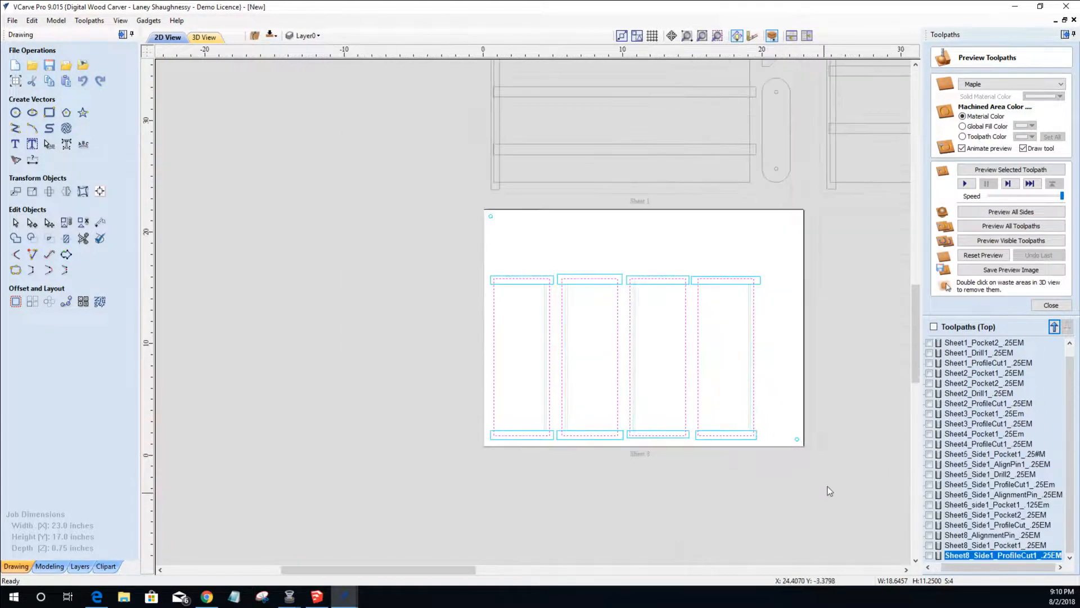
scroll(702, 388, up, 1)
scroll(670, 369, up, 2)
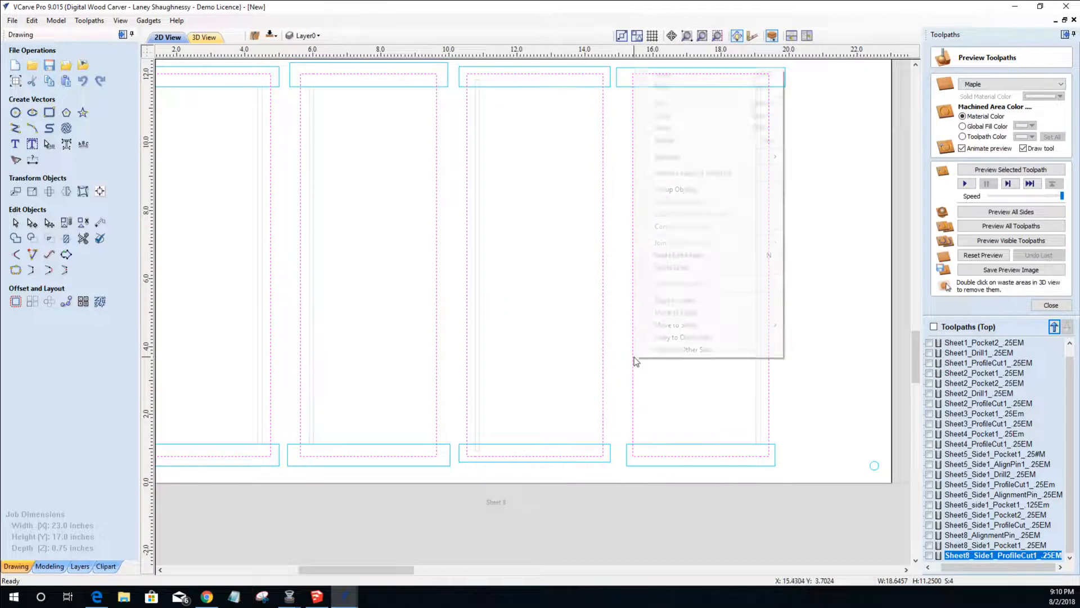
right_click(636, 361)
click(656, 339)
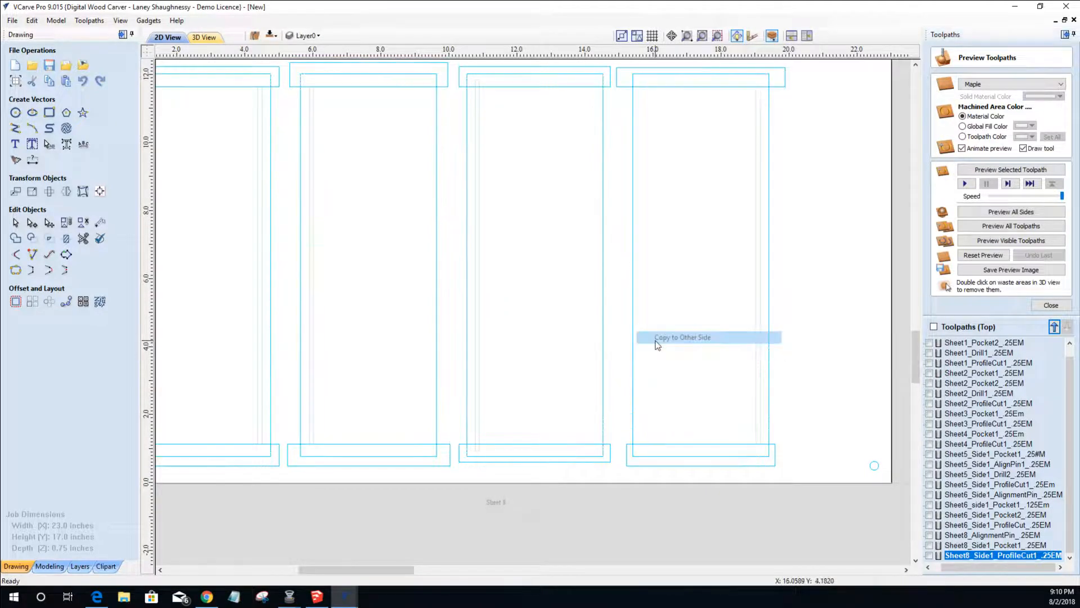
- On the bottom side, stretch the grooves of the first, second and fourth parts to about 11.74 inches long, past both part ends
click(271, 35)
scroll(444, 367, down, 3)
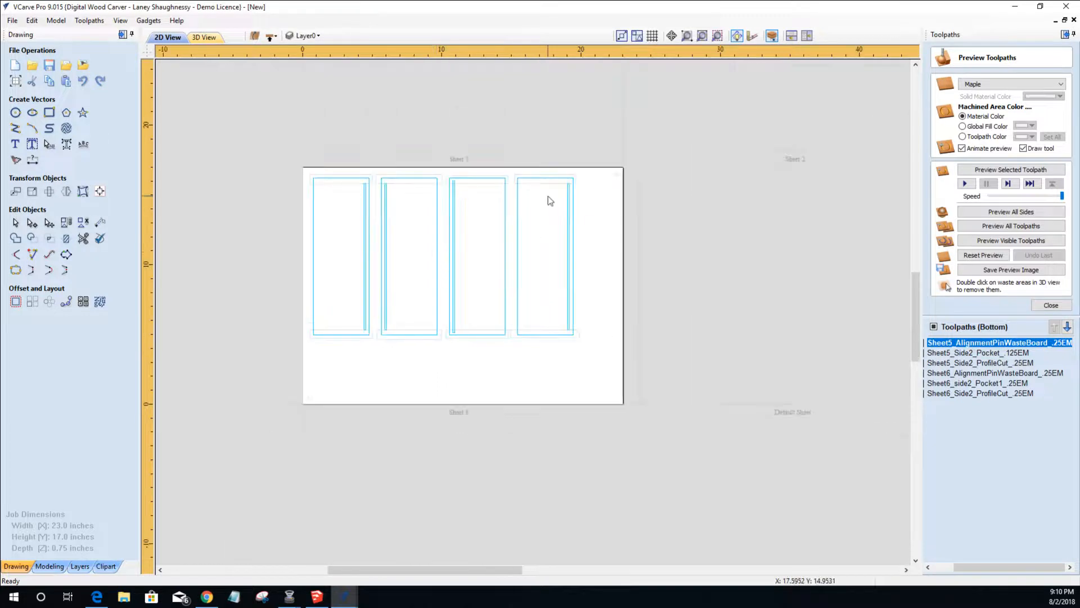
scroll(550, 201, up, 4)
scroll(551, 201, down, 3)
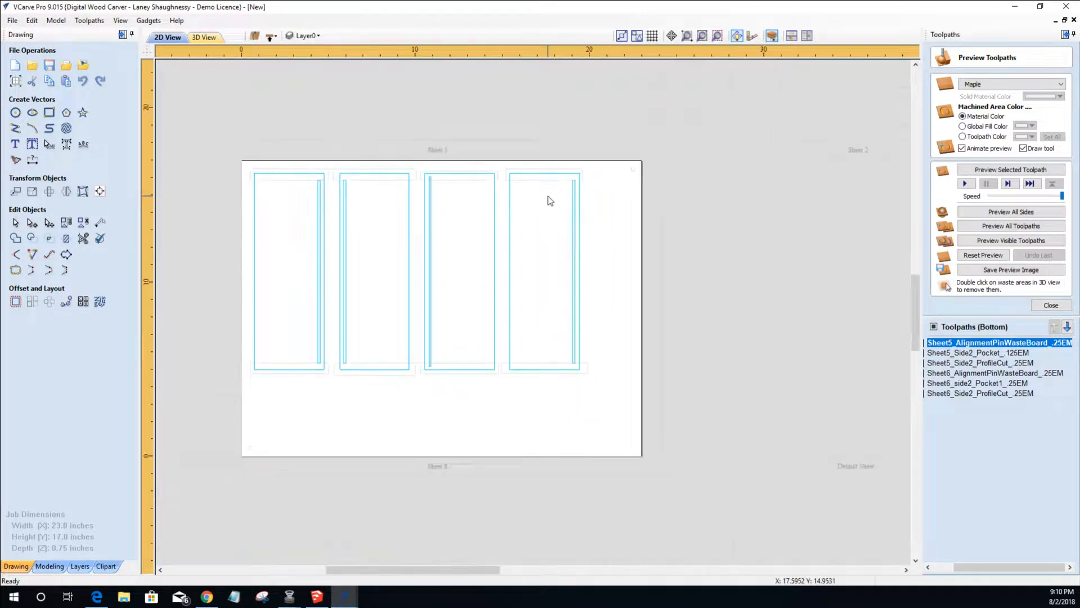
scroll(550, 201, up, 1)
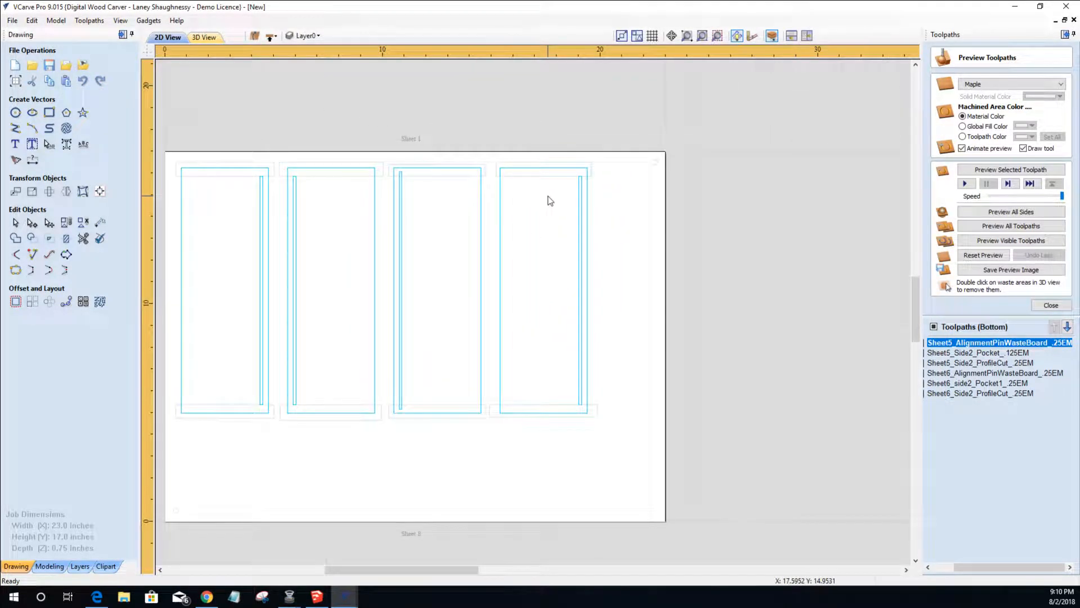
click(576, 213)
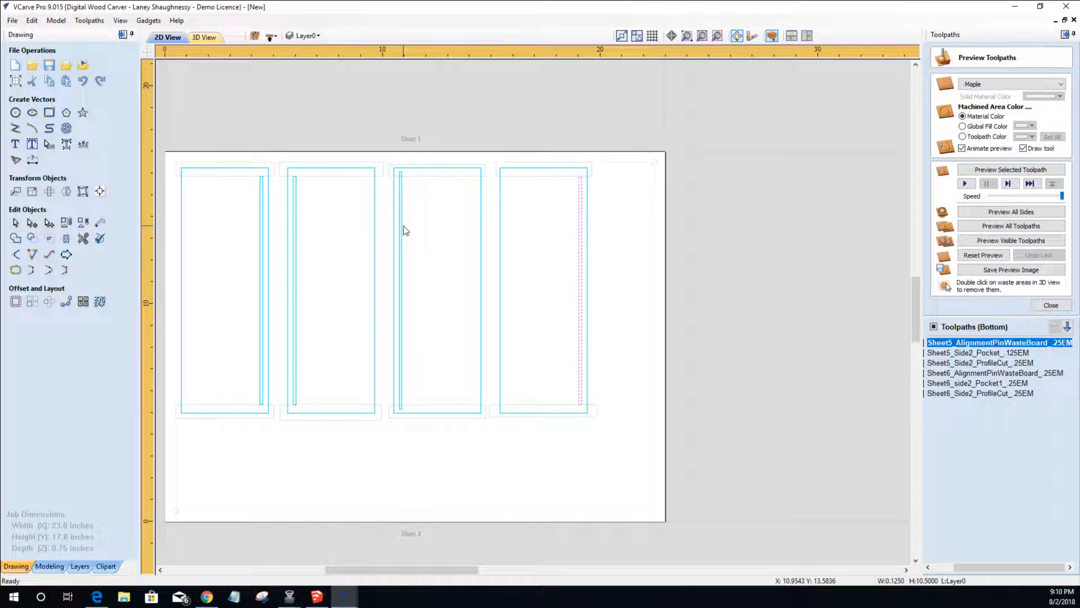
shift+click(292, 224)
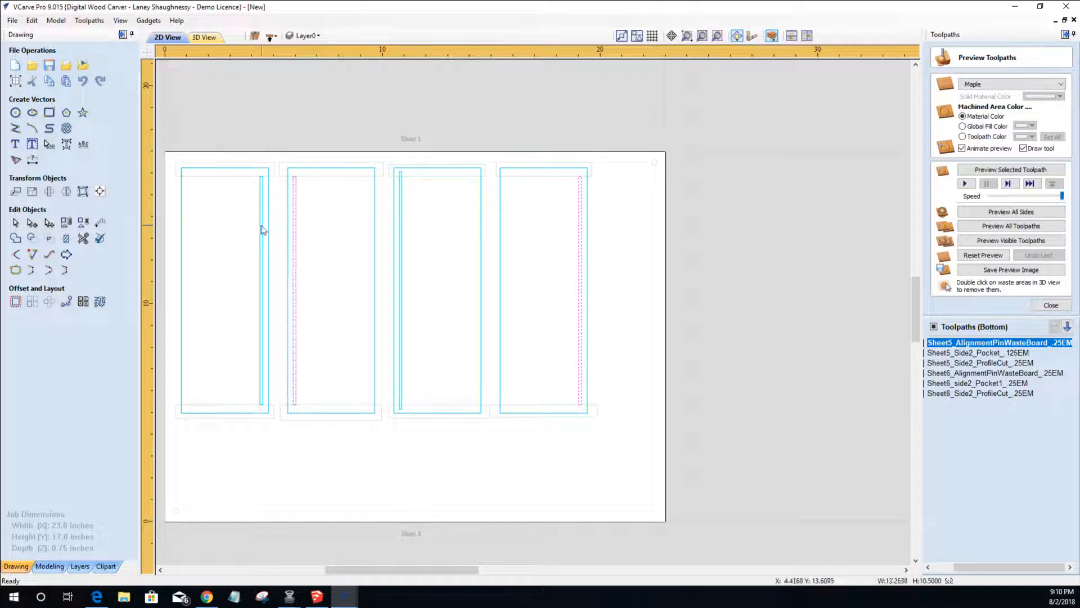
shift+click(261, 226)
click(262, 226)
click(421, 164)
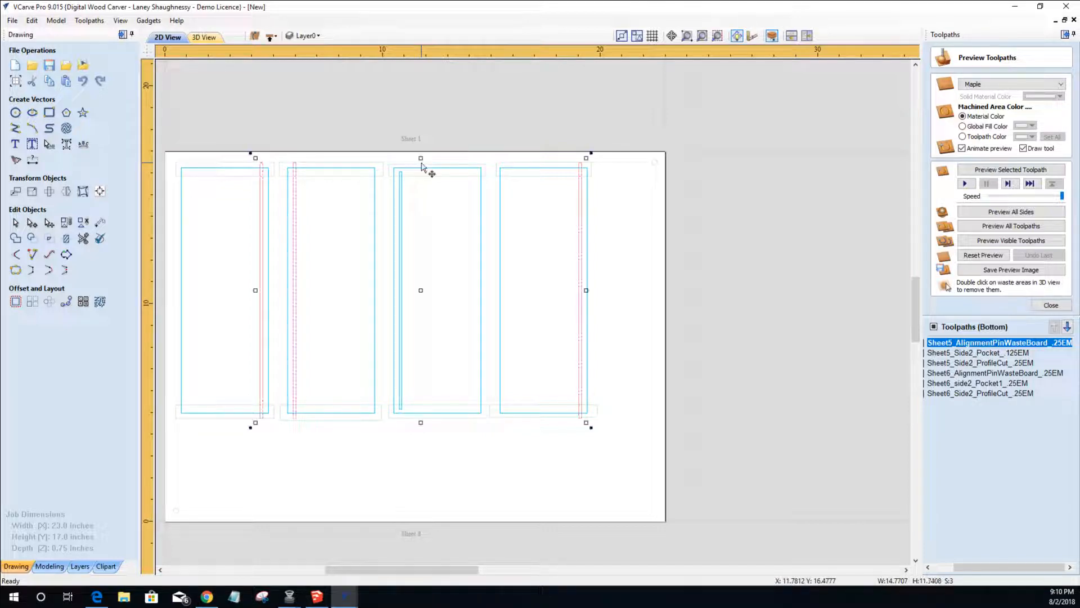
- Stretch the third part's groove past both ends of its outline to about 12.05 inches long
click(398, 208)
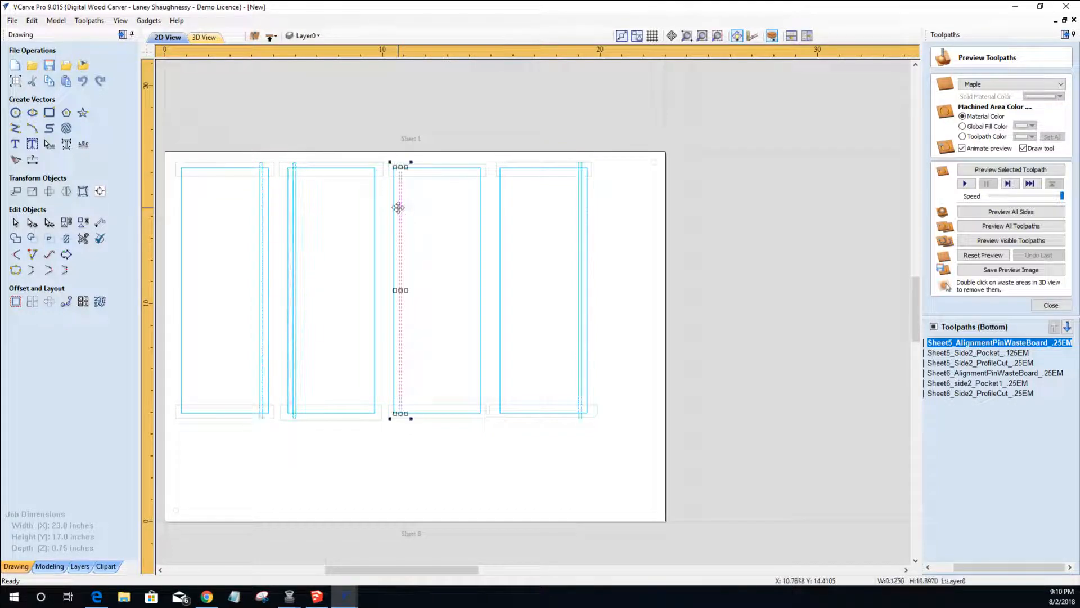
click(400, 162)
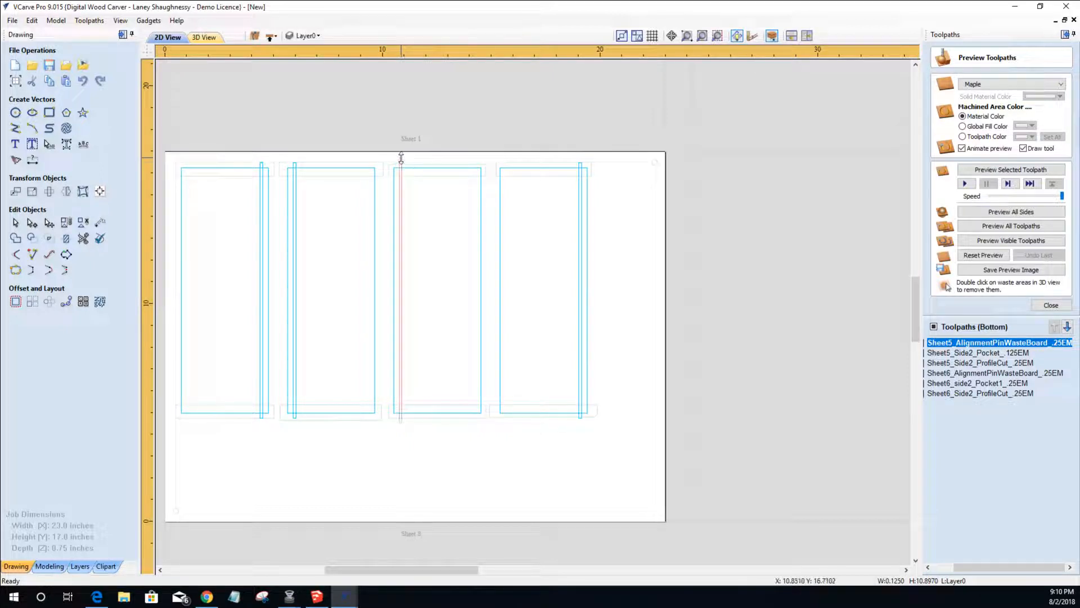
click(401, 160)
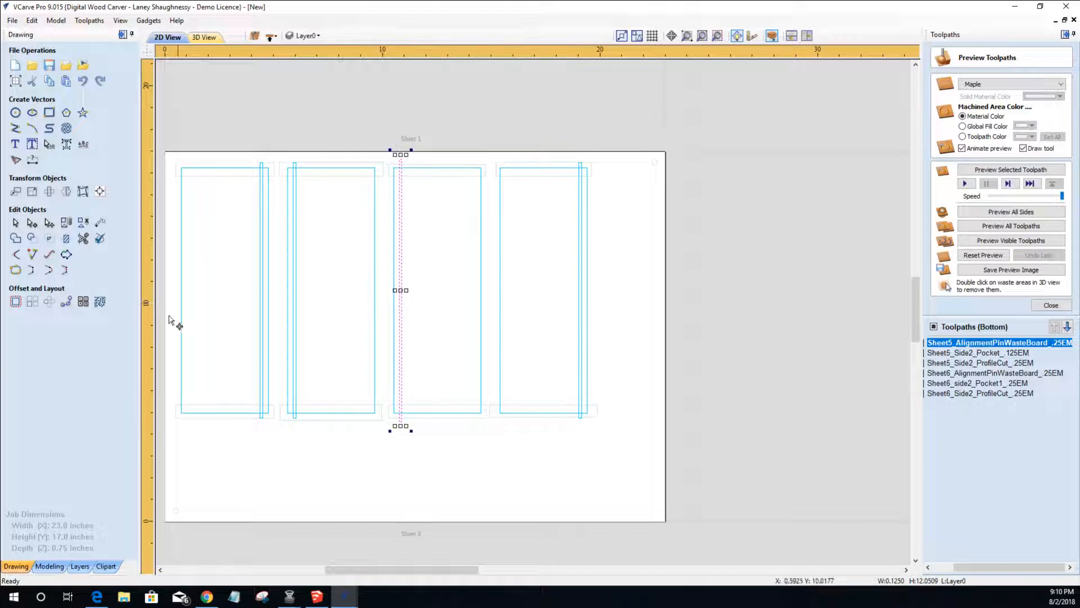
key(Delete)
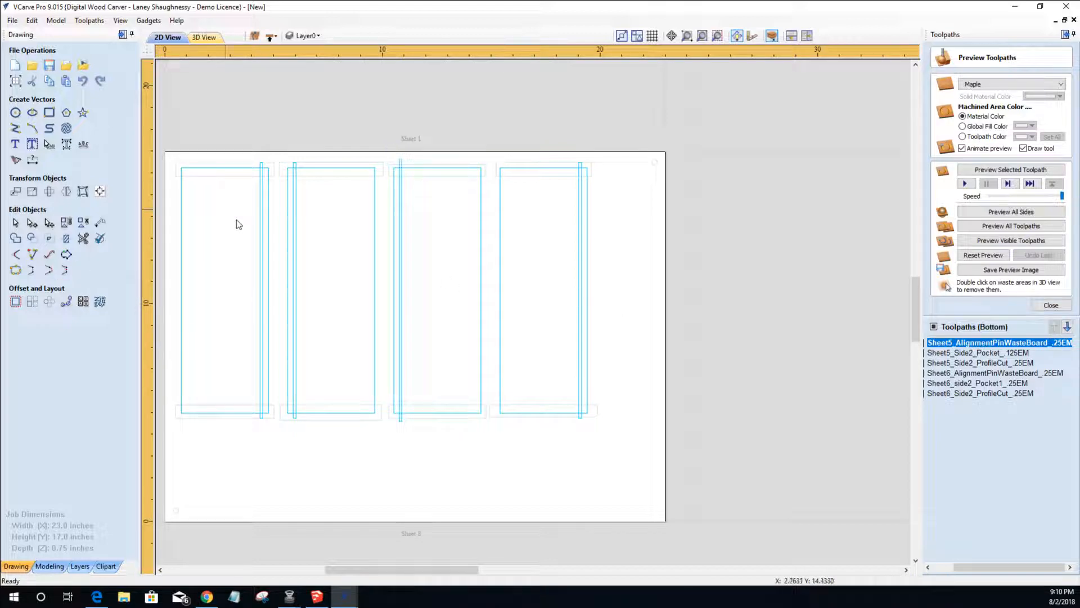
drag(243, 145, 586, 454)
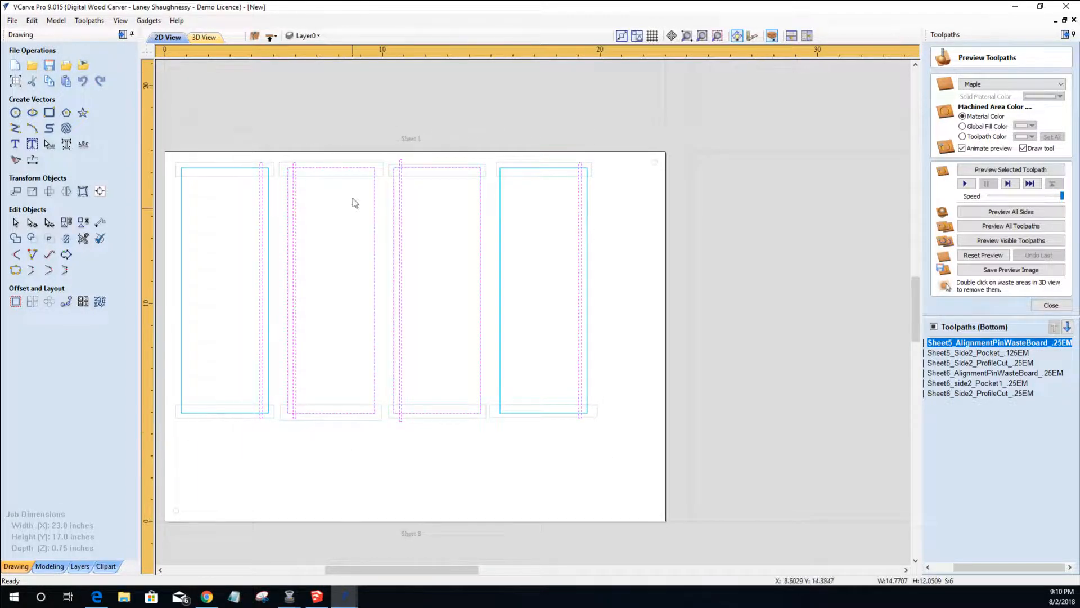
shift+click(425, 168)
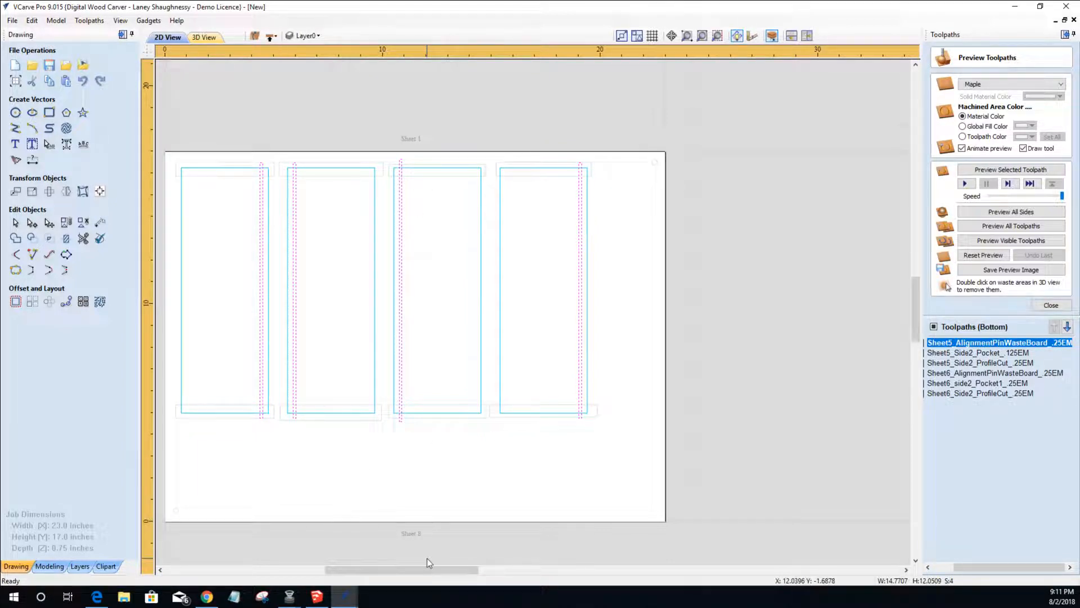
drag(986, 568, 842, 516)
scroll(598, 461, down, 3)
scroll(508, 469, up, 3)
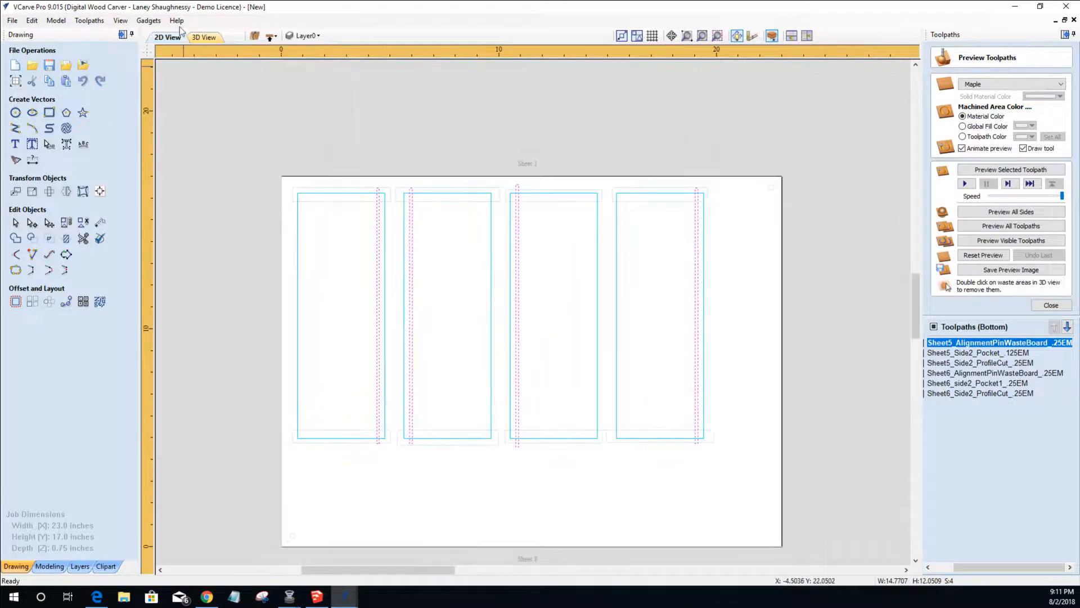
- Copy the two alignment pin holes from the top side to the other side and return to the bottom side
click(271, 37)
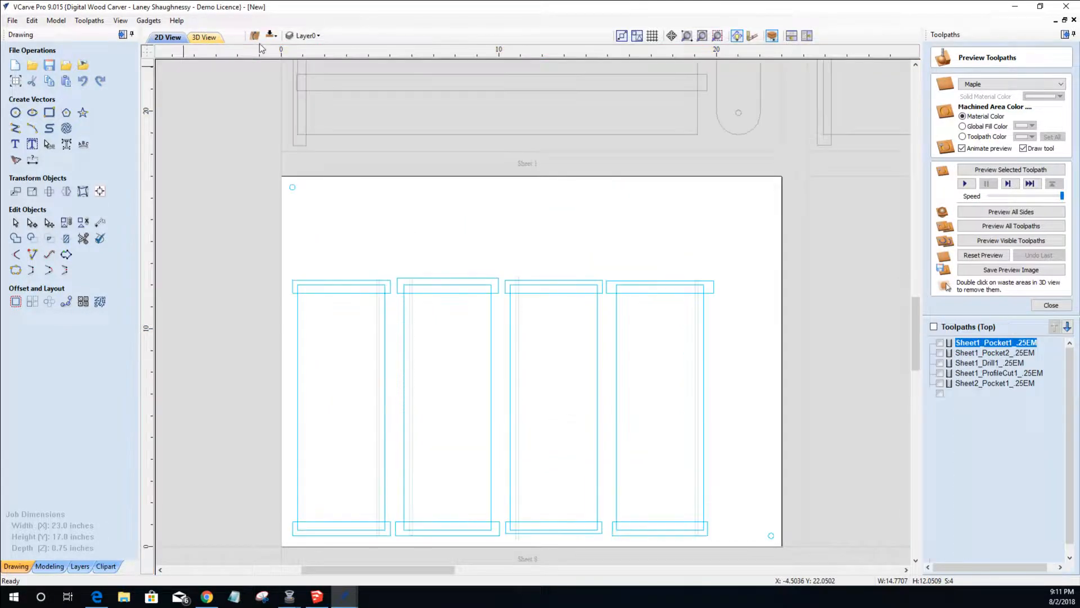
drag(278, 179, 312, 207)
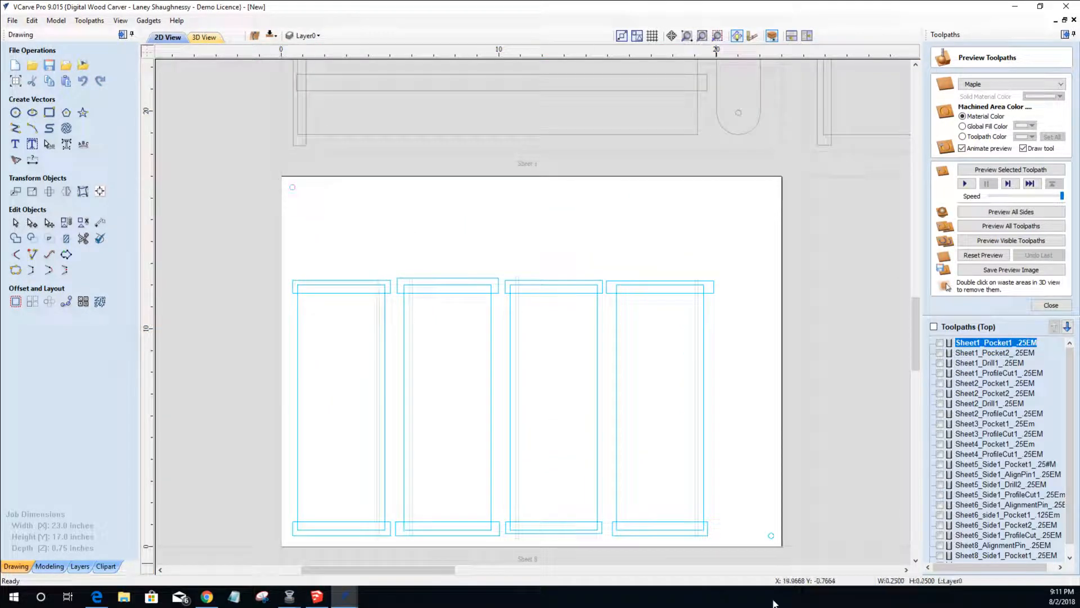
shift+click(772, 536)
right_click(776, 539)
click(796, 522)
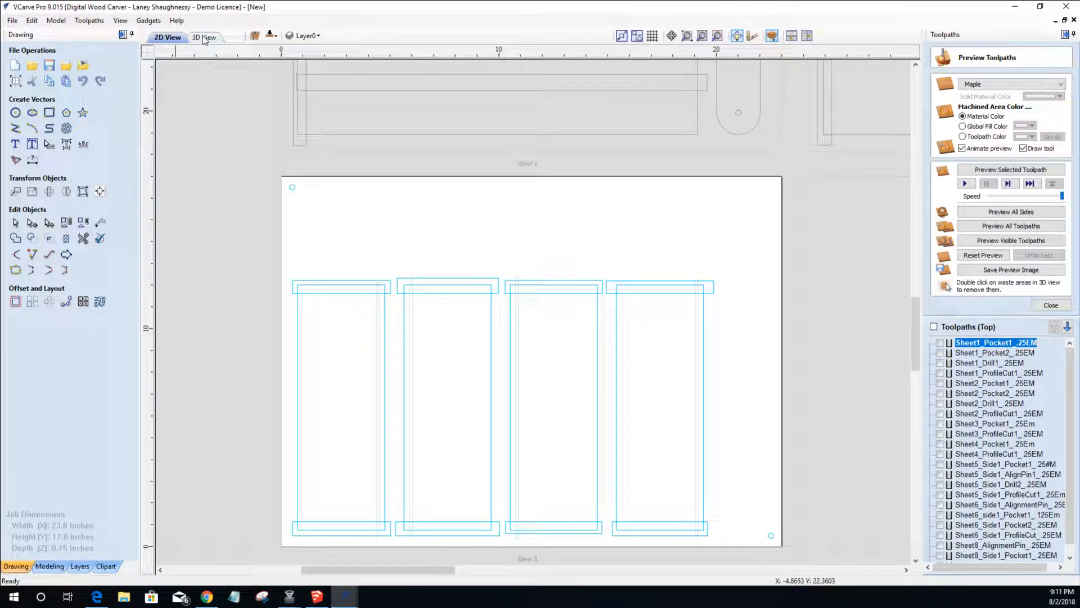
click(271, 35)
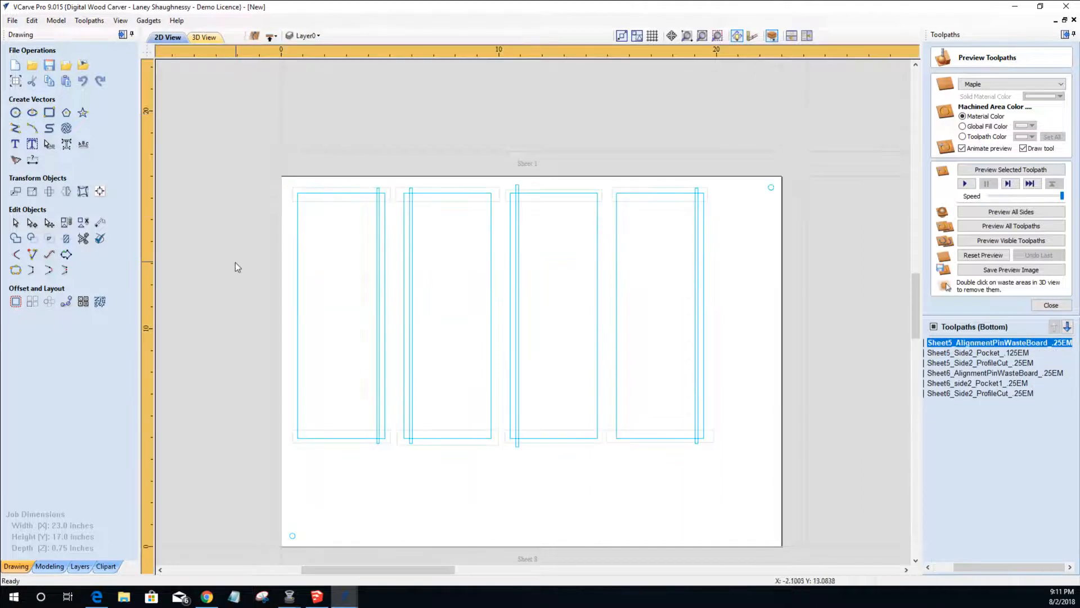
- Hide sheet 6's side 2 profile cut and start a drilling toolpath for the two alignment pin holes on sheet 8's bottom side
scroll(235, 262, down, 2)
scroll(302, 335, up, 2)
click(254, 486)
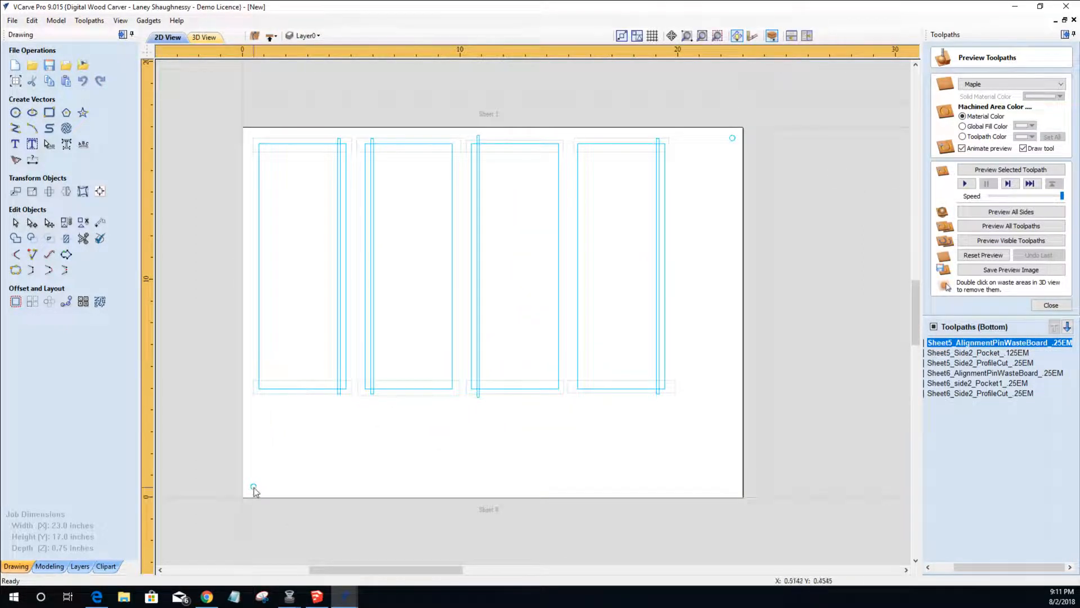
shift+click(731, 139)
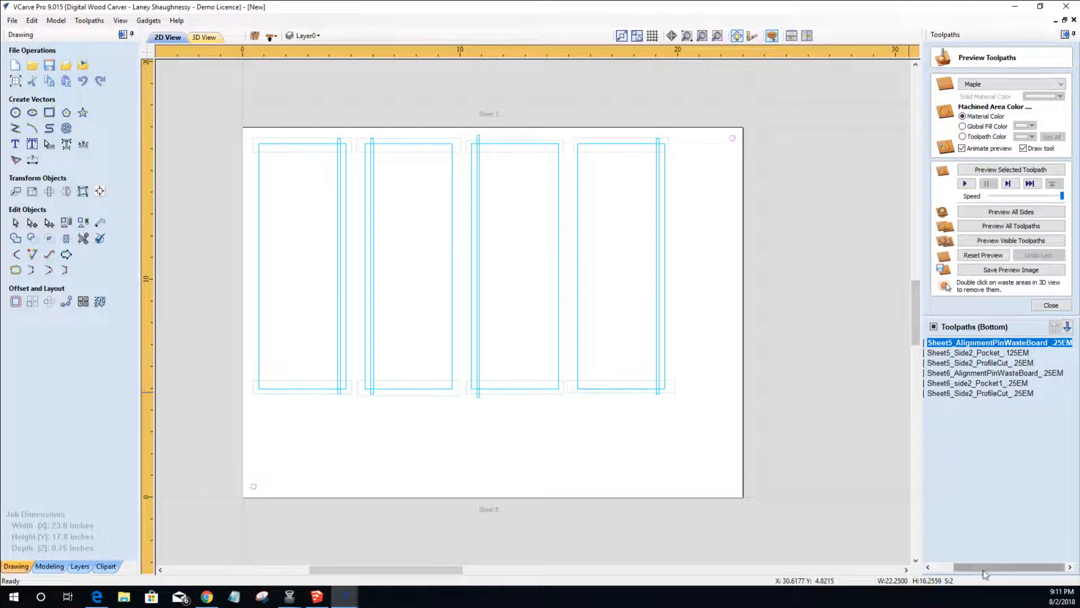
drag(985, 569, 964, 569)
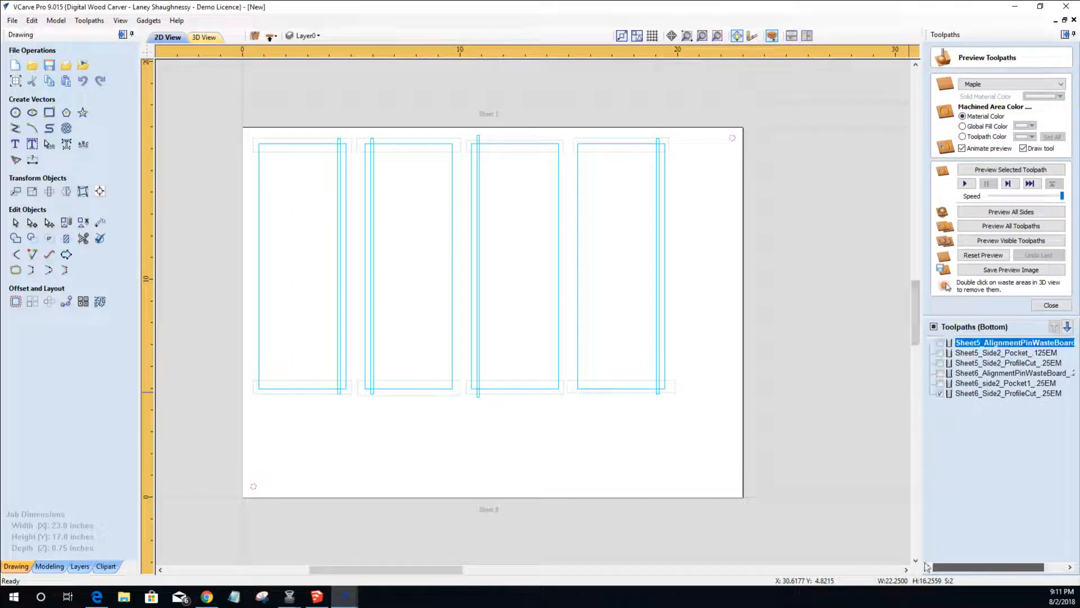
click(939, 394)
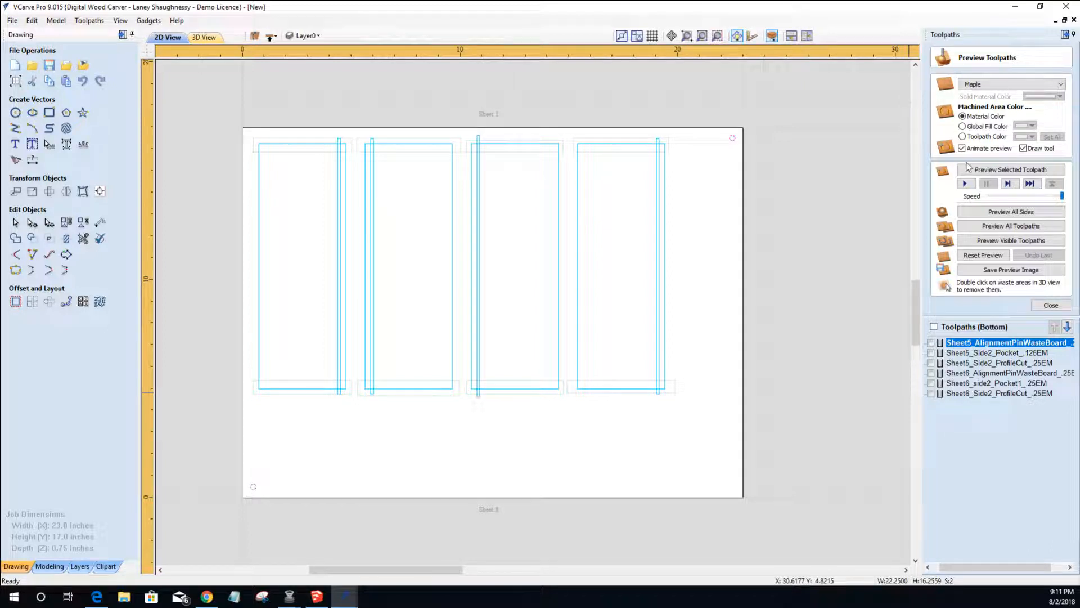
click(1050, 305)
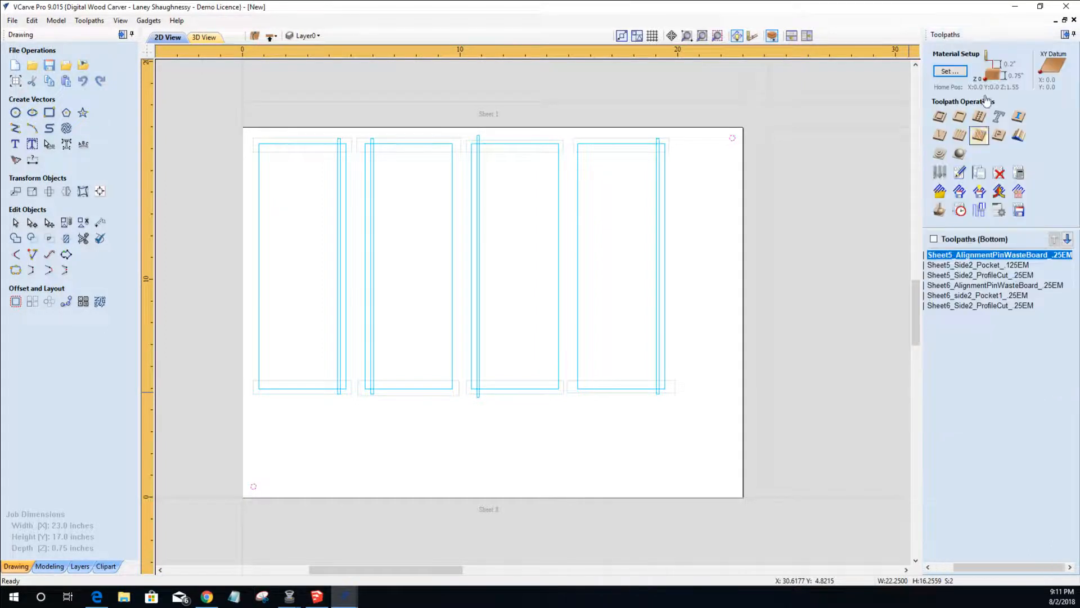
click(980, 117)
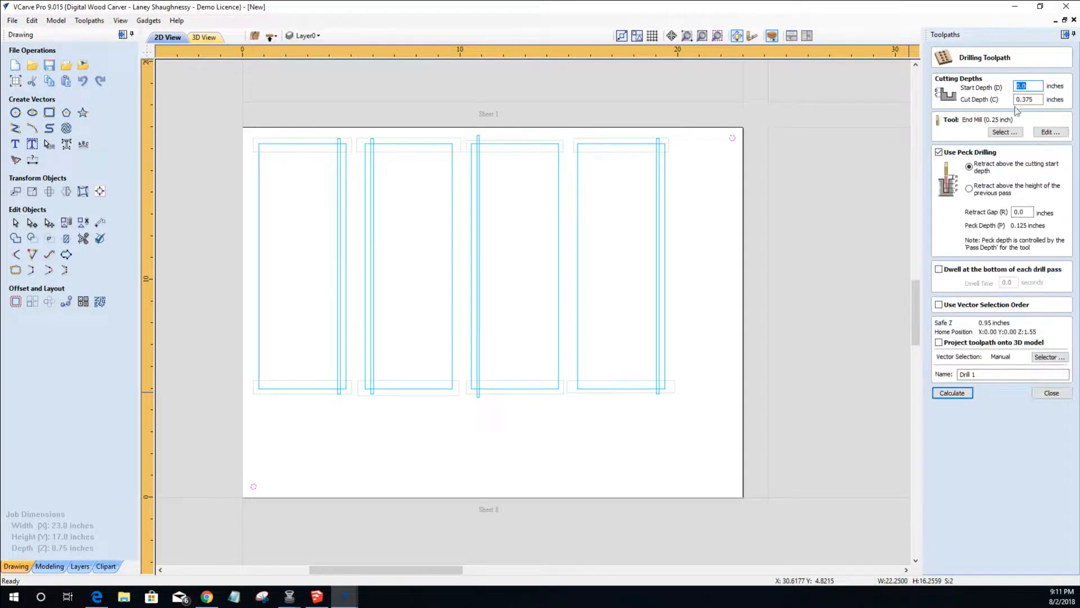
- Set the drilling cut depth to 0.25 inches, name the toolpath Sheet8_AlignmentPinWasteBoard_.25EM and calculate it
drag(1023, 100, 1036, 100)
text(25)
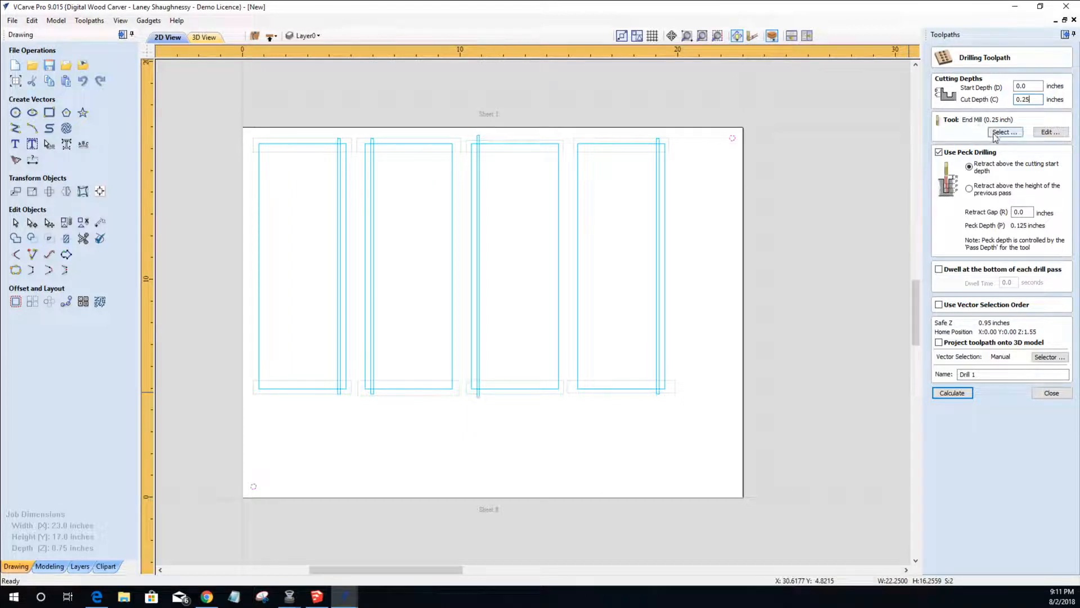
drag(979, 375, 885, 361)
text(Sheet8)
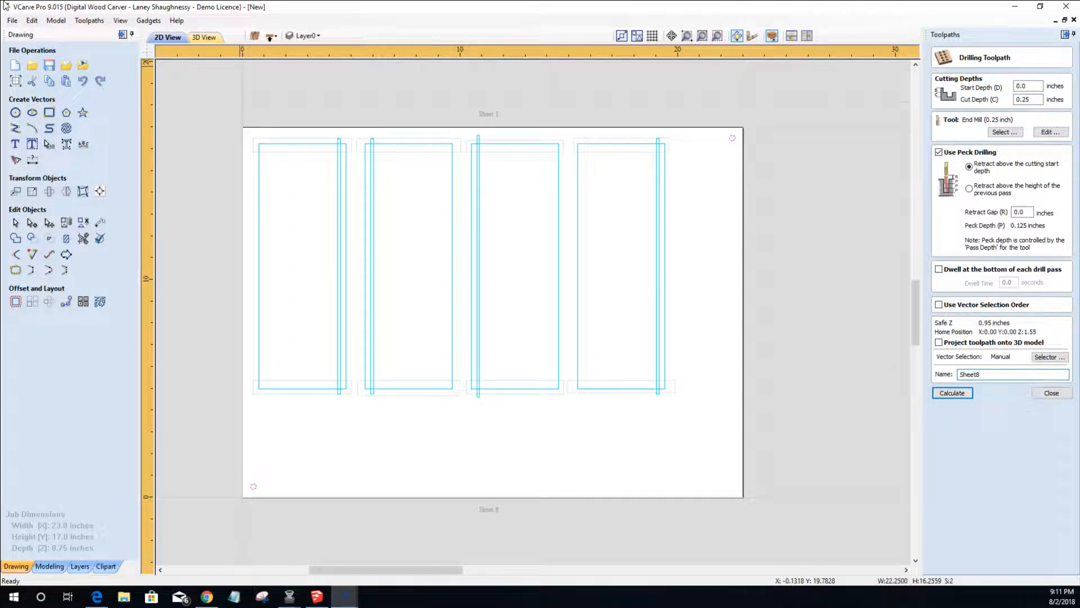
text(_AlignmentPinWa)
text(EM)
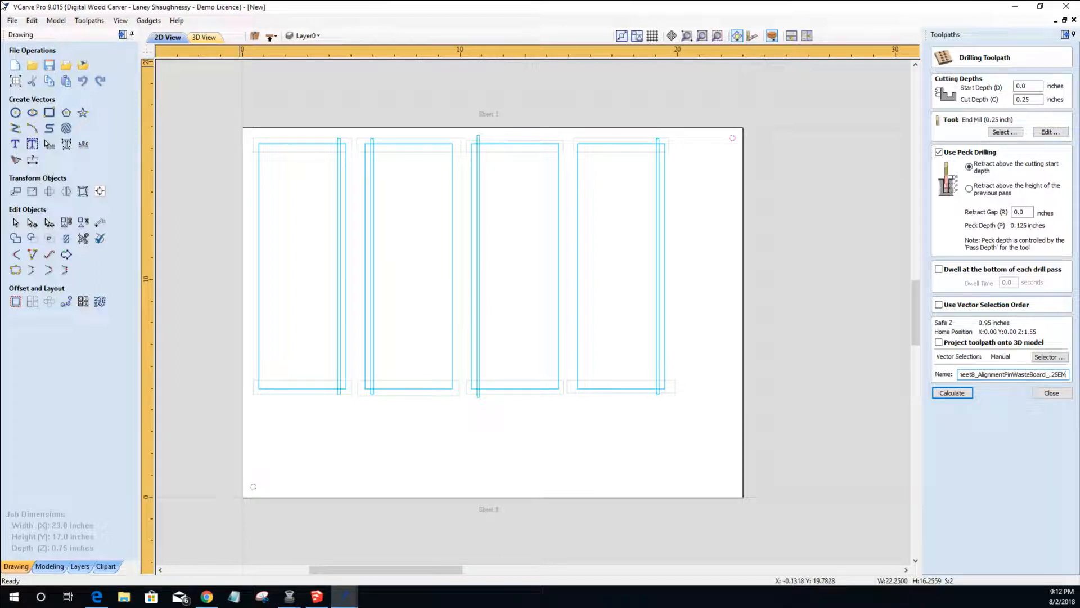
click(952, 393)
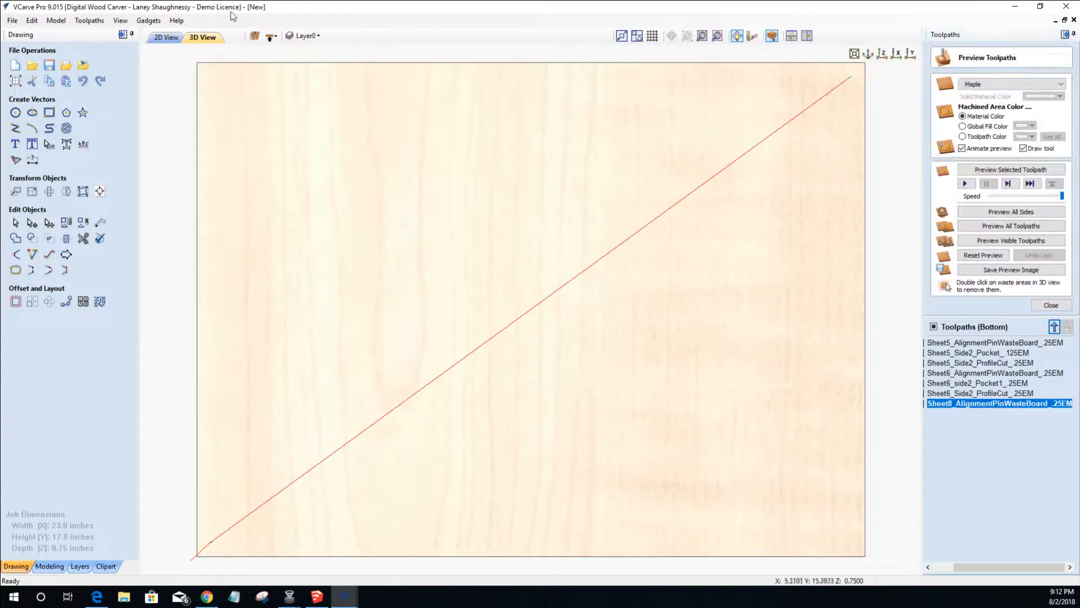
- Select the four groove vectors on sheet 8's bottom side and start a pocket toolpath for them
click(167, 38)
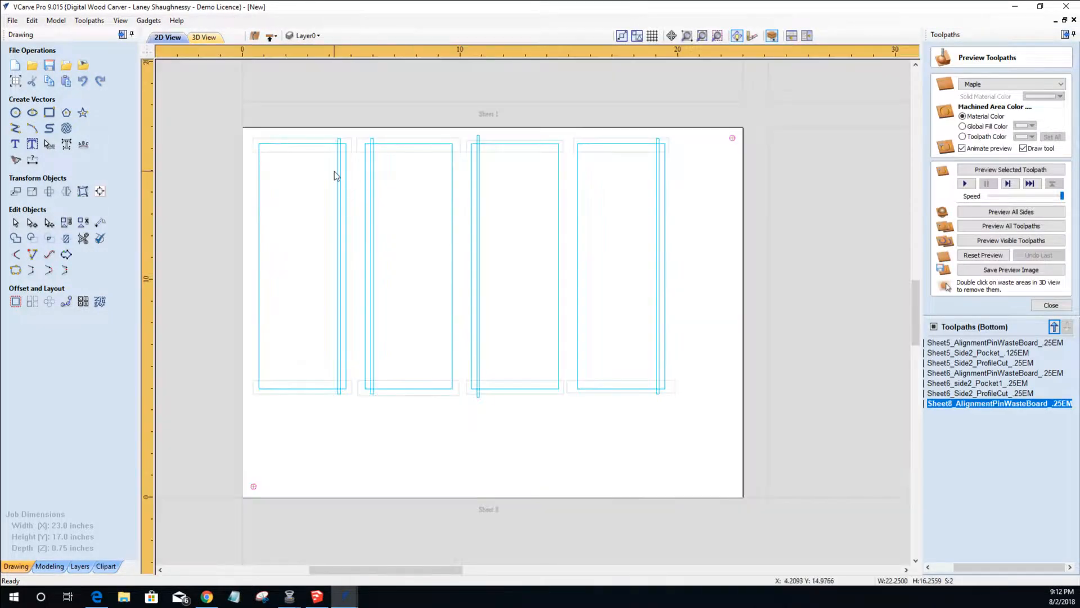
click(339, 172)
shift+click(372, 207)
shift+click(478, 252)
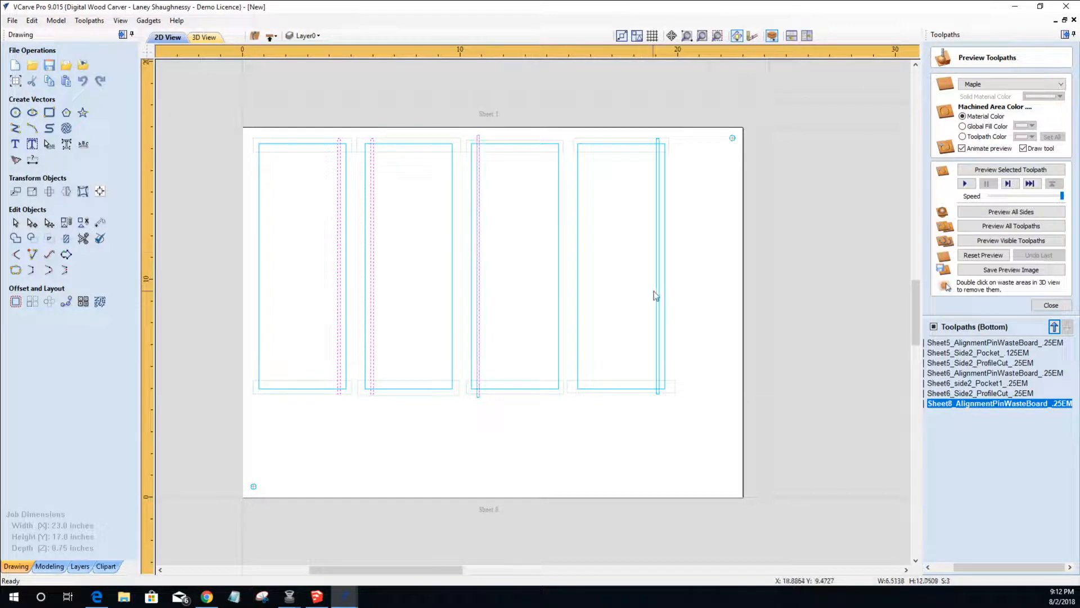
shift+click(658, 293)
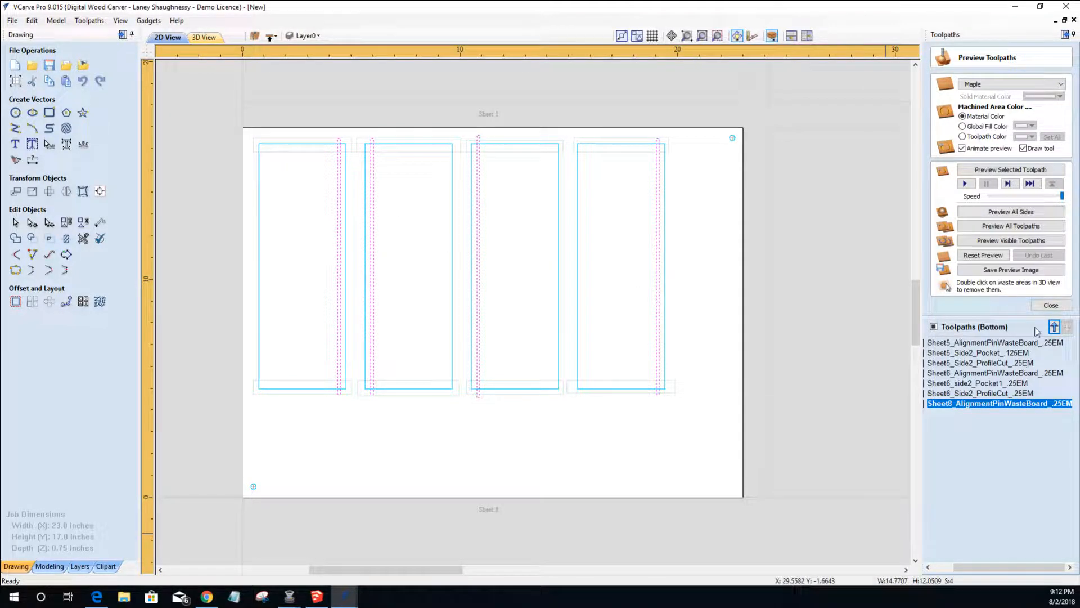
click(1052, 305)
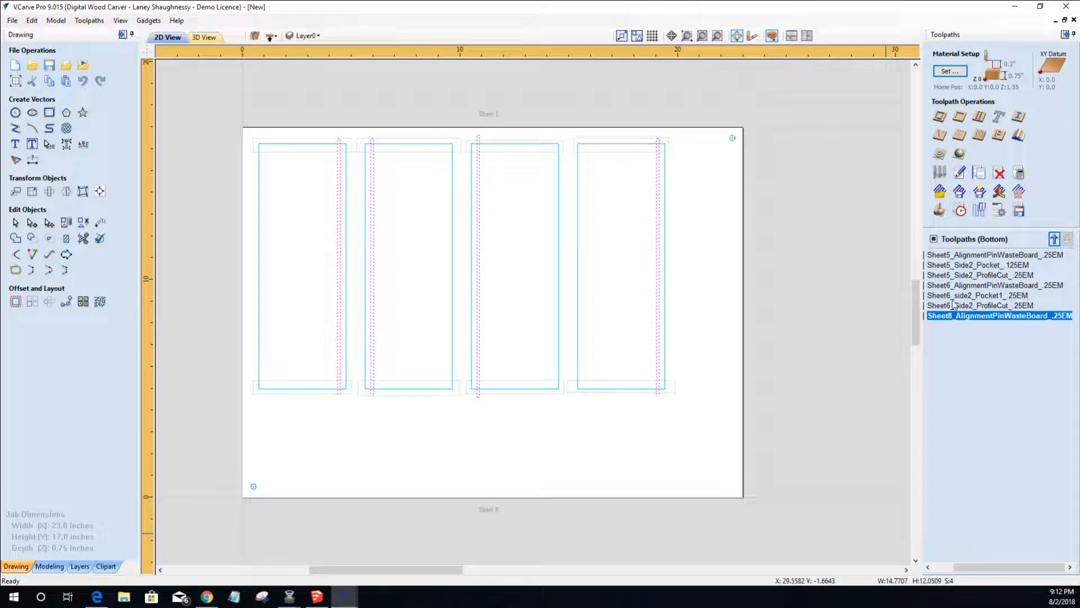
click(959, 116)
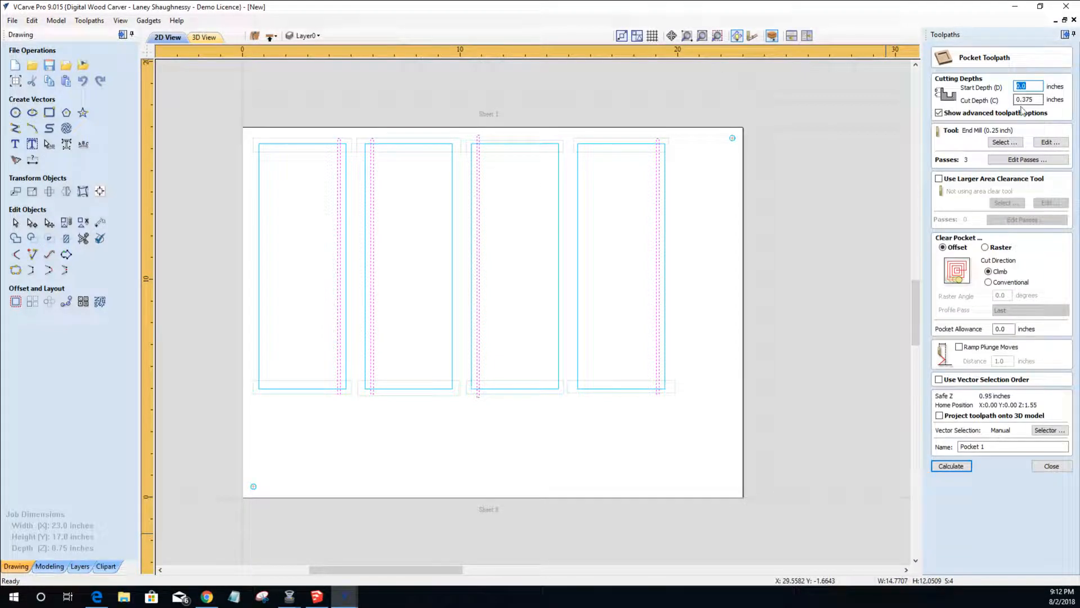
- Choose the 0.125 inch end mill for the groove pockets, name the toolpath Sheet8_Side2_pocket1_.125EM and calculate it
click(1005, 142)
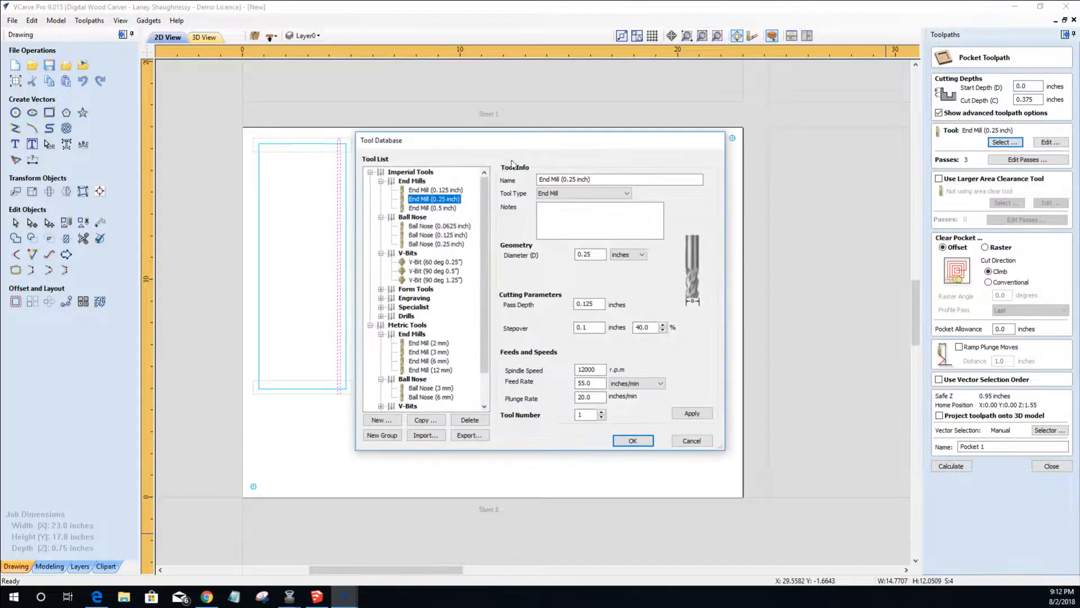
click(435, 189)
click(633, 440)
drag(990, 446, 936, 441)
text(Sheet8_Side2_poc)
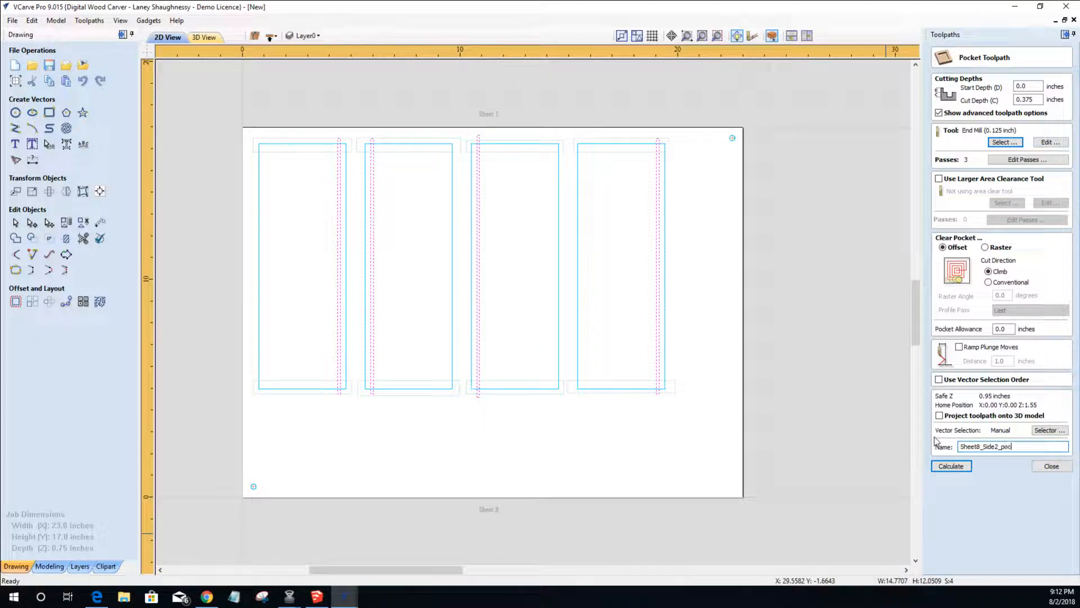
text(t1_.125EM)
click(951, 466)
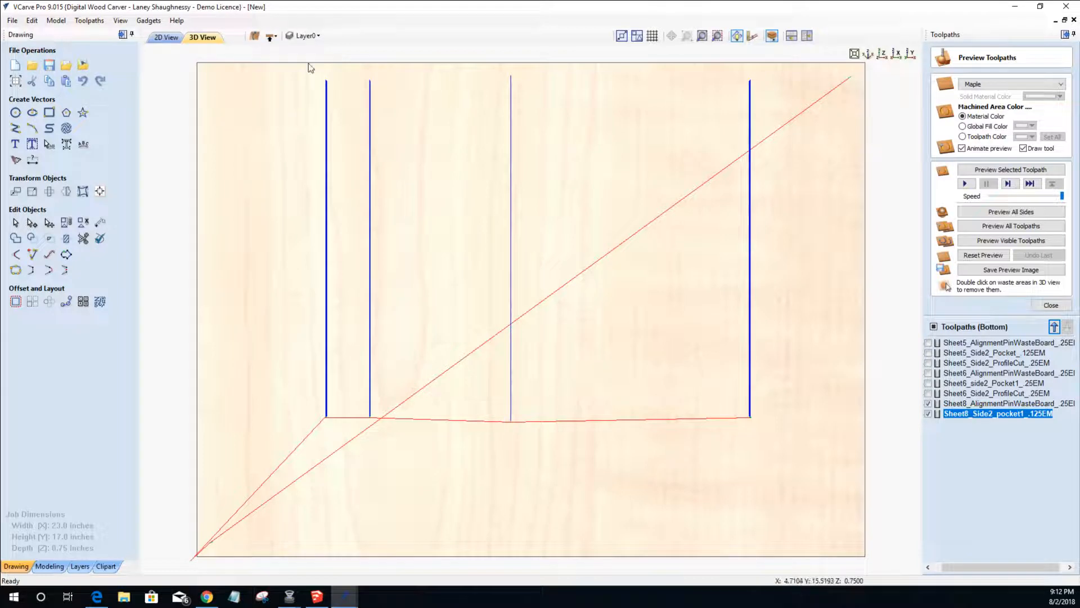
- Select the four rectangular part outlines on sheet 8's bottom side and start a 2D profile toolpath for them
click(165, 37)
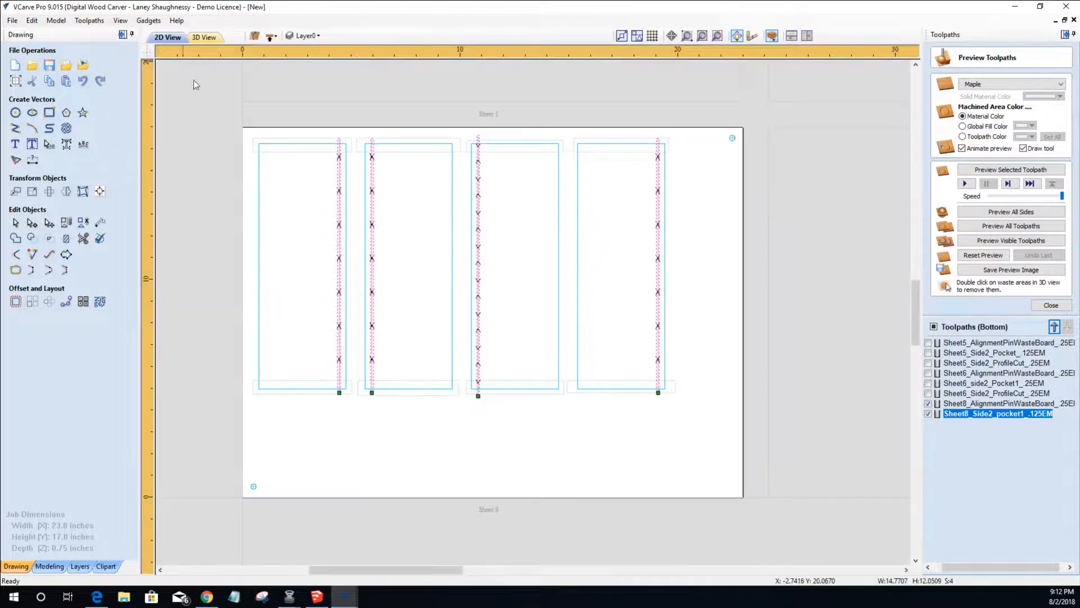
click(260, 214)
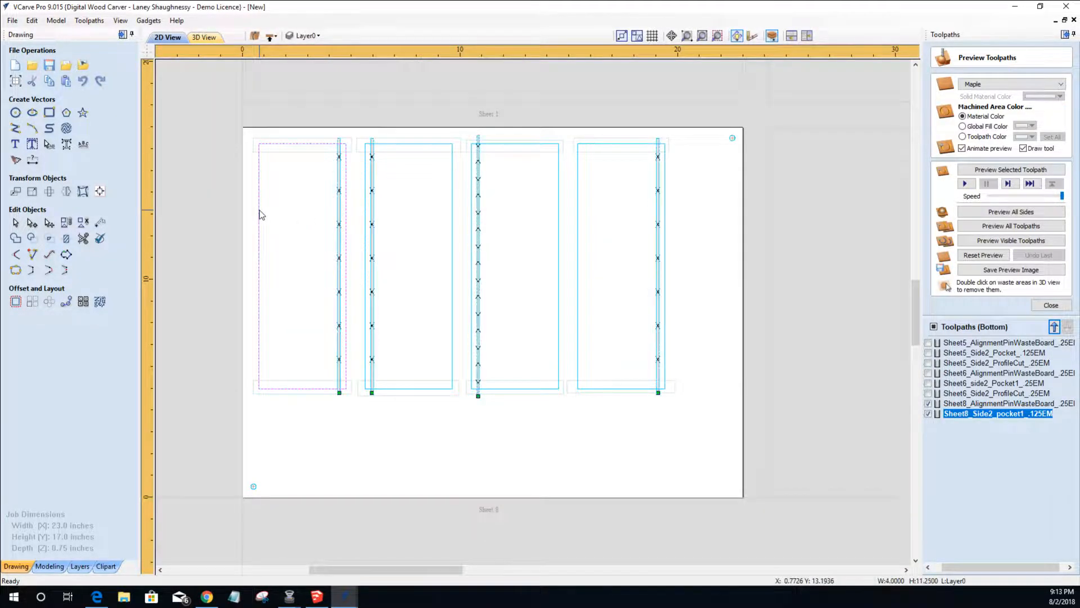
shift+click(366, 259)
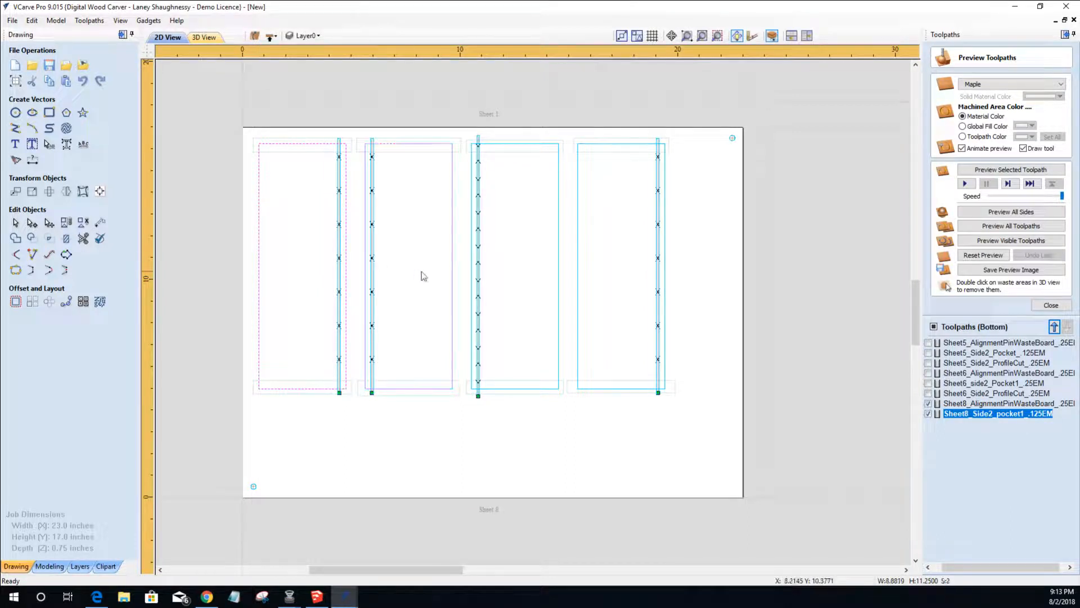
shift+click(473, 291)
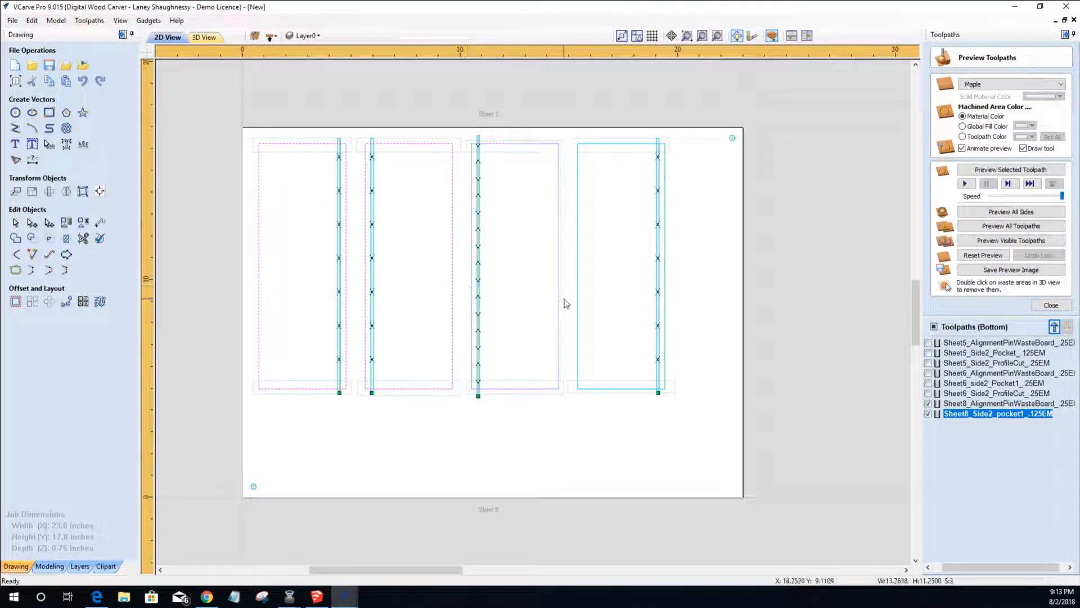
shift+click(579, 310)
click(1065, 305)
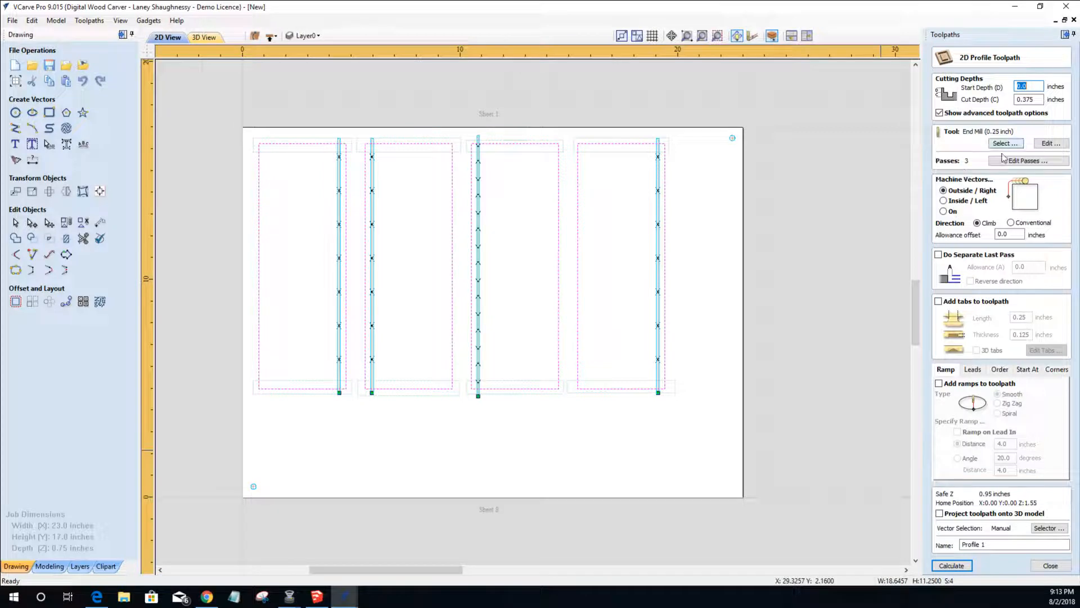
- Add tabs to the profile cut, name the toolpath Sheet8_Side2_ProfileCut_.25EM and calculate it
click(939, 301)
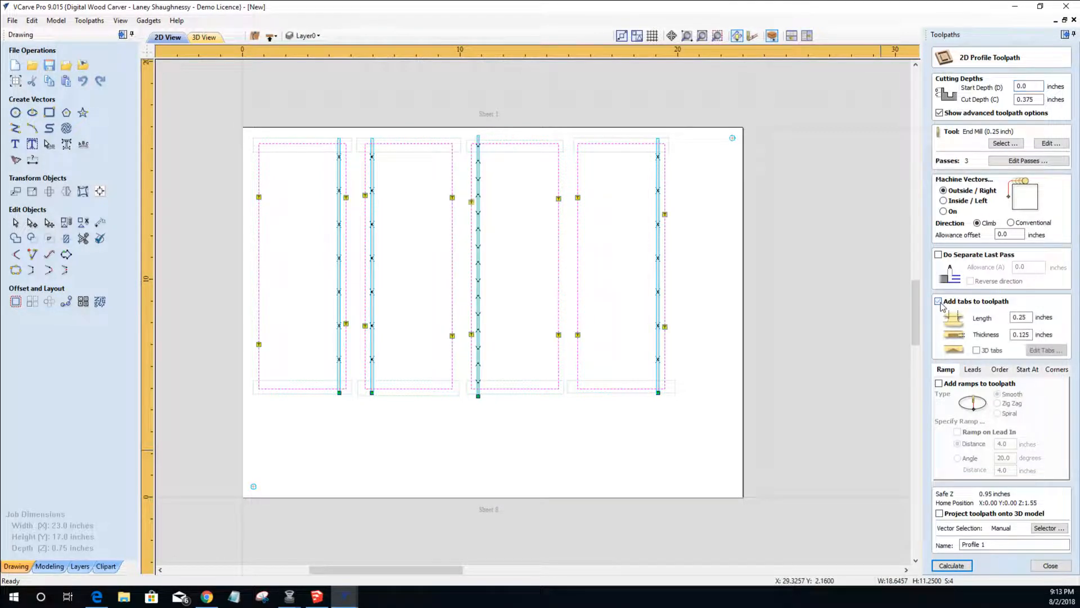
drag(990, 544, 882, 545)
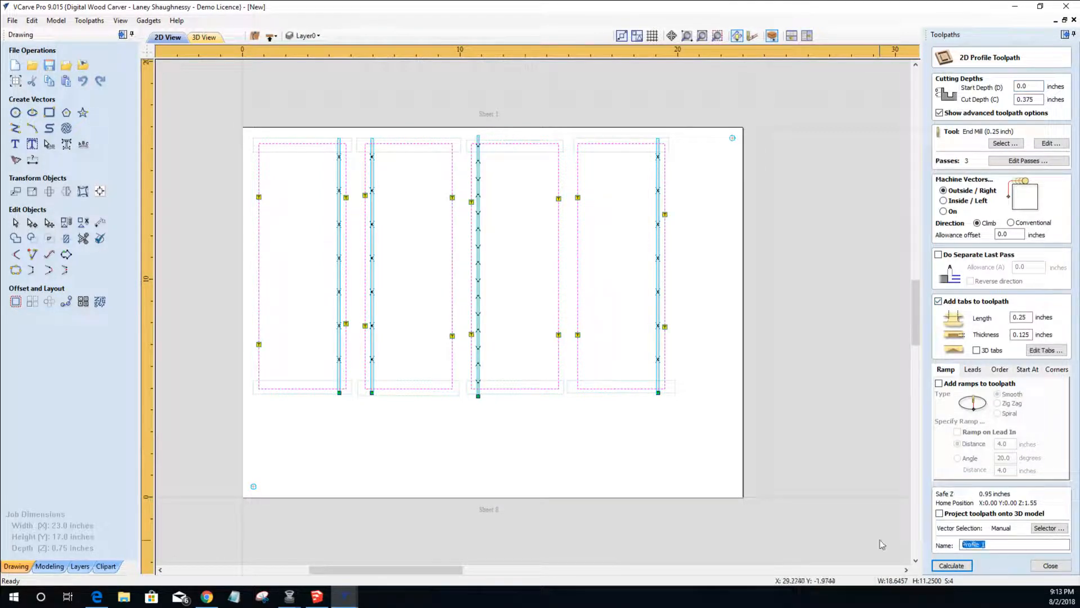
text(Sheet8_Side2_)
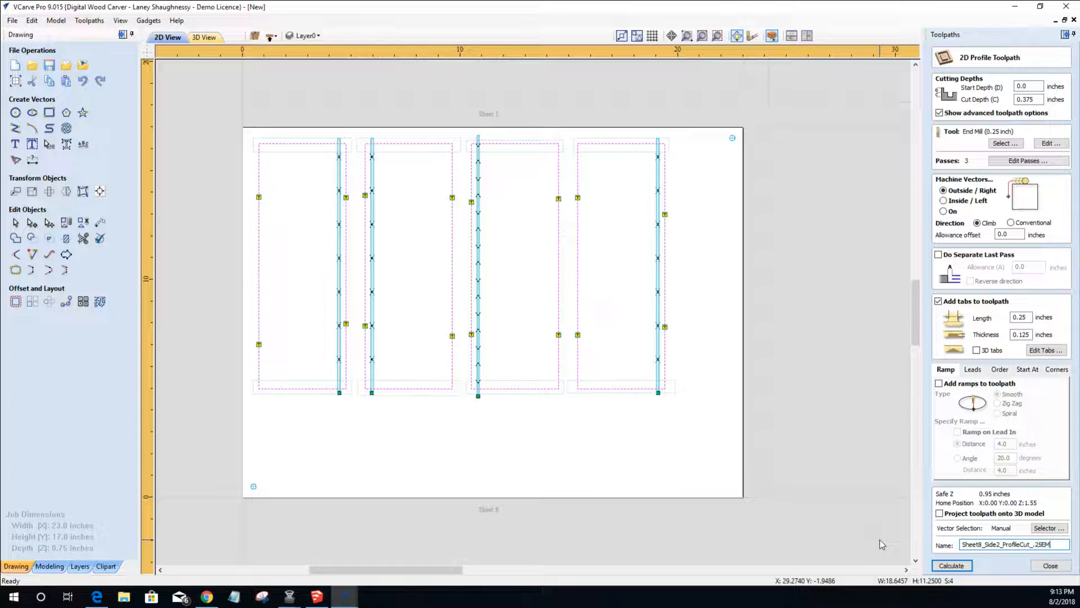
click(952, 565)
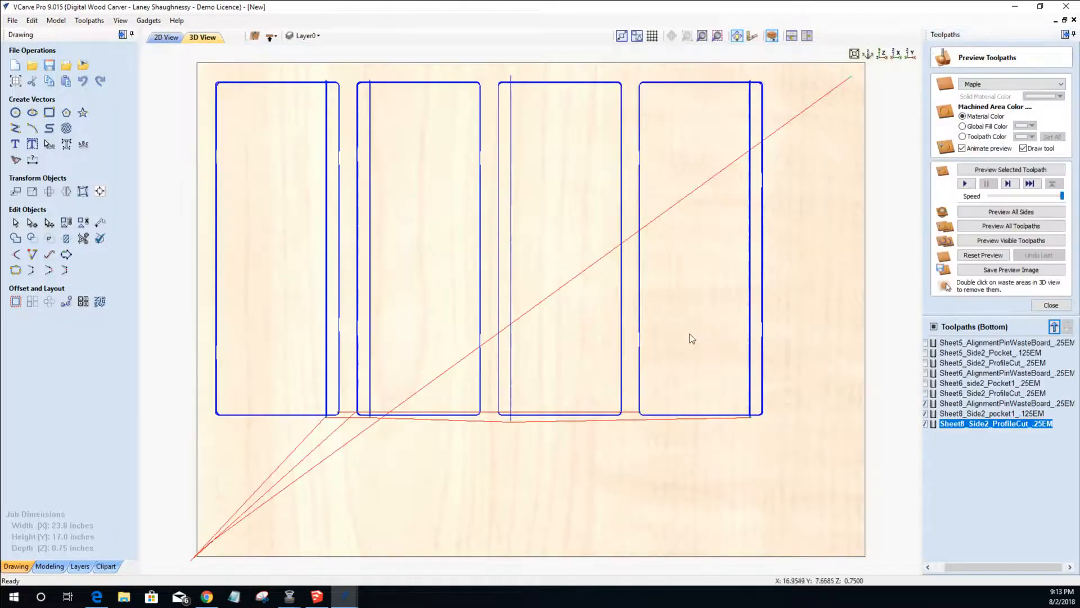
- Return to the top side and make sheet 9 the active sheet through the part nesting settings
click(161, 38)
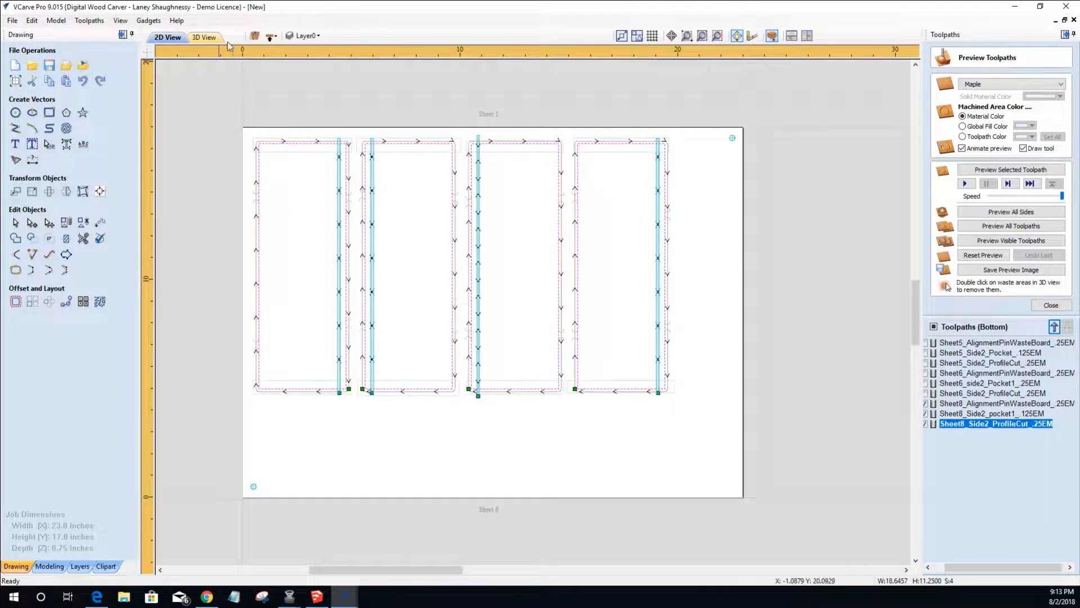
click(272, 38)
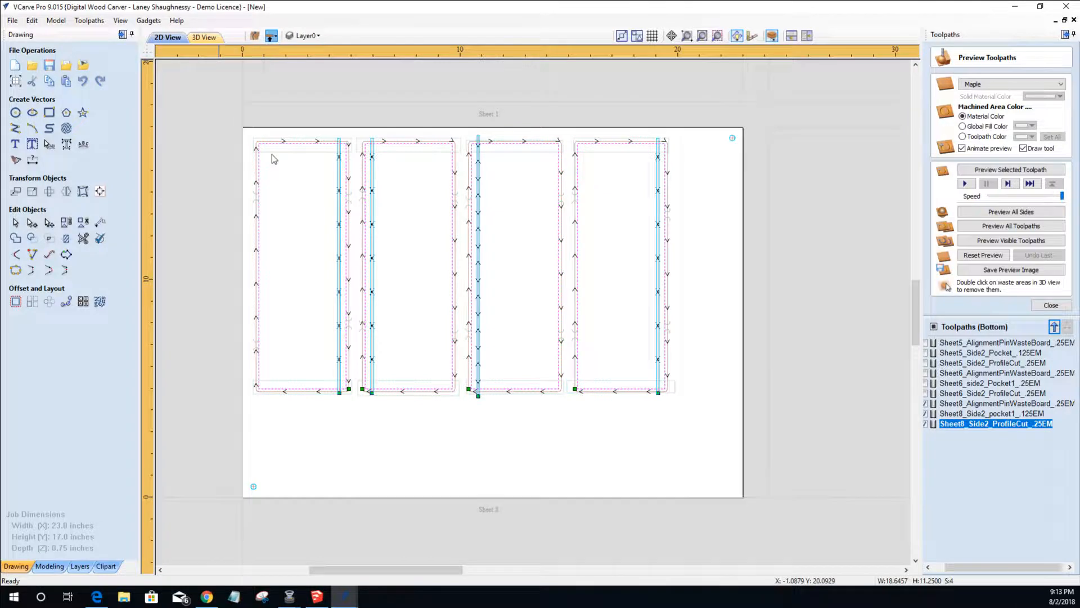
click(100, 301)
click(98, 342)
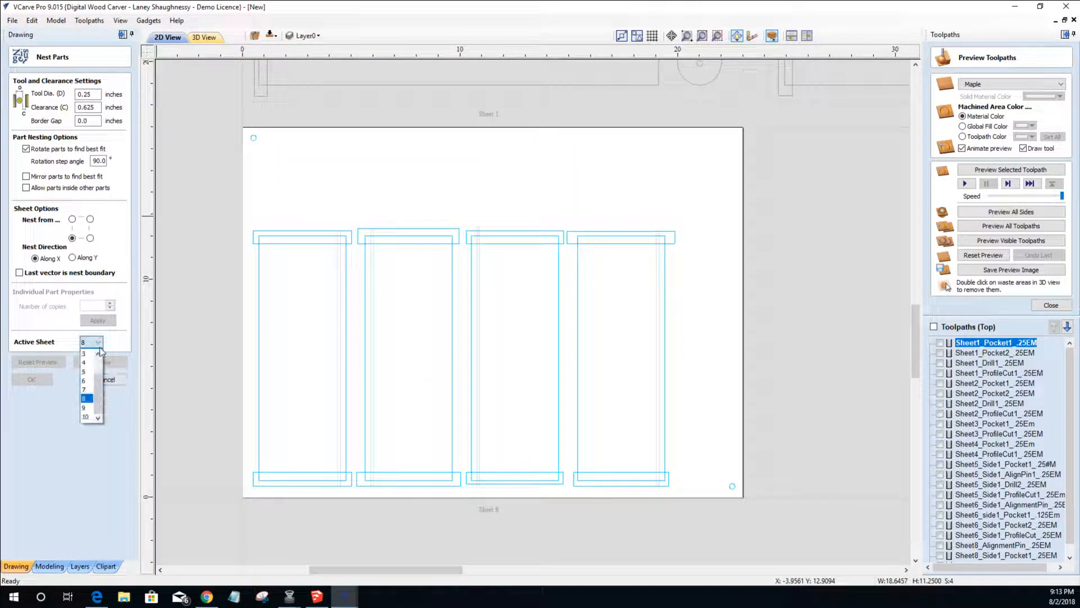
click(85, 408)
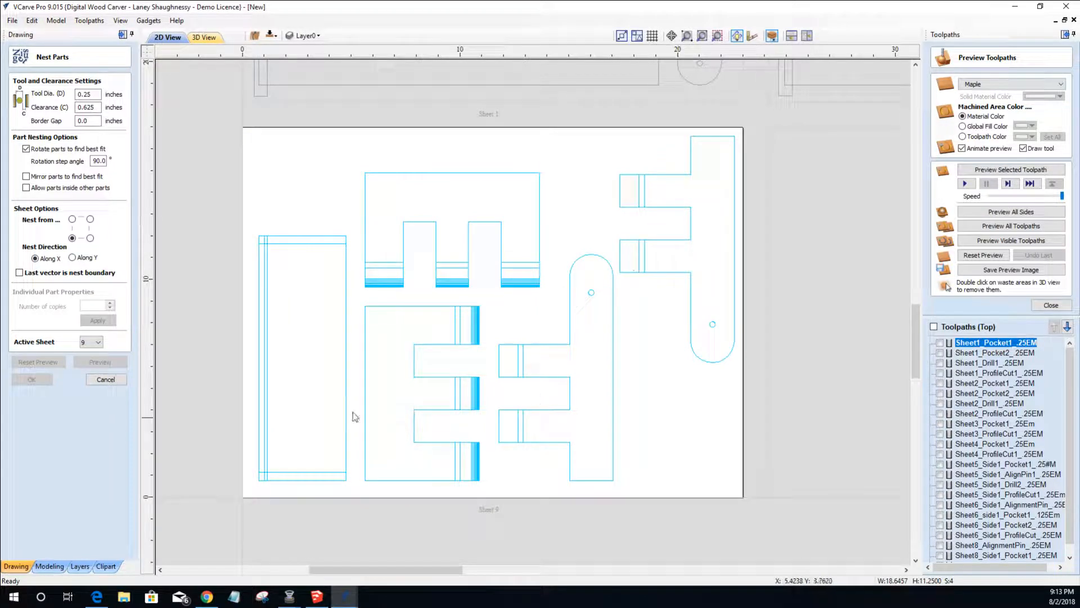
click(265, 266)
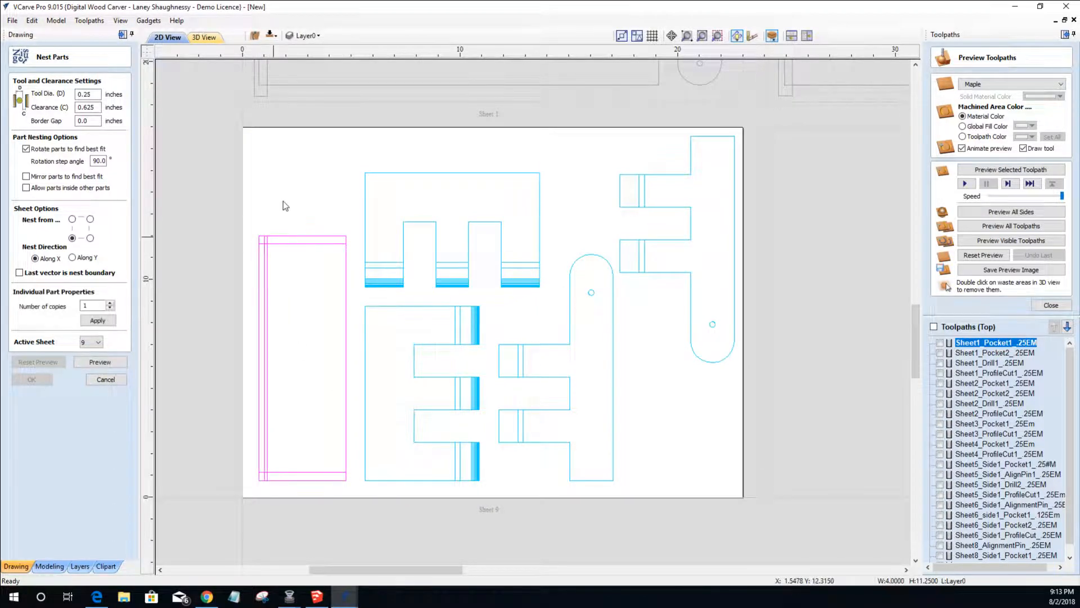
scroll(315, 385, down, 2)
scroll(315, 384, down, 3)
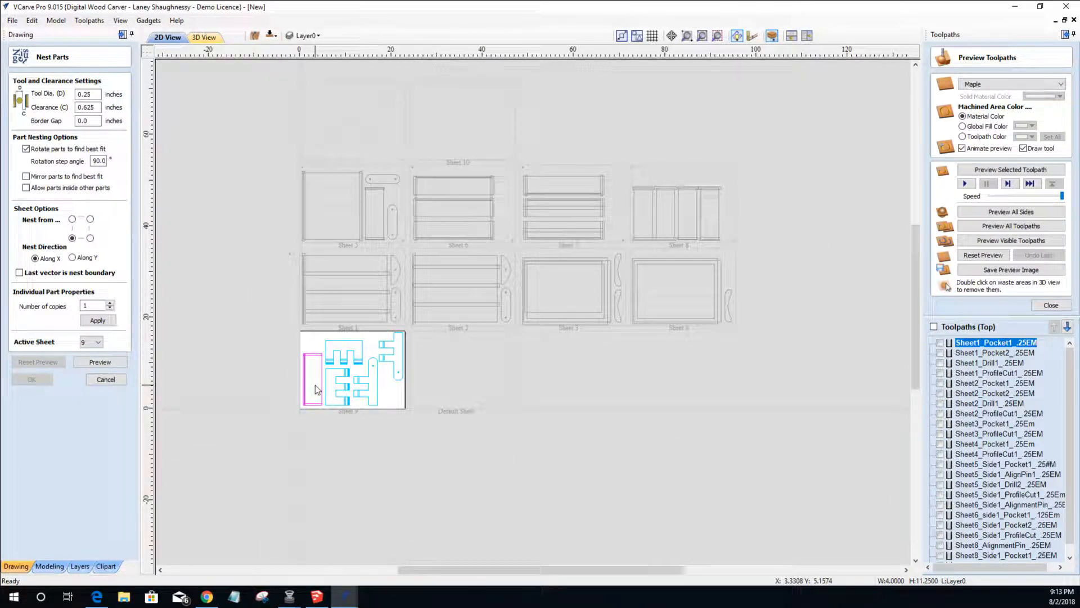
scroll(259, 378, up, 5)
scroll(322, 367, up, 2)
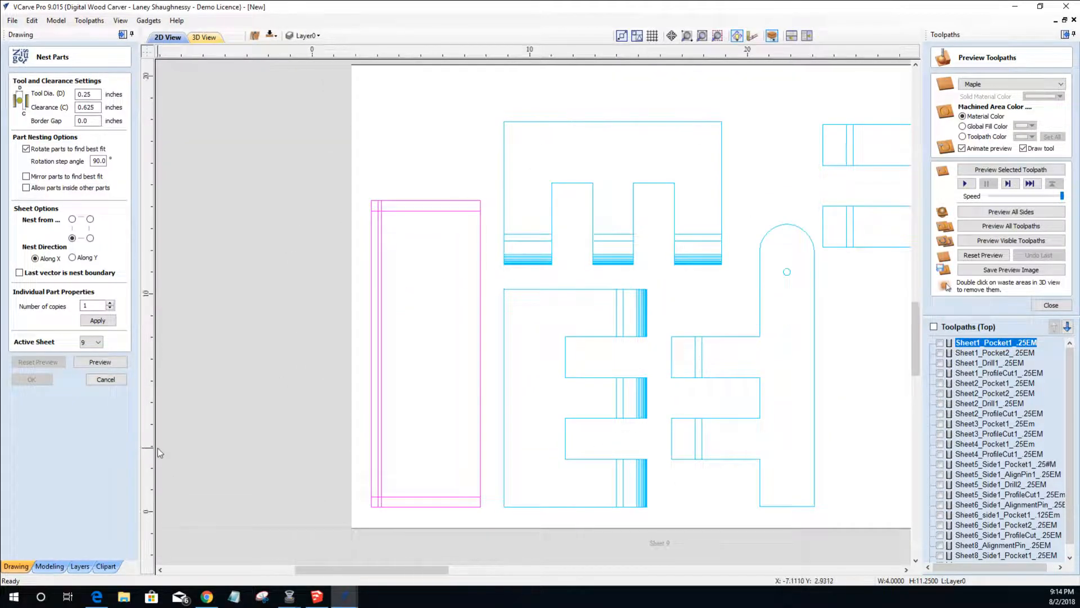
scroll(157, 447, down, 1)
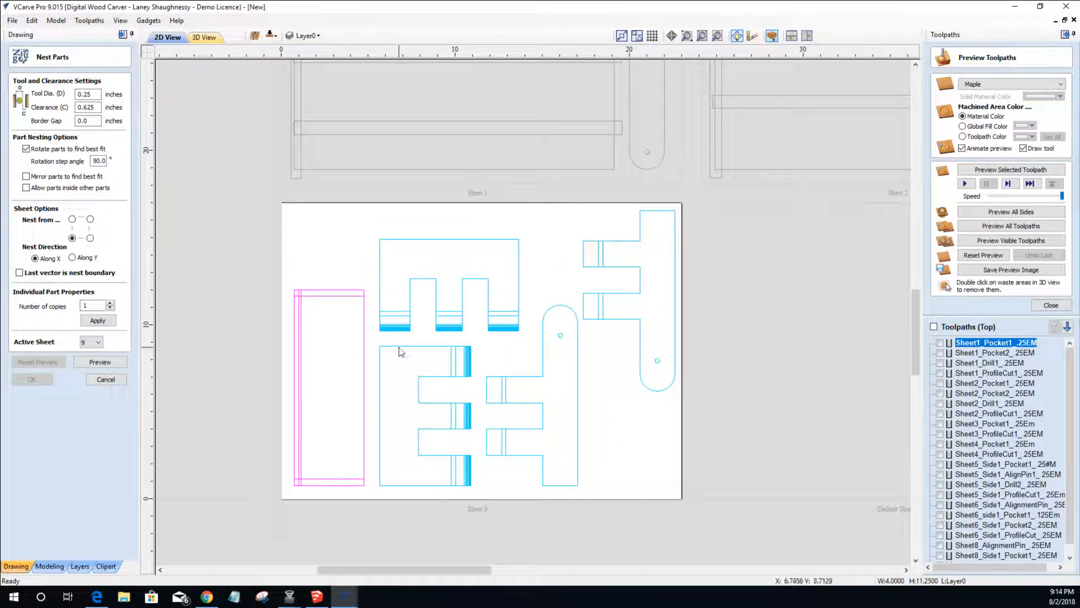
click(106, 380)
- Examine the closely spaced lines at the finger ends of sheet 9's comb-shaped parts
scroll(439, 338, up, 2)
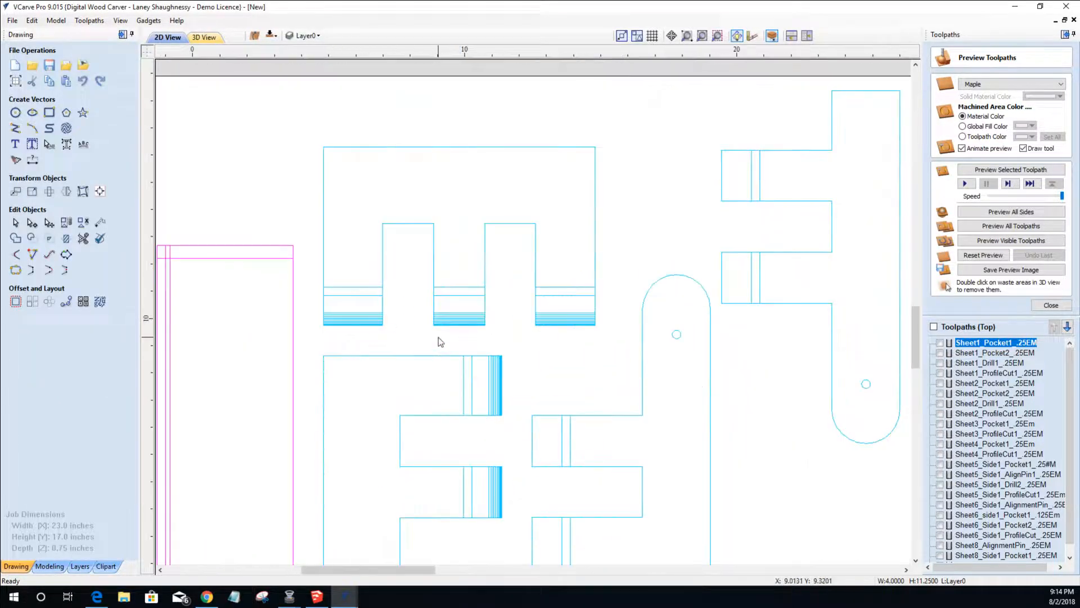
scroll(439, 337, down, 1)
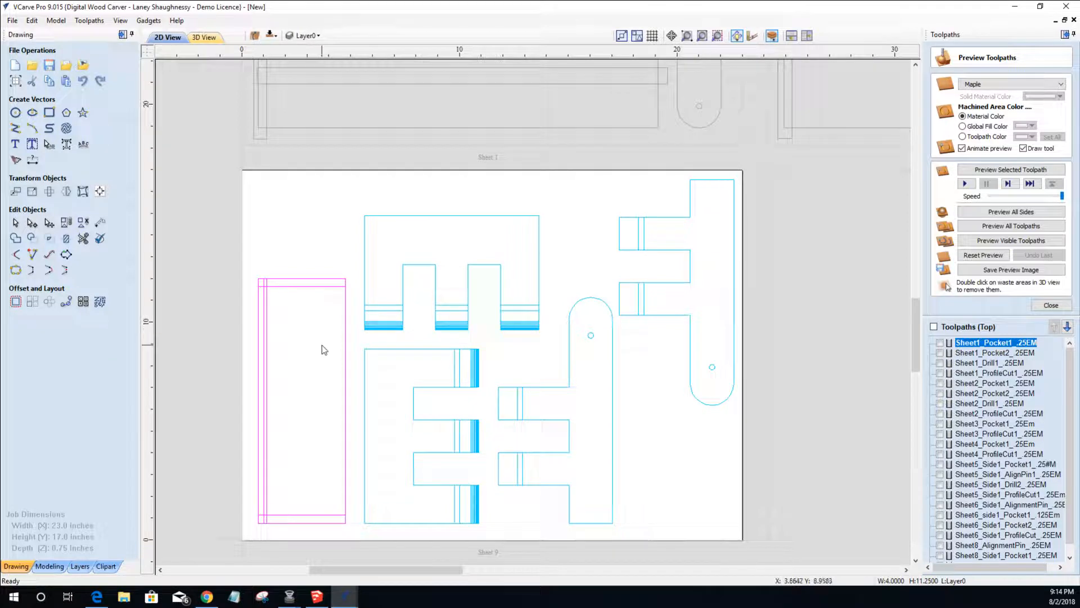
click(268, 297)
scroll(382, 332, up, 1)
scroll(383, 332, up, 2)
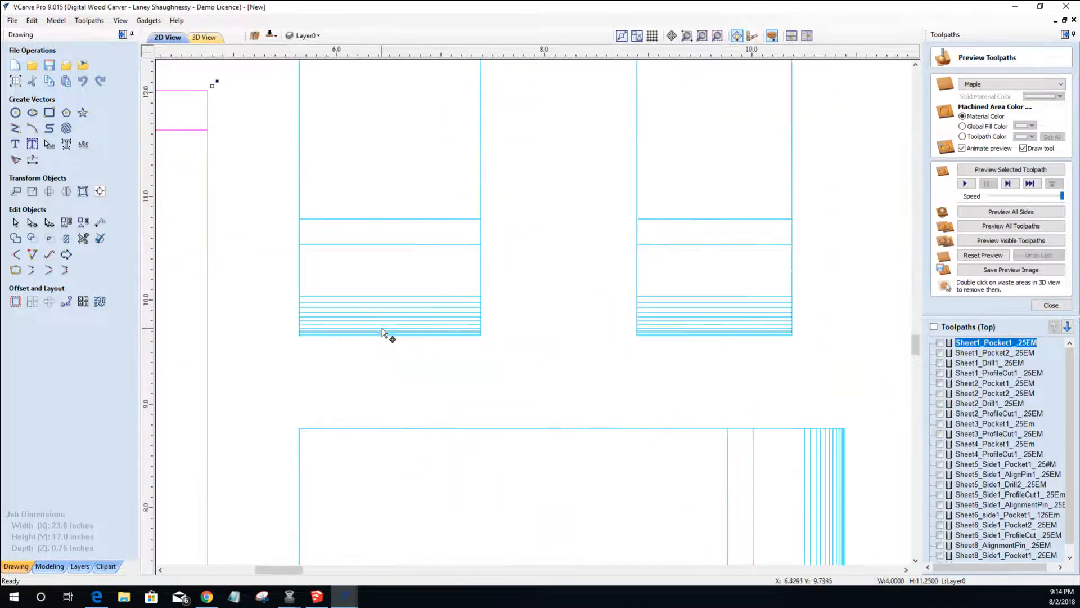
click(398, 366)
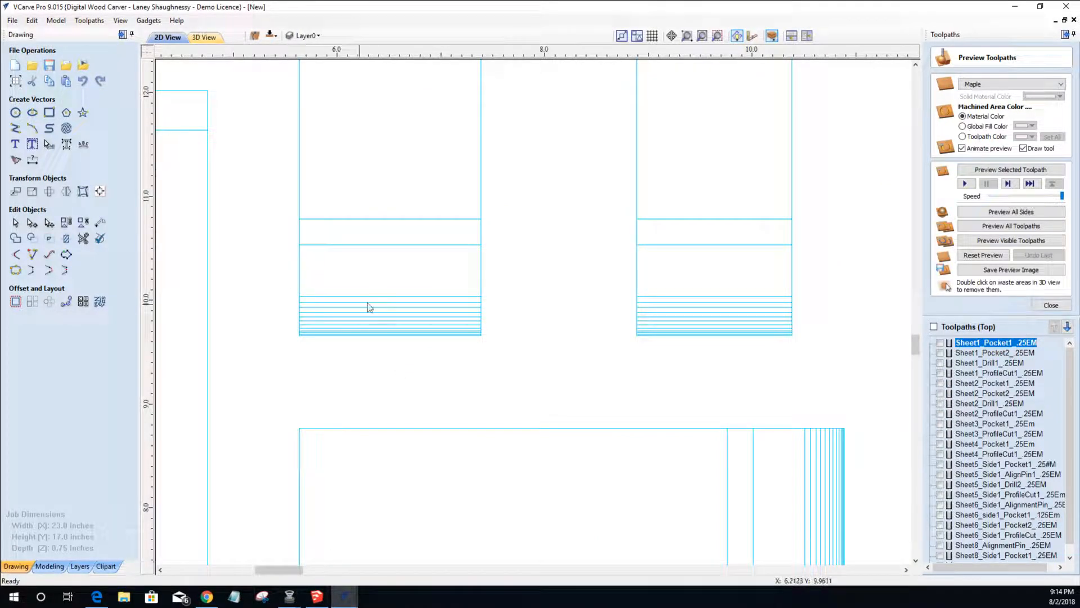
click(692, 297)
scroll(633, 366, down, 5)
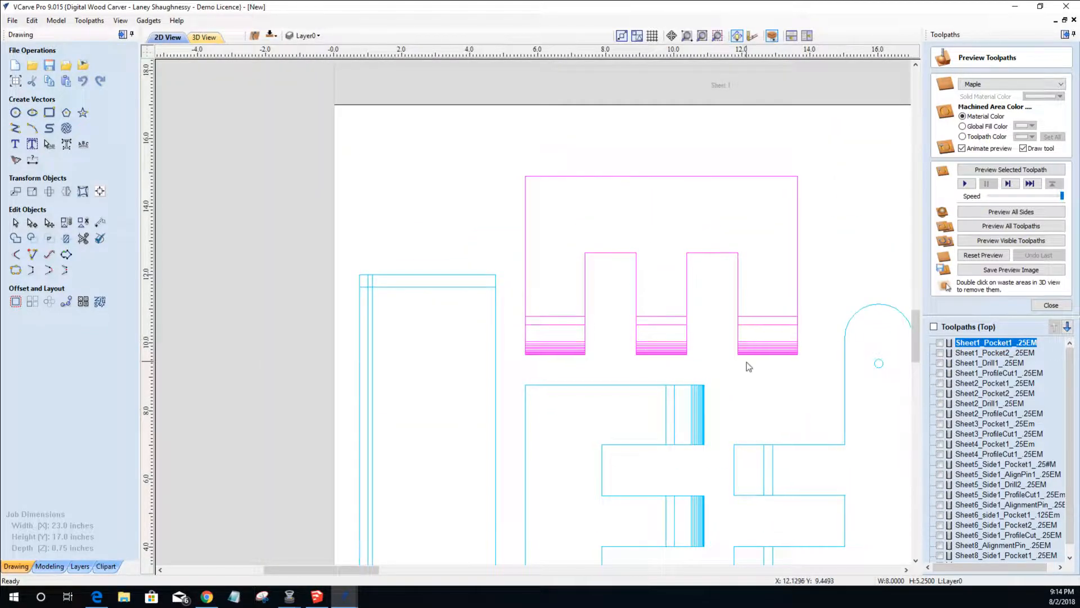
scroll(749, 366, up, 5)
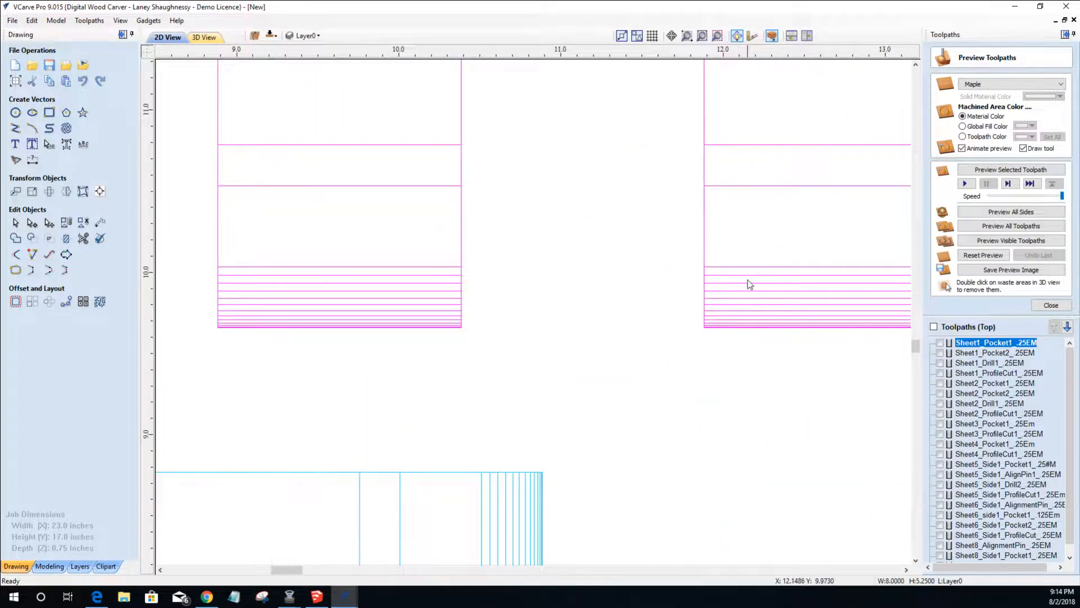
- Switch to the SketchUp laptop stand model and examine the finger ends of the comb-shaped parts from below
click(317, 596)
scroll(327, 494, down, 5)
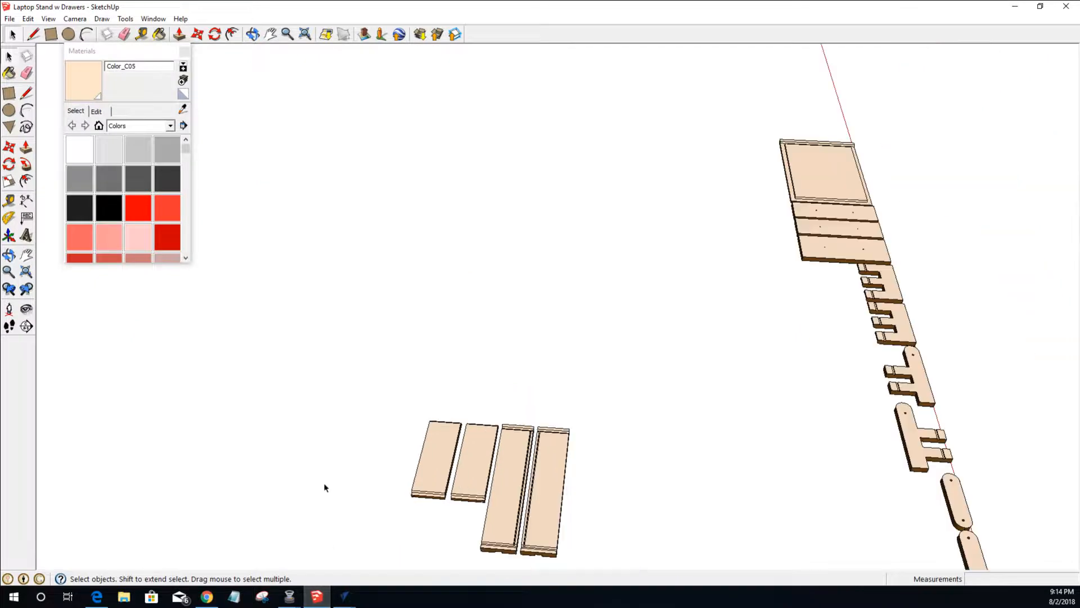
scroll(689, 463, up, 1)
scroll(690, 458, up, 8)
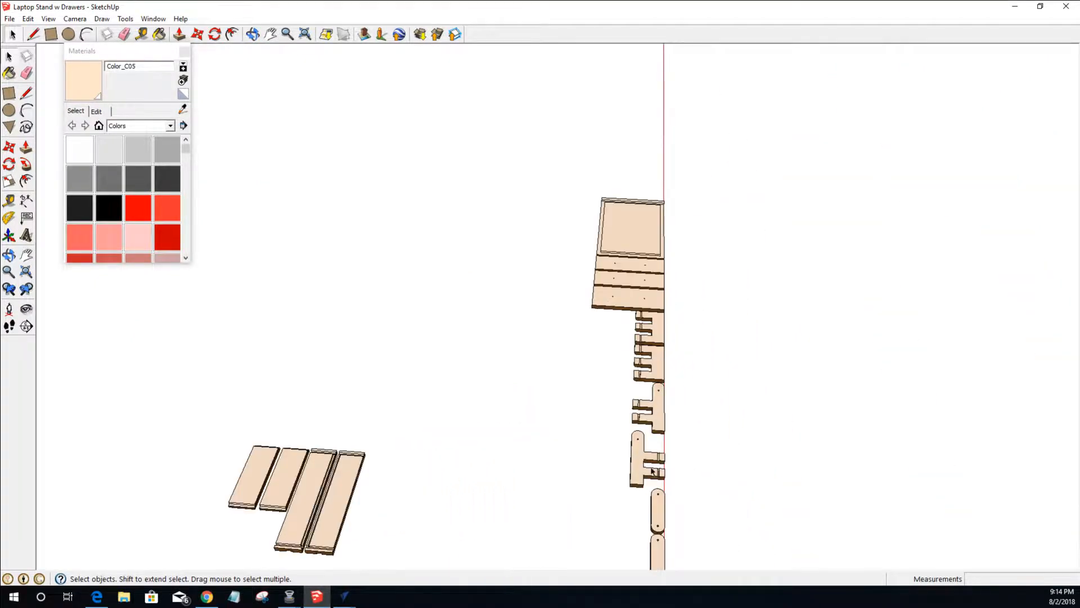
scroll(677, 508, up, 1)
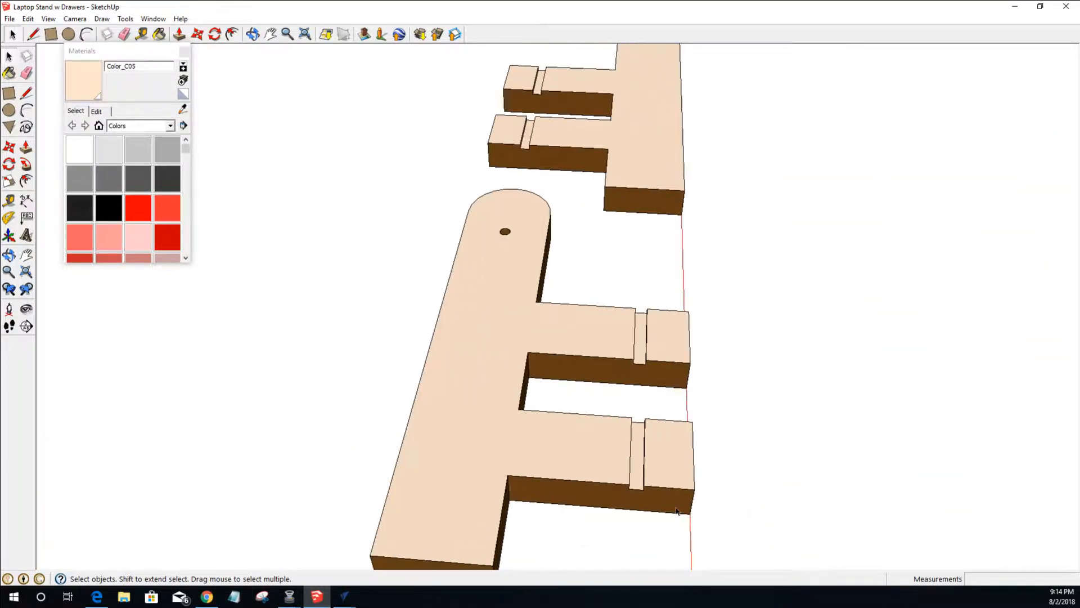
scroll(667, 439, down, 4)
scroll(597, 270, up, 4)
key(o)
drag(484, 349, 670, 43)
drag(500, 409, 579, 299)
key(space)
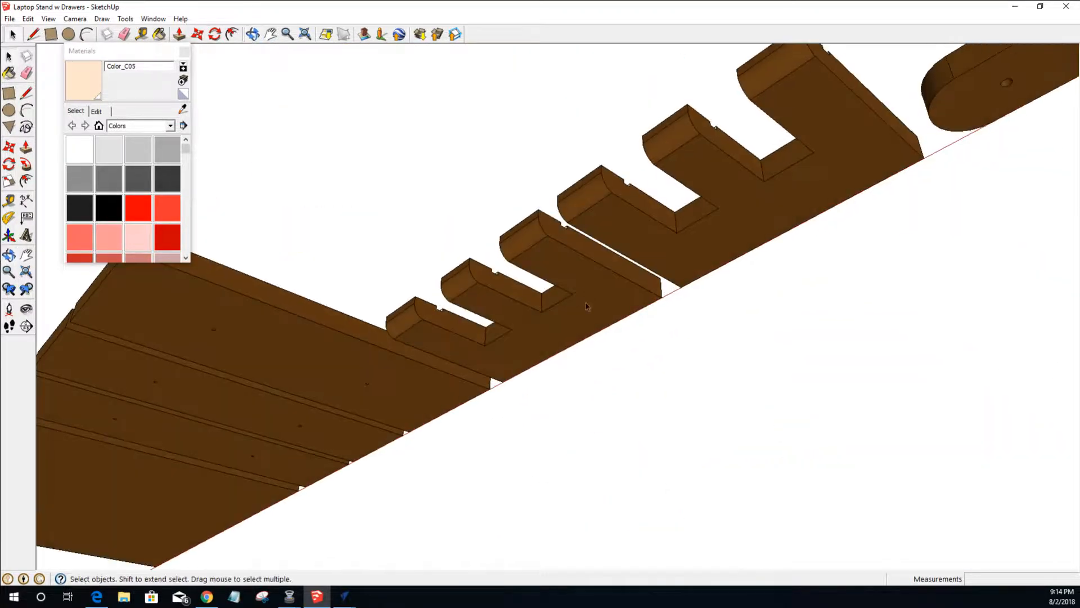
- Inspect the curved undersides of the comb fingers up close, and view them among the whole row of parts
scroll(503, 274, up, 2)
scroll(502, 274, down, 2)
scroll(498, 274, up, 3)
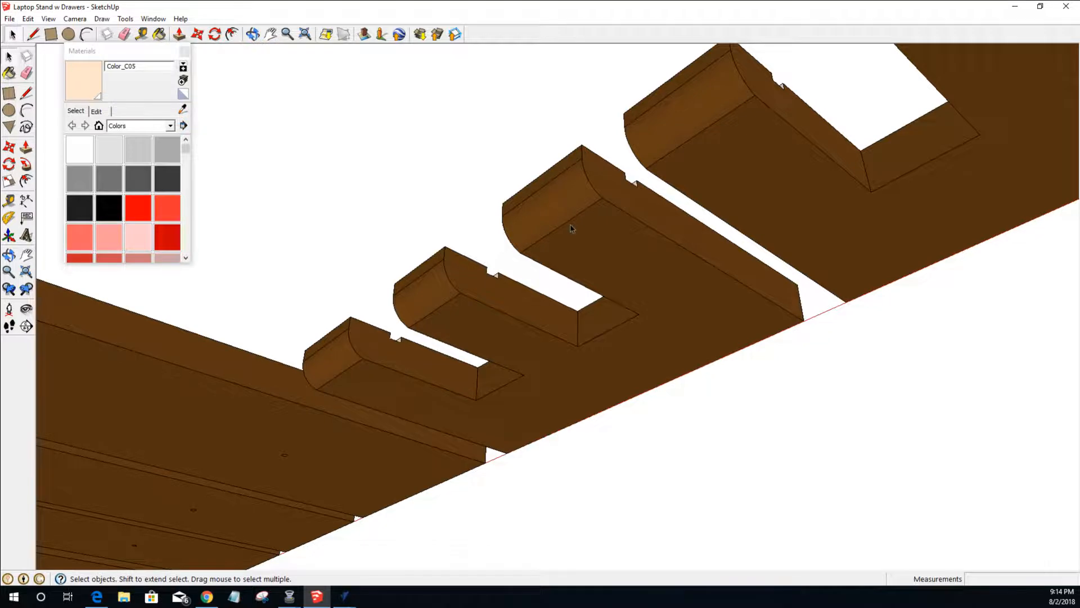
scroll(571, 228, down, 6)
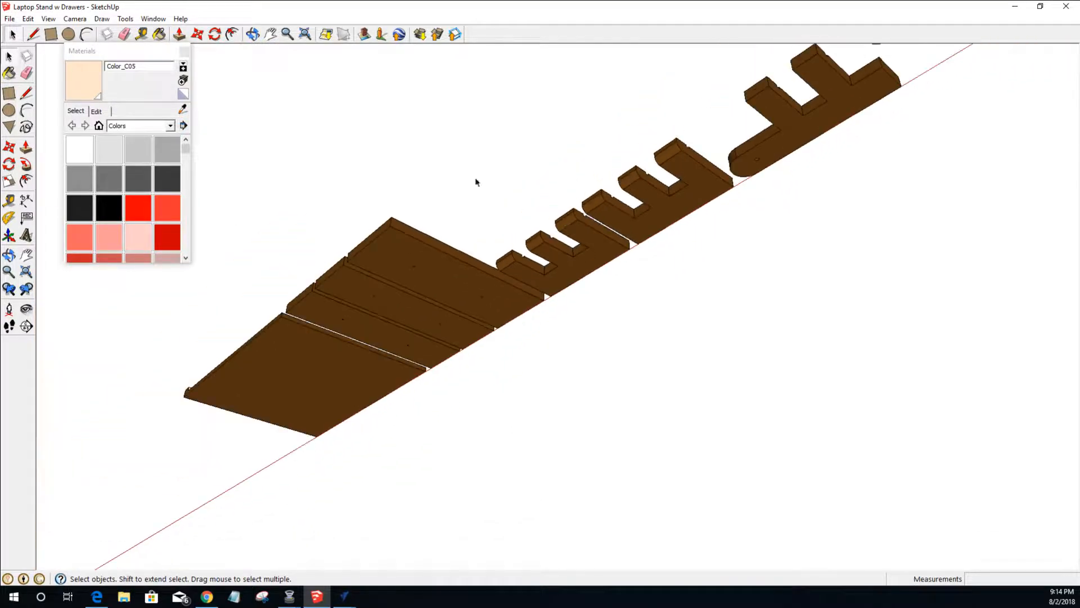
- Switch back to VCarve Pro and compare sheet 9's finger-end lines with the rounded ends in the model
mouse_move(344, 597)
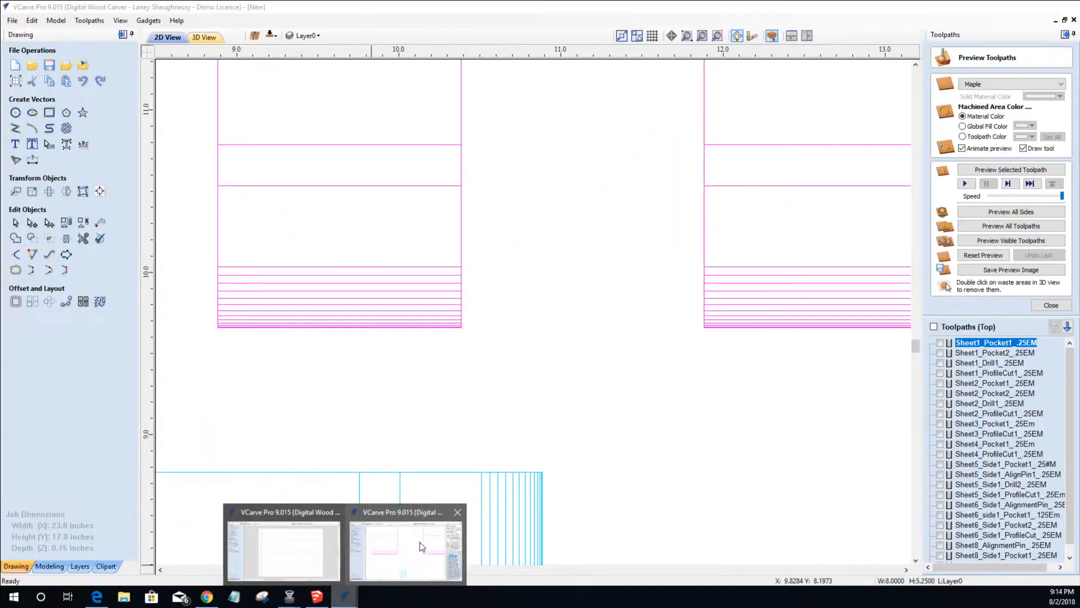
click(420, 542)
scroll(490, 301, down, 5)
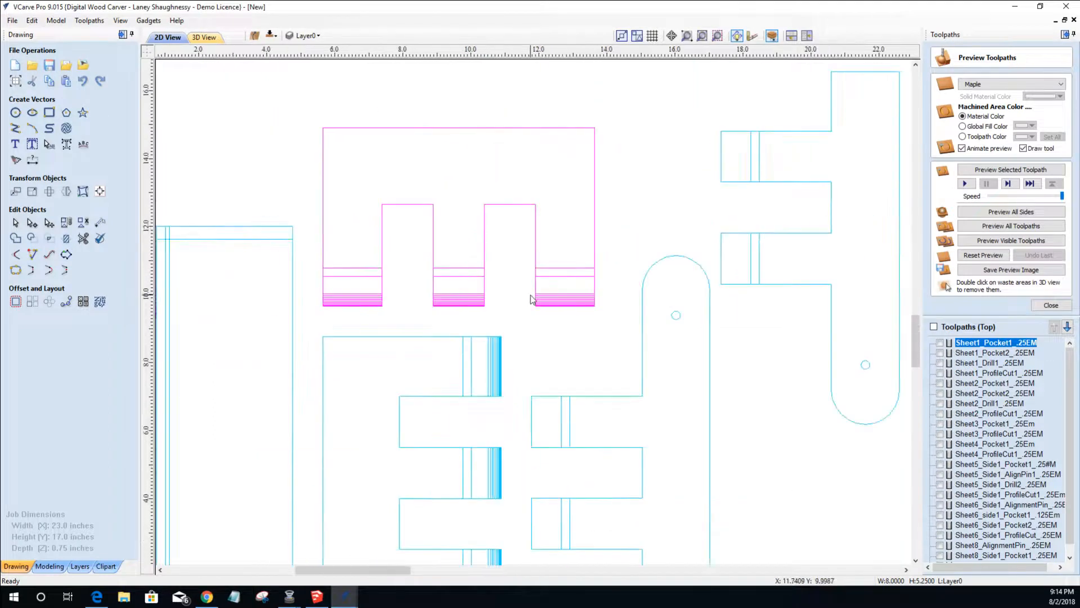
scroll(552, 338, up, 5)
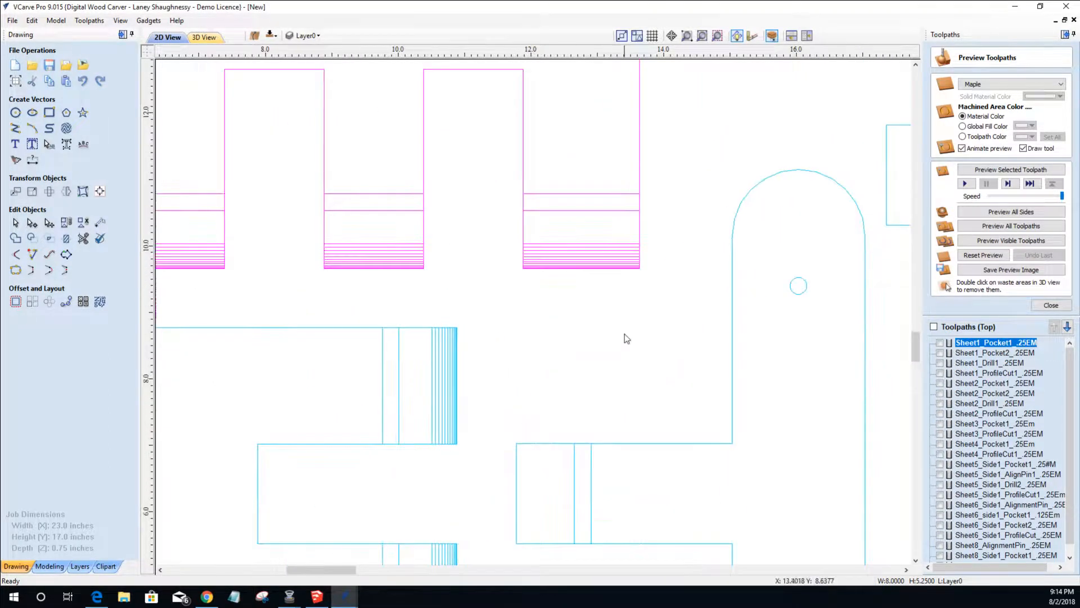
scroll(616, 269, down, 5)
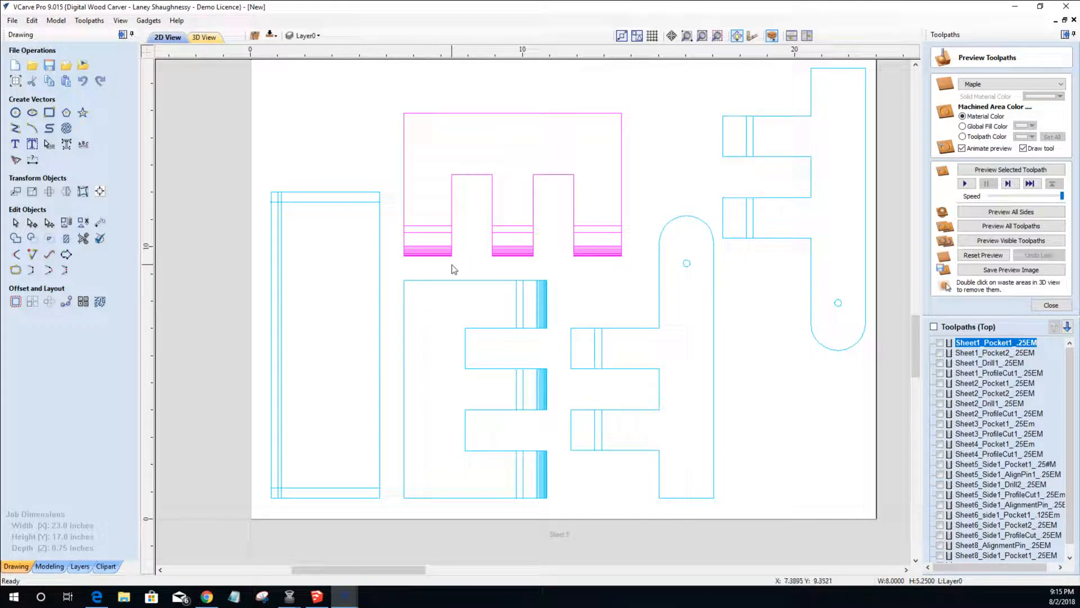
scroll(425, 251, up, 5)
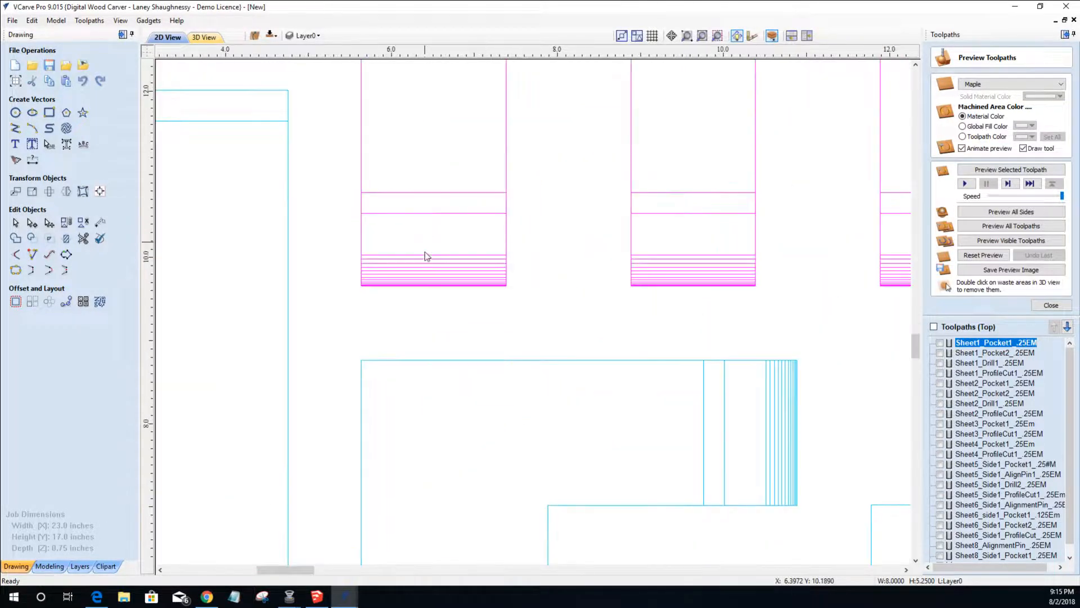
- Ungroup the vectors of the upper comb-shaped part on sheet 9
click(467, 341)
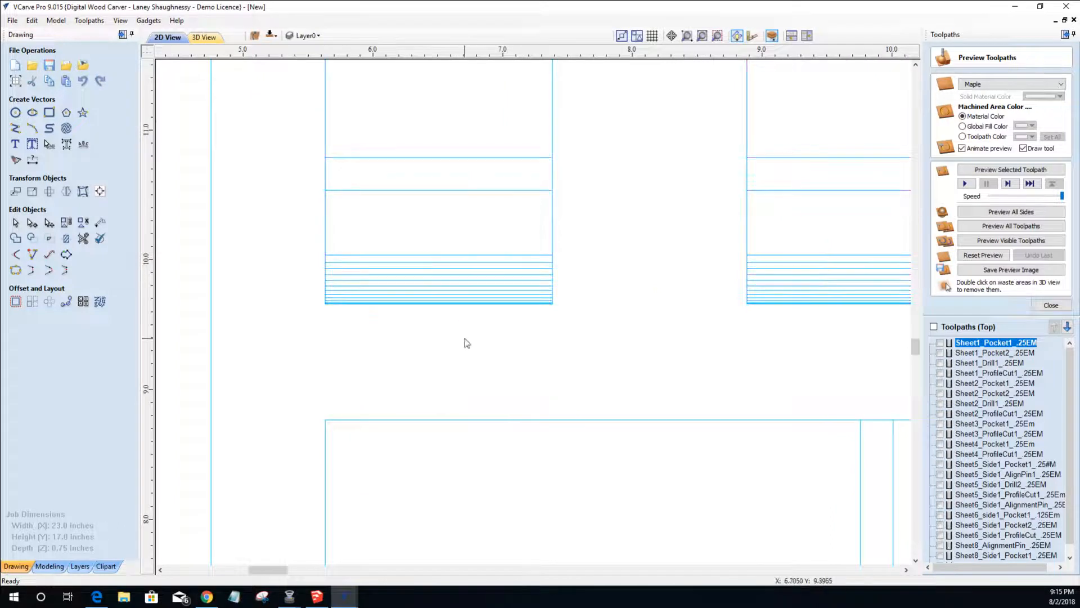
click(481, 267)
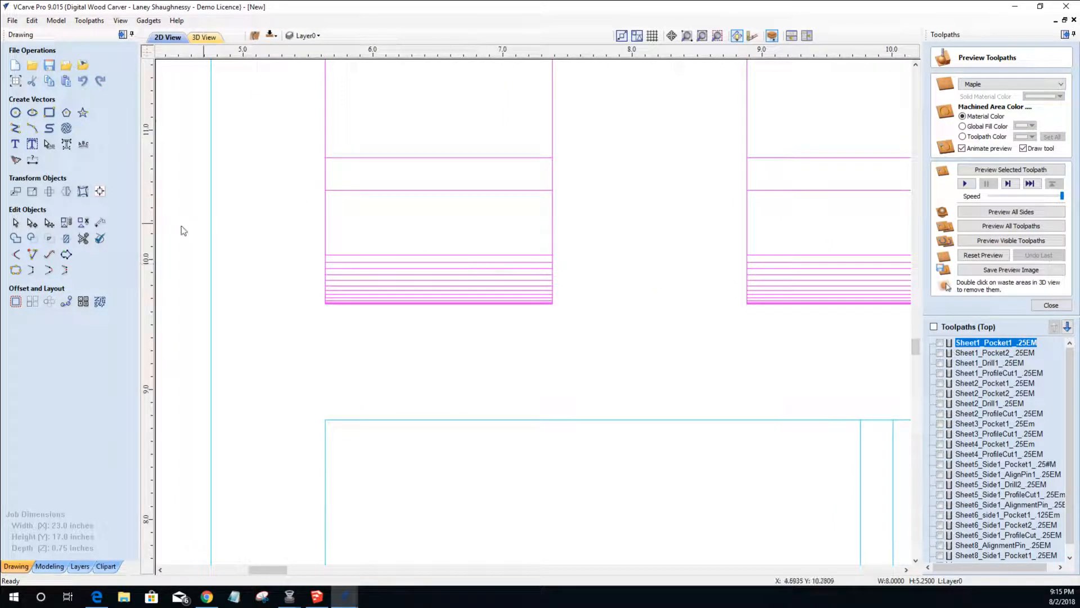
click(489, 342)
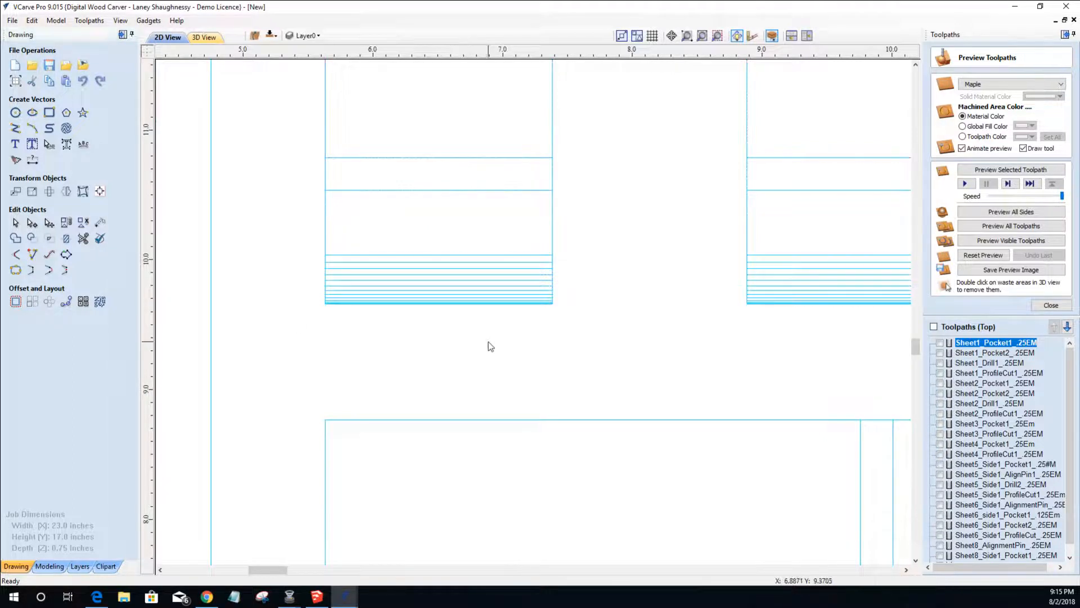
scroll(474, 303, down, 4)
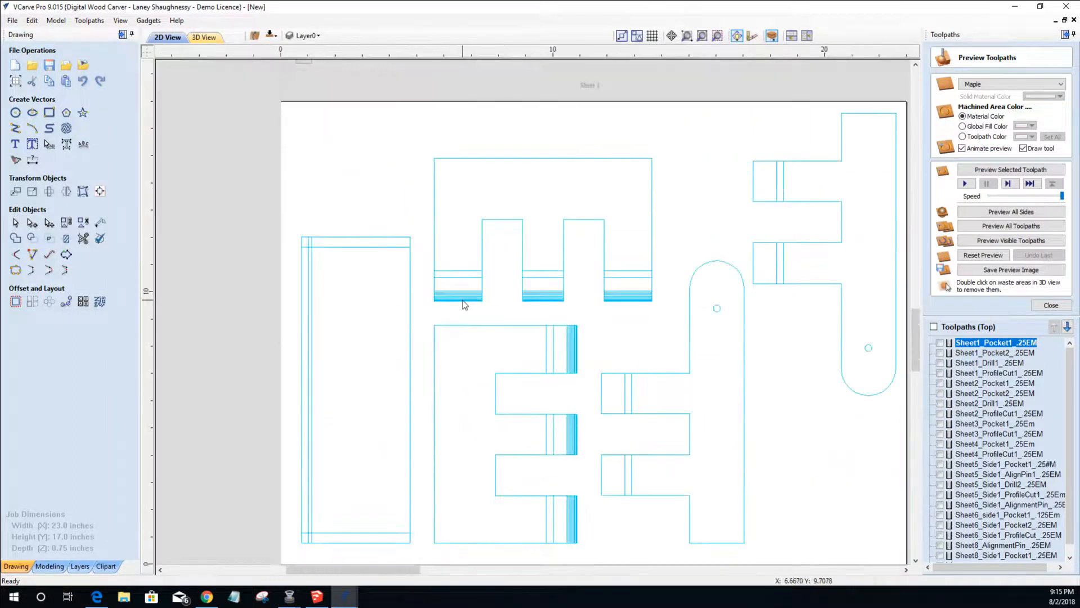
scroll(457, 262, up, 3)
click(464, 250)
click(650, 276)
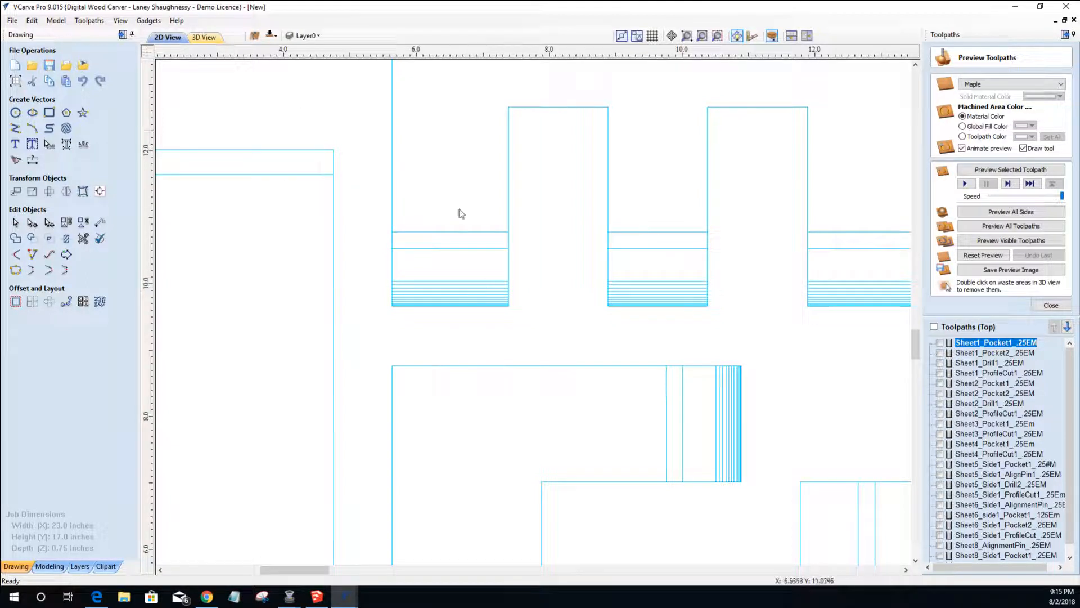
- Widen the groove rectangles on the upper comb's left and middle fingers past both finger sides, the middle one to about 1.78 inches
click(470, 238)
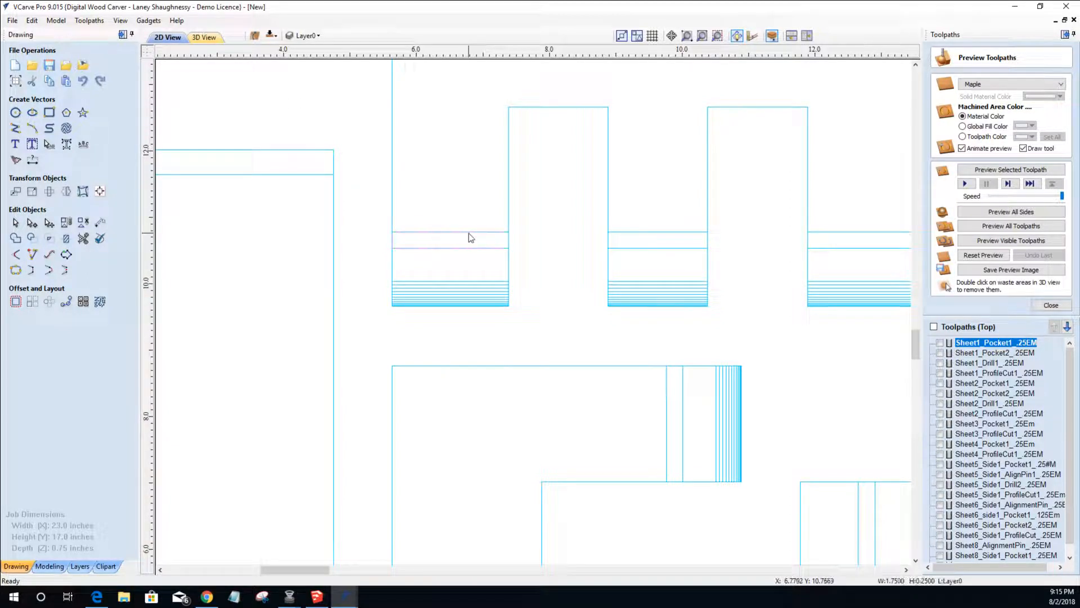
click(493, 246)
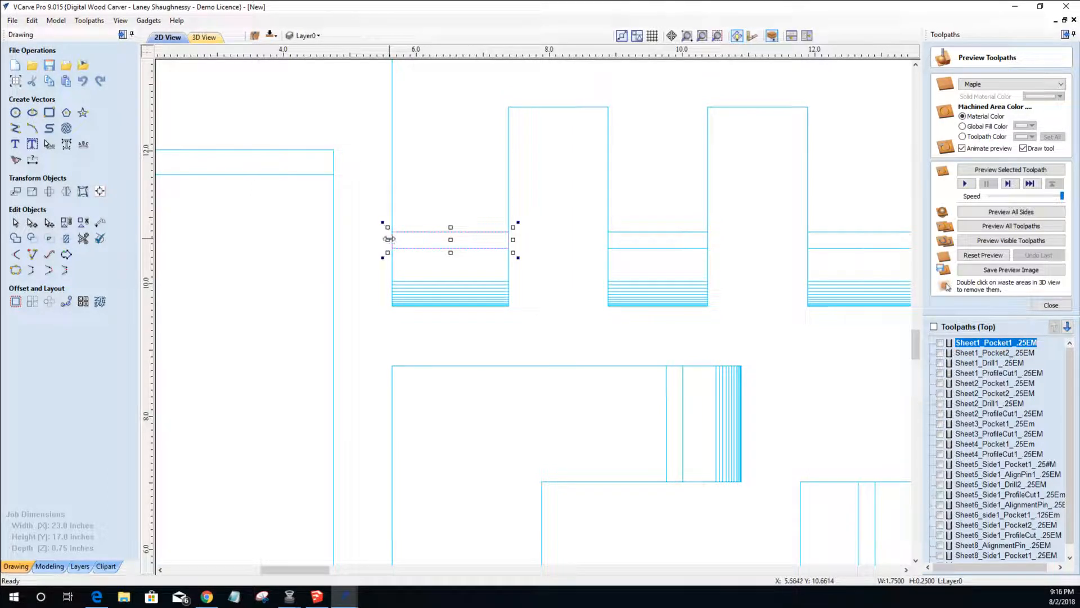
drag(389, 238, 384, 239)
click(623, 252)
click(616, 248)
drag(604, 239, 590, 239)
scroll(543, 277, down, 2)
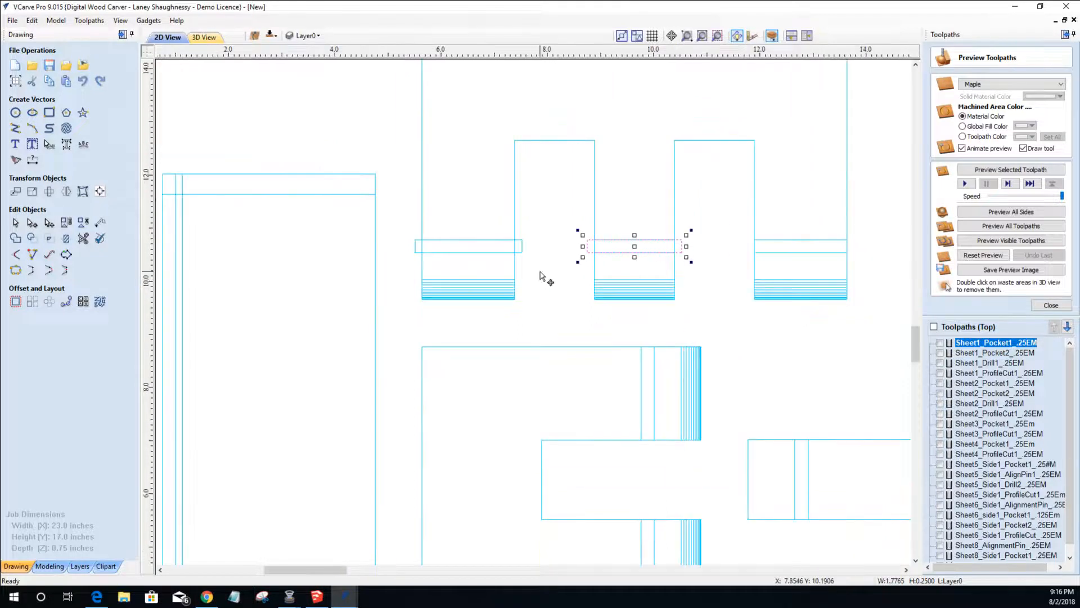
- Widen the groove rectangle on the upper comb's right finger to about 2.10 inches, overhanging both finger sides
scroll(648, 273, up, 2)
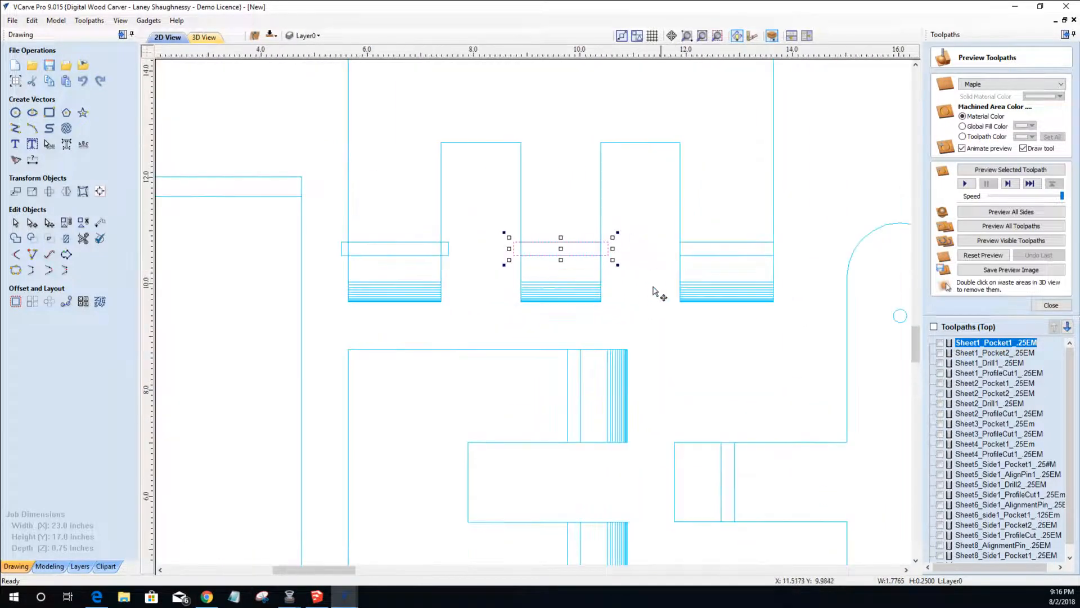
click(716, 256)
drag(676, 248, 669, 246)
scroll(669, 246, up, 2)
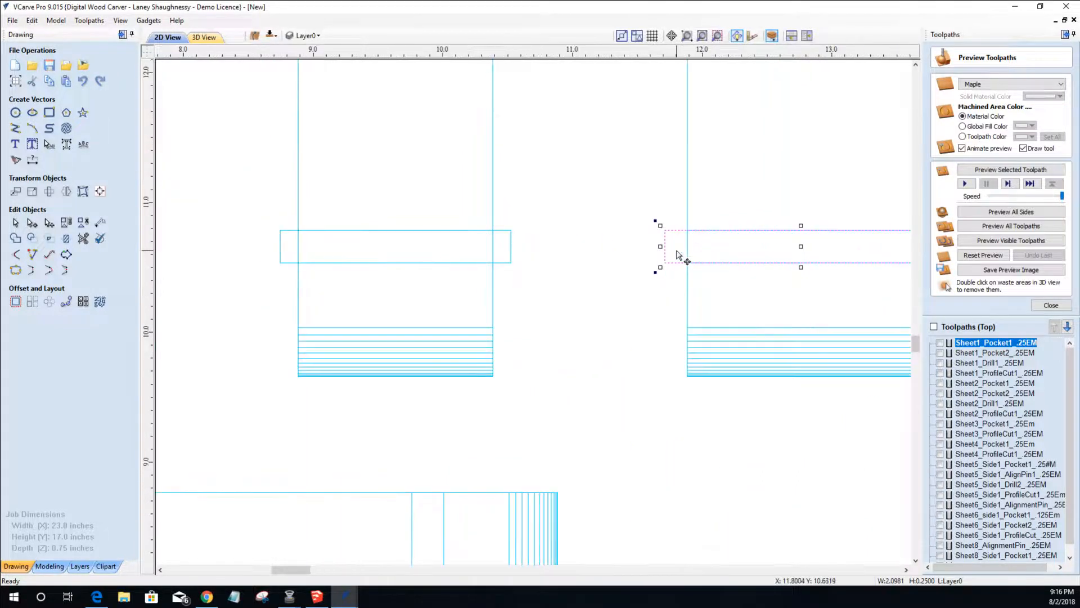
- Select the upper comb's outline and inspect where it ends on the left finger
click(687, 248)
scroll(688, 248, down, 4)
scroll(690, 252, down, 1)
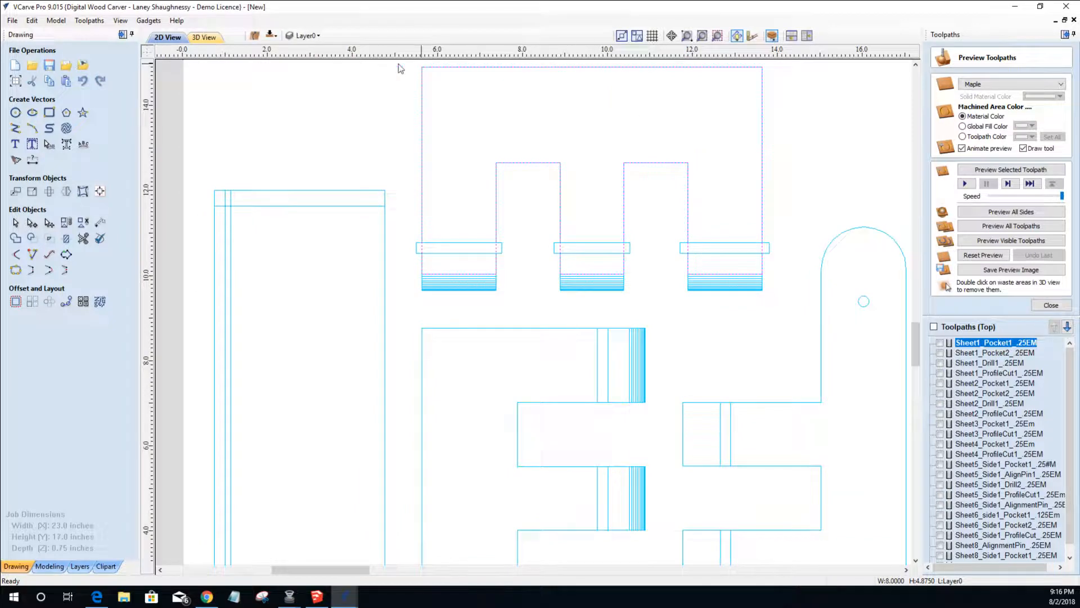
scroll(463, 277, up, 3)
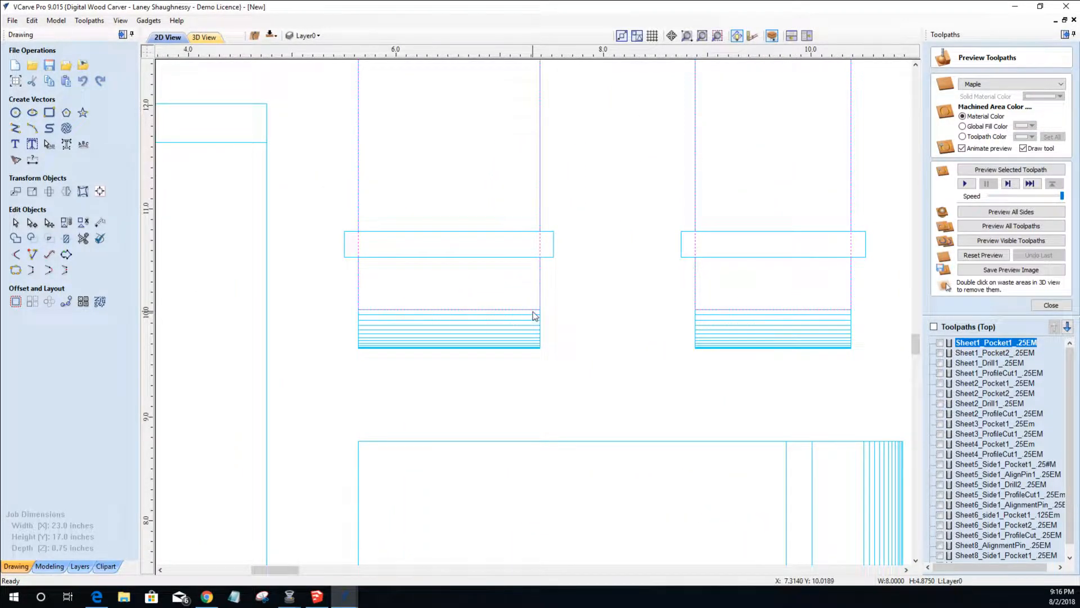
scroll(534, 314, up, 3)
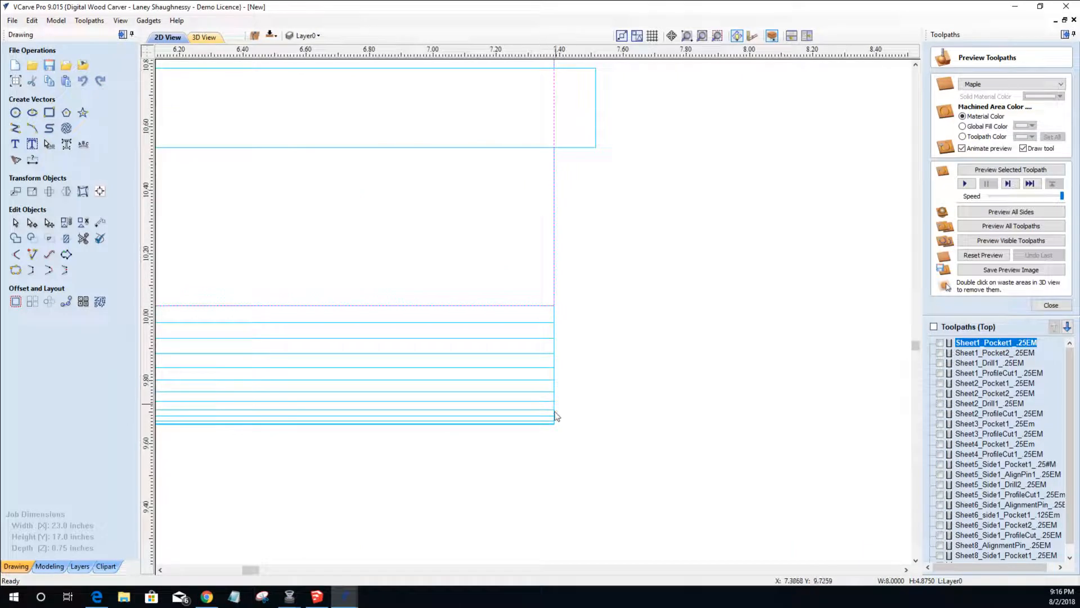
- Delete the thinnest strip vector at the tip of the upper comb's left finger
click(553, 429)
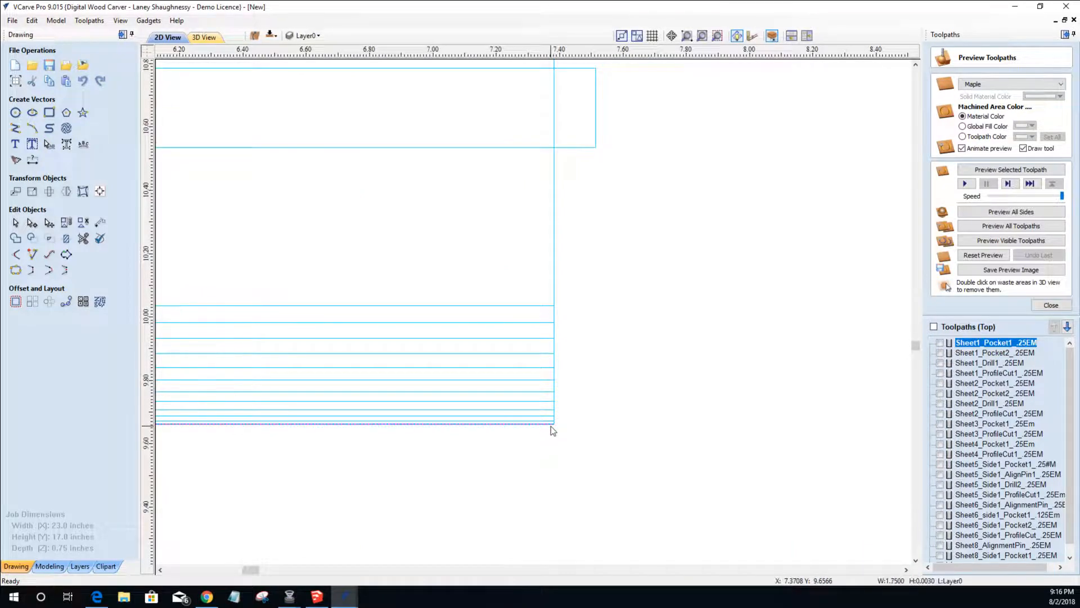
scroll(551, 426, up, 4)
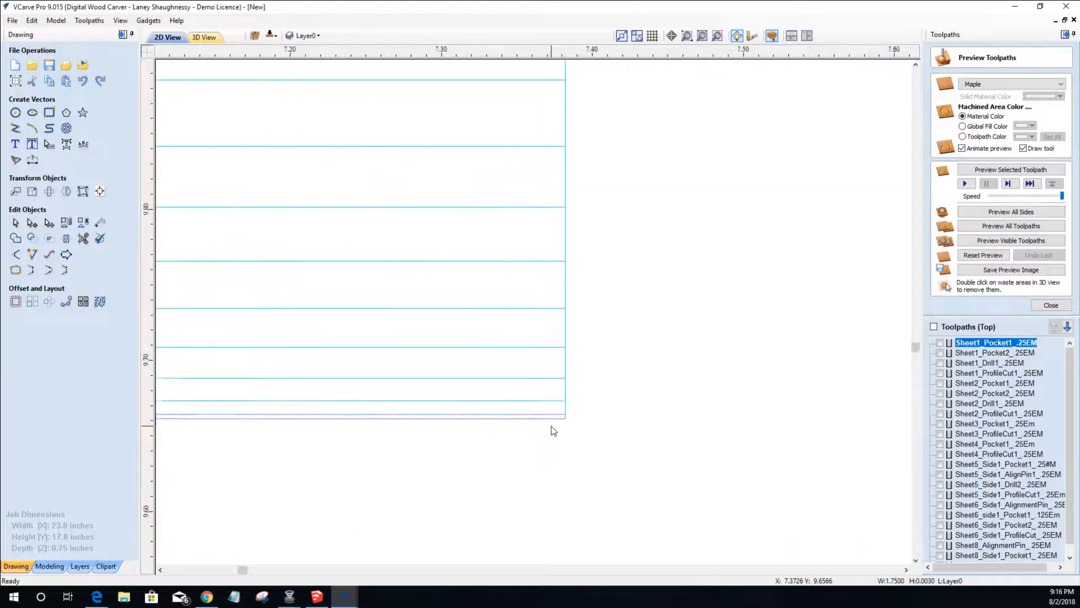
scroll(551, 426, up, 2)
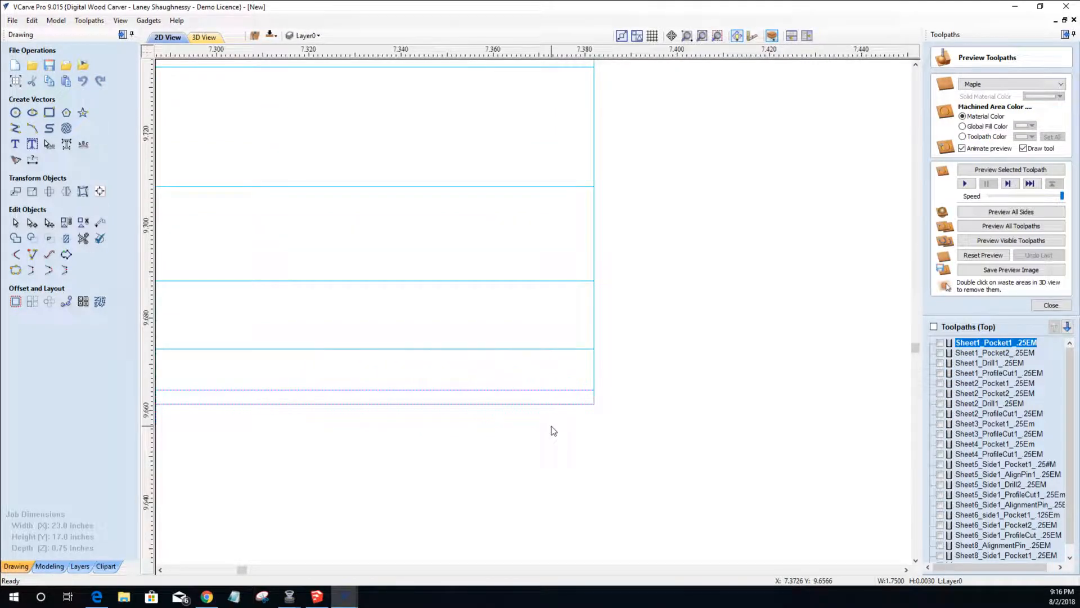
scroll(552, 426, down, 1)
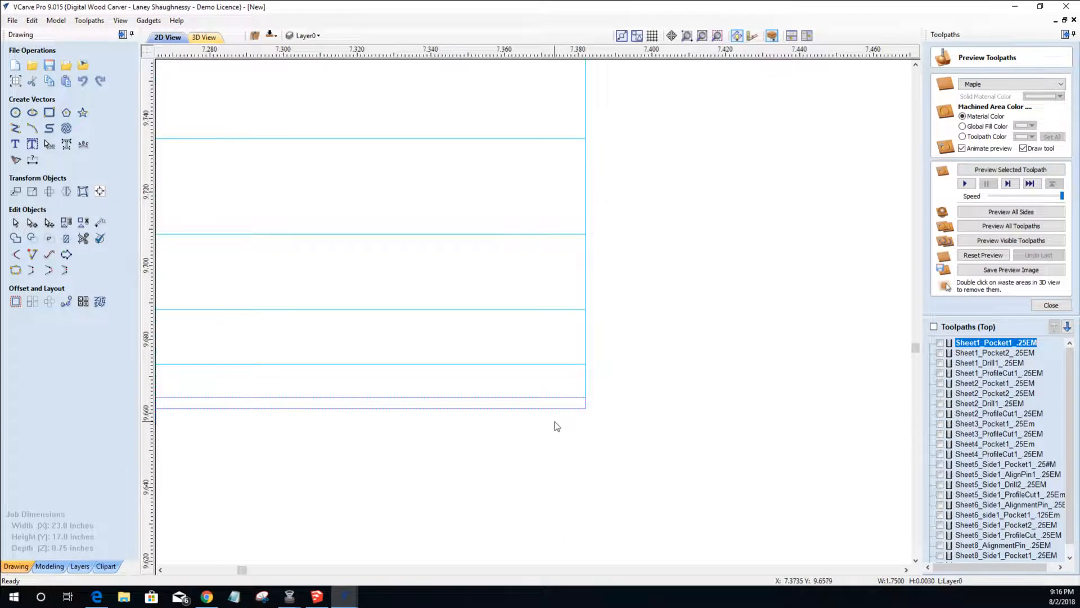
scroll(556, 418, up, 1)
scroll(566, 414, up, 1)
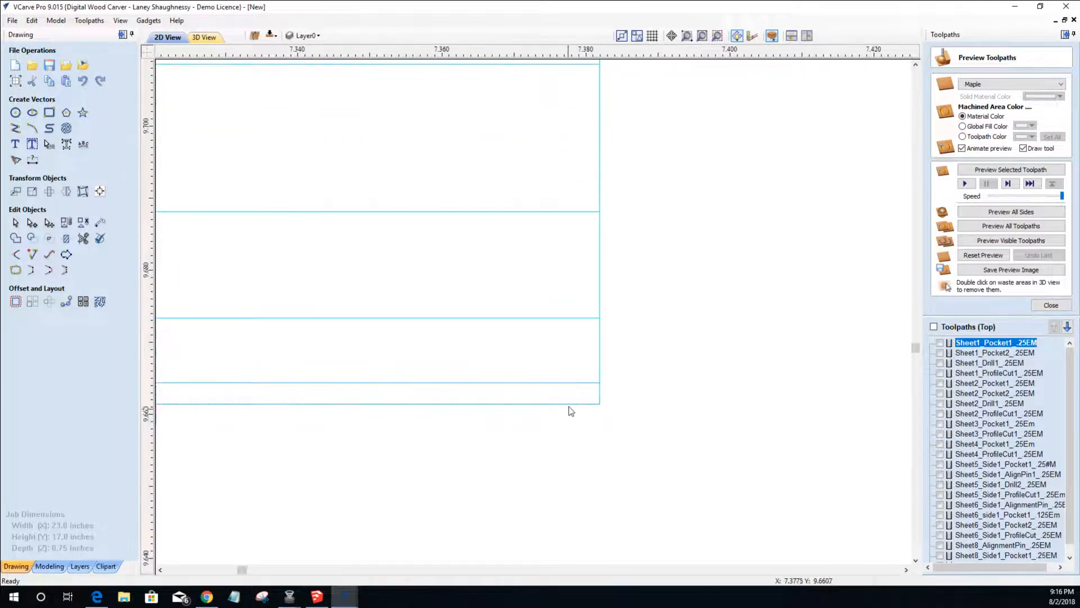
- Select the overlapping finger rectangle and comb outlines to check which vectors reach the left finger's end
click(571, 408)
scroll(572, 409, down, 3)
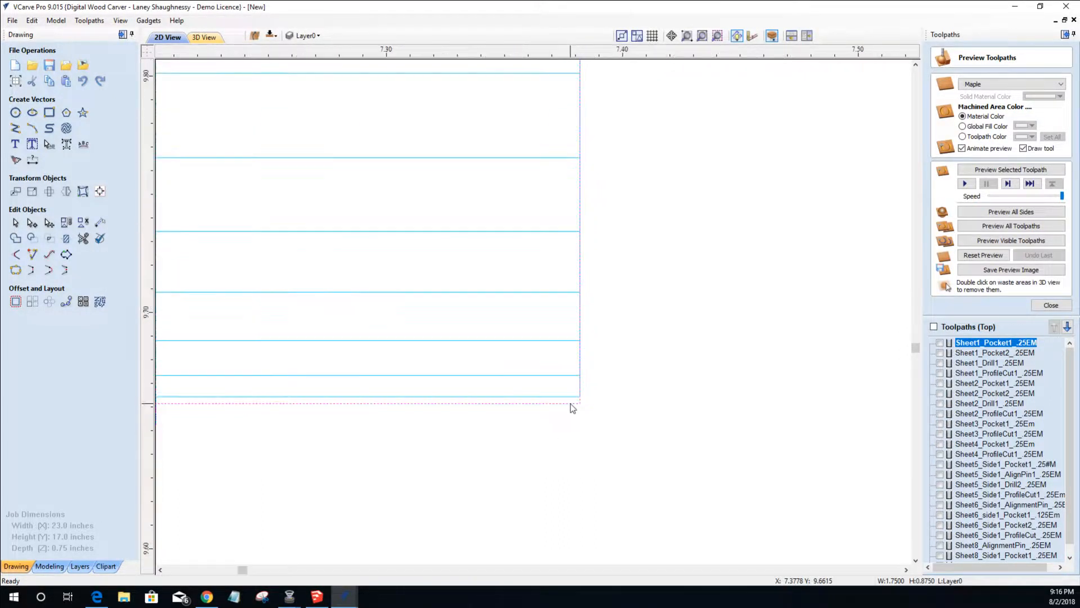
scroll(571, 410, down, 8)
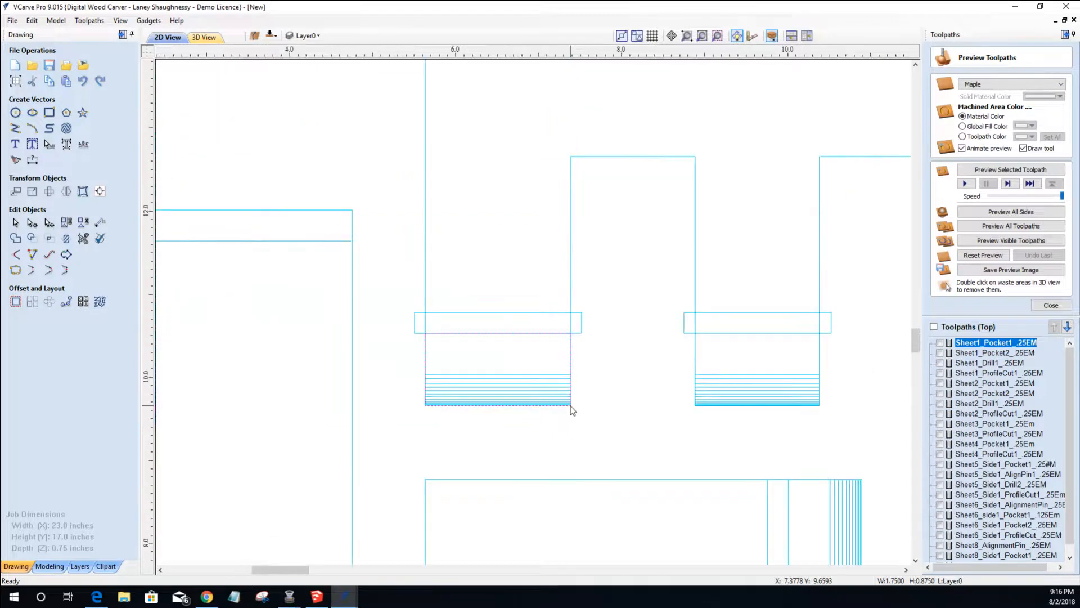
scroll(571, 410, up, 1)
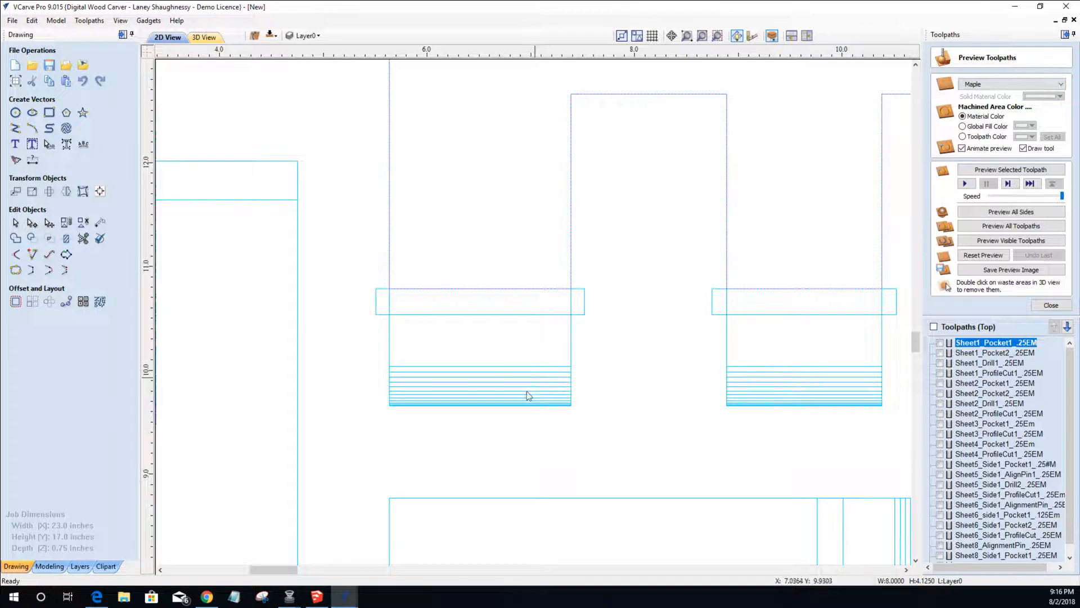
scroll(579, 418, up, 6)
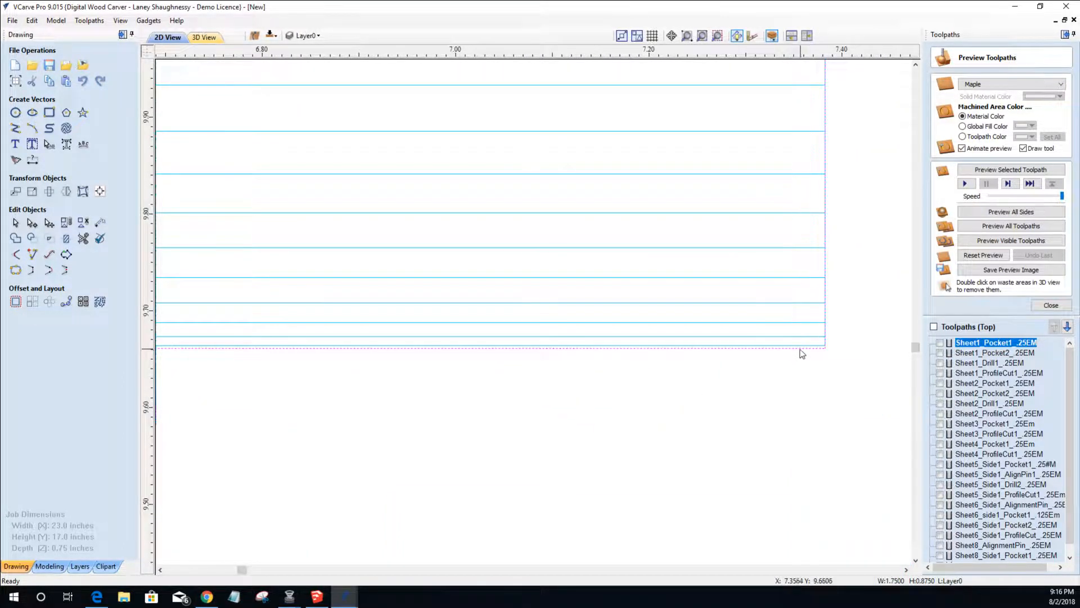
- Delete the next closely spaced strip vectors at the left finger's tip one by one, keeping the outer end line
scroll(785, 344, up, 2)
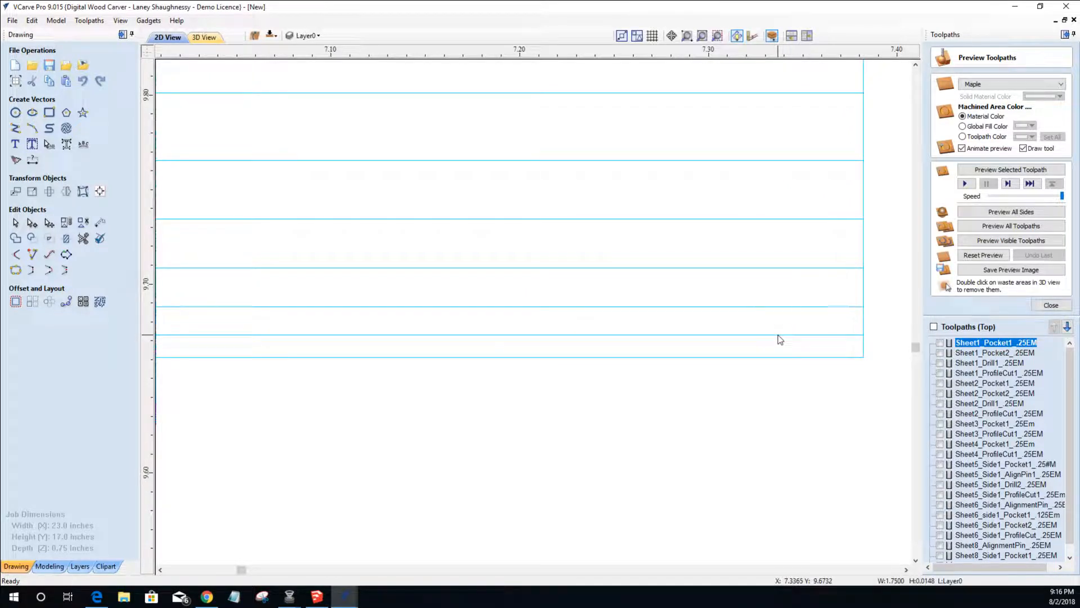
click(766, 307)
key(Delete)
click(755, 268)
key(Delete)
click(748, 219)
key(Delete)
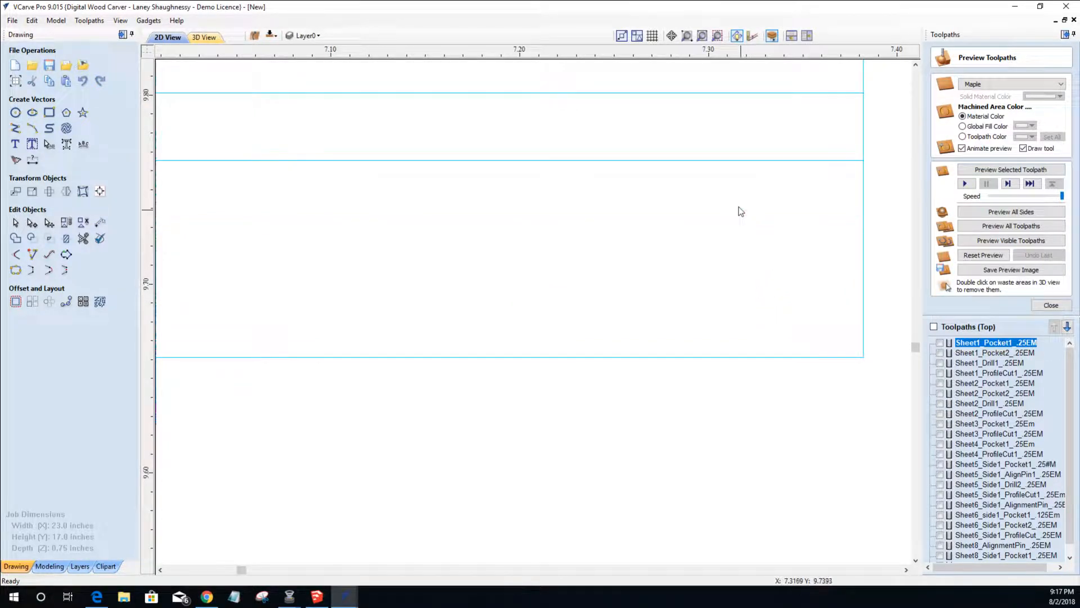
click(733, 161)
key(Delete)
click(714, 93)
scroll(720, 250, down, 3)
scroll(719, 249, down, 3)
click(717, 246)
drag(710, 199, 670, 113)
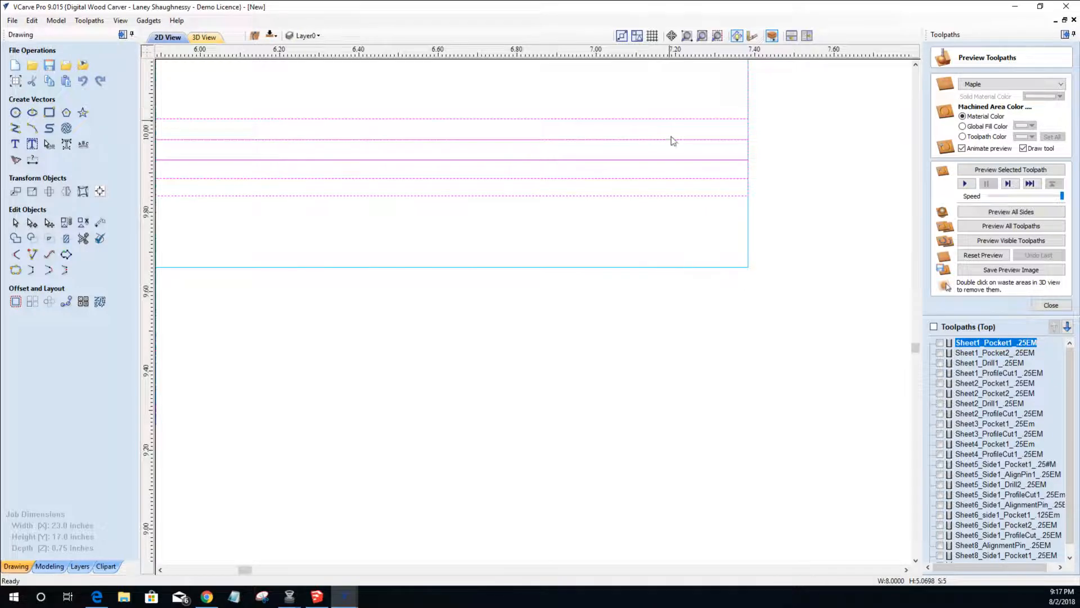
scroll(694, 208, down, 8)
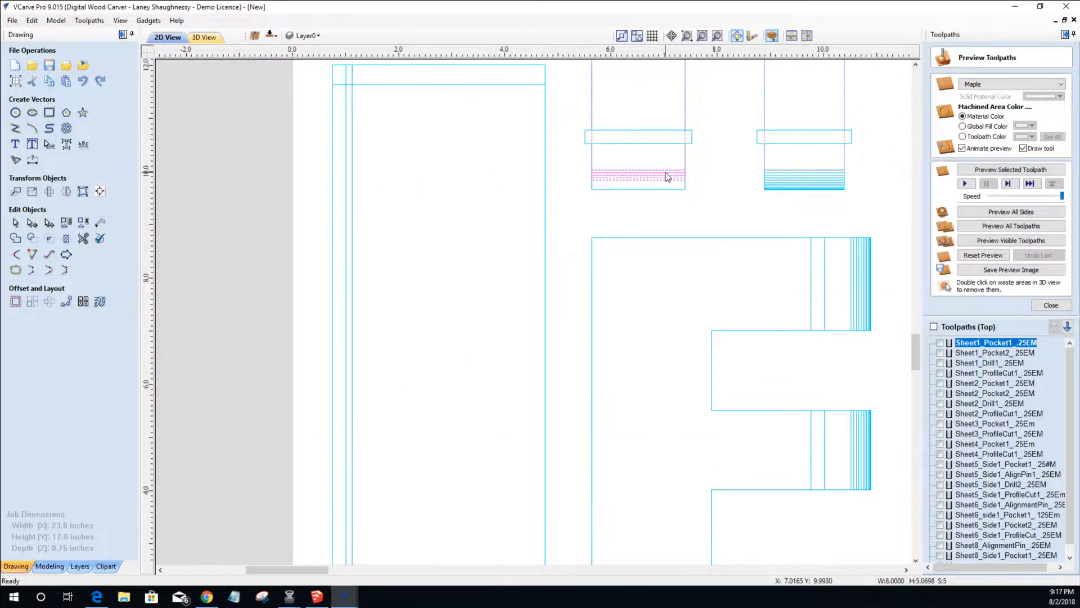
scroll(667, 177, down, 3)
scroll(675, 171, up, 8)
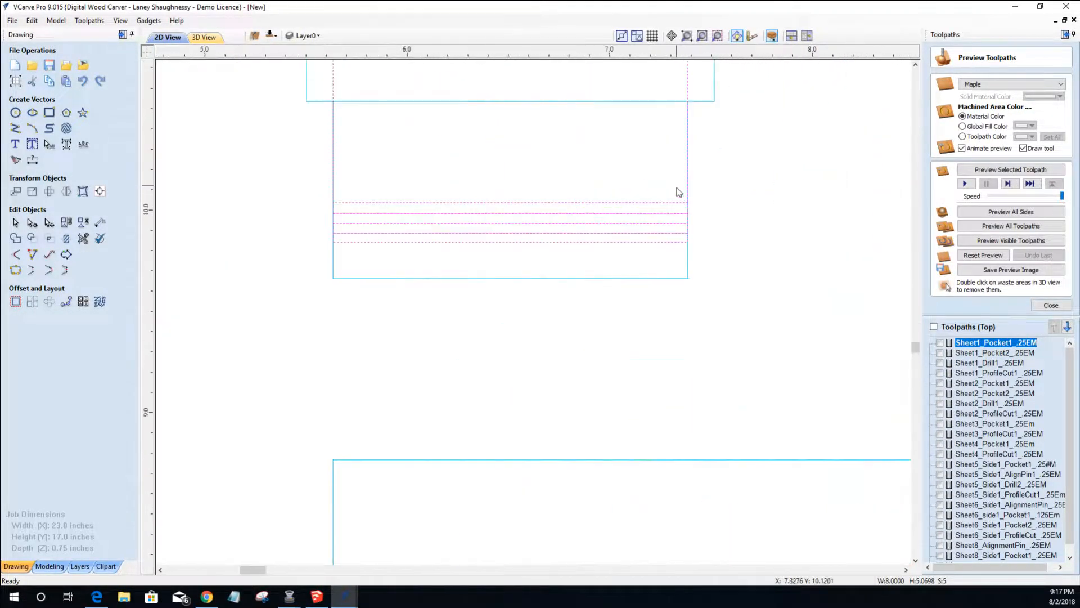
scroll(677, 188, up, 2)
click(653, 294)
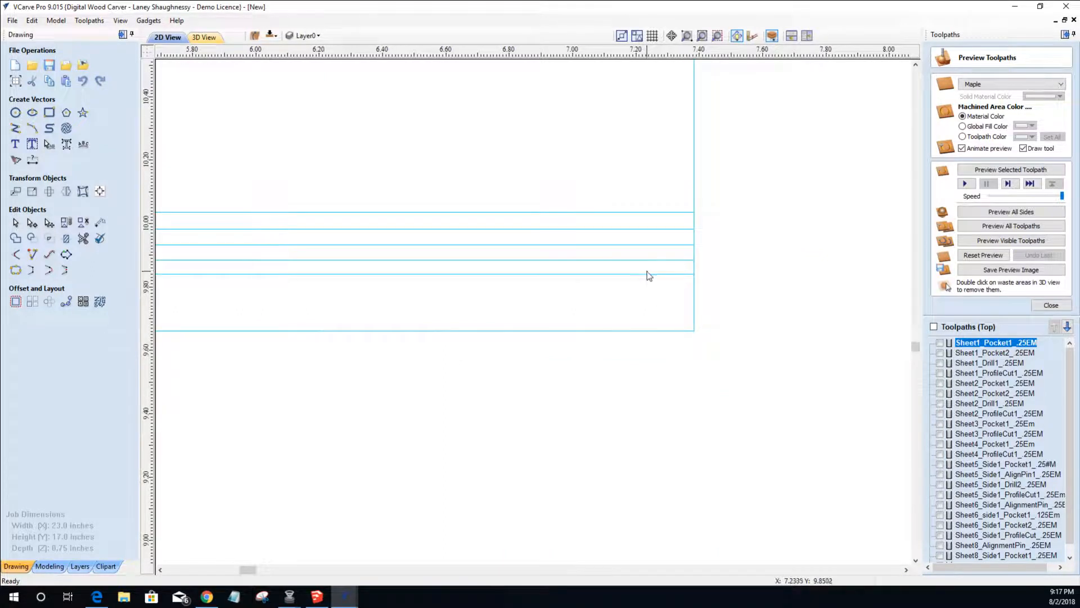
- Delete the remaining closely spaced strip vectors at the tip of the upper comb's left finger
click(647, 274)
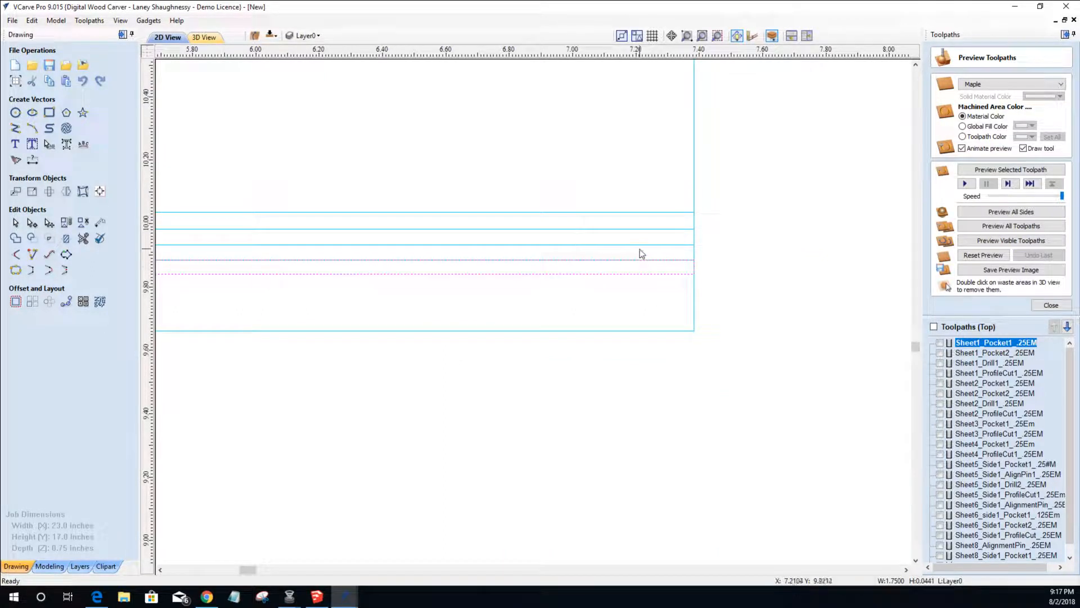
shift+click(640, 247)
shift+click(639, 231)
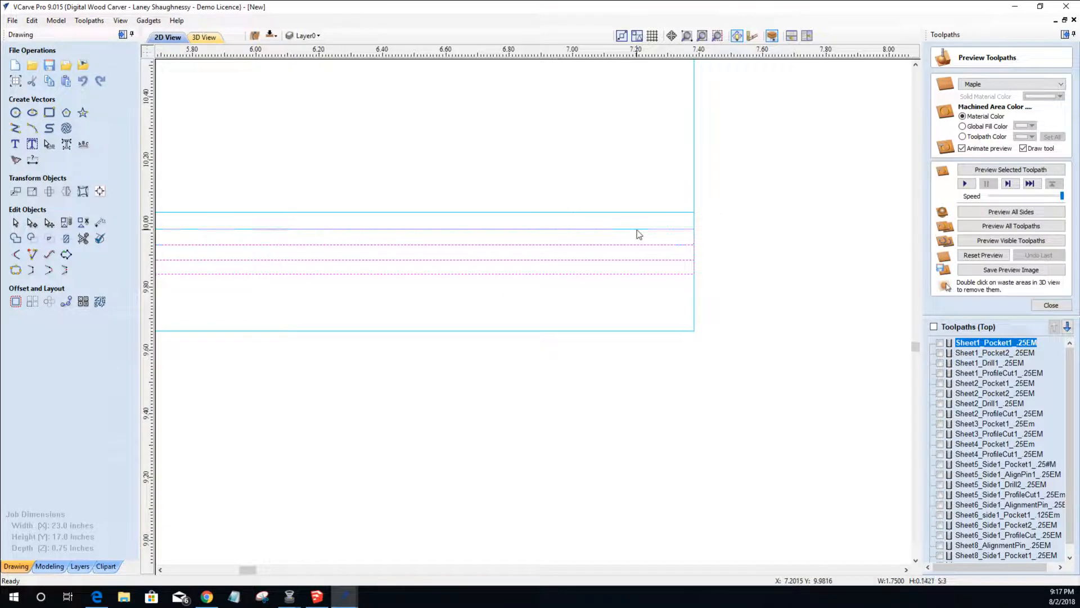
key(Delete)
click(638, 229)
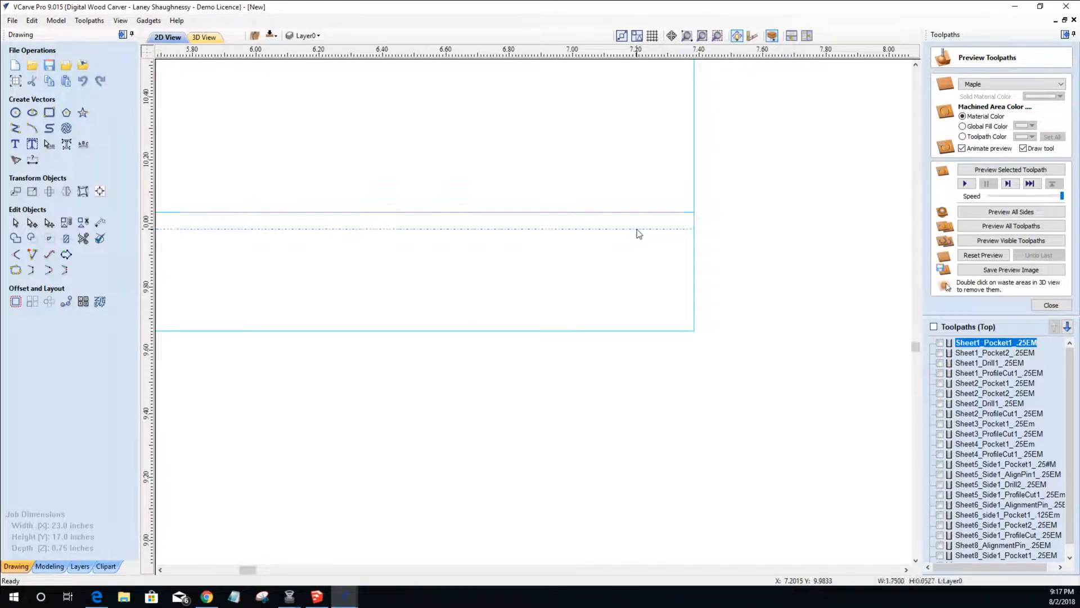
key(Delete)
- Select the overlapping comb outlines and the left finger's end rectangle to check which vectors form the fingertip
click(635, 213)
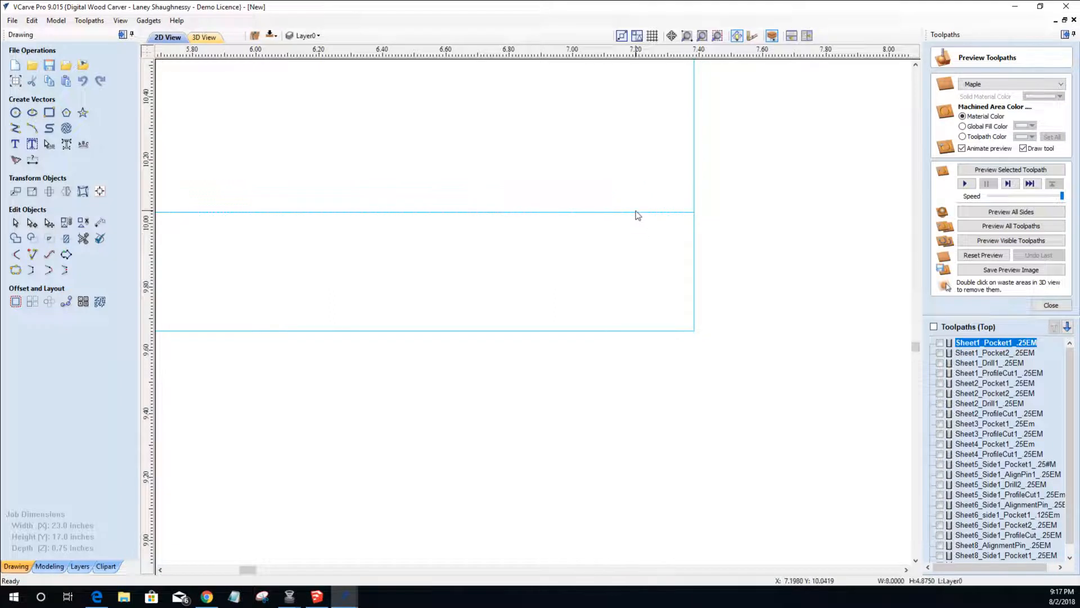
scroll(656, 256, down, 3)
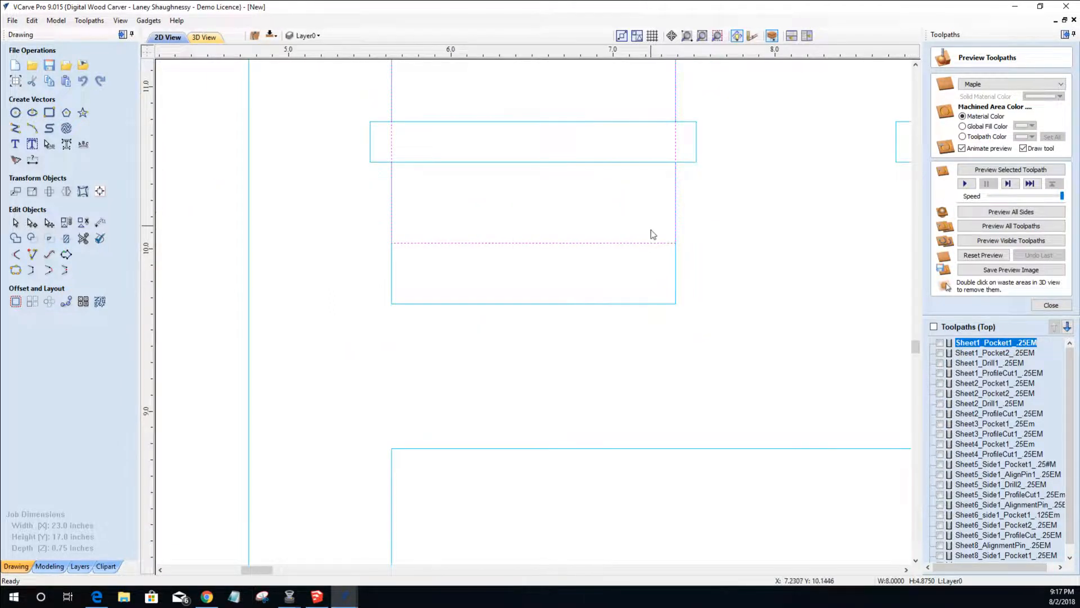
scroll(647, 343, down, 2)
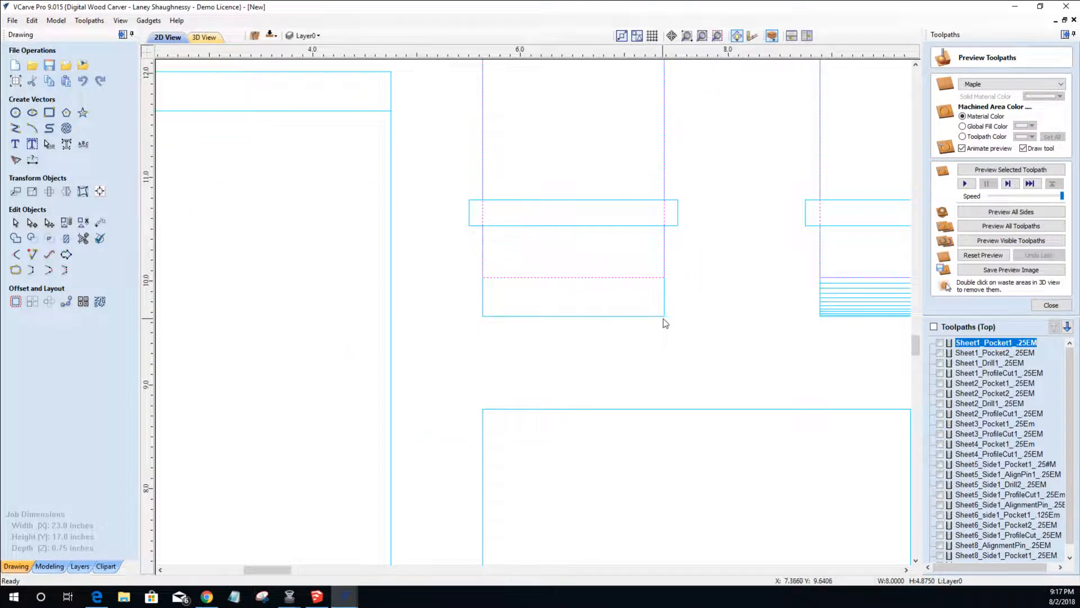
click(664, 317)
scroll(484, 201, down, 4)
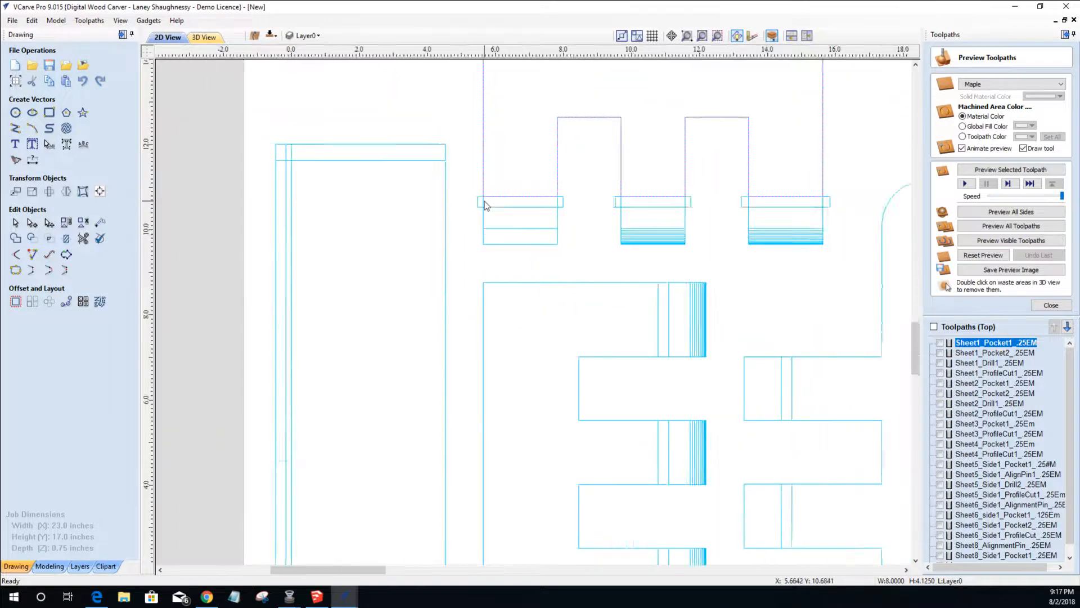
scroll(484, 201, up, 4)
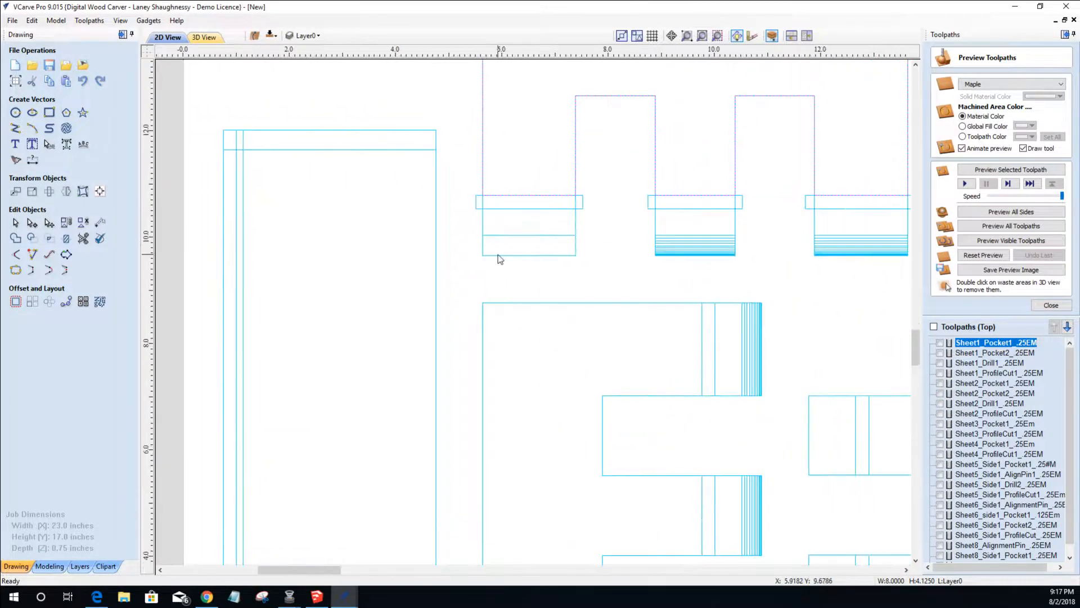
click(499, 255)
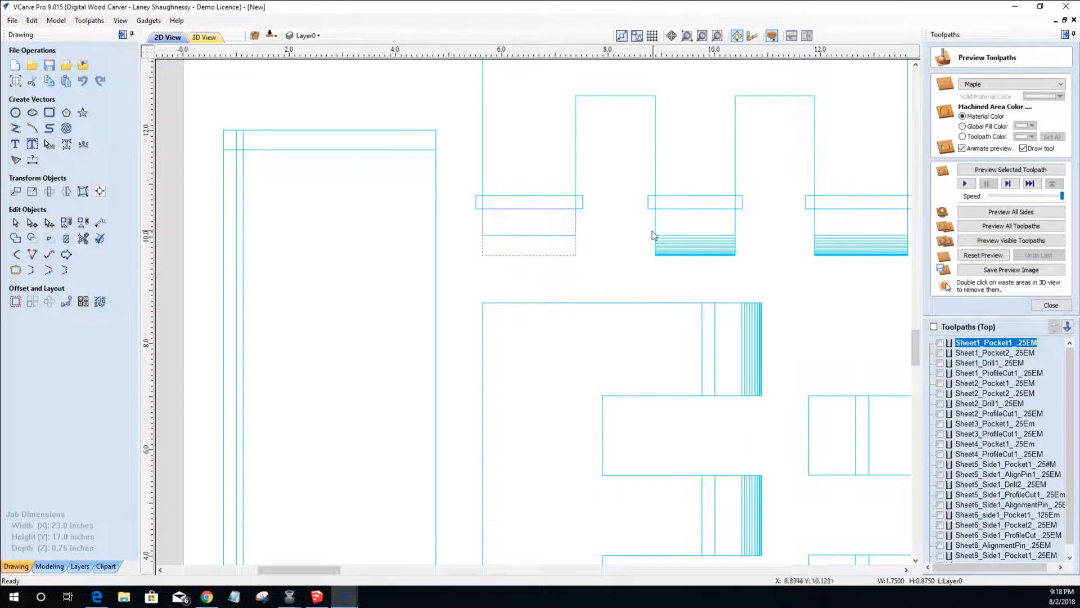
- Delete the closely spaced strip vectors at the tip of the upper comb's middle finger, keeping the outer end line
drag(648, 238, 753, 273)
key(Delete)
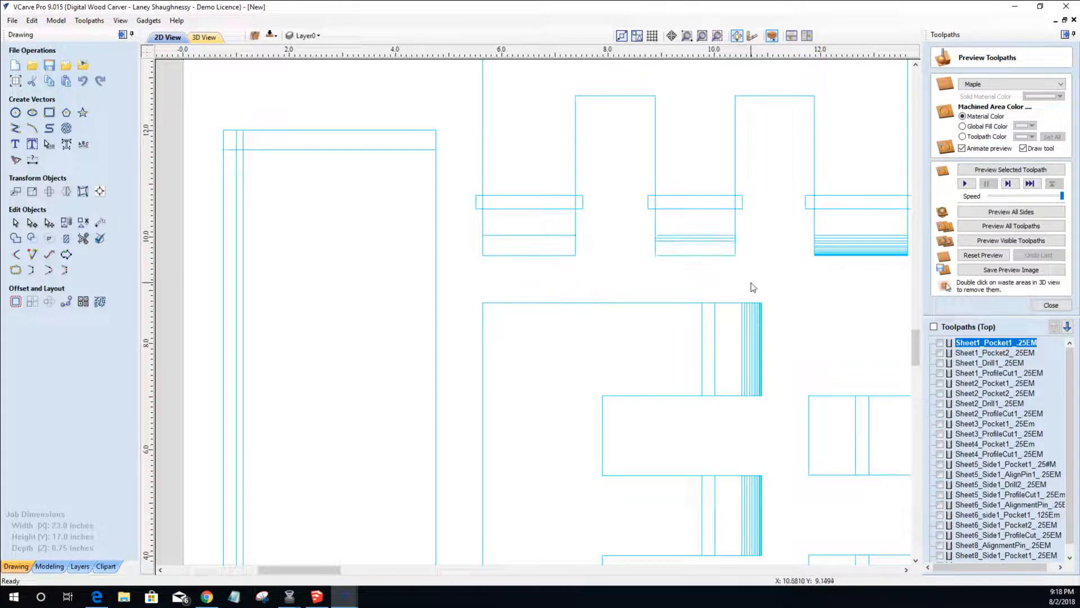
click(700, 242)
key(Delete)
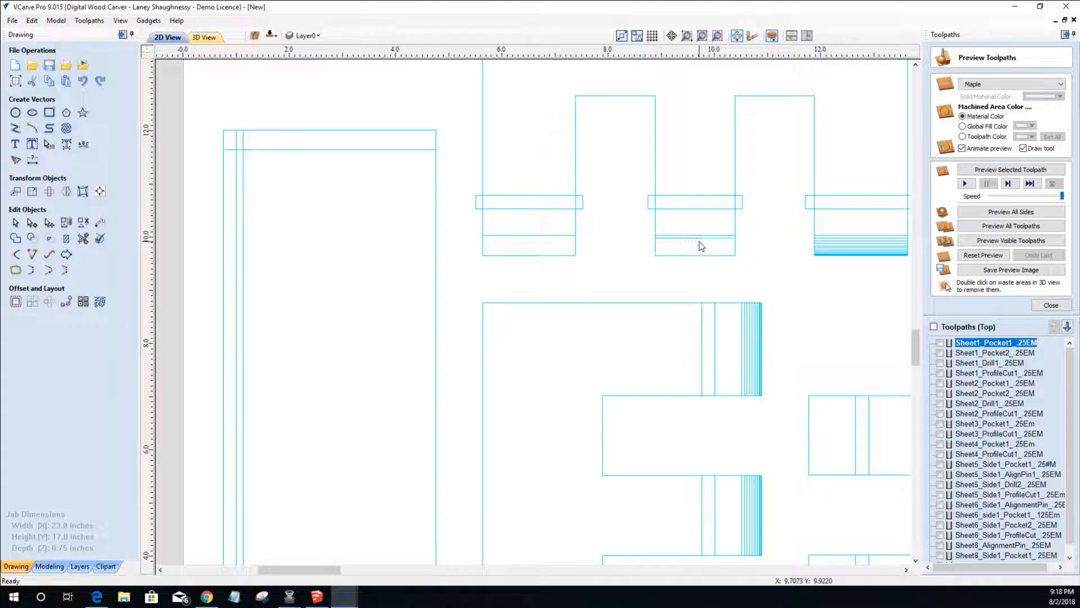
click(700, 242)
key(Delete)
- Delete the duplicate upper comb outline that ends beyond the groove rectangles, just short of the fingertips
scroll(700, 242, down, 3)
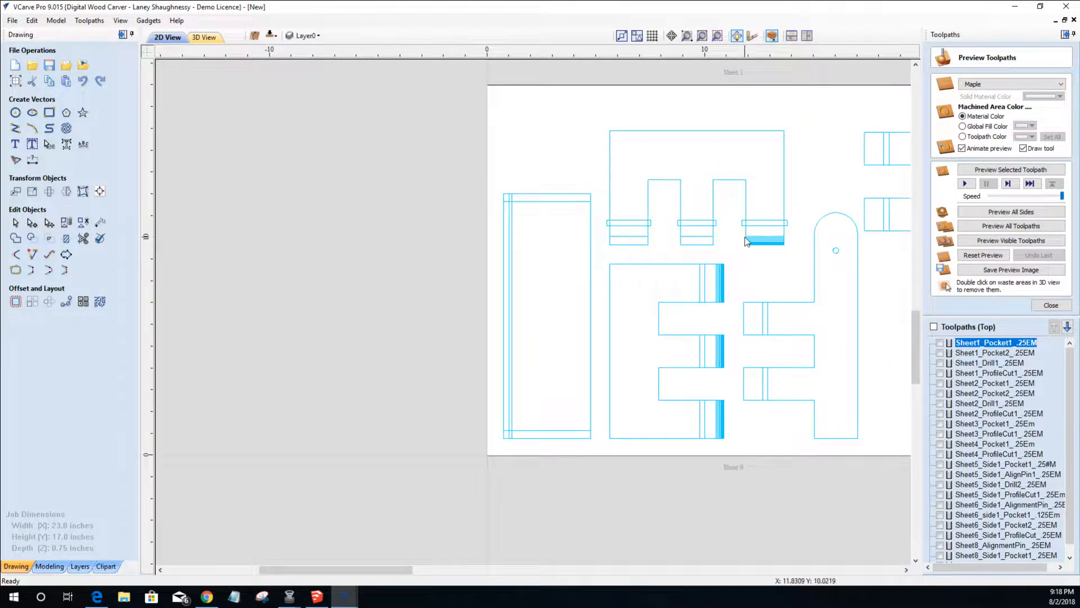
scroll(746, 241, up, 2)
scroll(746, 241, up, 1)
click(508, 236)
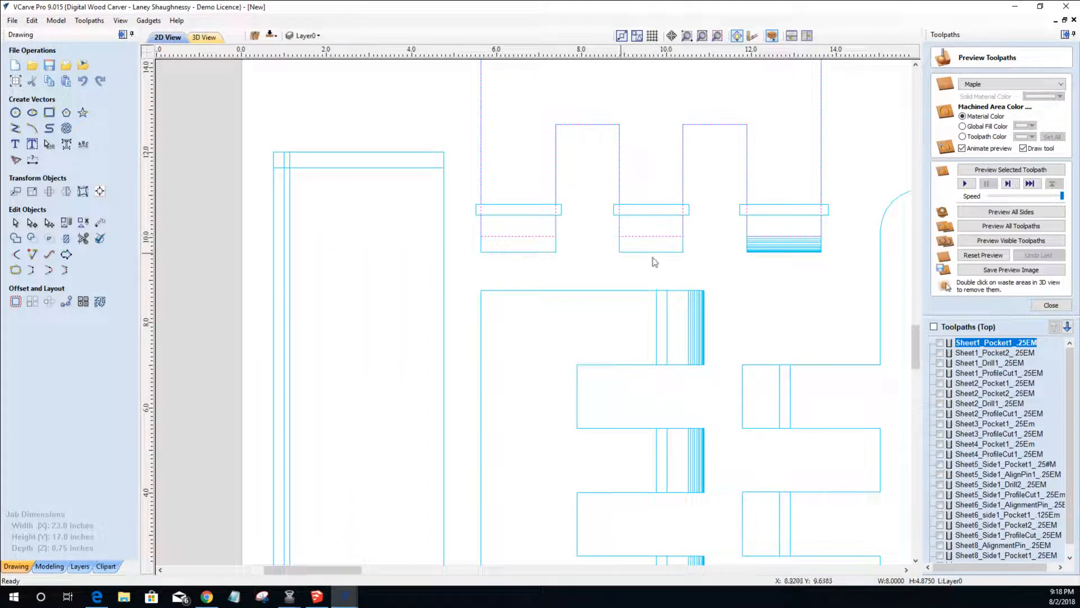
- Delete the strip vectors at the tip of the upper comb's right finger, keeping its end rectangle
click(756, 268)
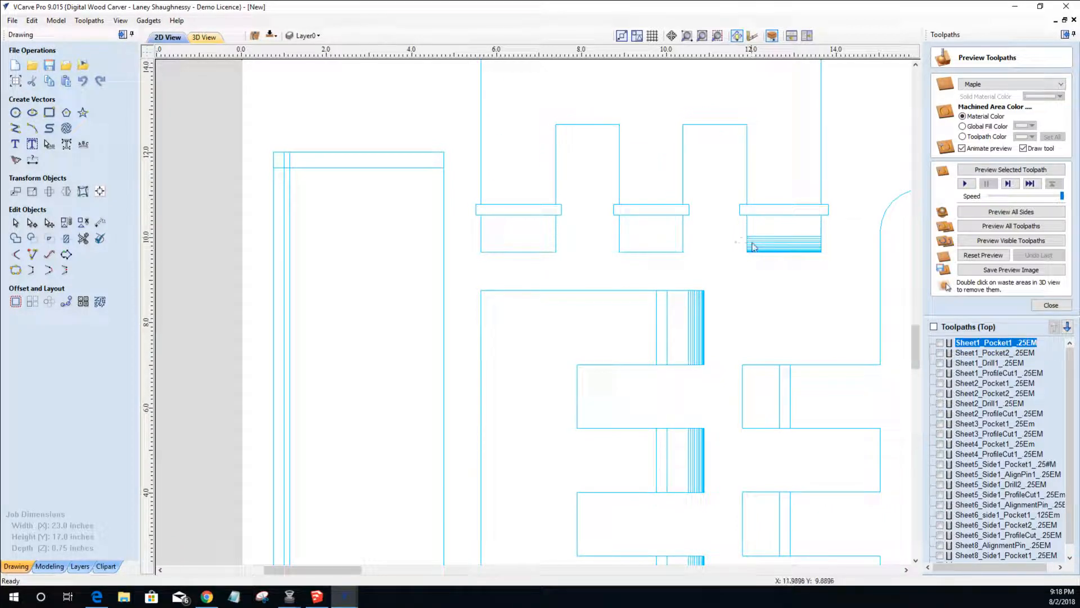
drag(816, 258, 836, 262)
key(Delete)
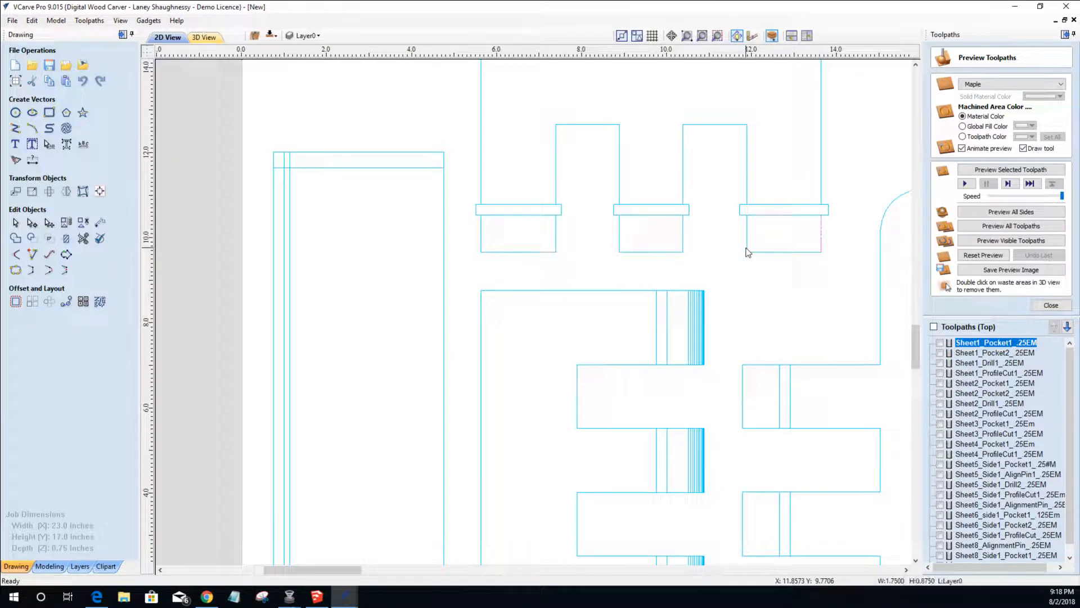
- Select the finger-end rectangles and the remaining comb outline to check where they meet the groove rectangles
click(684, 252)
click(541, 208)
click(633, 208)
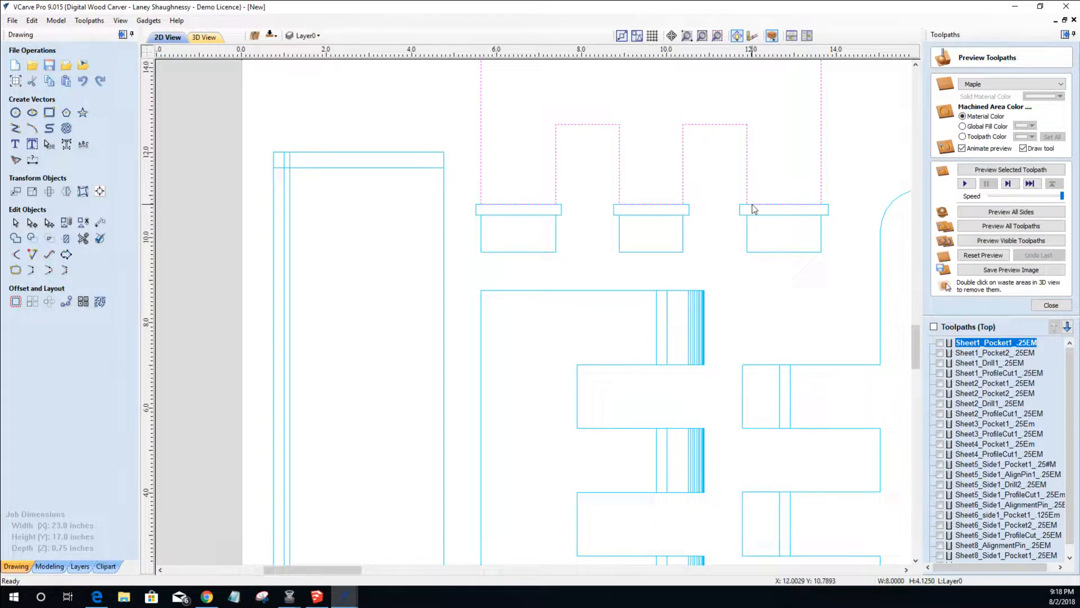
click(742, 209)
- Delete the three spans of the upper comb outline that cross the fingers along the groove rectangles, using node editing
click(747, 180)
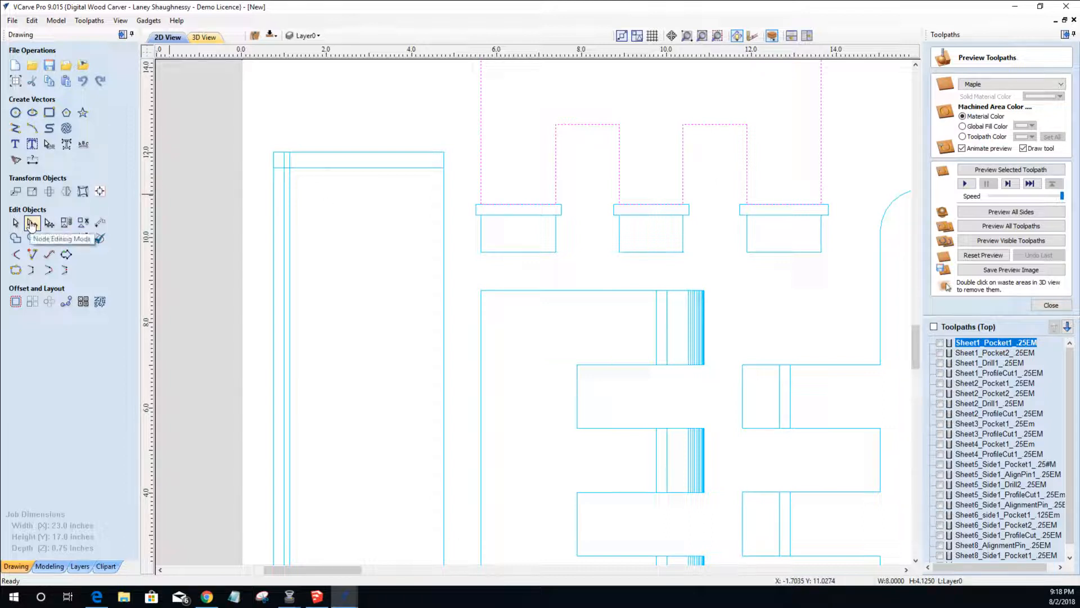
click(31, 224)
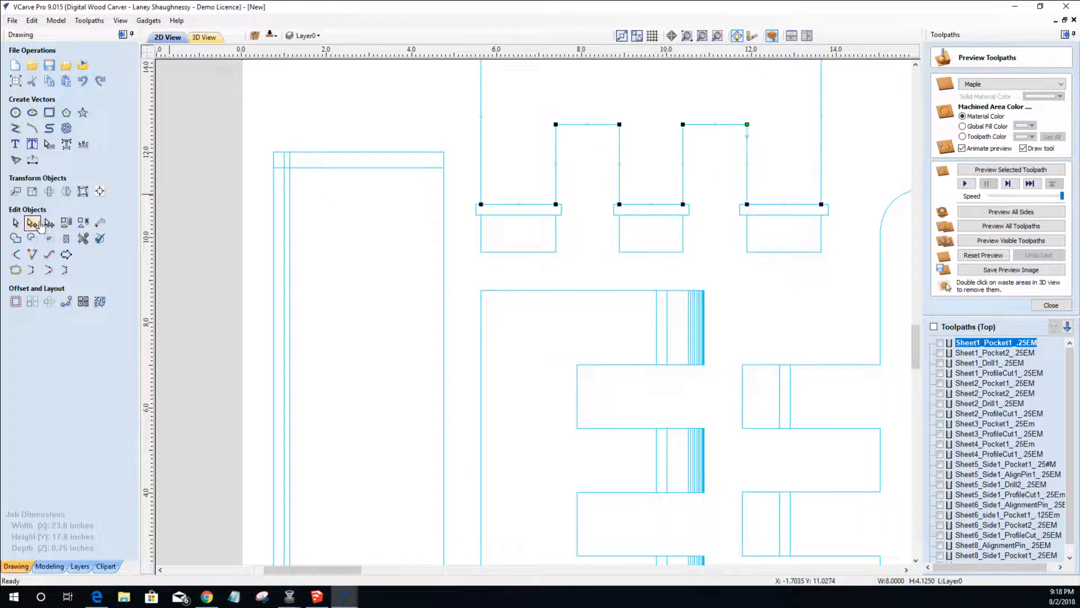
right_click(503, 207)
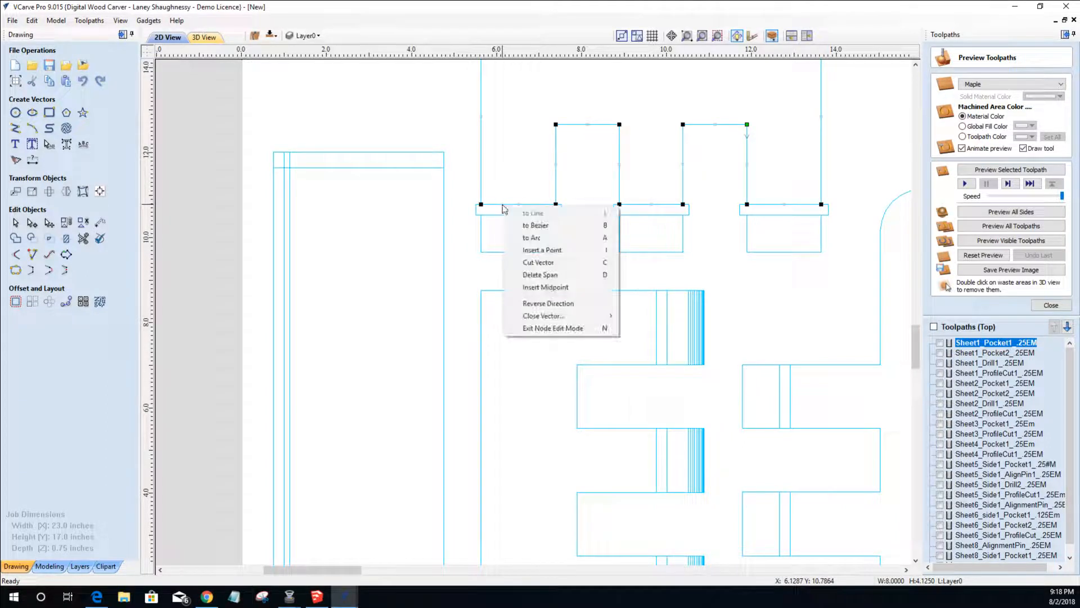
click(539, 275)
right_click(644, 209)
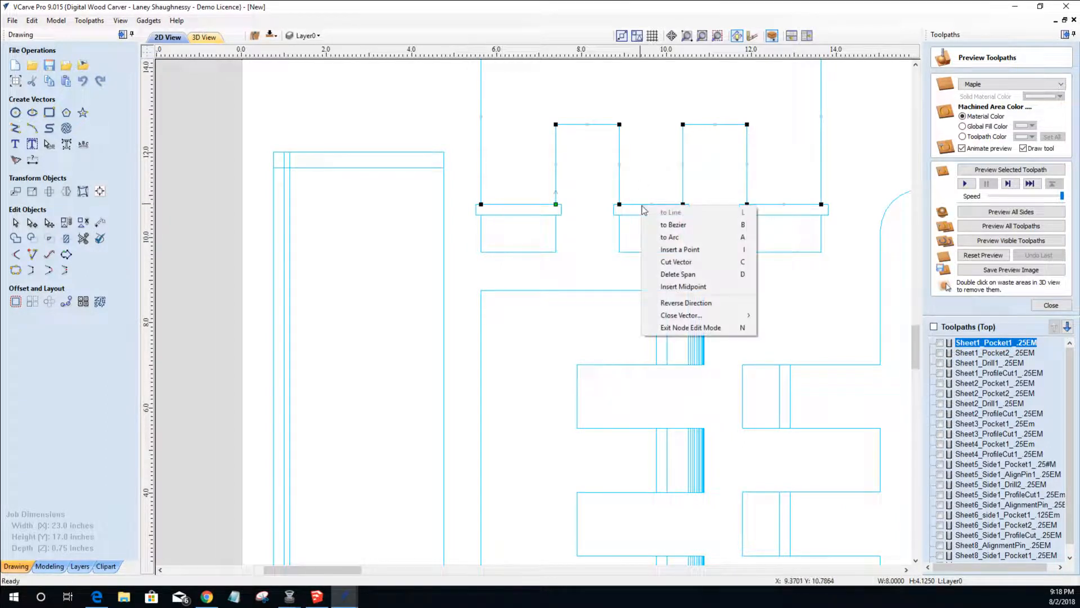
click(729, 274)
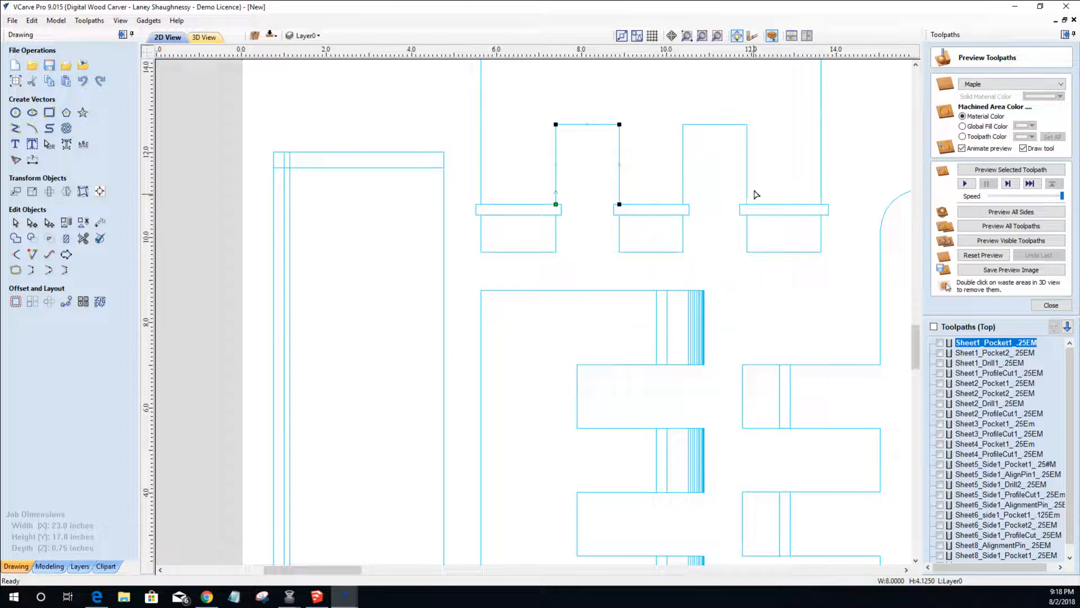
click(748, 194)
right_click(763, 209)
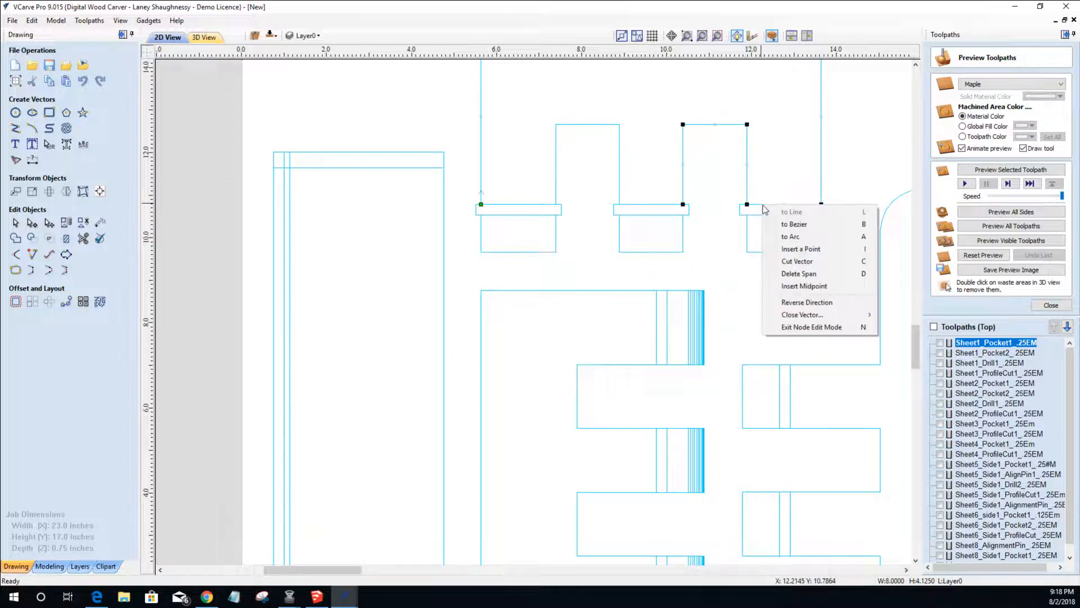
click(799, 273)
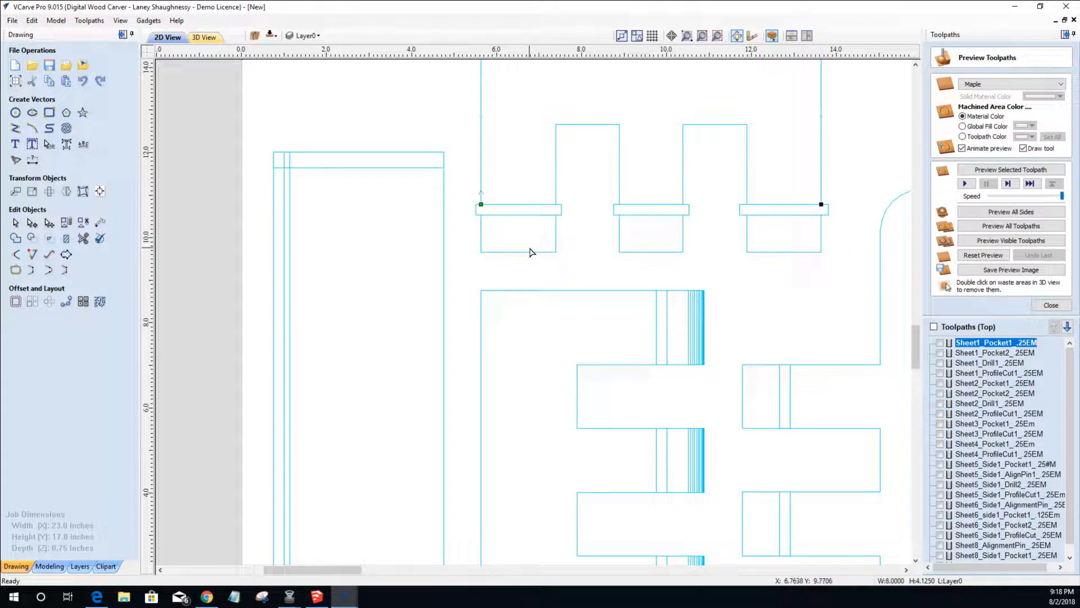
- Delete the span bordering the groove in each of the three finger-end rectangles, leaving them open toward the comb
right_click(504, 216)
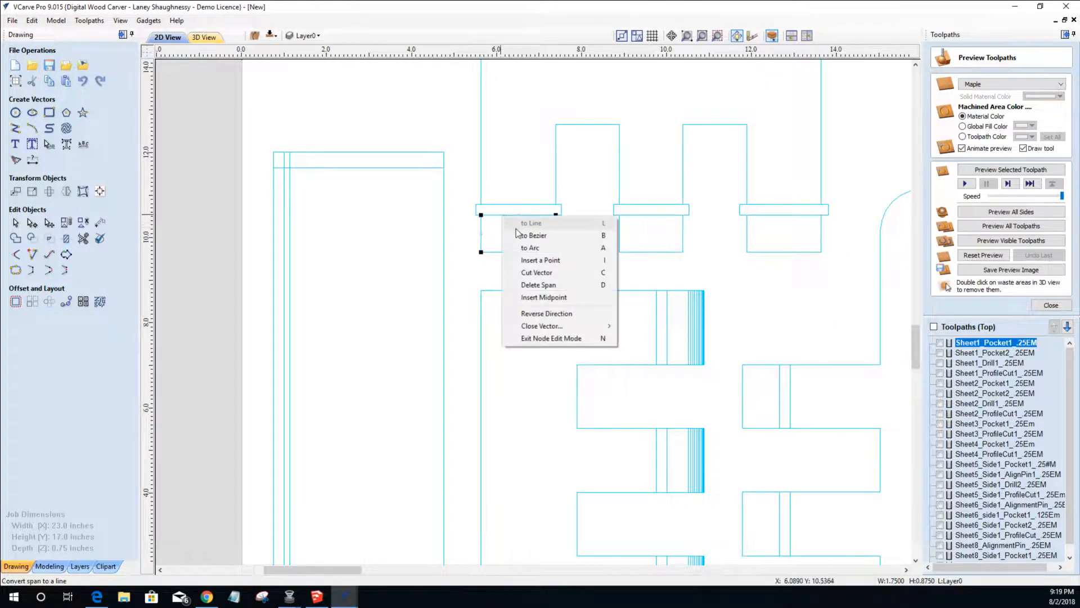
click(568, 285)
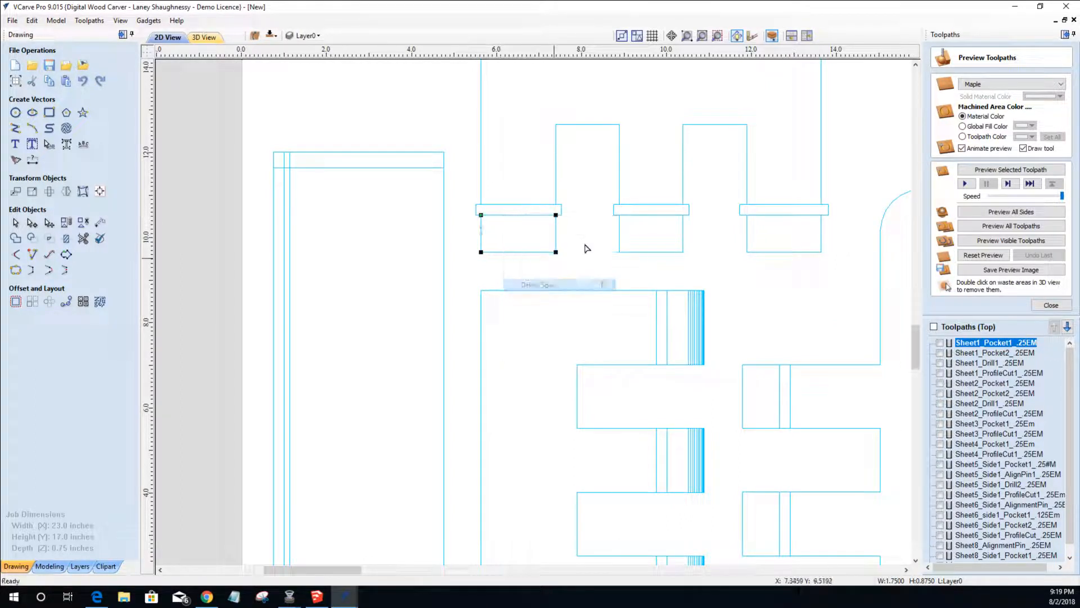
click(630, 253)
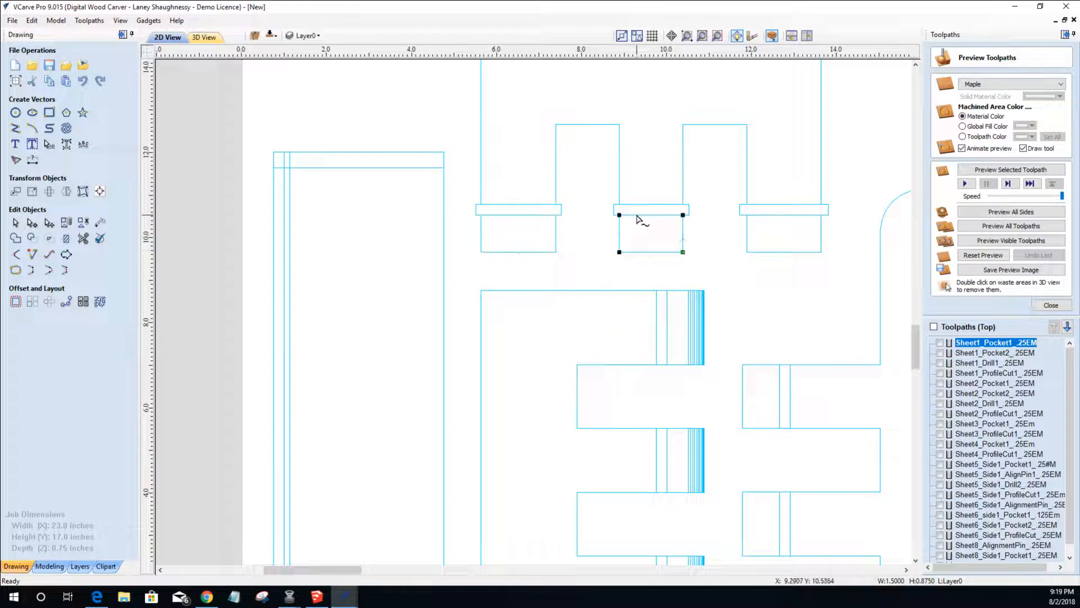
right_click(638, 218)
click(703, 286)
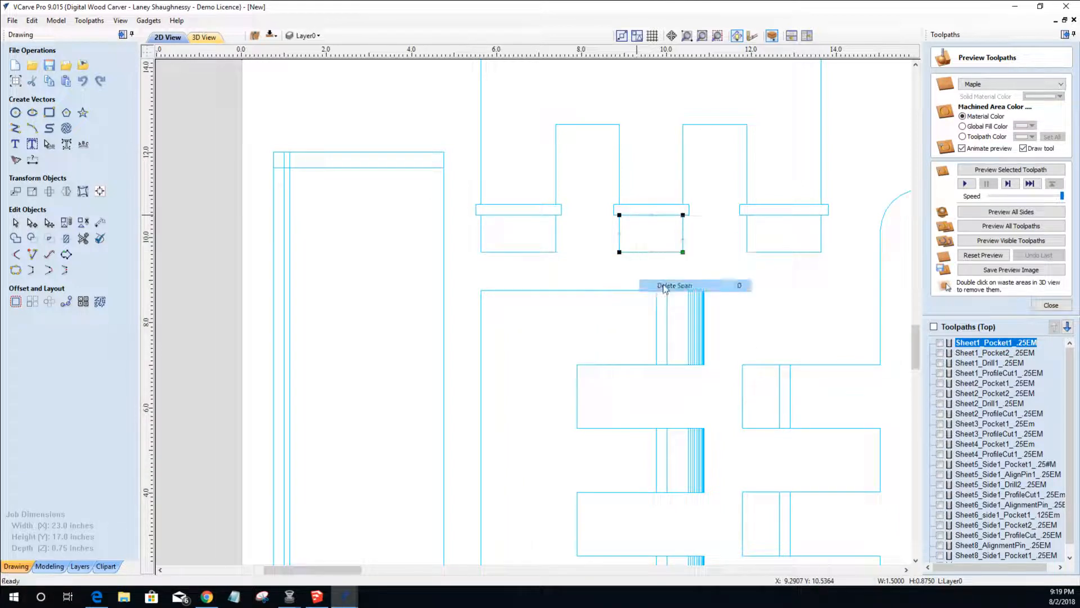
click(761, 252)
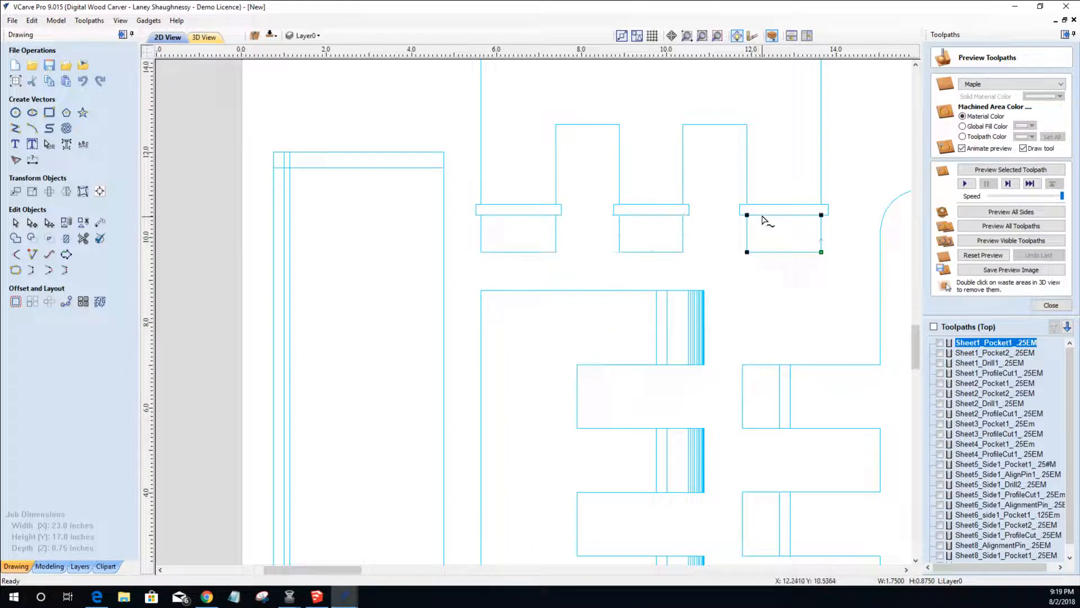
right_click(766, 215)
click(786, 286)
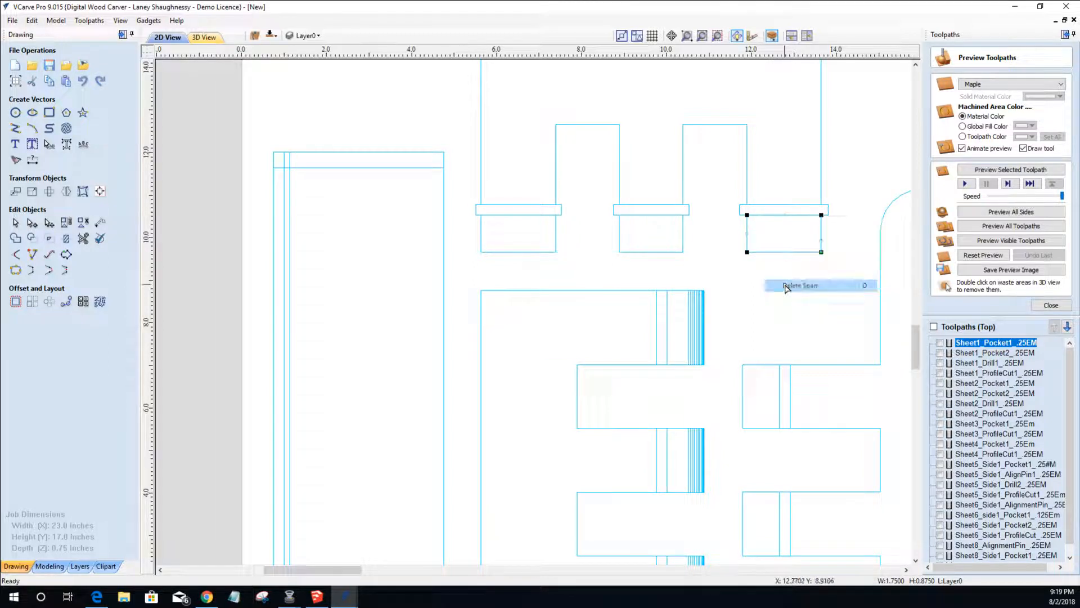
- Join the open comb outline segments and the three fingertip vectors with straight lines into one closed outline
click(31, 230)
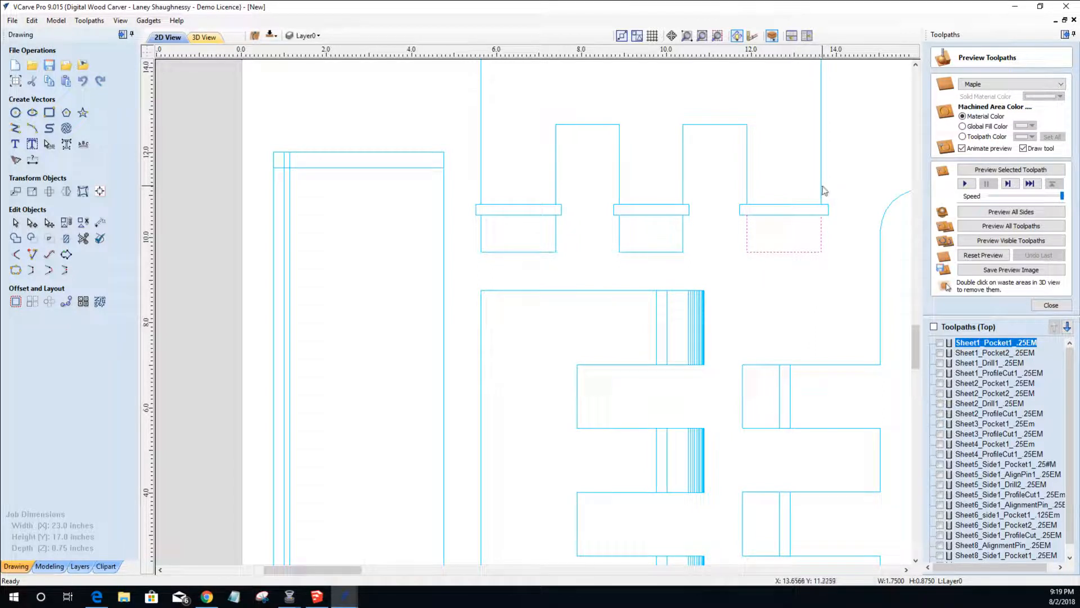
shift+click(821, 188)
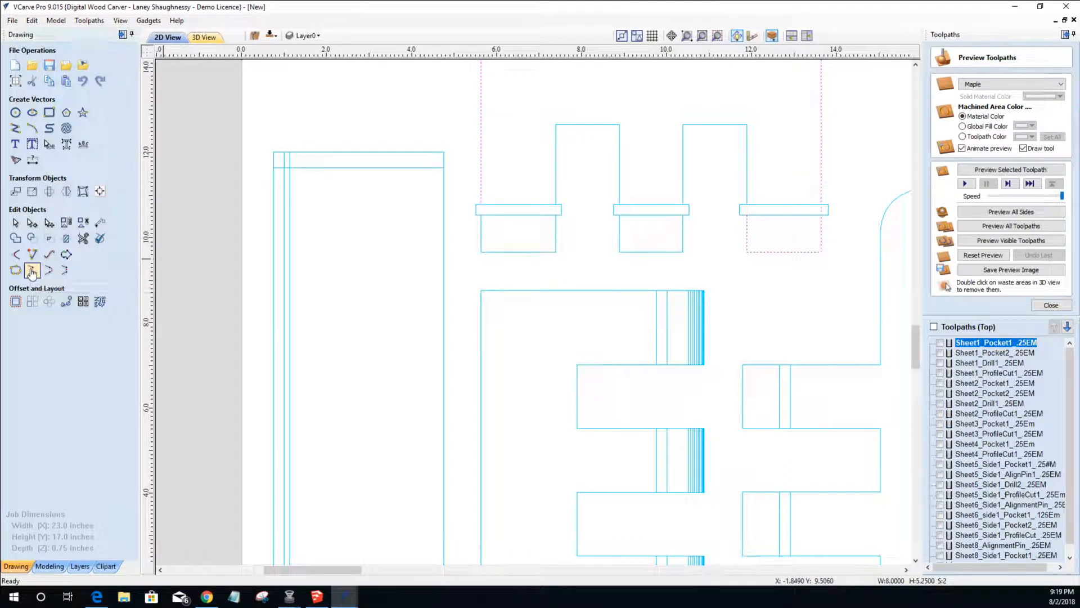
shift+click(727, 126)
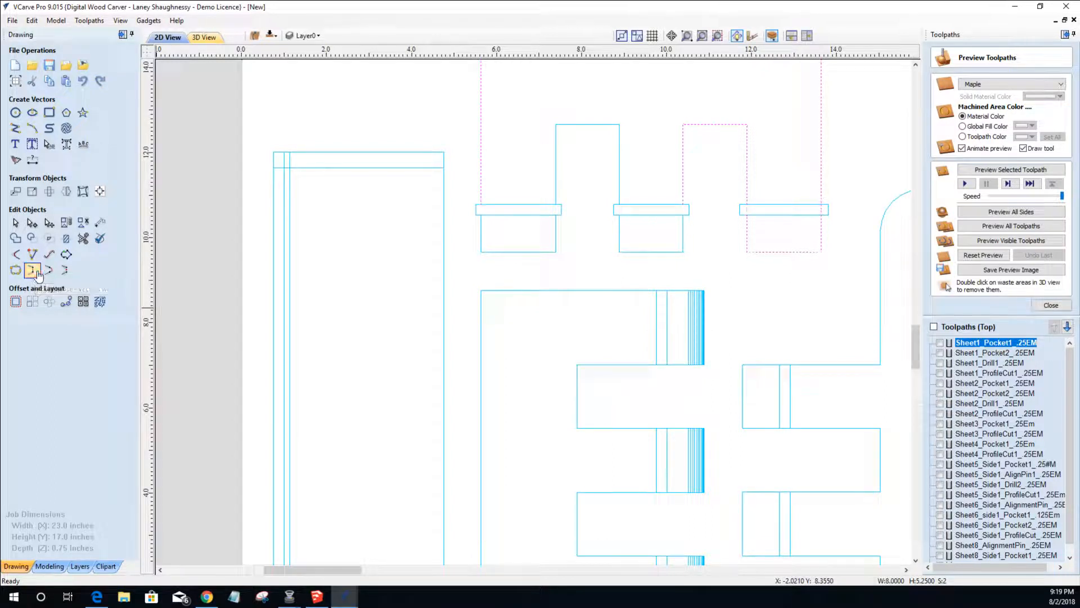
shift+click(679, 253)
shift+click(619, 153)
shift+click(550, 252)
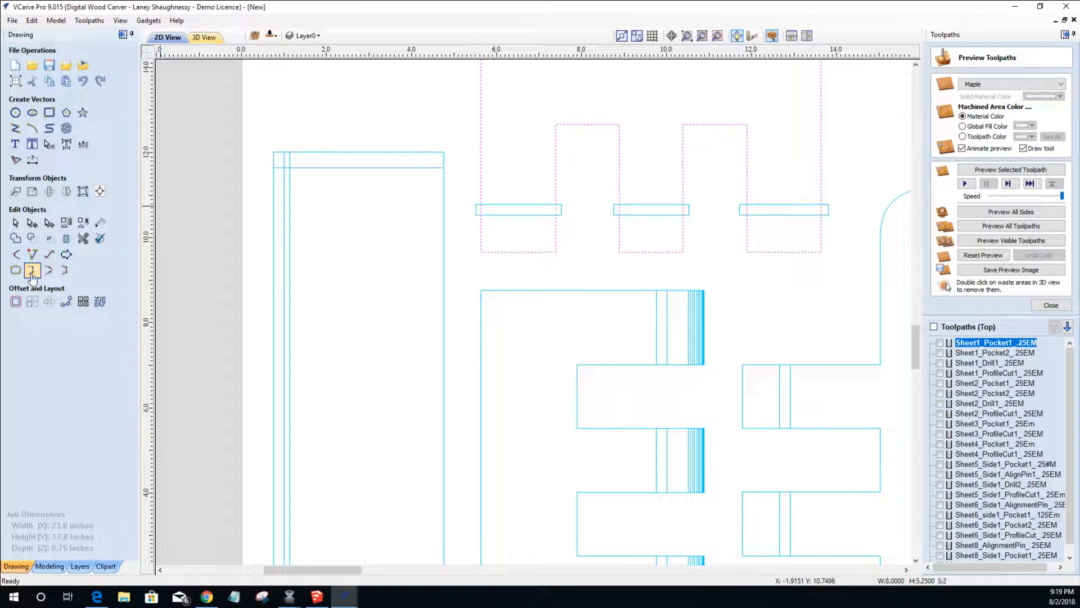
scroll(819, 296, down, 1)
scroll(738, 231, up, 1)
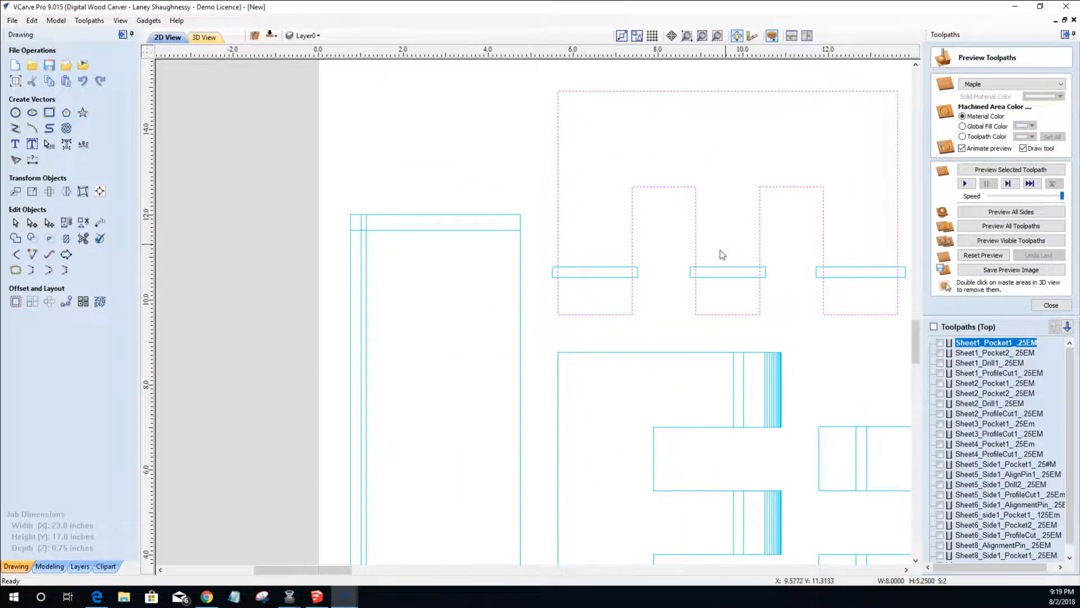
click(617, 270)
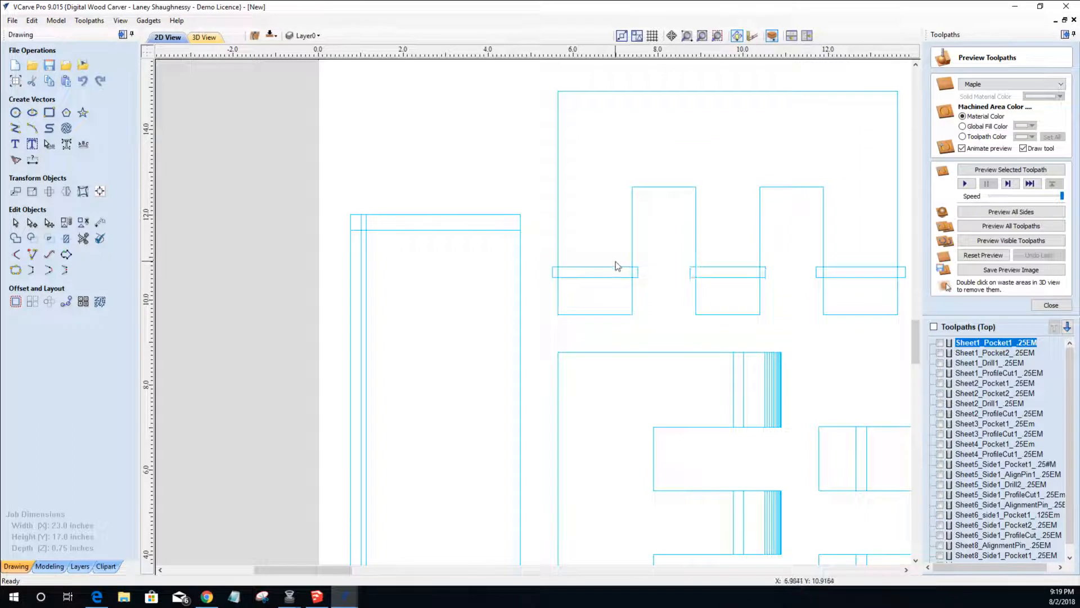
- Ungroup the lower comb-shaped part so that its outline, grooves and fingertip strips can be selected separately
click(618, 271)
click(838, 273)
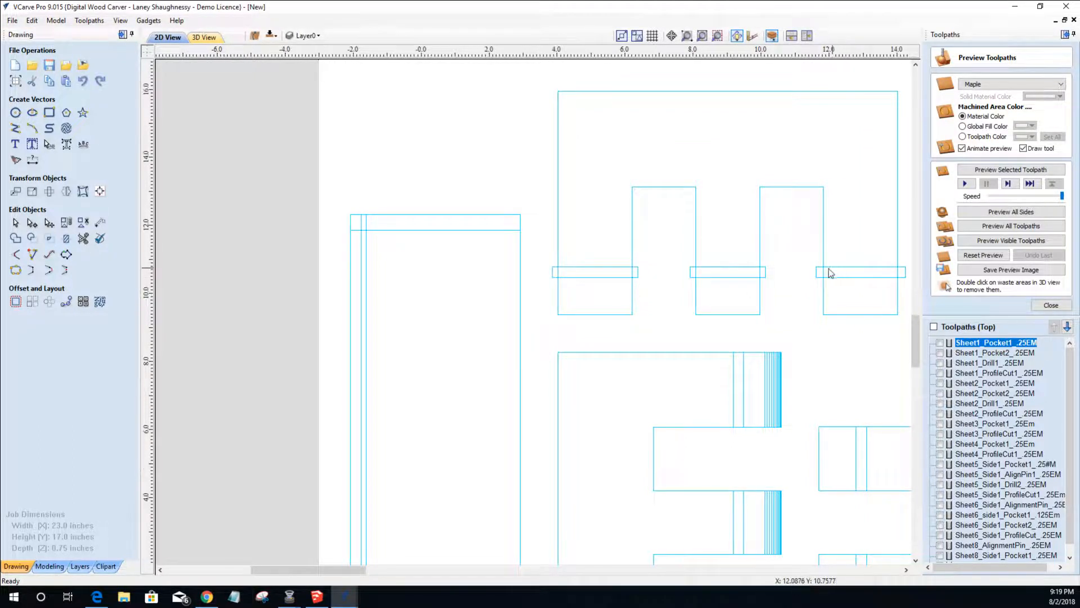
scroll(822, 275, down, 6)
scroll(723, 303, up, 8)
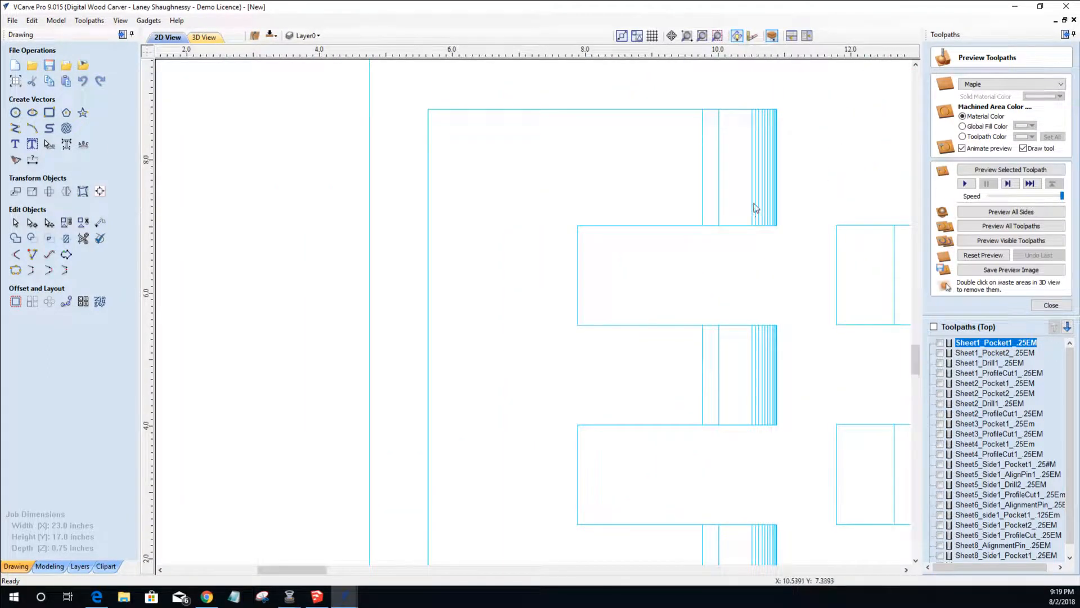
scroll(755, 207, down, 1)
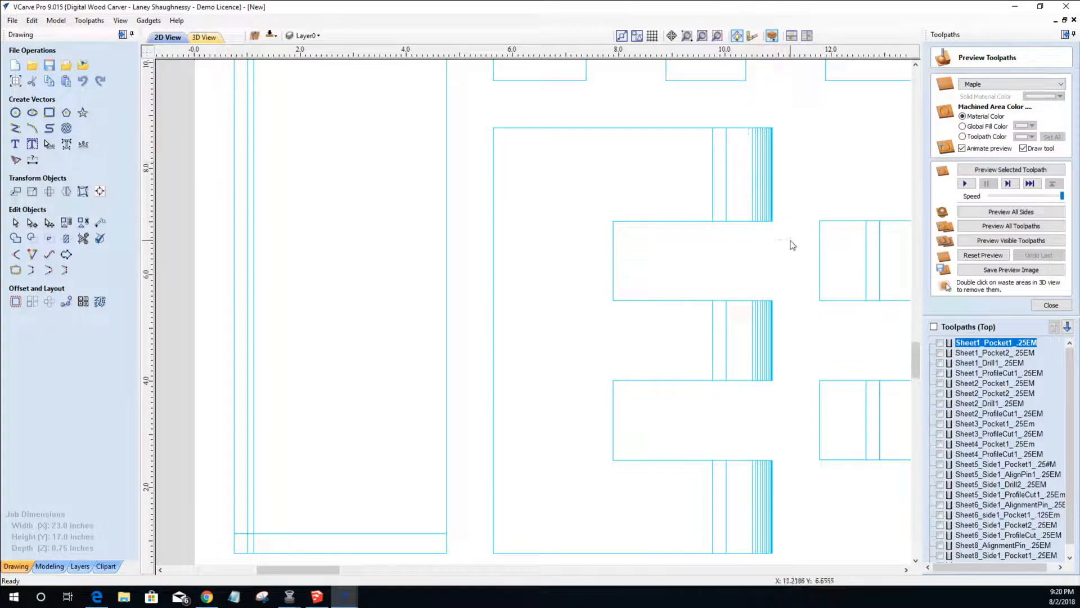
click(756, 207)
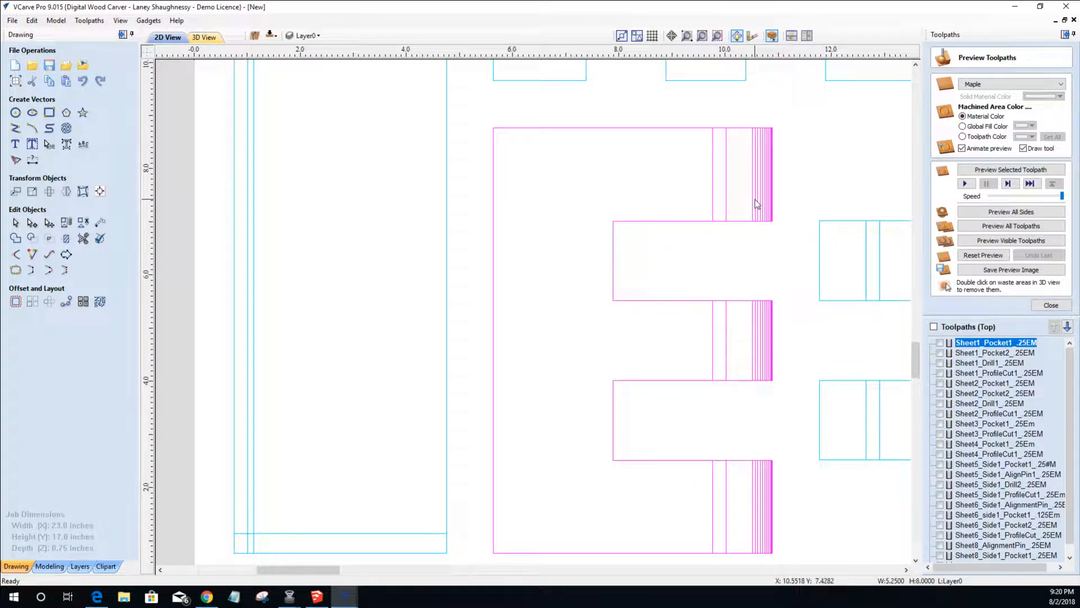
- Delete the stack of closely spaced strips at the tip of each of the lower comb's three fingers
drag(731, 111, 796, 255)
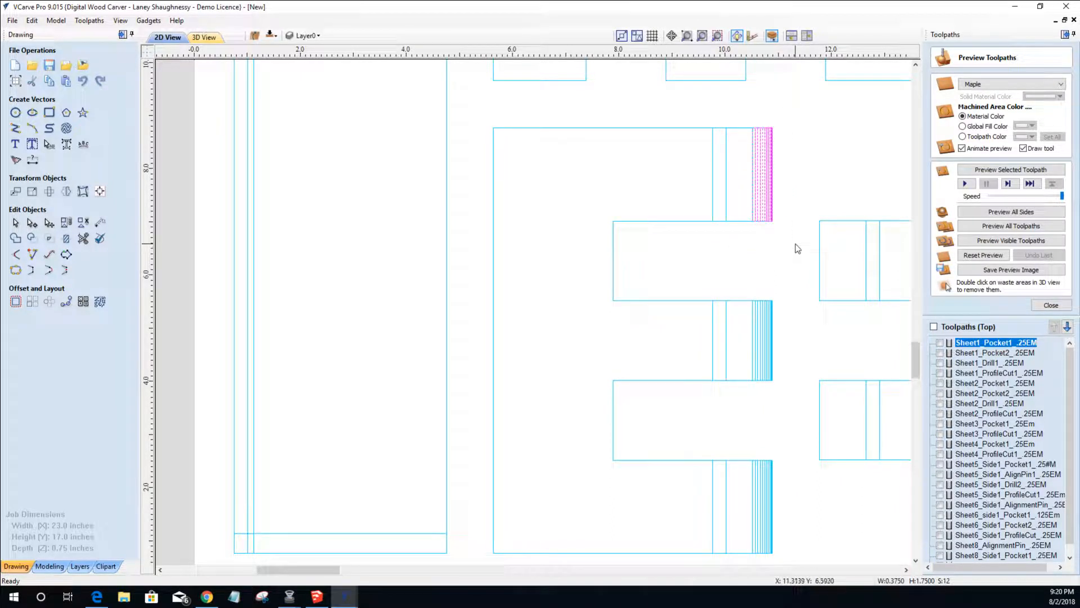
key(Delete)
drag(744, 289, 787, 386)
key(Delete)
scroll(743, 441, down, 2)
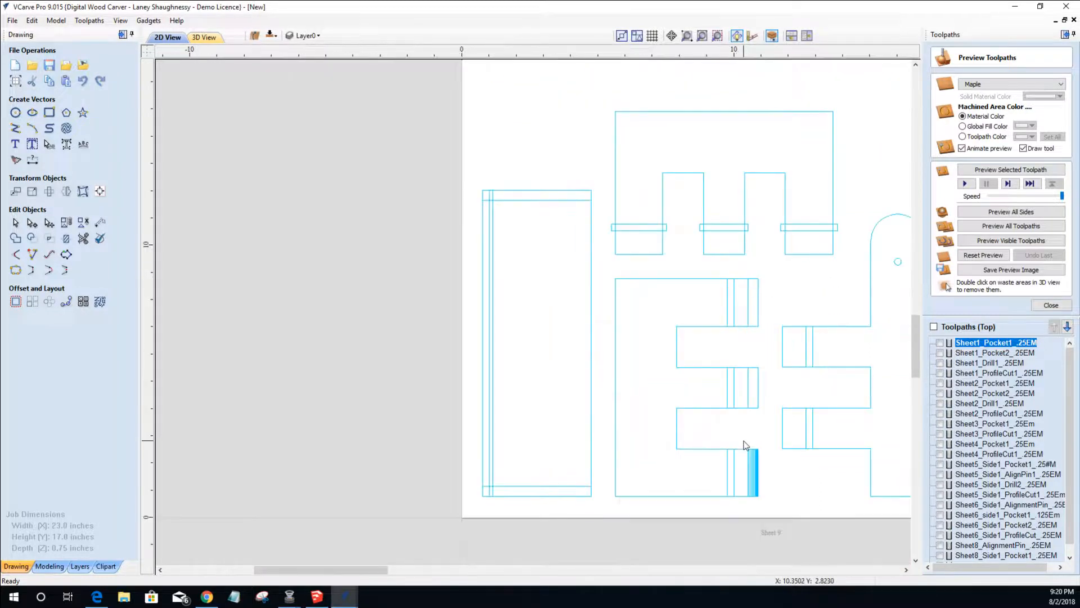
drag(763, 488, 771, 508)
key(Delete)
scroll(712, 465, up, 1)
scroll(715, 470, up, 1)
- Lengthen the lower comb's three groove rectangles symmetrically past both finger edges, making the uppermost about 2.07 inches long
click(738, 474)
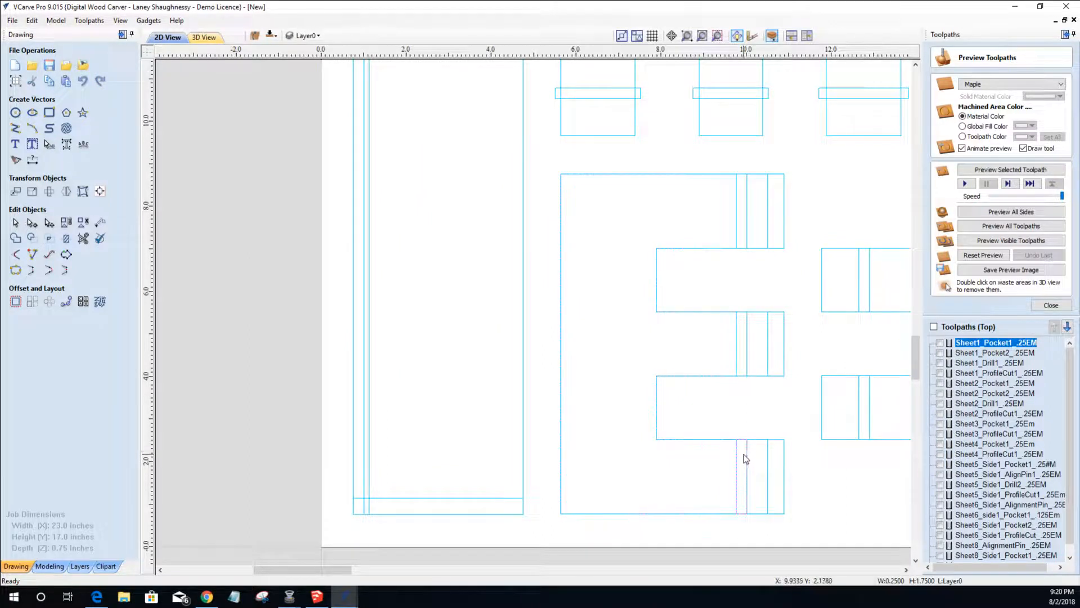
click(745, 459)
drag(741, 435, 741, 432)
click(746, 354)
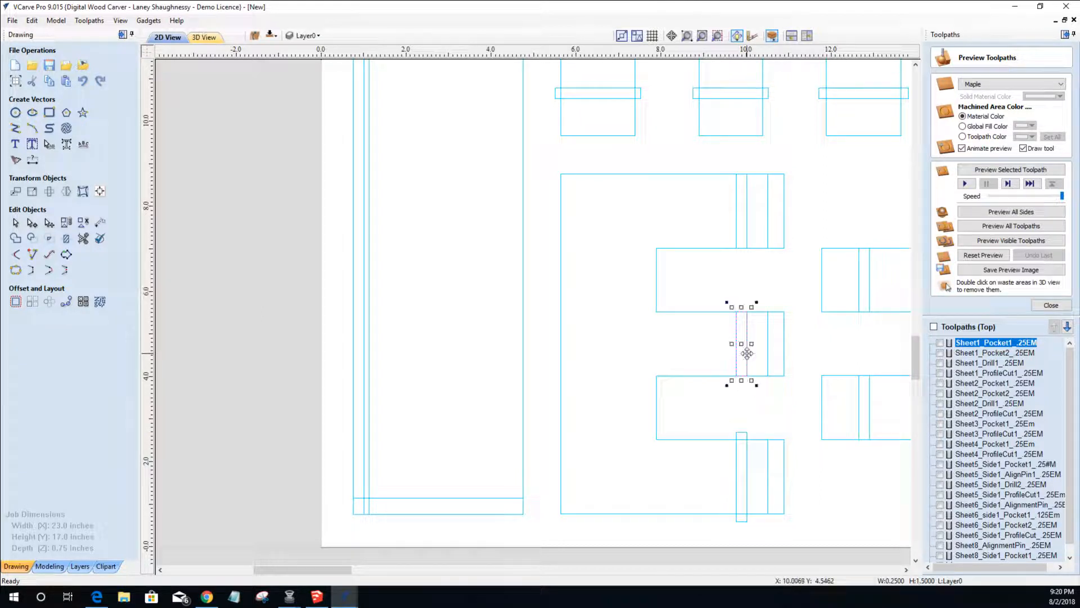
drag(741, 381, 740, 384)
click(747, 244)
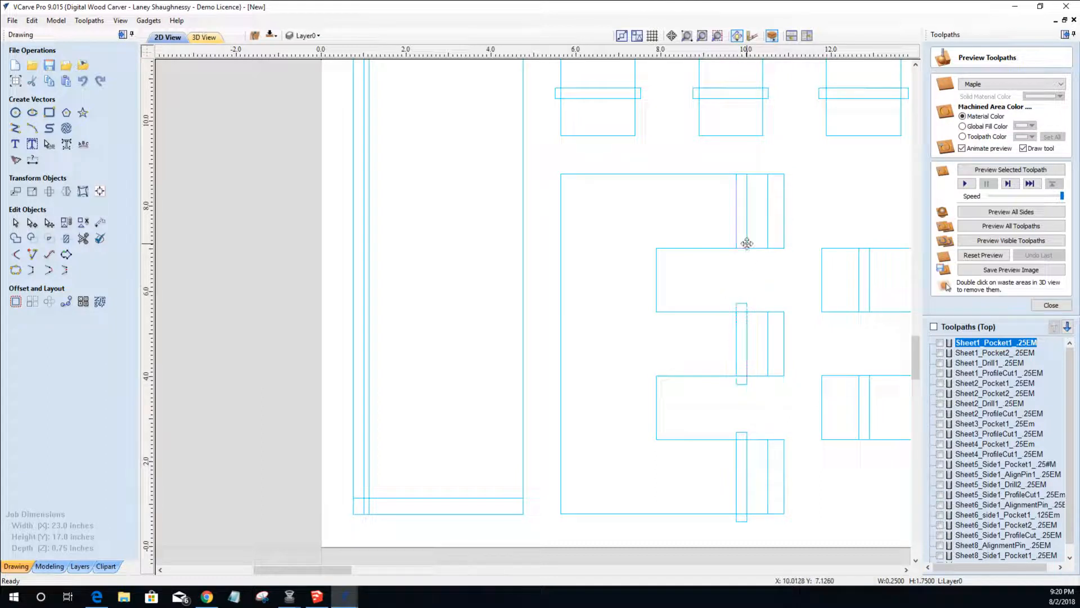
shift+drag(741, 249, 742, 255)
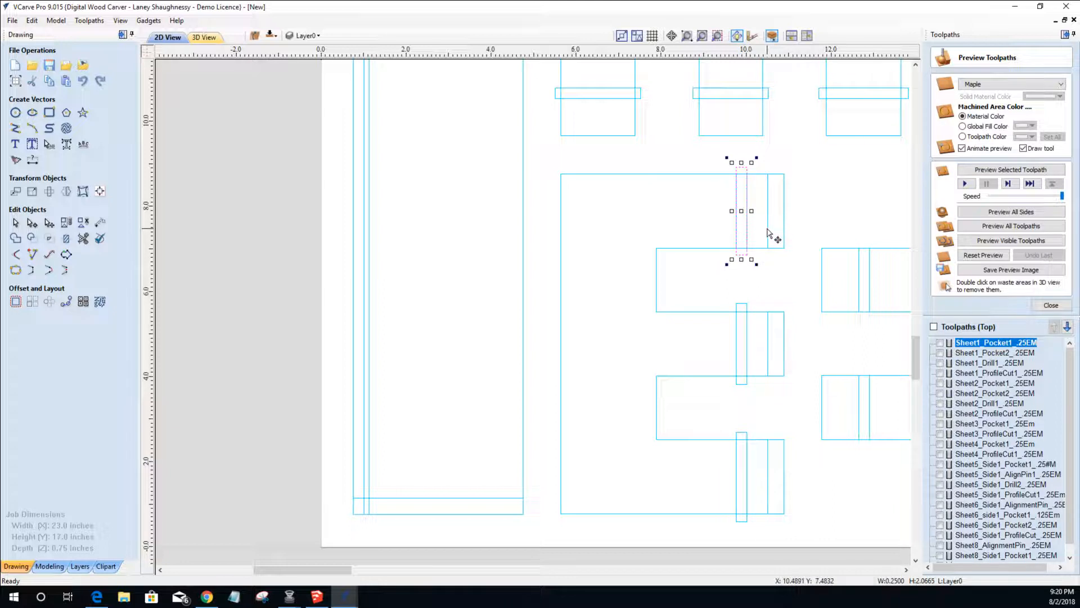
- Delete the leftover narrow rectangle at each of the lower comb's three fingertips and select the comb's main outline
click(785, 228)
key(Escape)
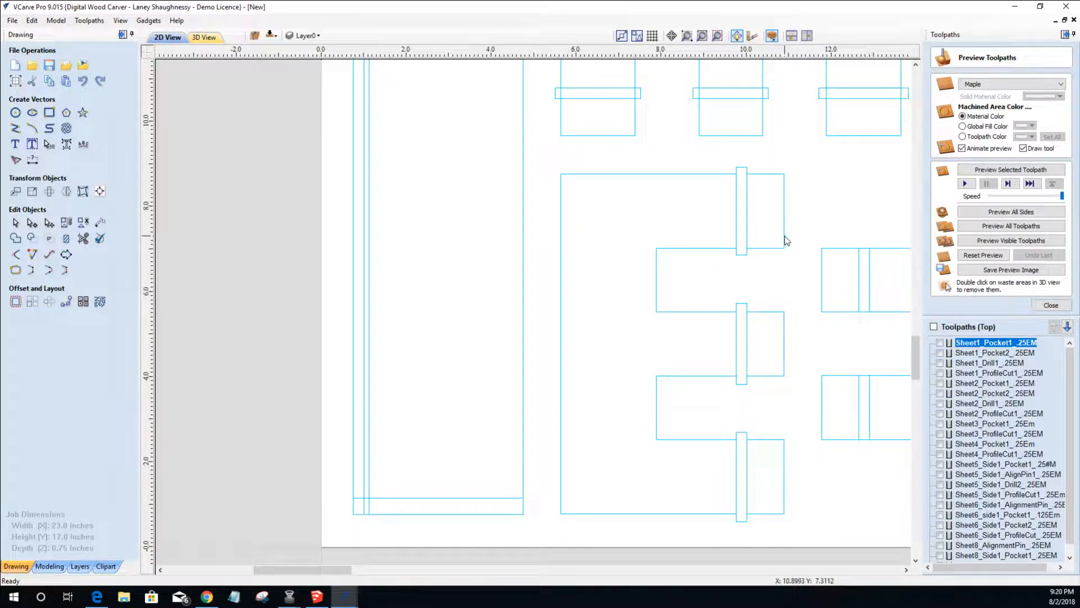
click(772, 312)
click(768, 439)
click(680, 439)
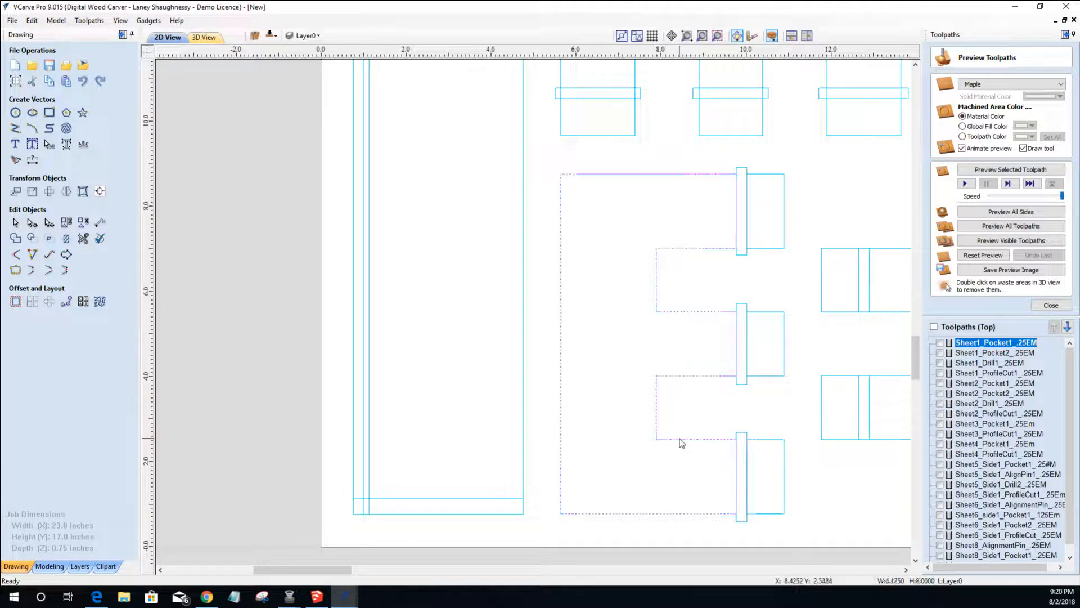
- Delete the three spans of the lower comb's main outline that run along the groove rectangles, using node editing
click(32, 223)
right_click(736, 197)
click(757, 265)
right_click(738, 335)
click(771, 403)
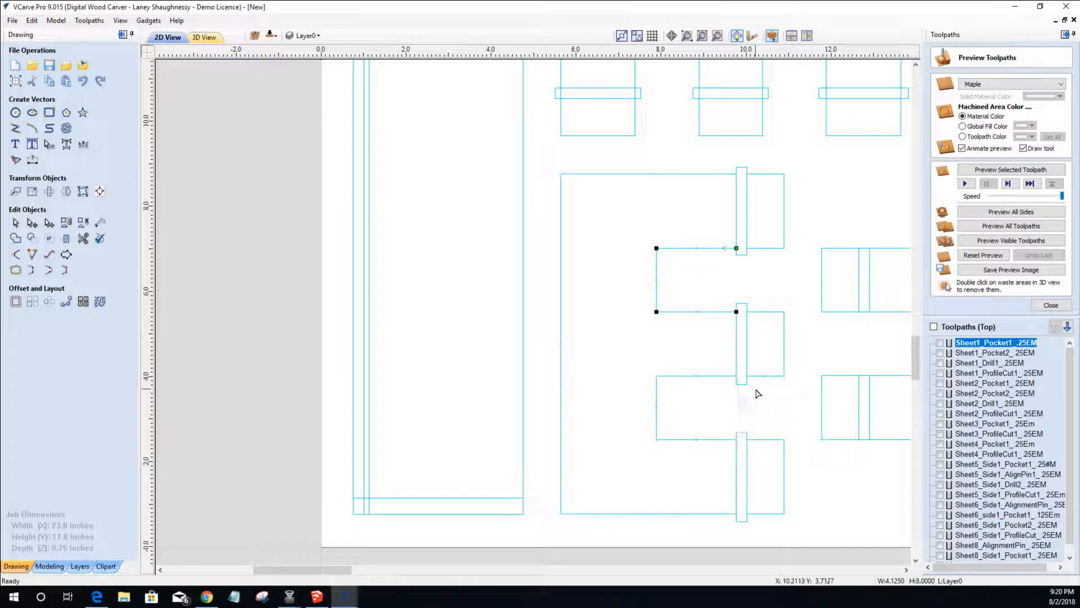
click(738, 475)
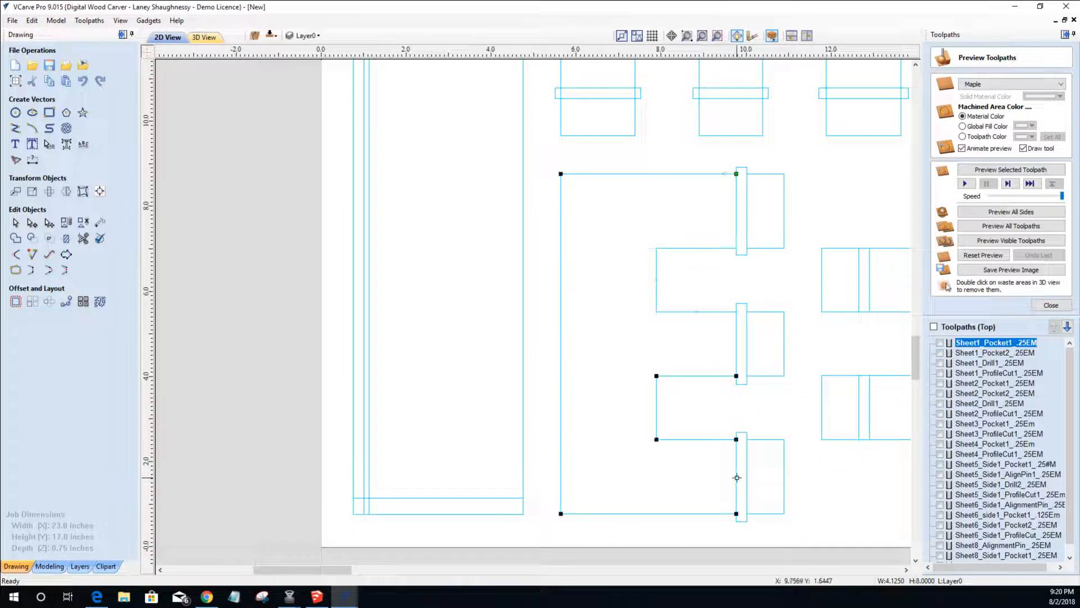
right_click(739, 480)
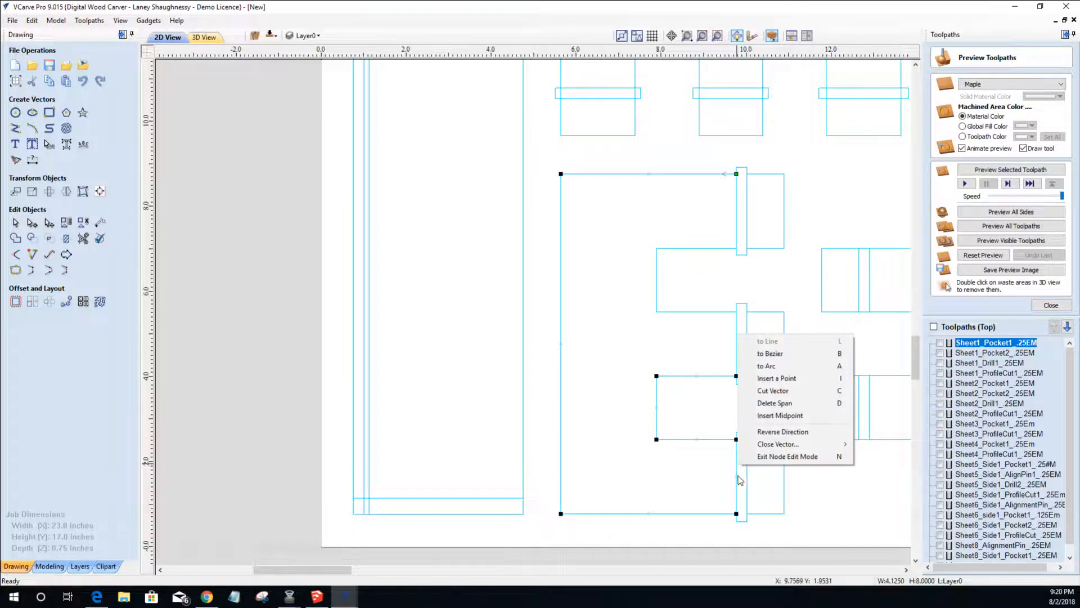
click(754, 403)
- Delete the span bordering the groove in each of the lower comb's three finger-end rectangles and leave node editing
click(747, 472)
right_click(747, 466)
click(774, 405)
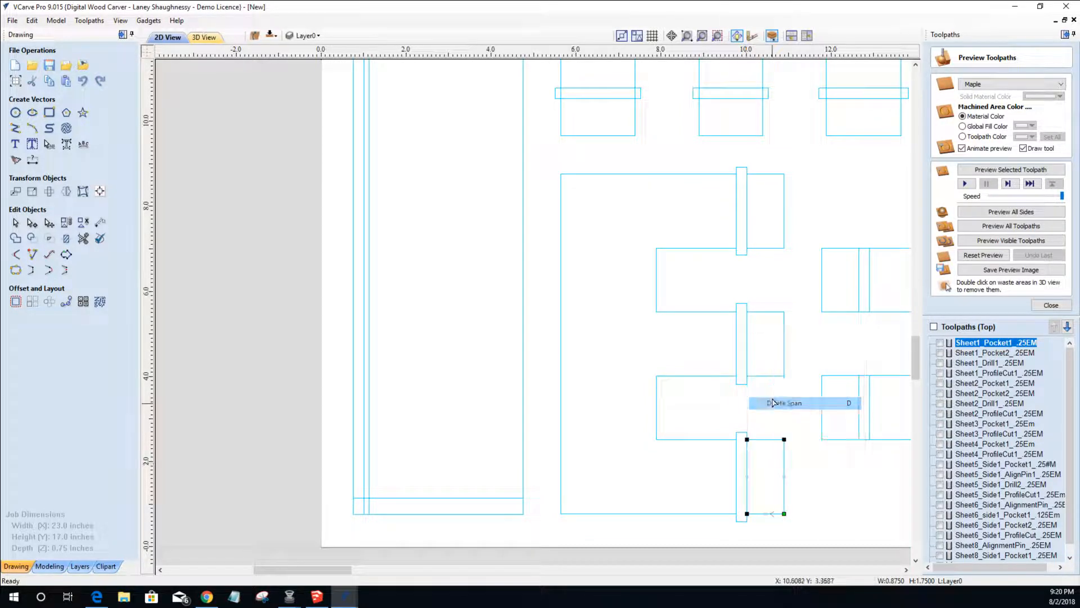
click(747, 336)
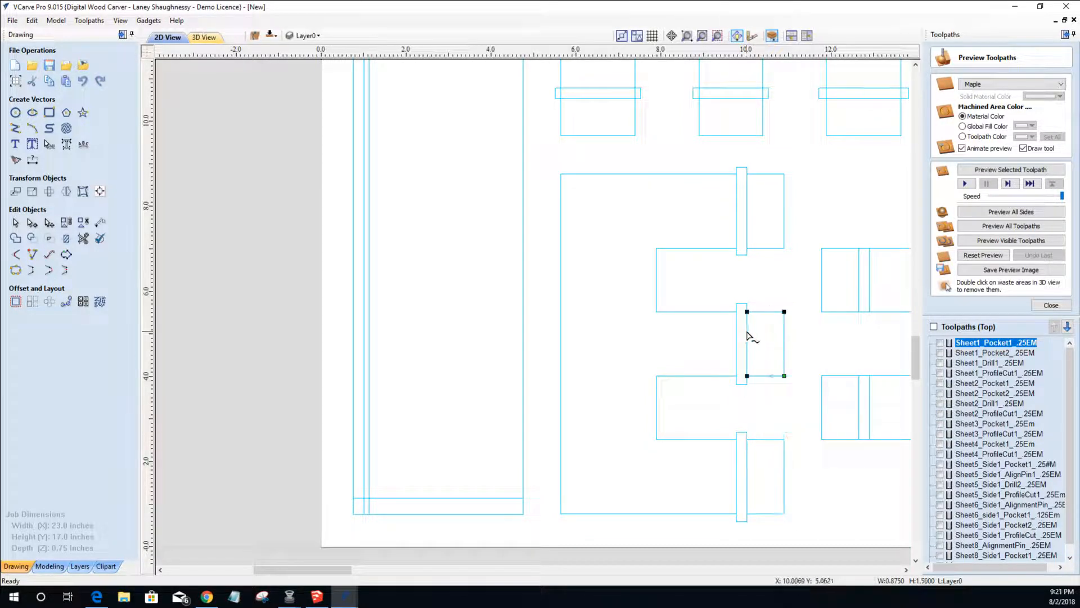
right_click(749, 334)
click(772, 415)
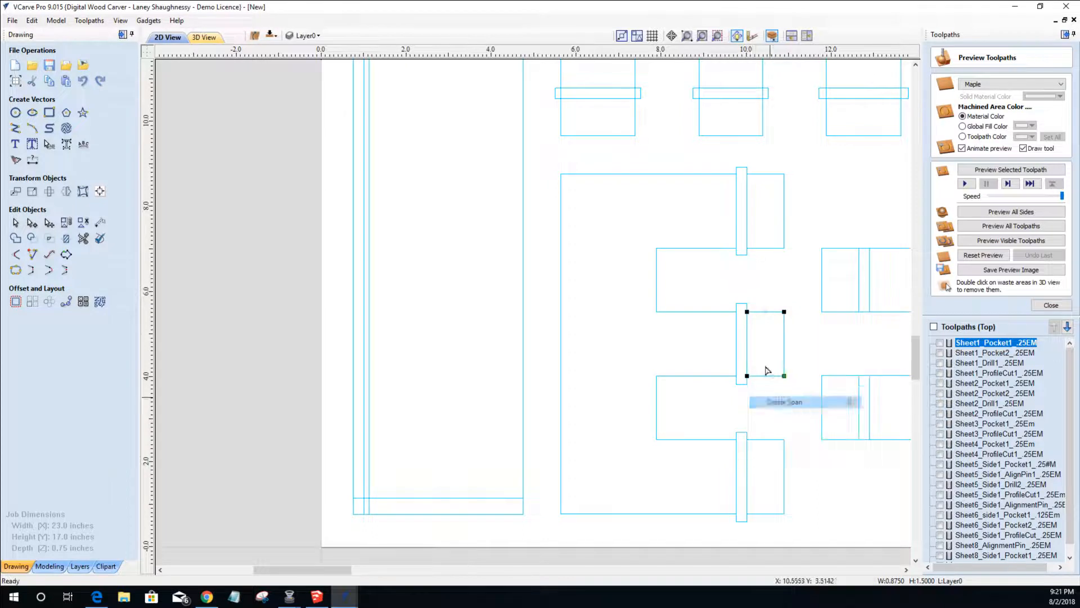
click(785, 243)
right_click(748, 201)
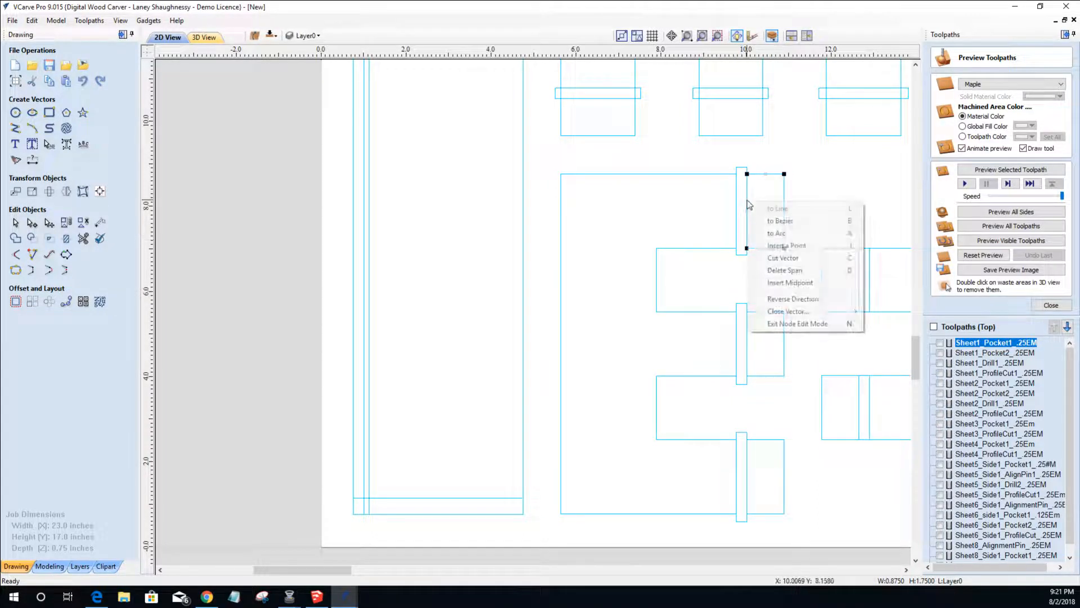
click(760, 274)
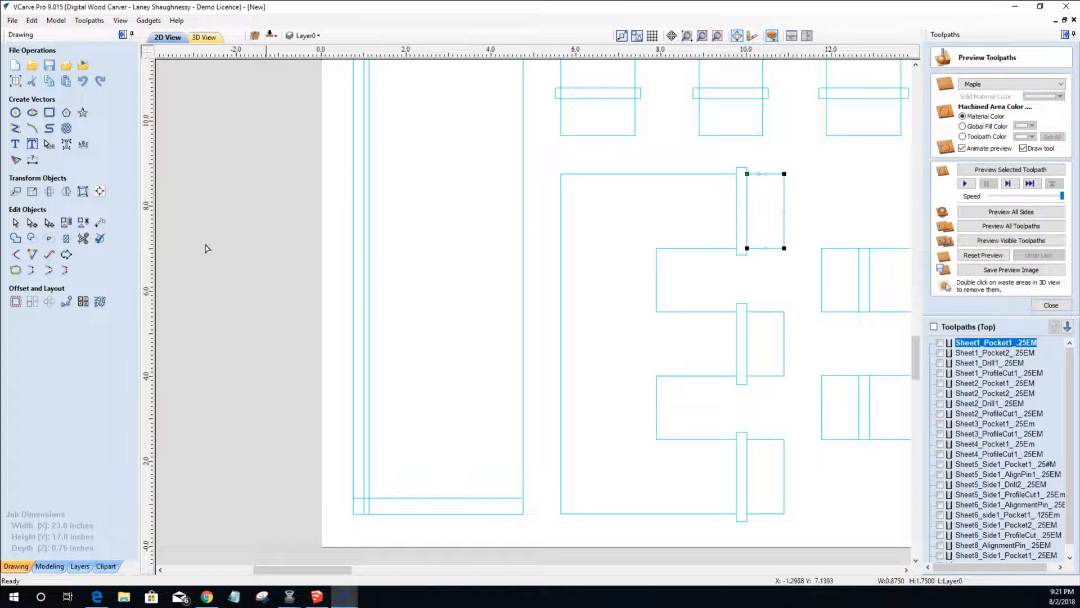
click(13, 222)
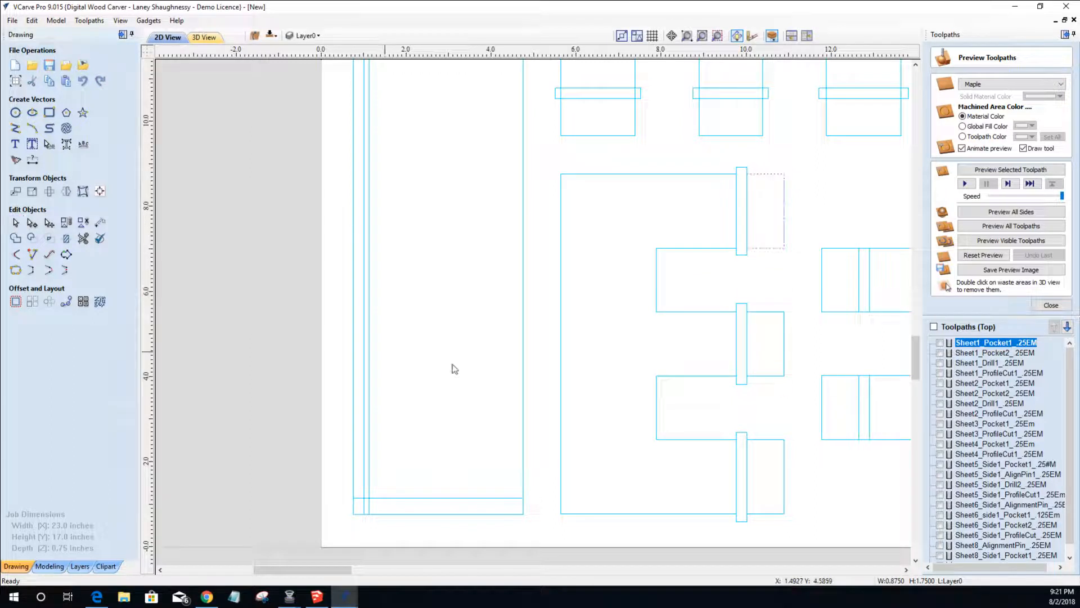
- Join the lower comb's open outline segments and its three fingertip vectors with straight lines into one closed outline
click(692, 178)
click(31, 271)
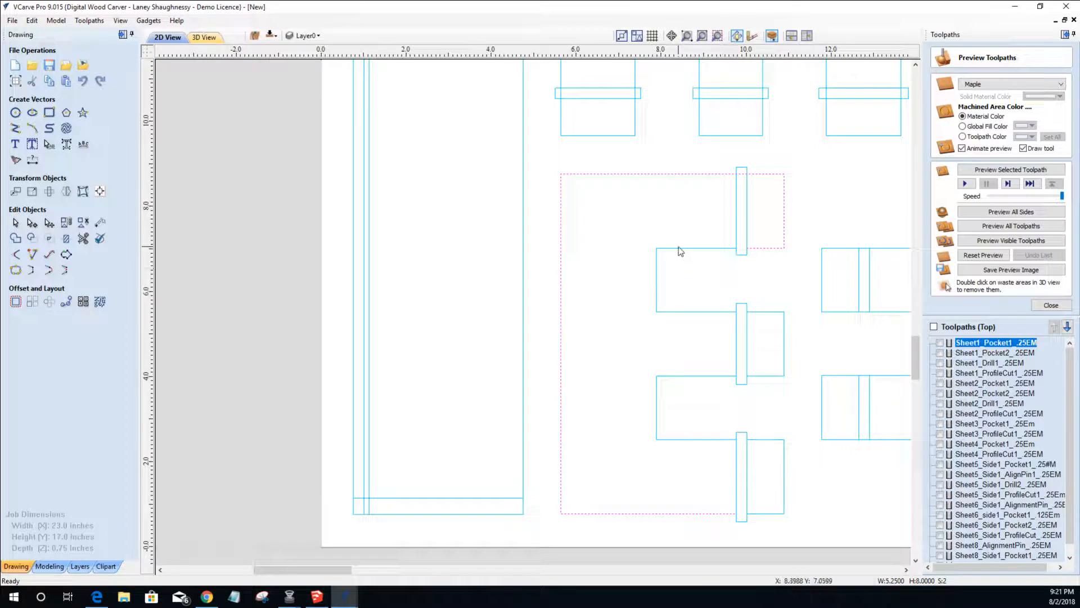
click(31, 271)
shift+click(784, 314)
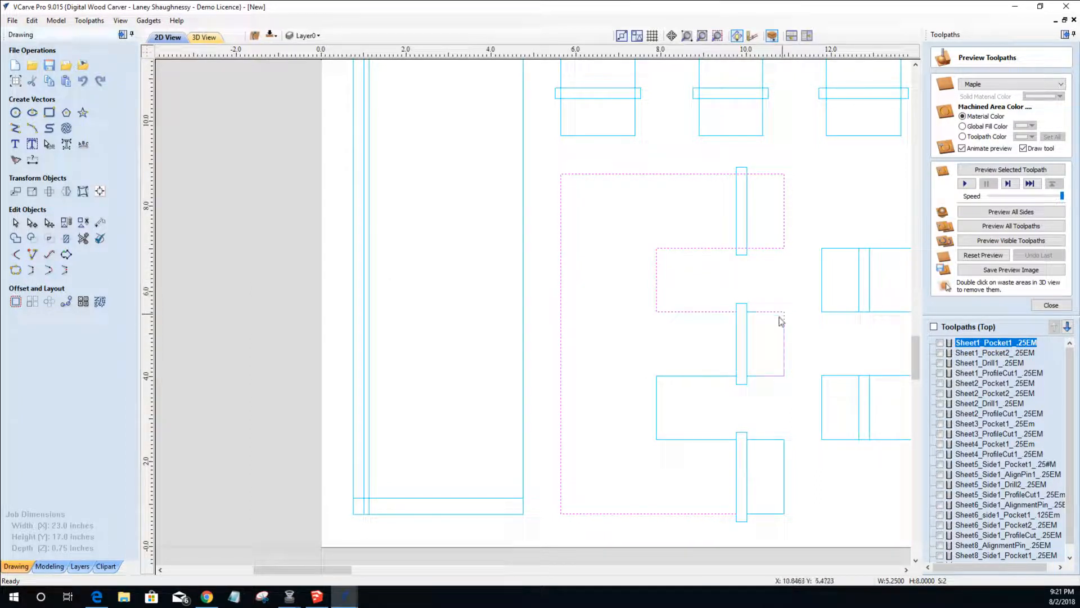
click(32, 271)
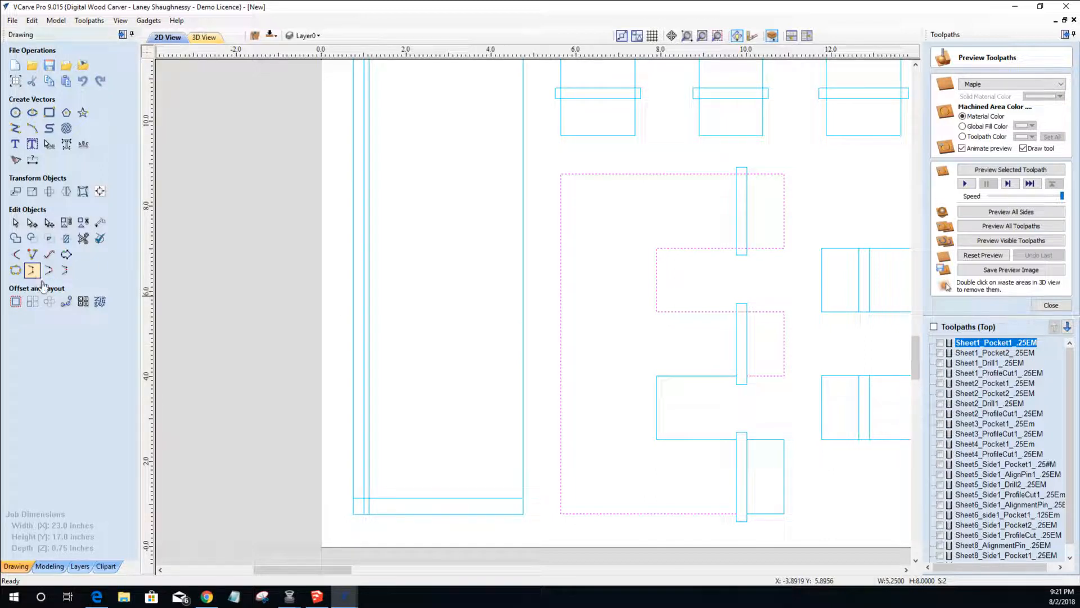
shift+click(685, 376)
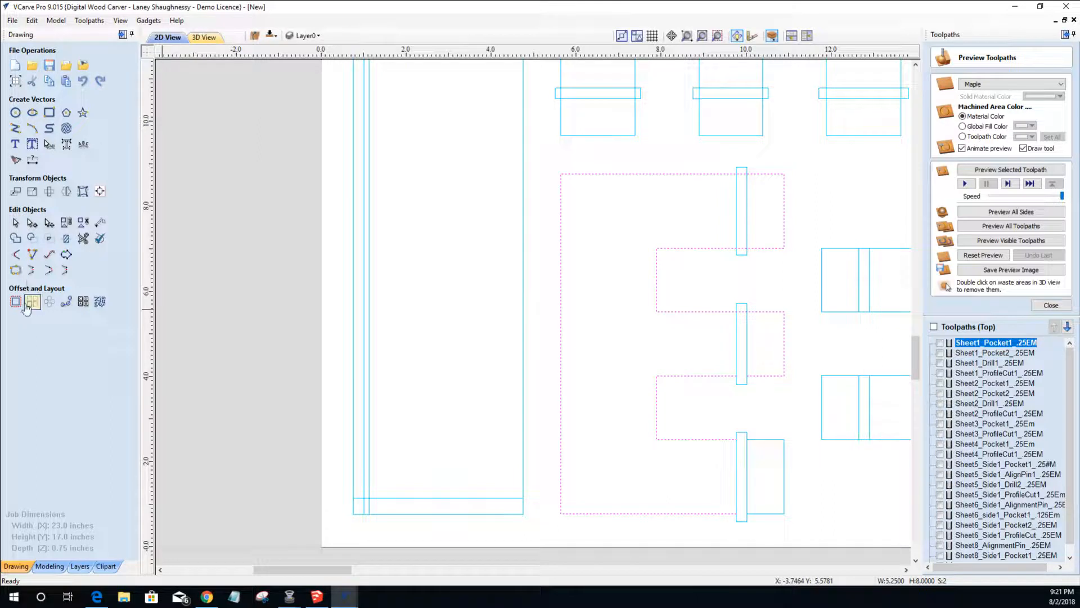
shift+click(776, 439)
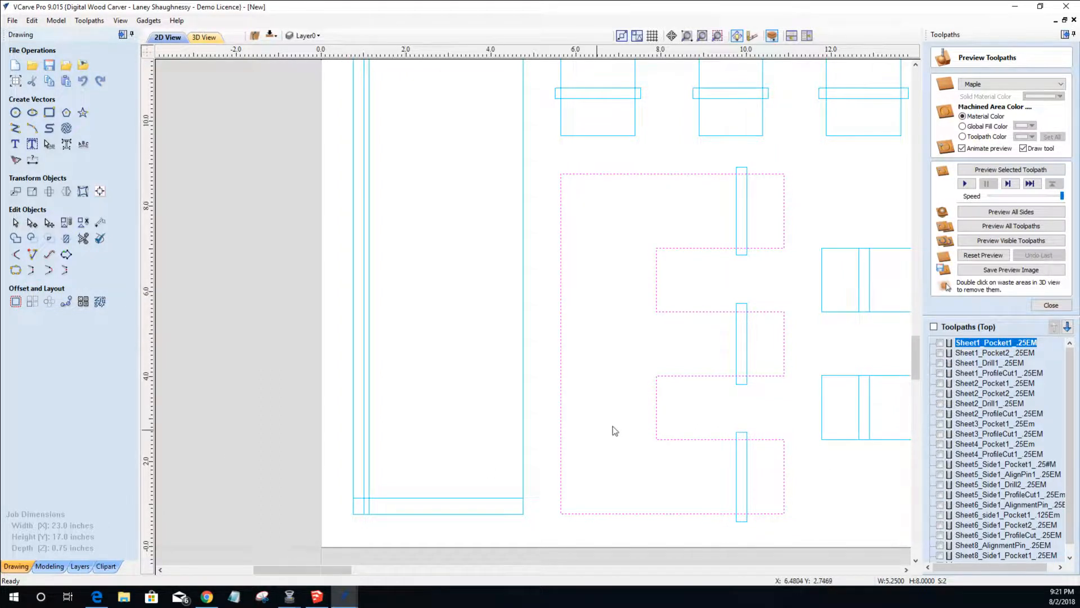
- Ungroup the round-ended part with two fingers beside the lower comb
scroll(616, 393, down, 3)
click(709, 390)
scroll(718, 381, up, 1)
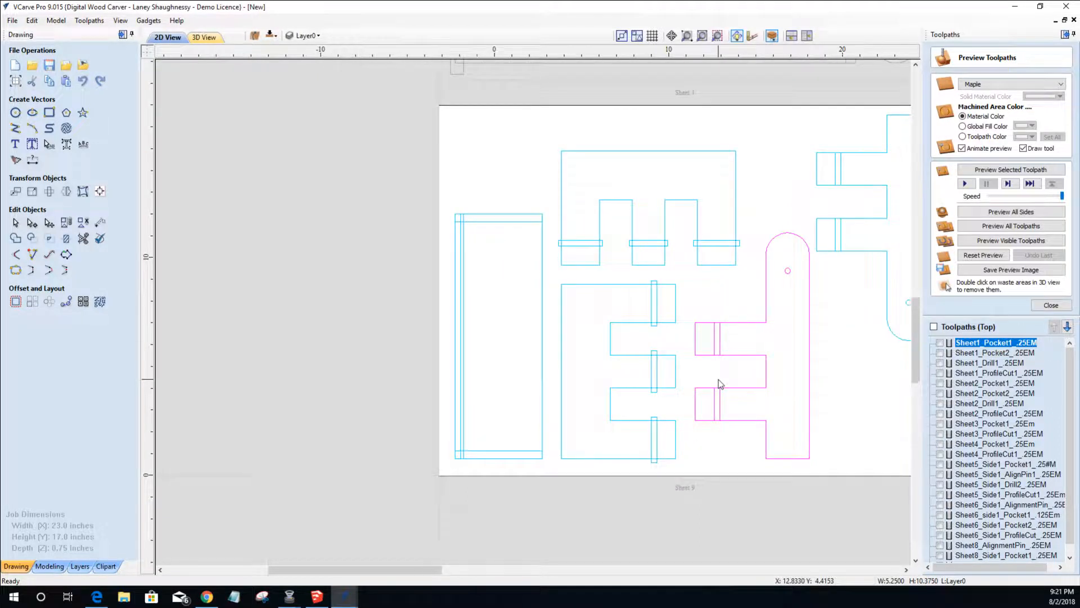
scroll(721, 384, down, 1)
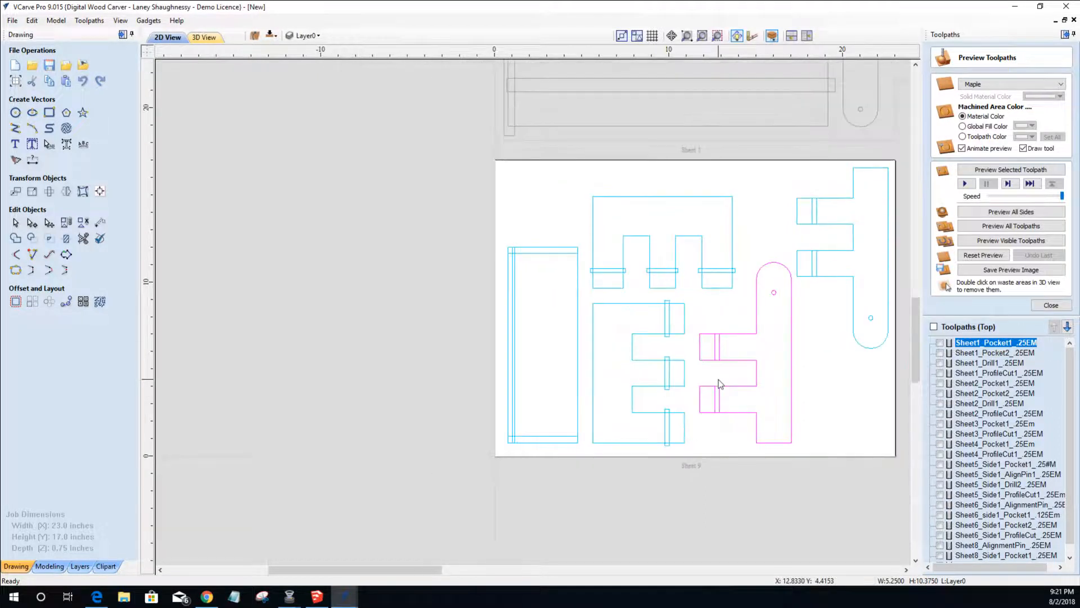
click(737, 342)
click(737, 335)
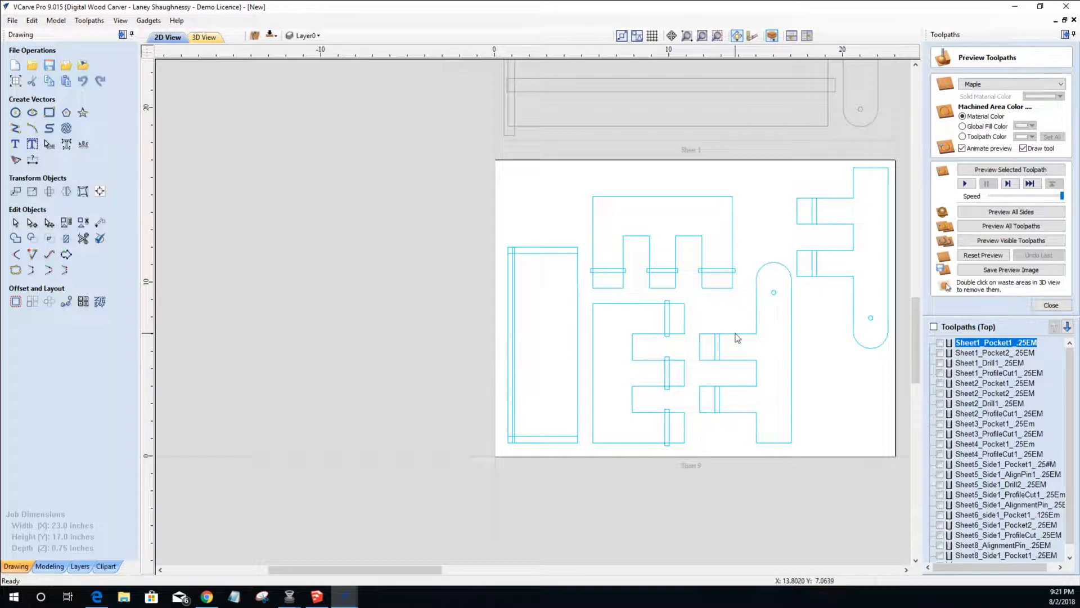
scroll(736, 335, up, 2)
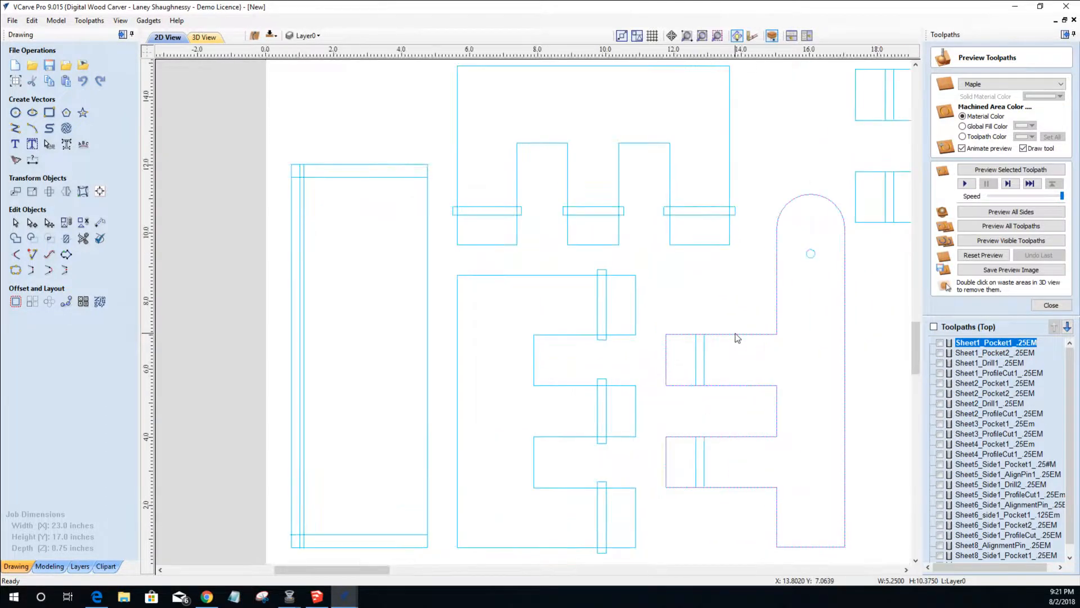
- Lengthen the two groove rectangles on the round-ended part's fingers symmetrically past both finger edges, to about 2.1 inches each
click(706, 358)
click(701, 357)
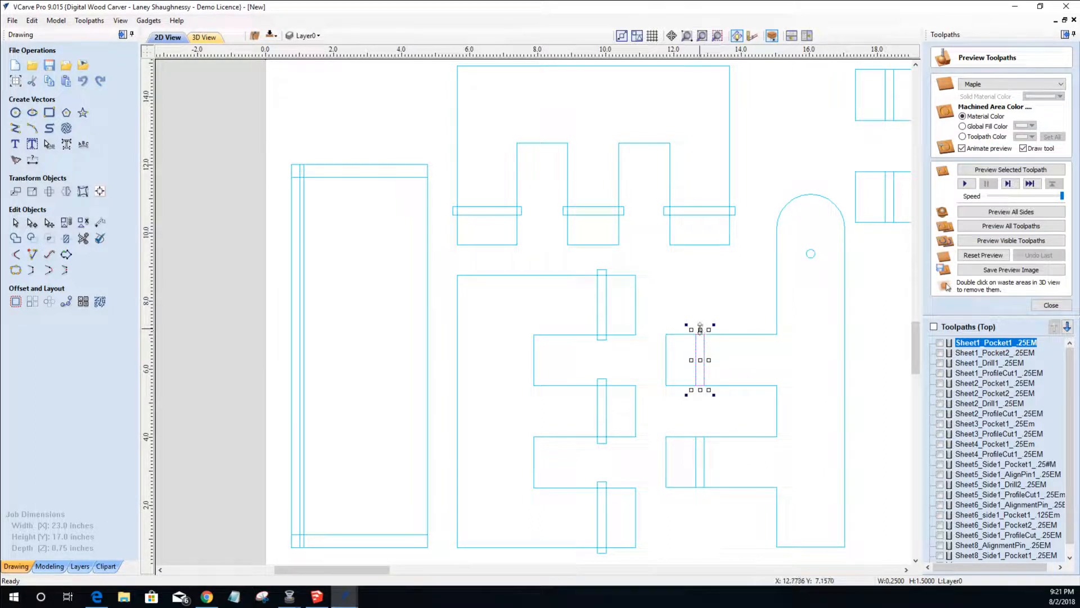
shift+drag(700, 329, 699, 320)
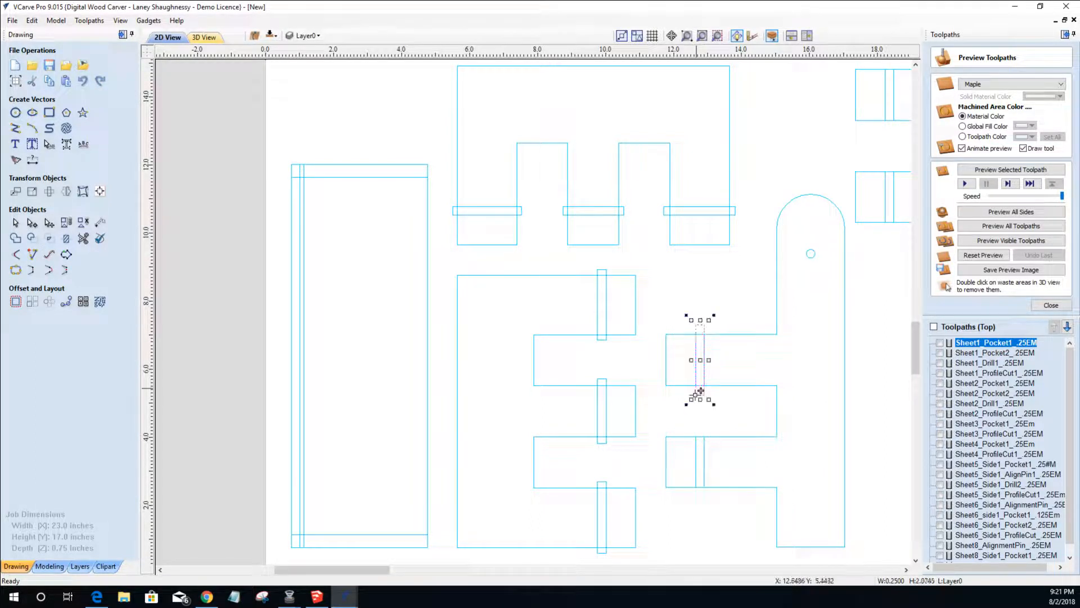
key(ctrl+z)
click(697, 451)
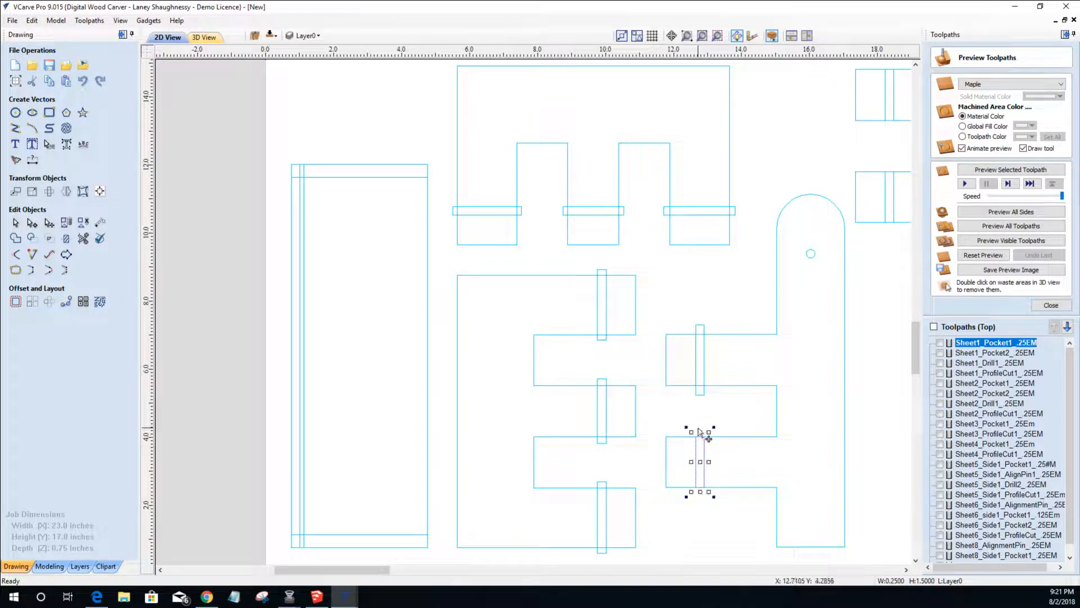
shift+drag(700, 436, 700, 427)
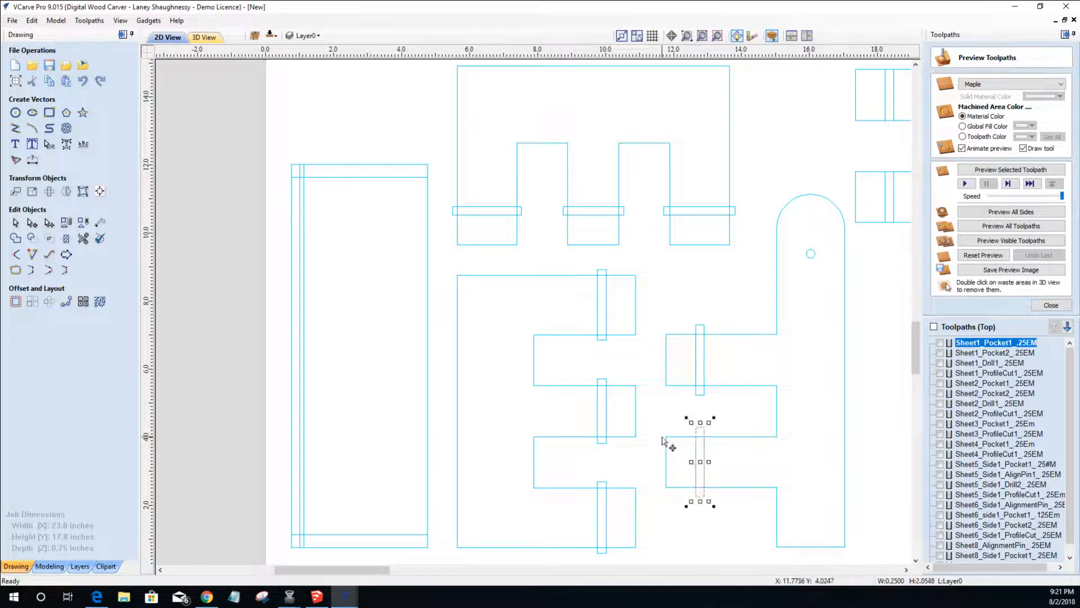
click(670, 440)
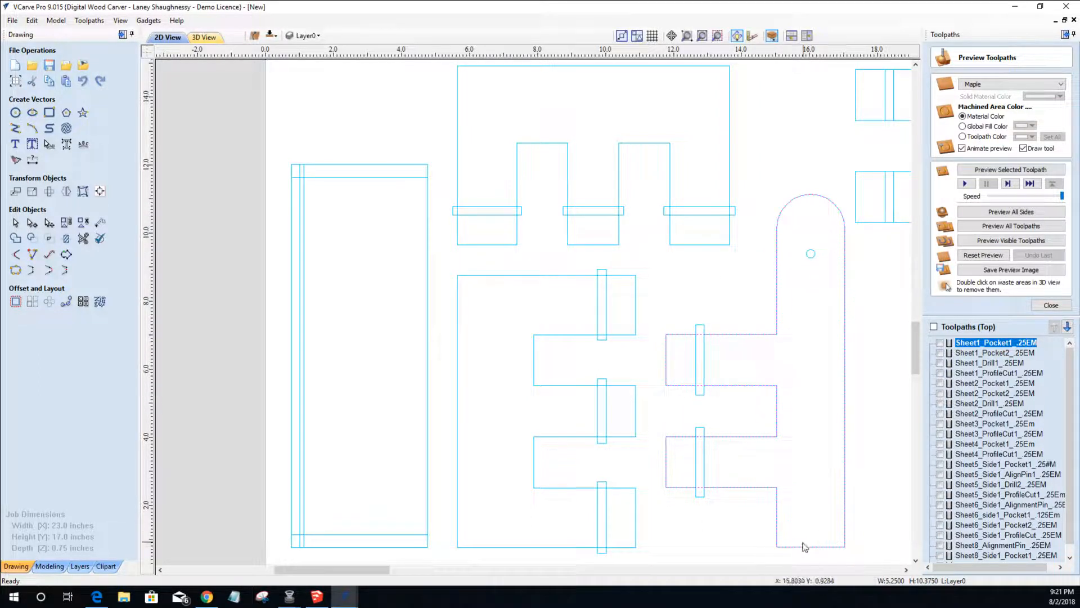
- Identify the overlapping vectors on the round-ended part beside the lower comb and shift its full outline slightly upward off the partial duplicates
click(720, 488)
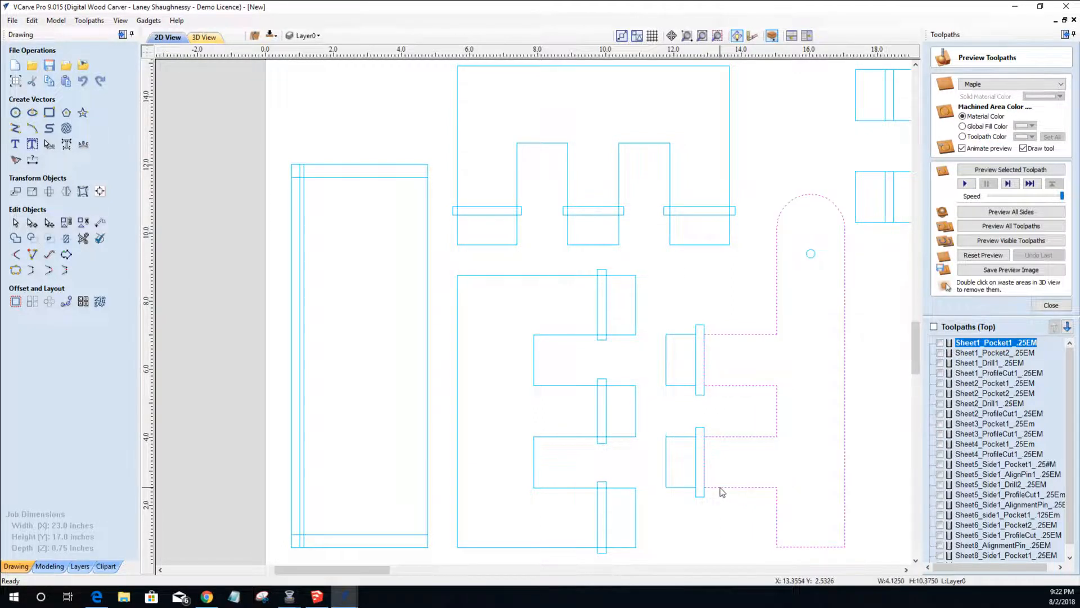
click(683, 488)
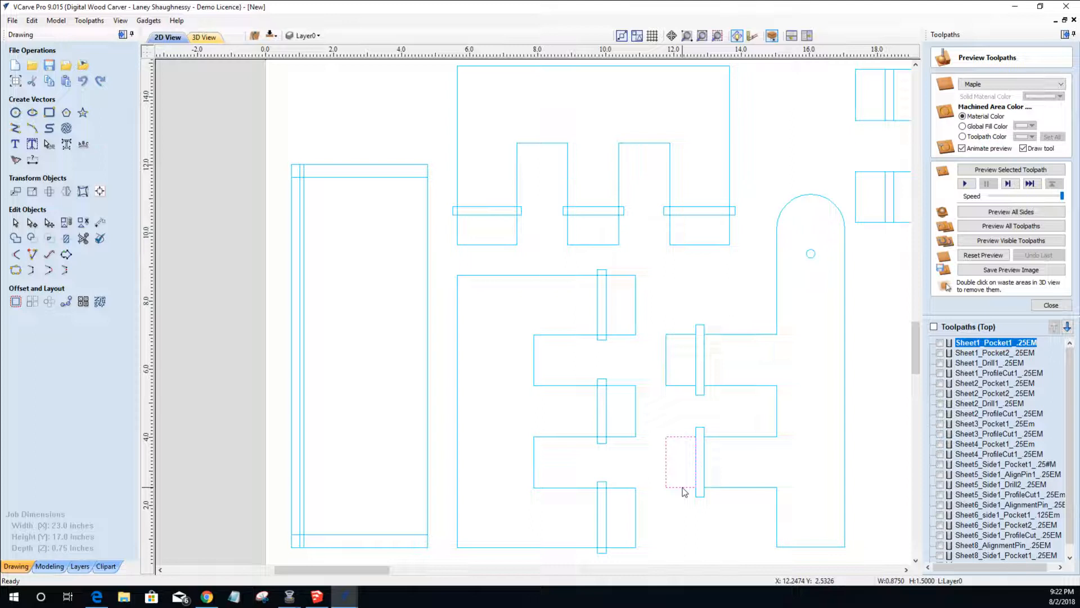
click(730, 504)
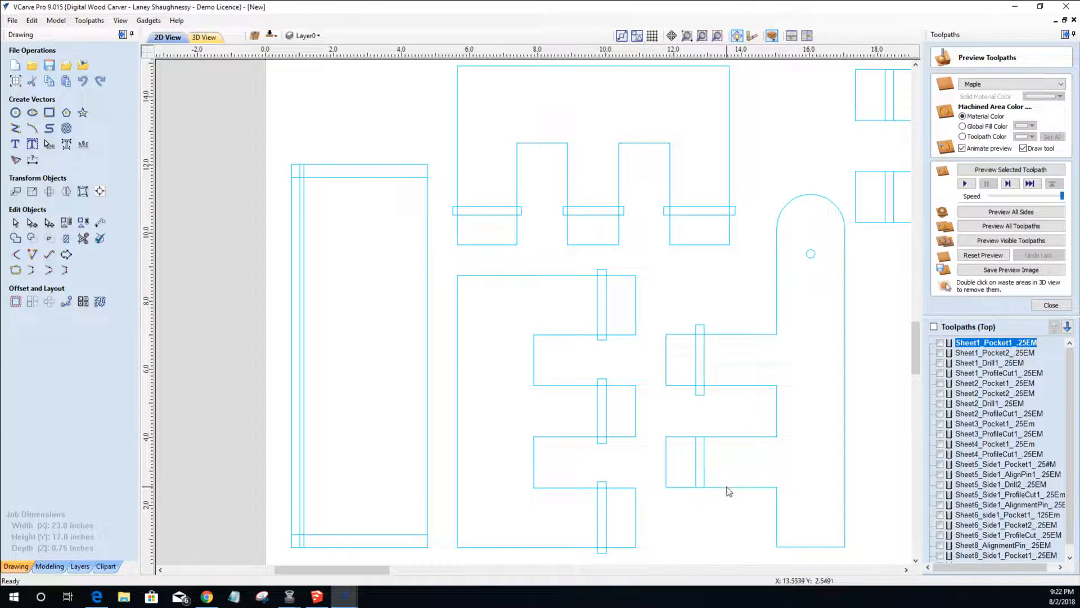
click(728, 488)
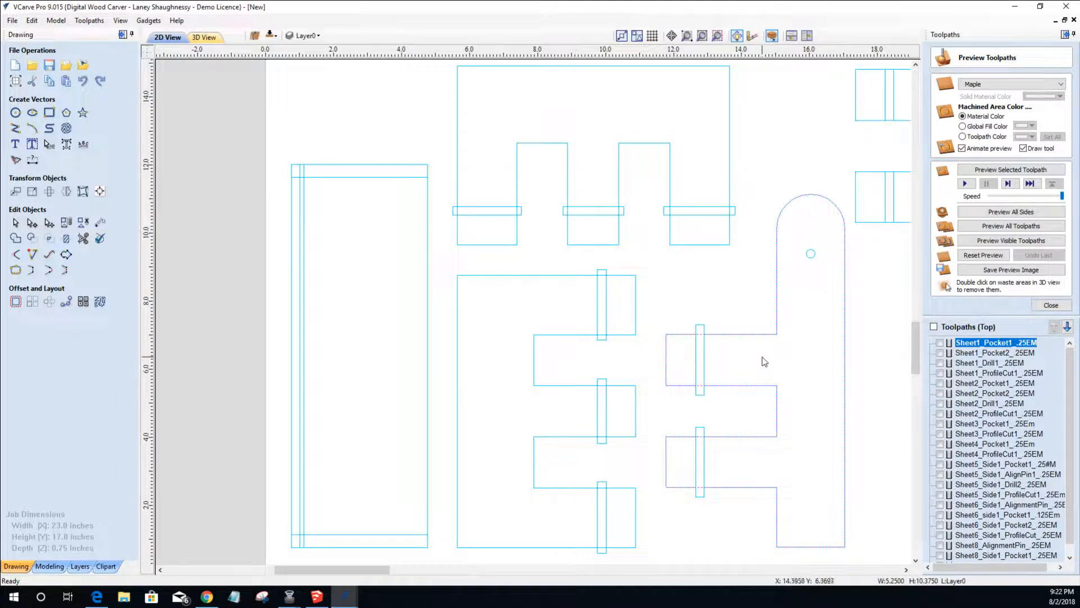
scroll(780, 317, up, 2)
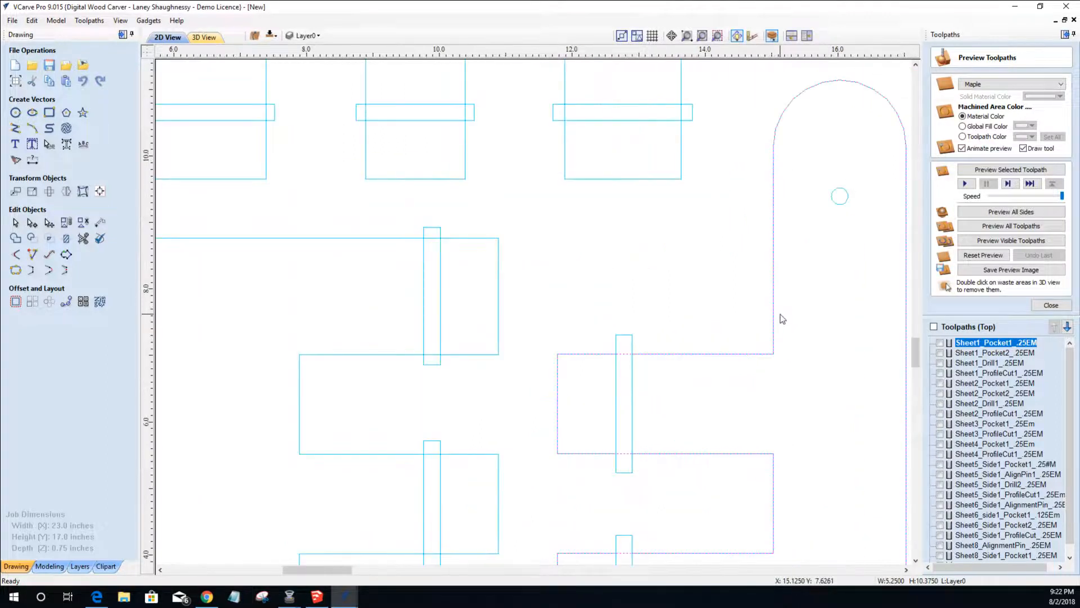
scroll(782, 319, up, 1)
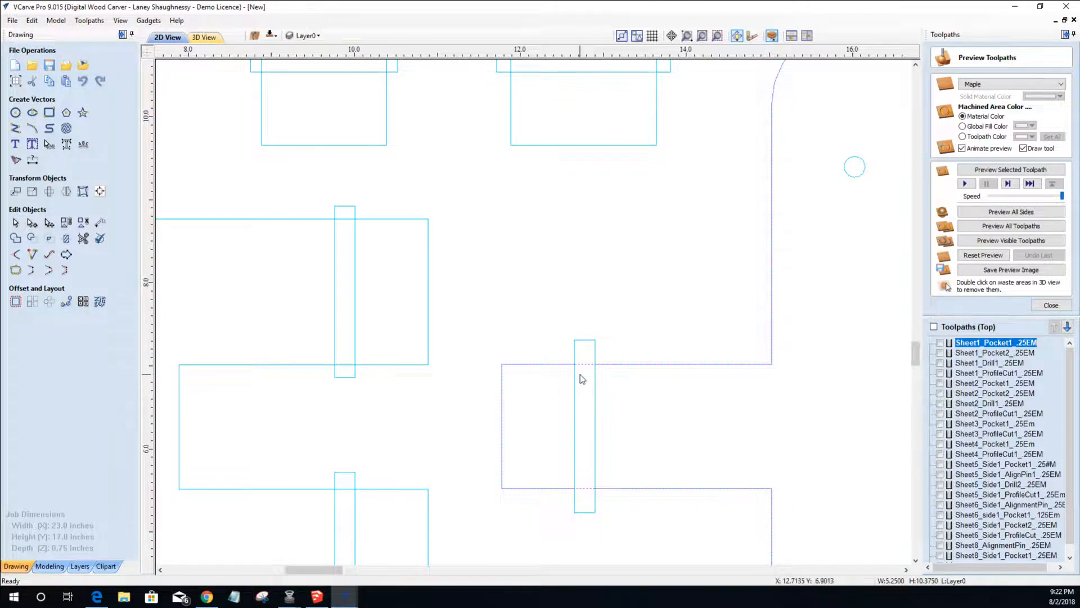
scroll(582, 378, up, 2)
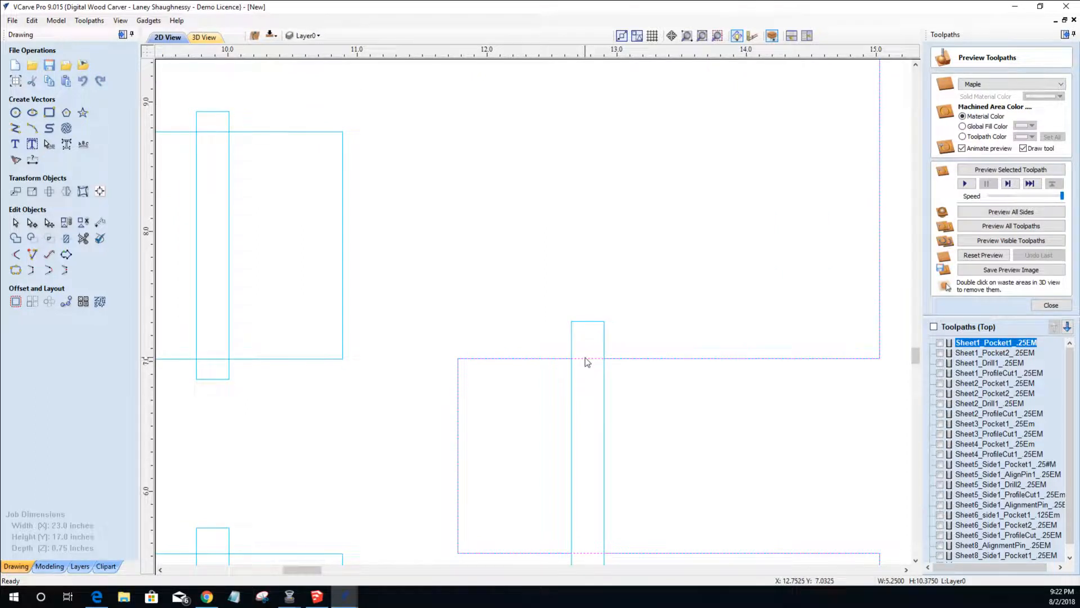
click(585, 357)
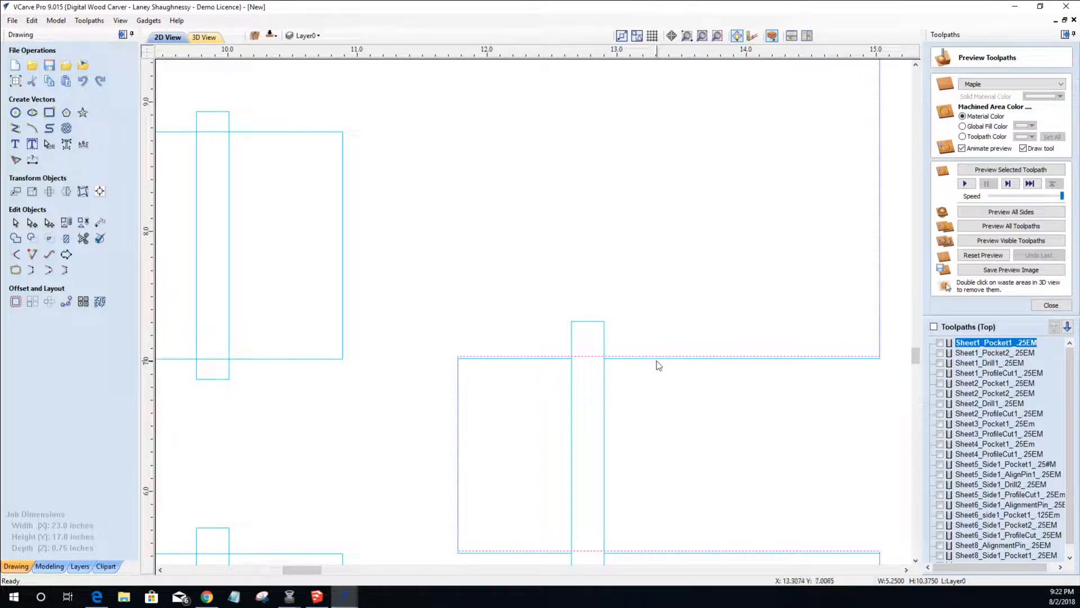
- Delete the duplicate body and two fingertip vectors lying beneath the round-ended part's full outline
click(561, 364)
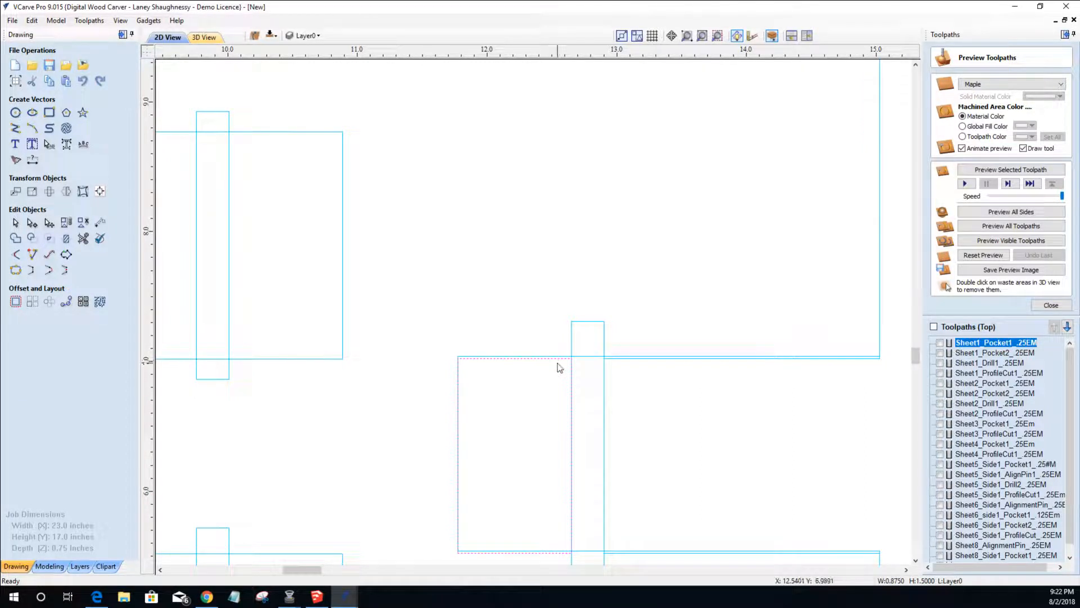
key(Delete)
click(611, 360)
key(Delete)
scroll(611, 363, down, 5)
scroll(602, 475, up, 3)
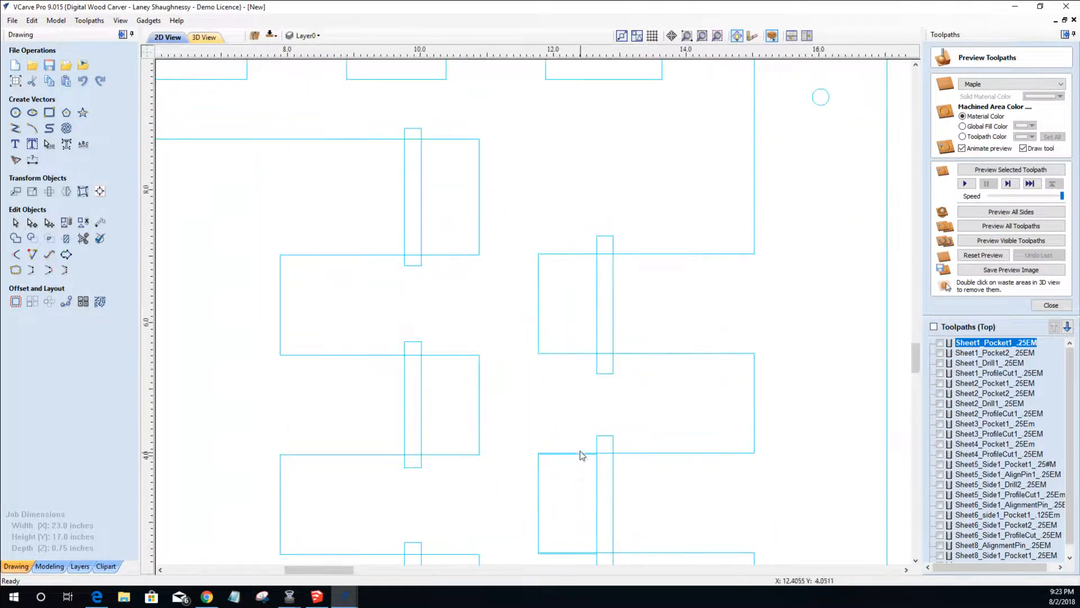
scroll(581, 455, up, 4)
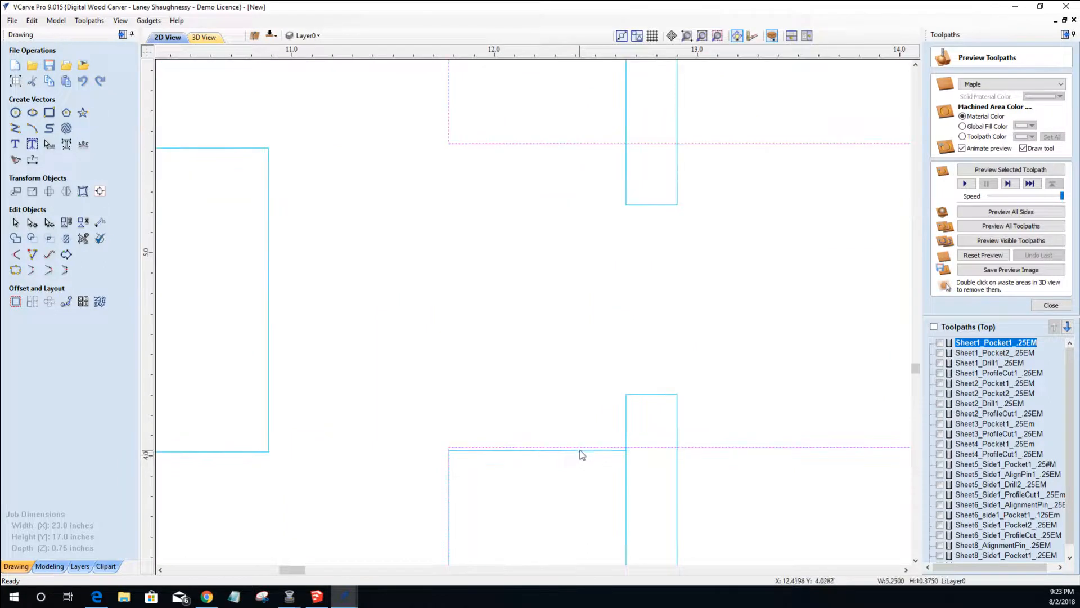
scroll(581, 456, down, 3)
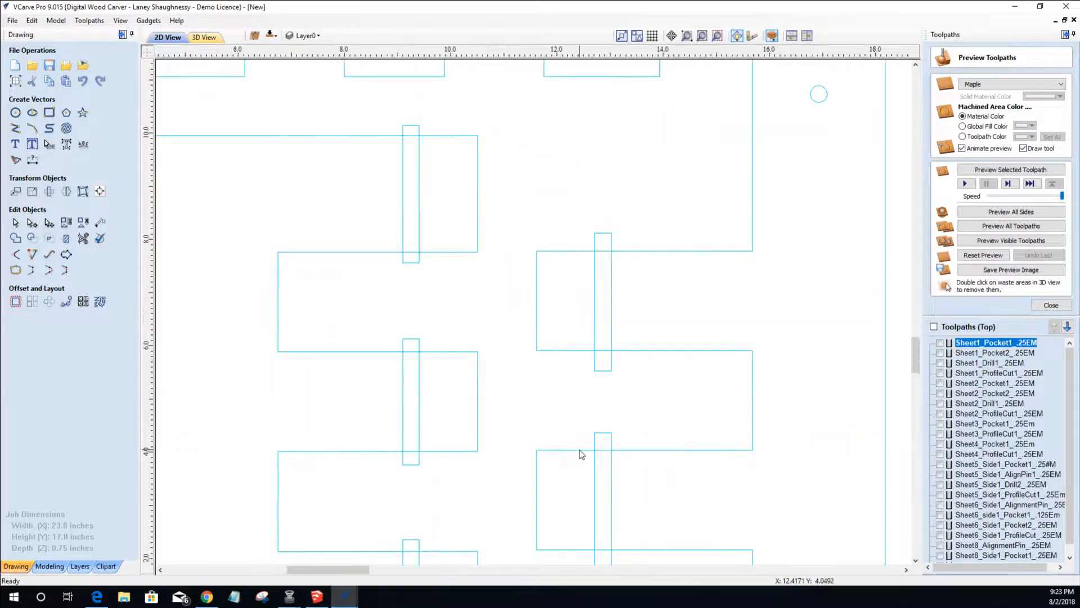
- Select the round-ended part's remaining outline and check along both fingers for leftover duplicate vectors
scroll(653, 484, up, 1)
scroll(656, 479, up, 3)
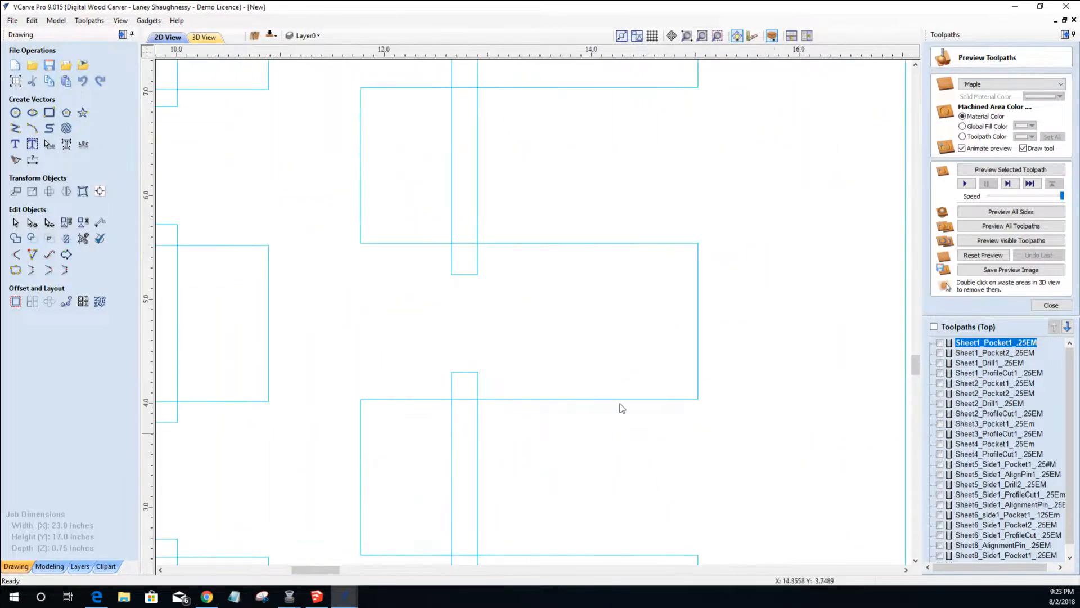
click(616, 400)
scroll(621, 407, down, 3)
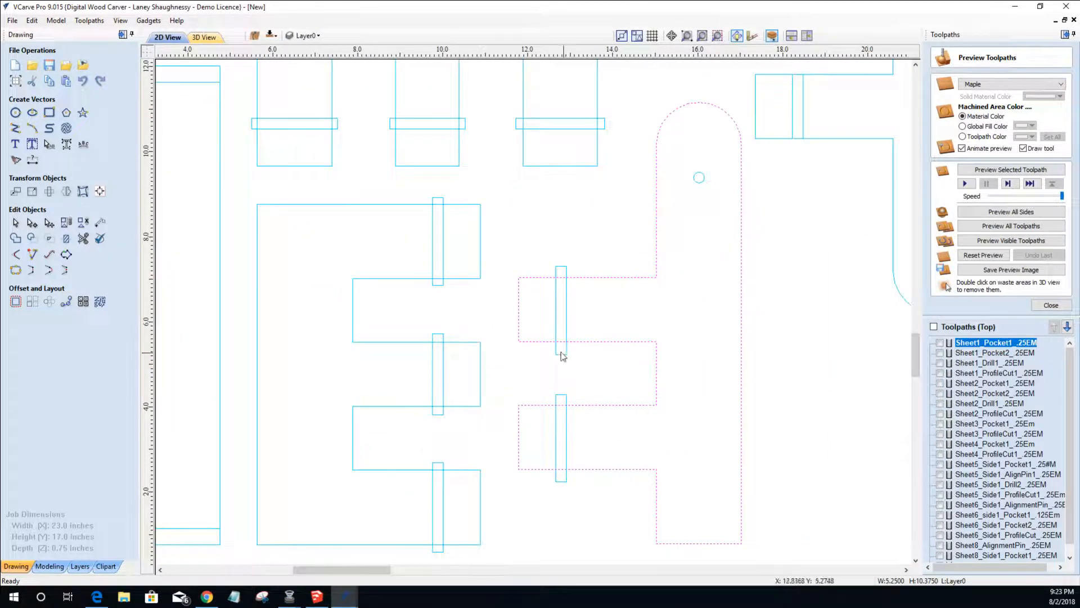
scroll(559, 268, up, 3)
scroll(567, 316, down, 2)
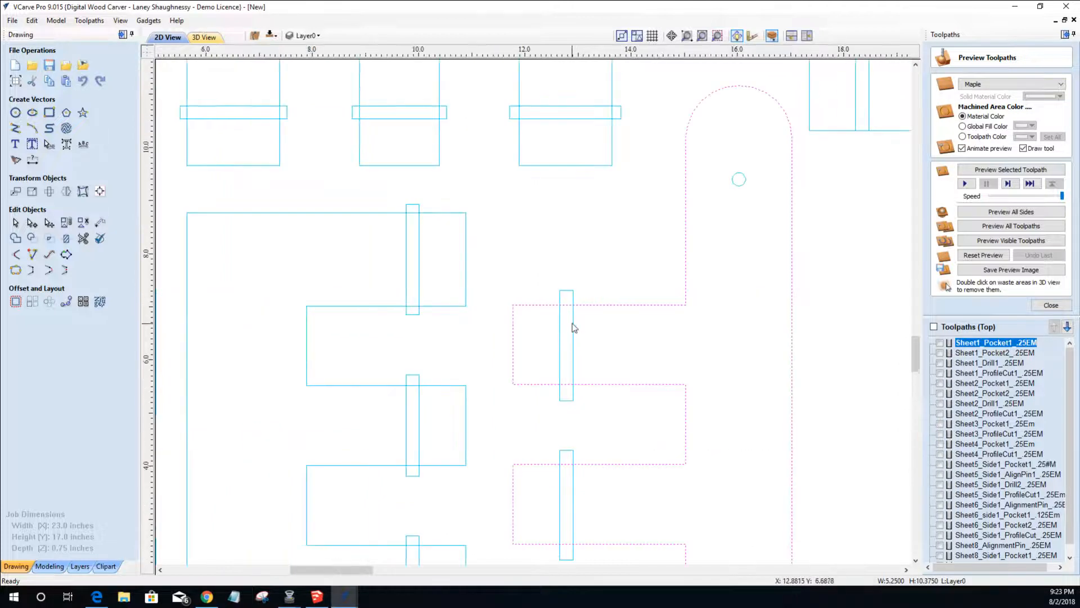
scroll(569, 319, up, 1)
scroll(606, 304, up, 3)
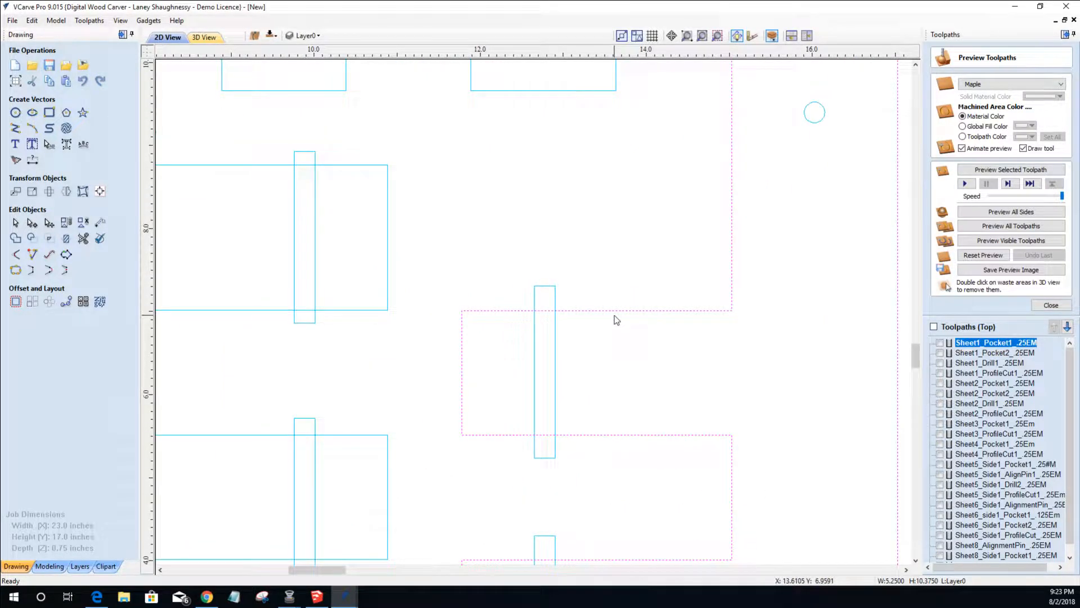
scroll(617, 314, down, 5)
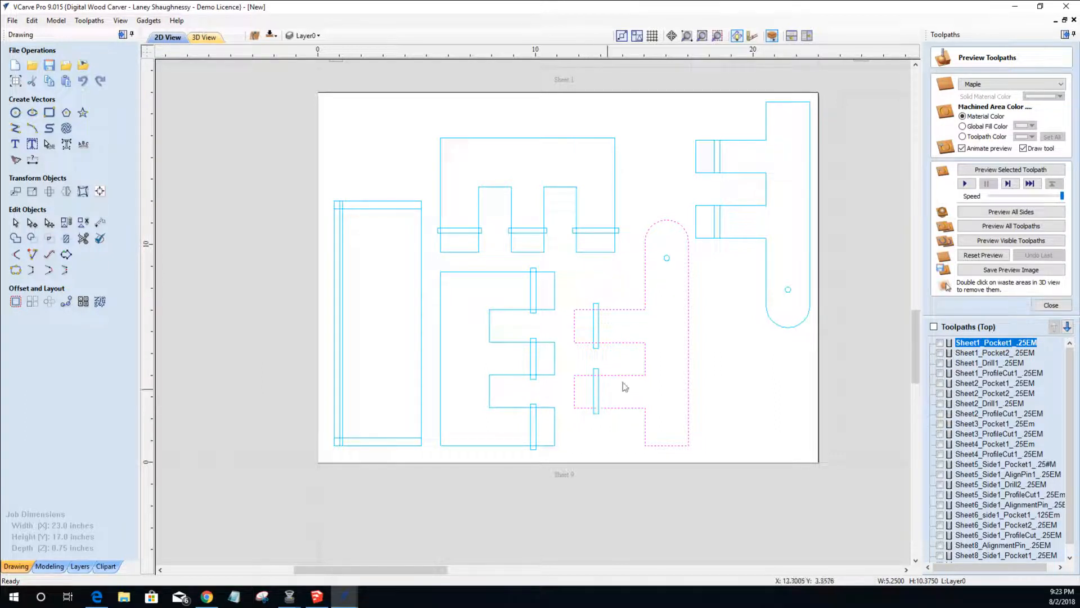
- Ungroup the second round-ended part, the one with its round end pointing down near the sheet's upper right corner
click(756, 239)
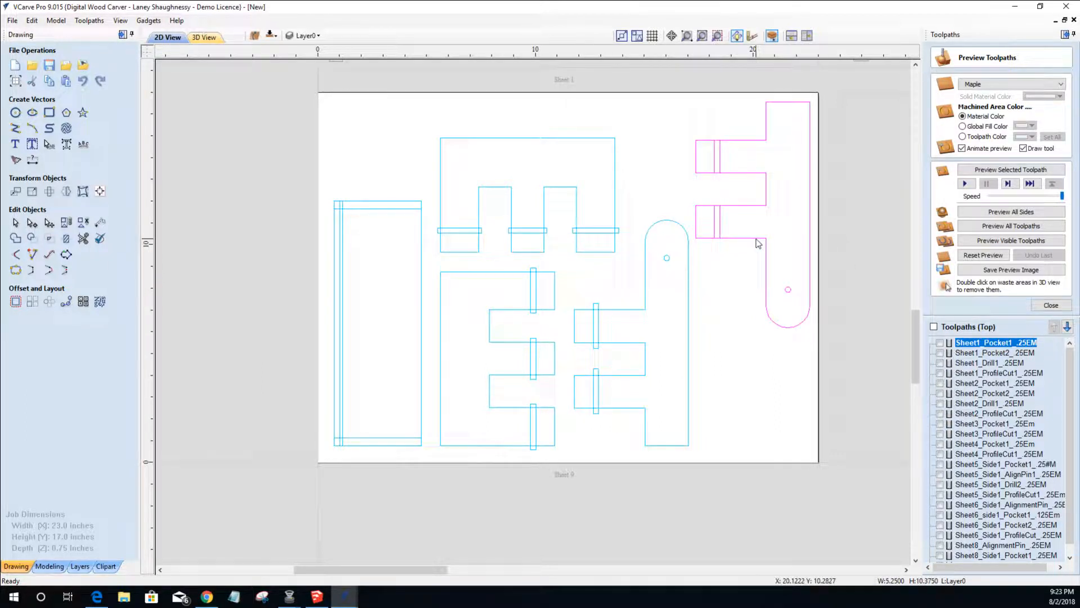
click(757, 241)
scroll(750, 239, up, 2)
scroll(750, 239, up, 2)
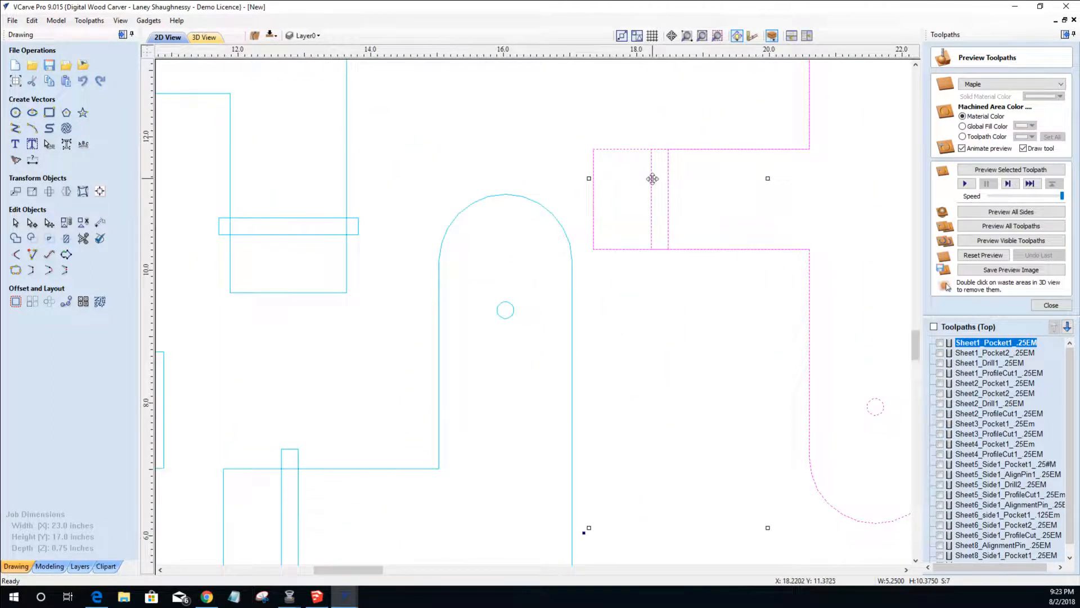
- Lengthen the second round-ended part's groove rectangles symmetrically past the finger edges, the lower to about 1.86 inches and the upper to about 2.22 inches
click(653, 203)
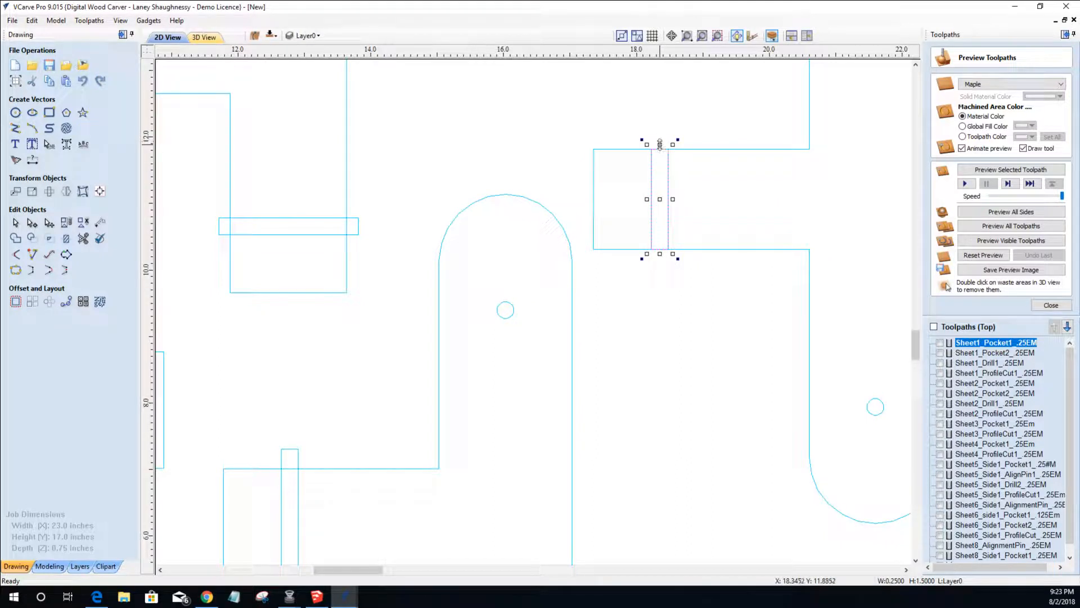
drag(660, 145, 659, 122)
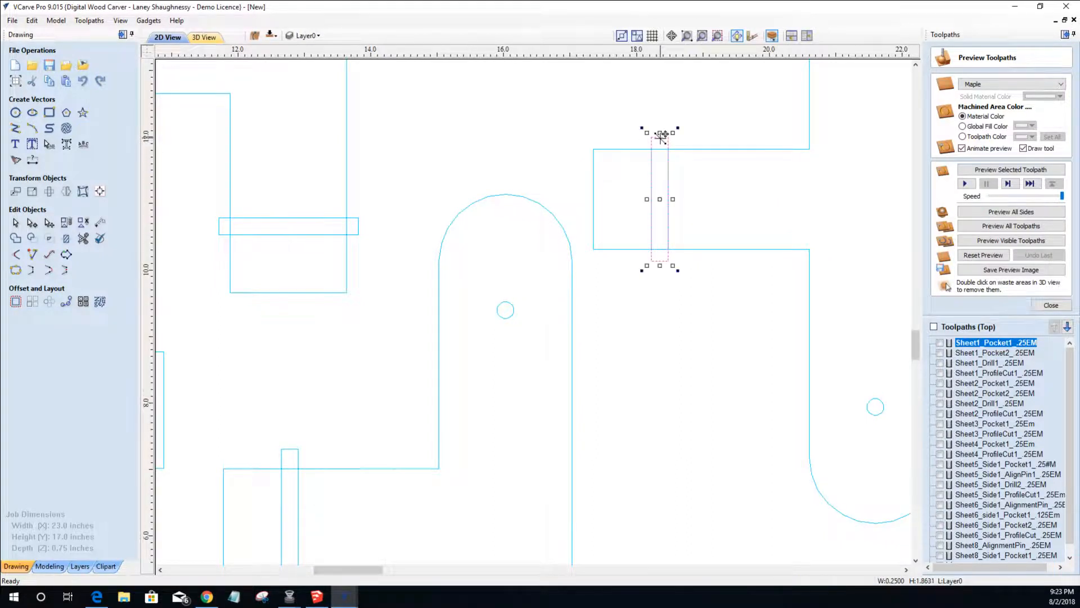
scroll(662, 137, down, 2)
scroll(661, 138, down, 1)
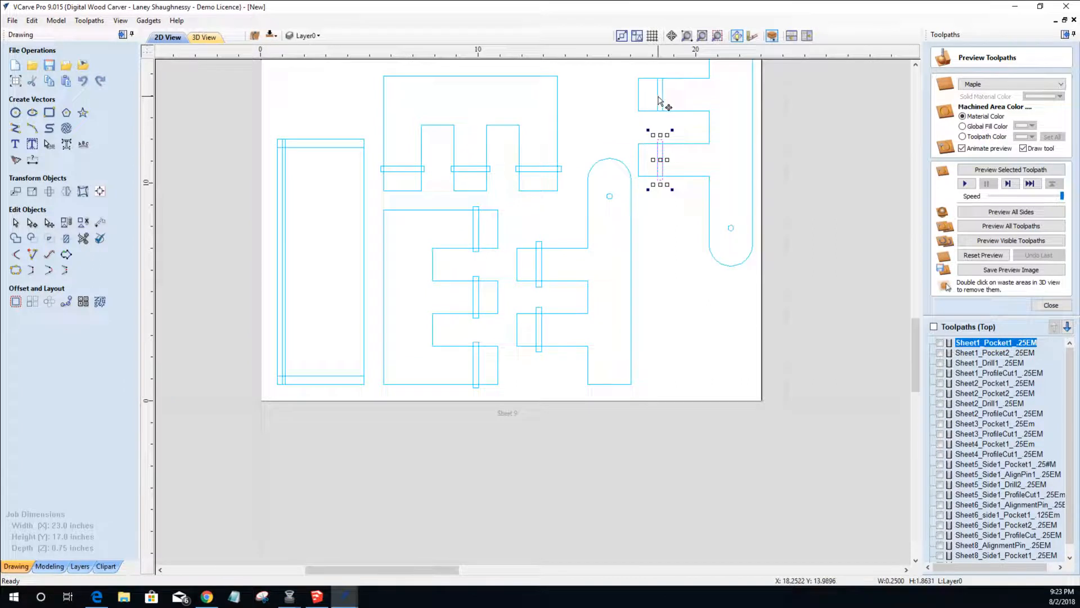
click(660, 100)
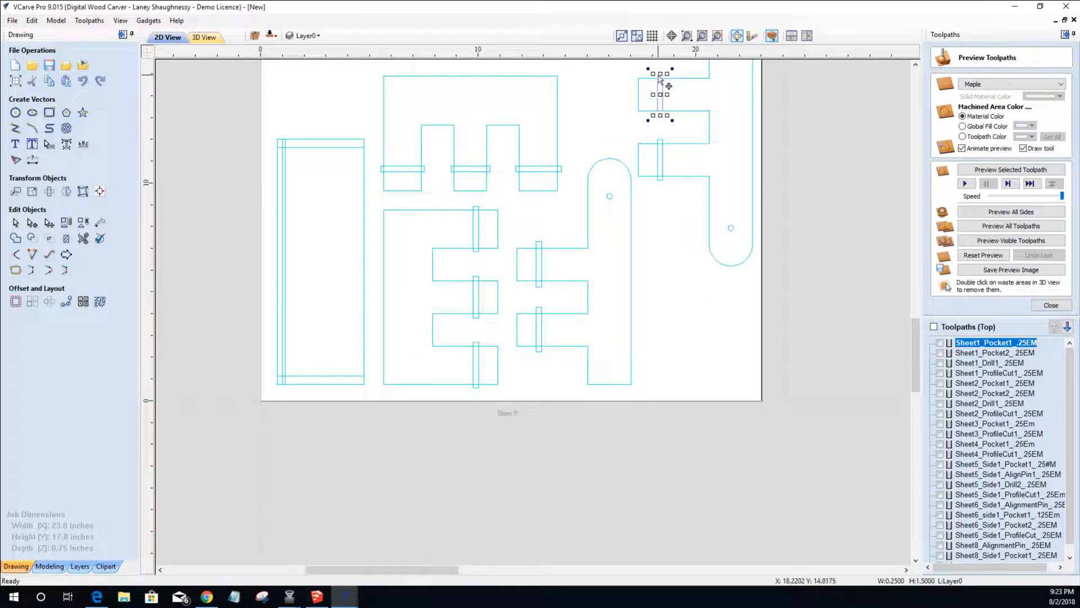
drag(661, 74, 660, 65)
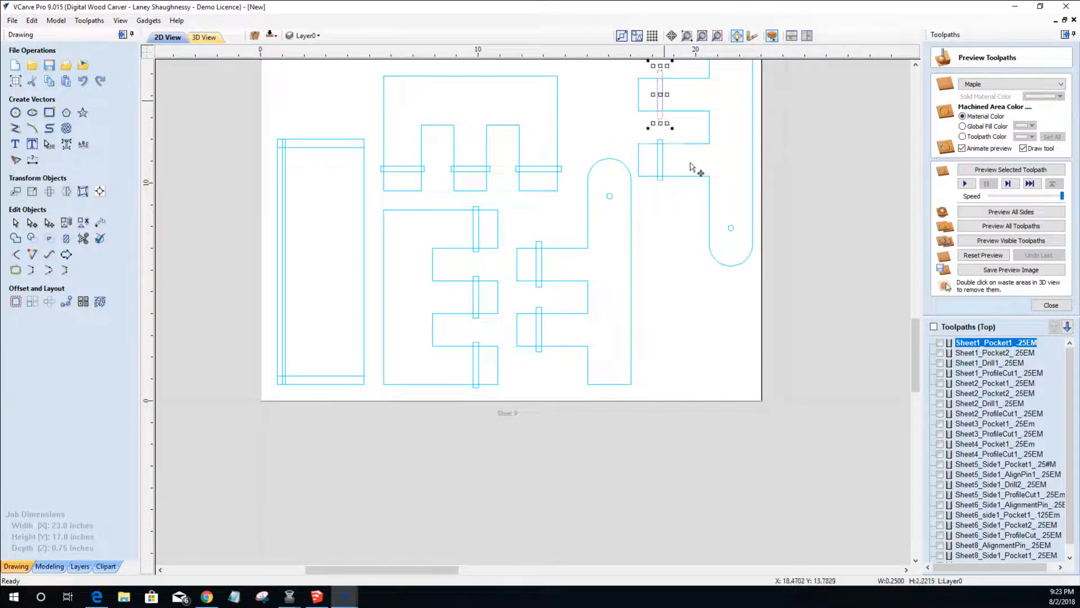
- Select the second round-ended part's full outline, inspect its span across the lower groove, and select all of the part's vectors
drag(916, 355, 917, 337)
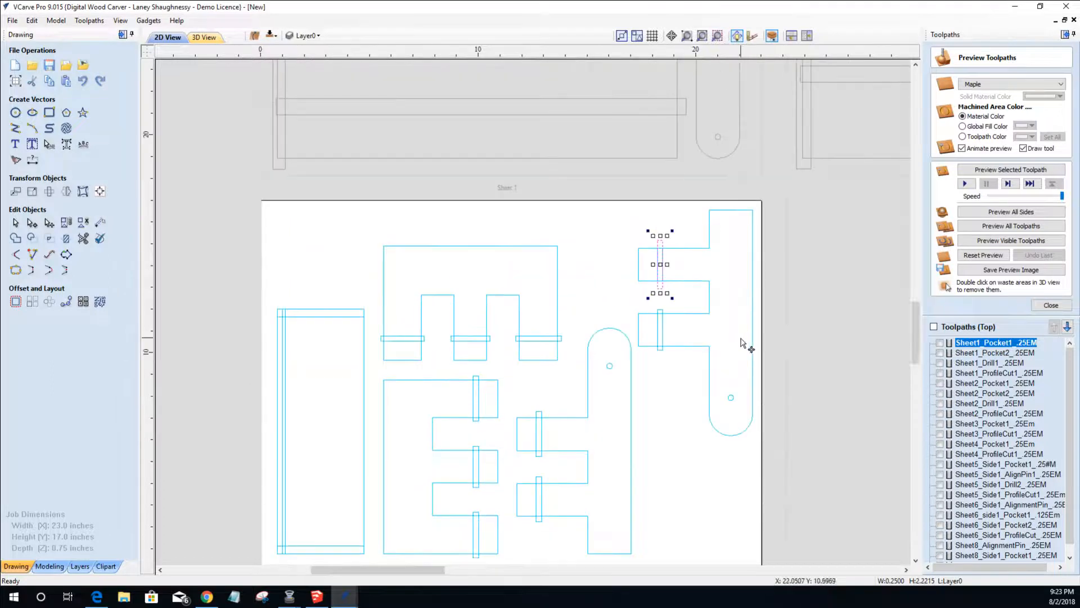
scroll(746, 343, up, 2)
click(498, 281)
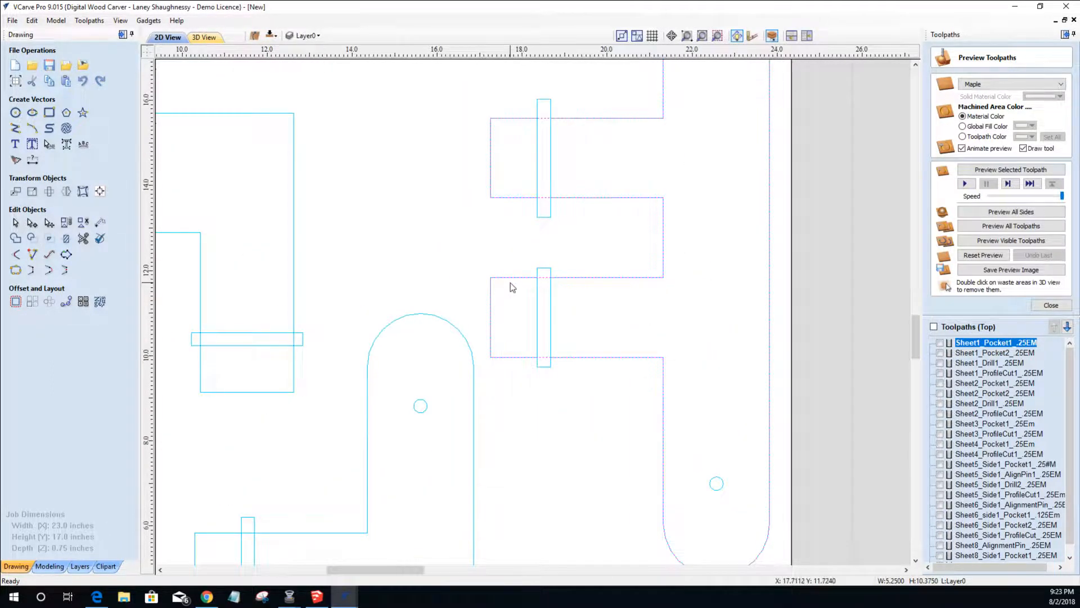
scroll(511, 283, down, 3)
scroll(511, 282, up, 3)
scroll(511, 282, up, 1)
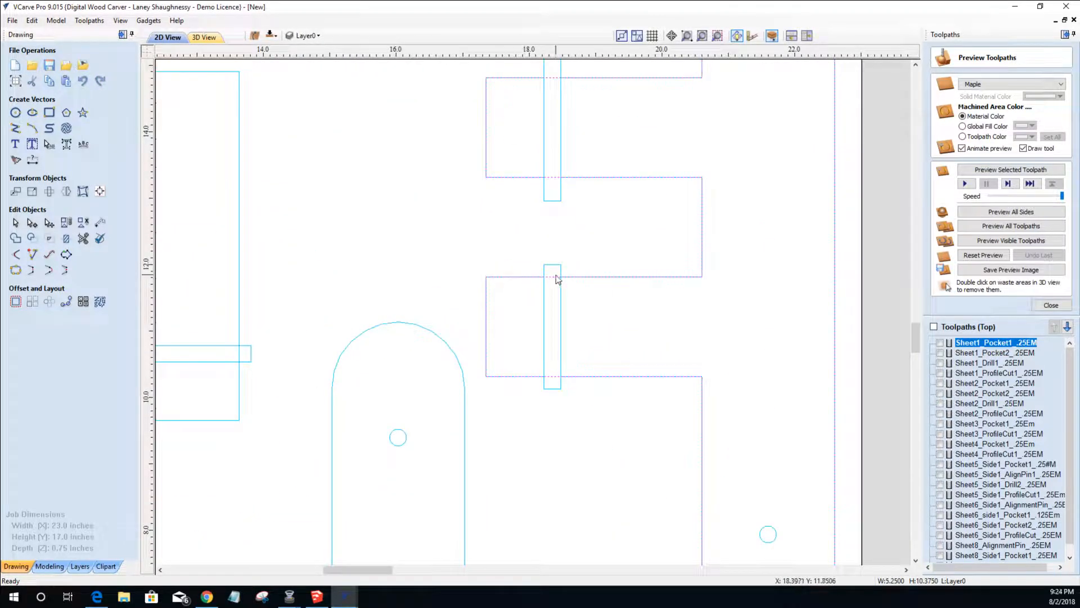
scroll(557, 279, up, 4)
scroll(650, 273, up, 1)
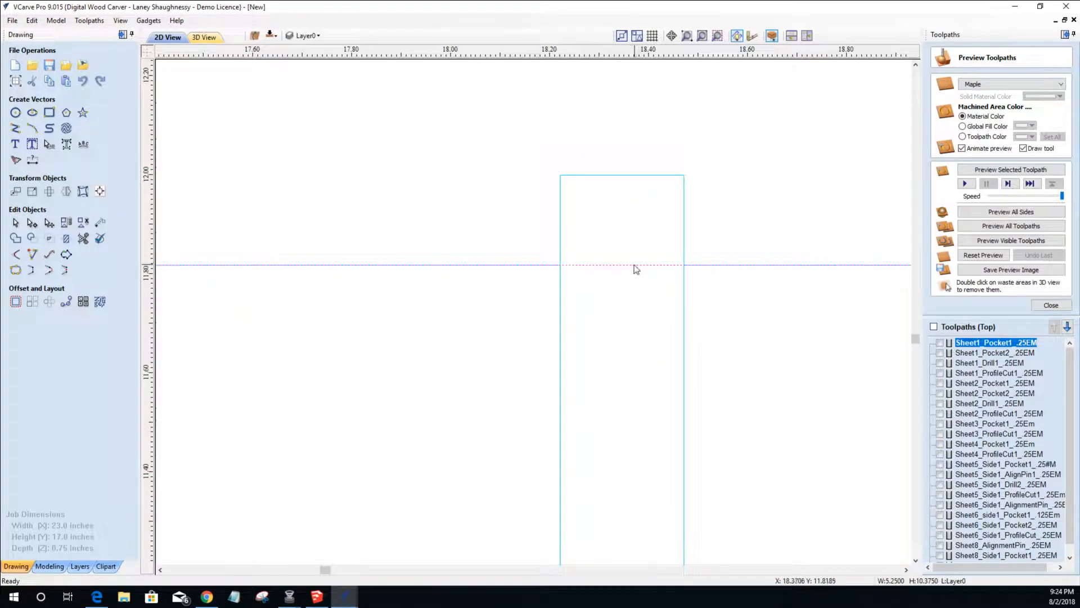
scroll(523, 267, down, 8)
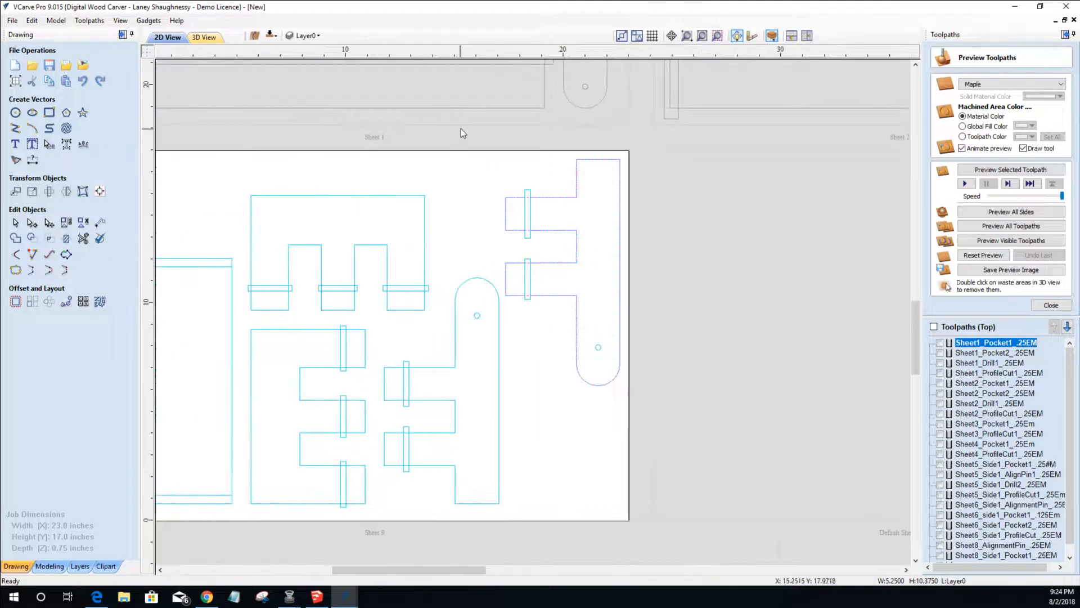
drag(661, 397, 526, 368)
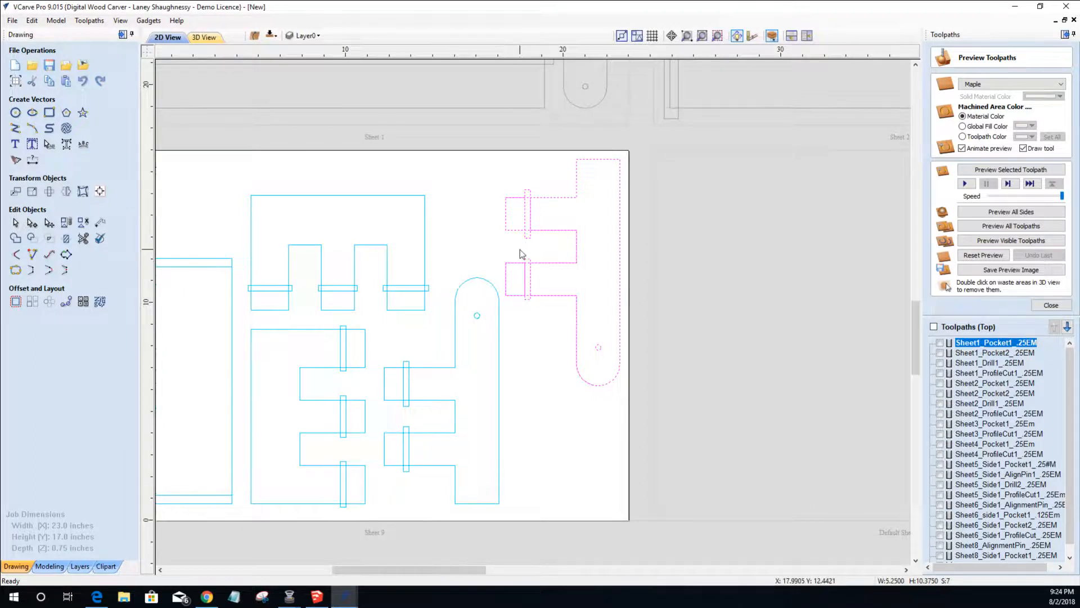
- Delete the duplicate outline vectors from the notched, round-ended part near the sheet's upper-right corner, keeping its pocket rectangles and hole
scroll(521, 245, up, 4)
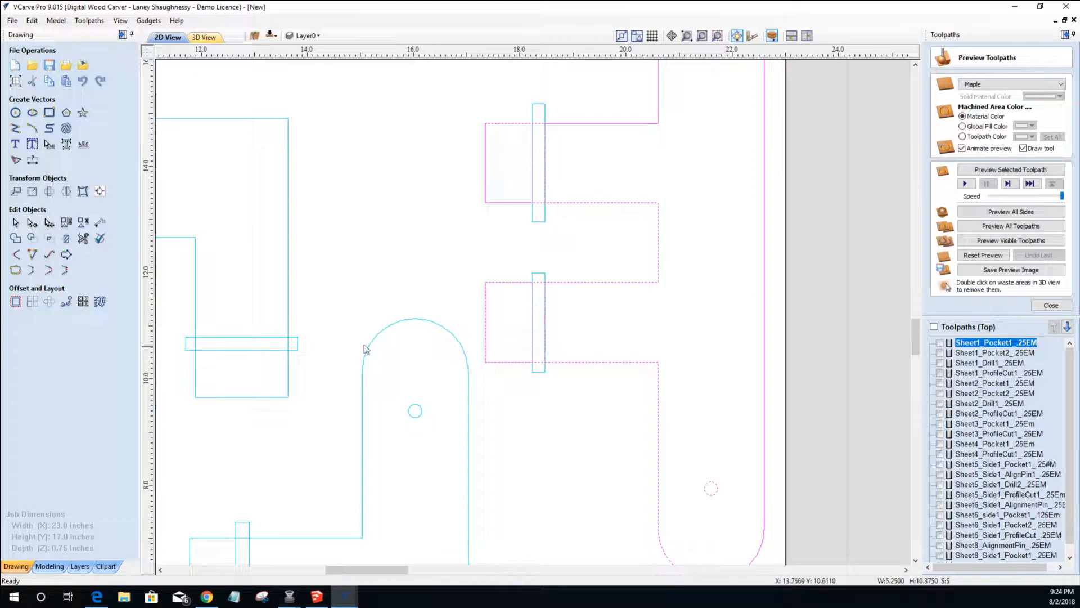
scroll(539, 291, up, 5)
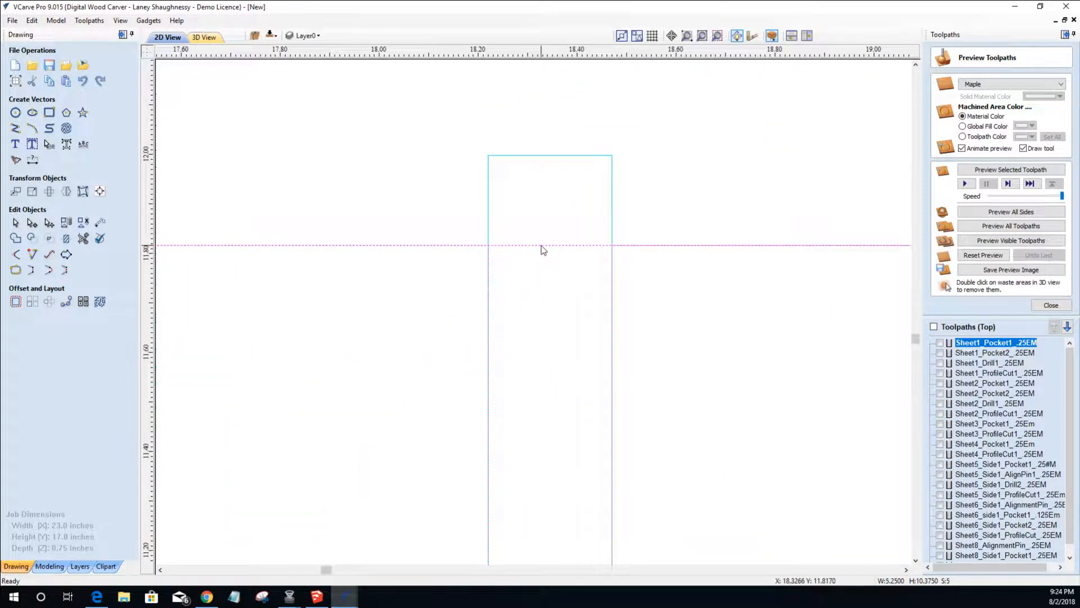
scroll(541, 248, down, 6)
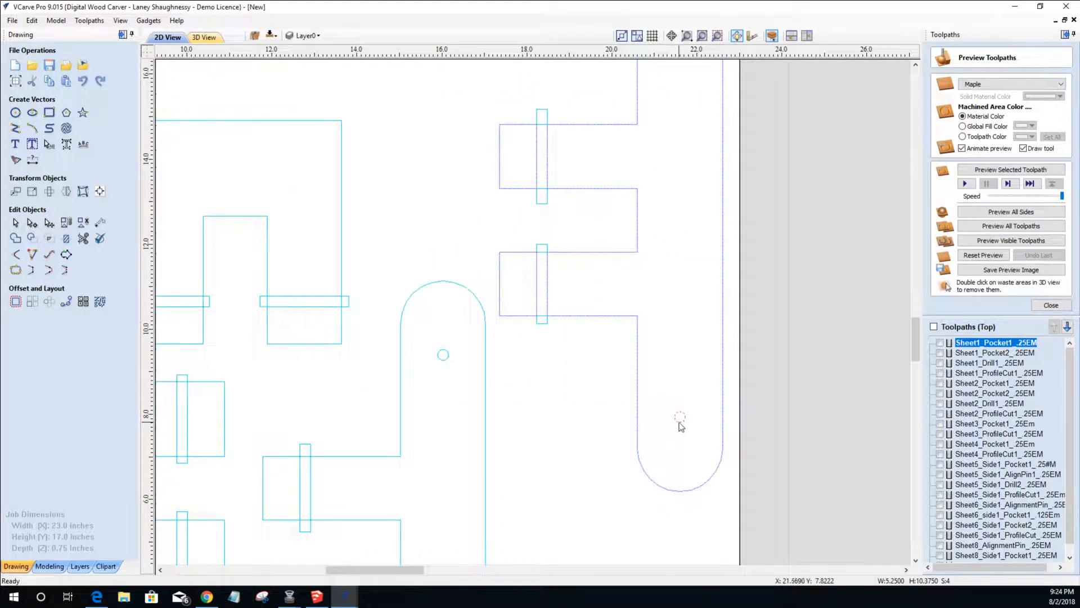
scroll(677, 434, down, 2)
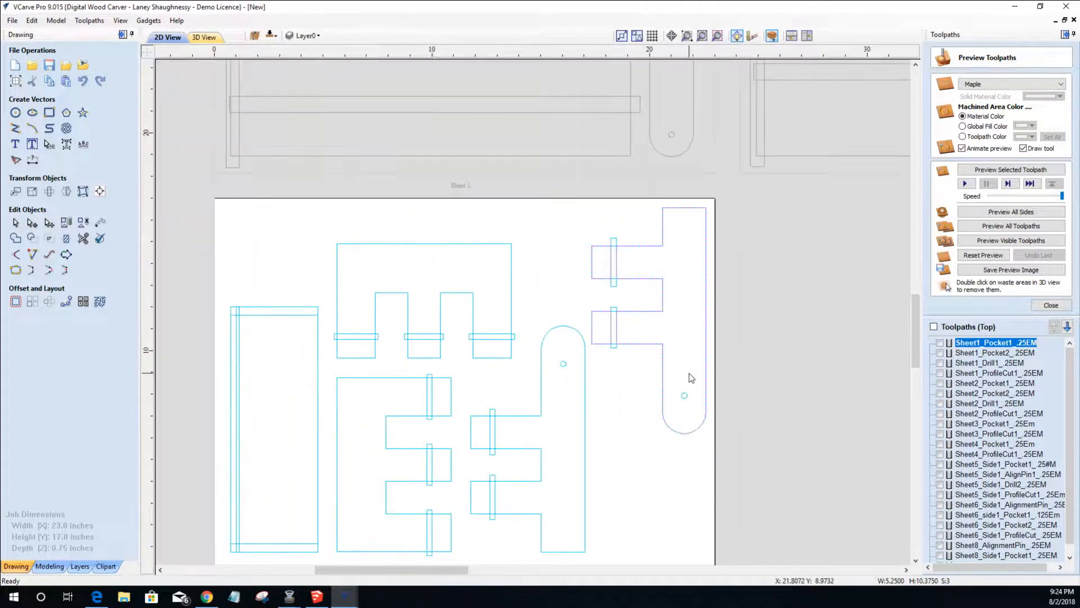
scroll(660, 275, up, 2)
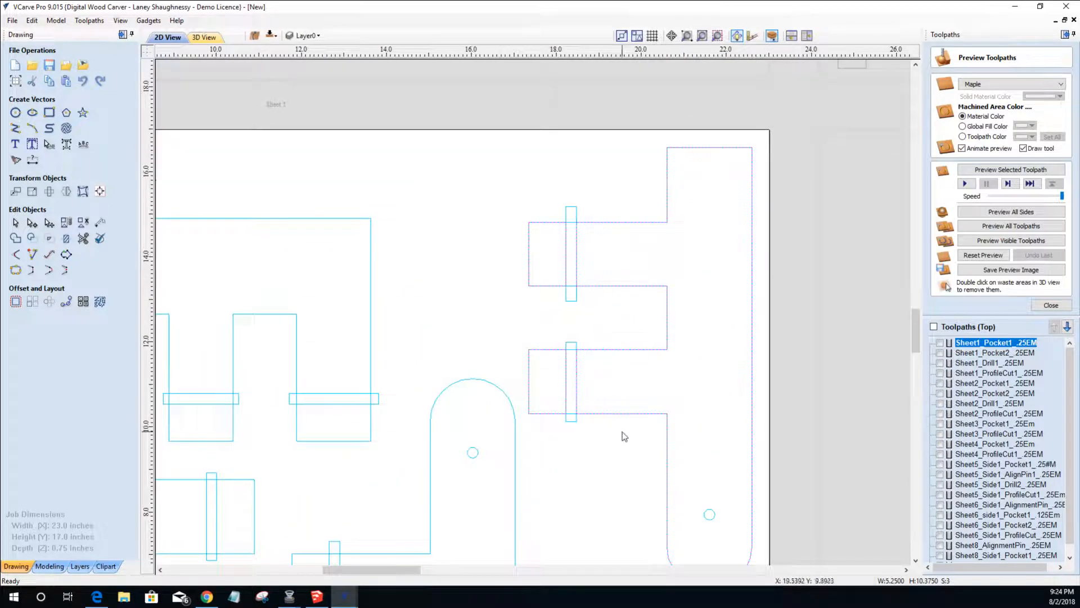
right_click(629, 334)
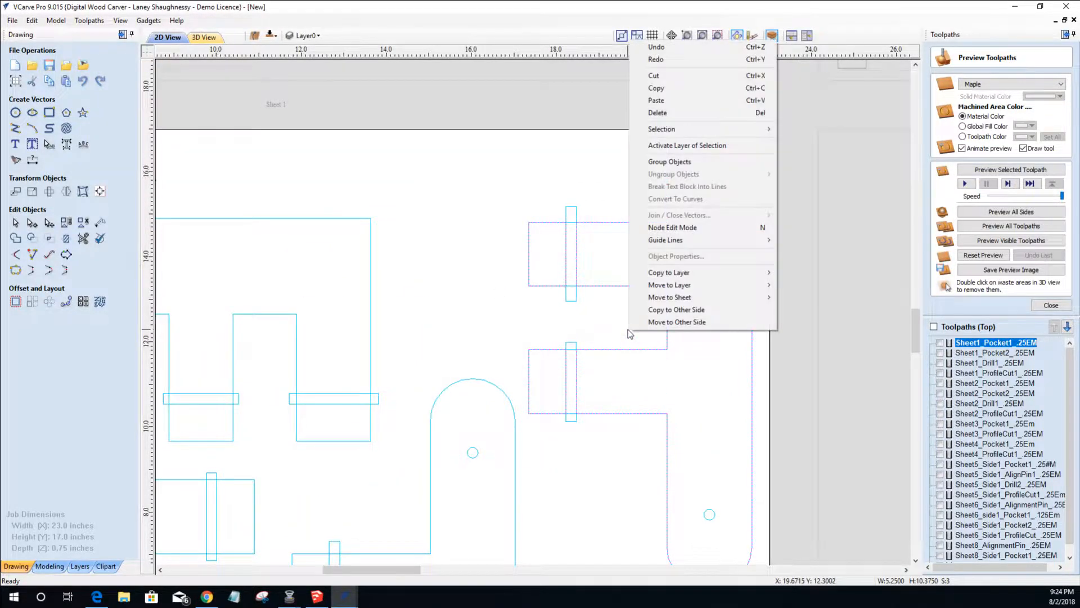
click(651, 116)
click(645, 289)
- Ungroup the tall rectangular panel's vectors and delete the redundant 4 by 10.5 inch rectangle between its end strips
scroll(644, 289, down, 2)
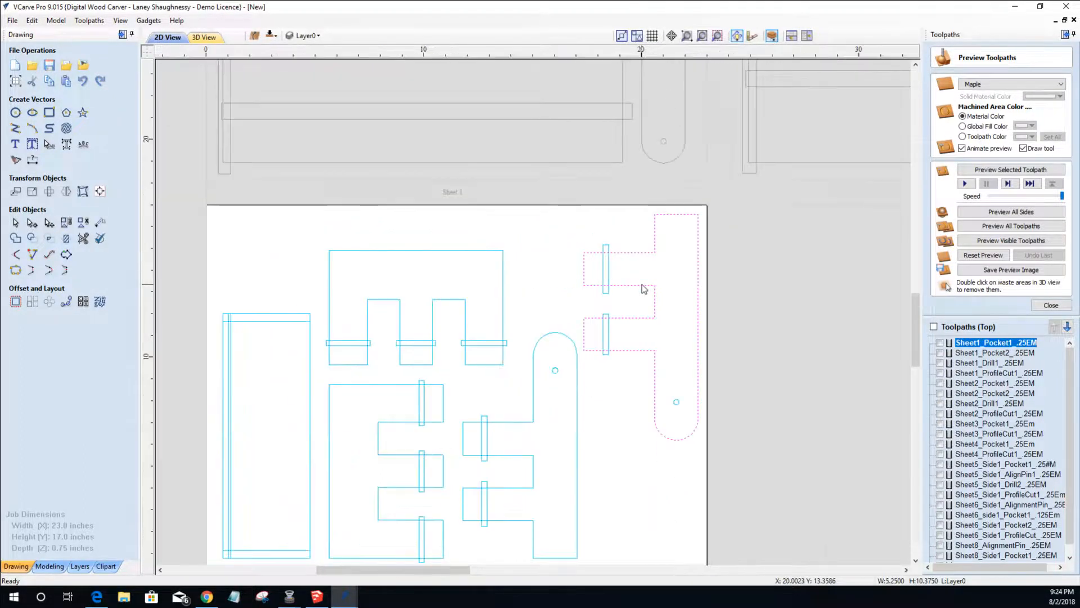
scroll(644, 289, down, 1)
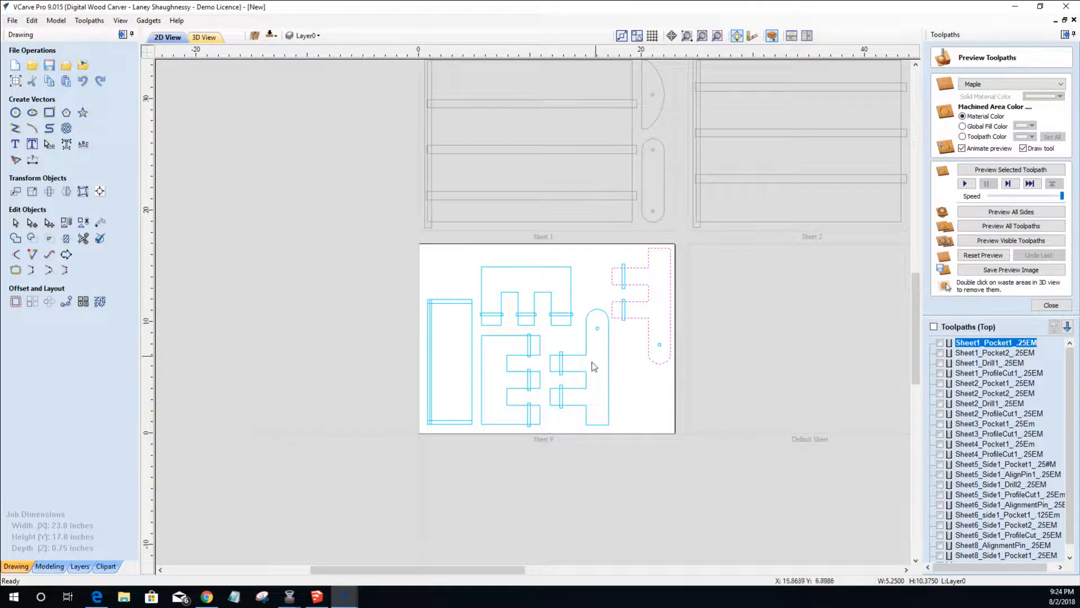
scroll(400, 289, up, 2)
scroll(400, 288, up, 3)
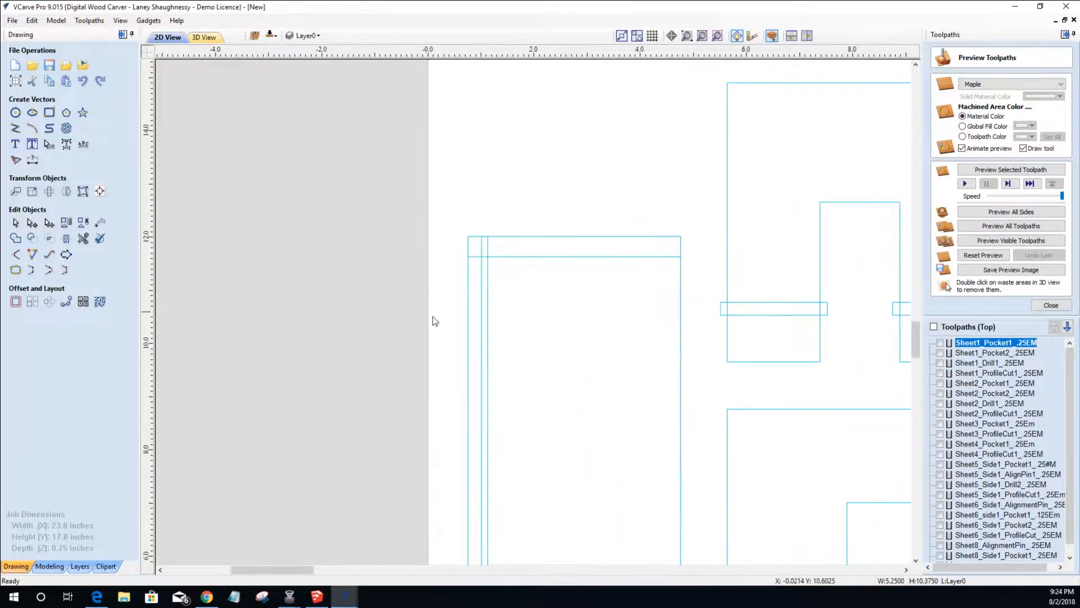
click(487, 316)
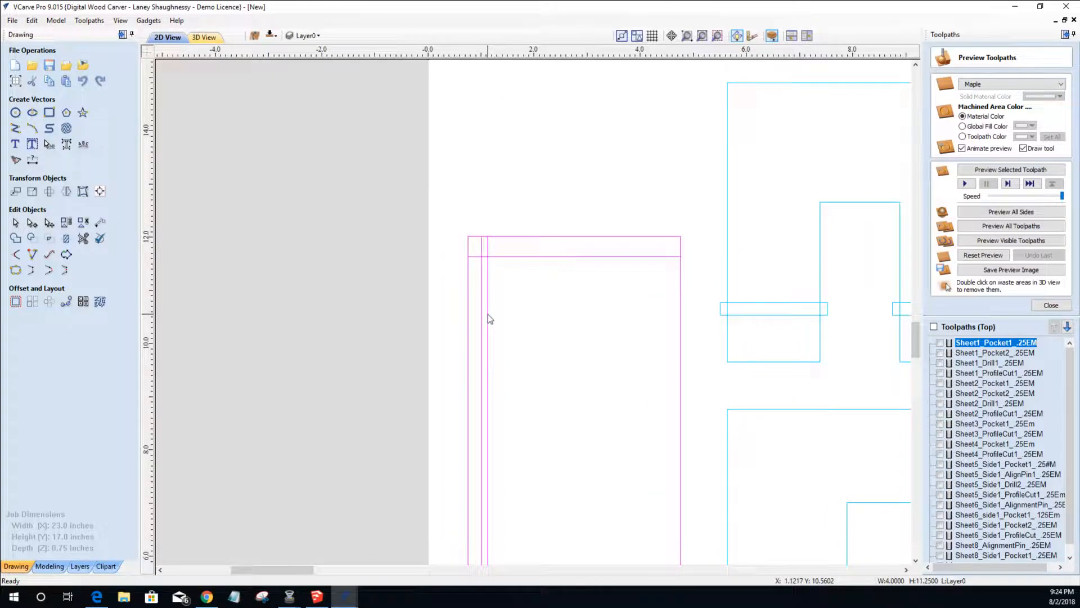
click(537, 256)
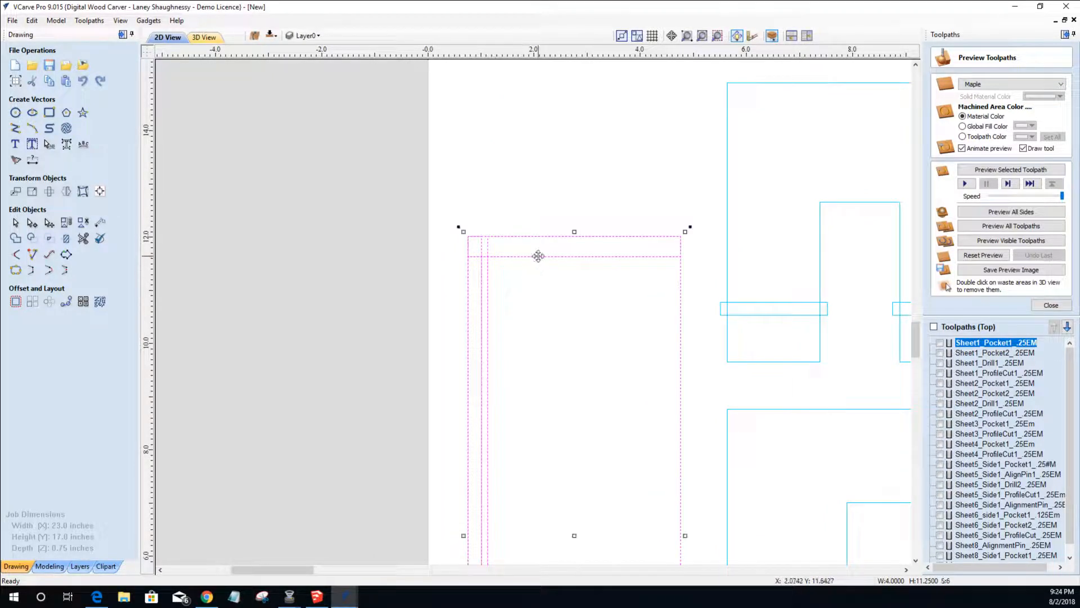
click(545, 329)
click(550, 263)
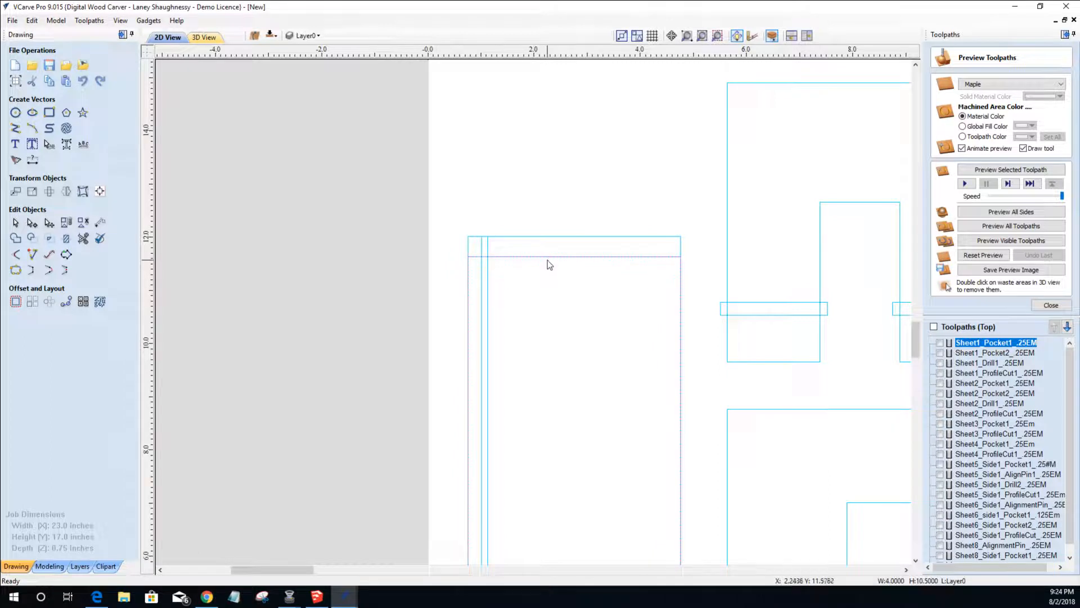
key(Escape)
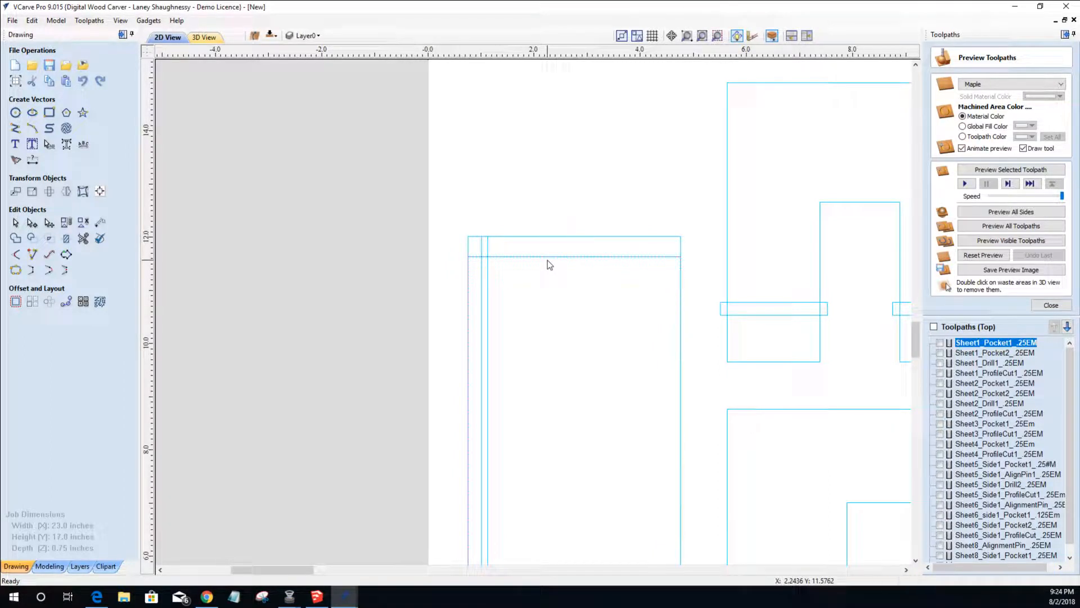
- Stretch the panel's top pocket strip past its side and top edges to about 4.42 by 0.55 inches
click(548, 258)
click(533, 256)
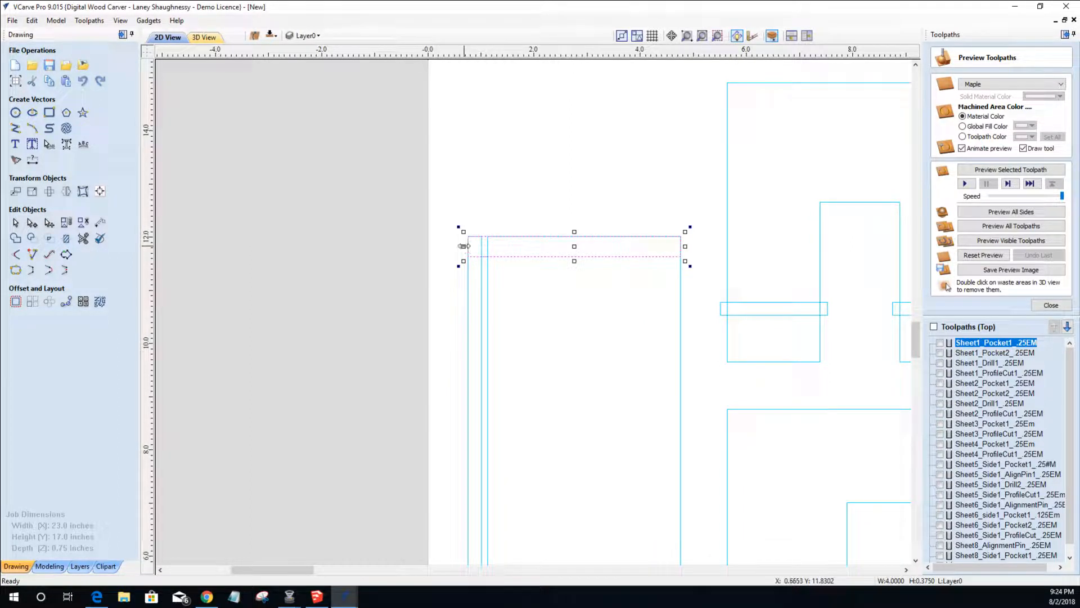
drag(464, 246, 453, 246)
key(Escape)
drag(575, 236, 574, 228)
- Stretch the panel's bottom pocket strip symmetrically past both side edges and beyond the bottom edge
scroll(561, 268, down, 3)
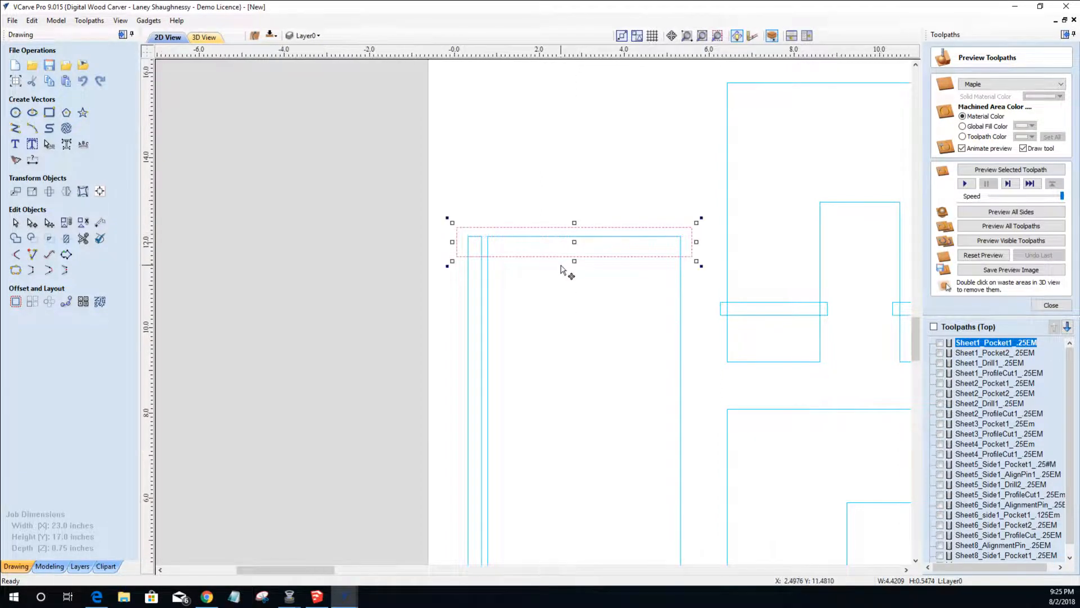
scroll(557, 366, down, 3)
scroll(563, 375, up, 5)
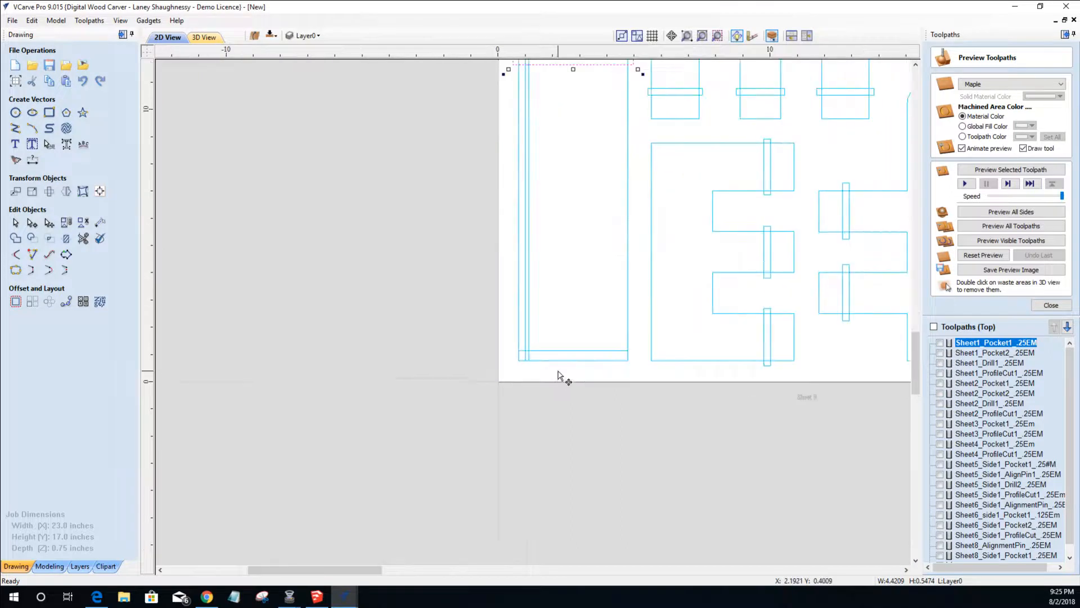
scroll(558, 372, up, 2)
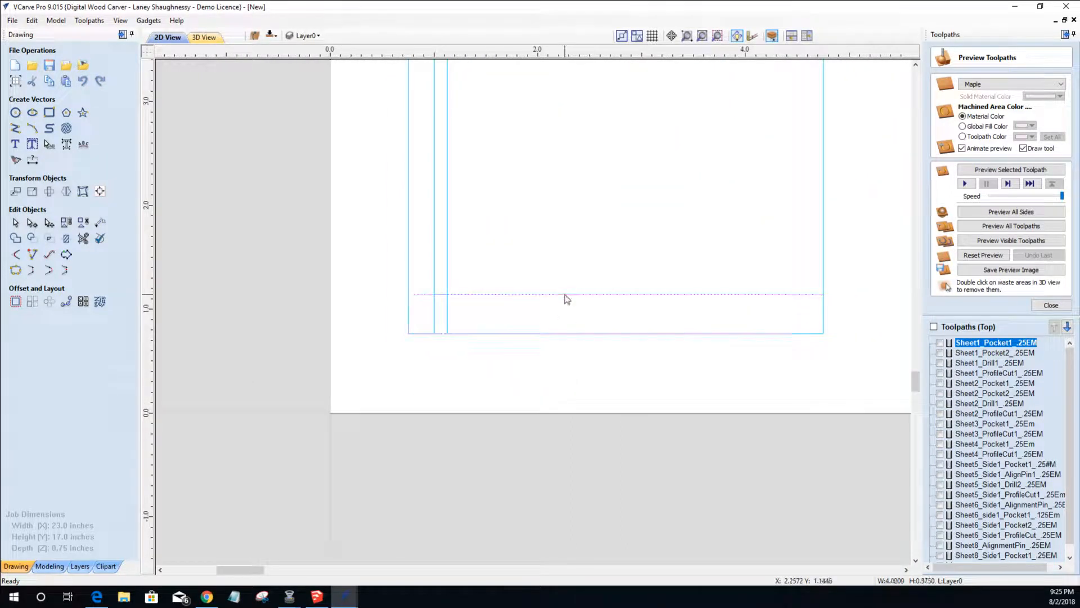
click(564, 295)
shift+drag(405, 315, 397, 315)
drag(617, 338, 616, 351)
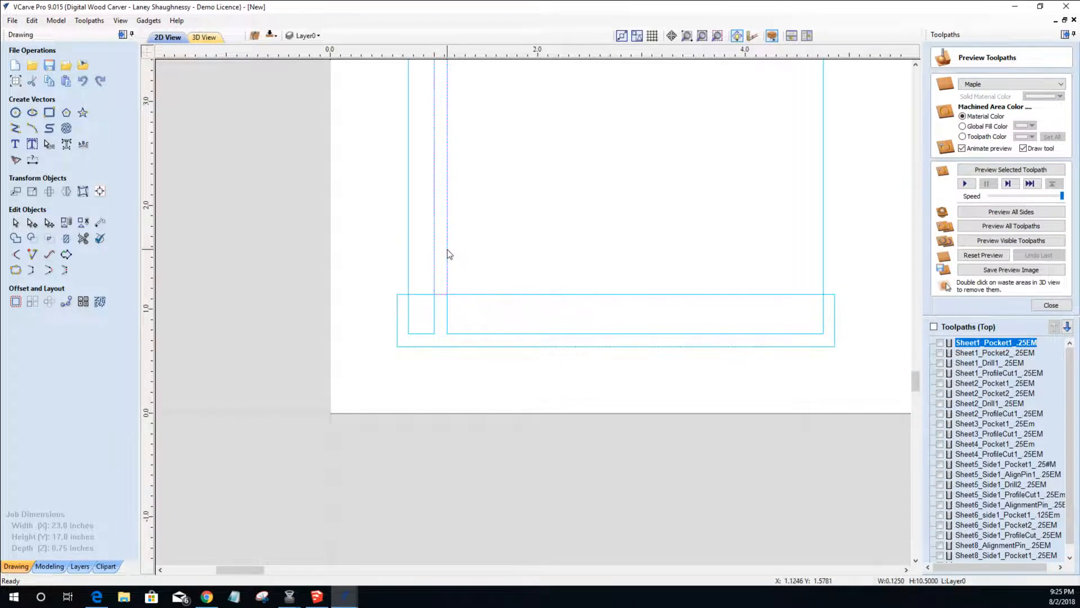
- Move the panel's narrow vertical strip, 0.125 inch wide, to the other side of the job
scroll(450, 255, down, 8)
scroll(455, 236, up, 4)
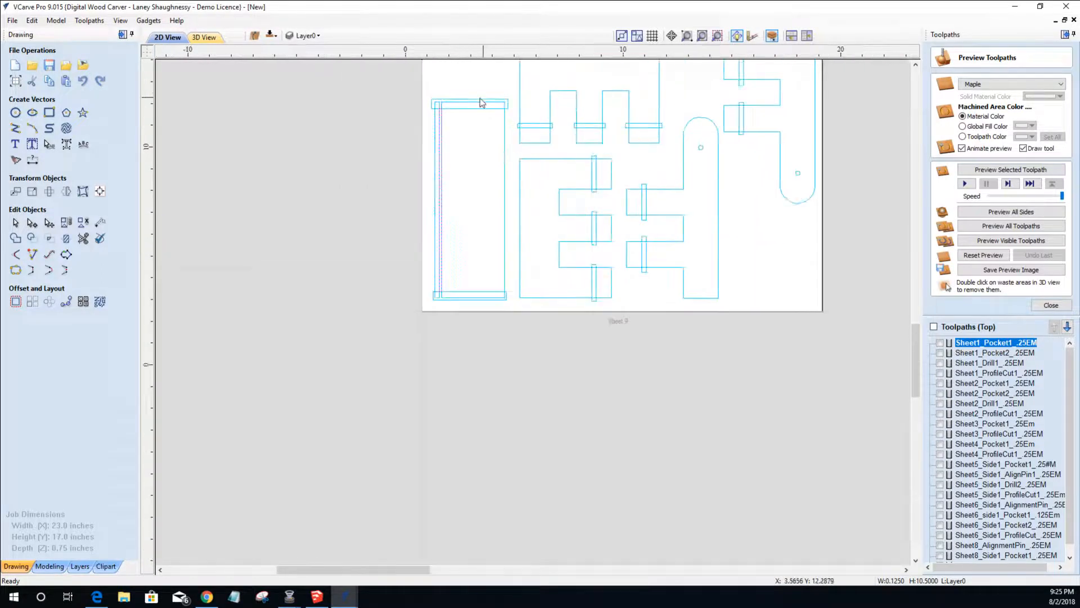
right_click(401, 184)
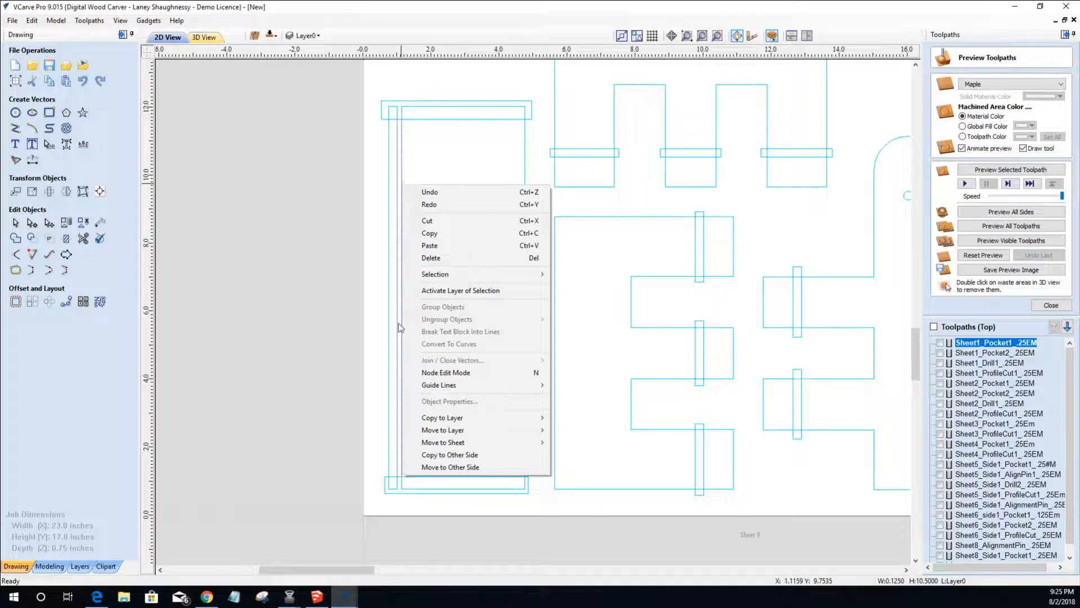
click(434, 467)
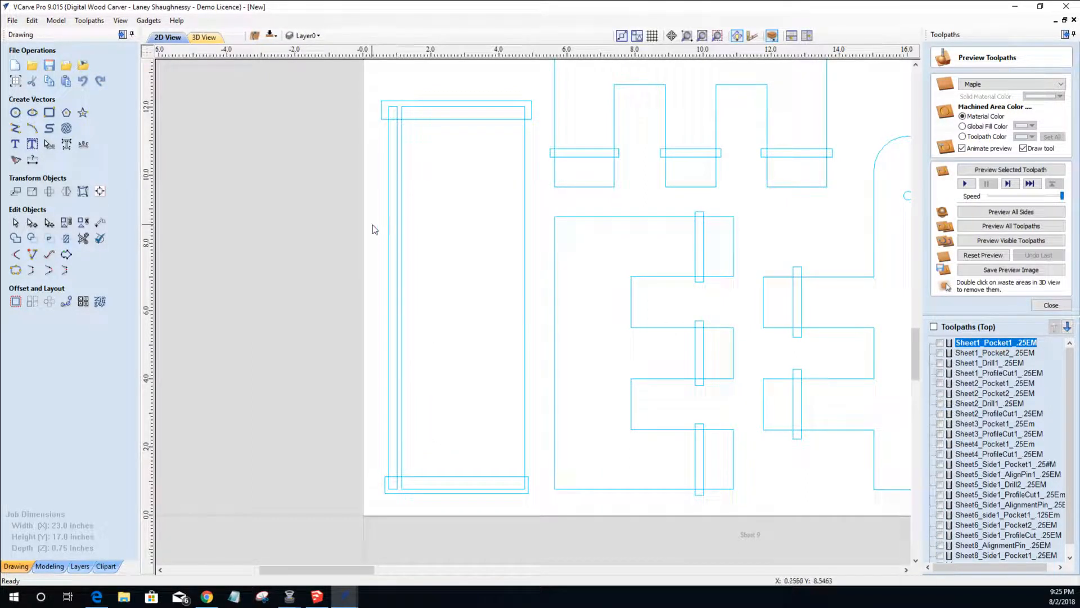
- Delete the facing inner long spans of the panel's narrow and wide rectangles in node editing
scroll(386, 202, down, 3)
scroll(387, 202, up, 1)
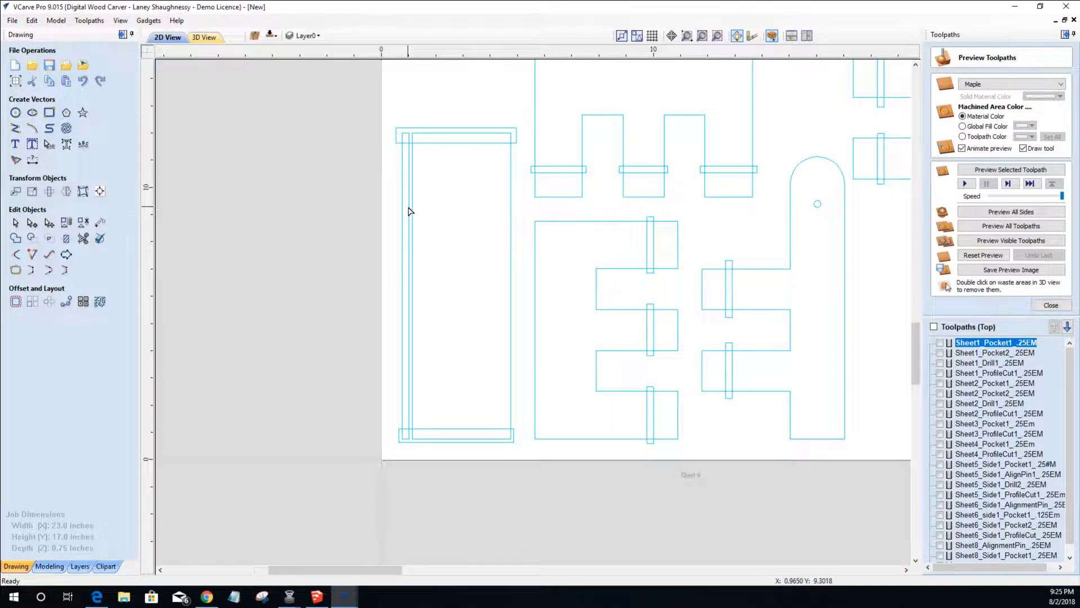
click(16, 224)
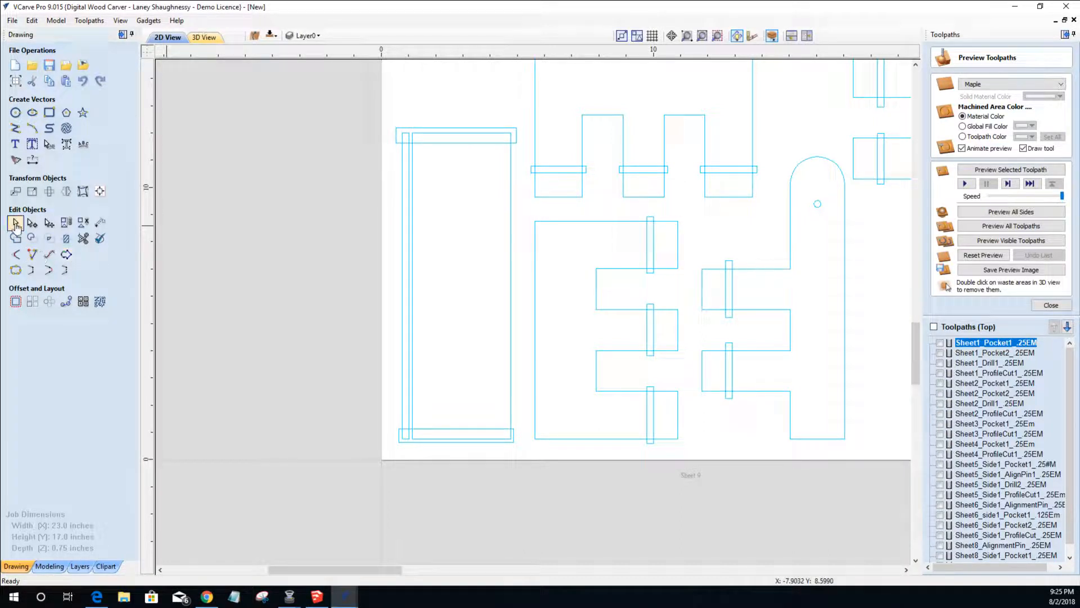
click(402, 227)
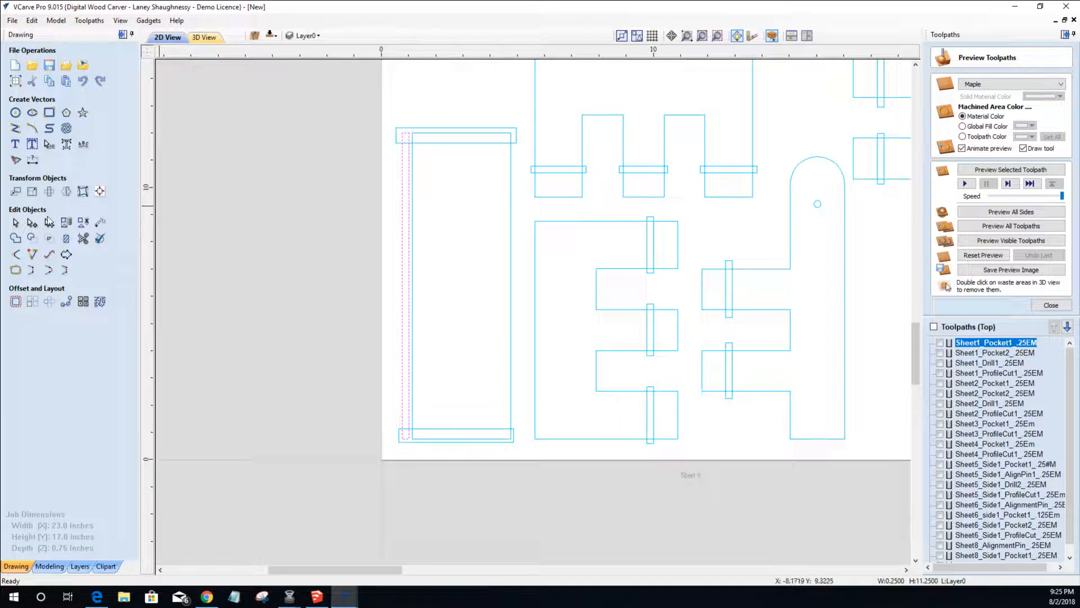
right_click(409, 207)
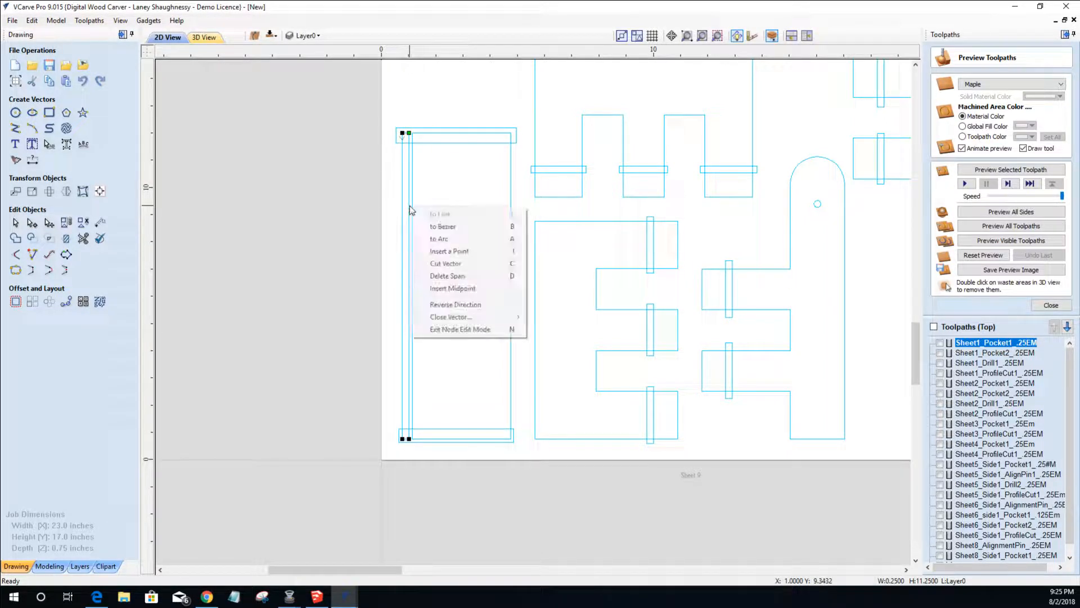
click(439, 278)
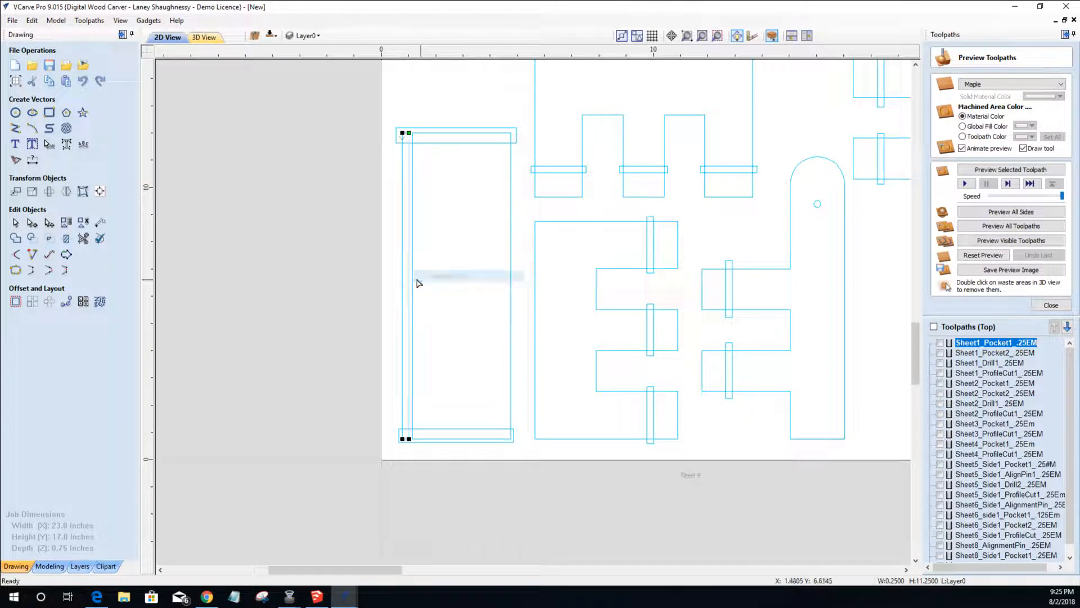
right_click(414, 248)
click(444, 315)
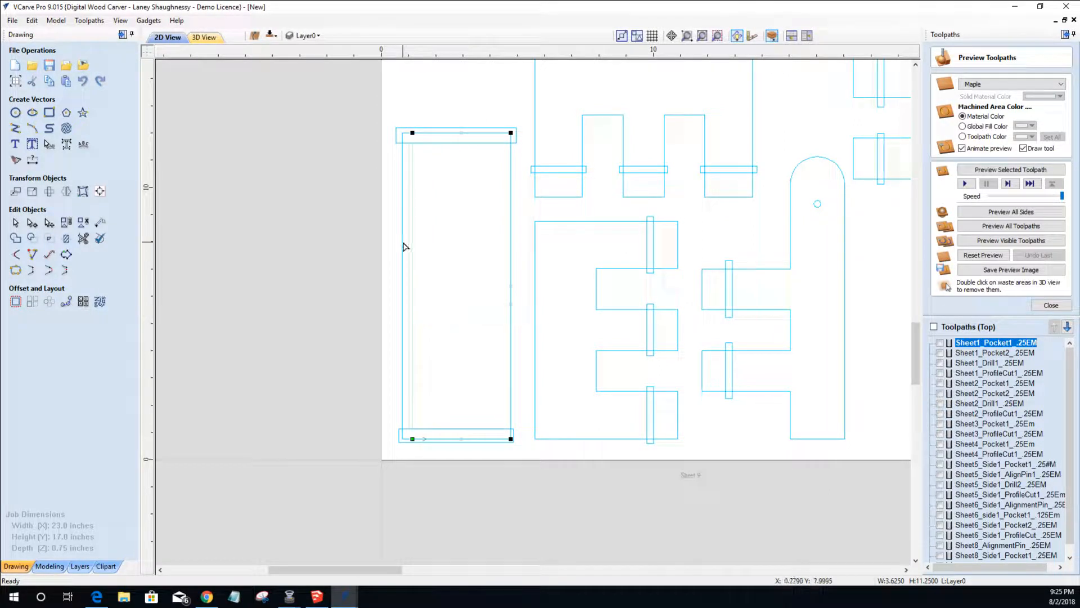
- Join the panel's two open vectors into a single closed outline
click(15, 222)
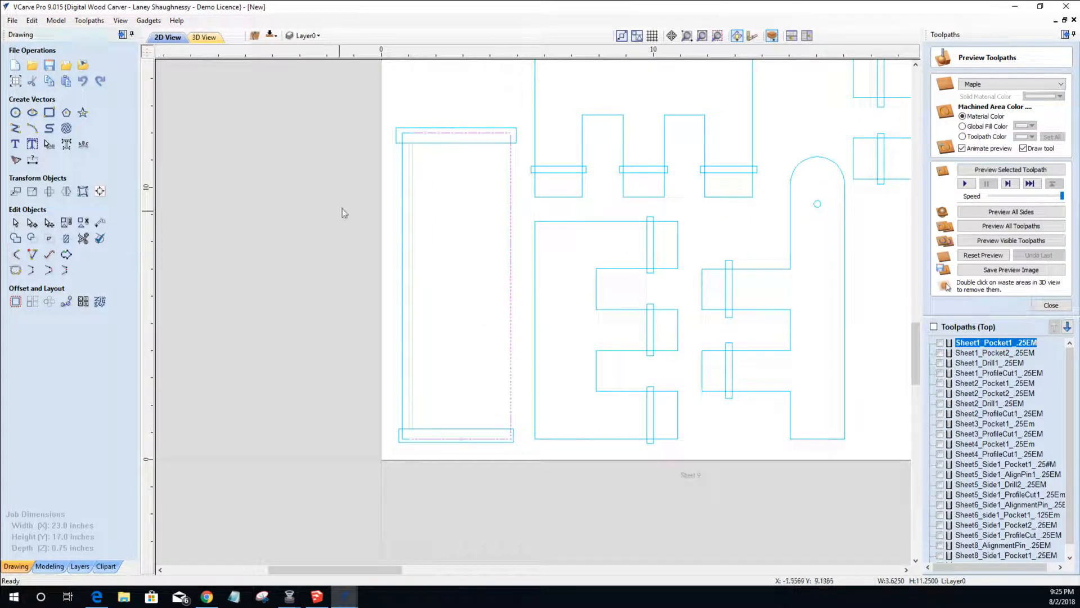
shift+click(402, 216)
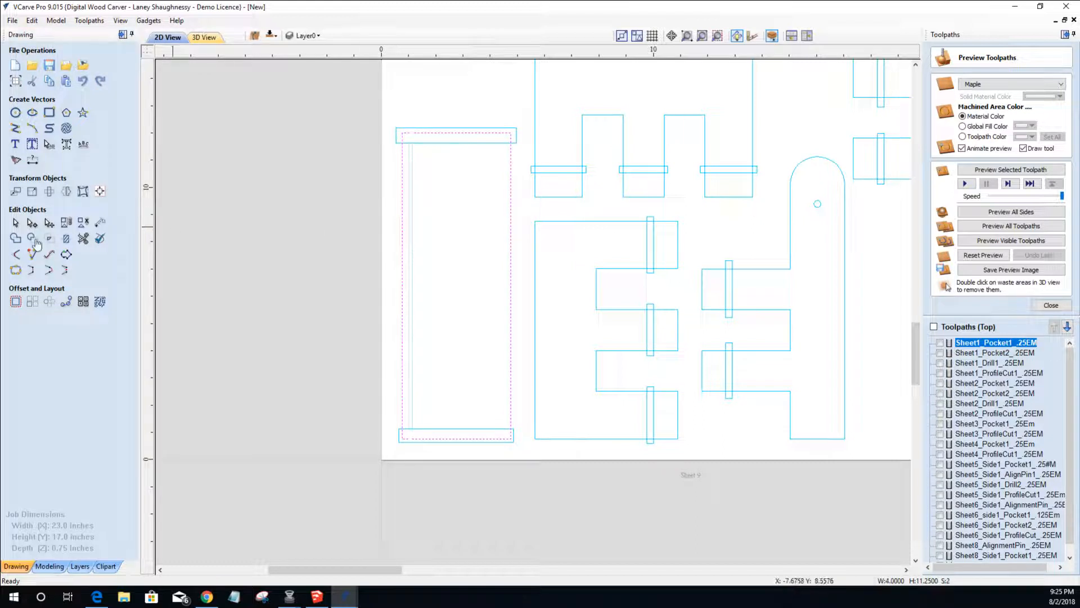
click(32, 272)
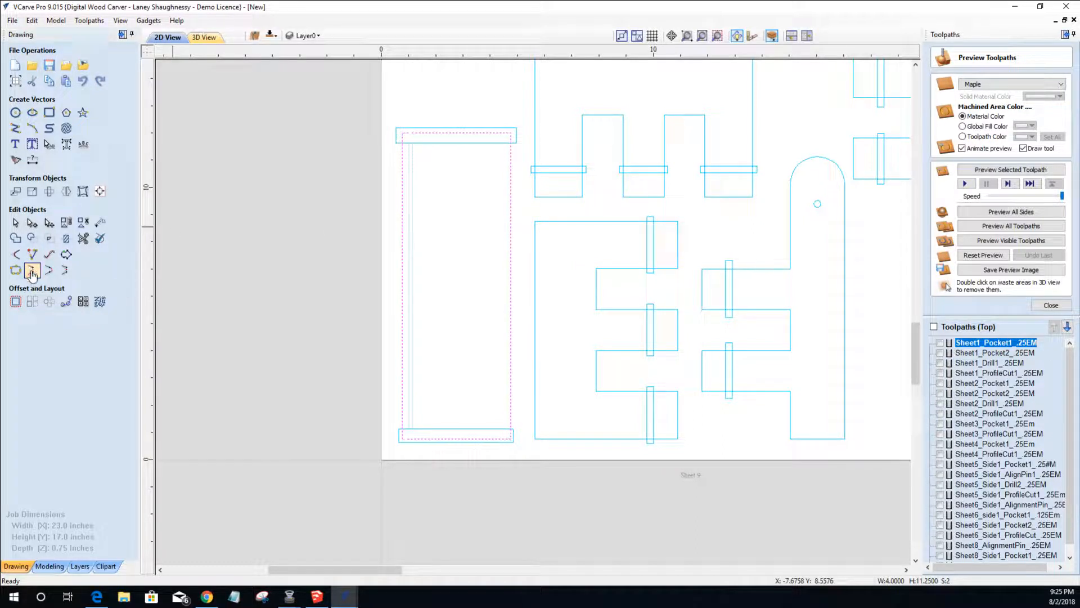
click(468, 246)
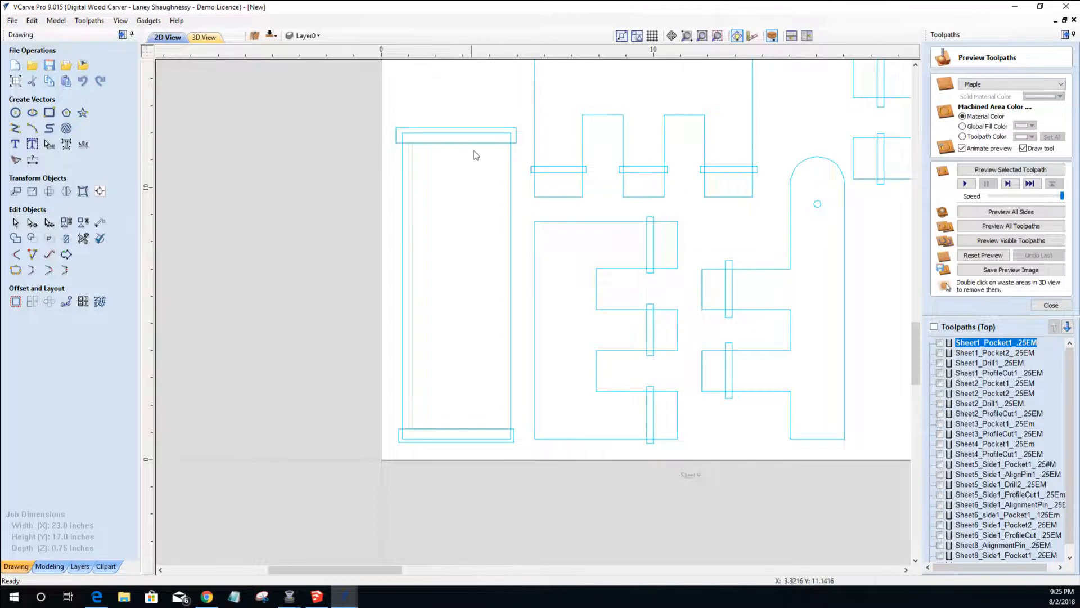
- Select the outlines of the four slotted parts on Sheet 9 and check them against the whole sheet layout
scroll(428, 283, down, 2)
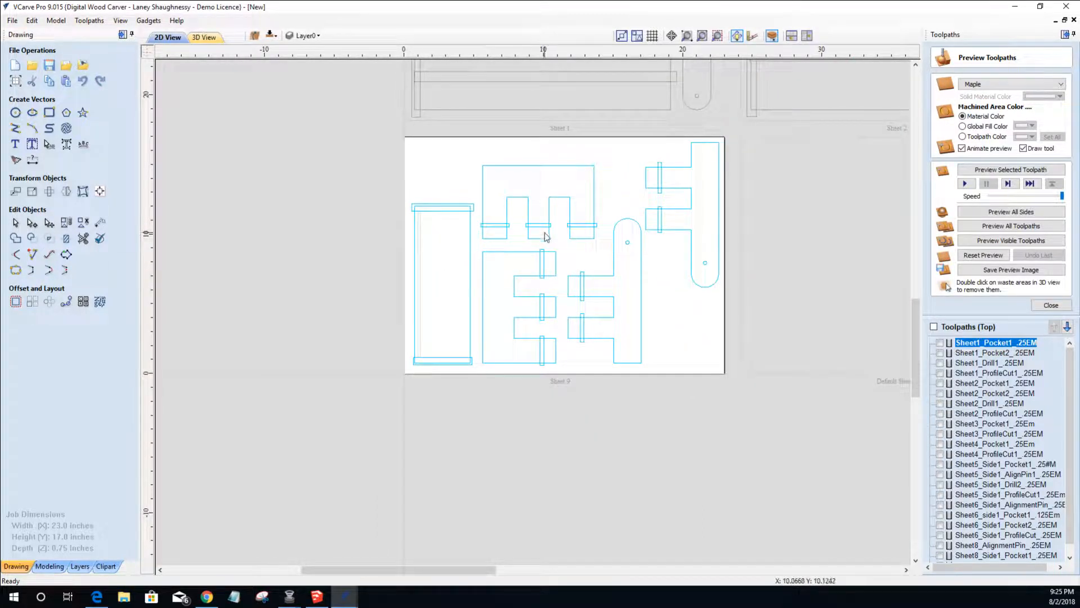
click(545, 166)
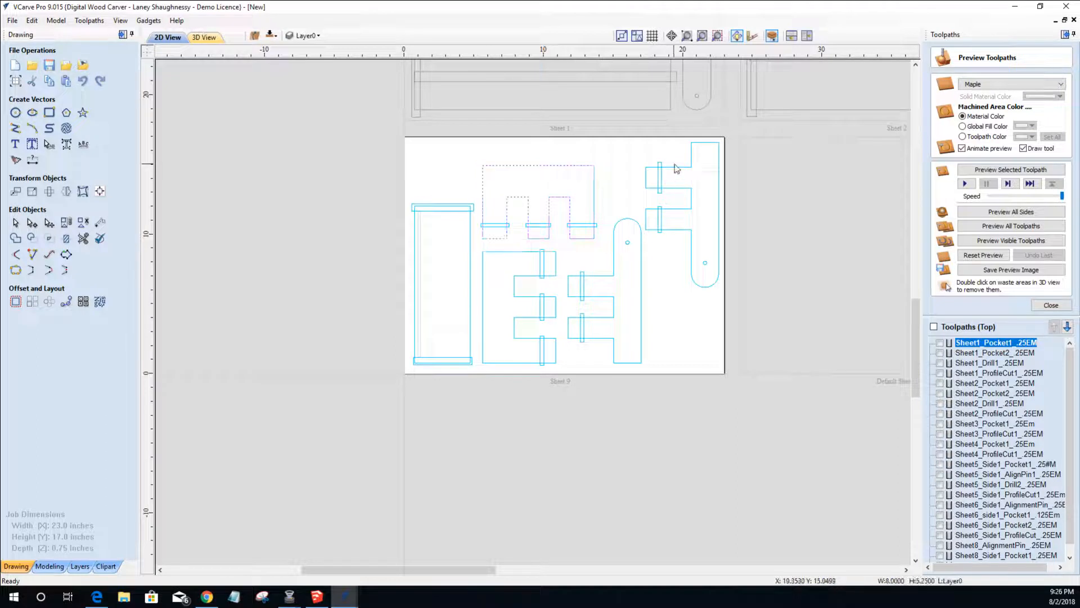
shift+click(676, 167)
shift+click(632, 263)
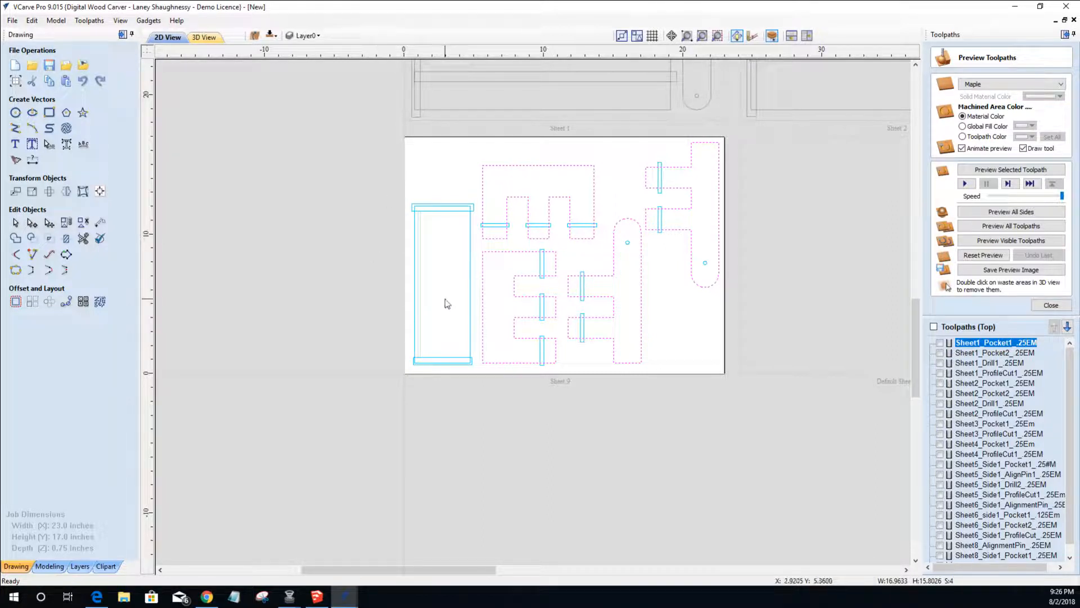
scroll(439, 248, down, 6)
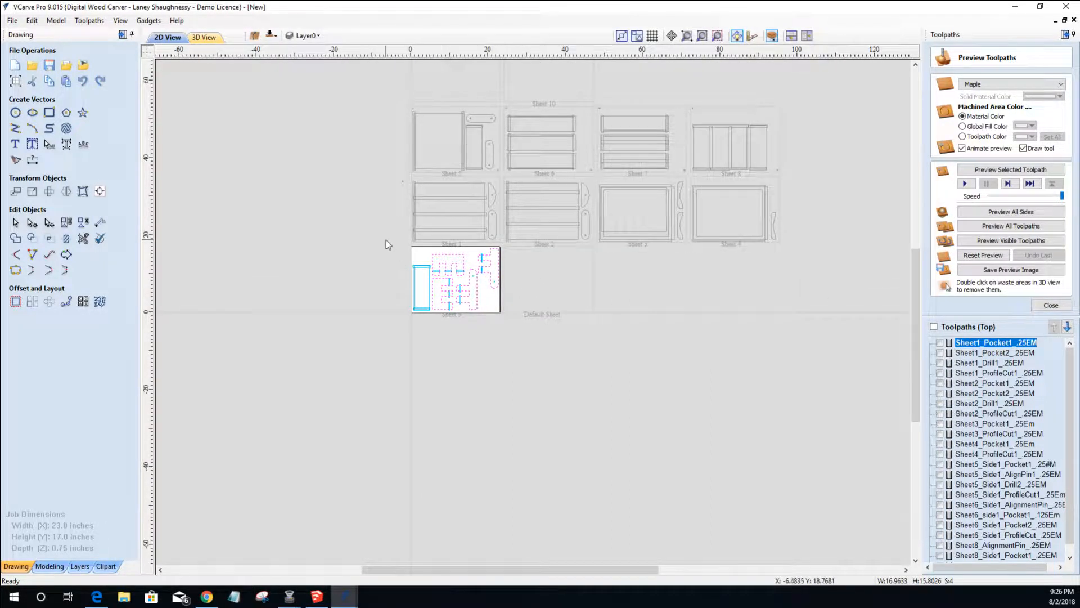
scroll(430, 309, up, 5)
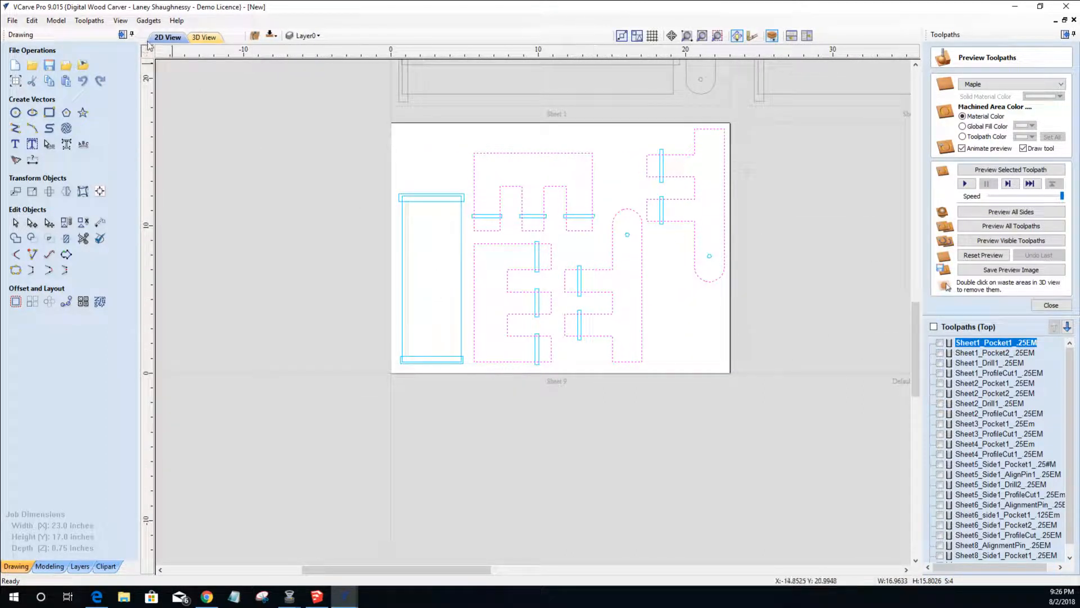
- Make the guide lines visible in the drawing
click(126, 27)
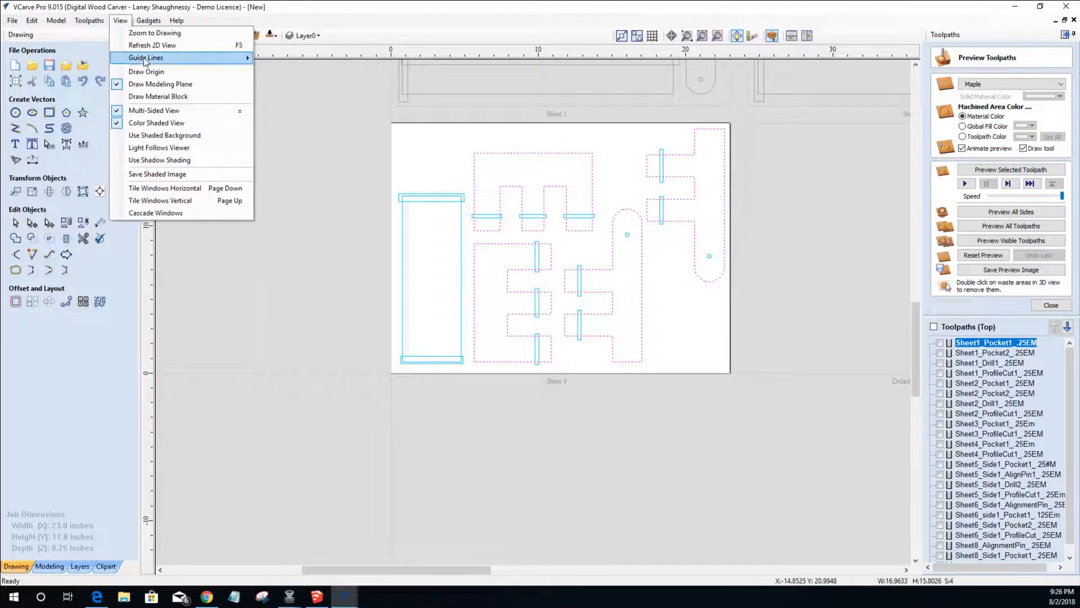
mouse_move(173, 58)
click(276, 63)
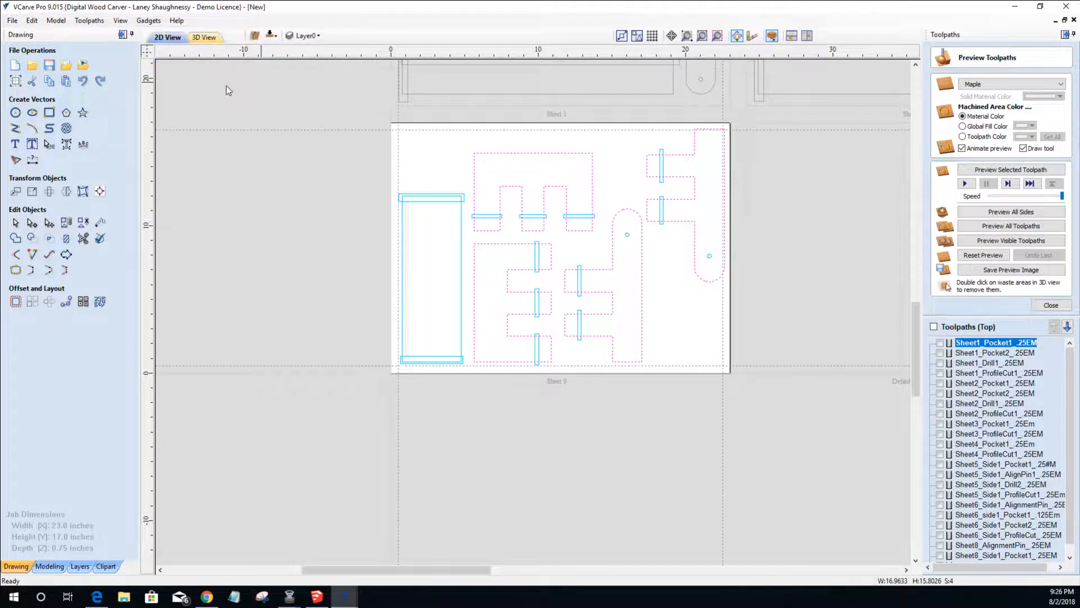
- Draw a 0.25 inch diameter circle at the guide intersection in Sheet 9's upper-left corner, at about X 0.5, Y 16.5
scroll(390, 104, up, 2)
scroll(401, 139, up, 3)
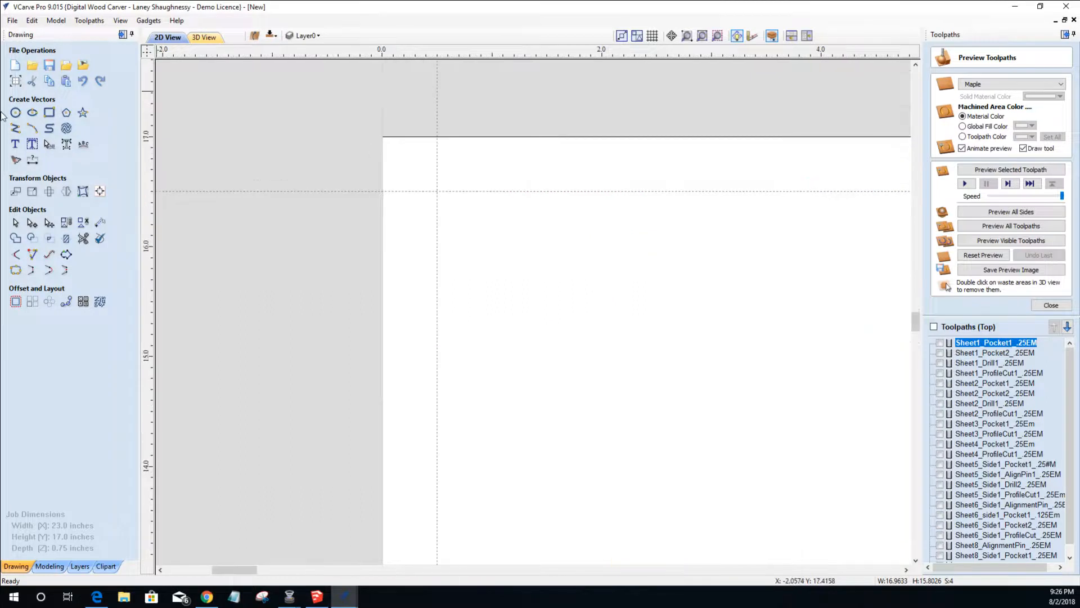
click(15, 113)
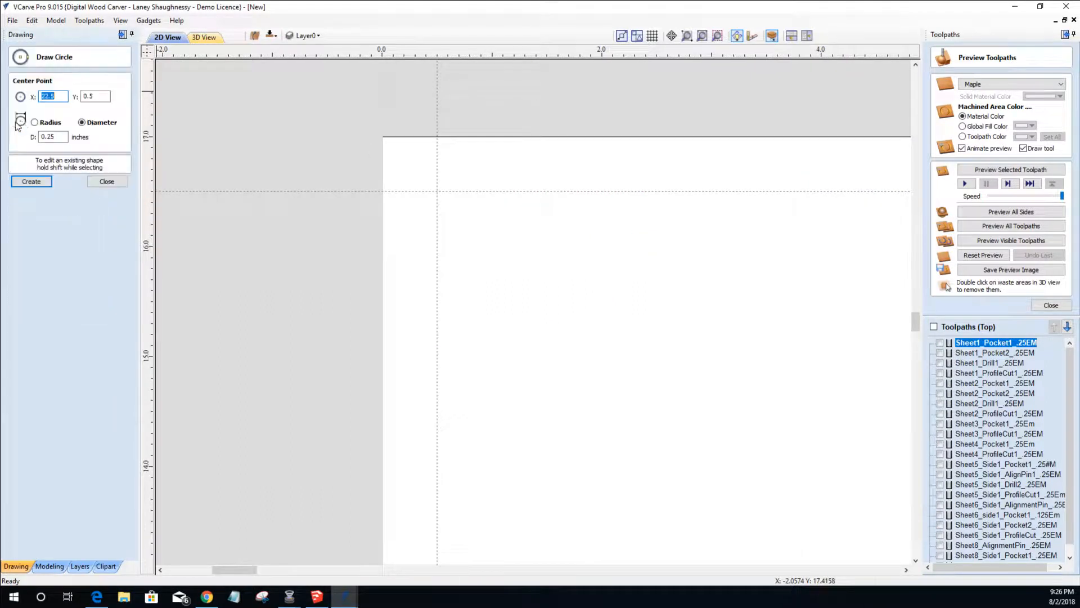
click(443, 201)
double_click(51, 136)
text(25)
click(33, 184)
- Add a 0.25 inch diameter circle at the guide intersection in Sheet 9's lower-right corner, at X 22.5, Y 0.5
scroll(177, 198, down, 3)
scroll(177, 203, down, 3)
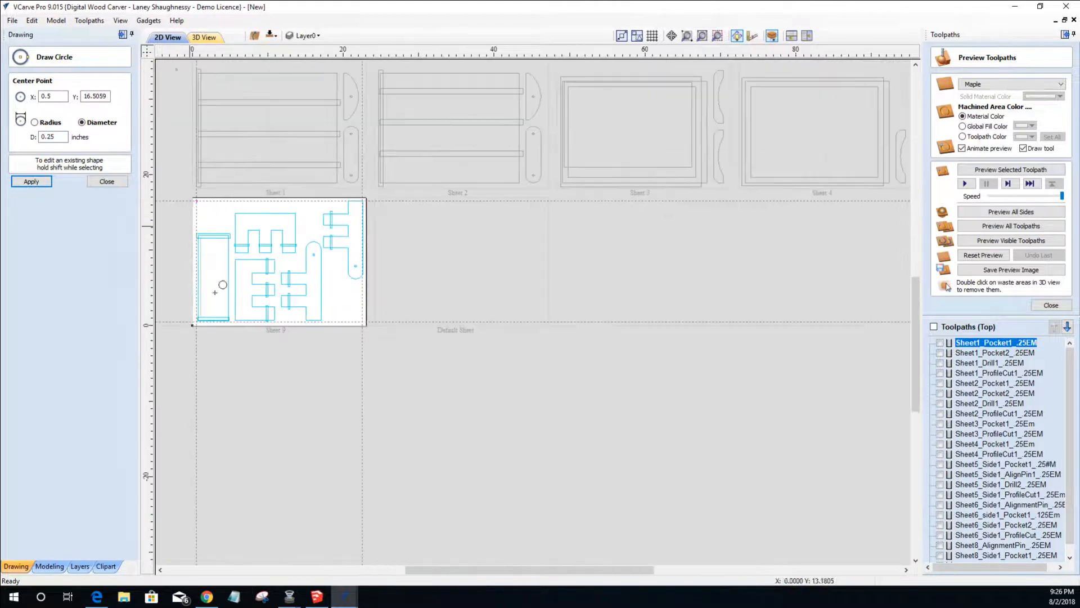
scroll(350, 109, up, 4)
scroll(343, 53, down, 5)
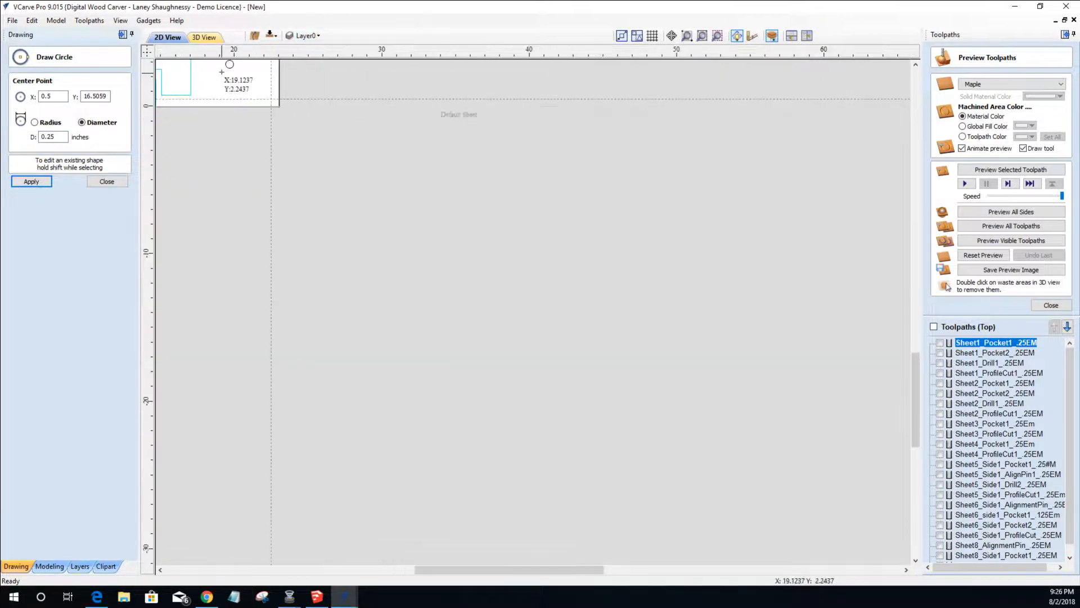
drag(916, 457, 915, 415)
drag(523, 569, 443, 568)
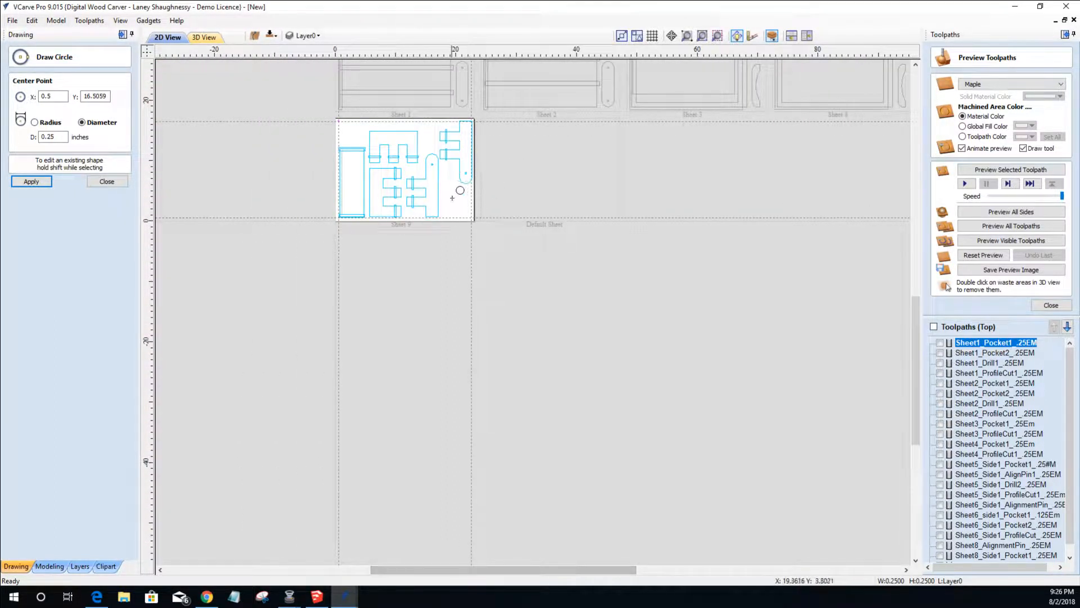
scroll(457, 189, up, 5)
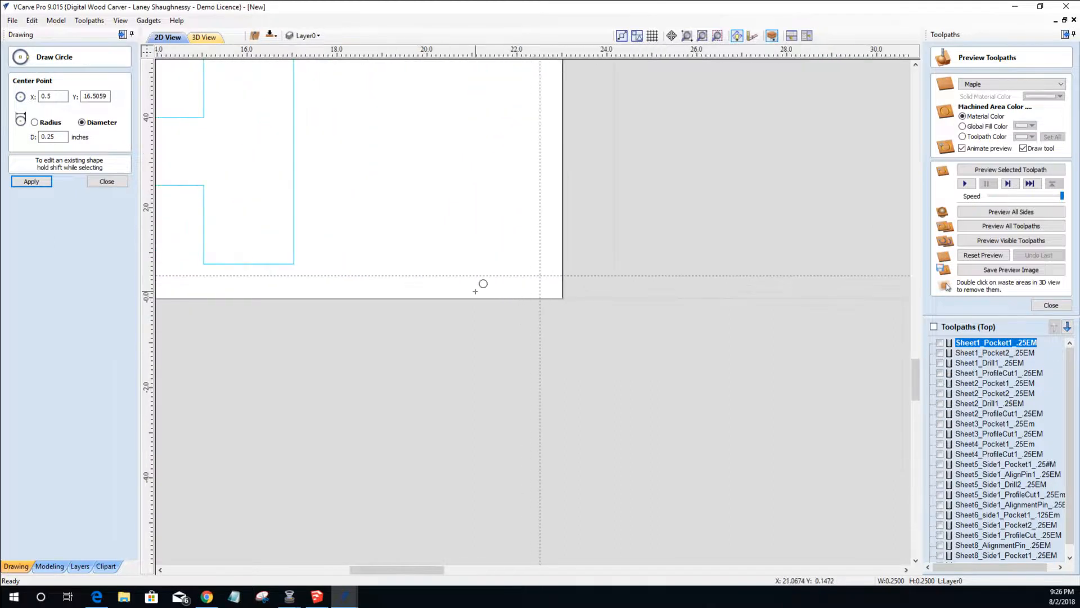
scroll(540, 338, up, 2)
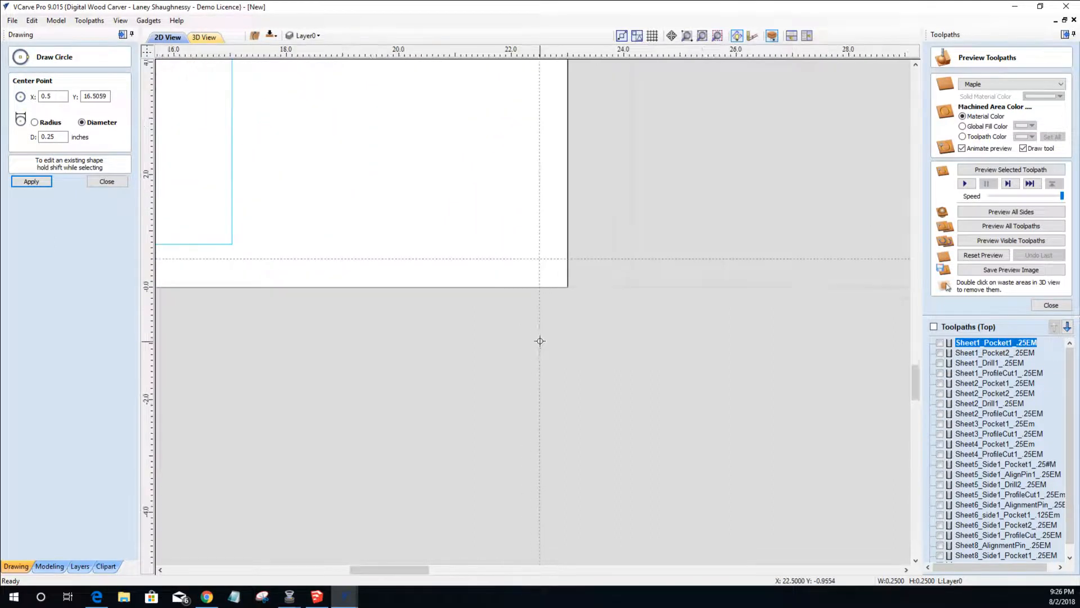
click(546, 252)
drag(49, 136, 76, 154)
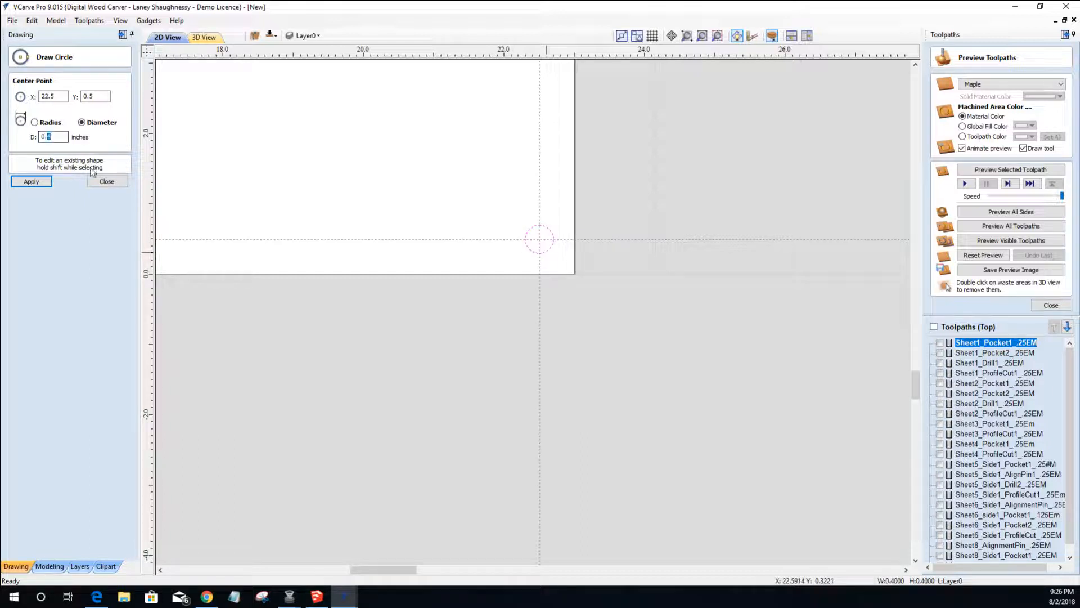
text(2)
click(31, 181)
- Hide the guide lines across the drawing
scroll(420, 217, down, 5)
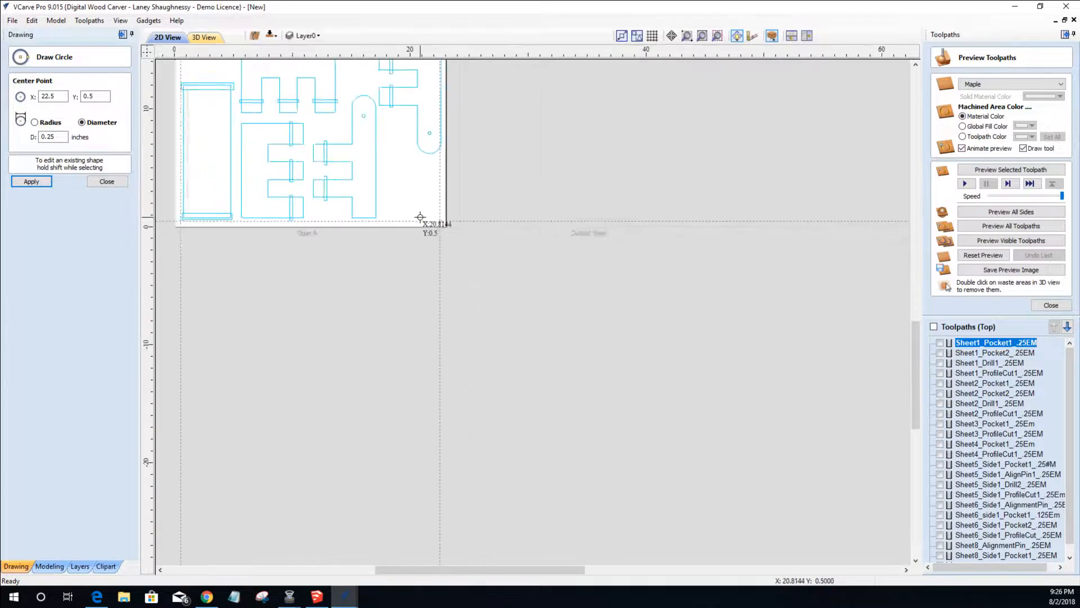
scroll(420, 217, down, 3)
click(121, 21)
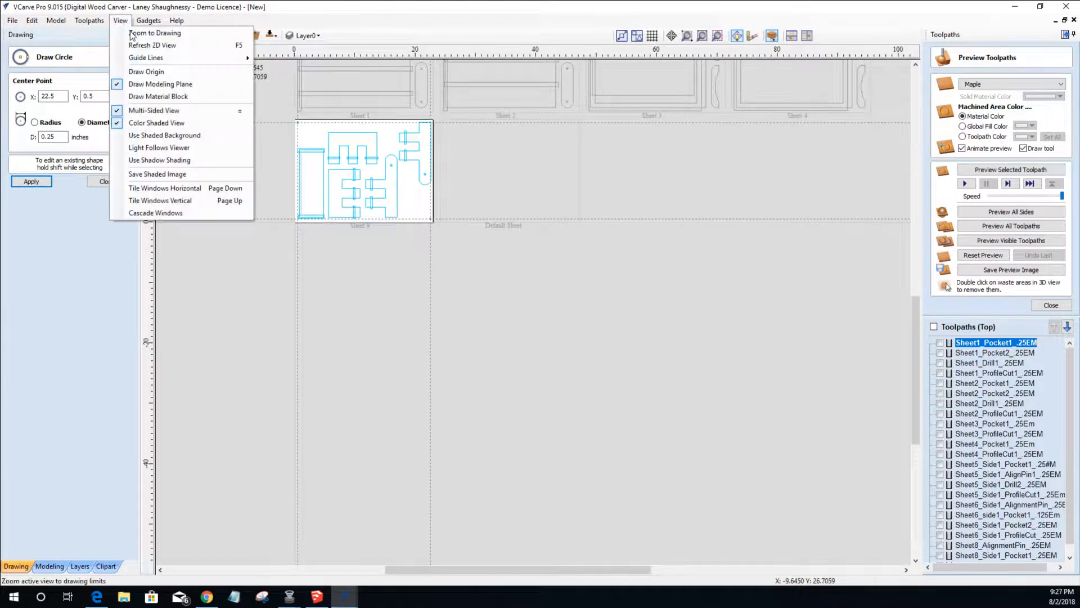
mouse_move(235, 60)
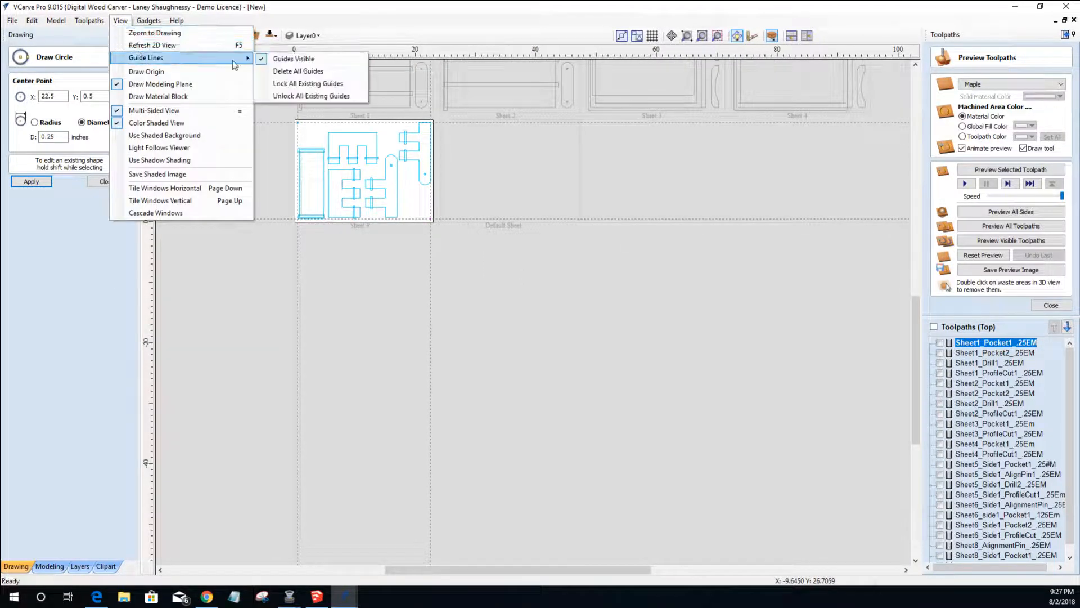
click(284, 59)
scroll(216, 107, up, 3)
scroll(823, 271, down, 1)
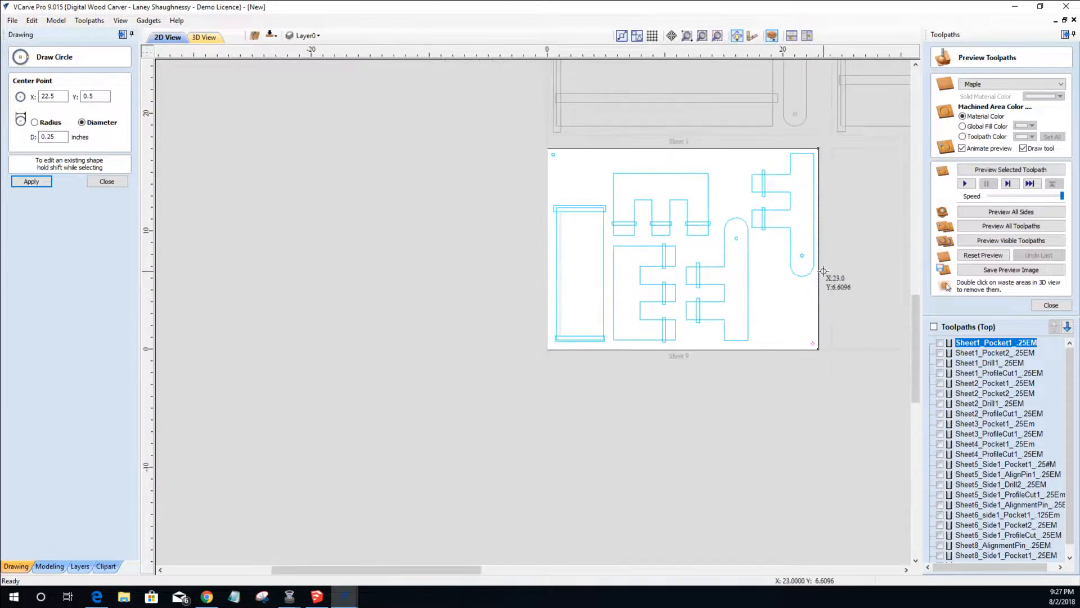
scroll(824, 271, up, 2)
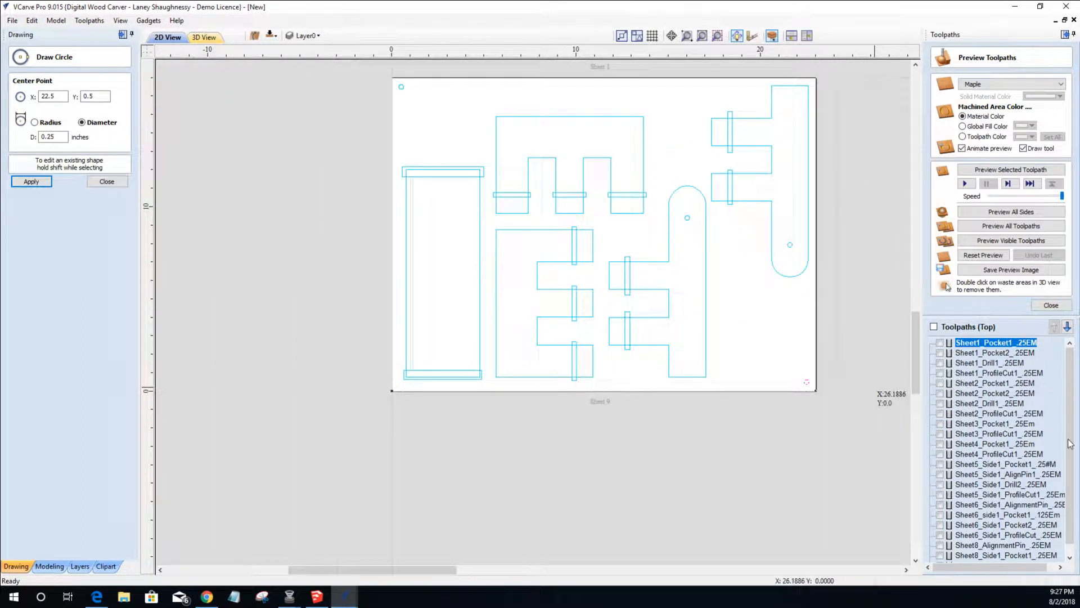
scroll(1070, 444, down, 1)
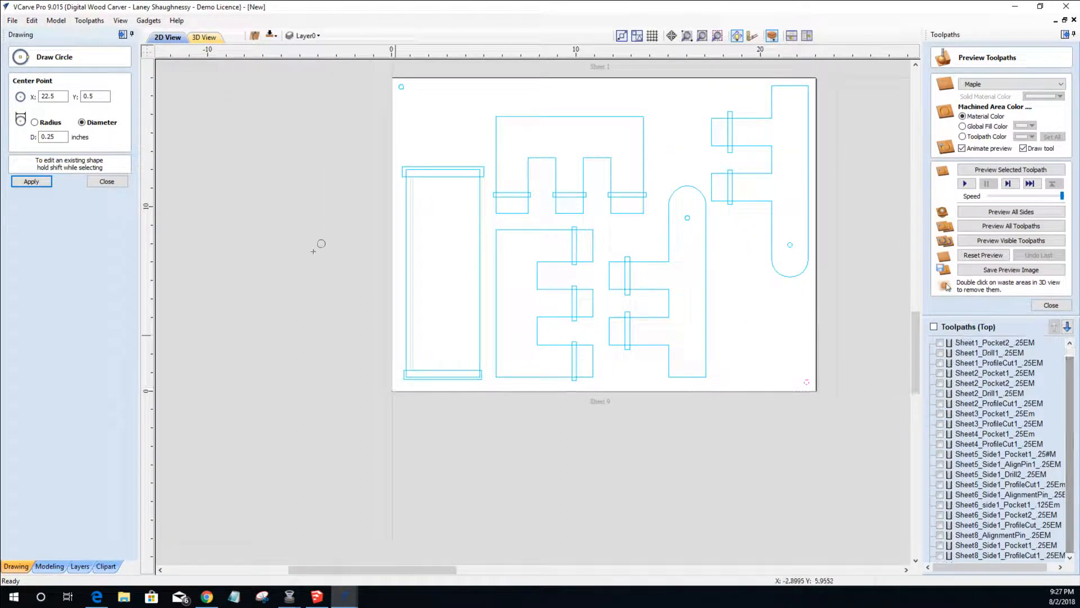
- Leave circle drawing, collapse the drawing tools and close the toolpath preview to reach the toolpath operations
click(107, 181)
click(123, 35)
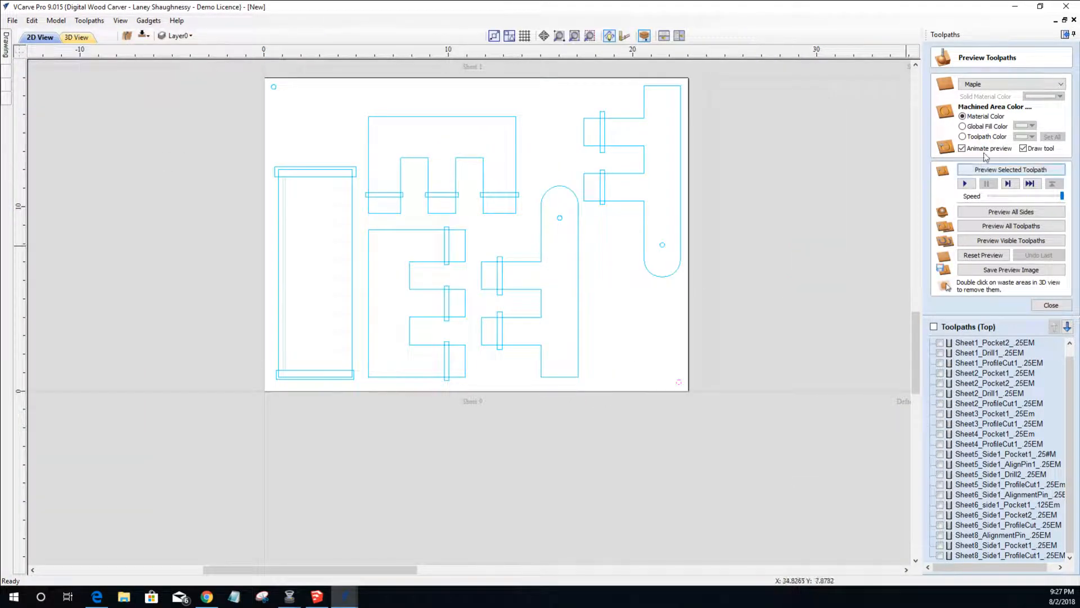
click(1051, 305)
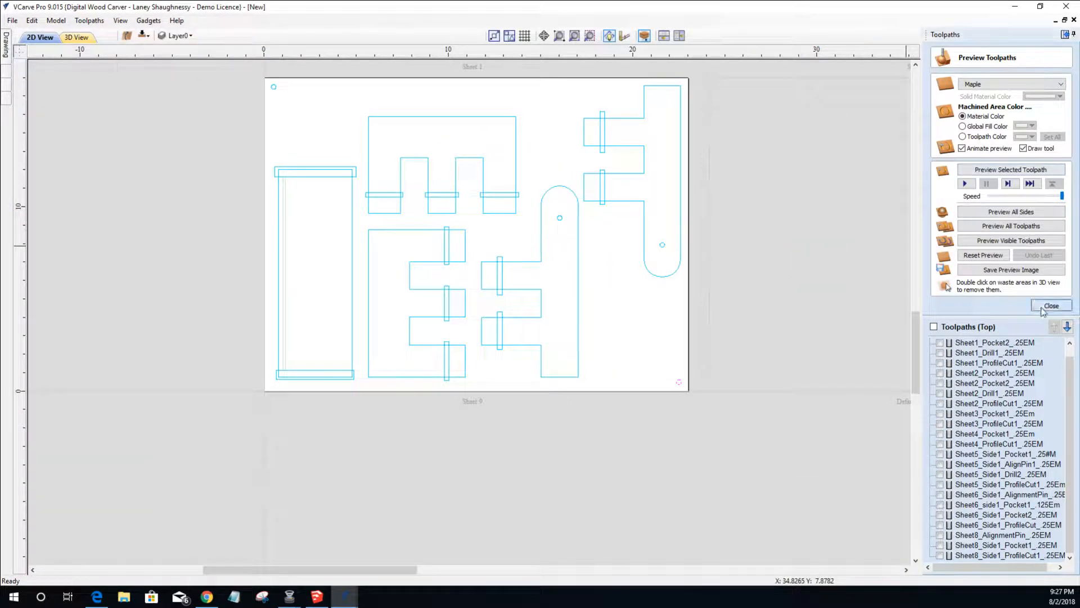
- Select all ten narrow pocket strips crossing the fingers of the four slotted parts
click(602, 115)
click(603, 171)
click(490, 197)
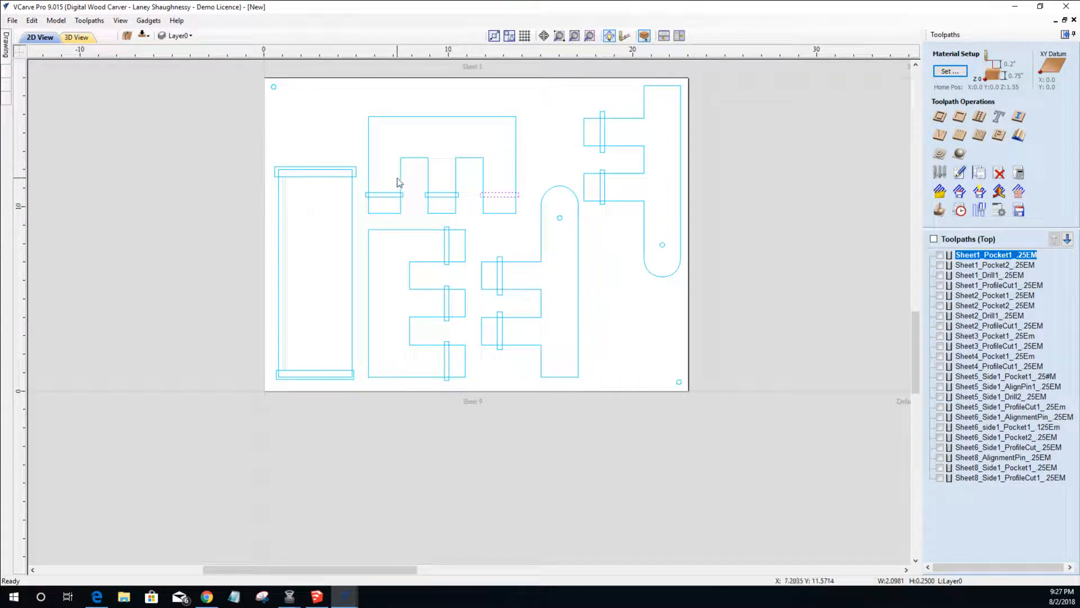
click(437, 196)
click(446, 251)
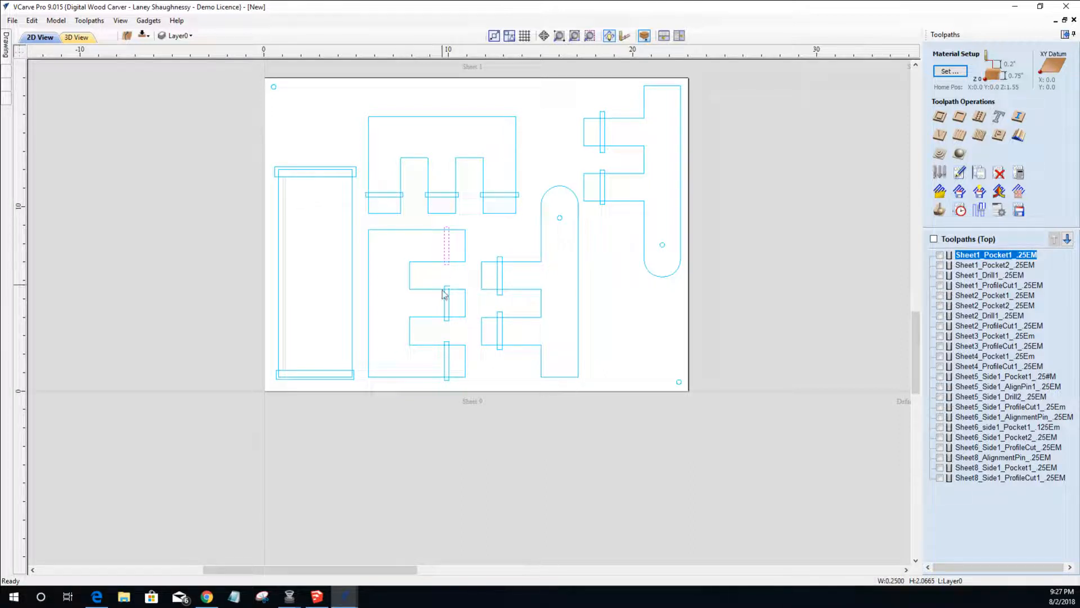
shift+click(386, 195)
shift+click(444, 196)
shift+click(499, 197)
shift+click(603, 135)
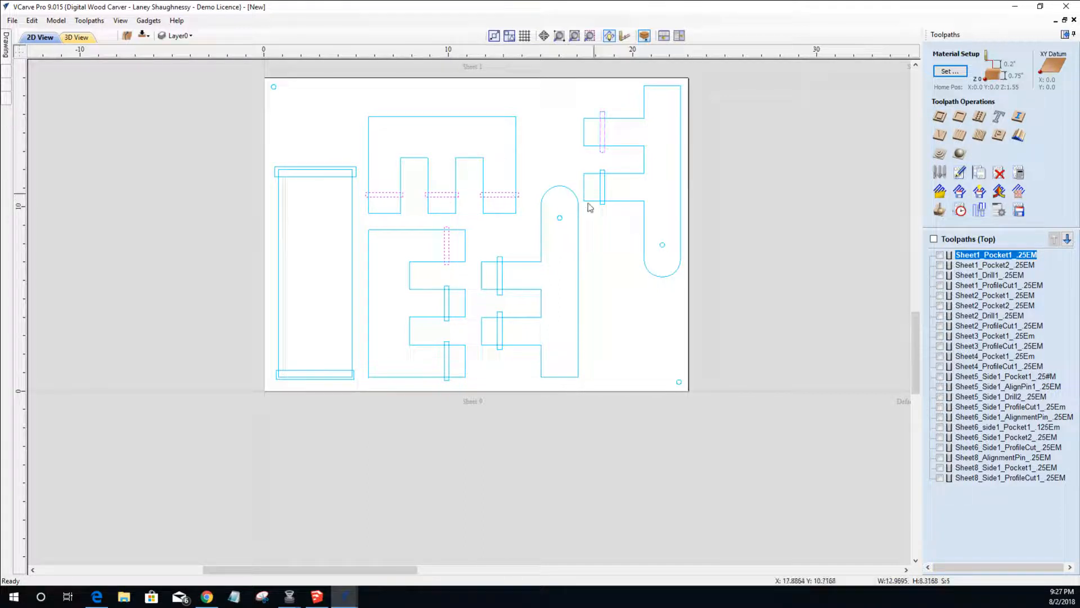
shift+click(500, 280)
shift+click(448, 304)
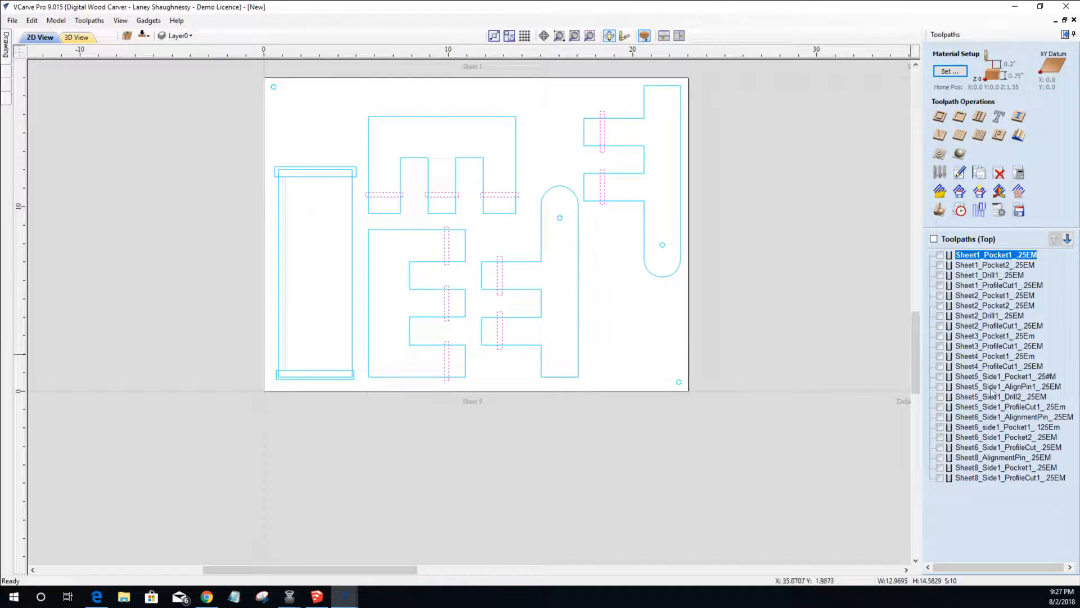
- Set up a pocket toolpath for the selected strips with a 0.125 inch cut depth and the 0.25 inch end mill
click(946, 119)
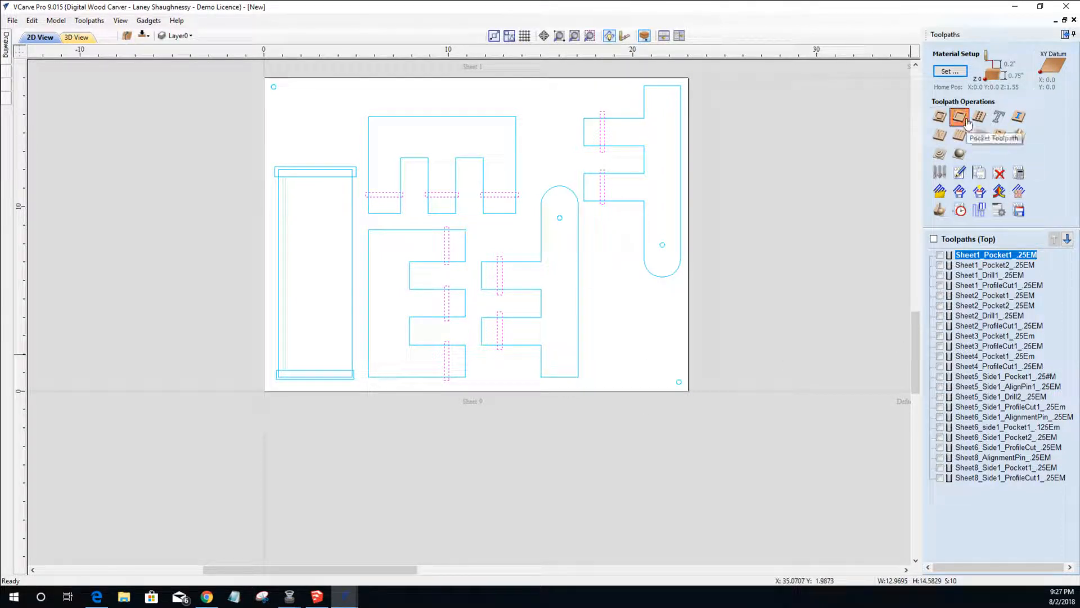
key(Tab)
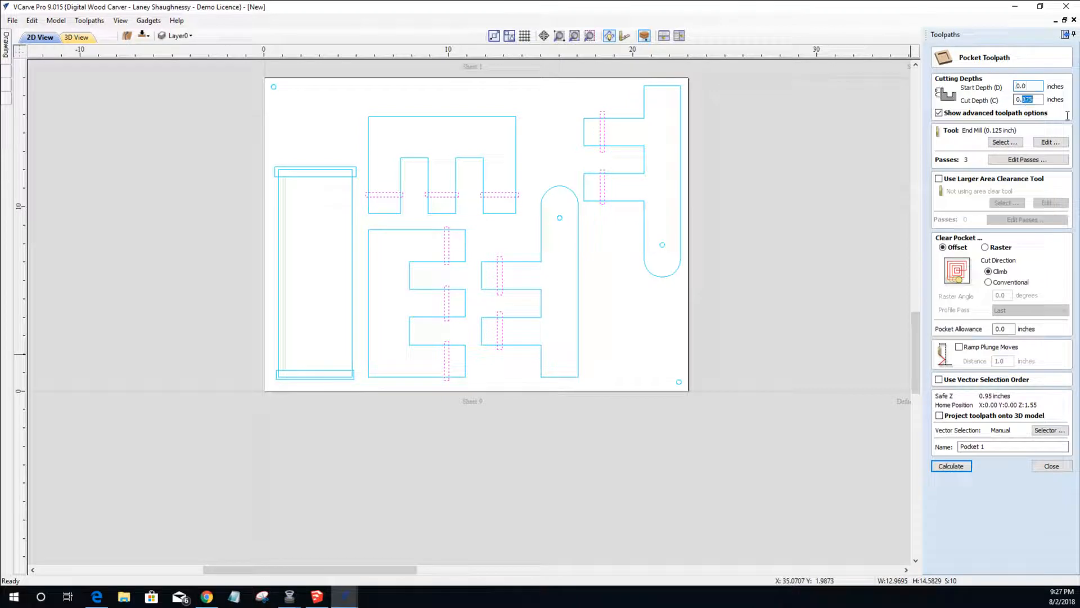
text(0.125)
click(1005, 142)
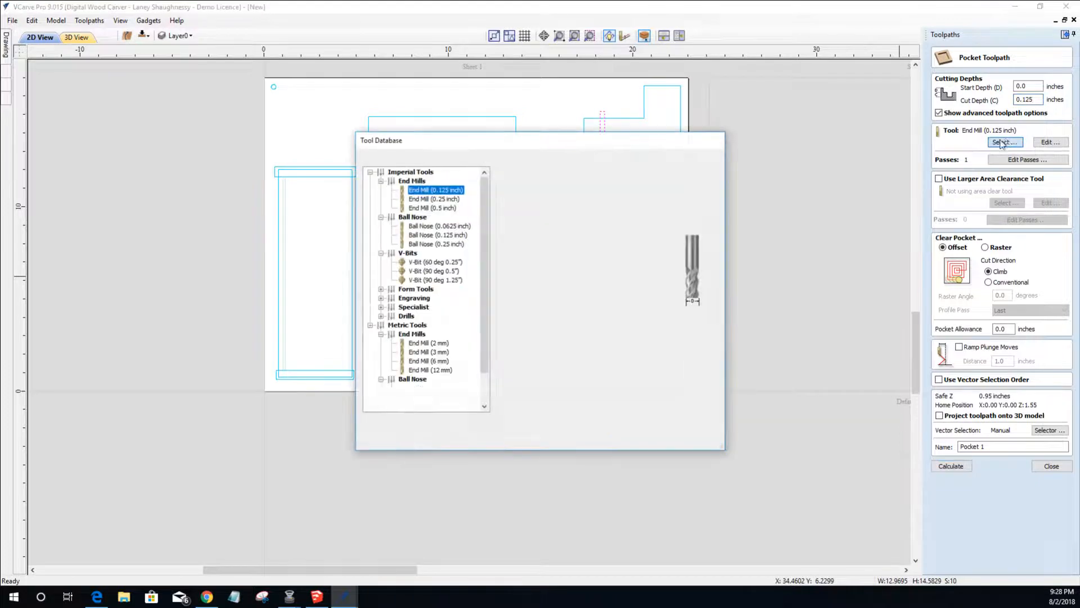
click(433, 199)
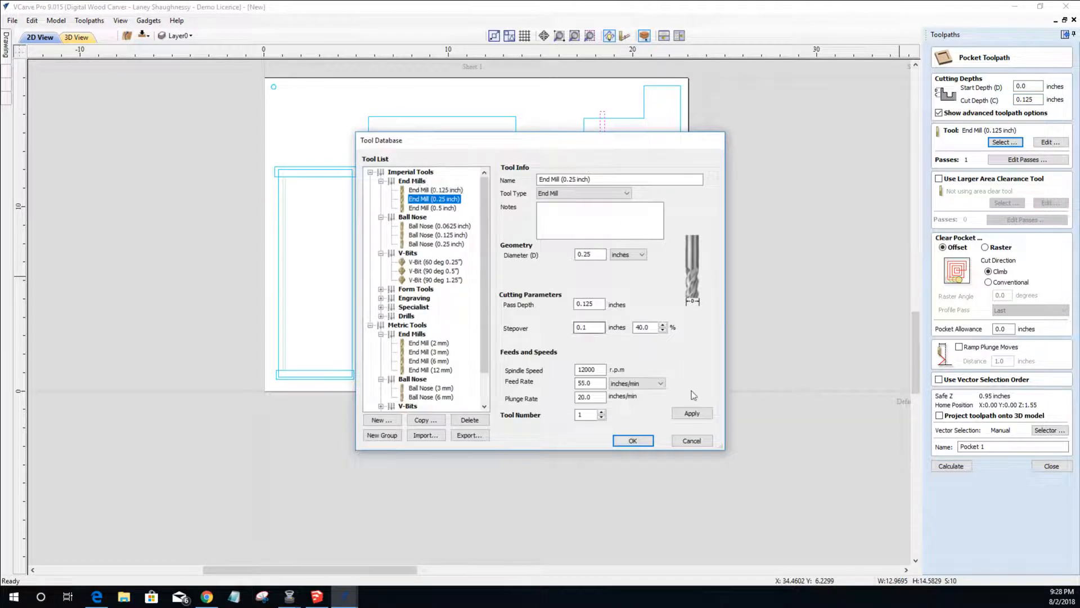
click(633, 441)
- Name the pocket toolpath Sheet9_Side1_Pocket1_.25EM, calculate it and return to the 2D view
key(Tab)
key(Tab)
key(Tab)
key(Tab)
key(Tab)
key(Tab)
key(Tab)
key(Tab)
key(Tab)
key(Tab)
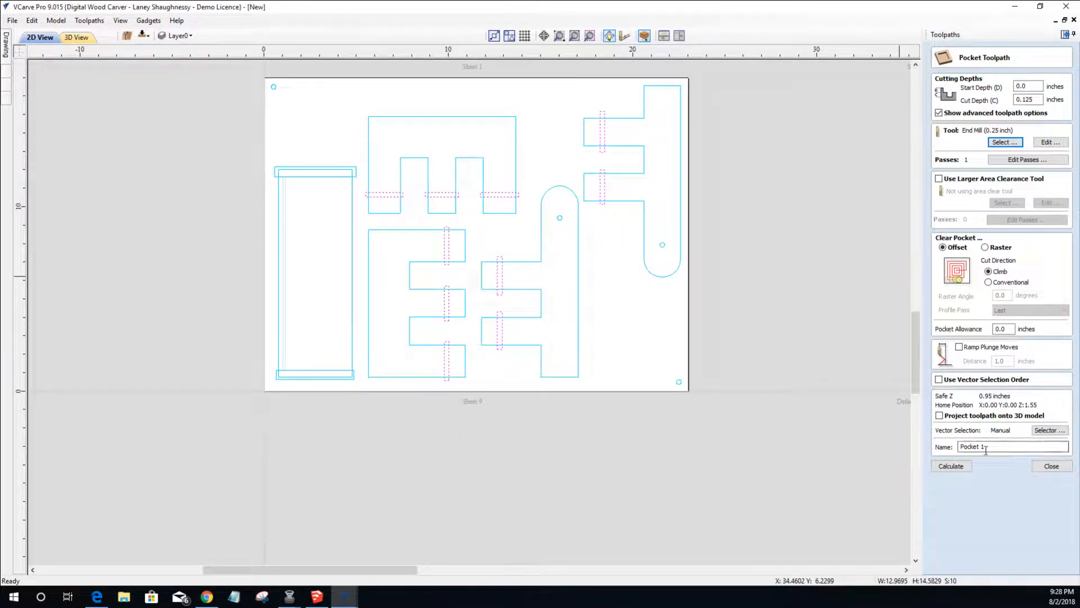
text(Sheet9_Side1_Poc)
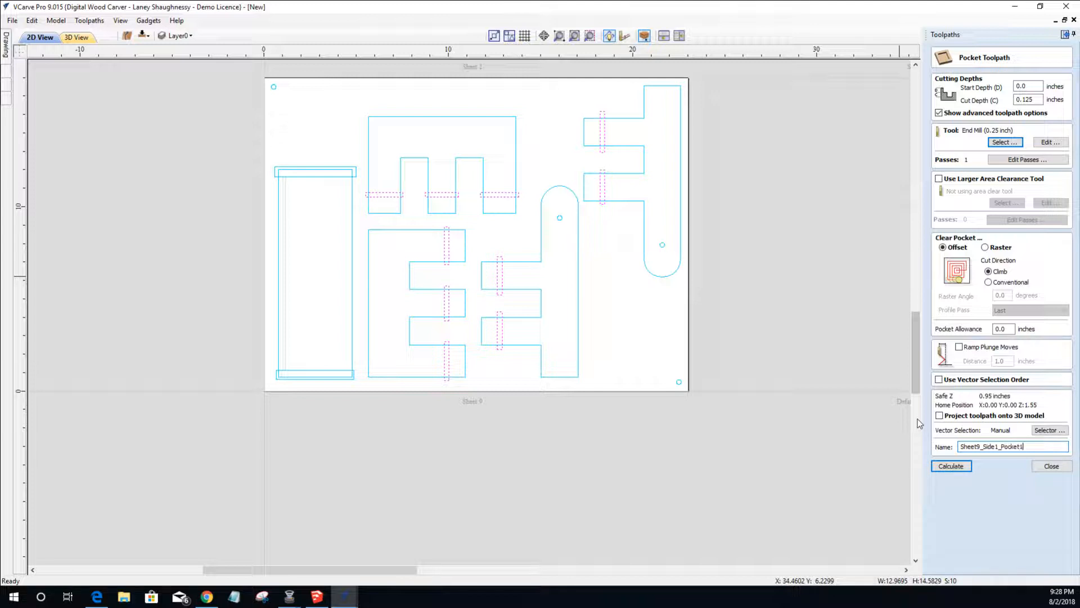
text(ket1_.25EM)
click(959, 466)
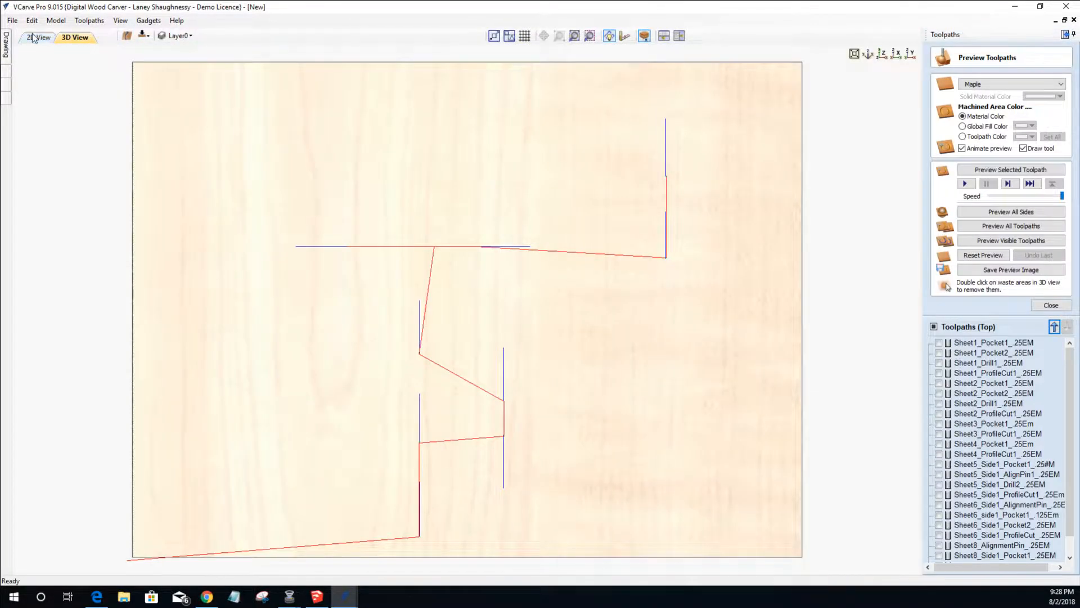
click(35, 37)
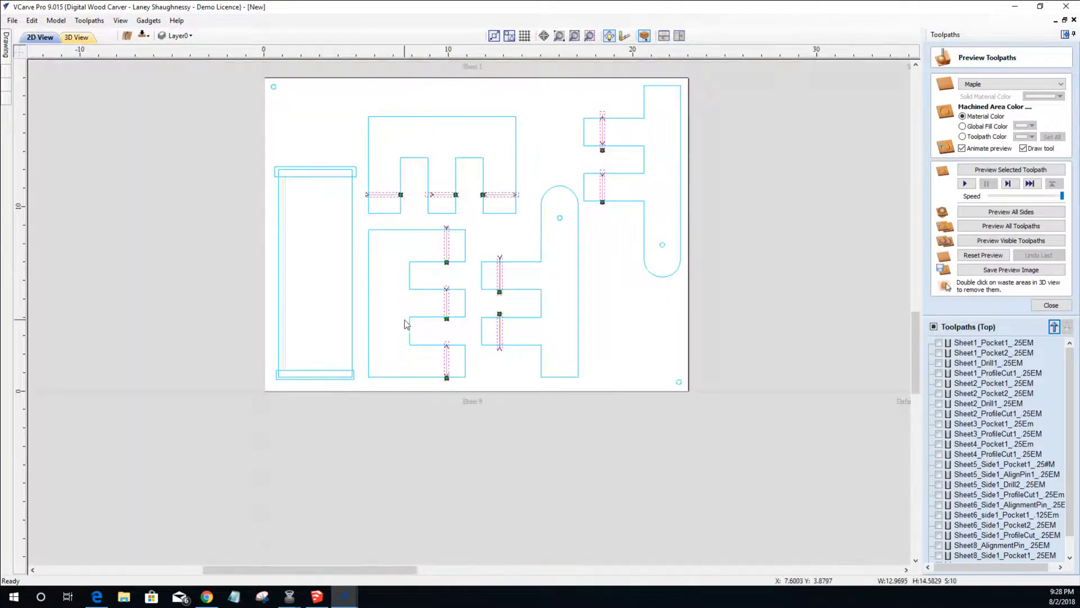
- Select the two end strips of the tall rectangular part and set up a pocket toolpath with a 0.375 inch cut depth
click(308, 178)
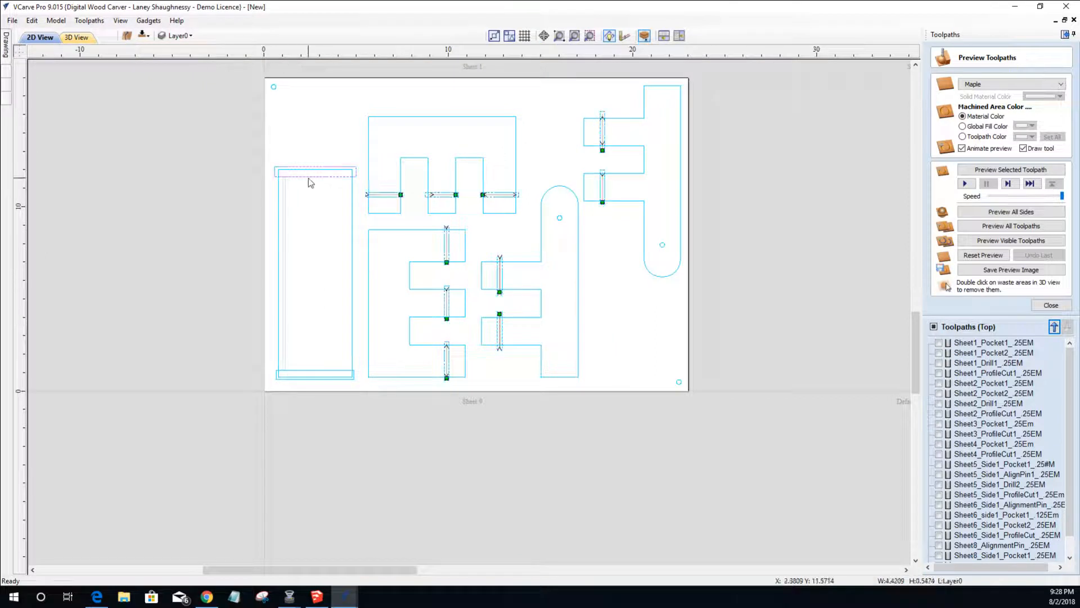
shift+click(322, 373)
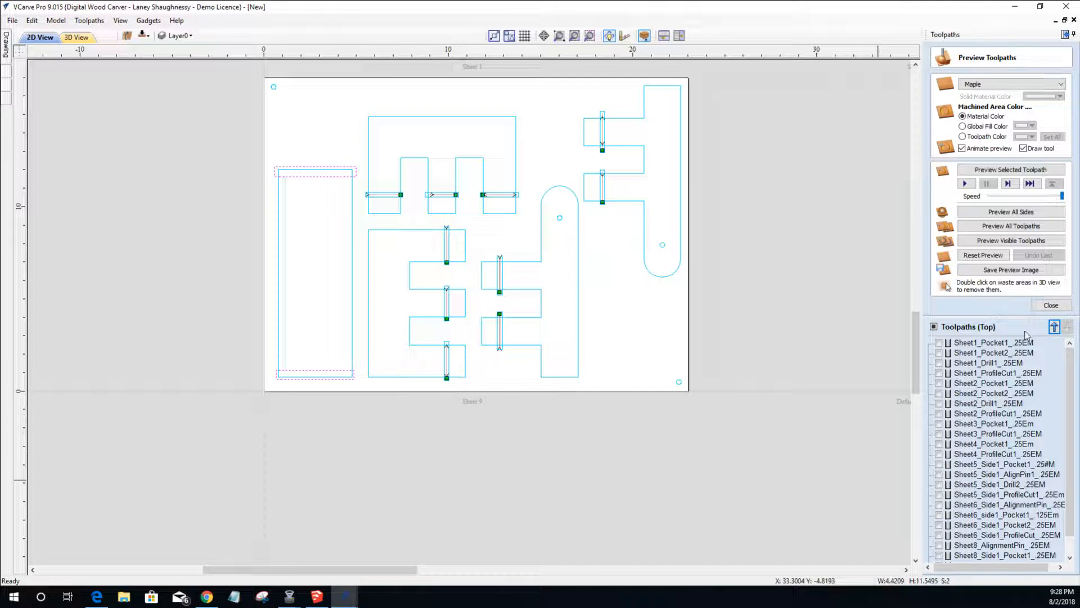
click(1051, 305)
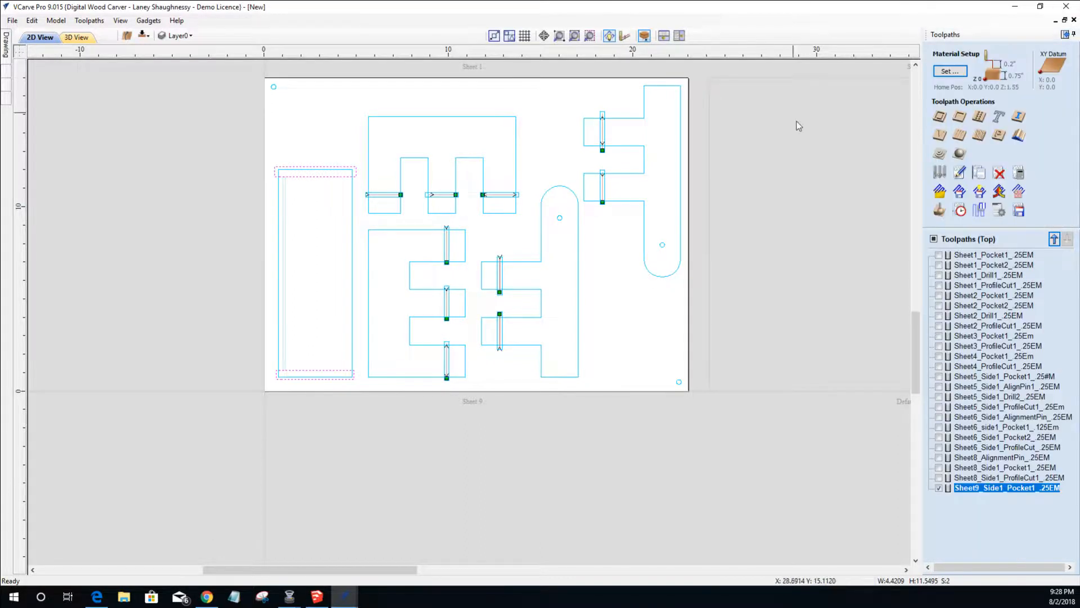
click(959, 117)
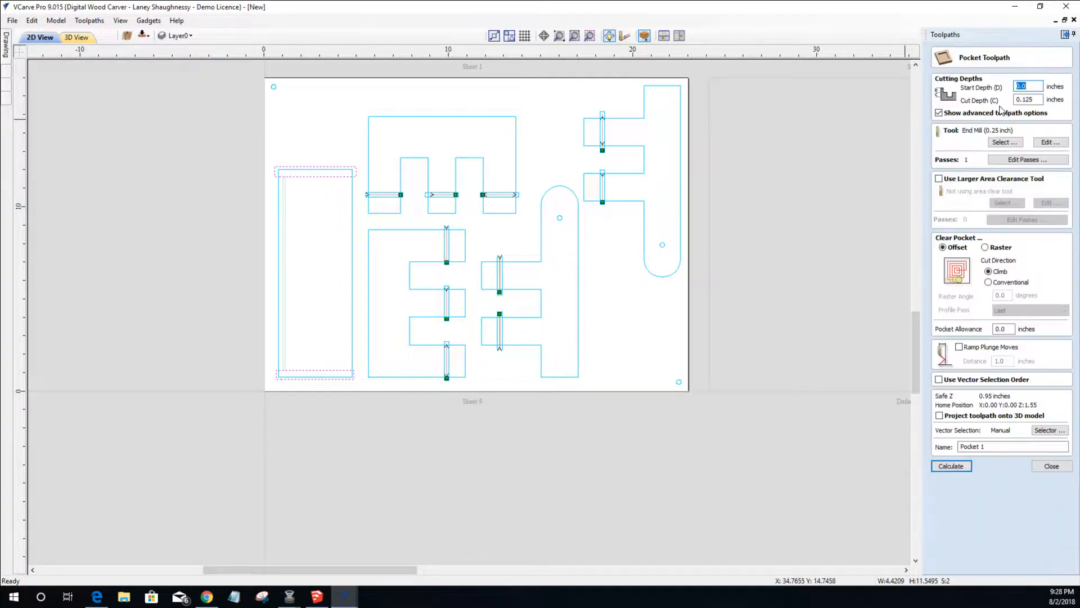
drag(1020, 99, 1039, 100)
key(BackSpace)
- Name the pocket toolpath Sheet9_Side1_Pocket2_.25EM, calculate it and return to the 2D view
drag(995, 448, 858, 434)
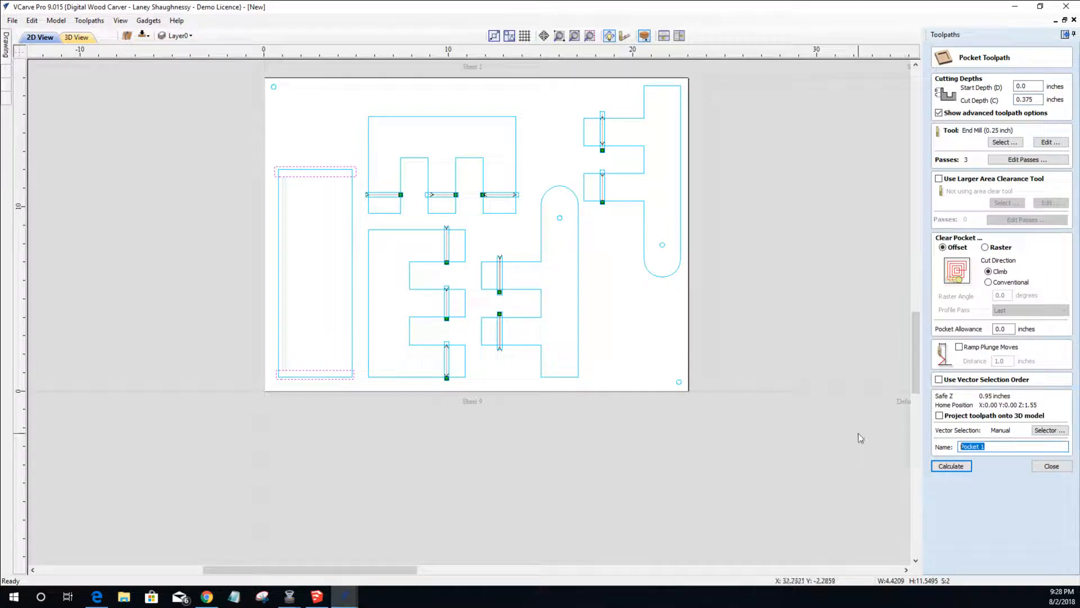
text(Sheet)
text(9_Side1_Pocket2_.25EM)
click(967, 469)
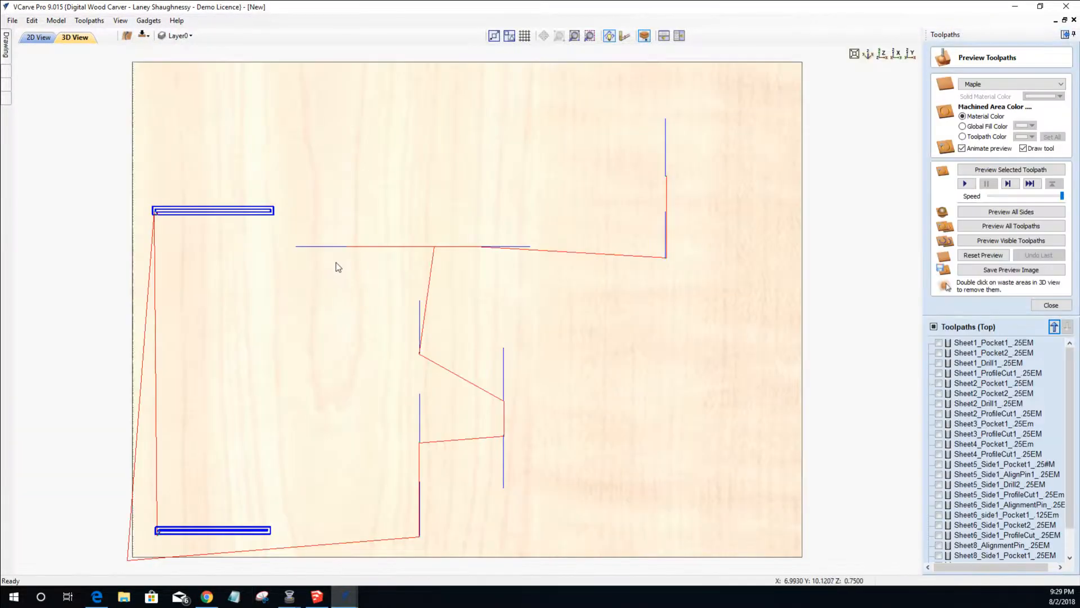
click(38, 41)
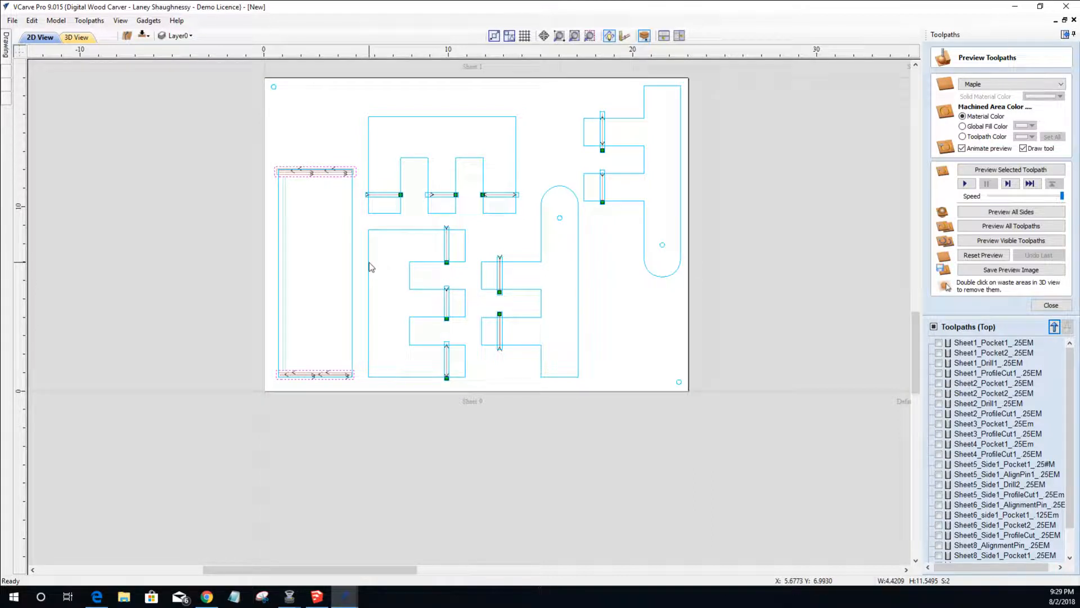
- Select the two alignment pin holes in the sheet's corners and set up a drilling toolpath with a 0.375 inch cut depth
click(282, 89)
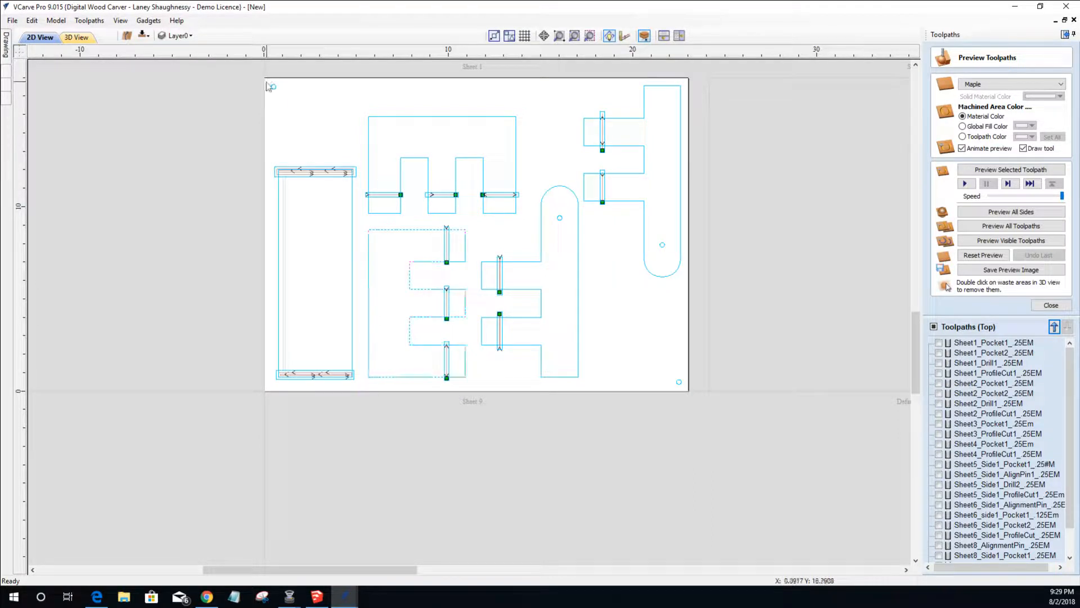
click(281, 88)
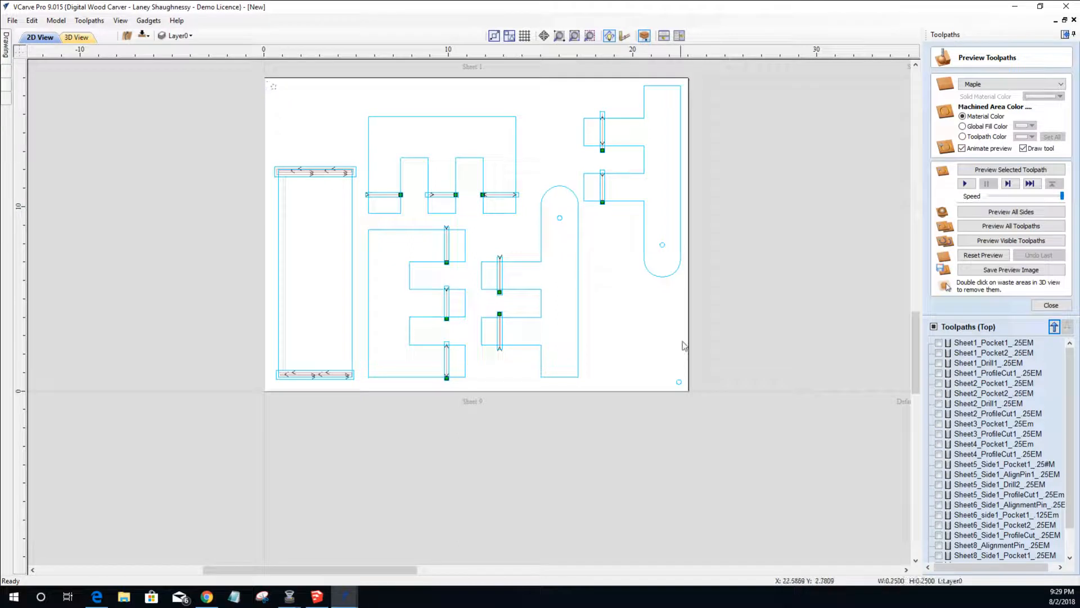
shift+click(679, 384)
right_click(678, 387)
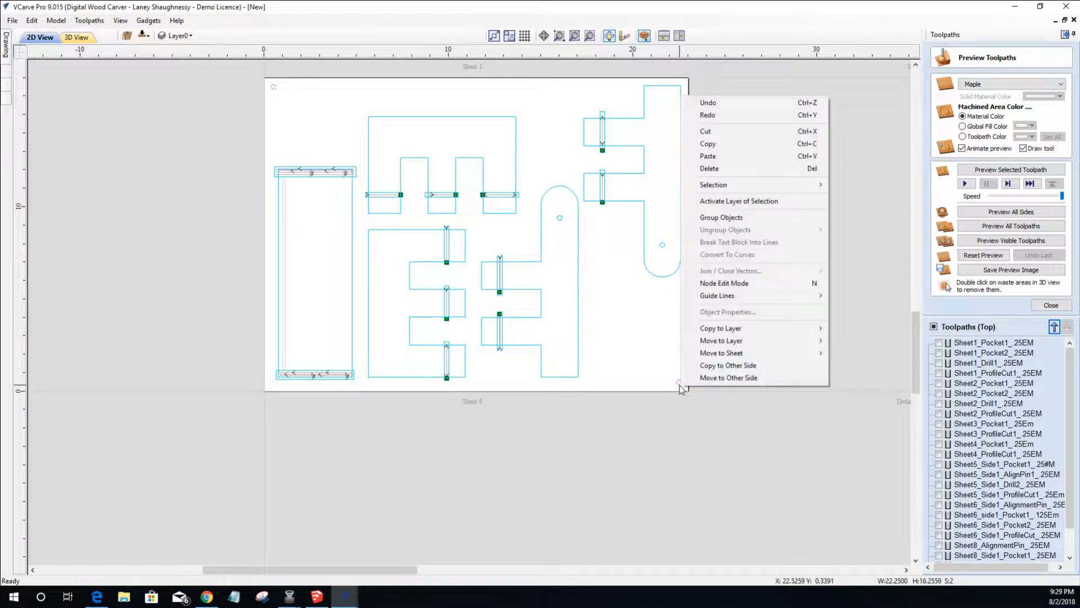
mouse_move(741, 353)
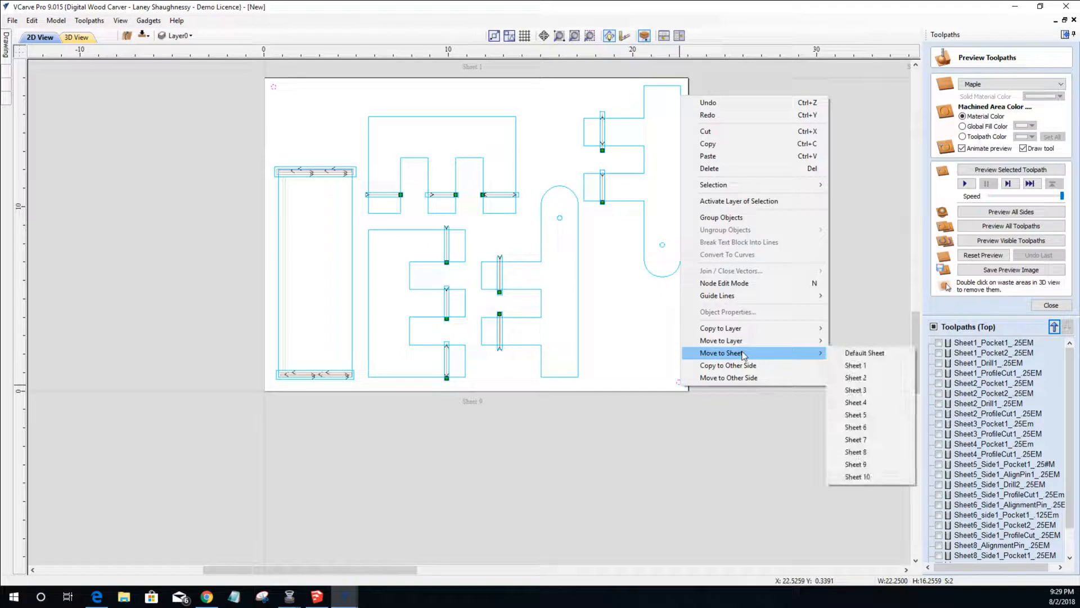
click(1040, 307)
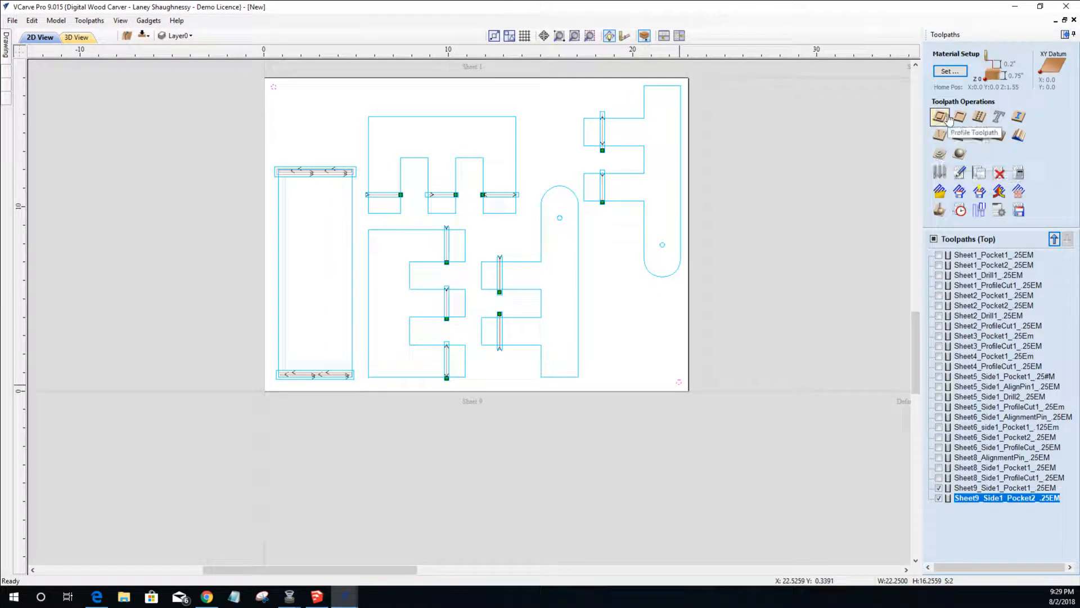
click(980, 117)
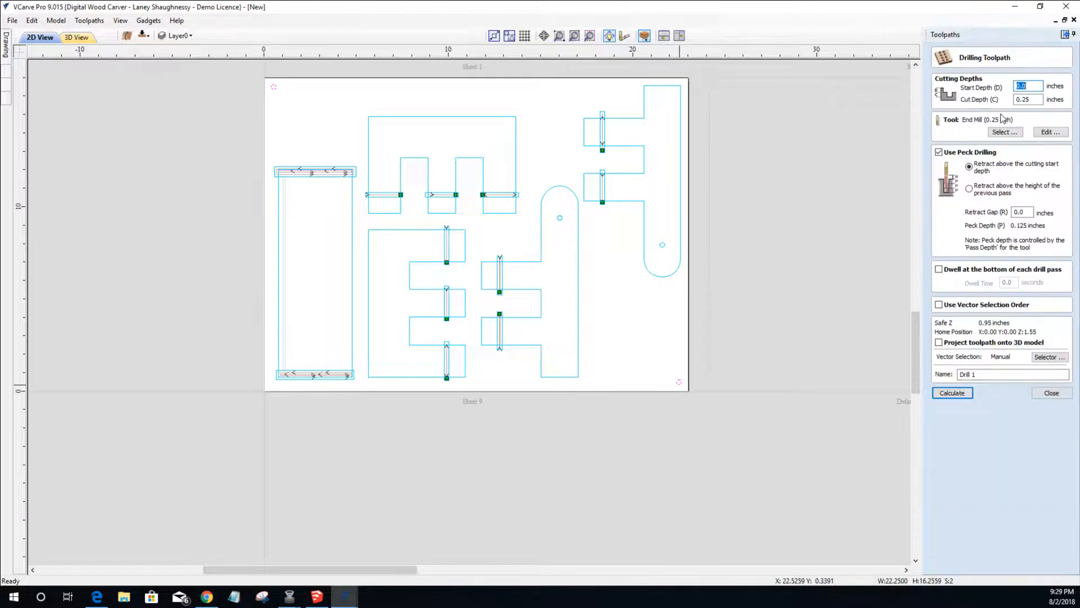
double_click(1024, 100)
text(.37)
- Name the drilling toolpath Sheet9_Side1_AlignmPin_.25EM, calculate it and go back to the 2D view
drag(978, 375, 950, 378)
text(Sheet9_Side1_Alignm)
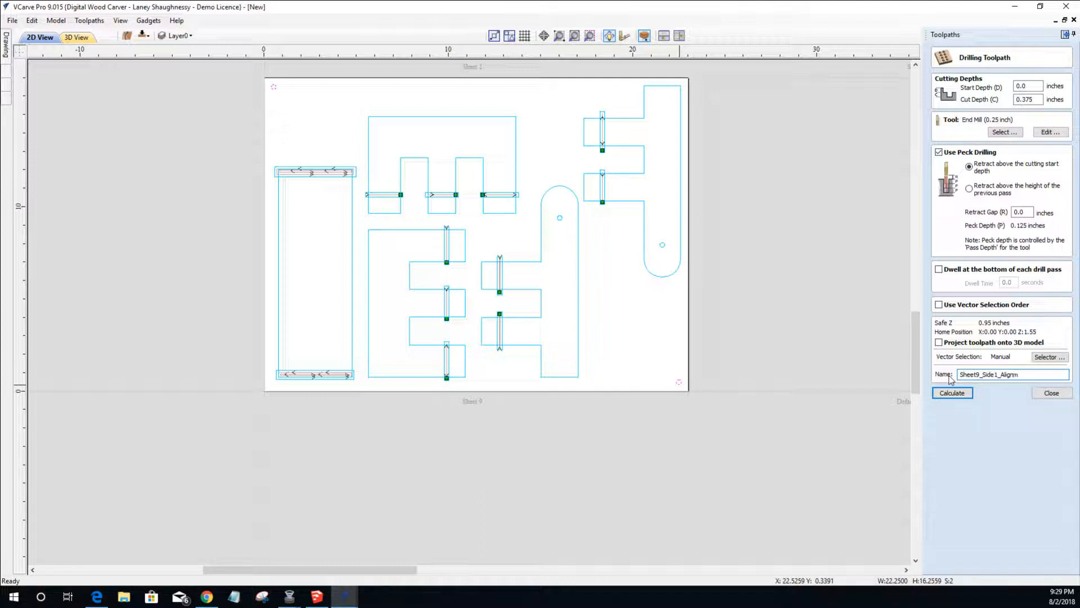
text(n)
click(951, 393)
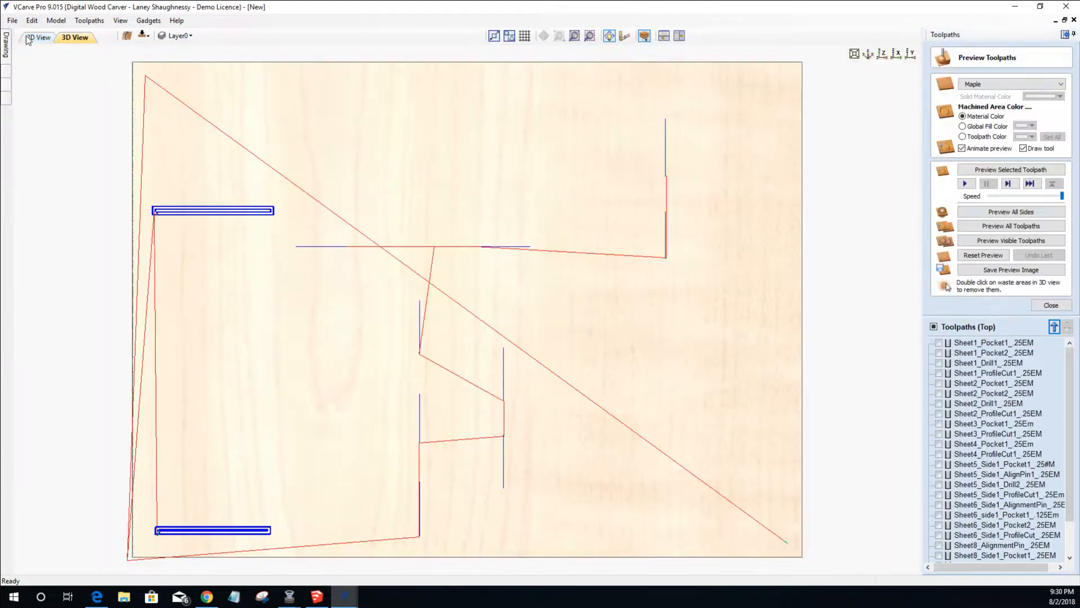
click(38, 37)
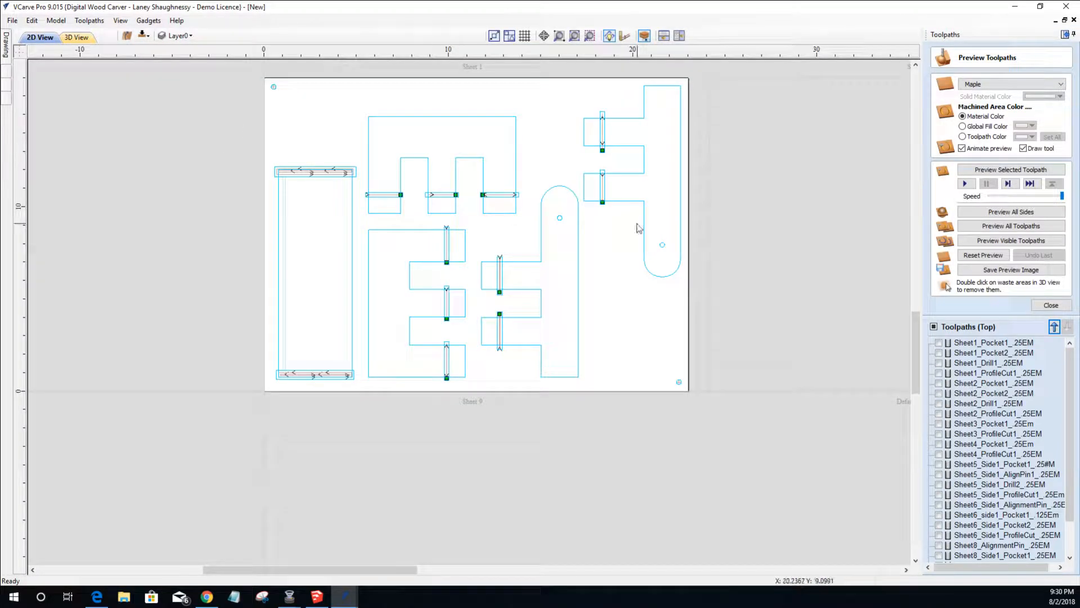
- Select the small holes in the two round-ended parts and set up a drilling toolpath with a 0.75 inch cut depth
click(662, 244)
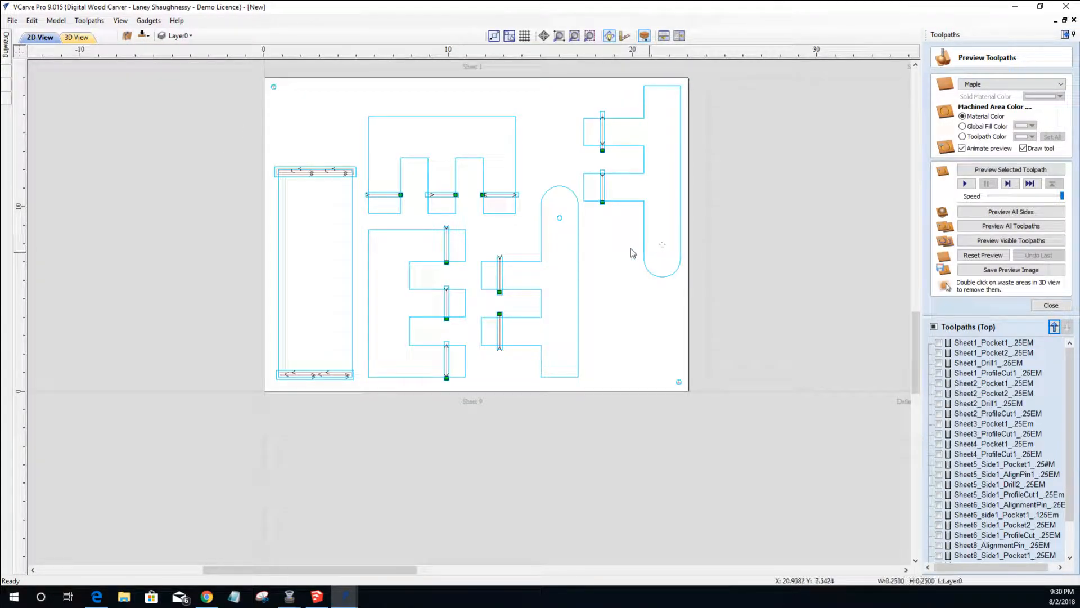
shift+click(560, 218)
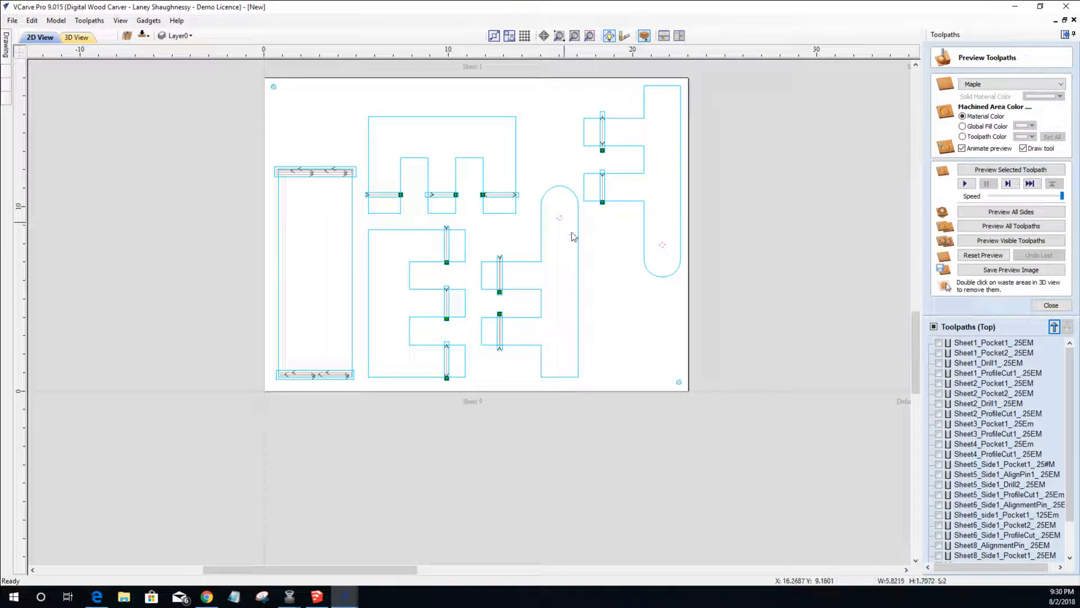
click(1051, 305)
click(983, 125)
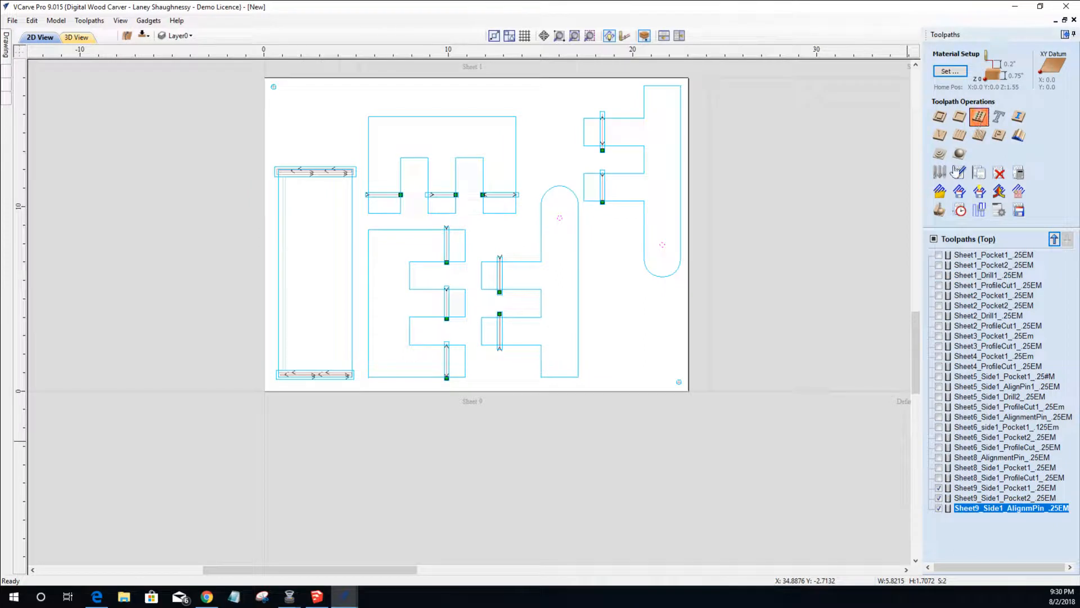
click(1030, 99)
drag(1029, 99, 1048, 101)
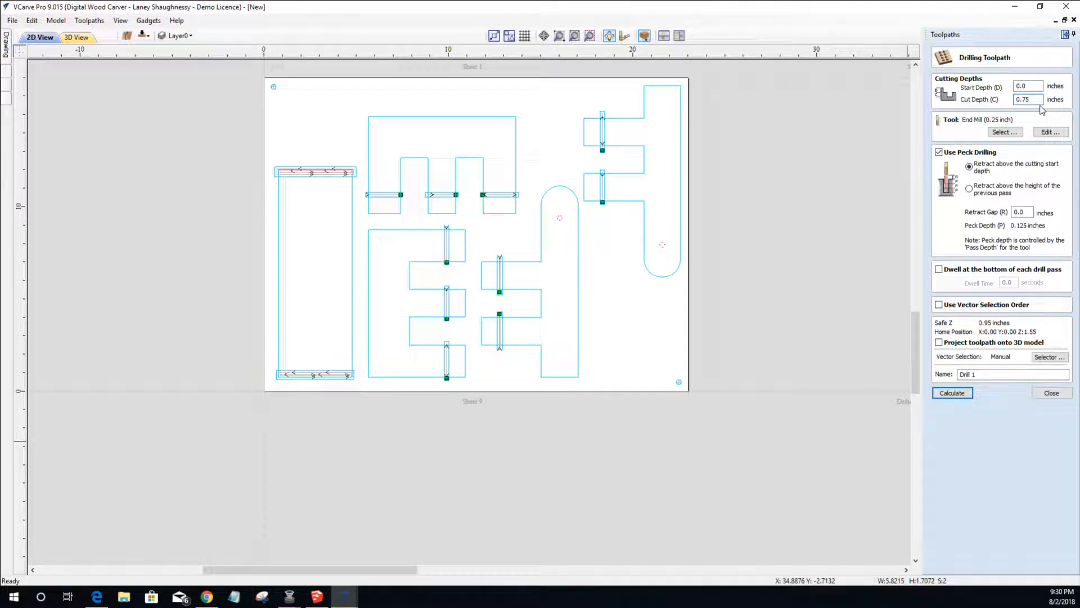
- Name the drilling toolpath Sheet9_Side1_Drill1_.25EM, calculate it and return to the 2D view
drag(978, 377, 935, 382)
text(Sheet9_Side1_)
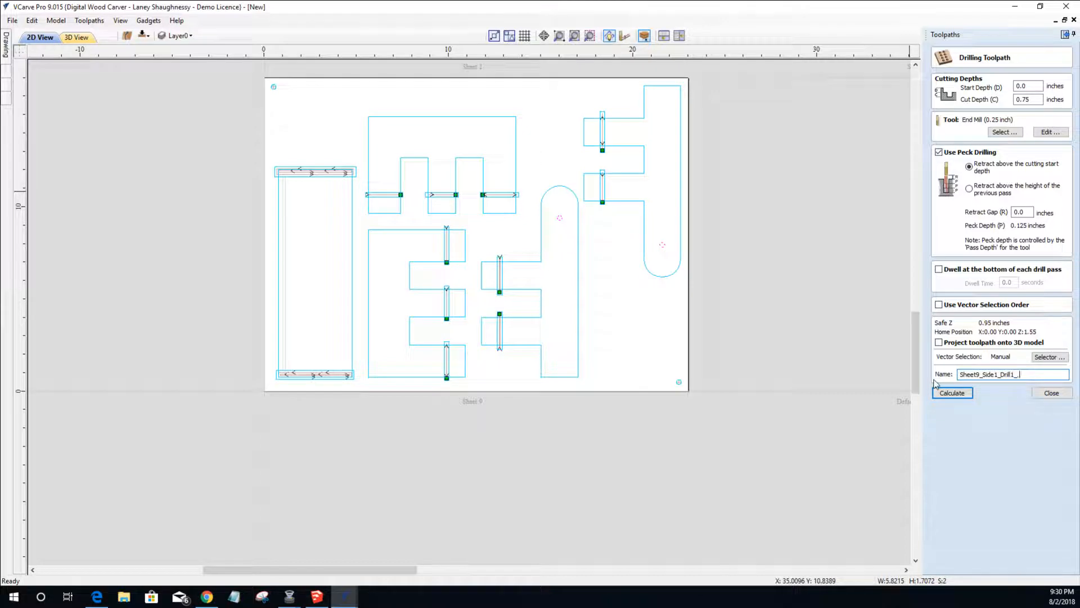
text(25EM)
click(938, 392)
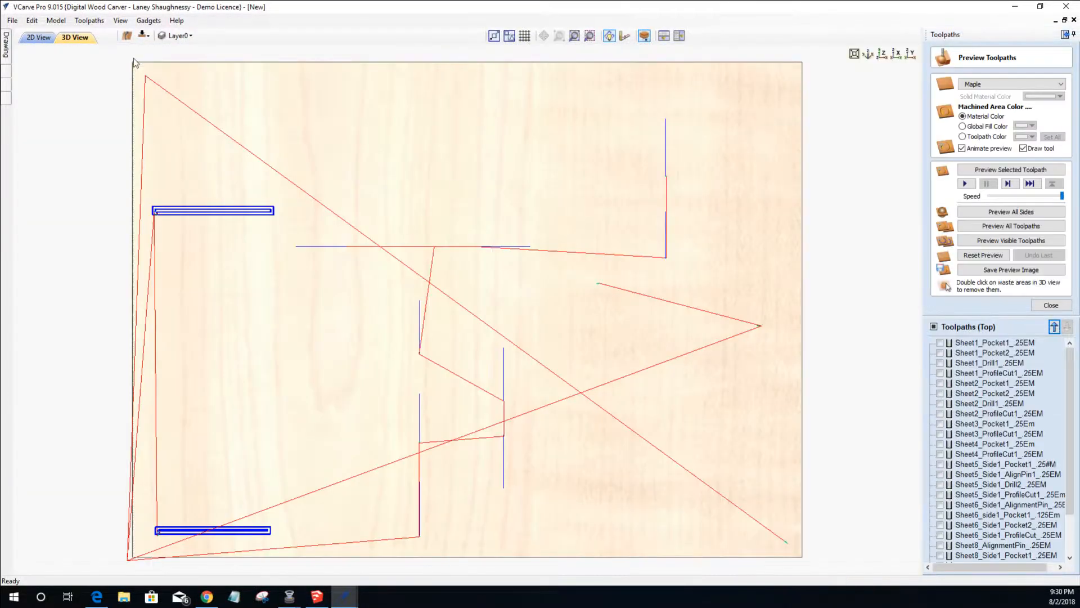
click(38, 37)
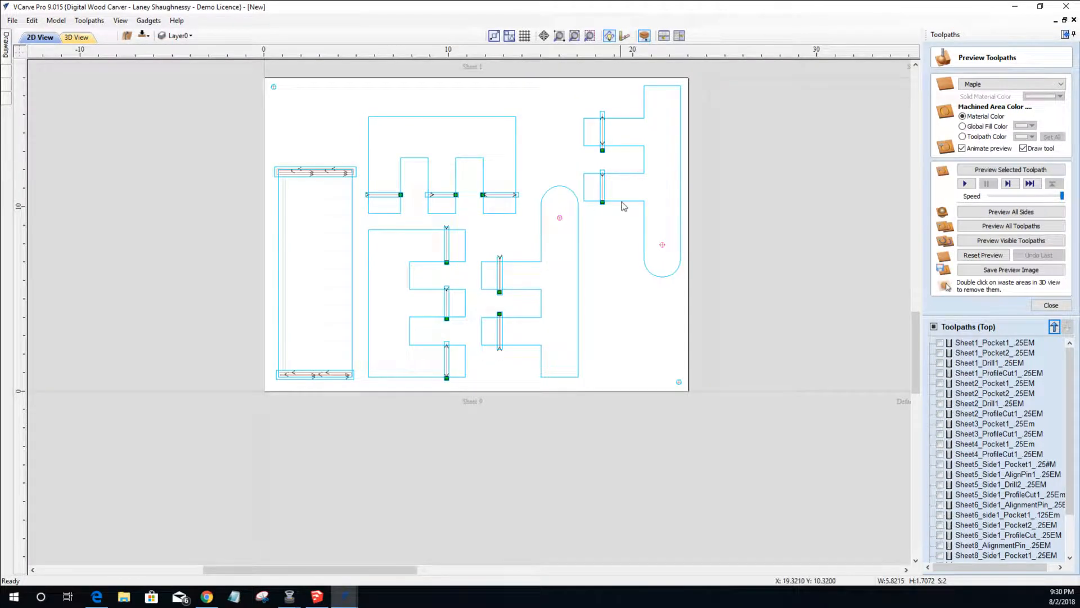
- Select the outer outlines of all five parts and open a 2D profile toolpath for them
shift+click(578, 229)
shift+click(509, 212)
shift+click(353, 245)
shift+click(368, 253)
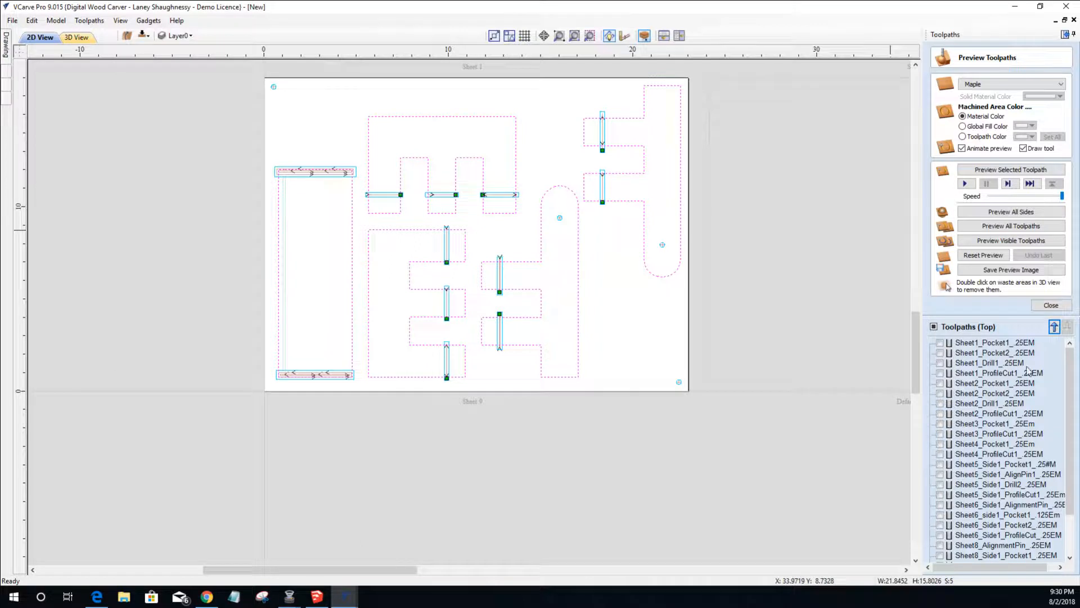
click(1051, 305)
click(940, 117)
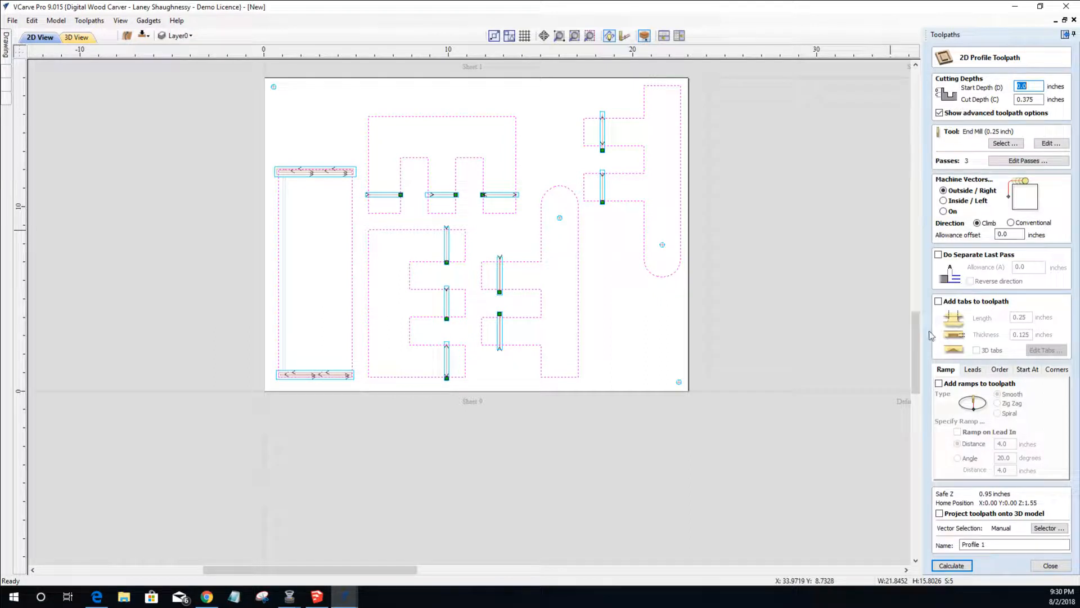
- Enable tabs and place two on the upper three-fingered part's long top edge and one on each finger end
click(938, 301)
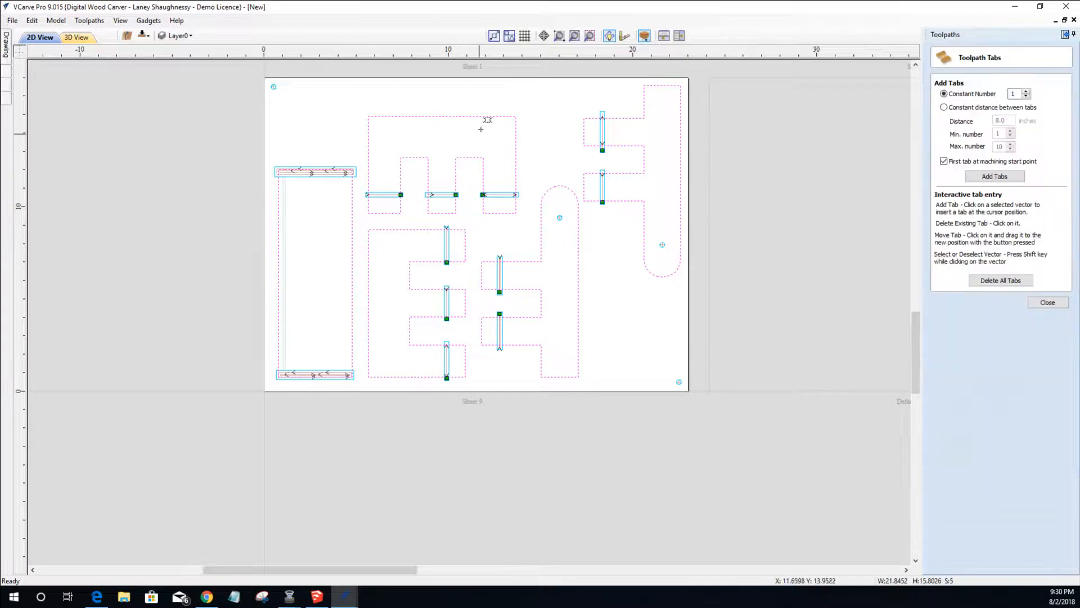
click(406, 115)
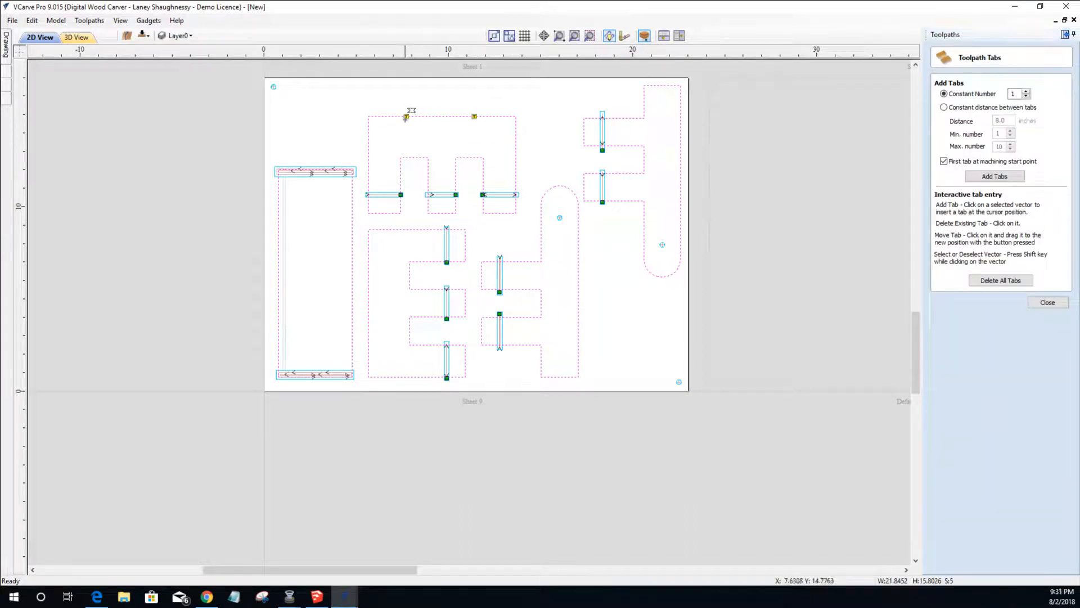
click(386, 213)
click(440, 213)
click(501, 213)
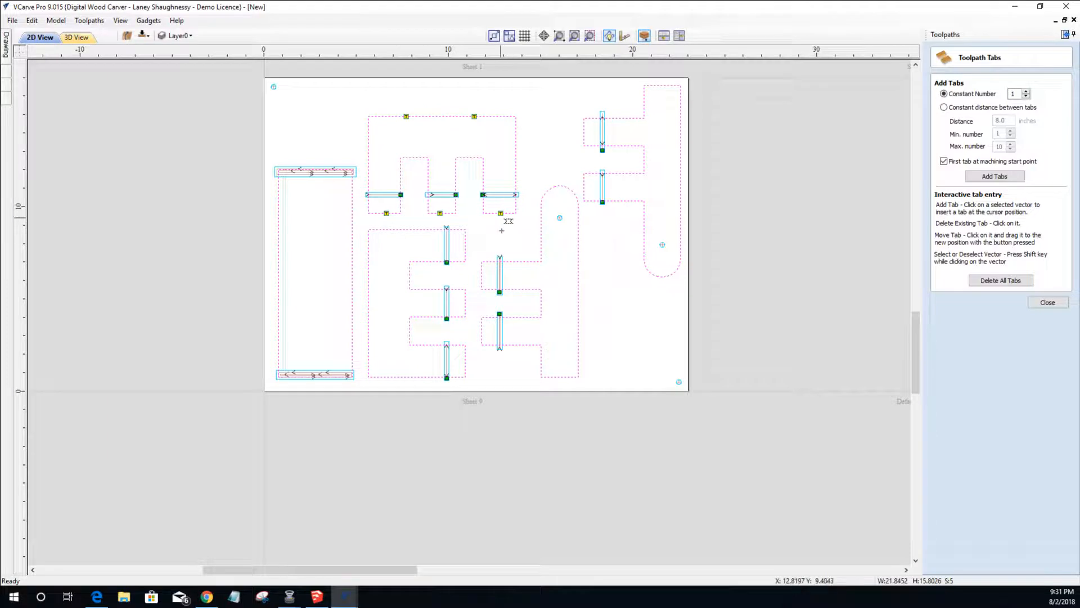
- Place tabs on both round-ended parts, one on each finger end and two along each long straight edge
click(584, 131)
click(585, 185)
click(681, 118)
click(678, 211)
click(482, 275)
click(481, 329)
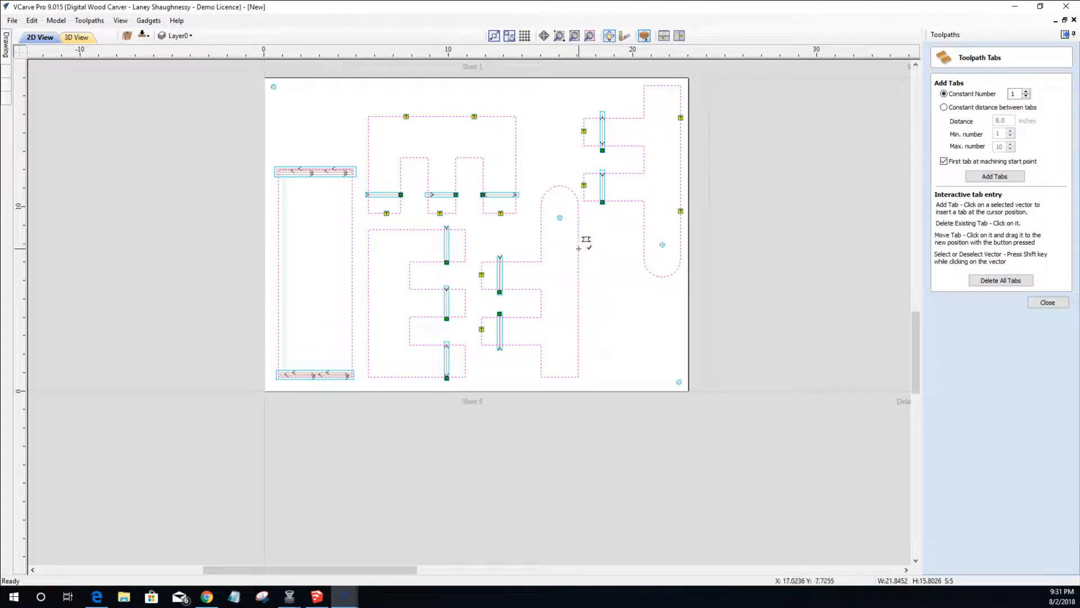
click(579, 248)
click(579, 311)
- Place tabs on the lower three-fingered part, two on its long straight edge and one on each finger end
click(369, 269)
click(465, 243)
click(465, 300)
click(465, 361)
click(368, 334)
- Place two tabs on each long side of the tall rectangular part and finish tab placement
click(353, 216)
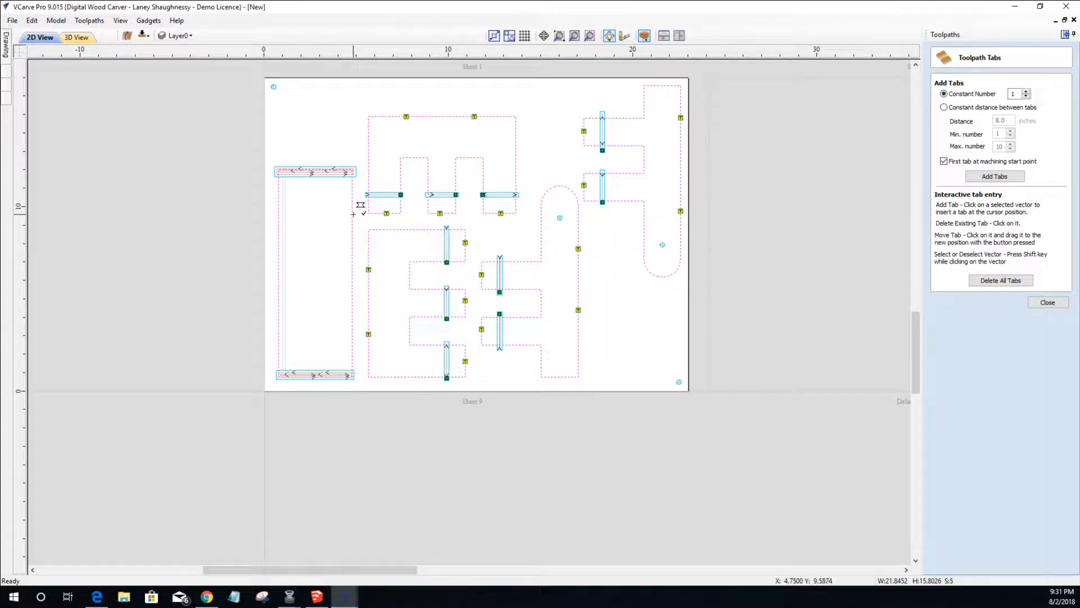
click(352, 327)
click(278, 222)
click(279, 318)
click(1048, 303)
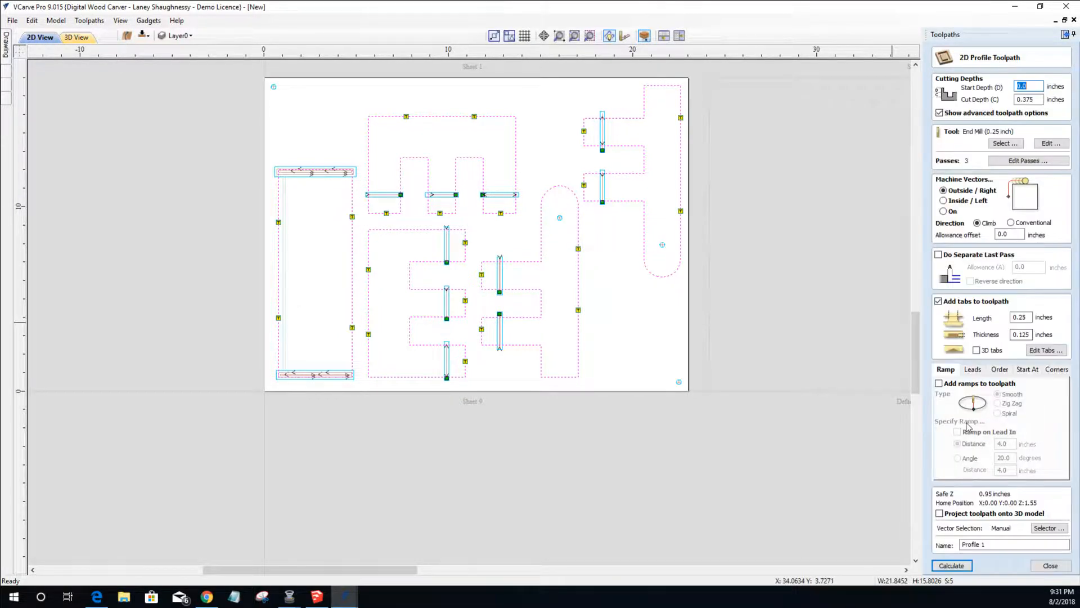
- Name the profile toolpath Sheet9_Side1_ProfileCut_.25EM, calculate it and return to the 2D view
triple_click(974, 544)
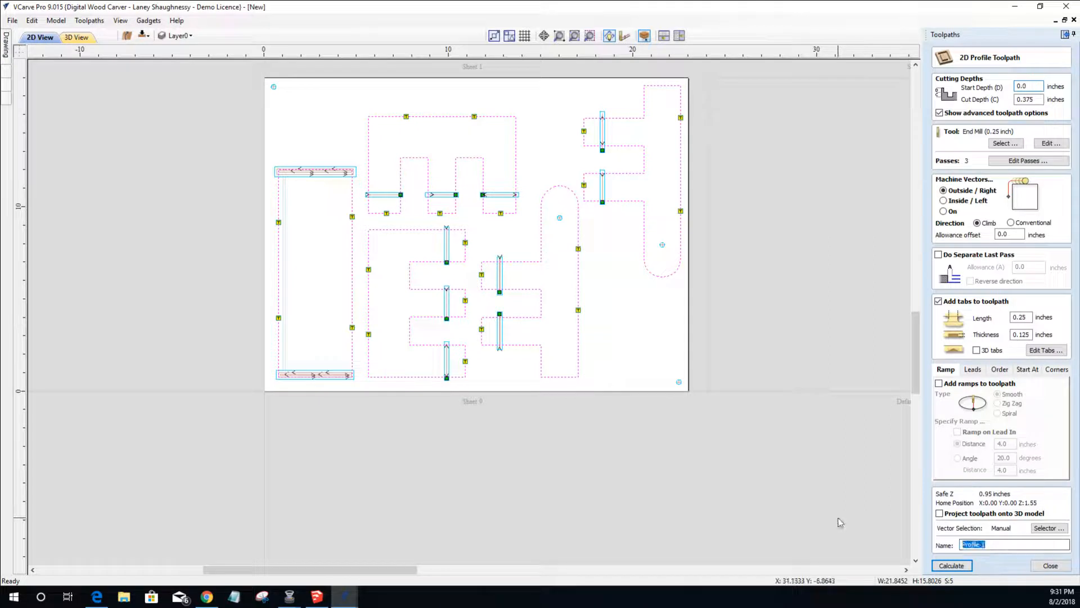
text(She)
text(Pro)
click(957, 567)
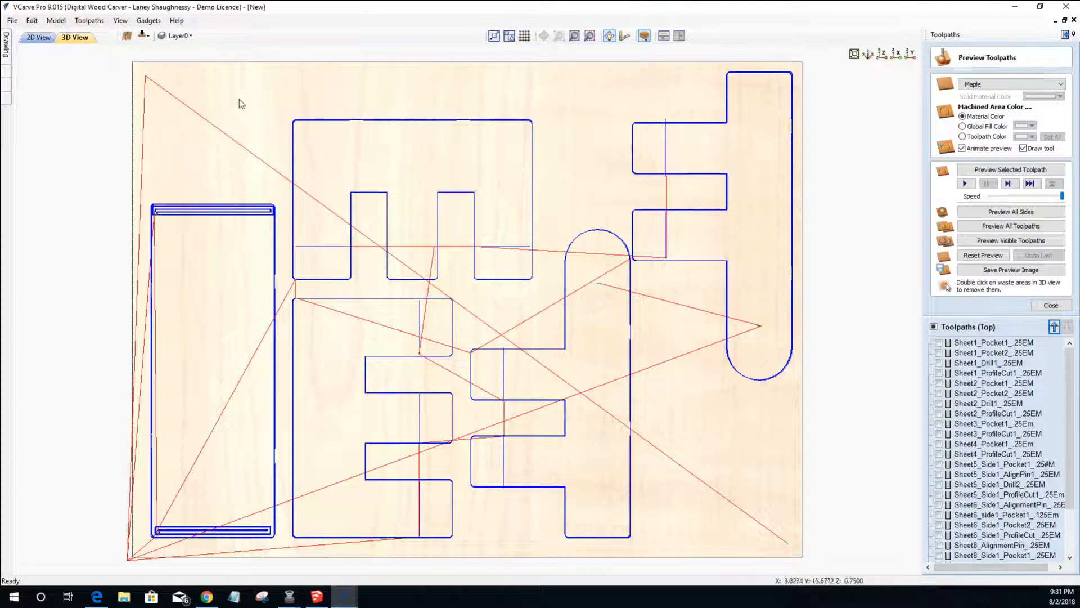
click(44, 42)
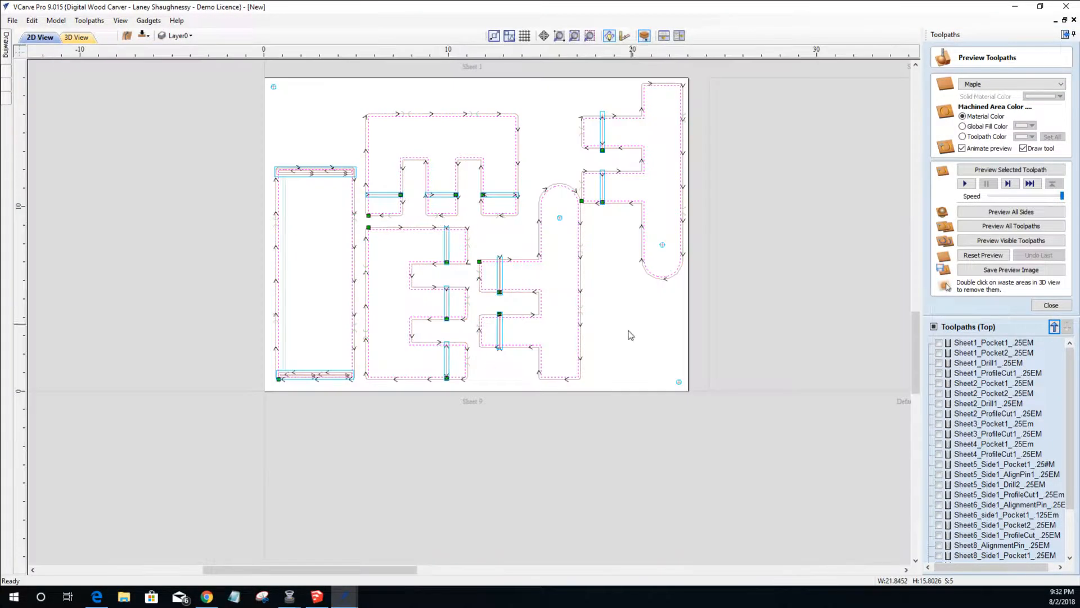
scroll(968, 511, down, 1)
scroll(968, 511, down, 1)
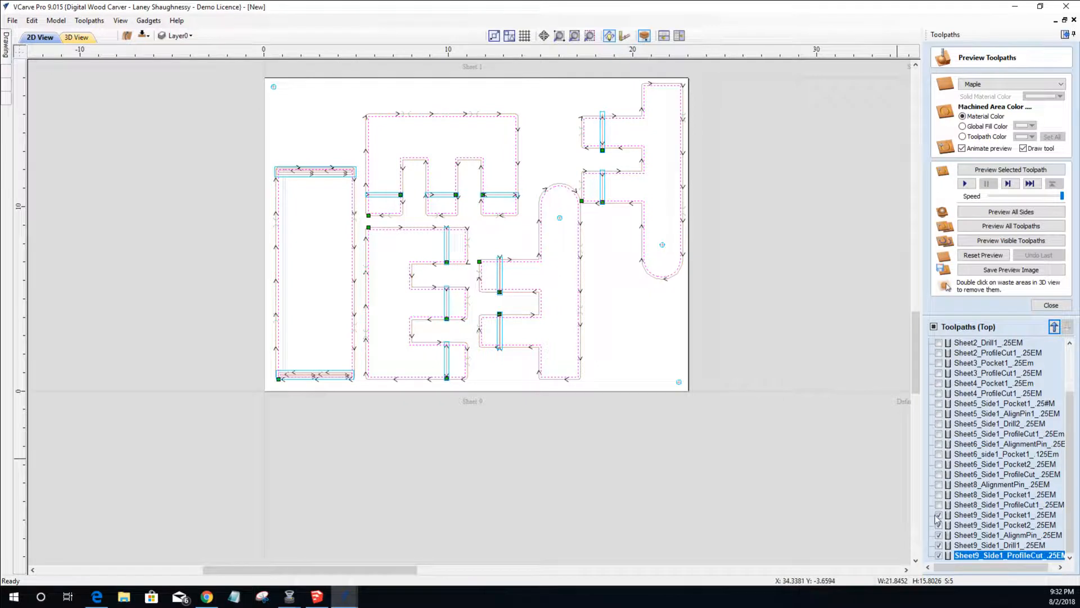
- Hide the Sheet 9 side 1 pocket, alignment pin, drill and profile toolpaths
click(941, 515)
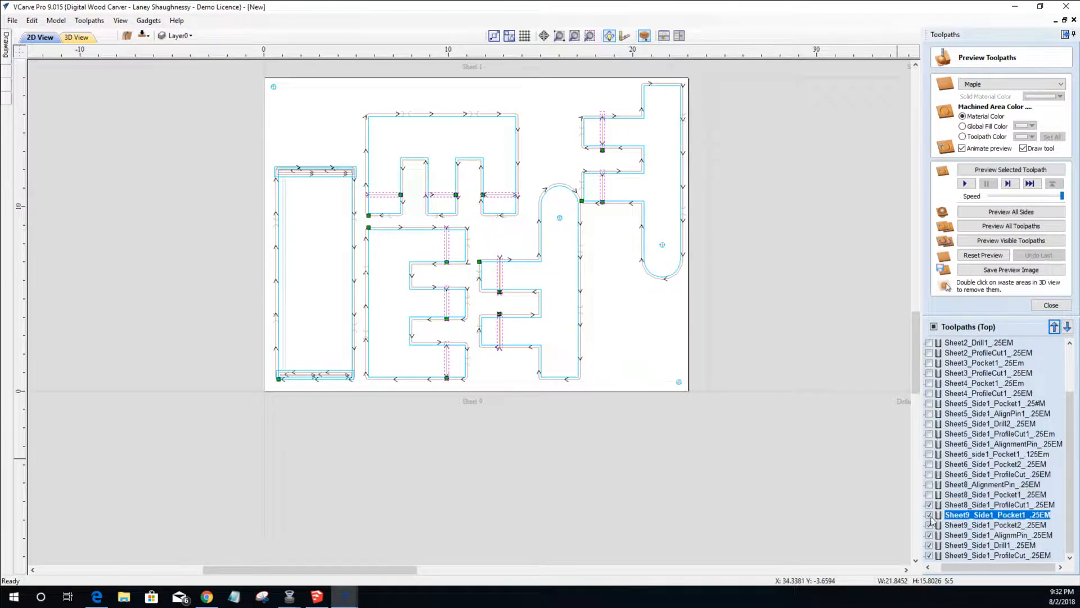
click(929, 514)
click(929, 516)
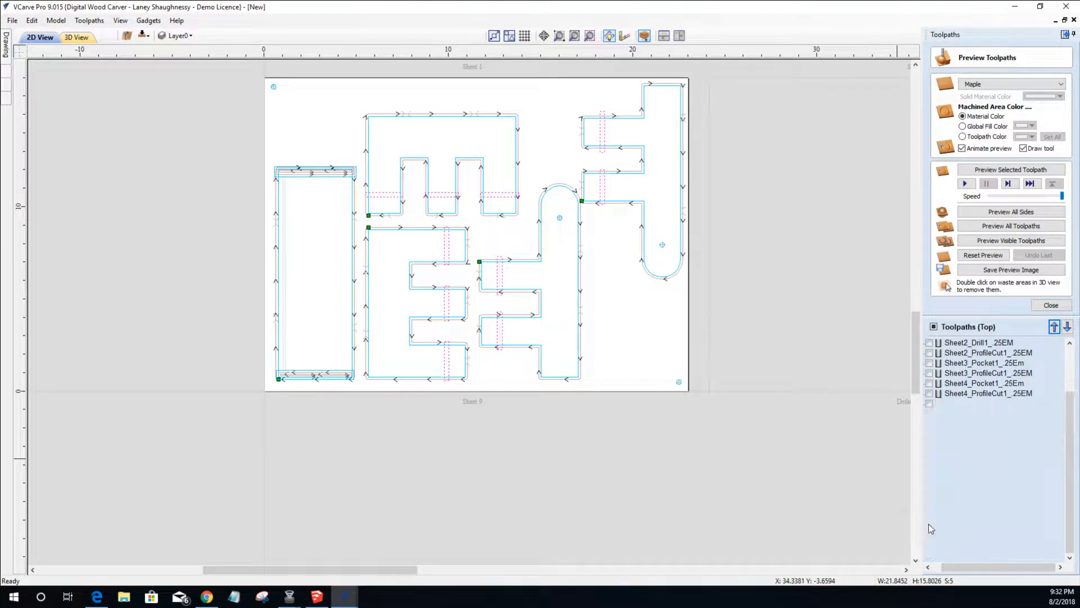
click(929, 526)
click(929, 536)
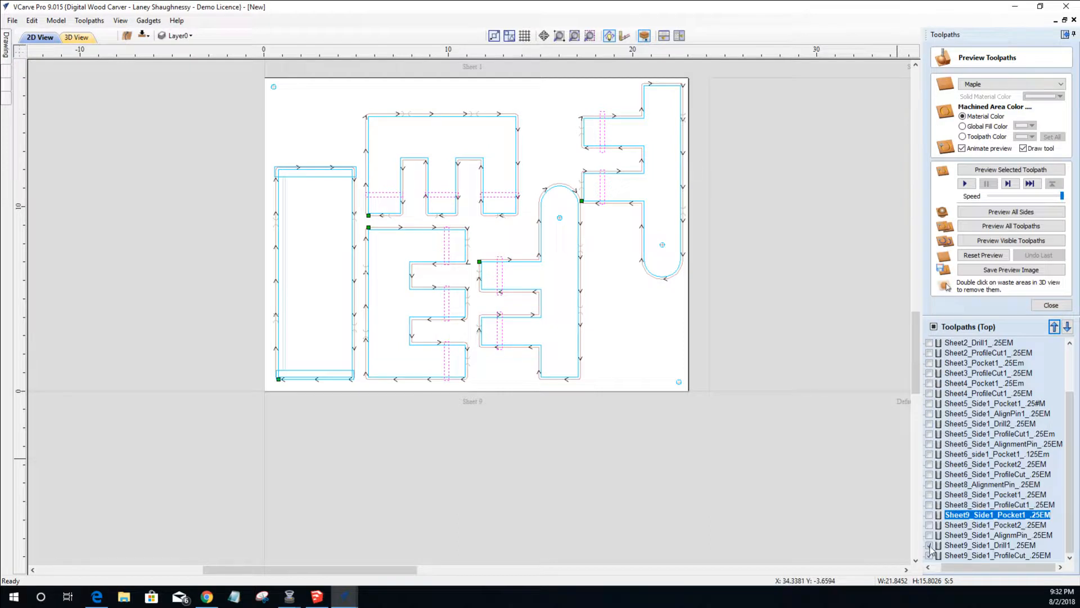
click(929, 556)
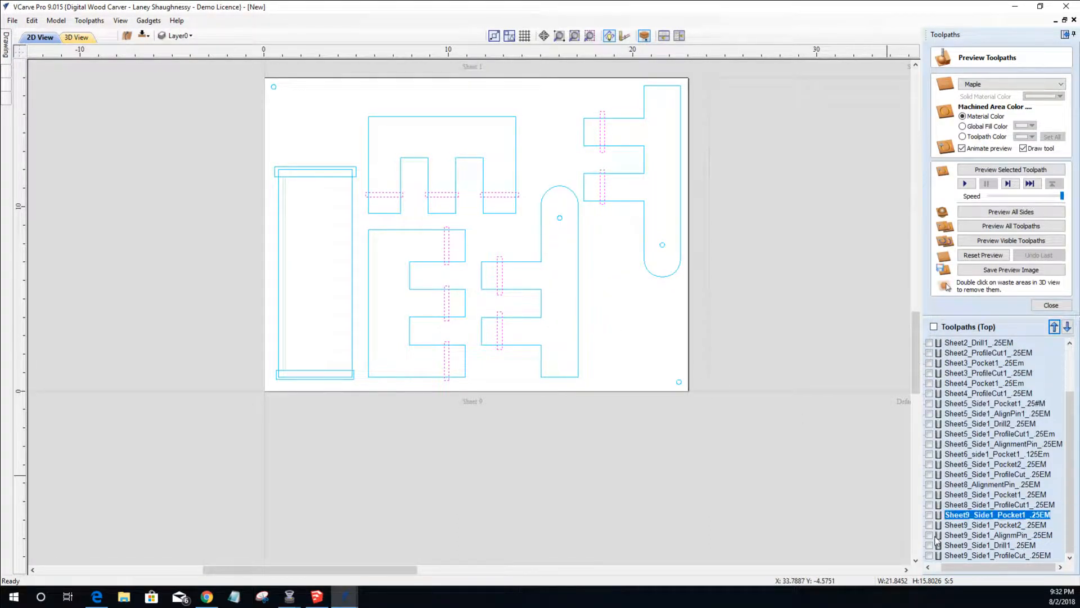
- Copy the five part outlines and the two corner alignment pin circles to the other side of the sheet
click(598, 341)
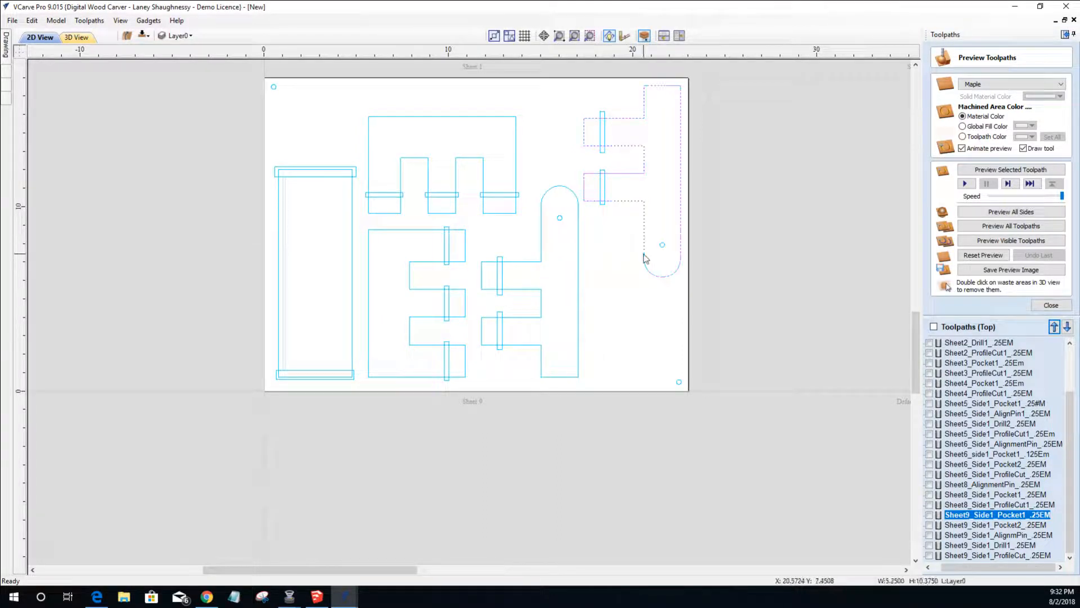
shift+click(579, 264)
shift+click(495, 118)
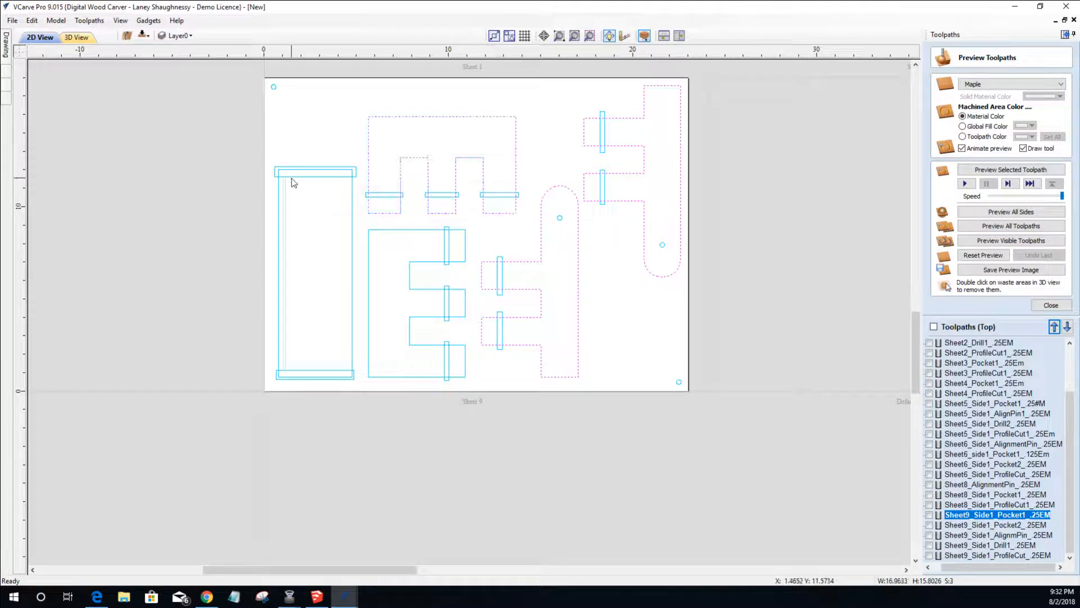
shift+click(351, 233)
shift+click(380, 230)
shift+click(273, 88)
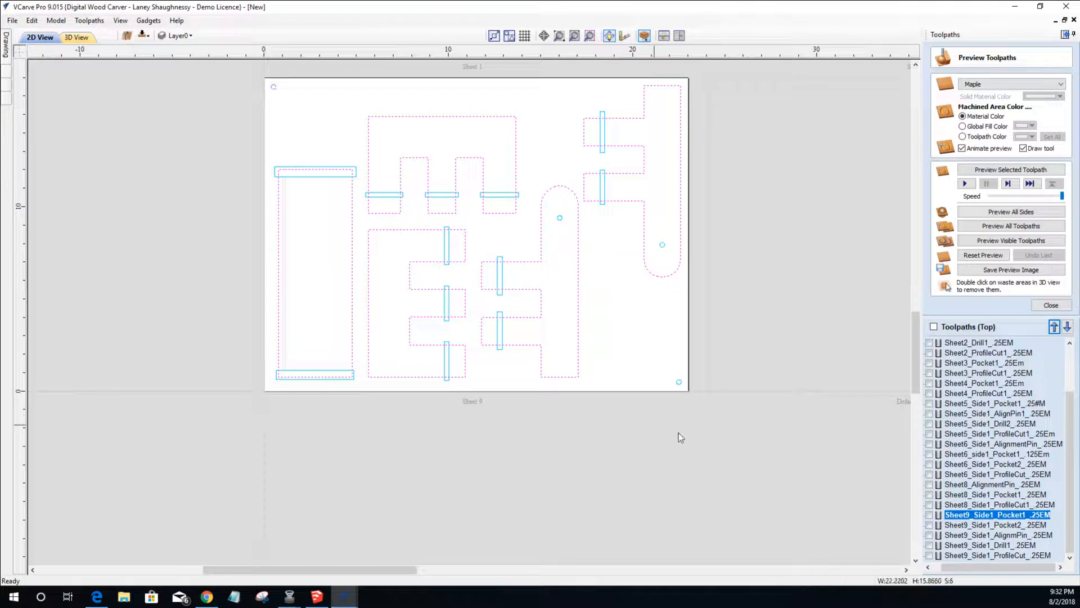
shift+click(679, 384)
right_click(679, 384)
click(711, 362)
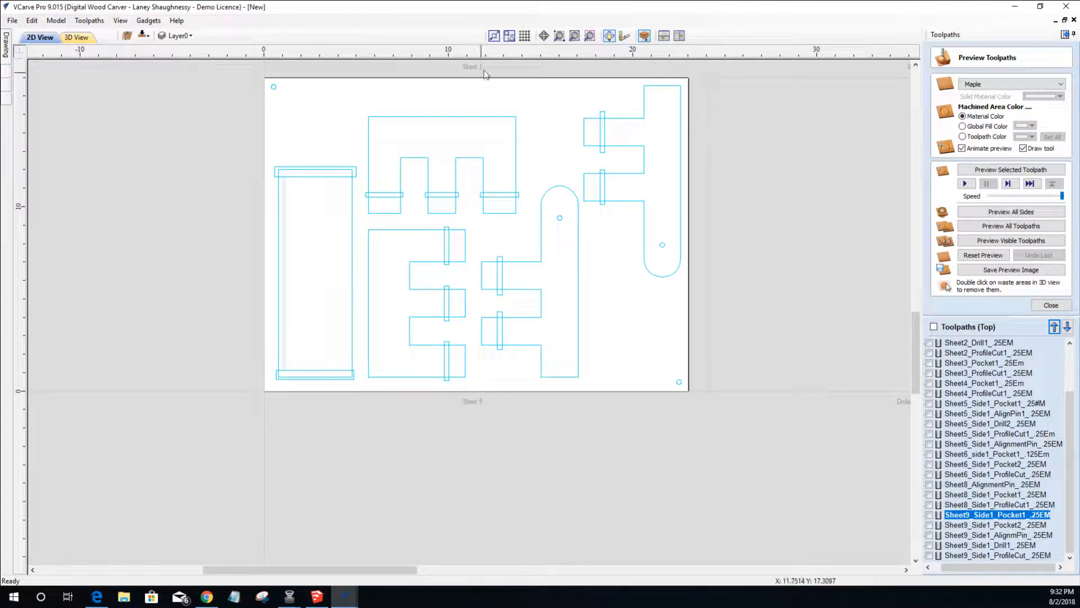
- Switch to the bottom side and stretch the narrow groove rectangle in the tall rectangular part to about 11.50 inches long
click(144, 37)
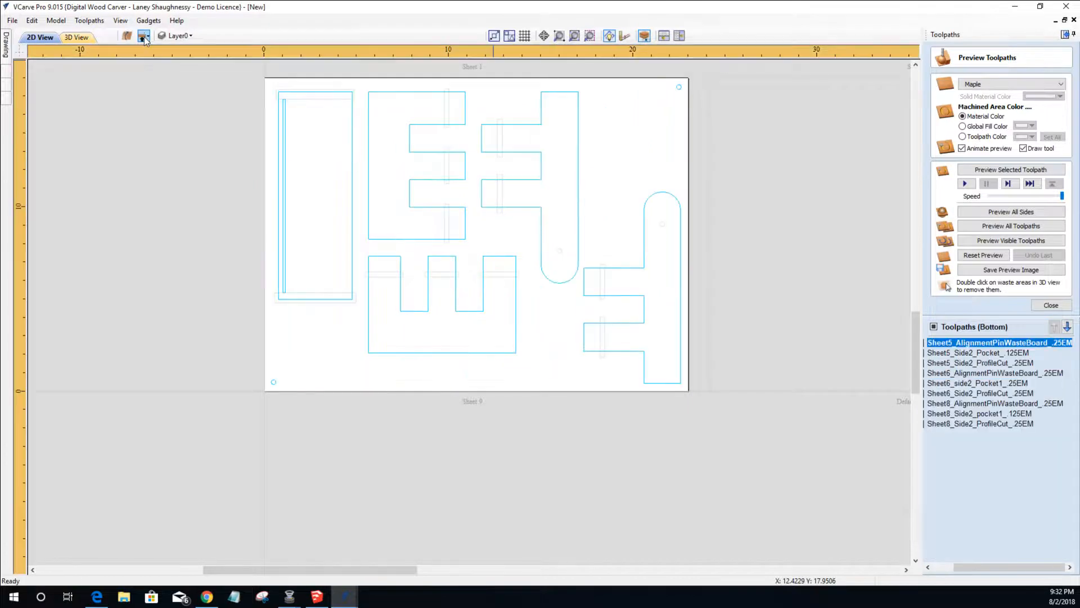
click(286, 150)
click(282, 143)
drag(285, 94, 285, 85)
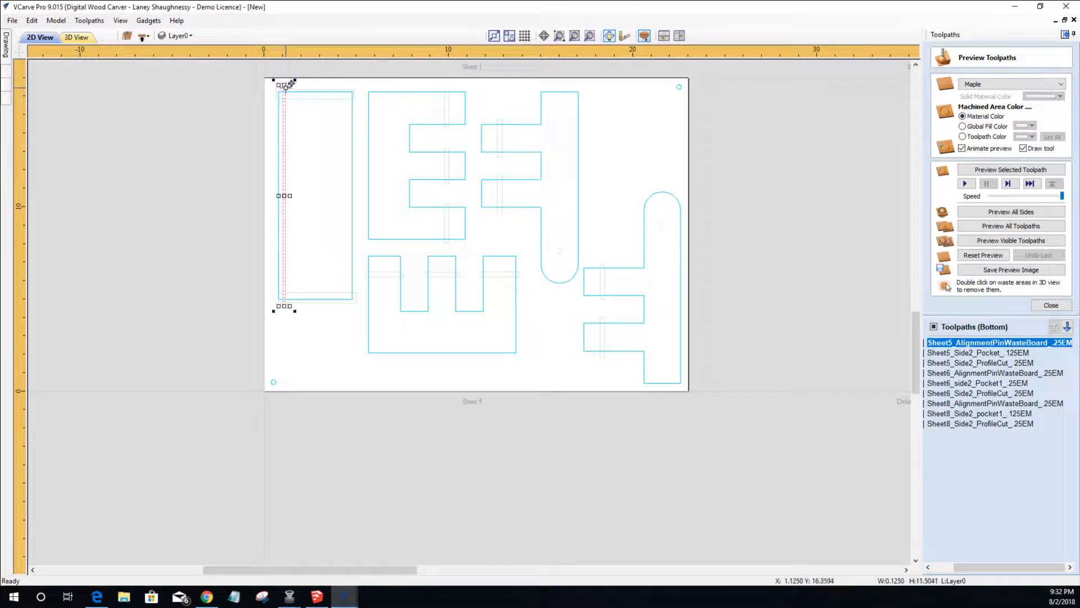
scroll(328, 133, up, 2)
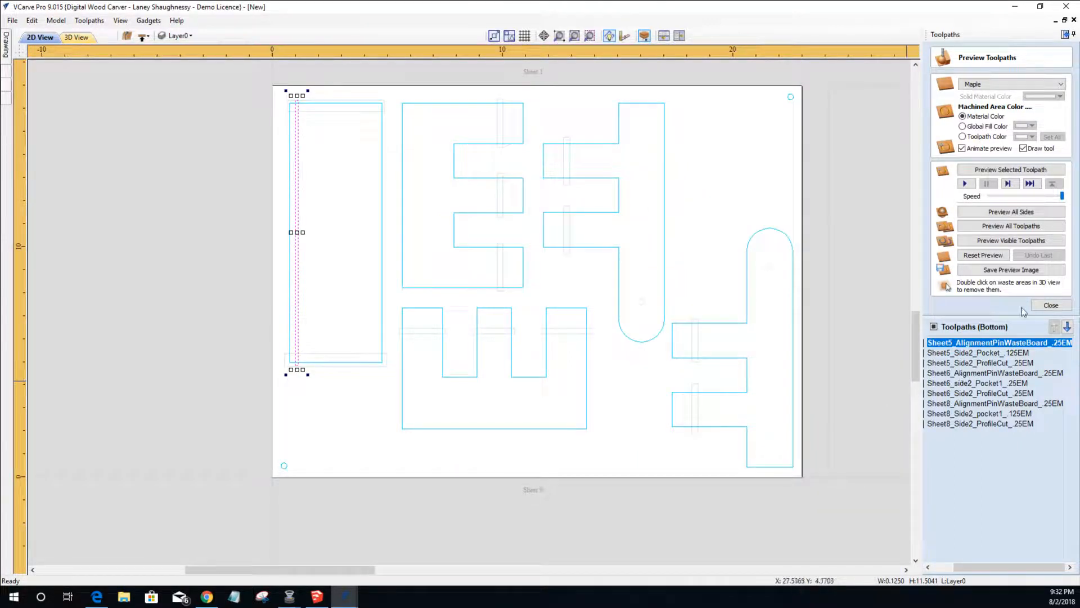
- Start a pocket toolpath for the groove rectangle using the End Mill (0.125 inch)
click(1051, 305)
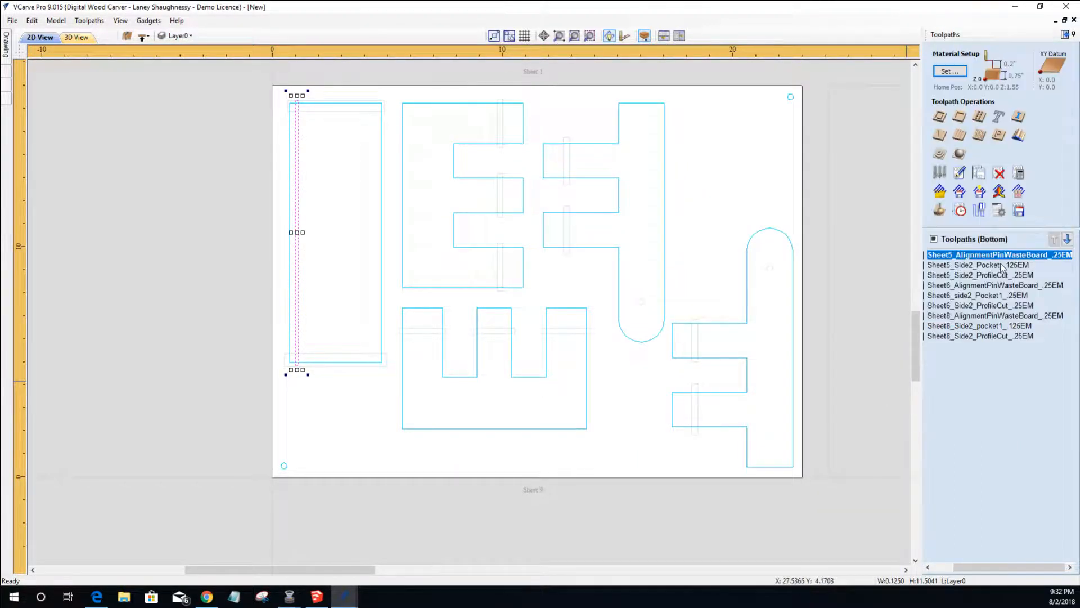
click(959, 117)
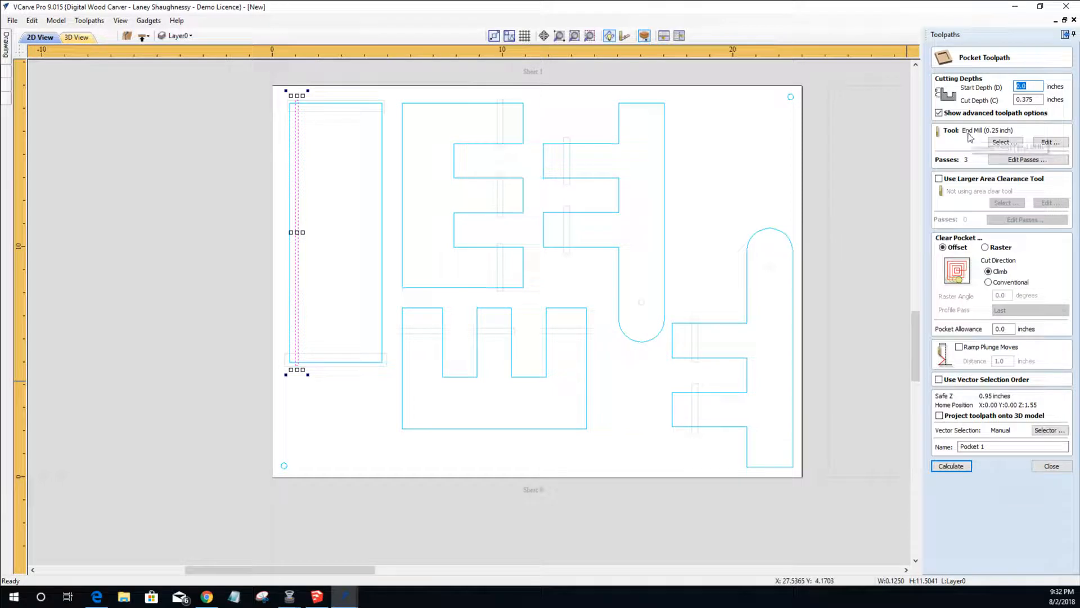
click(1004, 142)
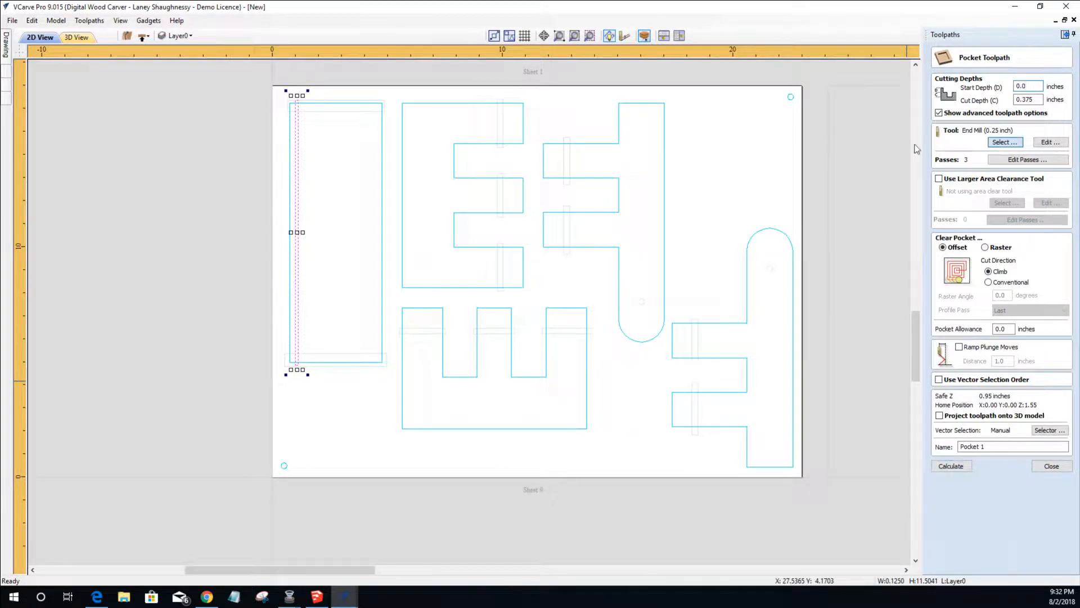
click(436, 190)
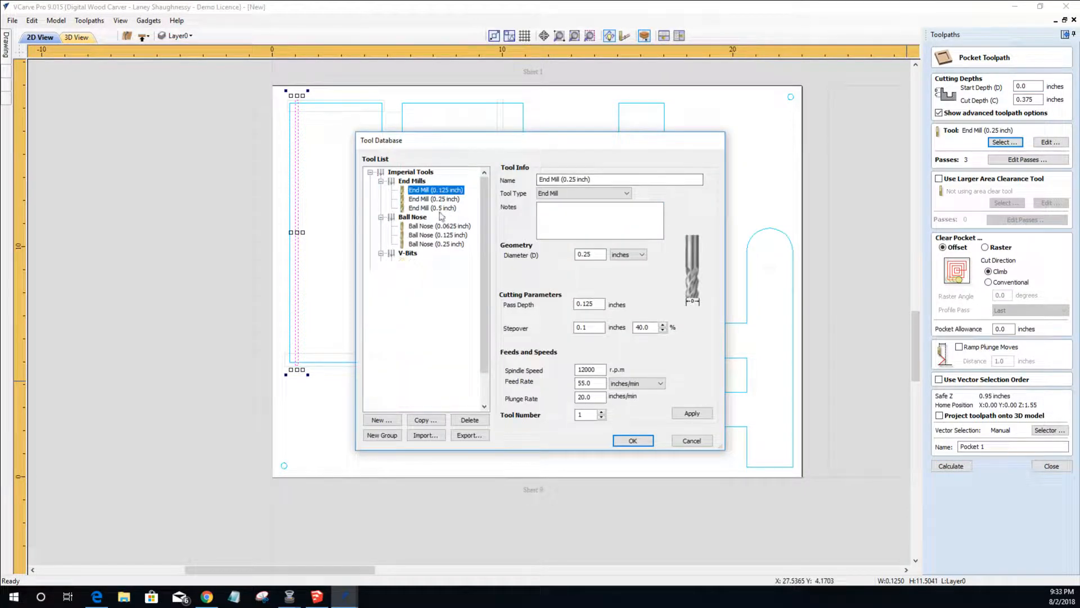
click(633, 440)
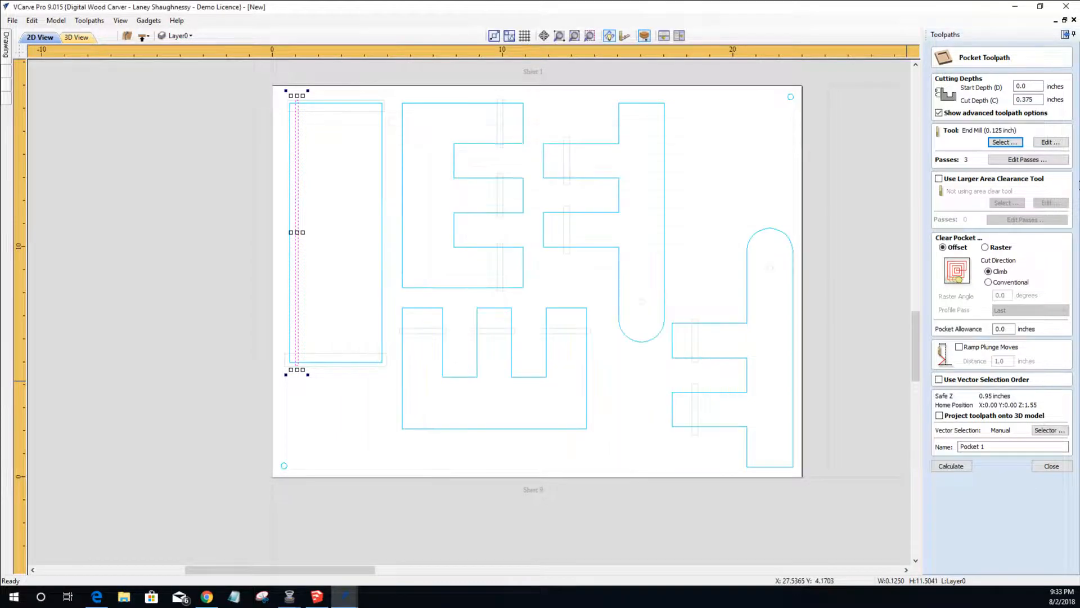
- Name the pocket toolpath Sheet9_Side2_Pocket1_.125EM, calculate it and return to the 2D view
drag(986, 448, 881, 433)
text(Sheet9_Side2_)
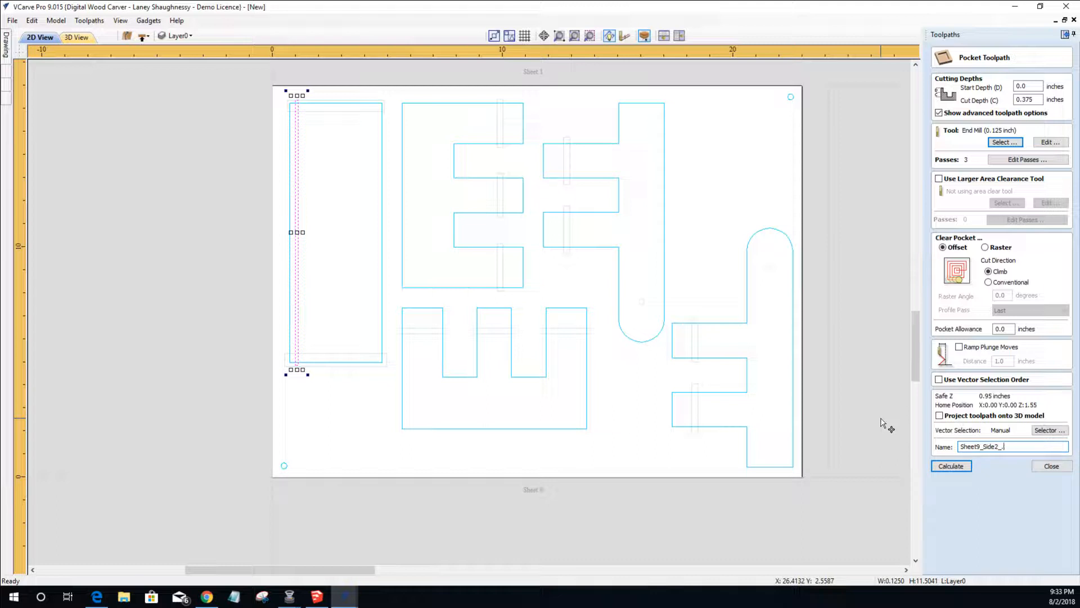
text(Pocket1)
click(951, 466)
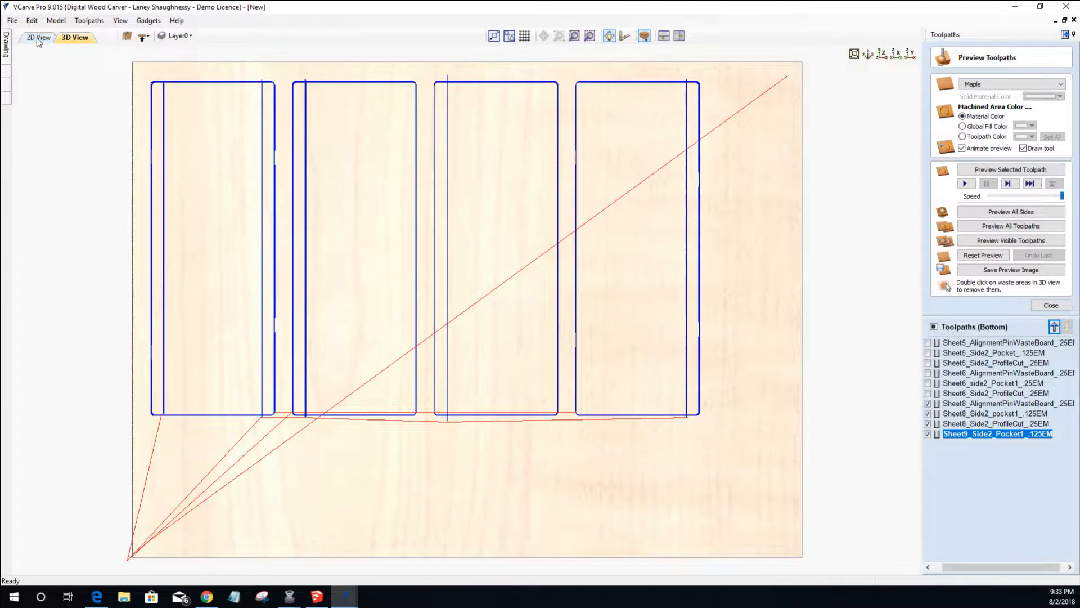
click(40, 37)
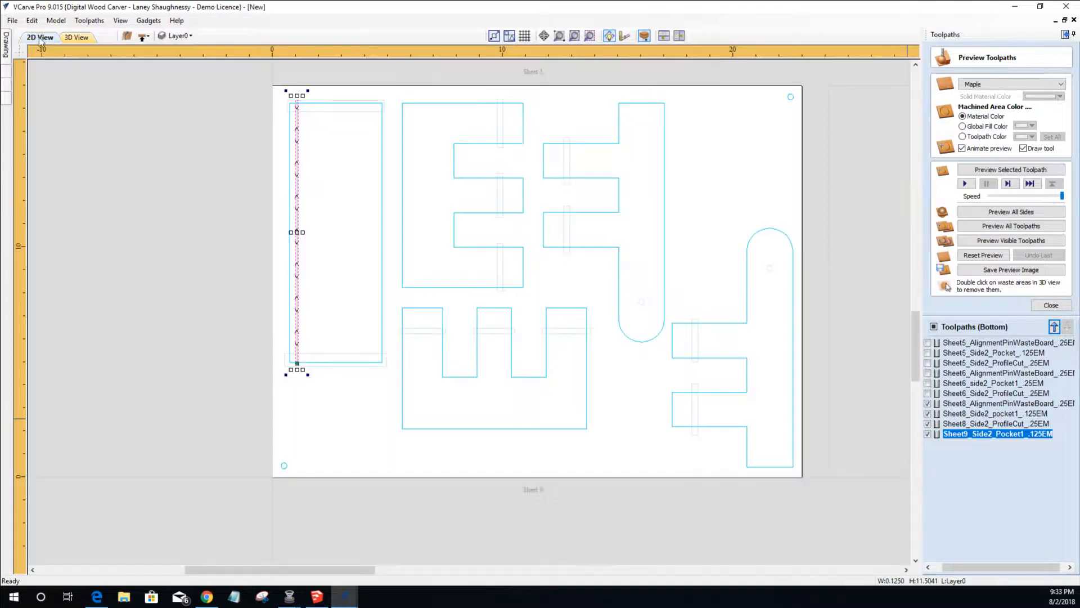
- Start a drilling toolpath for the two alignment pin circles with a cut depth of 0.25 inches
click(791, 97)
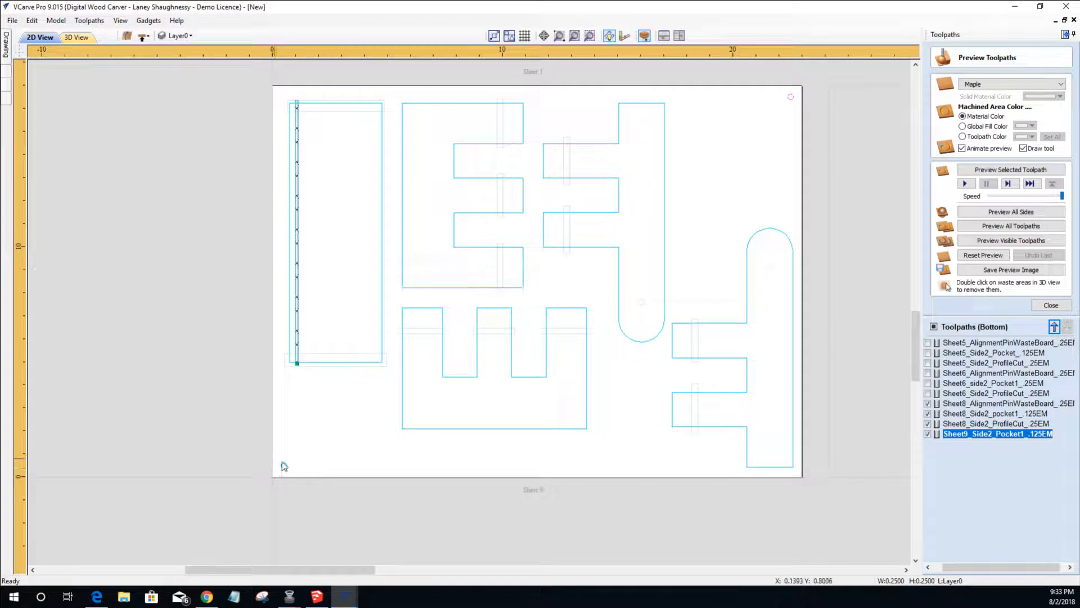
shift+click(292, 471)
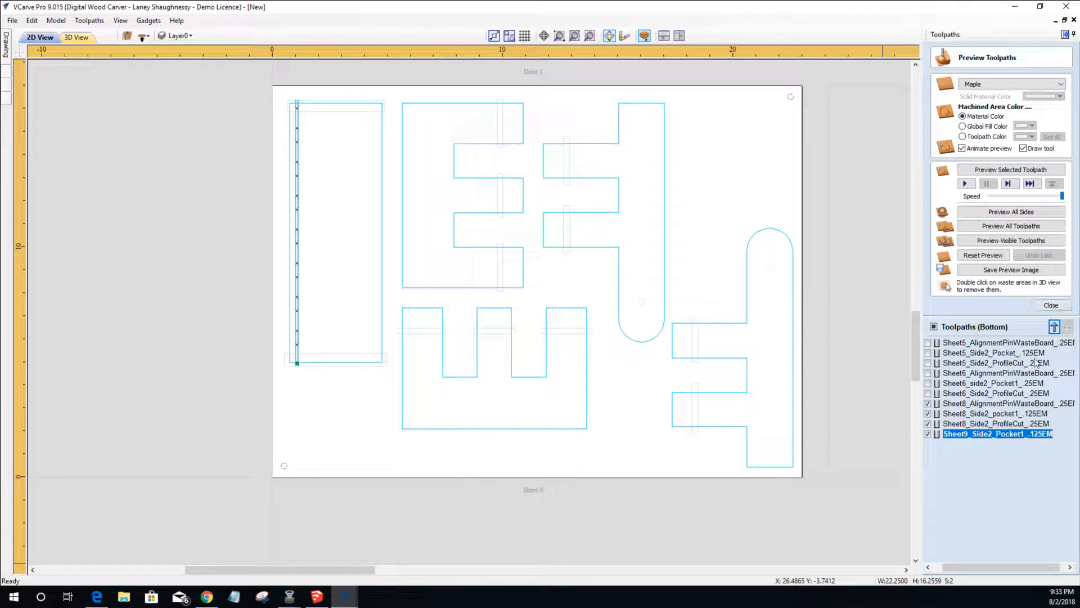
click(1051, 305)
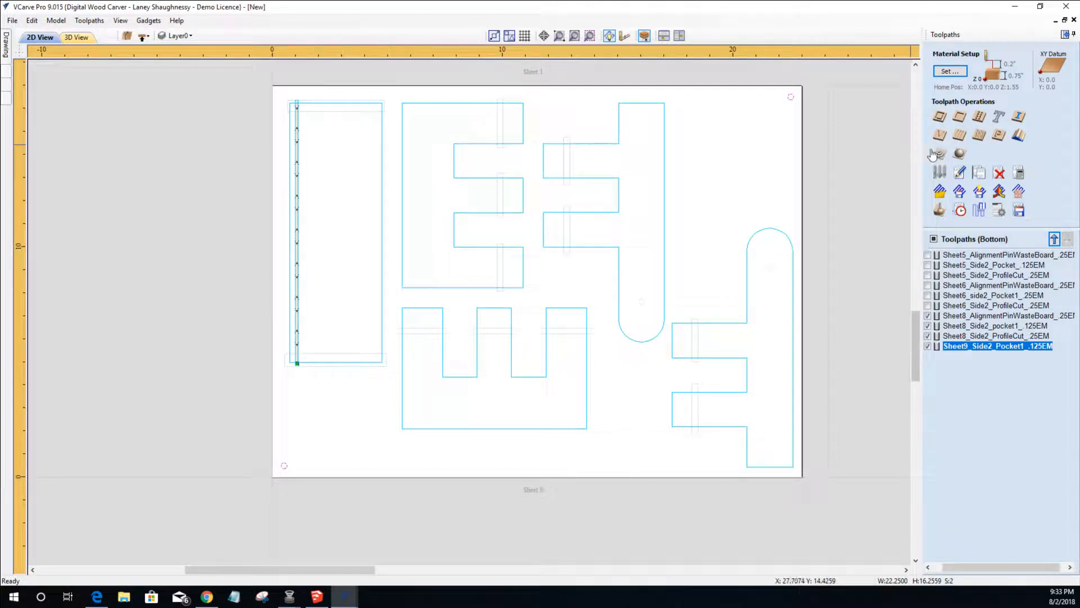
click(979, 118)
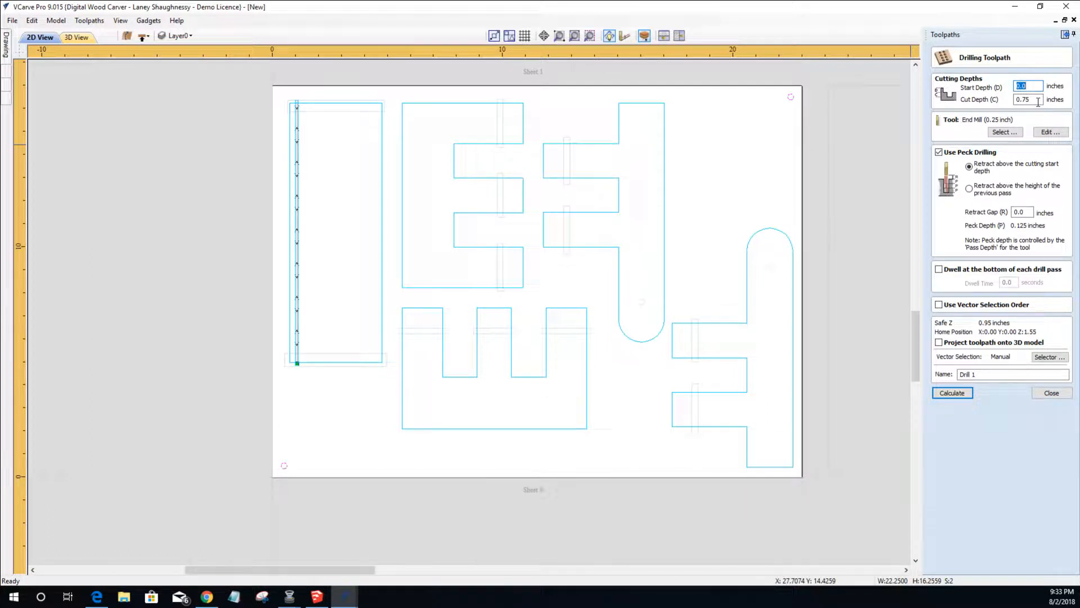
drag(1038, 102, 1023, 102)
- Name the drilling toolpath Sheet9_AlignmentPinWasteBoard_.25EM, calculate it and return to the 2D view
click(987, 374)
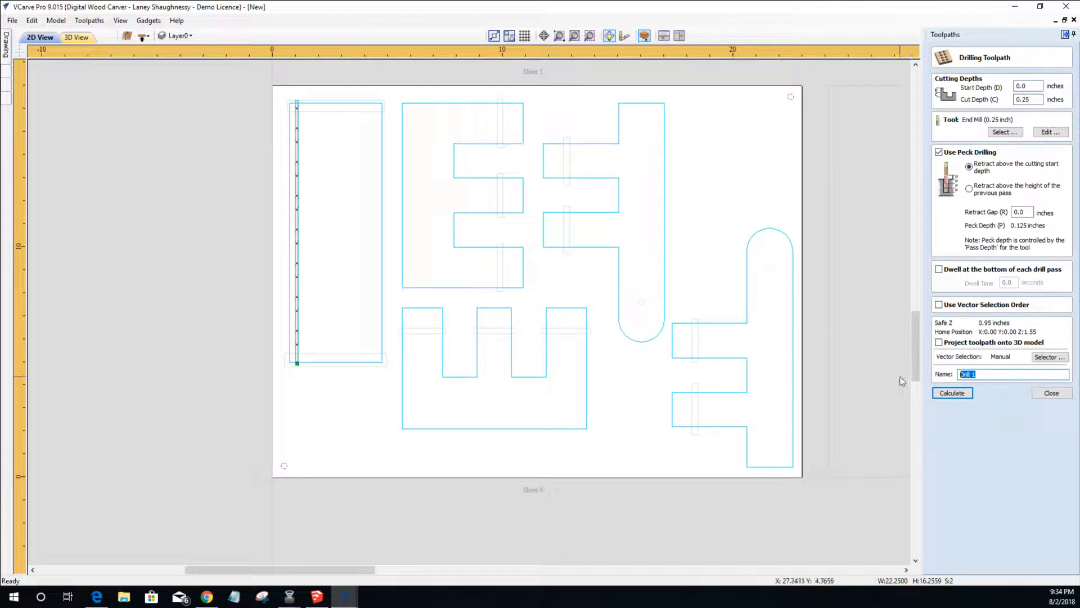
text(S)
text(heet9_Alignm)
text(nme)
text(rd)
text(_.25EM)
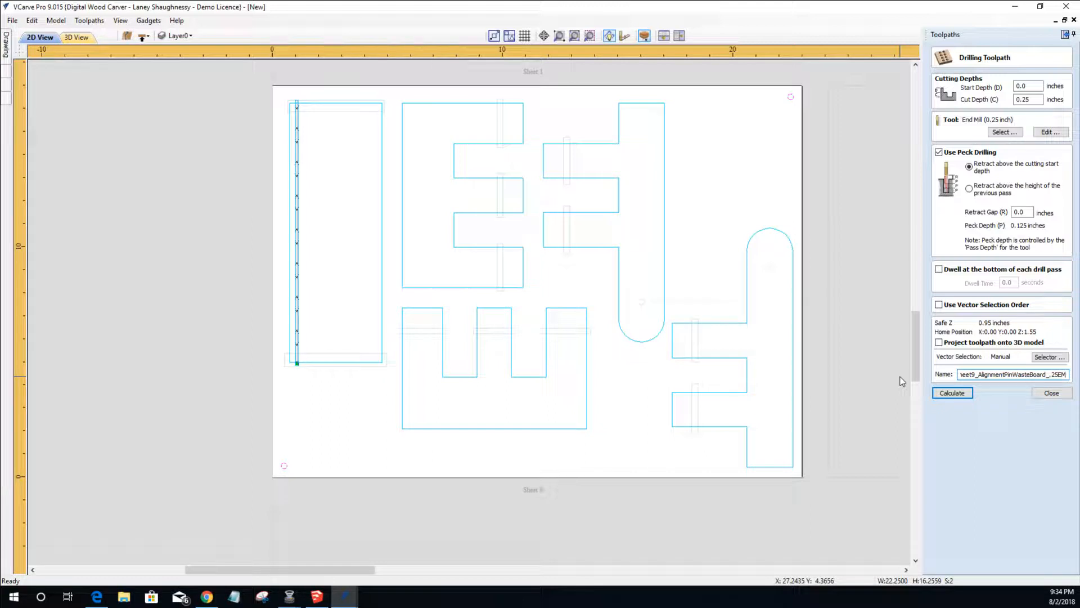
click(952, 392)
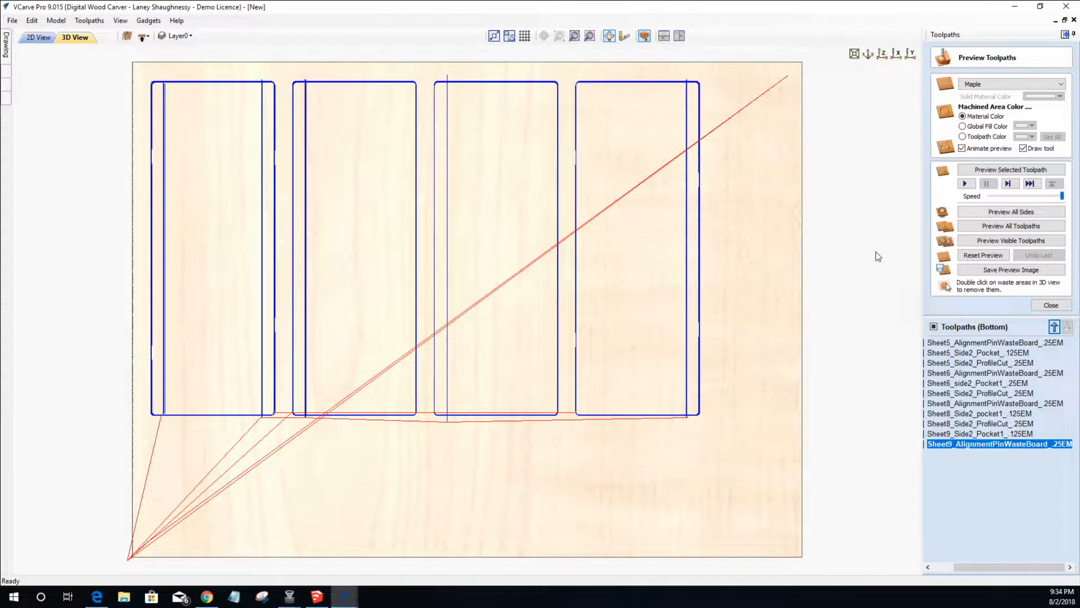
click(51, 41)
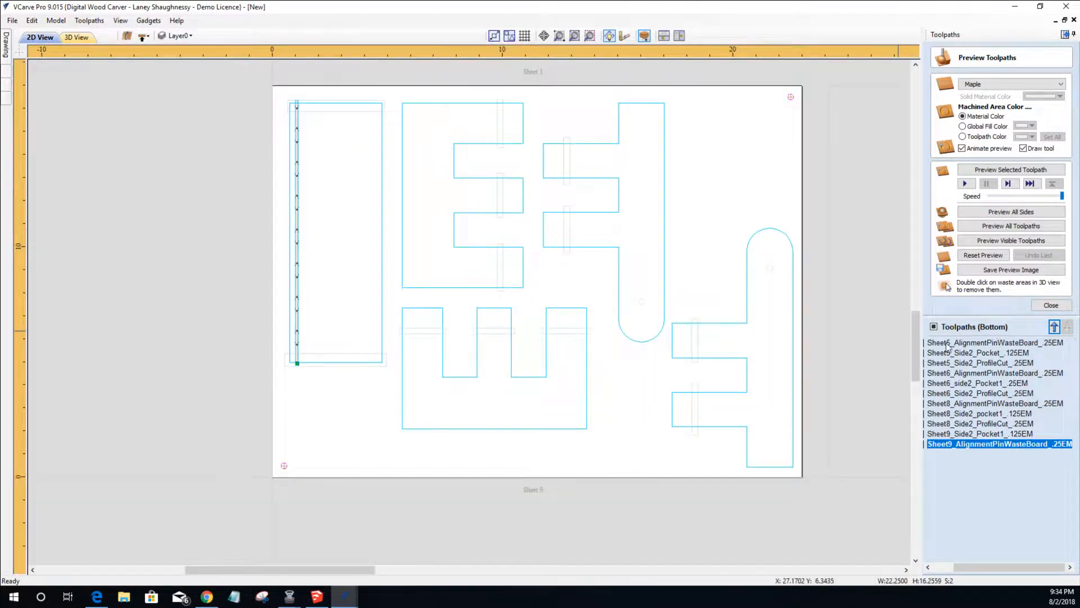
- Start a 2D profile toolpath for the five part outlines and add tabs to it
click(766, 232)
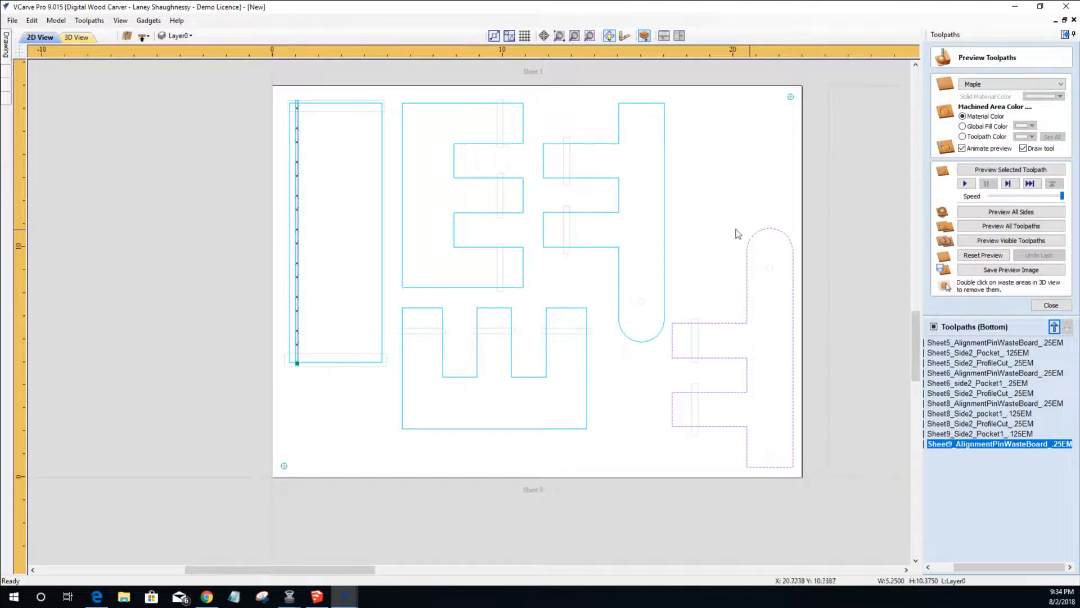
shift+click(665, 245)
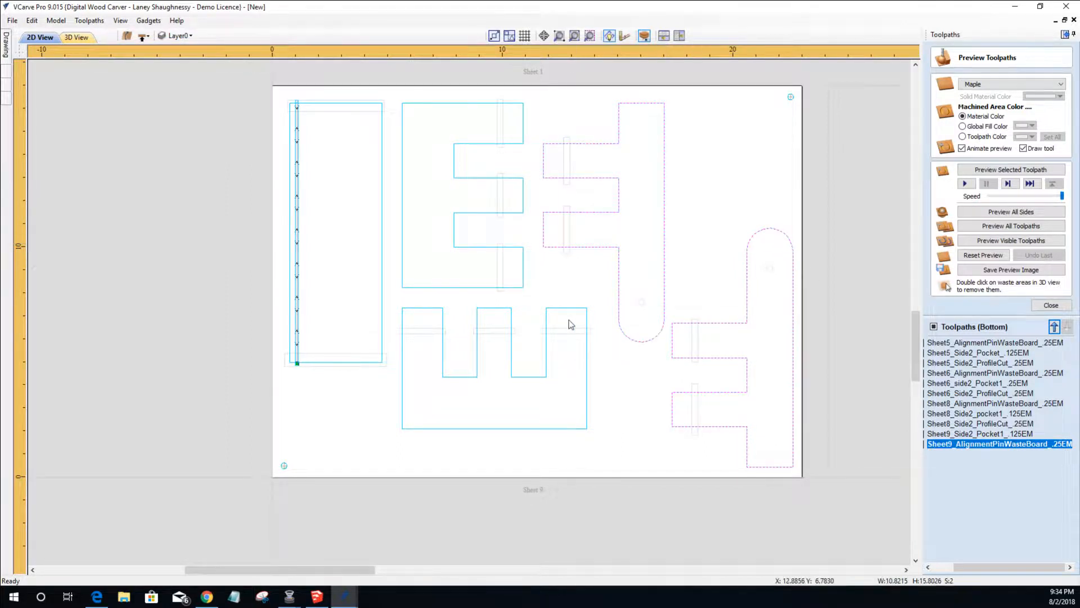
shift+click(523, 287)
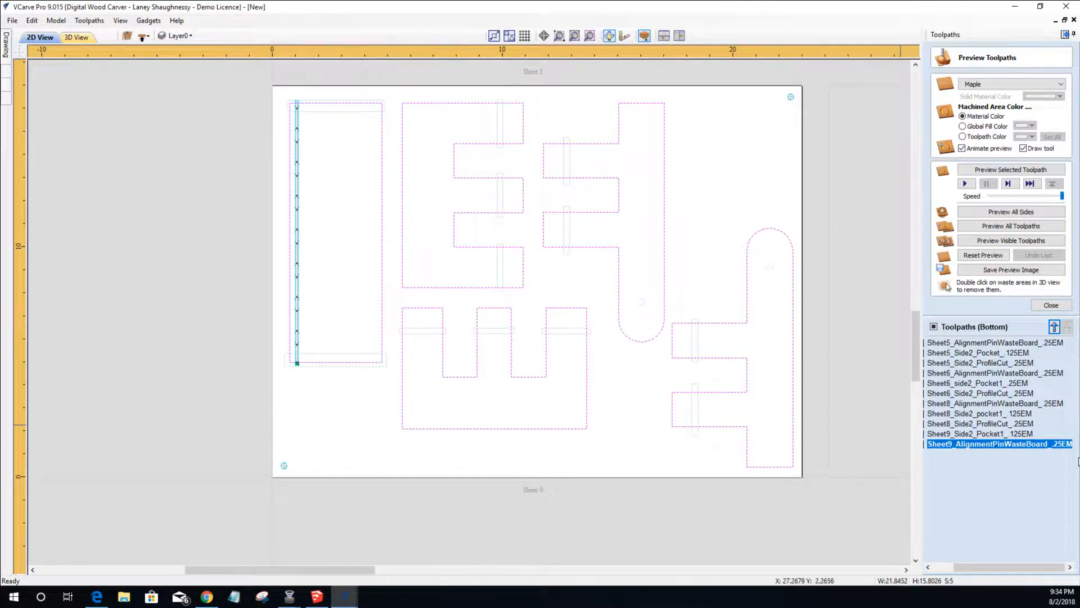
click(1051, 305)
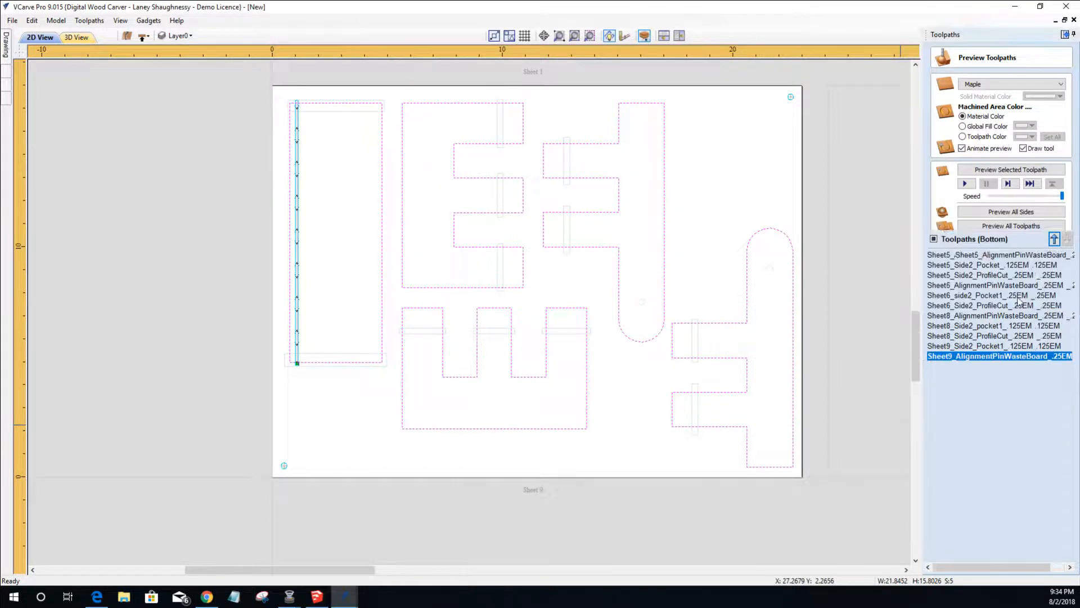
click(939, 118)
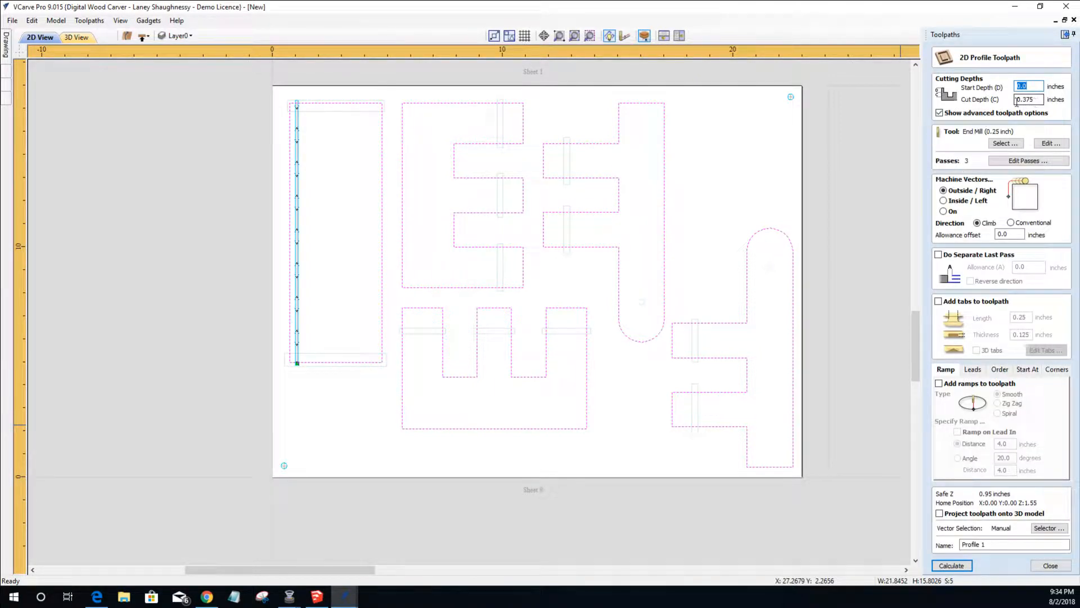
click(945, 306)
- Name the profile toolpath Sheet9_Side2_Profilecut_.25EM and calculate it
click(996, 544)
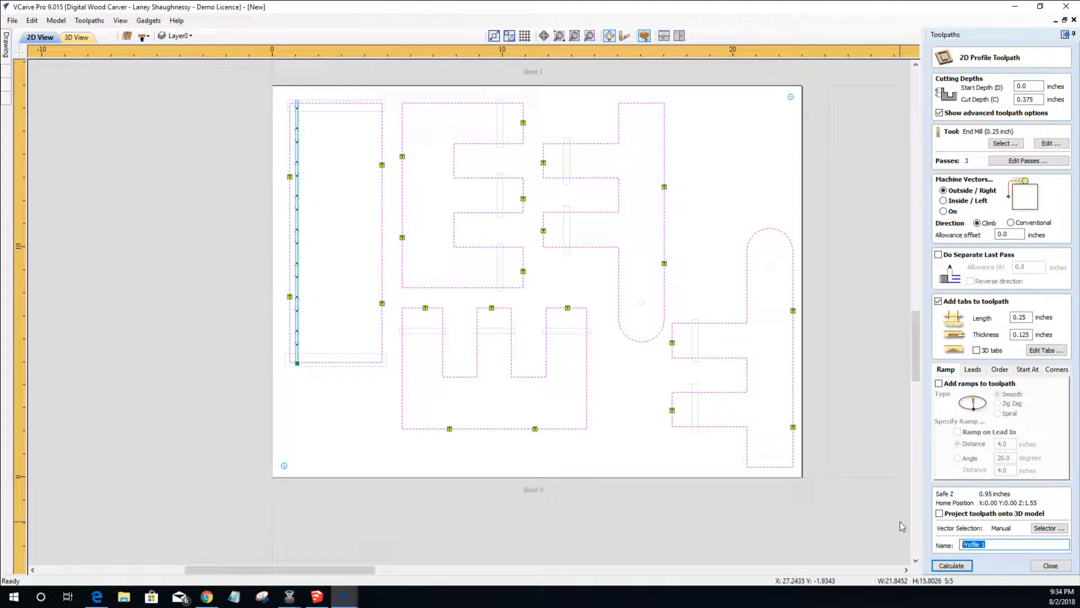
text(Side2_)
click(939, 565)
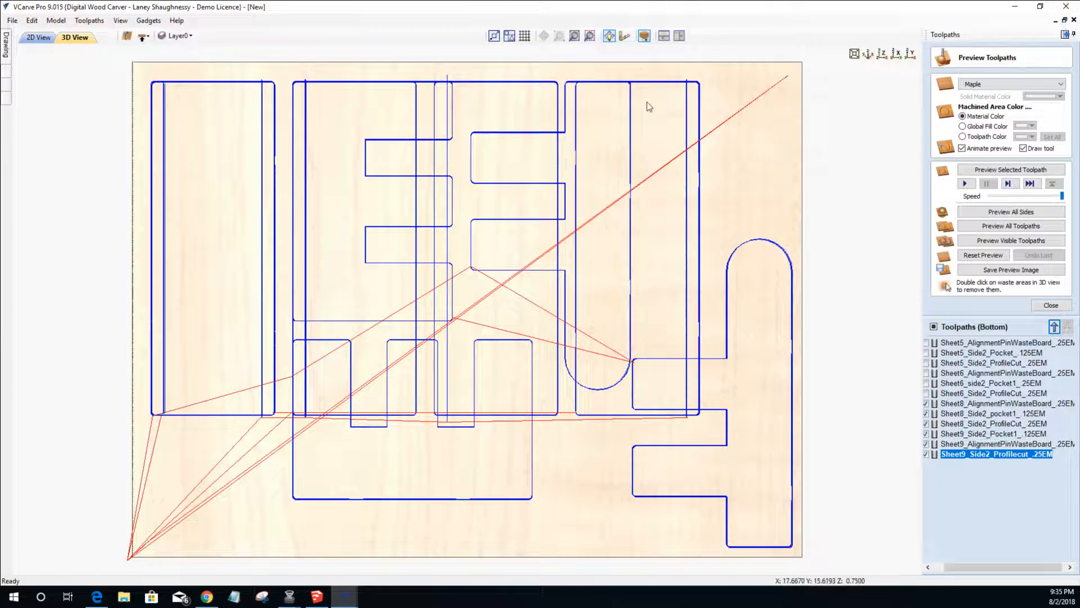
- Hide the Sheet 8 alignment pin, pocket and profile toolpaths in the 3D view, keeping only the Sheet 9 side 2 toolpaths visible
click(927, 406)
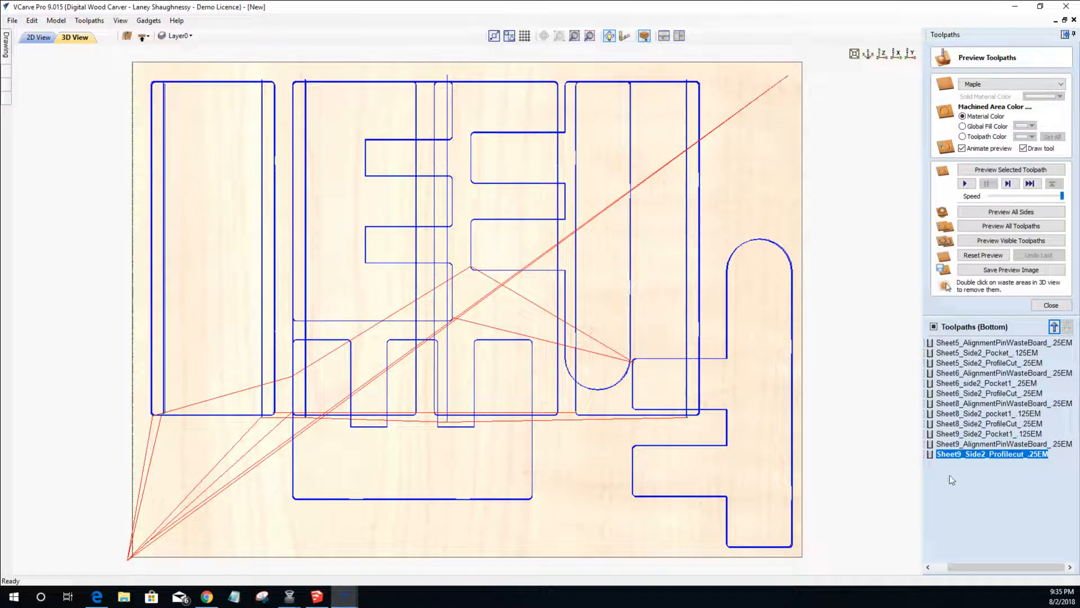
drag(991, 567, 977, 567)
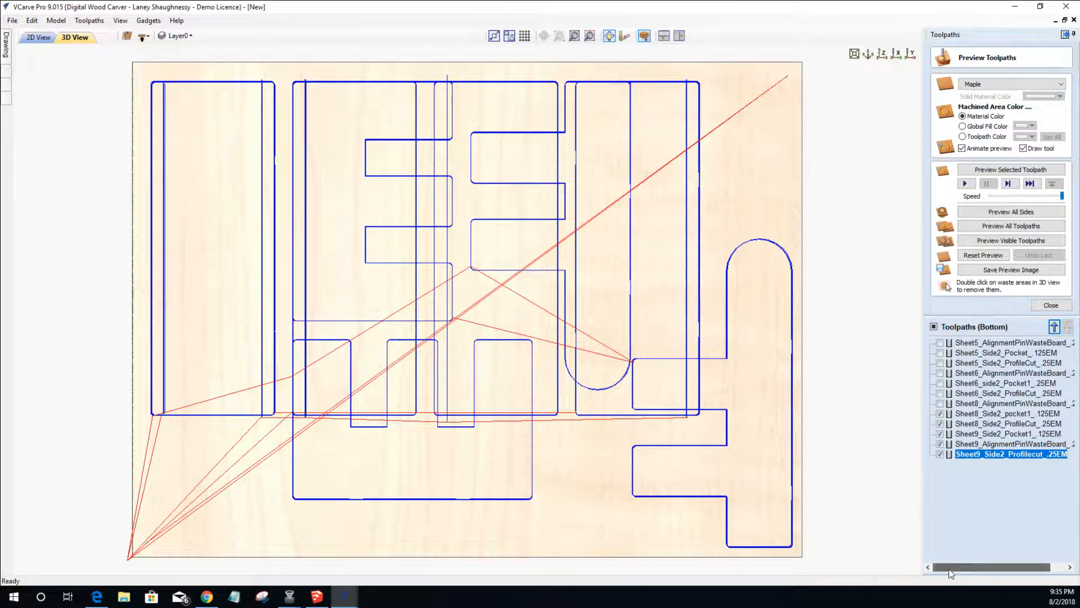
click(938, 414)
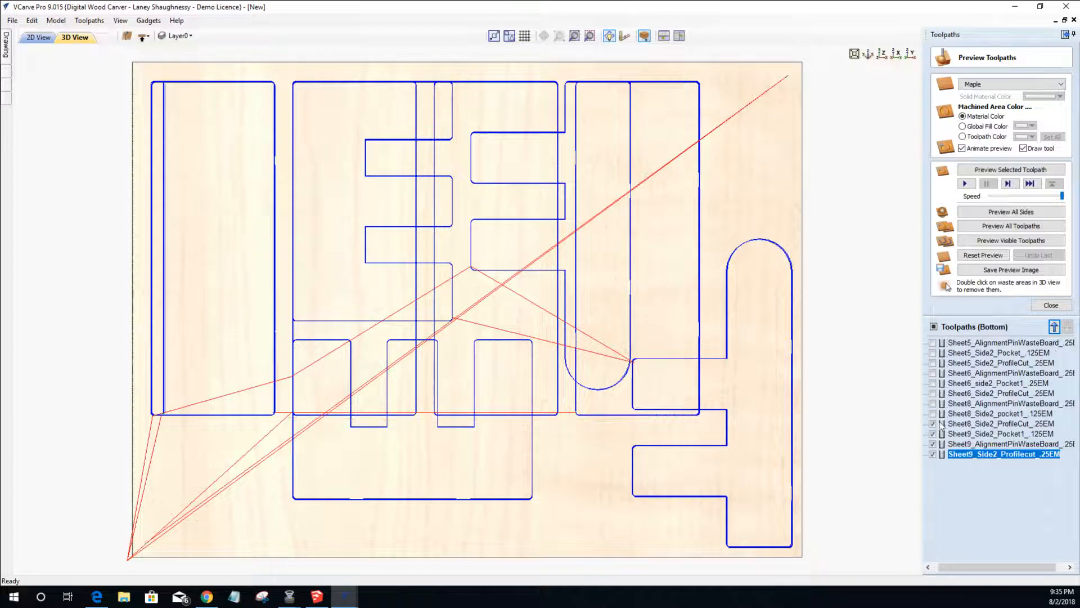
click(932, 423)
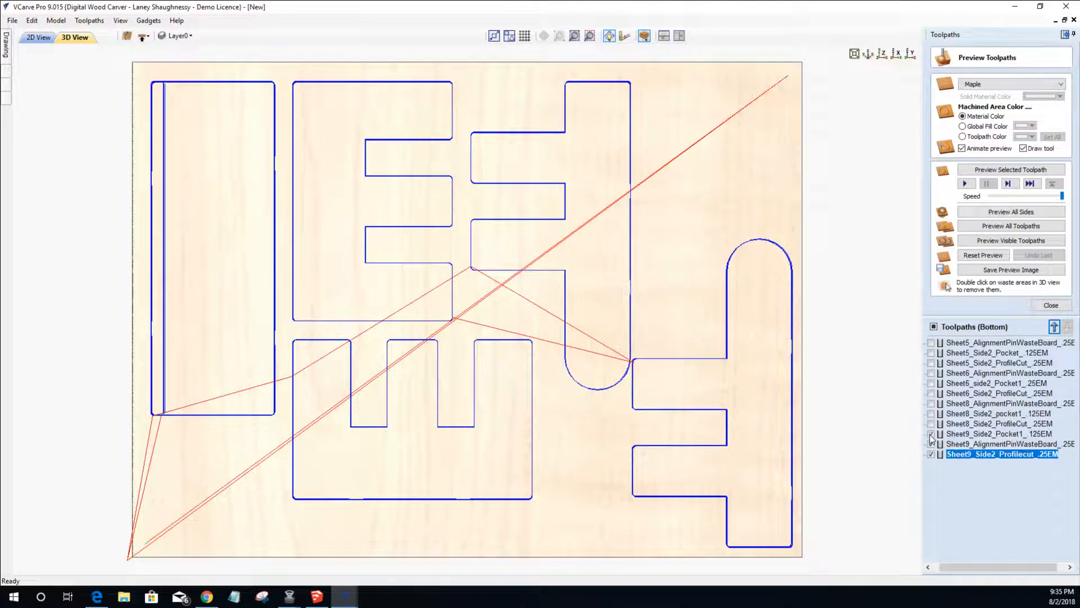
click(931, 434)
click(931, 434)
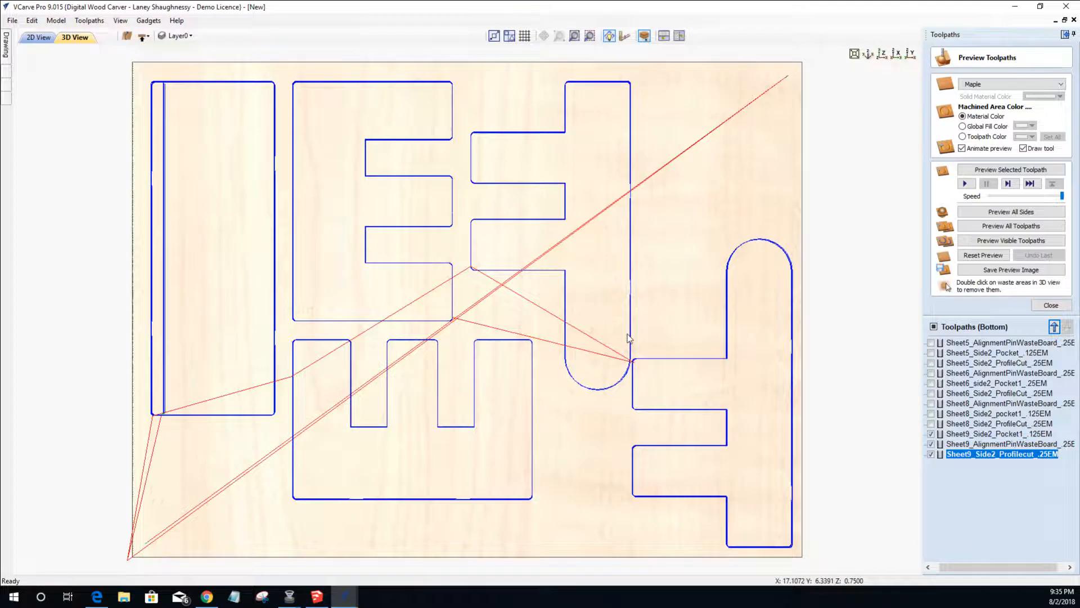
scroll(624, 363, up, 3)
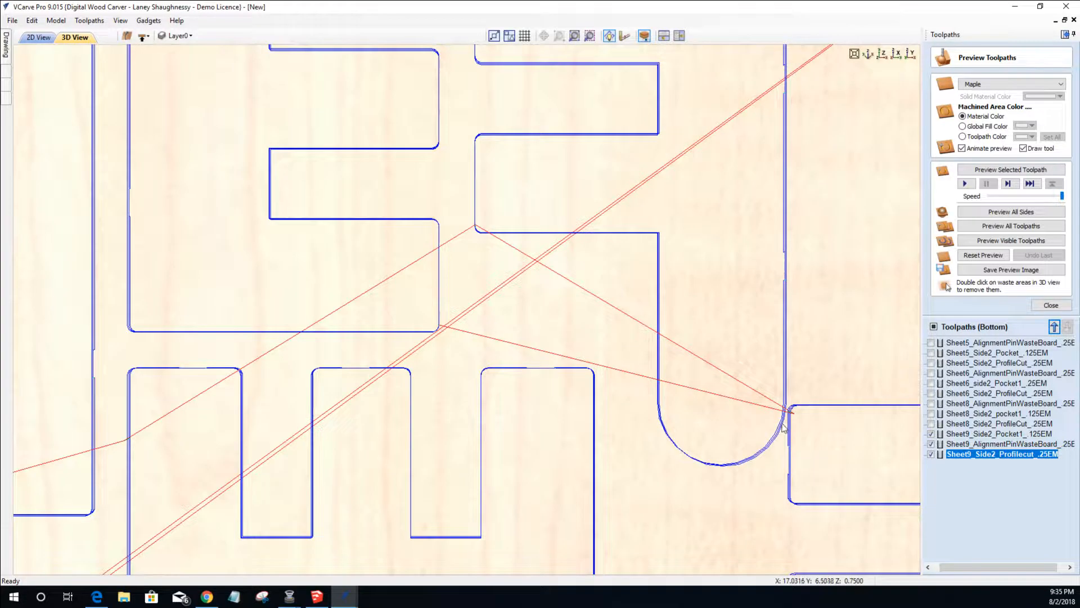
scroll(783, 427, down, 1)
scroll(783, 425, down, 3)
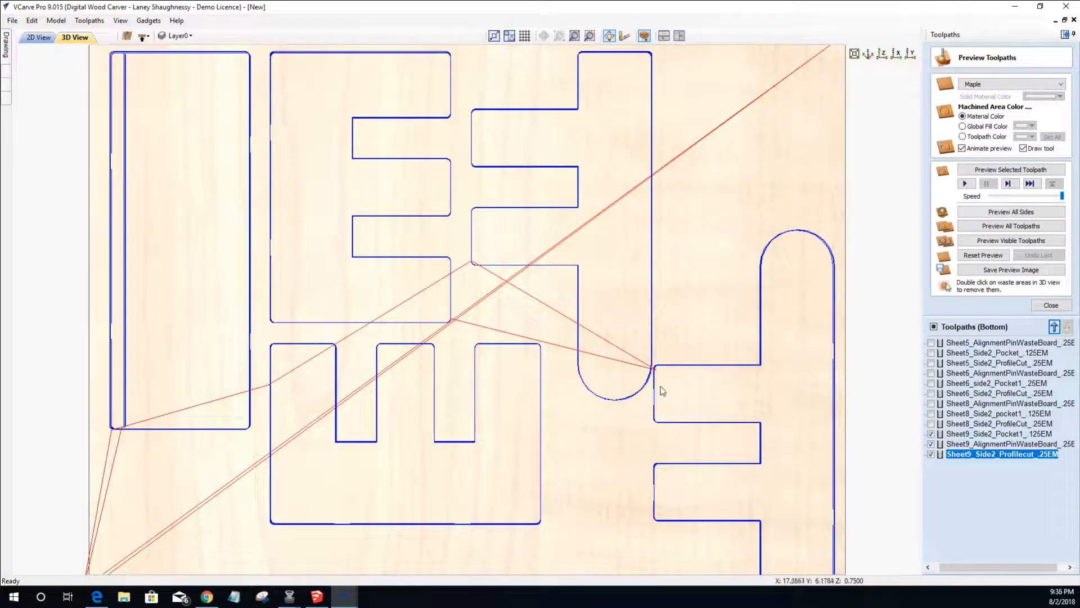
scroll(677, 392, down, 1)
scroll(677, 392, down, 1)
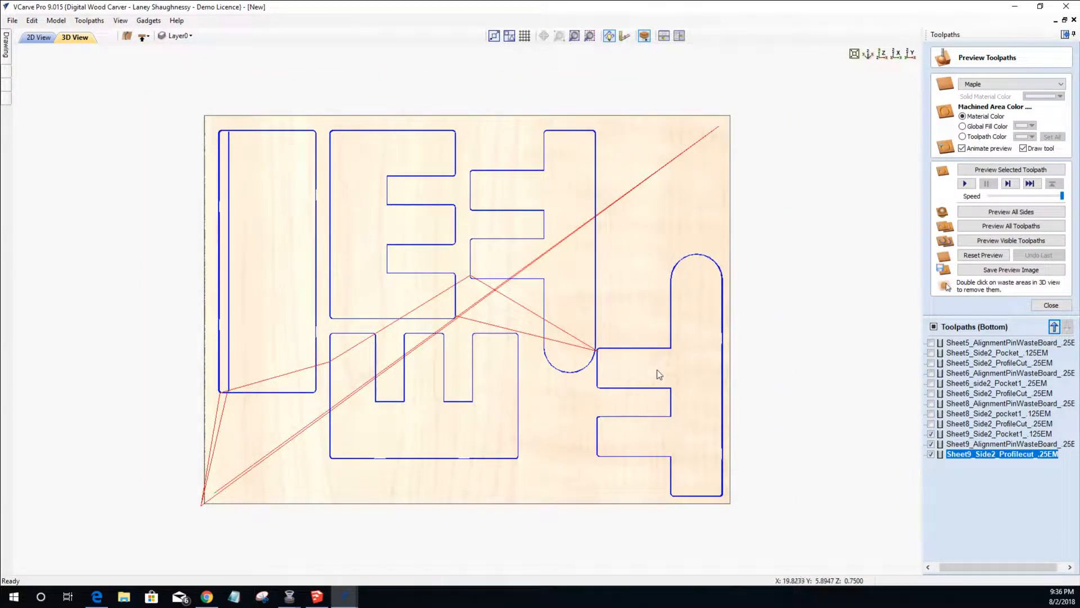
- Return to the 2D view, add a new layer and hide all the other layers
click(37, 37)
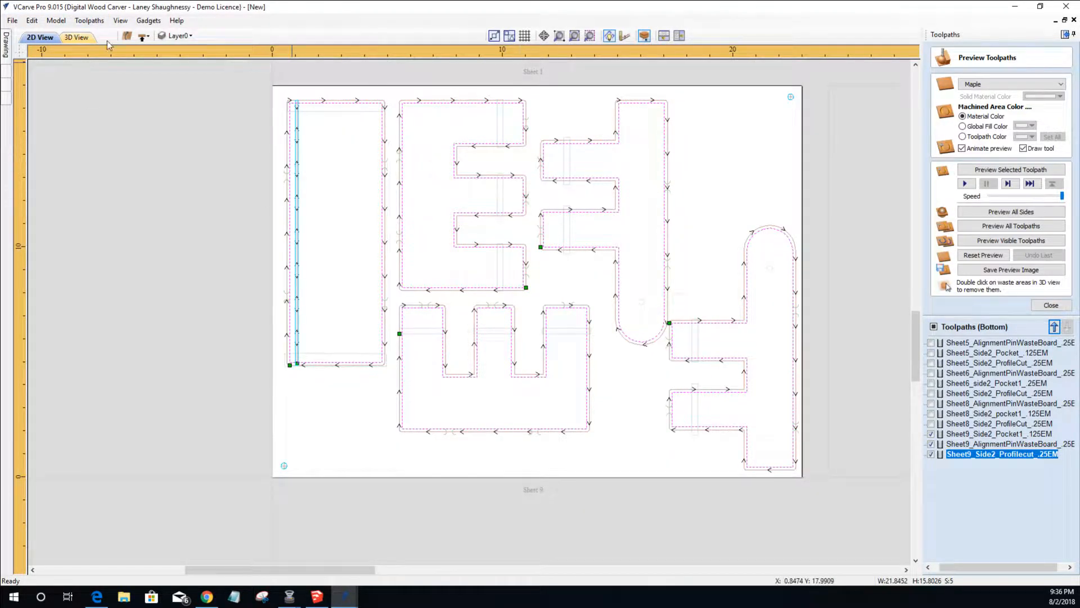
click(187, 36)
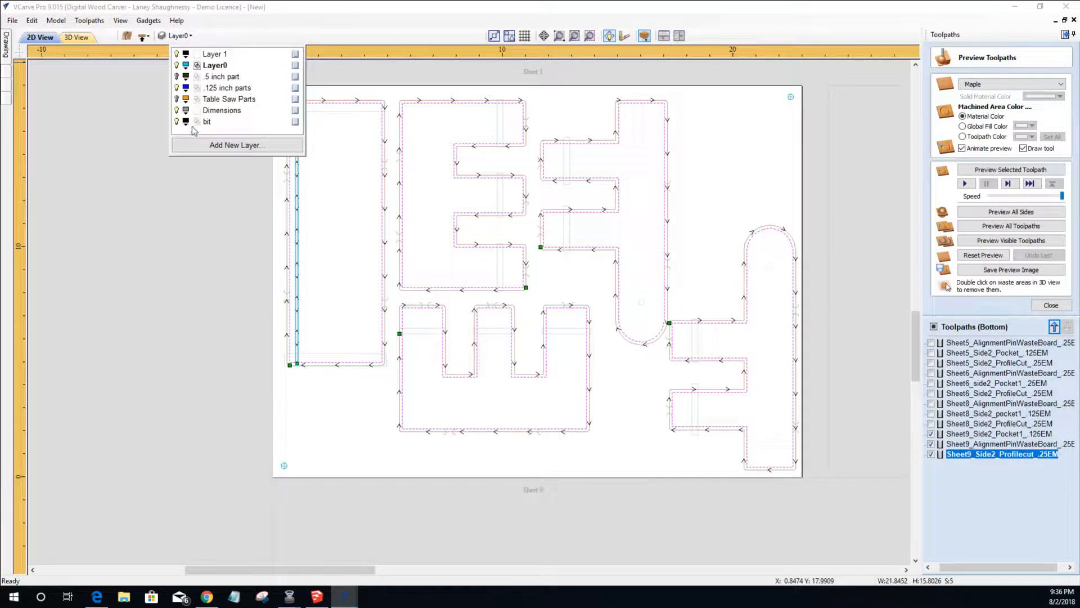
click(210, 150)
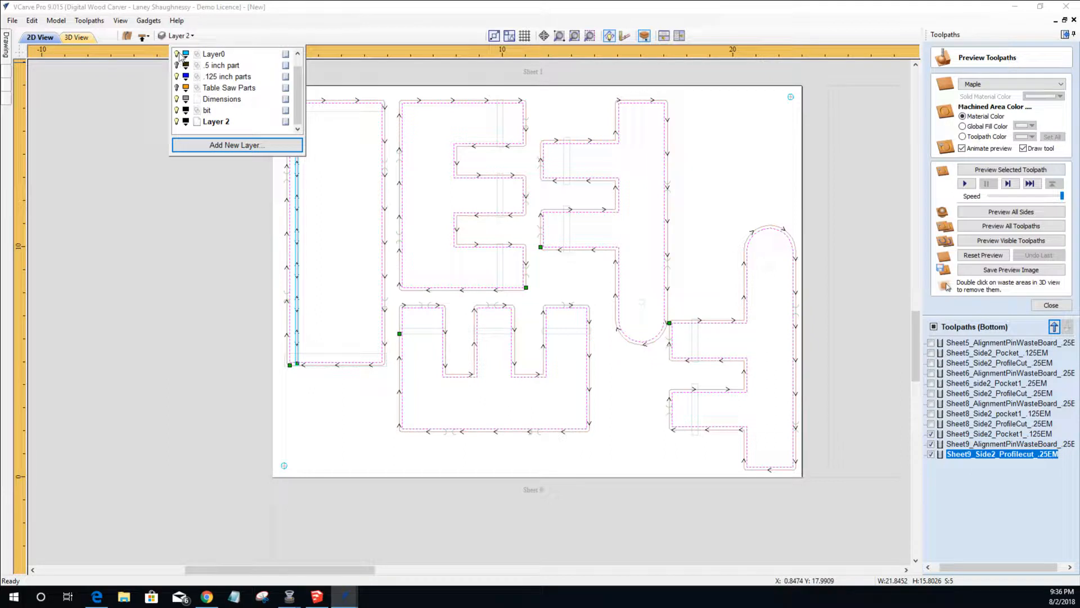
click(176, 54)
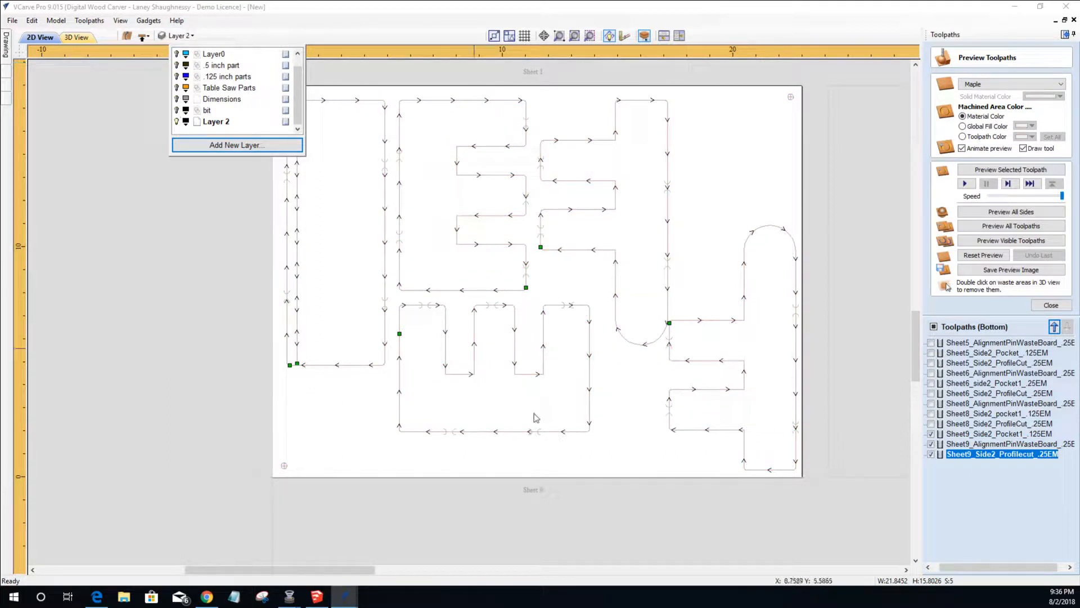
- Hide the remaining Sheet 9 side 2 toolpaths, leaving the sheet blank in the 2D view
click(931, 454)
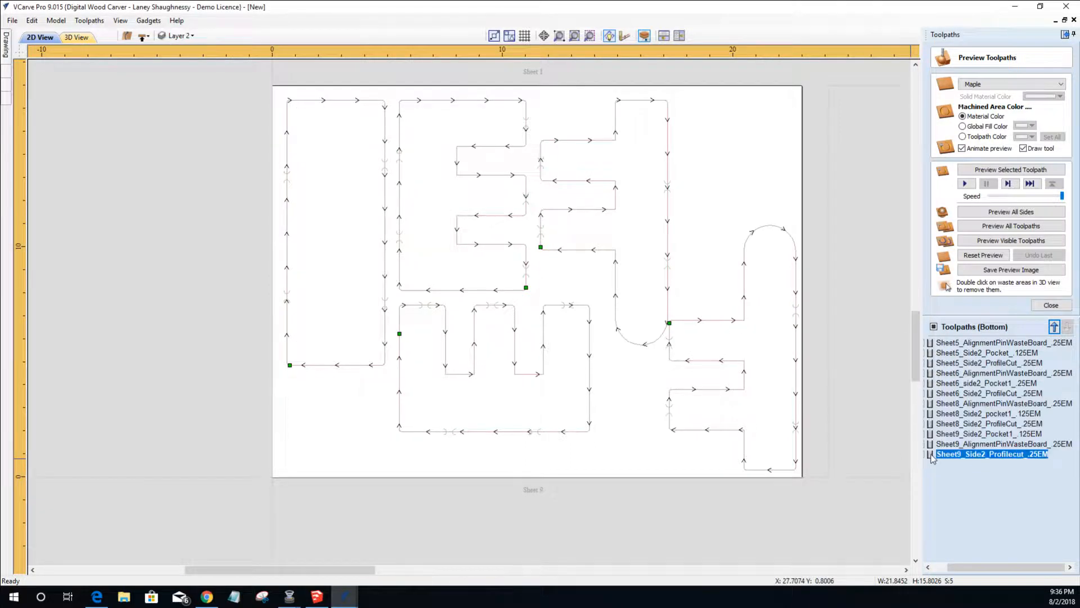
drag(963, 567, 944, 568)
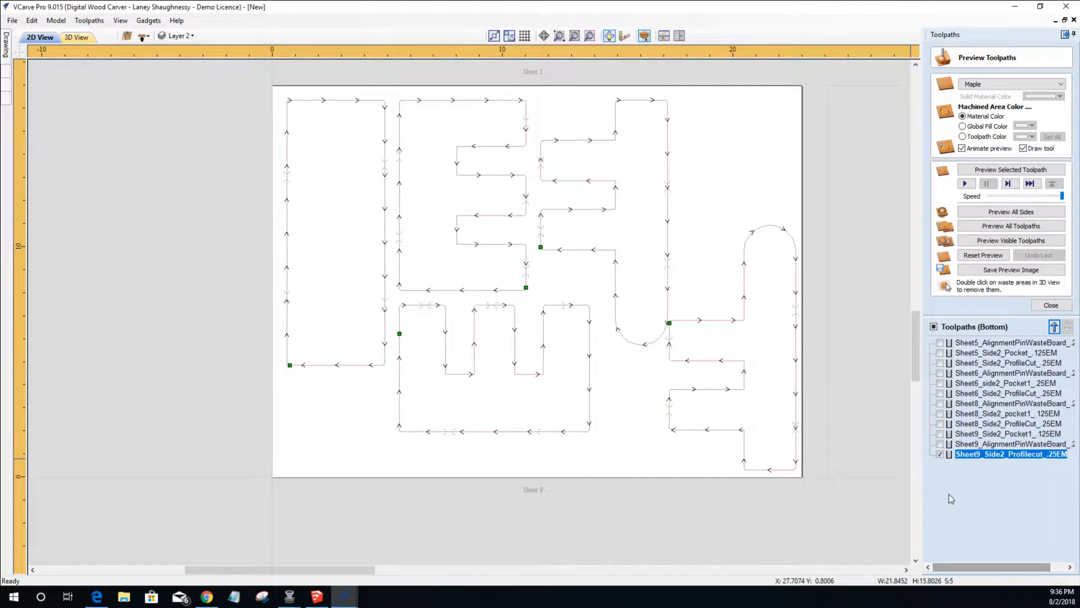
click(940, 455)
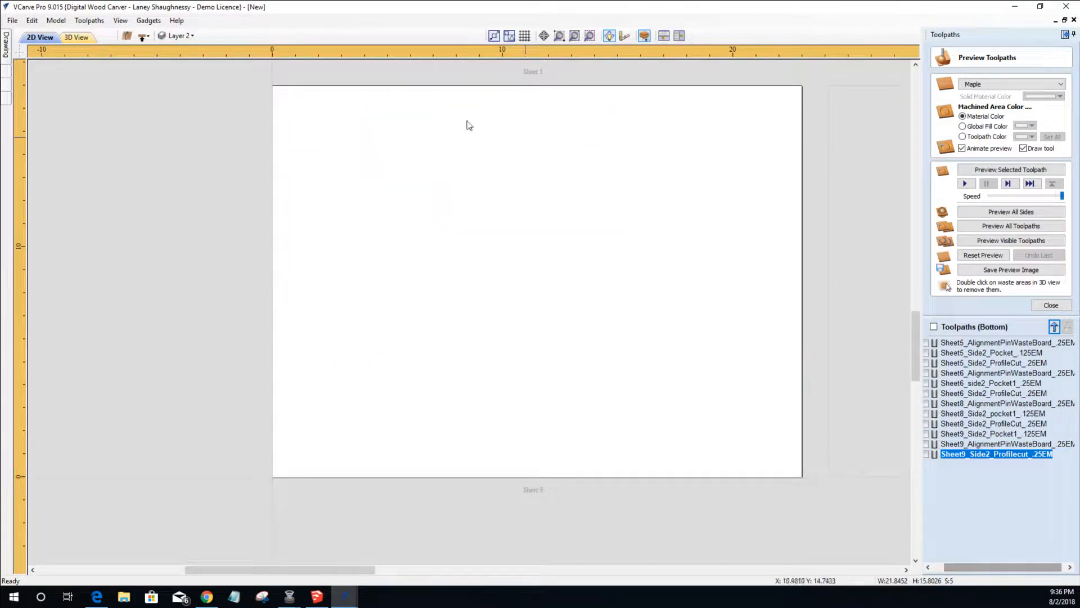
- Draw a rectangle about 15.7 by 1.7 inches on Layer 2 and a smaller one about 10.6 by 1.2 inches resting on its upper edge
click(177, 36)
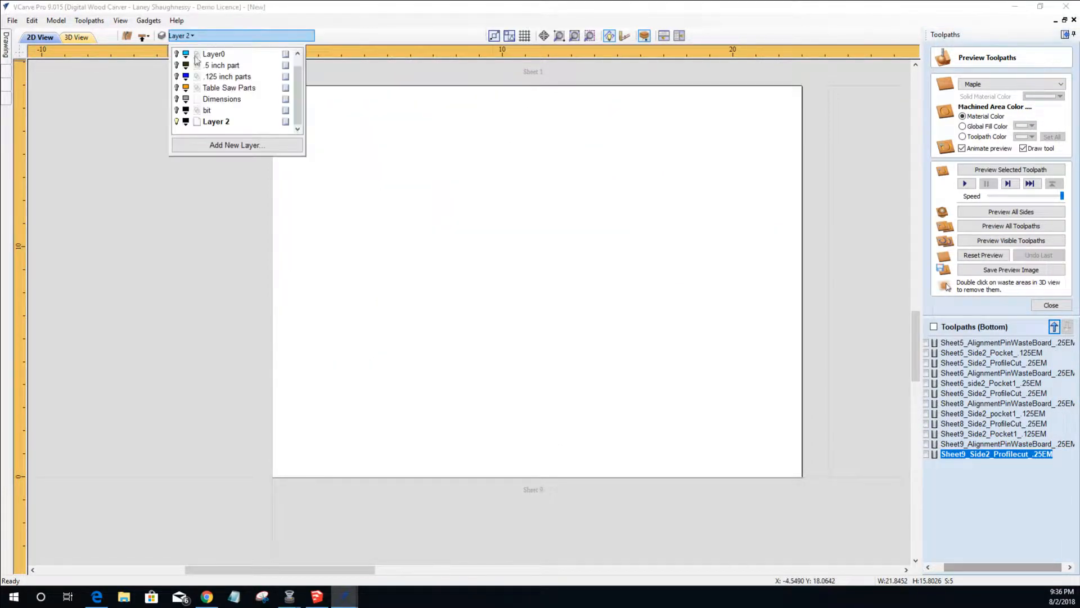
double_click(219, 124)
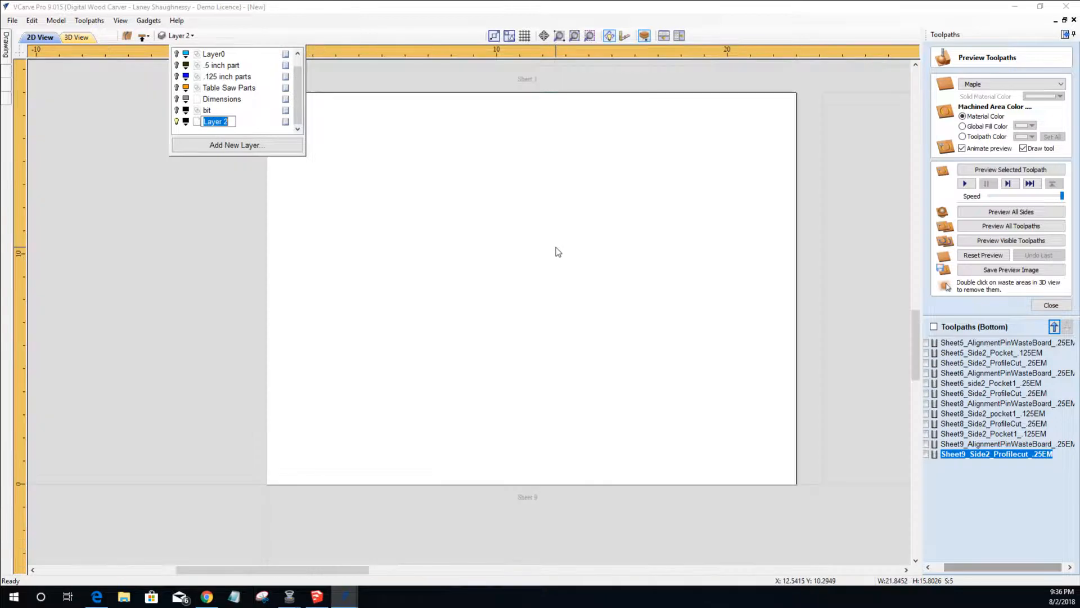
click(6, 45)
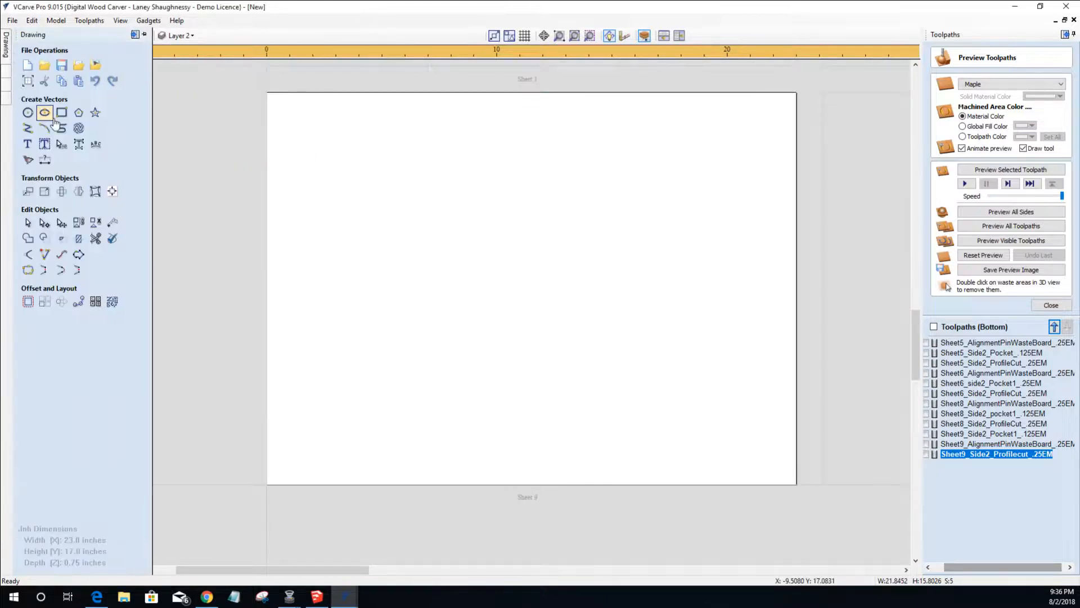
click(61, 113)
mouse_move(494, 329)
mouse_down()
mouse_move(833, 378)
mouse_move(855, 368)
mouse_up()
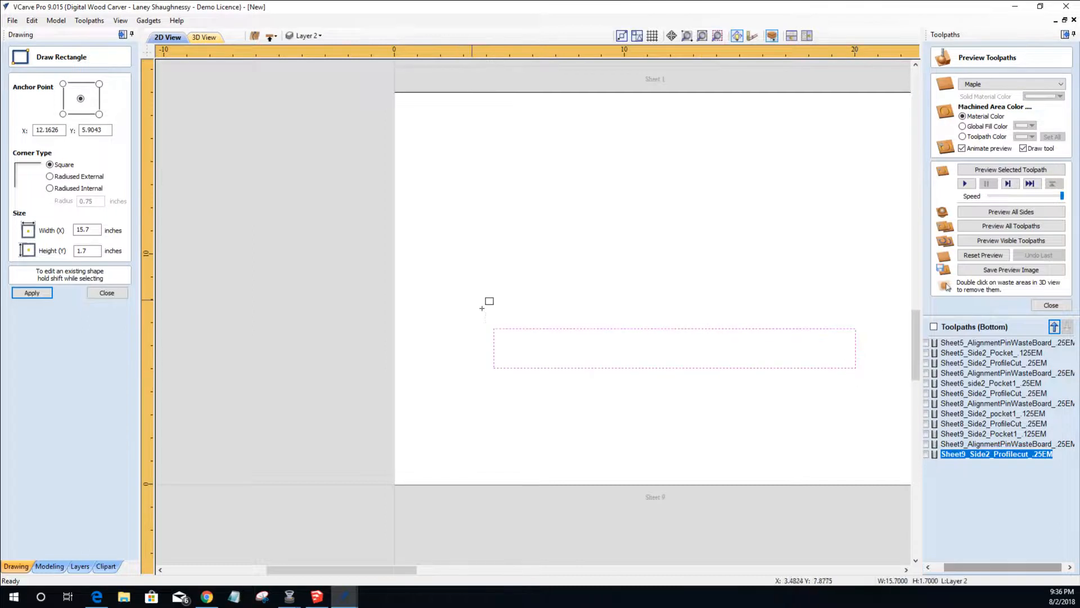
drag(556, 330, 785, 301)
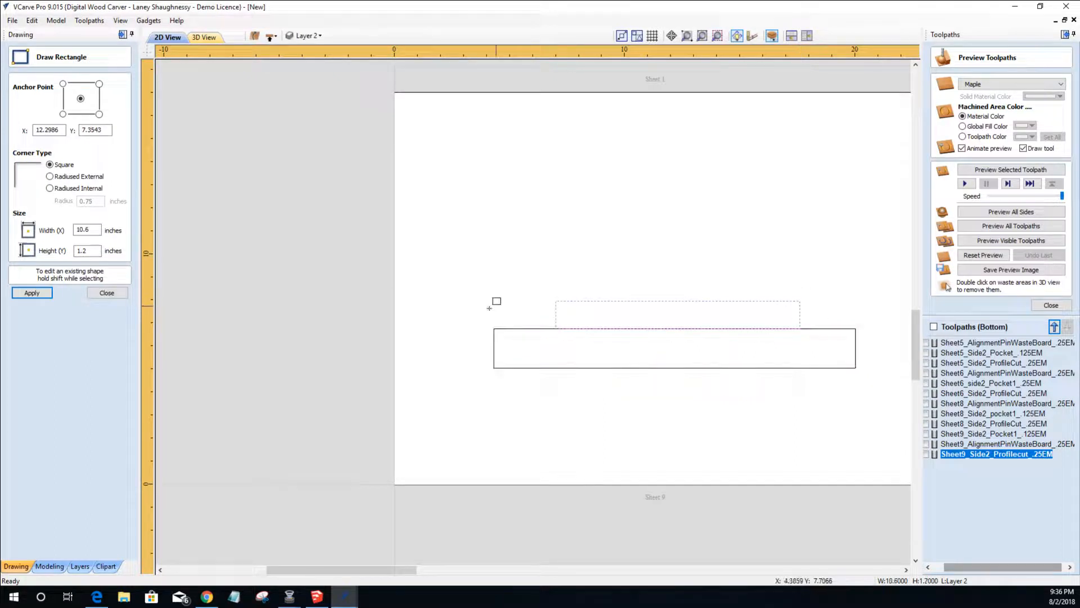
click(107, 293)
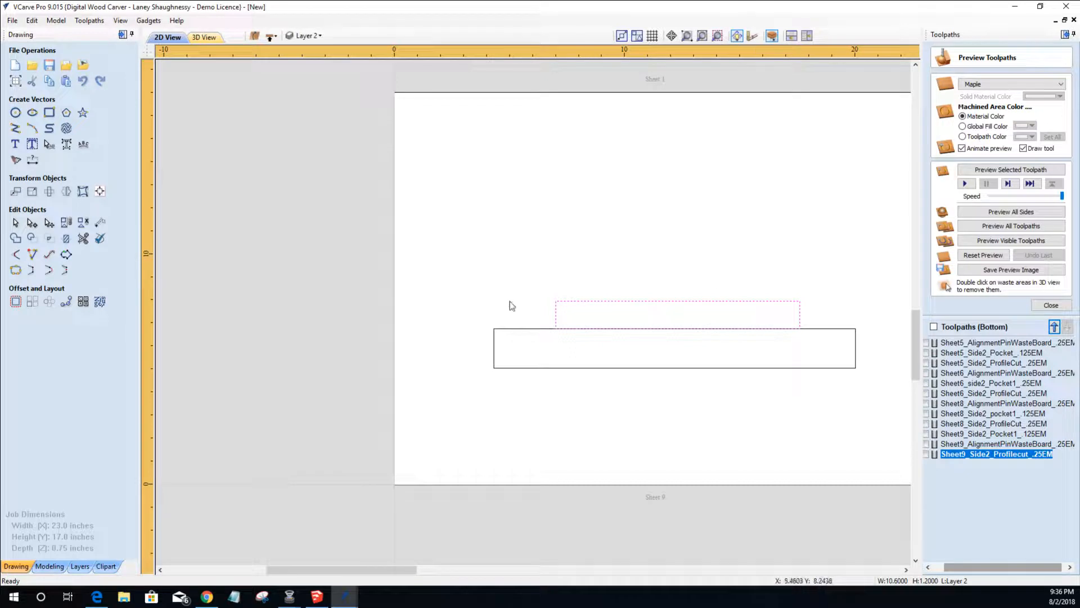
- Draw a narrow upright rectangle about 0.5 by 3.1 inches, above the base's left end and left of the smaller block
click(49, 112)
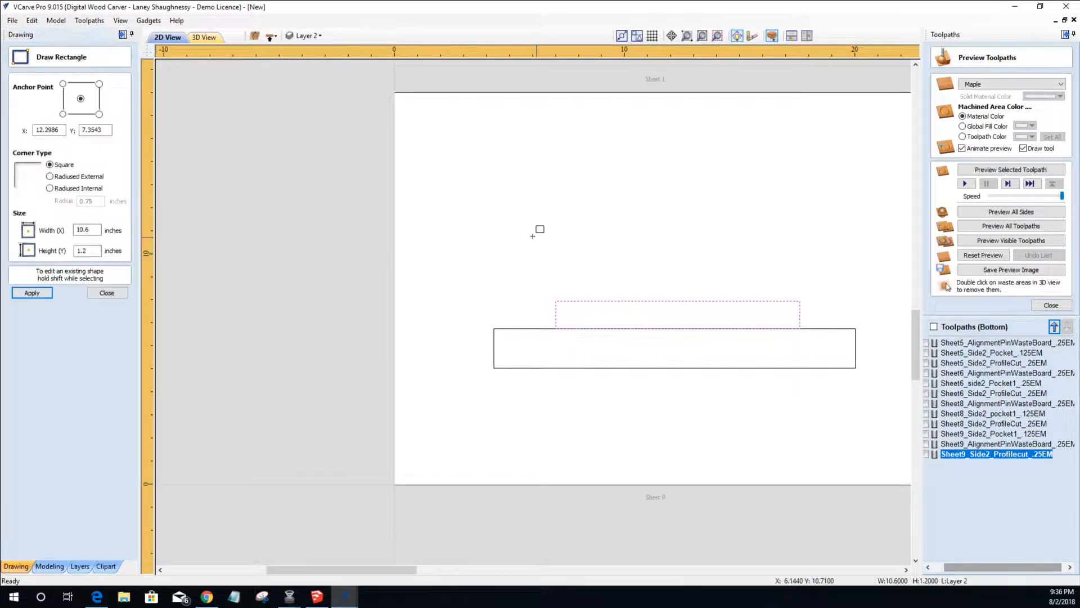
drag(524, 234, 535, 305)
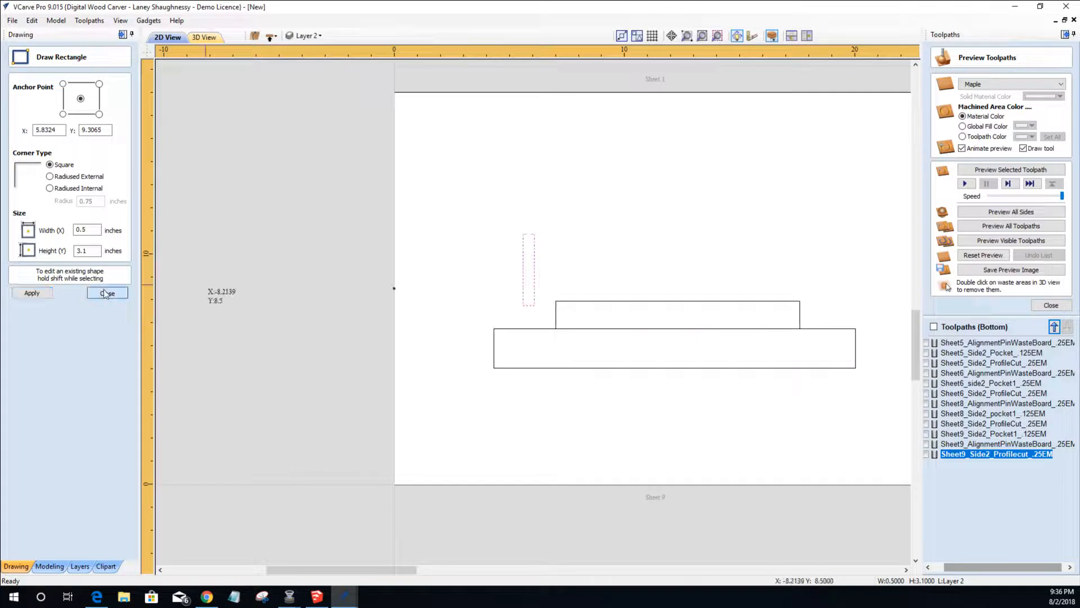
click(107, 293)
- Draw two separate diagonal lines across the lower end of the narrow upright rectangle to represent the bit's flutes
click(16, 128)
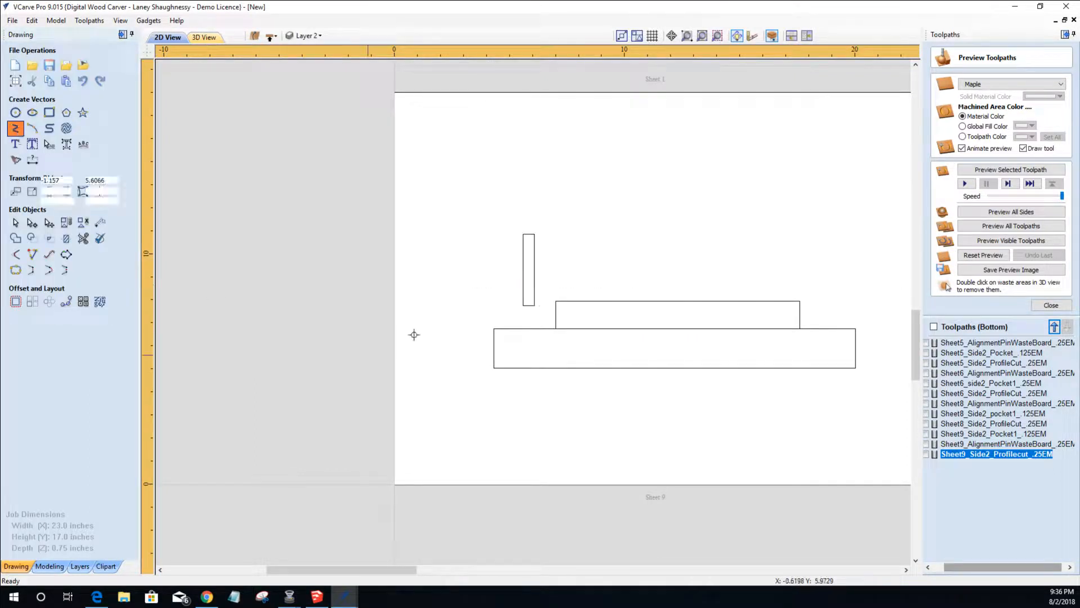
click(525, 305)
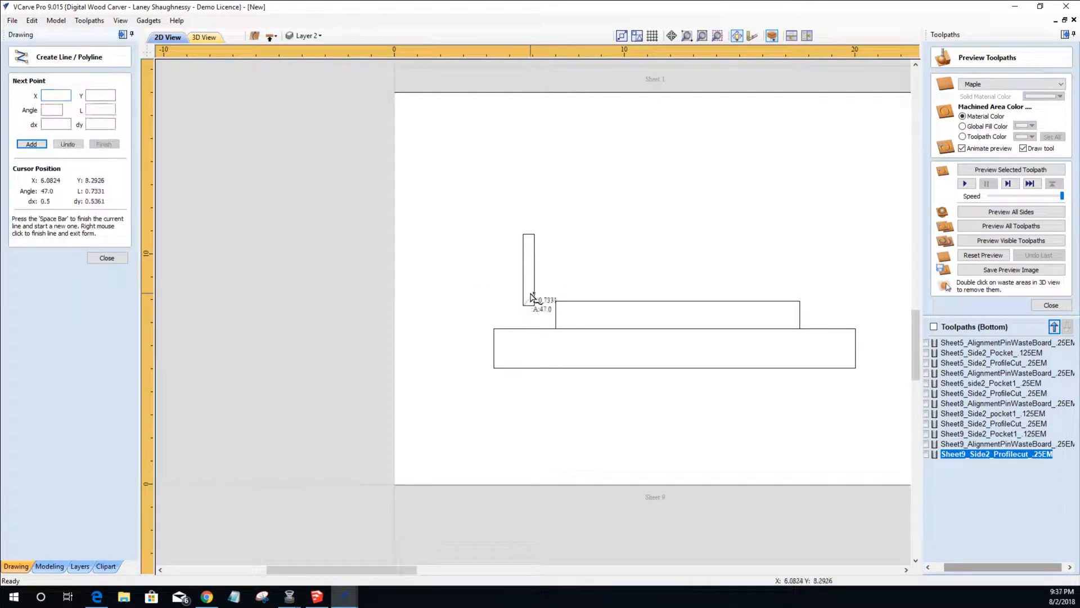
click(534, 292)
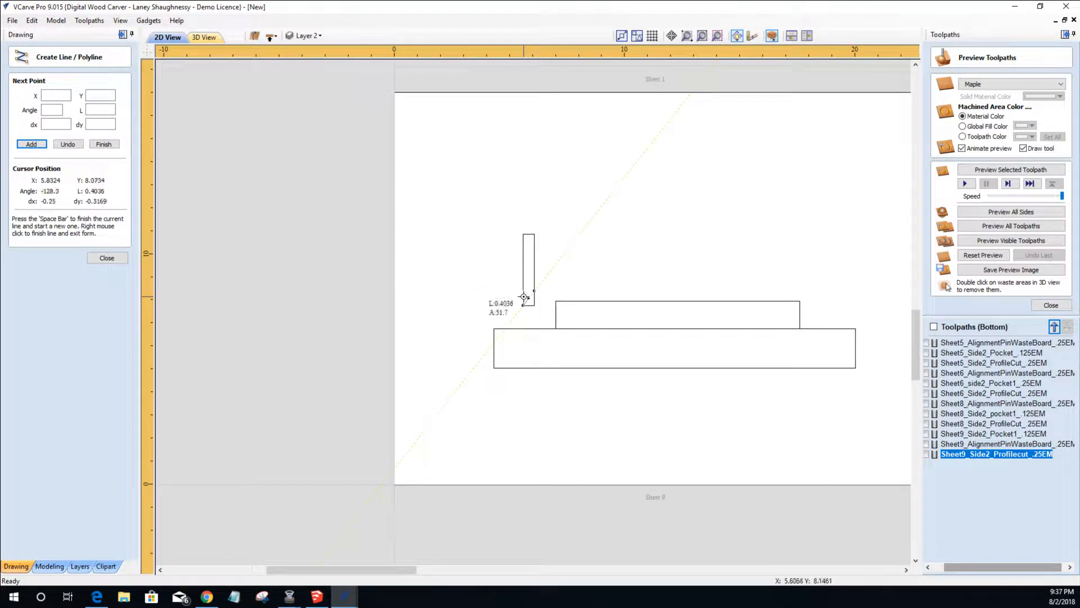
key(space)
click(523, 289)
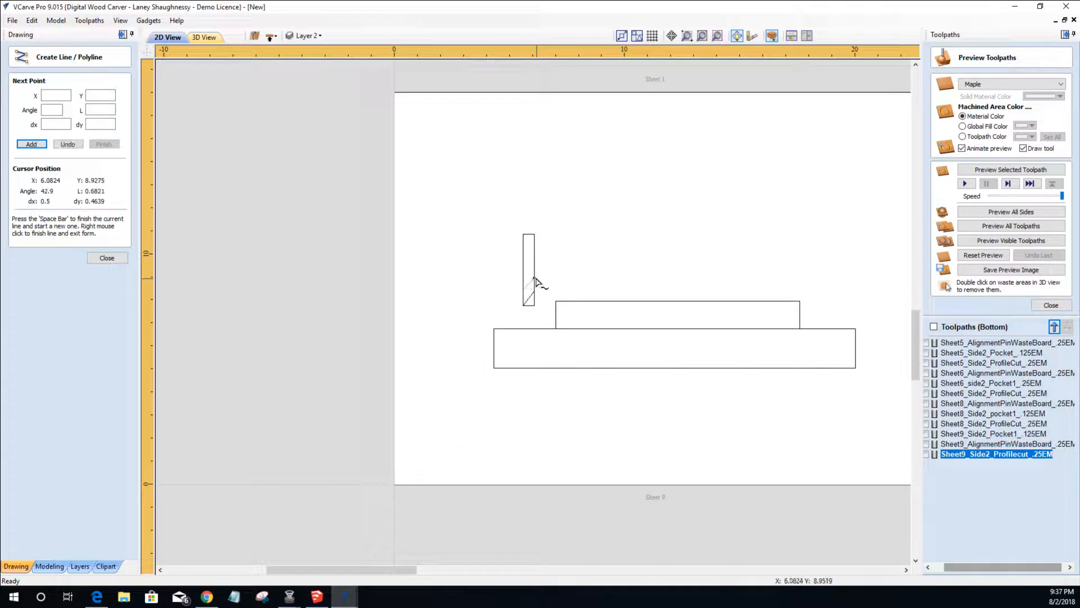
click(534, 278)
key(space)
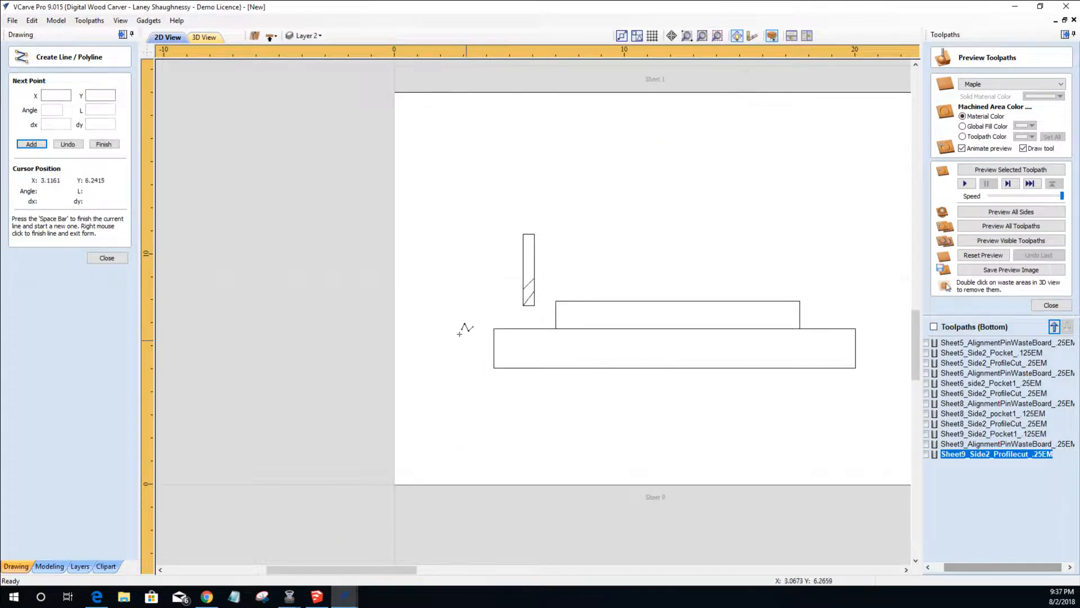
right_click(403, 341)
- Select the narrow upright rectangle with its two diagonal lines and group them
scroll(532, 312, up, 4)
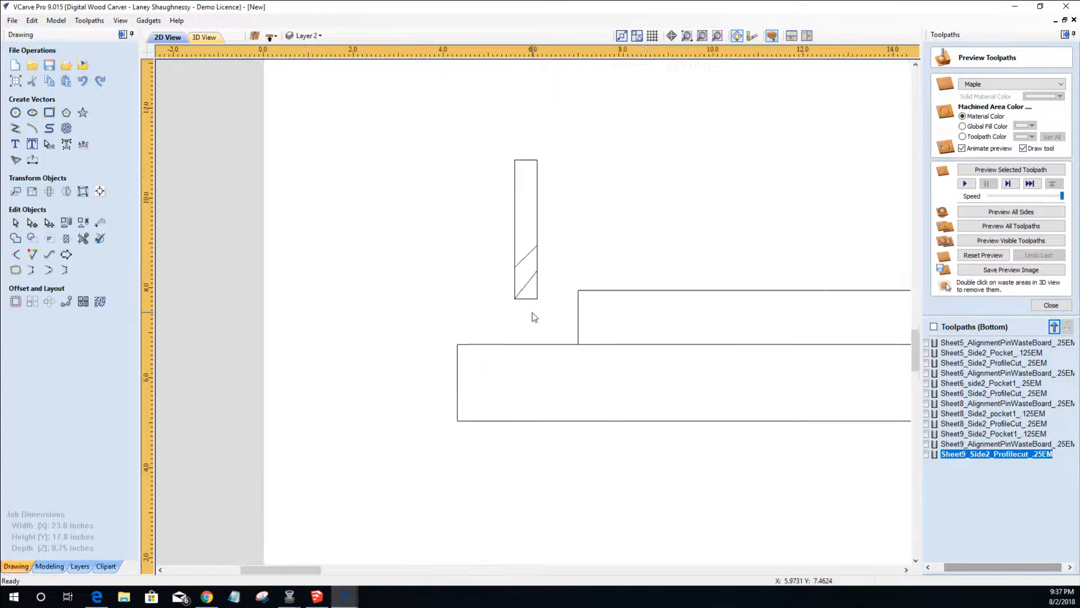
scroll(559, 348, down, 2)
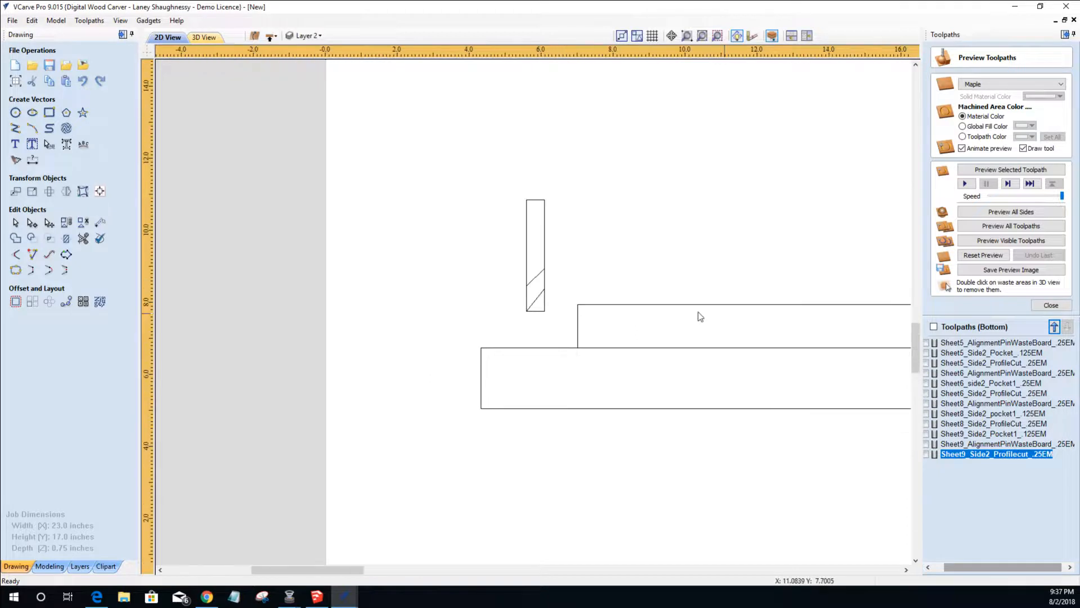
click(622, 306)
scroll(622, 305, down, 1)
scroll(571, 331, up, 4)
scroll(517, 268, down, 2)
drag(490, 99, 566, 303)
key(g)
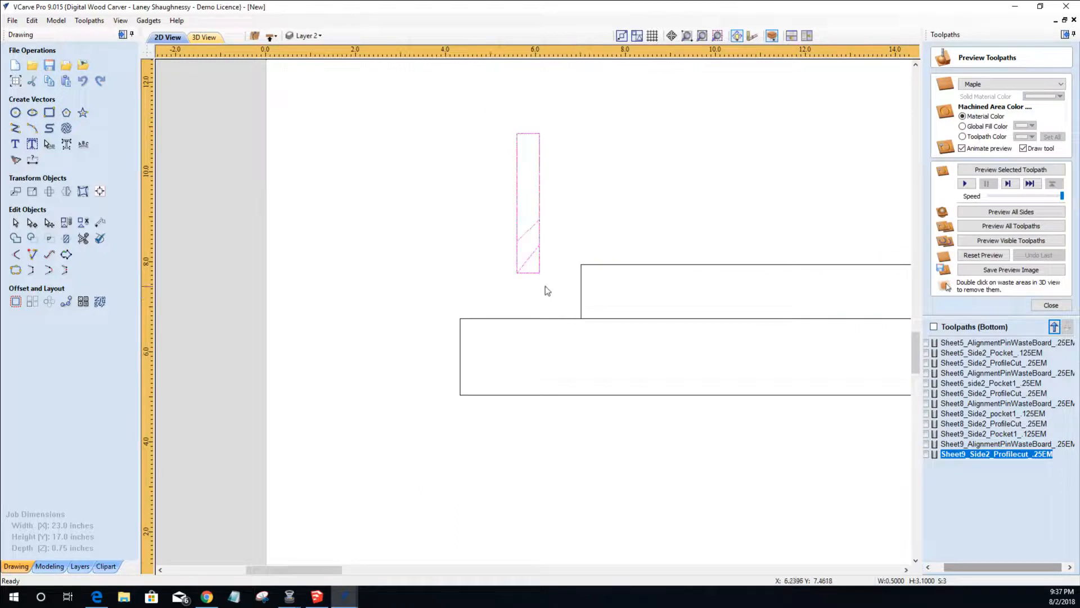
- Move the grouped bit straight down until its tip rests on the upper edge of the base rectangle
key(Down)
key(Down)
key(Down)
key(Down)
key(Down)
key(Down)
key(Down)
key(Down)
key(Down)
key(Down)
key(Down)
key(Down)
key(Down)
key(Down)
key(Down)
key(Down)
key(Down)
key(Down)
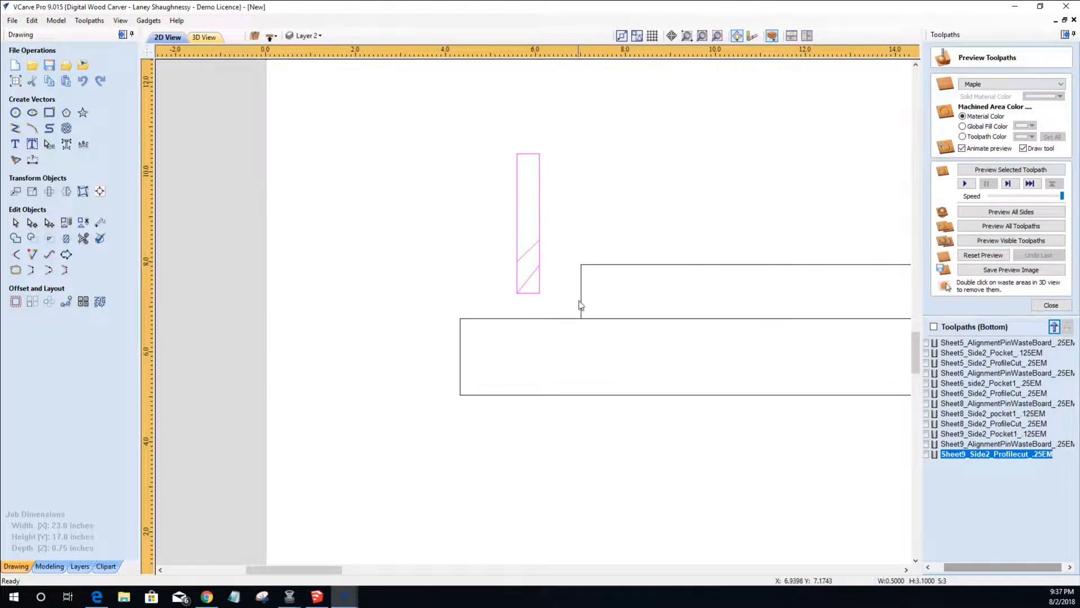
key(Down)
key(Down)
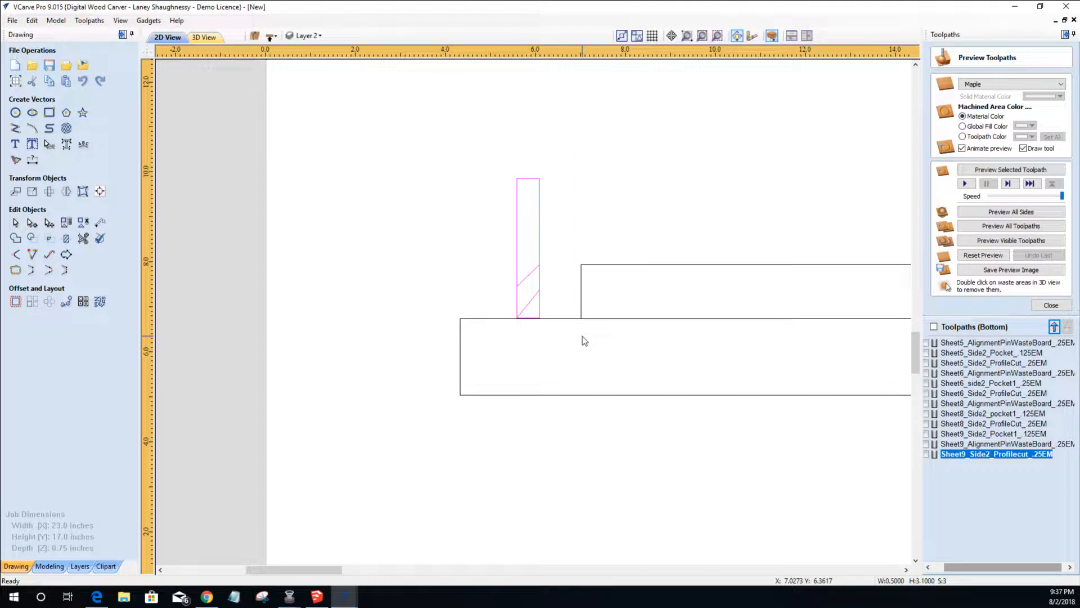
- Move the grouped bit about 2 inches right so it overlaps the smaller block's left end, with its tip at the base's upper edge
click(582, 302)
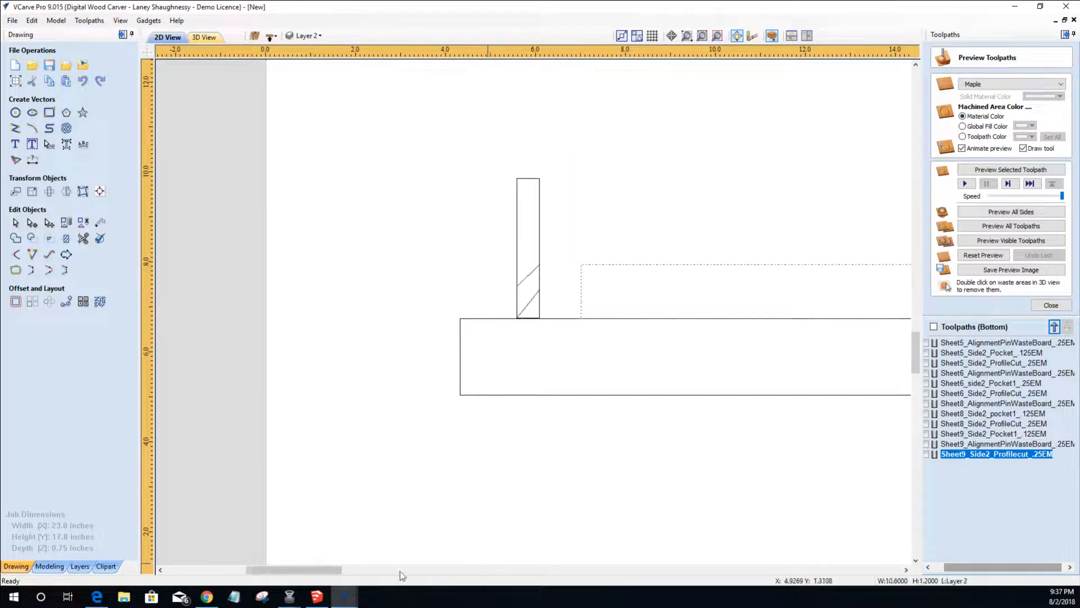
mouse_move(322, 570)
mouse_down()
mouse_move(369, 573)
mouse_move(341, 574)
mouse_up()
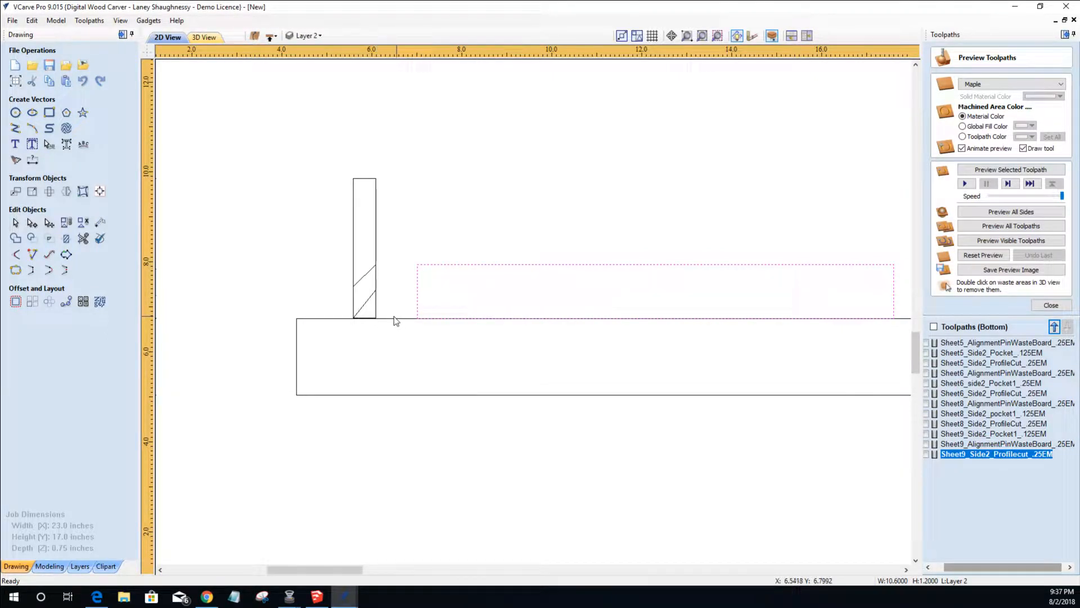
click(376, 317)
key(Up)
key(Up)
key(Up)
key(Up)
key(Up)
key(Up)
key(Up)
key(Up)
key(Up)
key(Up)
key(Up)
key(Up)
key(Up)
key(Up)
key(Up)
key(Up)
key(Up)
key(Right)
key(Right)
key(Right)
key(Right)
key(Right)
key(Right)
key(Right)
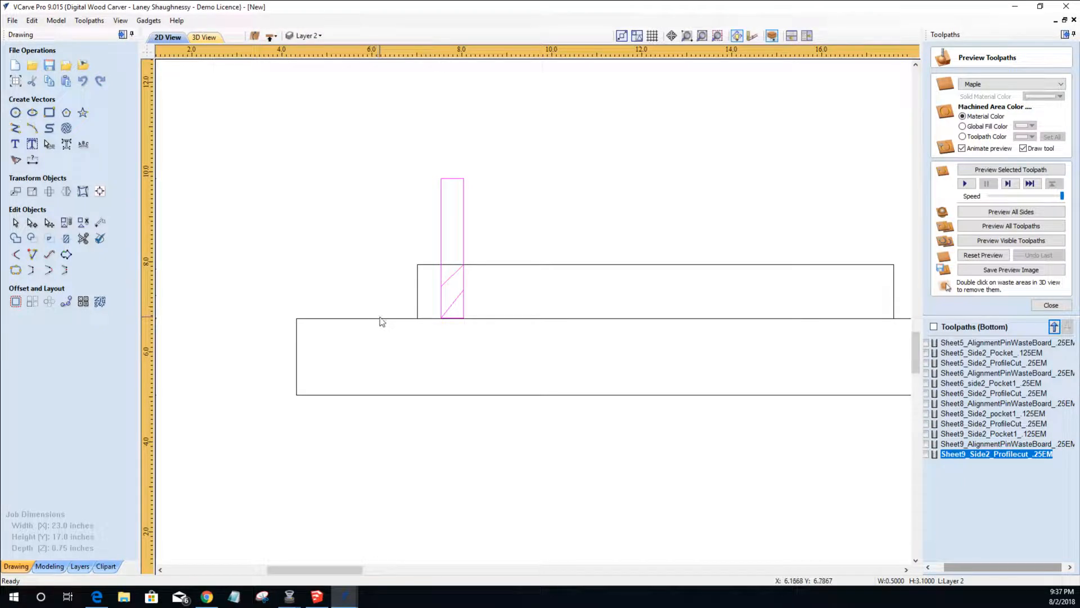
- Shift the base rectangle about 0.65 inch to the left so it extends further beyond the smaller block
click(380, 319)
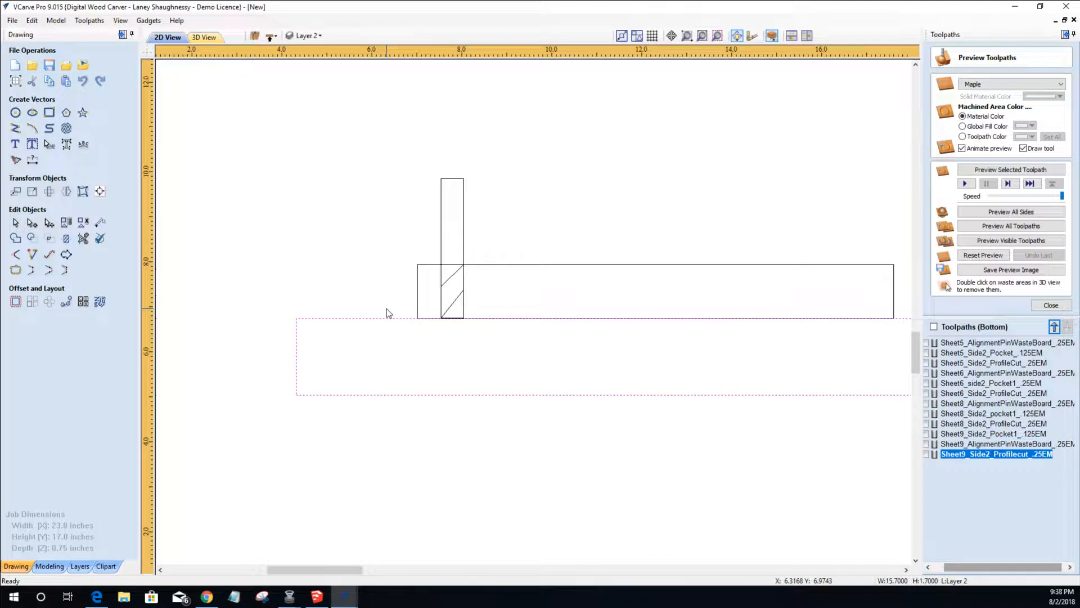
key(Left)
key(Left)
key(Left)
key(Left)
key(Left)
key(Left)
key(Left)
key(Right)
- Move the bit about 2.1 inches left, clear of the smaller block, and lower it about 0.65 inch into the base rectangle
click(441, 210)
key(Left)
key(Left)
key(Left)
key(Left)
key(Left)
key(Left)
key(Left)
key(Left)
key(Left)
key(Left)
key(Left)
key(Left)
key(Left)
key(Left)
key(Left)
key(Left)
key(Left)
key(Left)
key(Left)
key(Left)
key(Left)
key(Left)
key(Down)
key(Down)
key(Down)
key(Down)
key(Down)
key(Down)
key(Down)
key(Down)
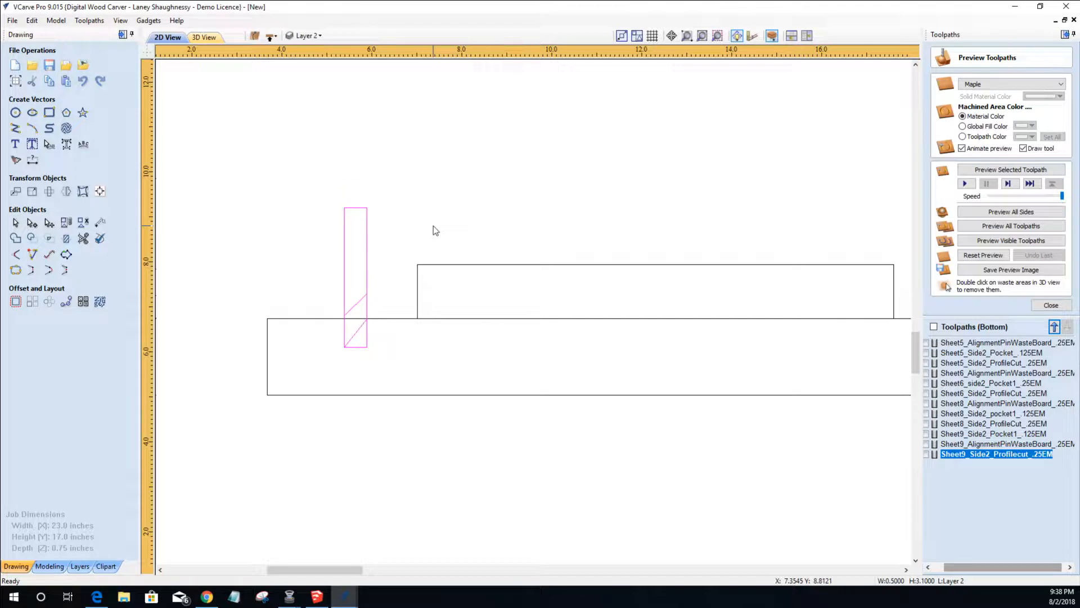
- Raise the bit about 0.65 inch until its tip rests on the upper edge of the base rectangle
click(397, 319)
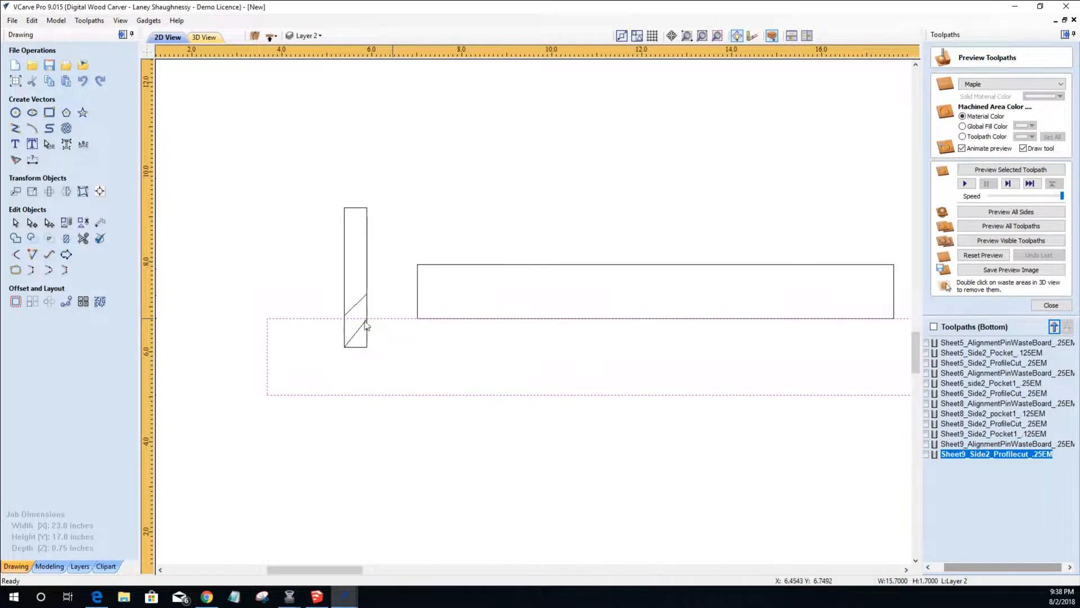
click(345, 272)
key(Up)
key(Up)
key(Up)
key(Up)
key(Up)
key(Up)
key(Up)
key(Up)
key(Up)
key(Up)
key(Up)
key(Up)
key(Down)
key(Down)
key(Down)
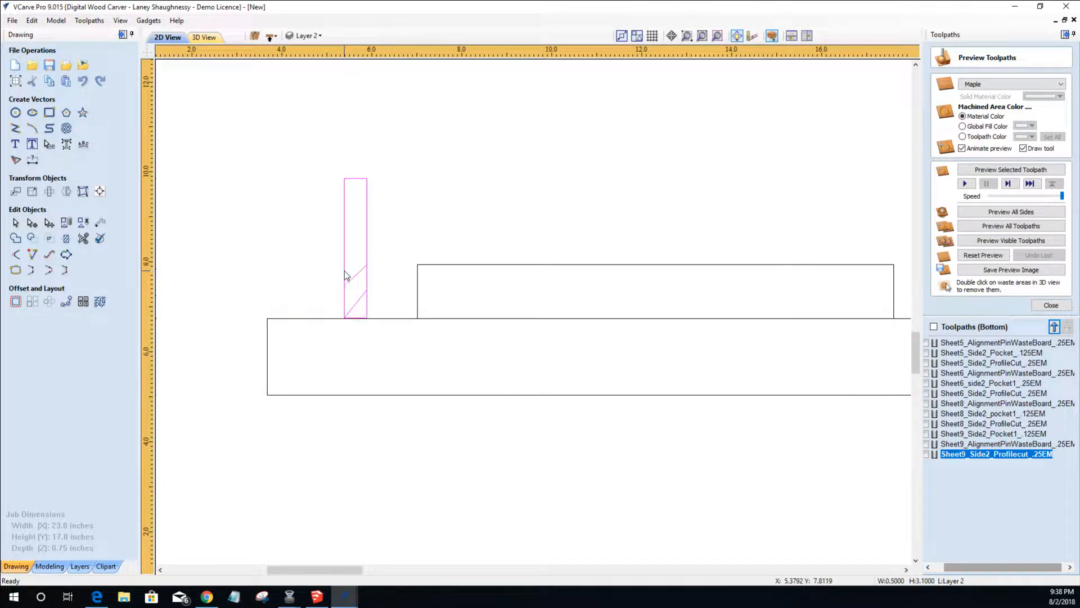
click(417, 289)
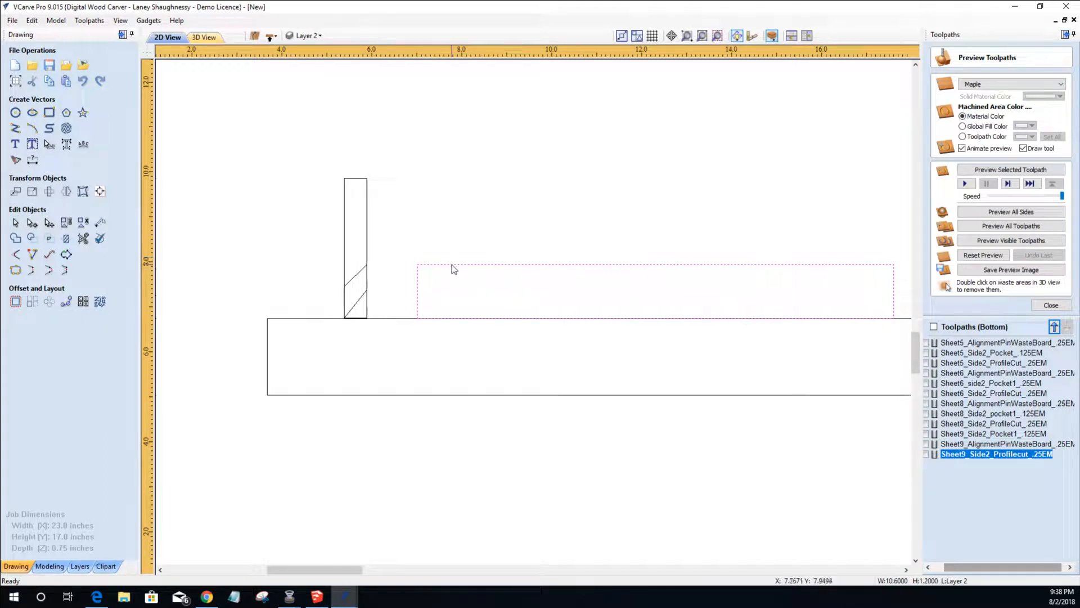
click(394, 319)
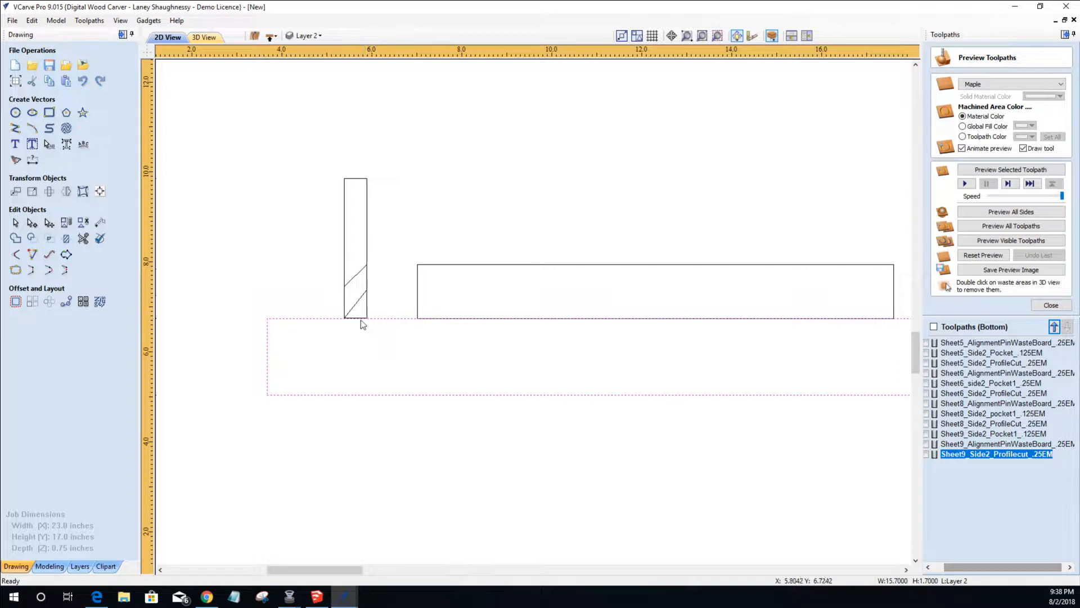
click(49, 112)
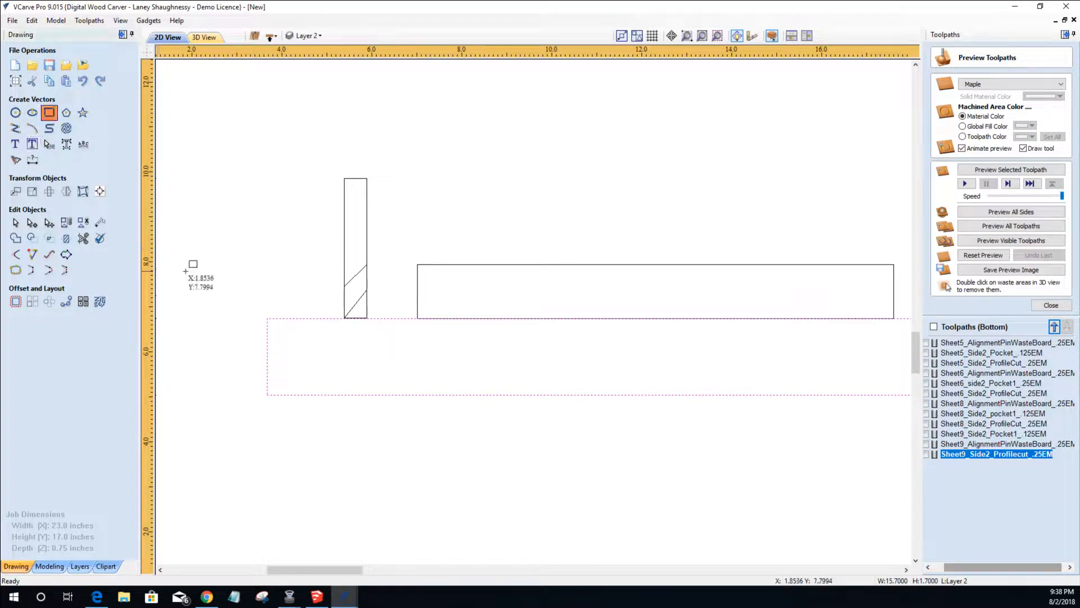
mouse_move(298, 291)
mouse_down()
mouse_move(388, 331)
mouse_move(397, 350)
mouse_up()
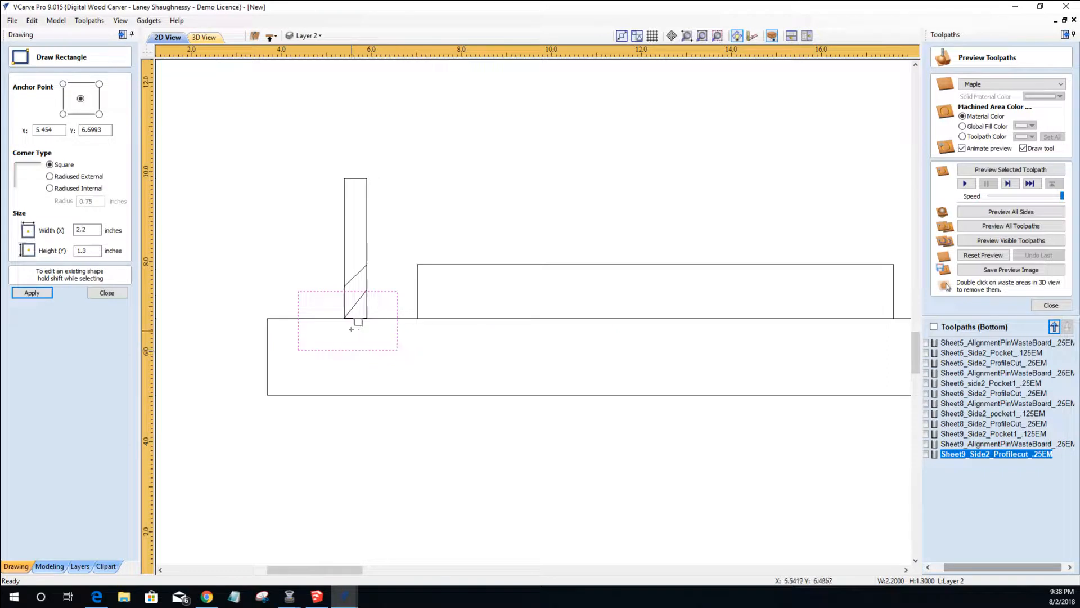
scroll(351, 329, up, 2)
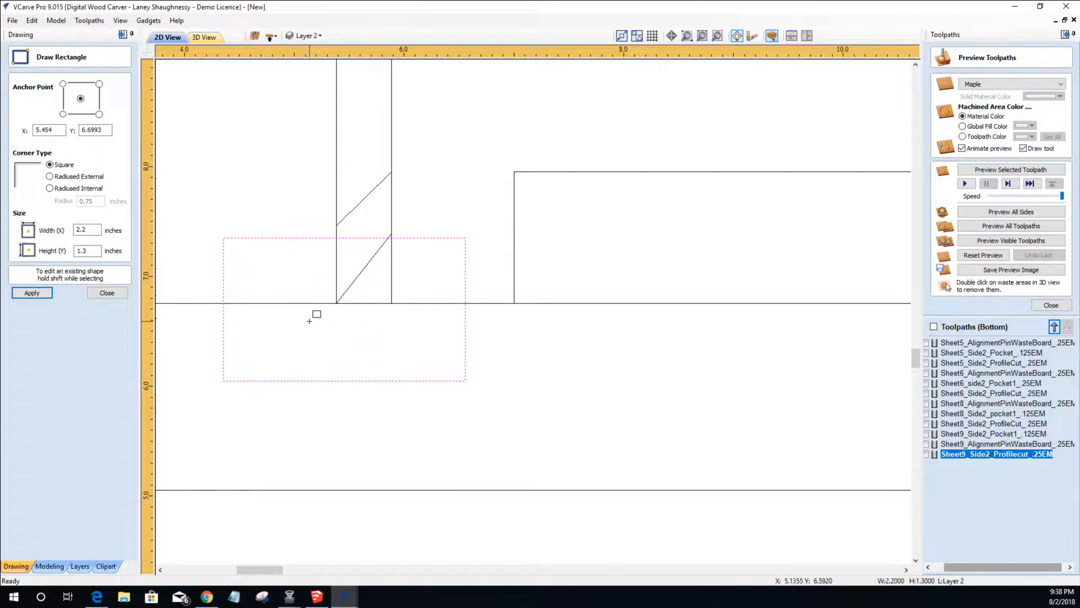
scroll(310, 320, down, 2)
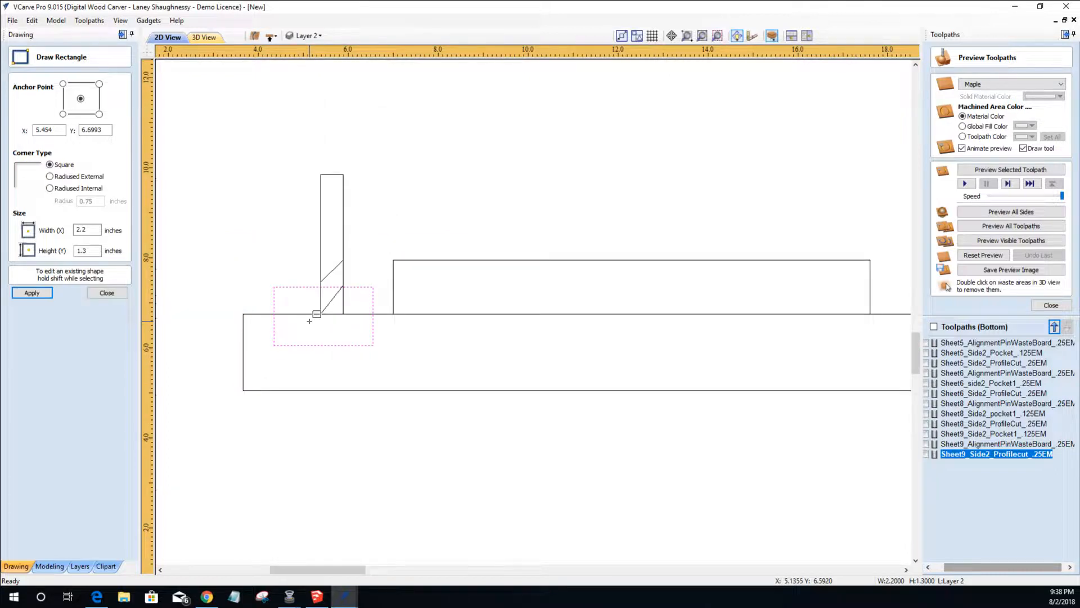
key(Delete)
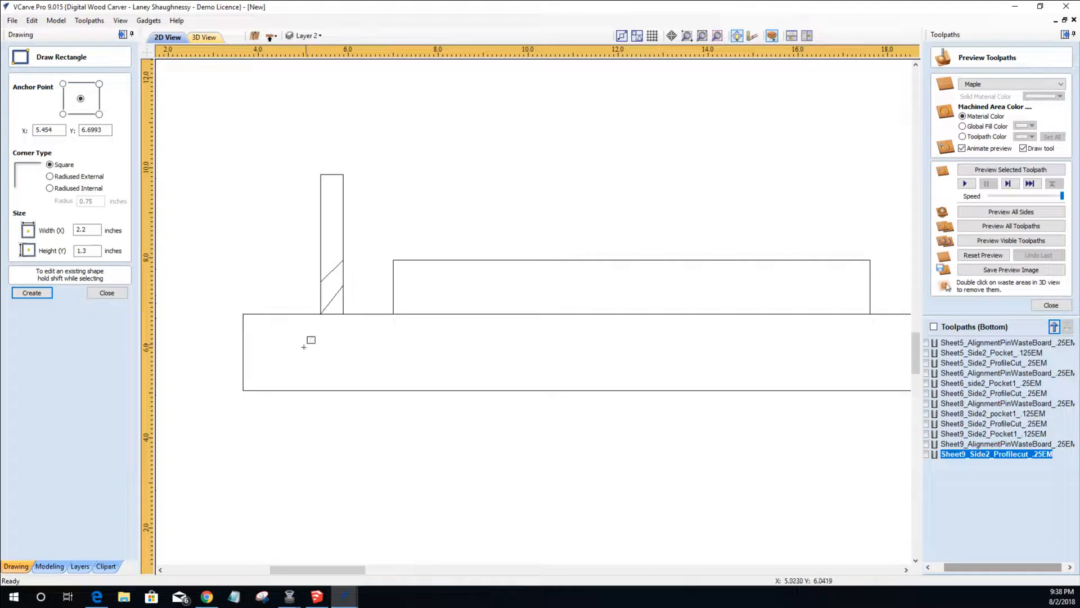
drag(279, 355, 386, 355)
click(107, 293)
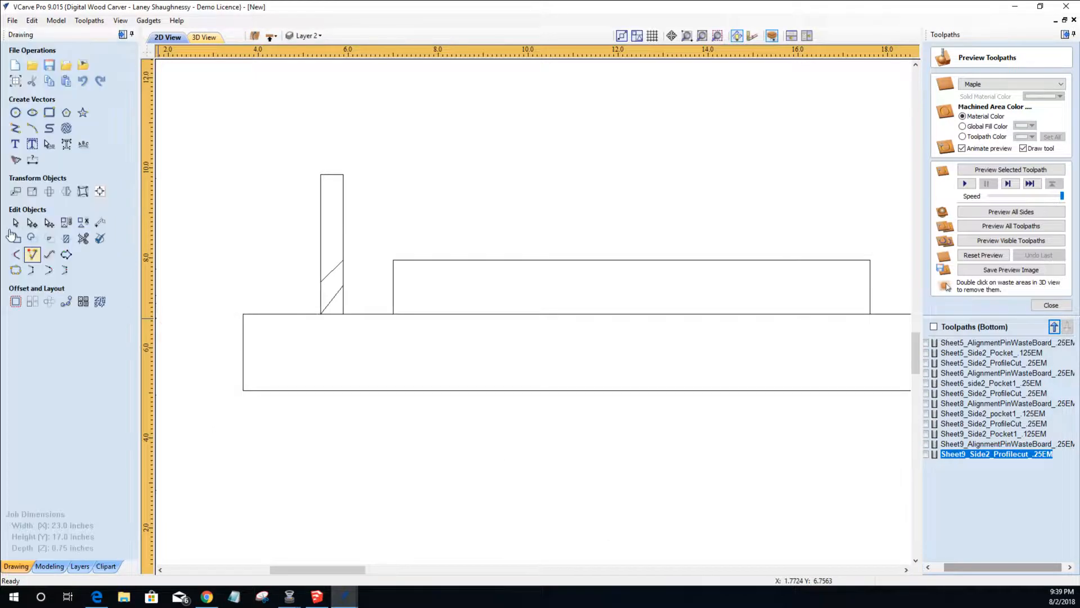
- Draw a horizontal line about 5.8 inches long inside the base, starting on its left edge below mid-height
click(15, 129)
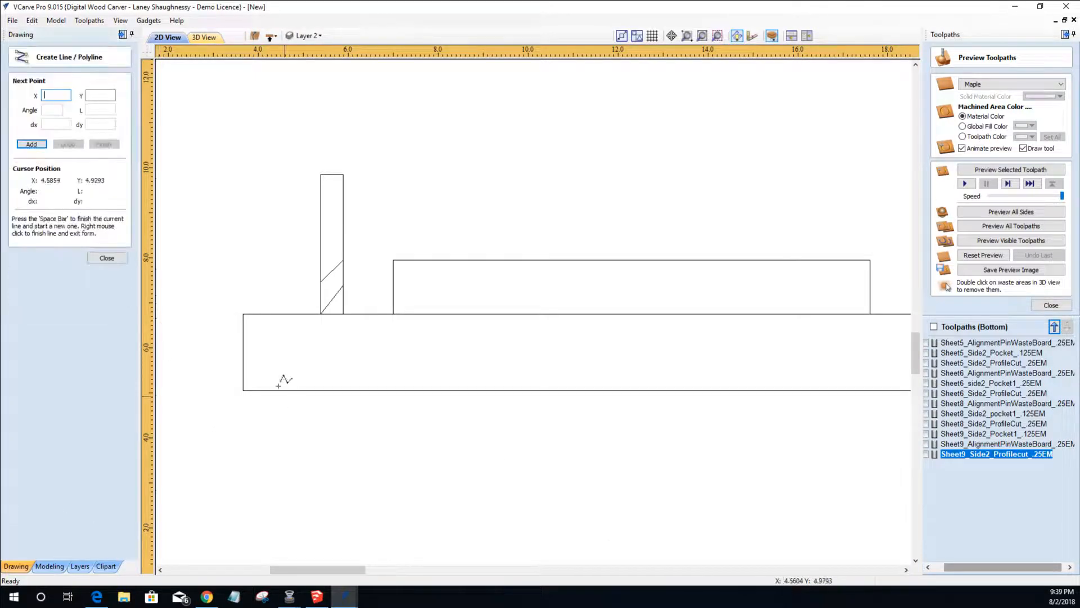
click(243, 361)
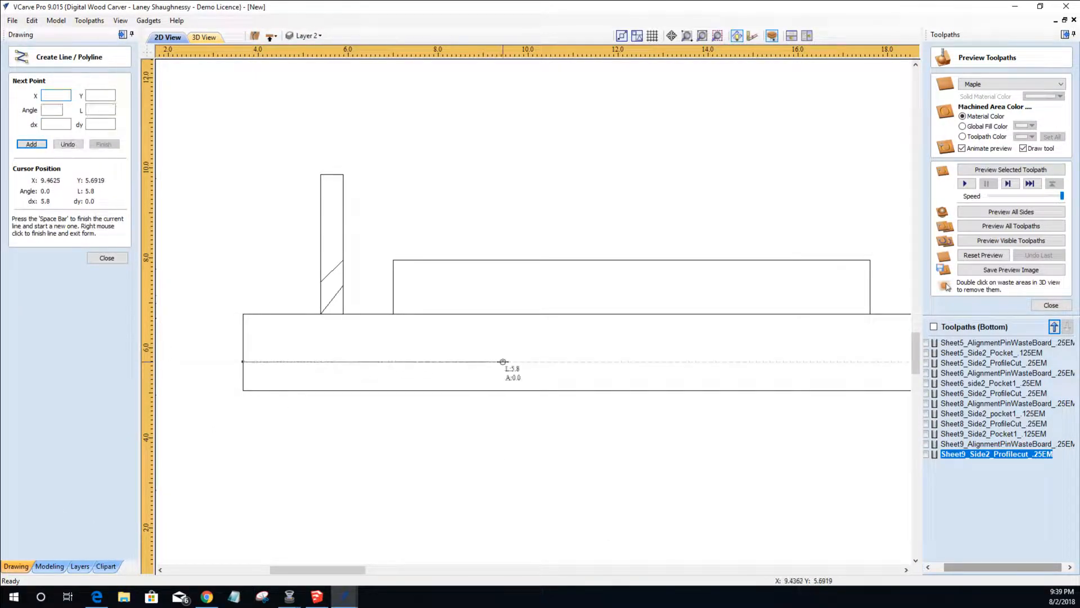
click(504, 361)
key(space)
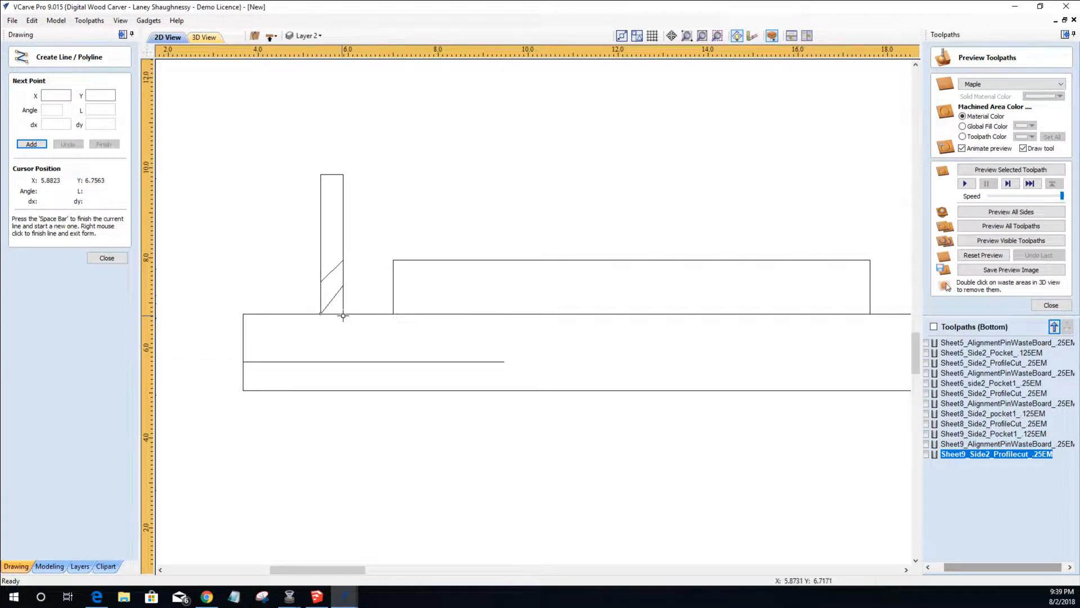
click(107, 257)
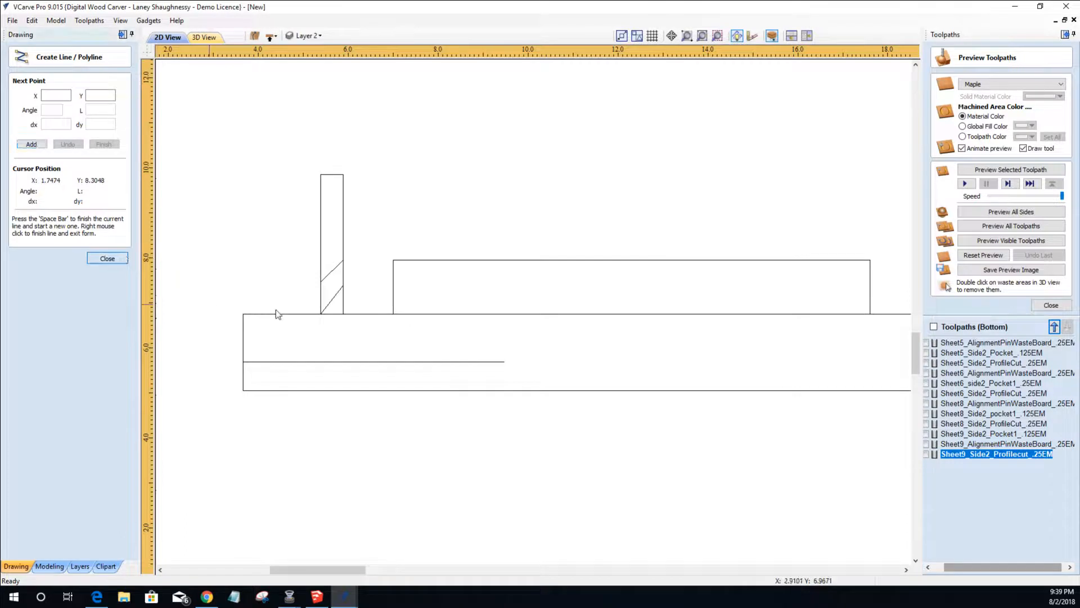
- Lower the bit into the base rectangle and raise it back until its tip rests on the base's upper edge
click(321, 278)
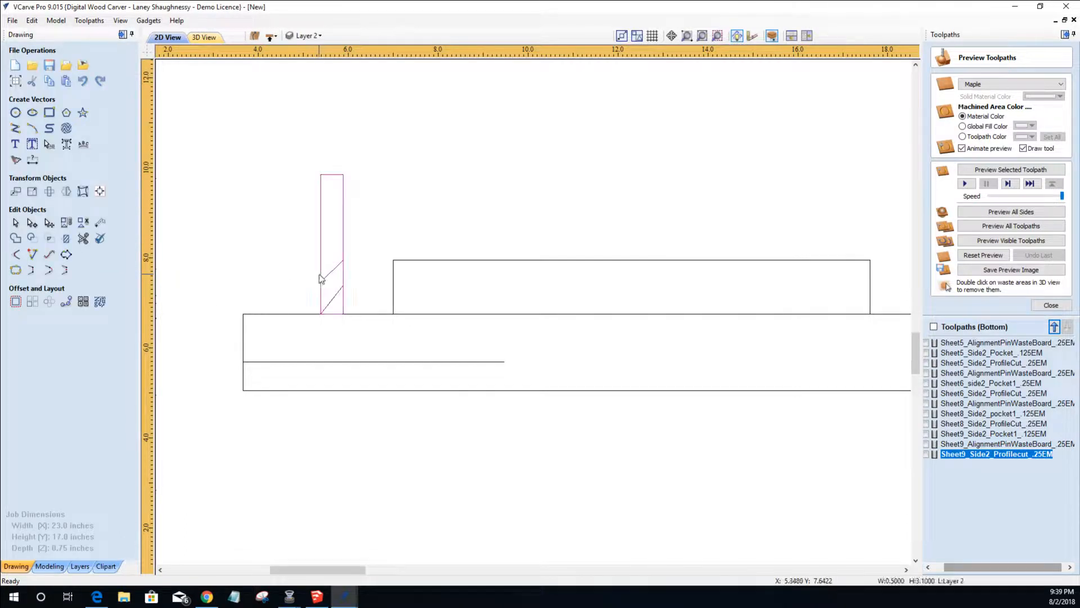
key(Up)
key(Up)
key(Down)
key(Down)
key(Down)
key(Down)
key(Down)
key(Down)
key(Down)
key(Up)
key(Up)
key(Up)
key(Down)
key(Down)
key(Down)
key(Down)
key(Down)
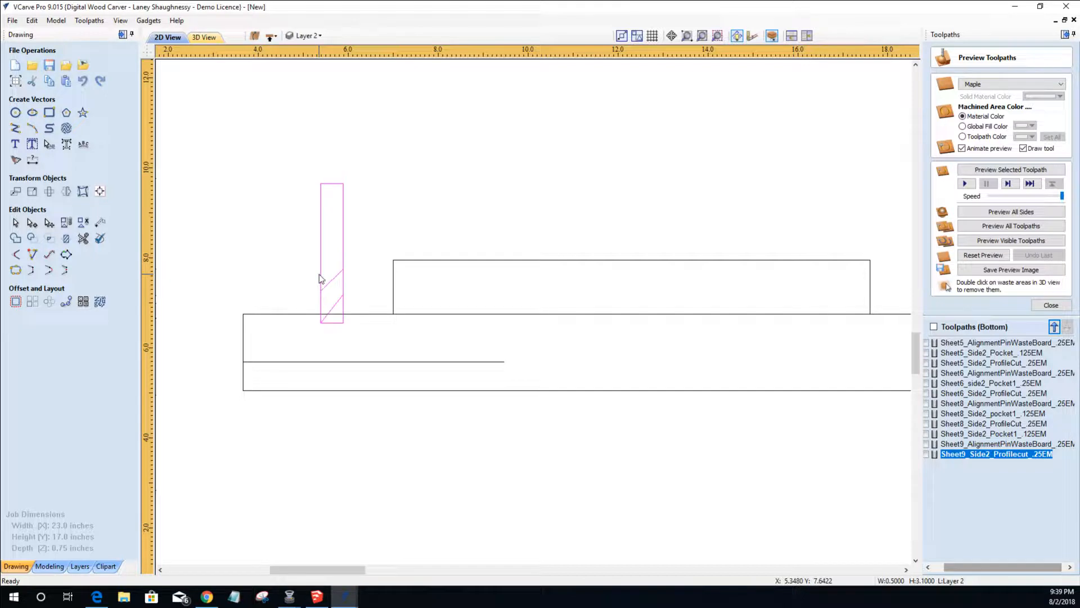
key(Down)
key(Down)
key(Down)
key(Down)
key(Down)
key(Up)
key(Up)
key(Up)
key(Up)
key(Up)
key(Up)
key(Up)
key(Up)
key(Up)
key(Up)
key(Up)
key(Up)
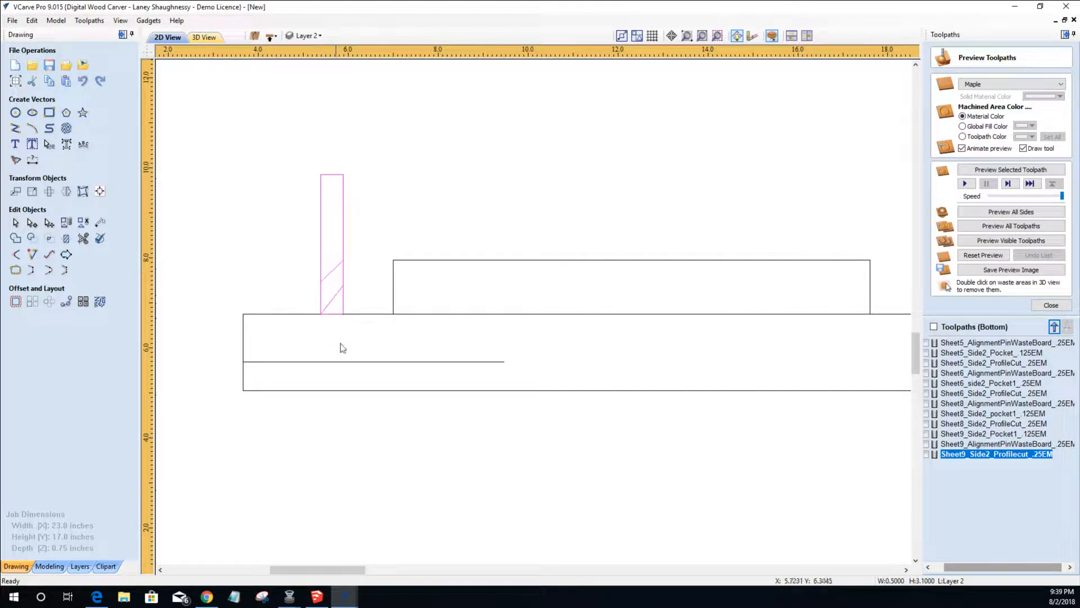
click(353, 314)
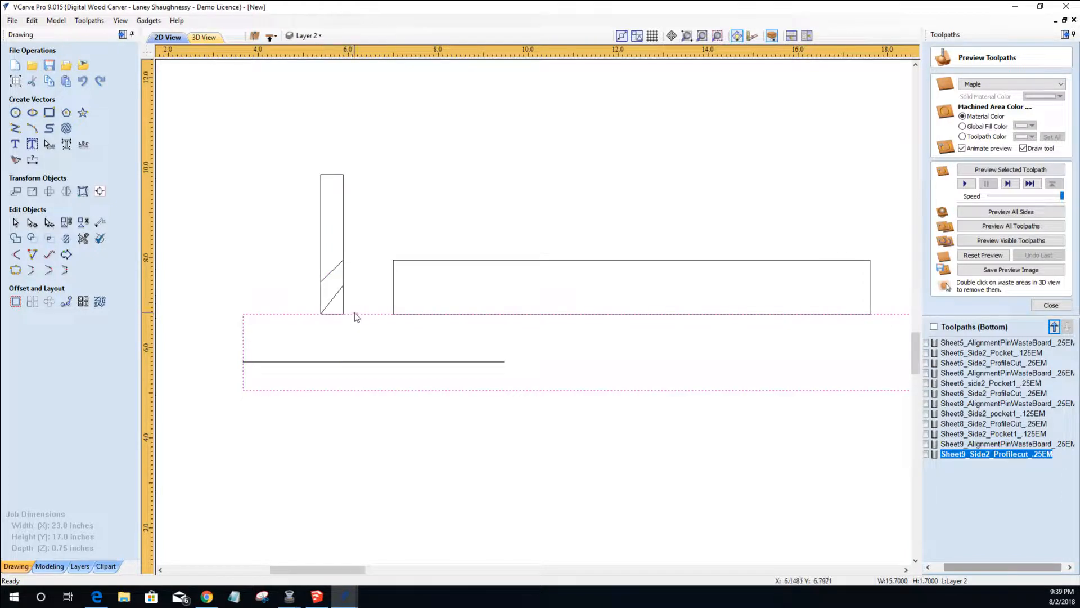
click(415, 260)
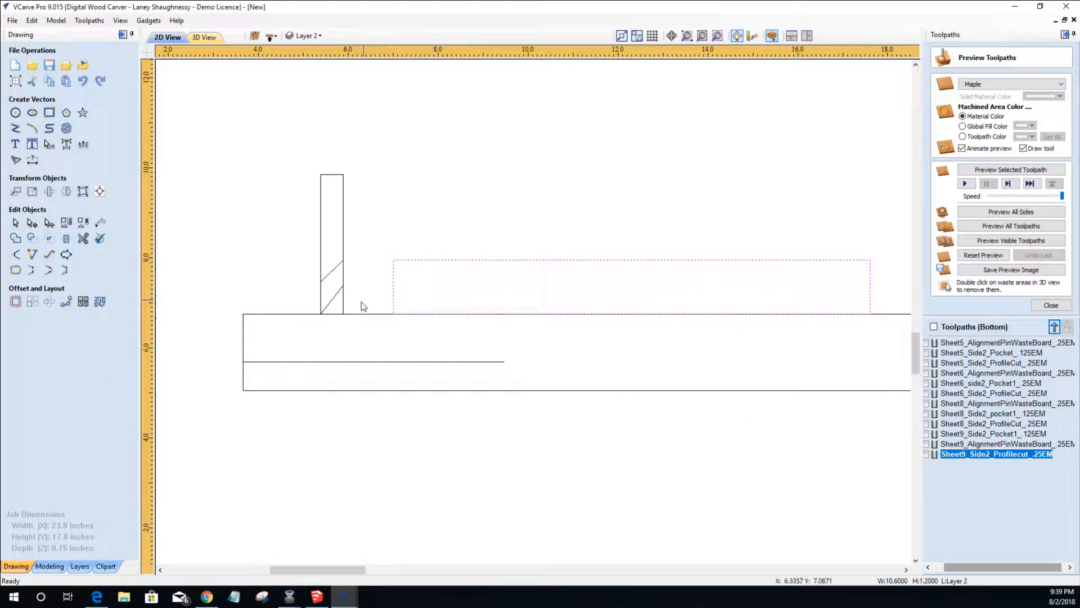
click(343, 309)
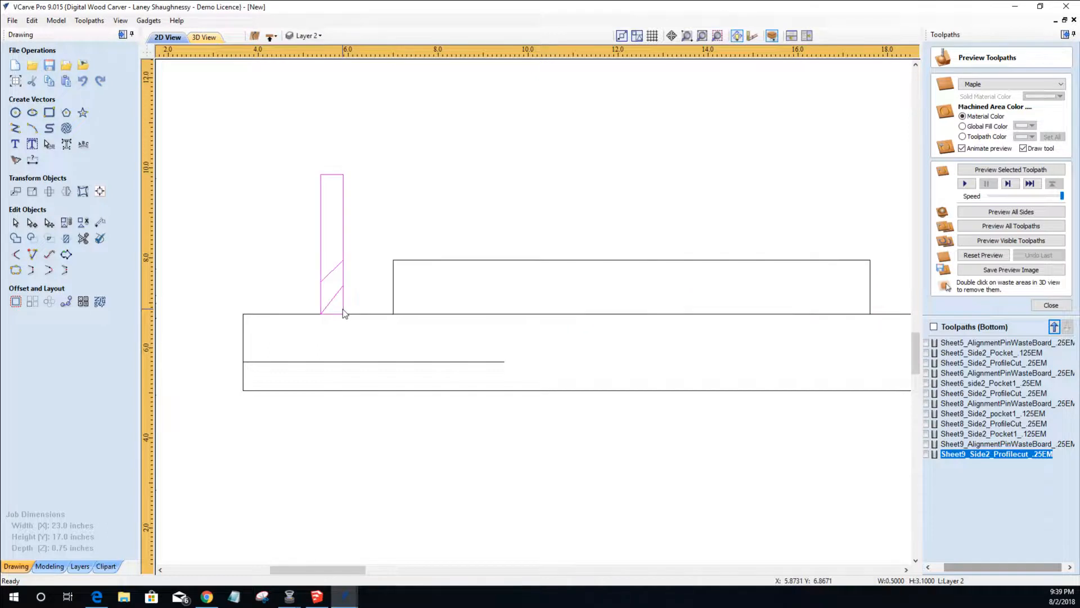
click(394, 264)
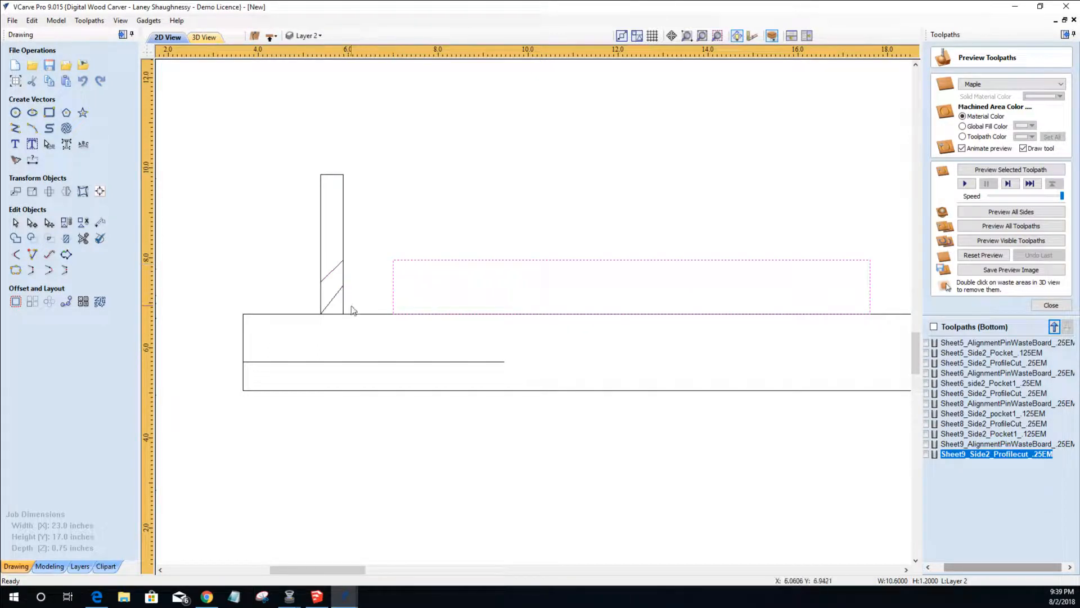
click(372, 316)
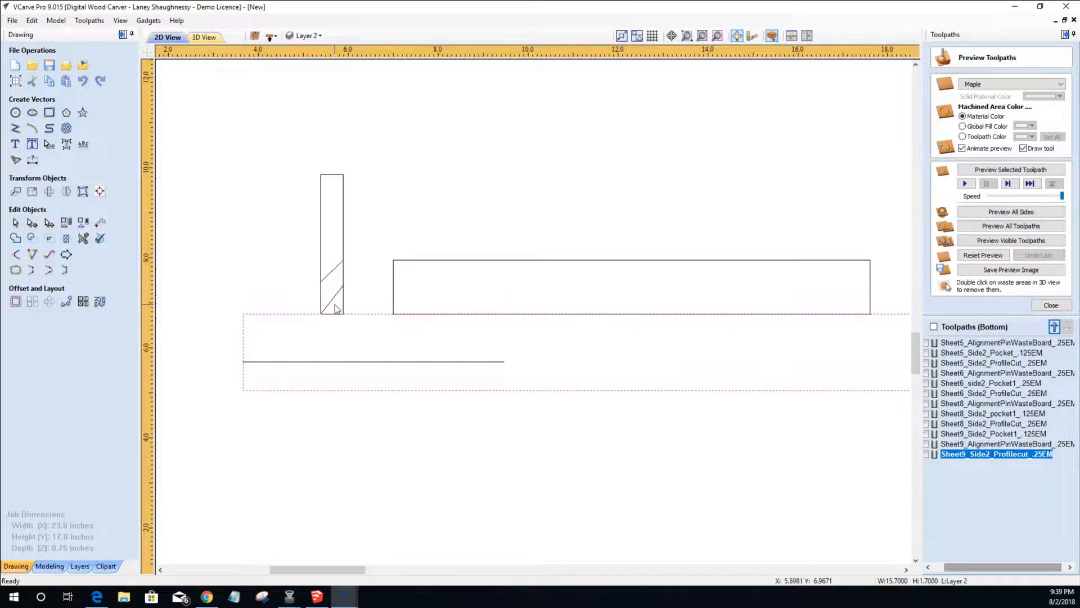
- Raise the bit slightly so its tip sits just above the base rectangle's upper edge
scroll(336, 305, up, 3)
click(358, 313)
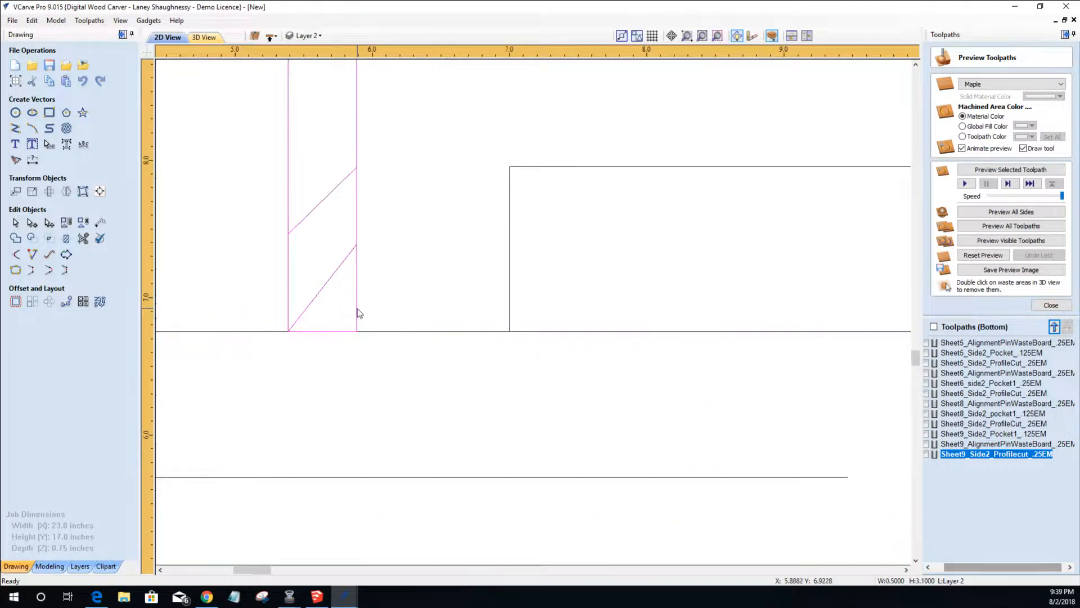
key(Up)
key(Up)
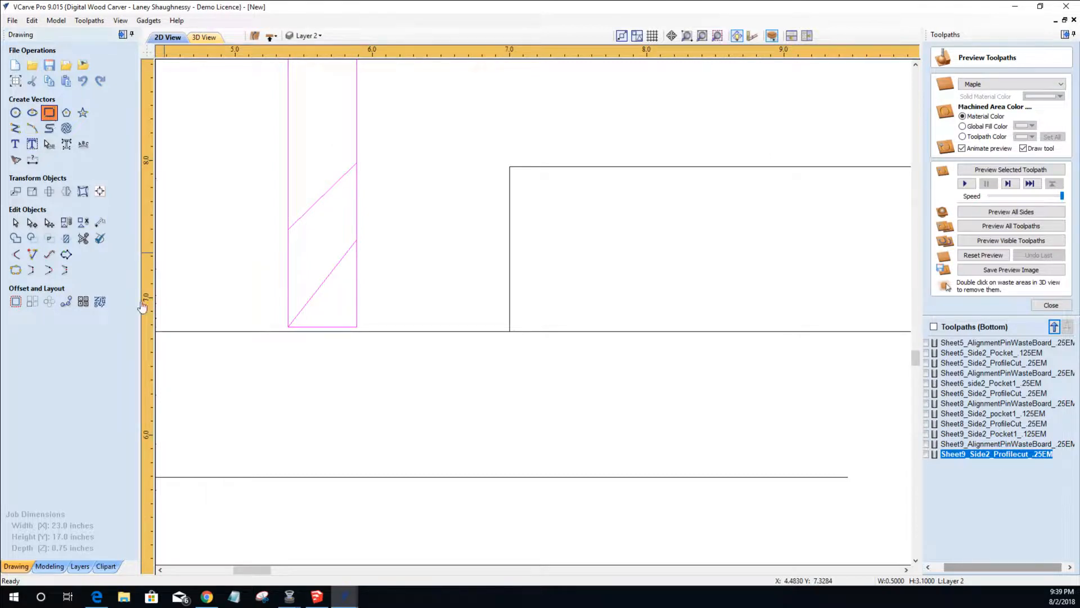
- Draw a thin rectangle about 1.19 by 0.05 inches on the base's upper edge, directly beneath the bit
click(49, 112)
drag(363, 331, 402, 331)
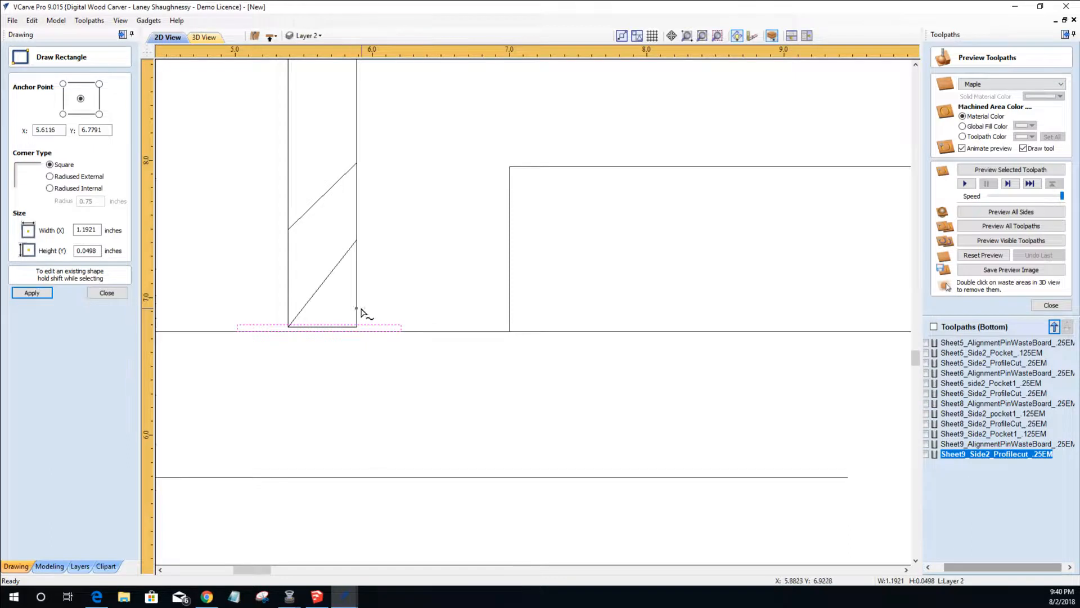
key(Escape)
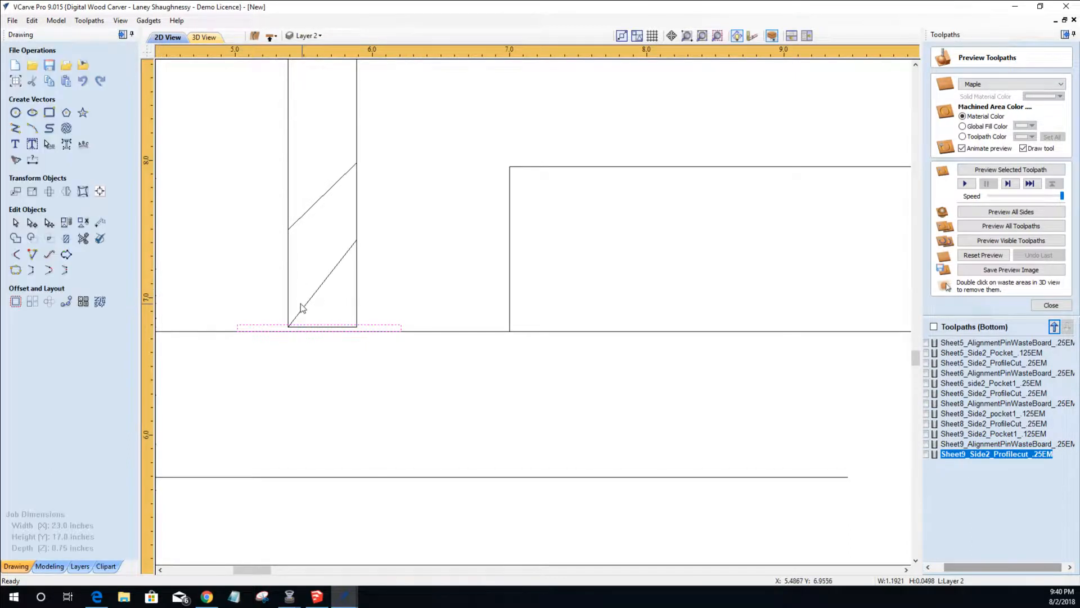
- Nudge the bit up until its tip rests on top of the thin rectangle, and clear the selection
click(289, 302)
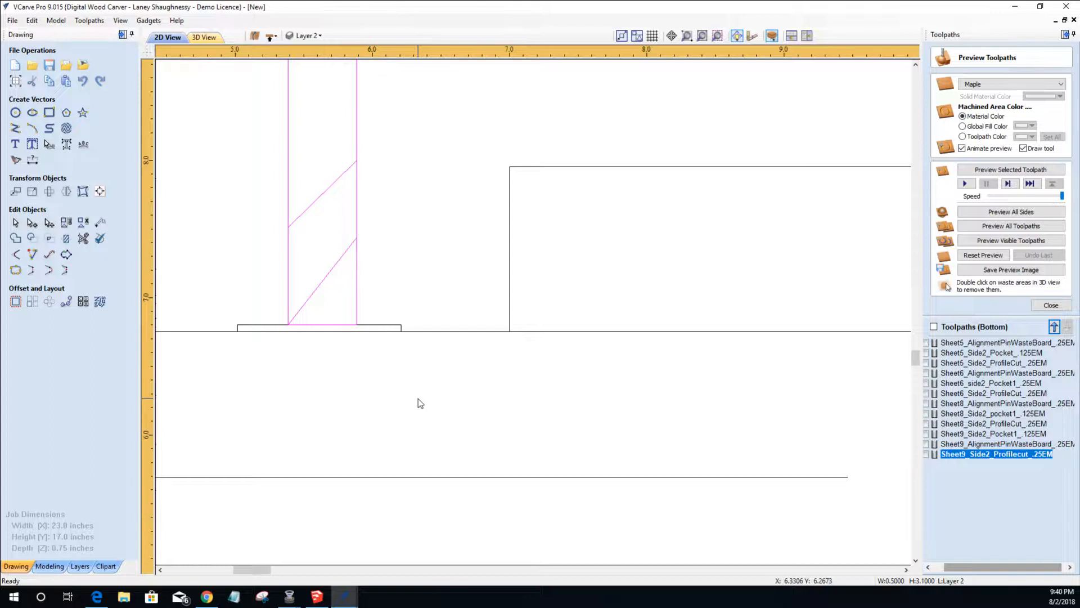
click(360, 326)
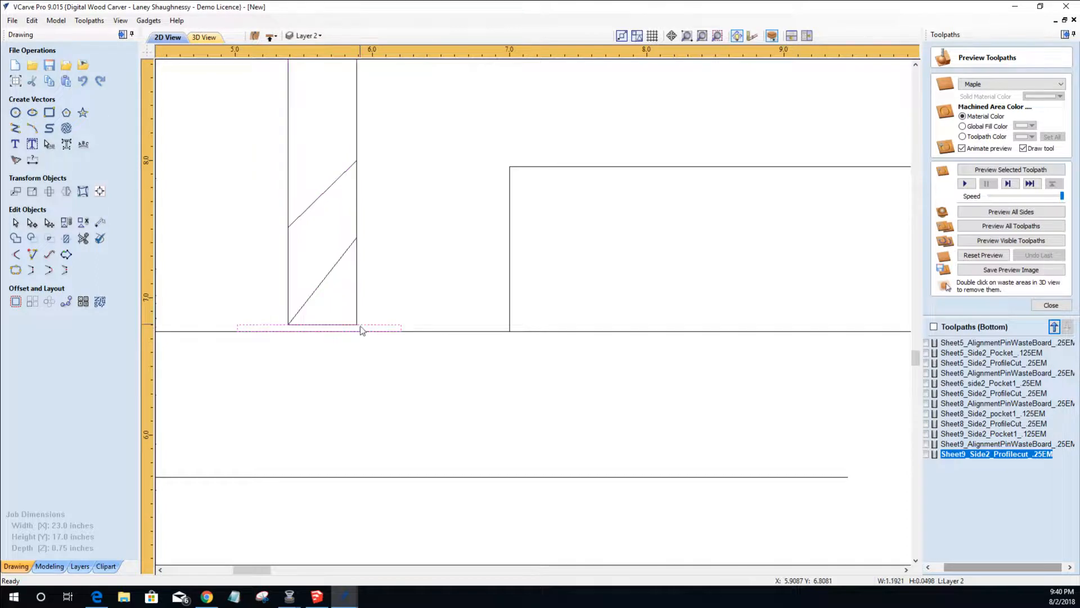
click(362, 367)
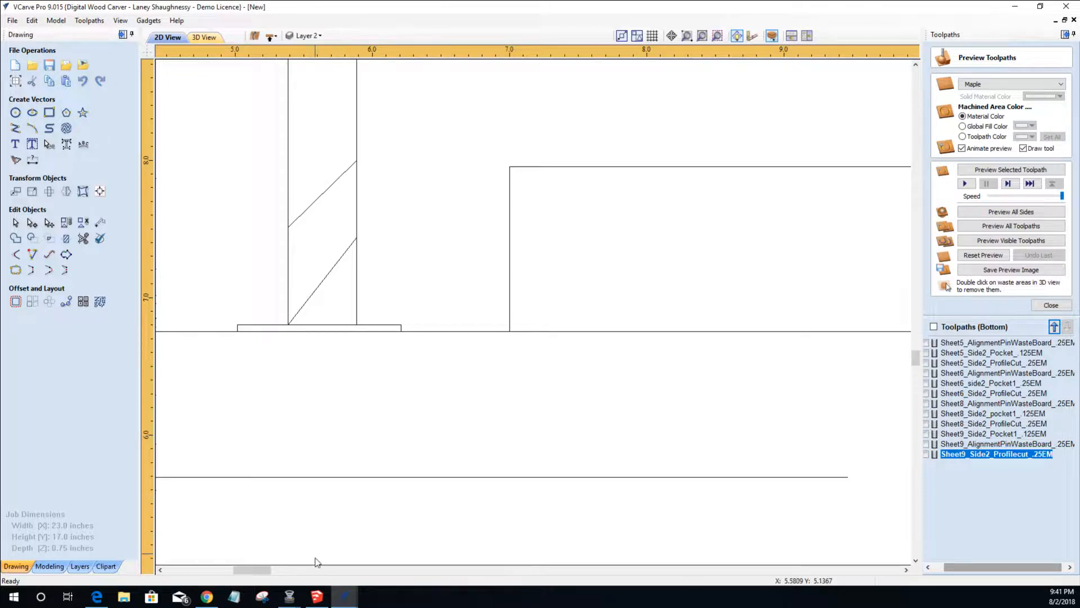
- Switch to the Laptop Stand w Drawers model in SketchUp
click(317, 597)
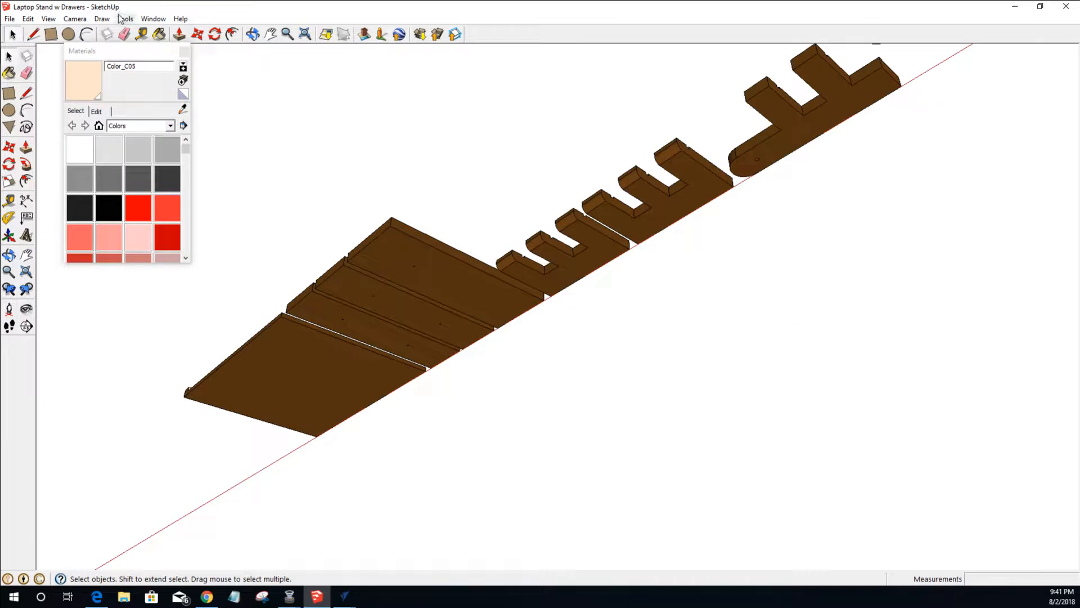
- Examine the laid-out laptop stand parts from the standard Bottom view and then at an angle
click(71, 20)
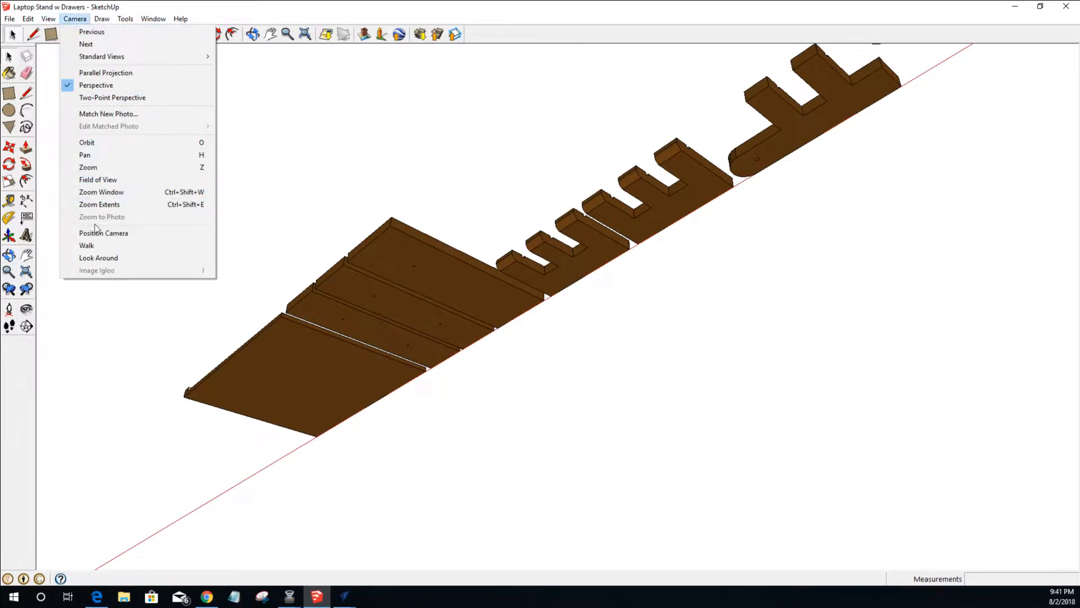
mouse_move(95, 57)
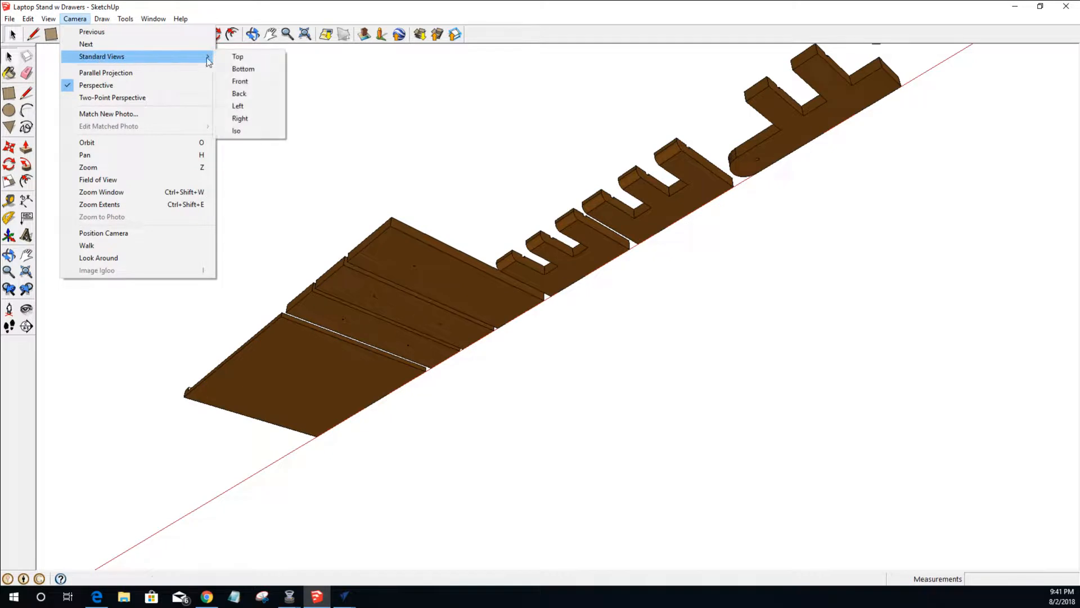
click(243, 69)
key(shift+z)
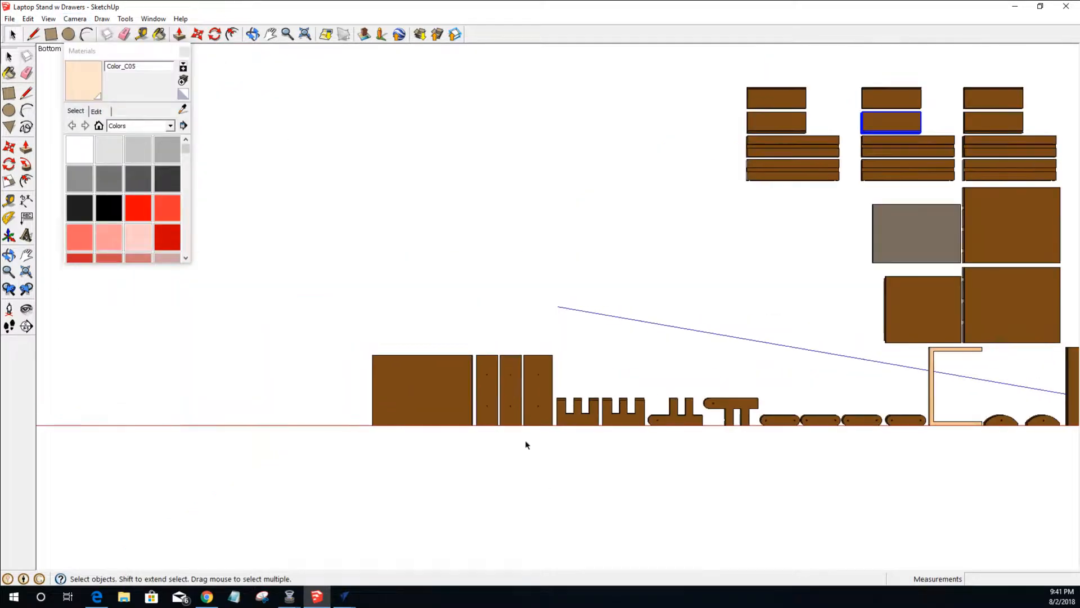
scroll(839, 386, up, 4)
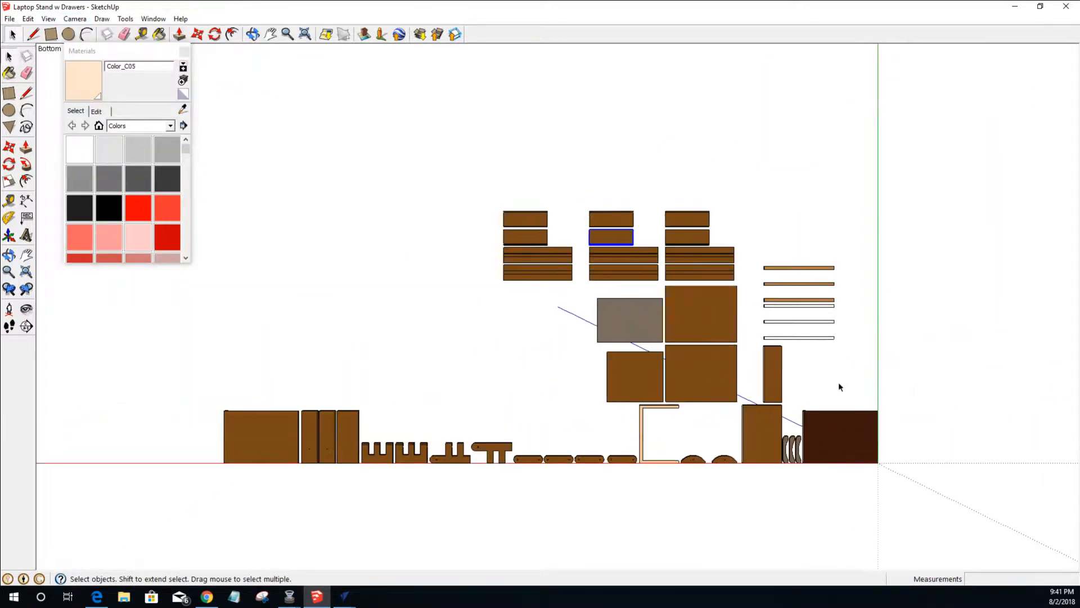
middle_drag(662, 533, 647, 297)
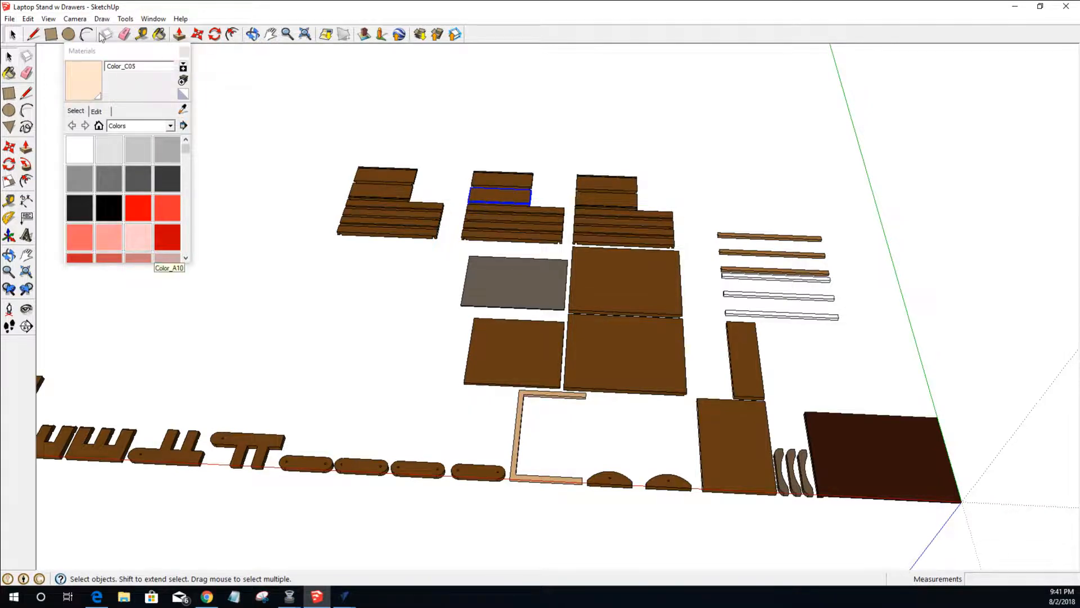
- Examine the laid-out parts from the standard Top view and at an angle from above
click(82, 20)
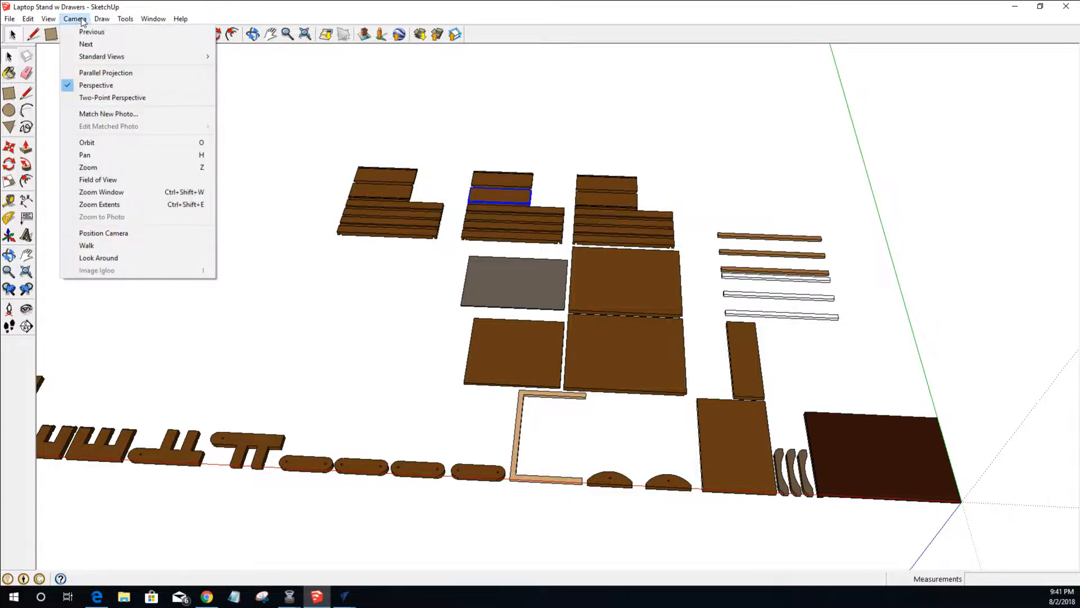
mouse_move(169, 56)
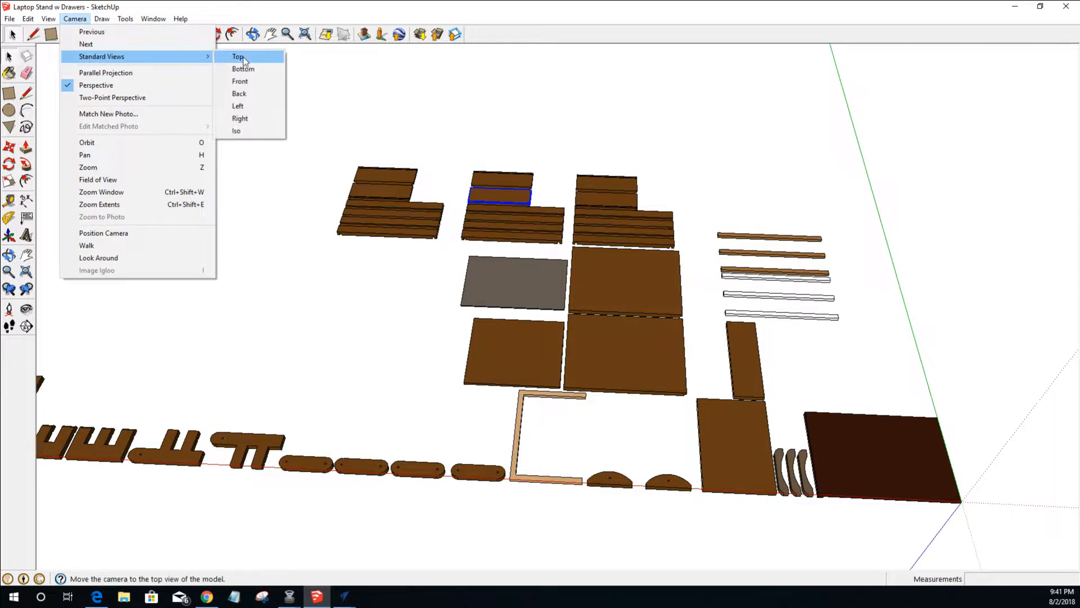
click(240, 57)
scroll(383, 356, down, 3)
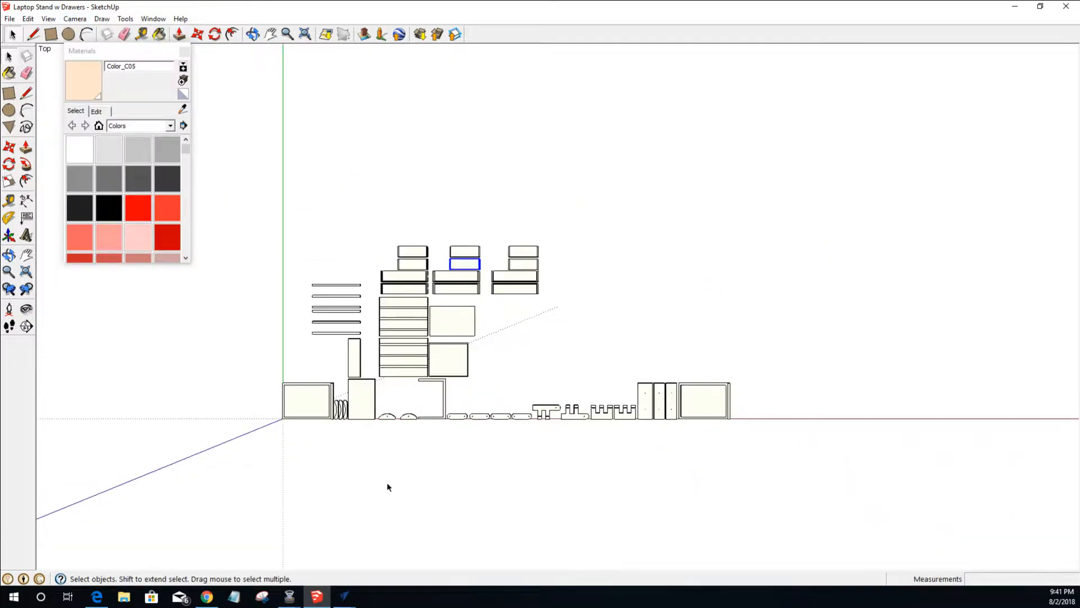
middle_drag(412, 499, 443, 418)
scroll(441, 422, up, 3)
middle_drag(285, 514, 410, 398)
scroll(397, 432, up, 2)
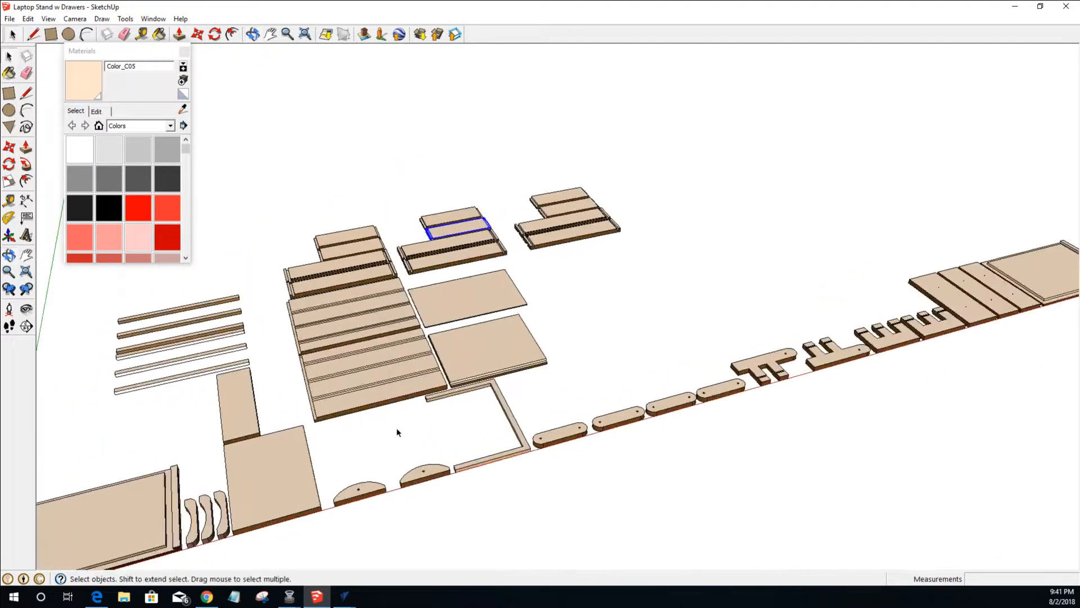
scroll(397, 432, down, 3)
scroll(397, 433, up, 2)
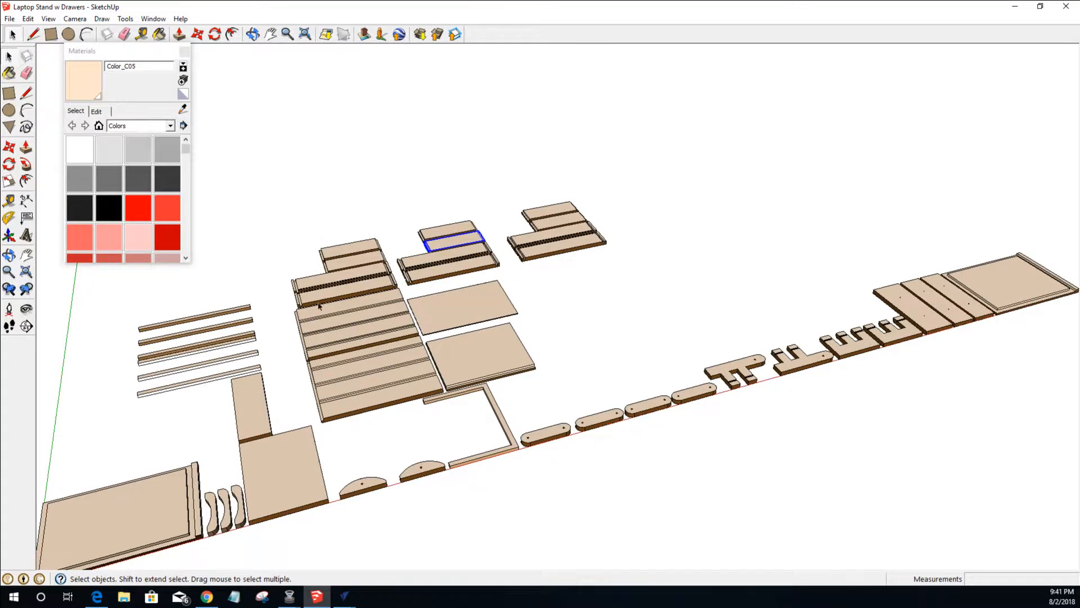
- Close the Materials window and select the round-ended bar nearest the U-shaped frame
click(183, 50)
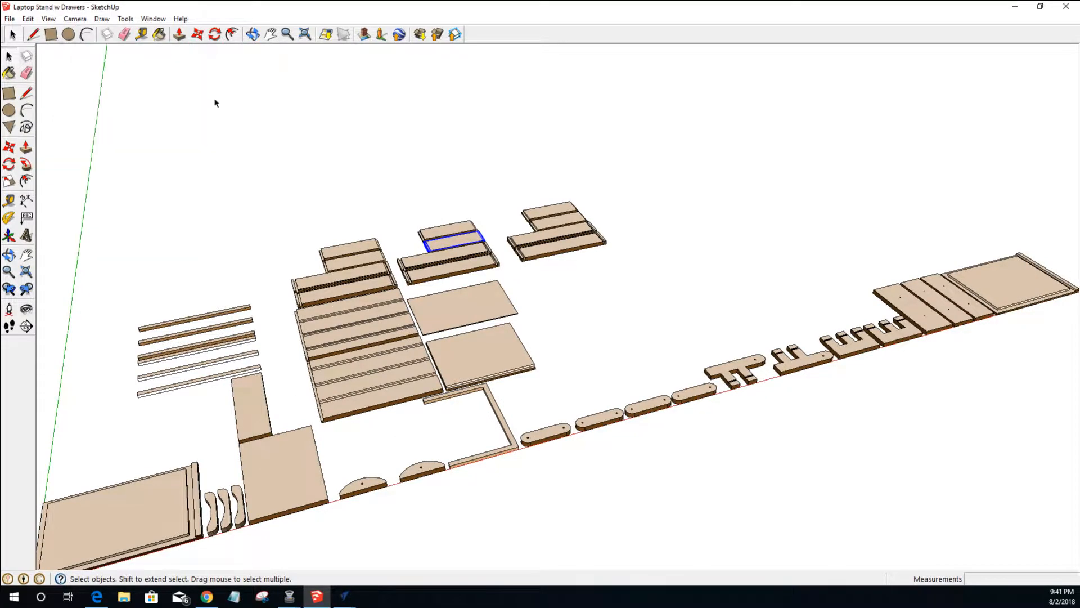
click(464, 385)
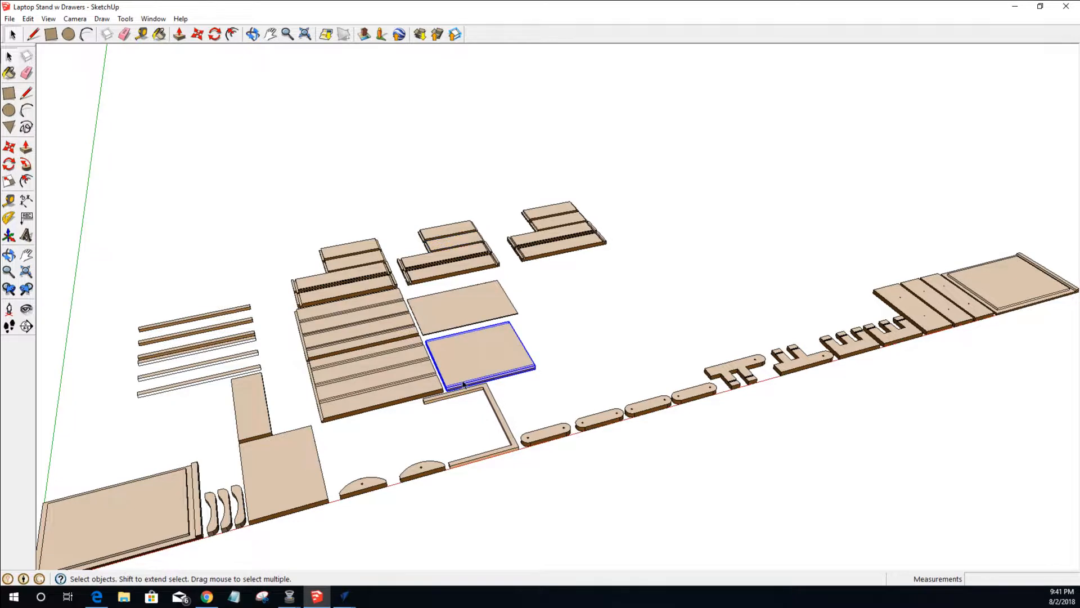
click(557, 430)
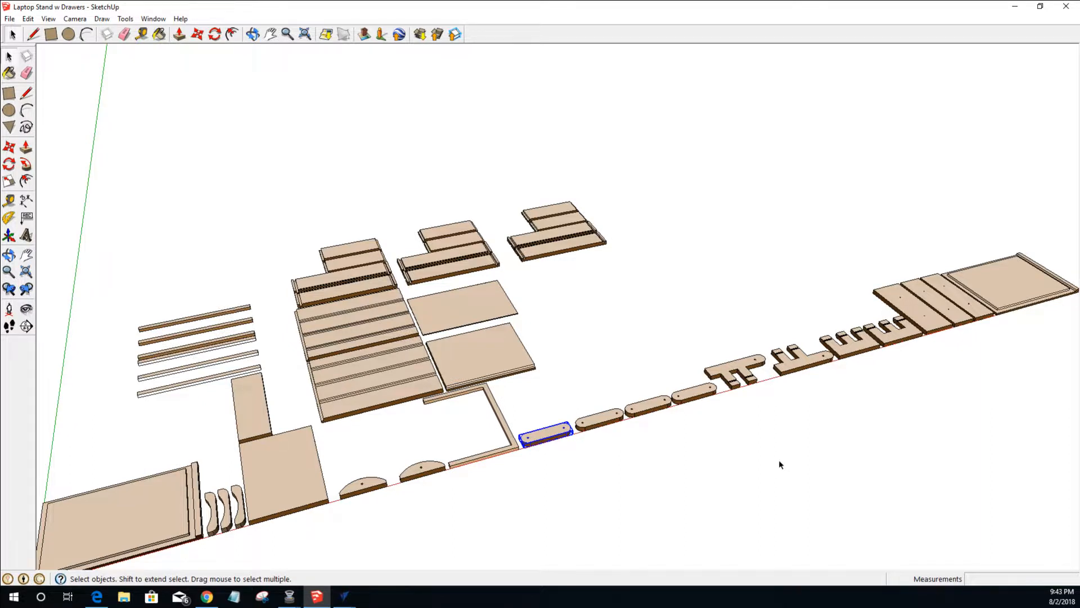
- Switch to VCarve Pro and preview the bottom-side Sheet9_Side2_Profilecut_.25EM toolpath in 3D
click(349, 596)
click(405, 550)
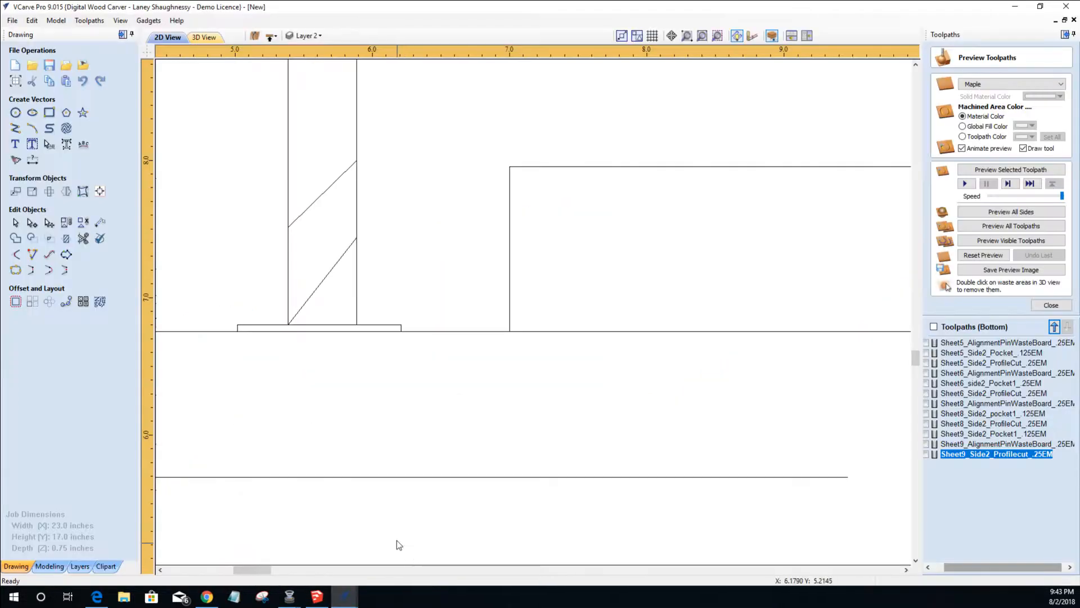
scroll(357, 337, down, 3)
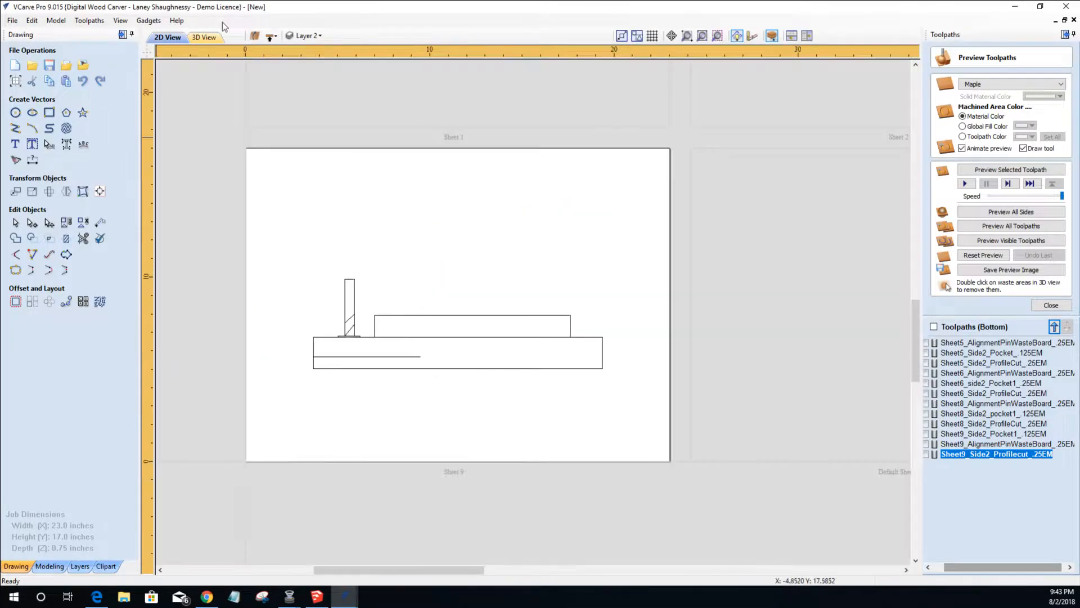
click(270, 36)
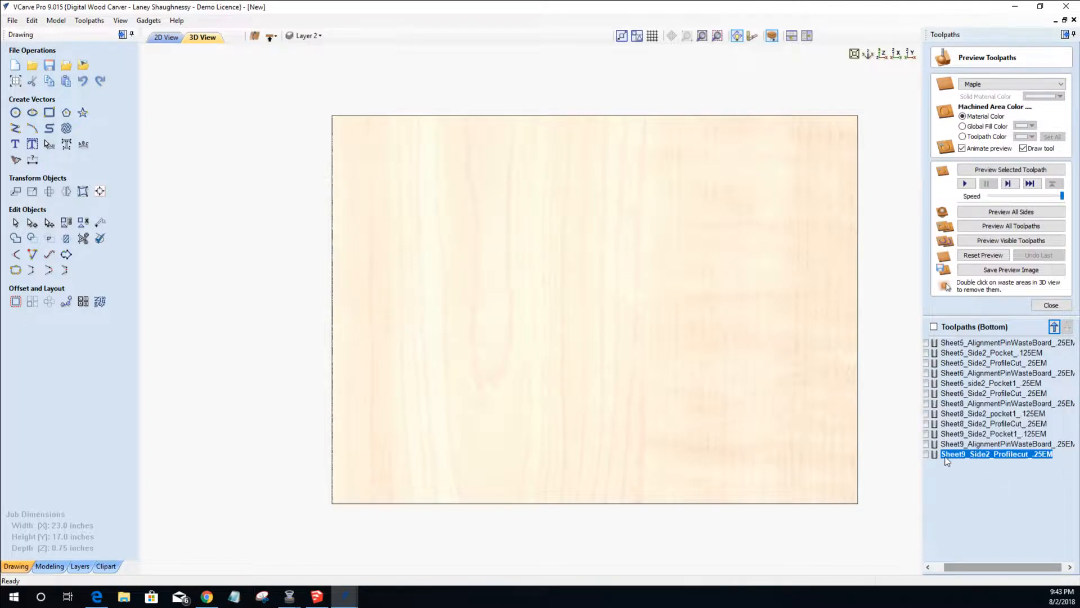
click(926, 455)
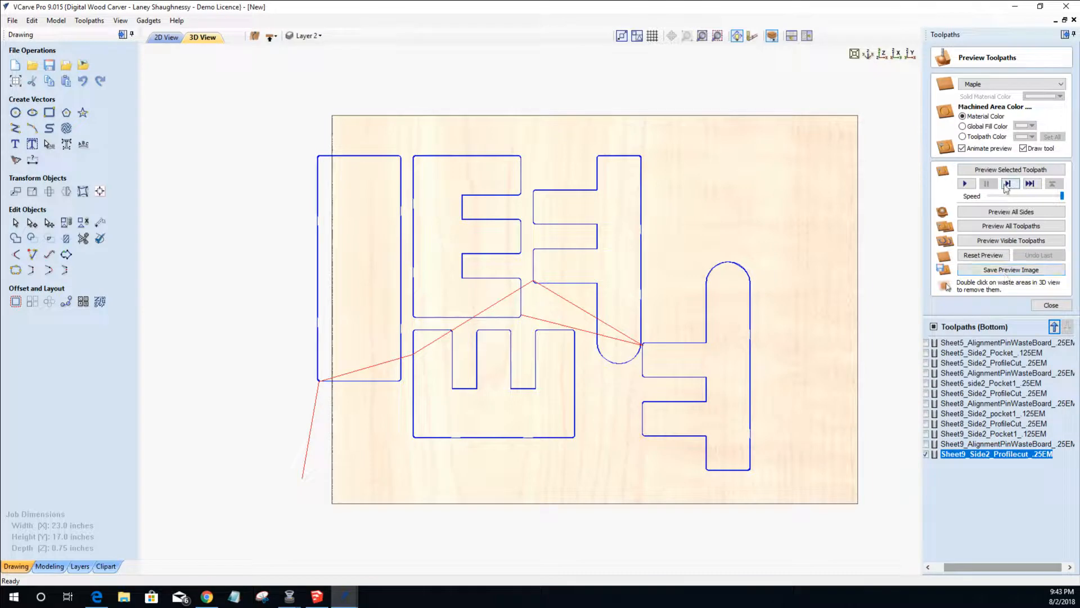
click(1001, 170)
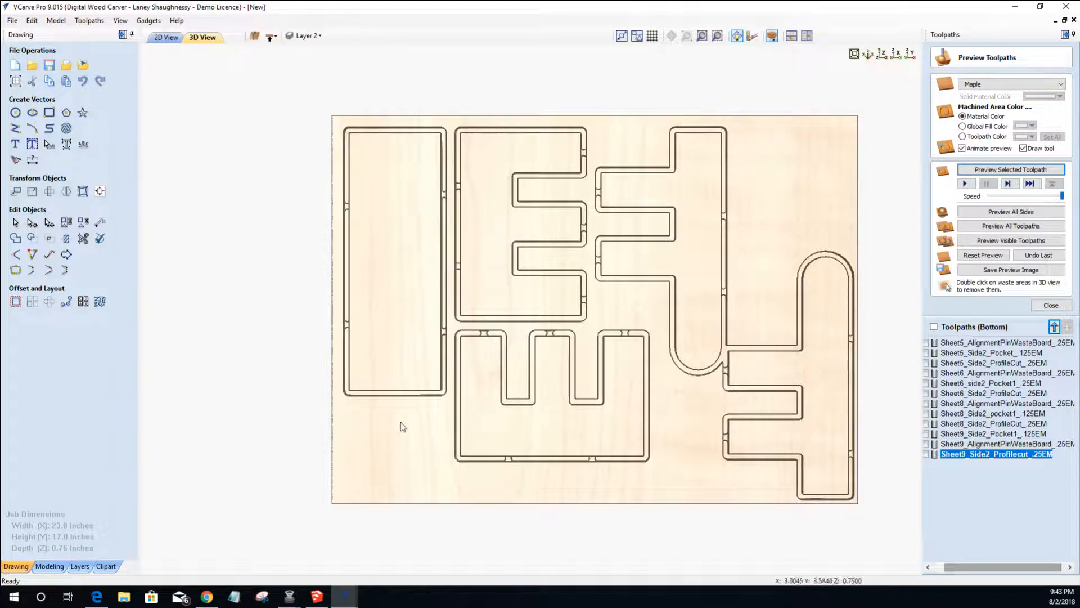
- Examine the holding tabs and cut depth around the E-shaped part in the bottom-side preview
scroll(424, 411, up, 3)
scroll(490, 306, up, 1)
scroll(531, 228, up, 1)
scroll(539, 144, up, 1)
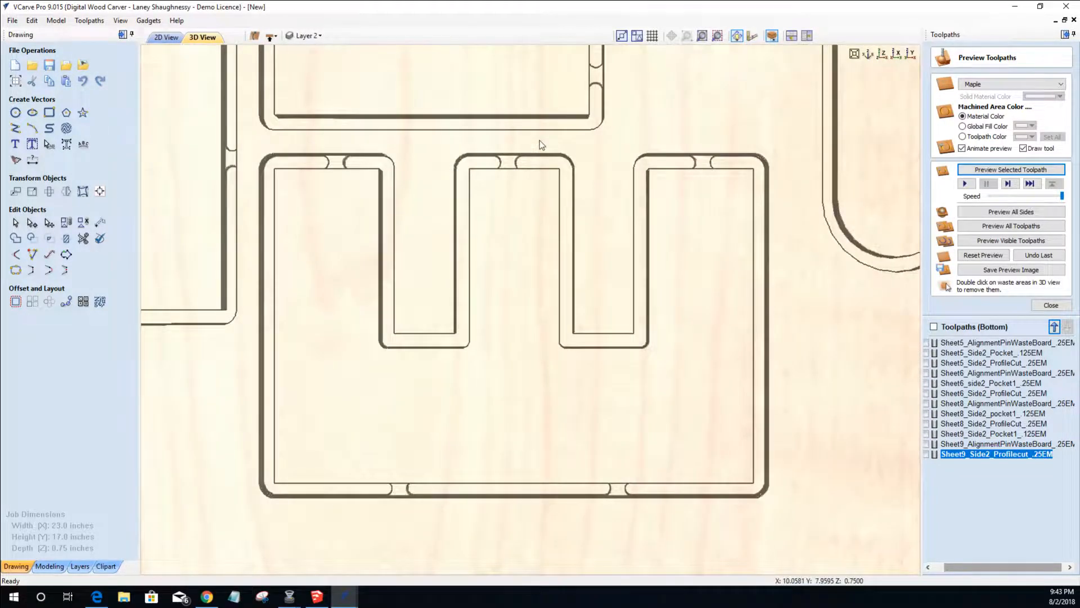
scroll(539, 140, up, 1)
scroll(501, 248, up, 1)
drag(511, 220, 547, 227)
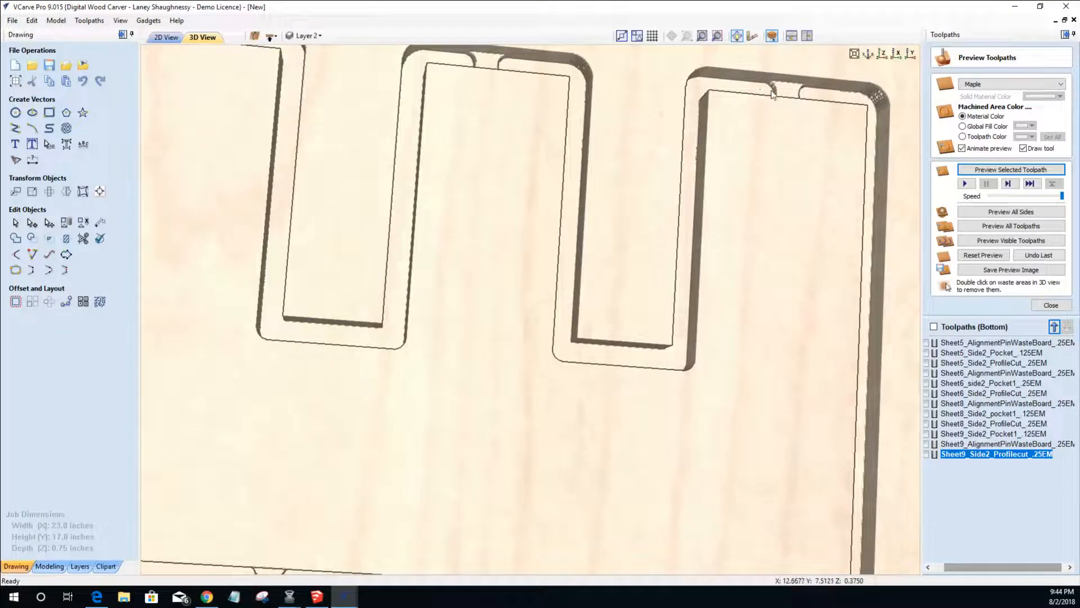
middle_drag(772, 91, 647, 254)
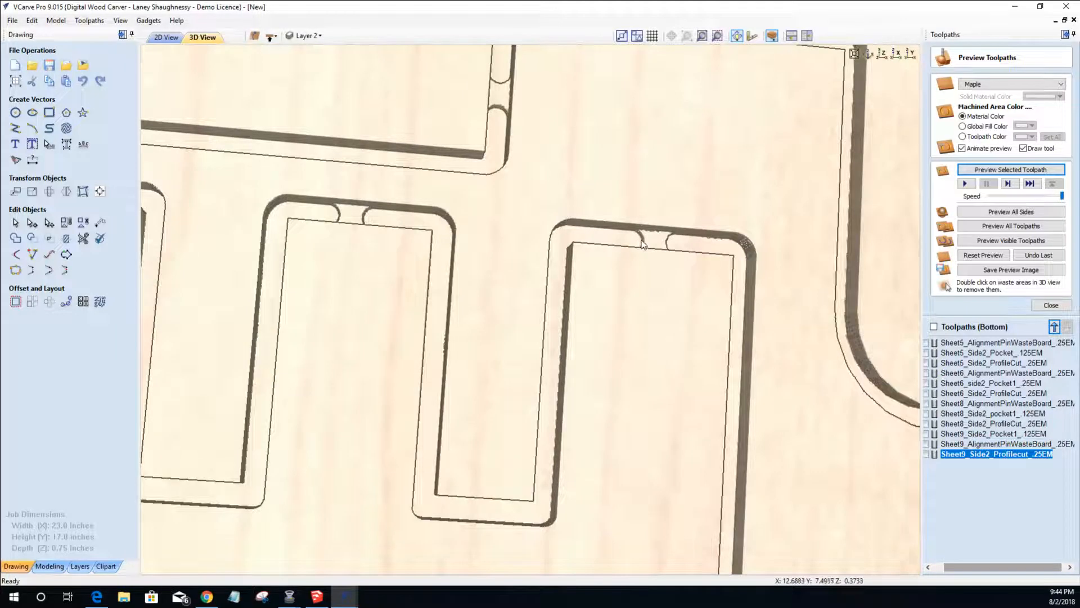
- Change to the top side and preview the Sheet9_Side1_ProfileCut_.25EM toolpath
click(271, 37)
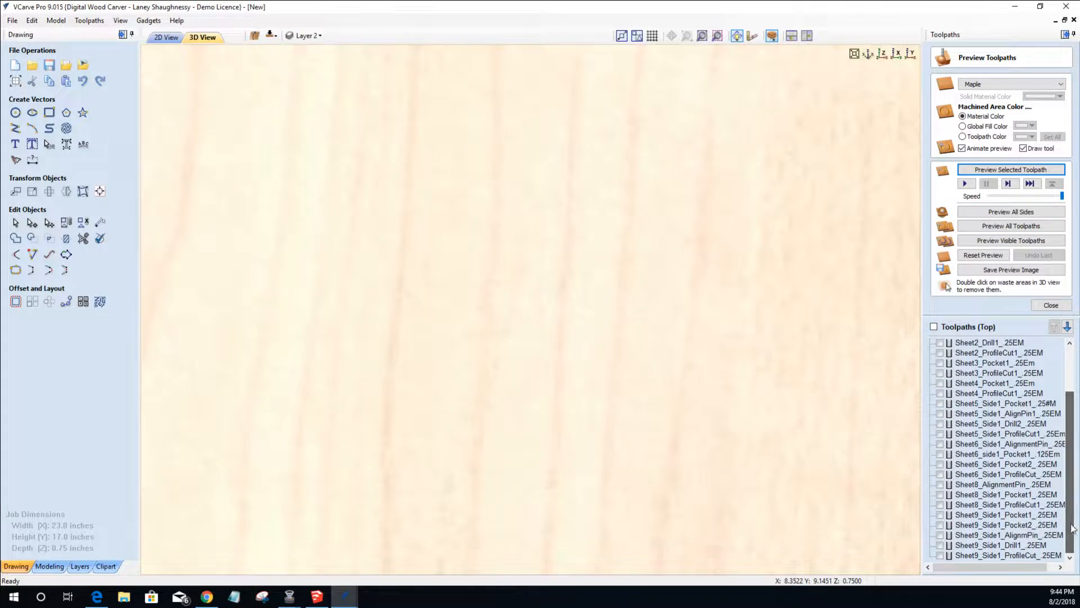
click(995, 556)
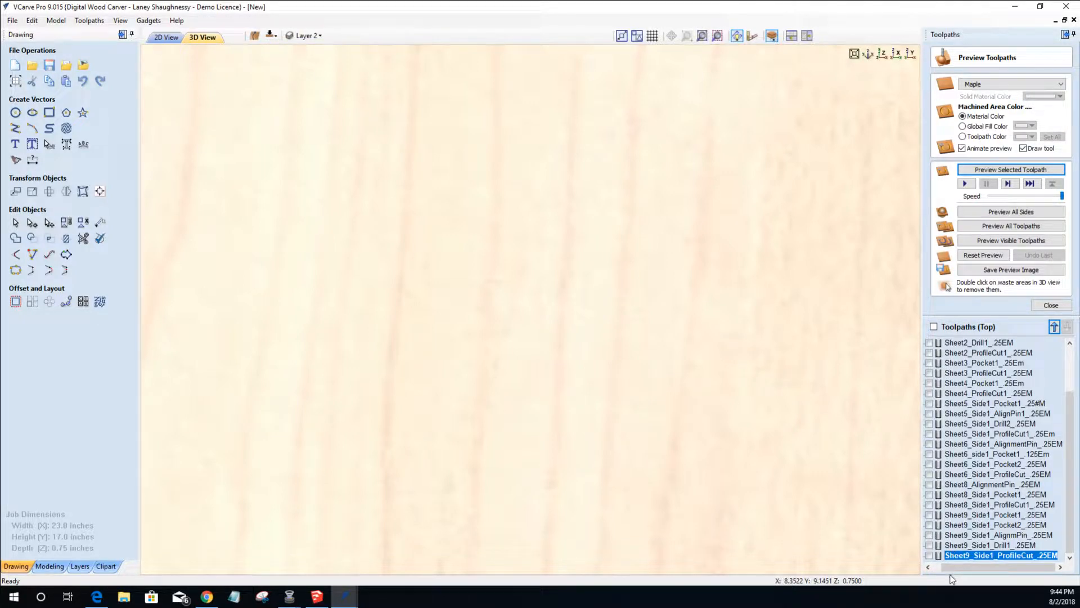
click(929, 555)
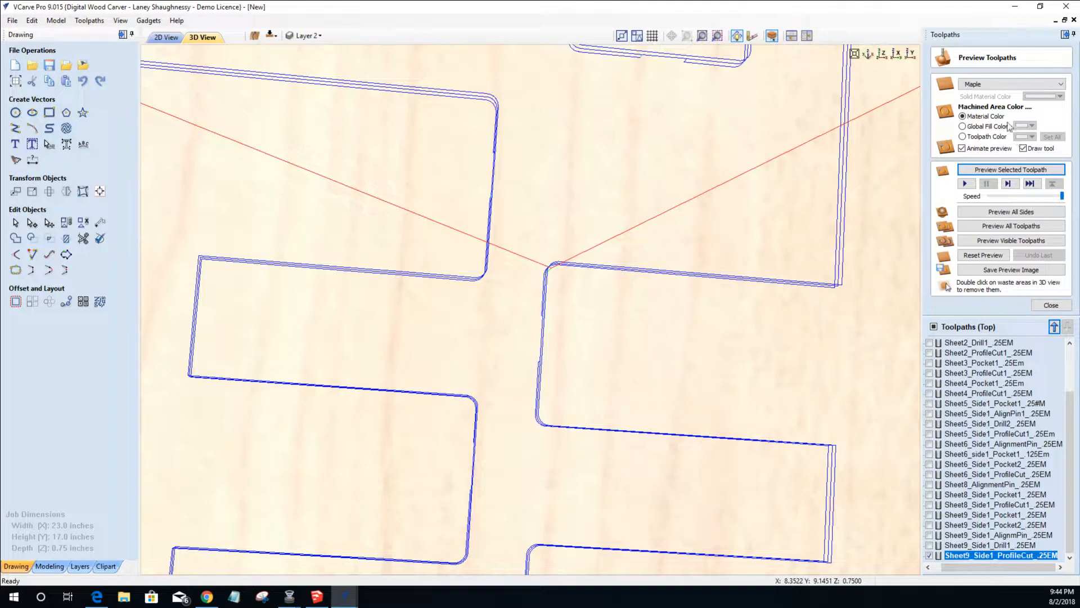
click(1009, 171)
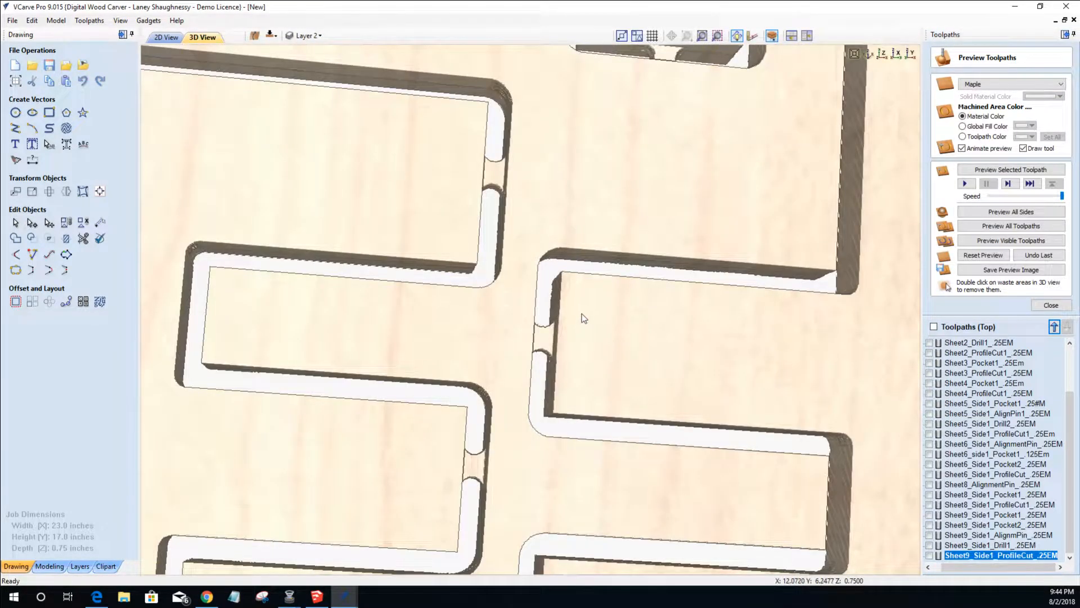
- Inspect the tabs and through-cuts between the notched parts at an angle in the top-side preview
middle_drag(581, 313, 576, 261)
drag(530, 357, 555, 272)
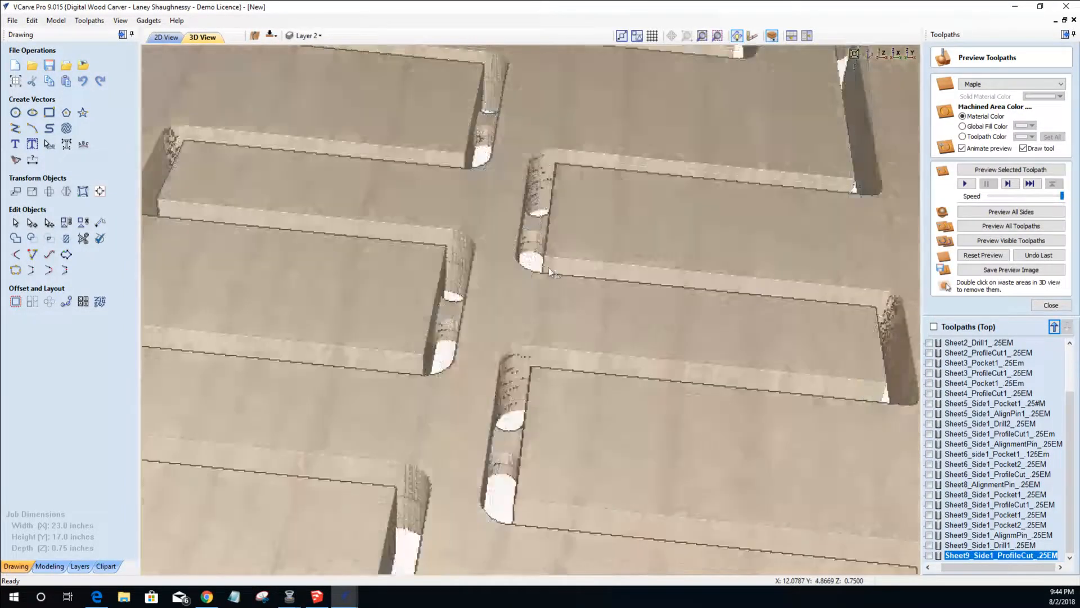
scroll(528, 251, up, 2)
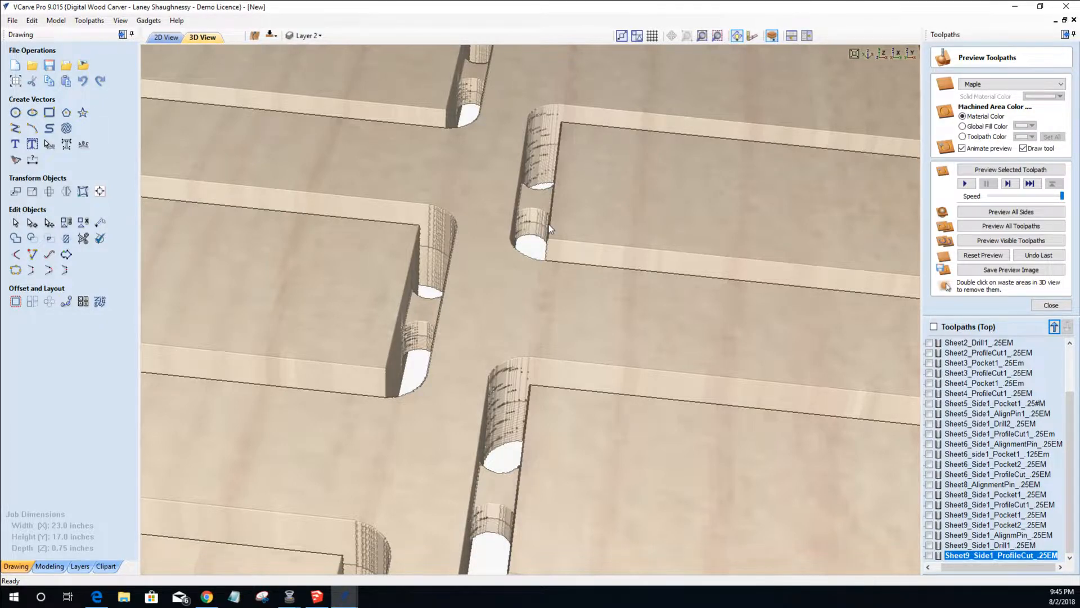
scroll(549, 223, up, 2)
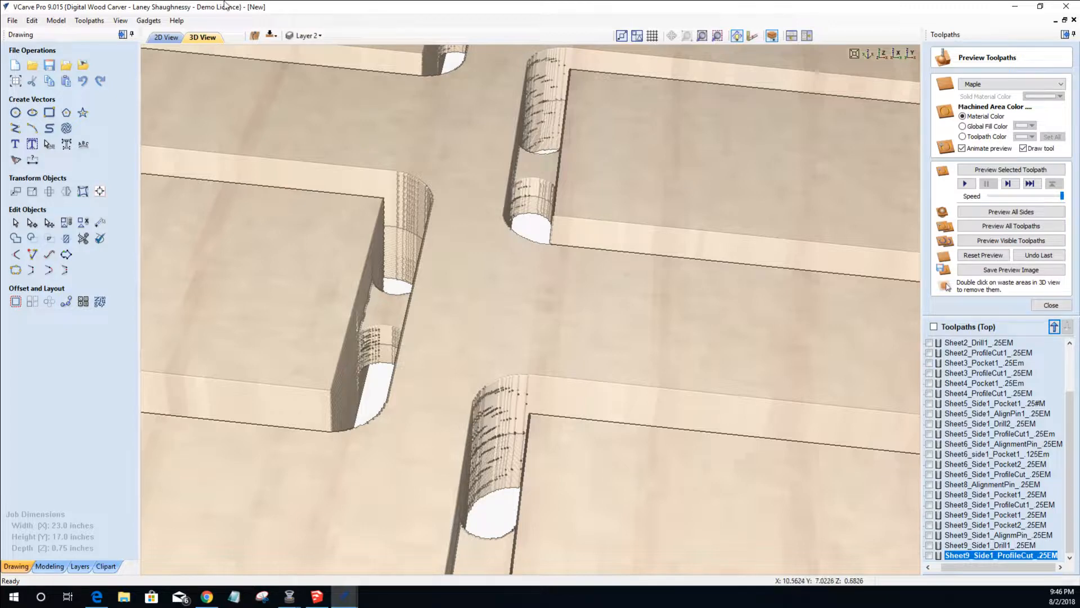
- Delete the whole bit-zeroing diagram from the bottom side of Sheet 9 in the 2D view
click(168, 37)
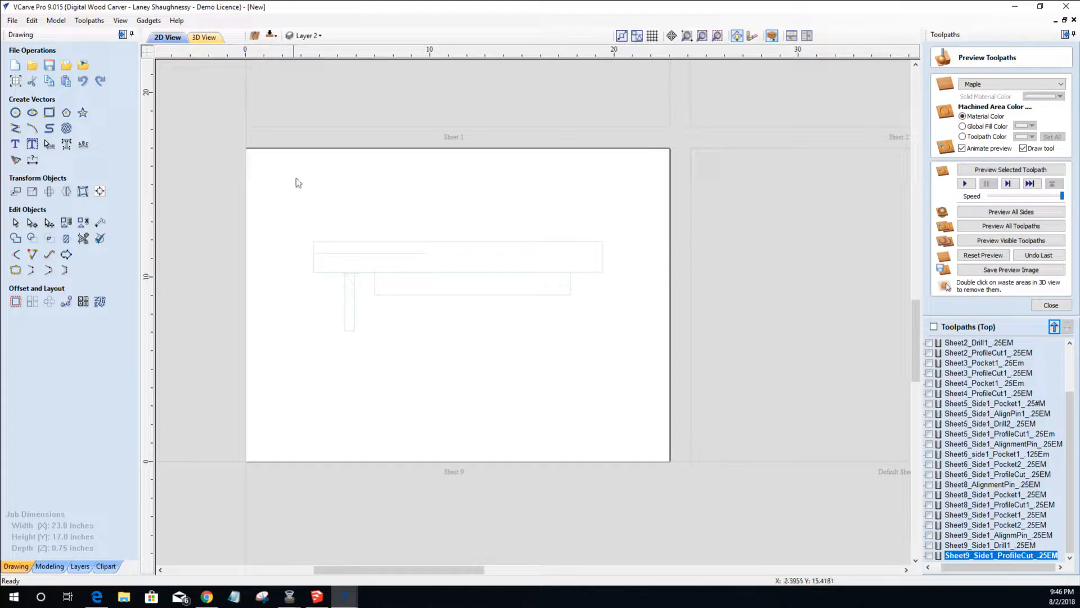
scroll(246, 181, up, 1)
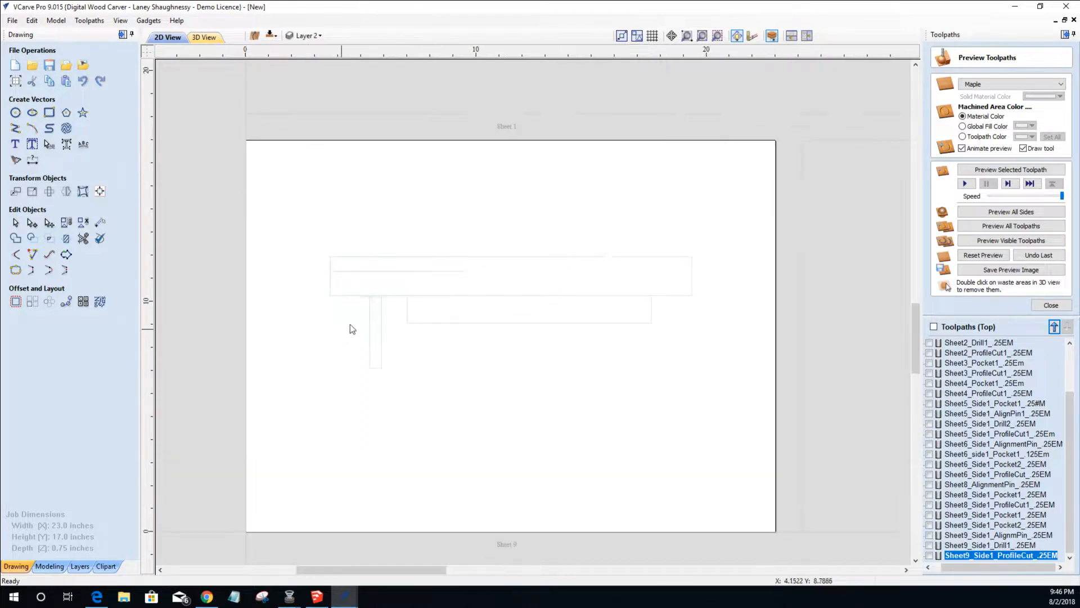
click(272, 35)
drag(305, 263, 714, 475)
key(Delete)
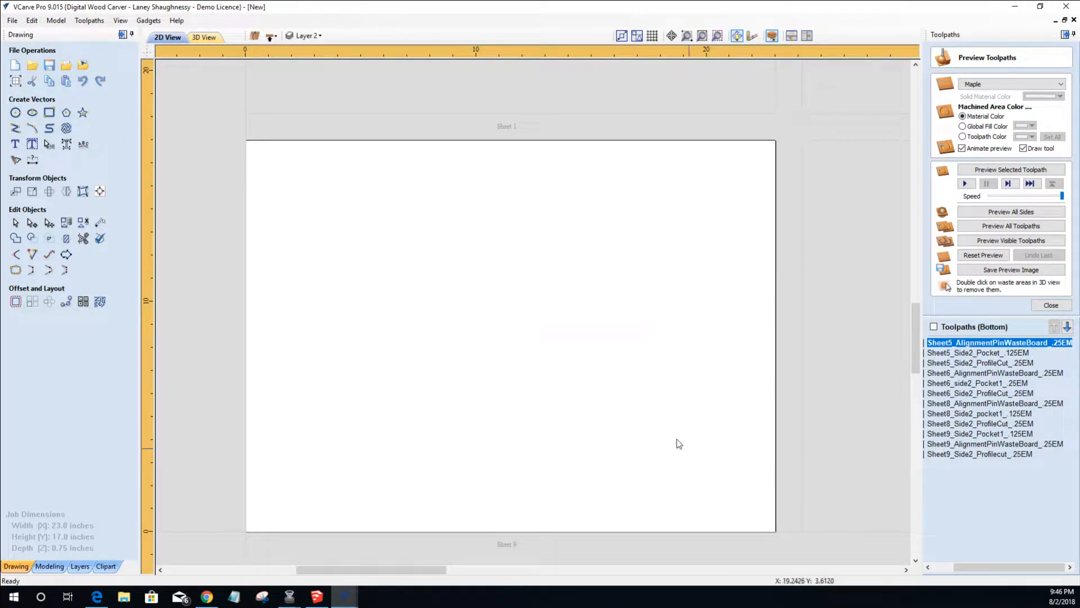
- On the top side, draw a 0.4-inch circle near the sheet's left edge and one about 0.78 inches near its upper edge
click(273, 37)
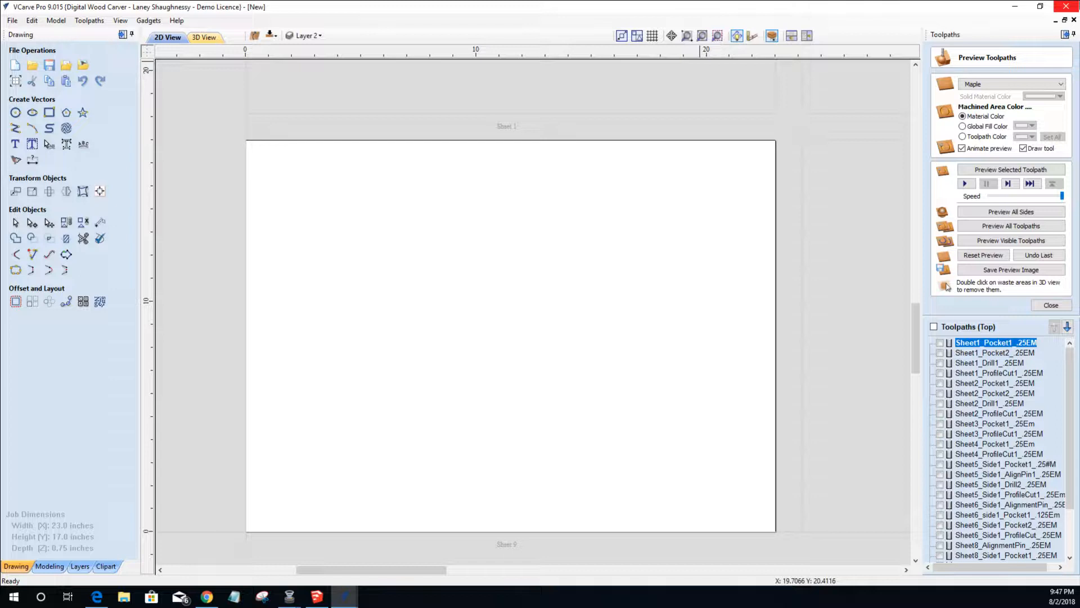
click(15, 112)
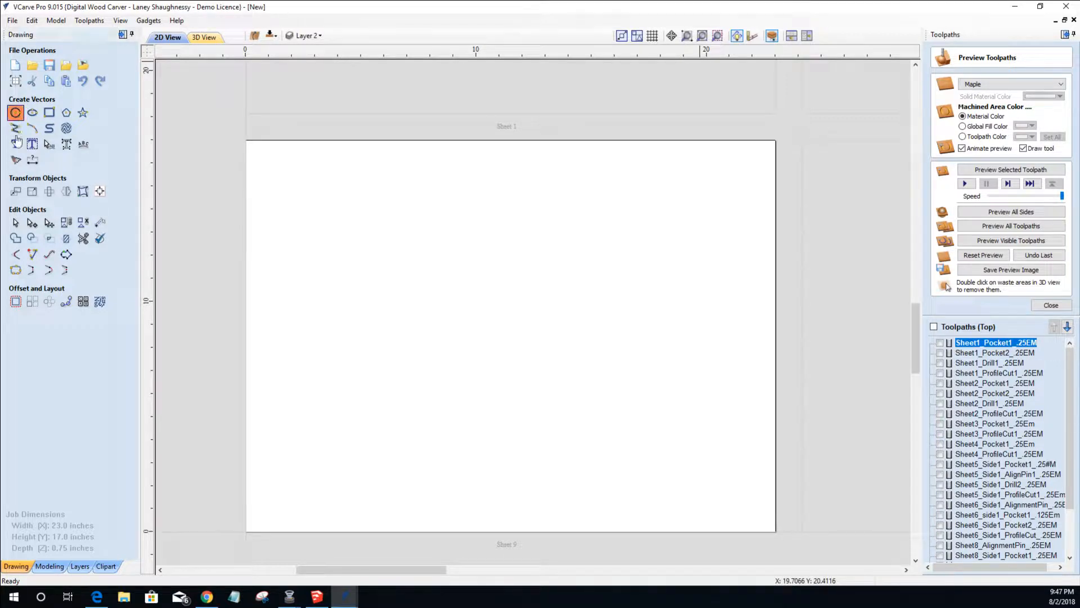
click(262, 360)
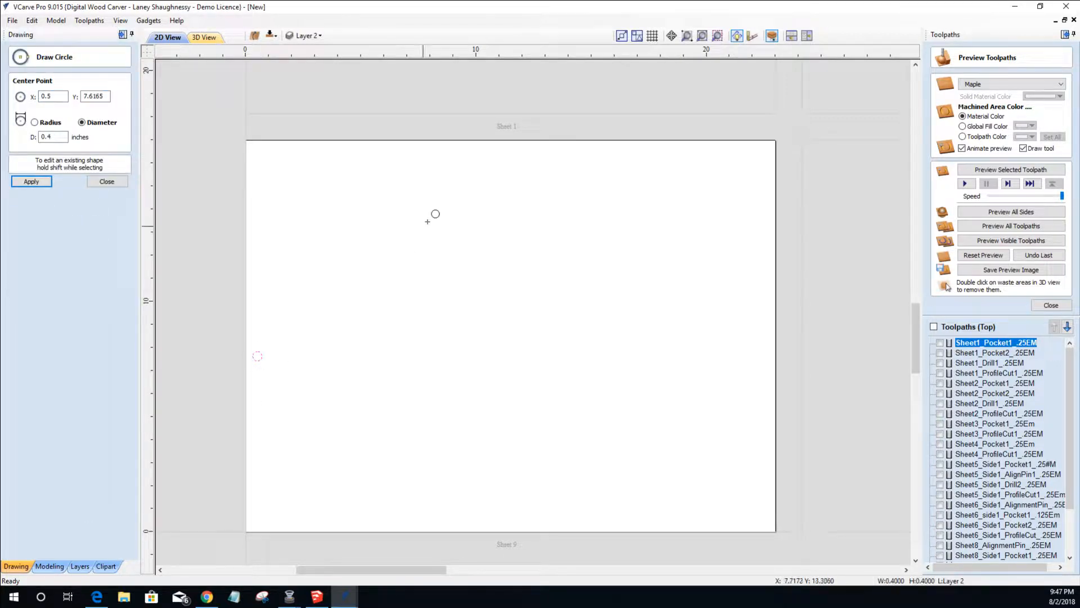
click(510, 162)
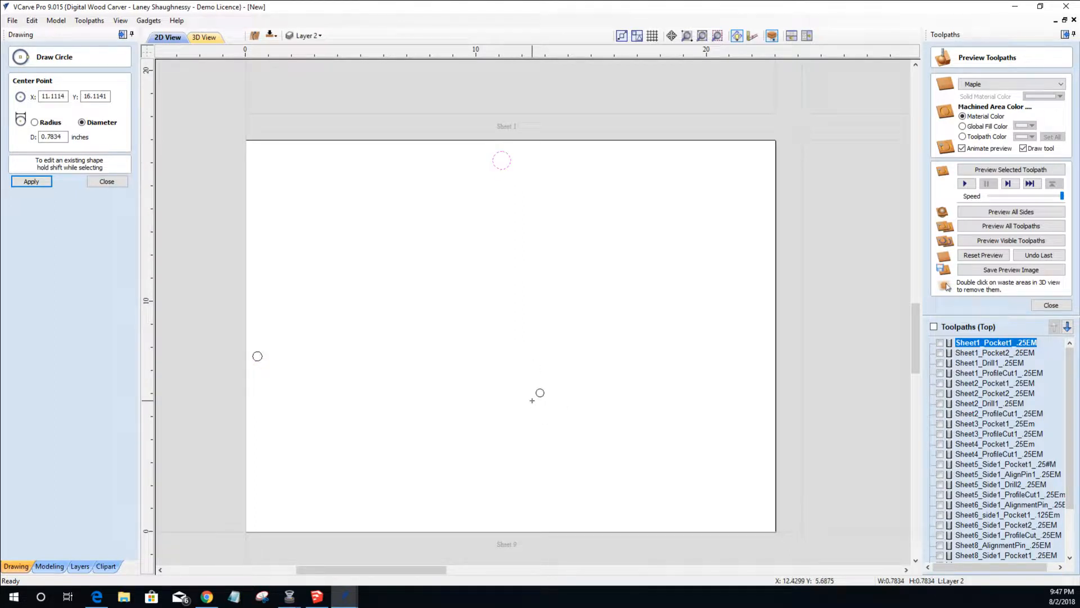
- Draw 0.6-inch circles near the sheet's upper-left corner, lower-right corner and lower edge, and a 0.8-inch circle near its right edge
click(257, 156)
click(257, 155)
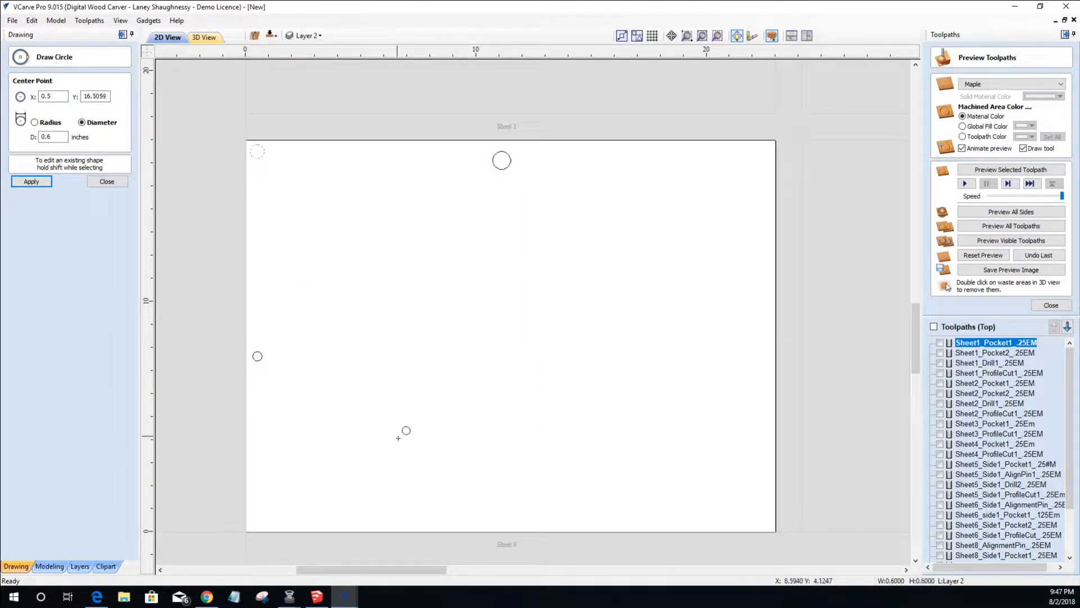
click(748, 518)
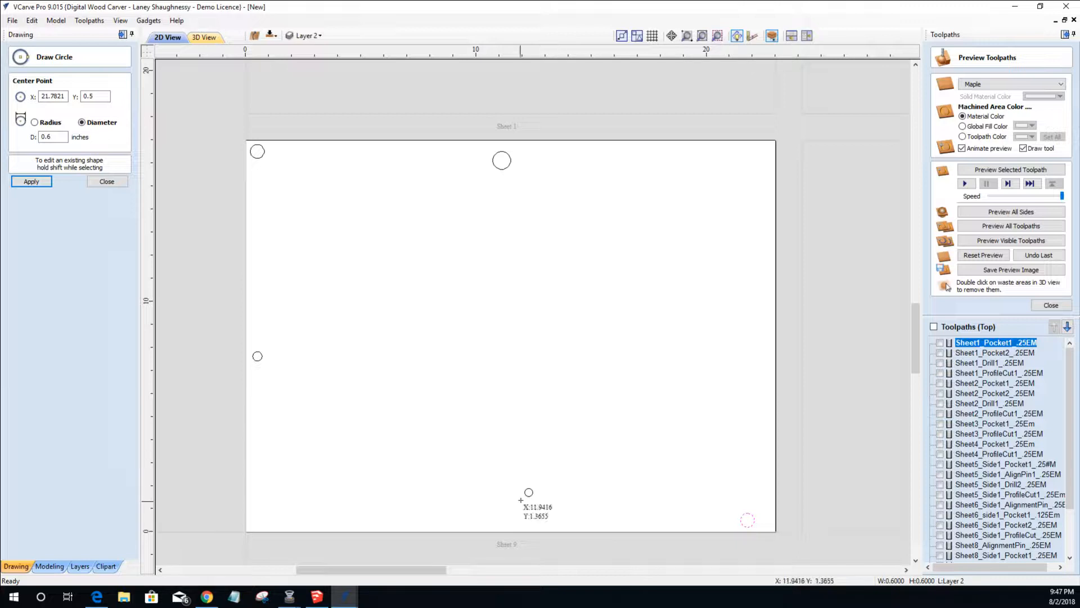
click(756, 308)
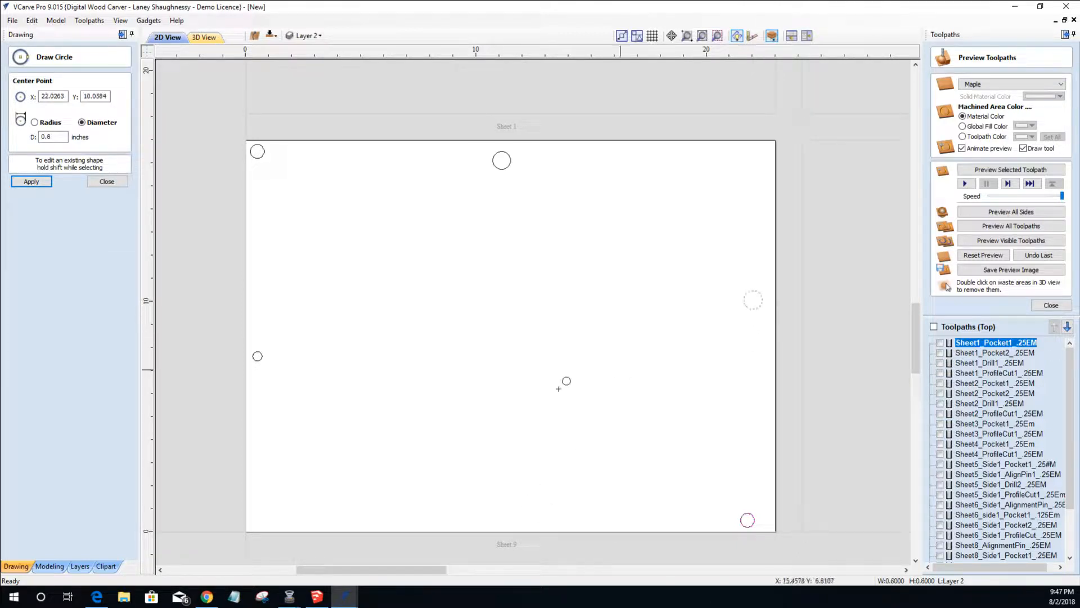
click(502, 518)
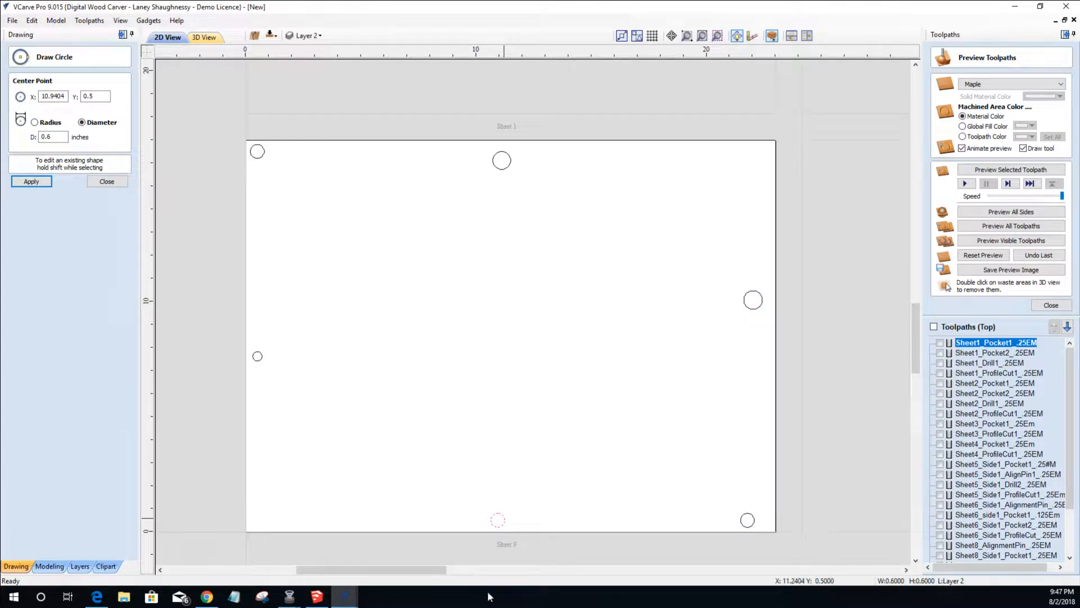
- Undo all the circles drawn around the sheet's edges and corners
key(ctrl+z)
key(ctrl+z)
key(ctrl+z)
key(ctrl+z)
key(ctrl+z)
key(ctrl+z)
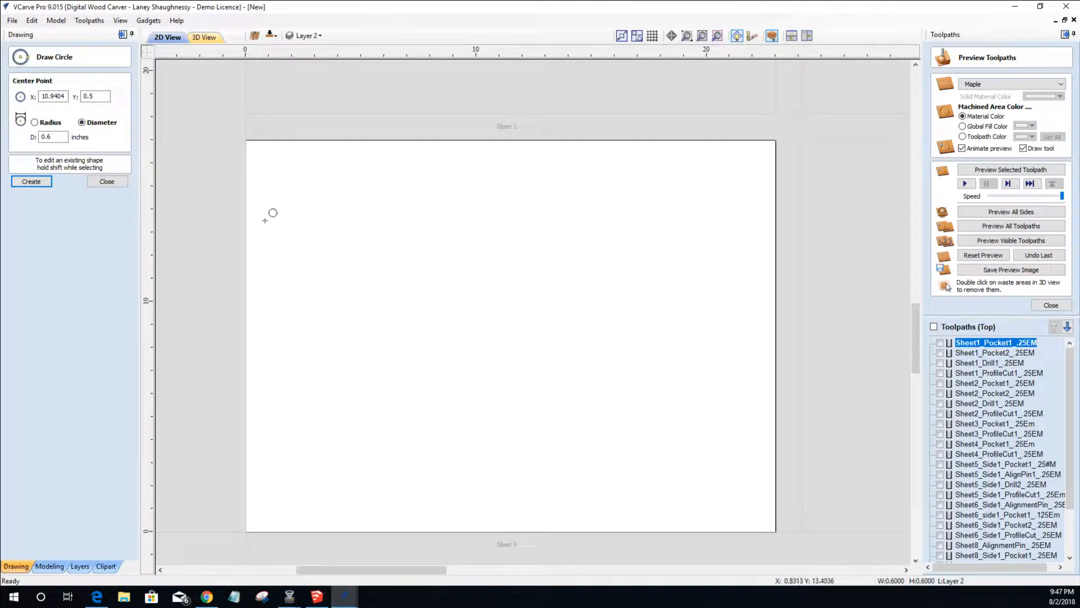
- Draw two 0.6-inch circles, one near the sheet's upper-left corner and one near its lower-right corner
click(262, 163)
key(Return)
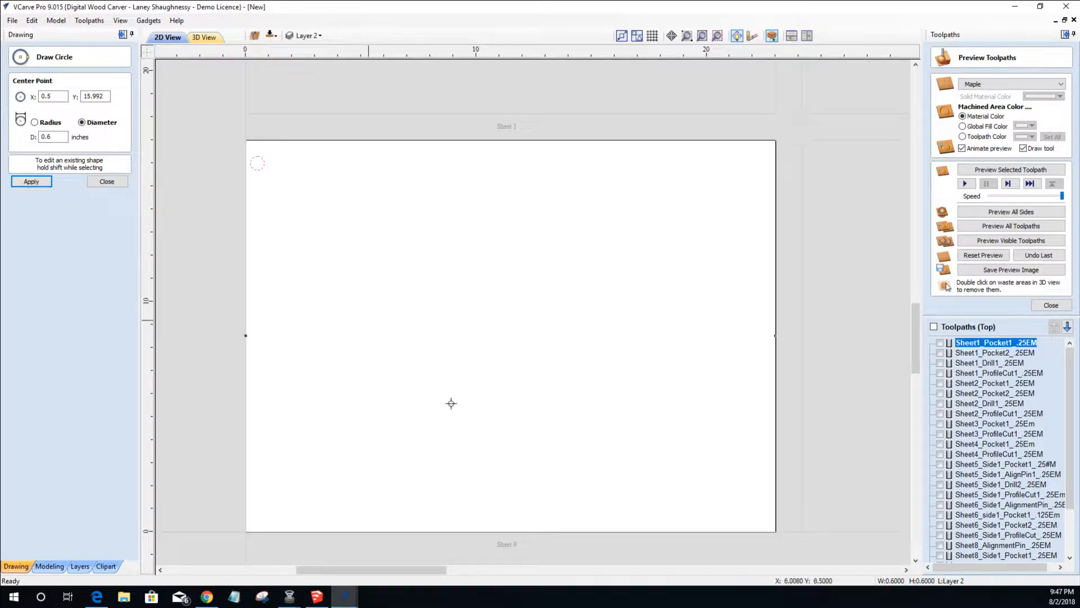
click(754, 510)
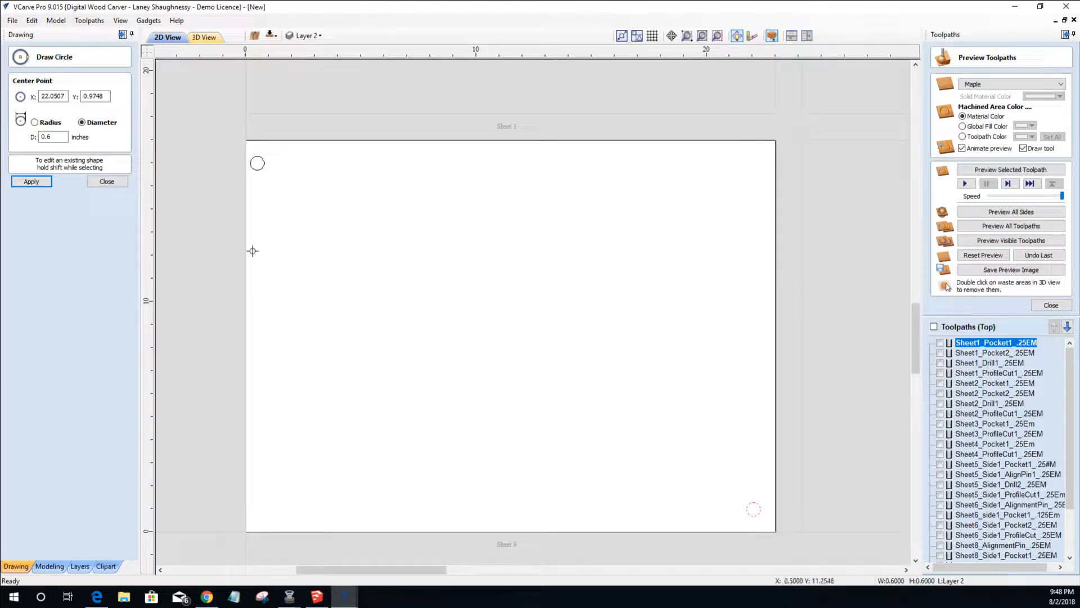
click(106, 181)
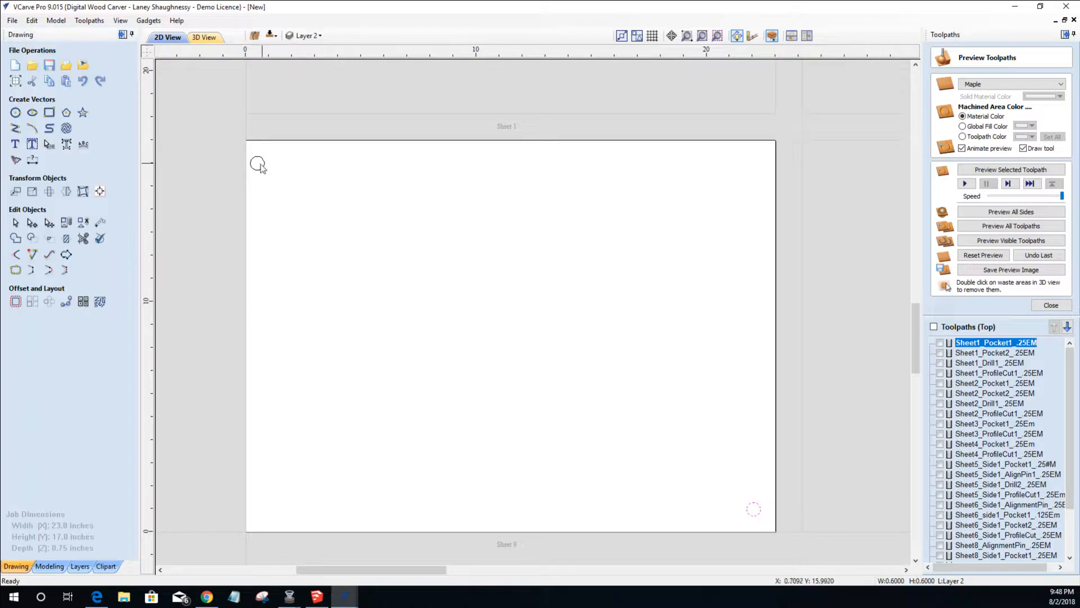
- Copy both corner circles to the other side of the sheet and switch to the bottom side
click(265, 165)
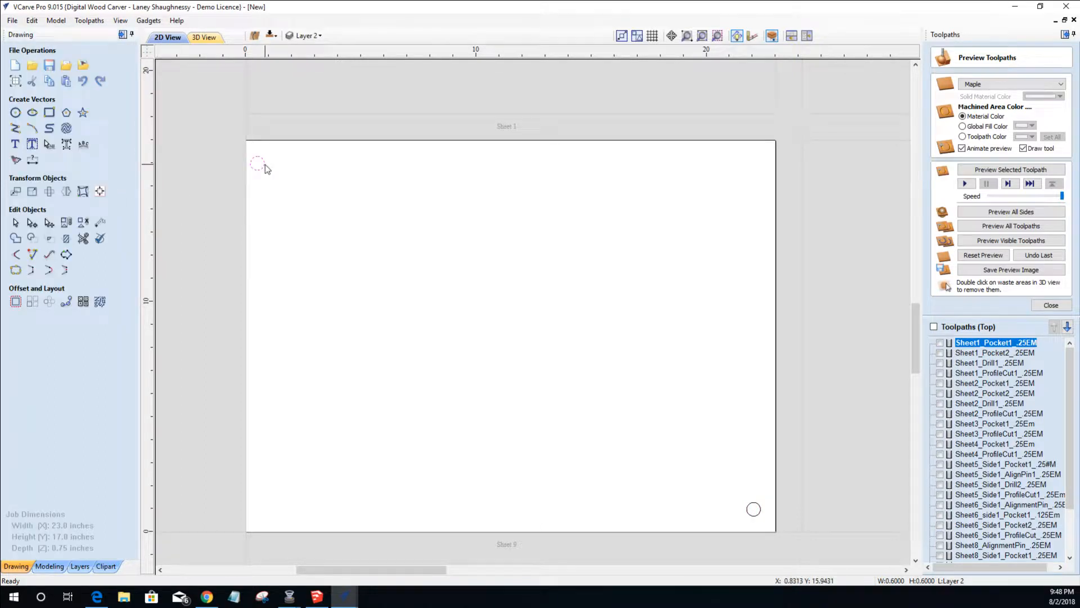
shift+click(759, 509)
right_click(763, 513)
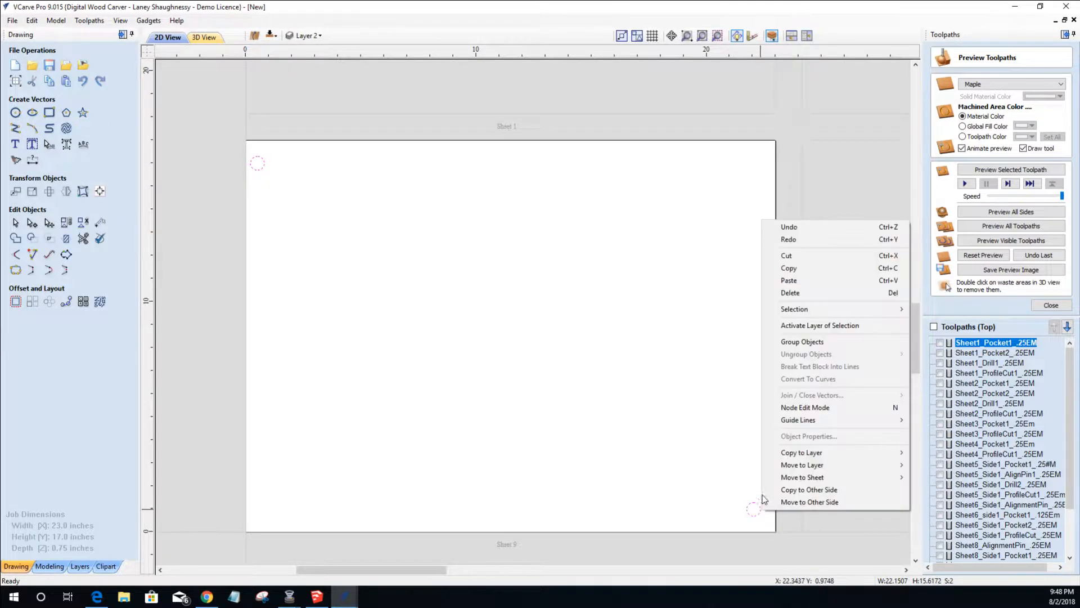
click(791, 490)
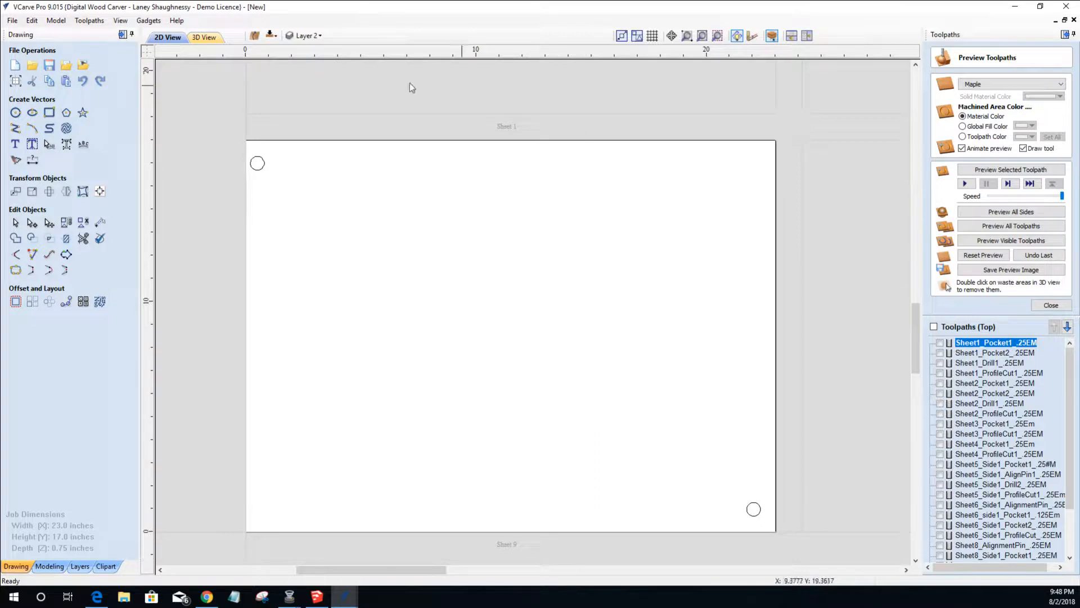
click(271, 35)
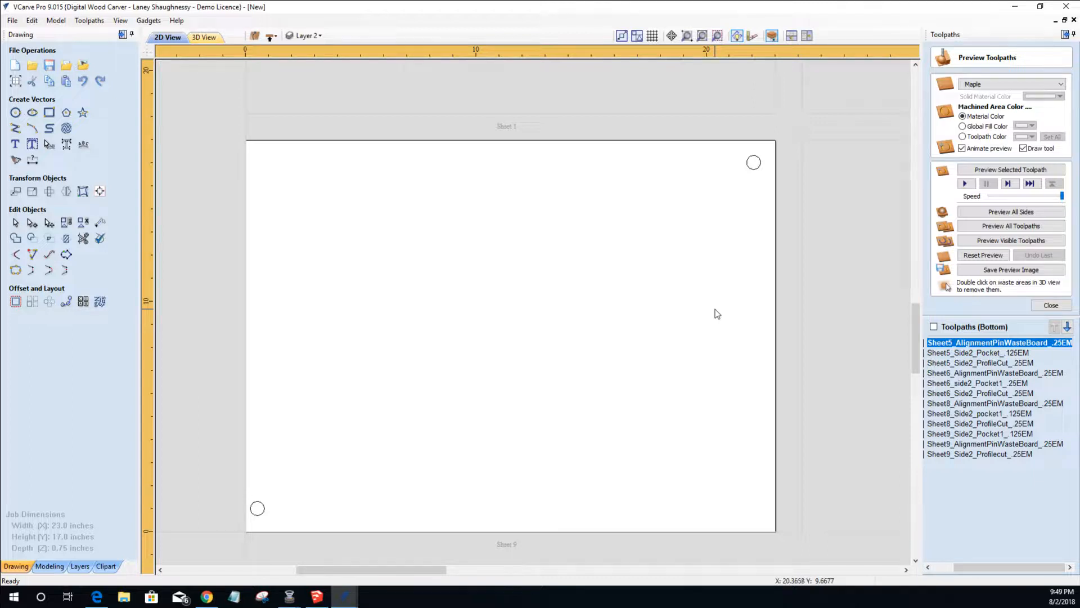
- Sketch a 16.6 by 0.9 inch rectangle with two 0.3 by 1.0 inch rectangles across its upper edge, and delete all three
click(48, 115)
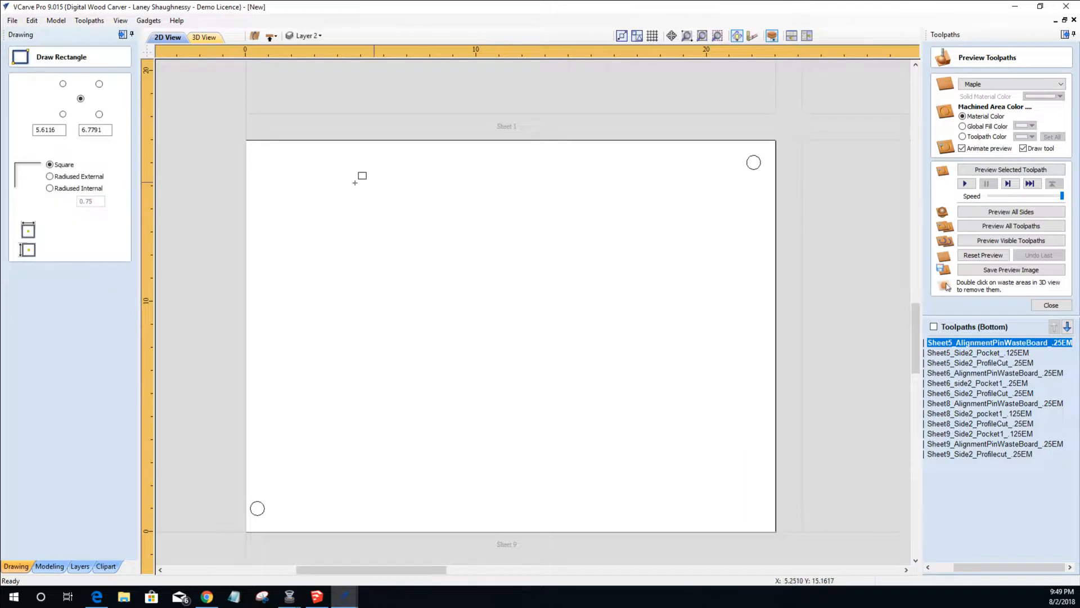
drag(659, 231, 702, 223)
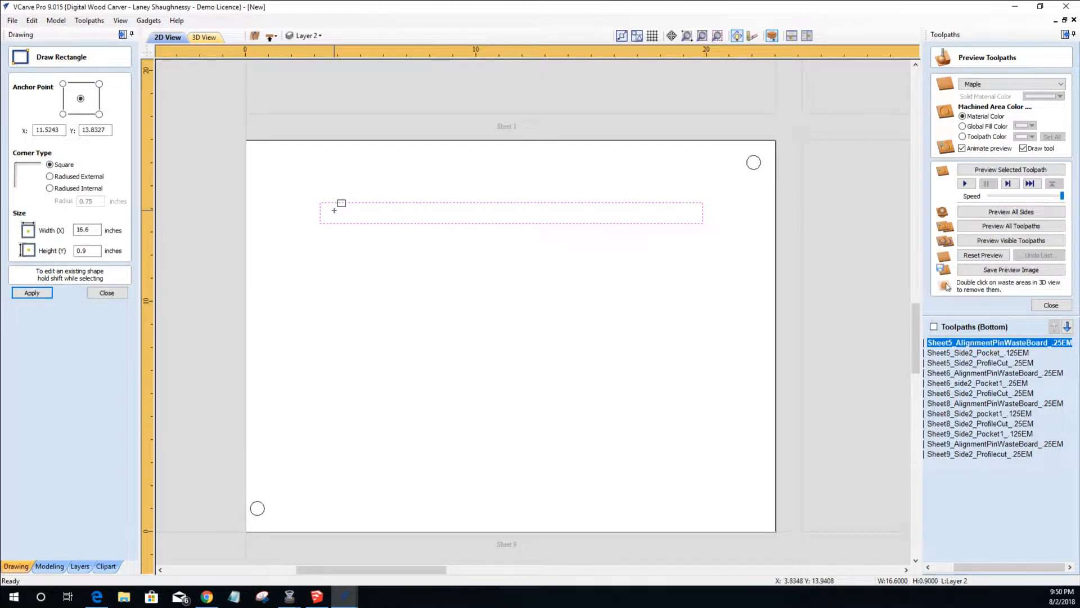
drag(335, 193, 341, 188)
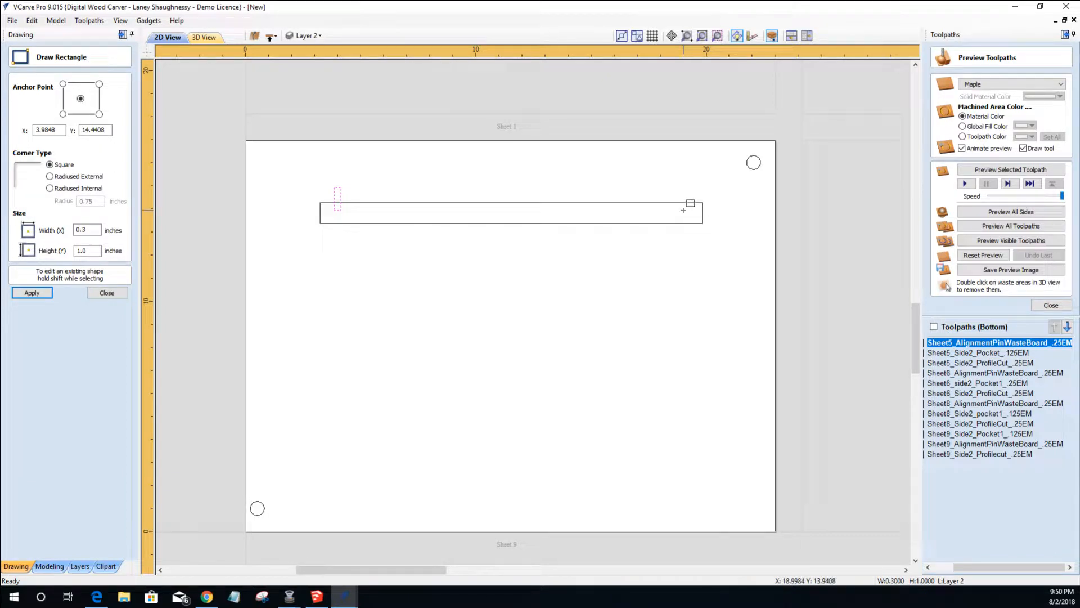
drag(684, 210, 692, 186)
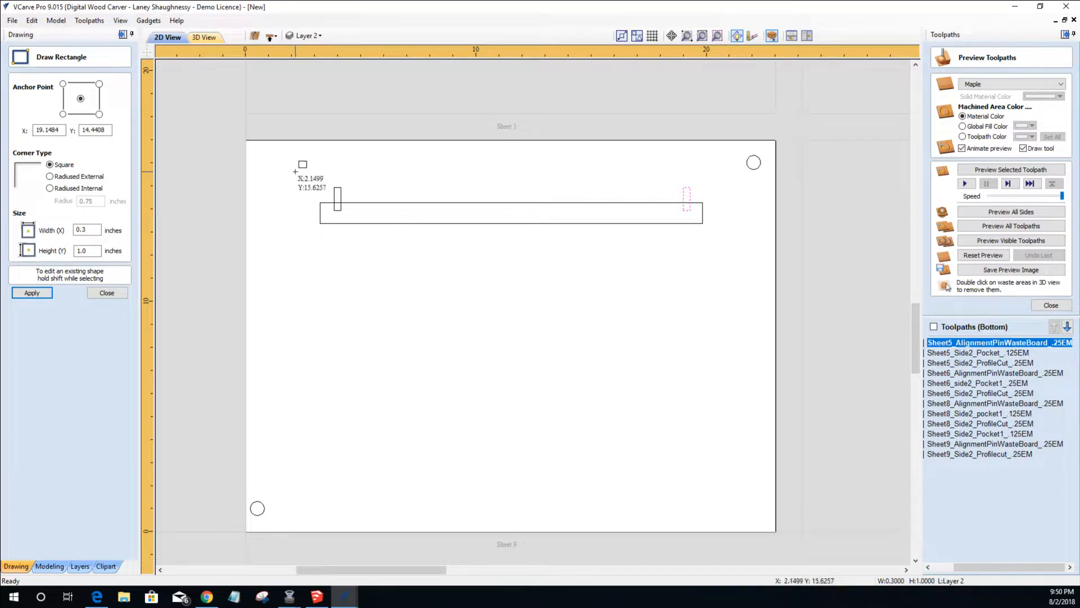
click(107, 293)
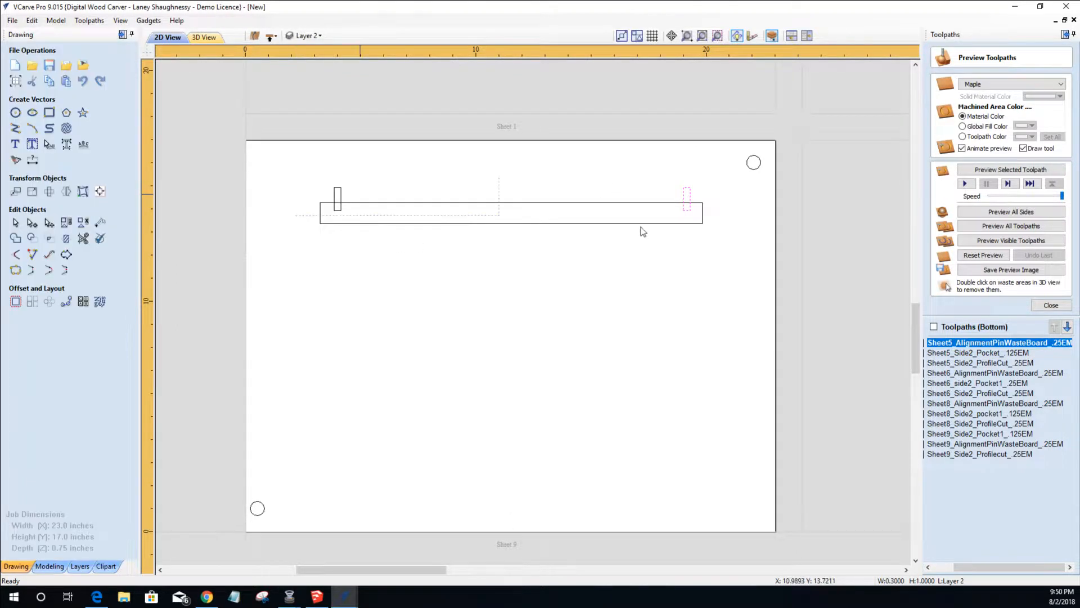
key(ctrl+a)
key(Delete)
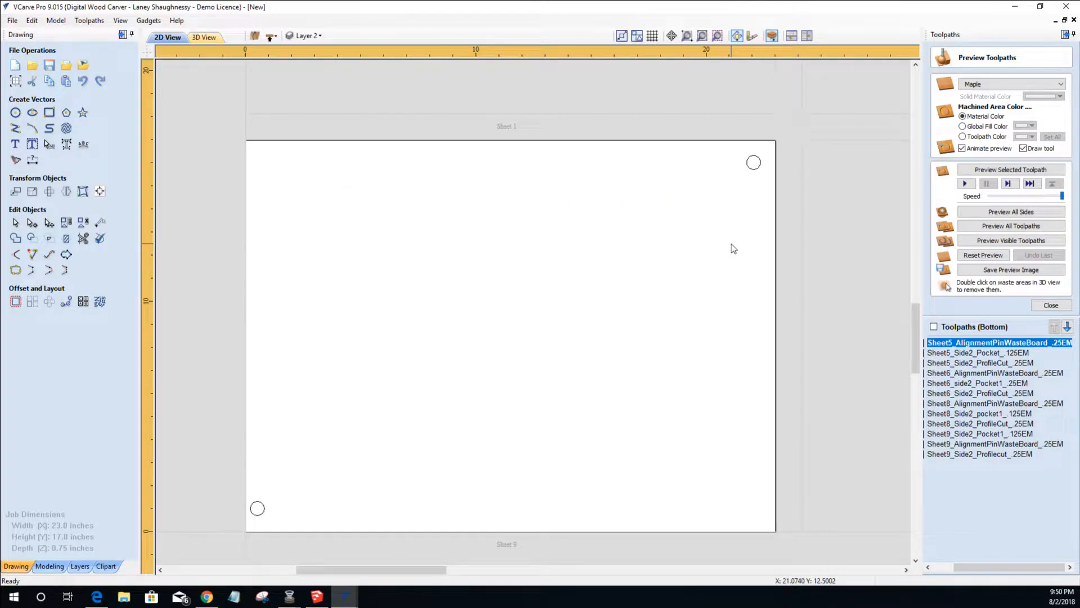
- Compare the positions of the two corner circles between the top and bottom sides of the sheet
click(270, 36)
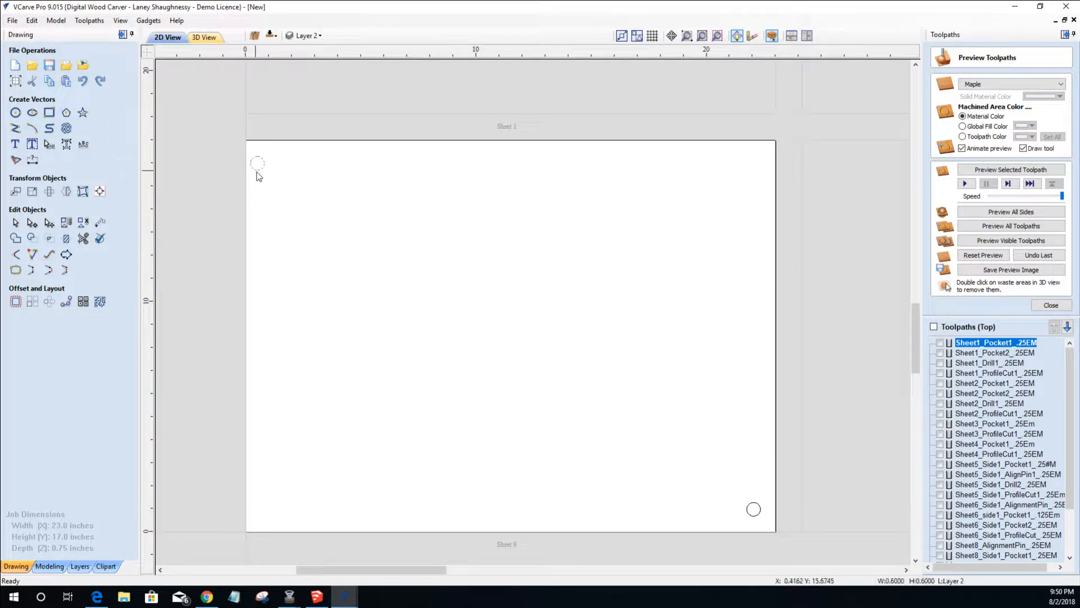
click(755, 515)
click(261, 169)
click(756, 508)
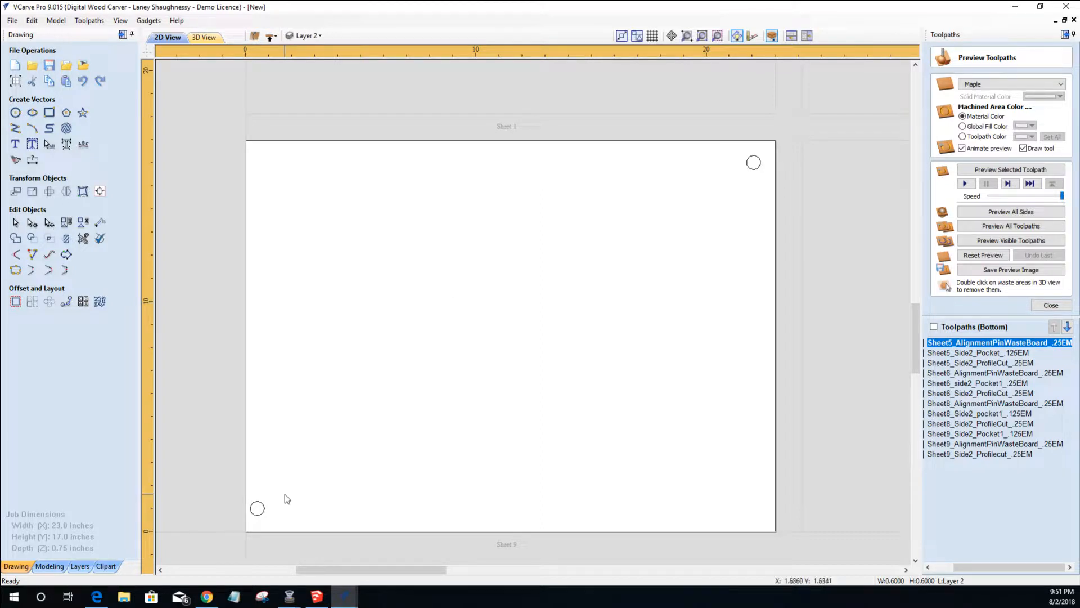
click(270, 35)
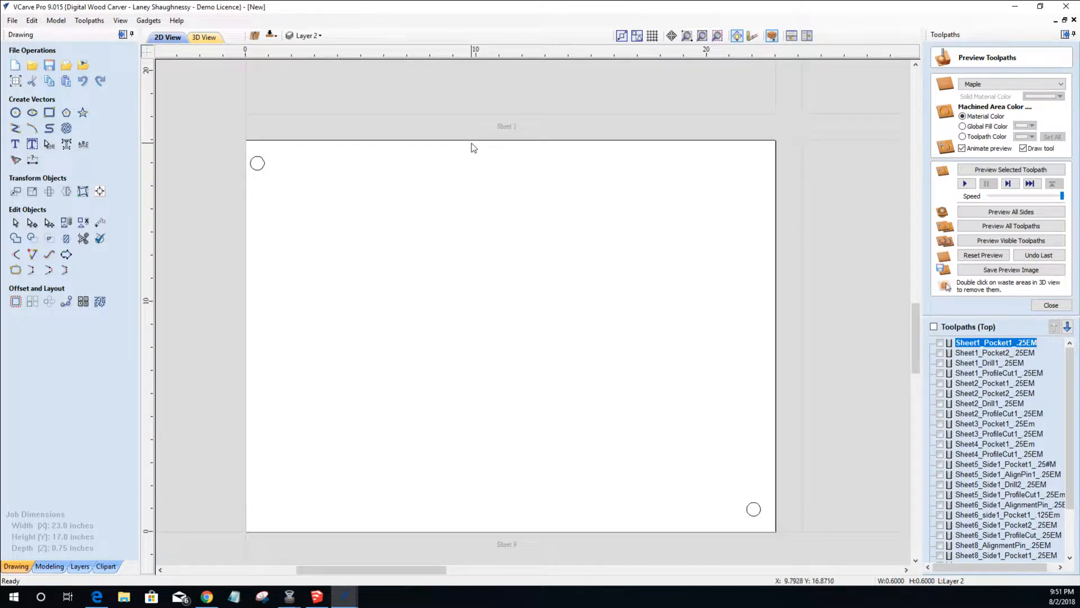
click(270, 35)
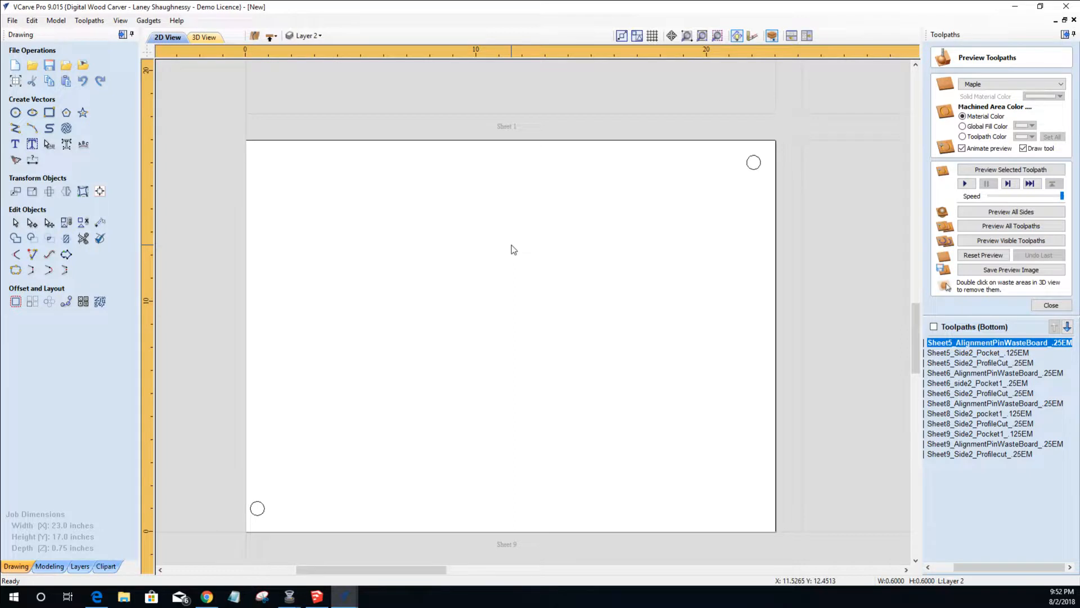
- Draw a tall rectangle against the outside of the sheet's left edge and a 22 by 3.25 inch rectangle flush beneath its lower edge
scroll(359, 267, down, 4)
scroll(308, 329, up, 2)
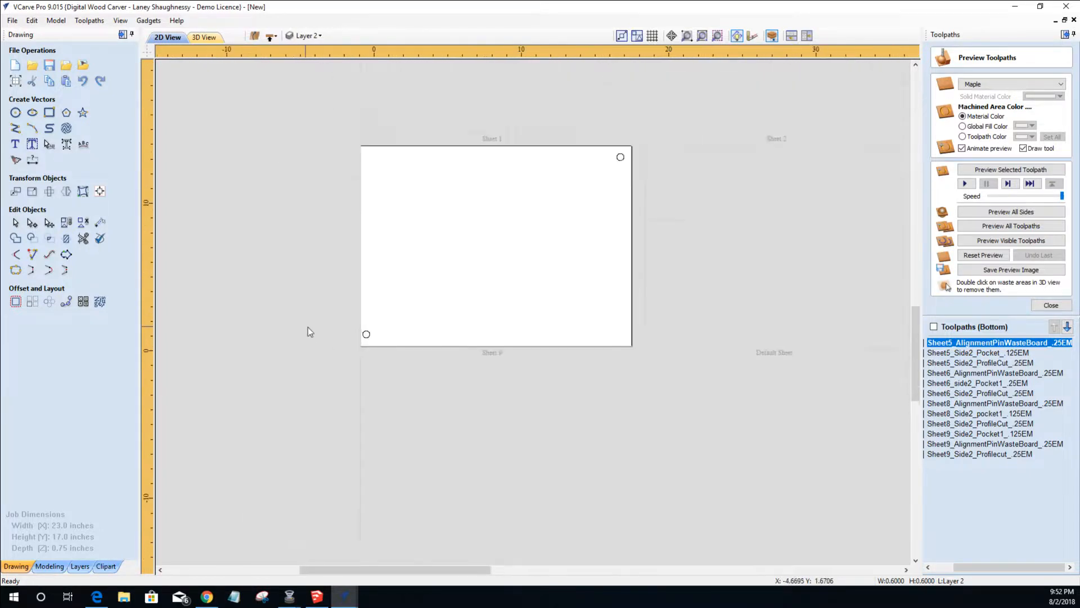
scroll(309, 328, up, 1)
scroll(398, 351, down, 1)
click(49, 112)
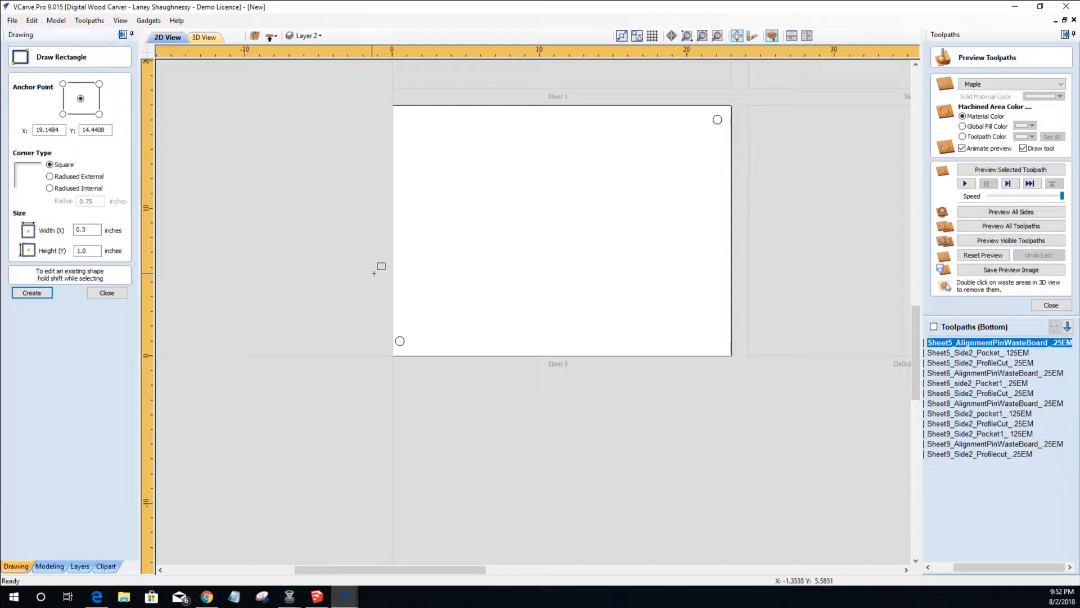
drag(390, 404, 365, 273)
drag(559, 374, 720, 403)
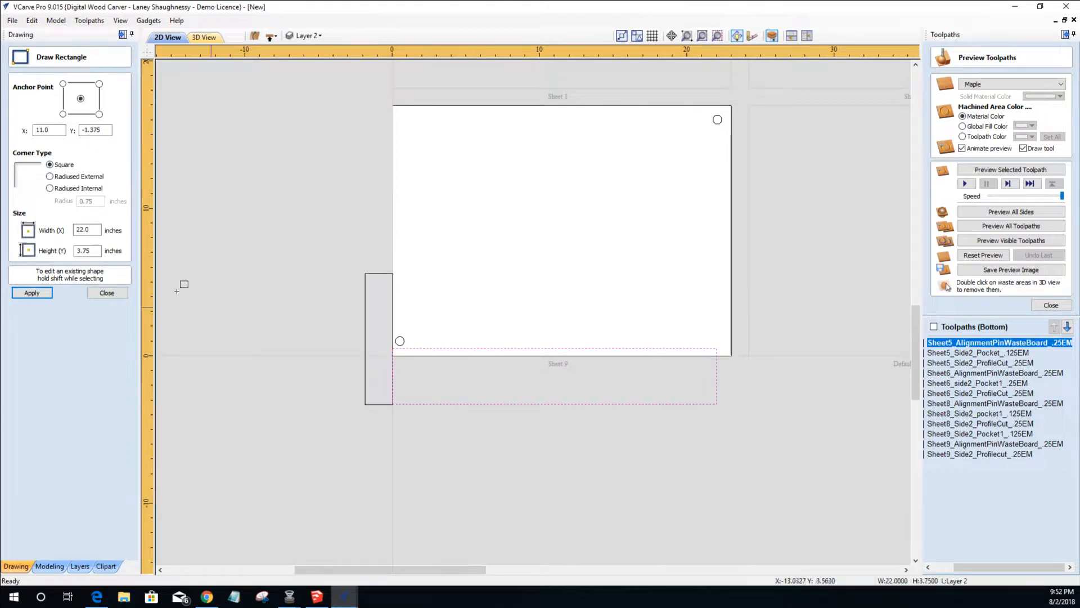
click(107, 293)
click(555, 346)
drag(554, 344, 555, 356)
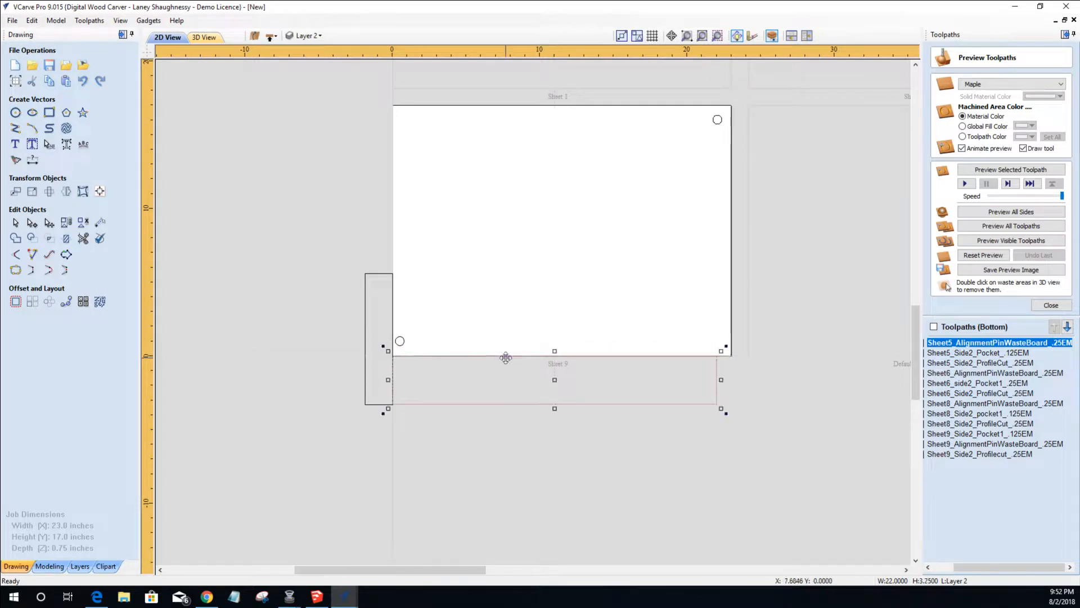
- Draw a small circle centred on the sheet's lower-left corner at X 0, Y 0, where the two rectangles meet
scroll(506, 358, up, 3)
scroll(345, 342, up, 2)
scroll(354, 340, up, 2)
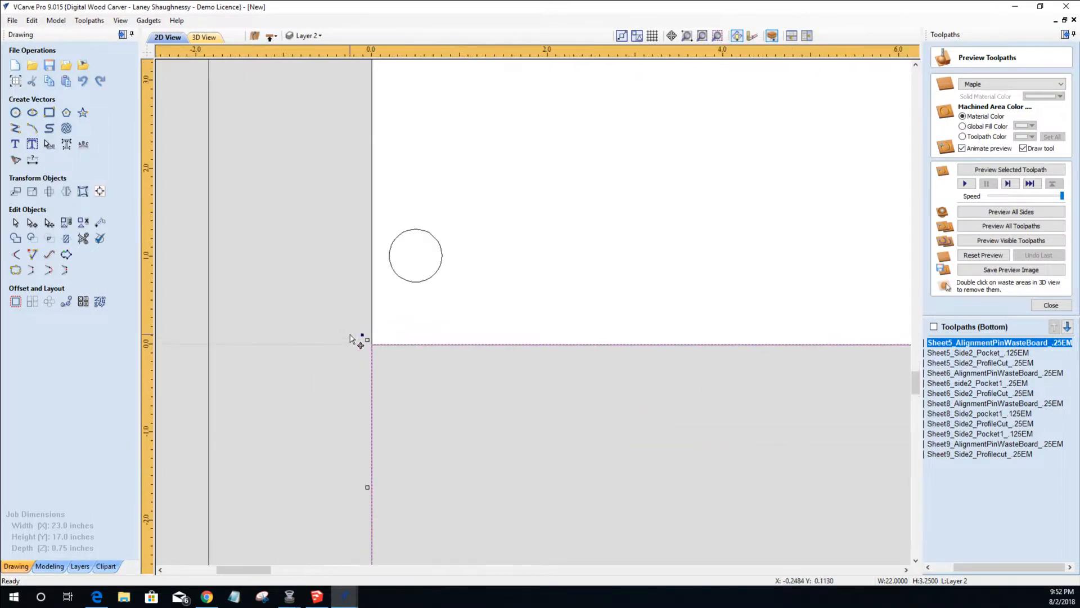
scroll(361, 339, down, 1)
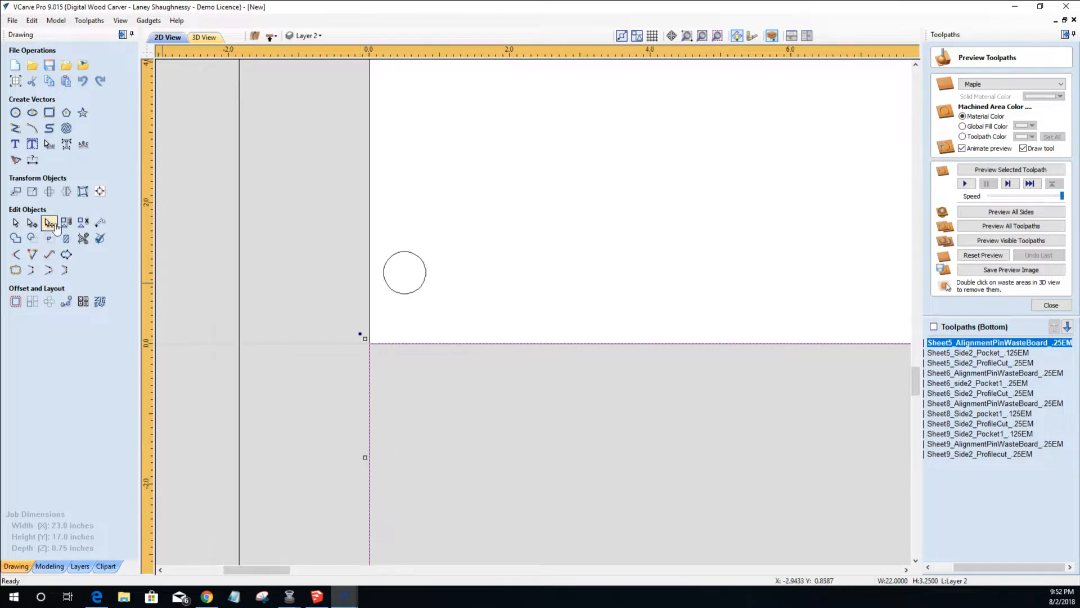
click(16, 112)
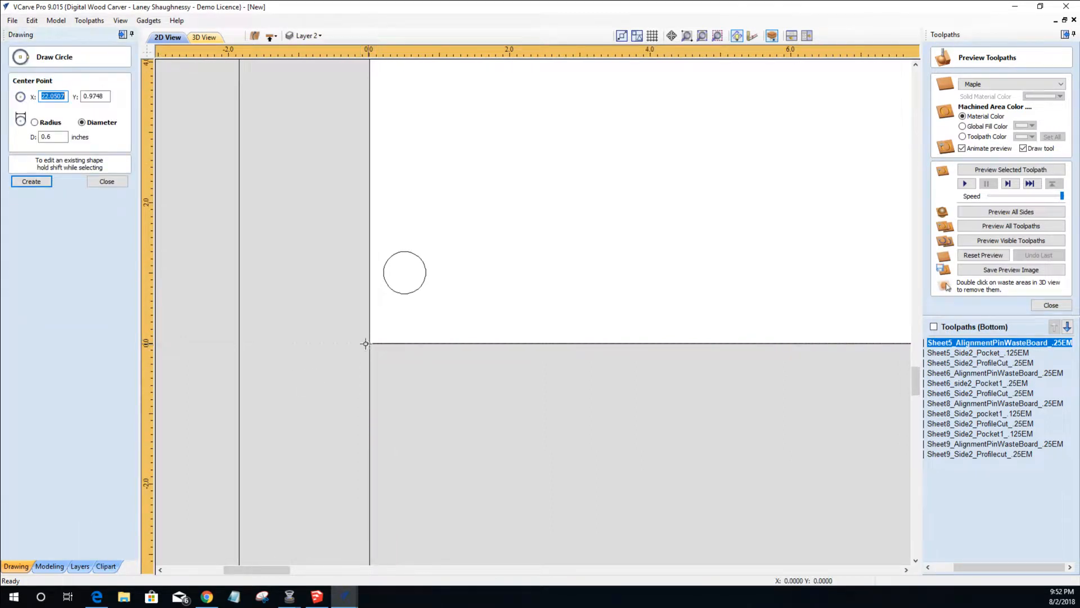
click(377, 354)
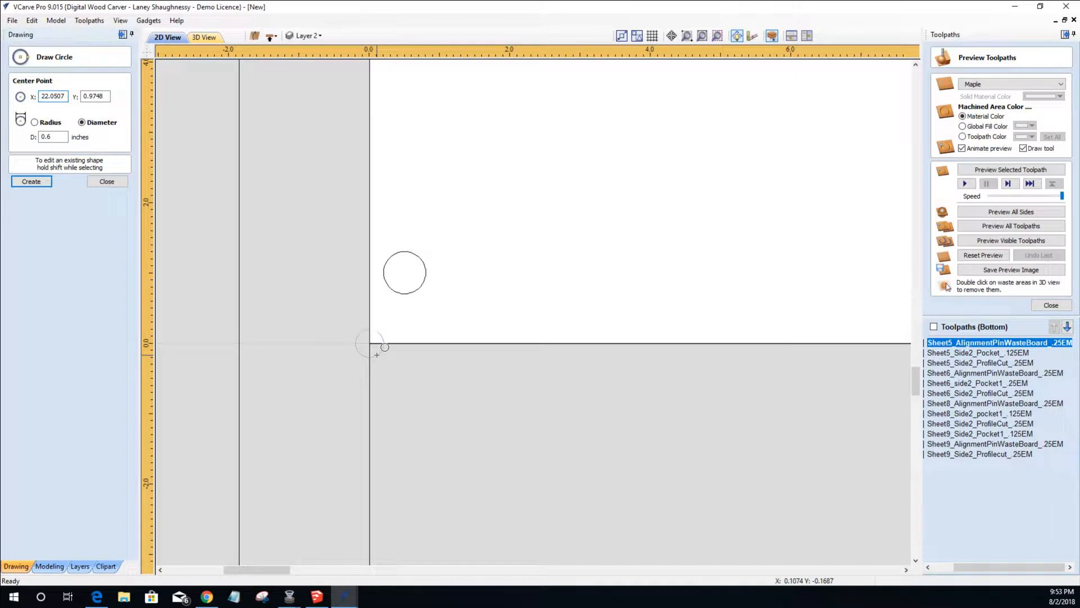
click(98, 183)
- Trim the circle's arc inside the sheet and the rectangle lines inside the circle, leaving a rounded relief at the fence corner
click(84, 239)
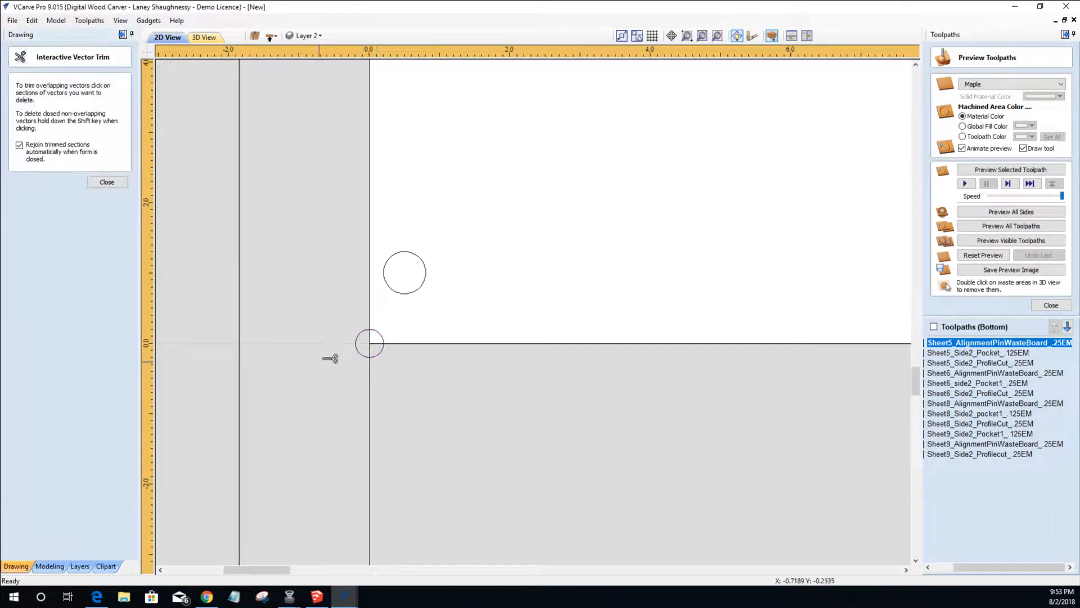
click(371, 336)
key(ctrl+z)
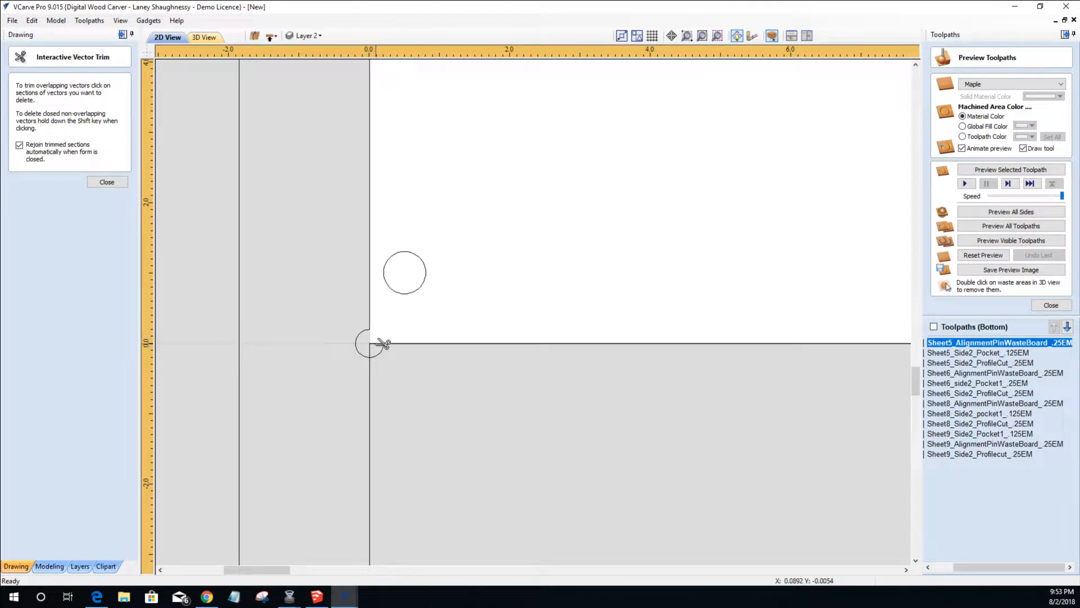
scroll(381, 344, up, 3)
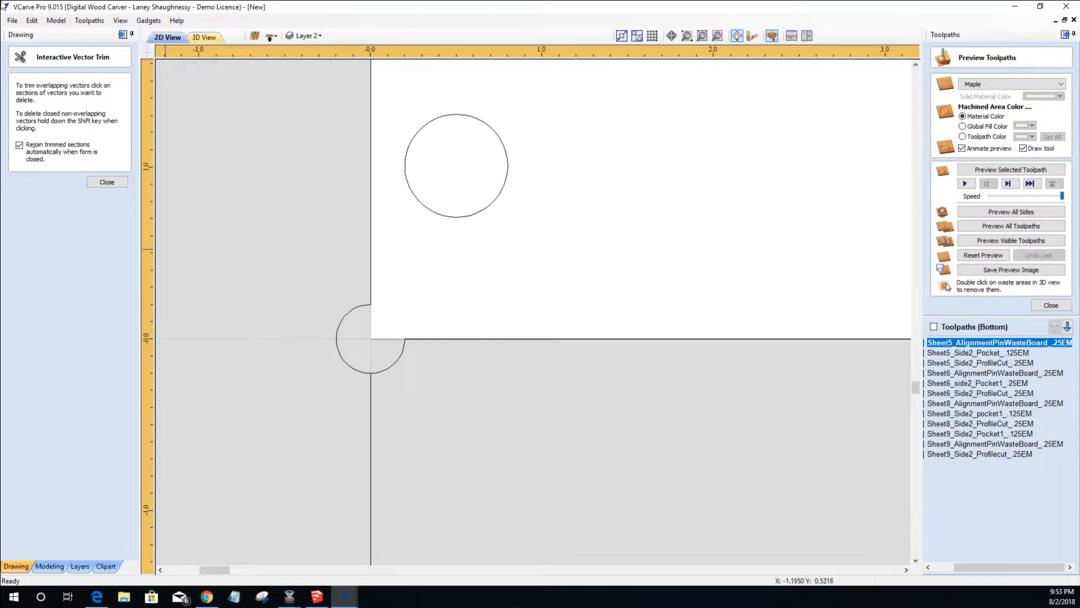
click(121, 182)
scroll(224, 332, down, 5)
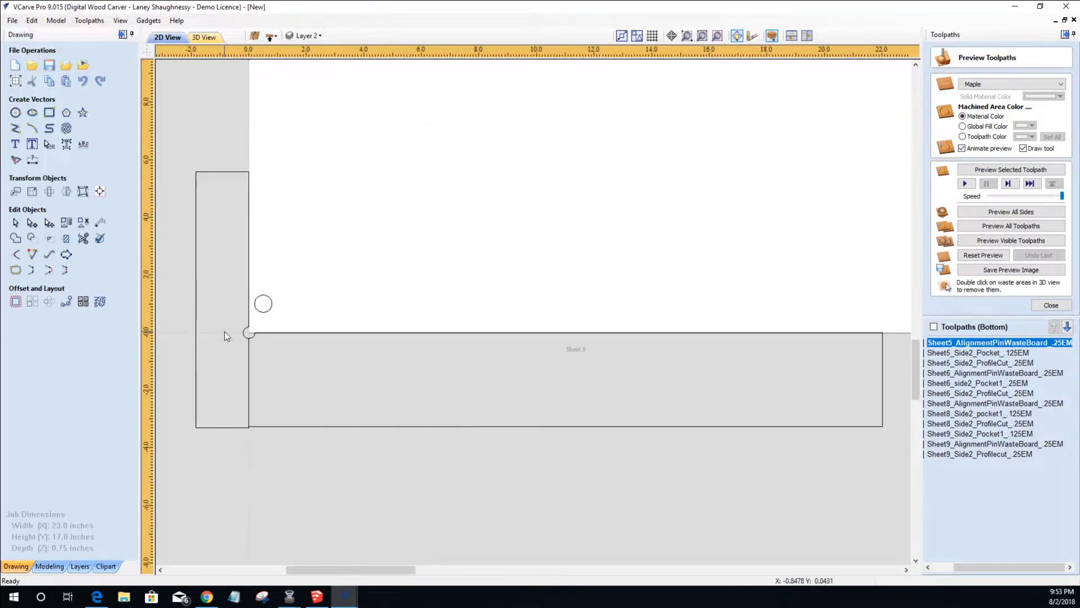
scroll(224, 332, down, 3)
scroll(220, 368, up, 2)
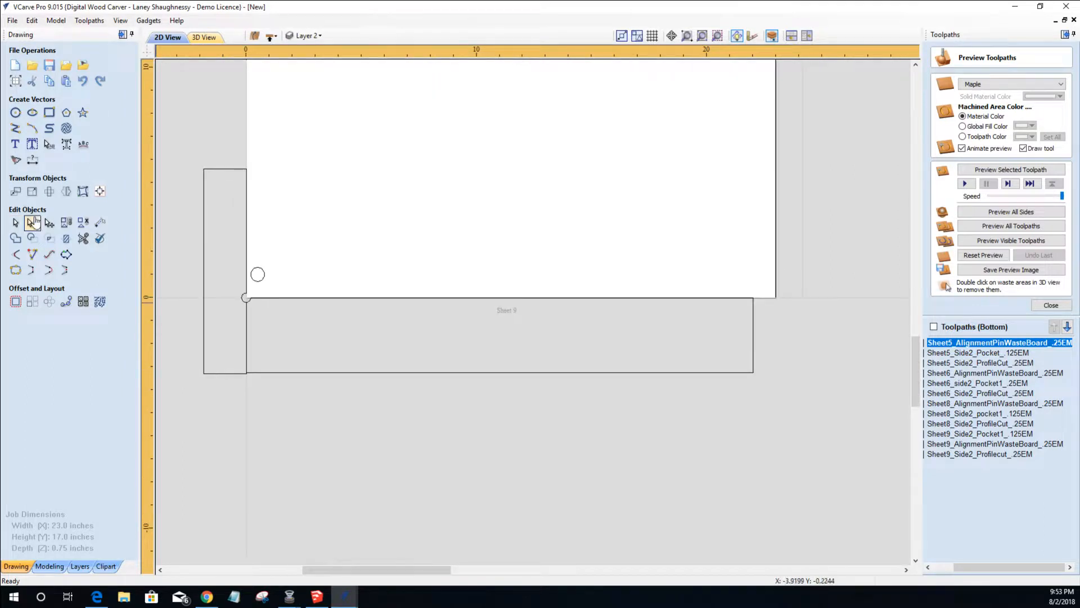
- Trim away the shared edge between the two fence rectangles to form a single L-shaped outline
click(82, 238)
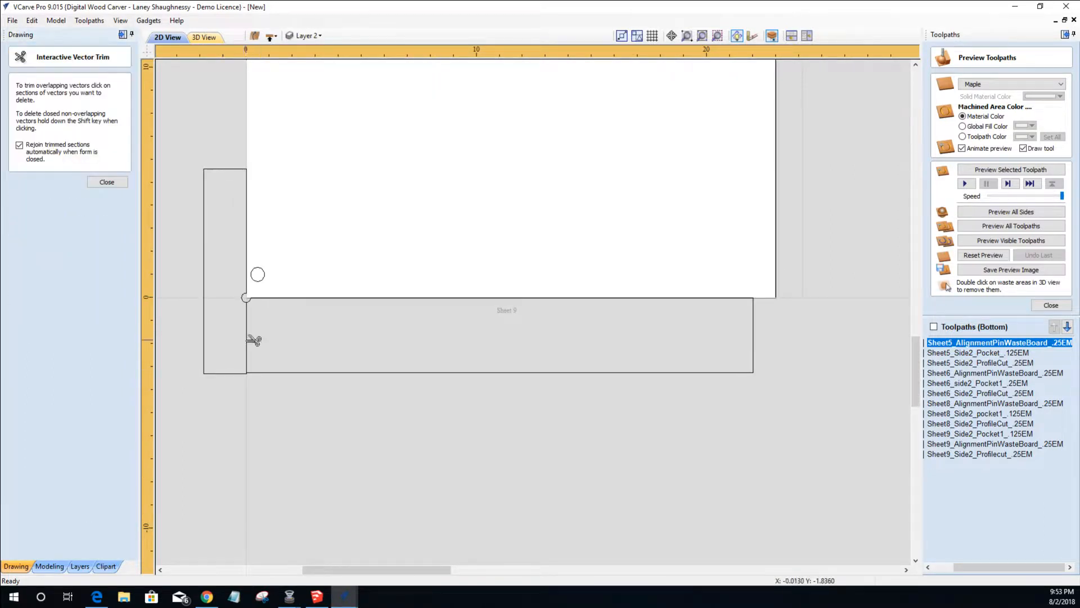
click(247, 340)
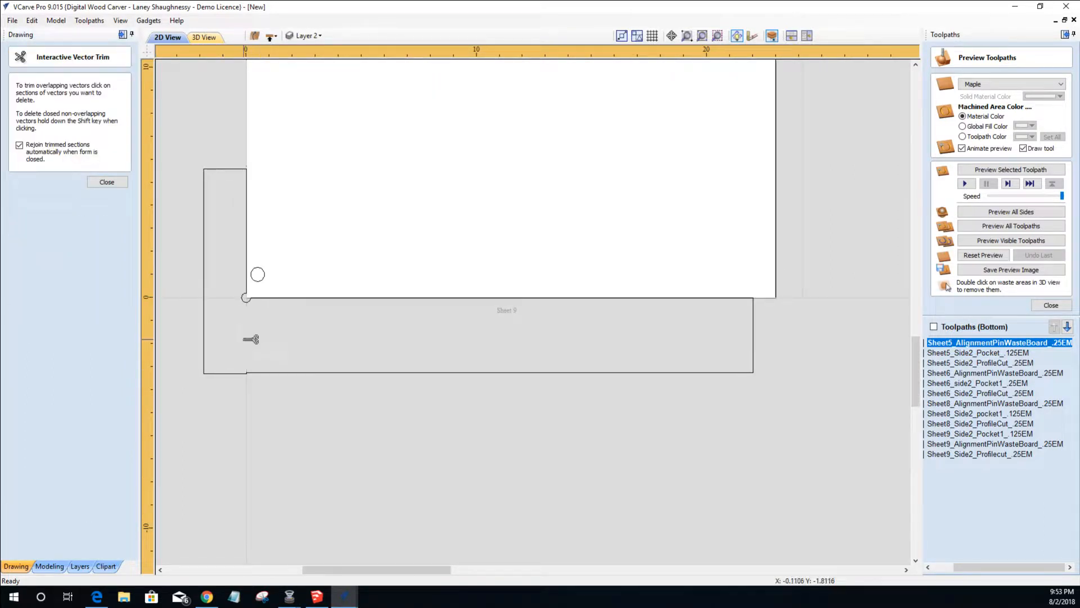
click(98, 182)
- Select the L-shaped fence outline and examine its fit and rounded relief at the sheet's lower-left corner
scroll(265, 370, down, 4)
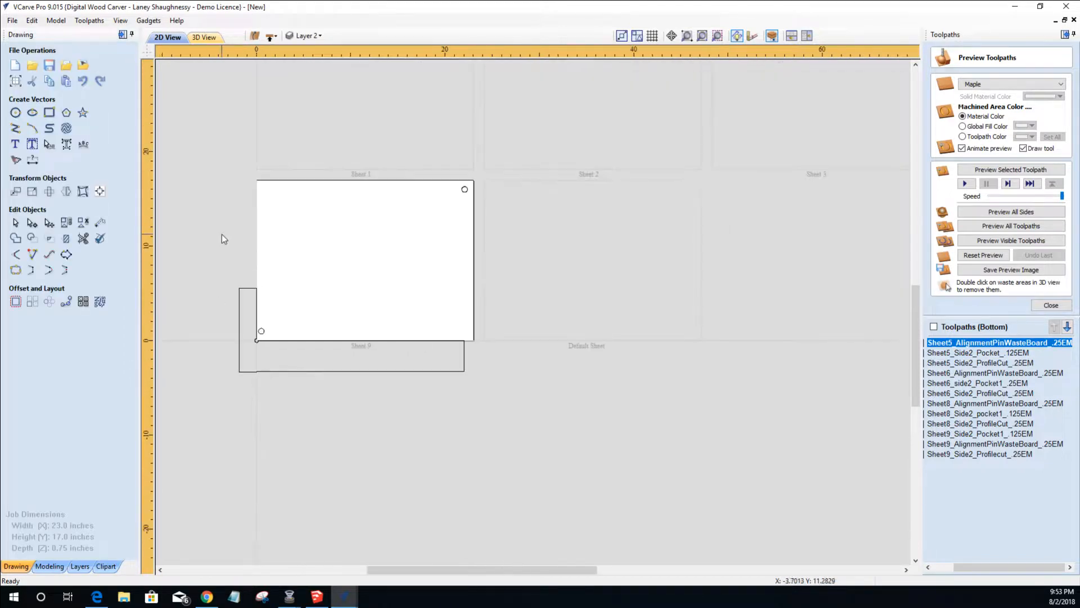
scroll(223, 234, up, 1)
scroll(322, 377, up, 1)
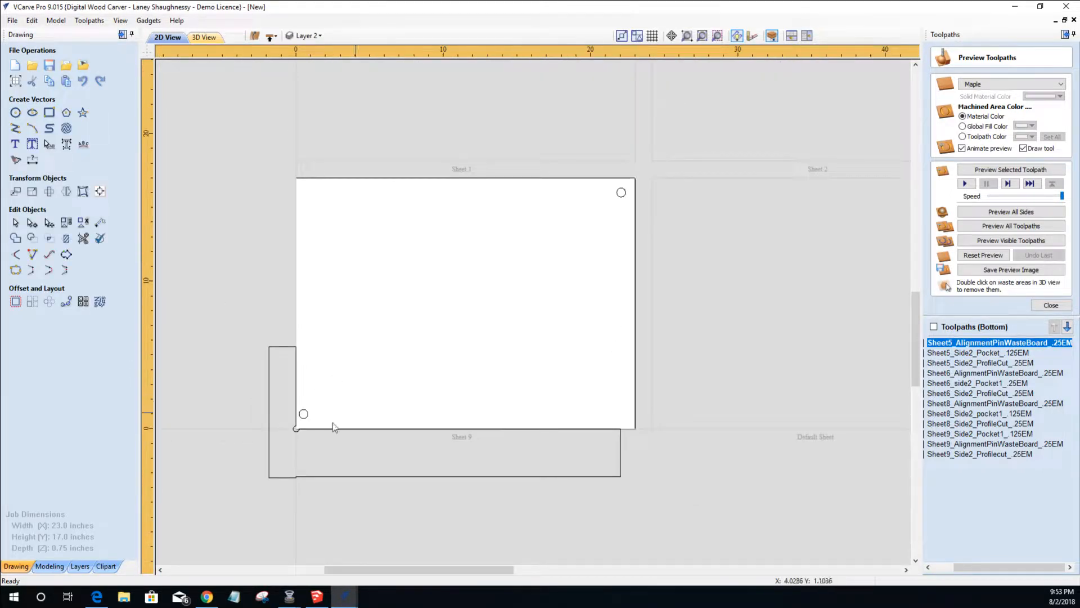
scroll(290, 438, up, 6)
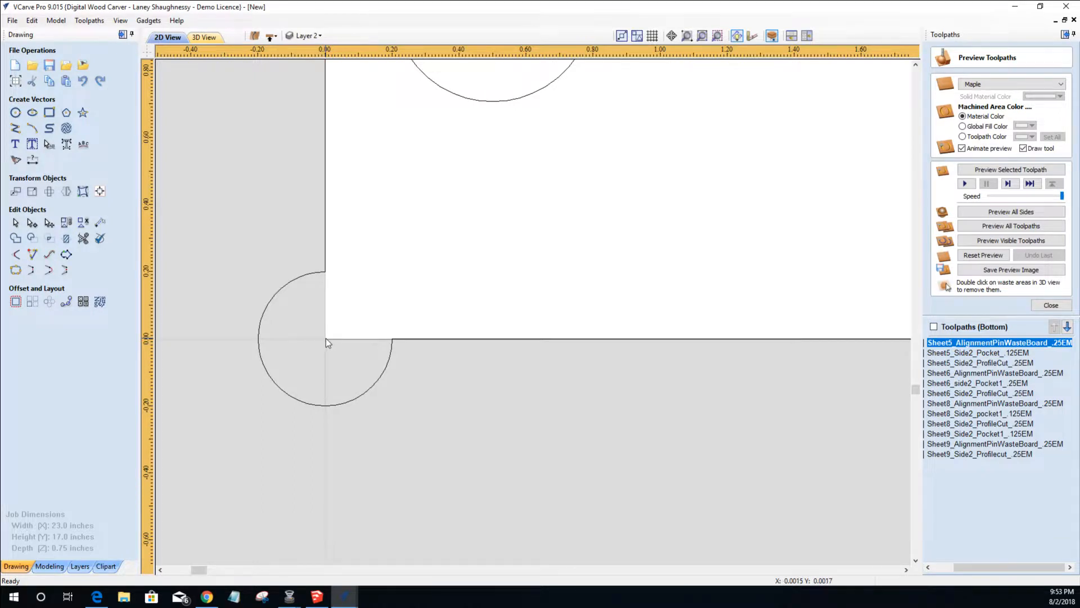
scroll(326, 338, down, 6)
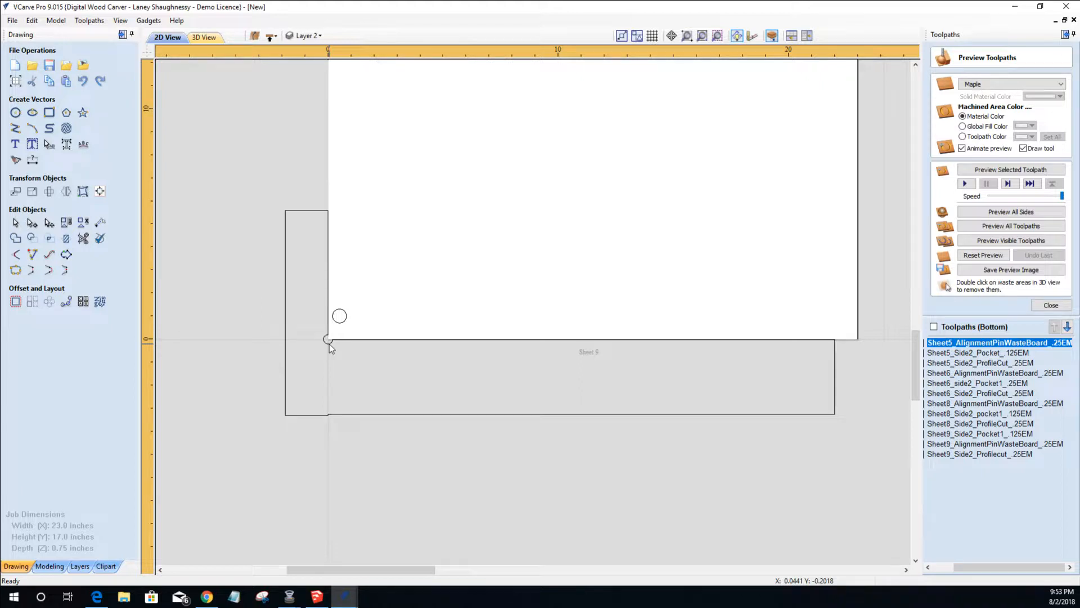
click(292, 416)
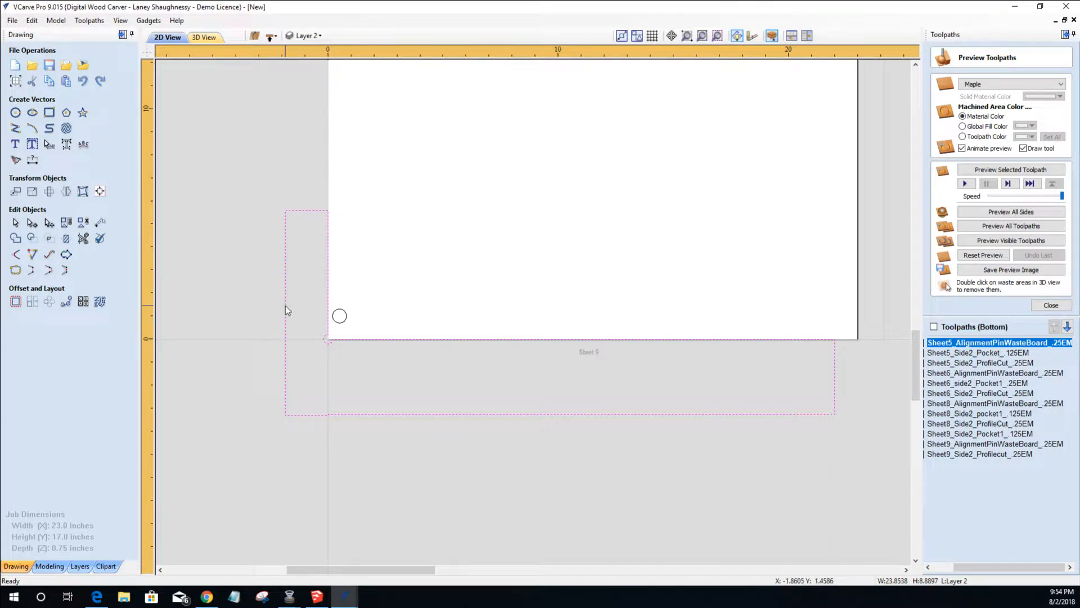
scroll(329, 343, up, 5)
scroll(332, 342, up, 4)
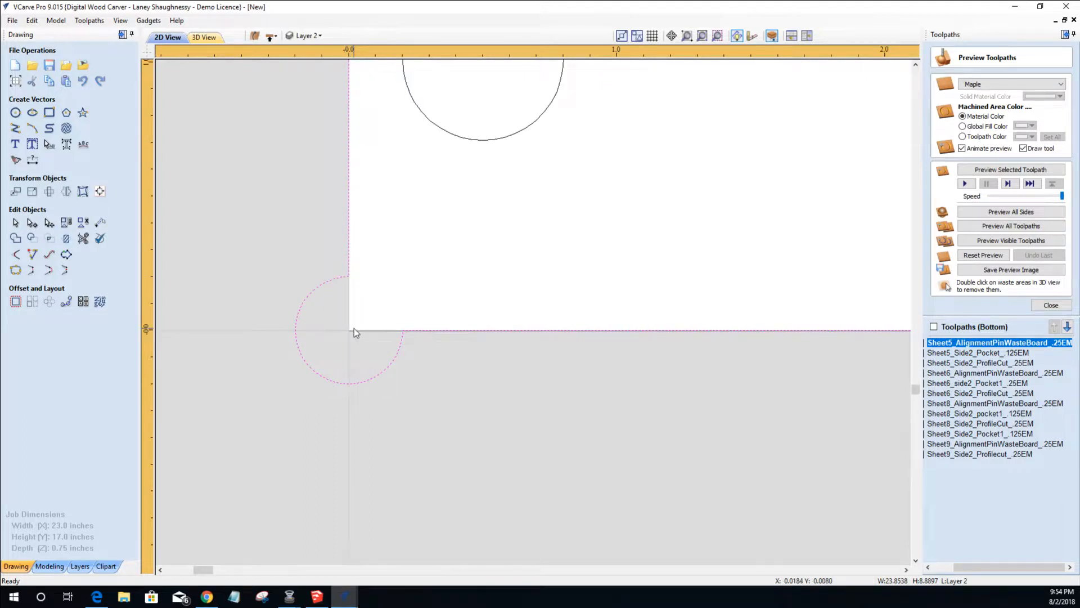
scroll(353, 328, down, 6)
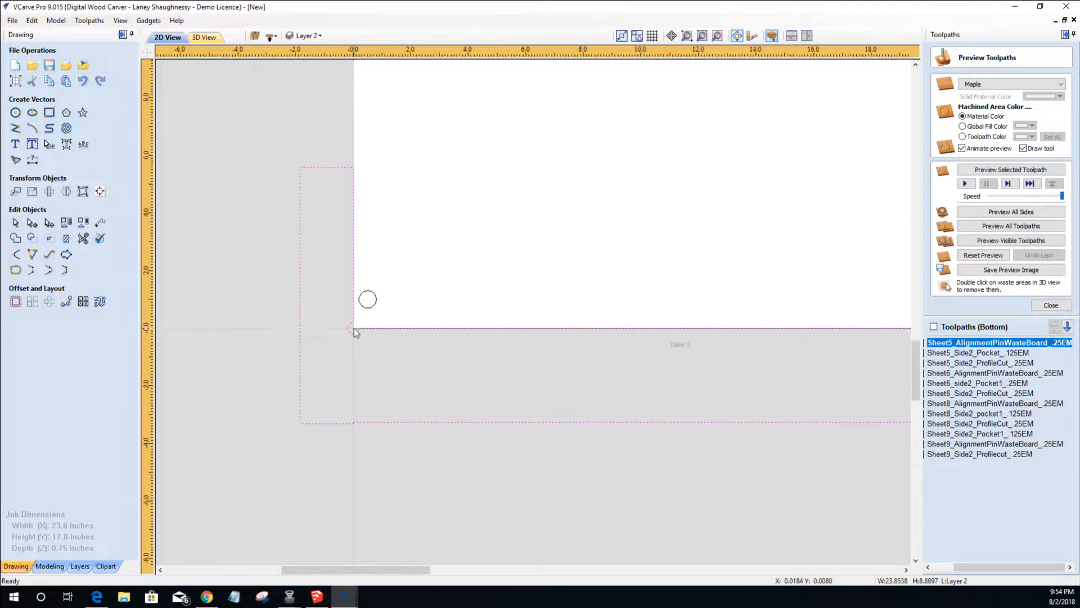
scroll(353, 329, down, 3)
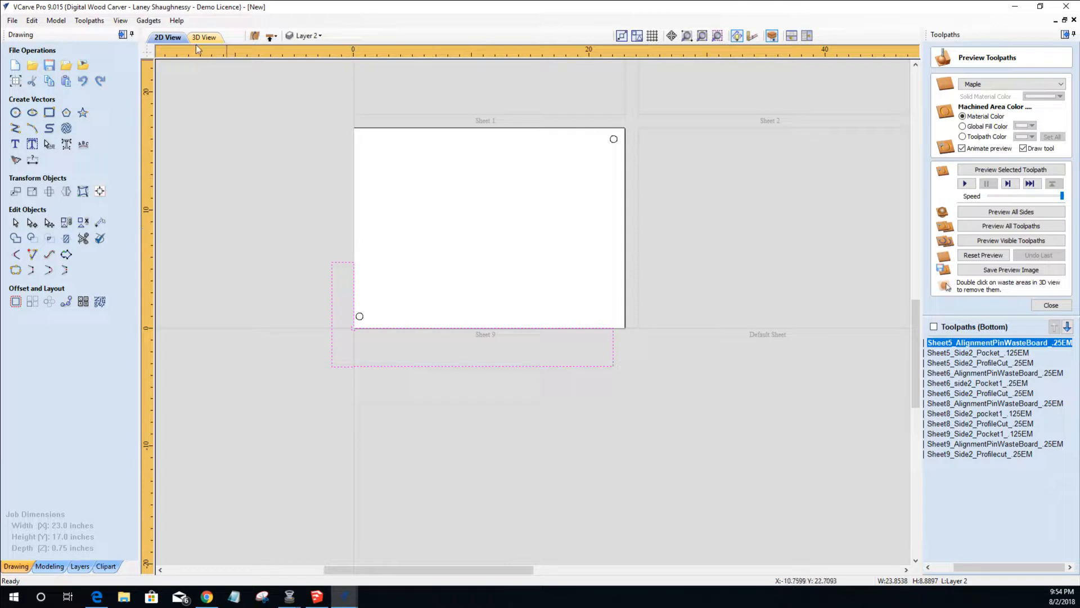
- Make the guide lines visible in the 2D view
click(121, 21)
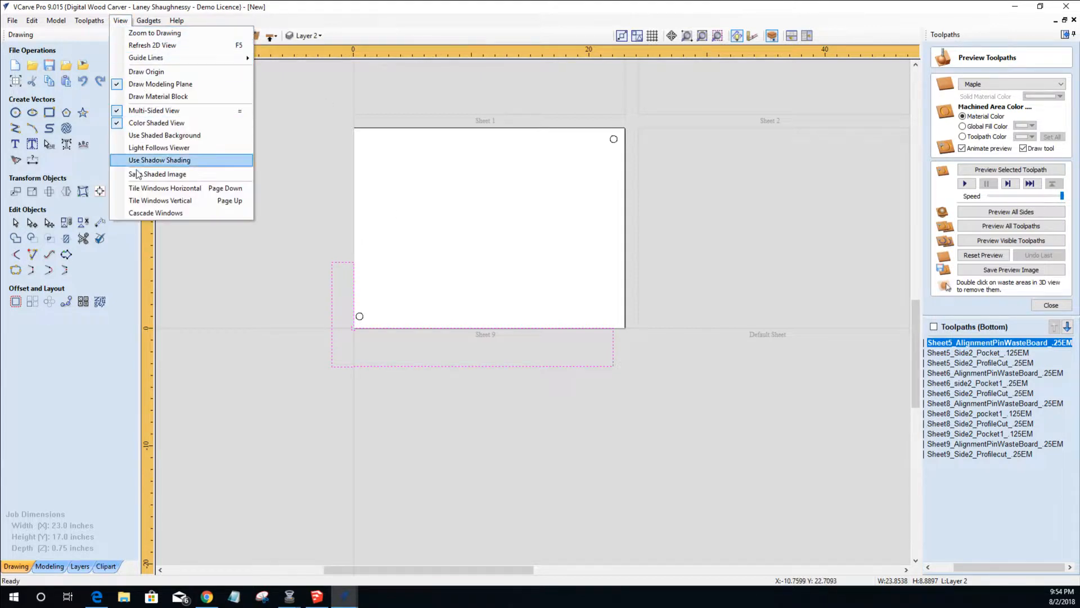
mouse_move(135, 58)
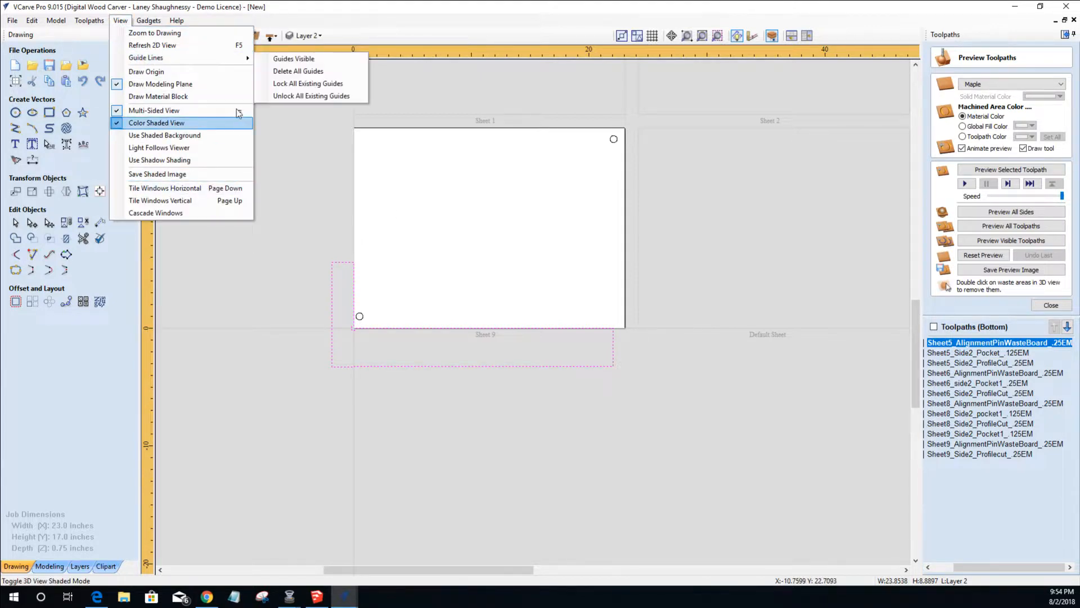
click(304, 58)
- Examine the guide lines near the sheet's corners against the alignment circles and the corner fence
scroll(360, 131, up, 3)
scroll(361, 131, up, 3)
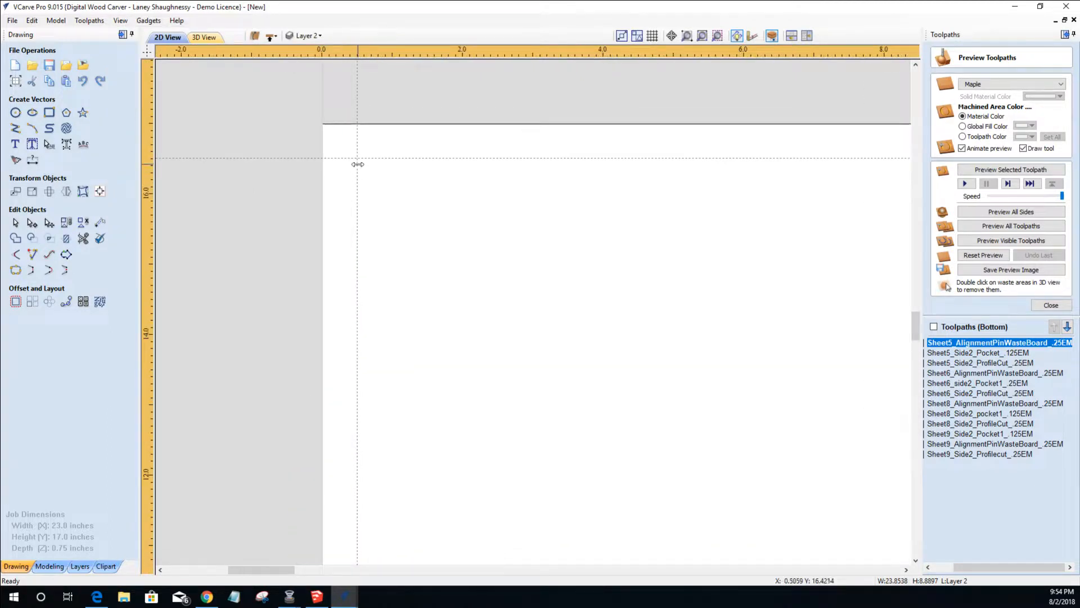
scroll(355, 155, down, 4)
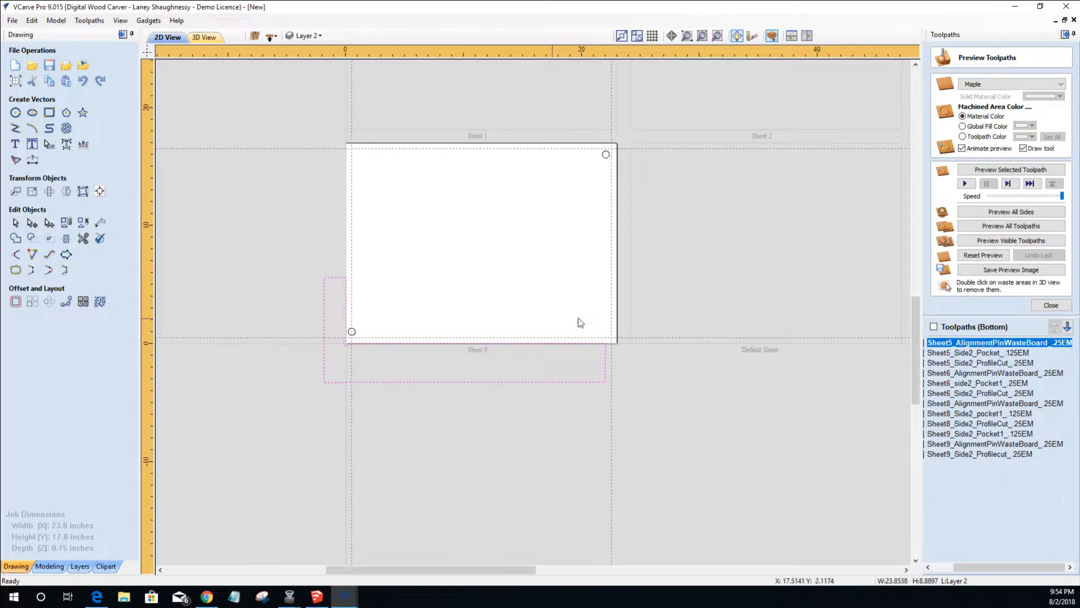
scroll(613, 342, up, 3)
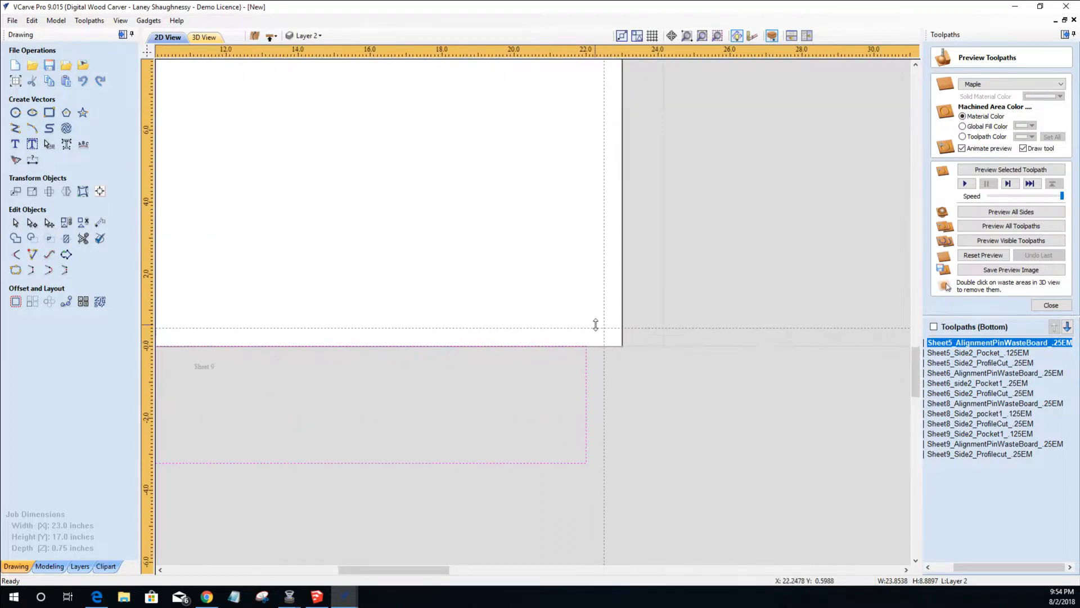
scroll(601, 325, down, 5)
scroll(598, 229, up, 5)
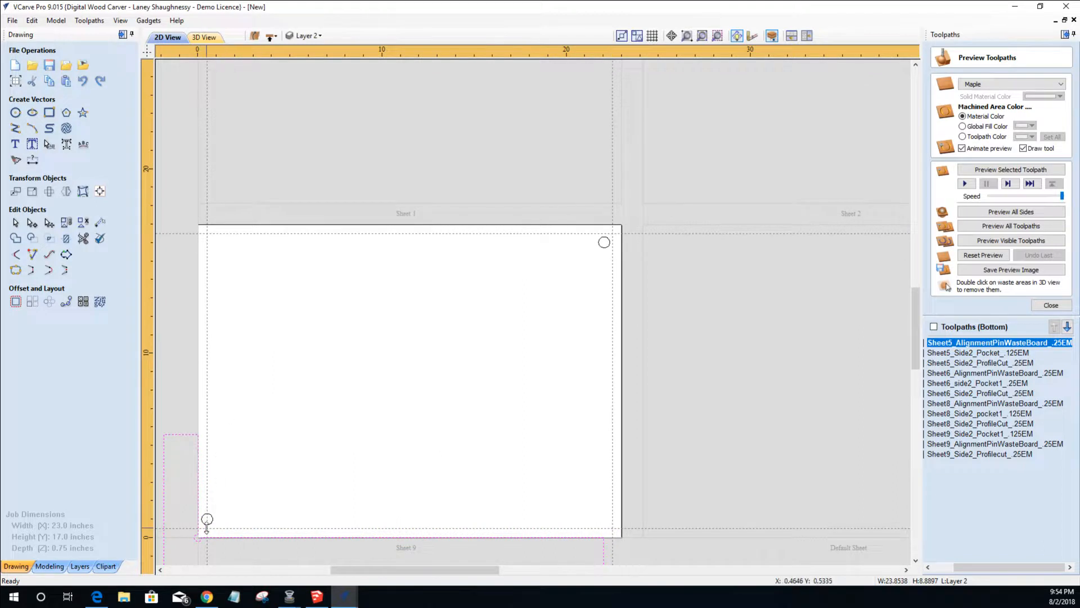
scroll(207, 523, down, 5)
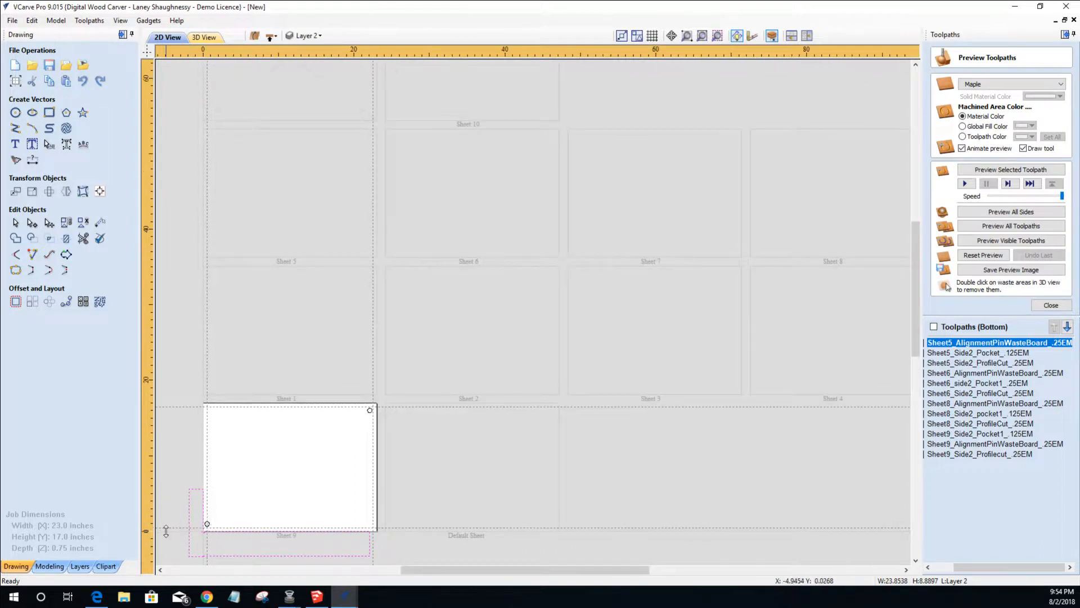
scroll(191, 512, up, 5)
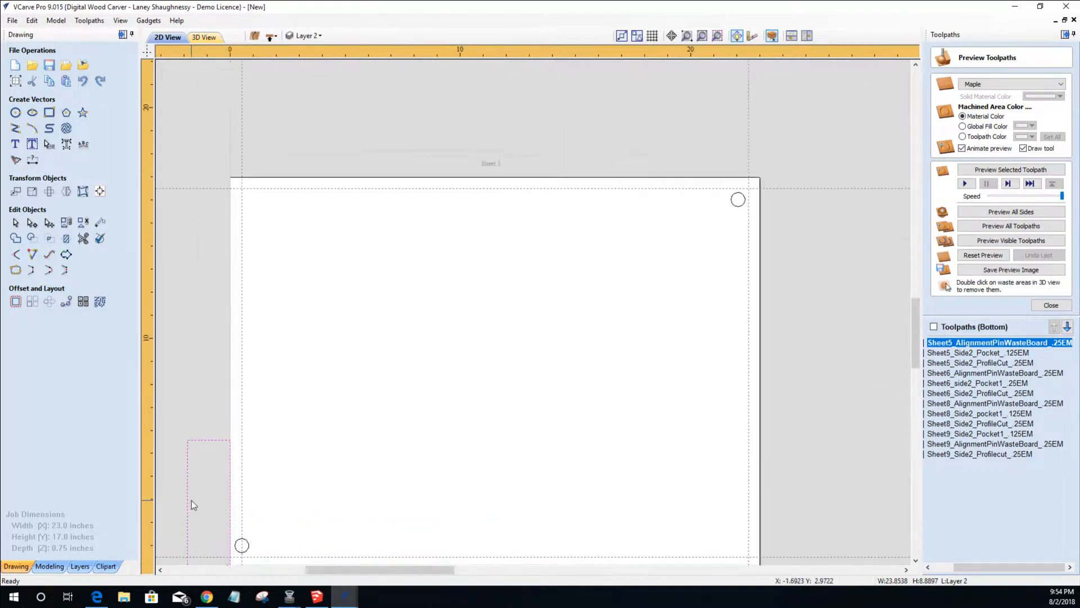
scroll(192, 505, down, 5)
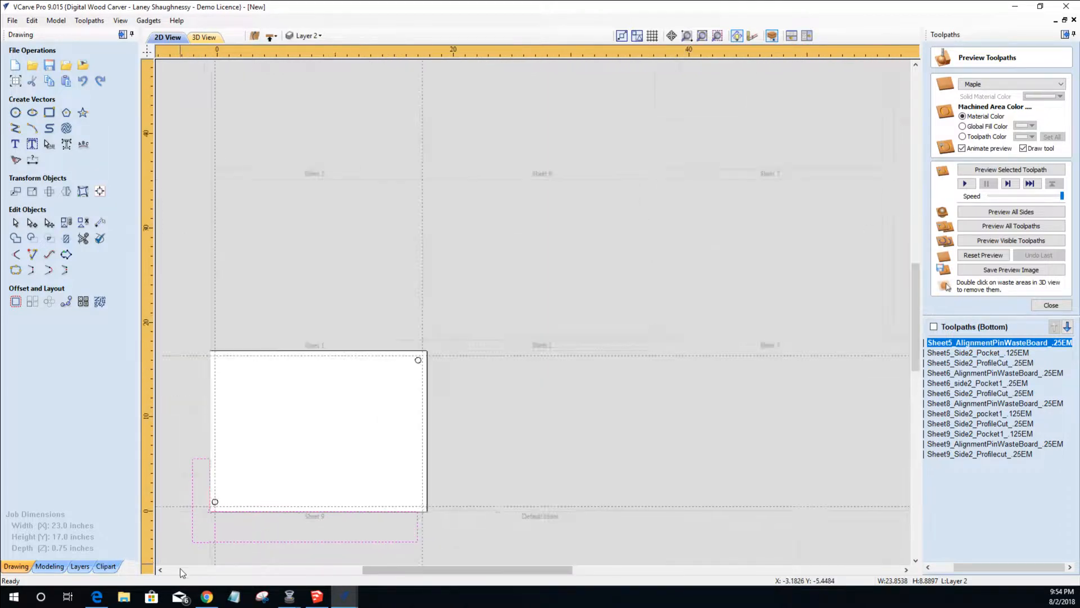
scroll(179, 561, up, 5)
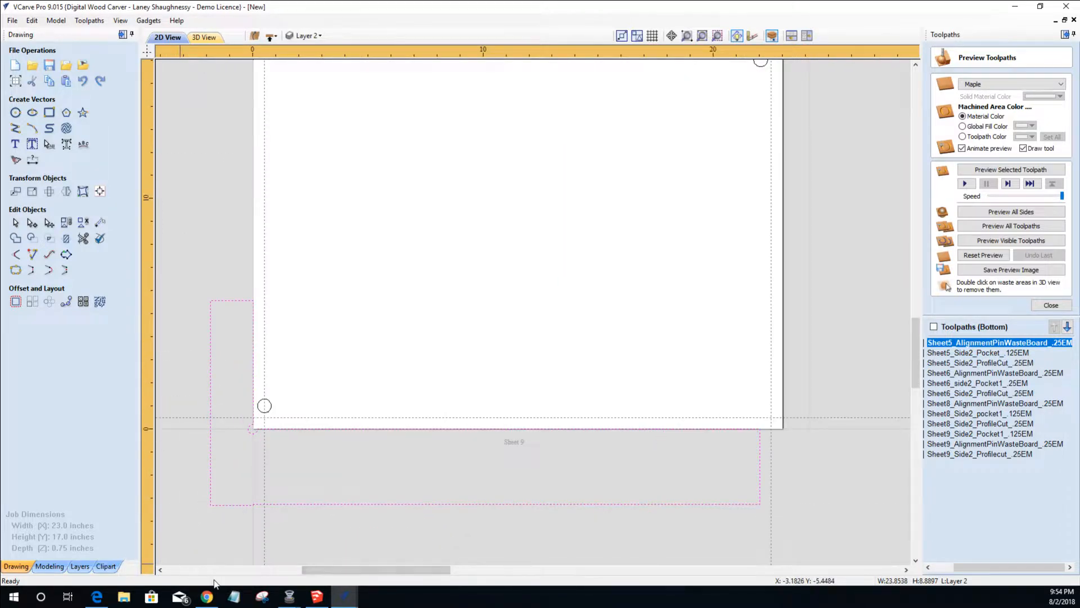
- Inspect the relief at the sheet's X 0, Y 0 corner and delete the L-shaped fence outline
click(236, 504)
scroll(229, 434, up, 8)
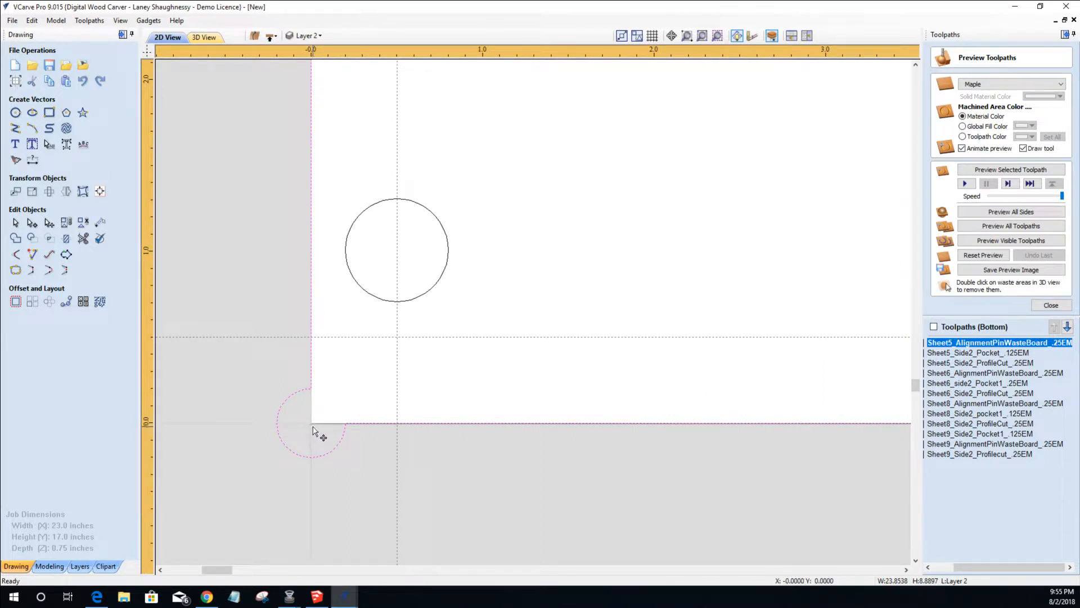
scroll(314, 431, down, 8)
key(Delete)
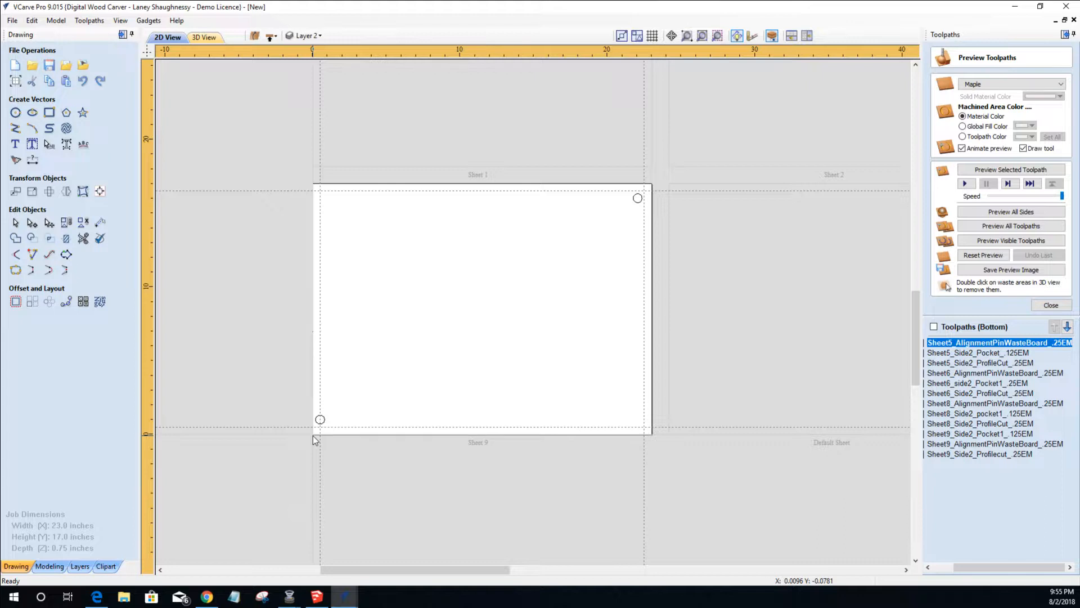
- Examine where the guide lines cross at the sheet's upper-left corner and compare it with the circle placement
scroll(316, 258, up, 2)
scroll(337, 279, down, 2)
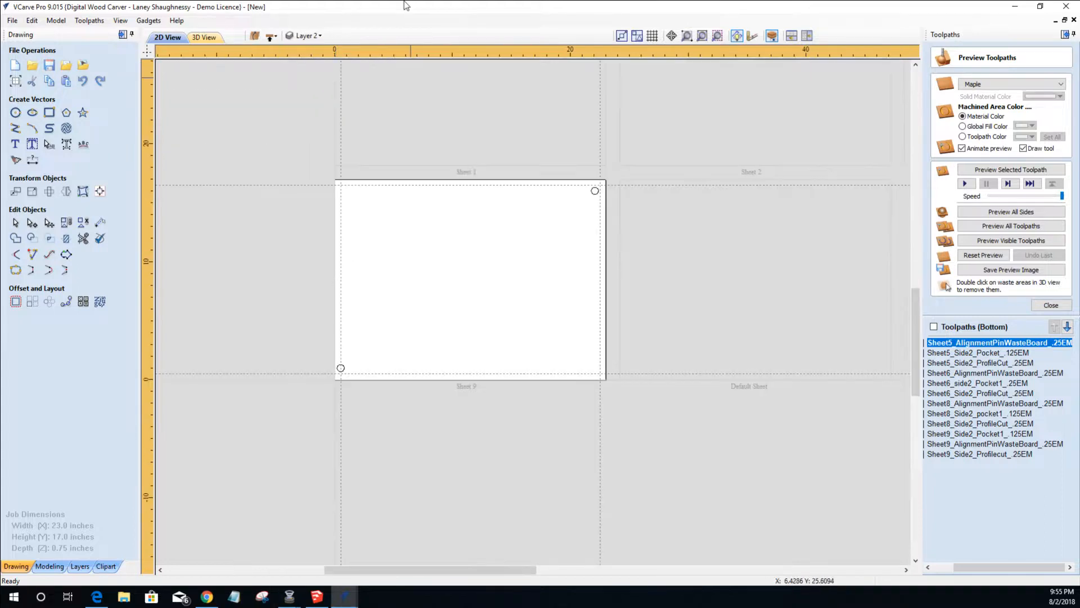
scroll(326, 172, up, 5)
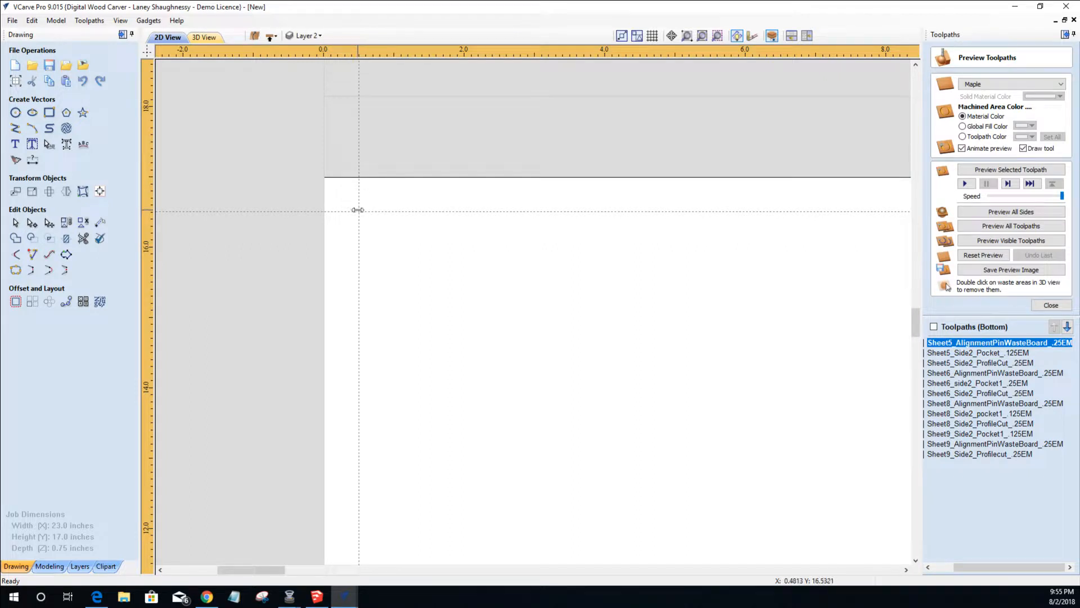
scroll(359, 209, down, 5)
scroll(359, 210, down, 1)
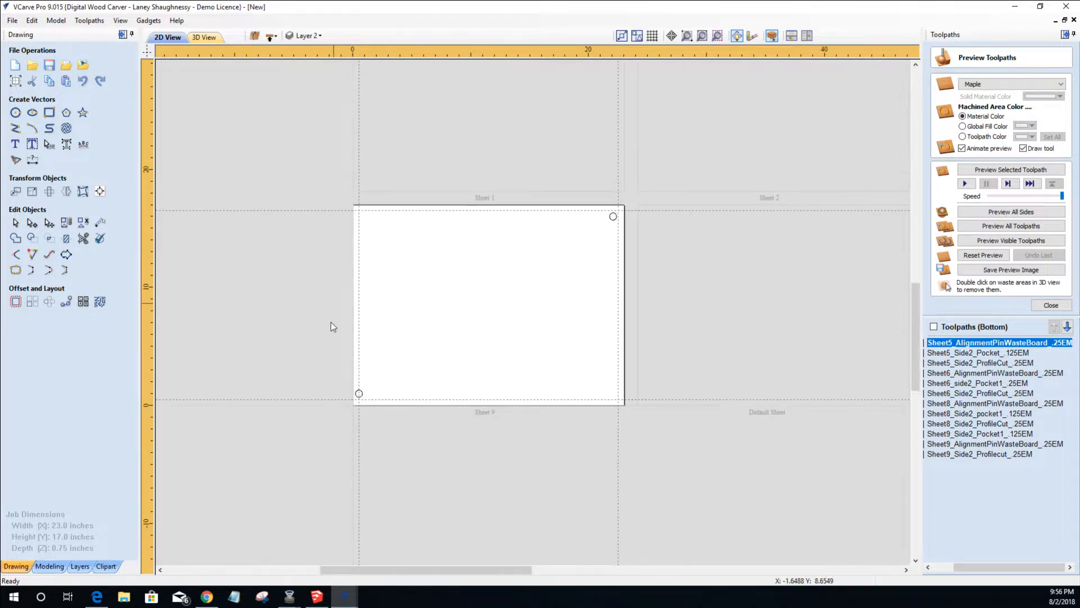
scroll(335, 355, up, 1)
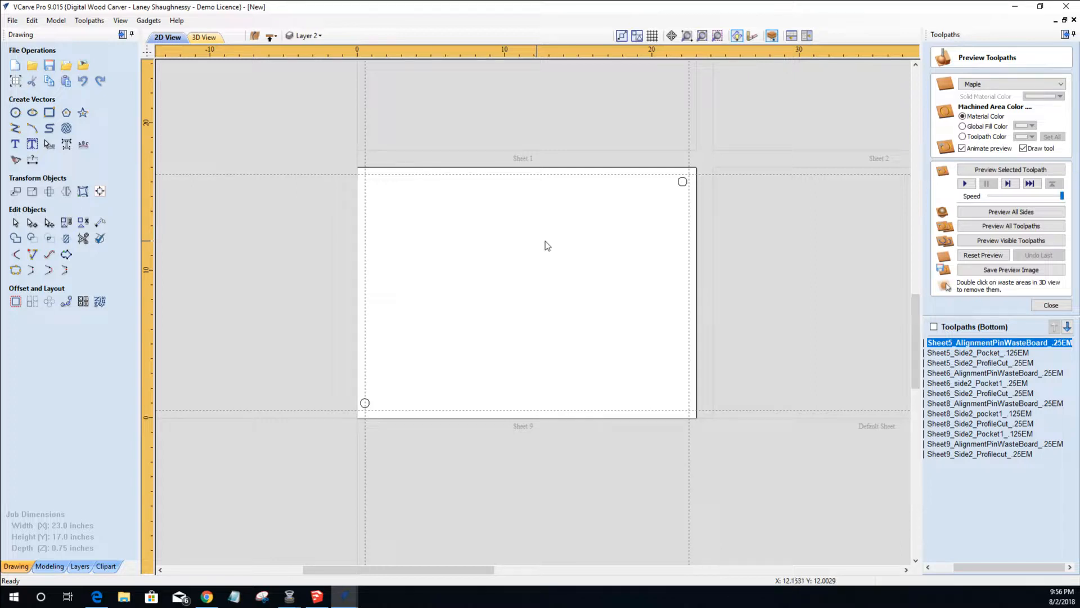
- Draw a circle about 0.24 inches in diameter centred on the sheet's lower-left corner at X 0, Y 0, inside the relief arc
scroll(315, 421, up, 3)
scroll(315, 420, up, 3)
scroll(388, 478, up, 2)
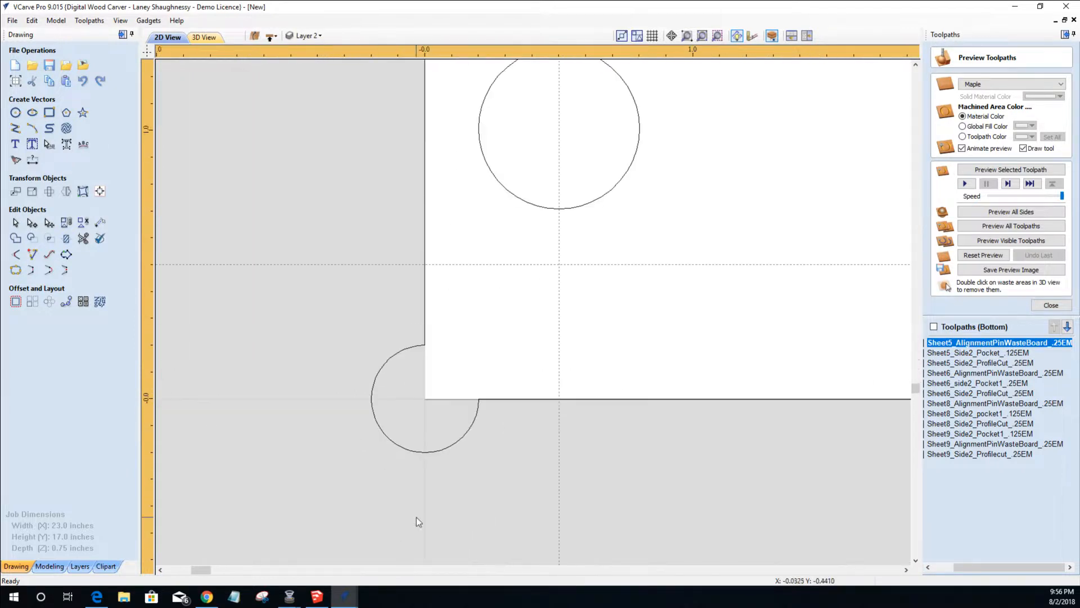
click(16, 112)
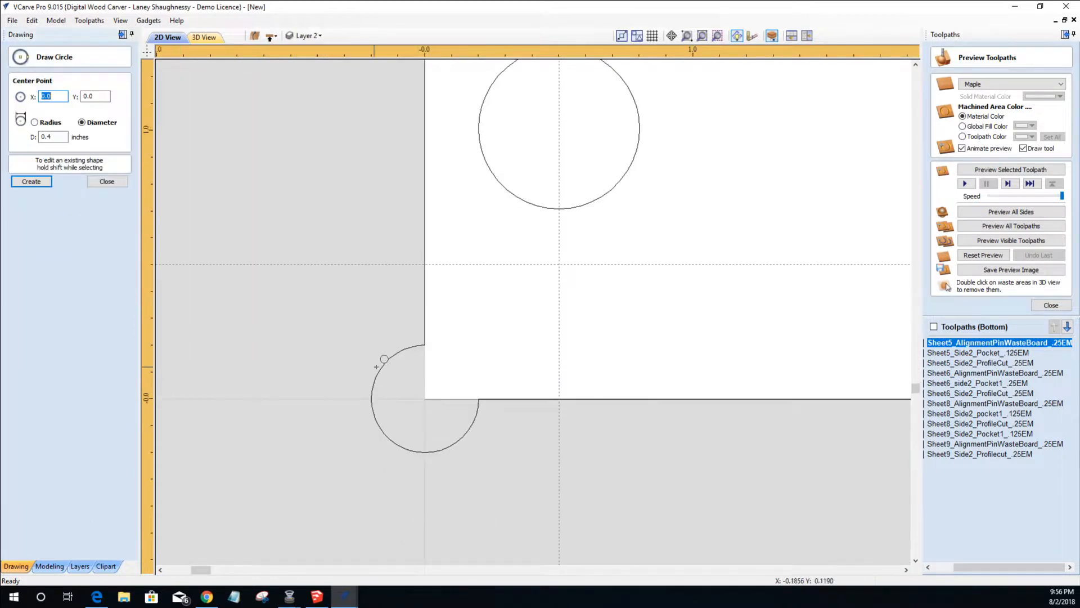
drag(425, 397, 445, 422)
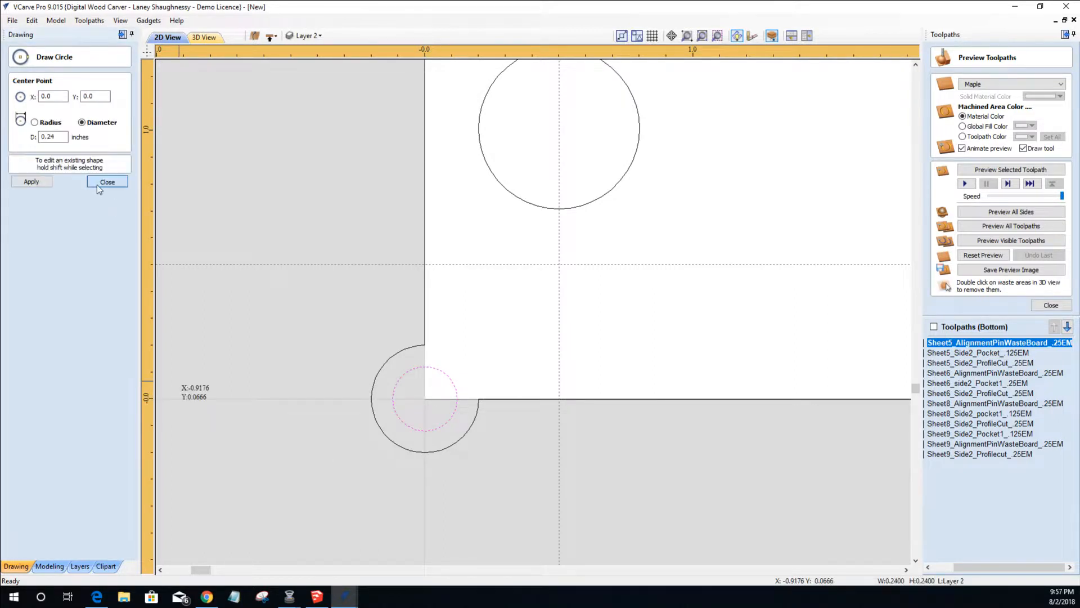
click(97, 183)
scroll(432, 410, up, 2)
scroll(423, 384, up, 2)
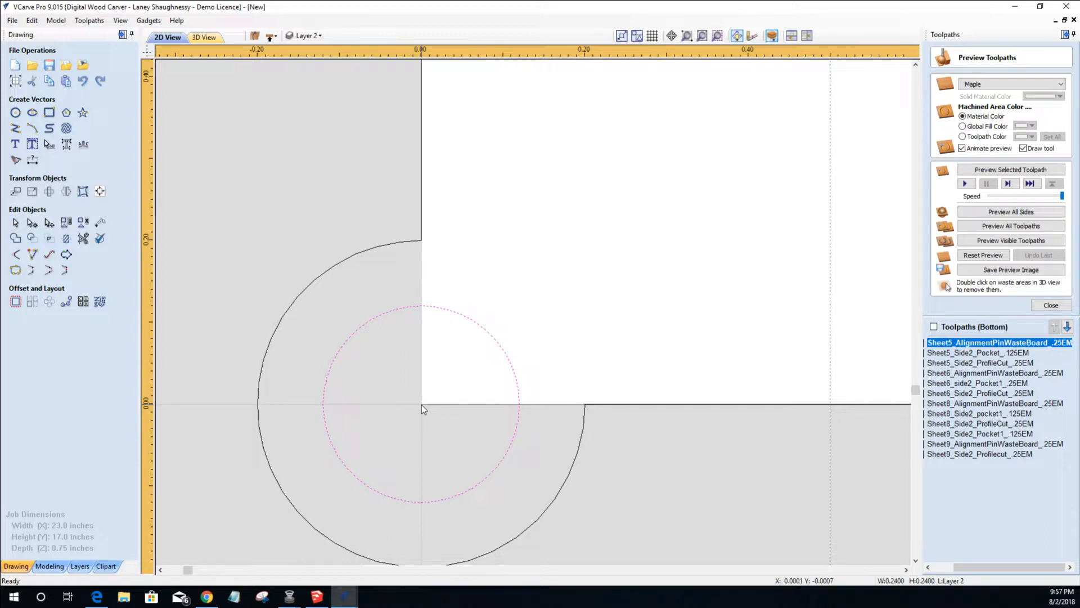
- Draw a tiny circle about 0.02 inches in diameter just above the fence's horizontal edge beside the relief, and select it for transforming
click(352, 335)
scroll(658, 408, up, 1)
click(15, 112)
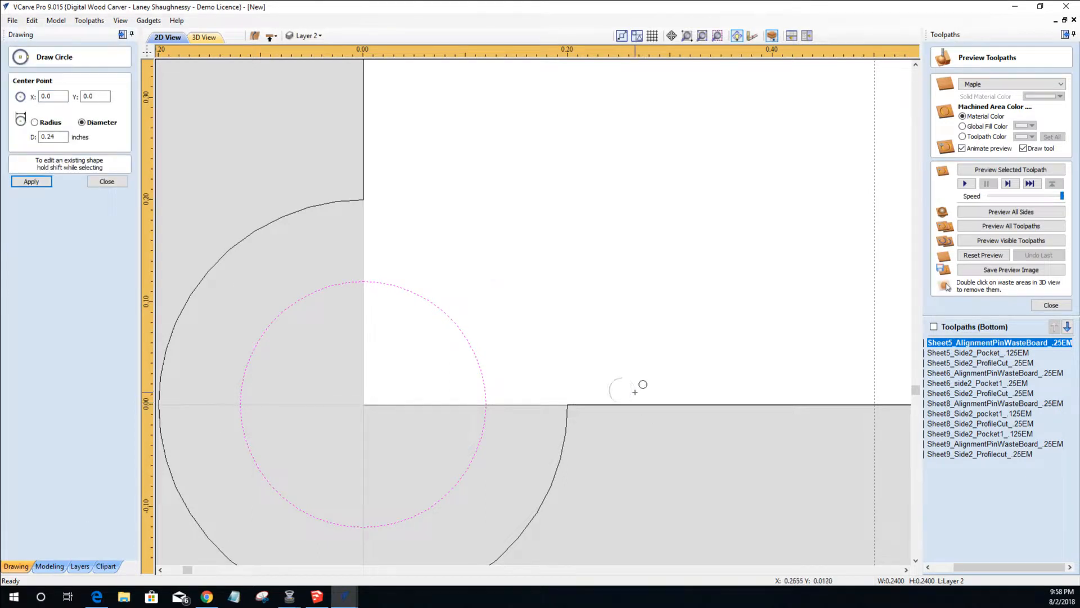
drag(622, 390, 632, 392)
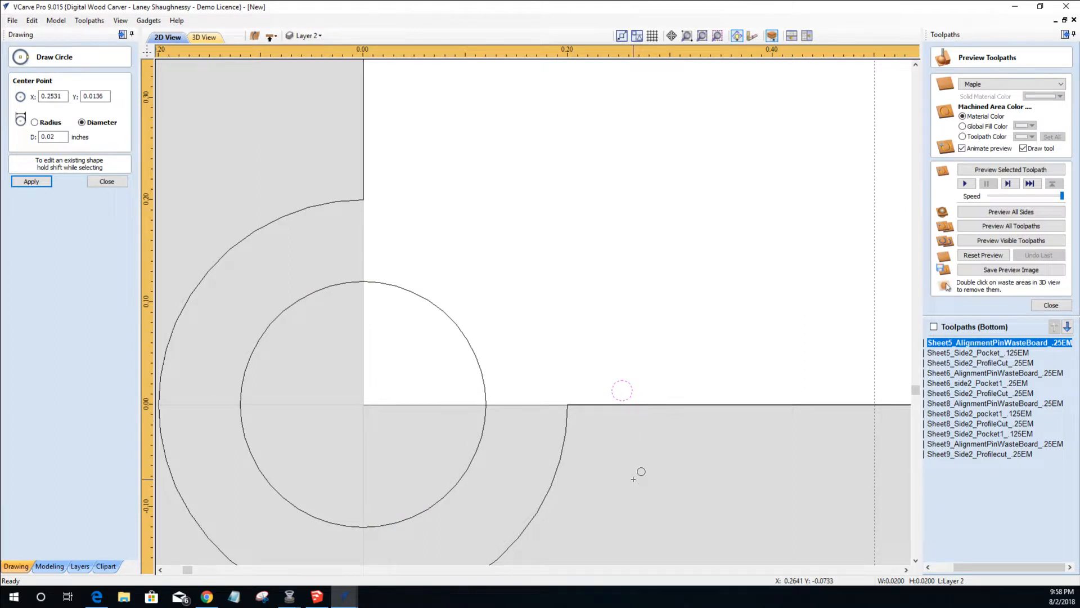
scroll(665, 438, up, 1)
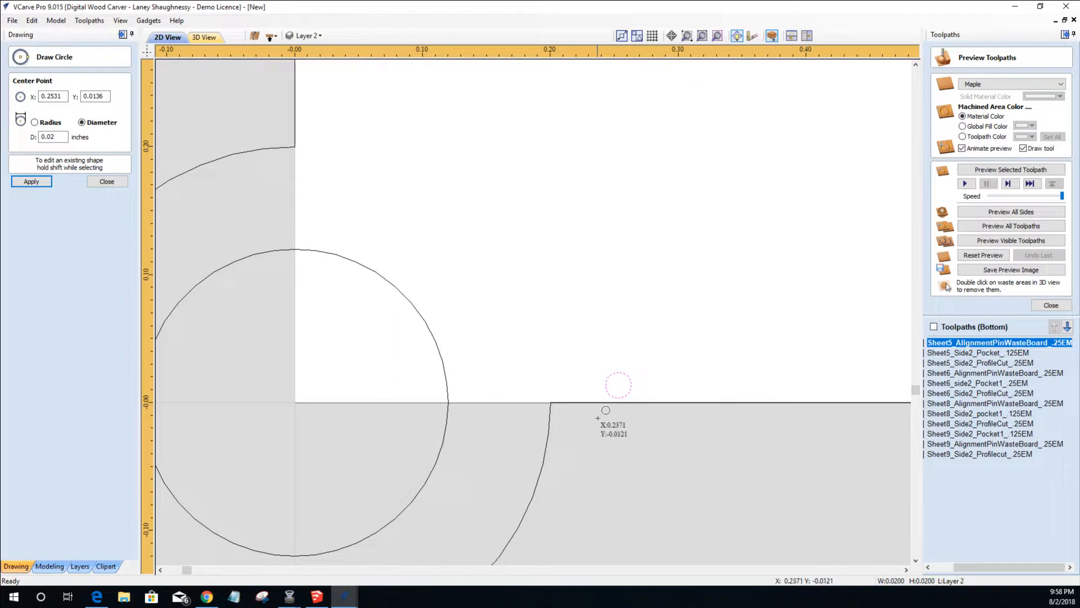
click(106, 182)
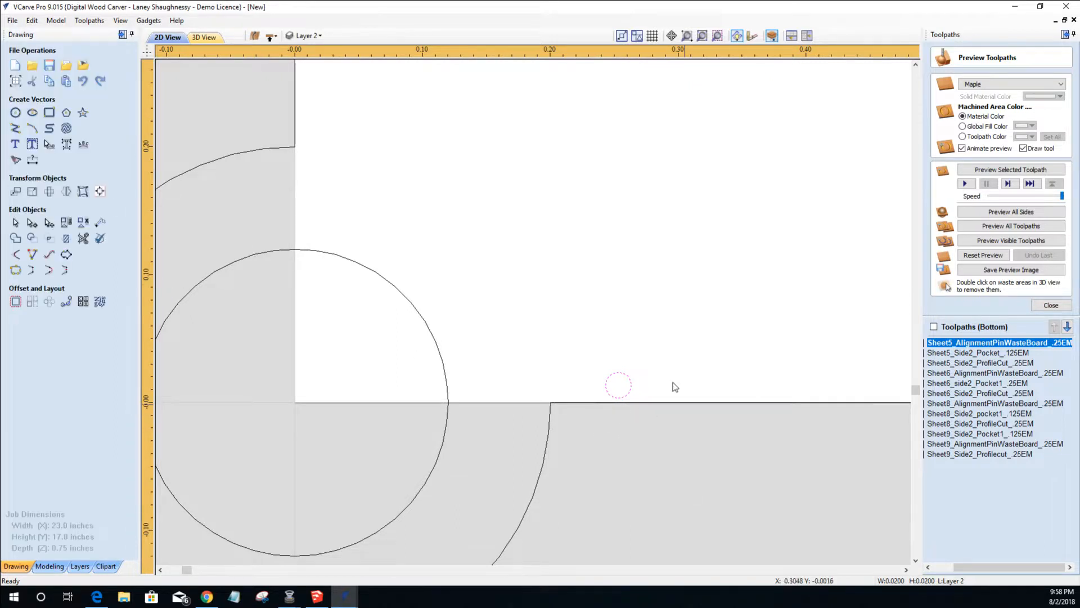
click(608, 393)
scroll(549, 439, down, 3)
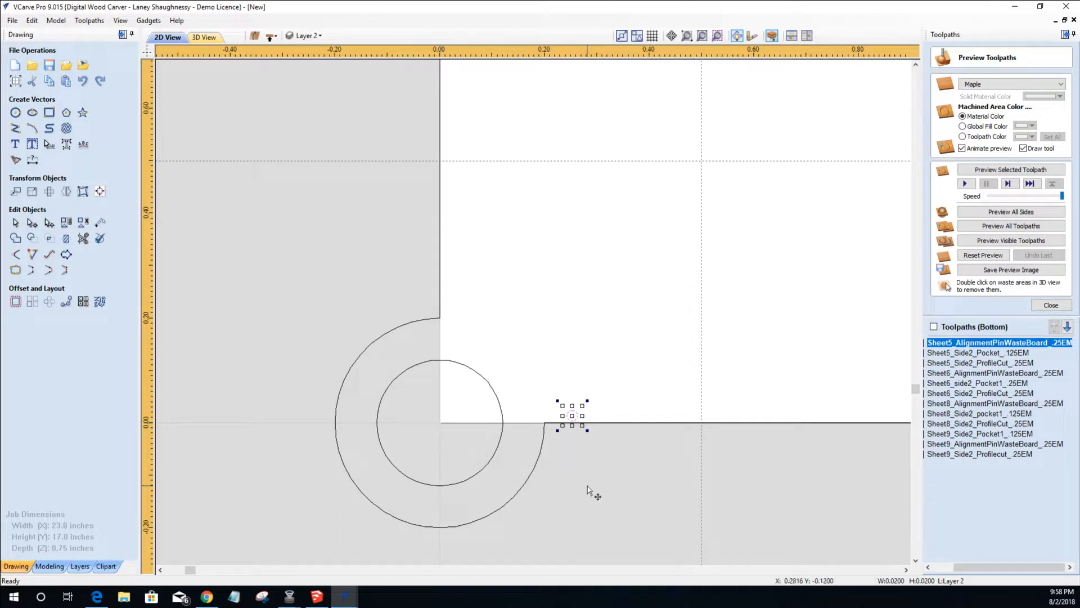
- Nudge the tiny circle down until it rests tangent to the fence's horizontal edge beside the relief
scroll(583, 437, up, 3)
key(Down)
key(Down)
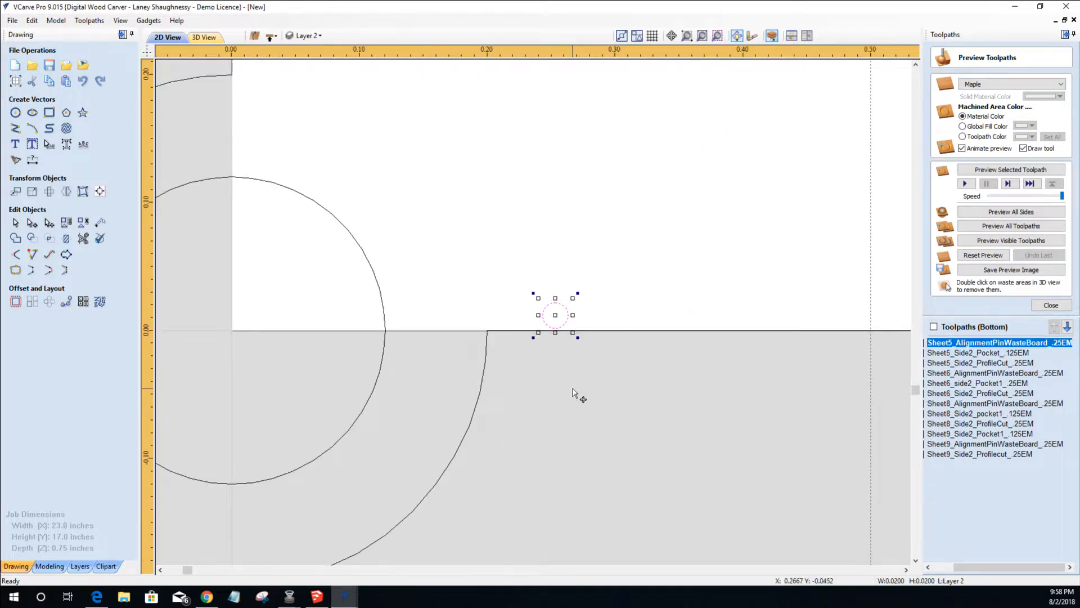
scroll(512, 372, down, 2)
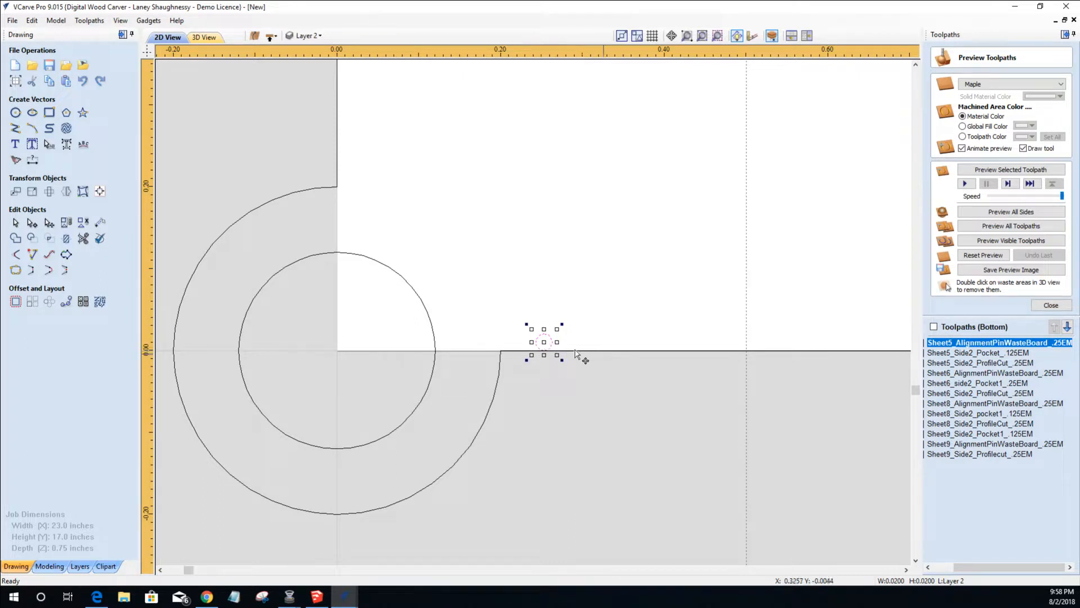
scroll(543, 345, up, 3)
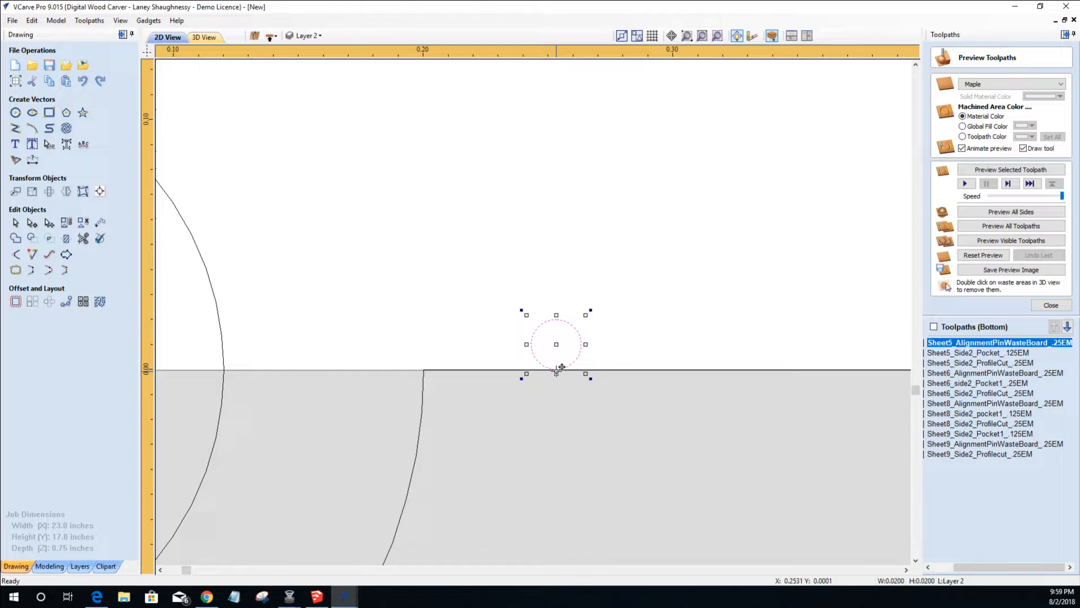
scroll(562, 366, down, 4)
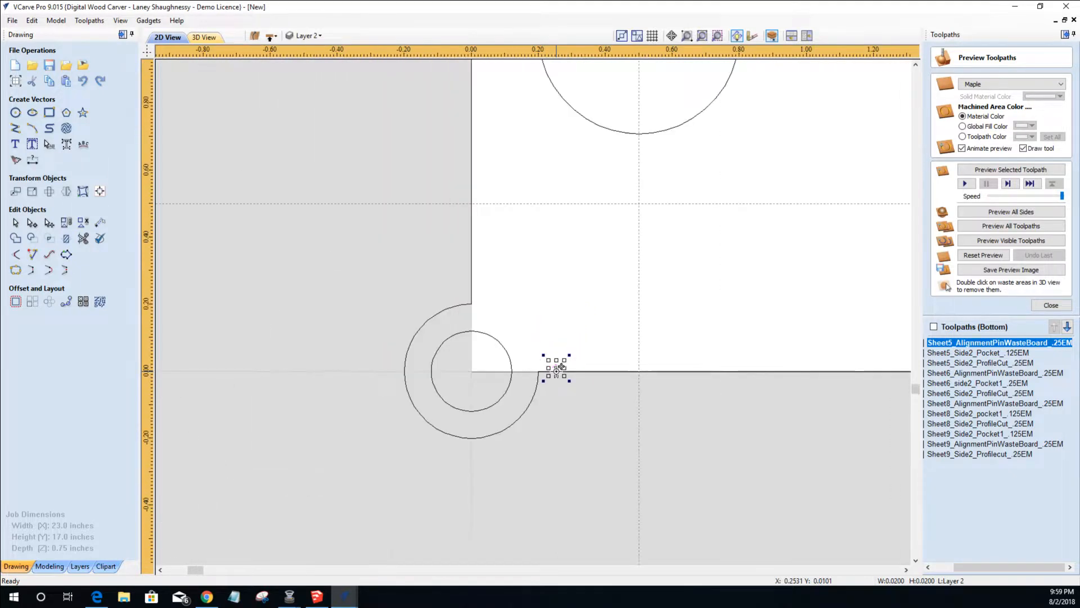
scroll(562, 366, up, 3)
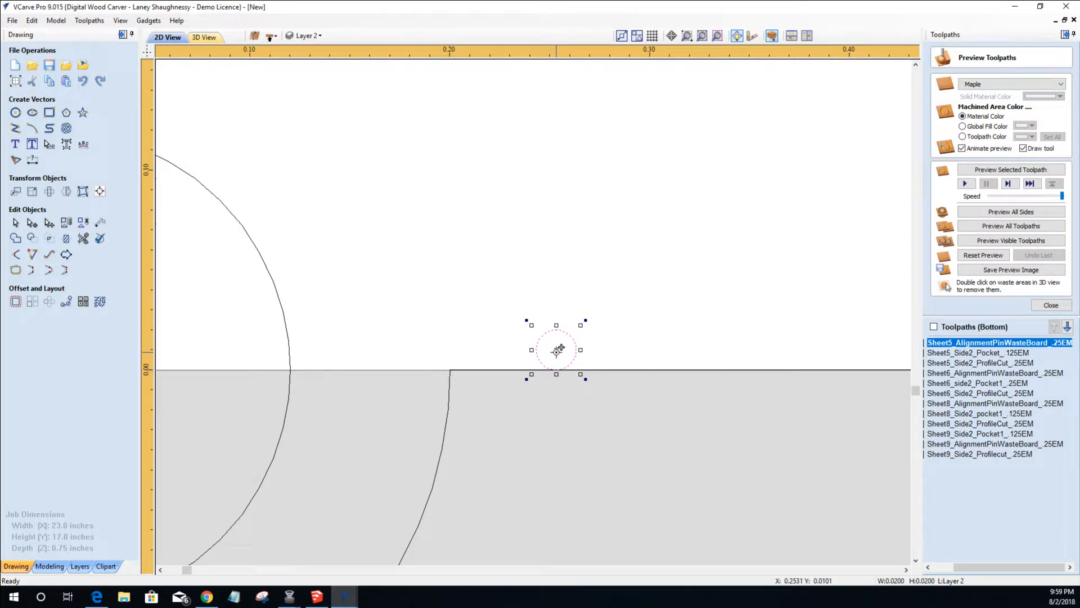
- Move the tiny circle to the fence's vertical edge, tangent to it just above the relief at about Y 0.25
drag(561, 348, 298, 126)
scroll(552, 409, down, 2)
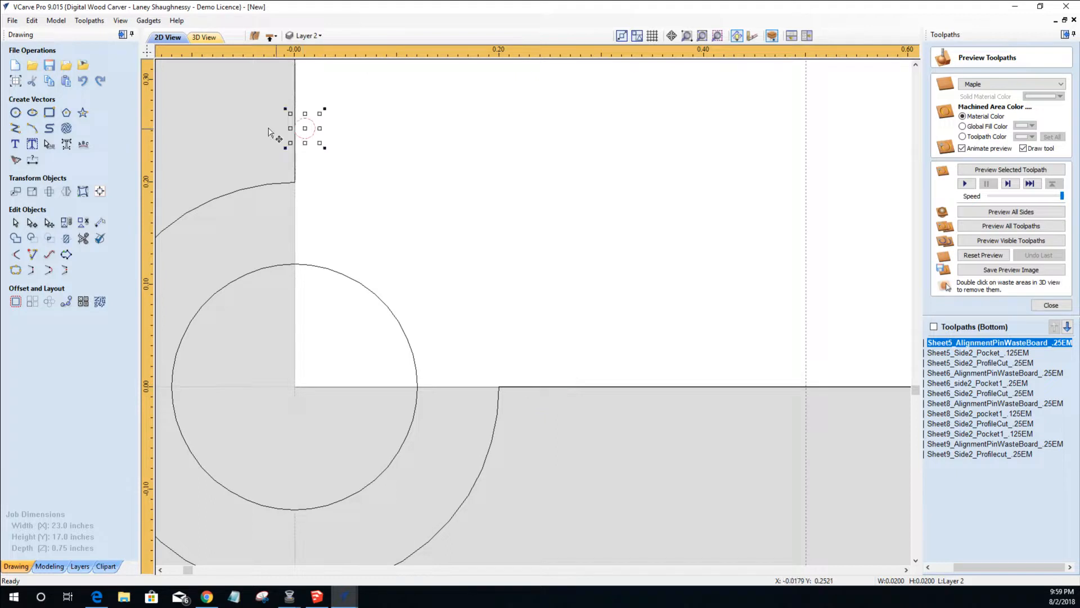
scroll(294, 119, up, 5)
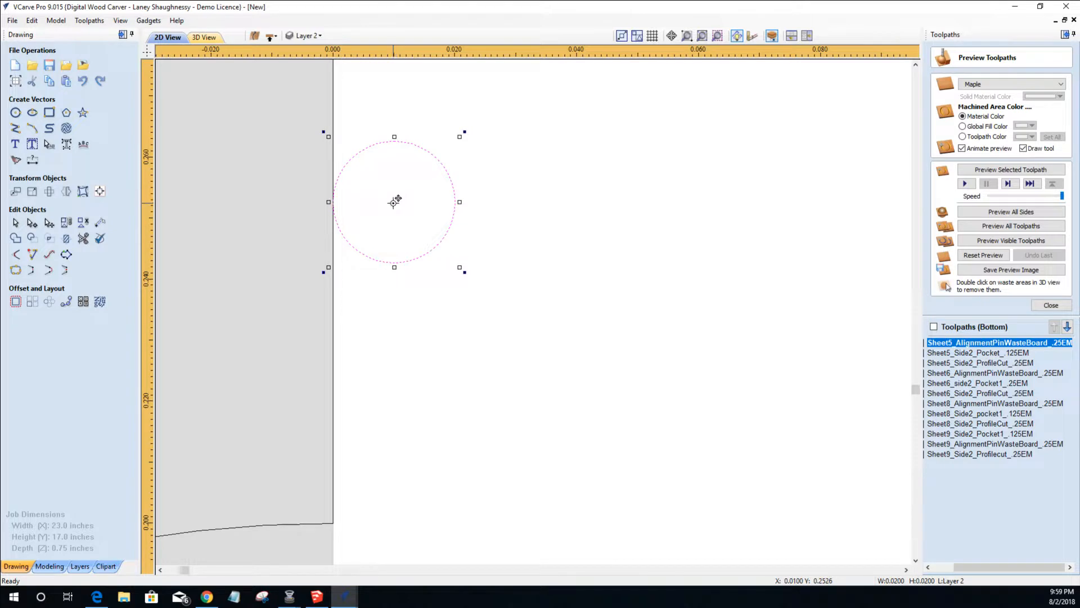
- Move the tiny circle so its centre lies on the sheet's corner at X 0, Y 0, inside the larger circles
drag(394, 202, 336, 334)
scroll(335, 201, down, 5)
scroll(339, 338, up, 5)
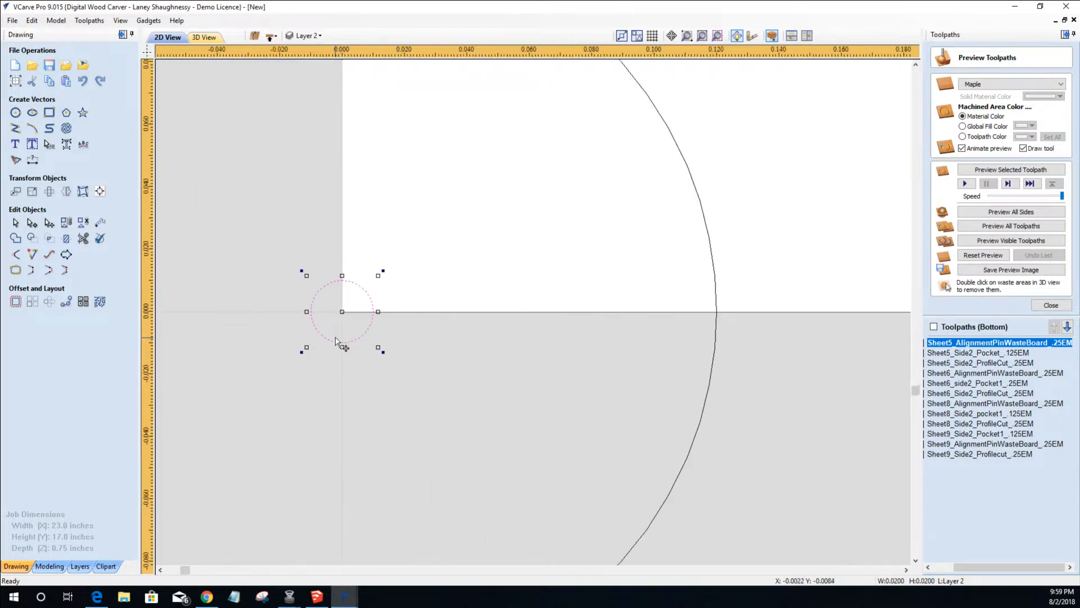
scroll(338, 337, up, 2)
scroll(338, 336, down, 4)
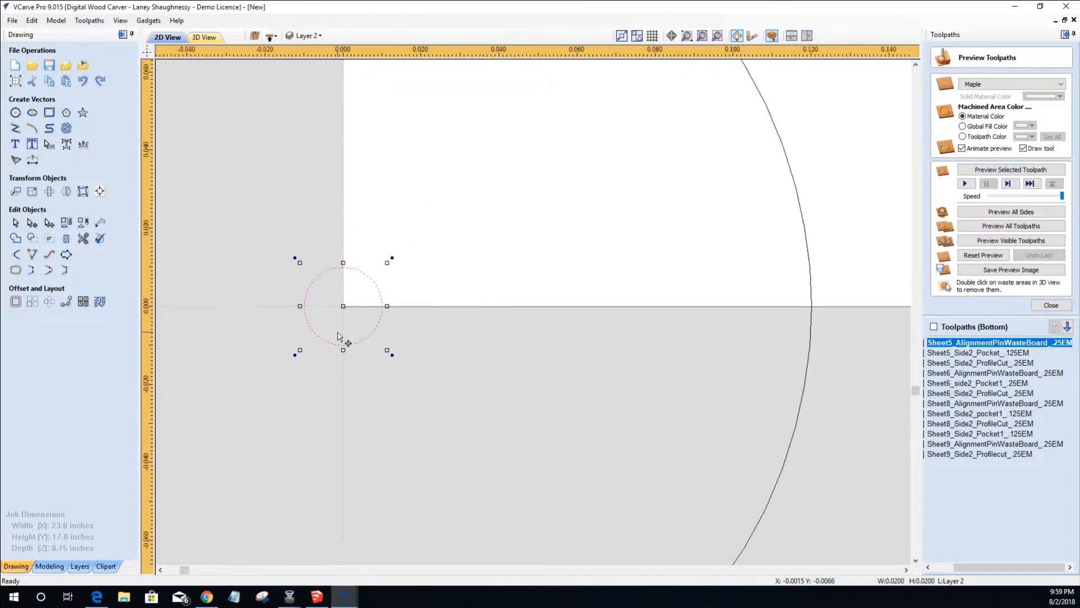
scroll(338, 336, down, 5)
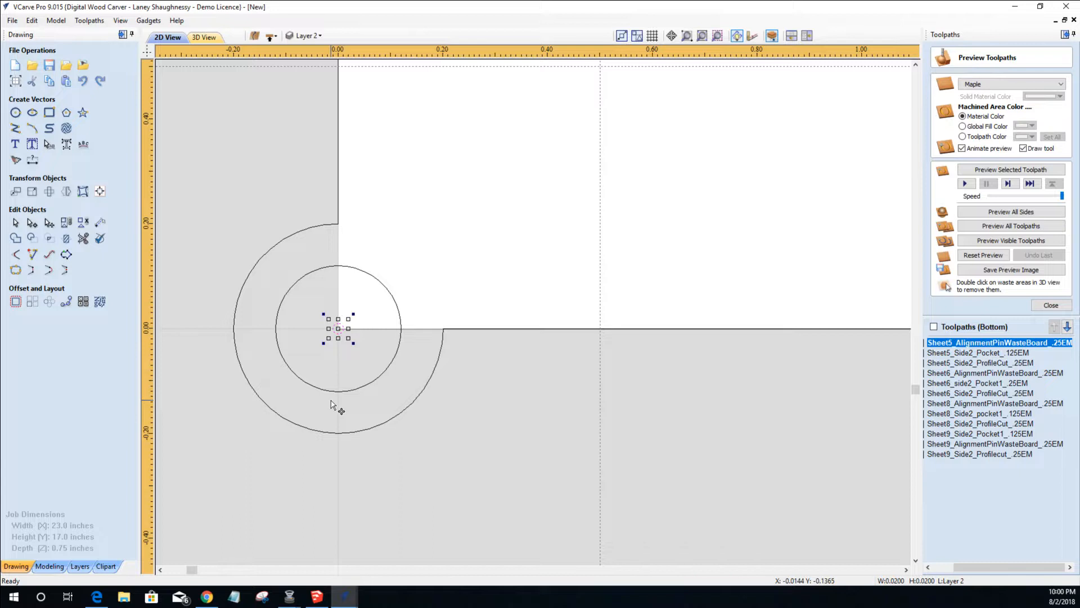
- Examine the corner fence, debris relief and concentric circles at X 0, Y 0 in relation to the whole sheet and its guide lines
scroll(332, 405, down, 15)
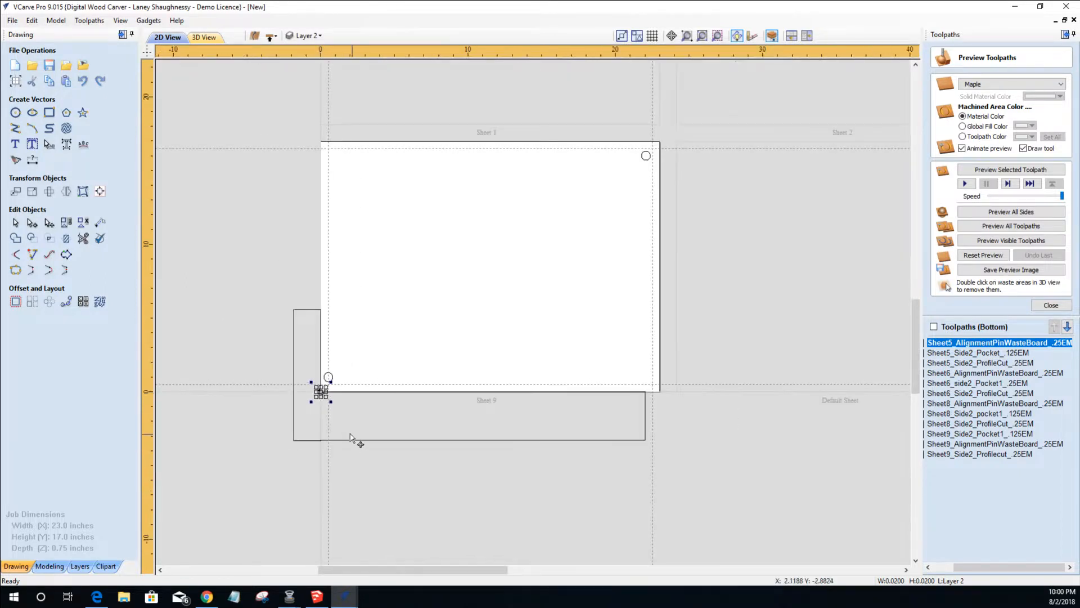
scroll(326, 400, up, 10)
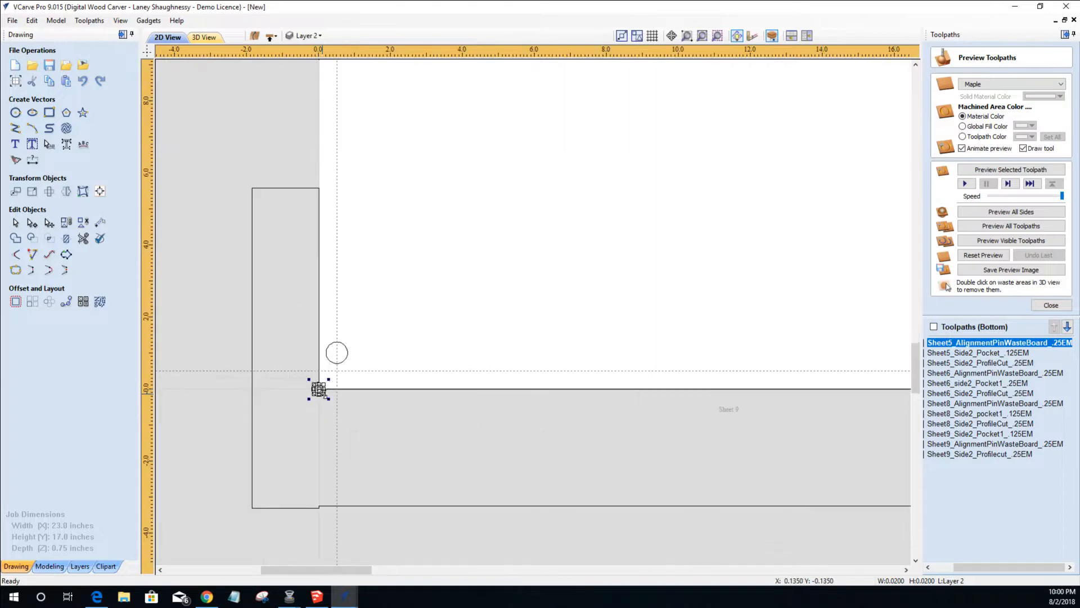
scroll(310, 372, down, 5)
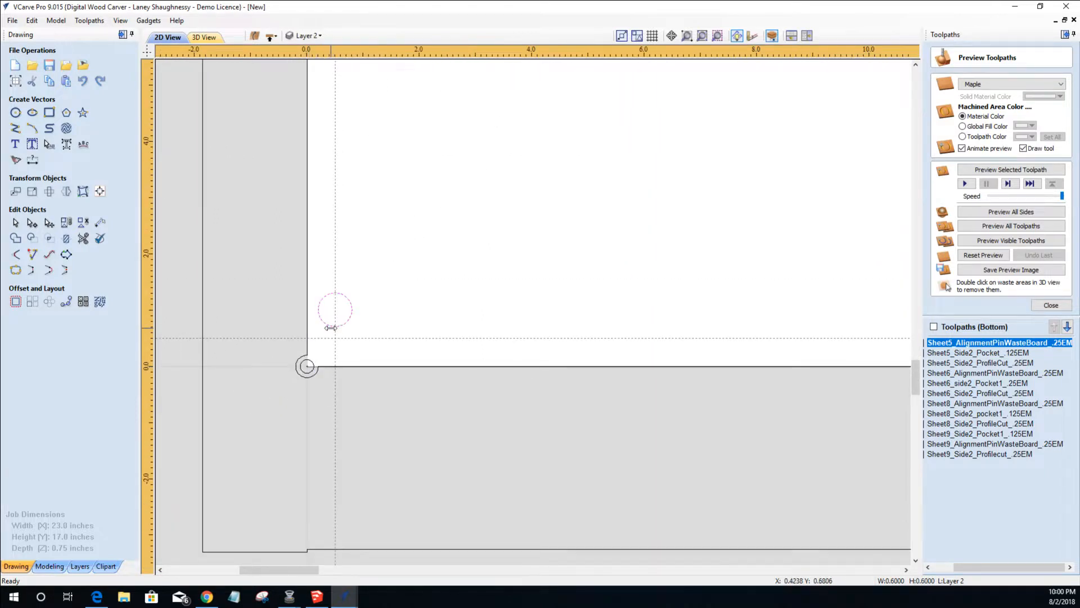
scroll(338, 324, down, 6)
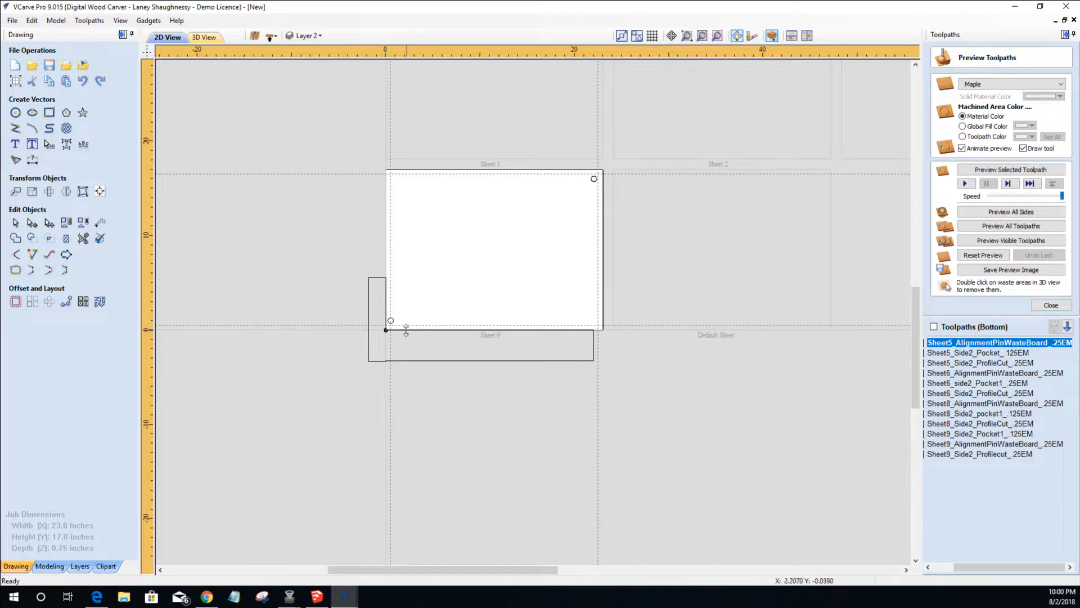
scroll(406, 331, up, 5)
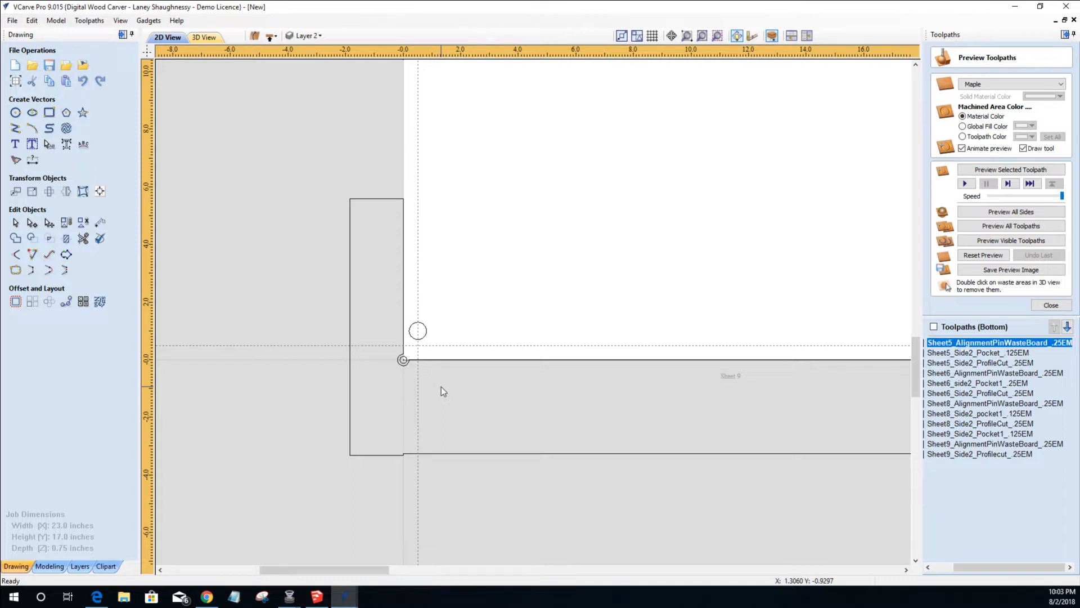
scroll(393, 363, up, 5)
scroll(471, 382, up, 5)
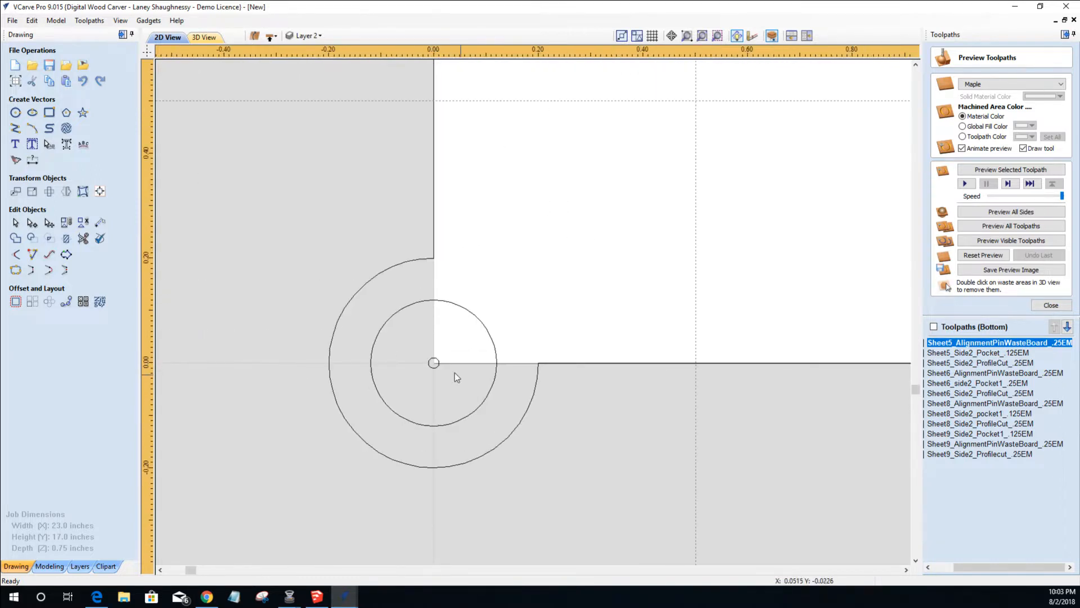
scroll(454, 372, down, 5)
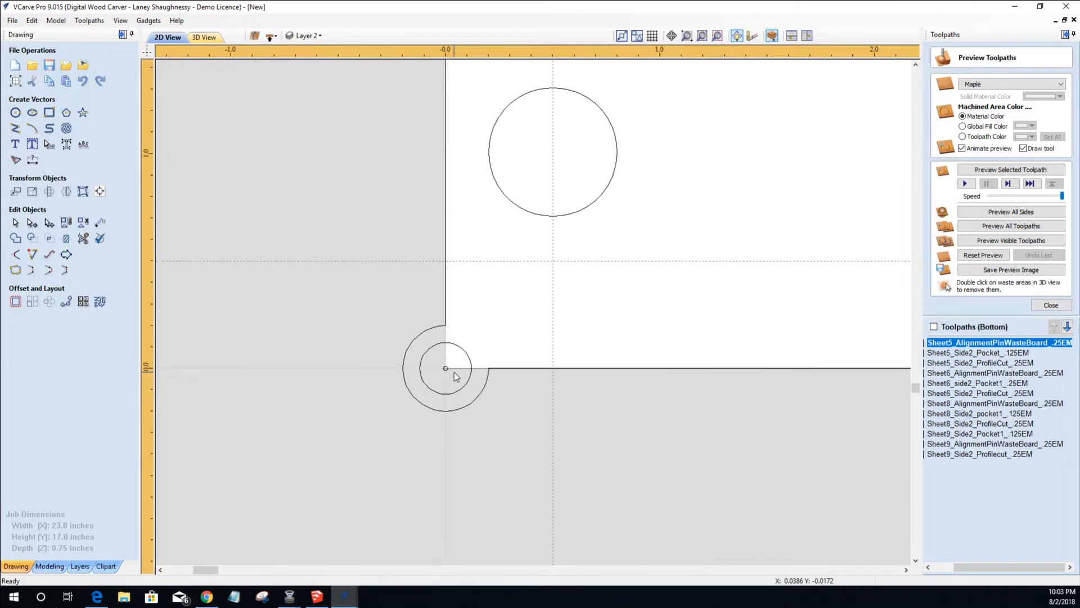
scroll(456, 474, down, 8)
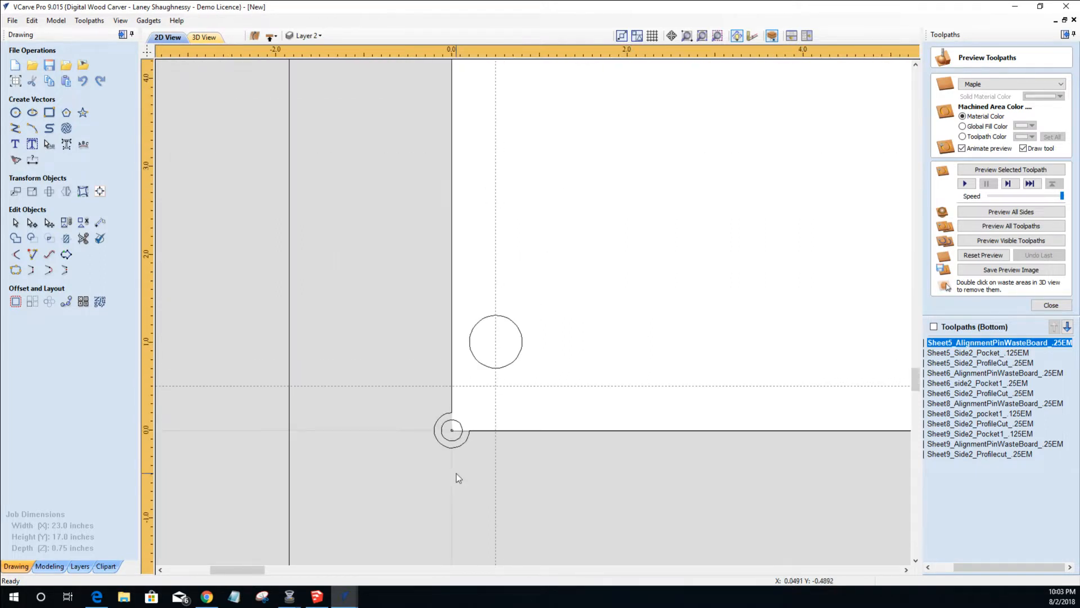
scroll(457, 474, down, 2)
scroll(457, 474, up, 2)
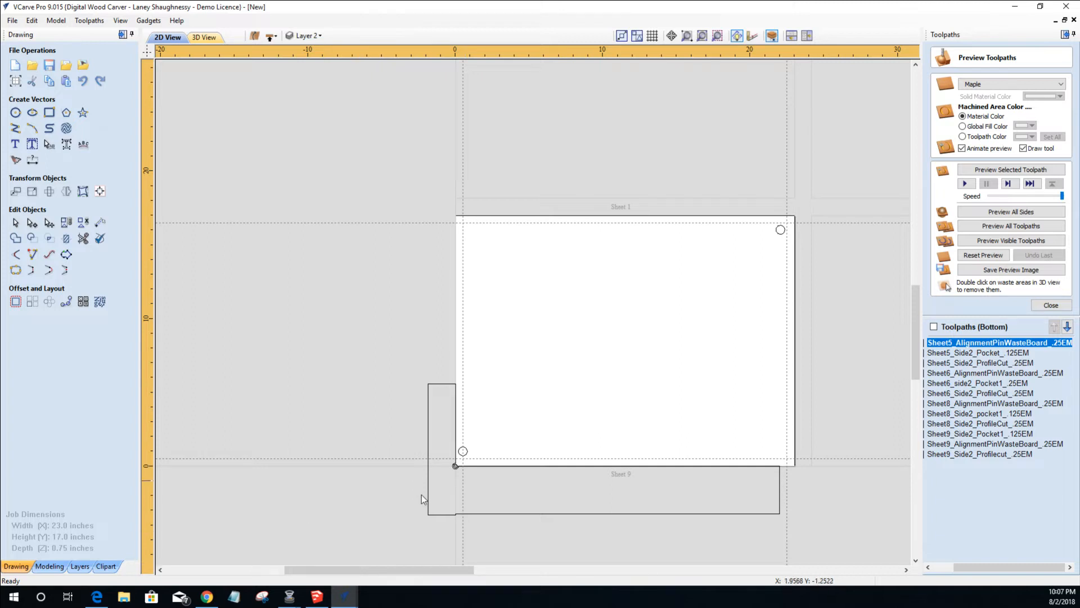
- Check the absolute X and Y centre position of the alignment pin circle near the sheet's lower-left corner, and deselect it
scroll(490, 480, up, 3)
scroll(418, 449, up, 2)
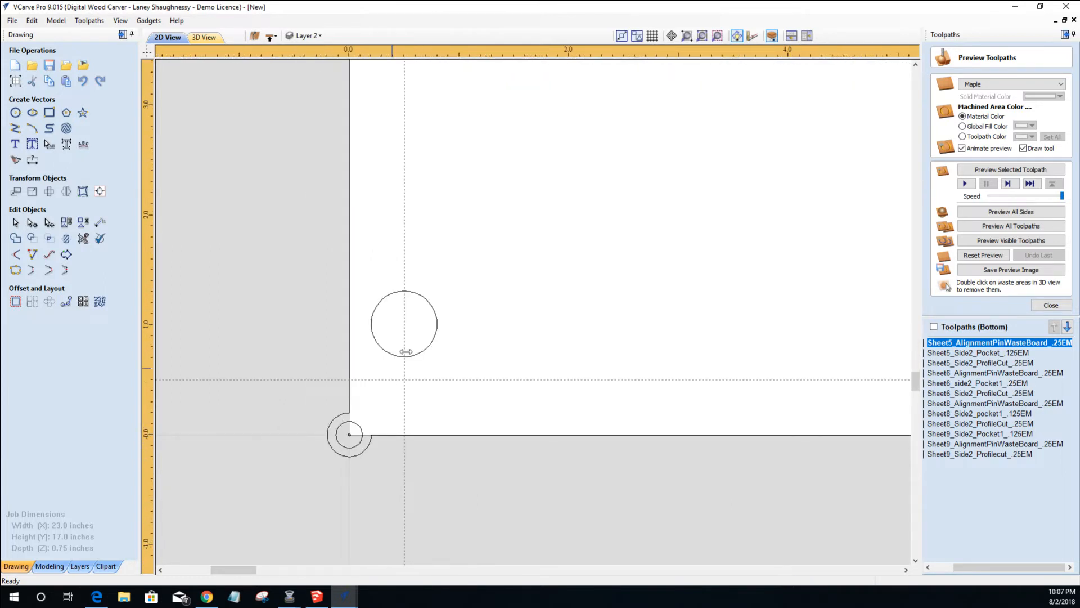
click(391, 357)
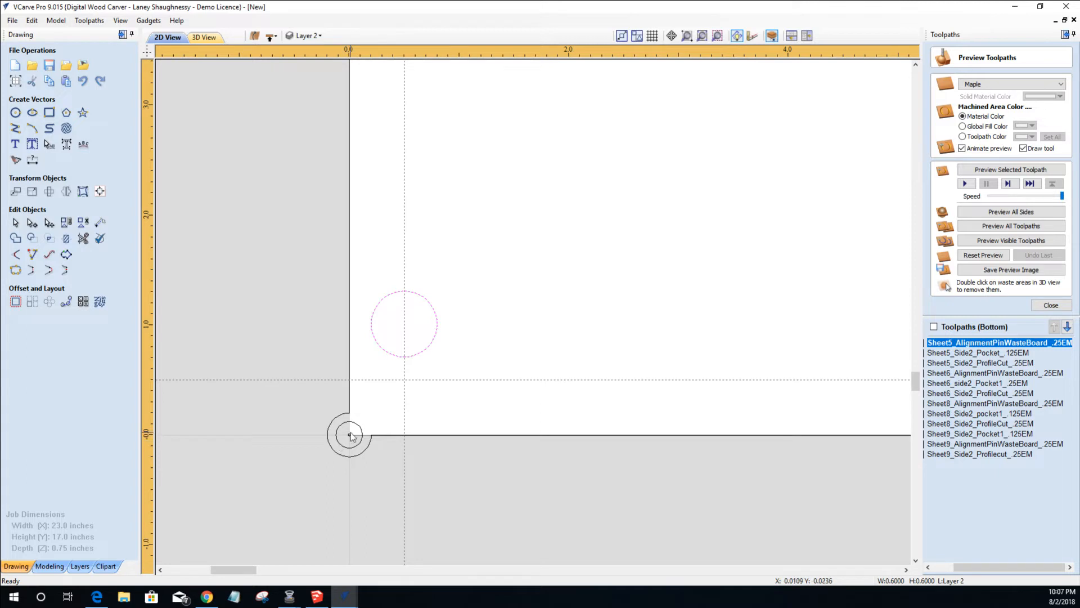
click(397, 358)
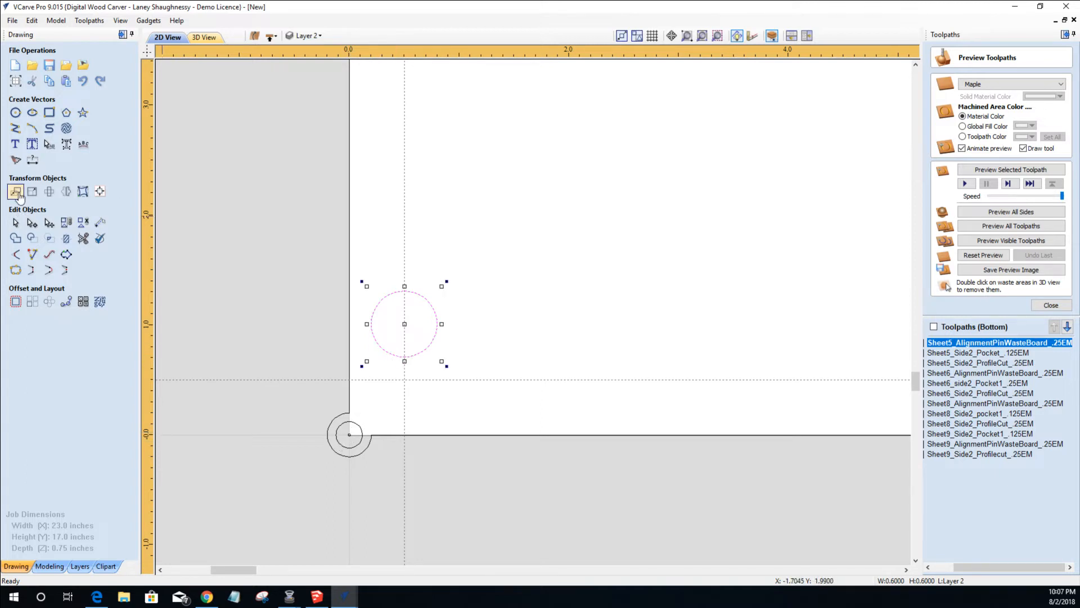
click(16, 192)
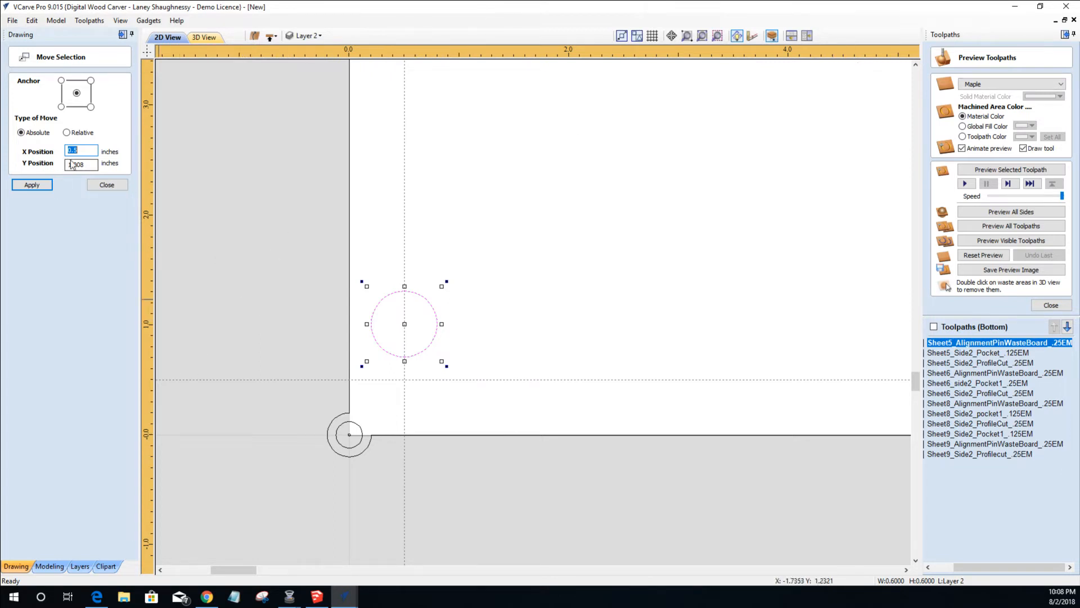
click(248, 307)
scroll(251, 332, down, 6)
scroll(251, 333, down, 1)
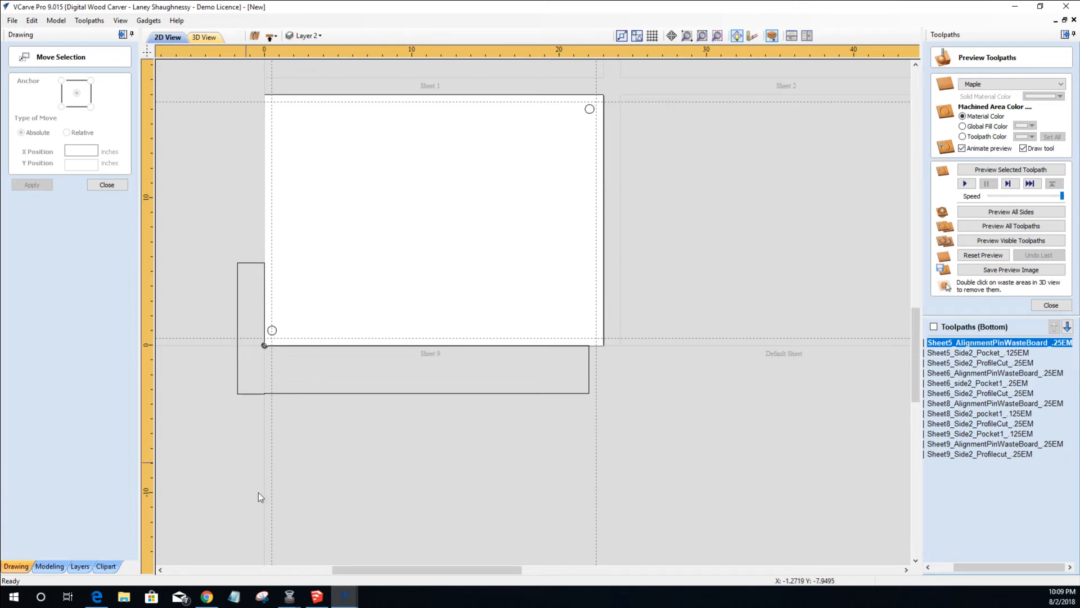
- Switch to SketchUp and review the full flat layout of the laptop stand parts, then leave the model window
click(317, 597)
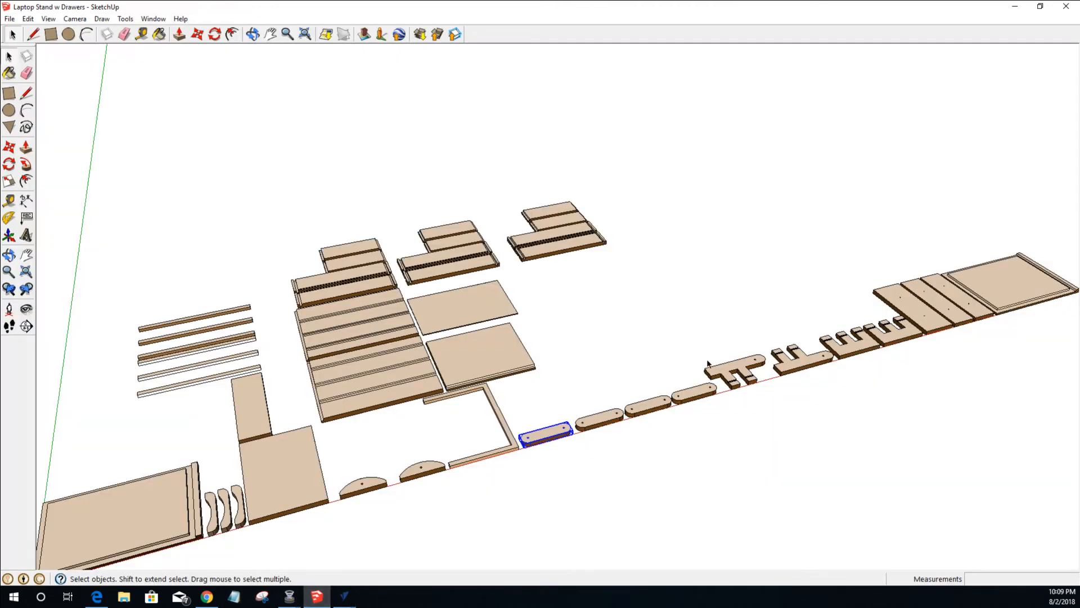
scroll(670, 298, down, 3)
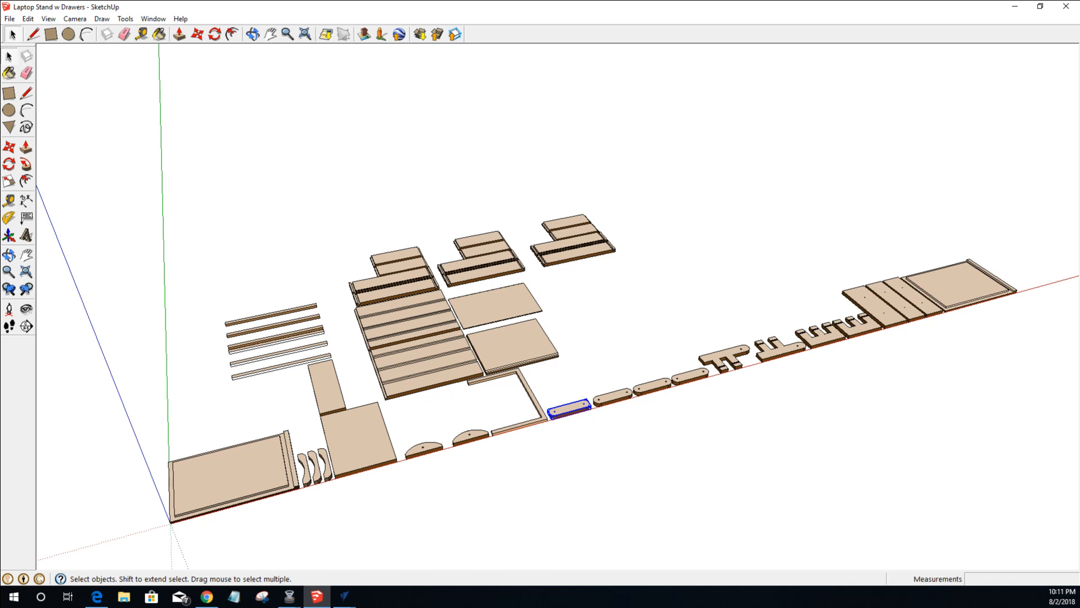
key(alt+Tab)
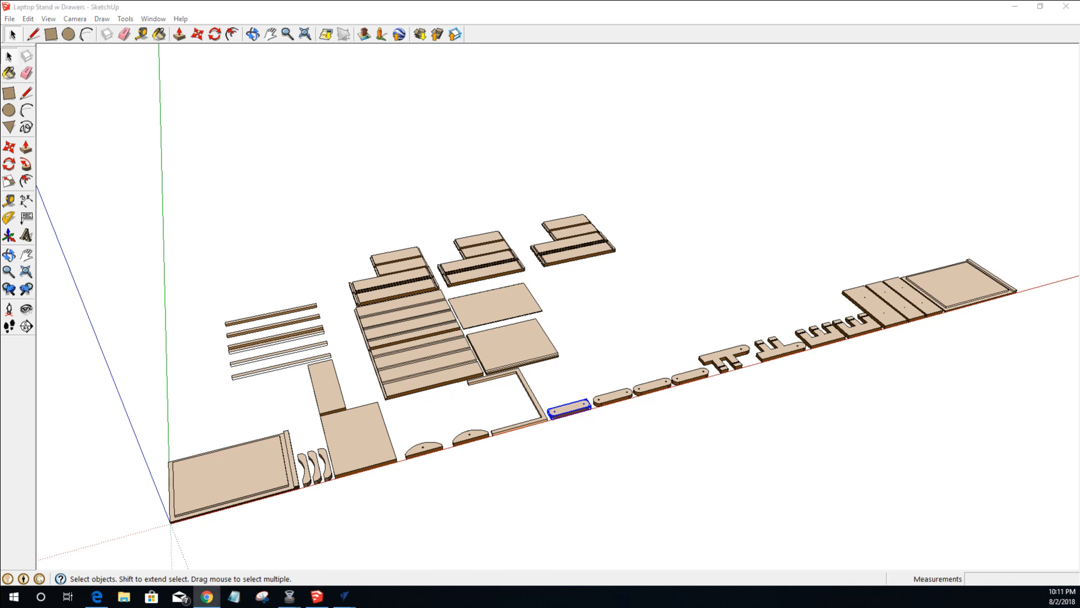